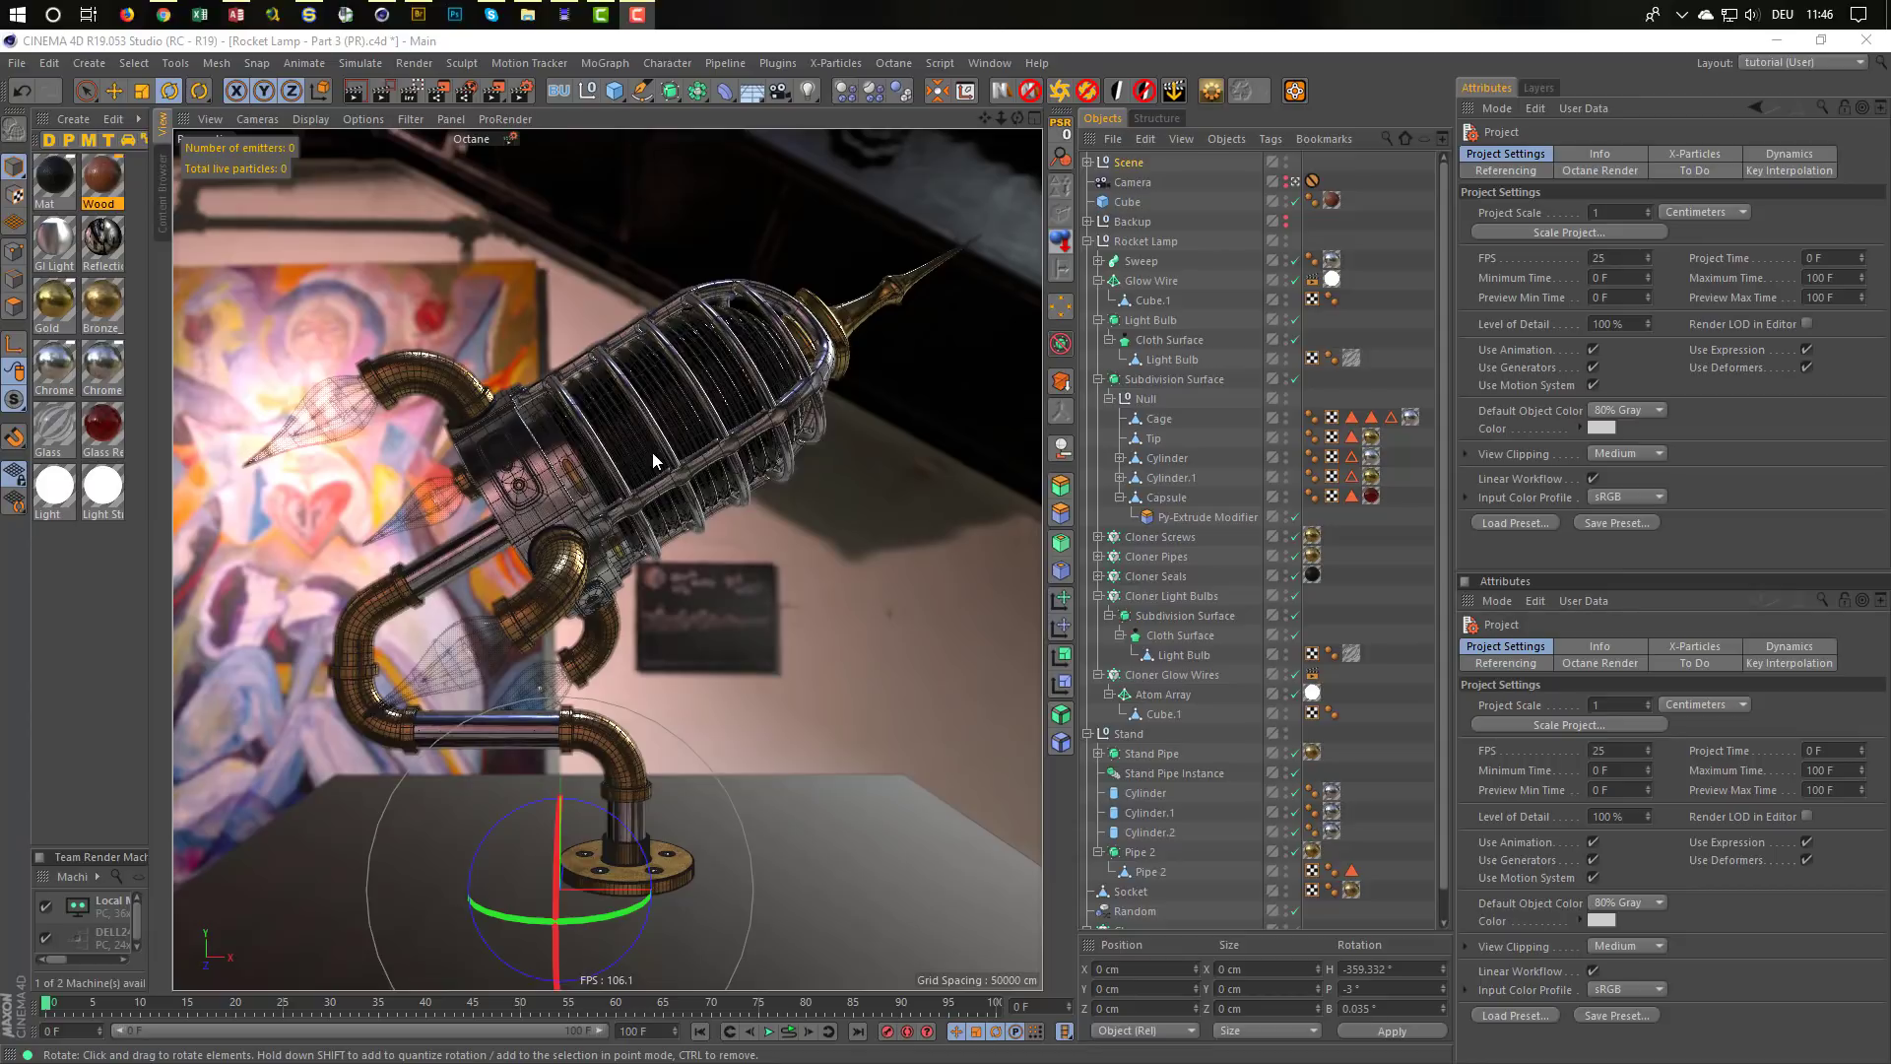
Delete the Scene null that holds the room backdrop photo
{"action": "left_click", "coordinate": [1125, 164]}
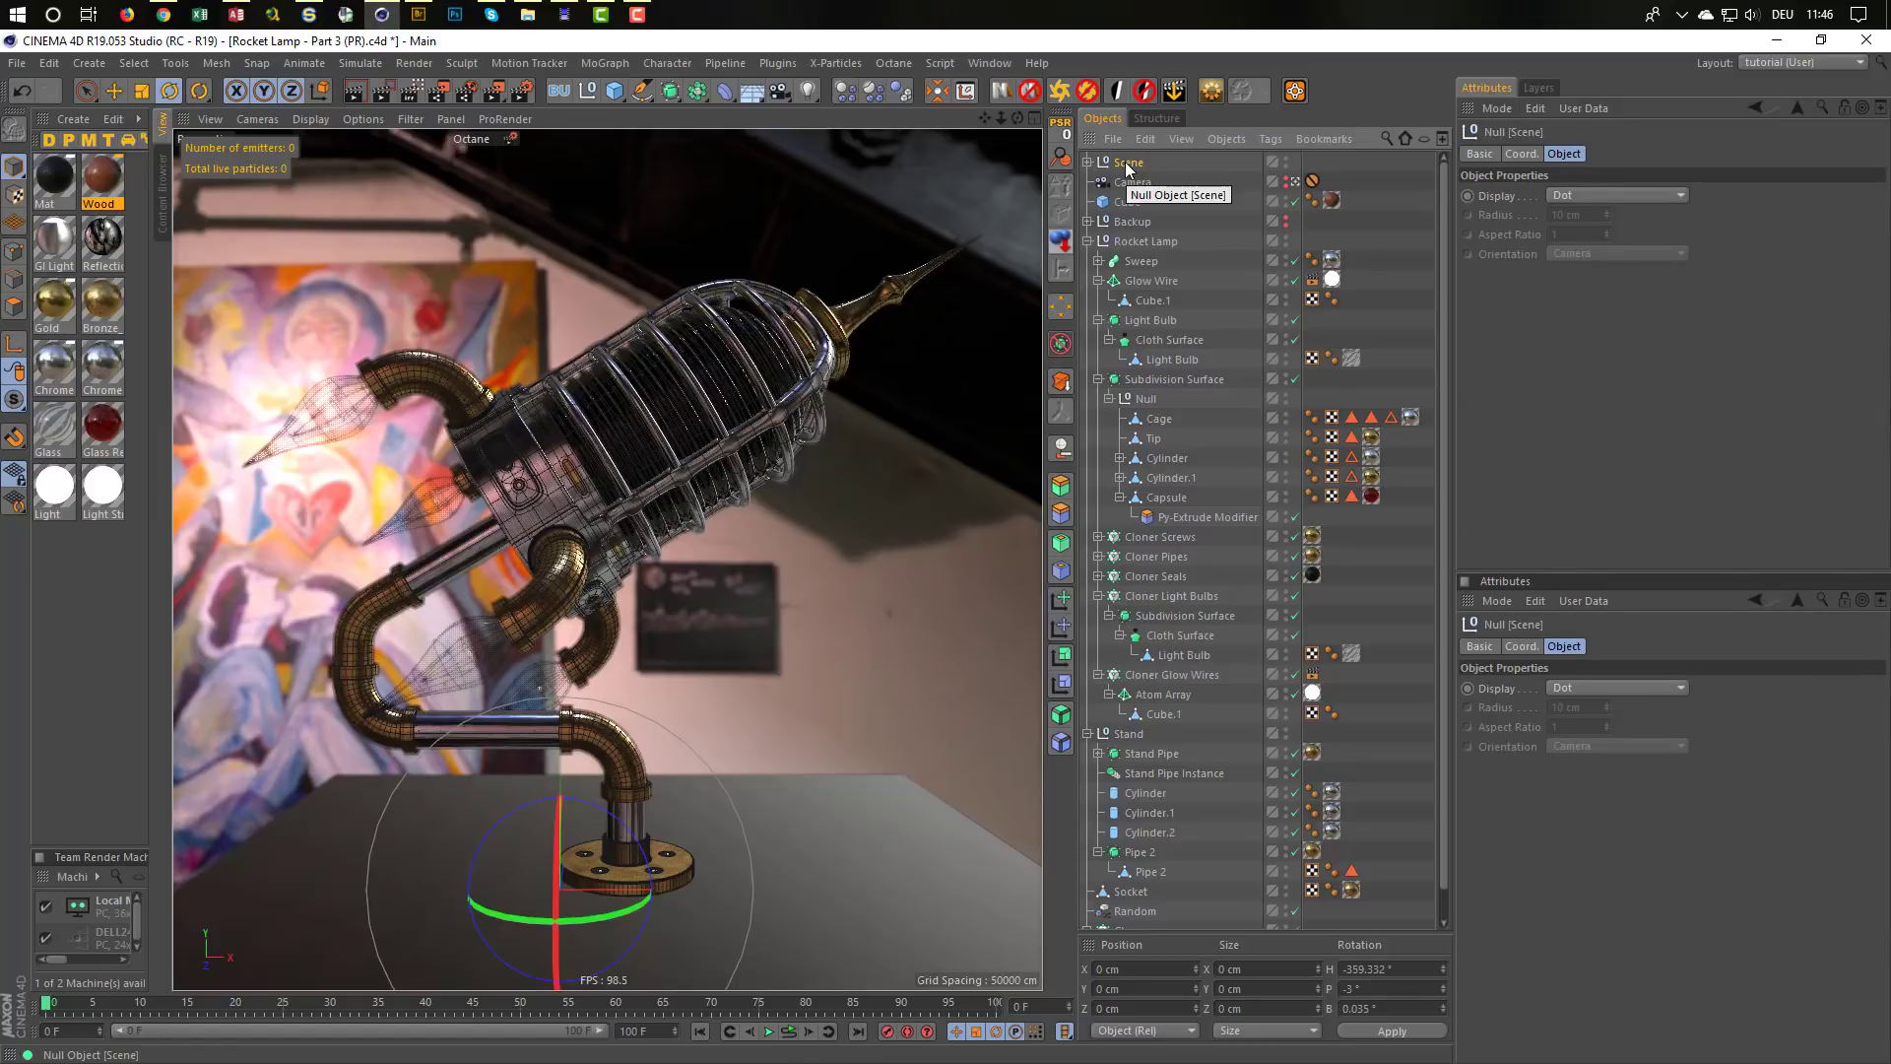
{"action": "key", "text": "Delete"}
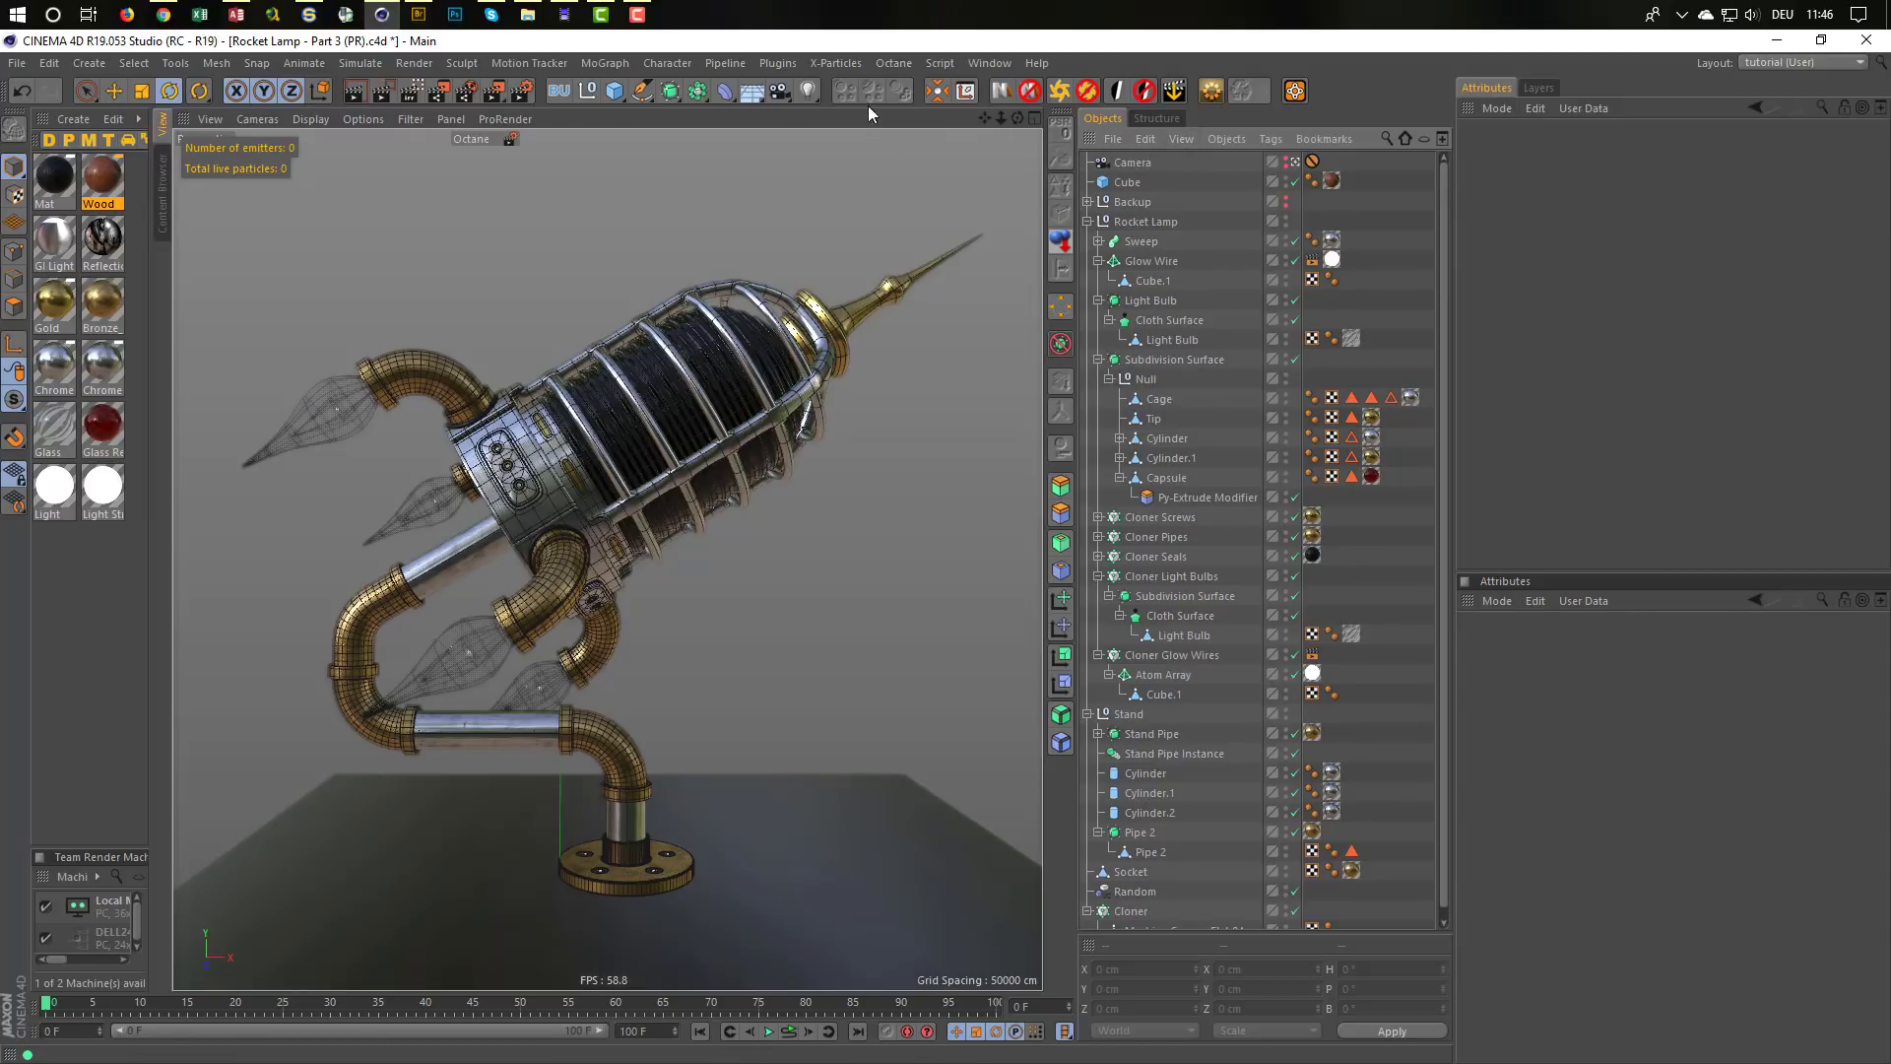
Dock the Octane Render 3.08 window as a short panel above the Attributes Manager
{"action": "left_click", "coordinate": [888, 64]}
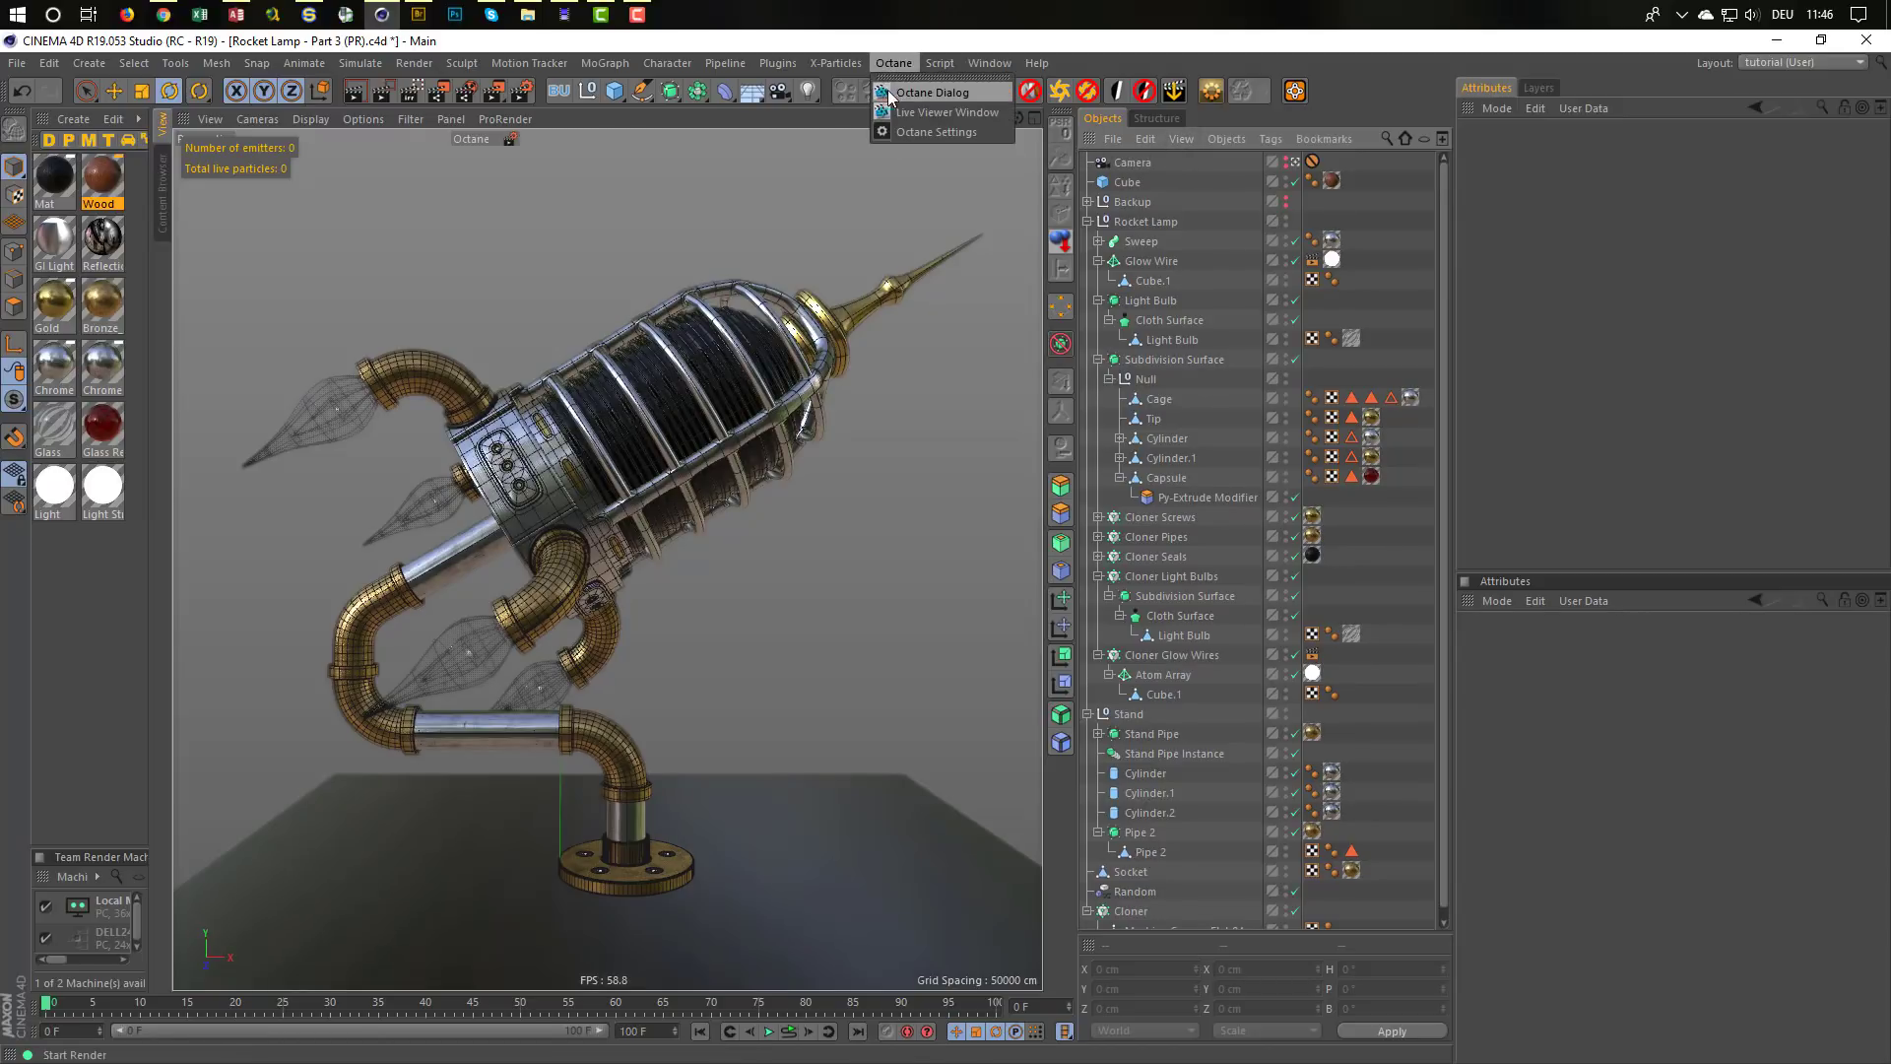
{"action": "left_click", "coordinate": [901, 93]}
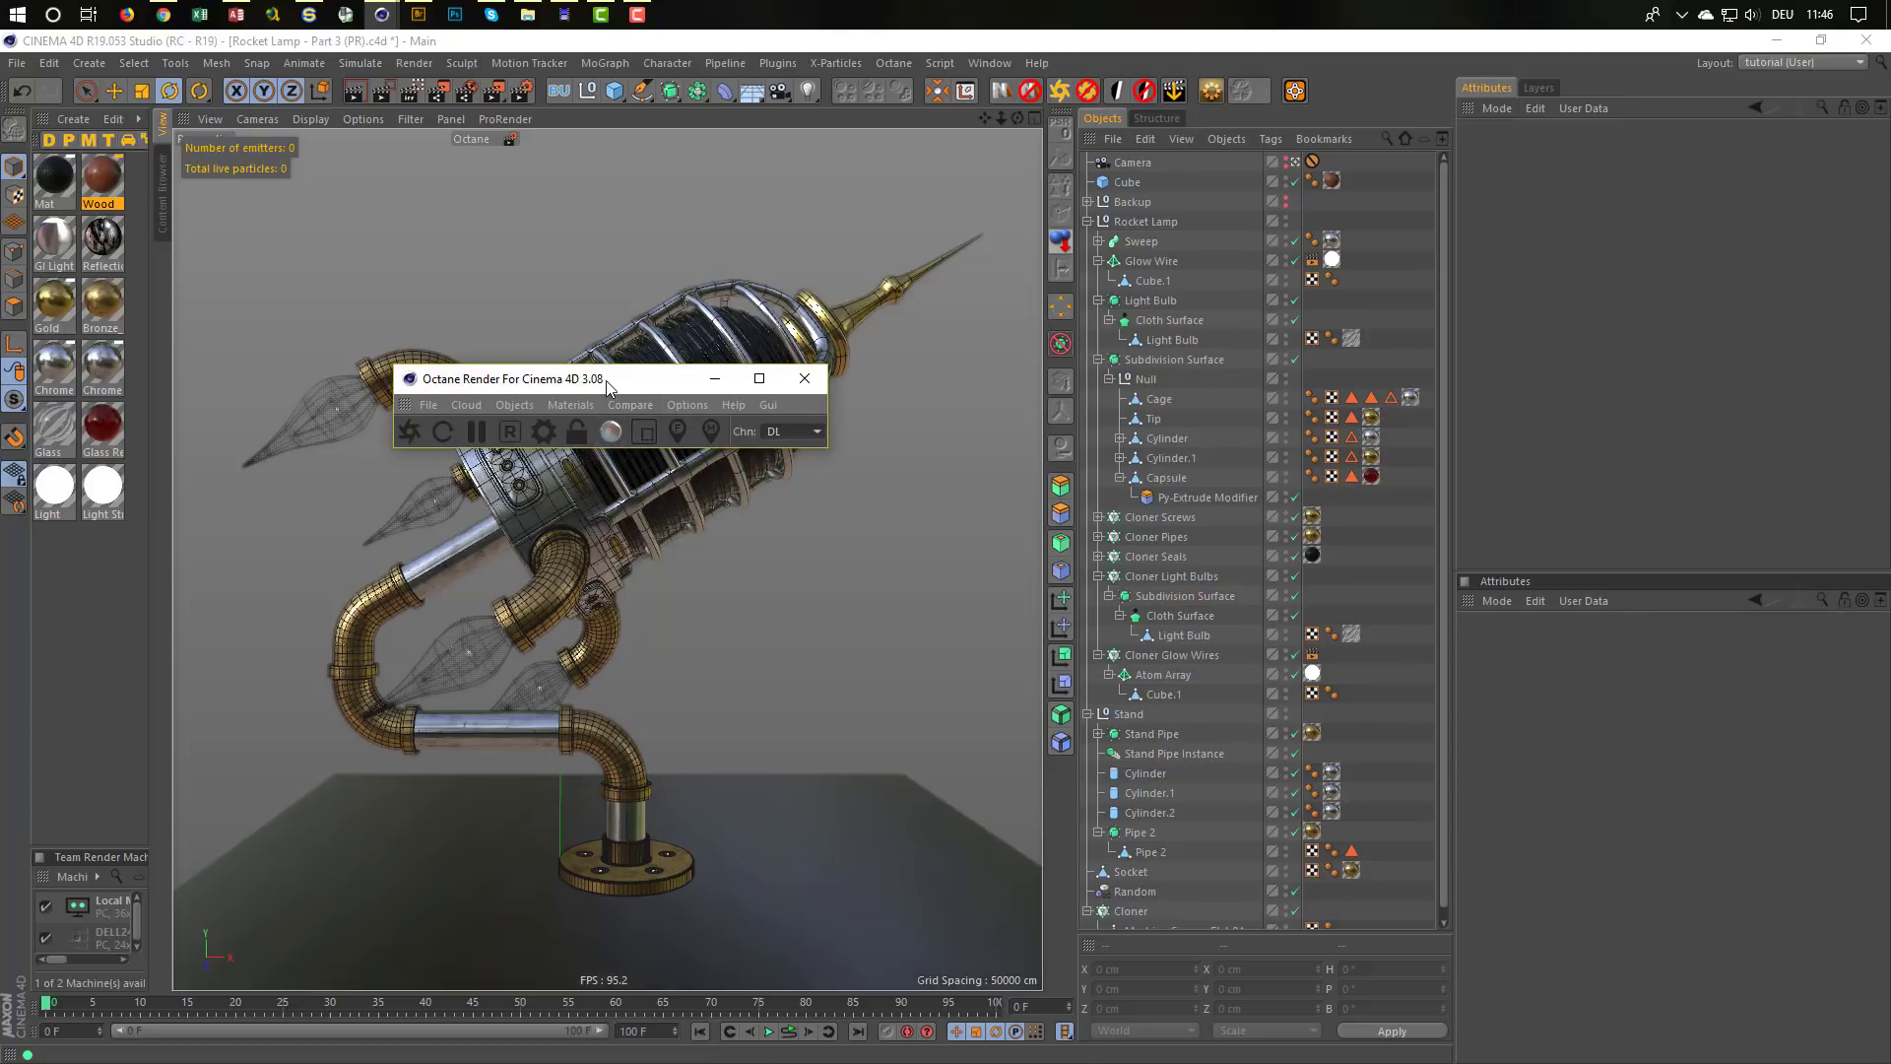
{"action": "left_click_drag", "start_coordinate": [607, 388], "coordinate": [1616, 251]}
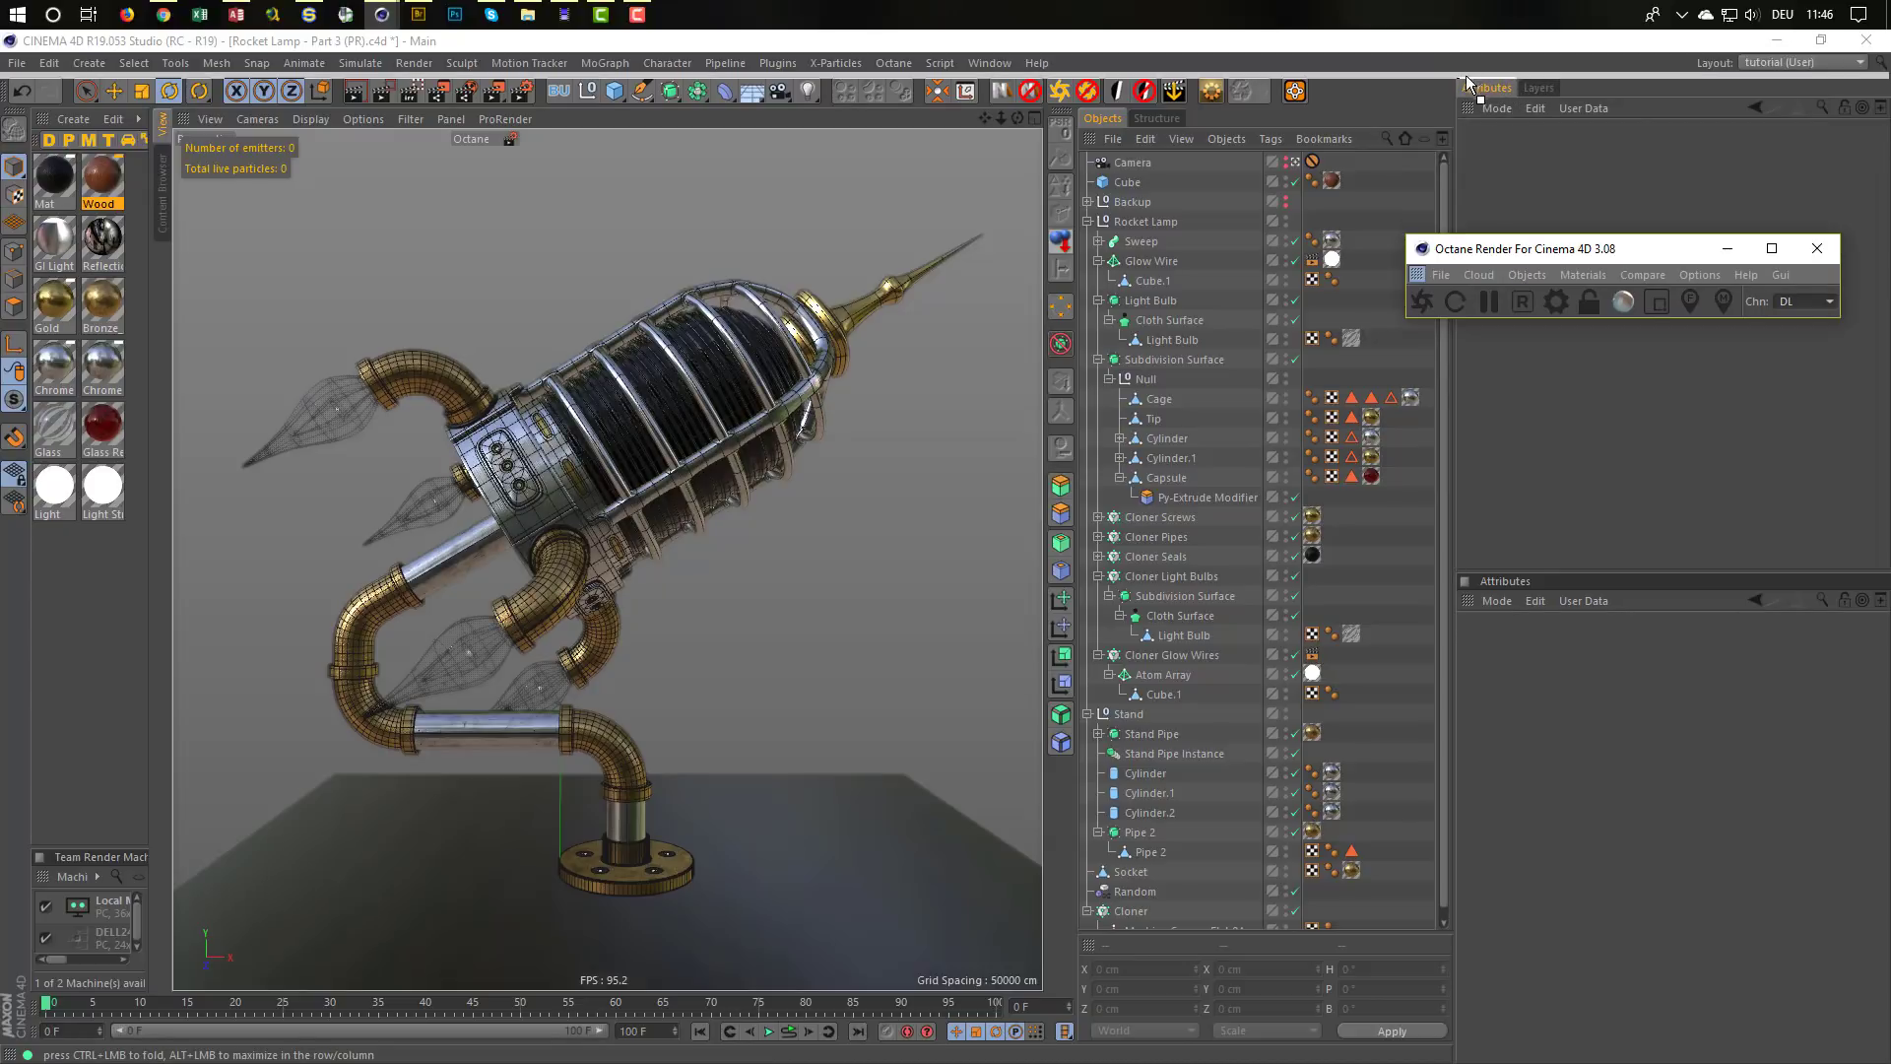
{"action": "left_click_drag", "start_coordinate": [1464, 99], "coordinate": [1558, 96]}
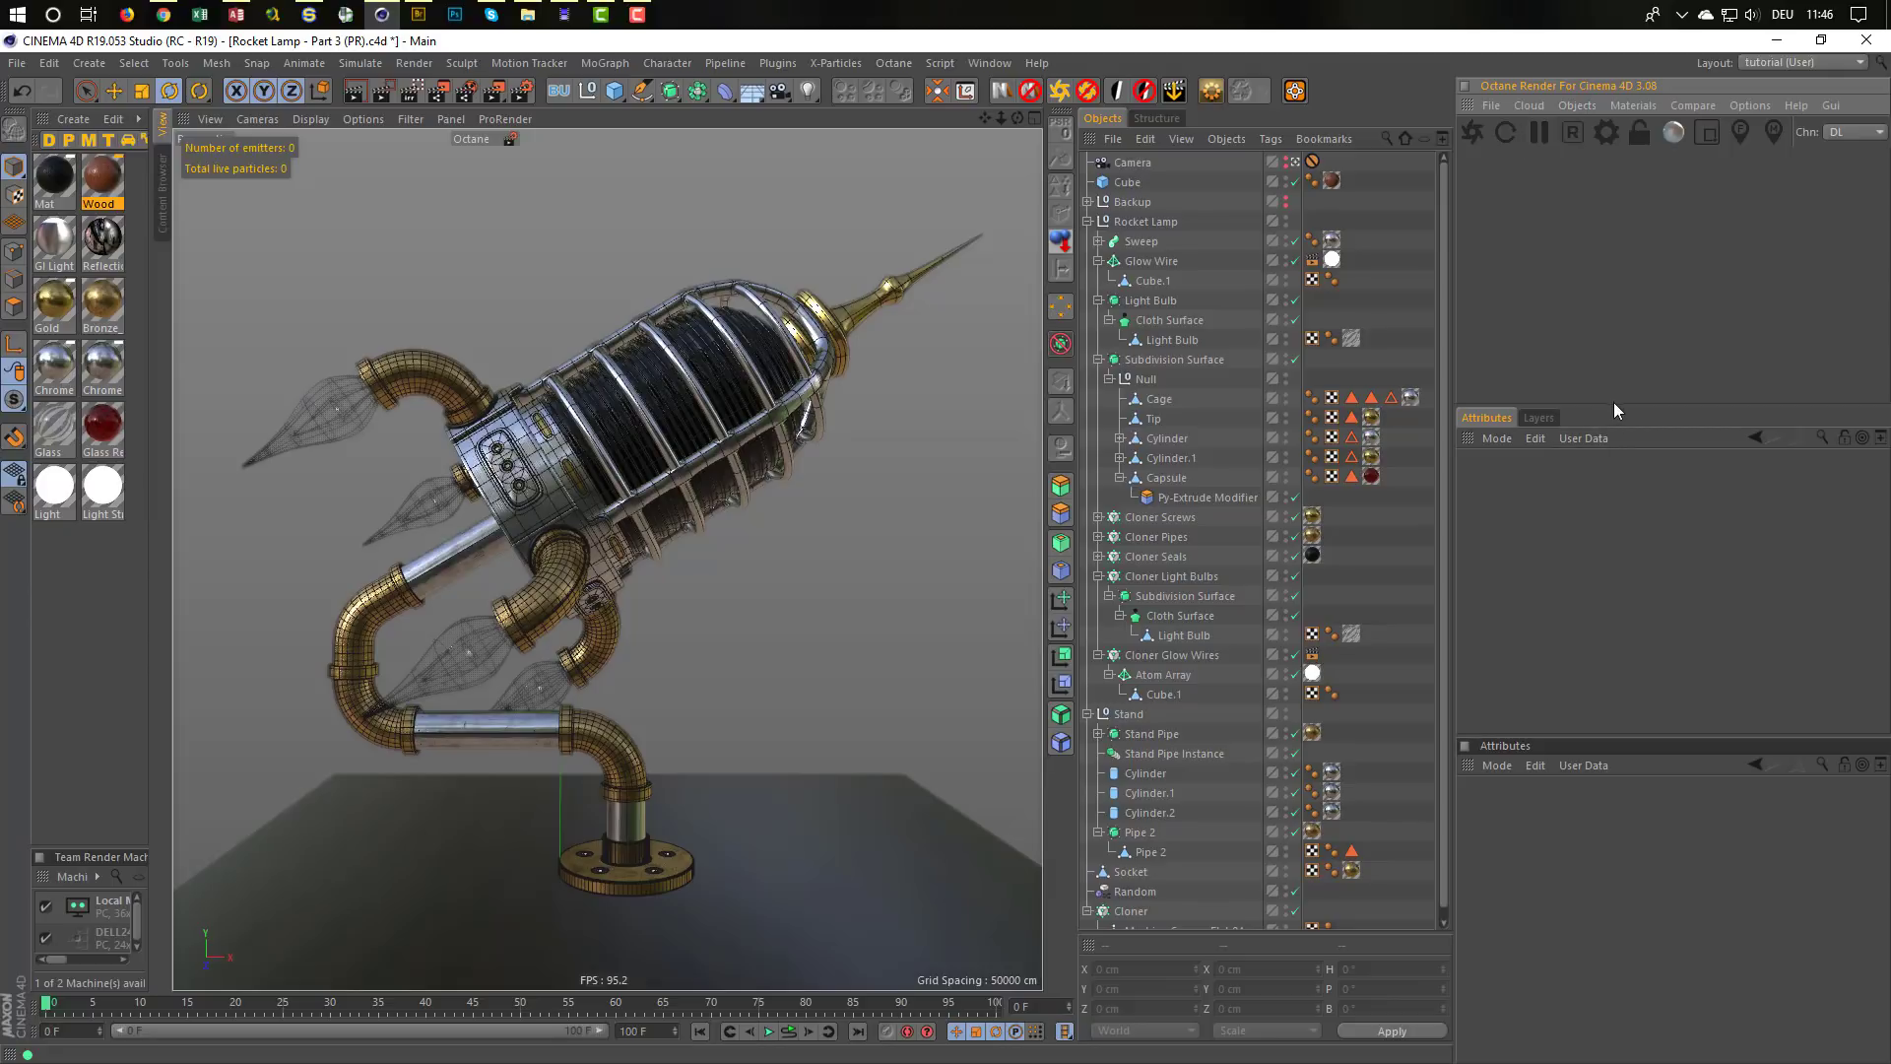
{"action": "left_click_drag", "start_coordinate": [1613, 405], "coordinate": [1612, 148]}
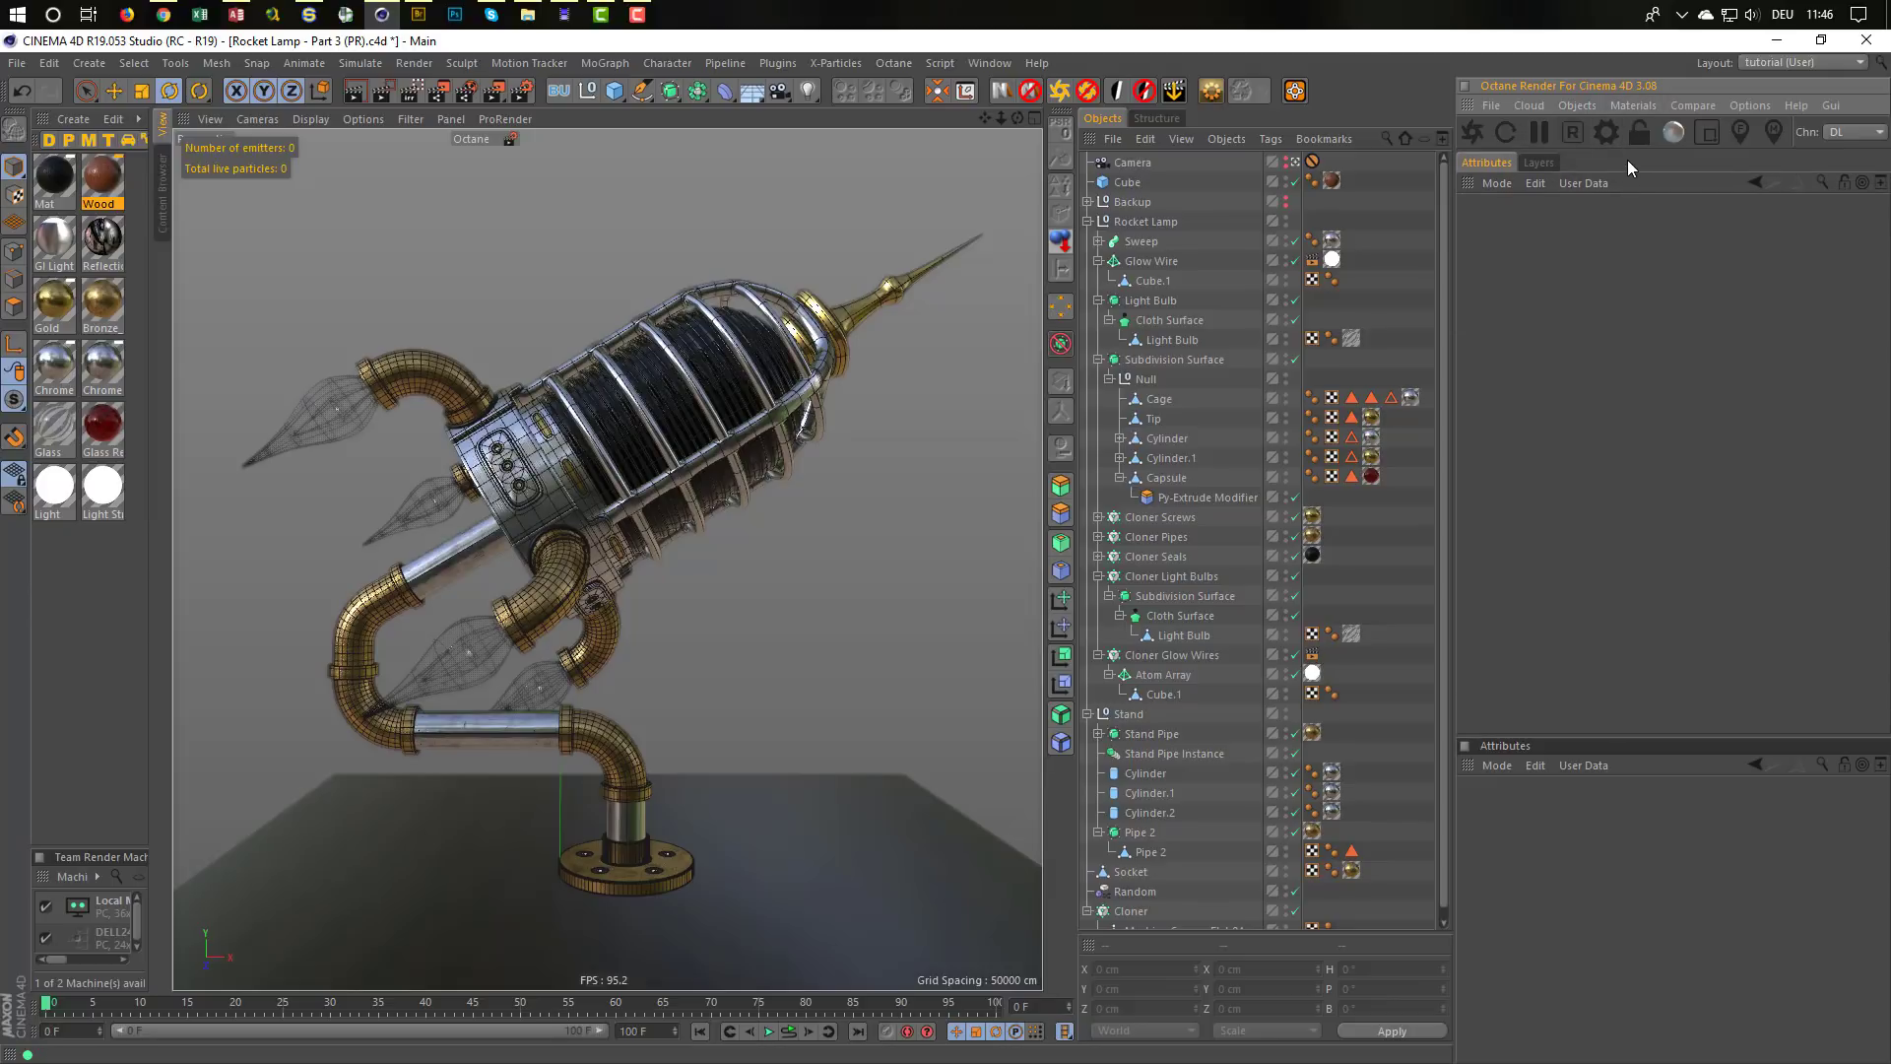
Add an OctaneCamera from the Octane Objects menu and delete the original Camera
{"action": "left_click", "coordinate": [1579, 104]}
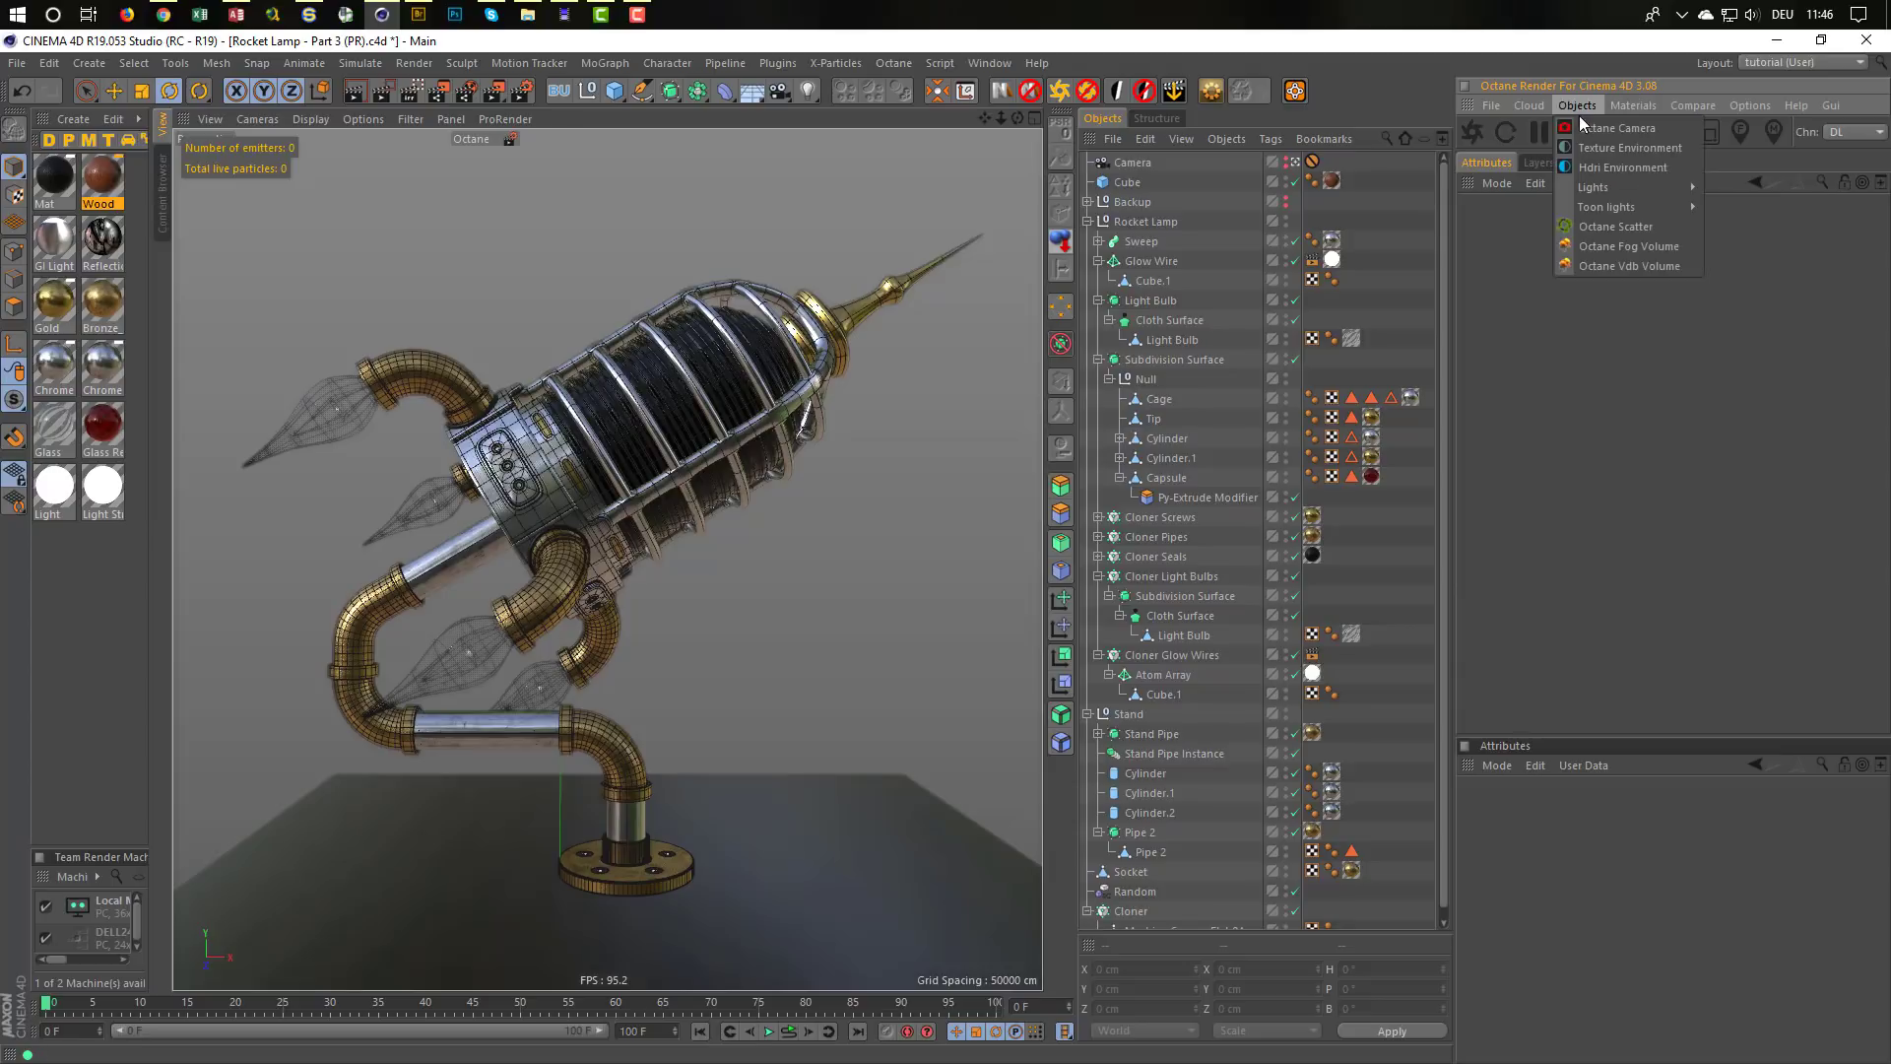
{"action": "left_click", "coordinate": [1598, 126]}
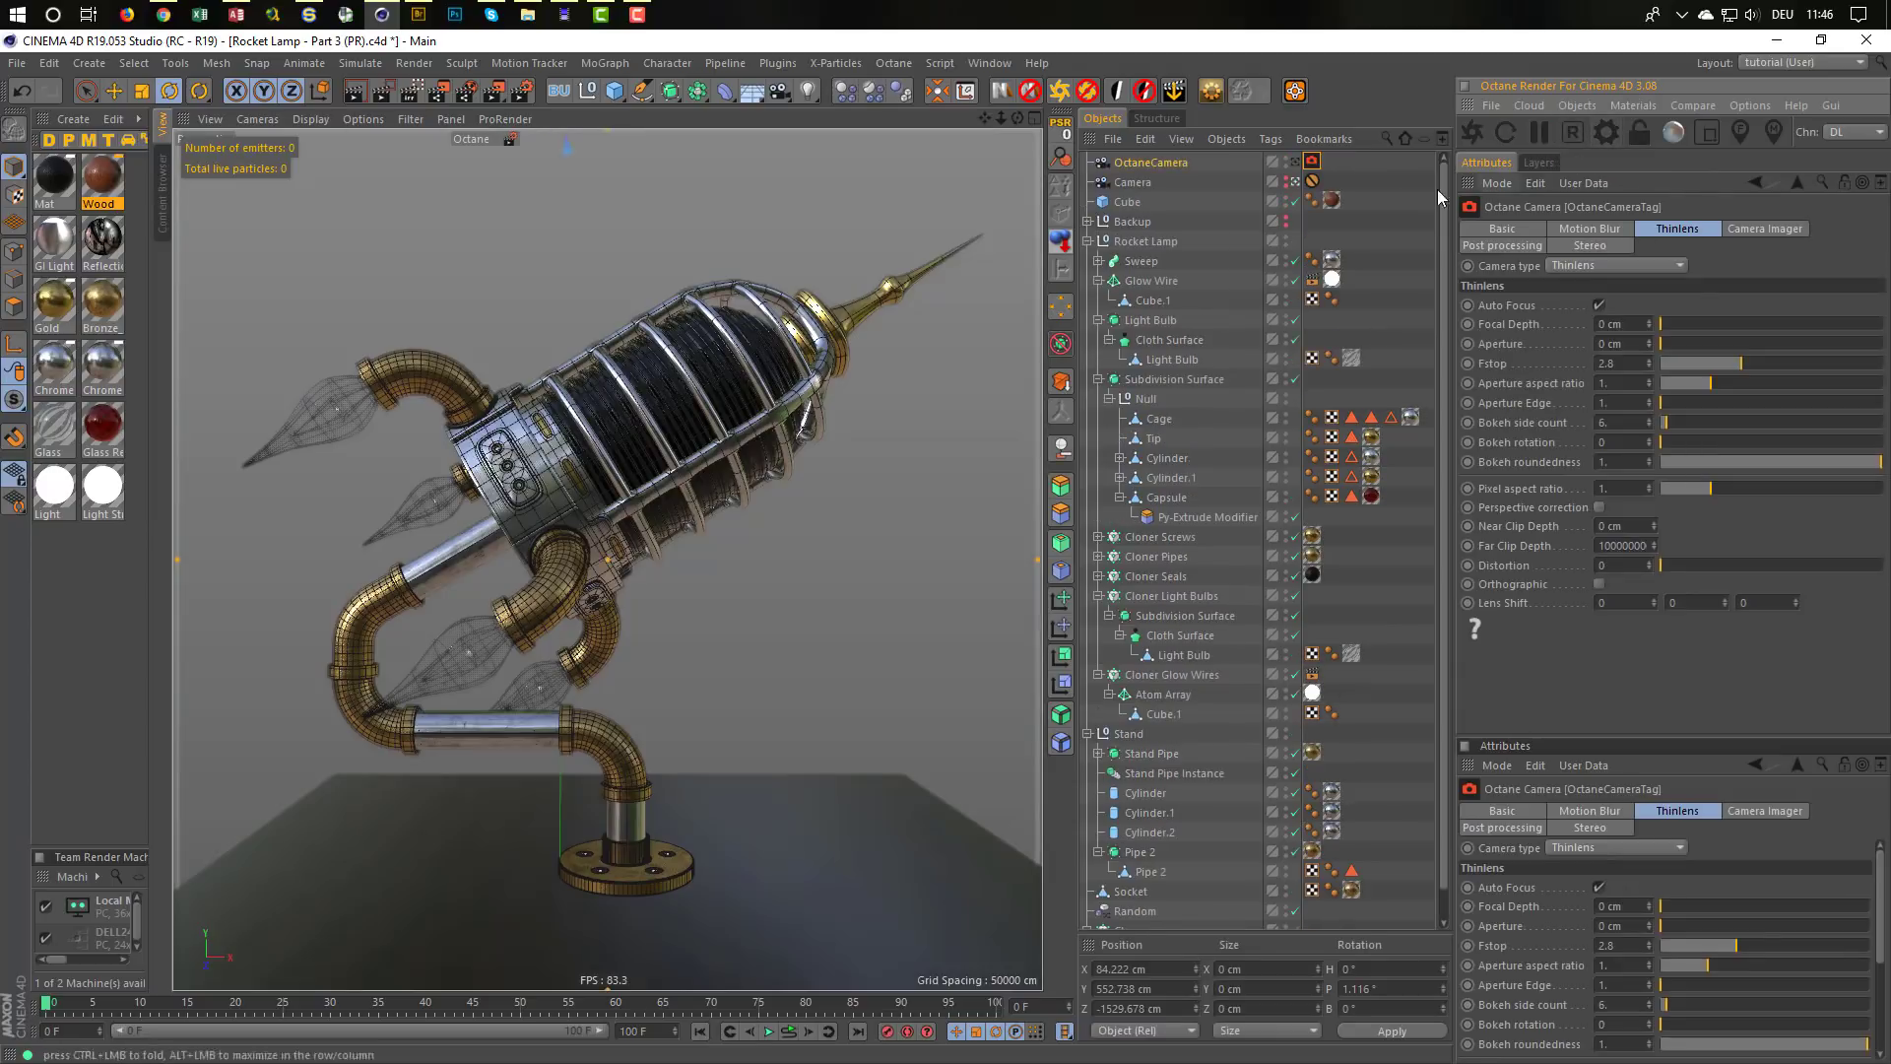
{"action": "left_click", "coordinate": [1137, 184]}
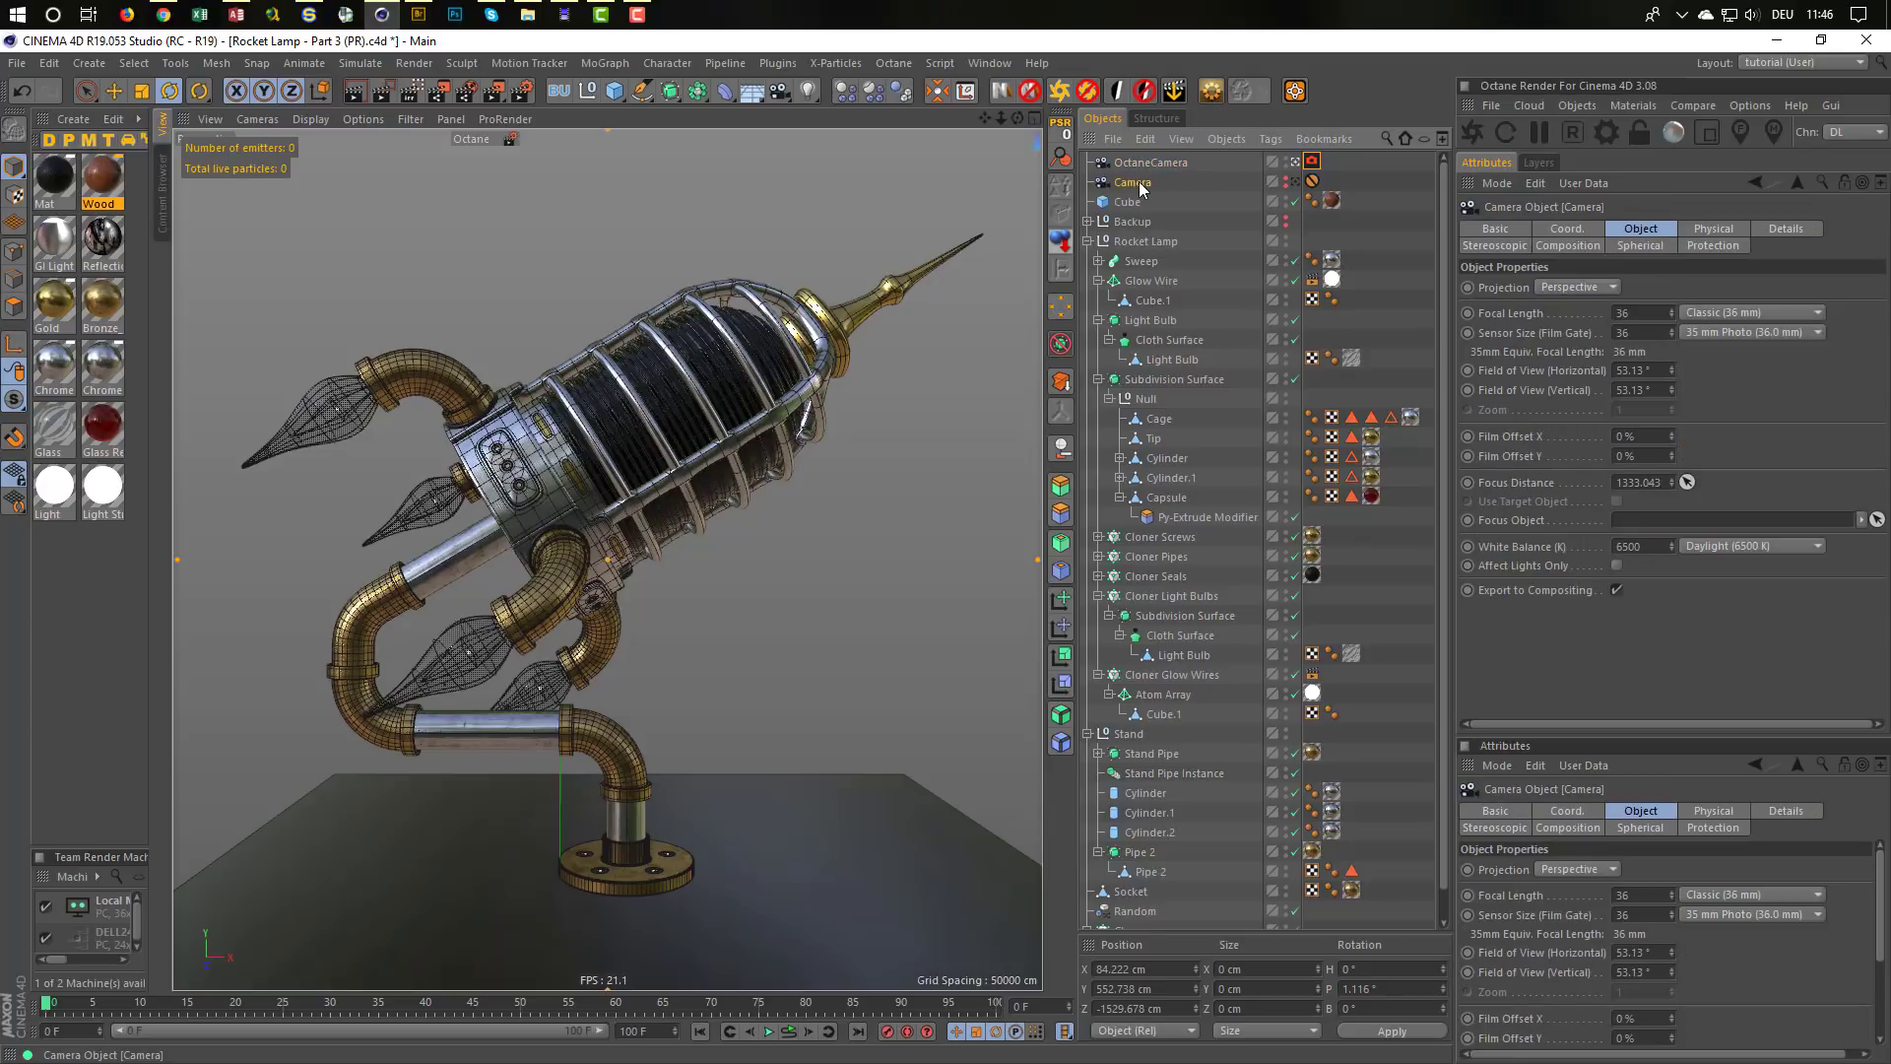
{"action": "key", "text": "Delete"}
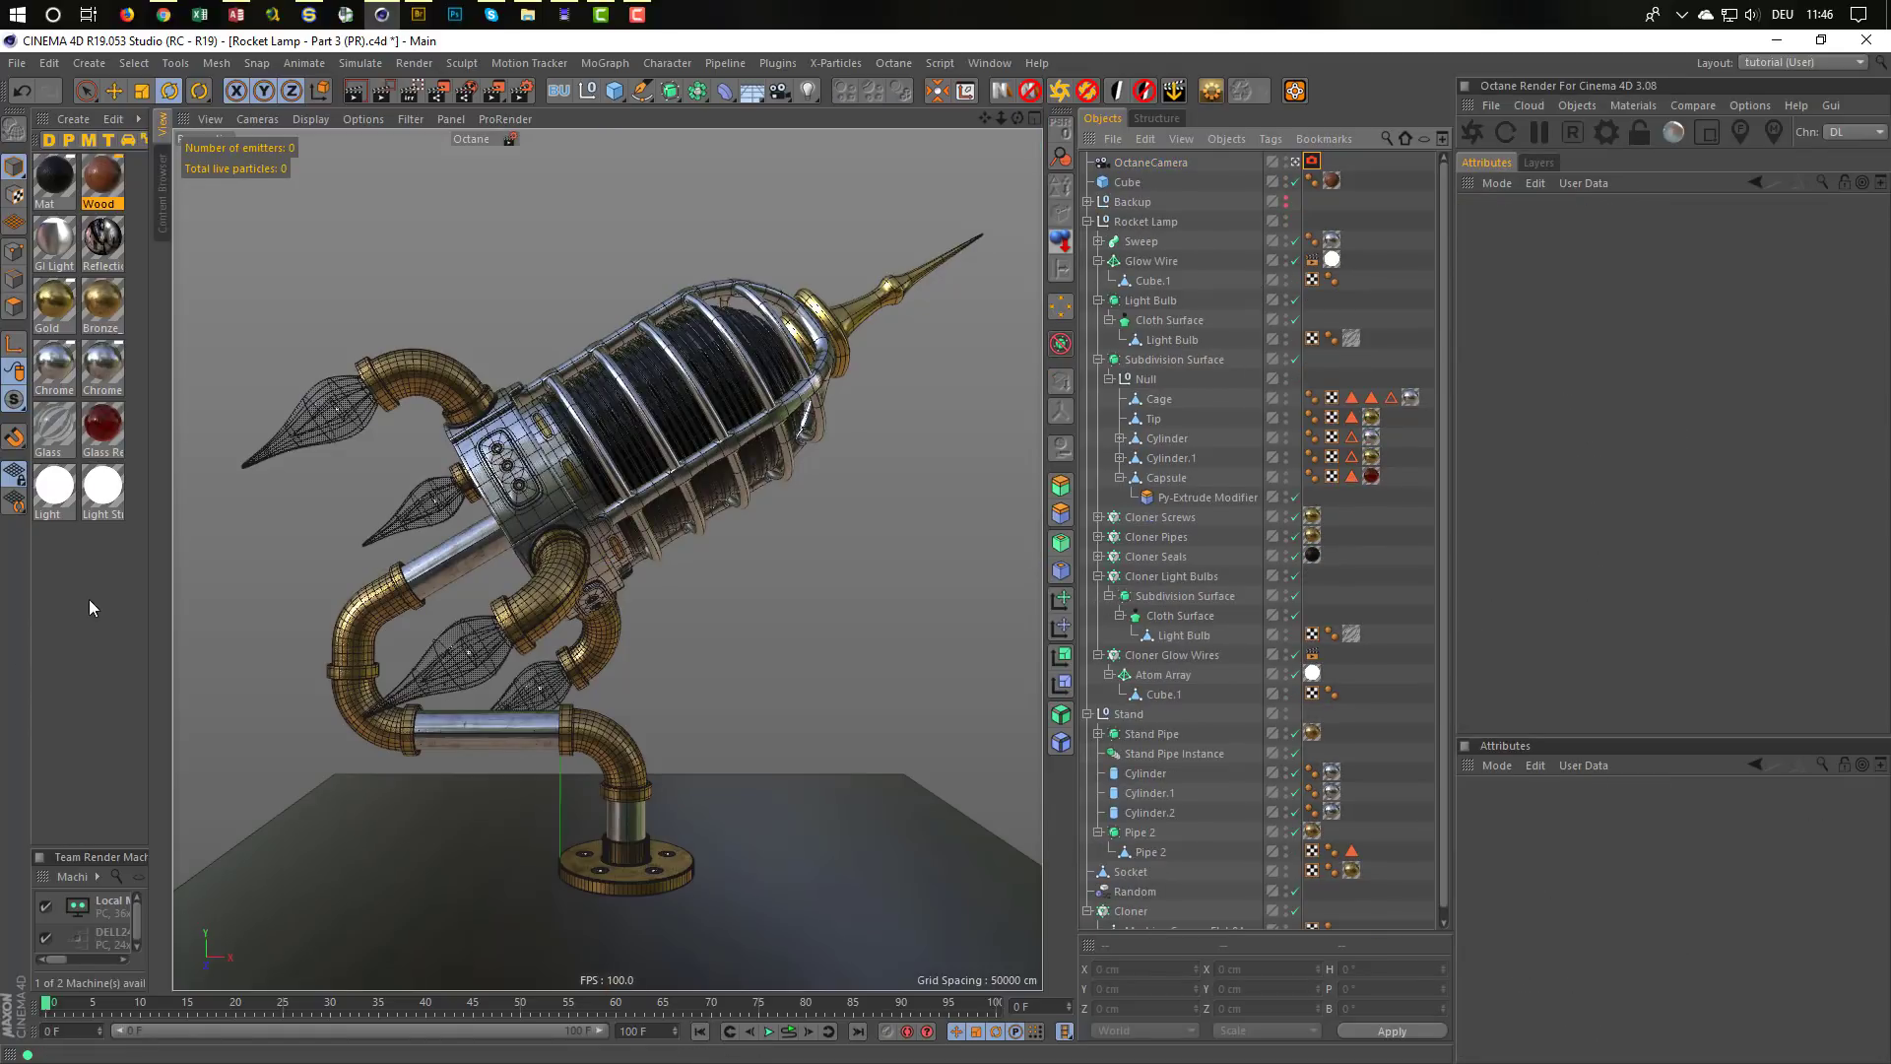
Delete all twelve materials from the Material Manager
{"action": "left_click", "coordinate": [36, 558]}
{"action": "key", "text": "ctrl+a"}
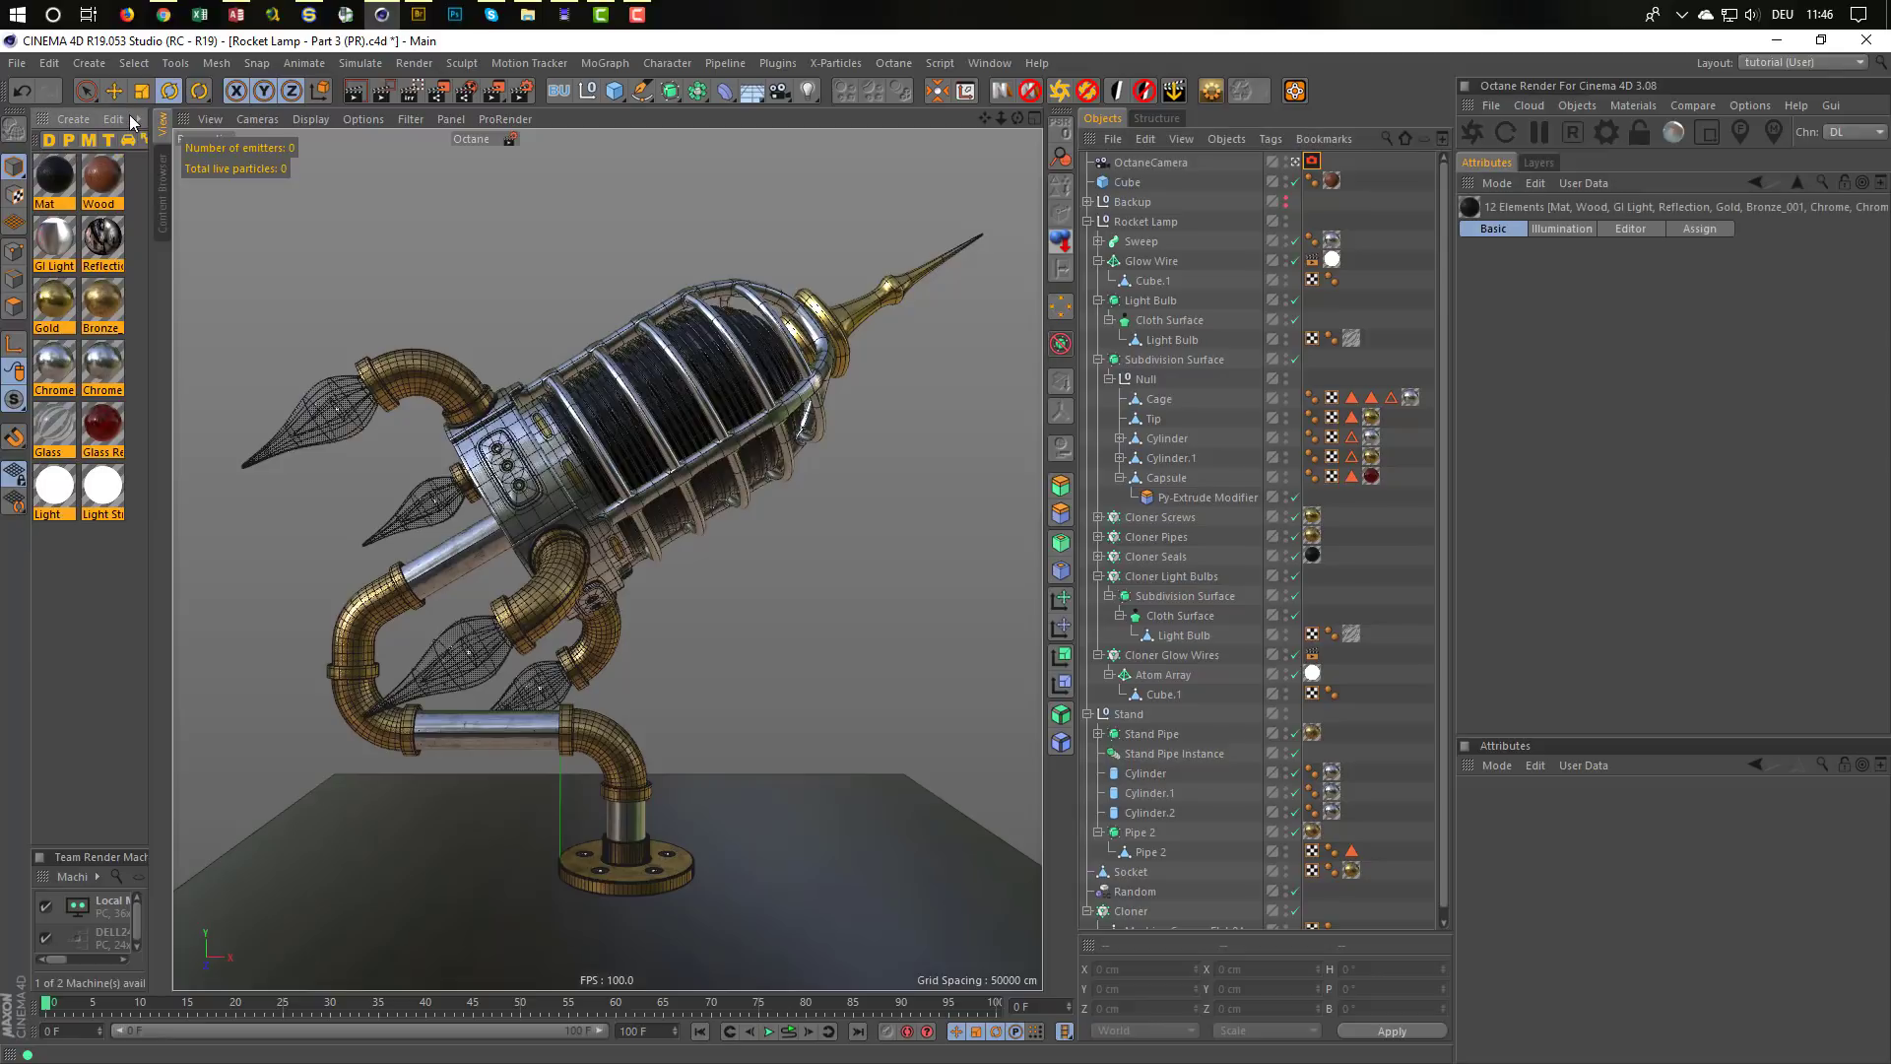
{"action": "key", "text": "Delete"}
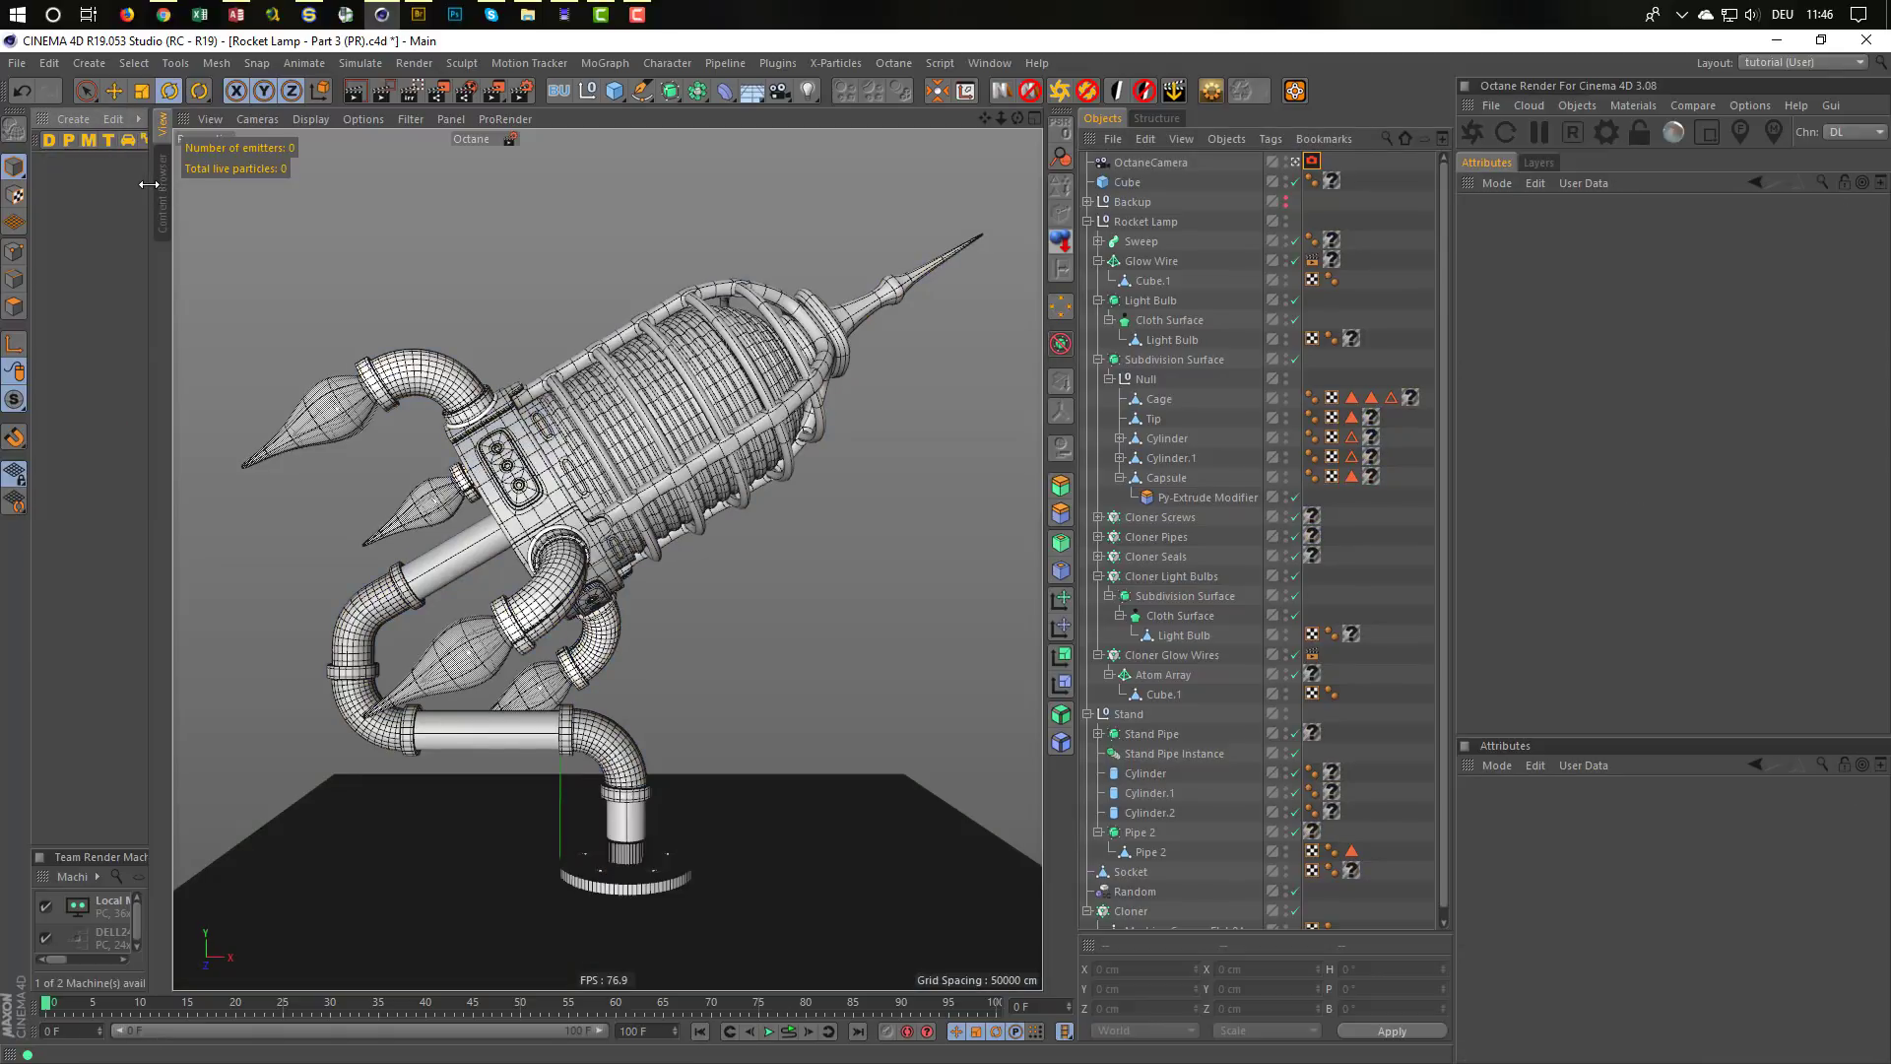
{"action": "left_click_drag", "start_coordinate": [151, 187], "coordinate": [165, 188]}
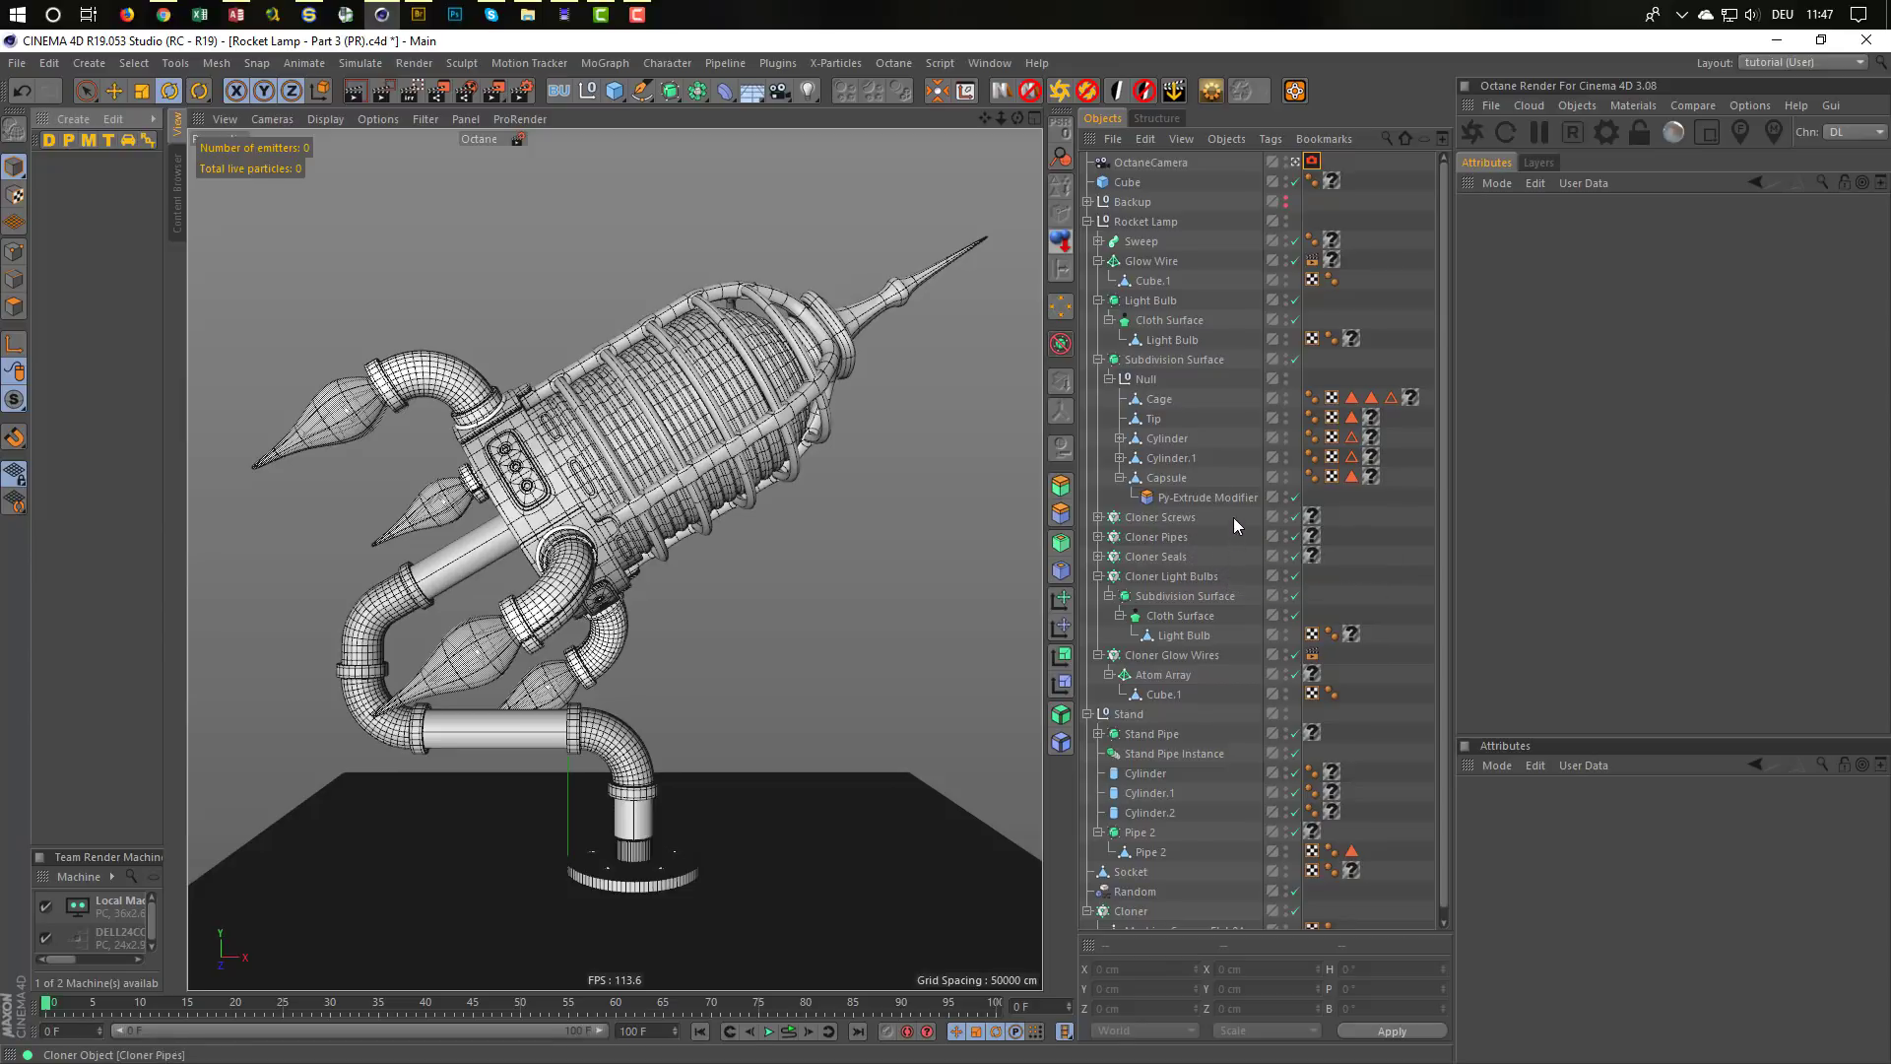
Inspect the texture tags on Cage, Tip, Cylinder, Cylinder.1 and Sweep
{"action": "left_click", "coordinate": [1411, 398]}
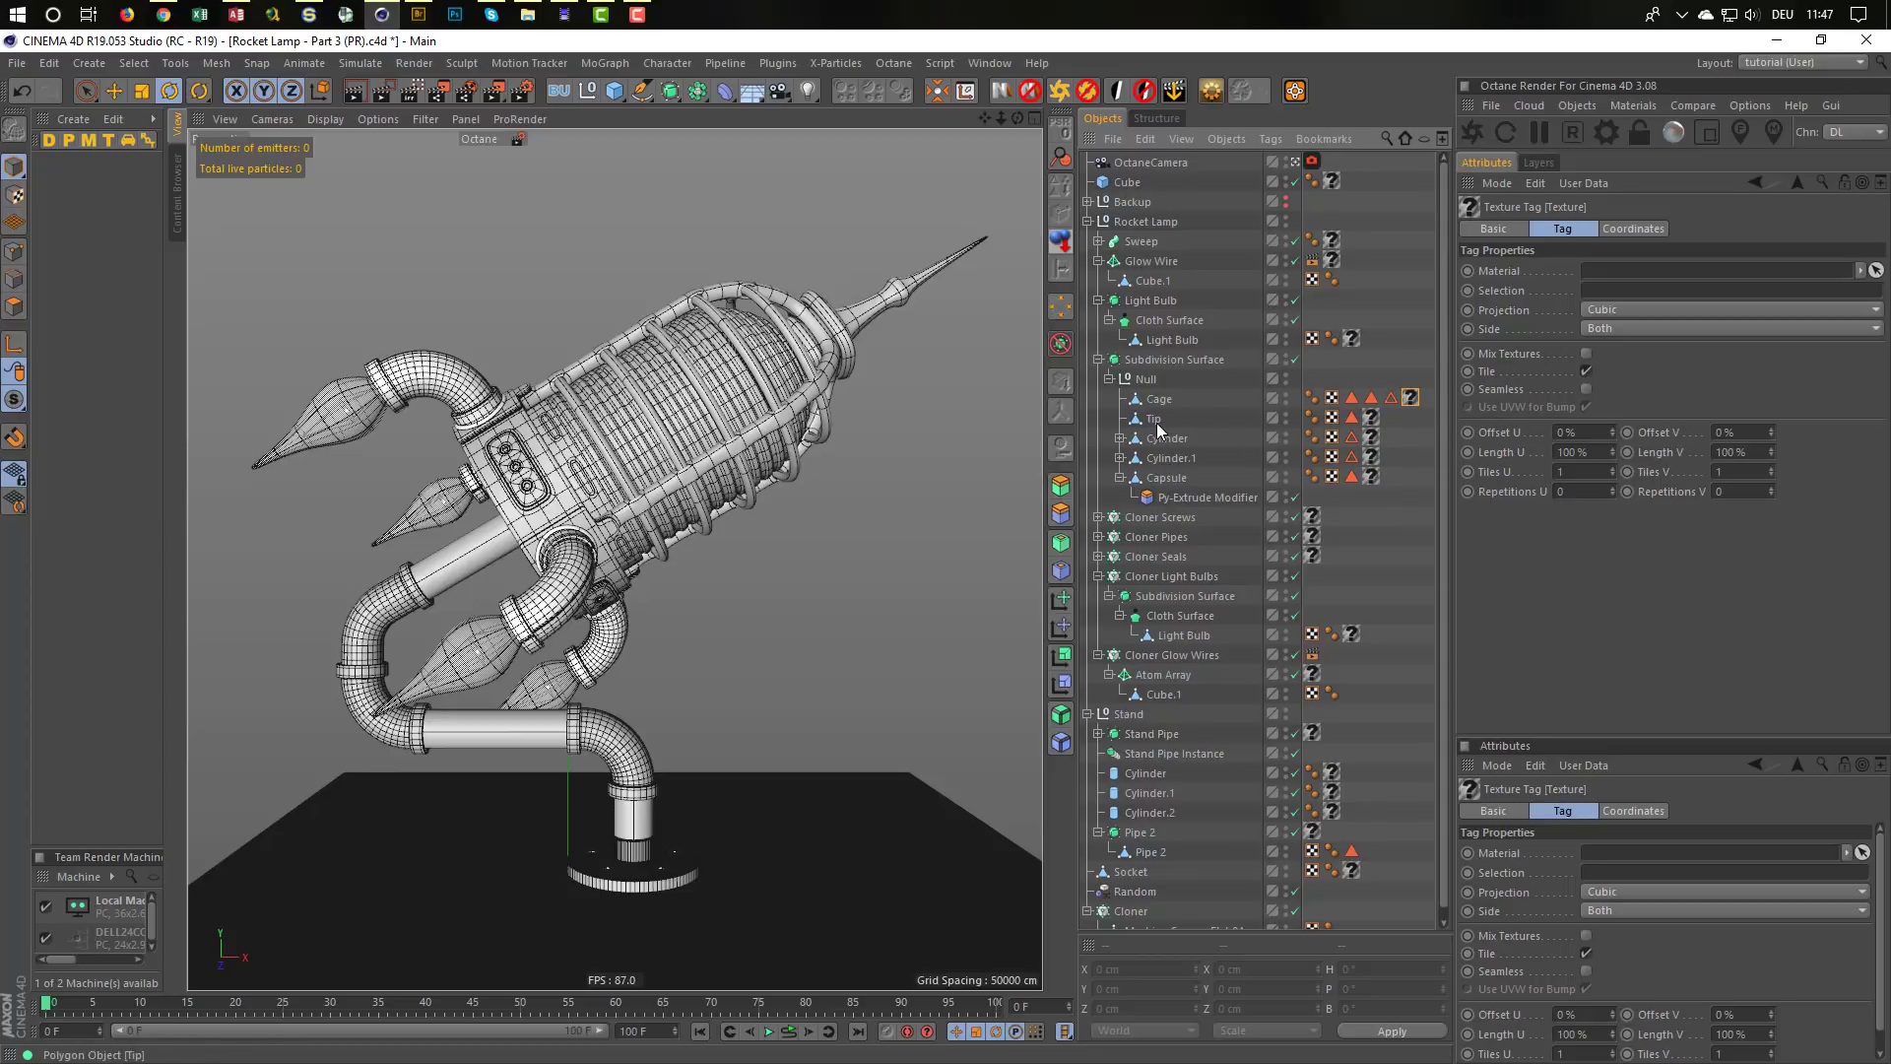
{"action": "left_click", "coordinate": [1370, 417]}
{"action": "left_click", "coordinate": [1372, 439]}
{"action": "left_click", "coordinate": [1372, 458]}
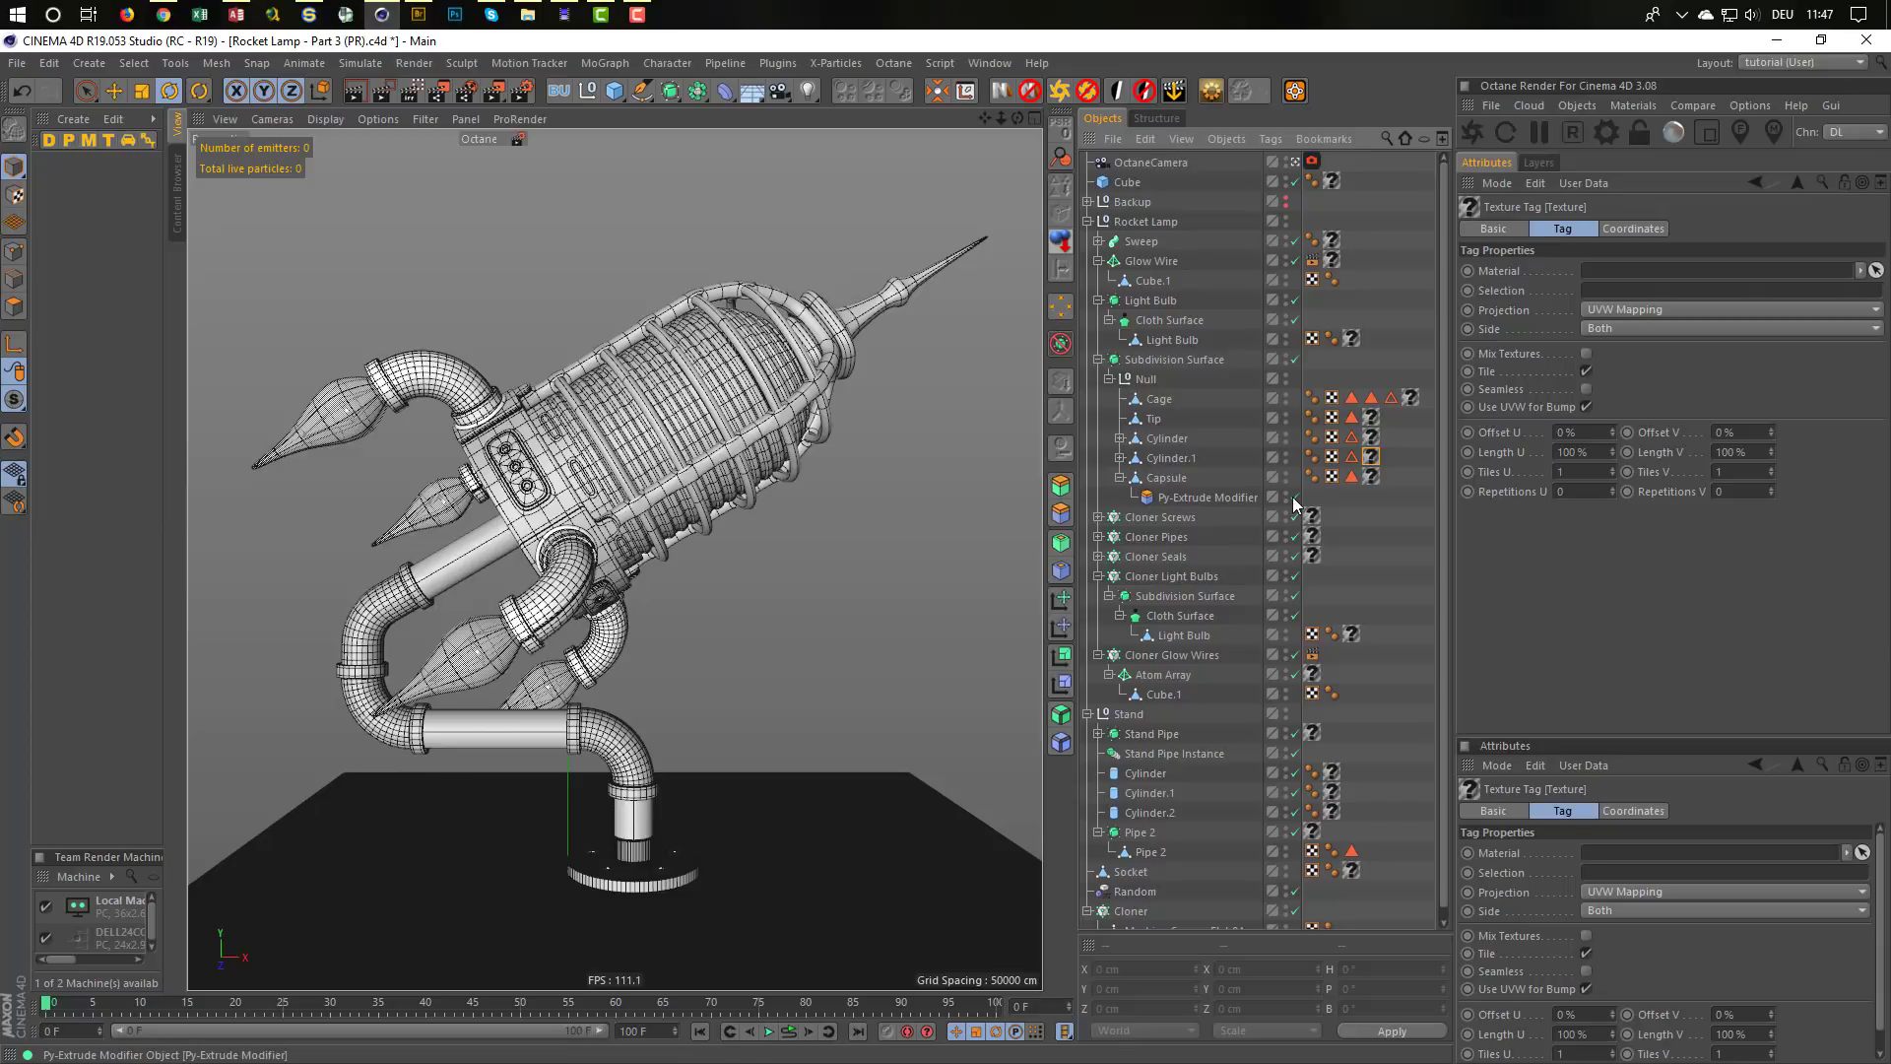
{"action": "left_click", "coordinate": [1330, 240]}
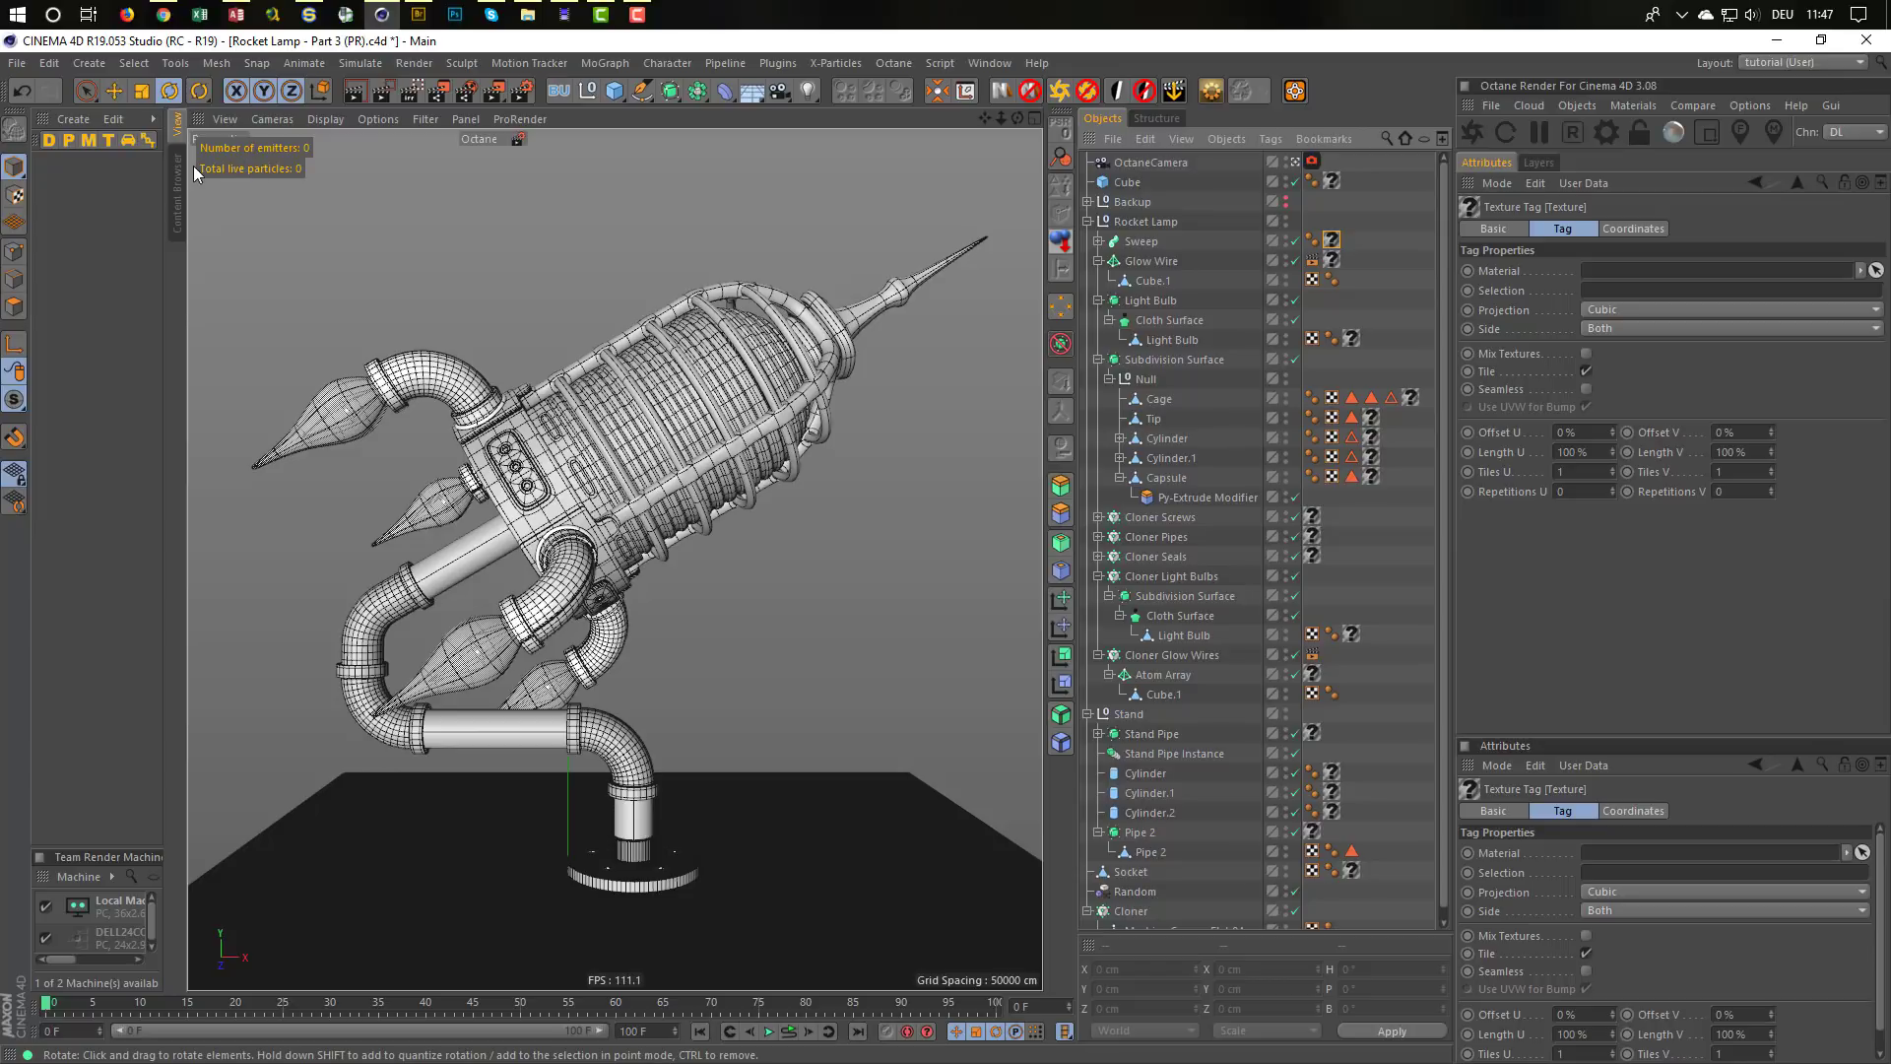
Untick System HUD Show in the X-Particles preferences and close Preferences
{"action": "left_click", "coordinate": [174, 65]}
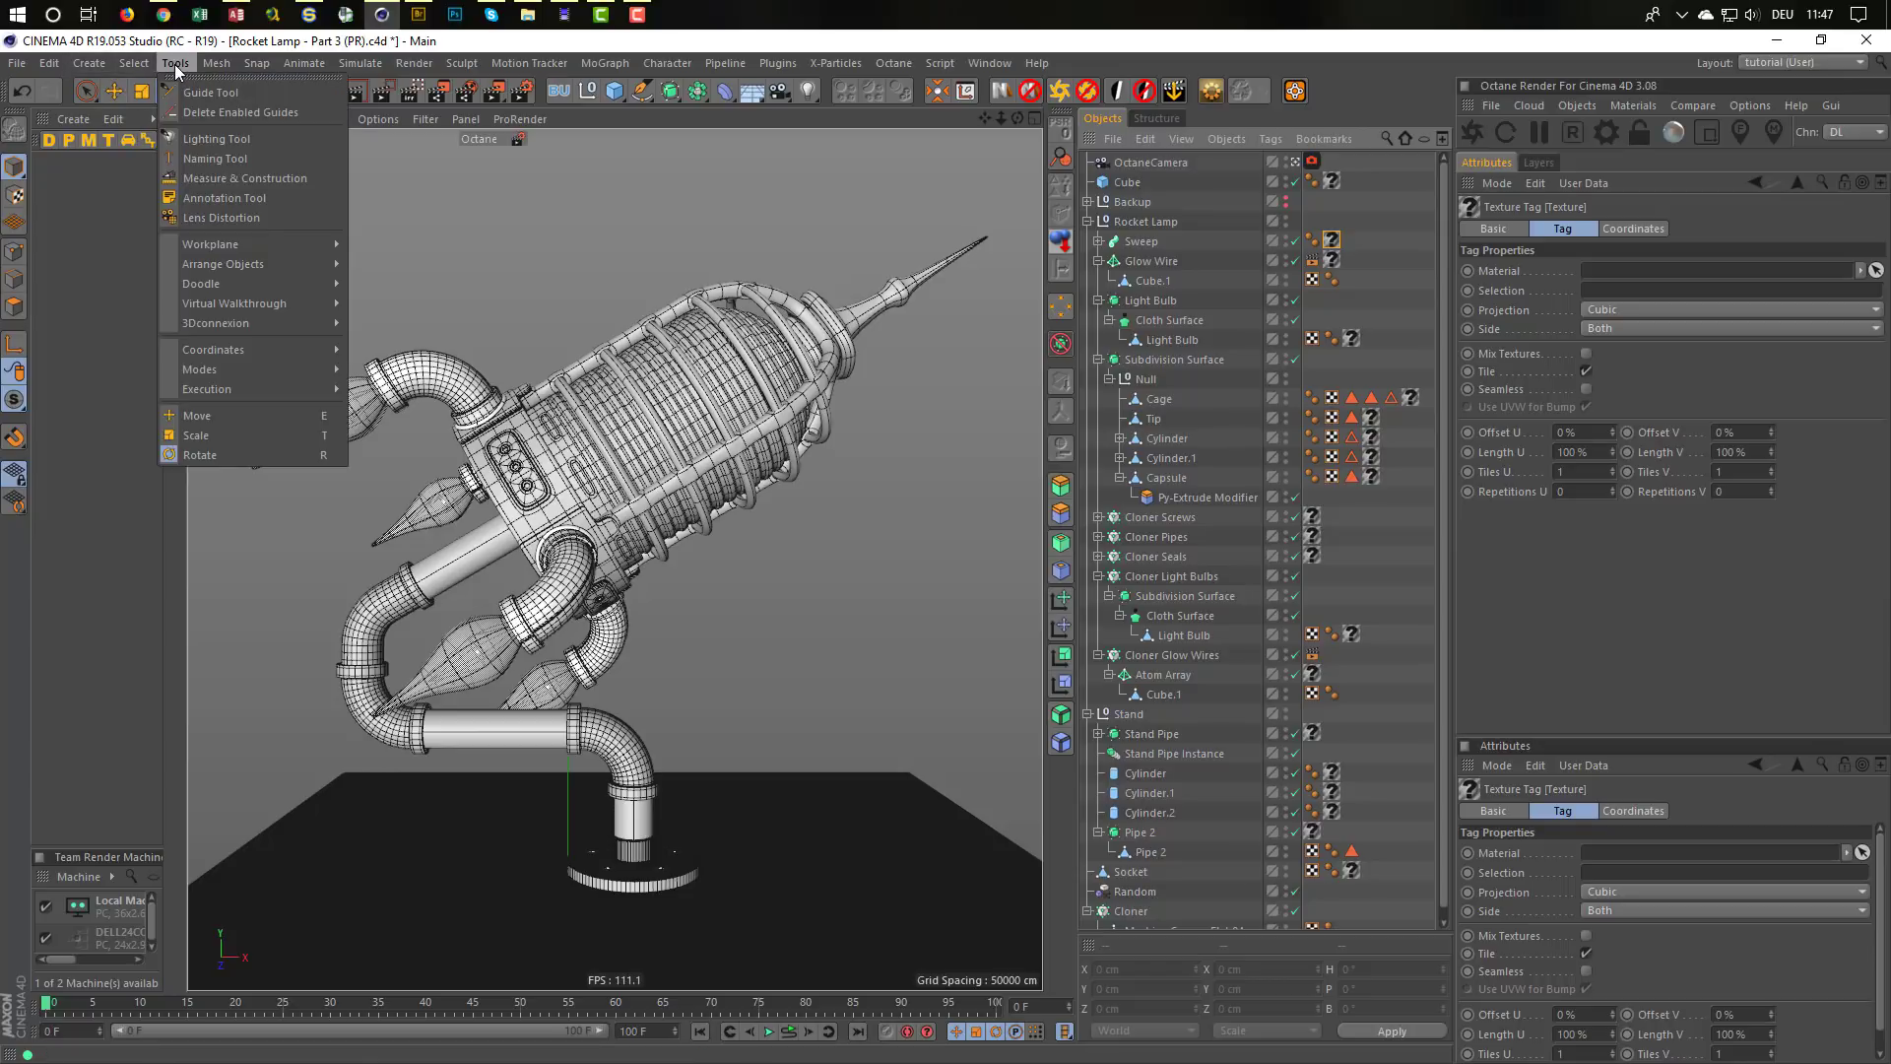
{"action": "left_click", "coordinate": [48, 63]}
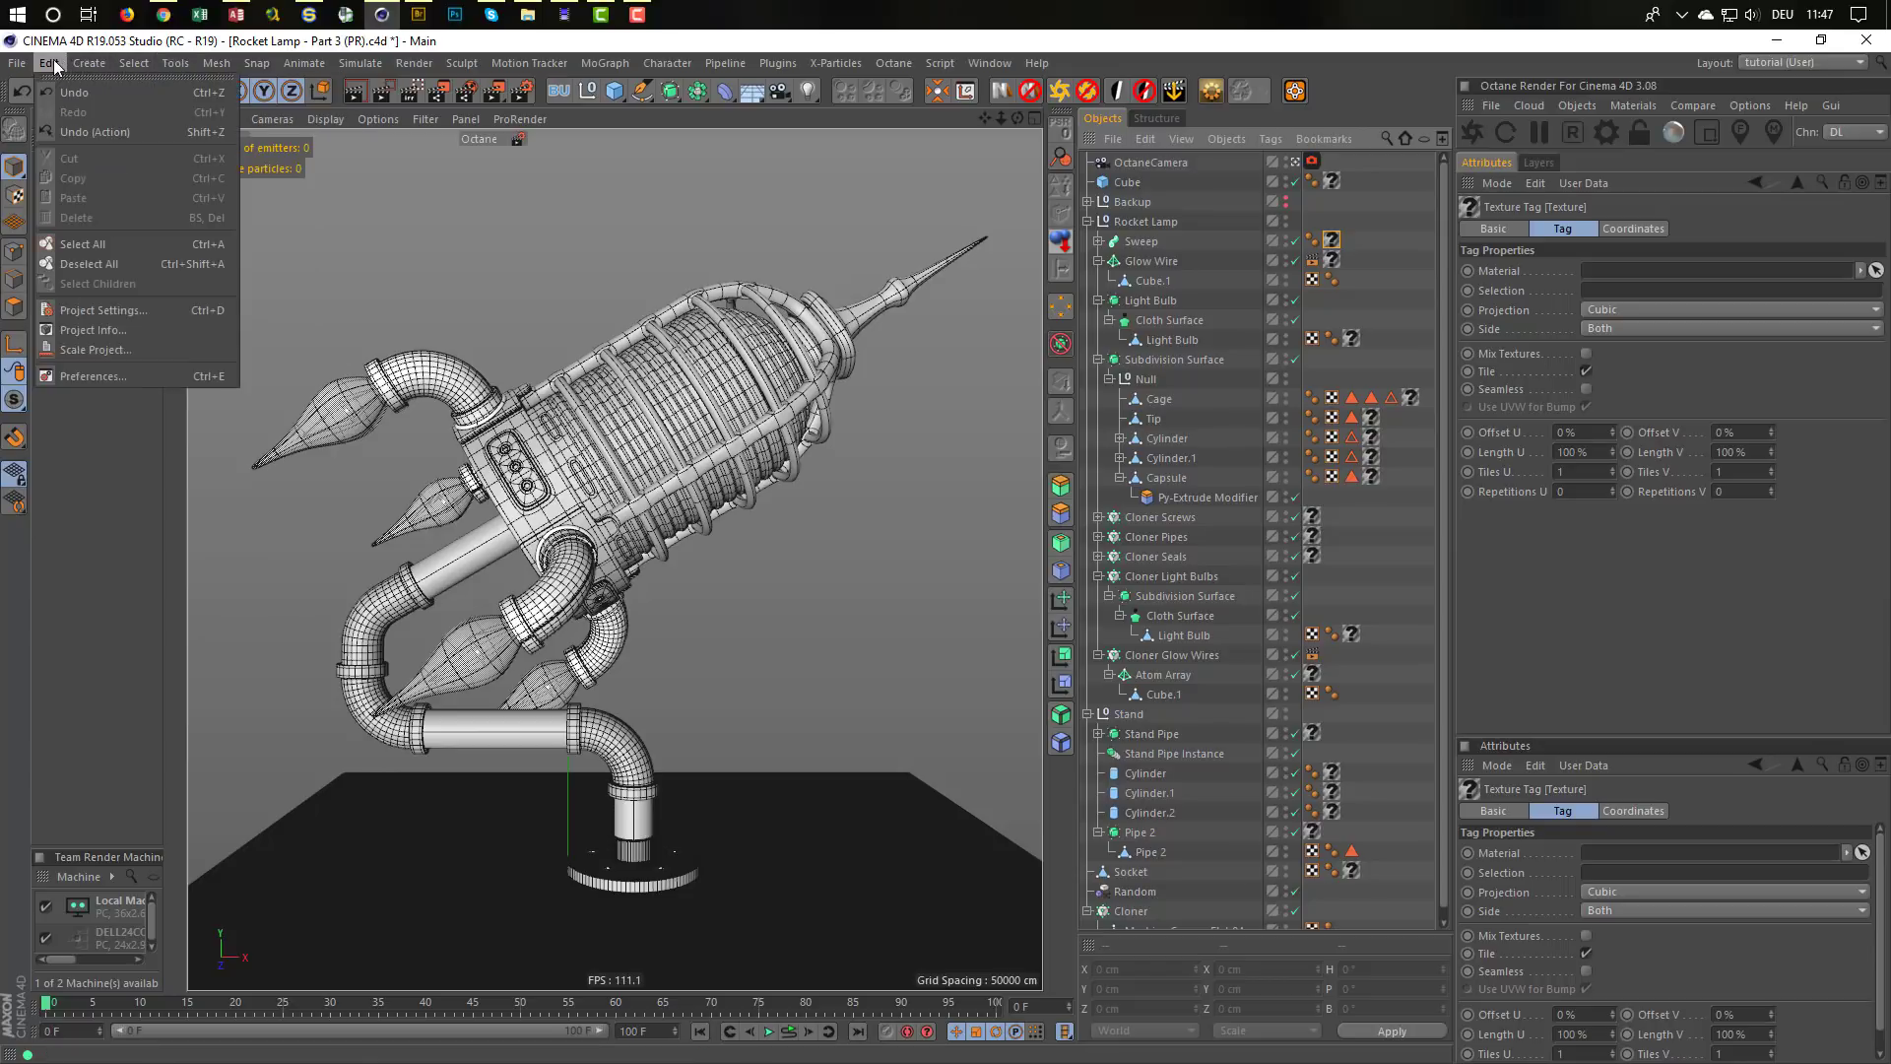
{"action": "left_click", "coordinate": [109, 376]}
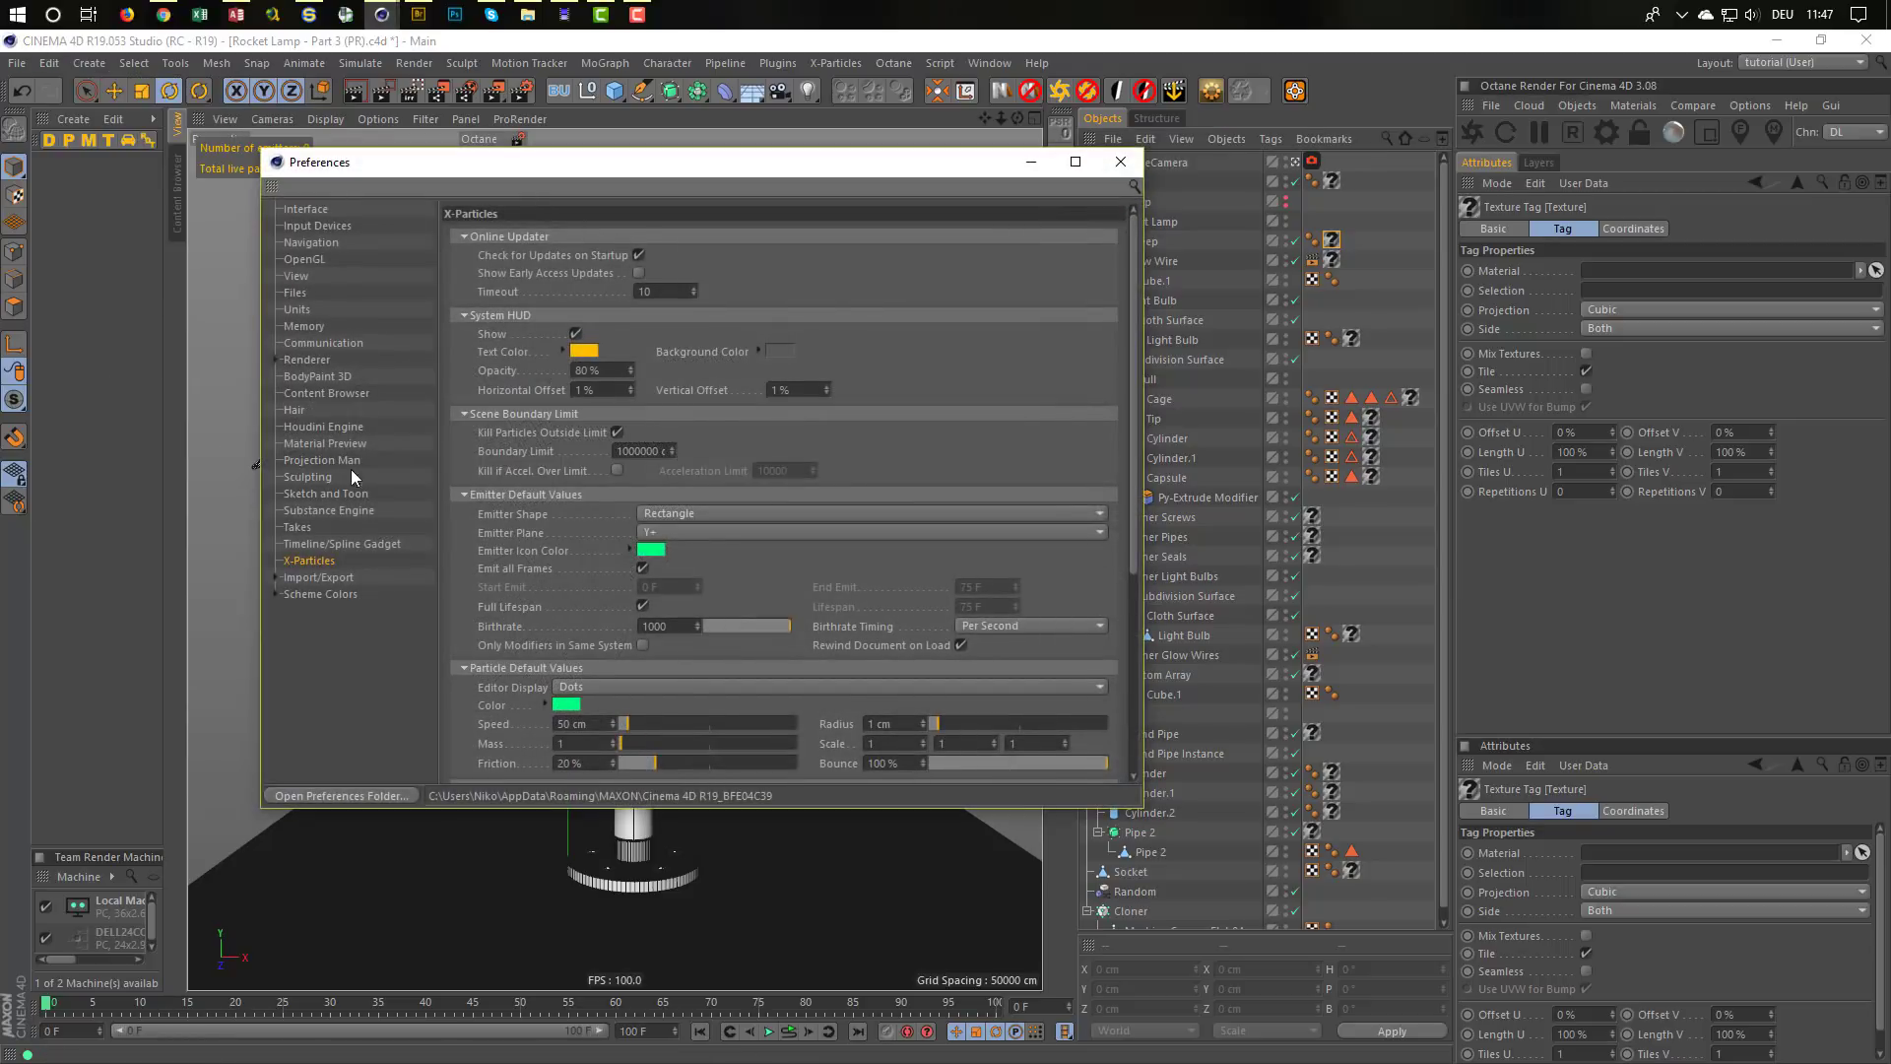
{"action": "left_click", "coordinate": [575, 334]}
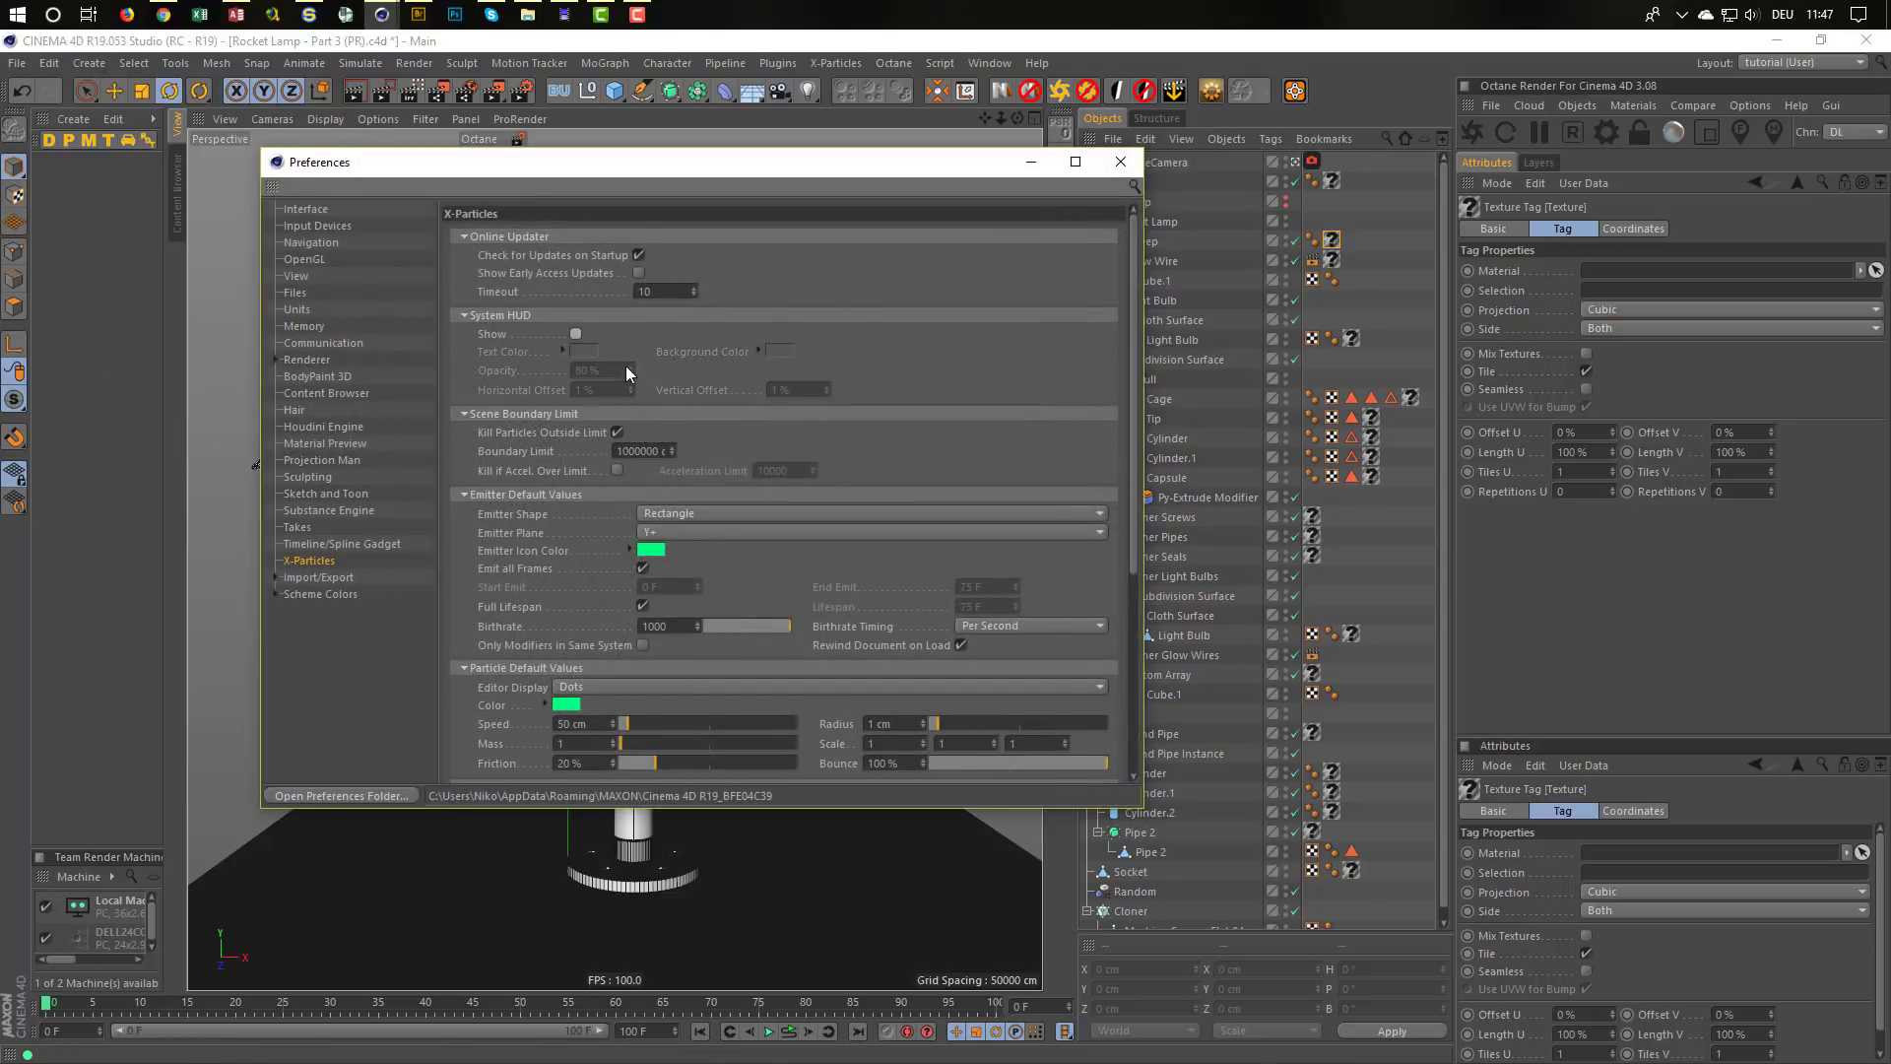
{"action": "left_click", "coordinate": [1120, 161]}
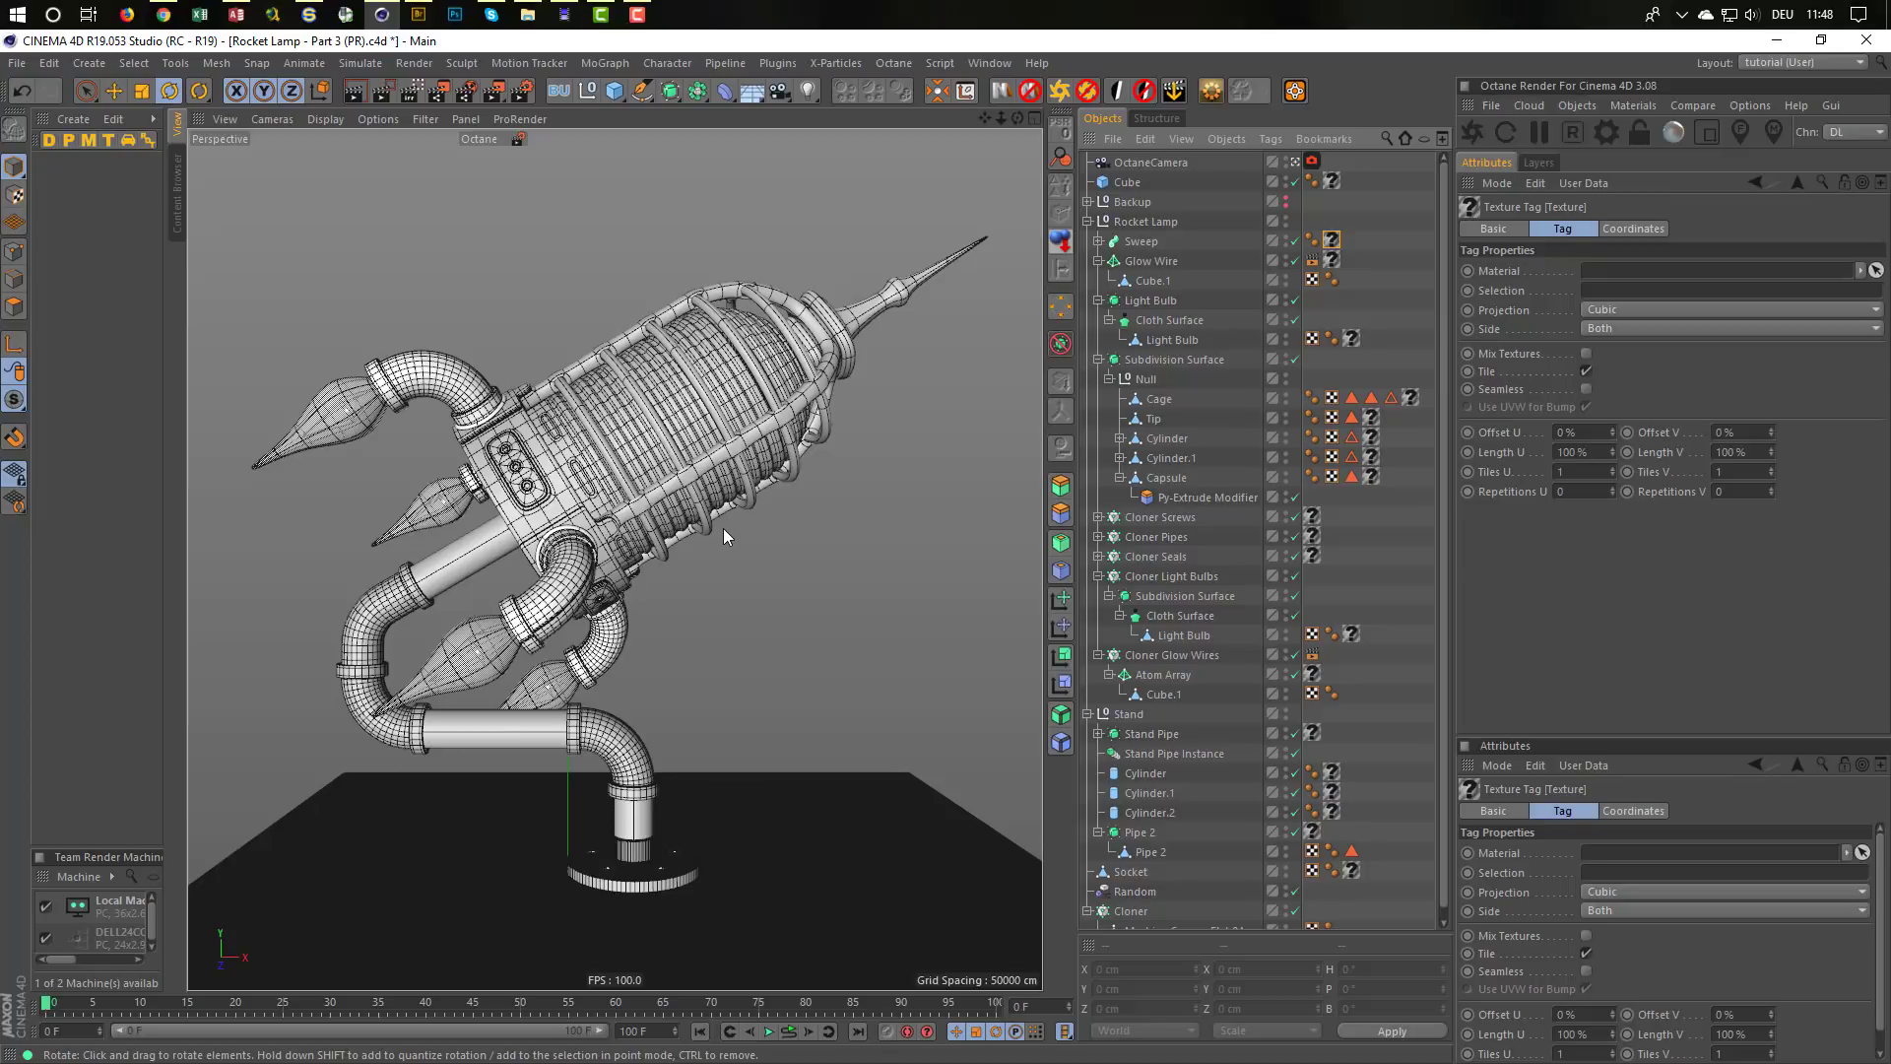
Save the project over Rocket Lamp - Part 3 (Octane).c4d, confirming the overwrite
{"action": "key", "text": "ctrl+shift+s"}
{"action": "left_click", "coordinate": [471, 210]}
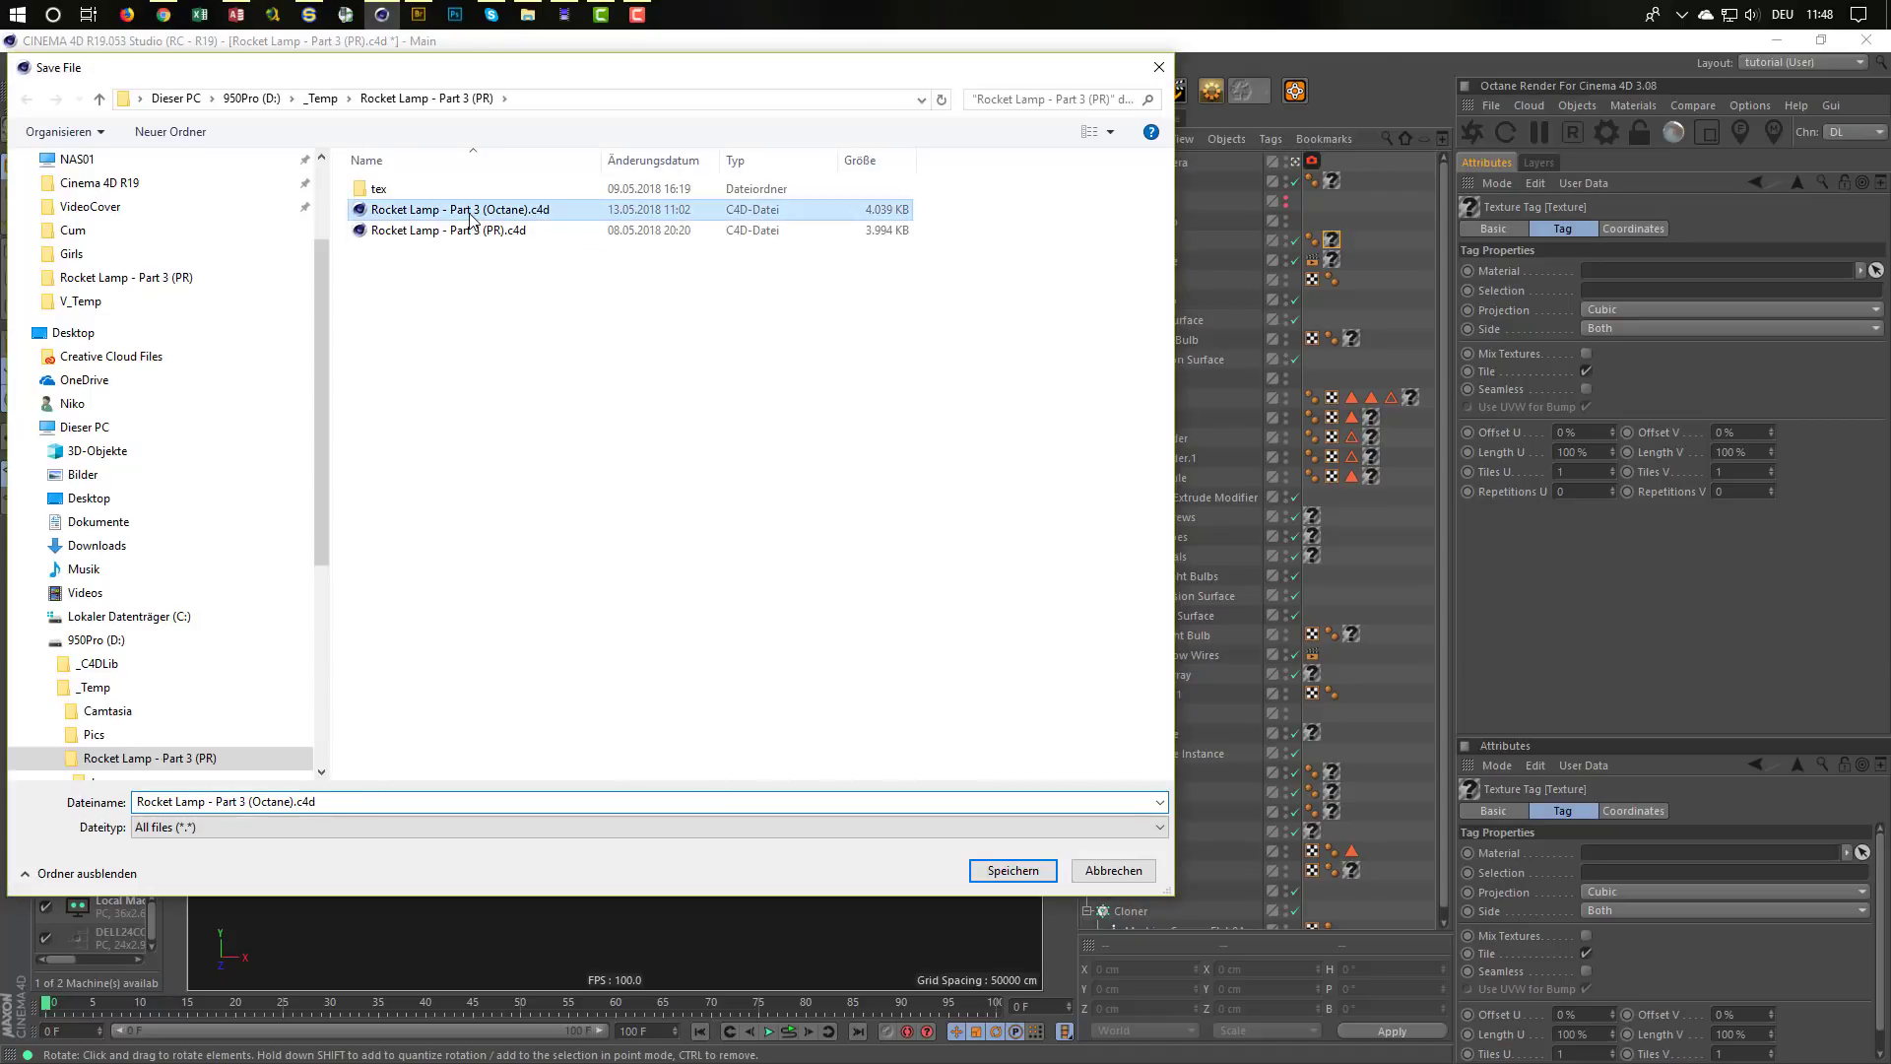
{"action": "key", "text": "Return"}
{"action": "left_click", "coordinate": [989, 560]}
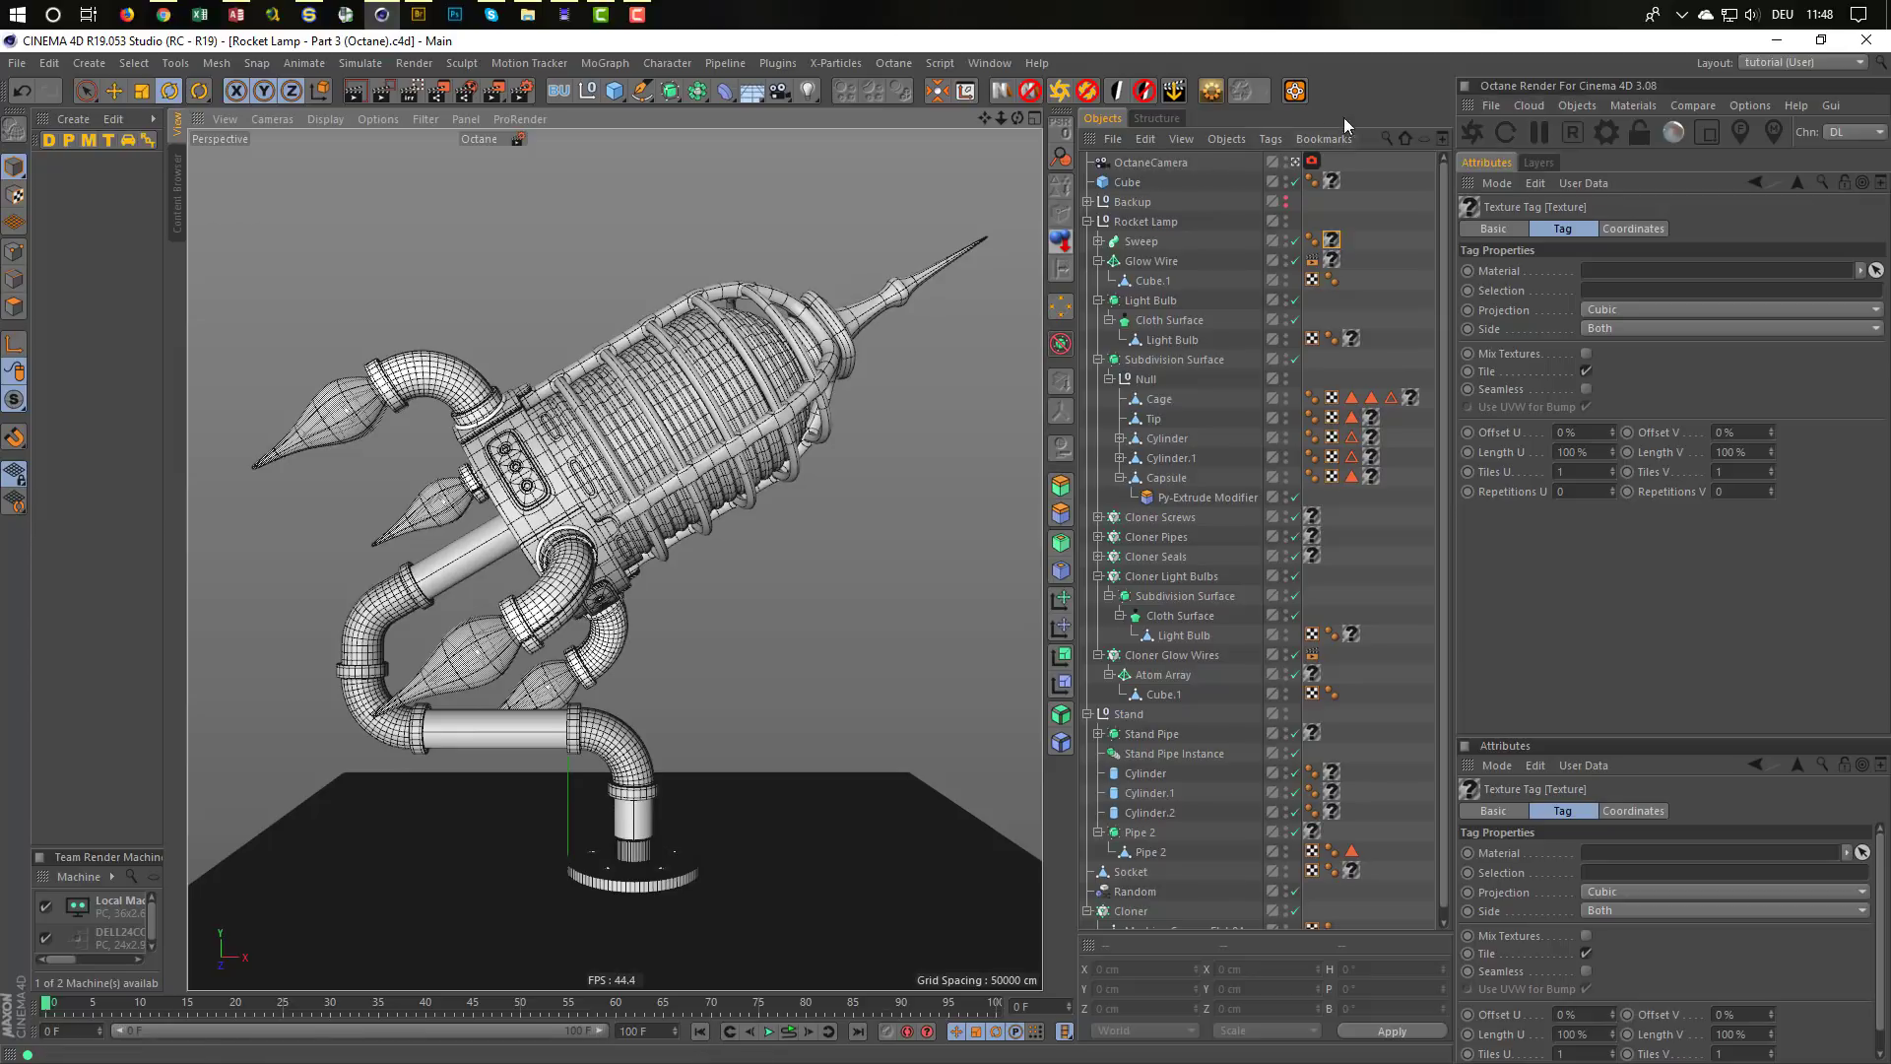
Create a new OctMetal metallic material and open it in the Octane Node Editor
{"action": "left_click", "coordinate": [1629, 104]}
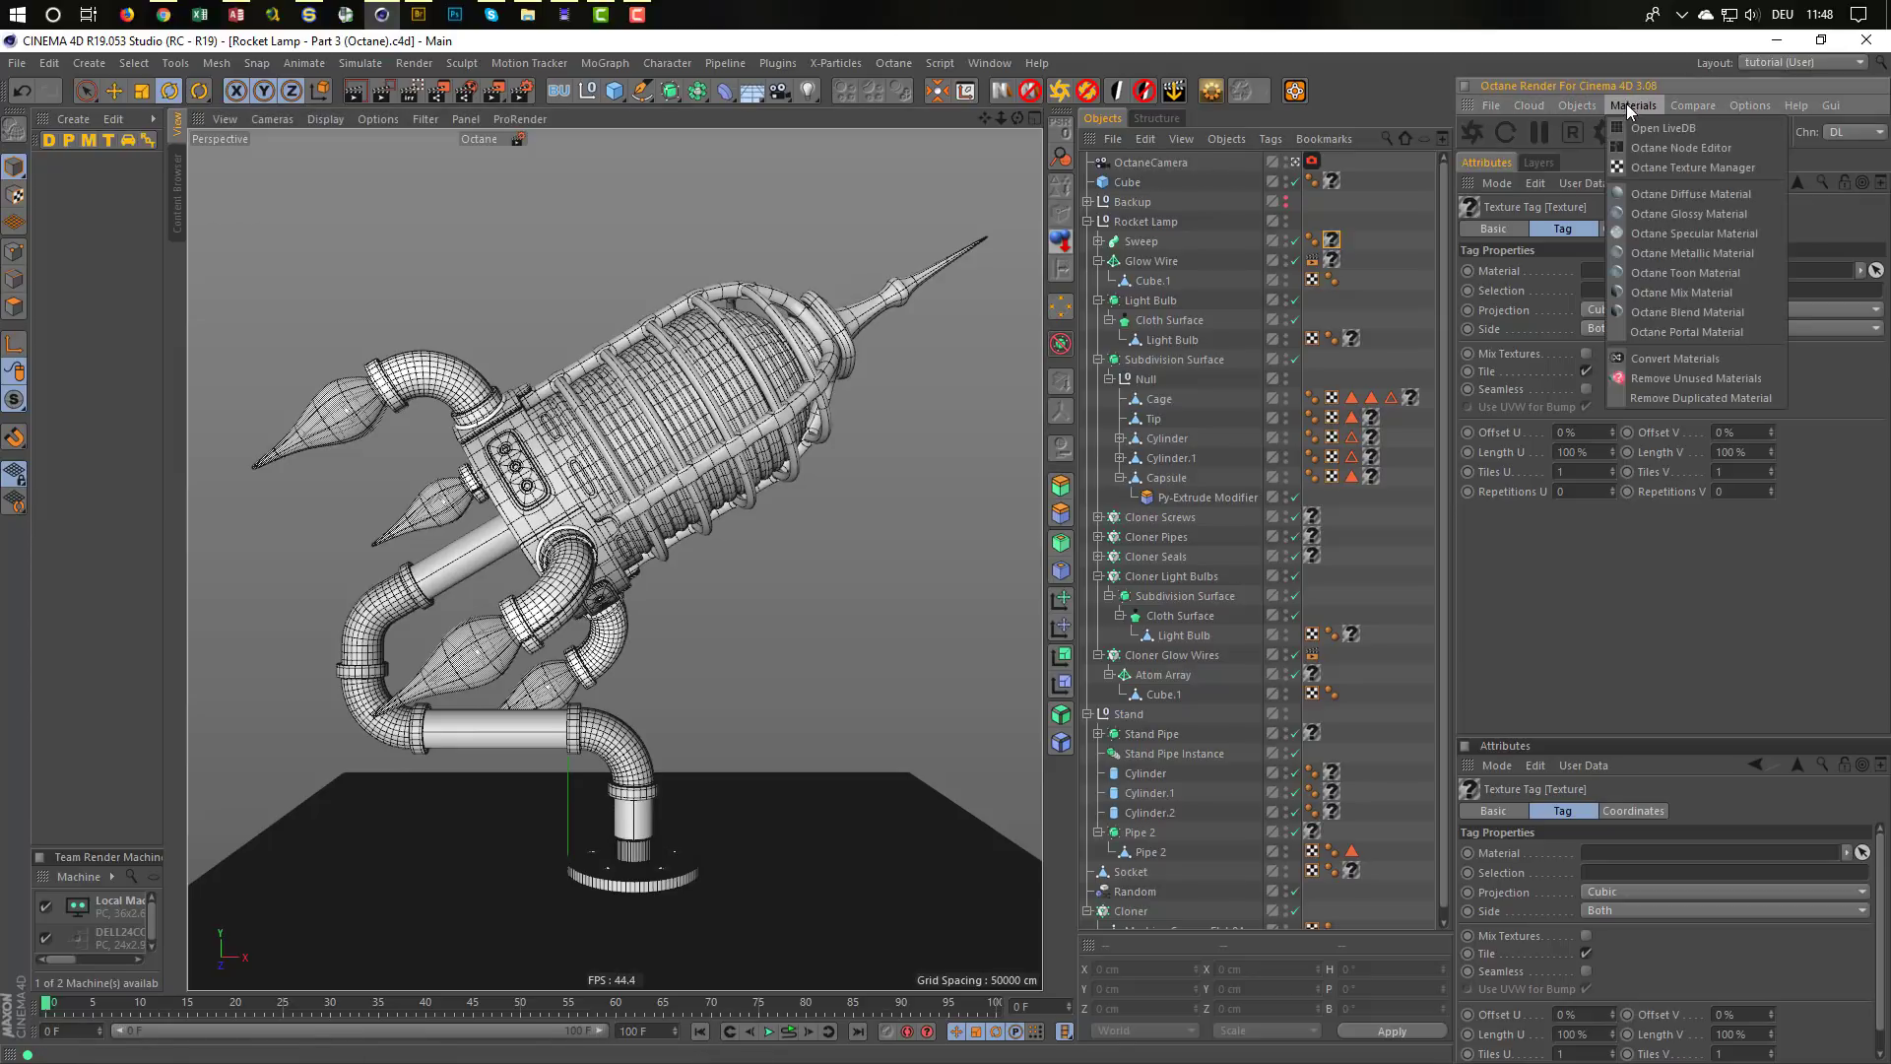
{"action": "left_click", "coordinate": [1726, 254]}
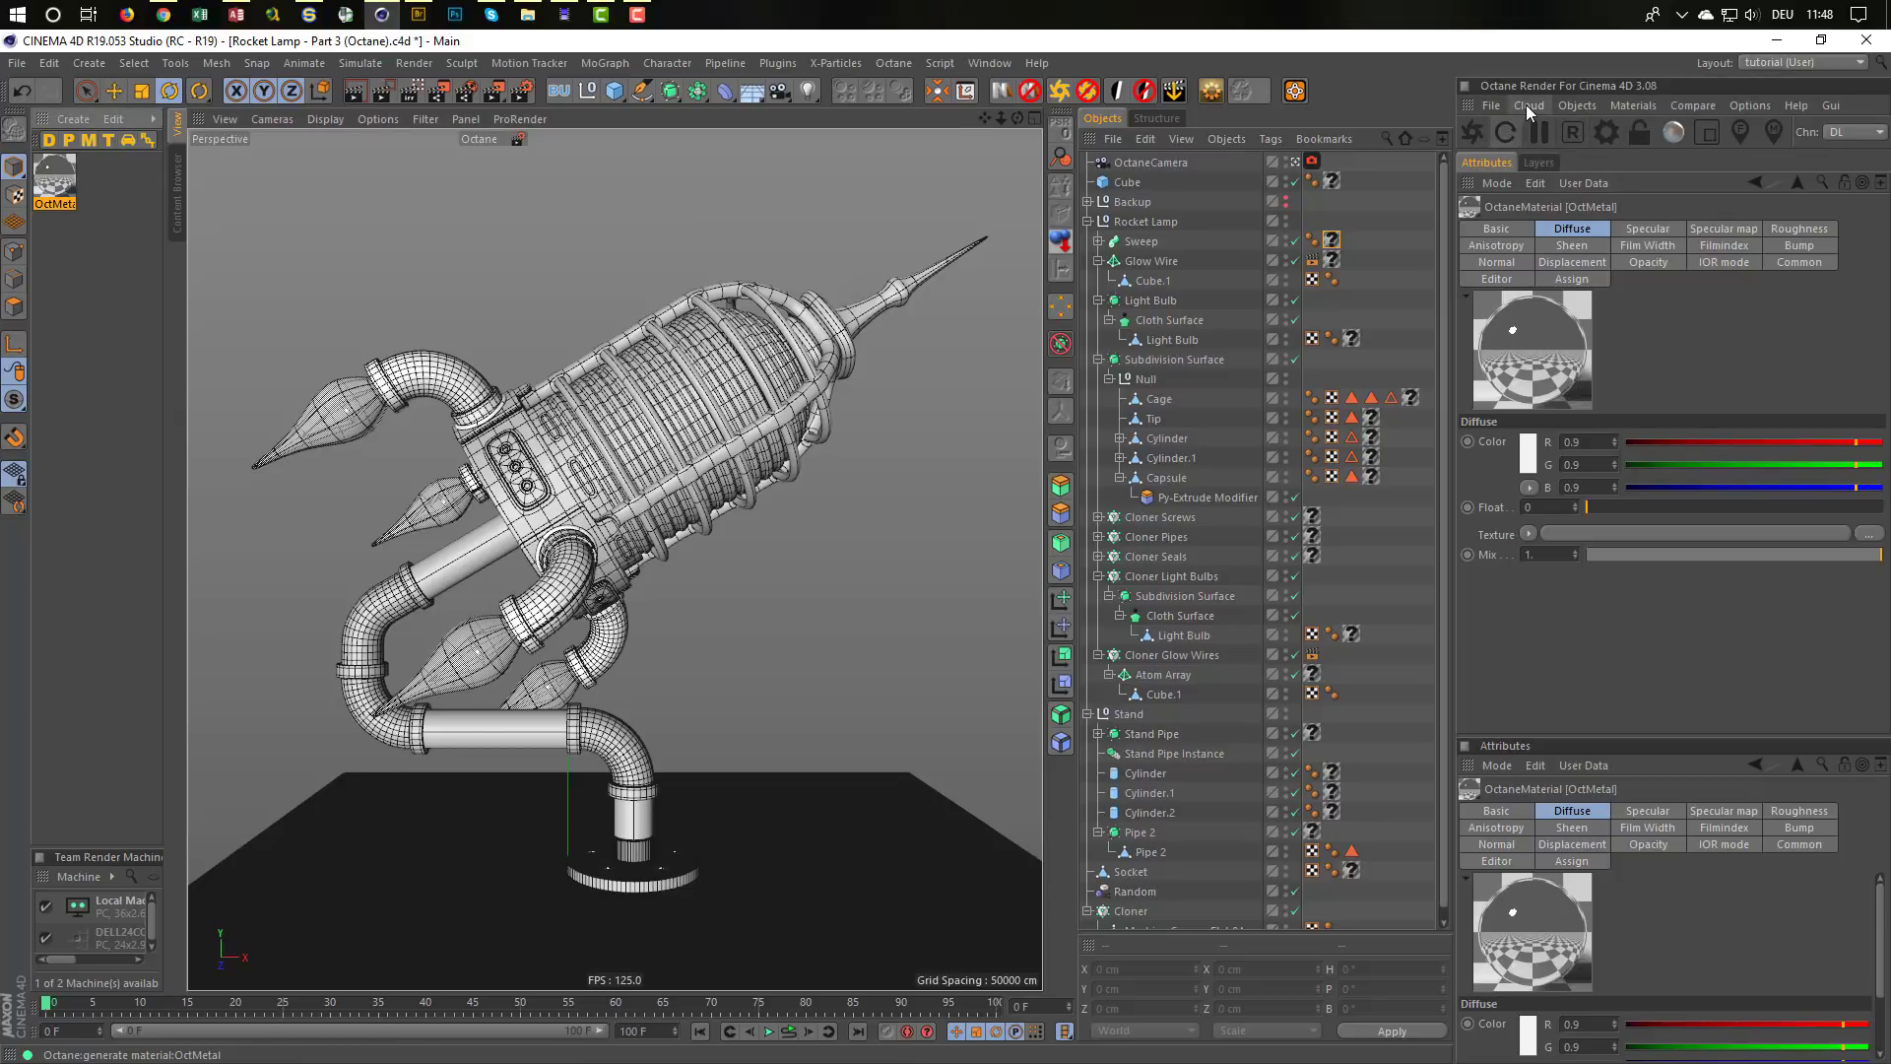
{"action": "double_click", "coordinate": [55, 175]}
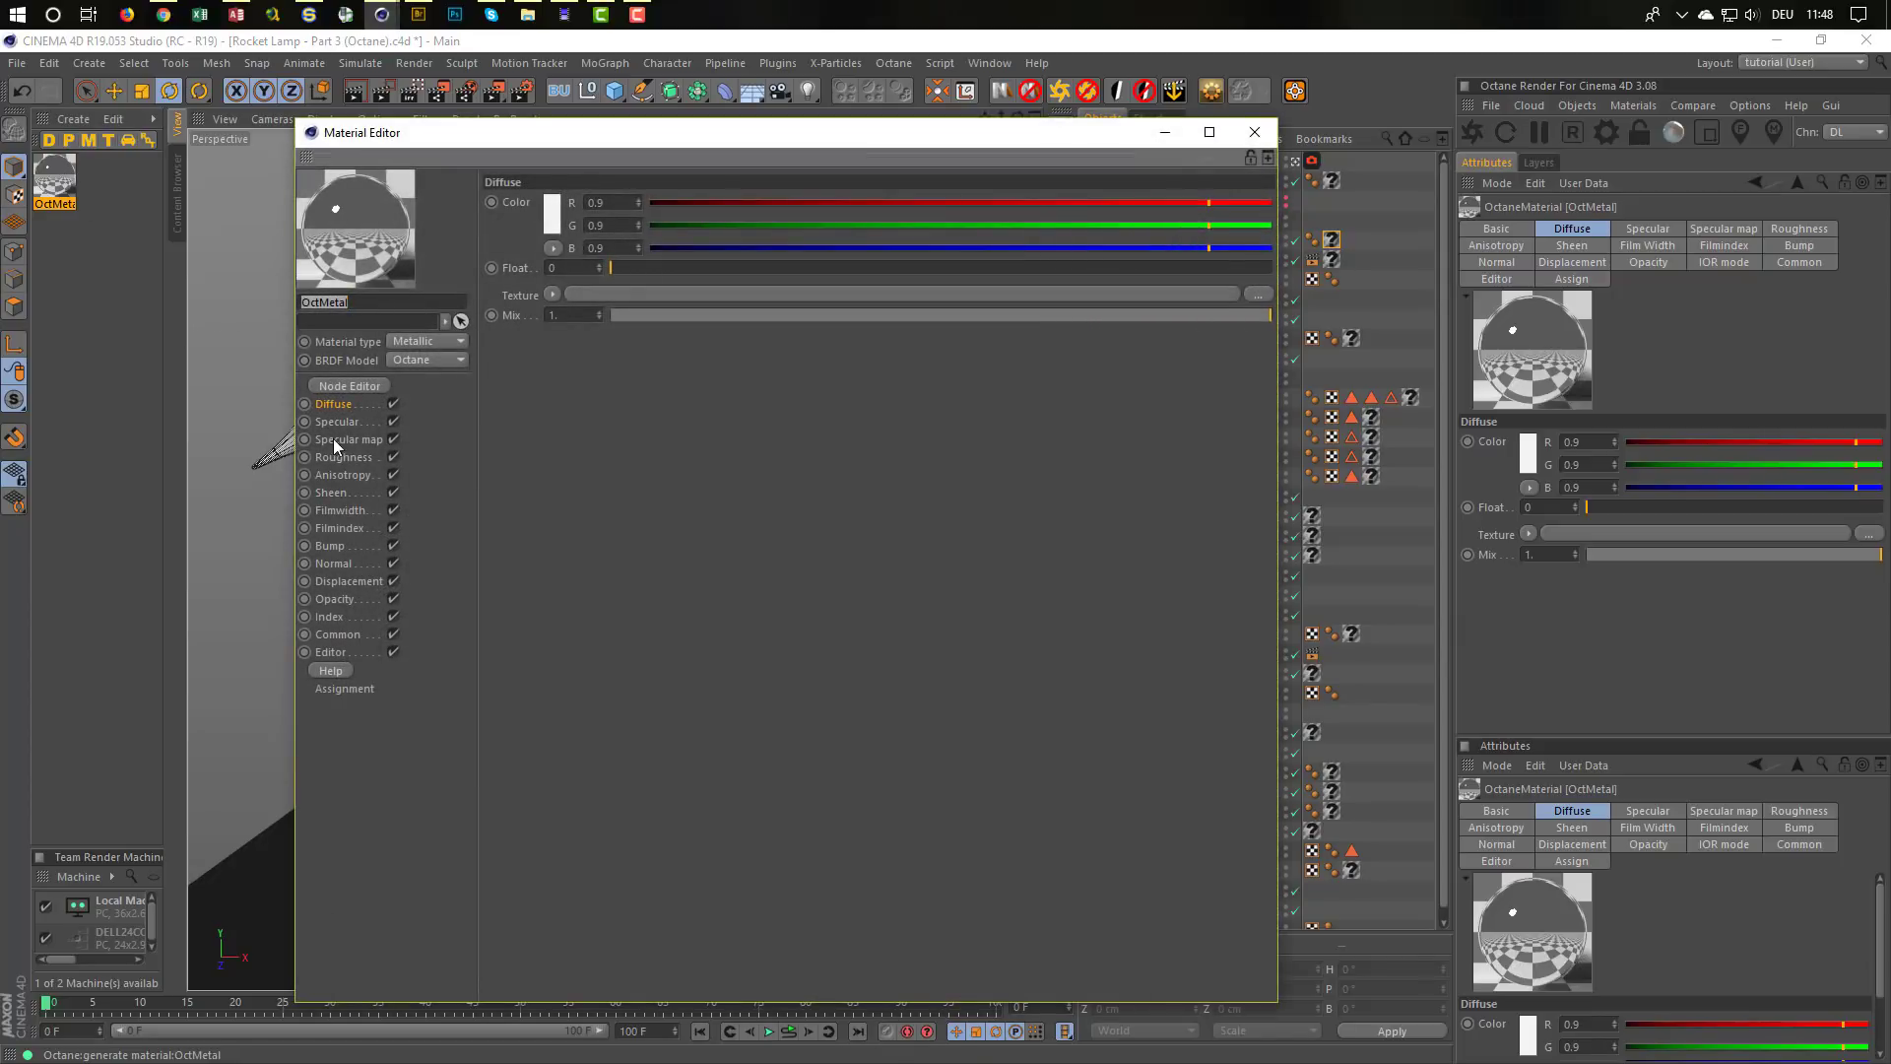
{"action": "left_click", "coordinate": [368, 386]}
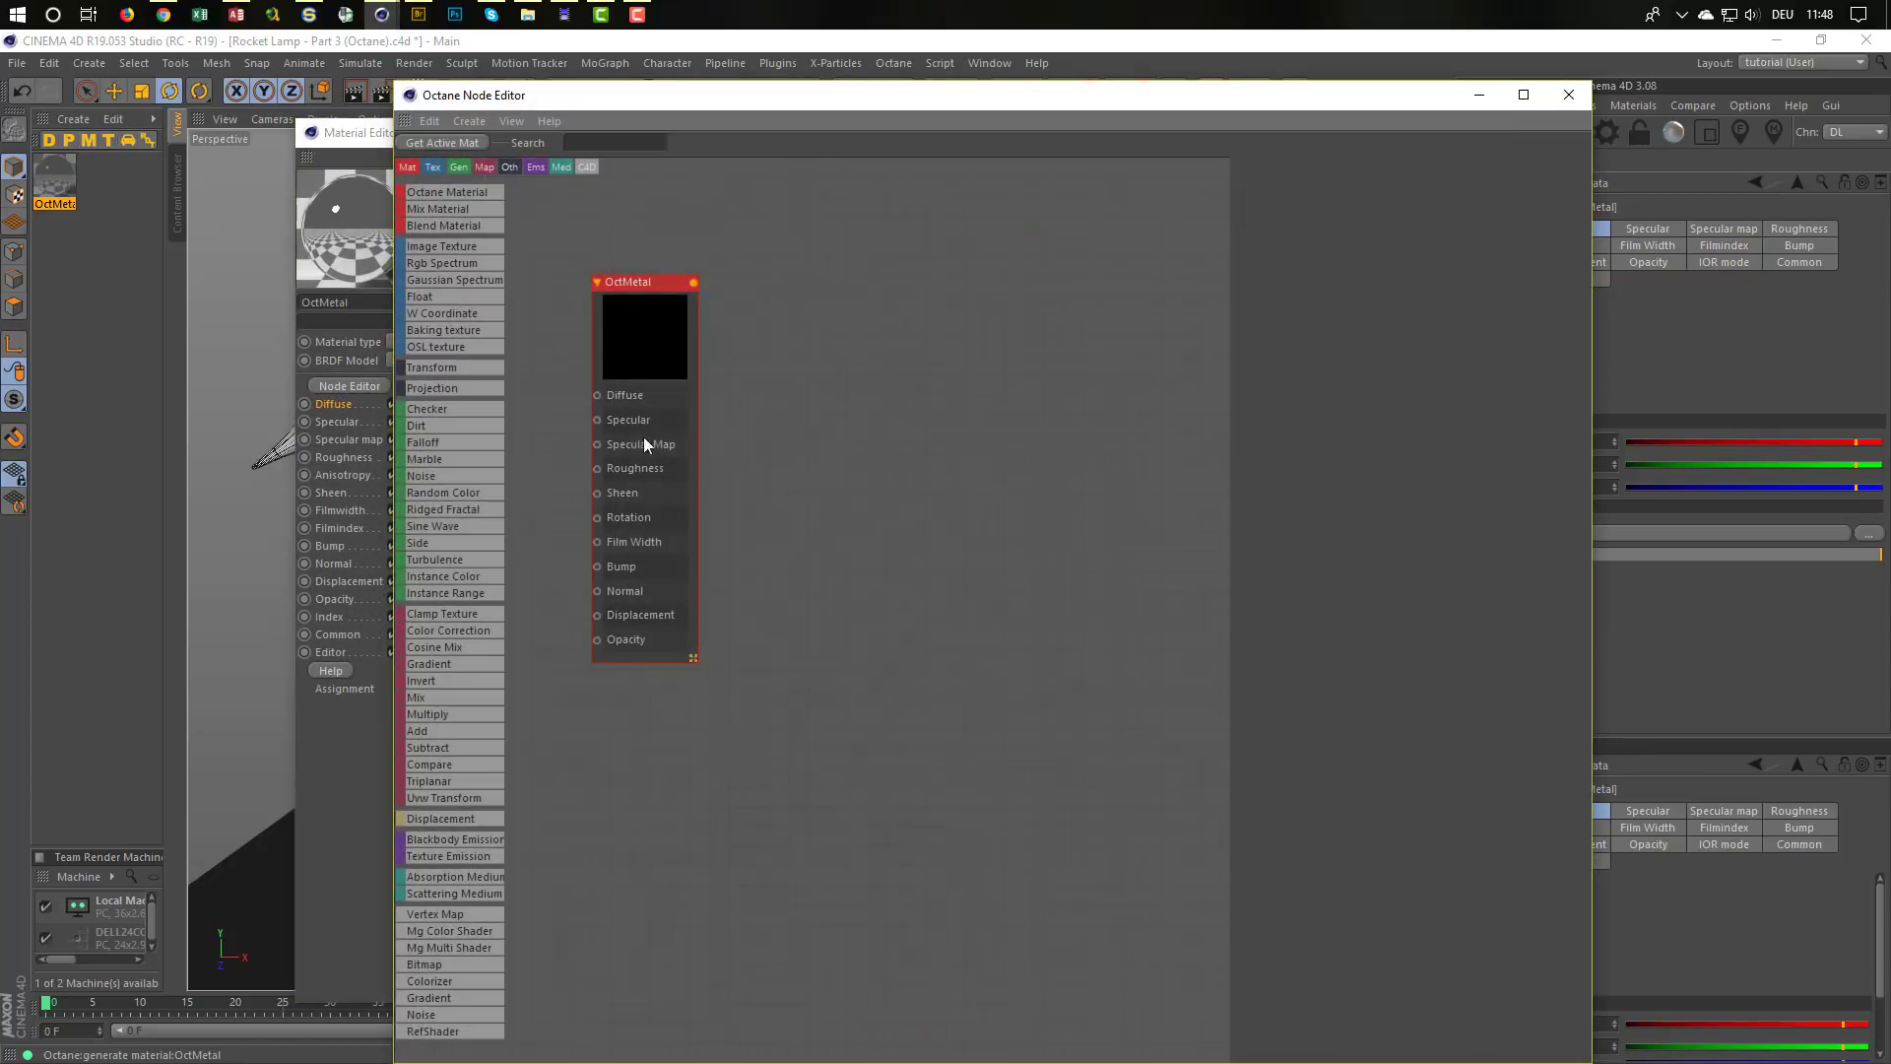
{"action": "left_click", "coordinate": [363, 138]}
{"action": "left_click", "coordinate": [1255, 131]}
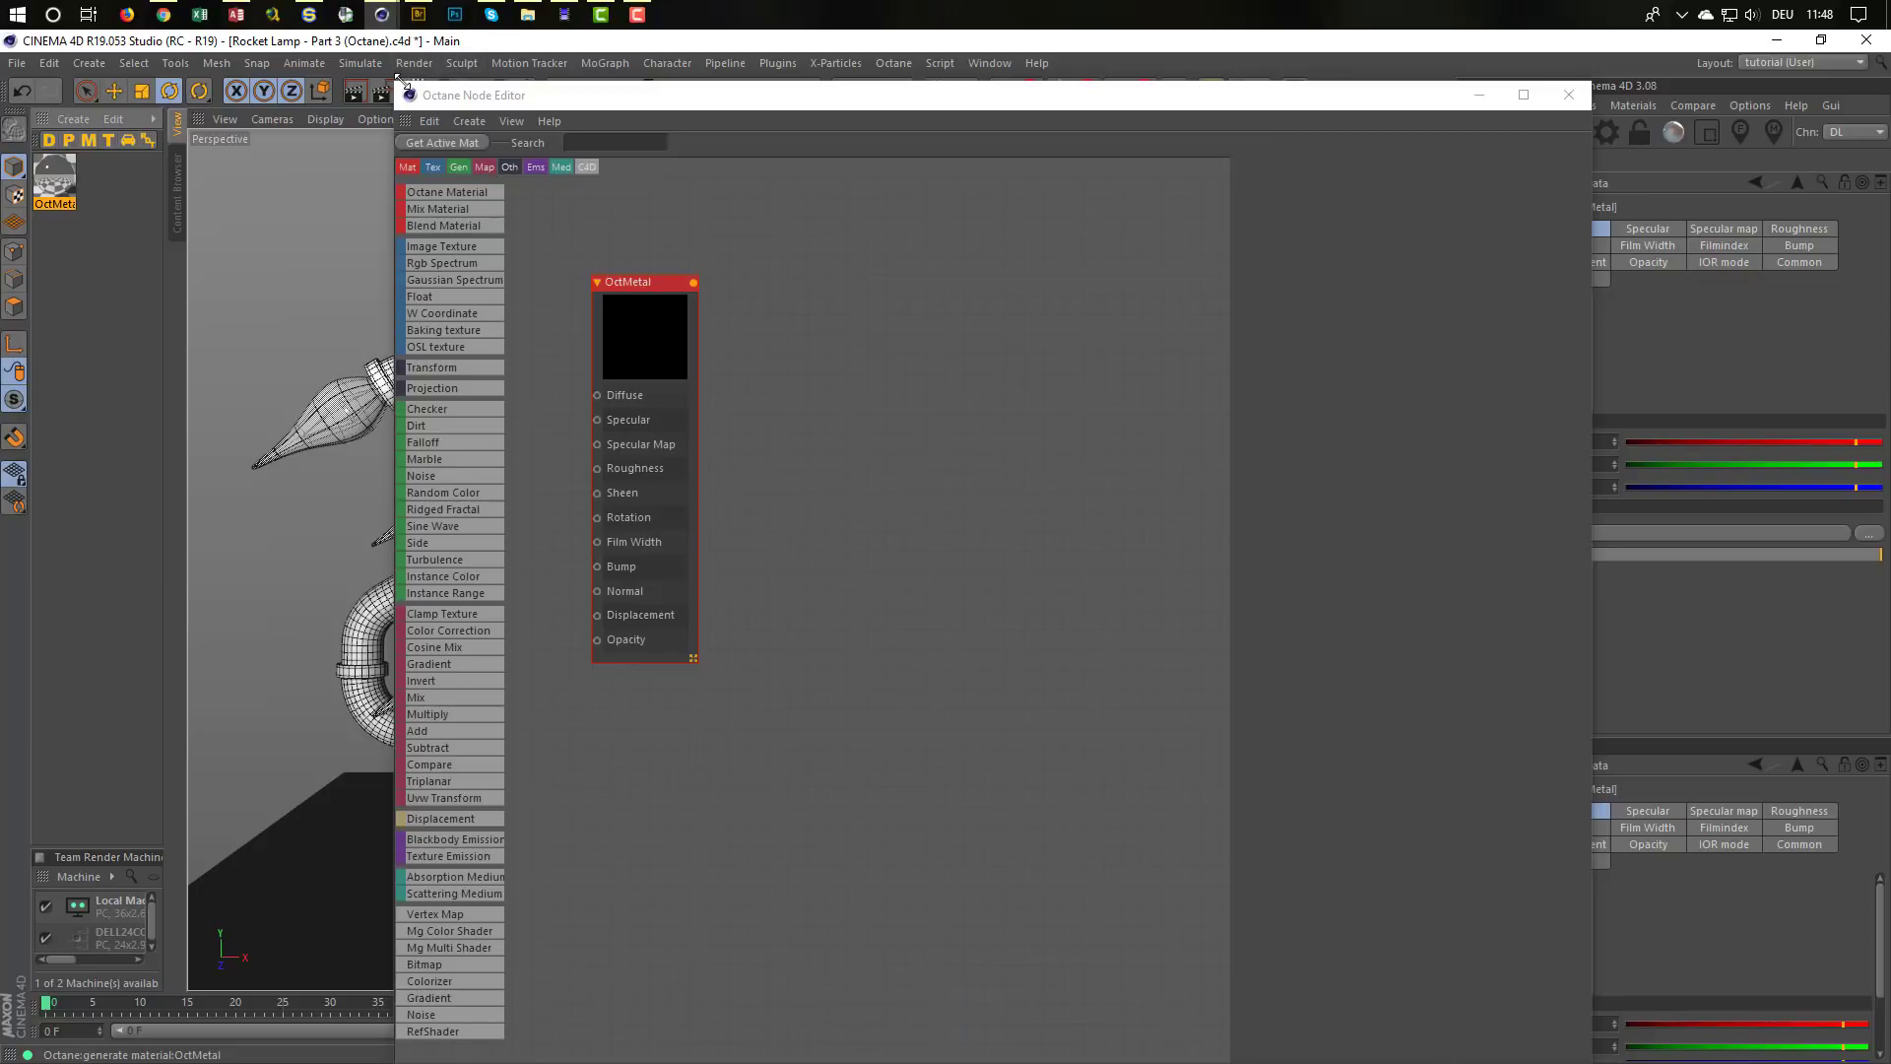
Set the OctMetal BRDF Model to GGX on its Basic tab
{"action": "left_click_drag", "start_coordinate": [393, 79], "coordinate": [531, 285]}
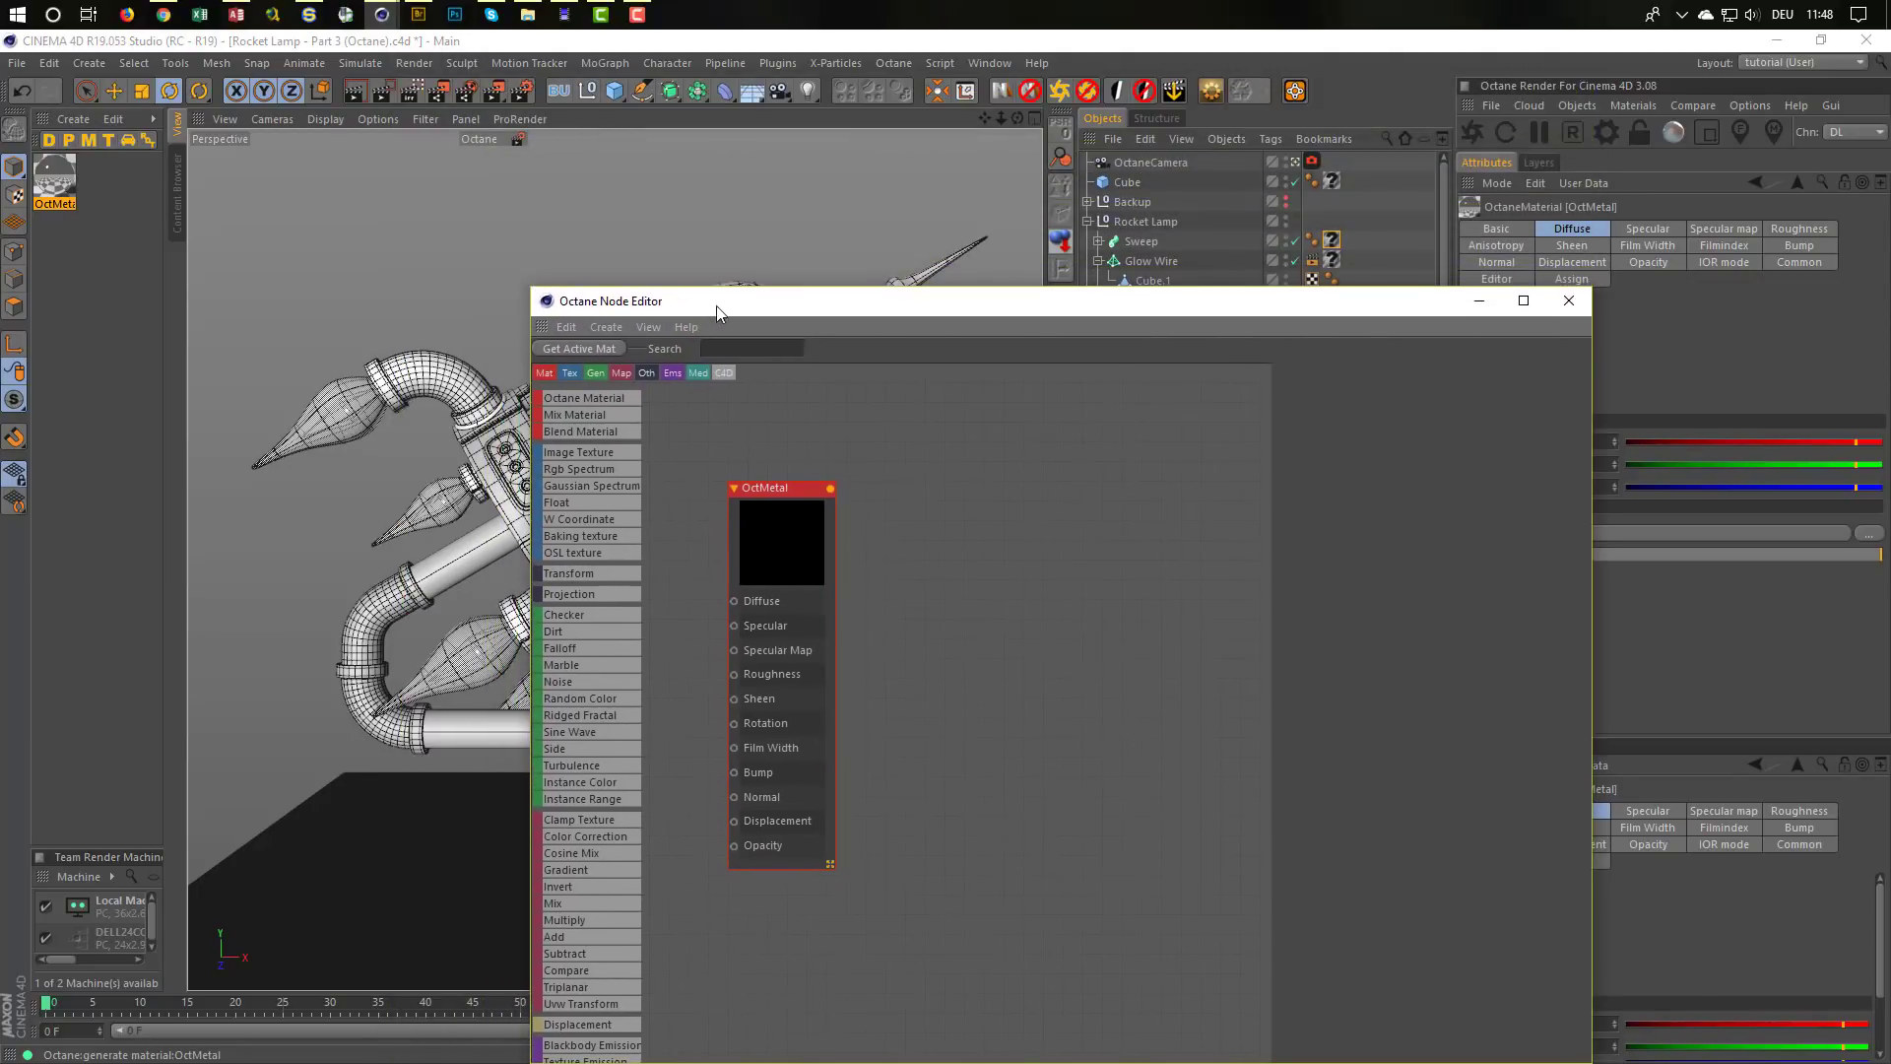
{"action": "left_click_drag", "start_coordinate": [717, 313], "coordinate": [842, 195]}
{"action": "left_click_drag", "start_coordinate": [867, 375], "coordinate": [1135, 321]}
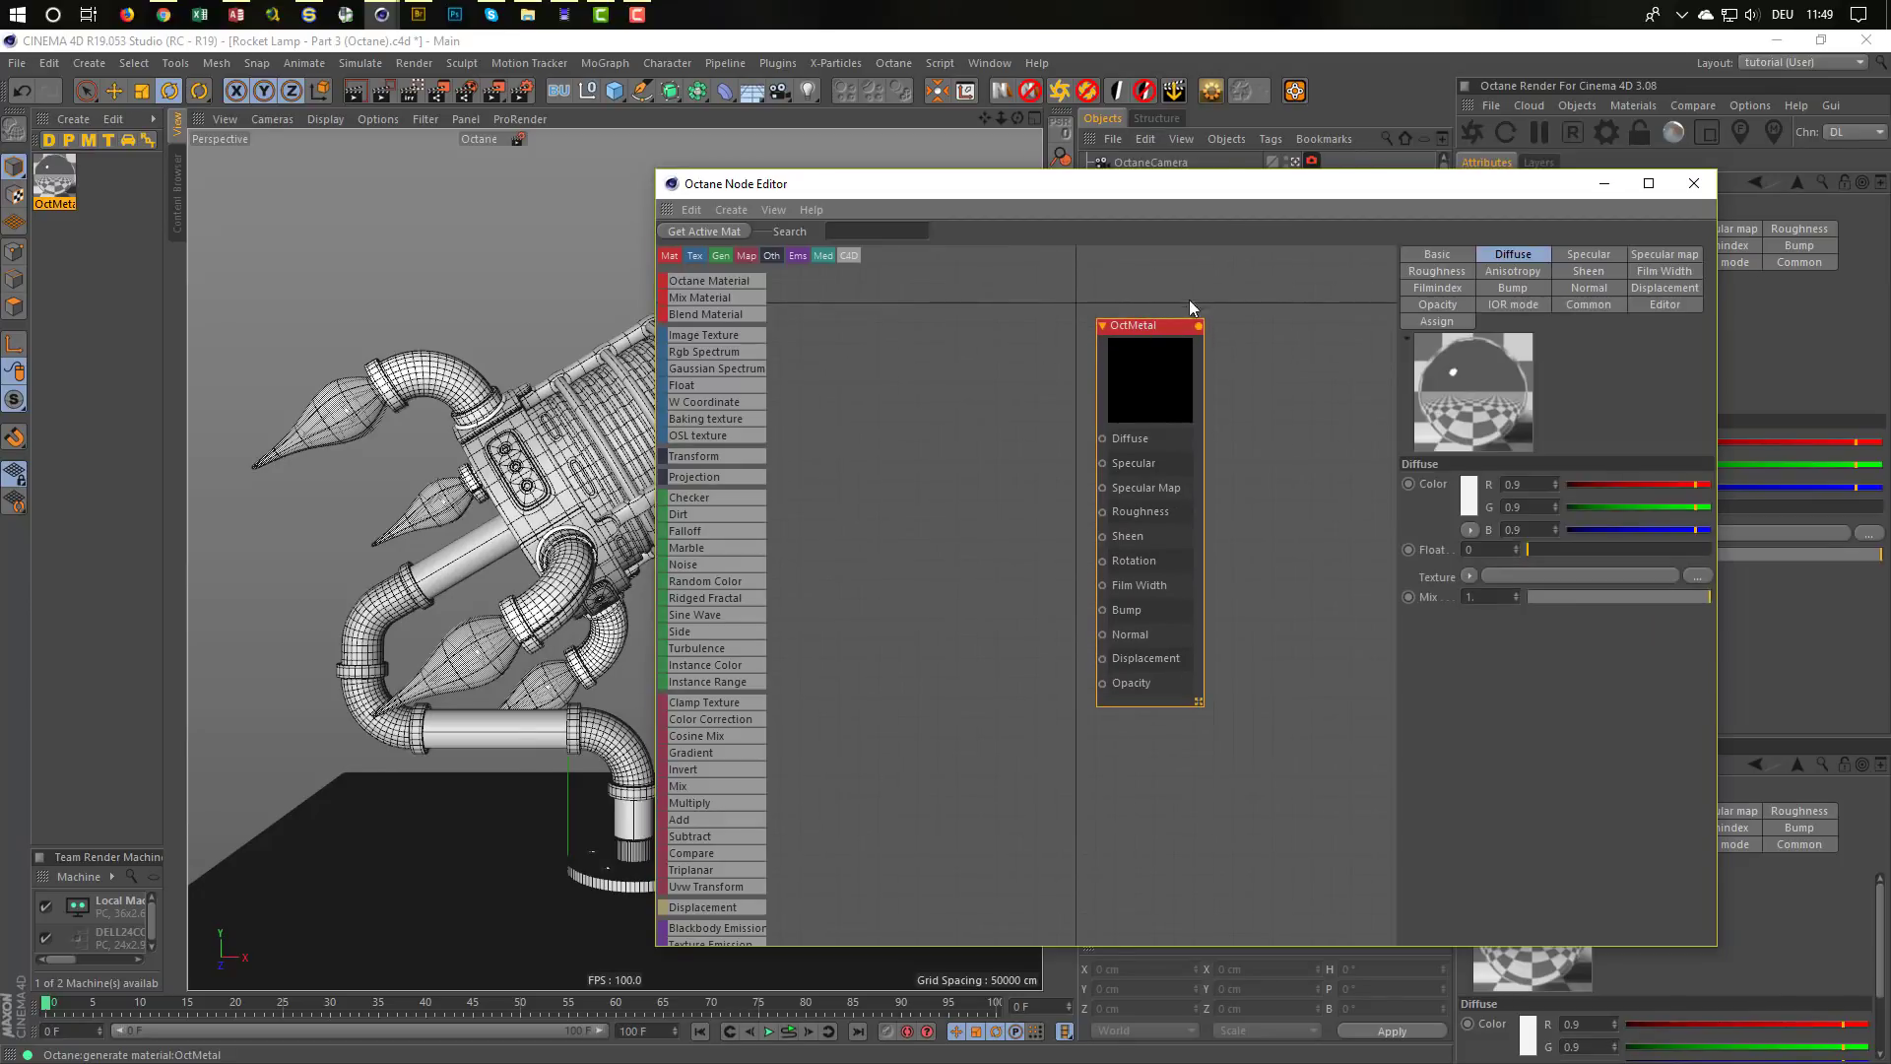
{"action": "left_click_drag", "start_coordinate": [1231, 181], "coordinate": [1011, 225]}
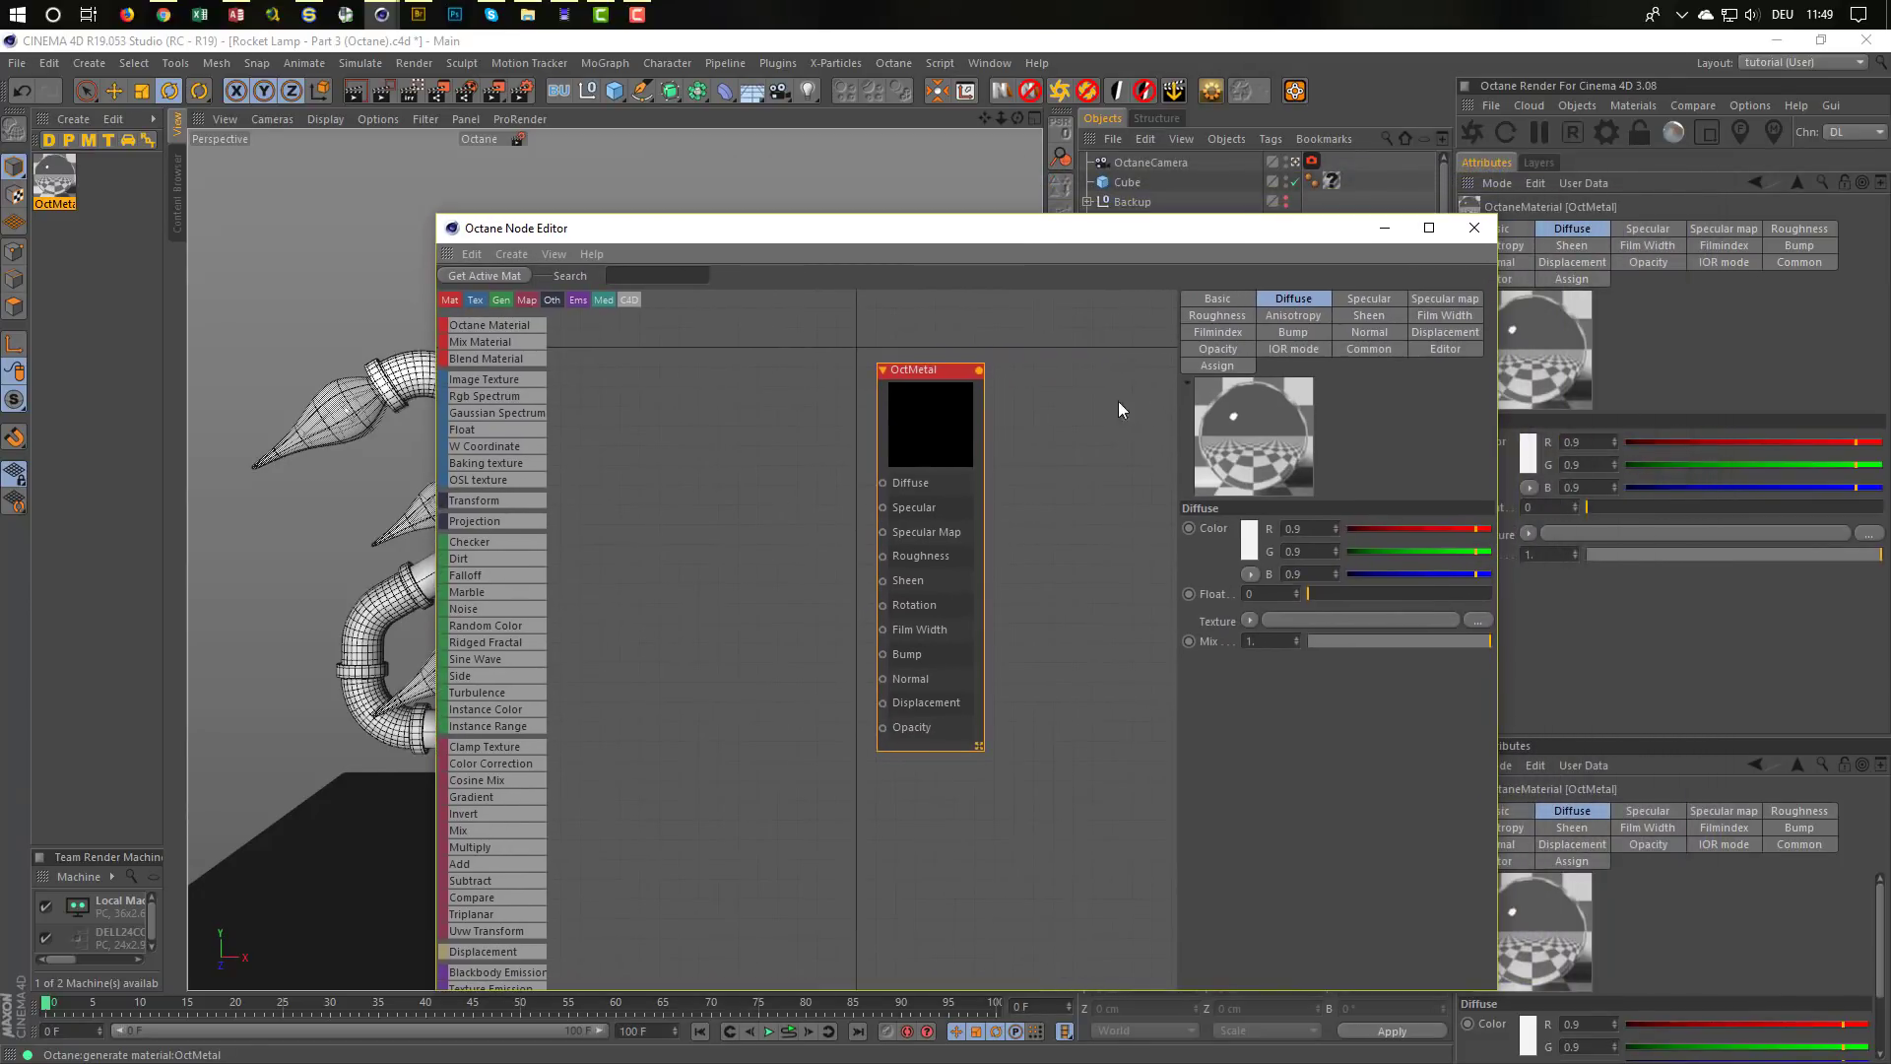
{"action": "left_click", "coordinate": [1217, 299]}
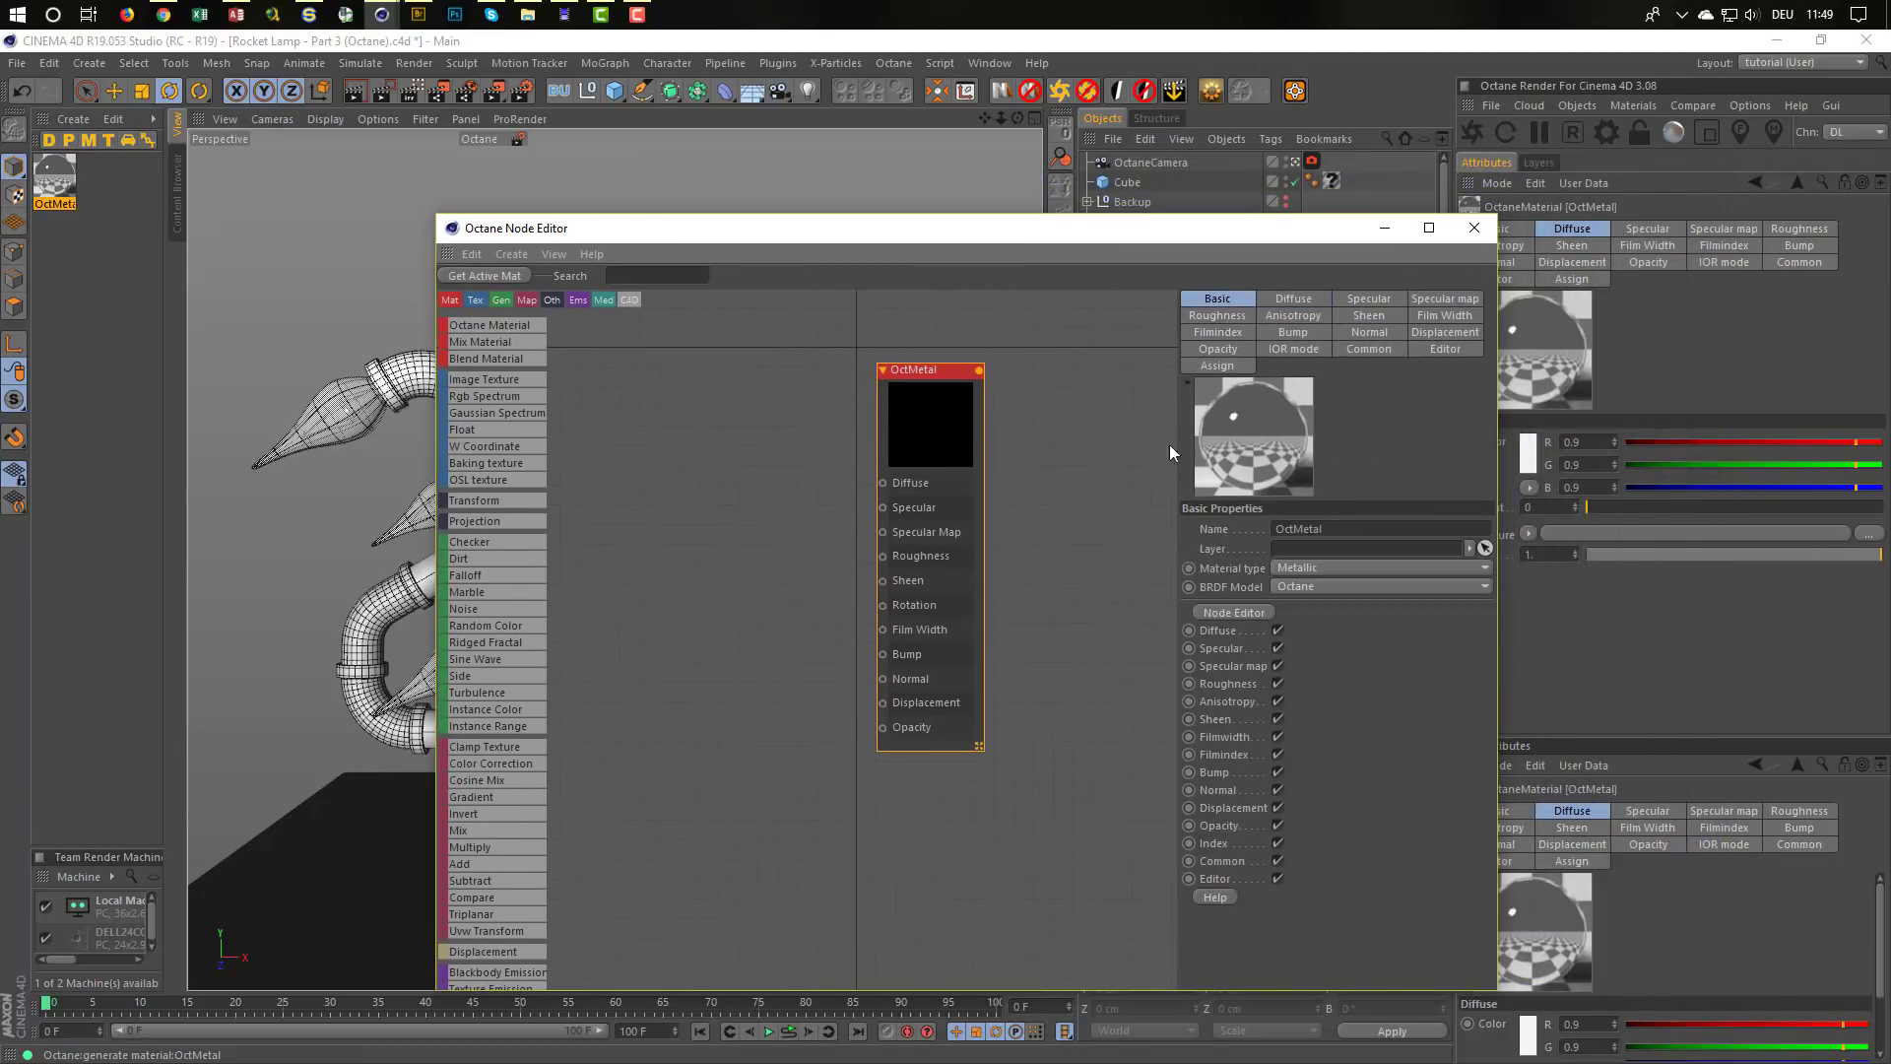
{"action": "left_click", "coordinate": [1328, 583]}
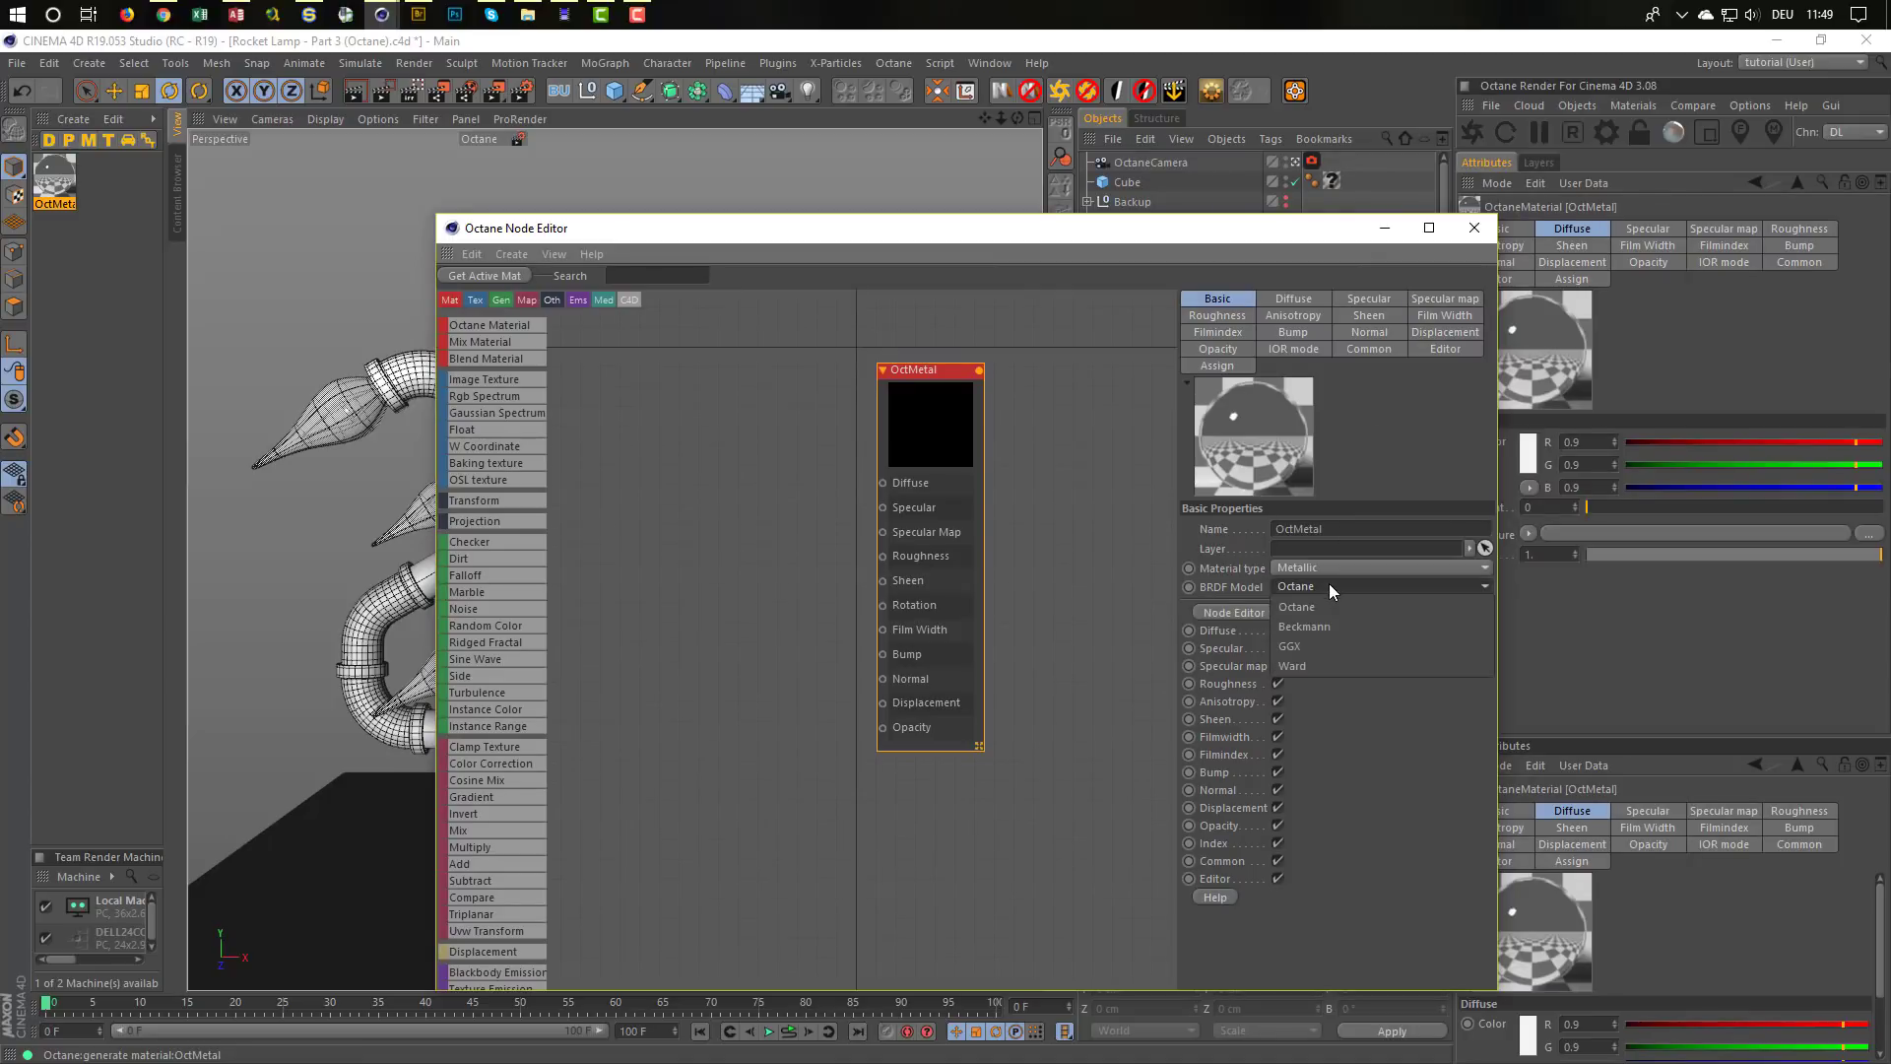
{"action": "left_click", "coordinate": [1317, 645]}
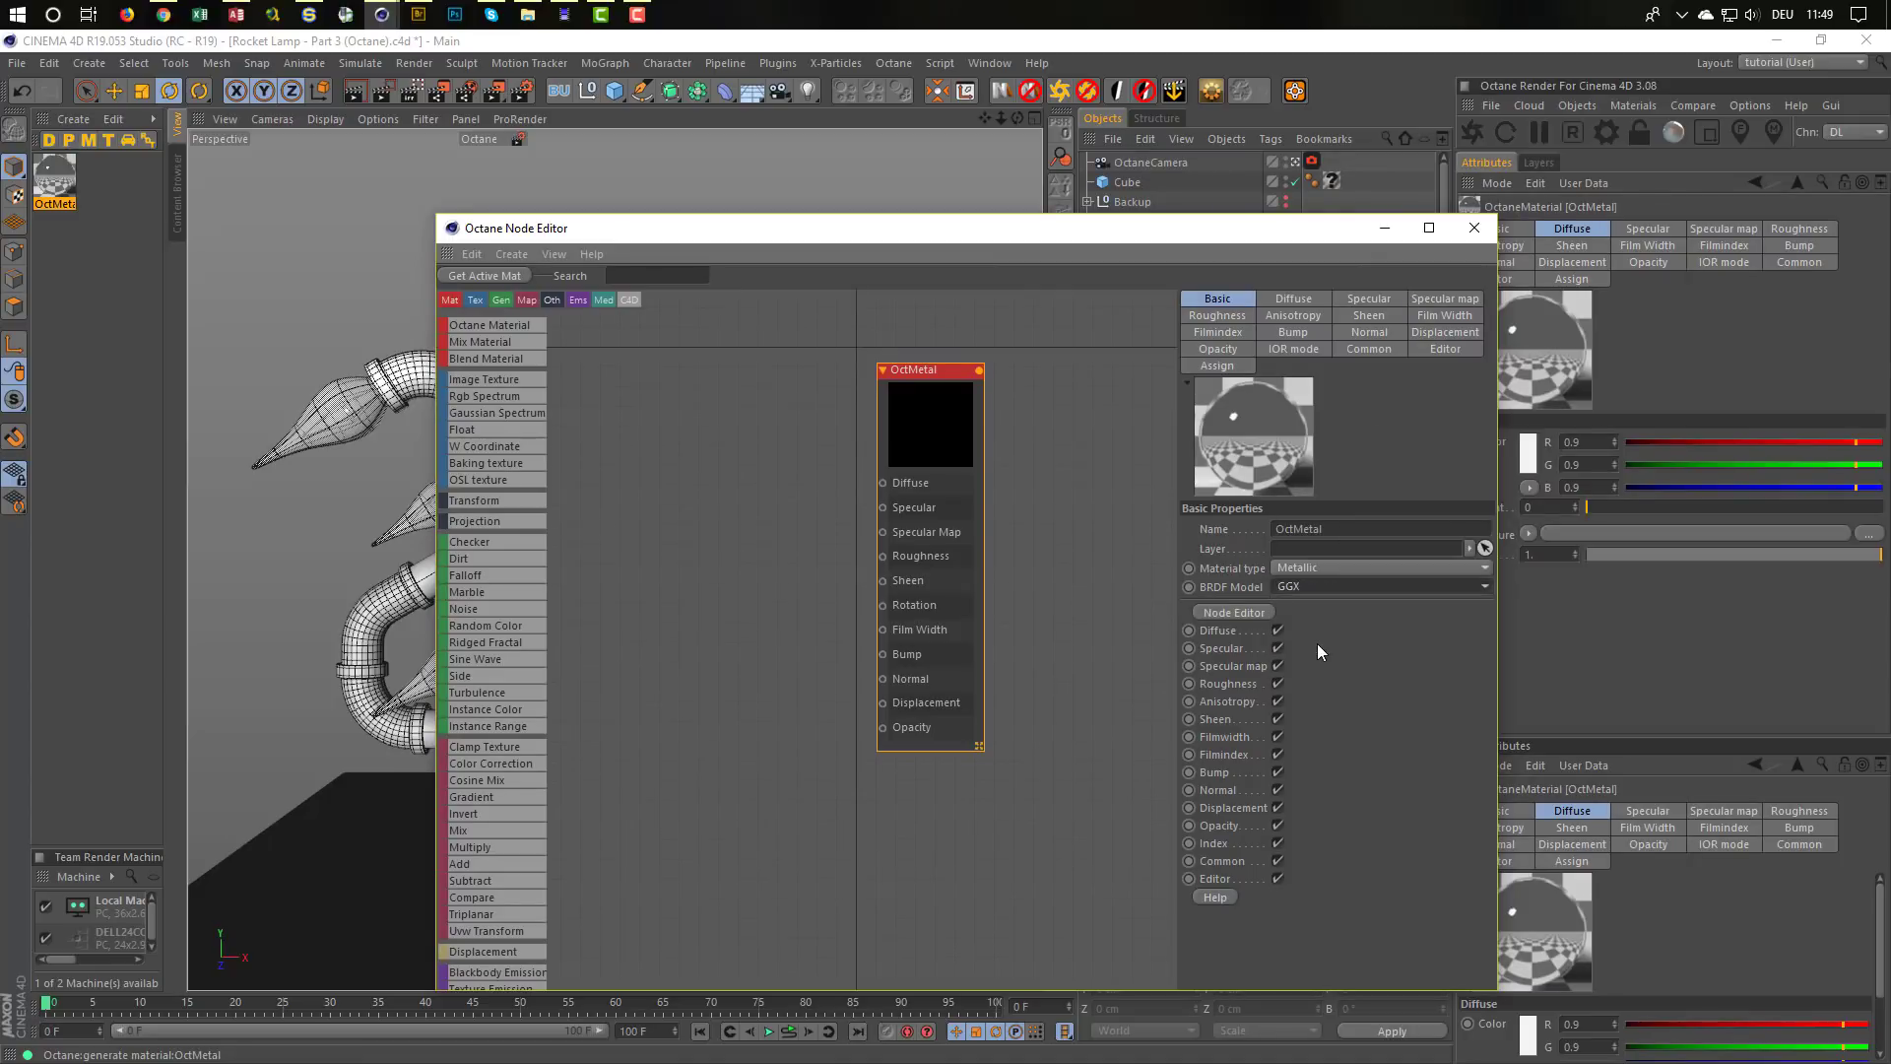
{"action": "left_click_drag", "start_coordinate": [1032, 234], "coordinate": [1243, 659]}
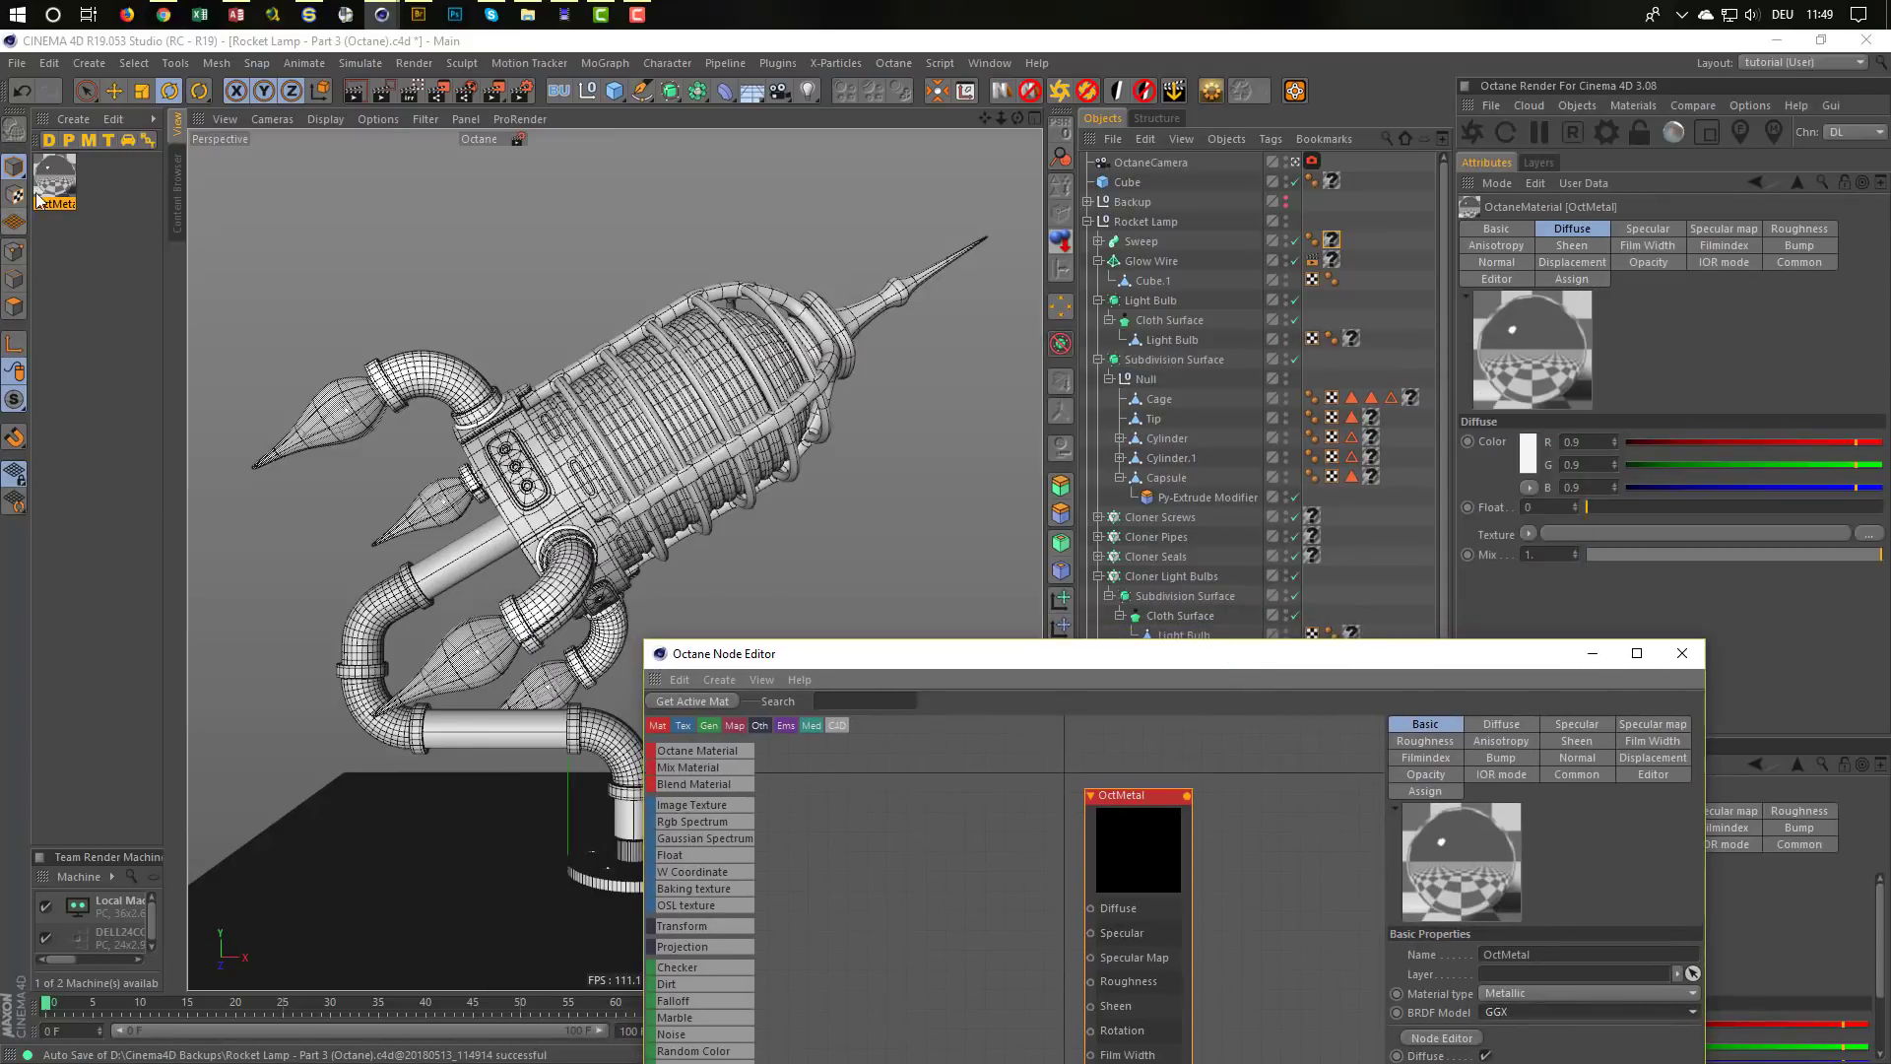
Enable Octane Viewport Rendering and restart the render for a grey live preview
{"action": "left_click_drag", "start_coordinate": [54, 178], "coordinate": [1410, 396]}
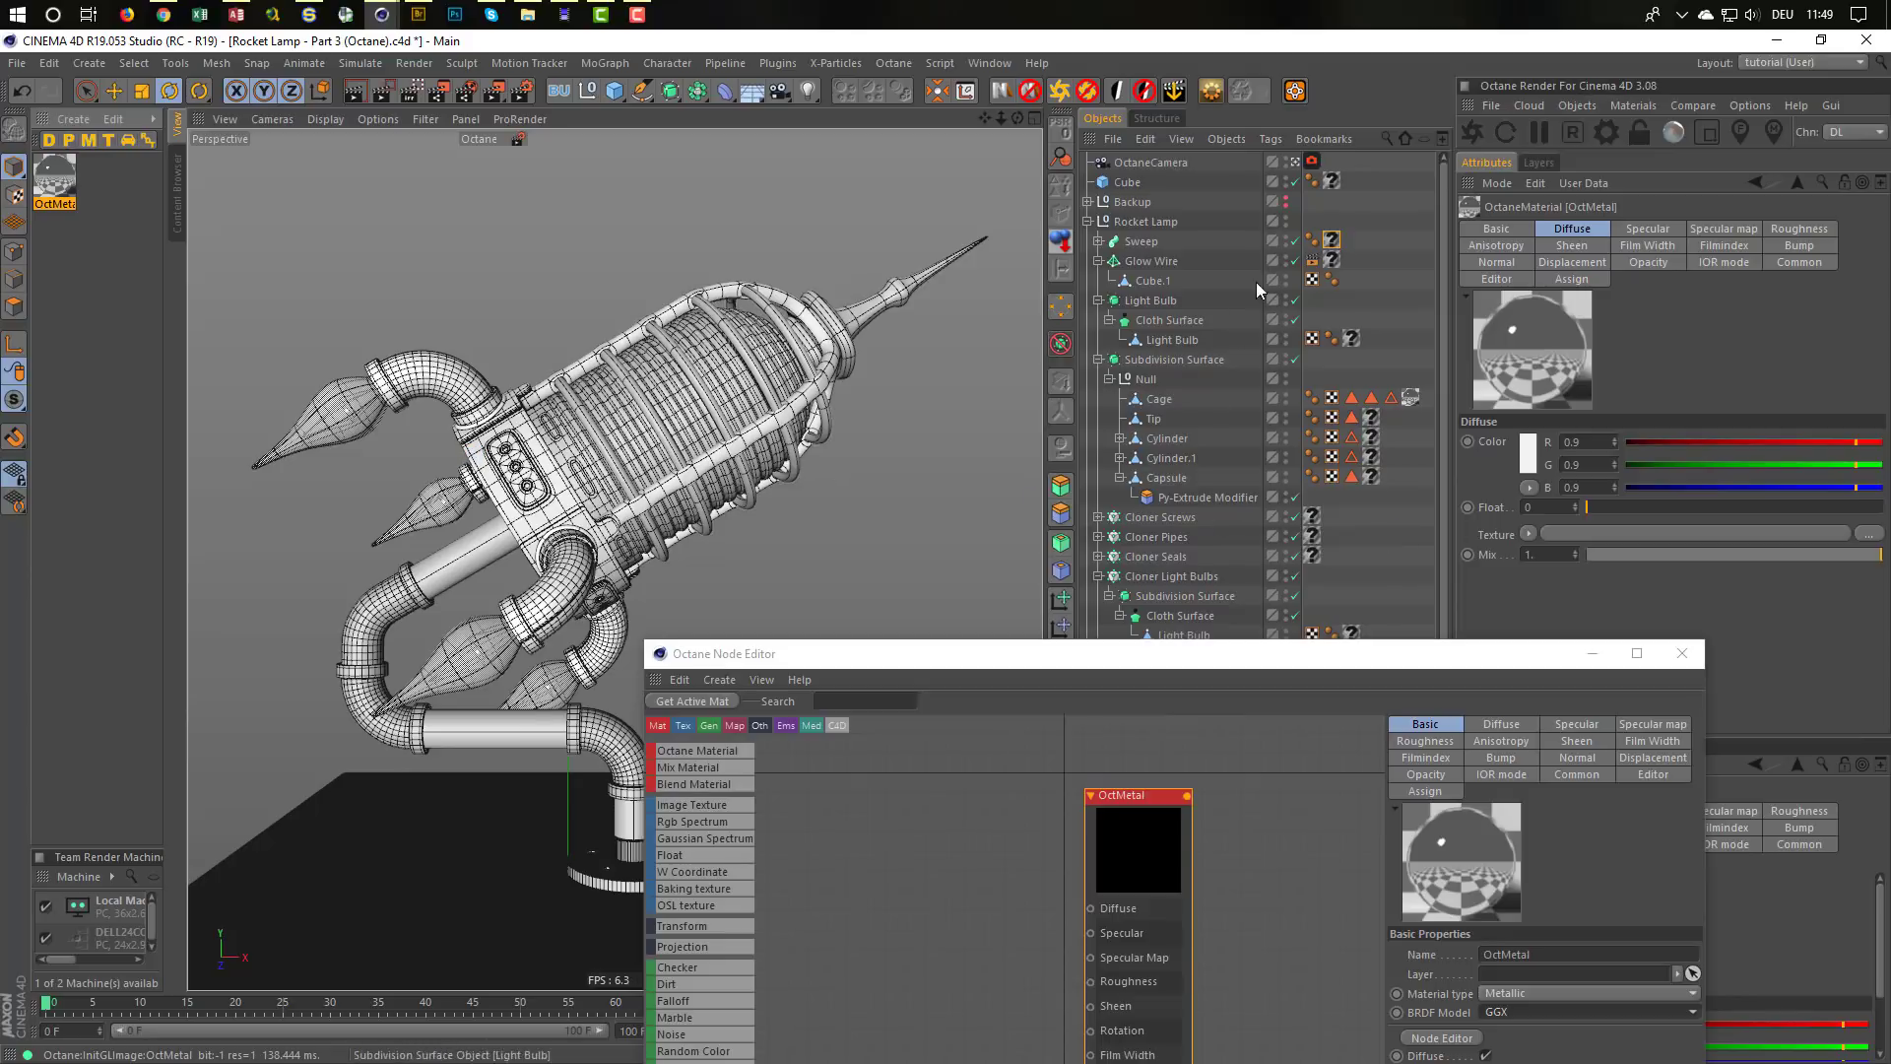
{"action": "left_click", "coordinate": [1750, 104]}
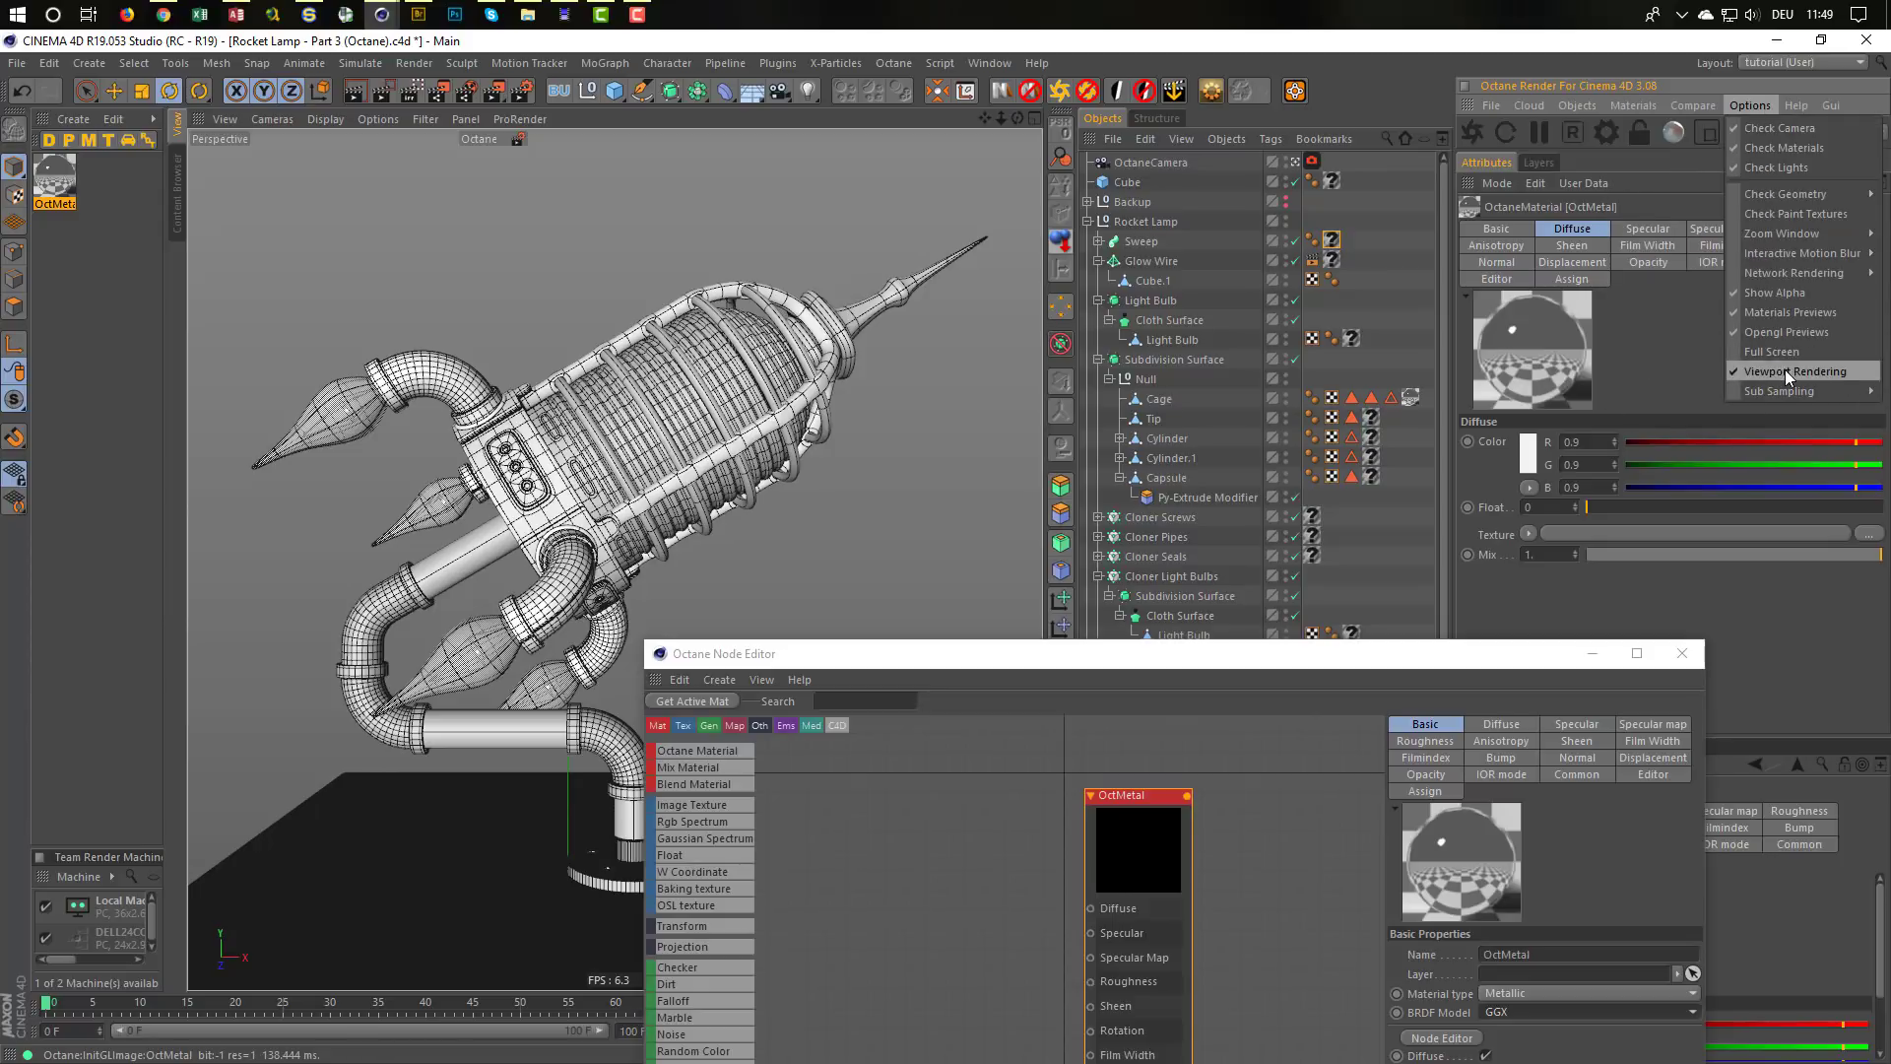
{"action": "left_click", "coordinate": [1711, 167]}
{"action": "left_click", "coordinate": [1475, 131]}
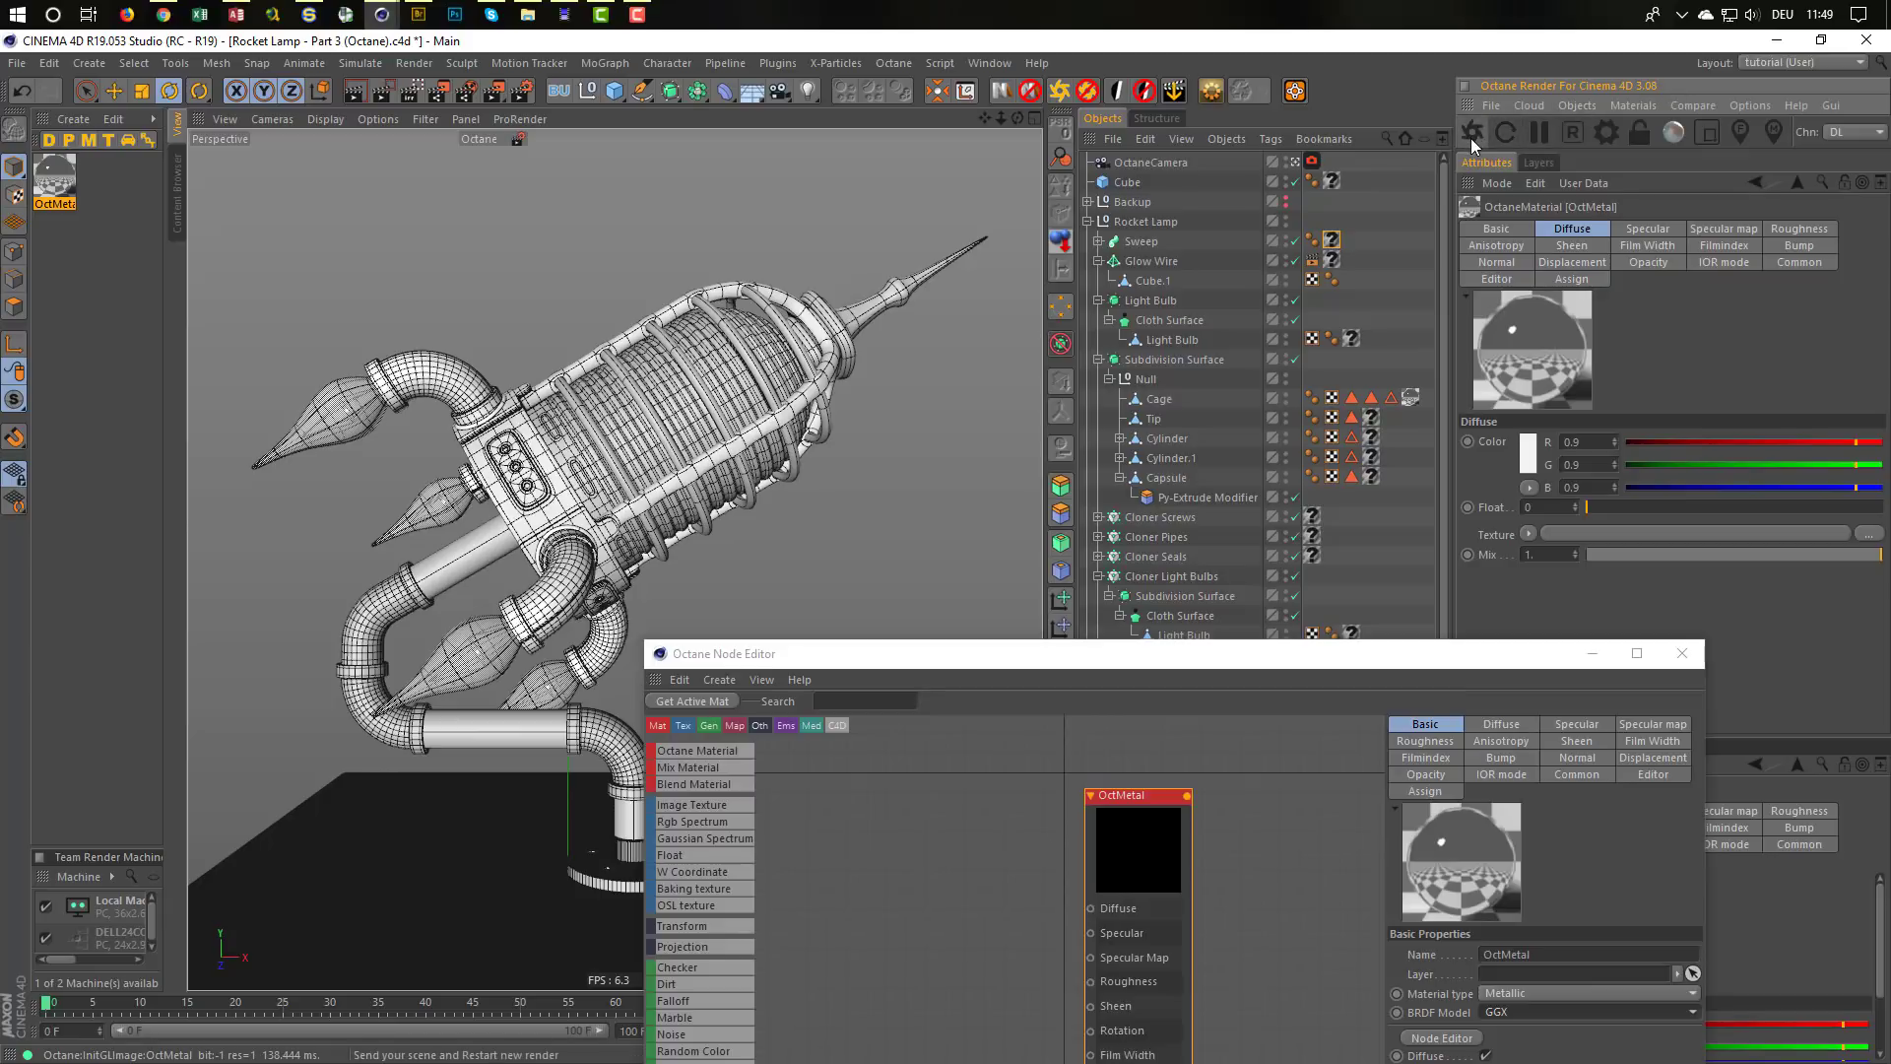
{"action": "left_click_drag", "start_coordinate": [1210, 662], "coordinate": [1339, 210]}
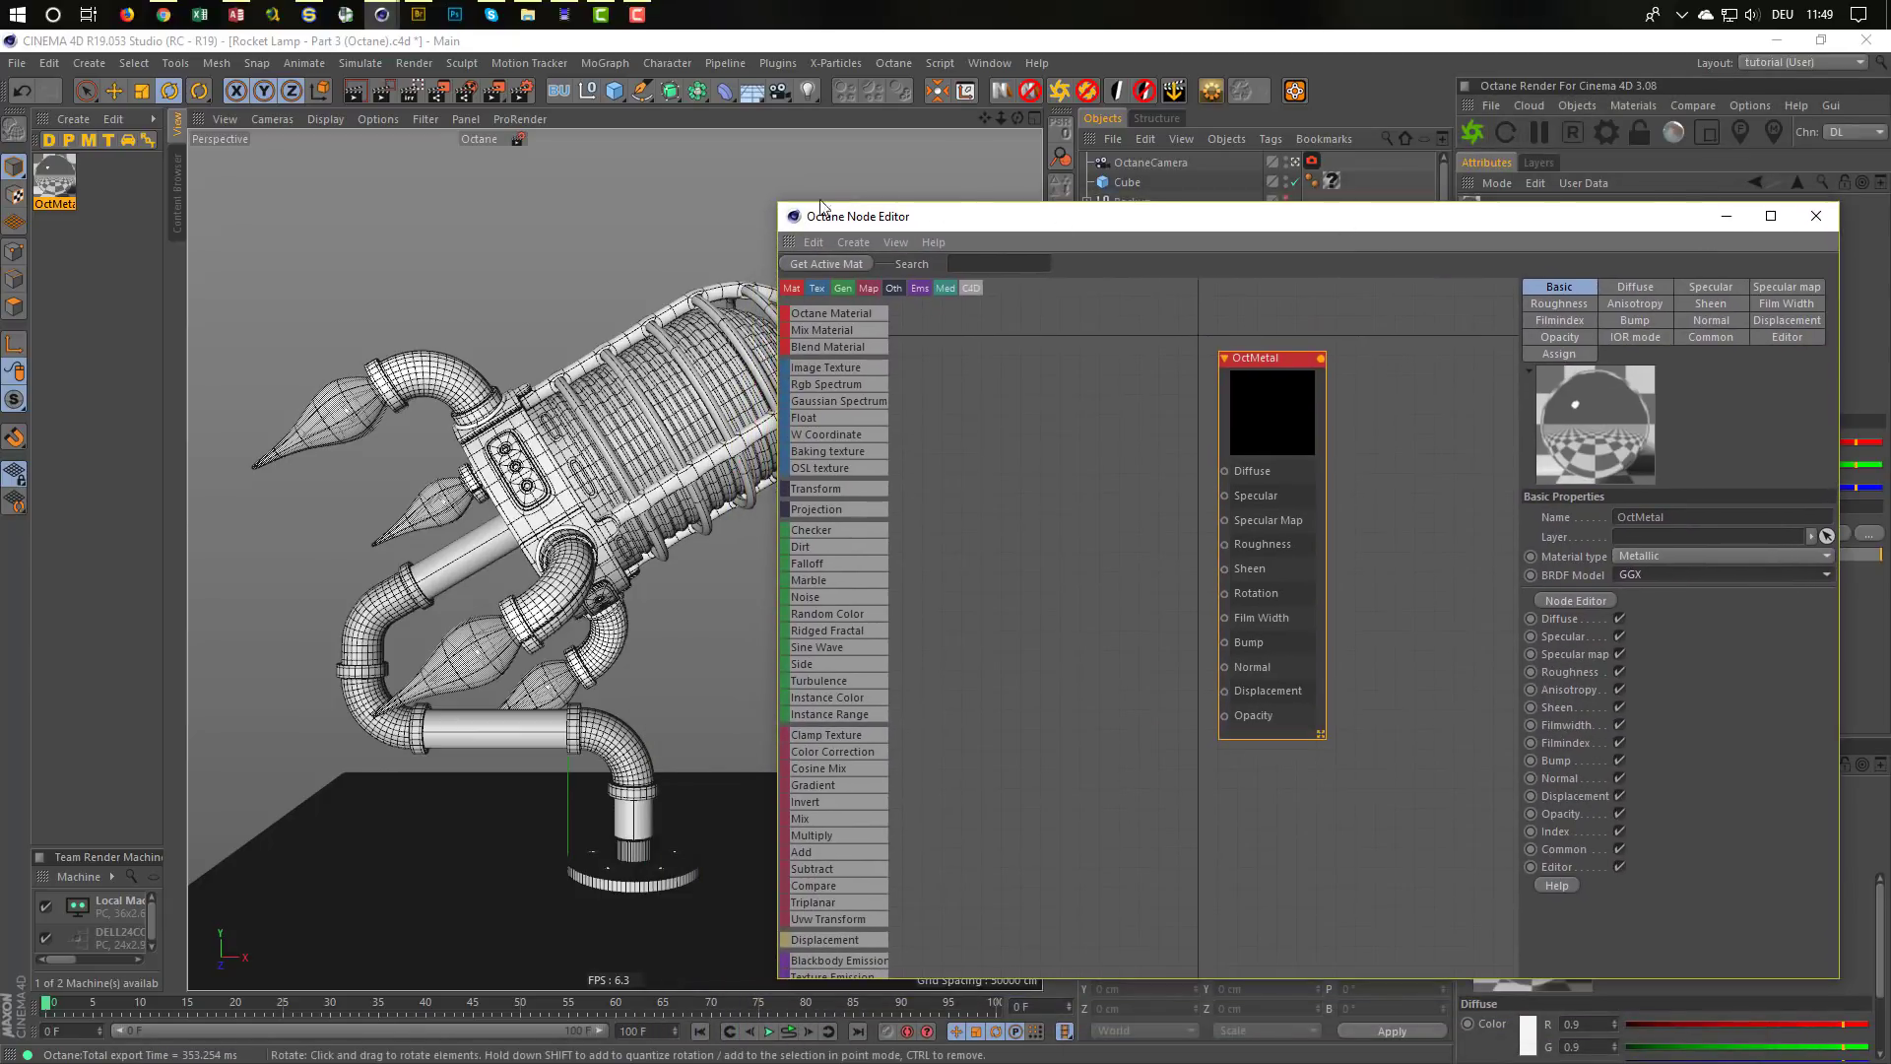
{"action": "left_click_drag", "start_coordinate": [779, 206], "coordinate": [911, 248]}
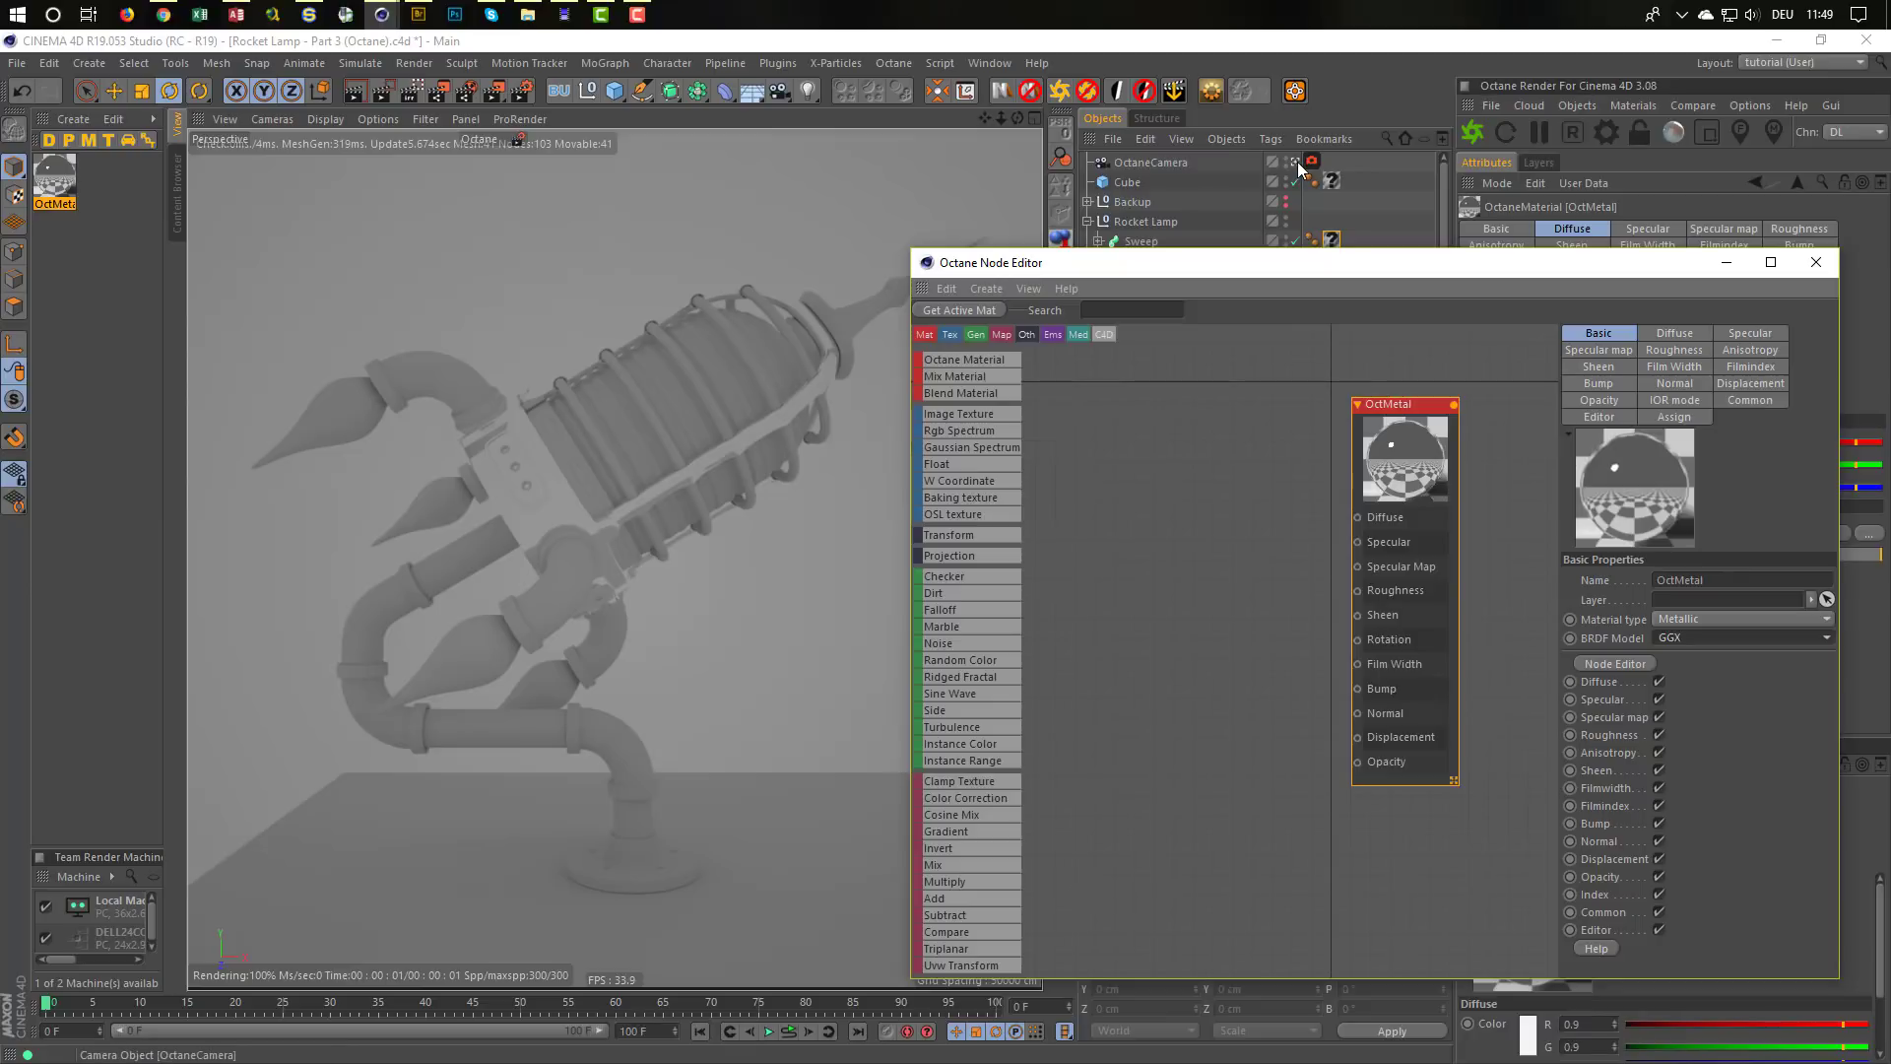
{"action": "left_click_drag", "start_coordinate": [1237, 263], "coordinate": [1068, 622]}
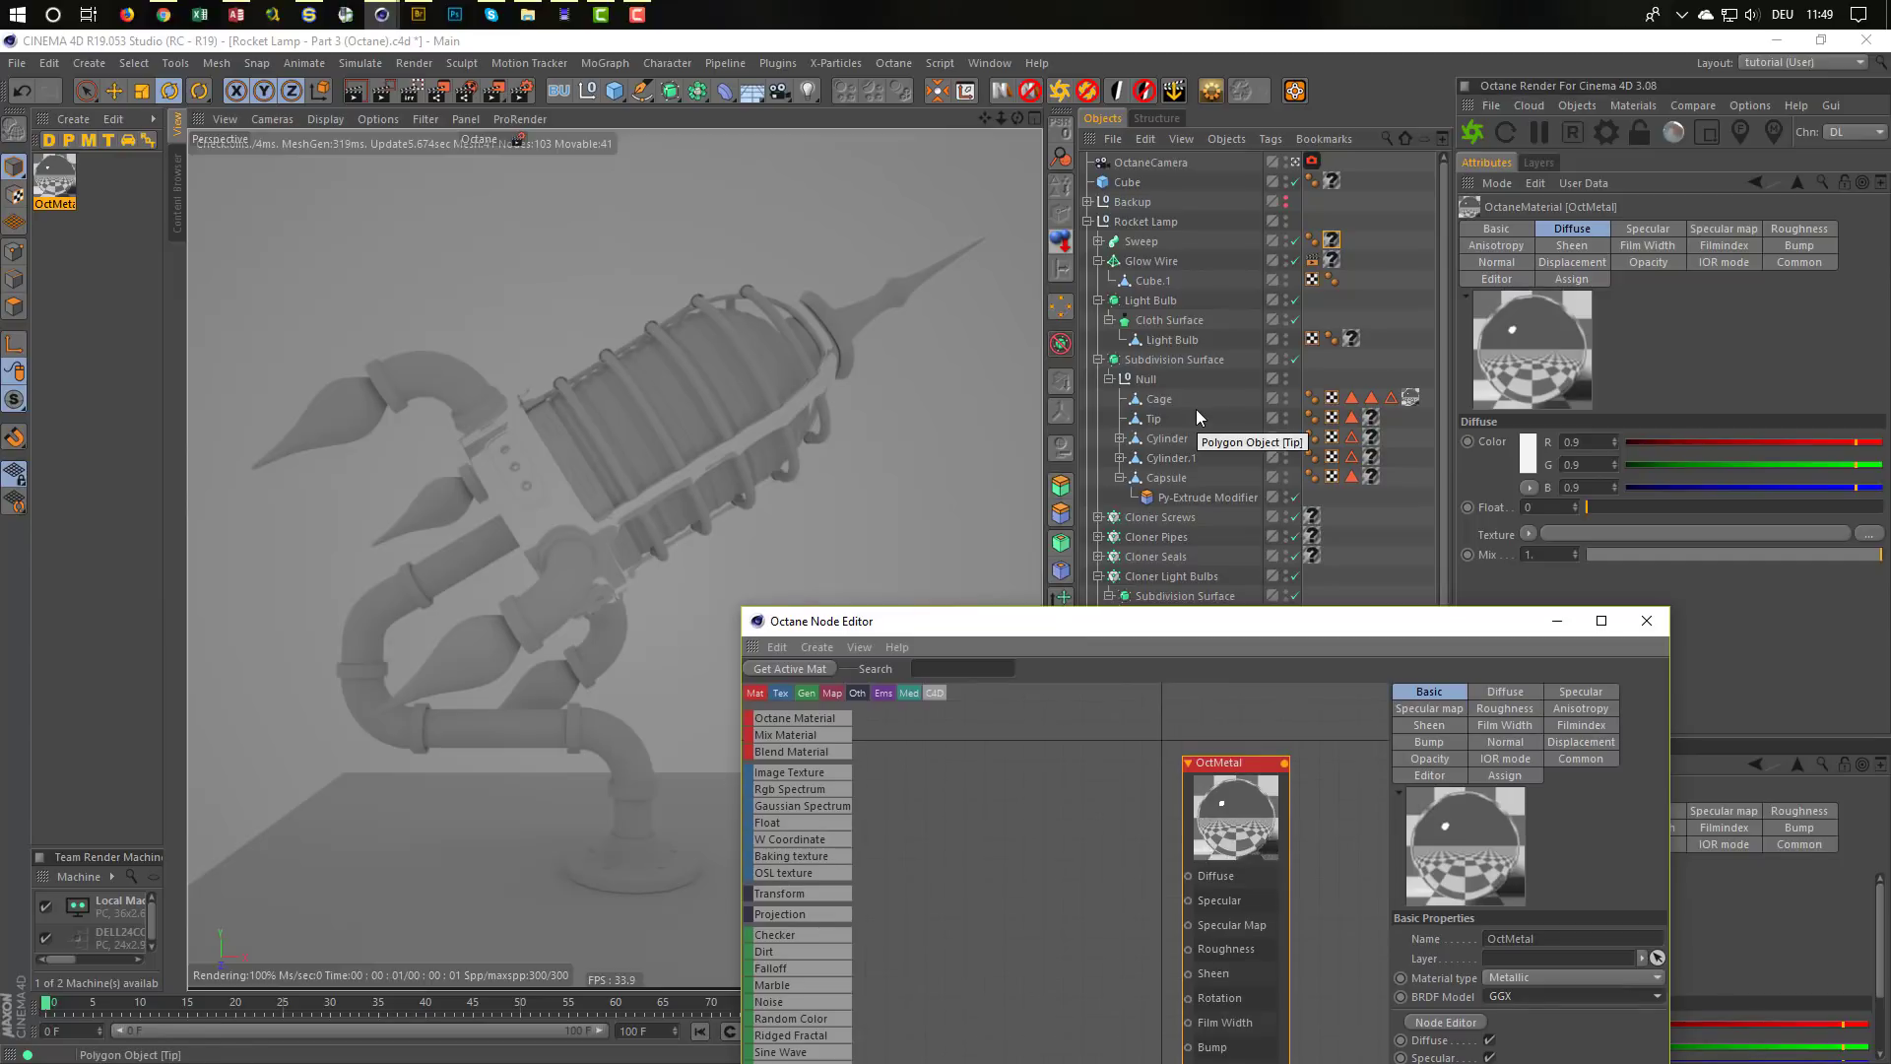
Add an Octane HDRI Environment and open its image texture settings
{"action": "left_click", "coordinate": [1059, 90]}
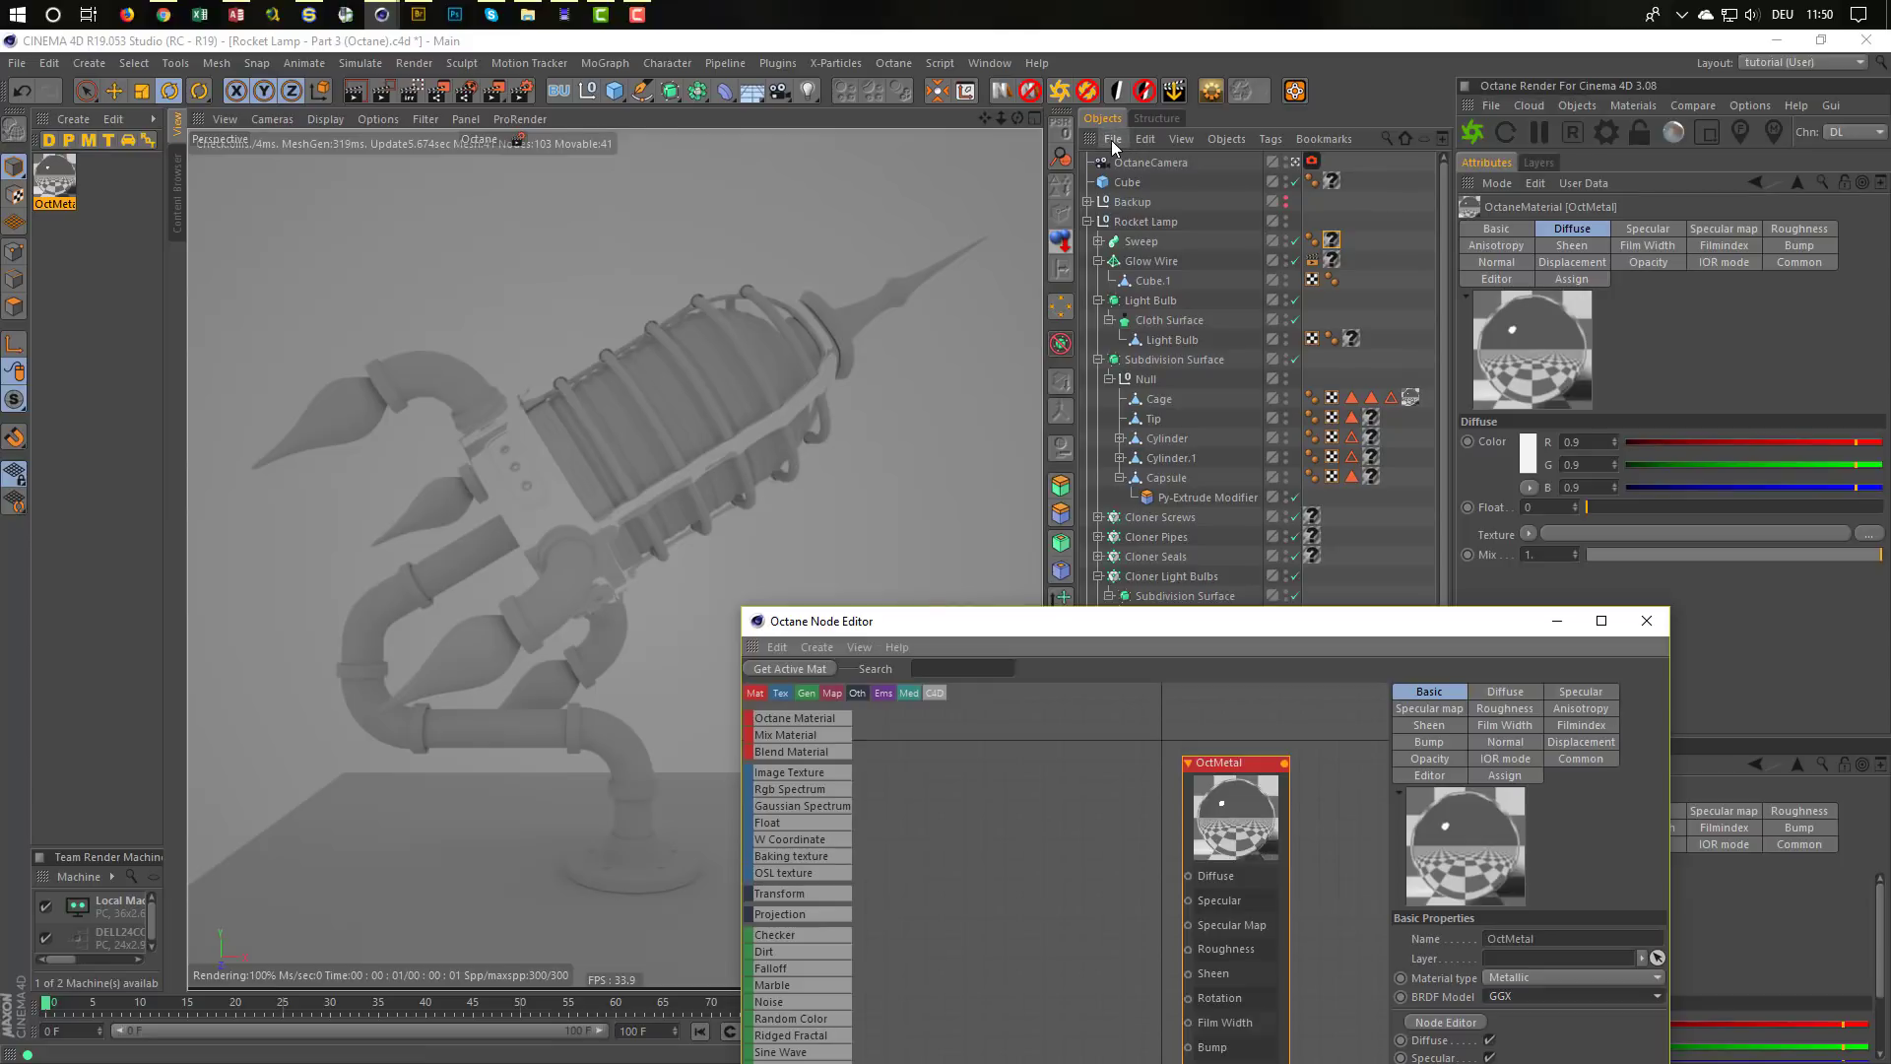
{"action": "left_click", "coordinate": [1582, 100]}
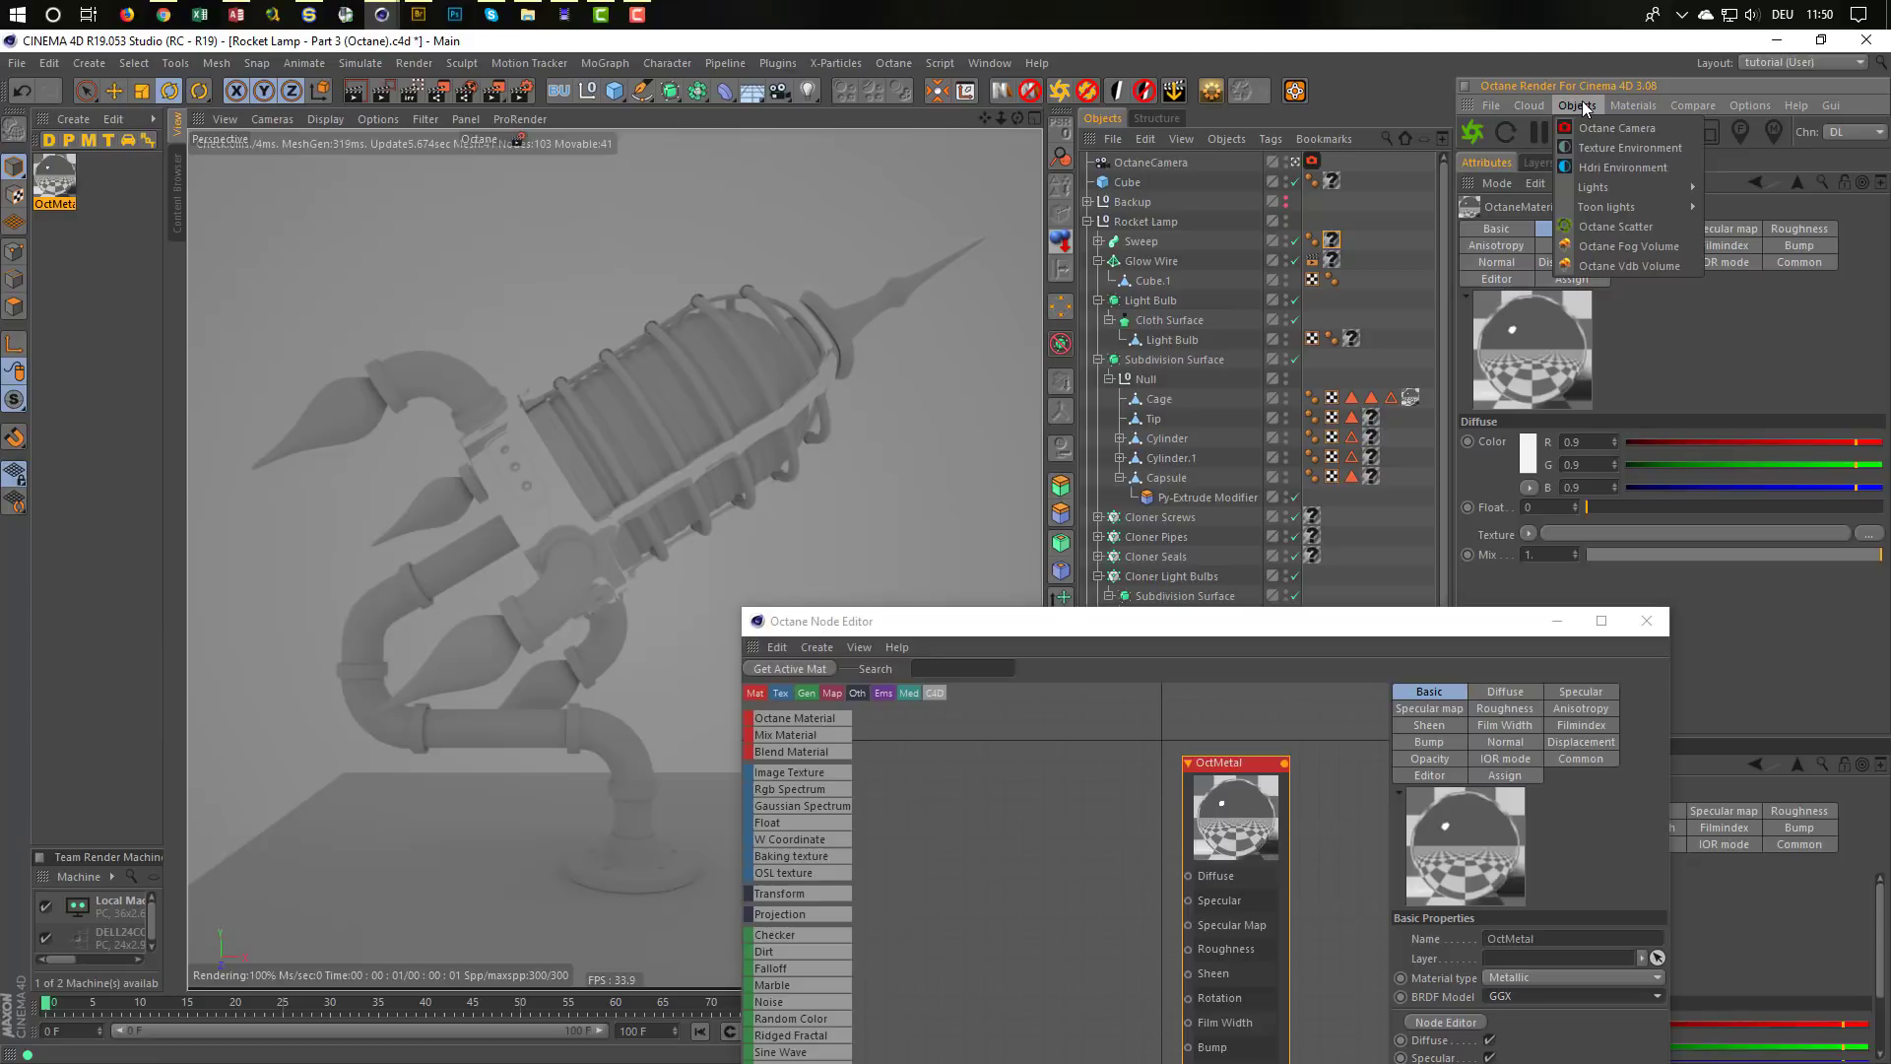
{"action": "left_click", "coordinate": [1590, 165]}
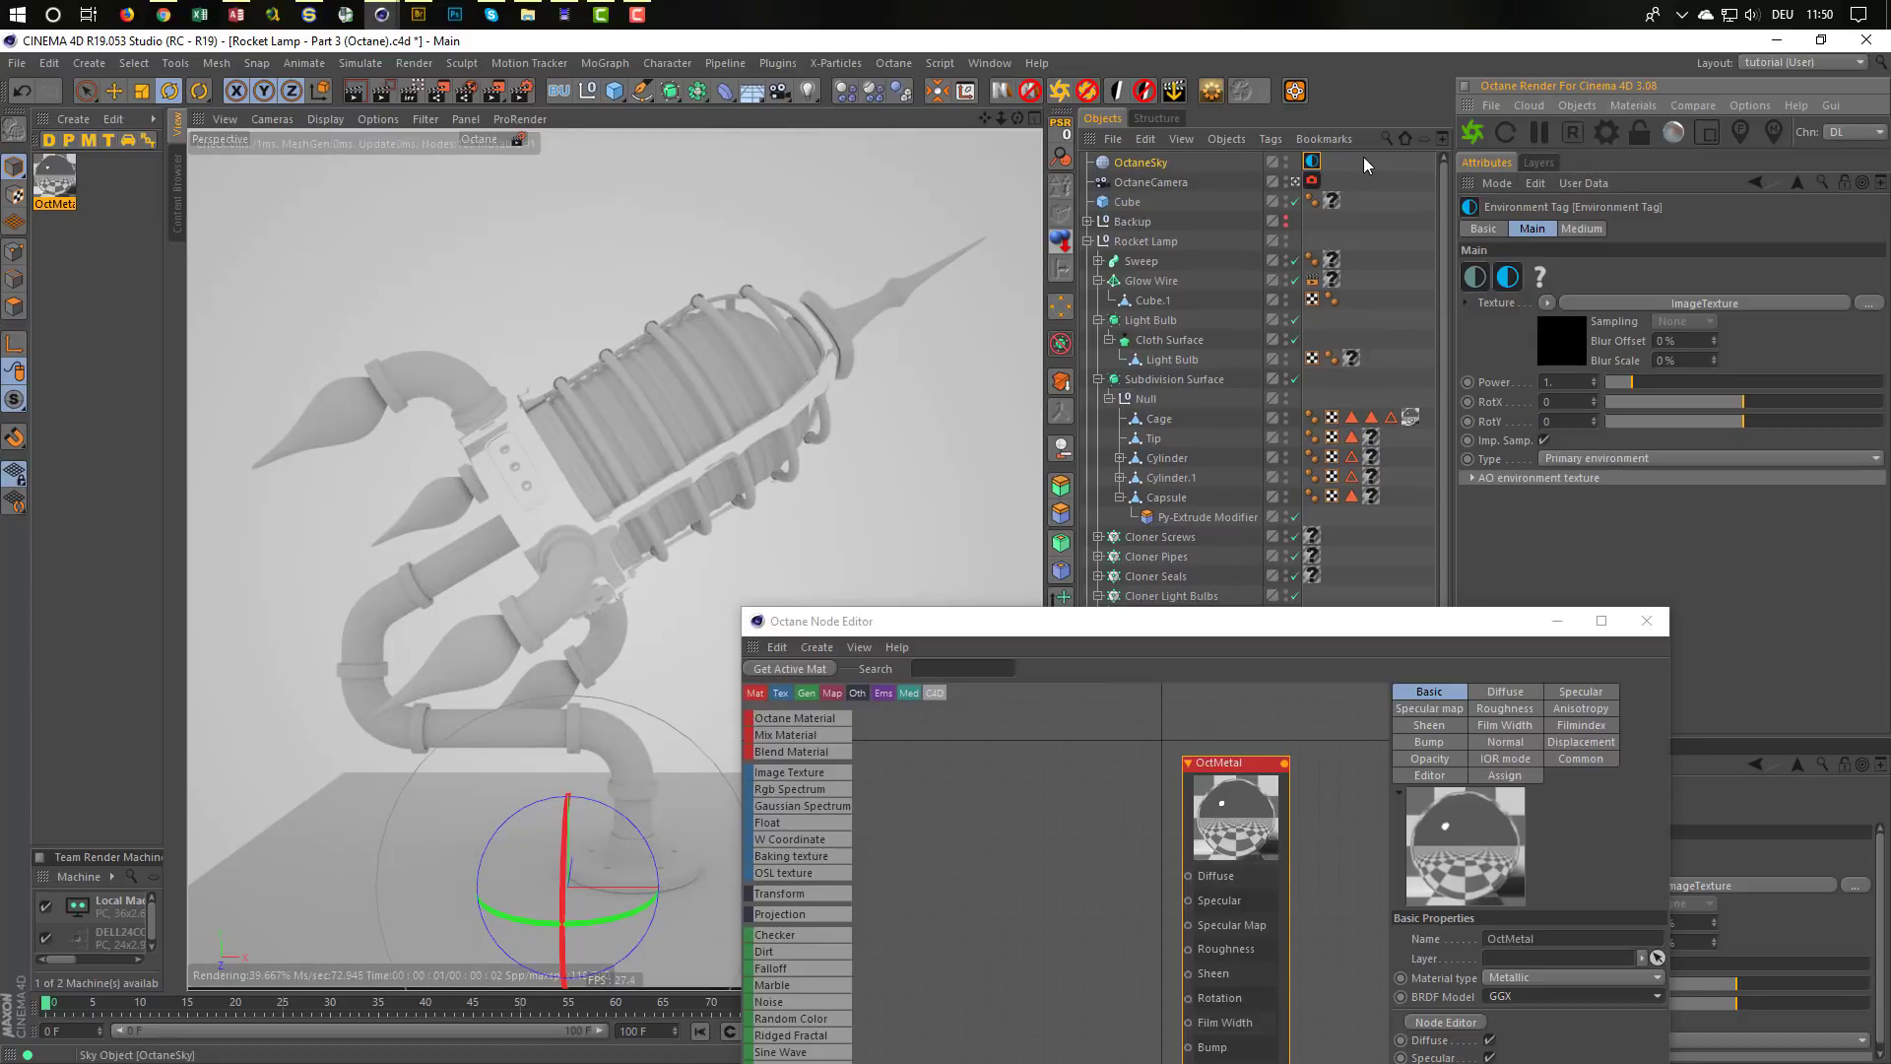
{"action": "left_click", "coordinate": [1313, 163]}
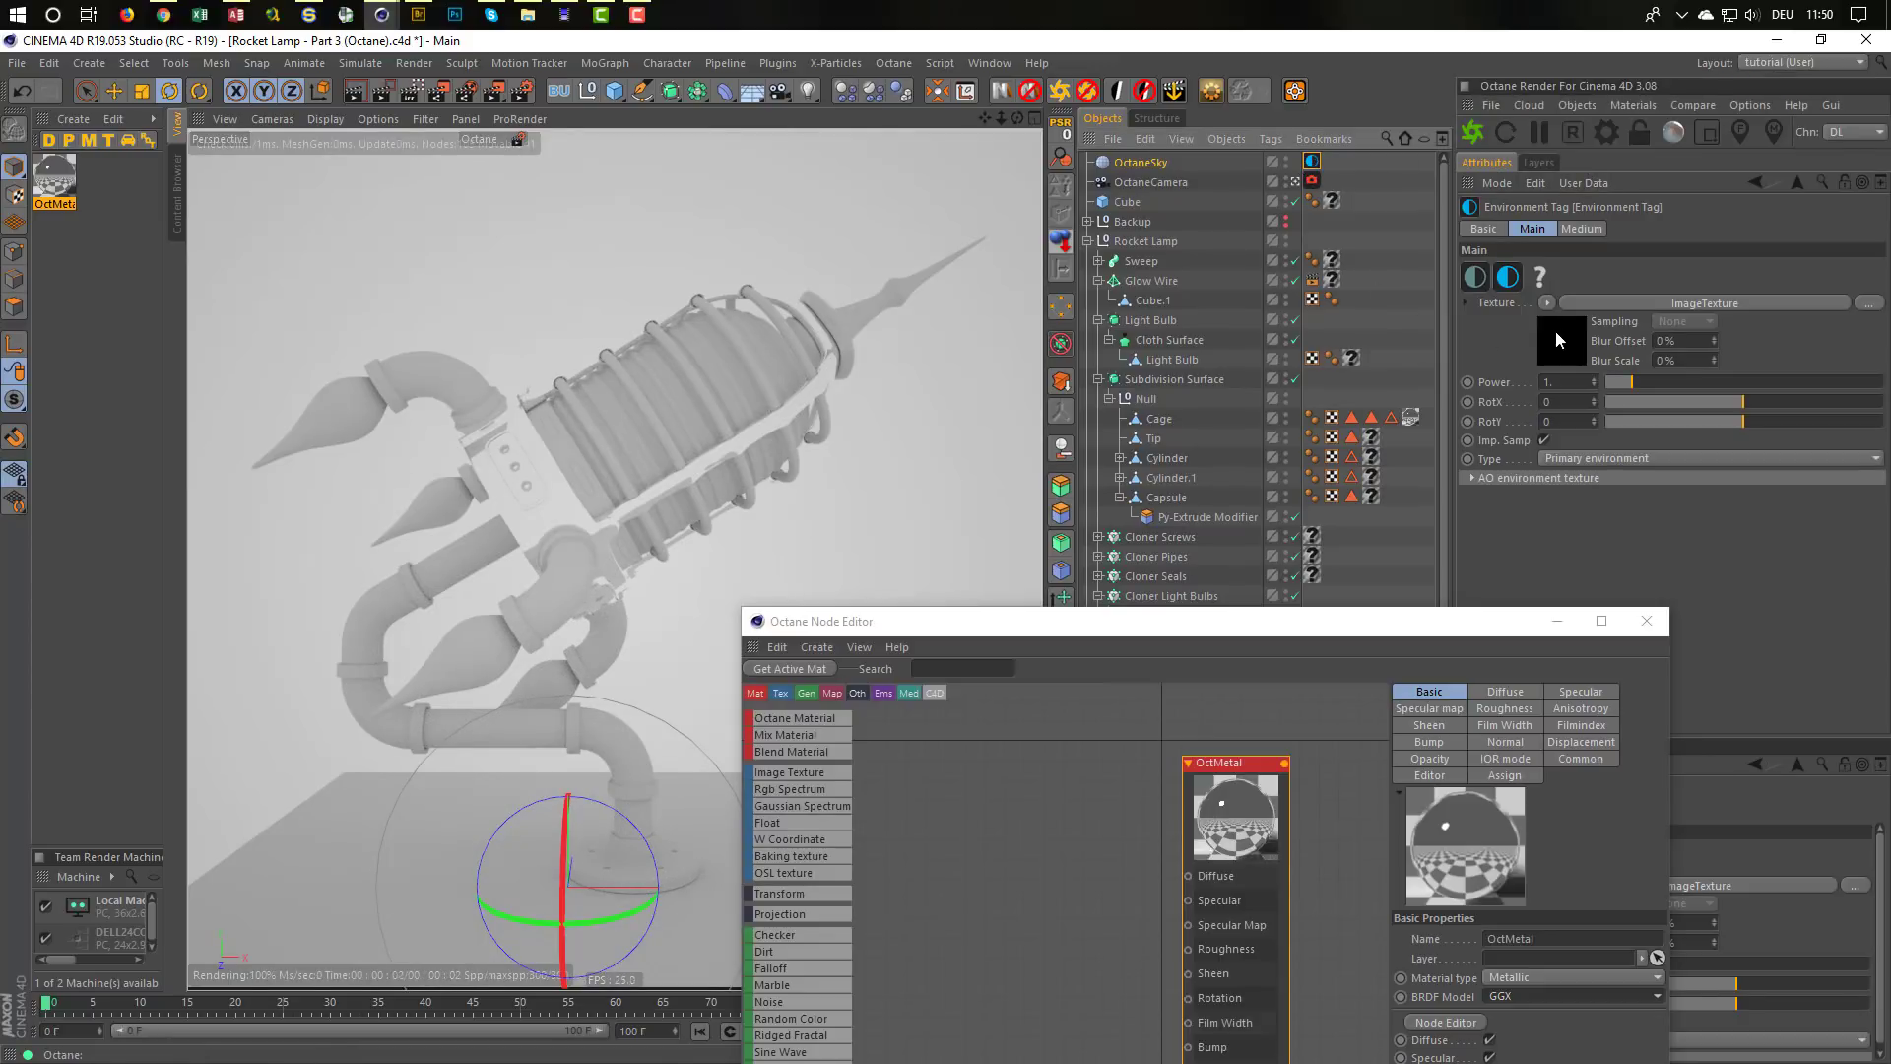
{"action": "left_click", "coordinate": [1567, 329]}
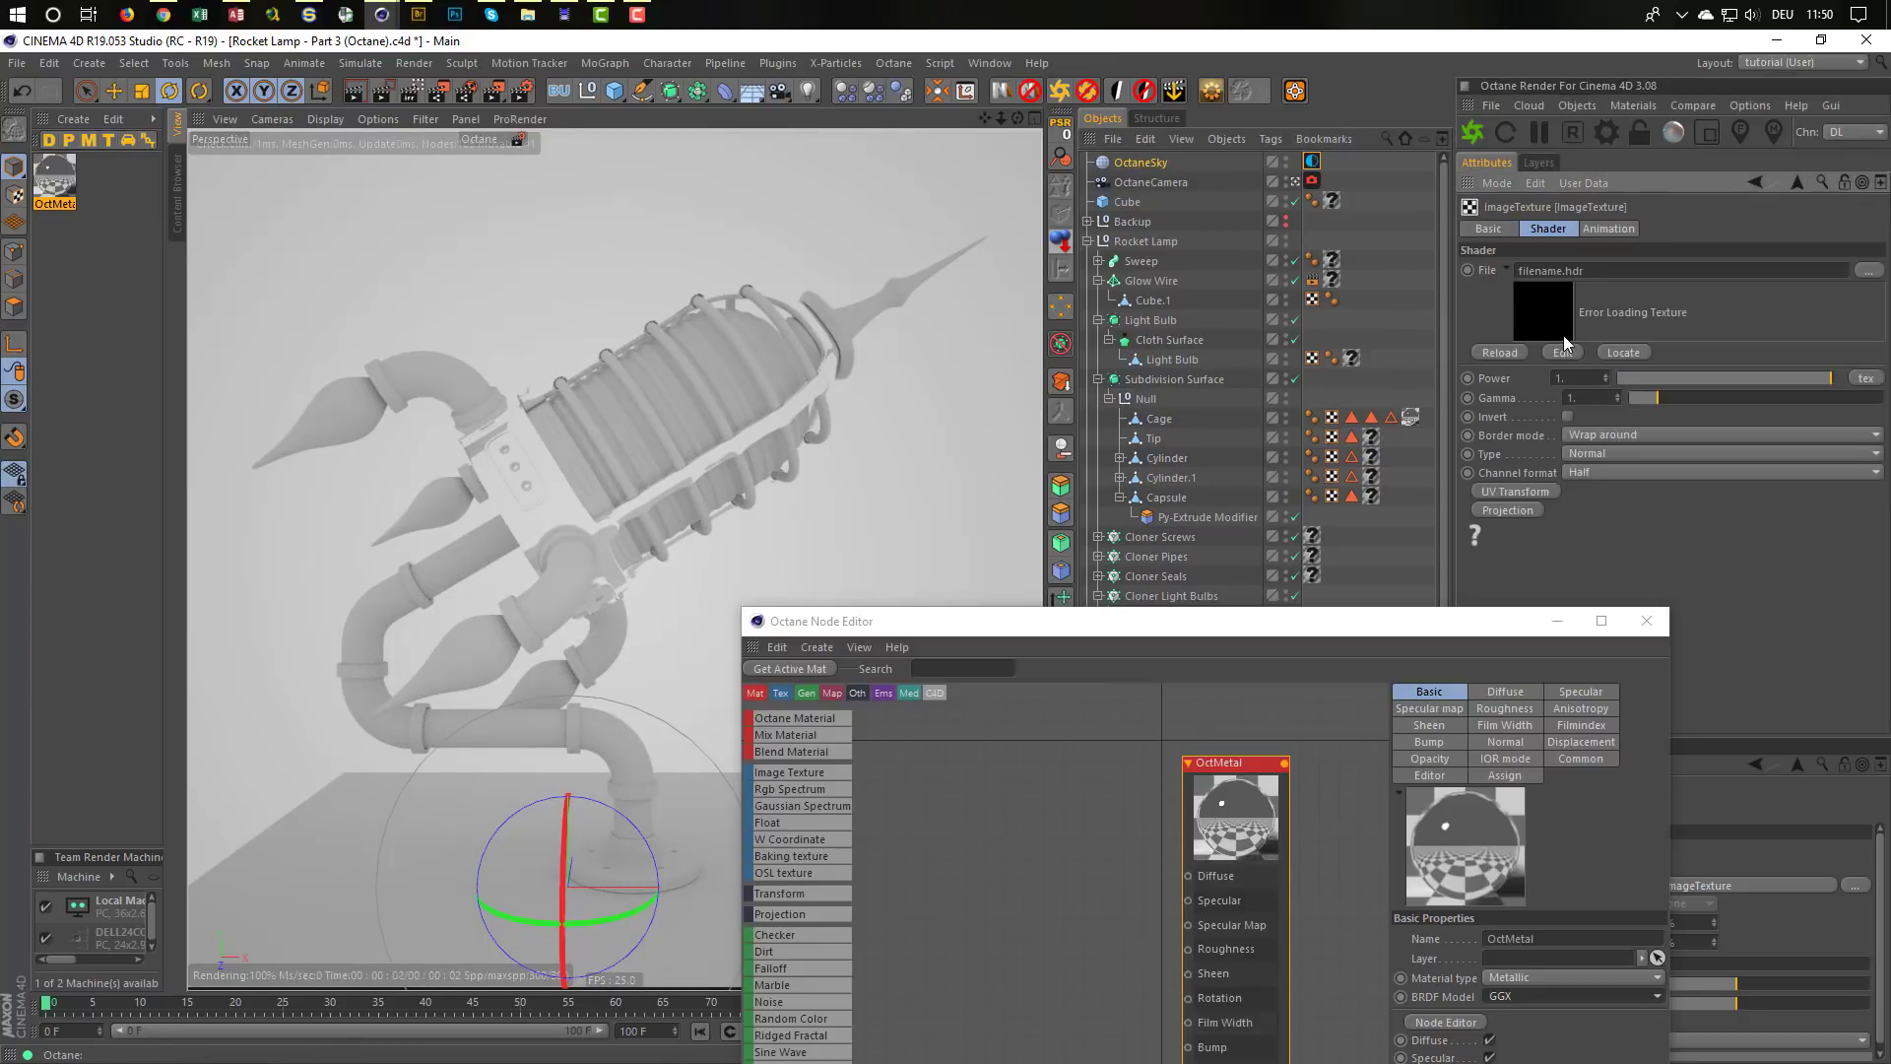
Load Chelsea_Stairs_3k.hdr from the Content Browser as the environment image
{"action": "left_click", "coordinate": [1563, 335]}
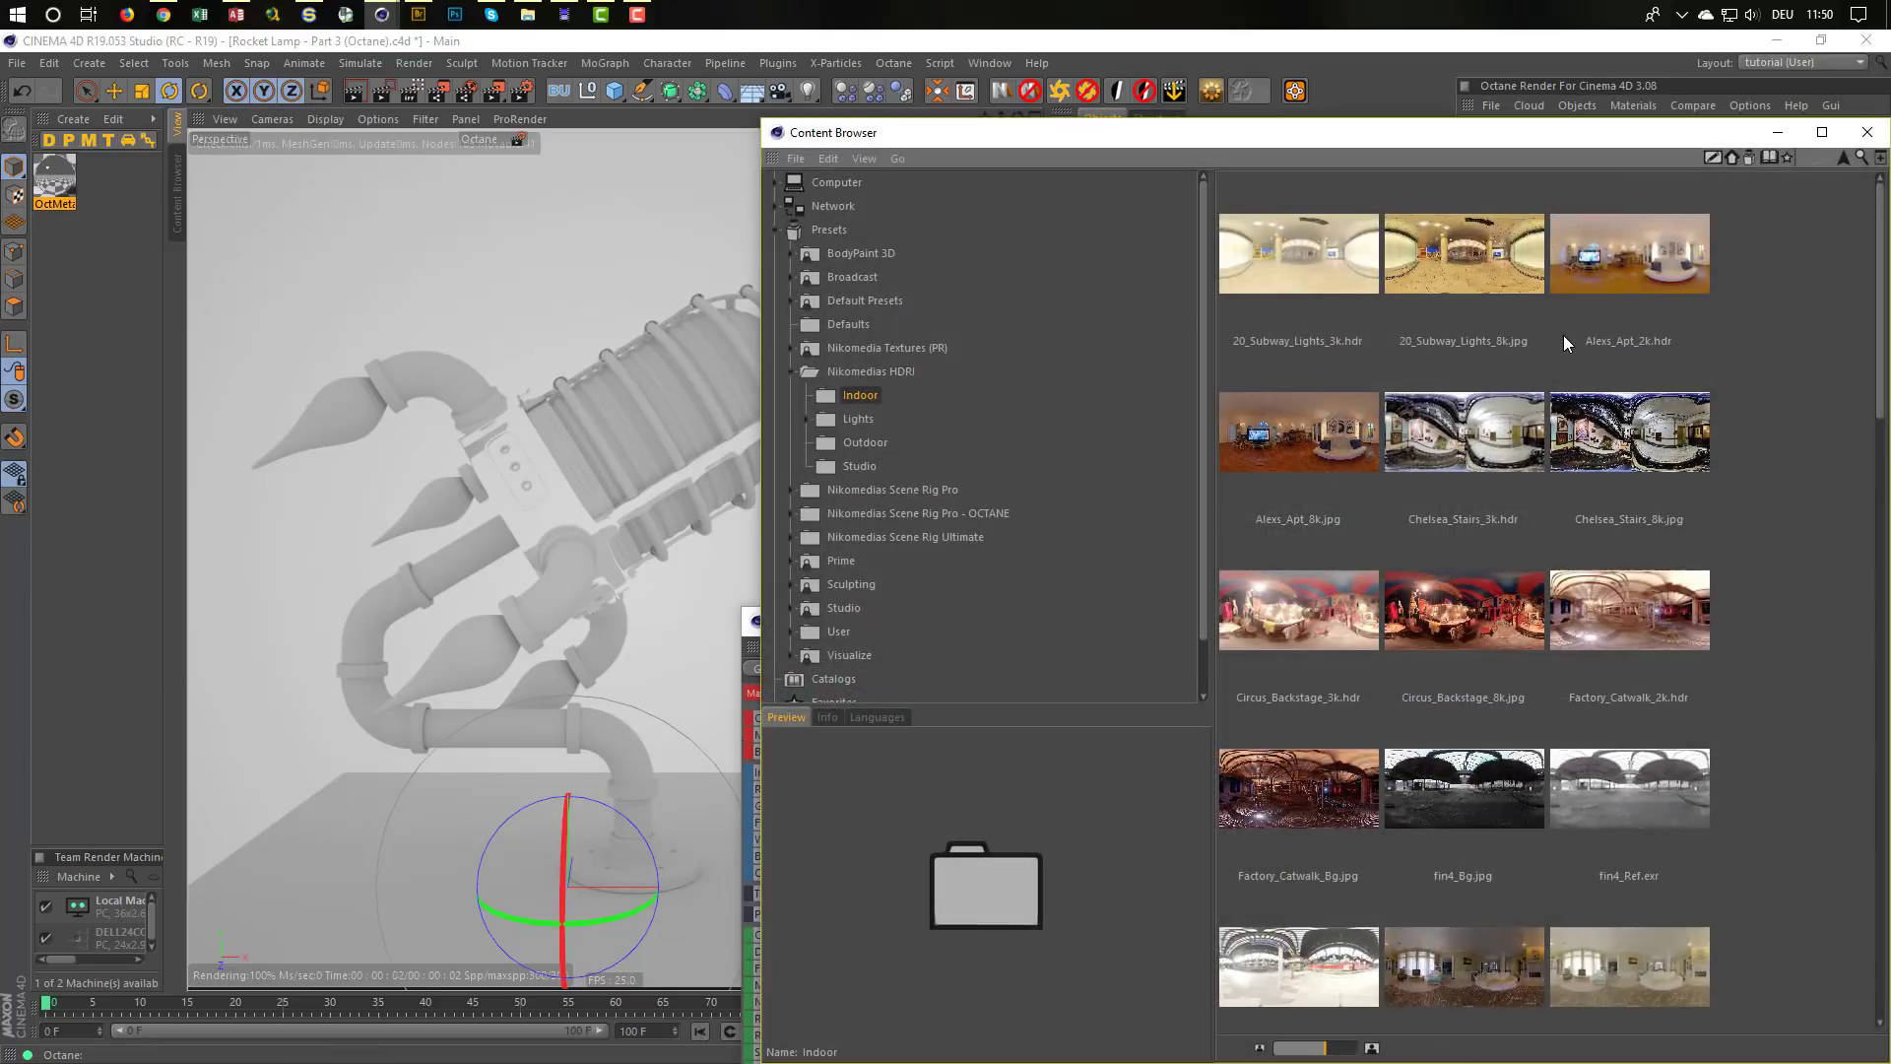
{"action": "left_click_drag", "start_coordinate": [1461, 146], "coordinate": [891, 106]}
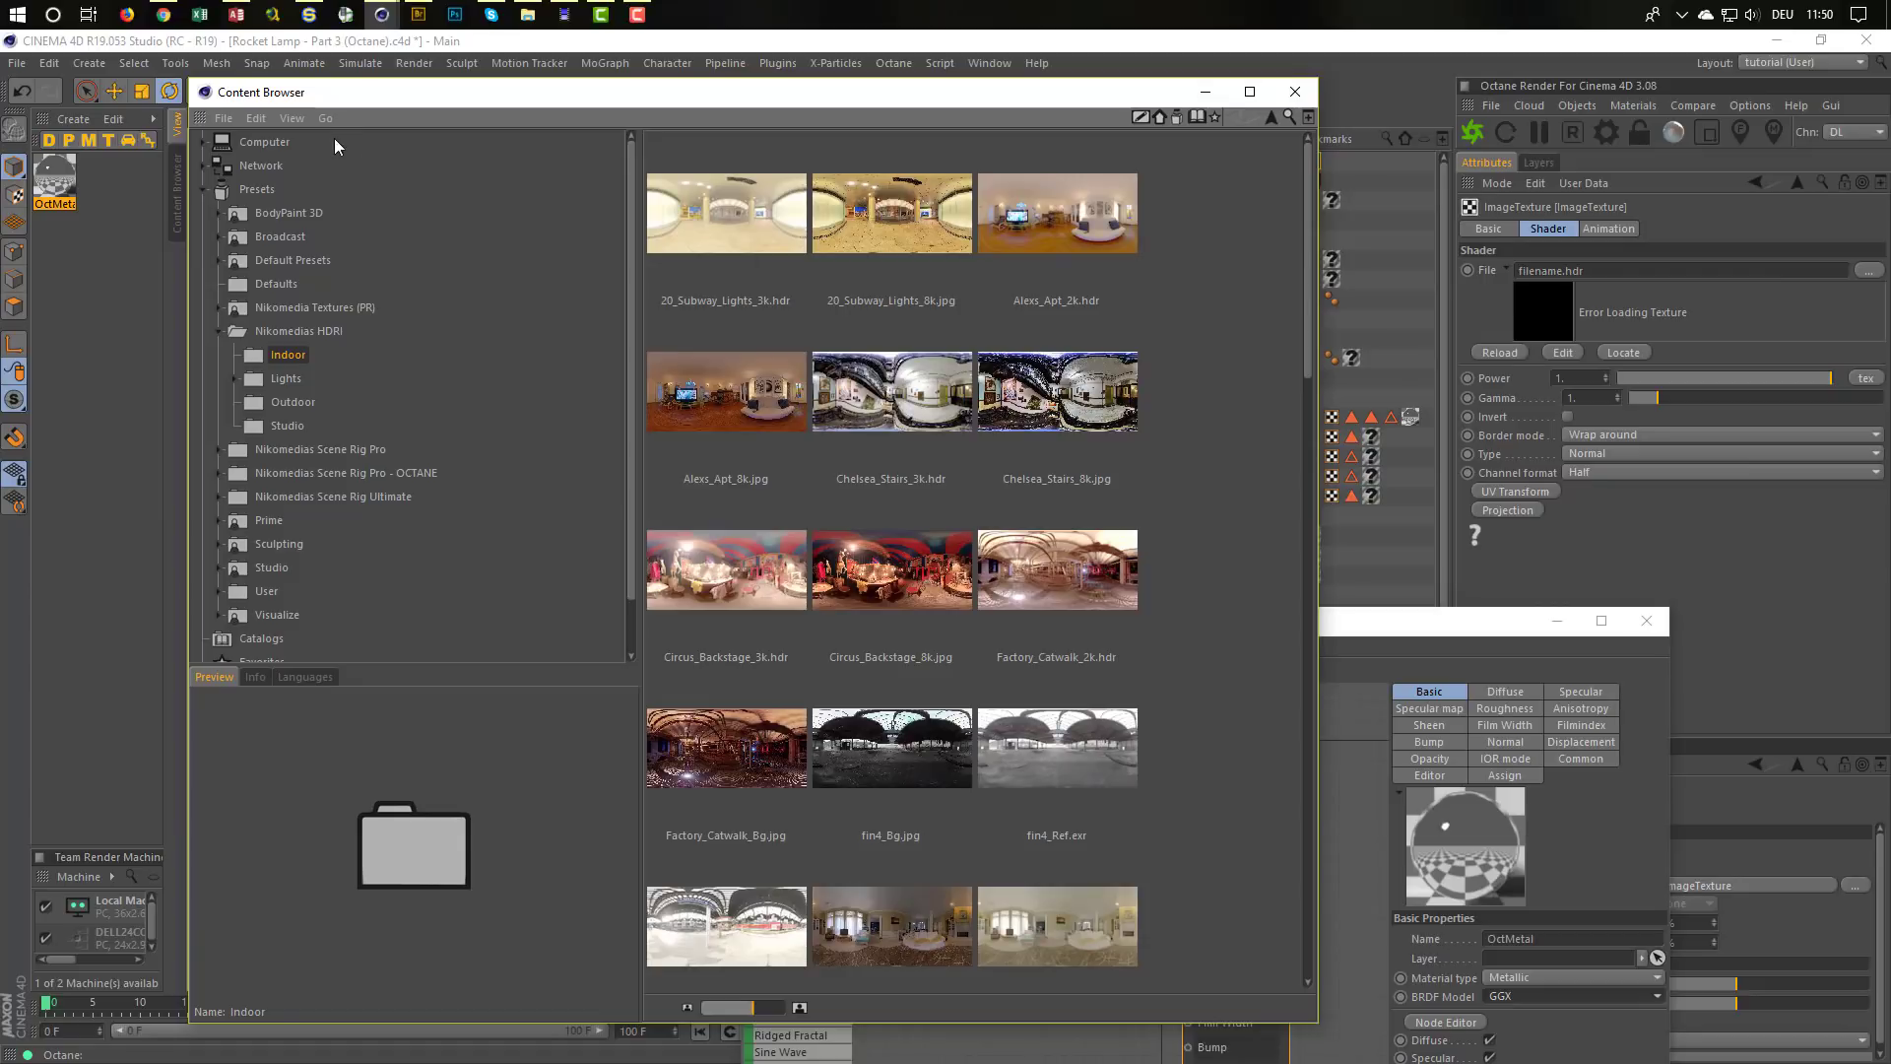
{"action": "left_click_drag", "start_coordinate": [197, 91], "coordinate": [544, 426]}
{"action": "scroll", "coordinate": [995, 883], "scroll_direction": "down", "scroll_amount": 1}
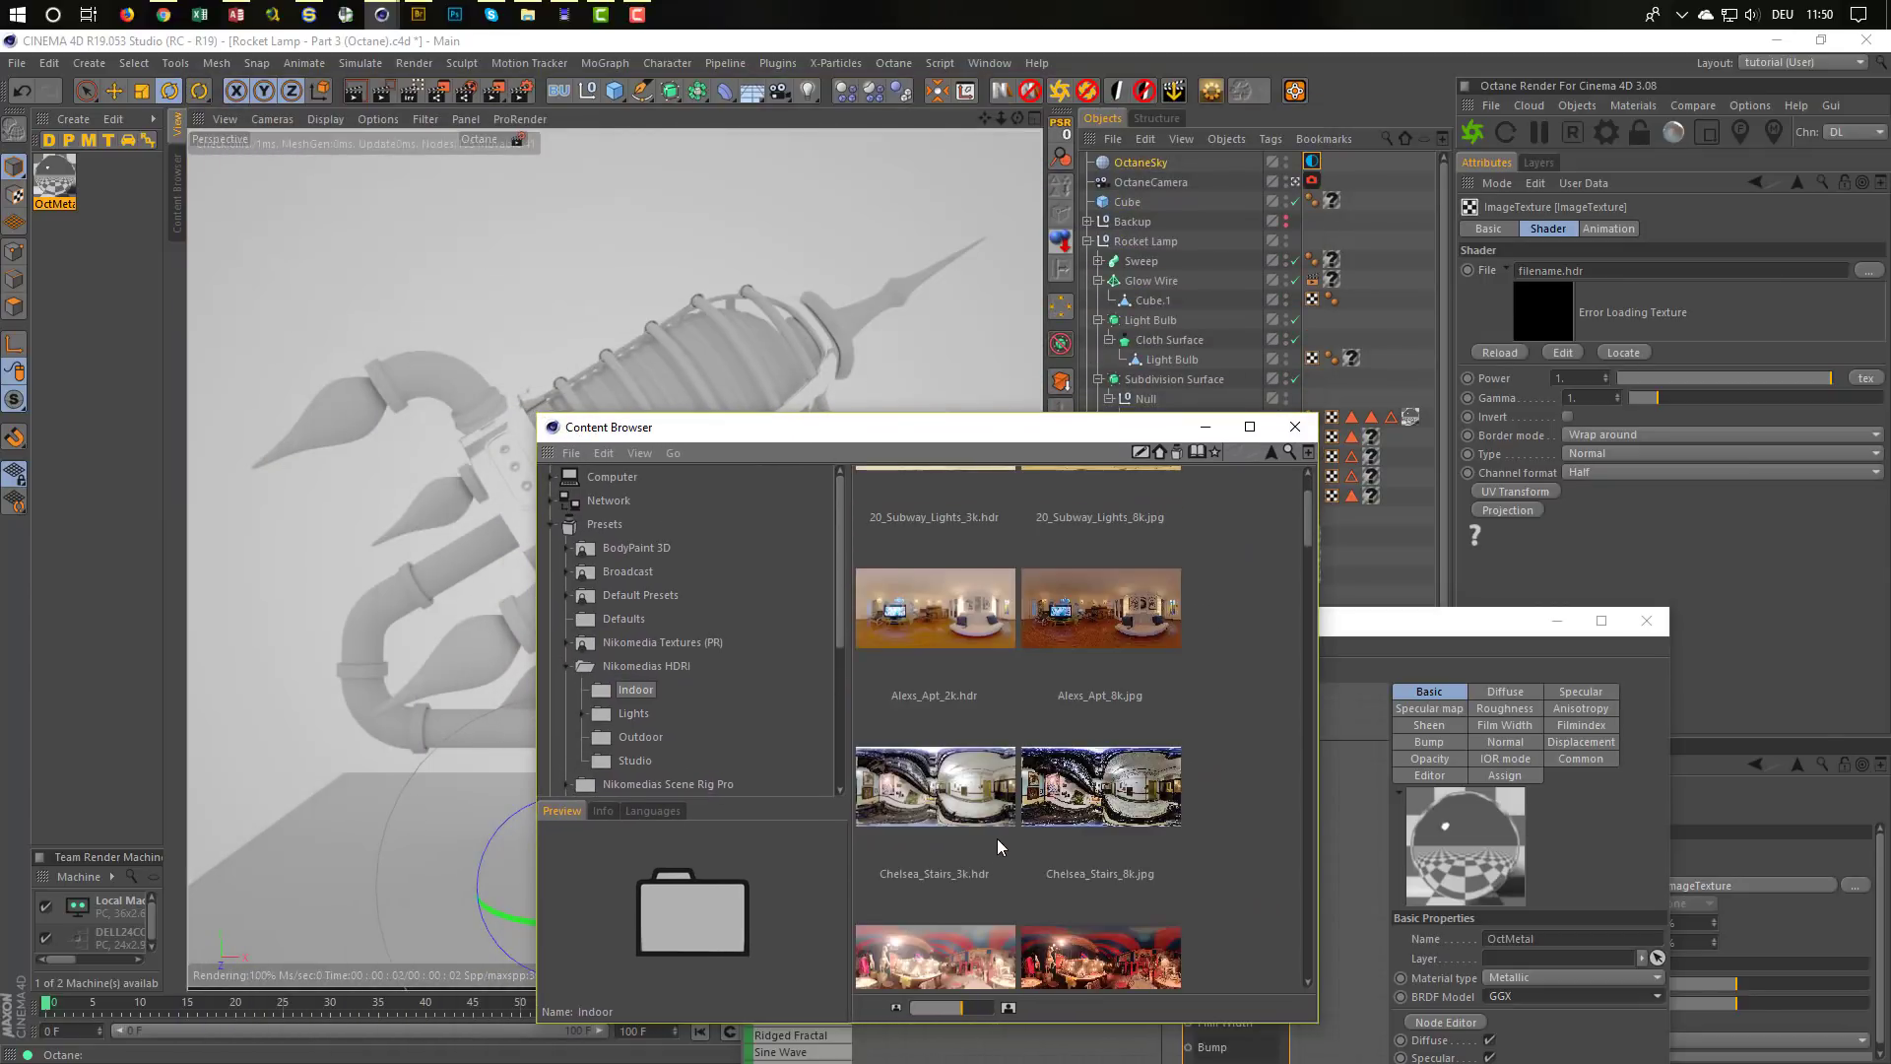
{"action": "left_click_drag", "start_coordinate": [930, 793], "coordinate": [1619, 273]}
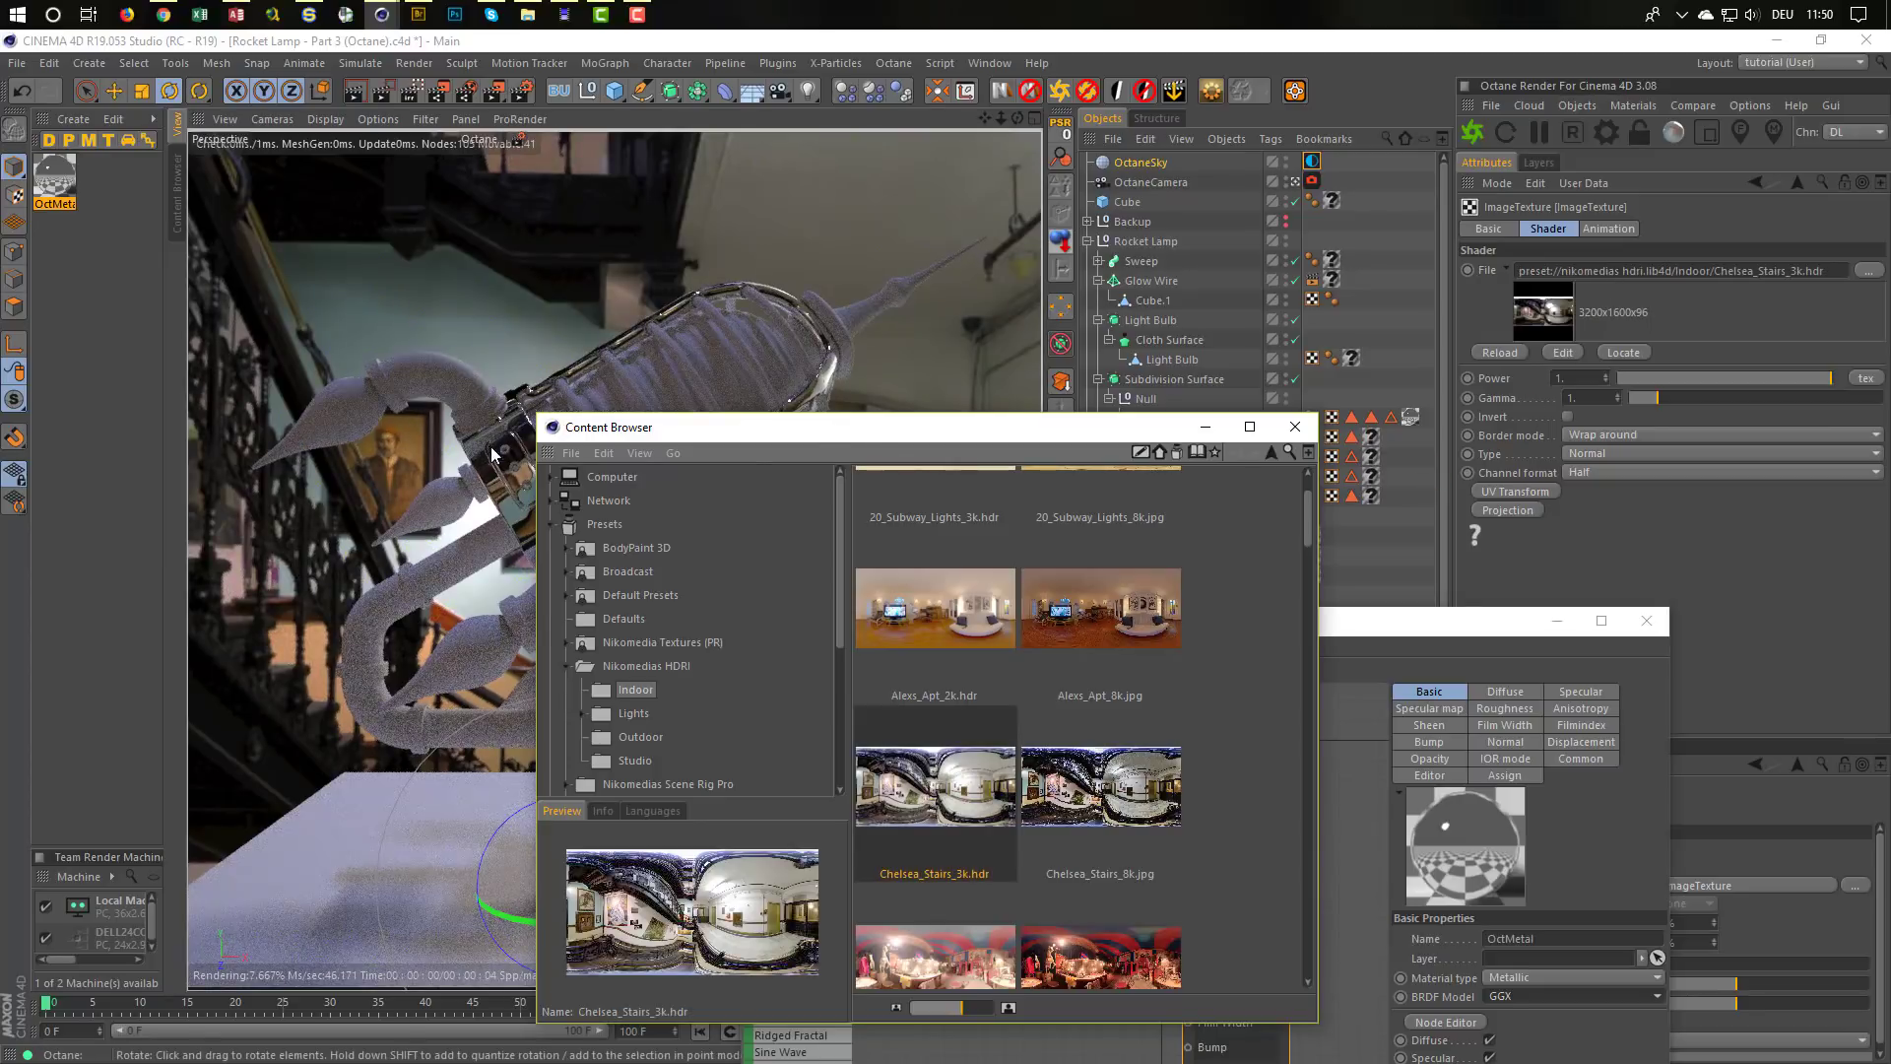
{"action": "left_click", "coordinate": [1294, 426]}
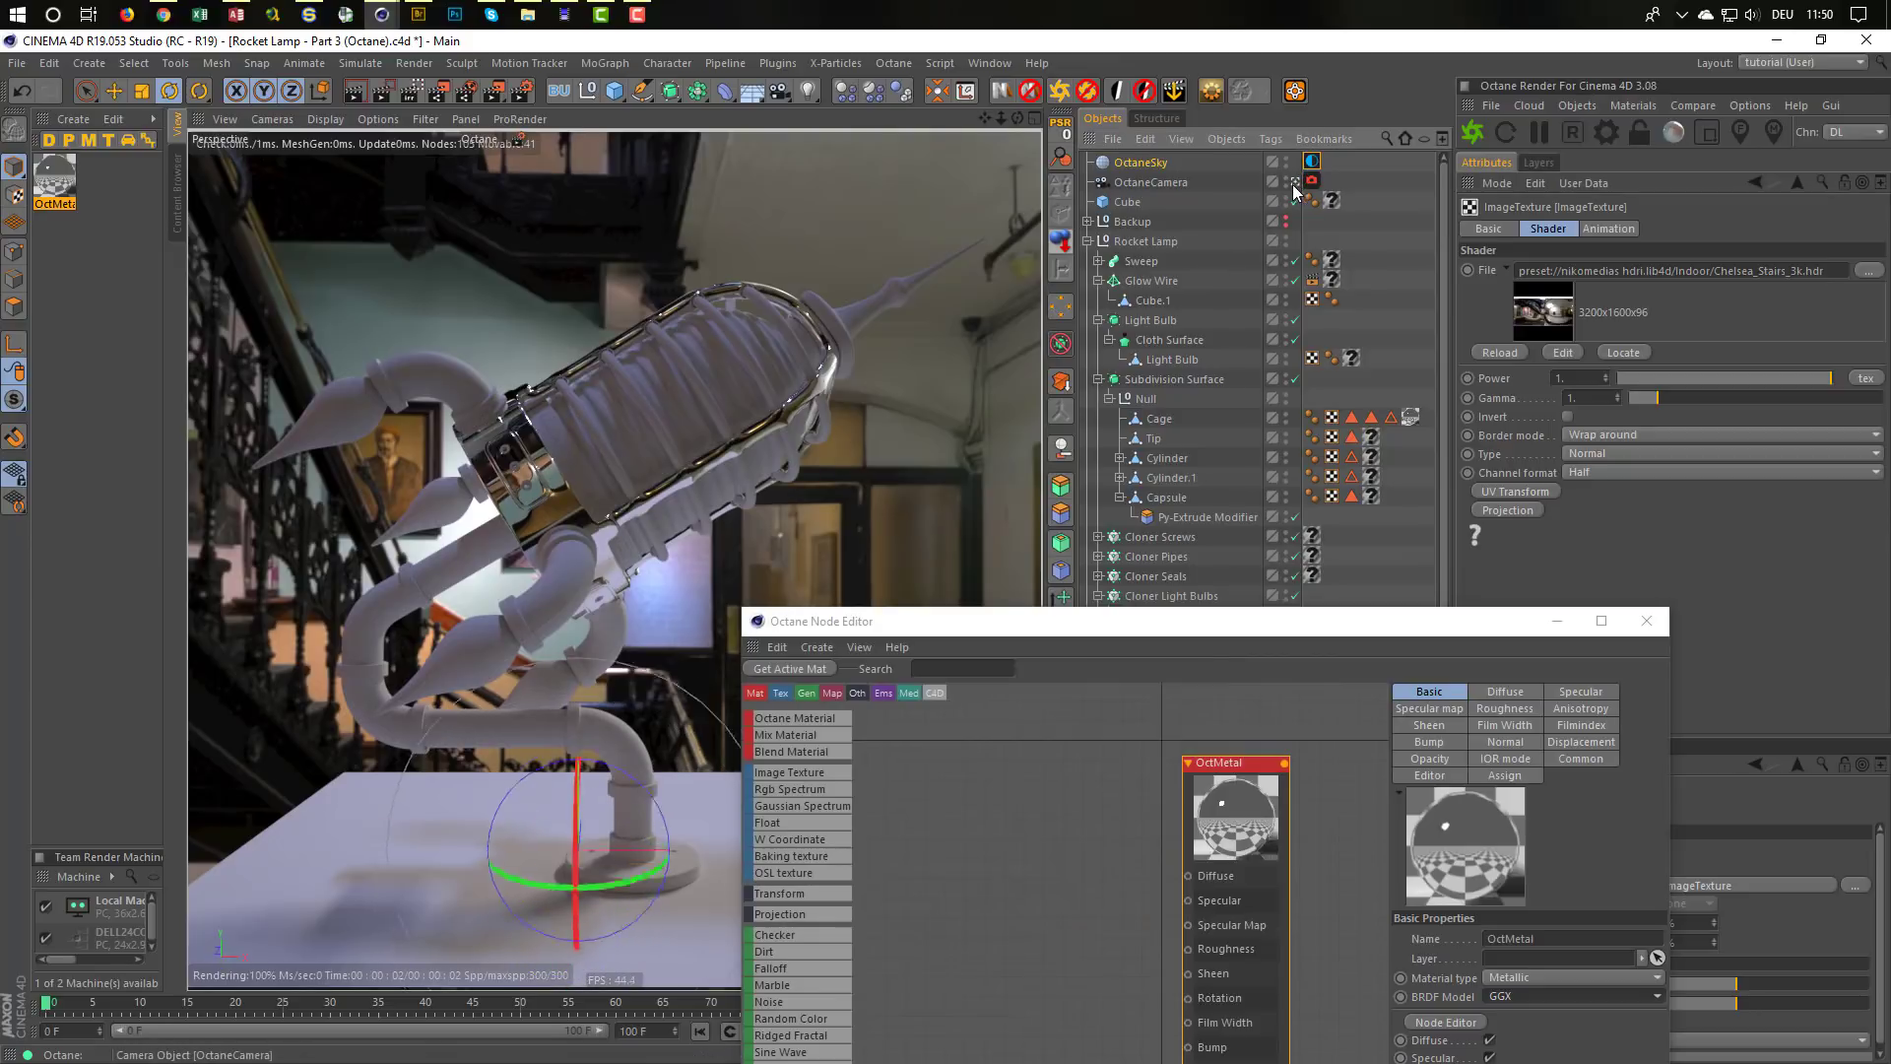
Add a Protection tag to the OctaneCamera and view the scene through it
{"action": "right_click", "coordinate": [1170, 182]}
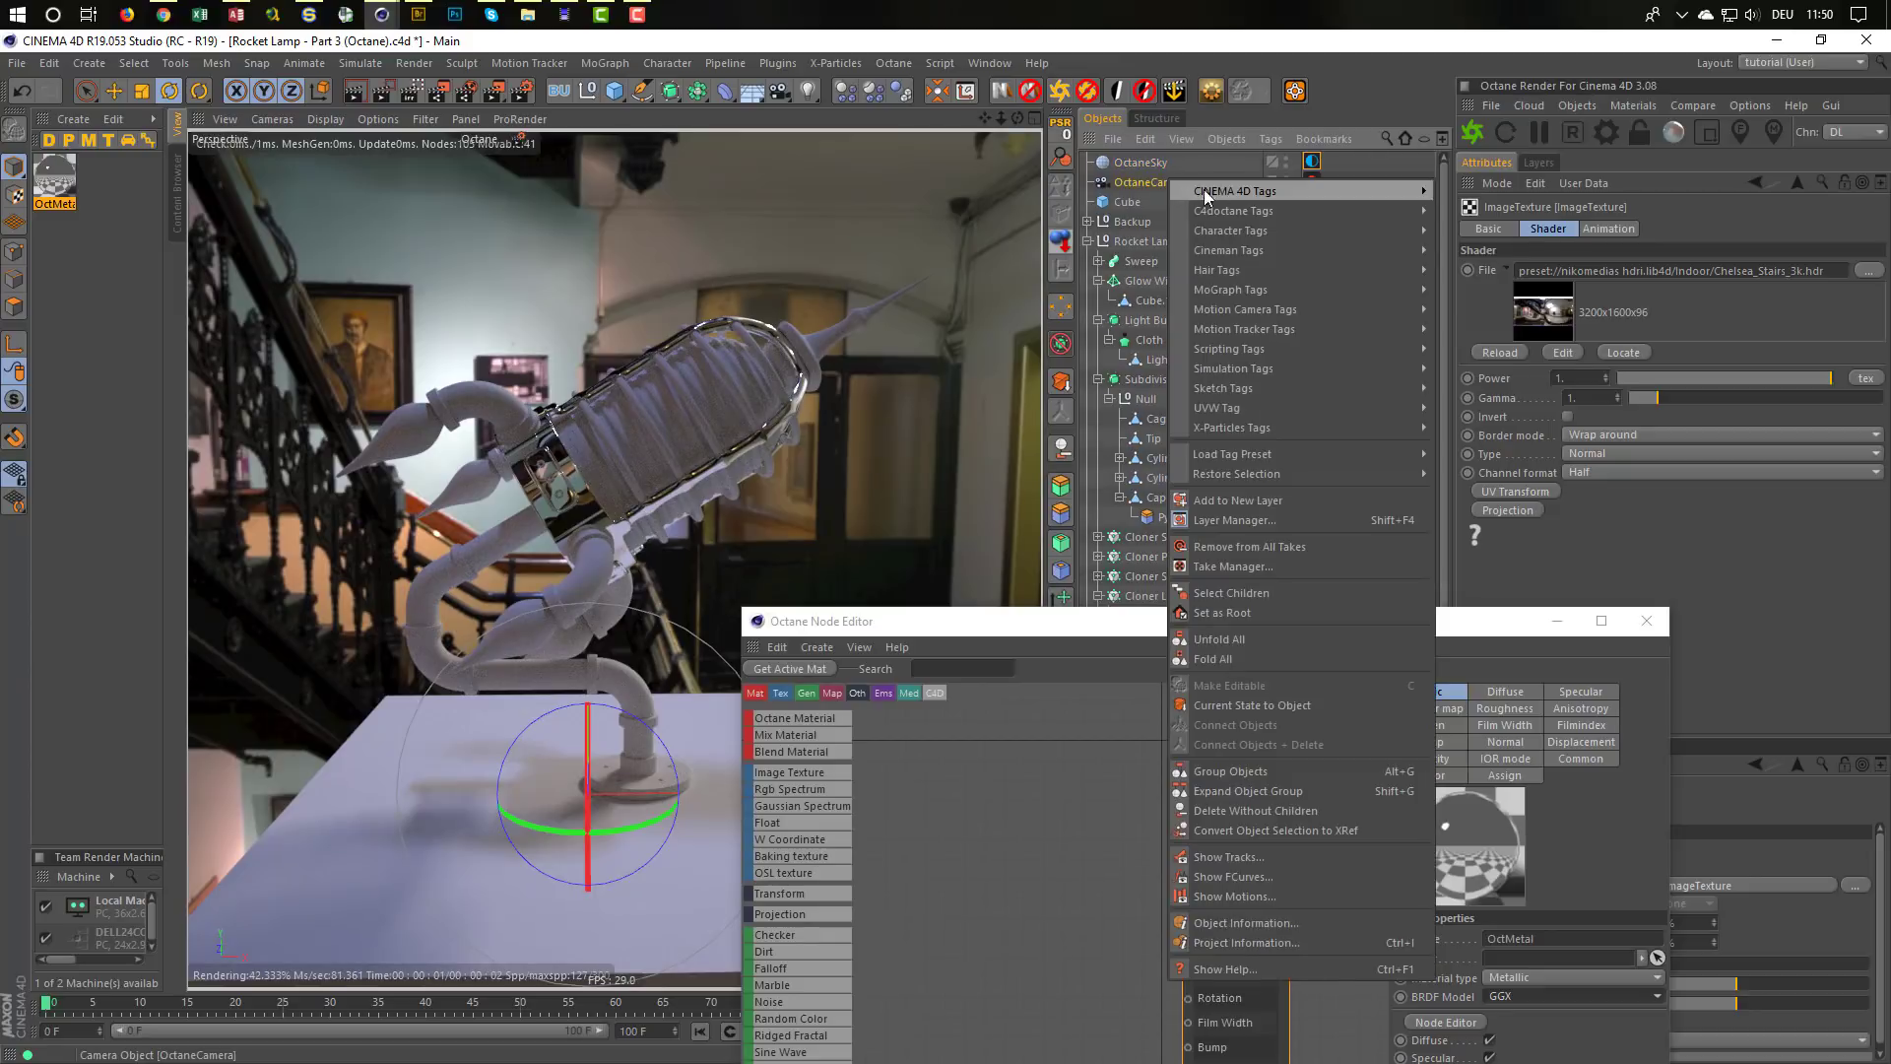
{"action": "mouse_move", "coordinate": [1419, 191]}
{"action": "left_click", "coordinate": [1480, 504]}
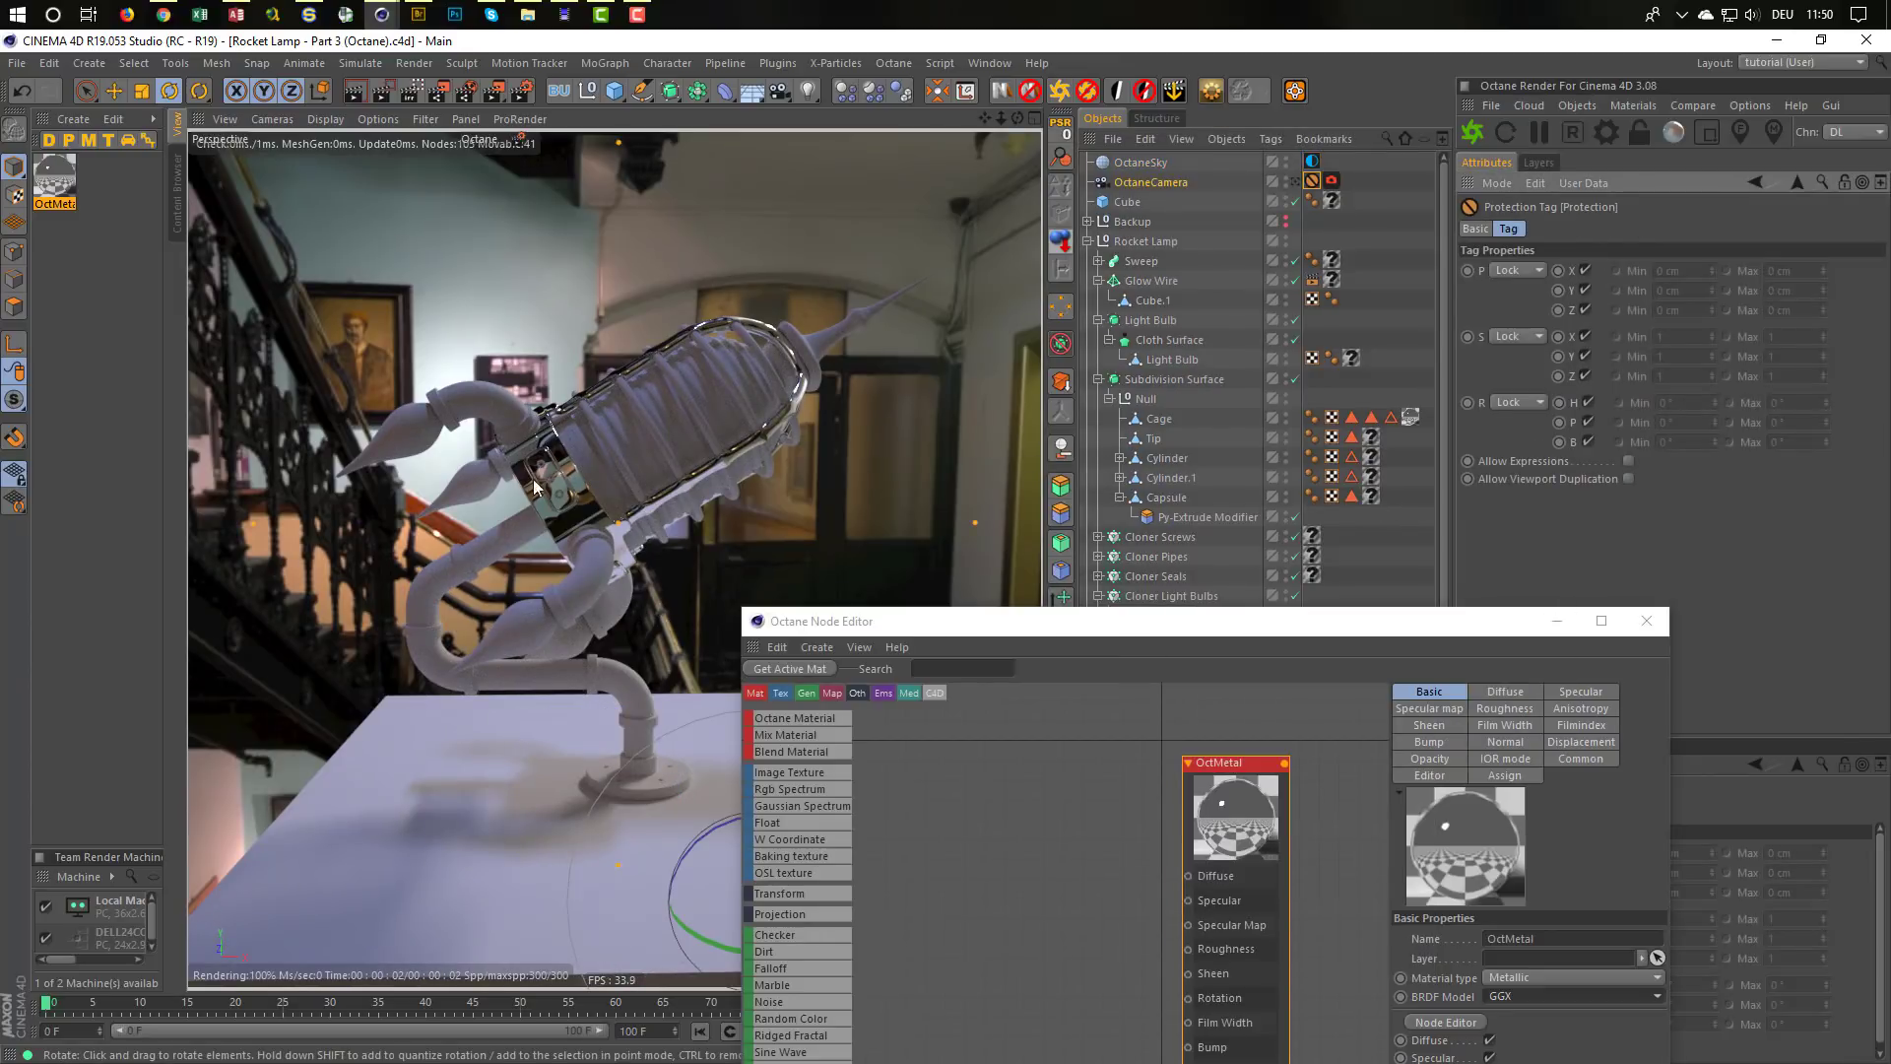
{"action": "scroll", "coordinate": [707, 467], "scroll_direction": "up", "scroll_amount": 3}
{"action": "scroll", "coordinate": [707, 467], "scroll_direction": "up", "scroll_amount": 5}
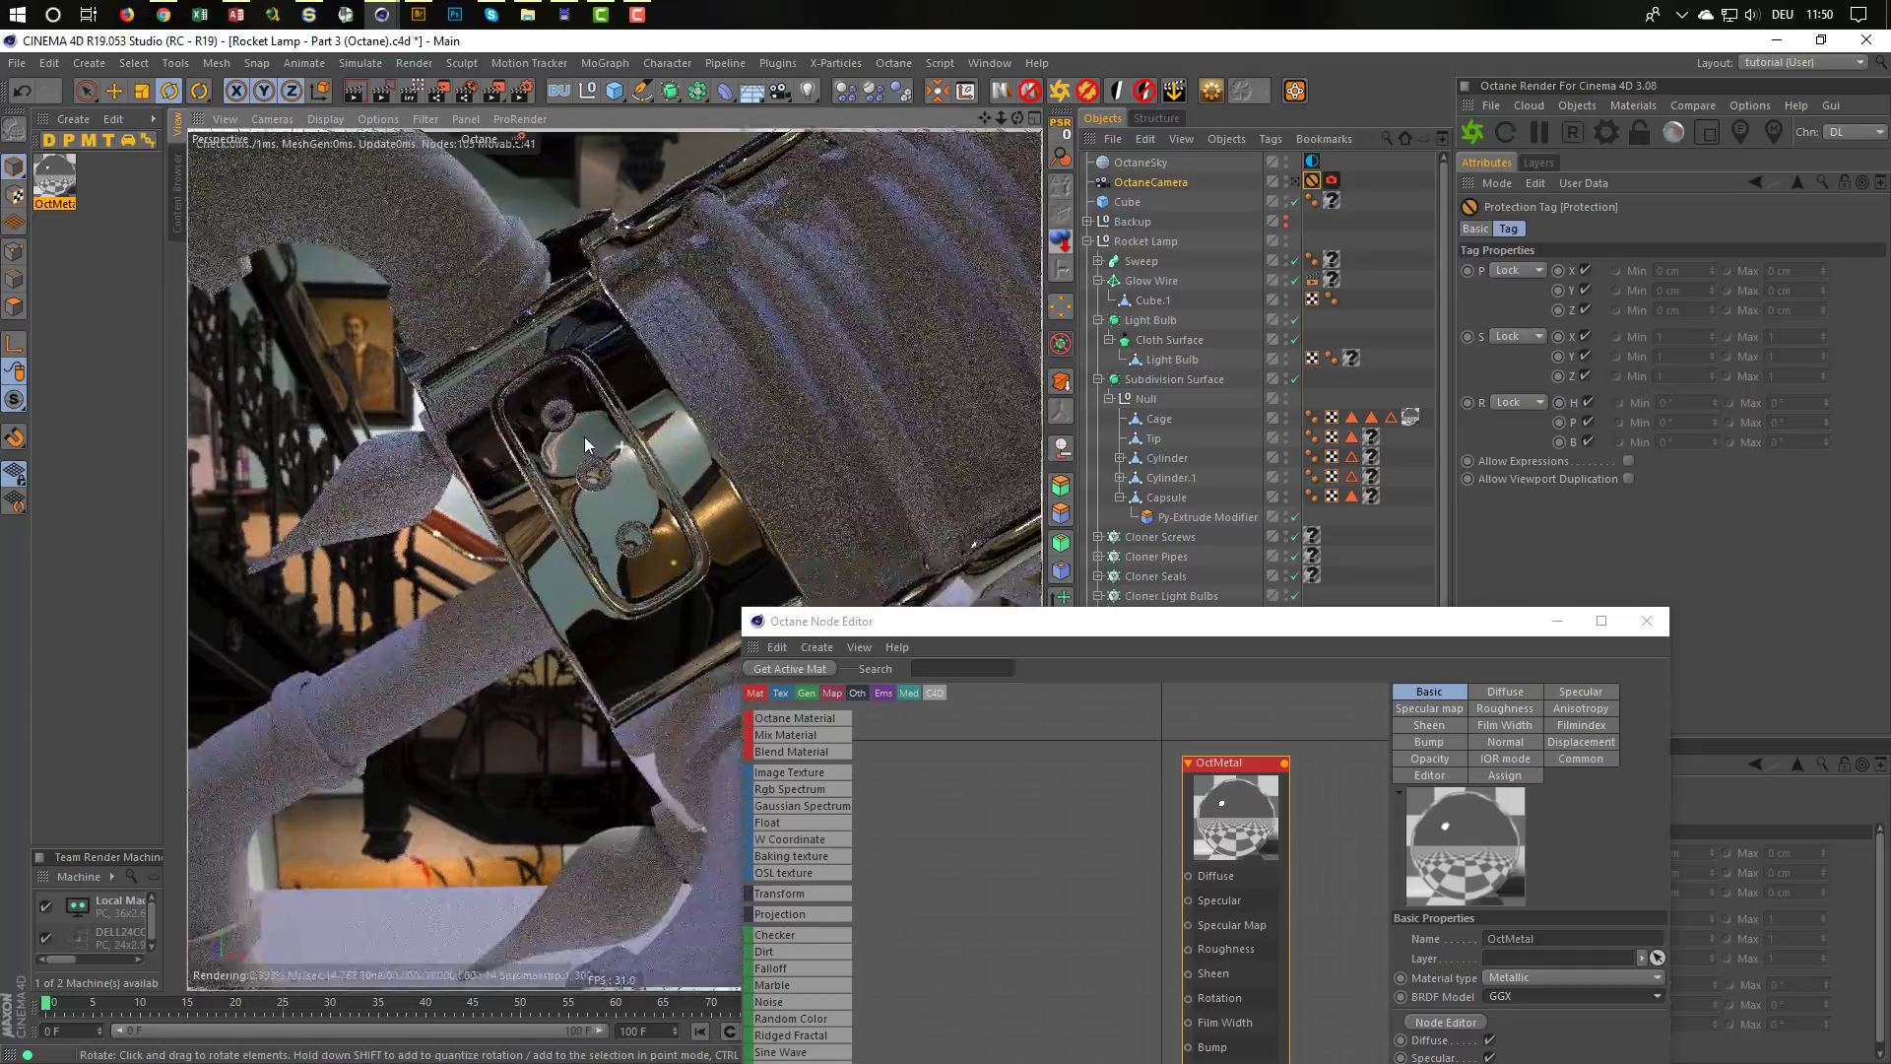
{"action": "scroll", "coordinate": [493, 469], "scroll_direction": "down", "scroll_amount": 5}
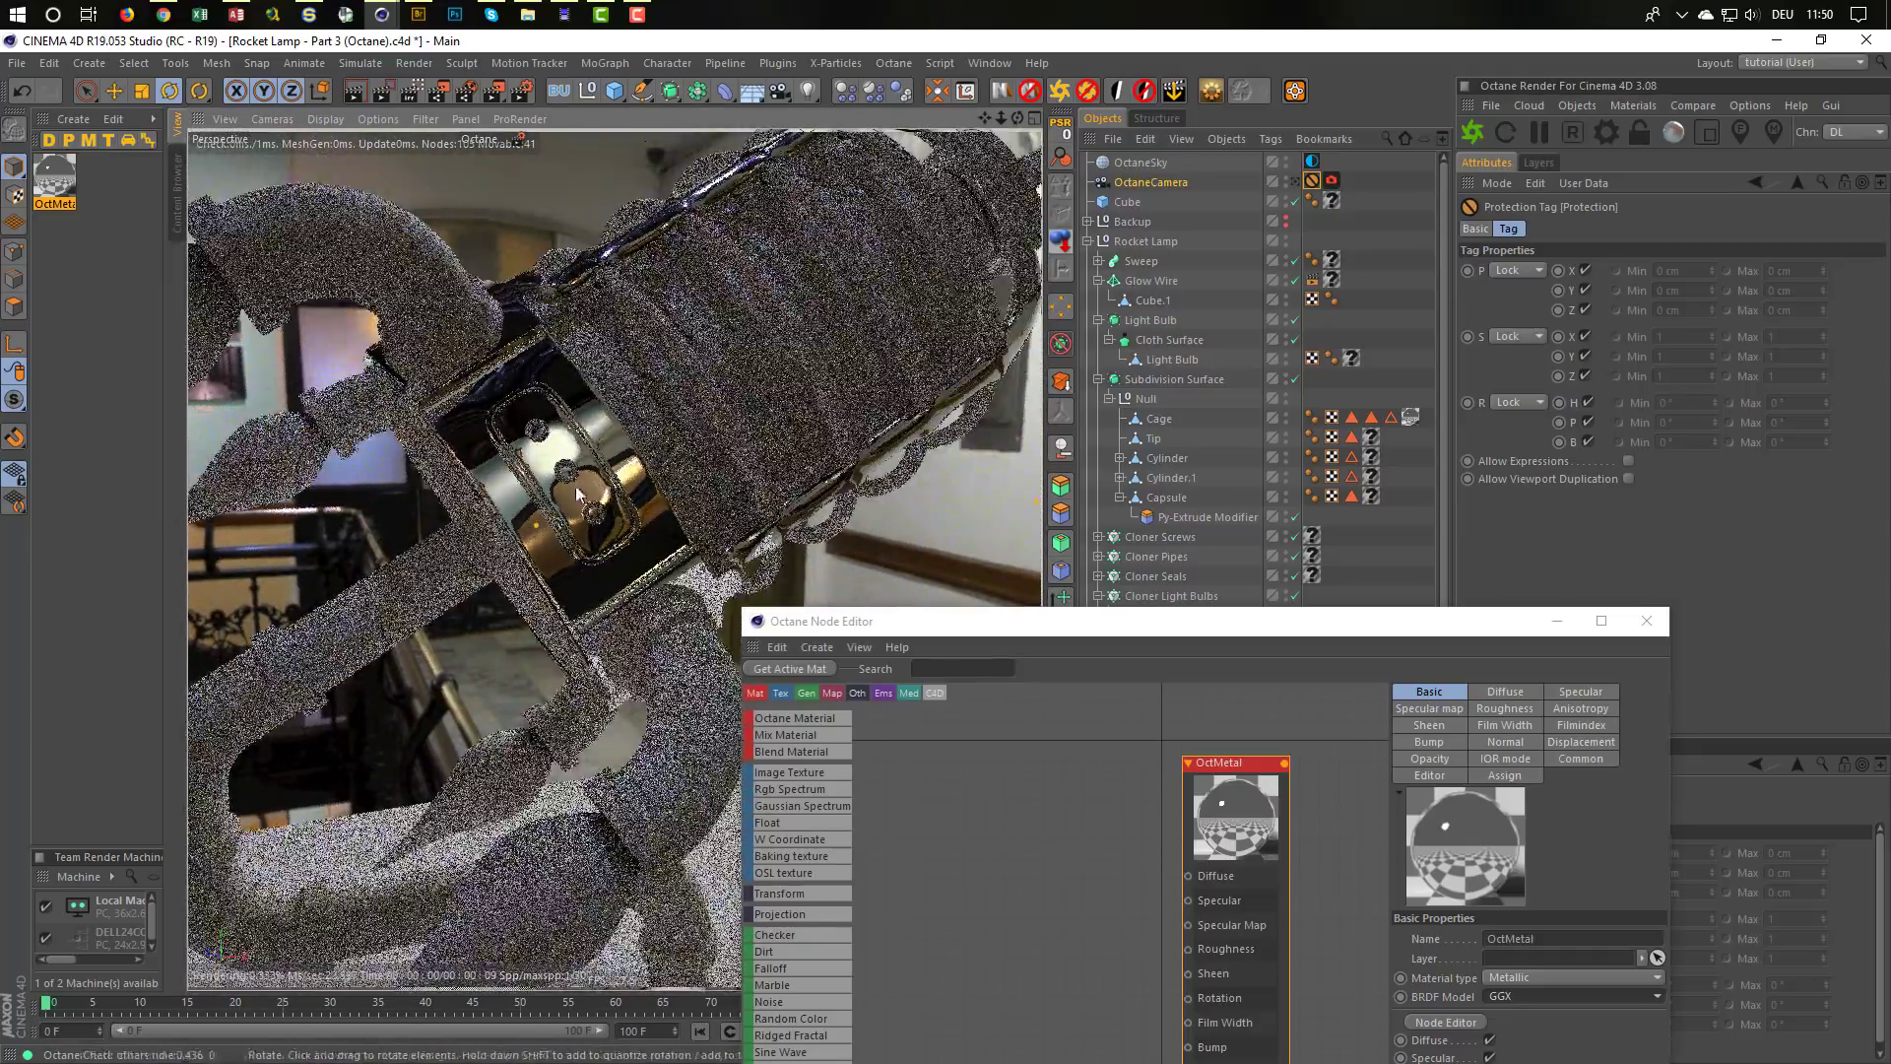
{"action": "left_click", "coordinate": [1295, 181]}
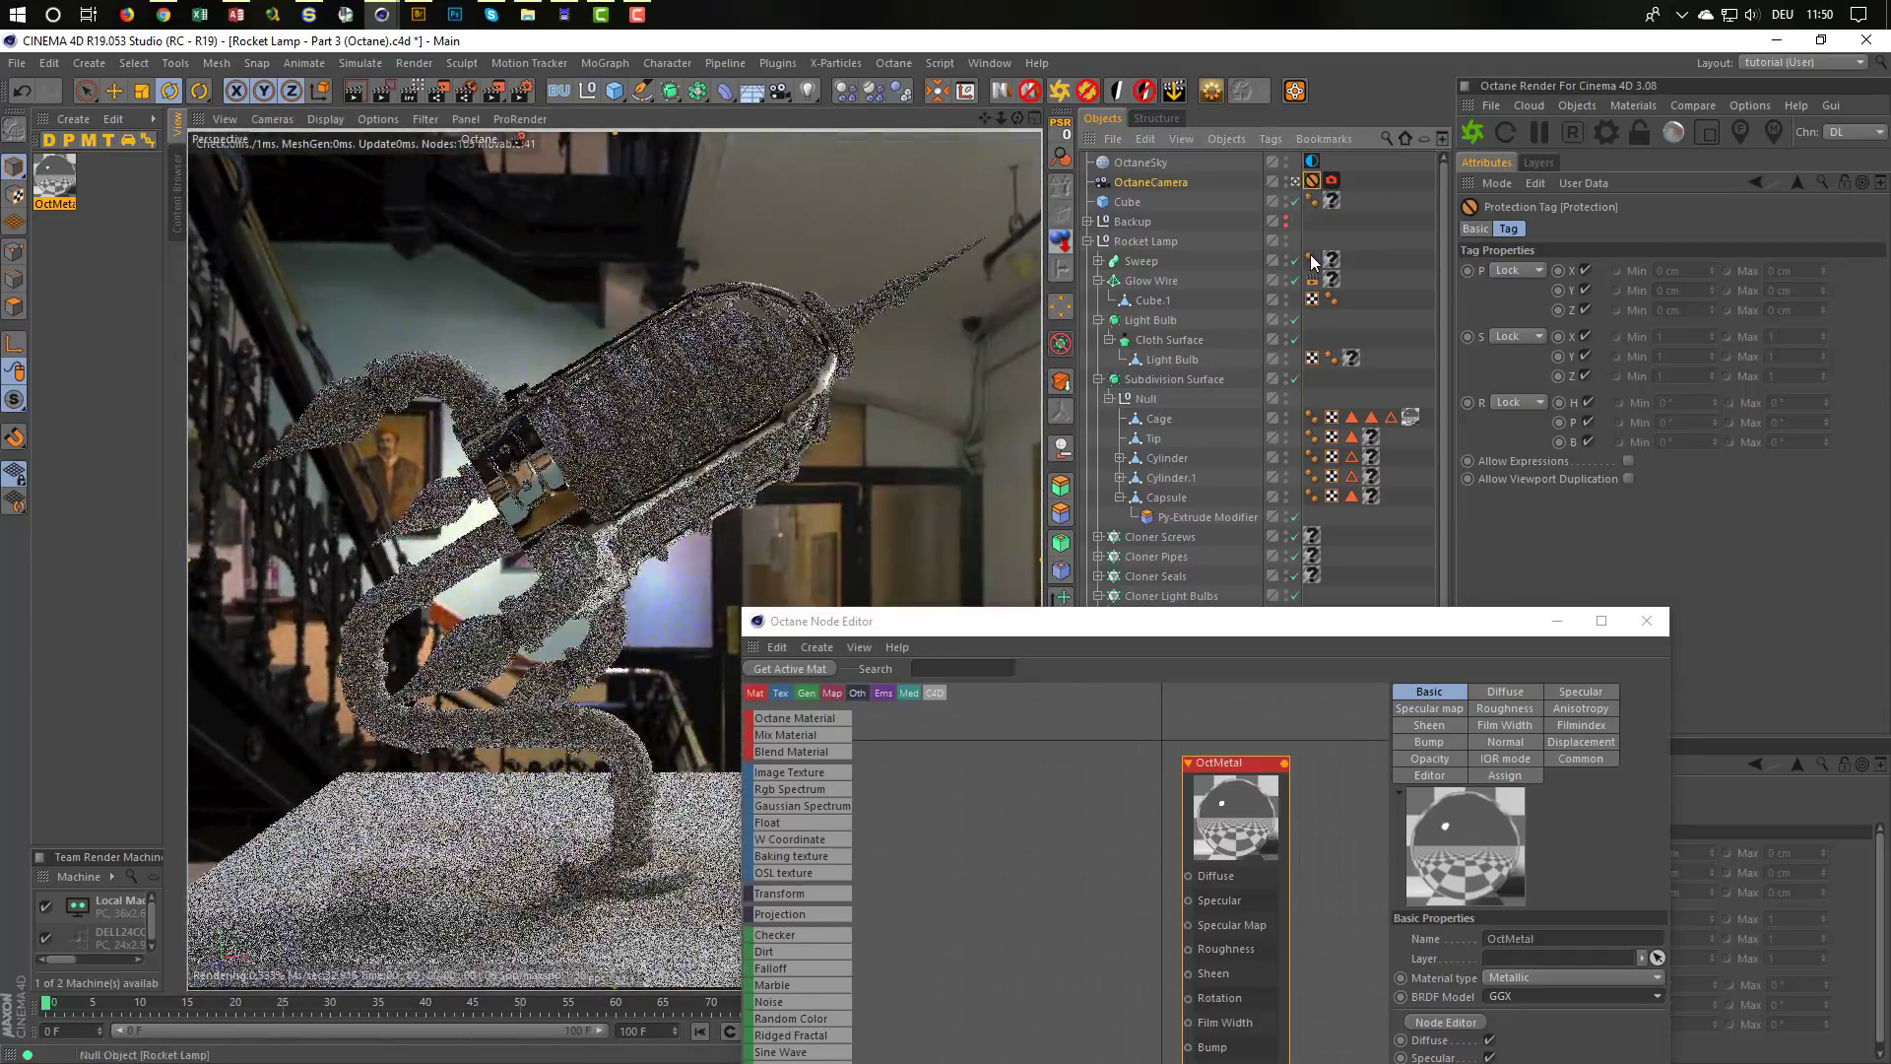
{"action": "left_click", "coordinate": [1312, 161]}
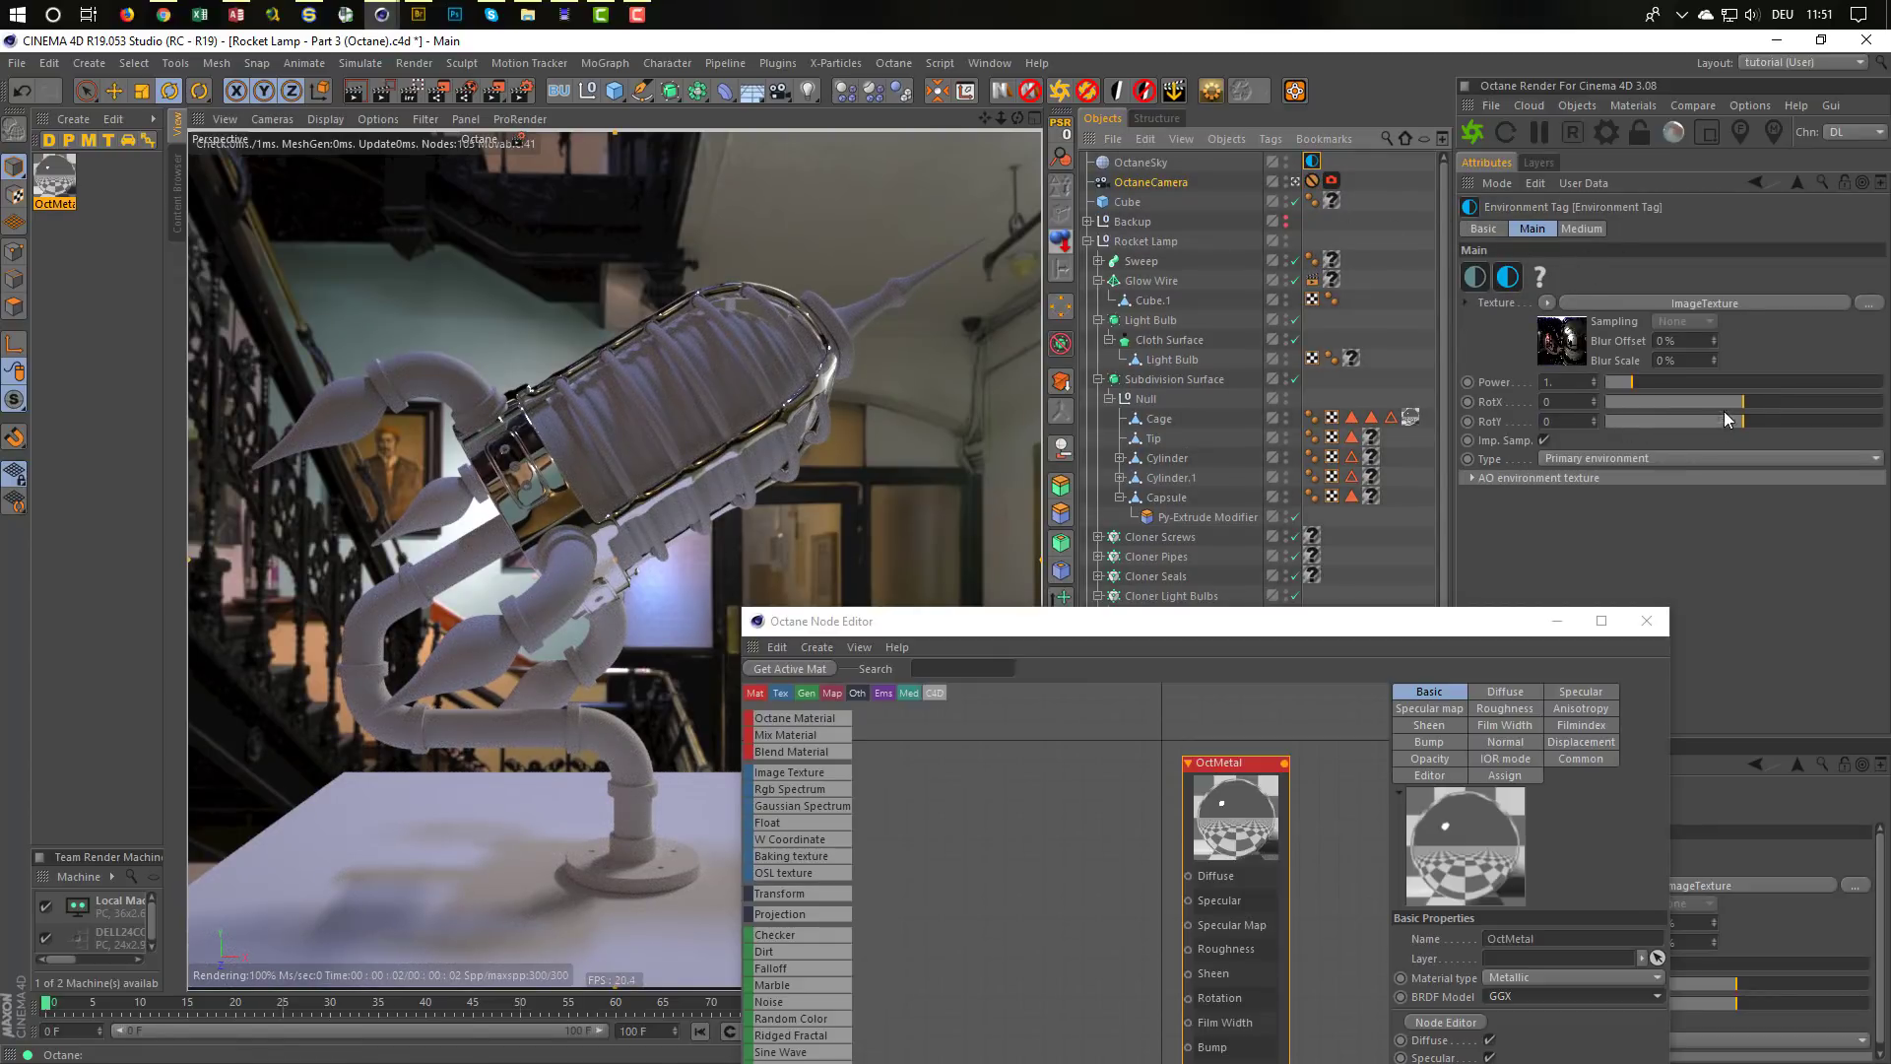
Rotate the Octane environment to RotX 0.749714 and RotY -0.02
{"action": "left_click_drag", "start_coordinate": [1745, 400], "coordinate": [1849, 426]}
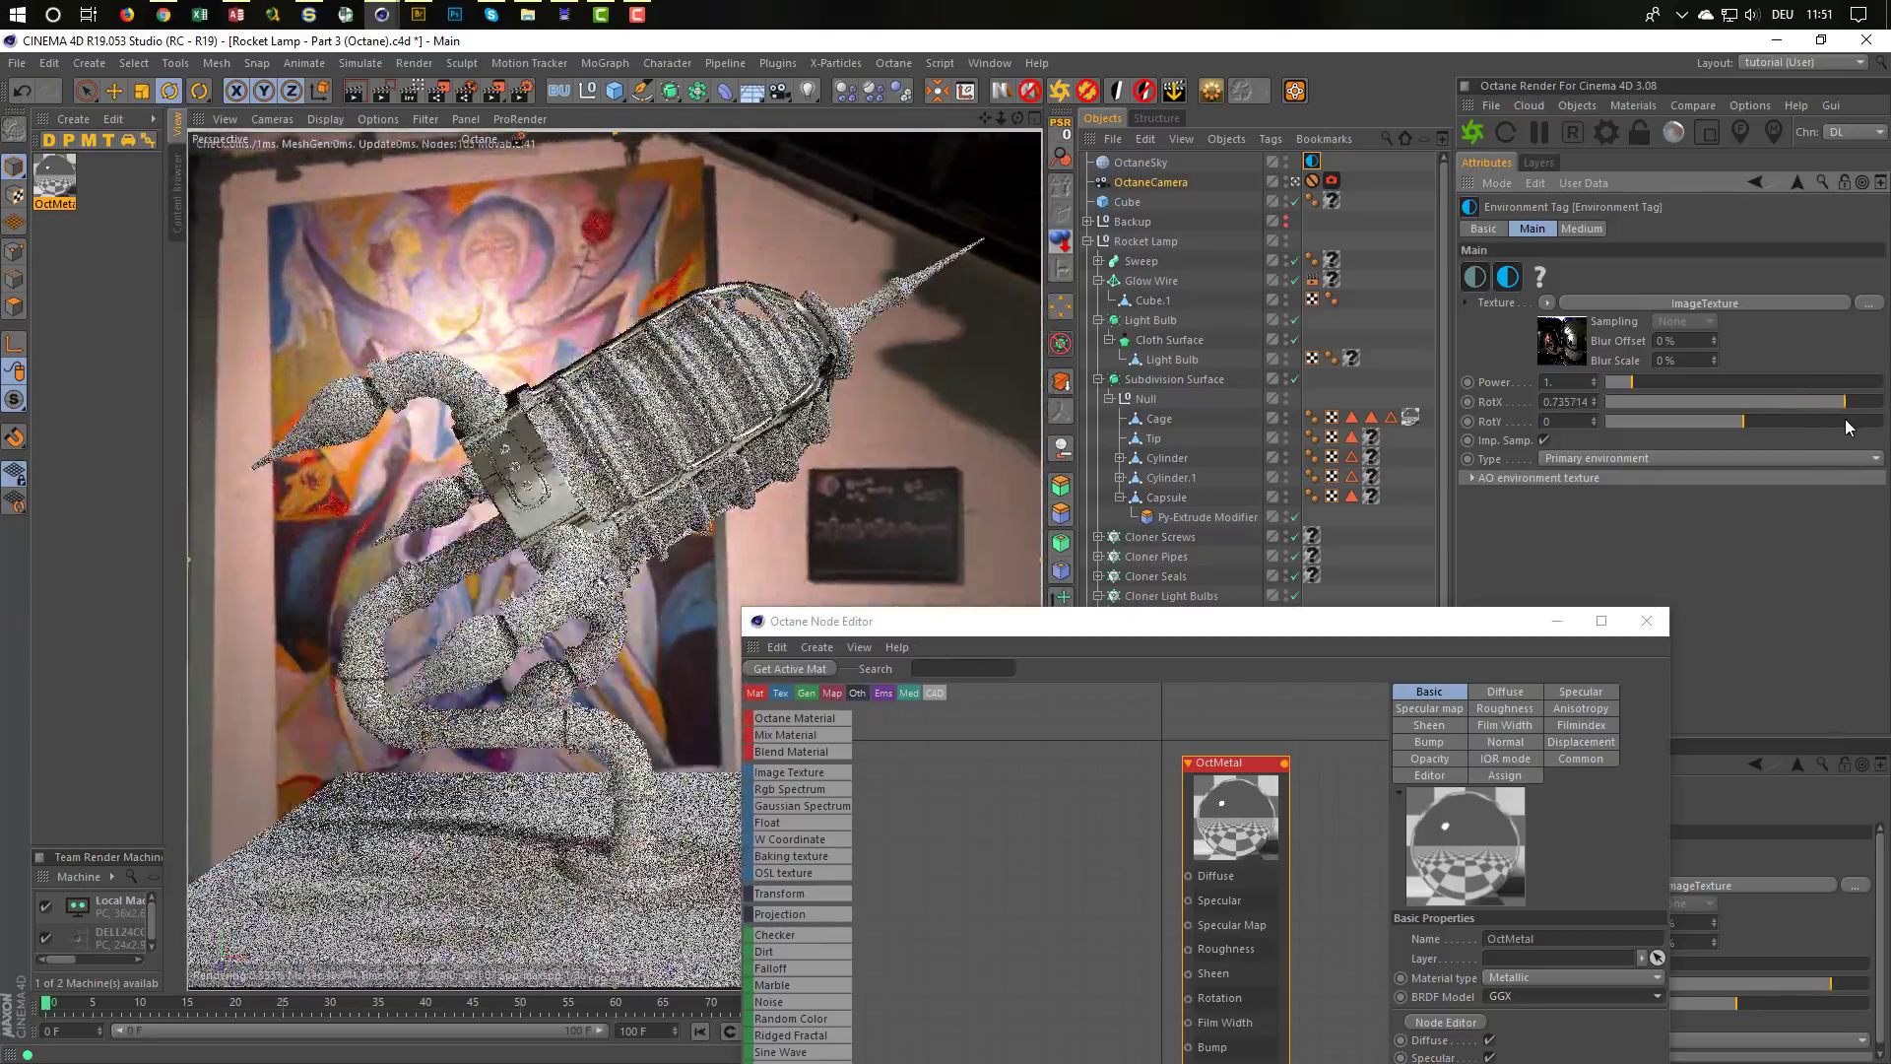
{"action": "left_click_drag", "start_coordinate": [1476, 630], "coordinate": [1664, 759]}
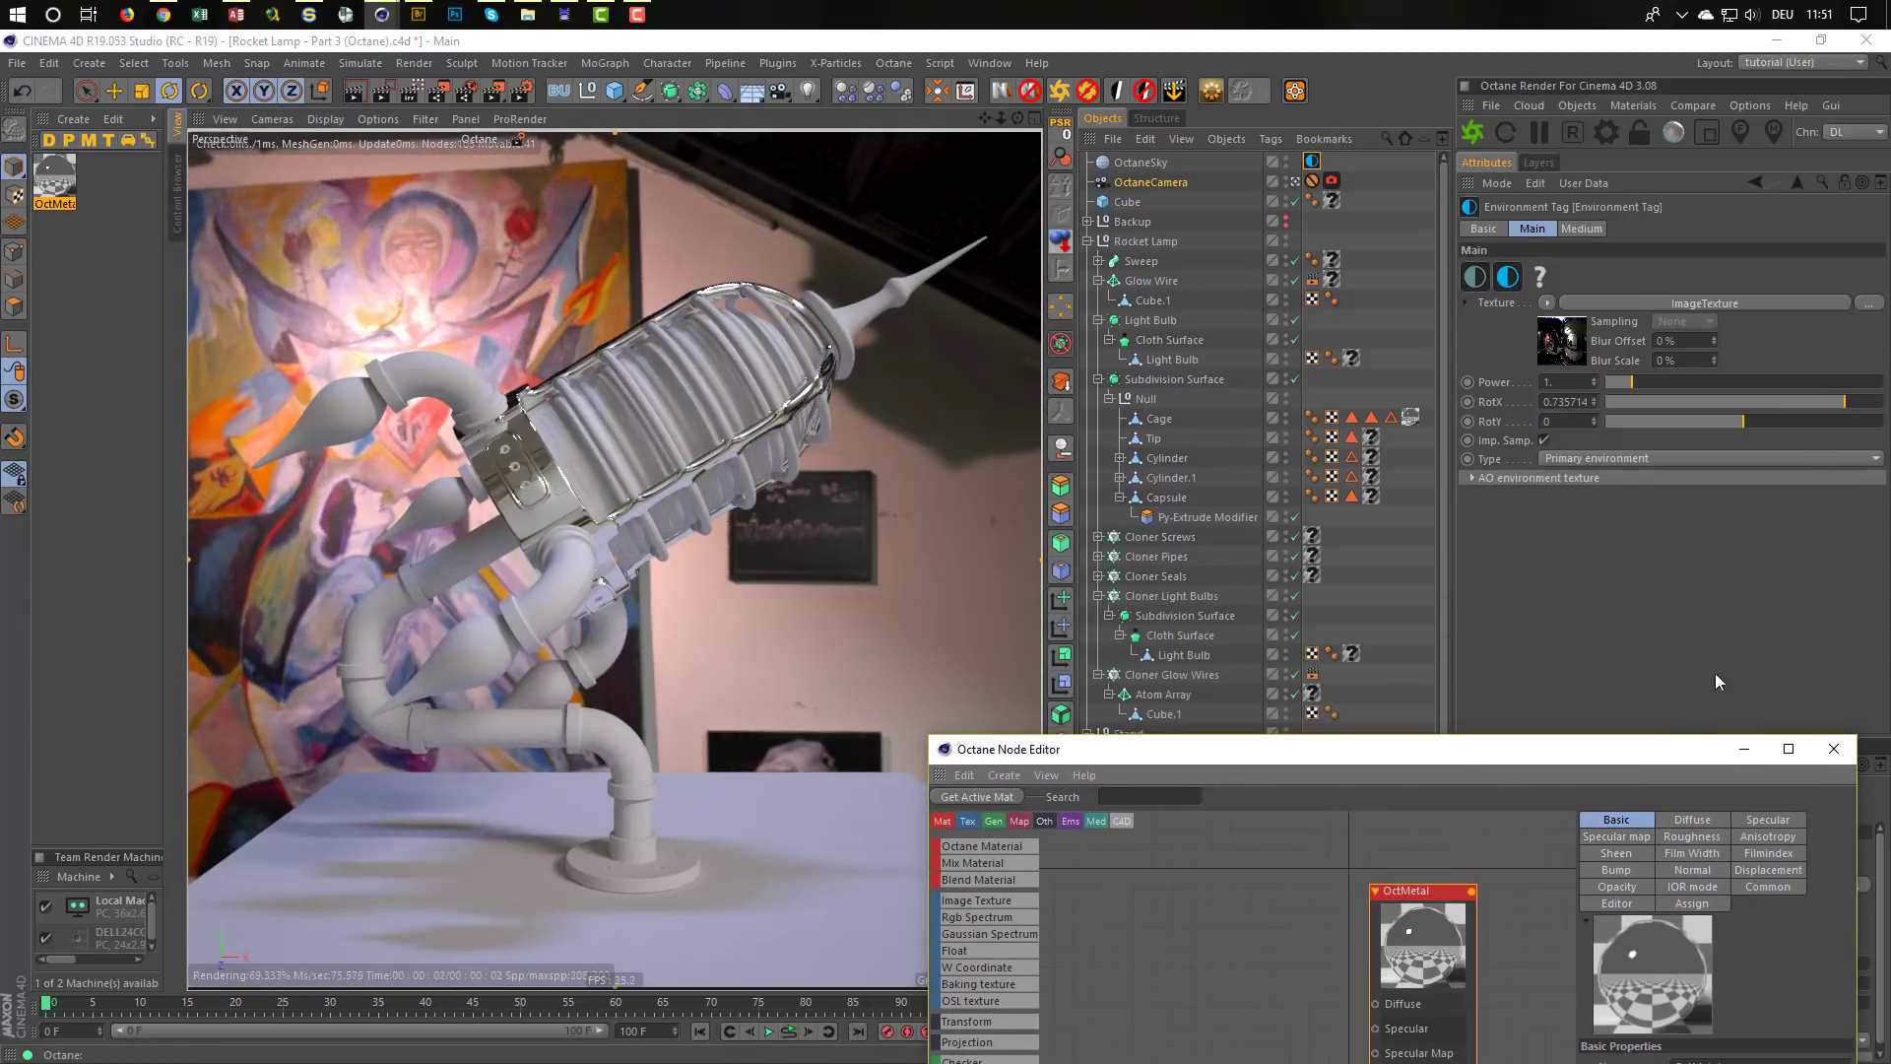
{"action": "left_click", "coordinate": [1594, 397]}
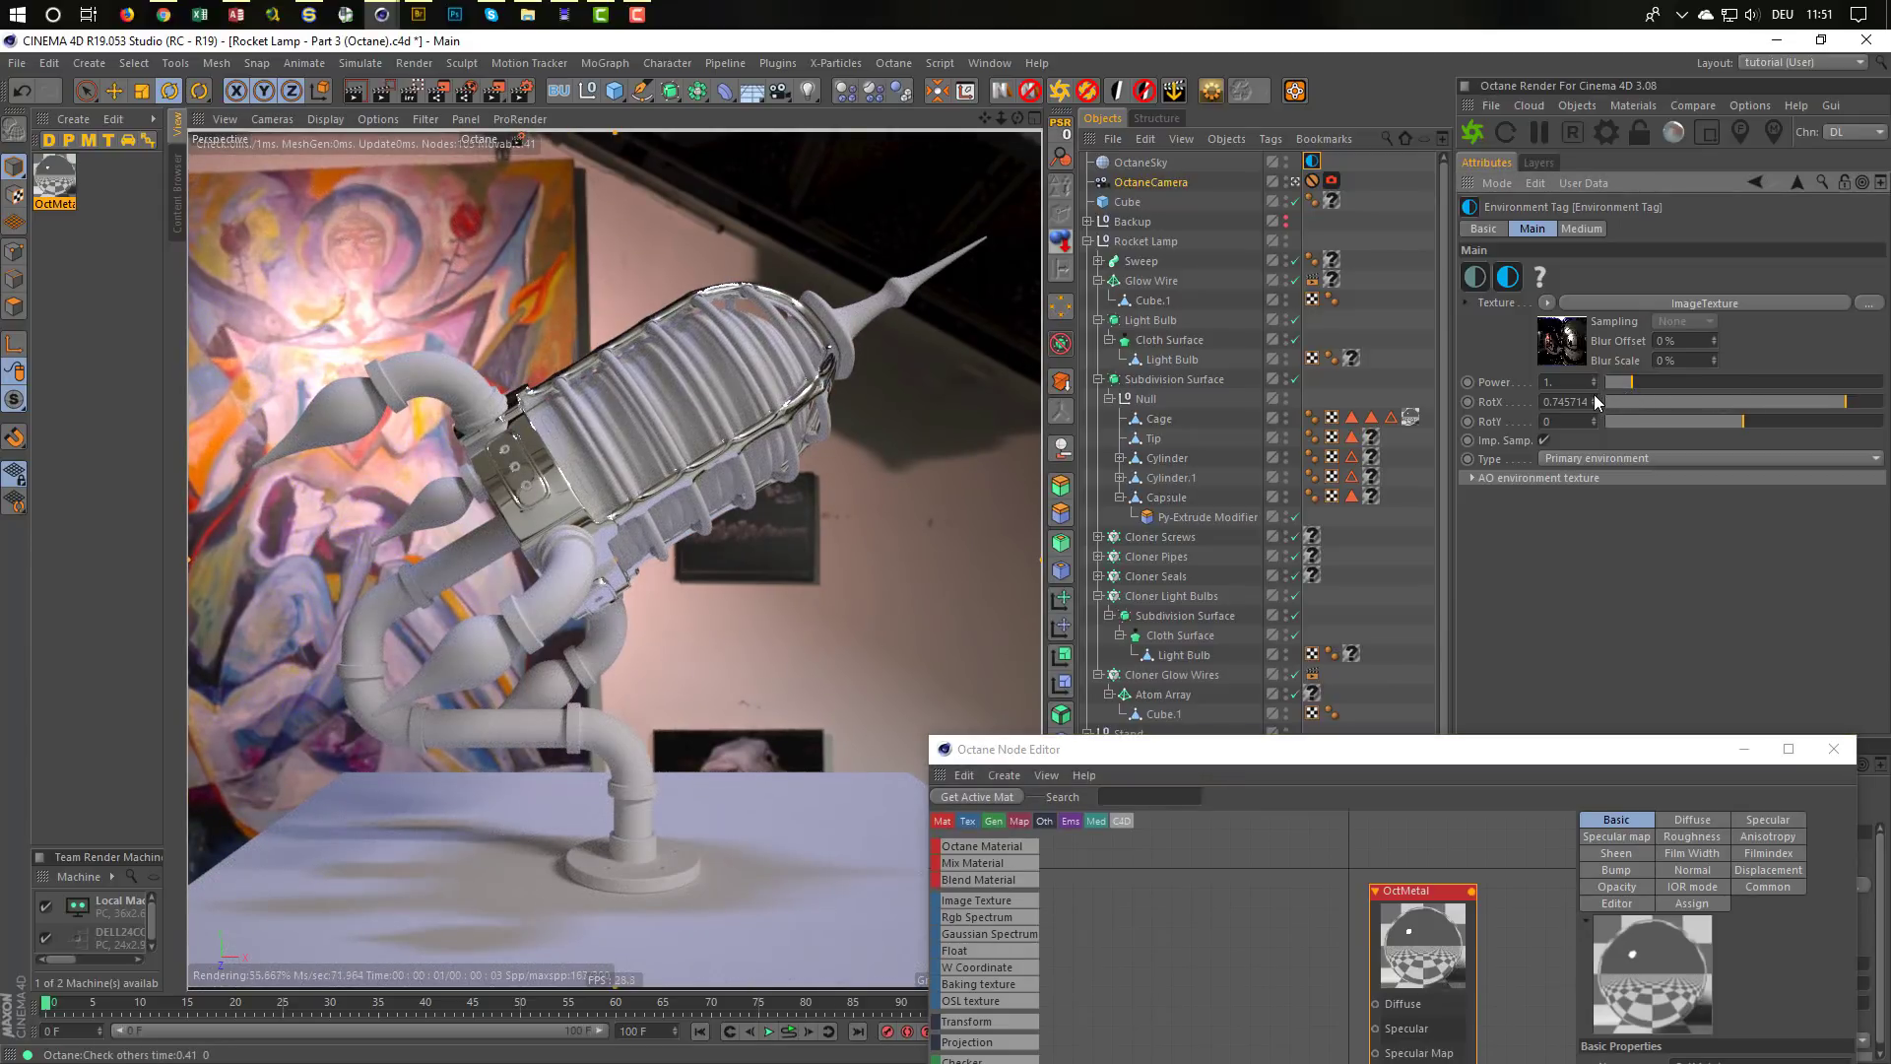
{"action": "left_click", "coordinate": [1593, 397]}
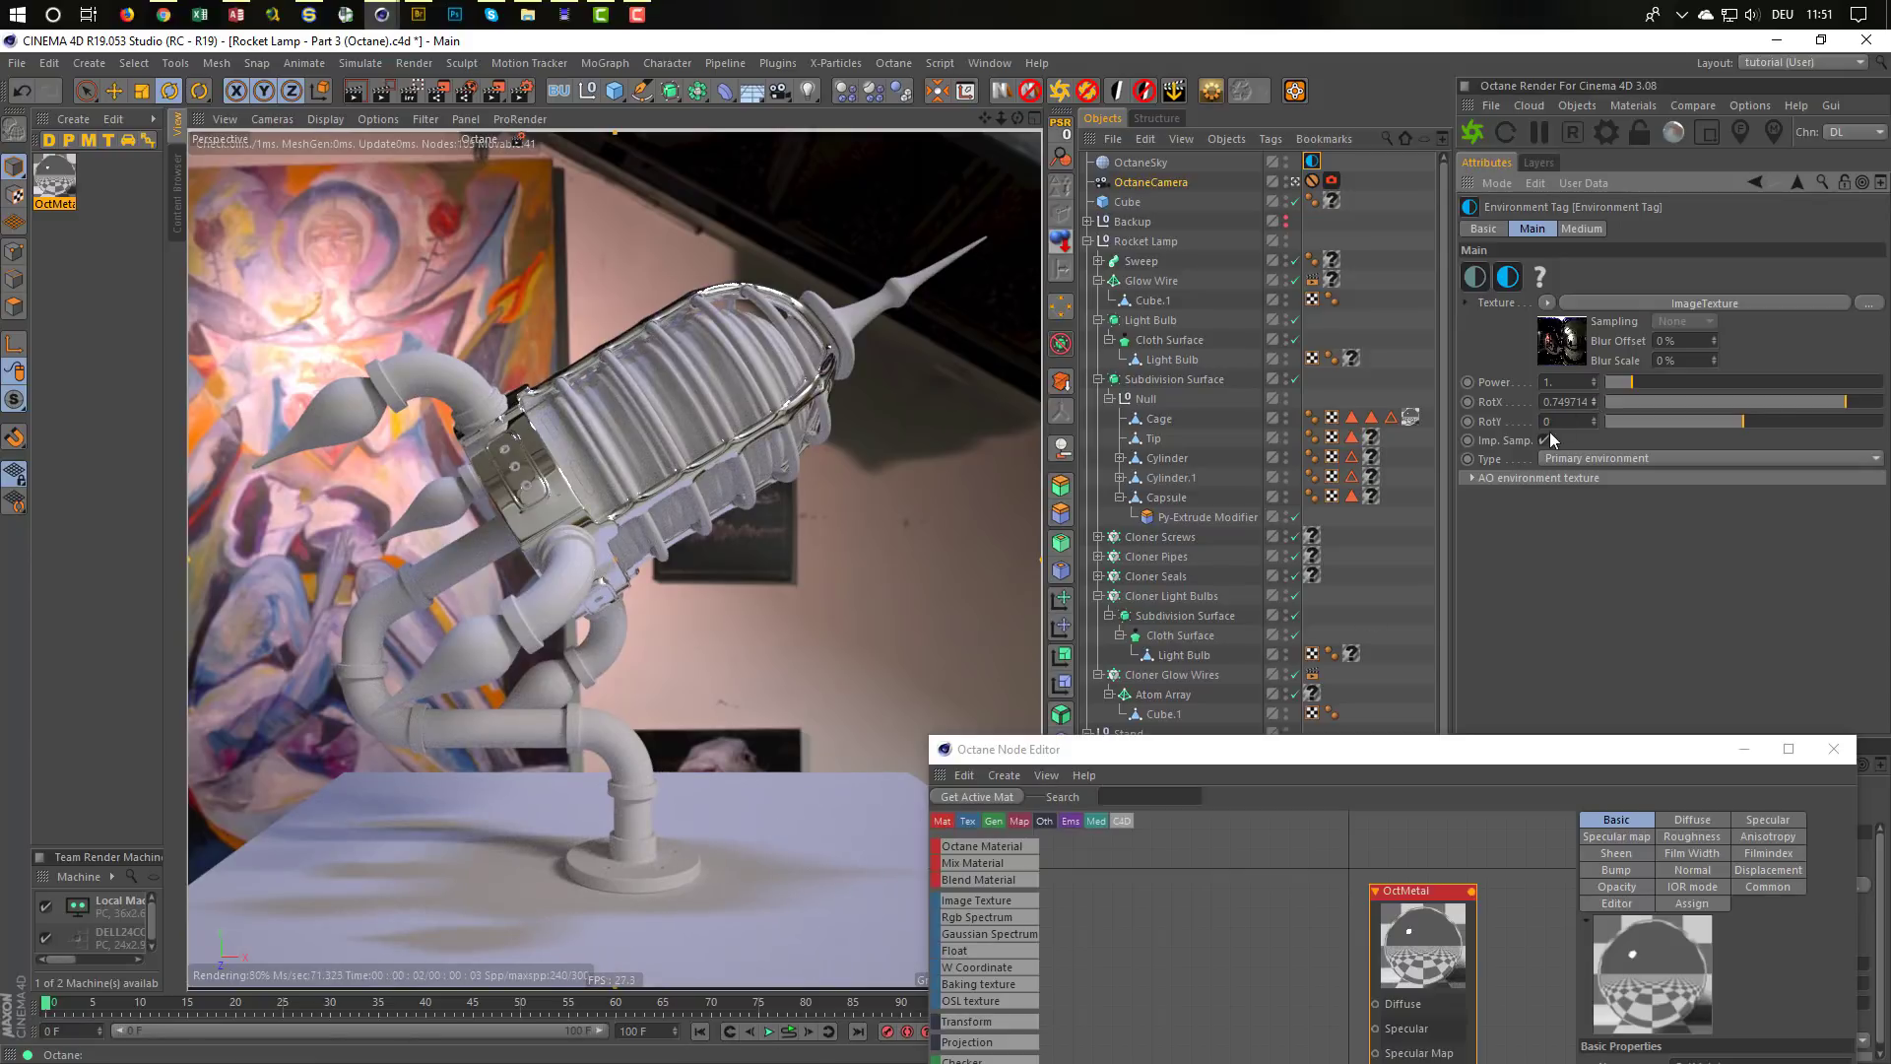
{"action": "left_click", "coordinate": [1592, 417]}
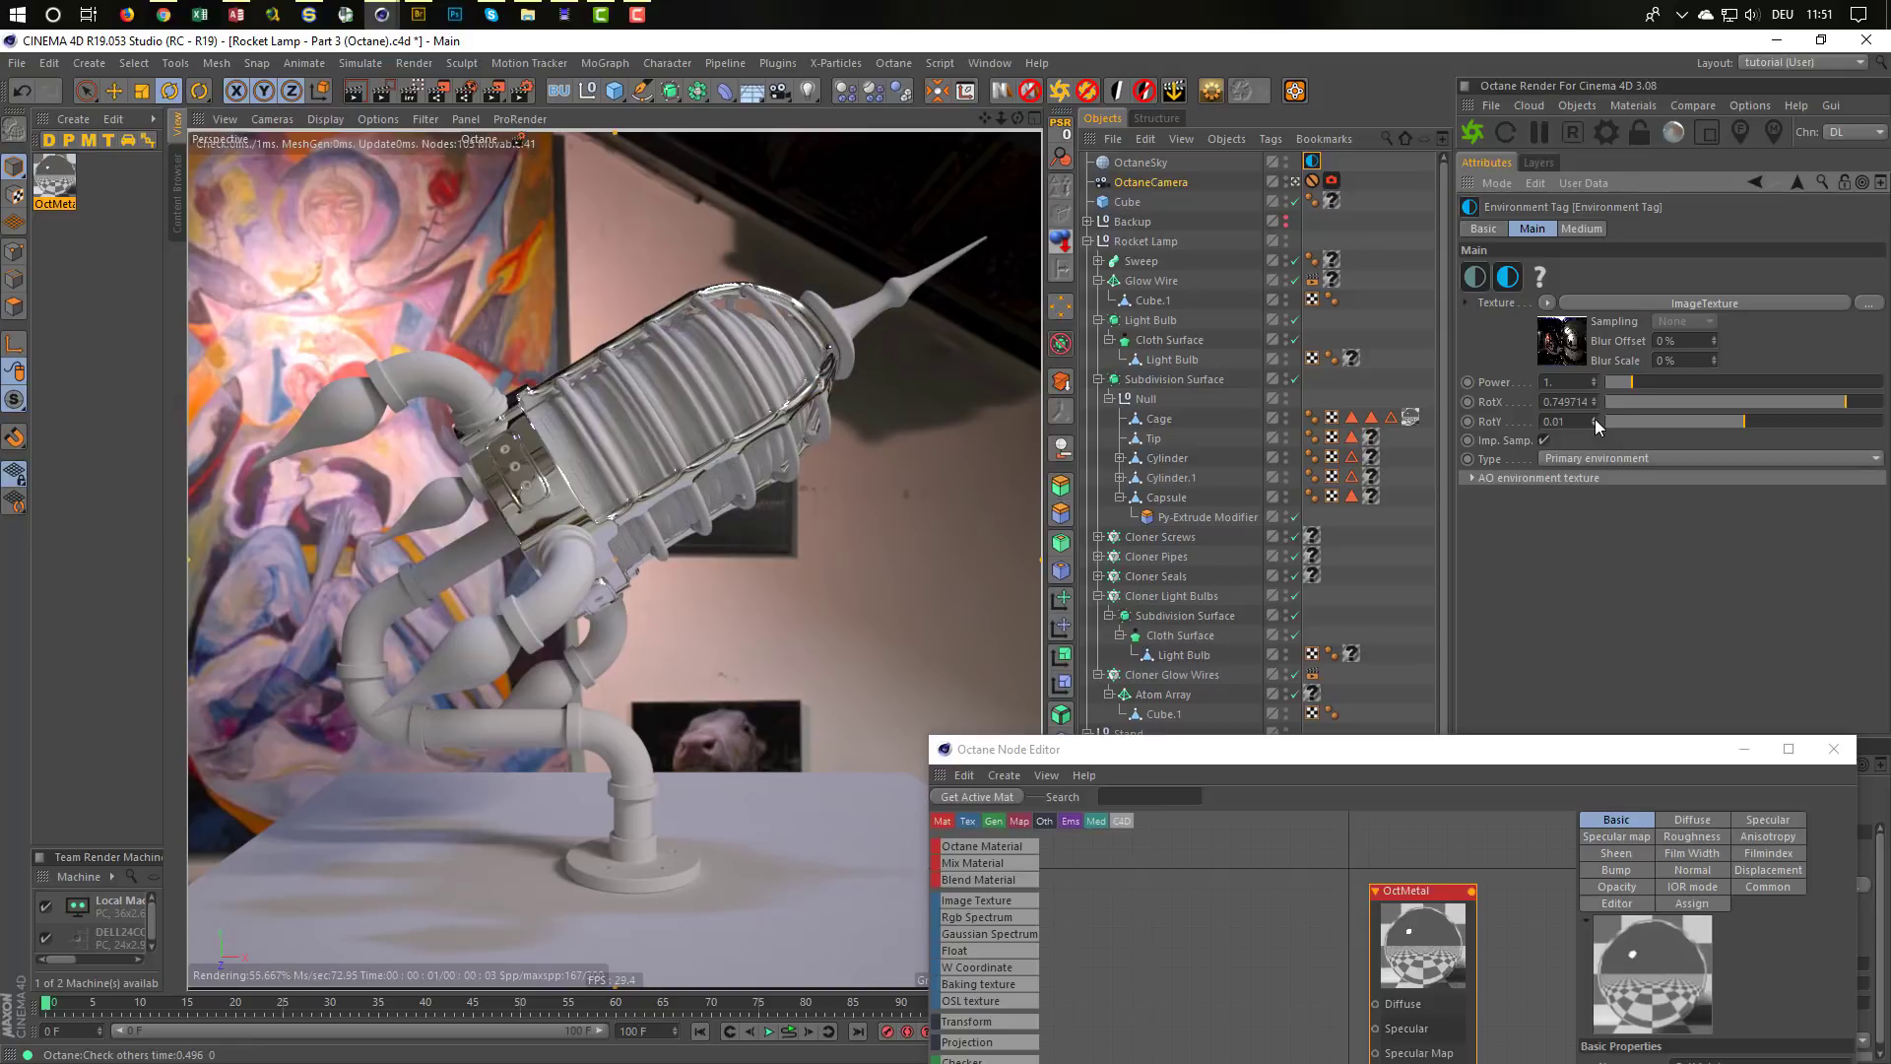
{"action": "left_click", "coordinate": [1593, 423]}
{"action": "left_click", "coordinate": [1593, 424]}
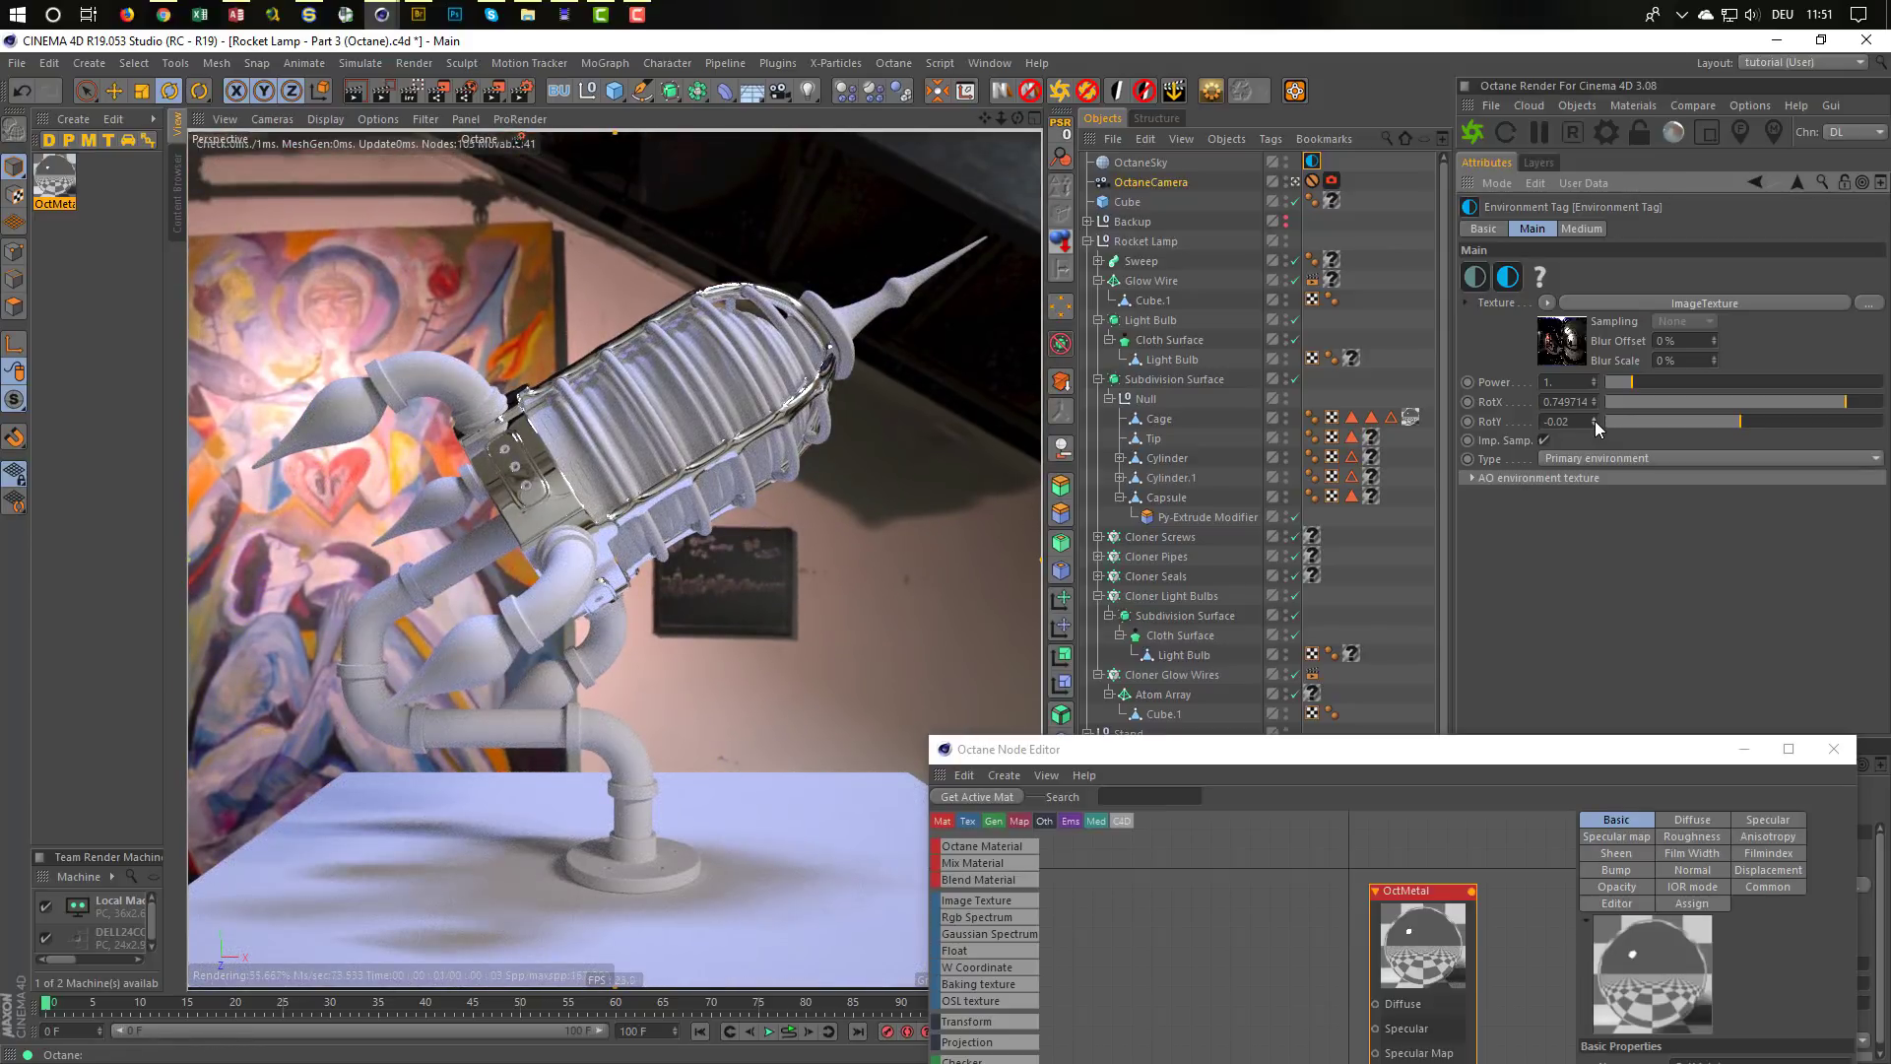
Save the scene and move the node editor up and left
{"action": "key", "text": "ctrl+s"}
{"action": "left_click", "coordinate": [1382, 736]}
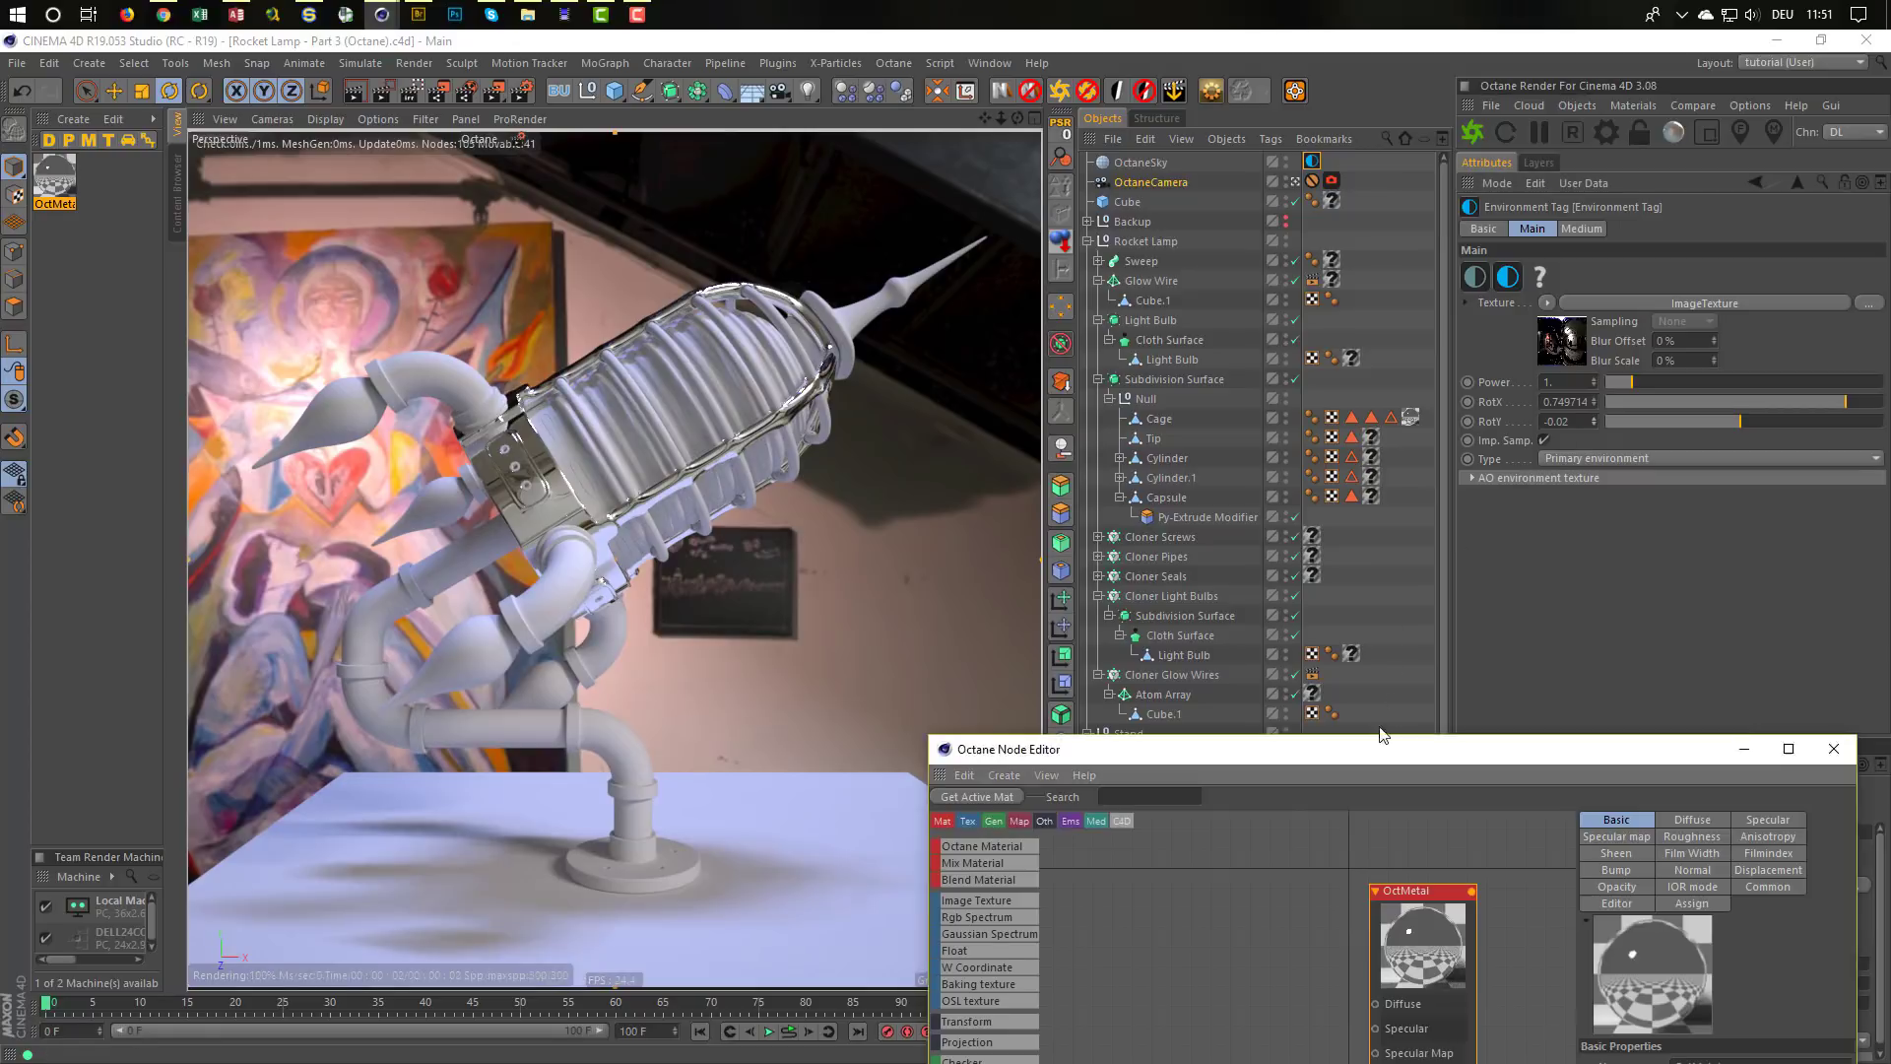
{"action": "left_click_drag", "start_coordinate": [1383, 737], "coordinate": [1323, 500]}
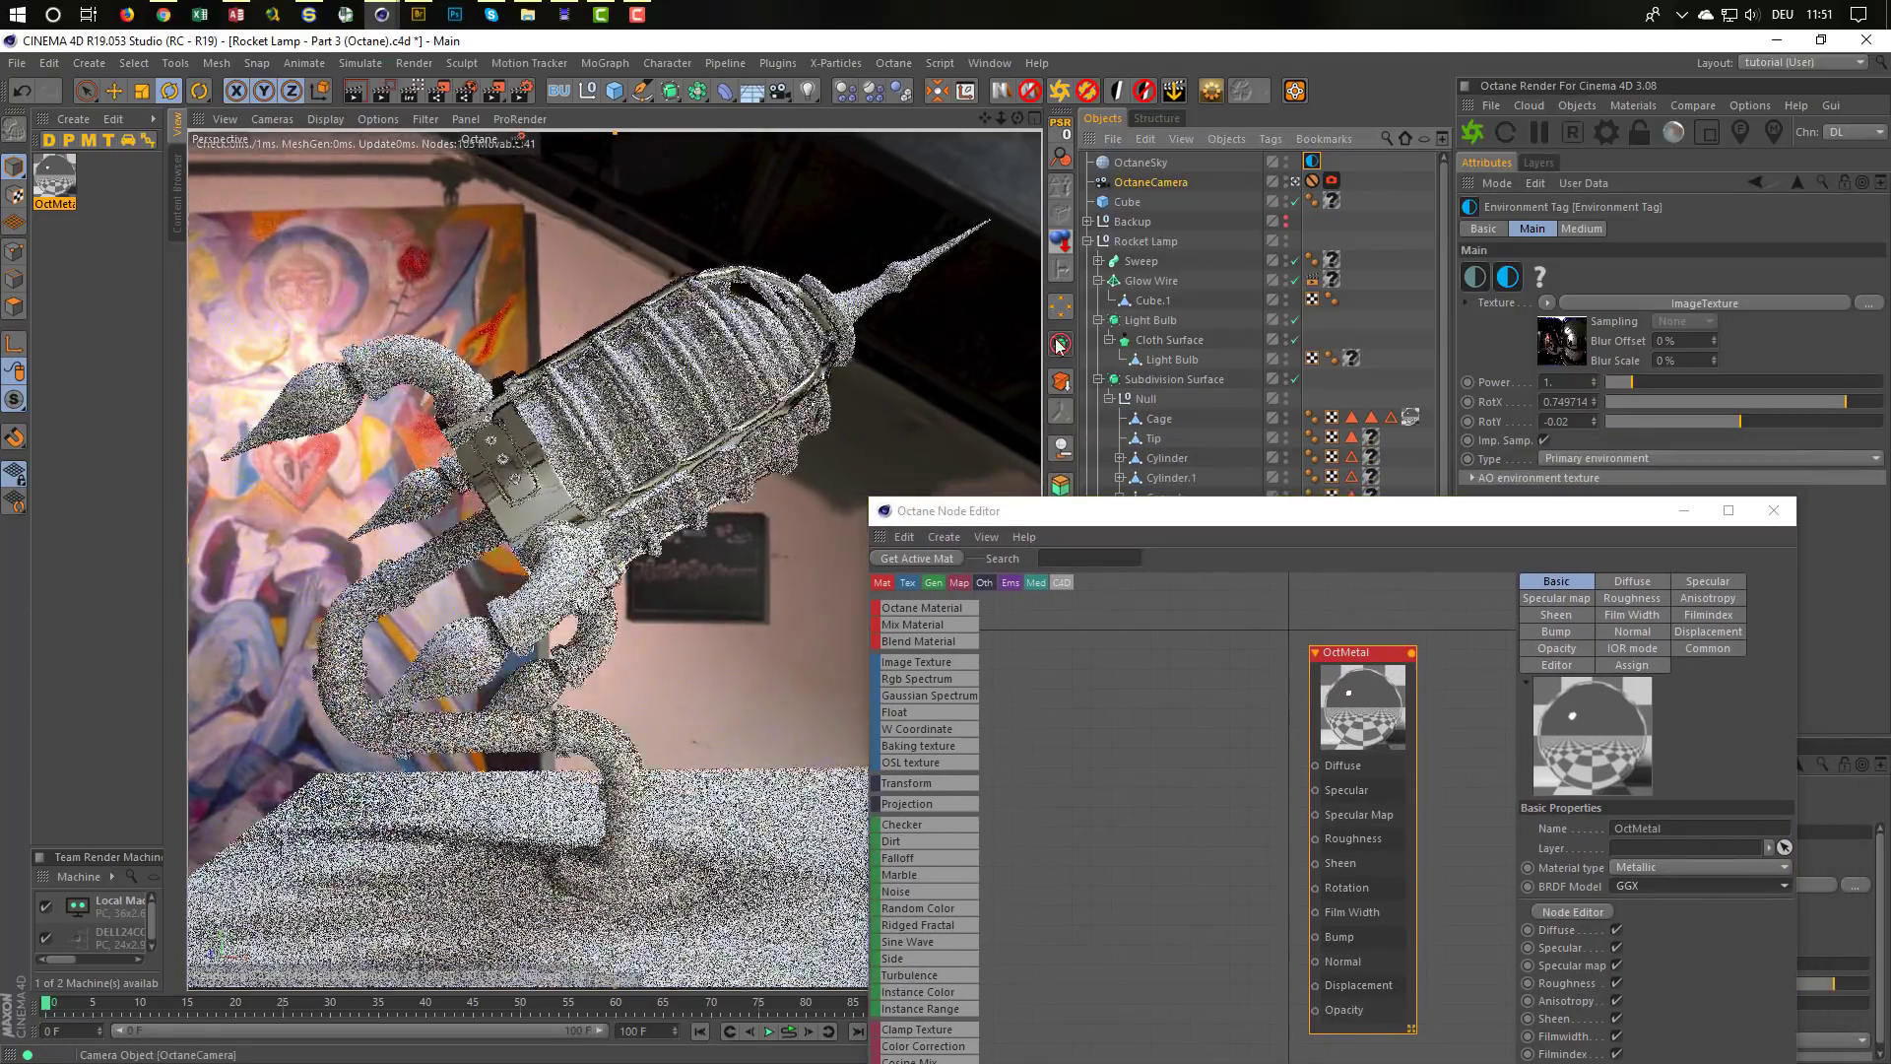
Wire a Float texture into OctMetal's Roughness and set it to 0.14557
{"action": "scroll", "coordinate": [553, 465], "scroll_direction": "up", "scroll_amount": 5}
{"action": "scroll", "coordinate": [581, 453], "scroll_direction": "up", "scroll_amount": 3}
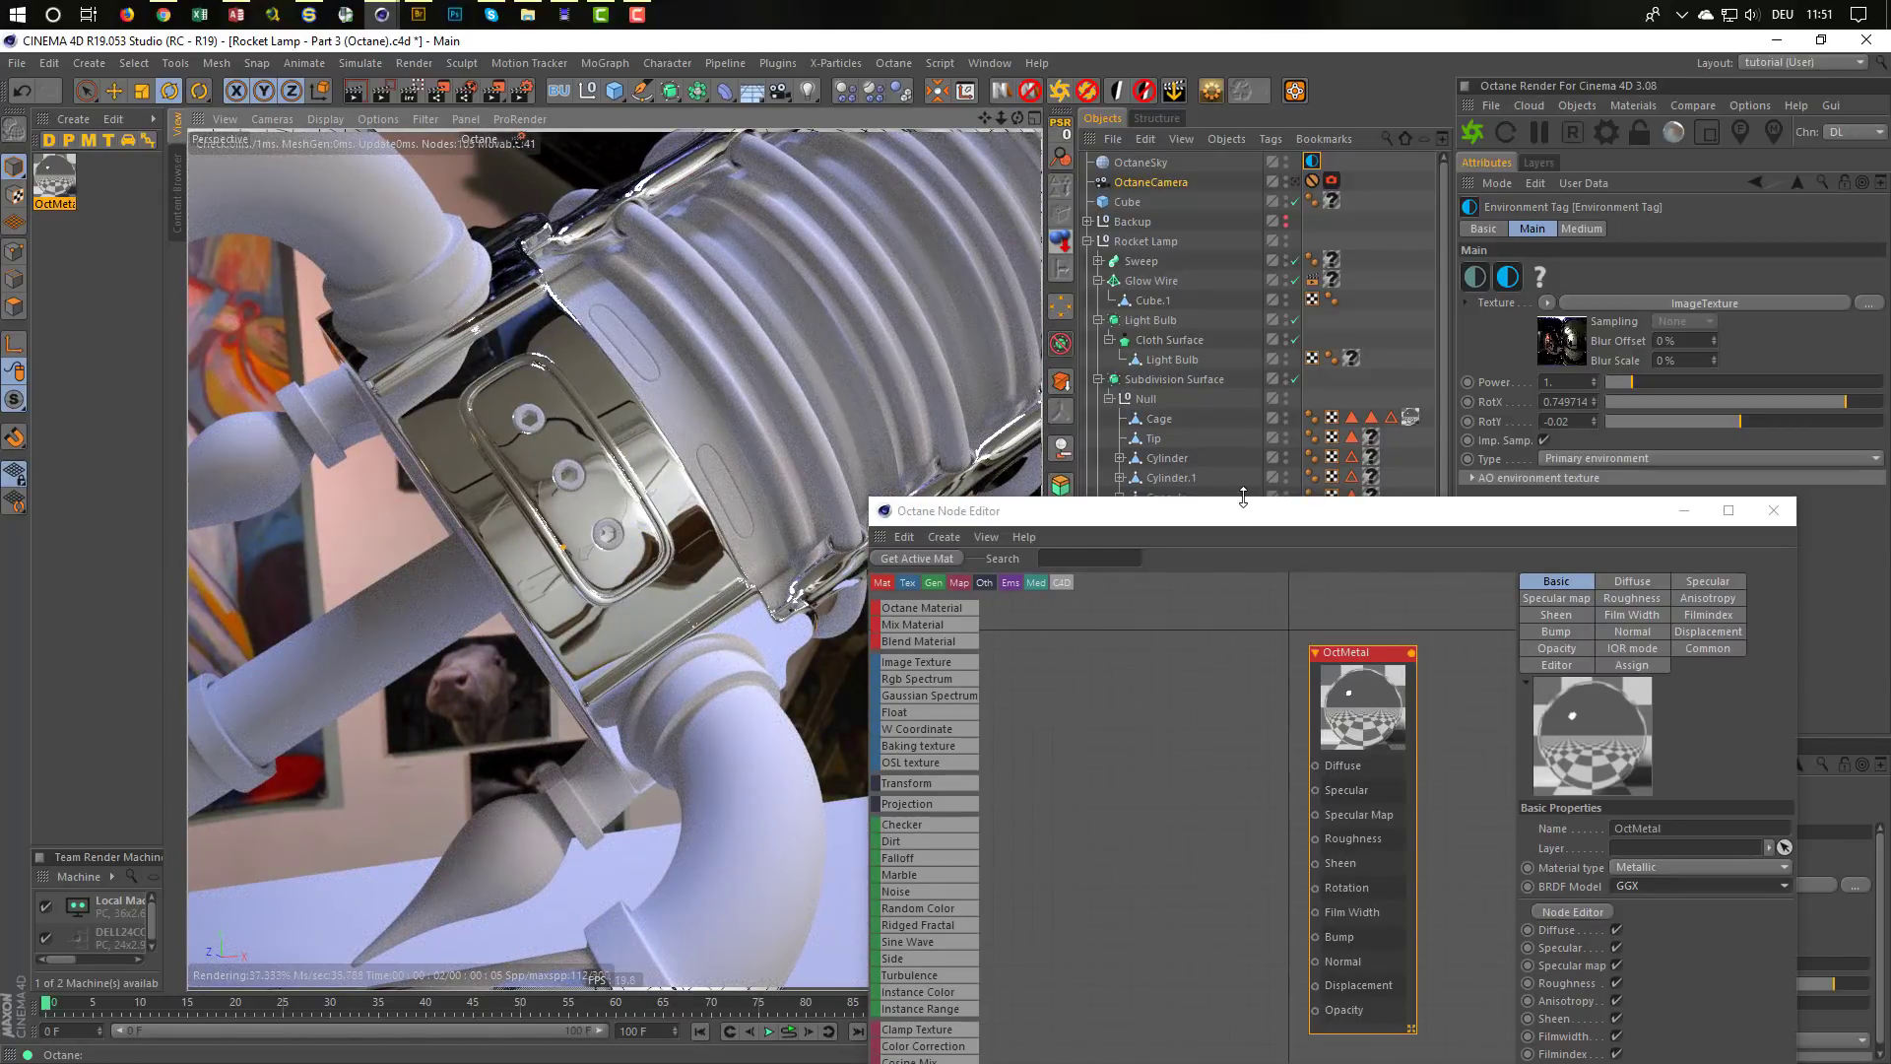
{"action": "left_click_drag", "start_coordinate": [1238, 515], "coordinate": [1159, 264]}
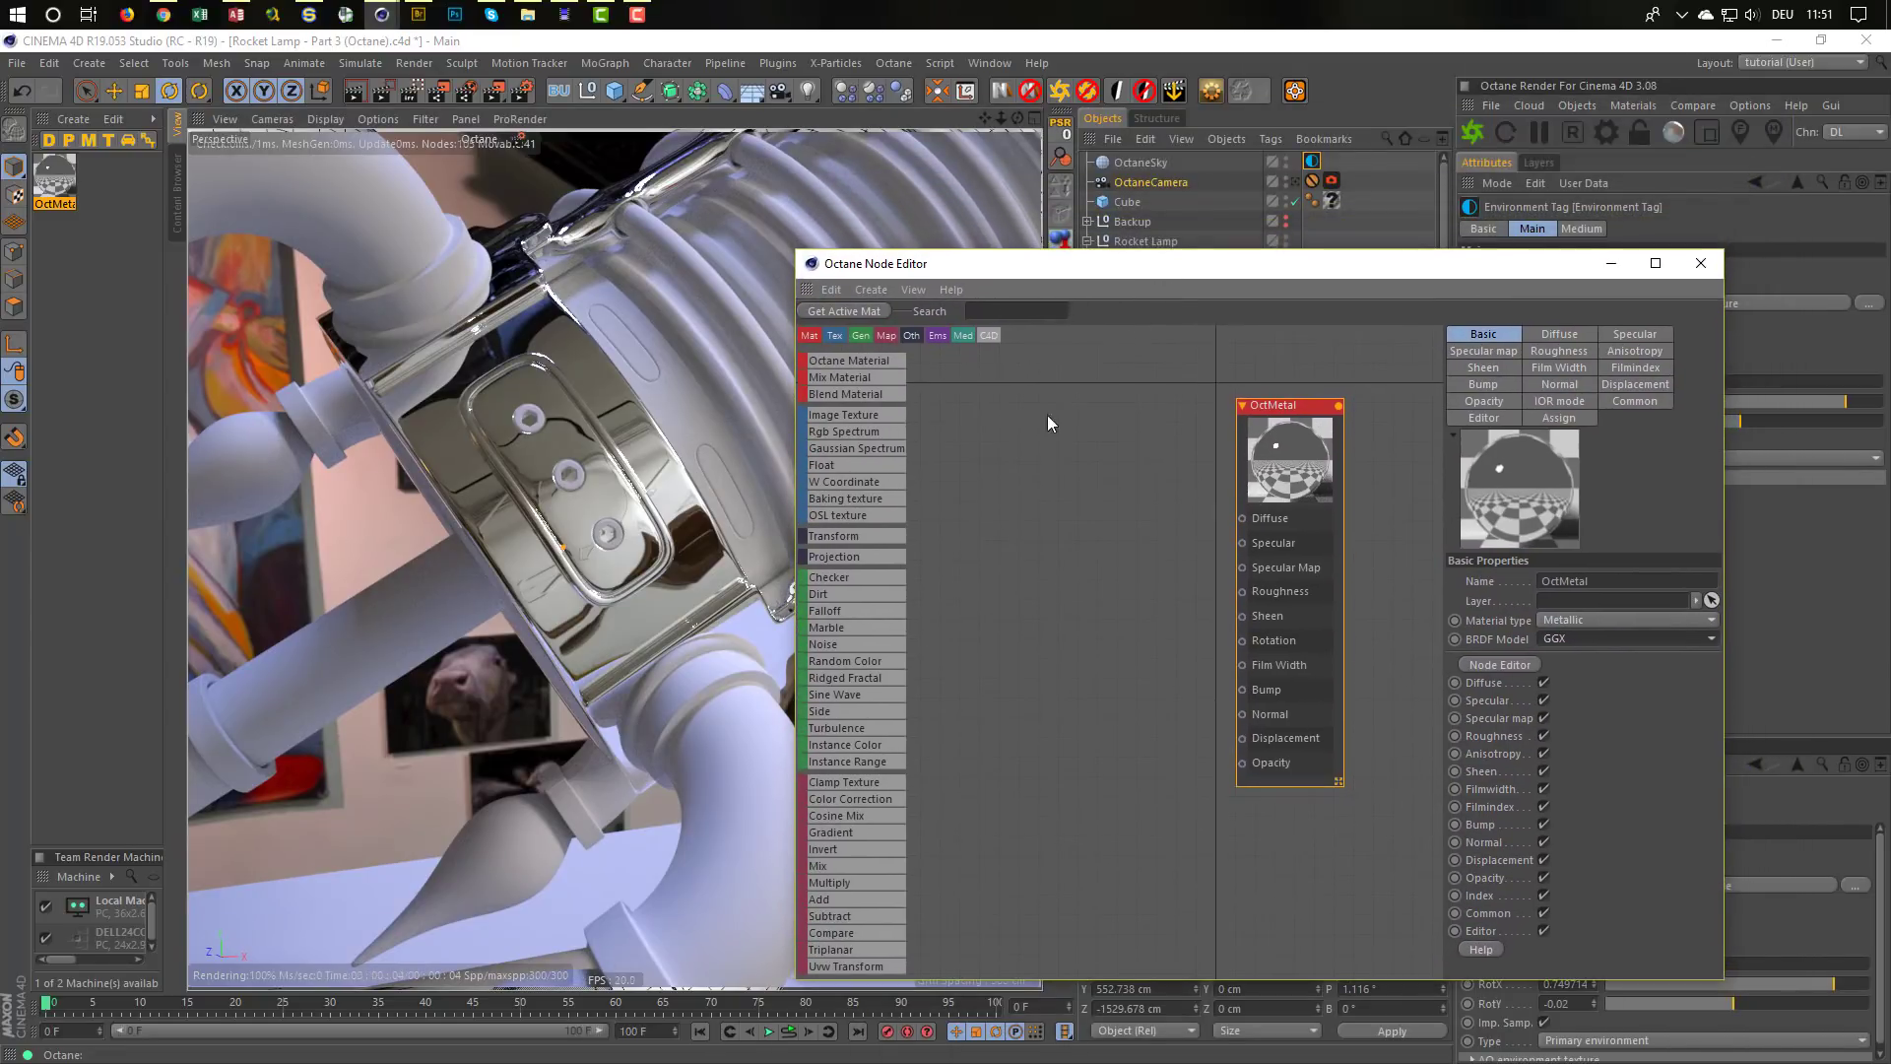
{"action": "left_click_drag", "start_coordinate": [831, 464], "coordinate": [1242, 591]}
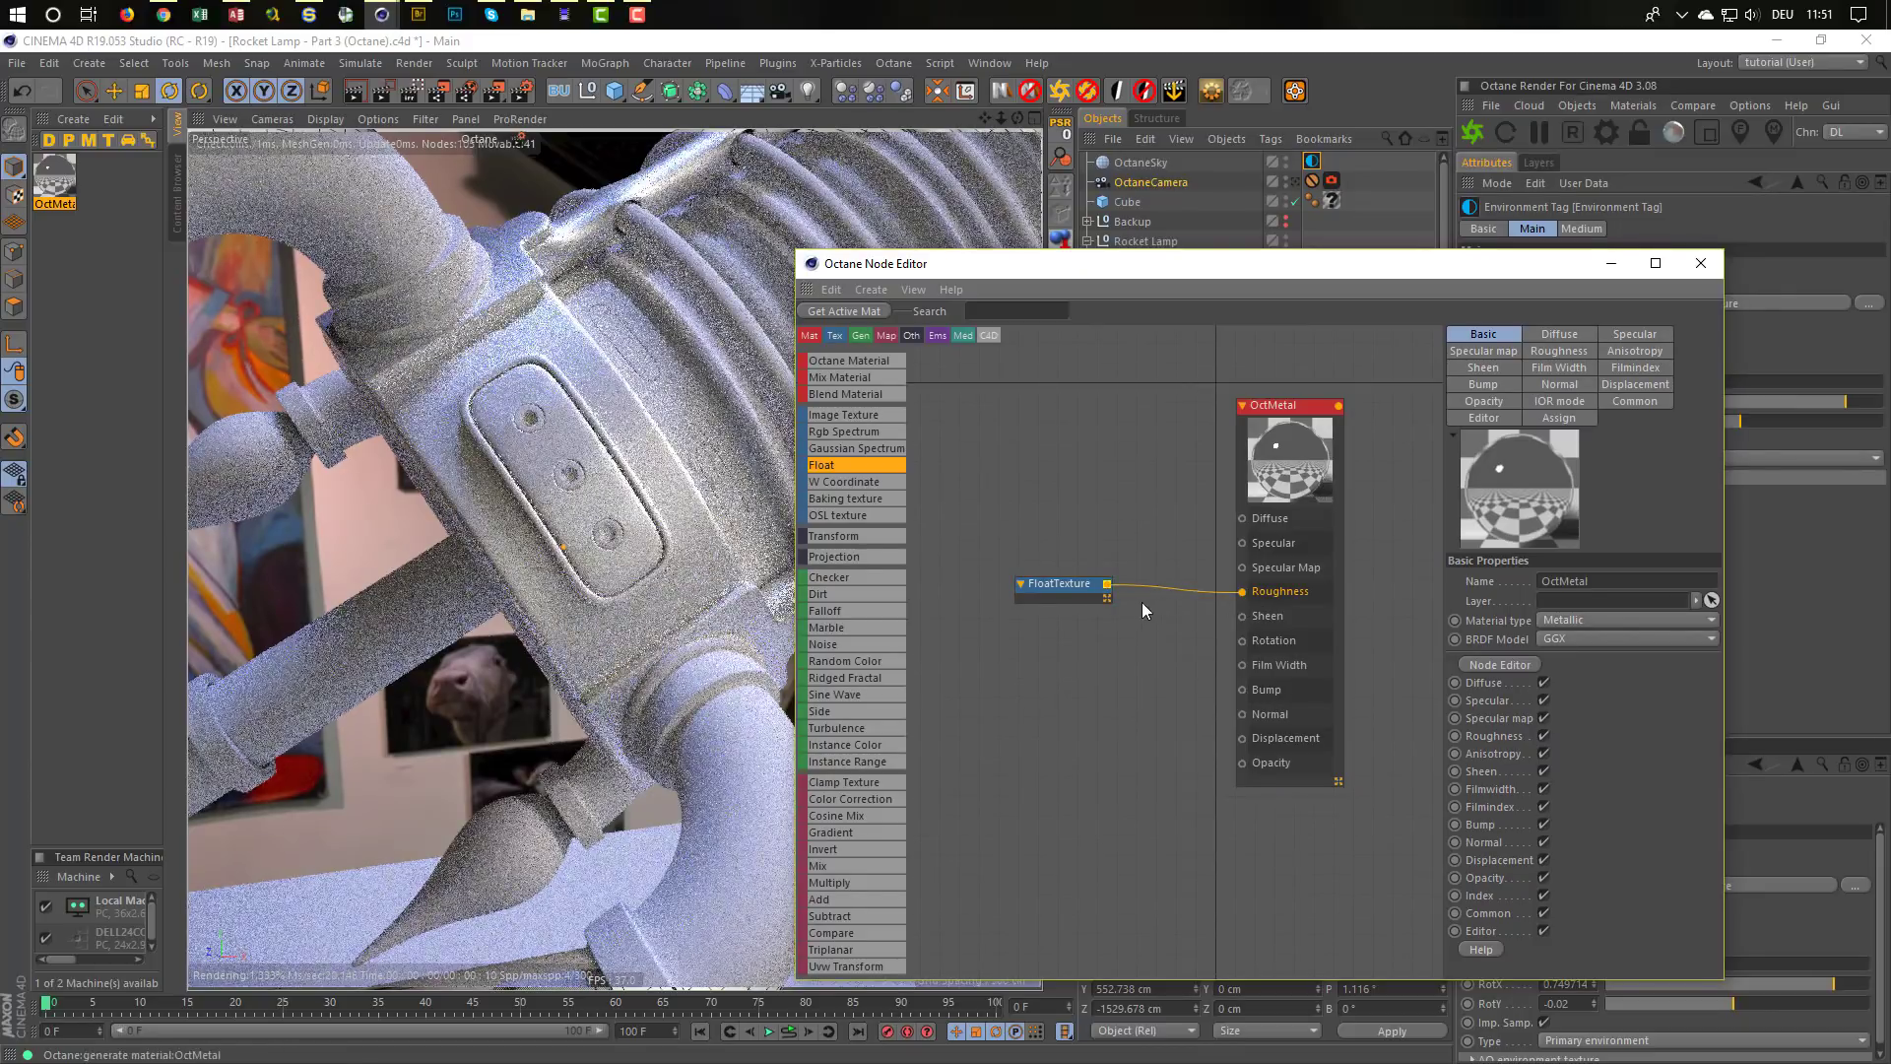
{"action": "left_click_drag", "start_coordinate": [1032, 587], "coordinate": [1085, 593]}
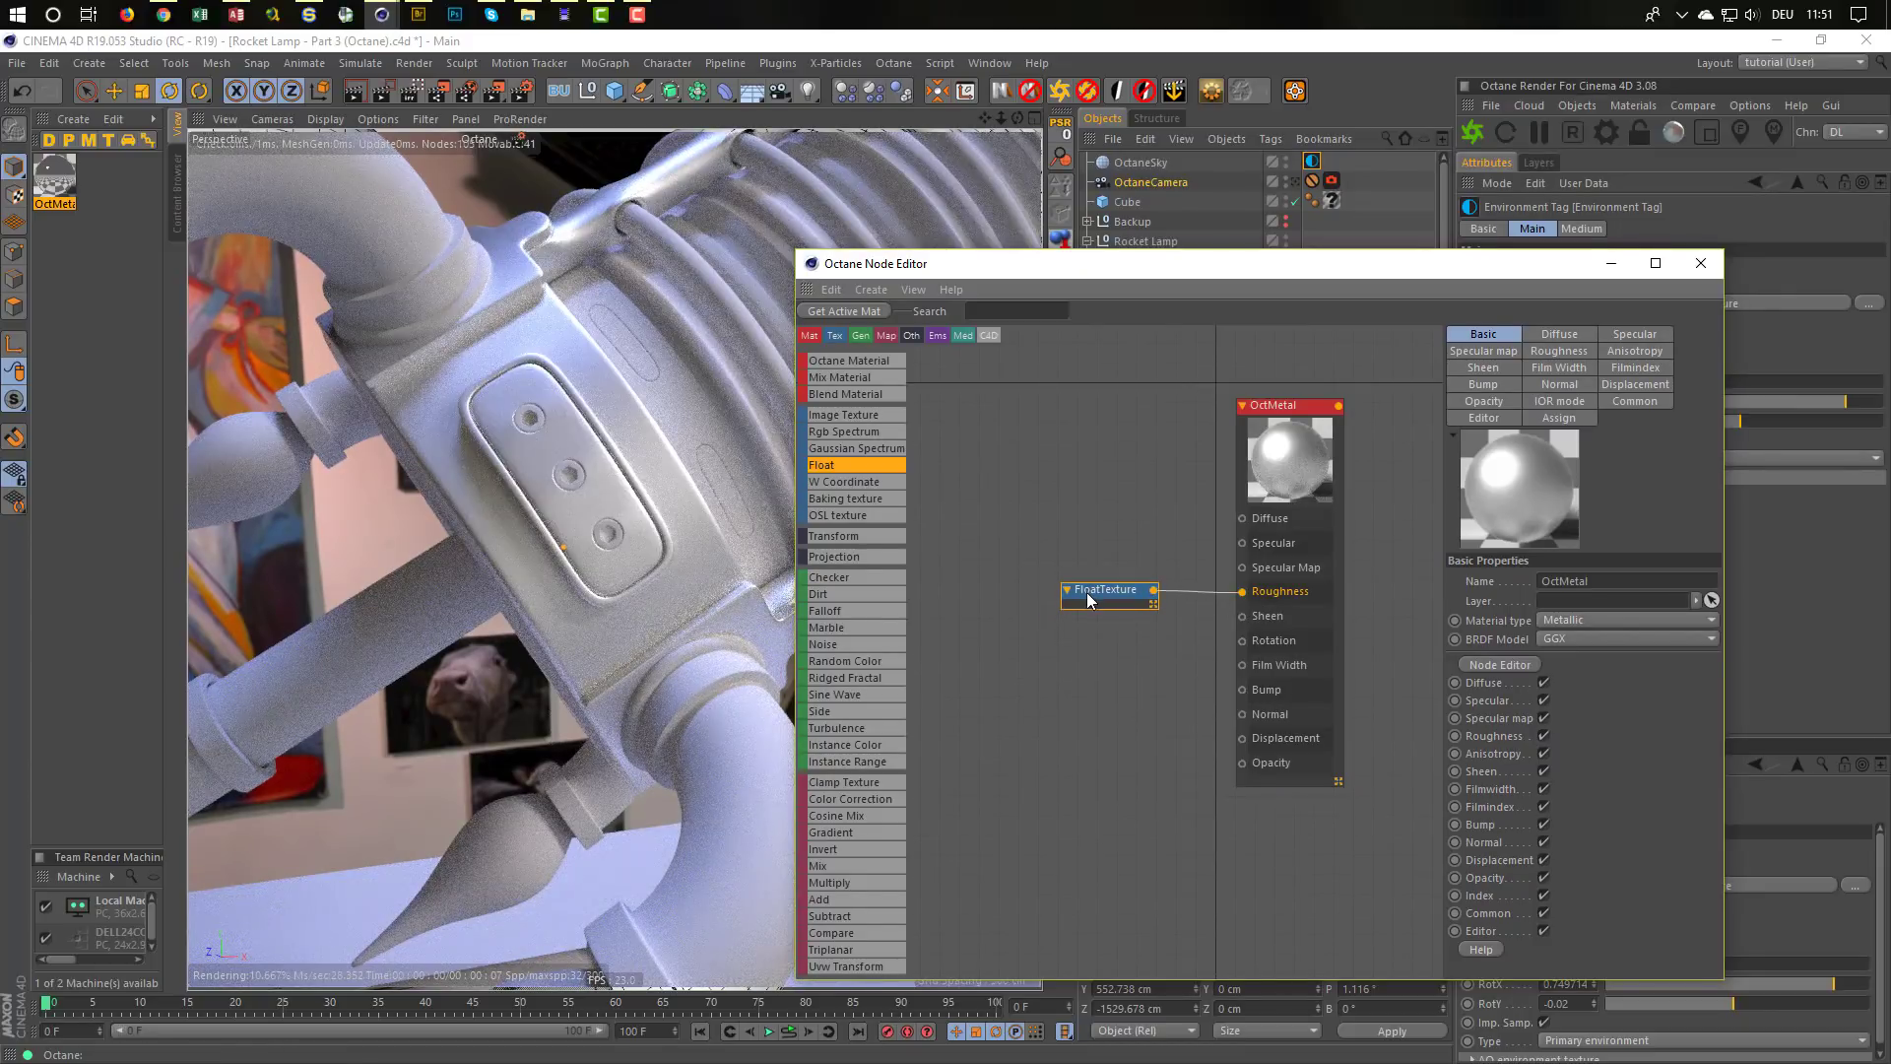
{"action": "left_click_drag", "start_coordinate": [1598, 376], "coordinate": [1583, 376]}
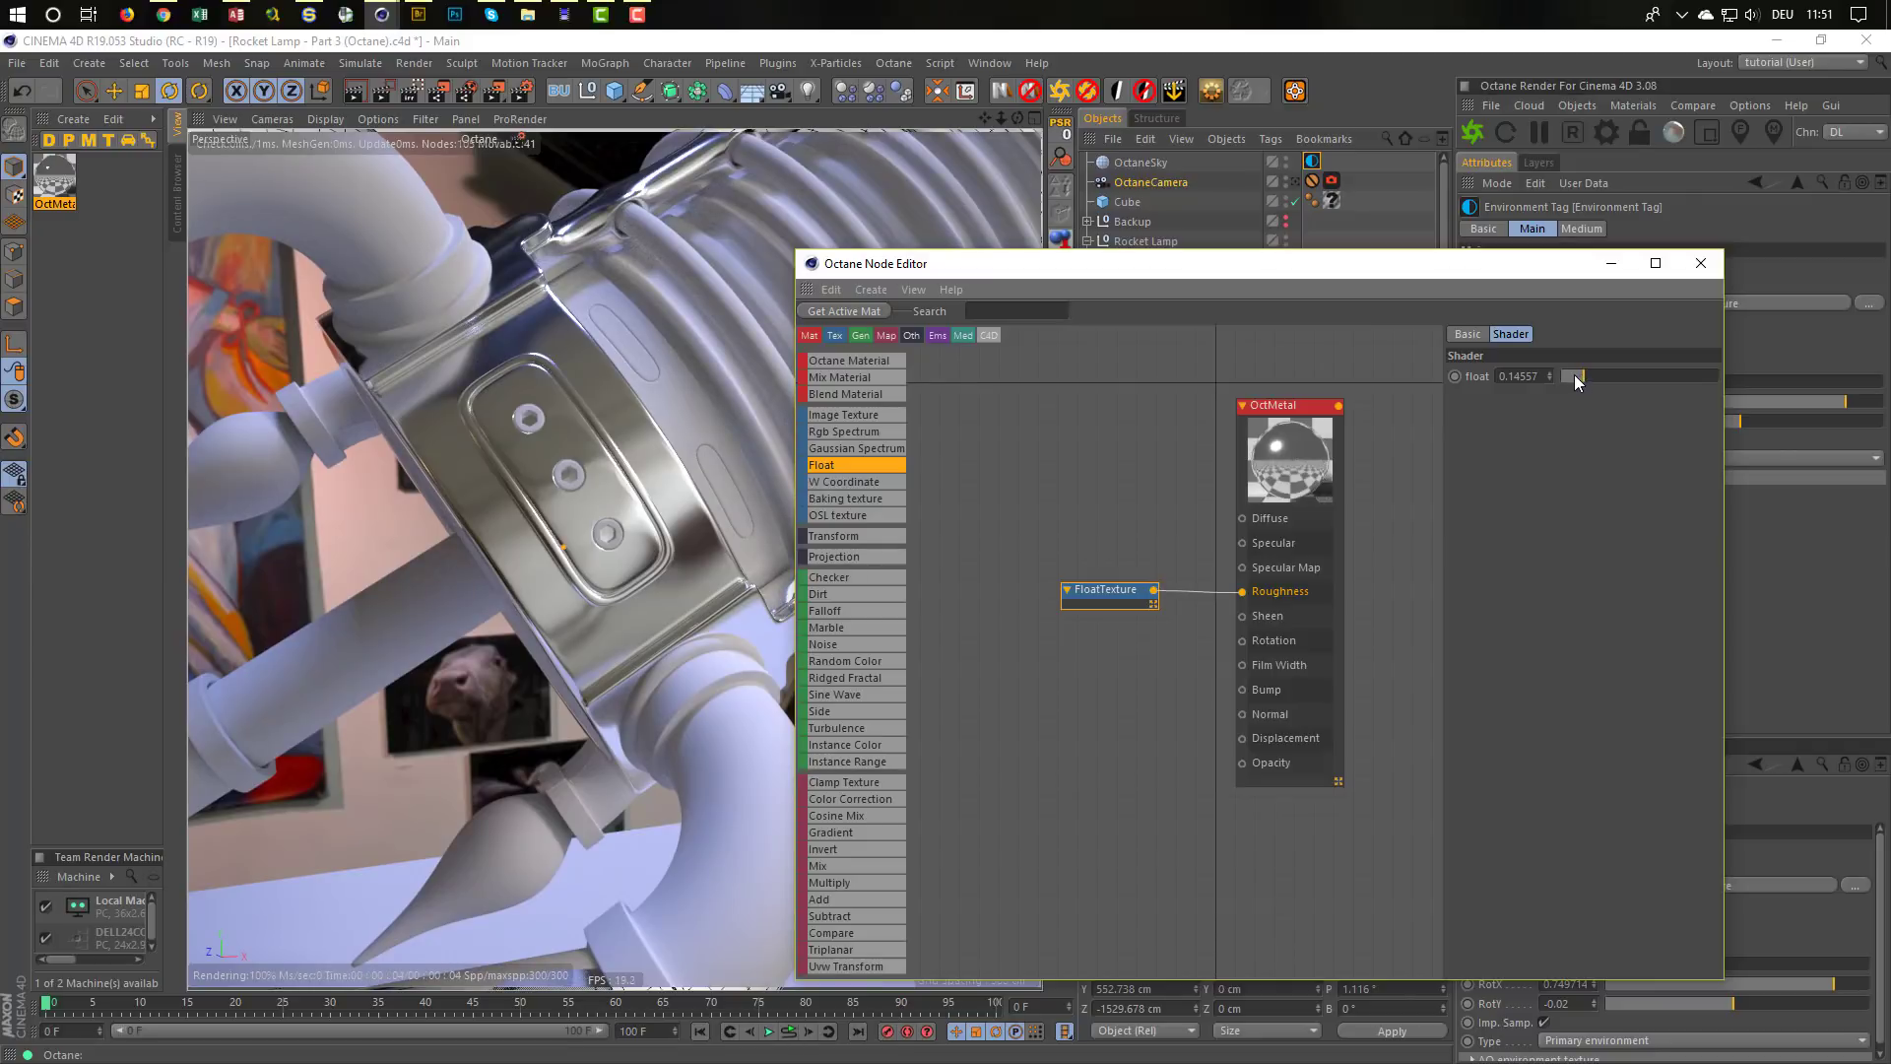
{"action": "left_click", "coordinate": [1288, 184]}
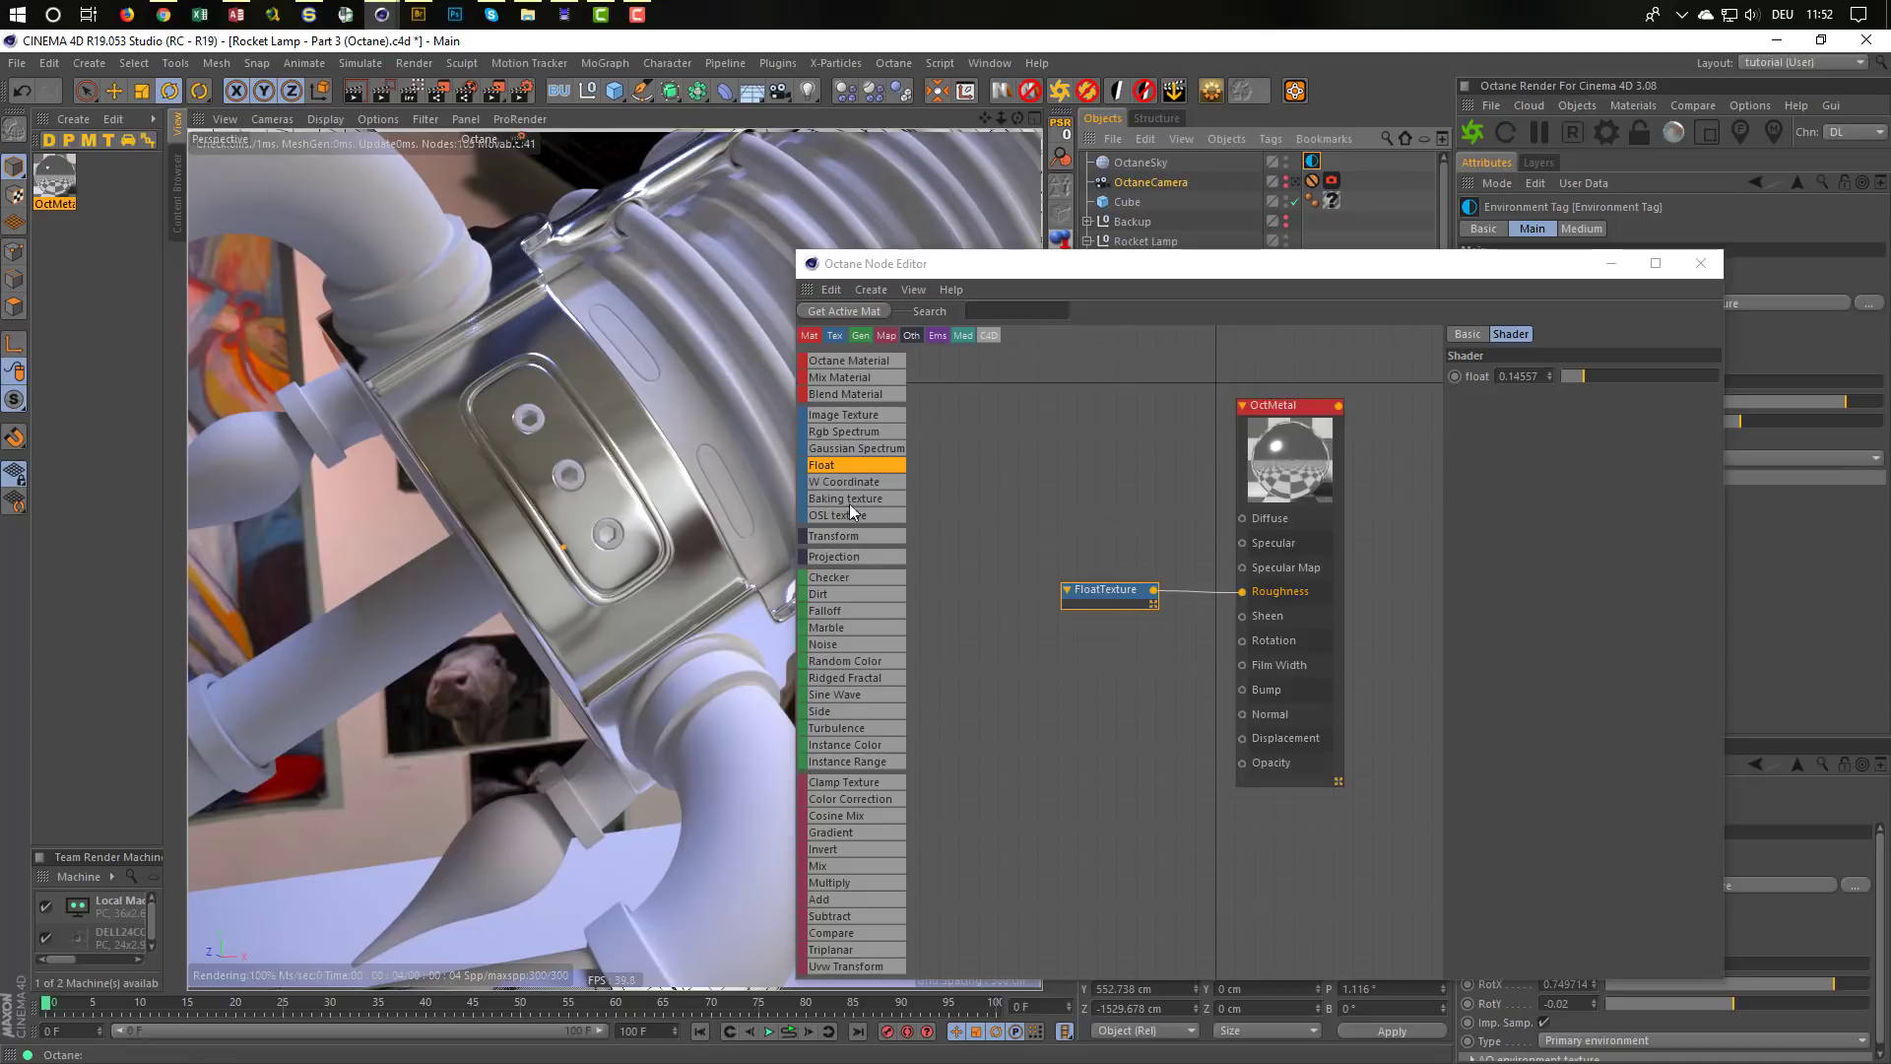
{"action": "left_click_drag", "start_coordinate": [843, 431], "coordinate": [1071, 471]}
{"action": "left_click", "coordinate": [1073, 481]}
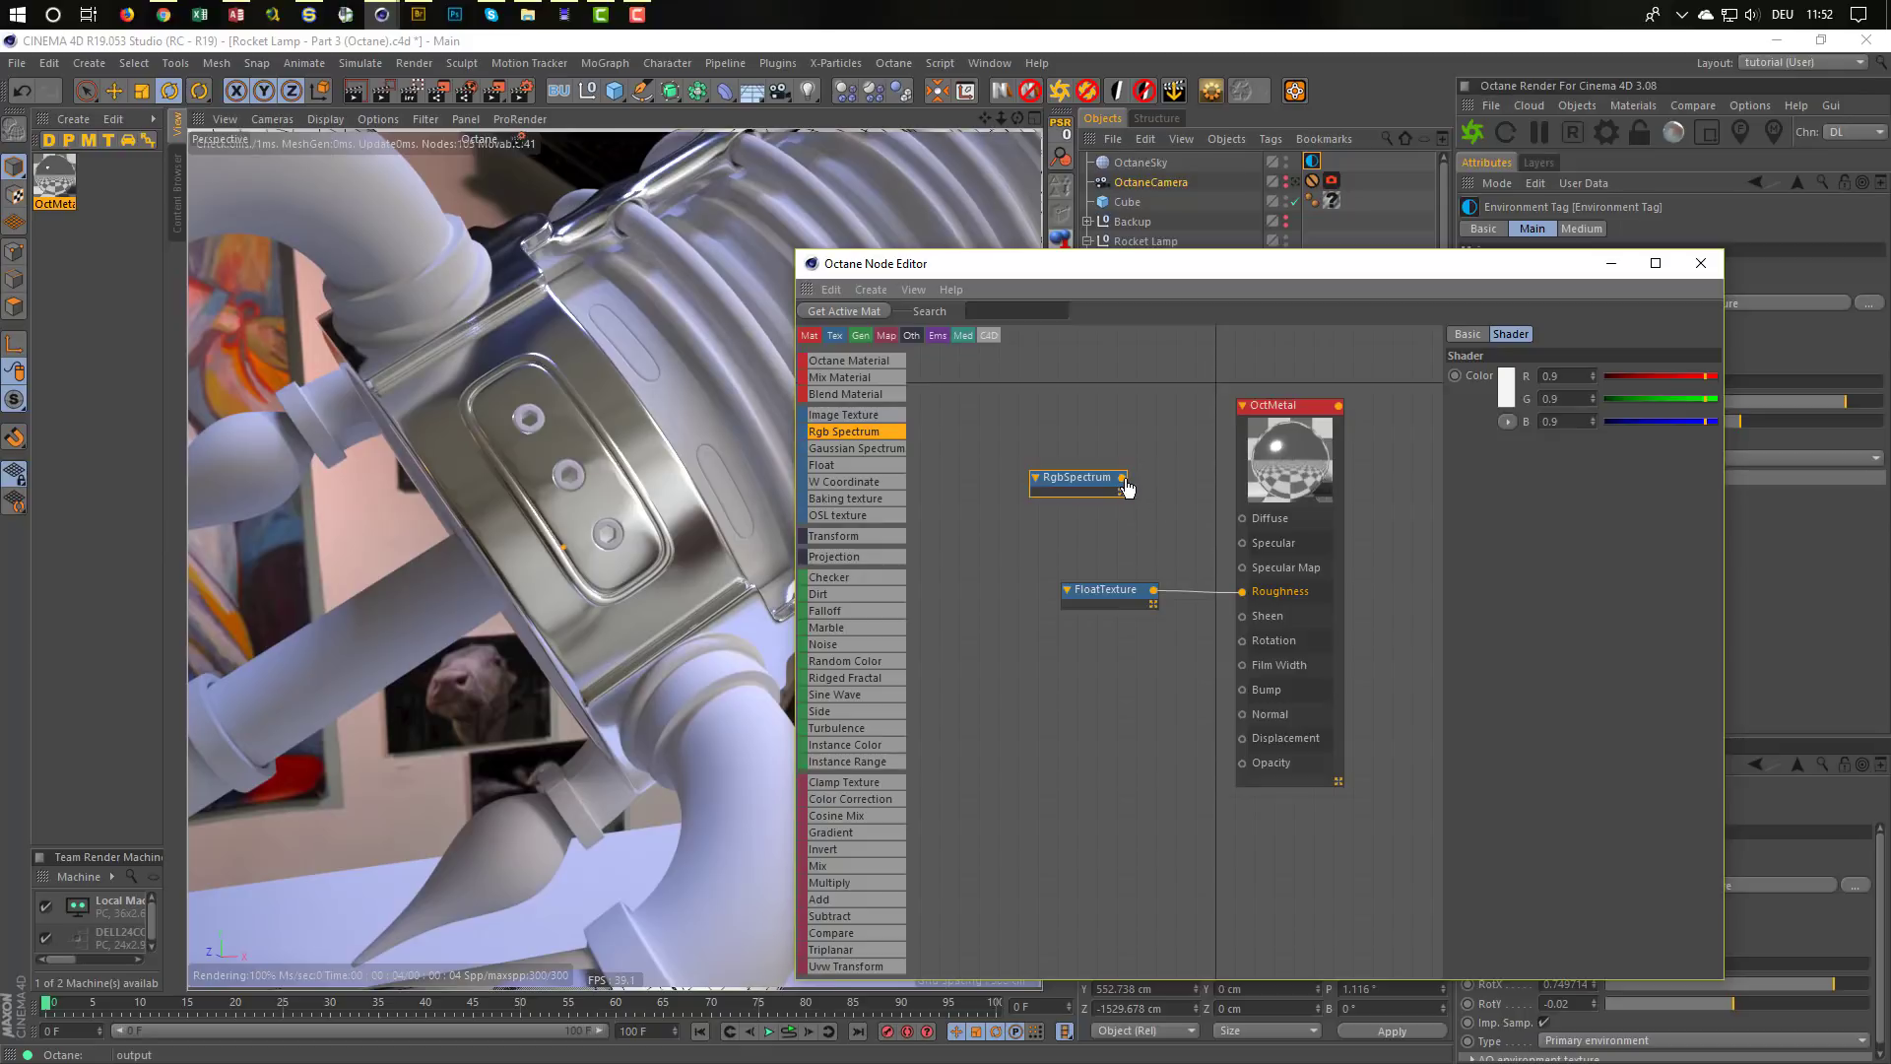
{"action": "left_click_drag", "start_coordinate": [1123, 479], "coordinate": [1244, 522]}
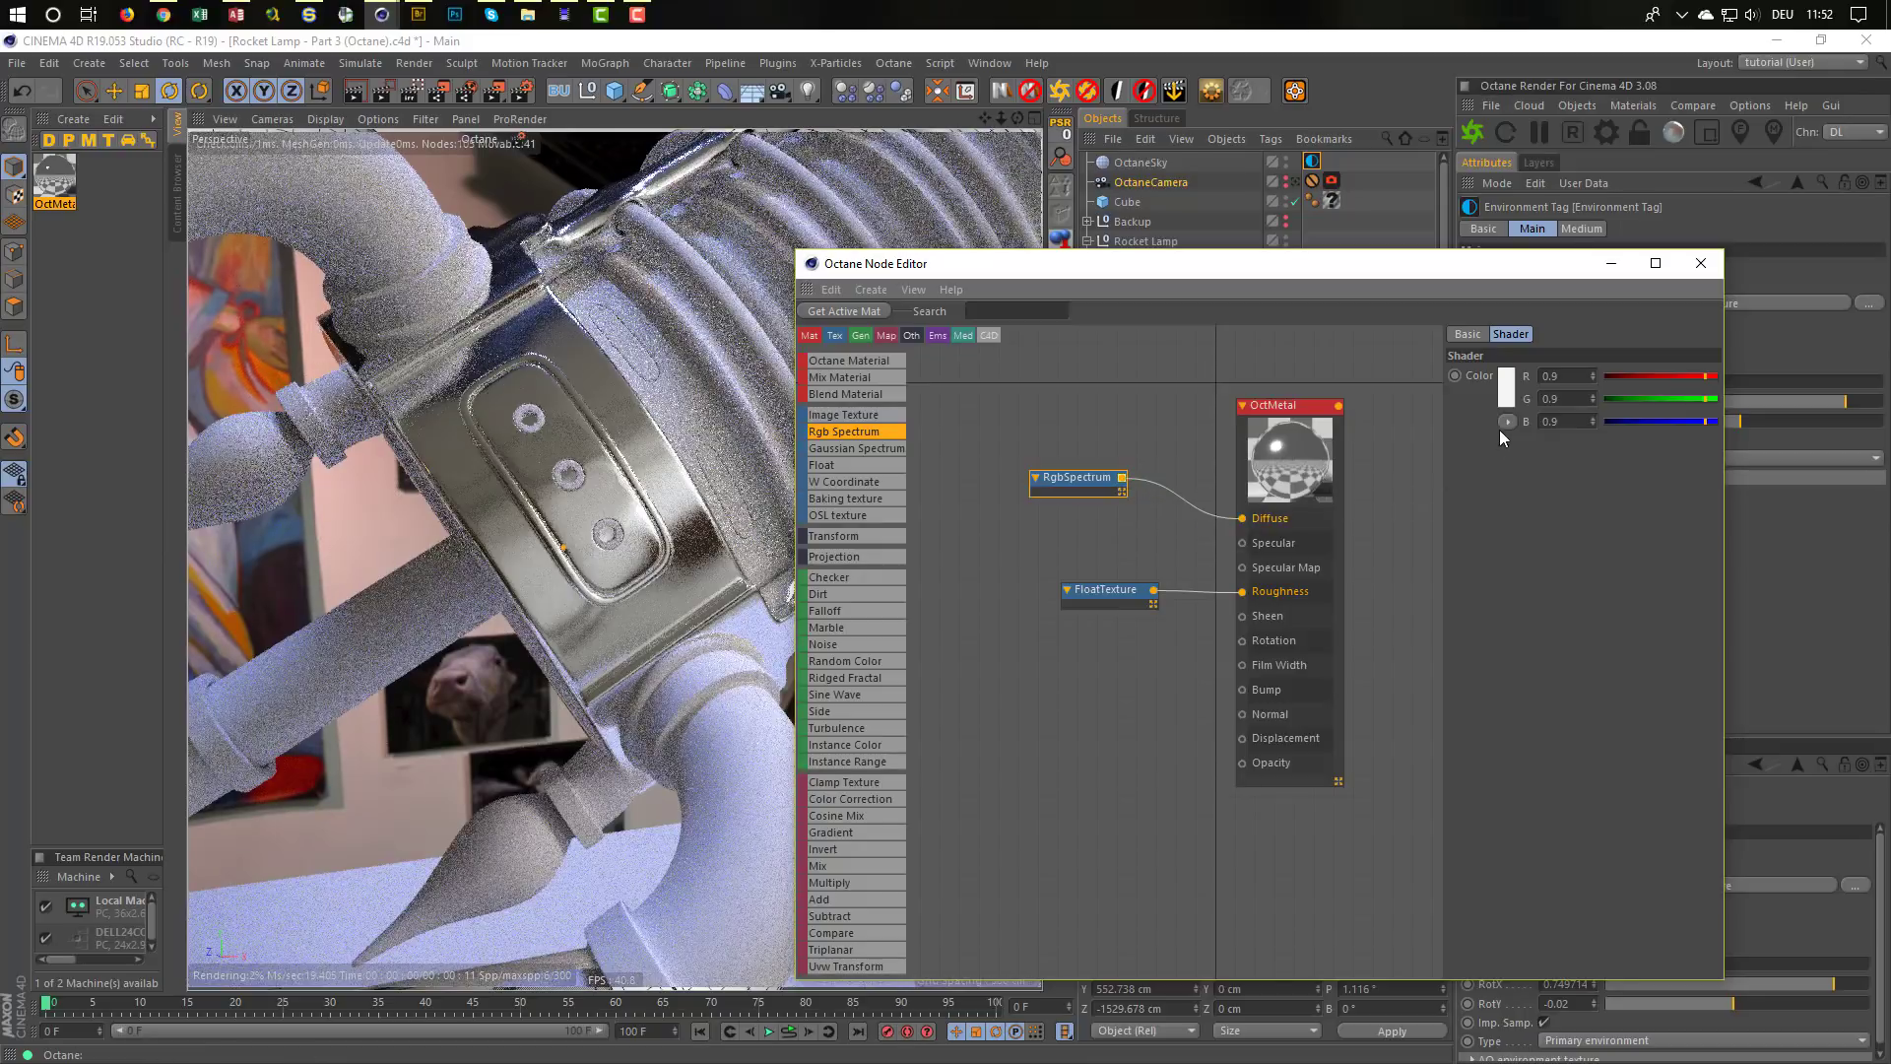
{"action": "left_click", "coordinate": [1516, 460]}
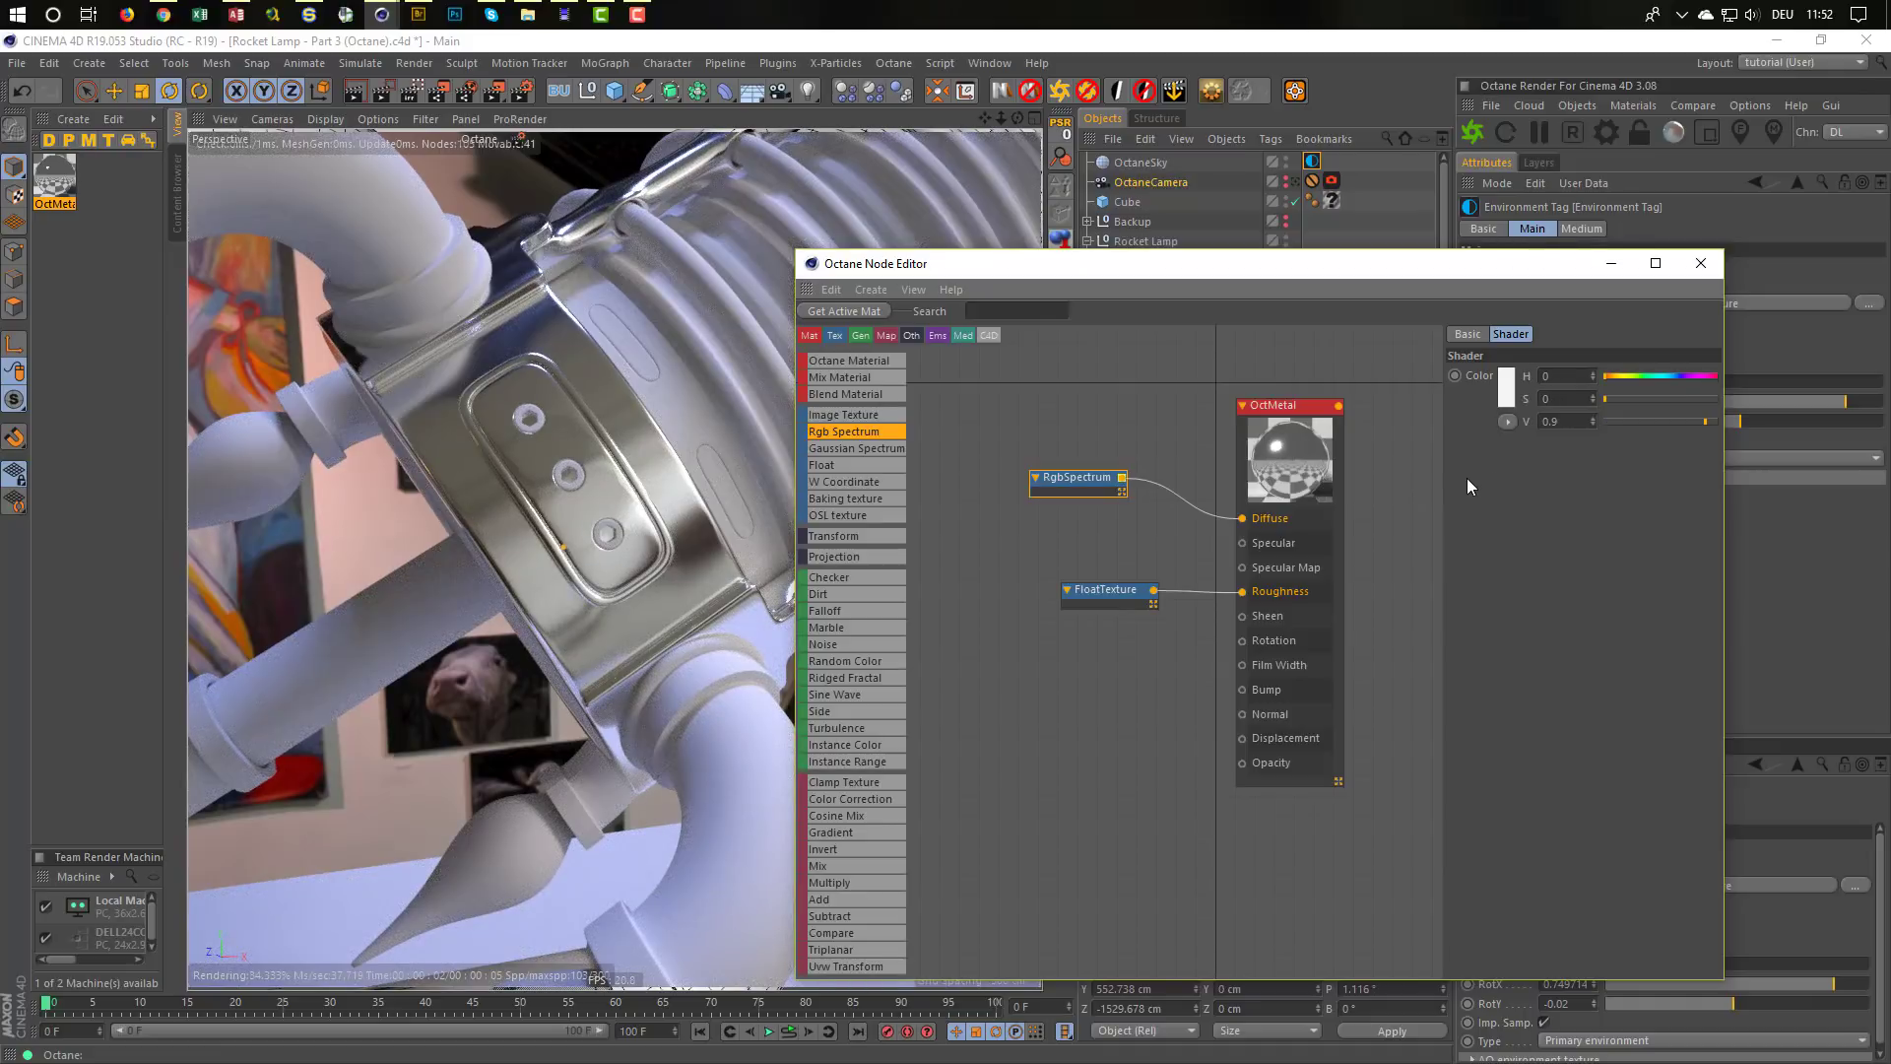
{"action": "left_click_drag", "start_coordinate": [1444, 469], "coordinate": [1371, 464]}
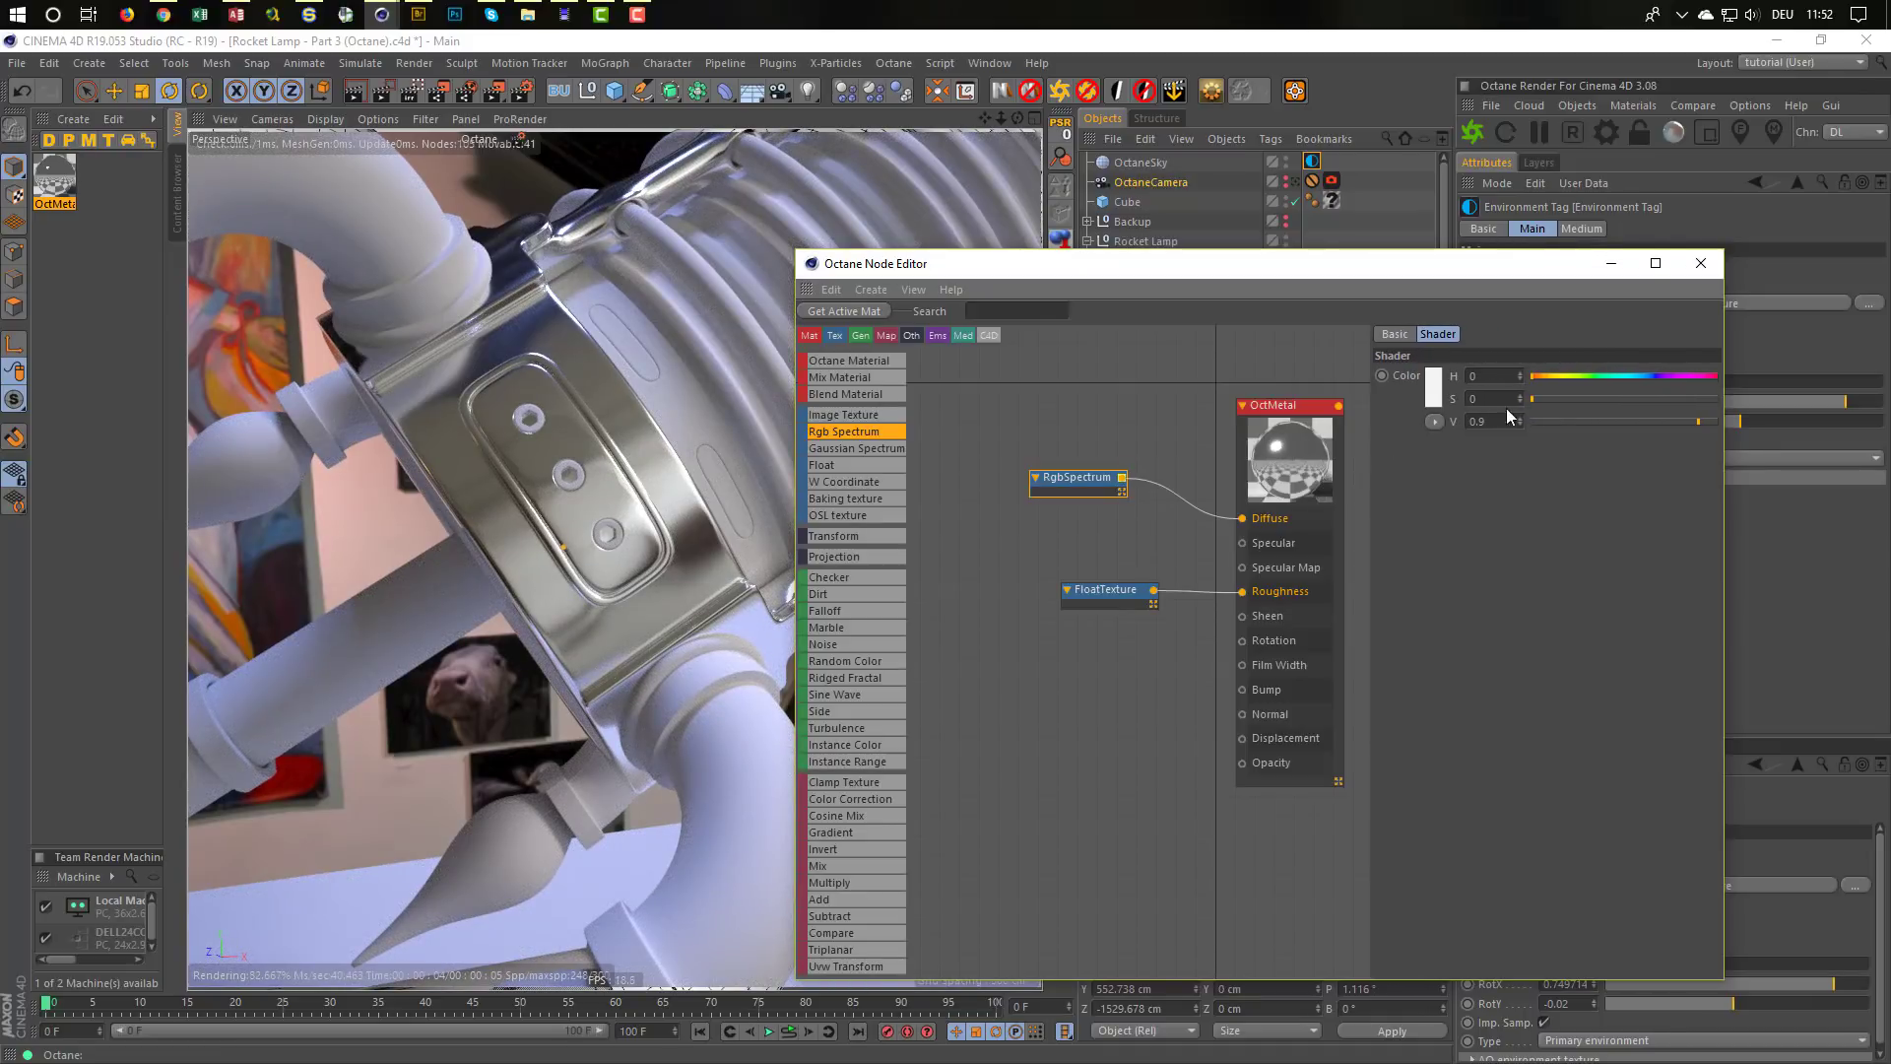
{"action": "left_click_drag", "start_coordinate": [1564, 397], "coordinate": [1710, 393]}
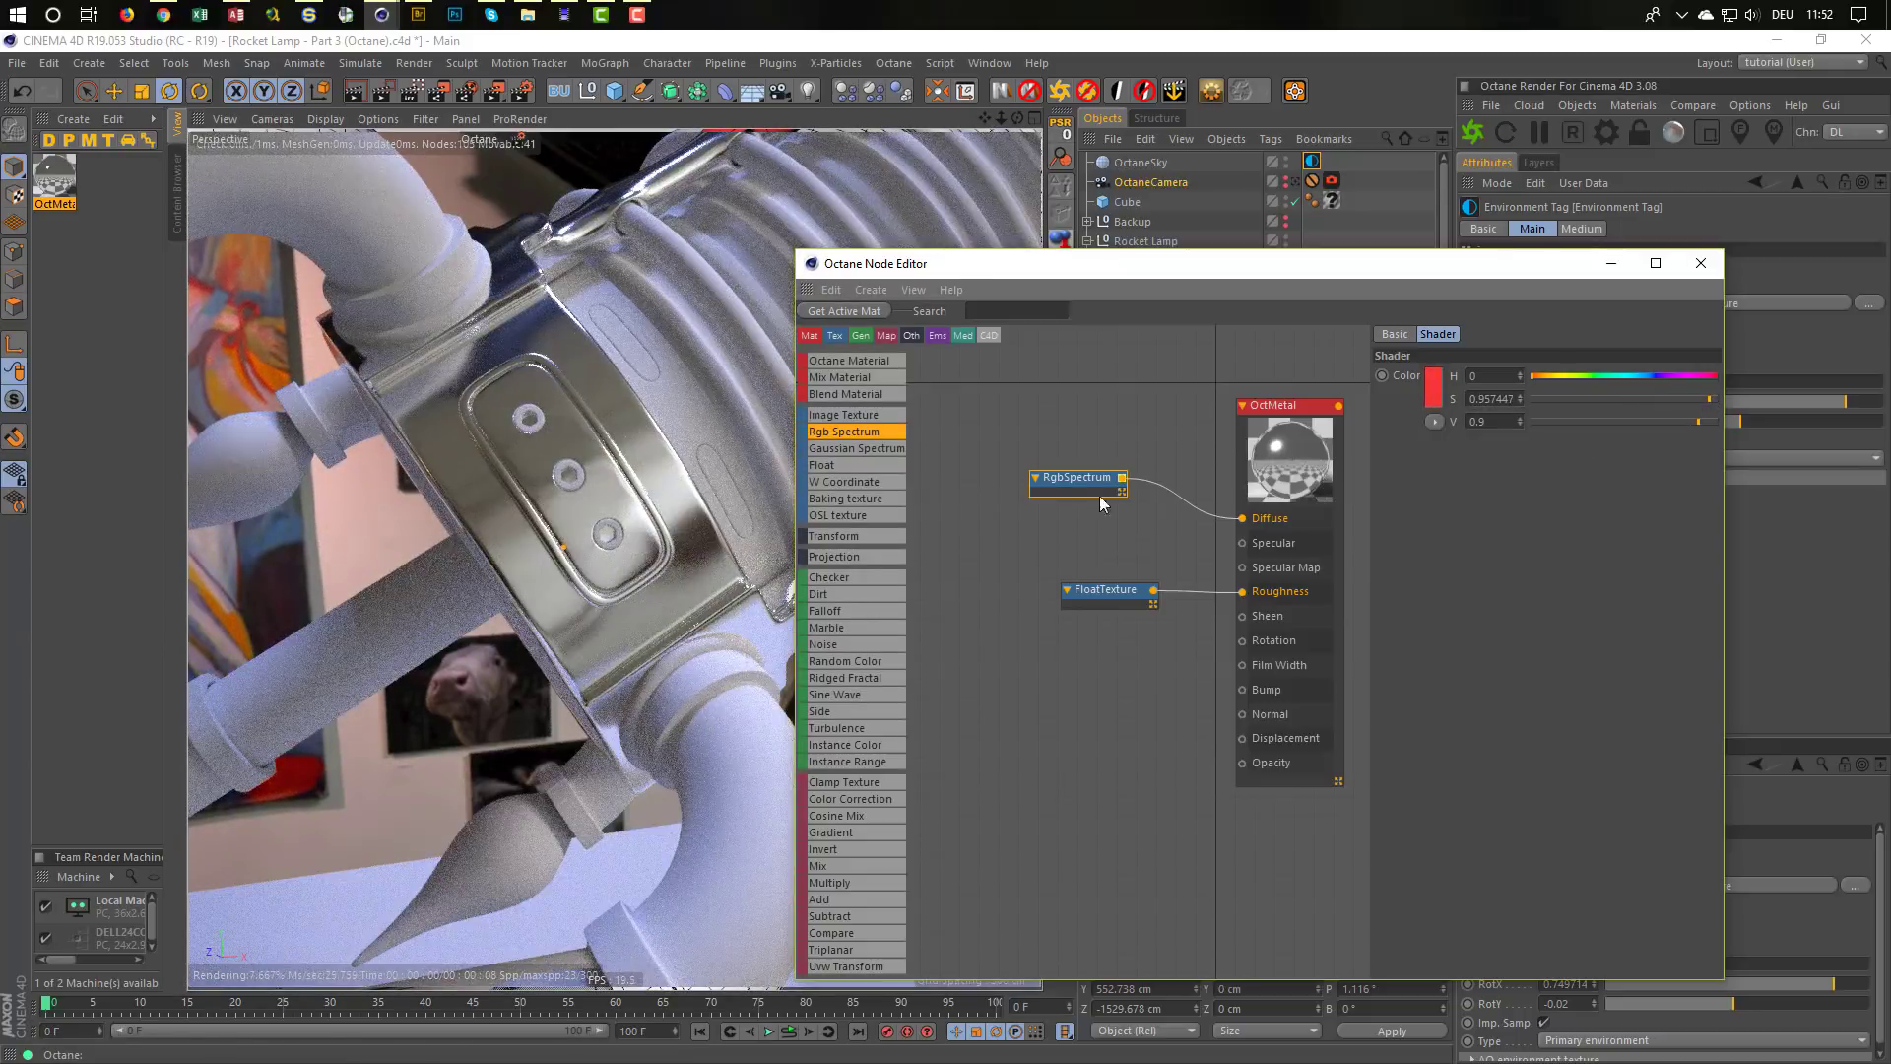
{"action": "left_click_drag", "start_coordinate": [1245, 519], "coordinate": [1242, 545]}
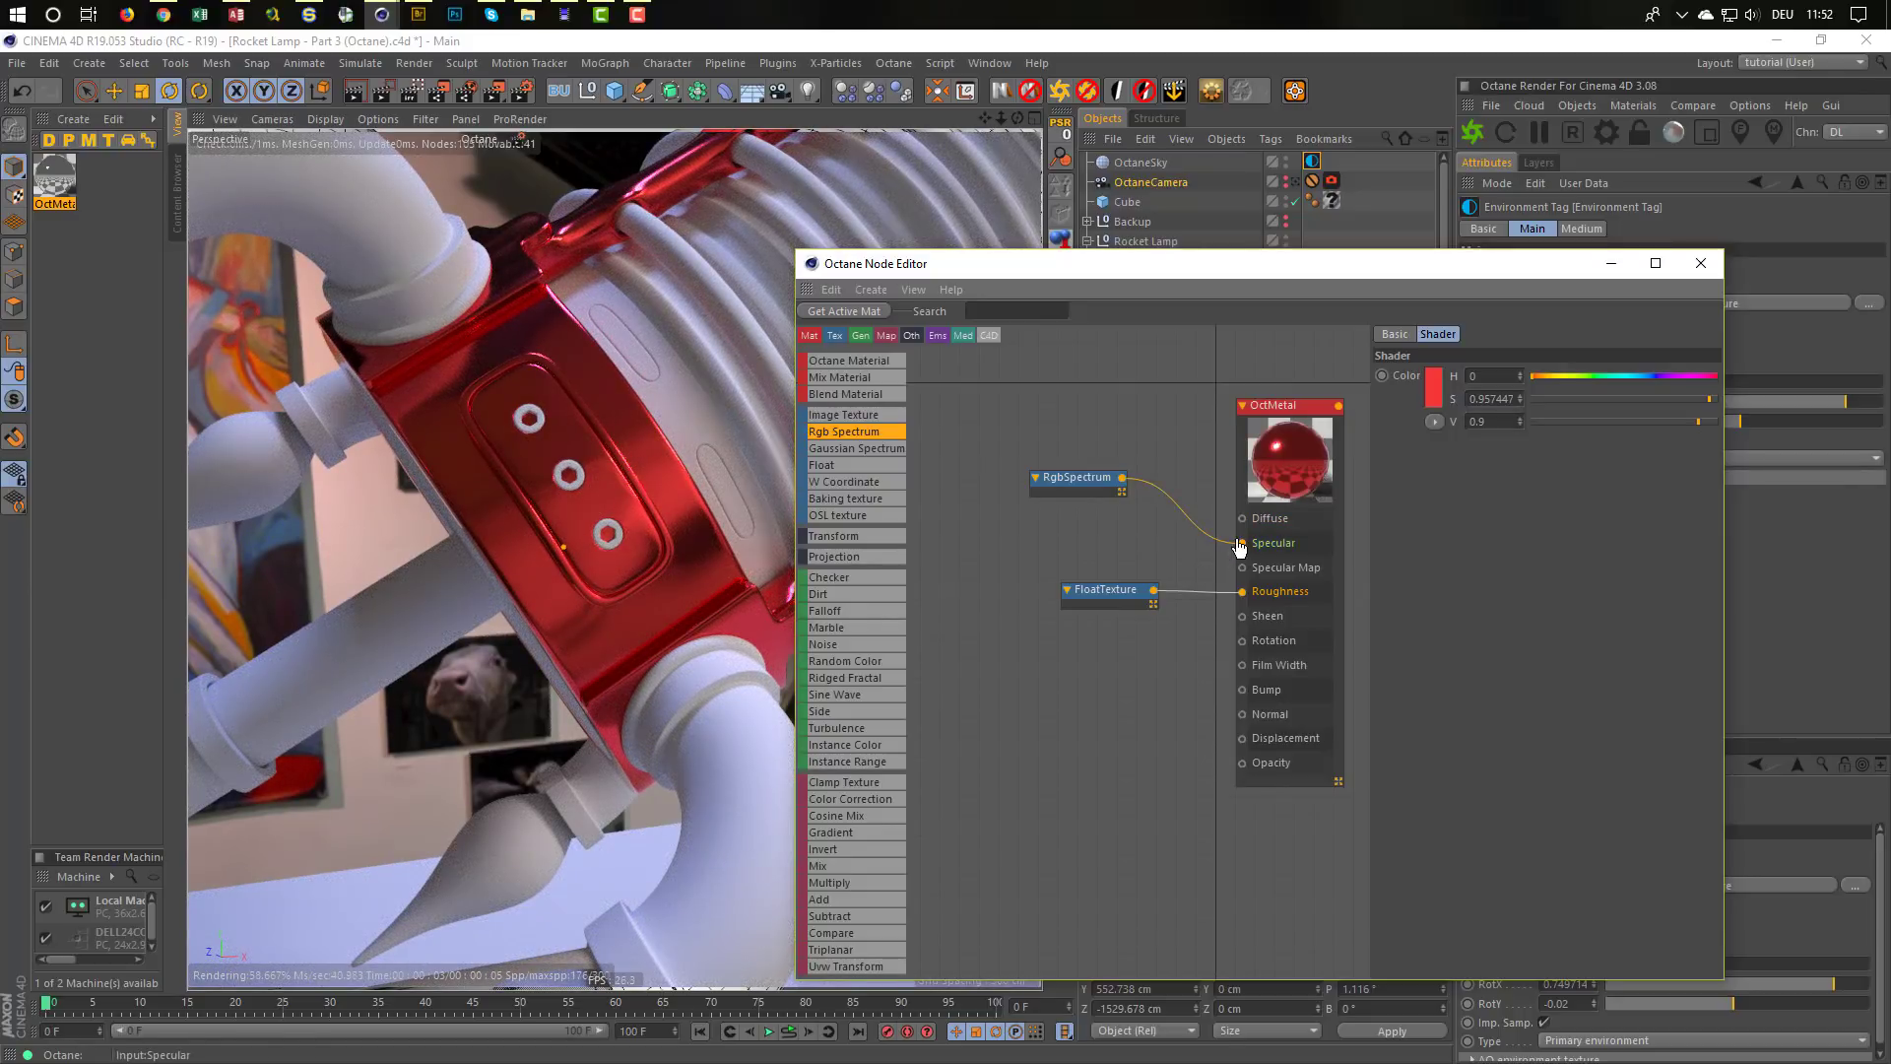
{"action": "left_click_drag", "start_coordinate": [1241, 542], "coordinate": [1068, 470]}
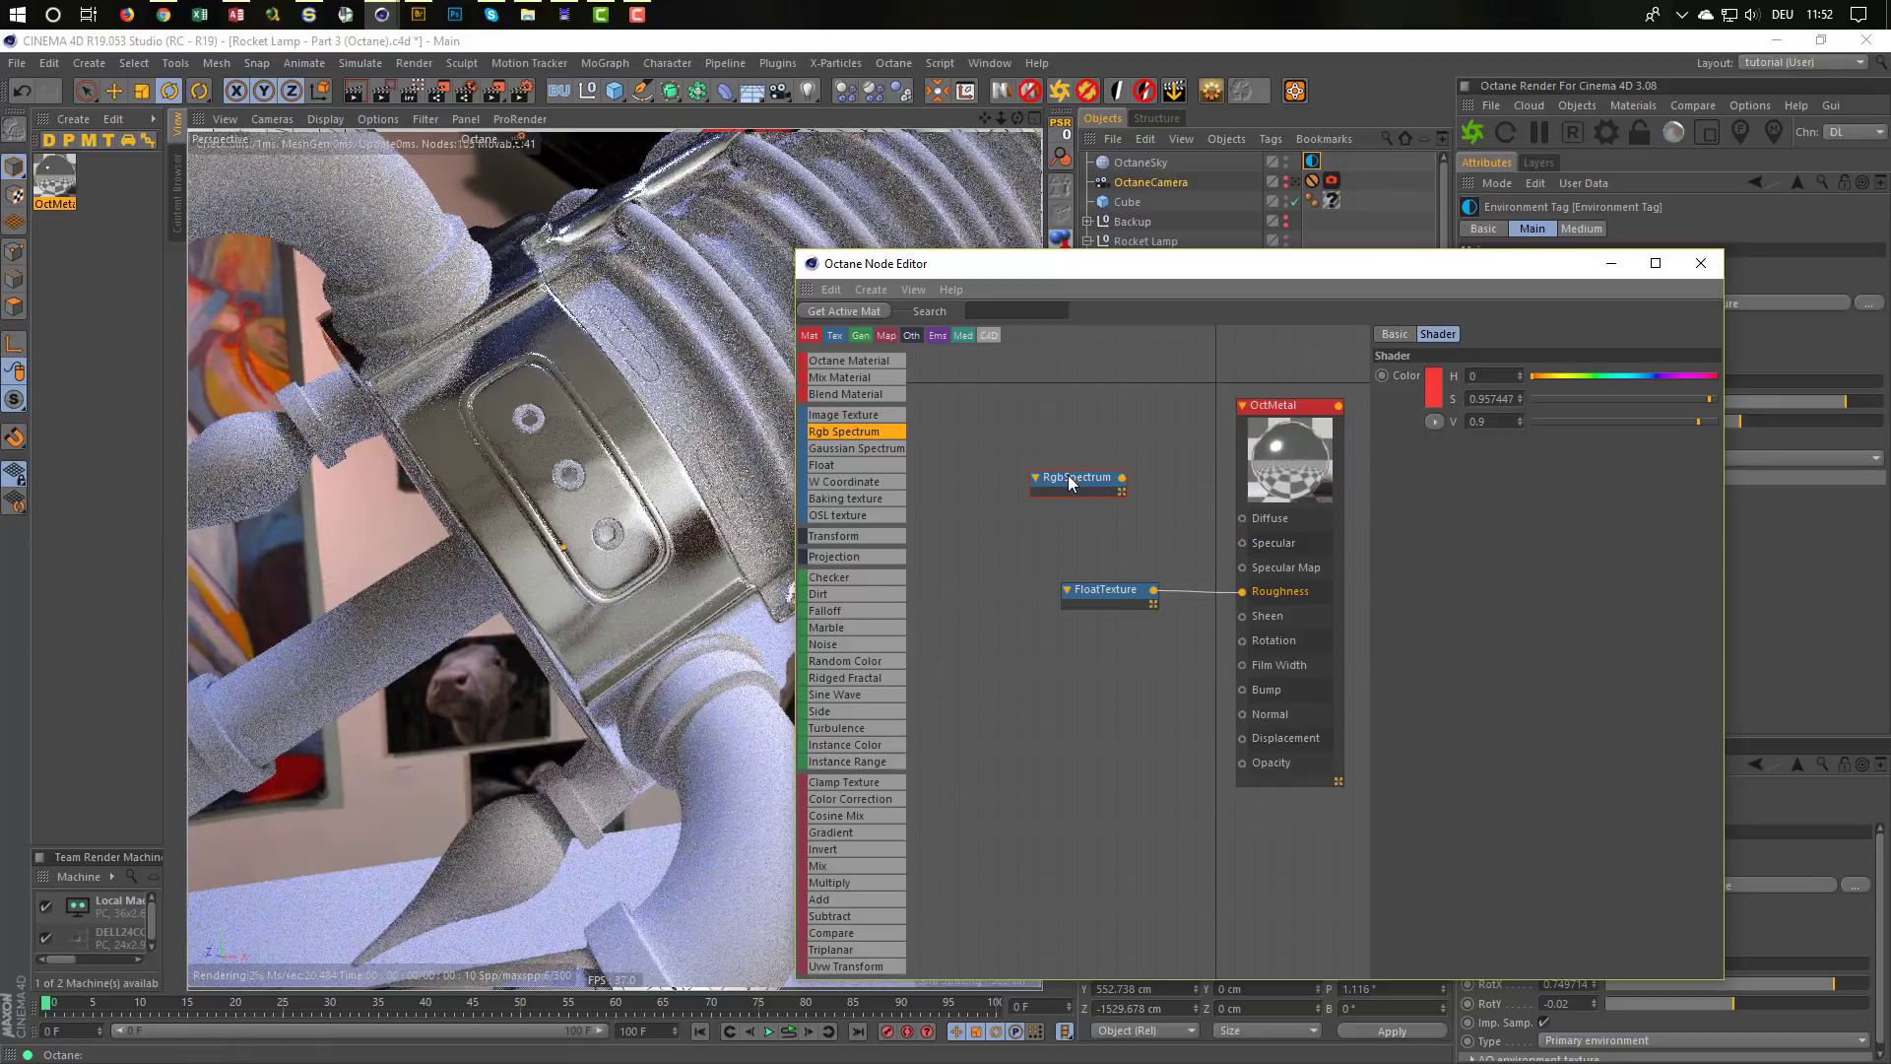
{"action": "left_click", "coordinate": [1068, 476]}
{"action": "key", "text": "Delete"}
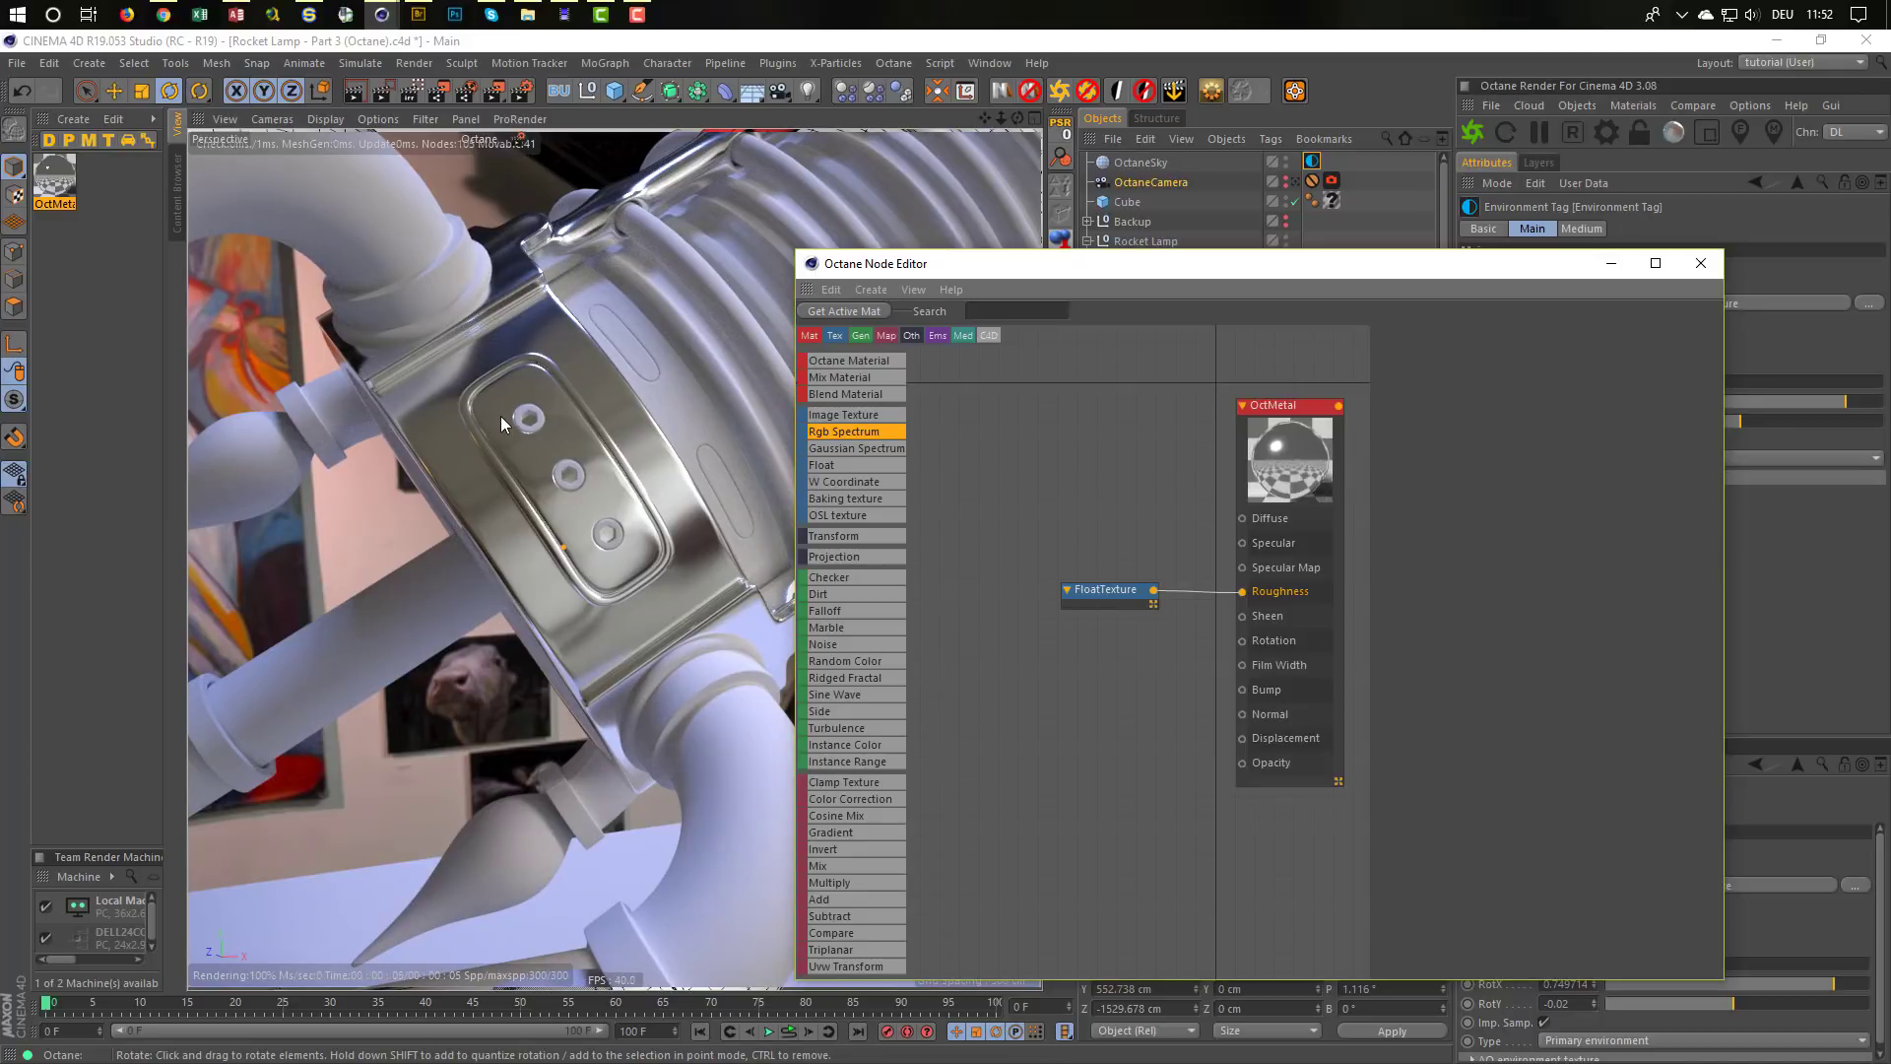
Feed a Dirt node into OctMetal's Specular with Strength 1.688, Details 11.588, Radius 5.793 cm
{"action": "left_click_drag", "start_coordinate": [583, 406], "coordinate": [638, 428], "text": "alt"}
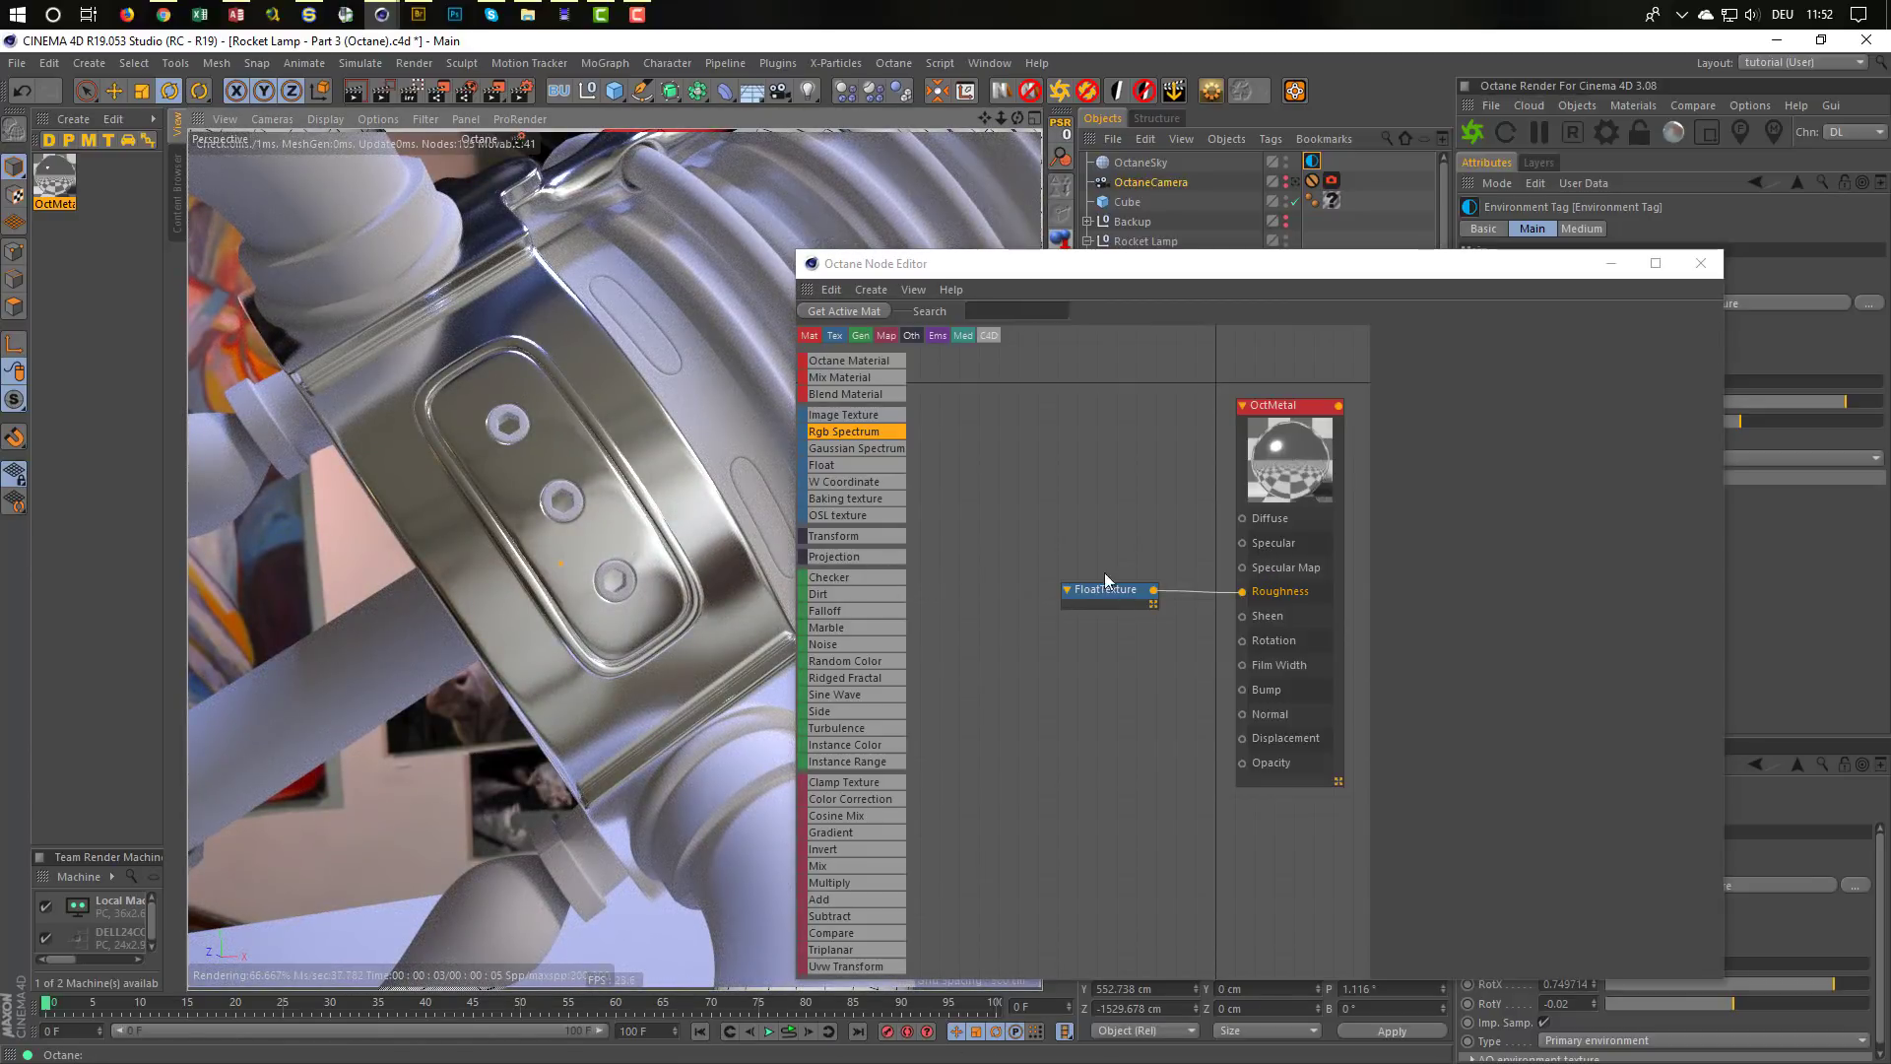
{"action": "left_click_drag", "start_coordinate": [825, 595], "coordinate": [1242, 543]}
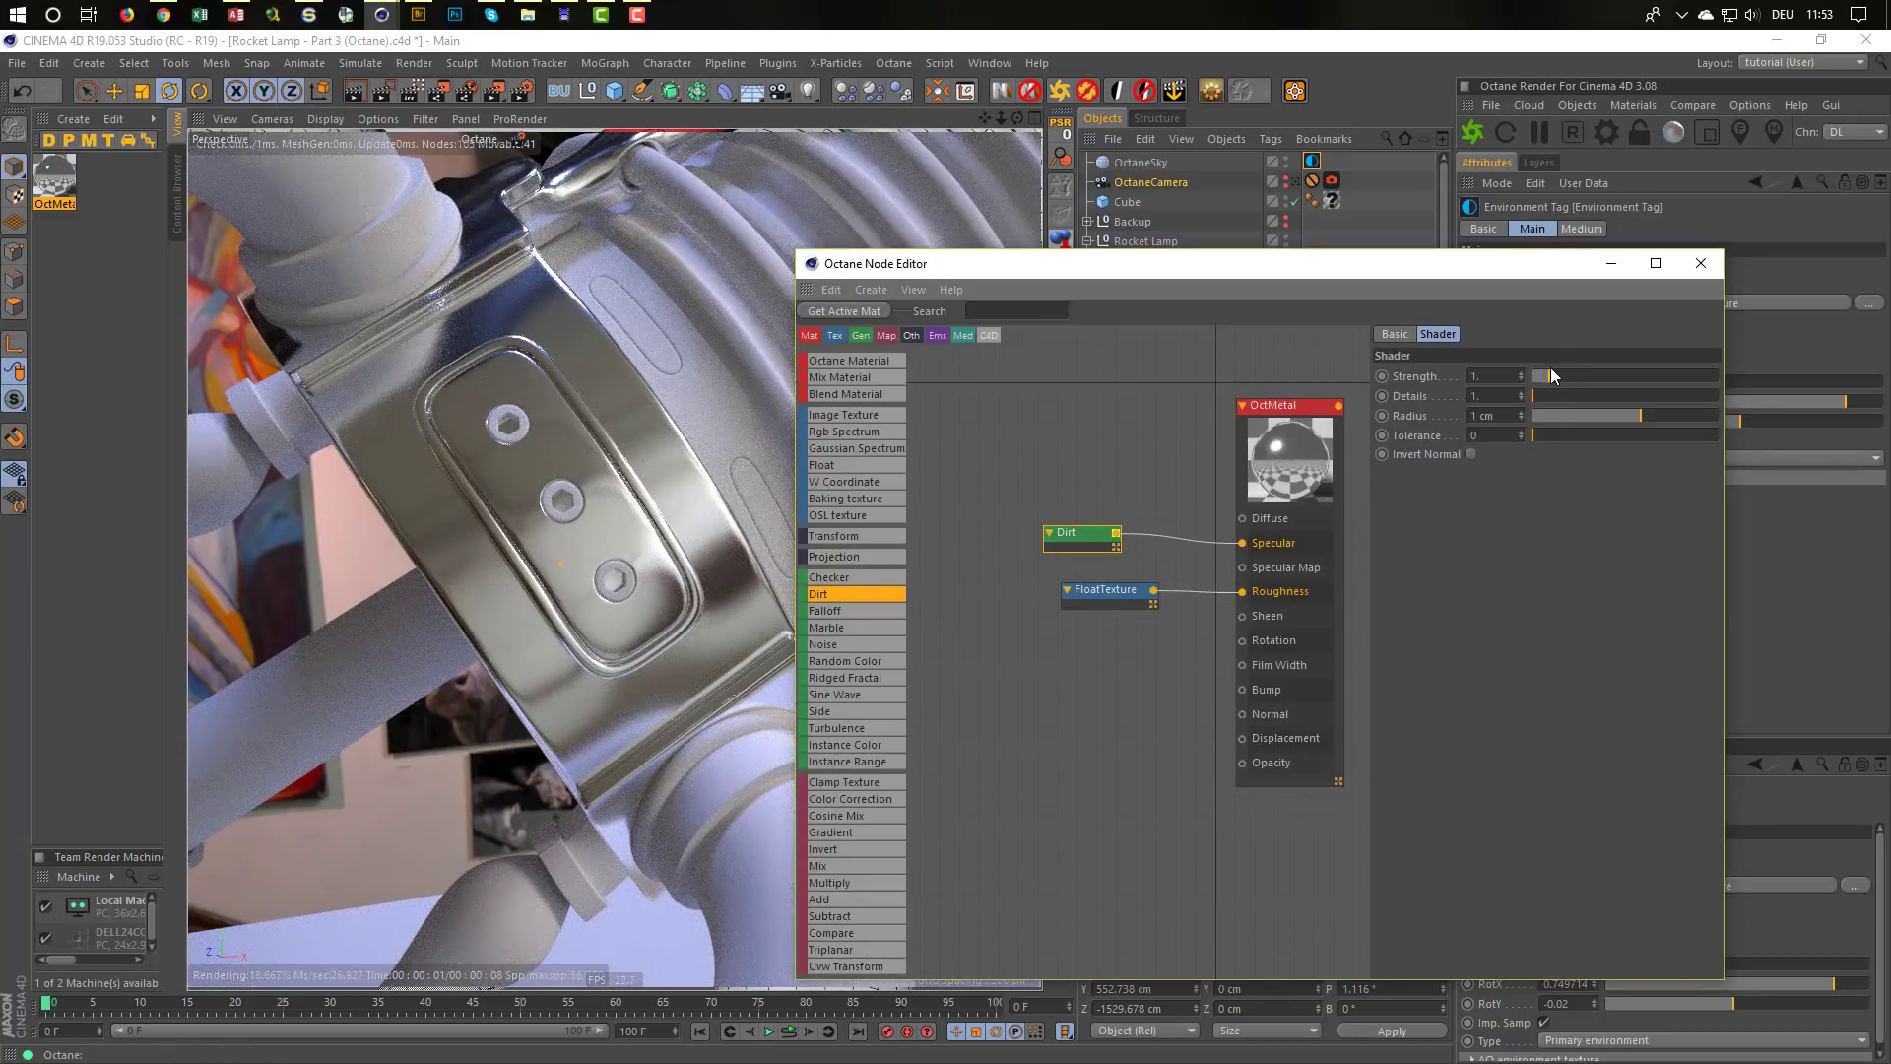
{"action": "left_click_drag", "start_coordinate": [1550, 372], "coordinate": [1587, 400]}
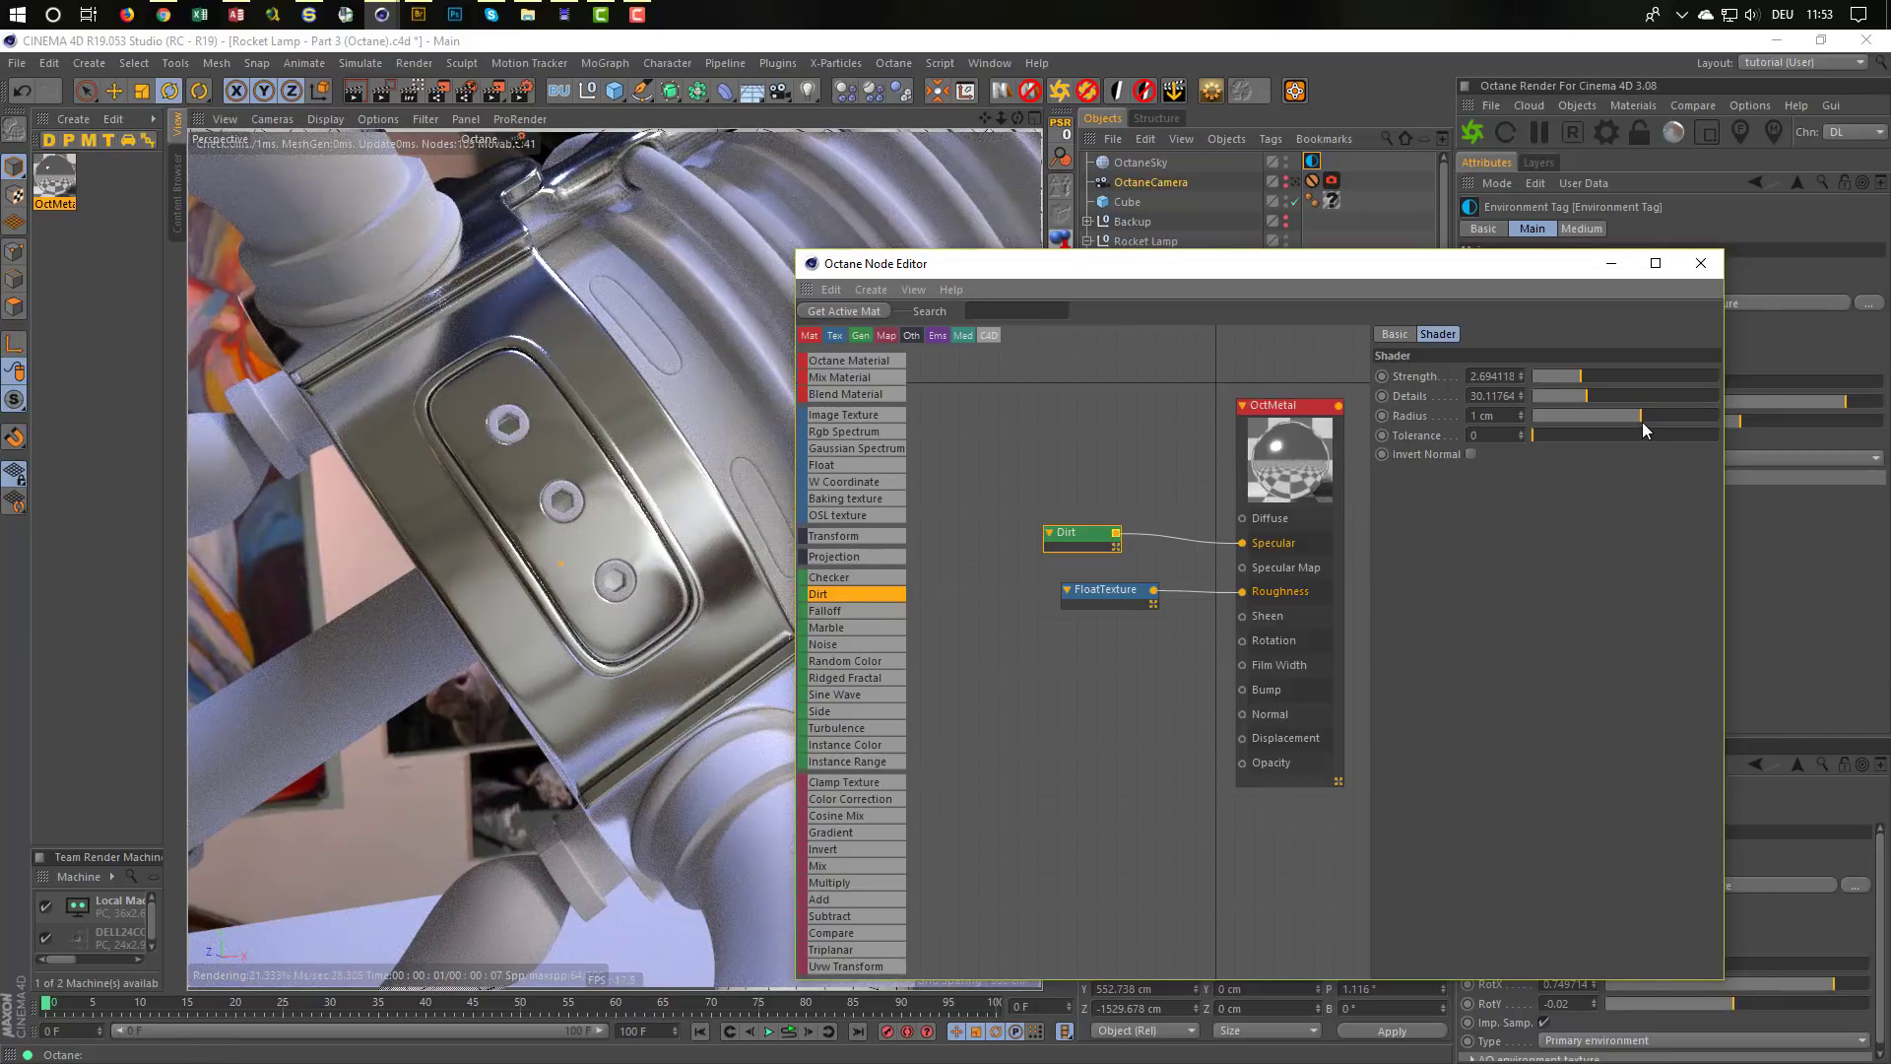
{"action": "mouse_move", "coordinate": [1640, 416]}
{"action": "left_mouse_down"}
{"action": "mouse_move", "coordinate": [1694, 422]}
{"action": "mouse_move", "coordinate": [1676, 422]}
{"action": "left_mouse_up"}
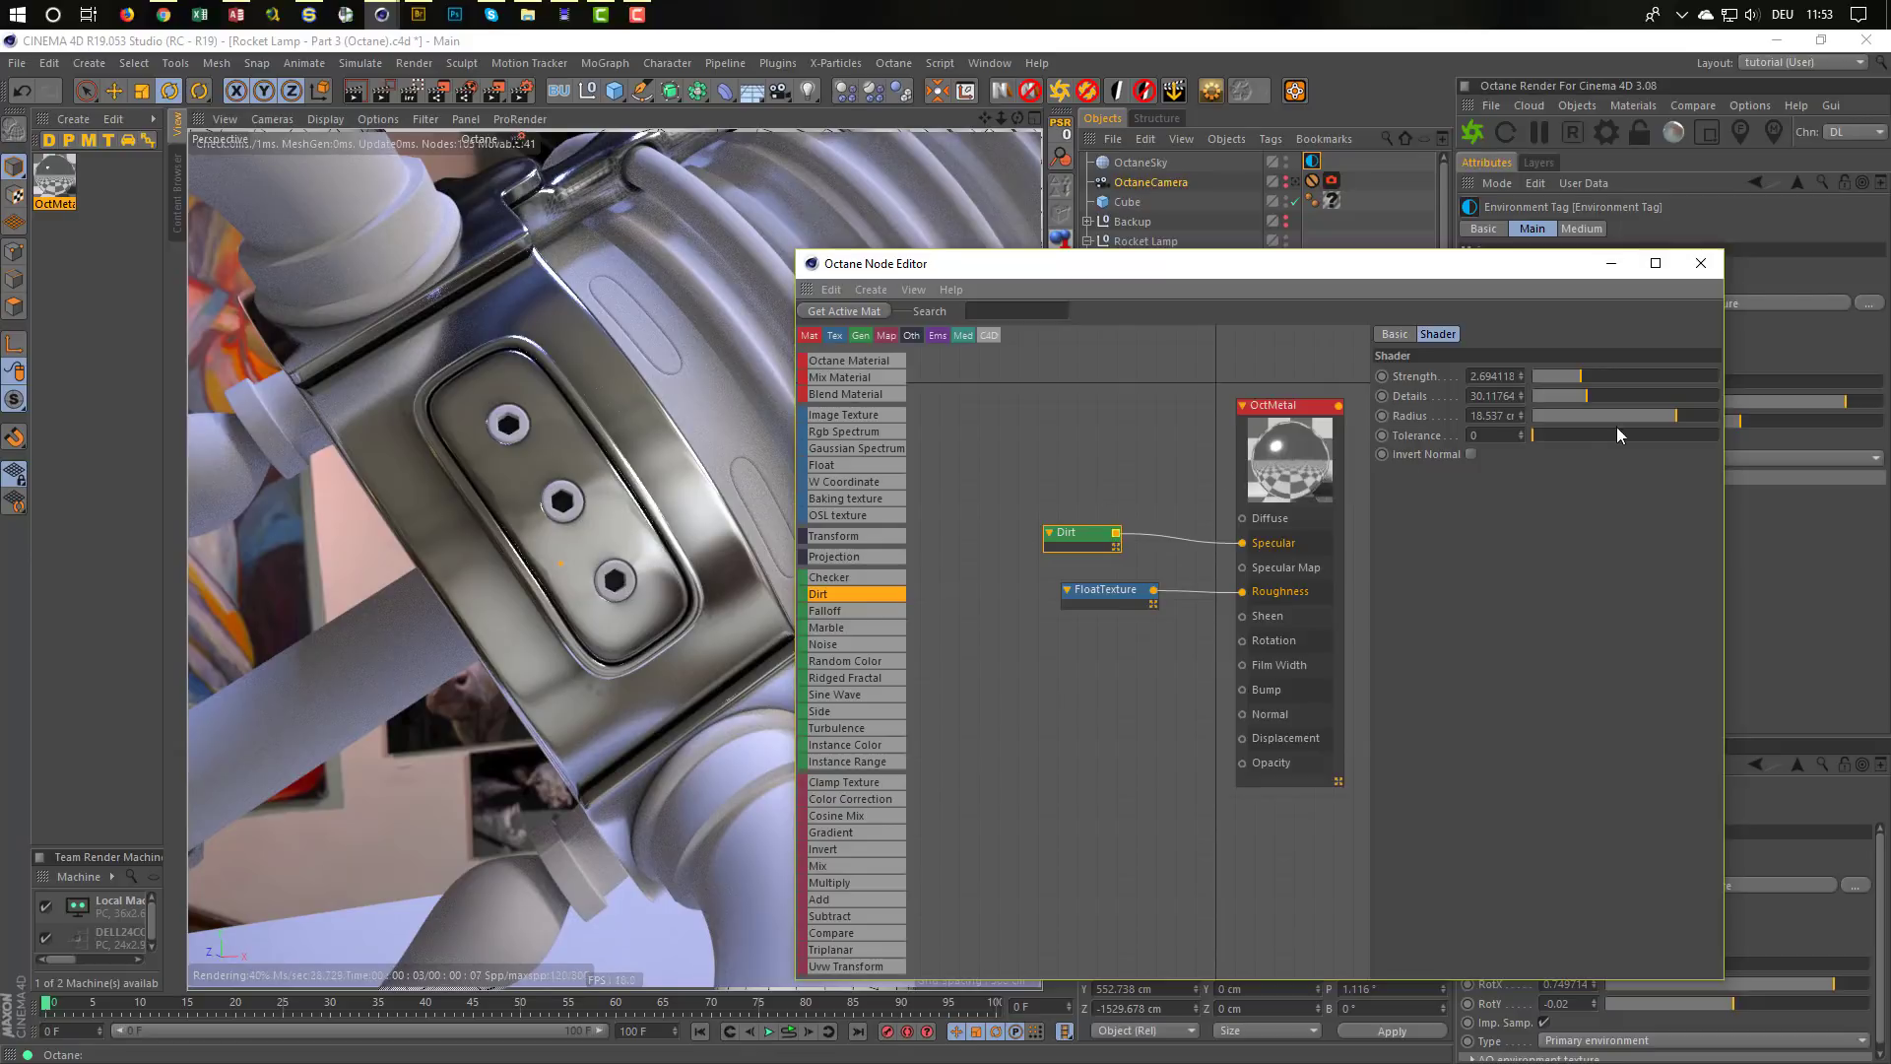
{"action": "left_click_drag", "start_coordinate": [1587, 398], "coordinate": [1552, 392]}
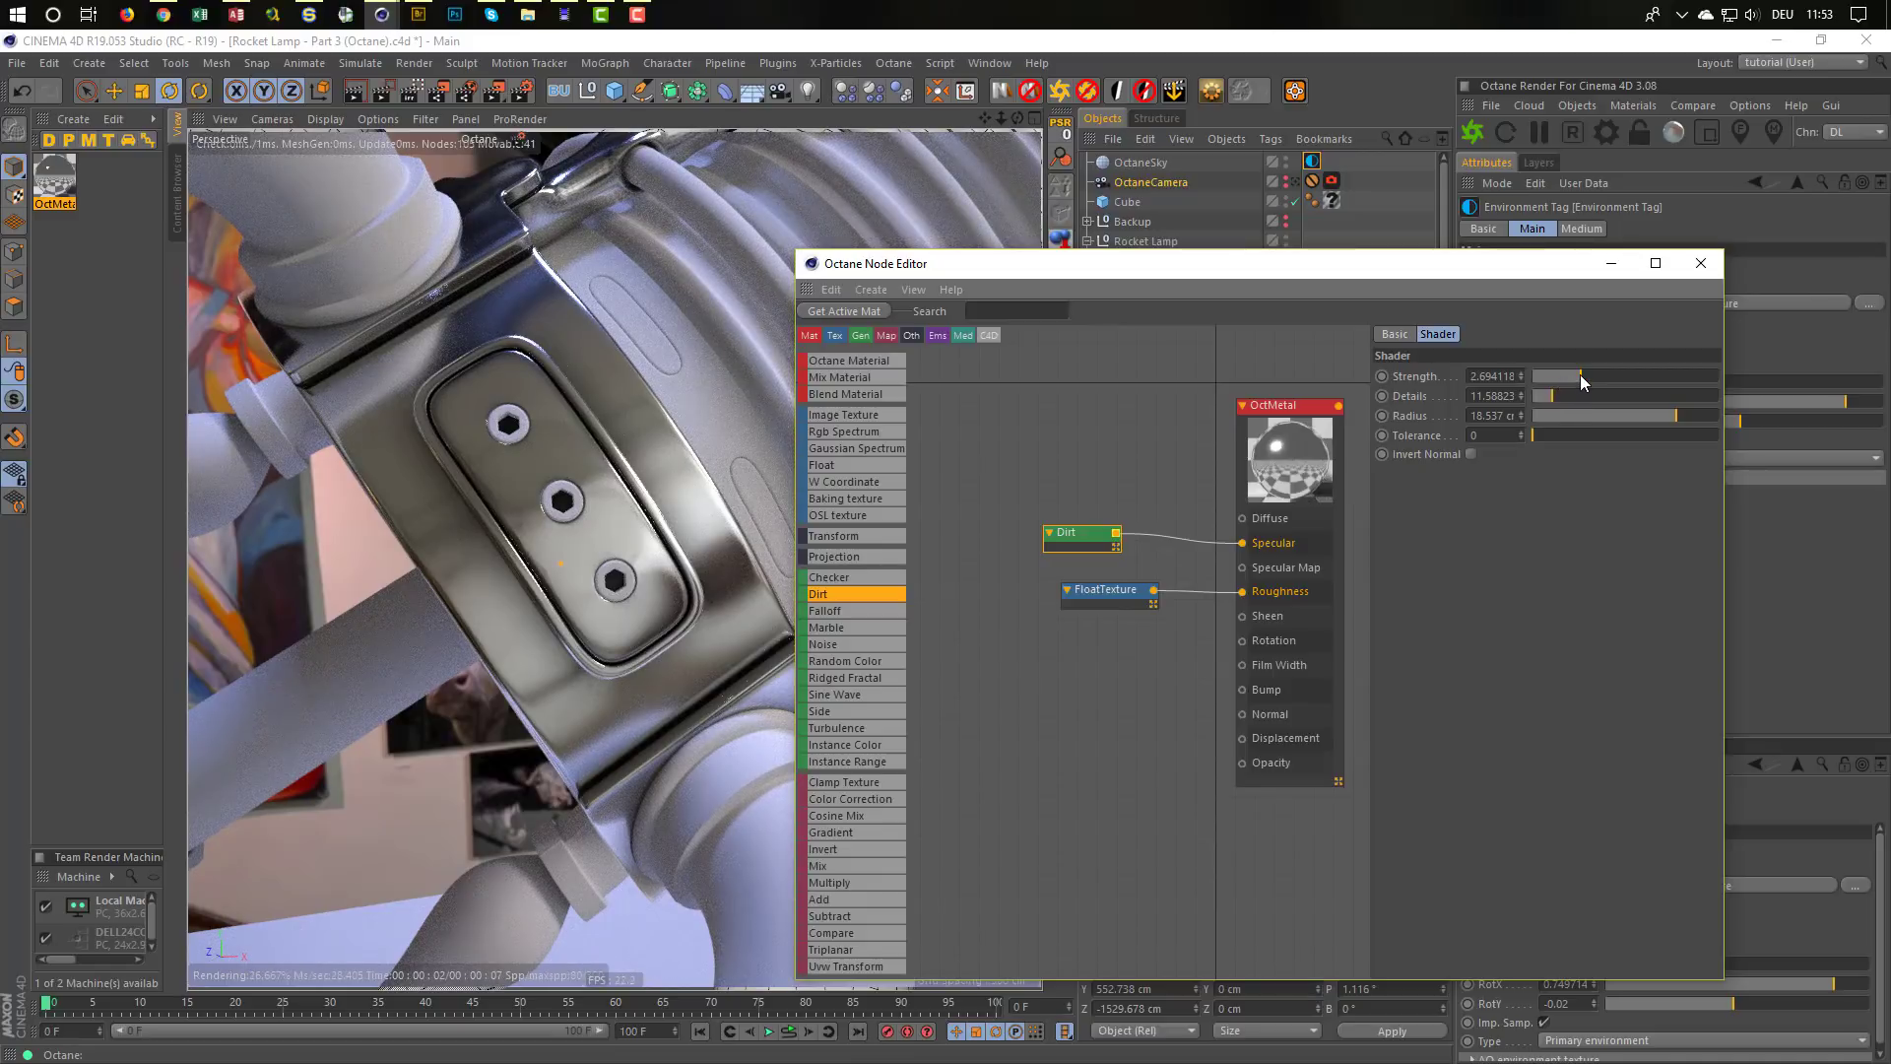
{"action": "left_click_drag", "start_coordinate": [1580, 375], "coordinate": [1564, 374]}
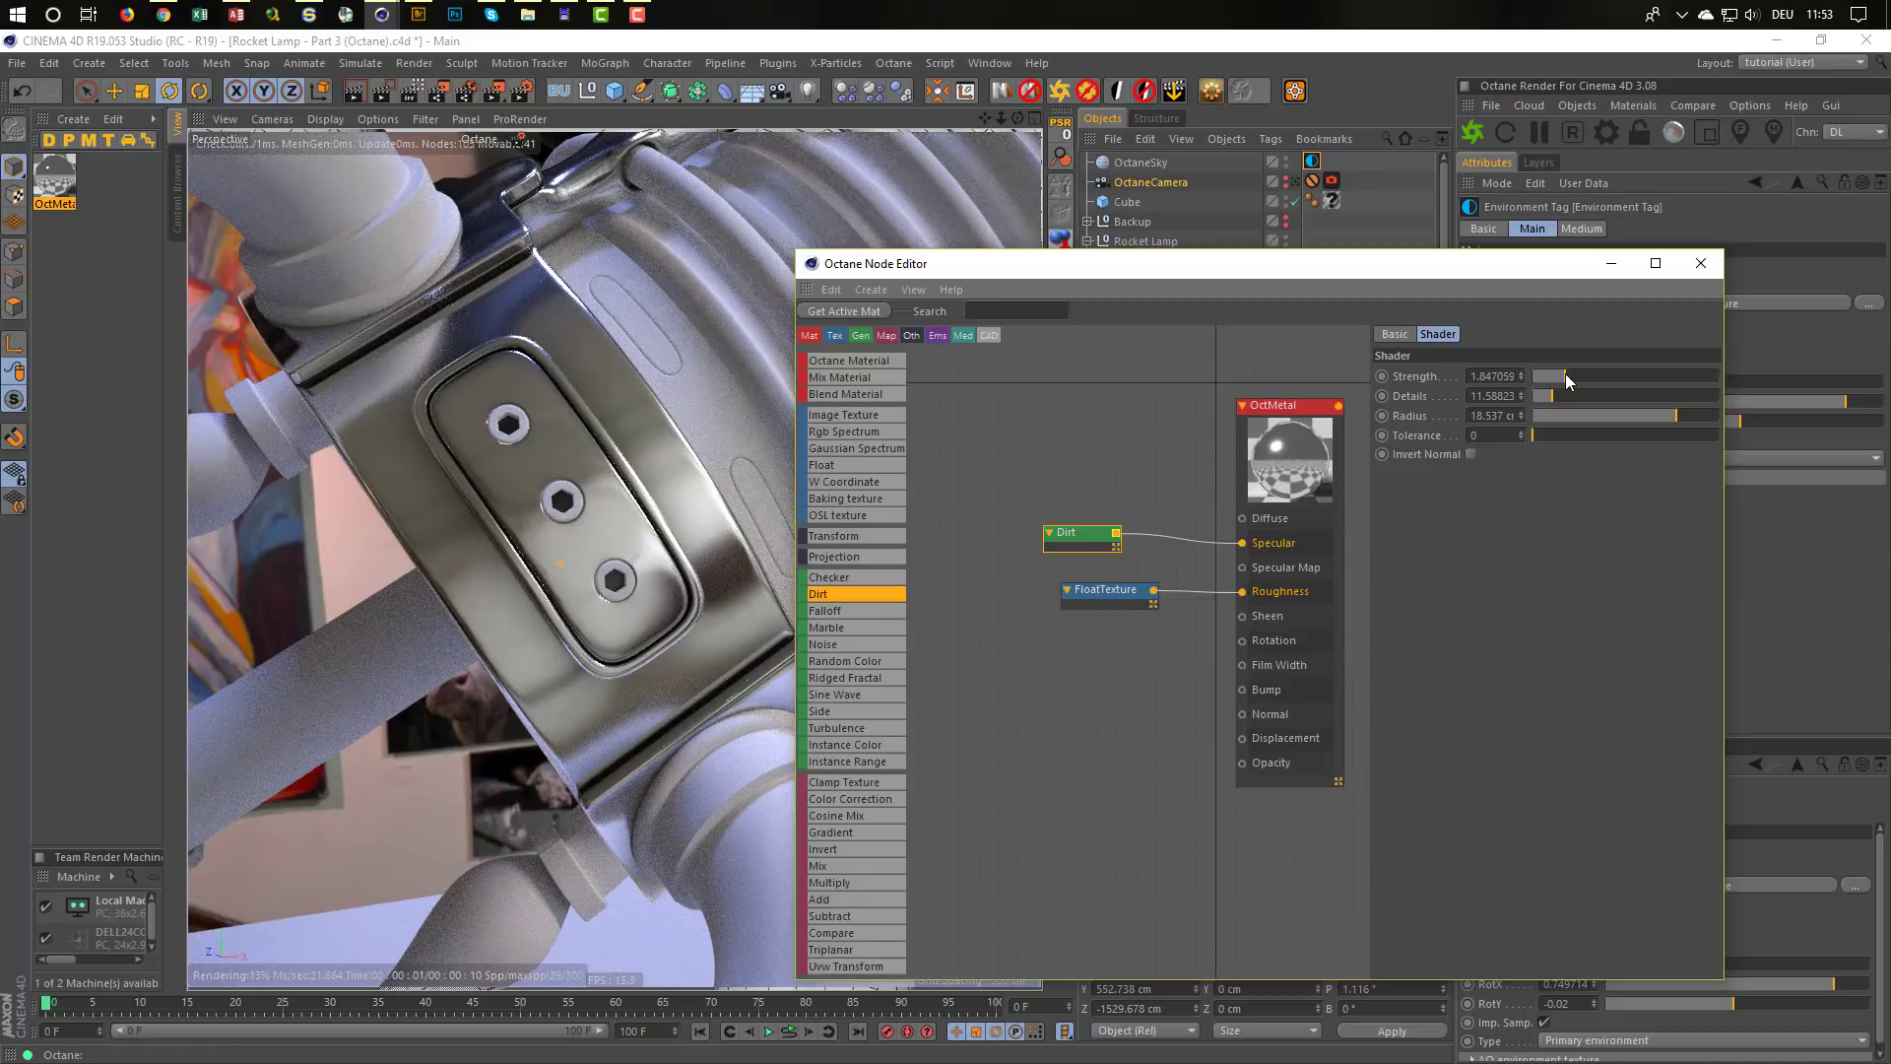
{"action": "left_click_drag", "start_coordinate": [1564, 374], "coordinate": [1562, 374]}
{"action": "left_click_drag", "start_coordinate": [1670, 415], "coordinate": [1663, 413]}
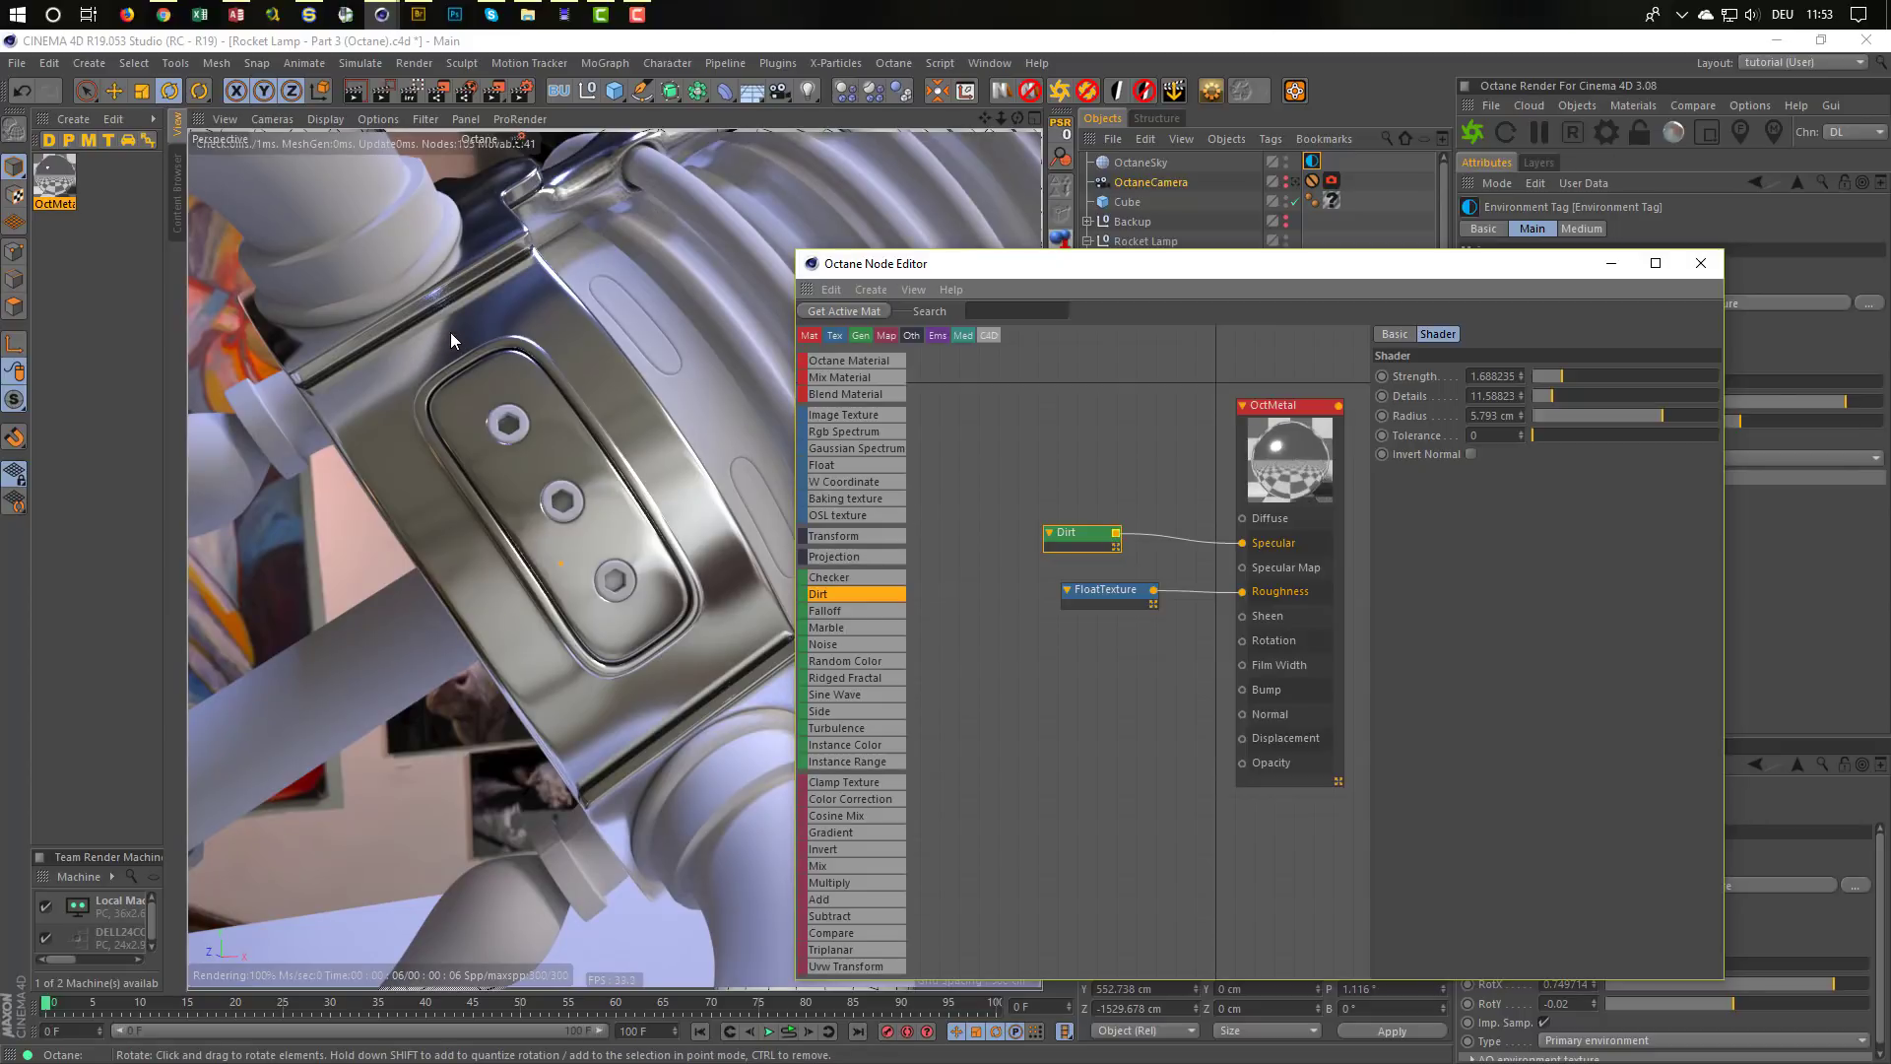
{"action": "left_click_drag", "start_coordinate": [1083, 536], "coordinate": [1053, 541]}
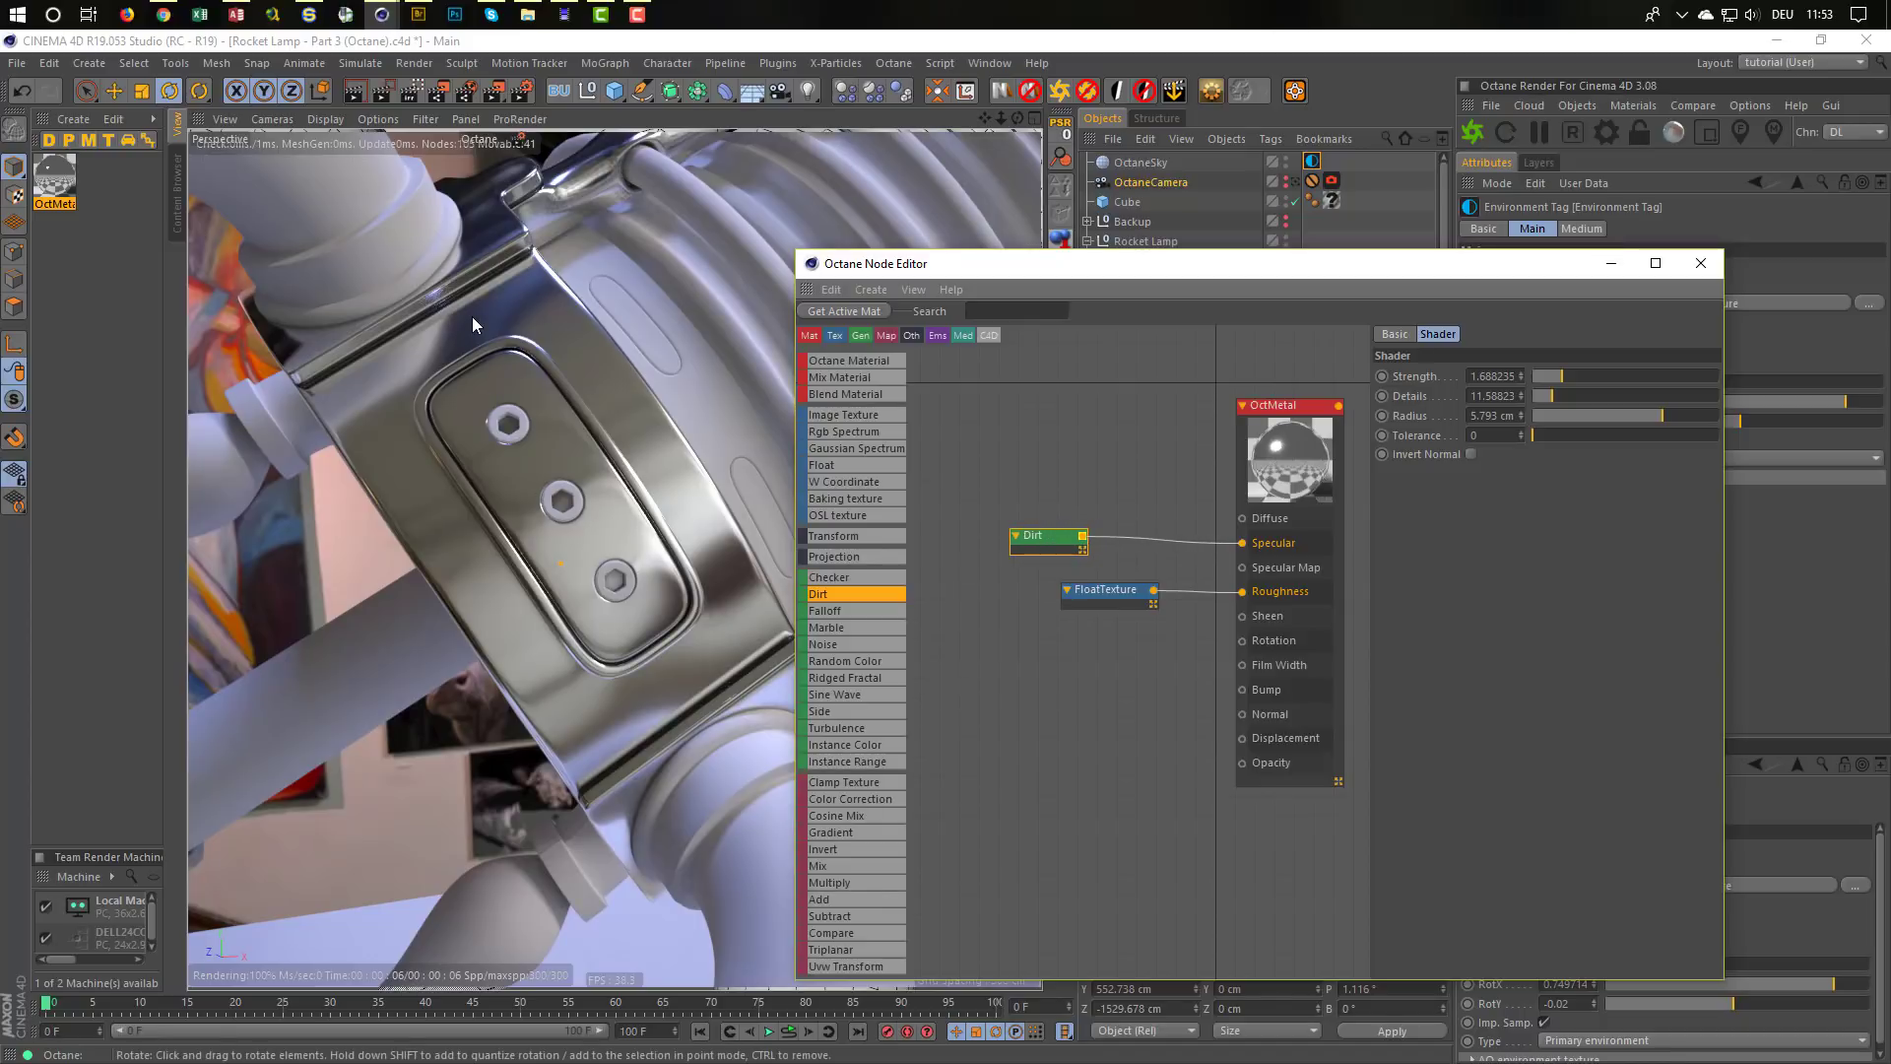
Bring DGruwier_dirt_05_scratches_smudge_specs_white.tif from Adobe Bridge into the Octane node graph
{"action": "left_click", "coordinate": [419, 14]}
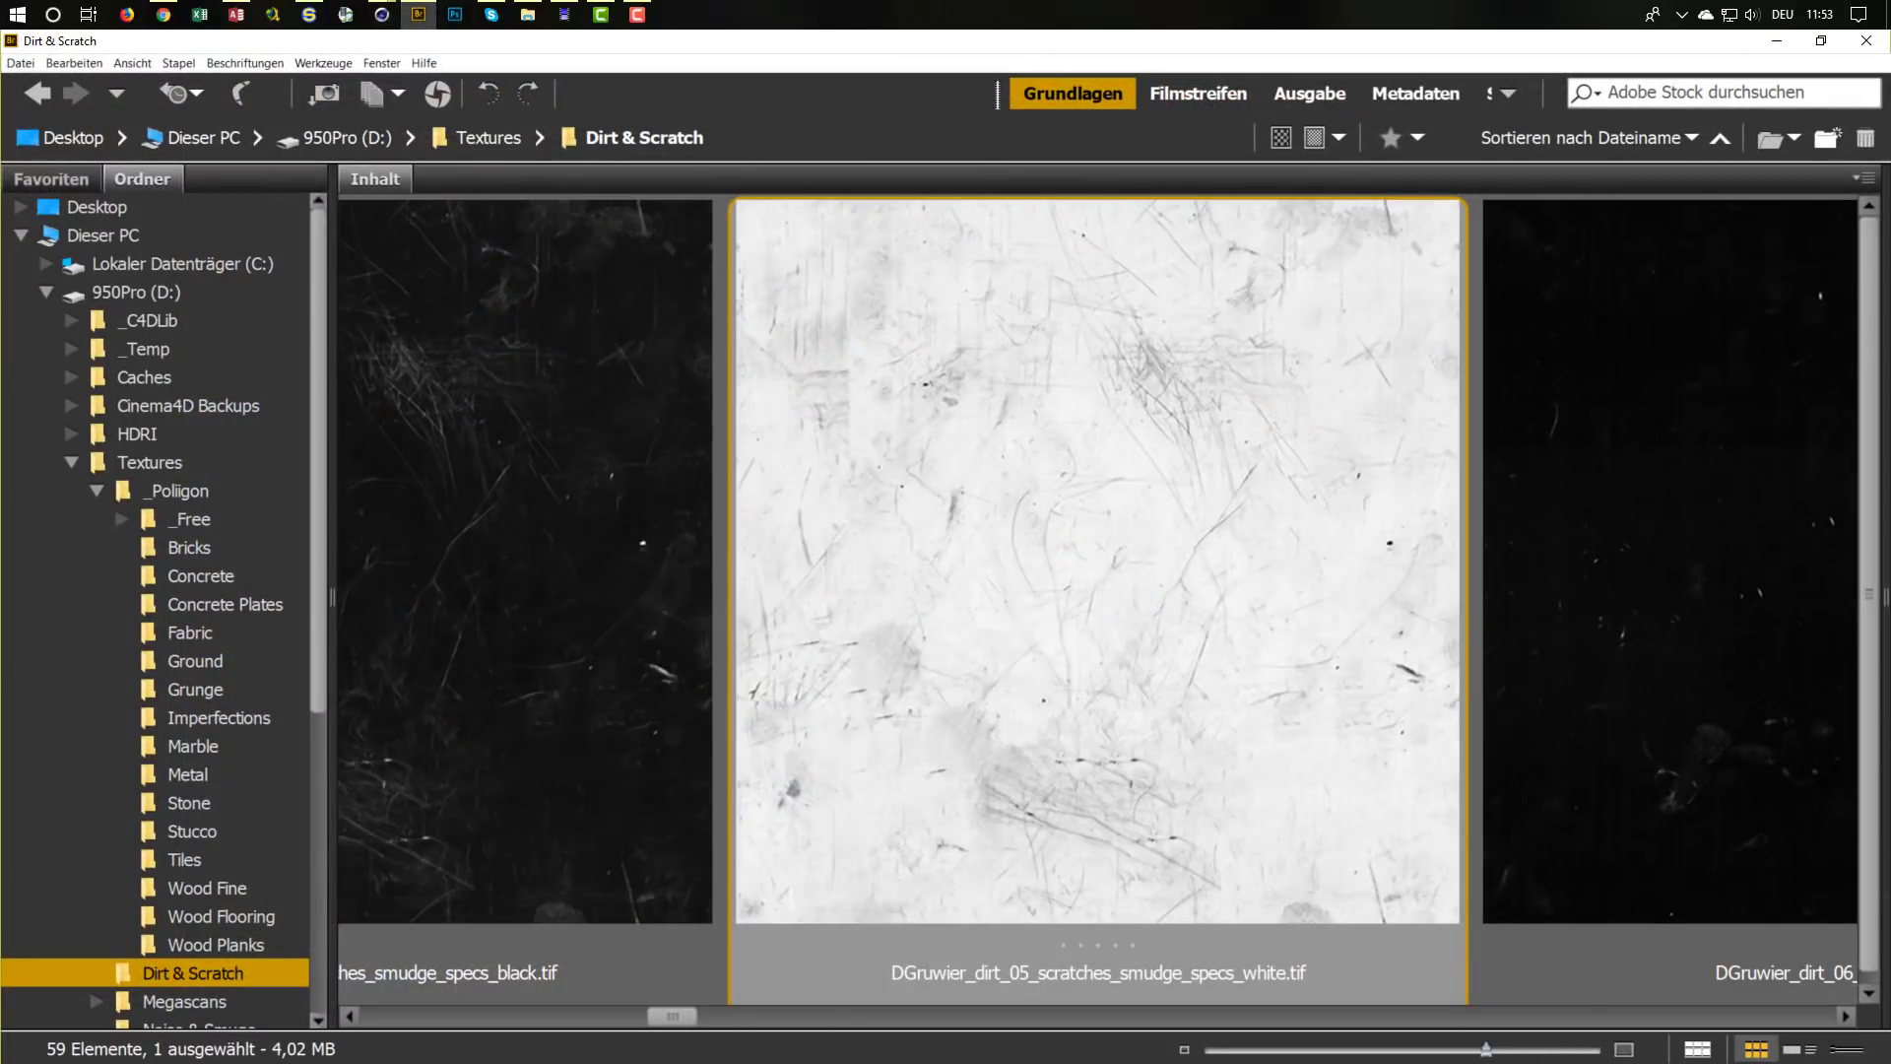
{"action": "left_click_drag", "start_coordinate": [1496, 1055], "coordinate": [1330, 1050]}
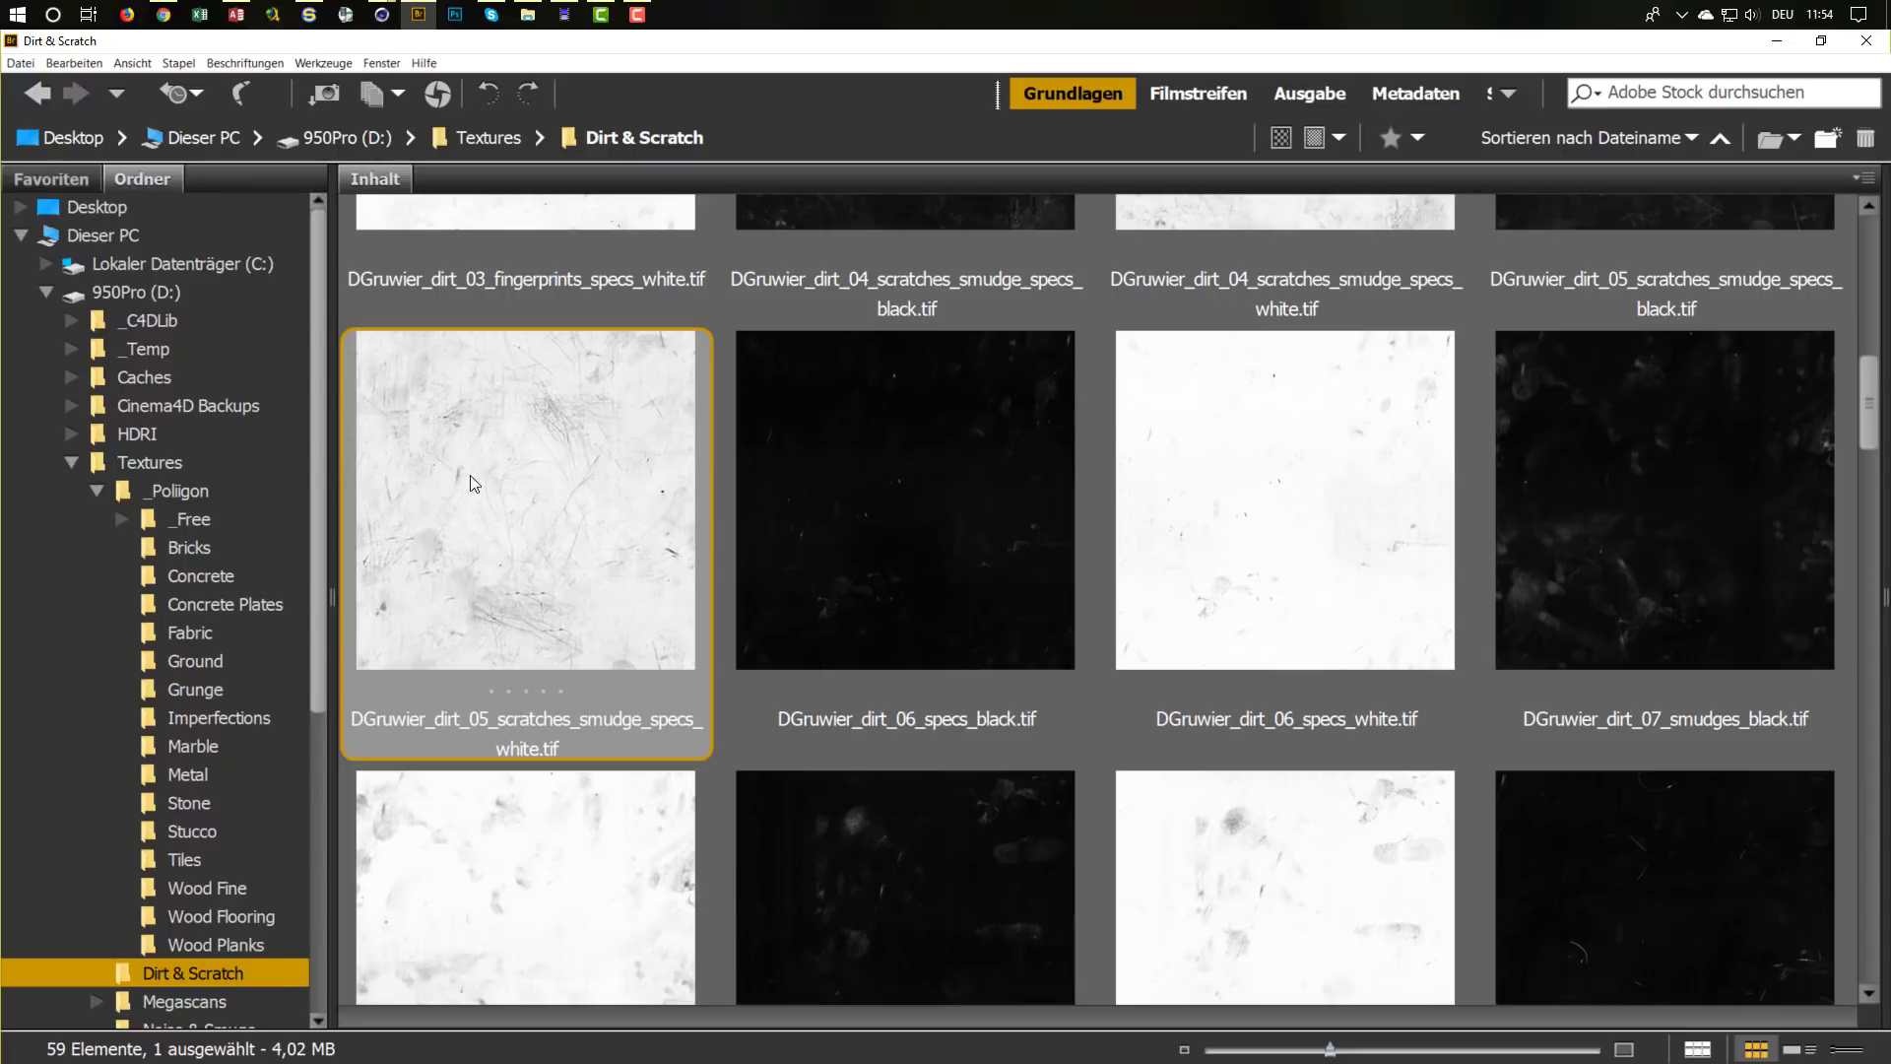
{"action": "left_click_drag", "start_coordinate": [462, 514], "coordinate": [1043, 379]}
{"action": "key", "text": "alt+Tab"}
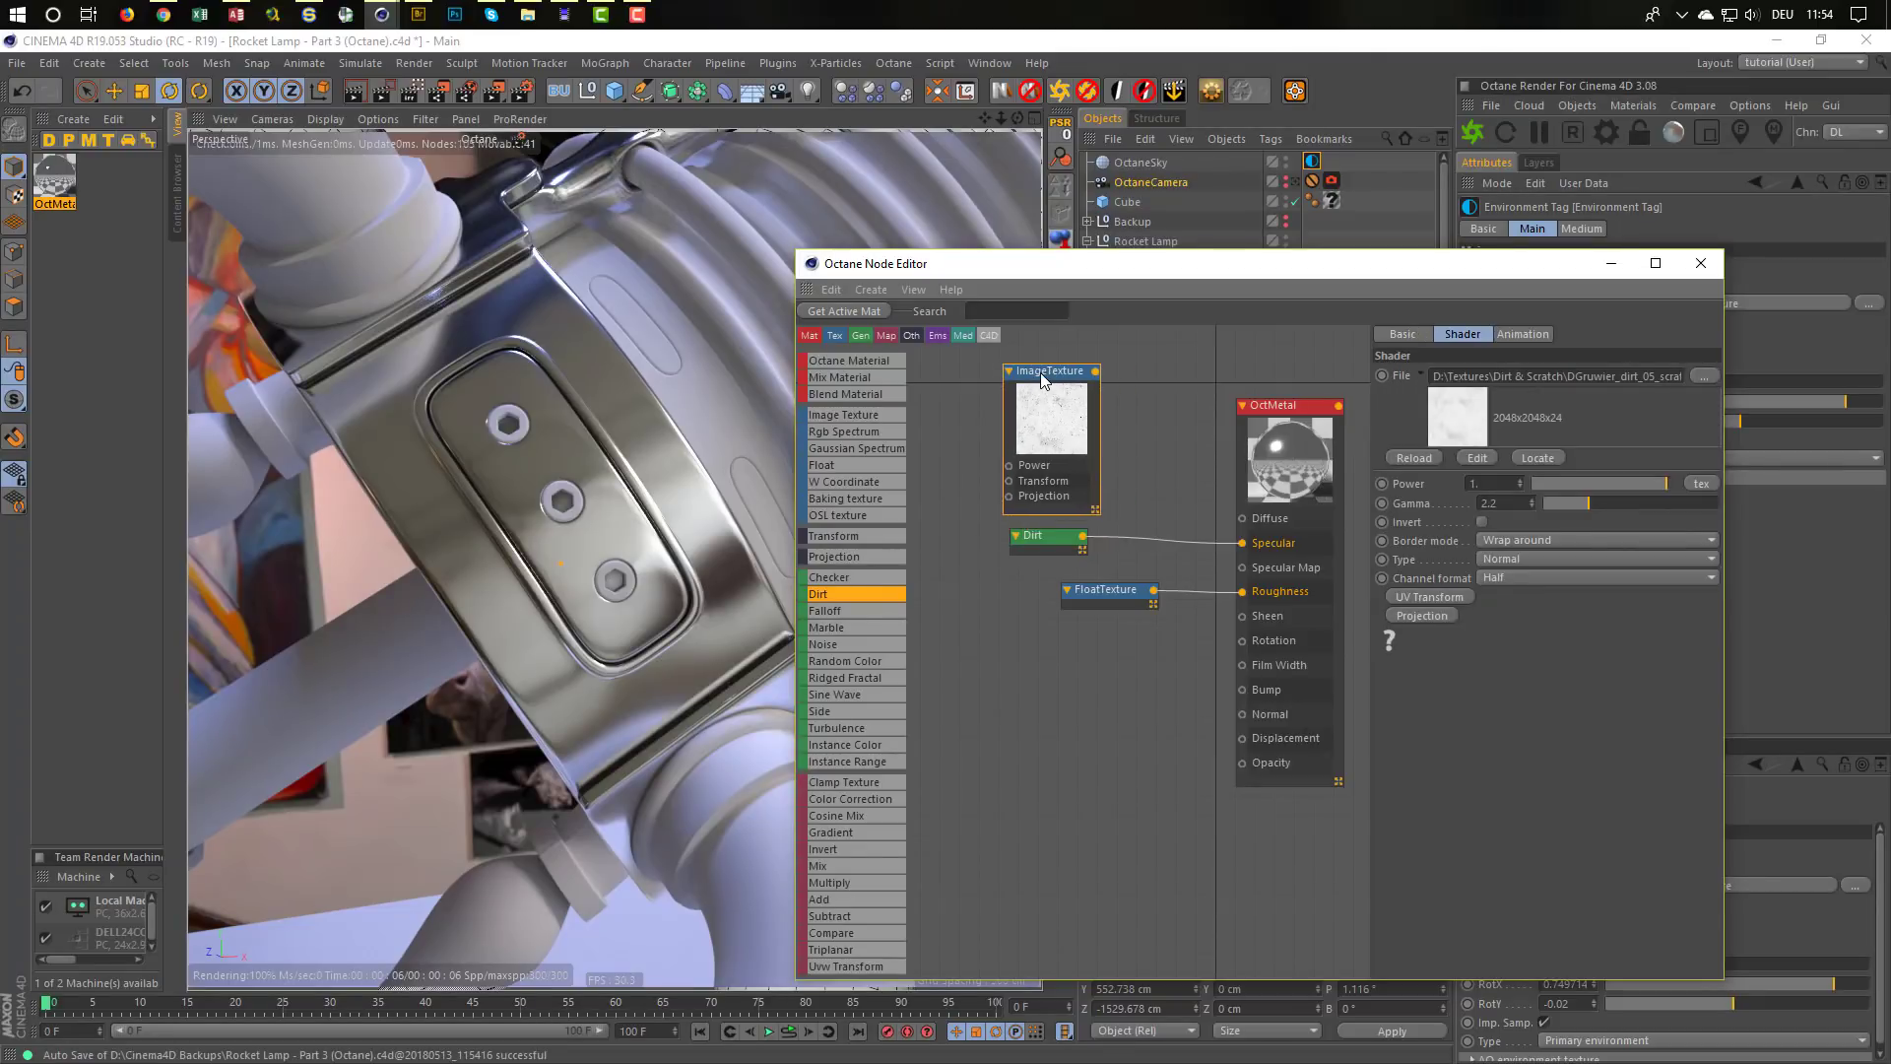
Stack the ImageTexture above the Dirt node and disconnect Dirt from Specular
{"action": "double_click", "coordinate": [1044, 380]}
{"action": "left_click_drag", "start_coordinate": [1040, 379], "coordinate": [999, 477]}
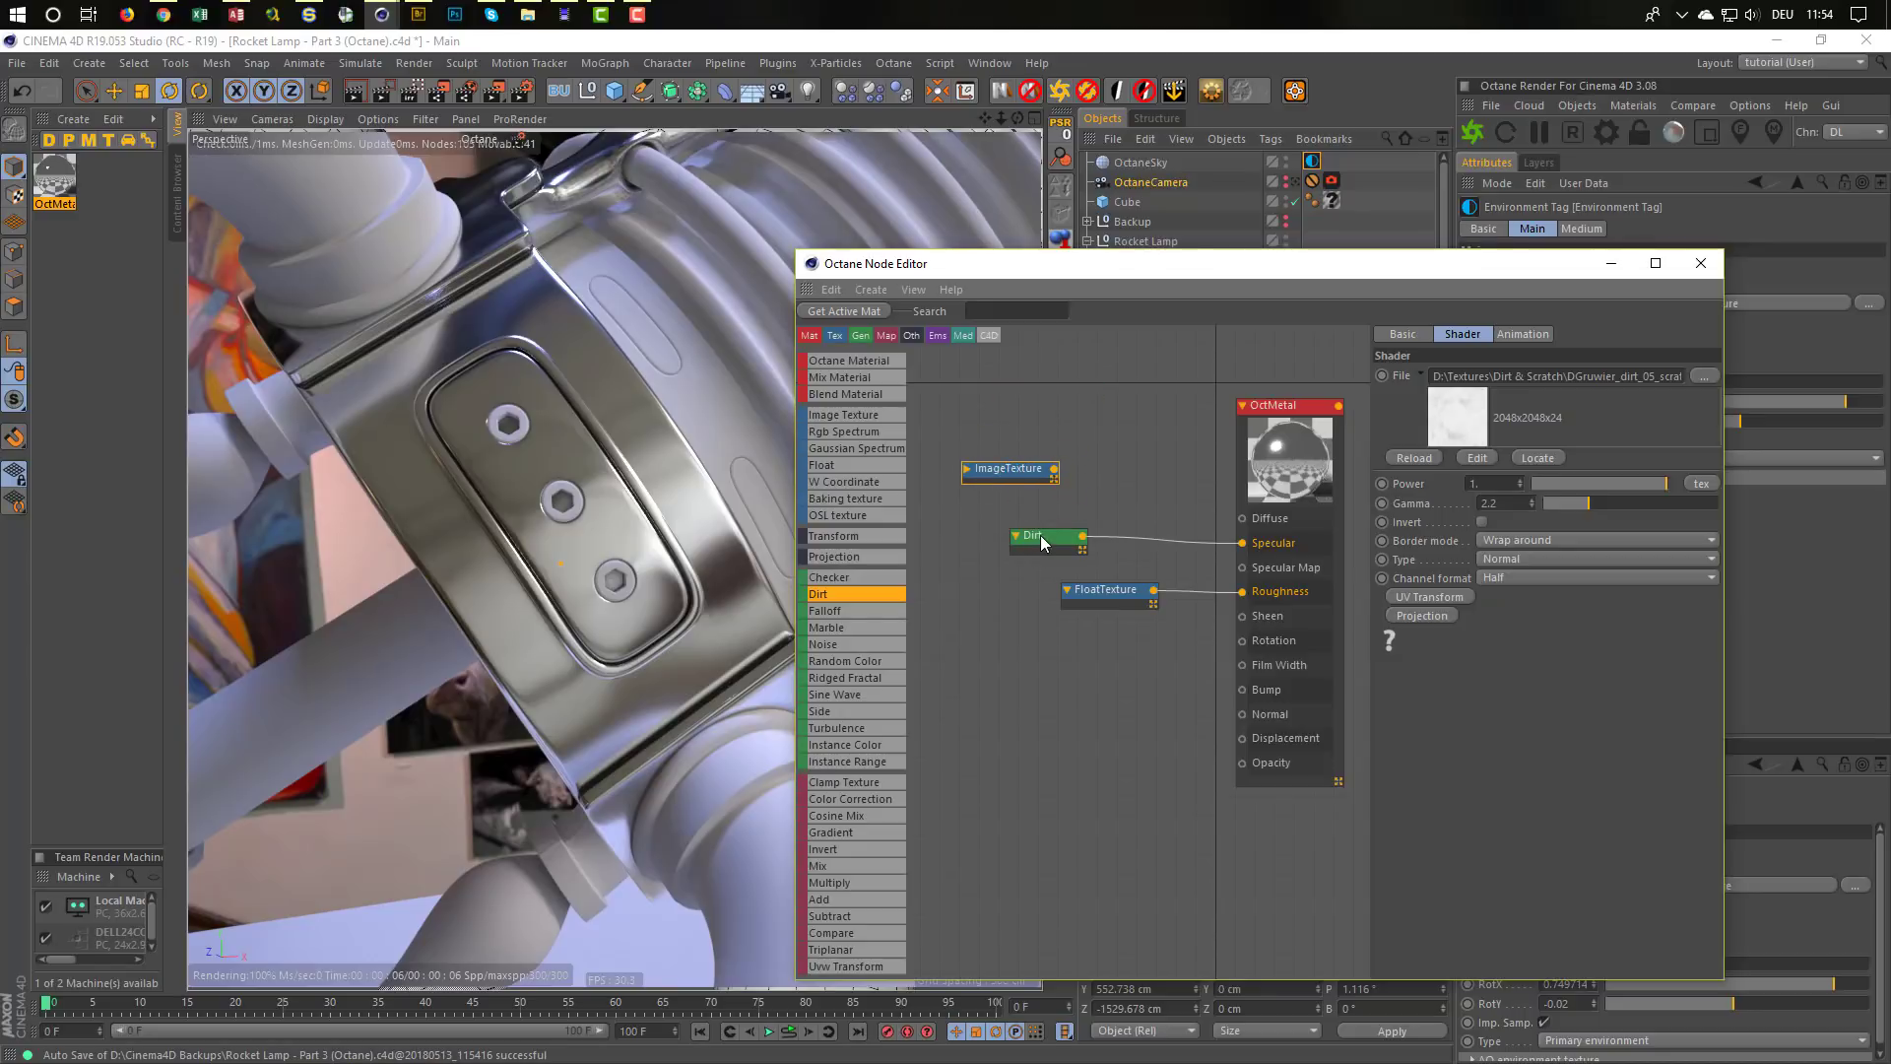
{"action": "left_click_drag", "start_coordinate": [1044, 540], "coordinate": [1000, 536]}
{"action": "left_click_drag", "start_coordinate": [1243, 548], "coordinate": [1095, 543]}
{"action": "left_click_drag", "start_coordinate": [1014, 471], "coordinate": [989, 483]}
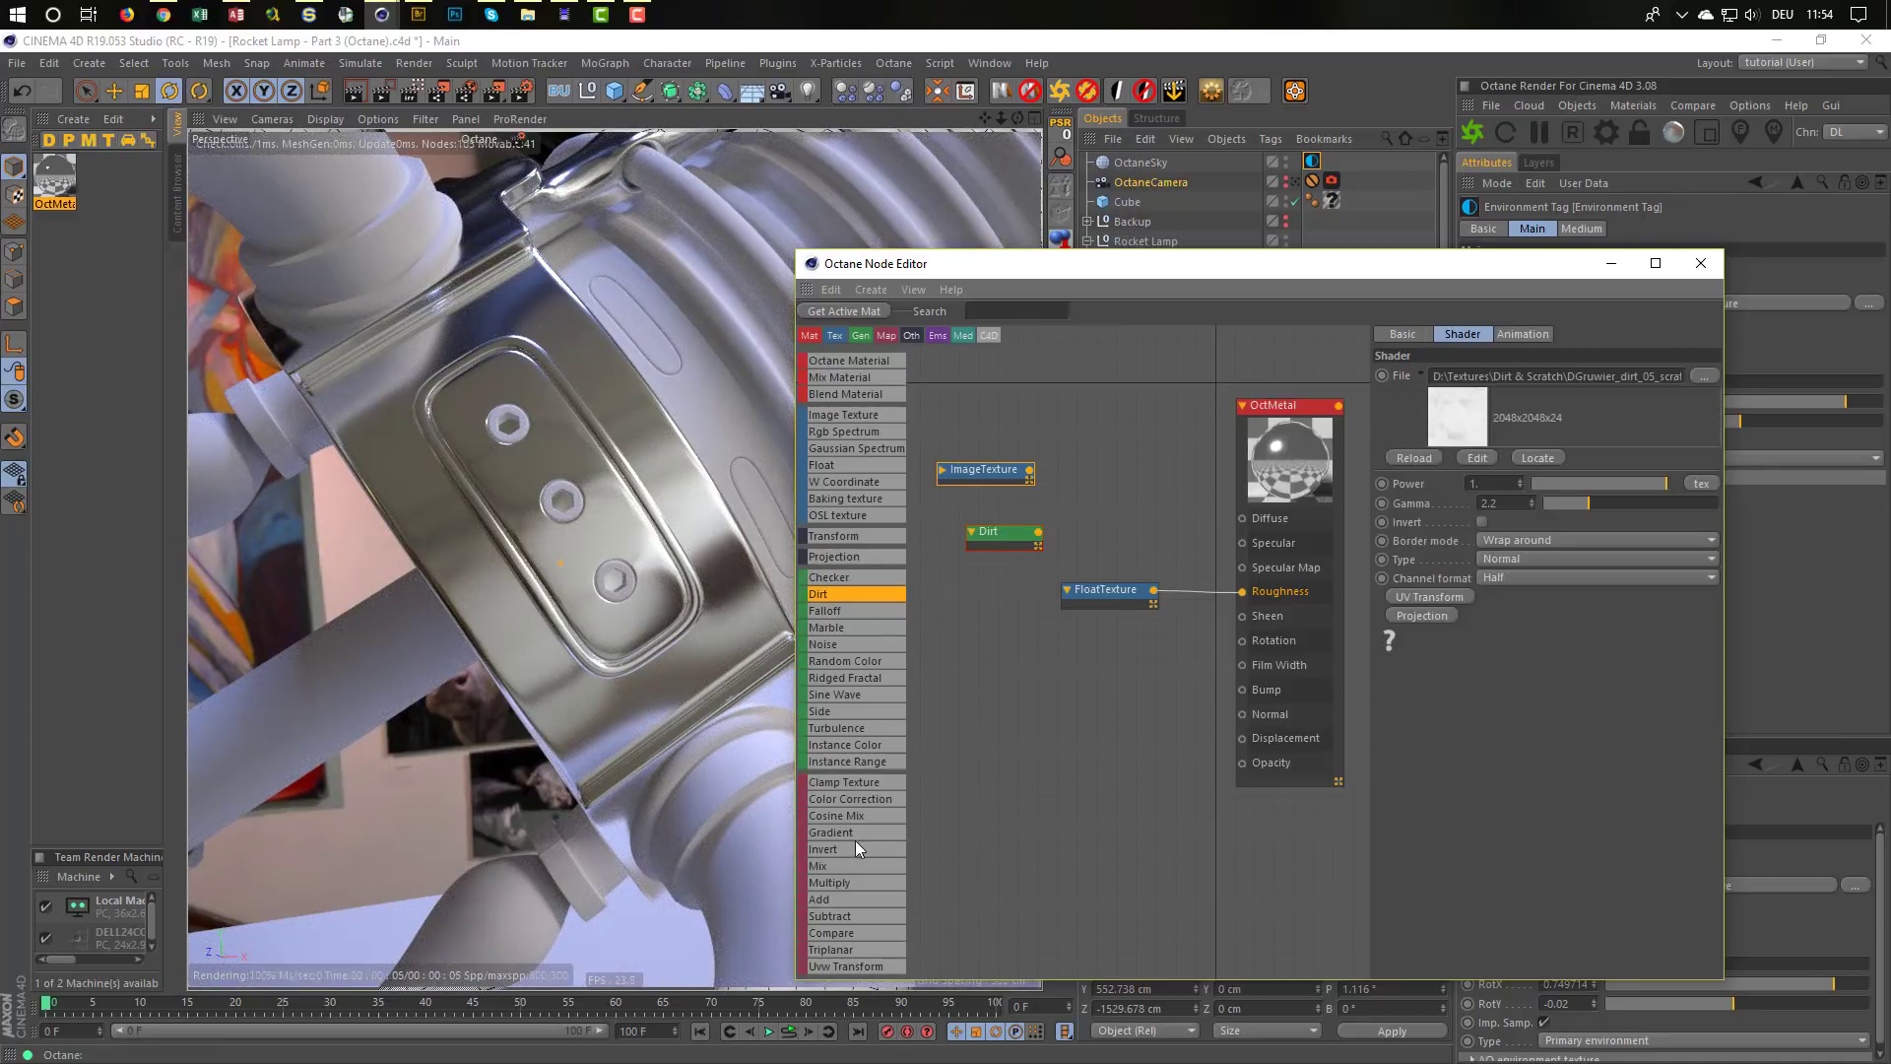
Add a Multiply node combining ImageTexture and Dirt into OctMetal's Specular
{"action": "left_click", "coordinate": [832, 885]}
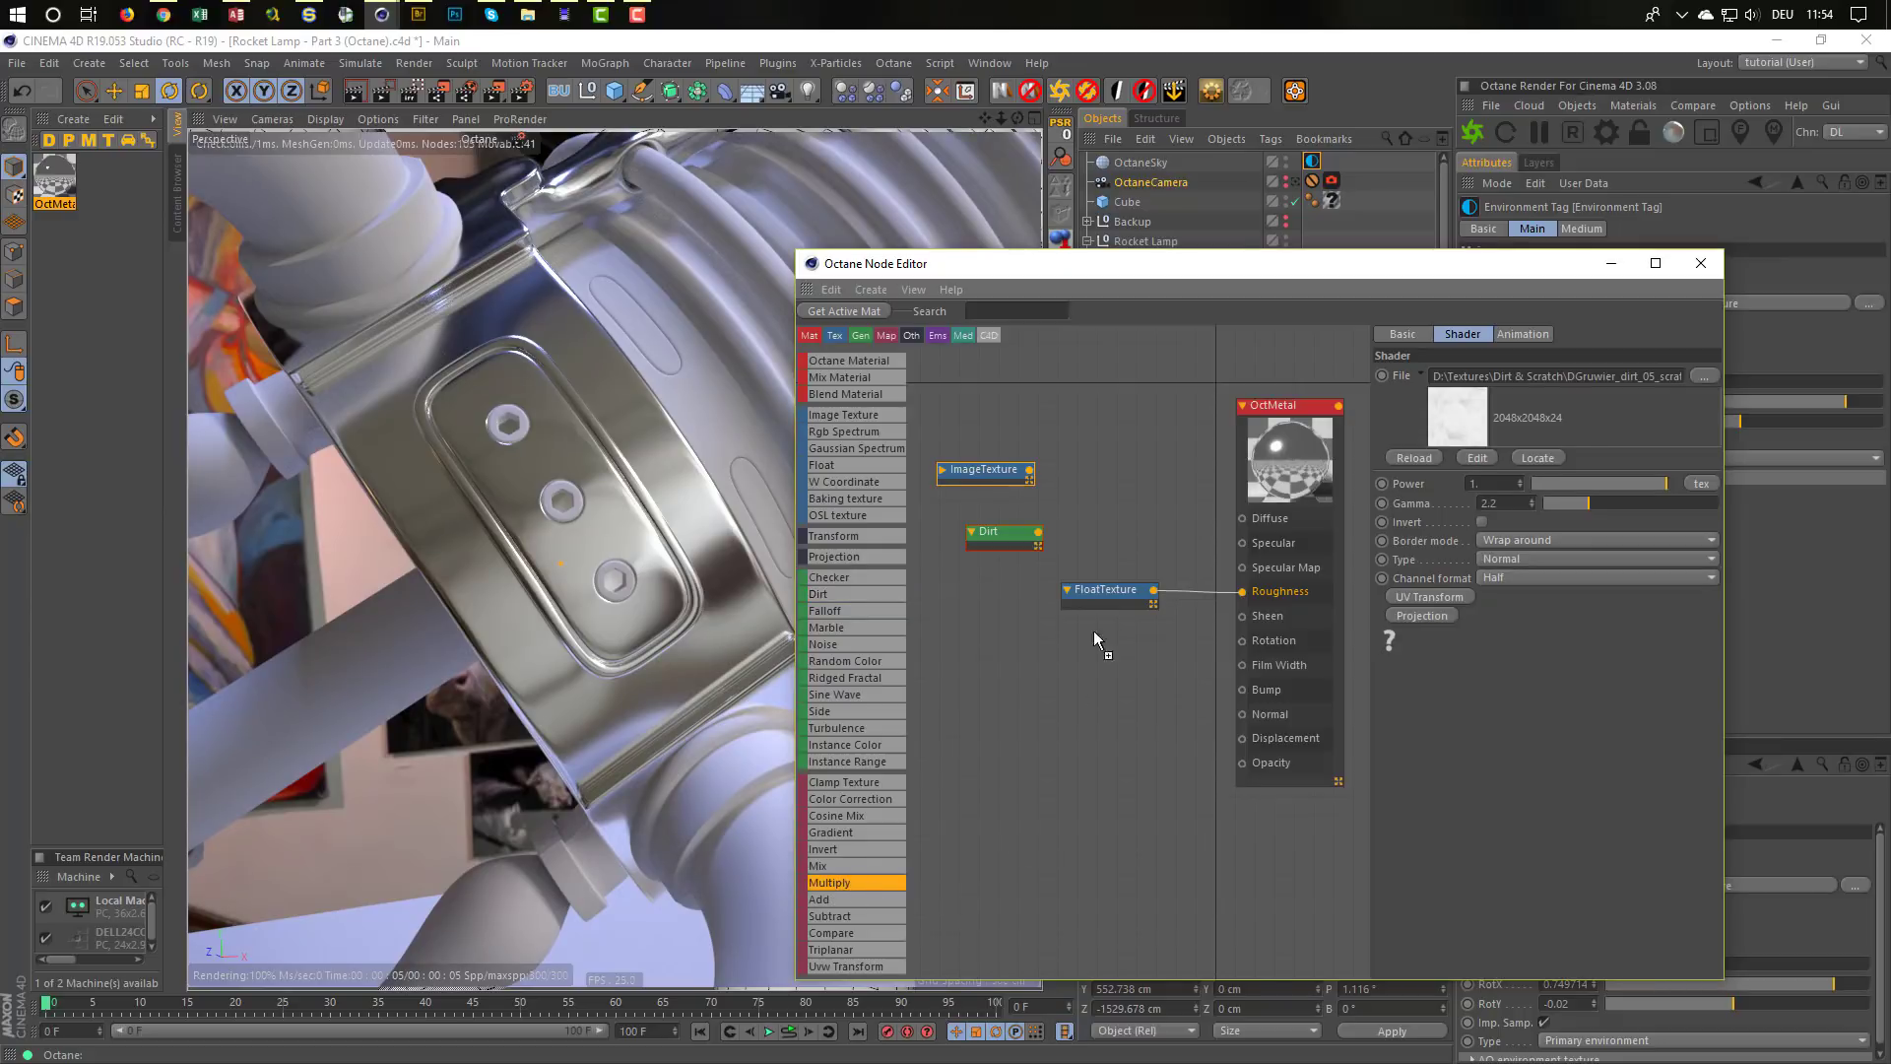
{"action": "left_click", "coordinate": [1095, 492]}
{"action": "left_click_drag", "start_coordinate": [1115, 494], "coordinate": [1096, 420]}
{"action": "left_click_drag", "start_coordinate": [1039, 480], "coordinate": [1077, 509]}
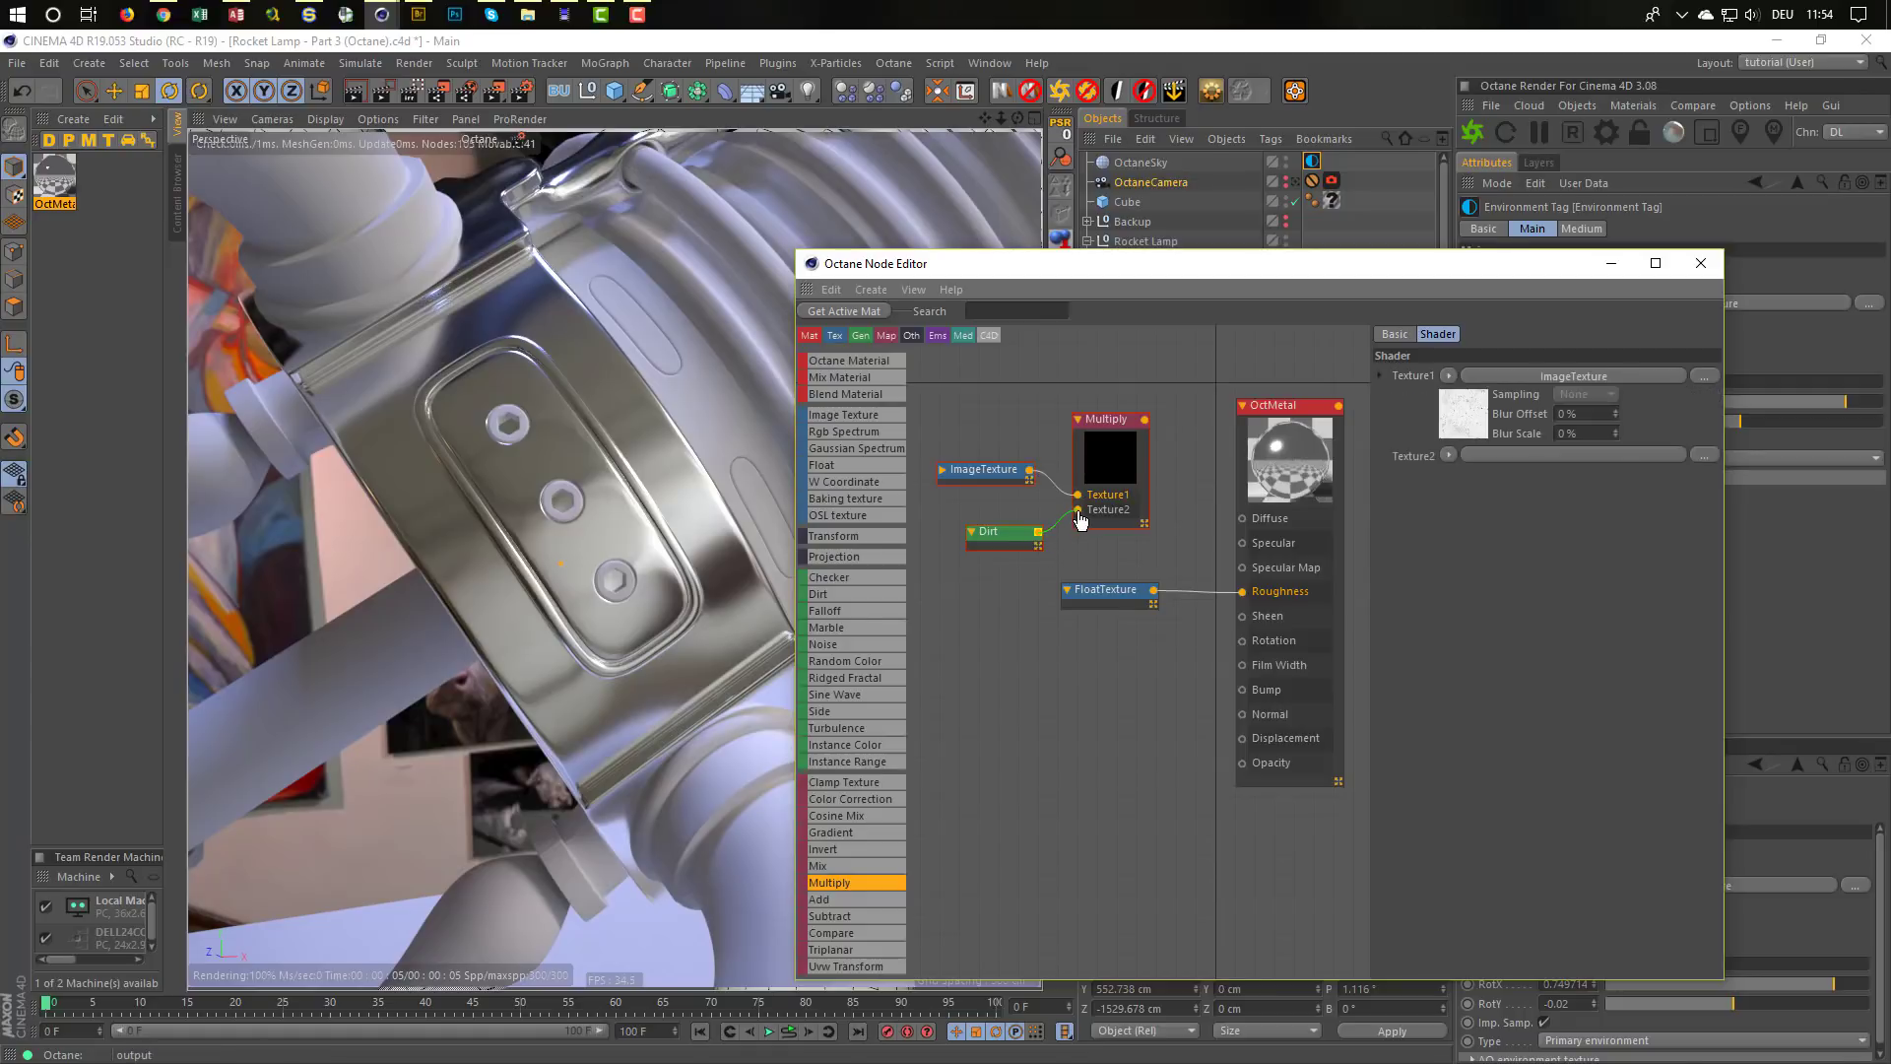
{"action": "left_click_drag", "start_coordinate": [1145, 419], "coordinate": [1243, 551]}
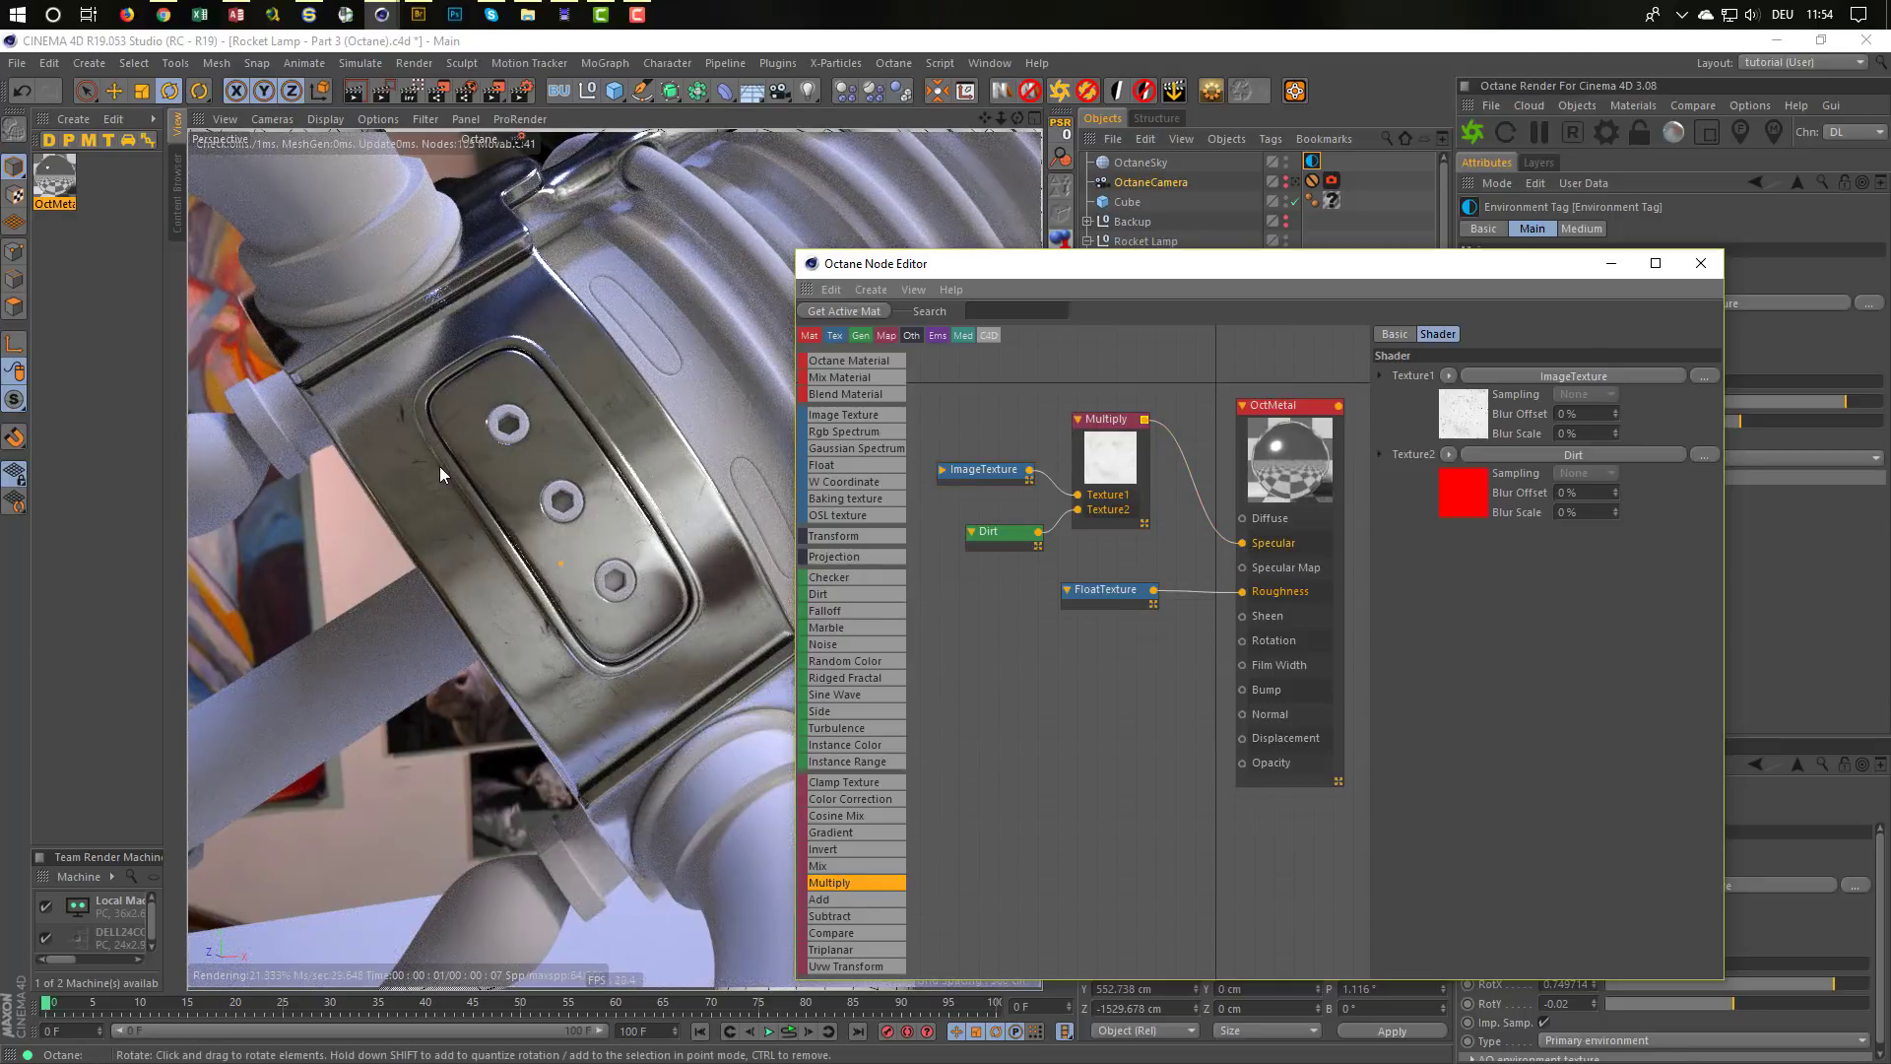
{"action": "scroll", "coordinate": [481, 451], "scroll_direction": "up", "scroll_amount": 5}
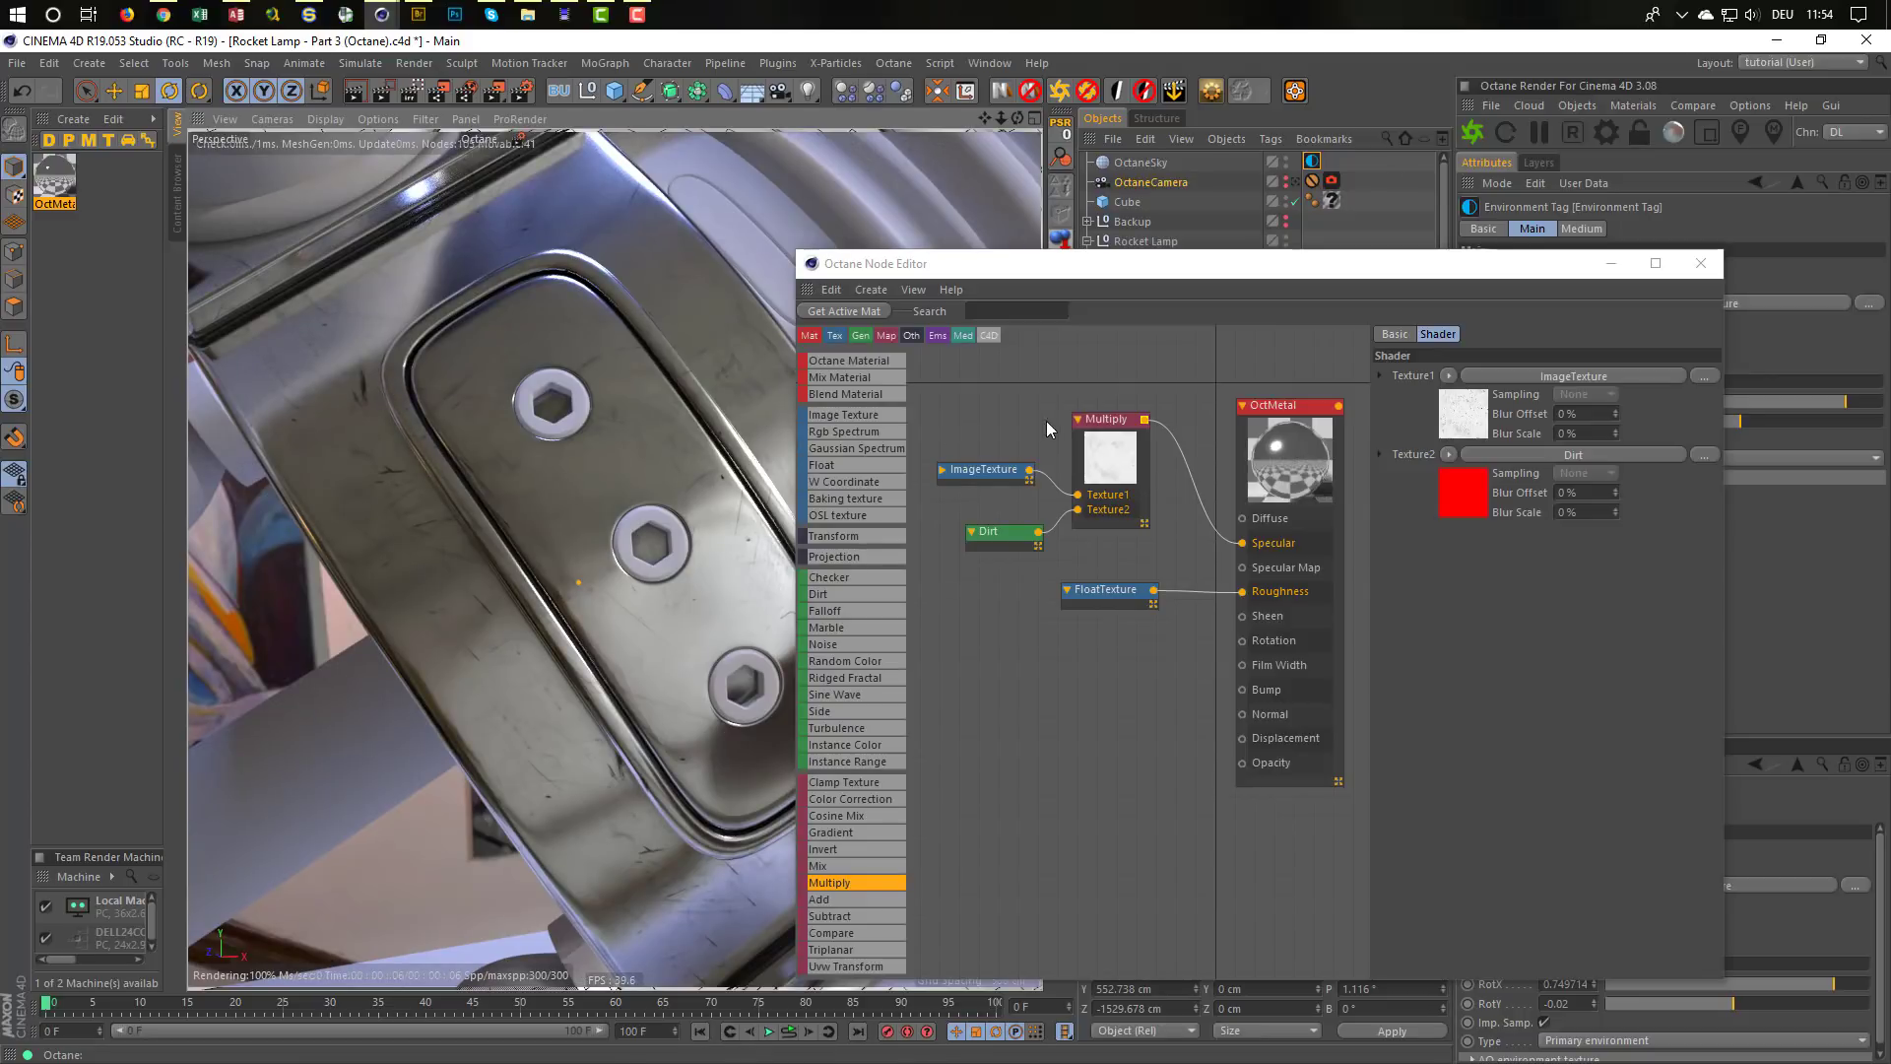
{"action": "left_click", "coordinate": [1101, 423]}
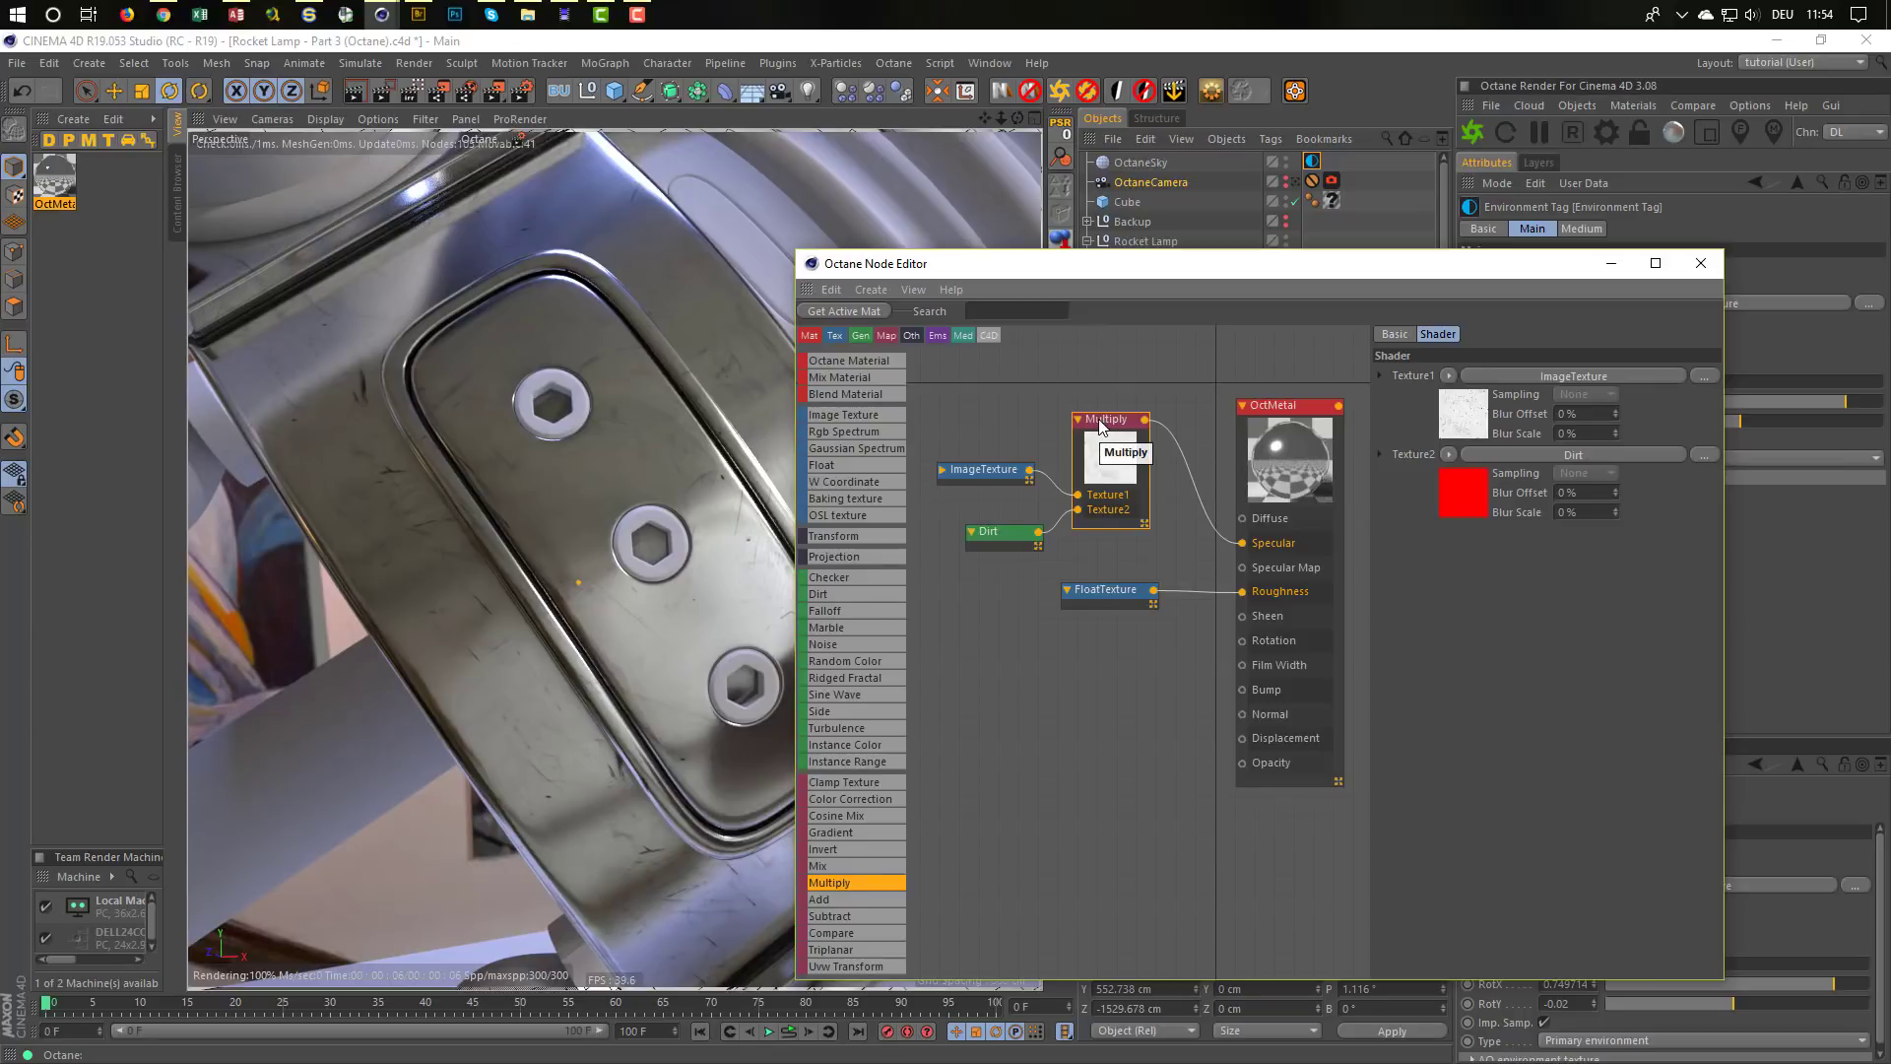
{"action": "left_click", "coordinate": [989, 471]}
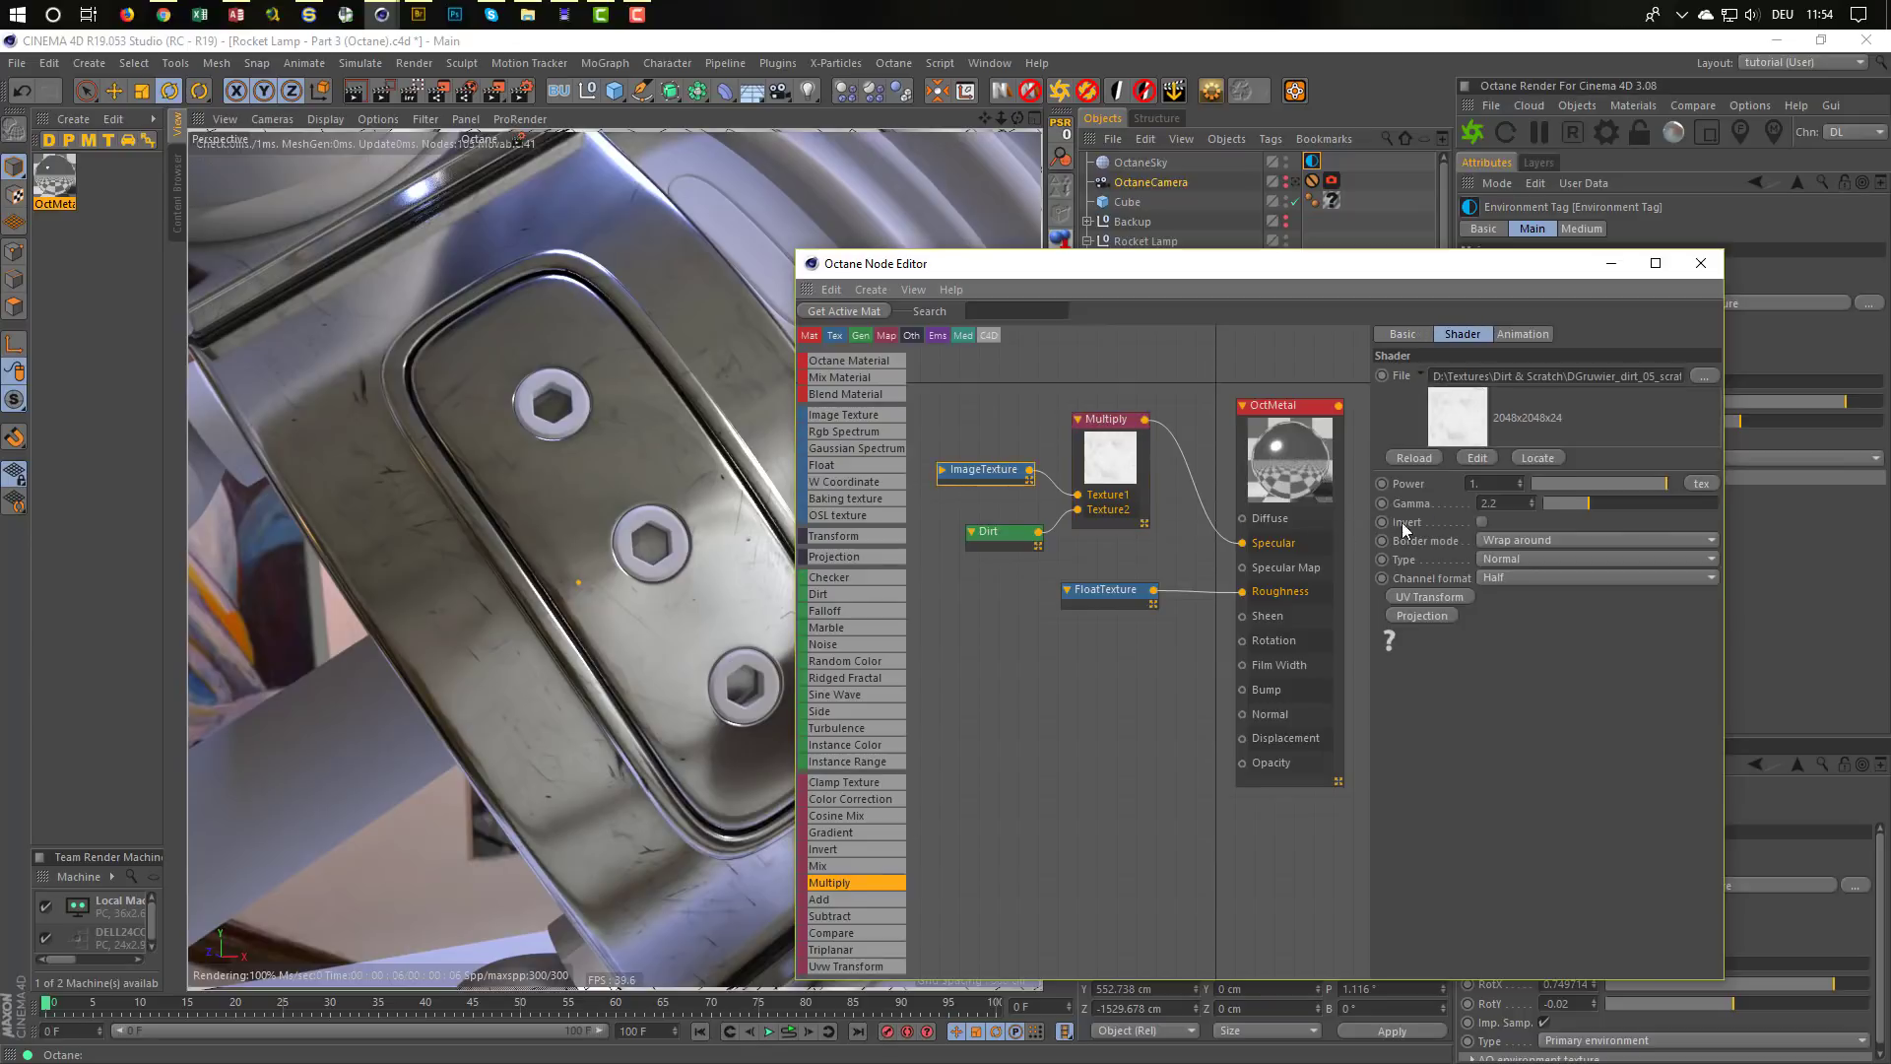
{"action": "mouse_move", "coordinate": [1658, 481]}
{"action": "left_mouse_down"}
{"action": "mouse_move", "coordinate": [1576, 476]}
{"action": "mouse_move", "coordinate": [1642, 483]}
{"action": "left_mouse_up"}
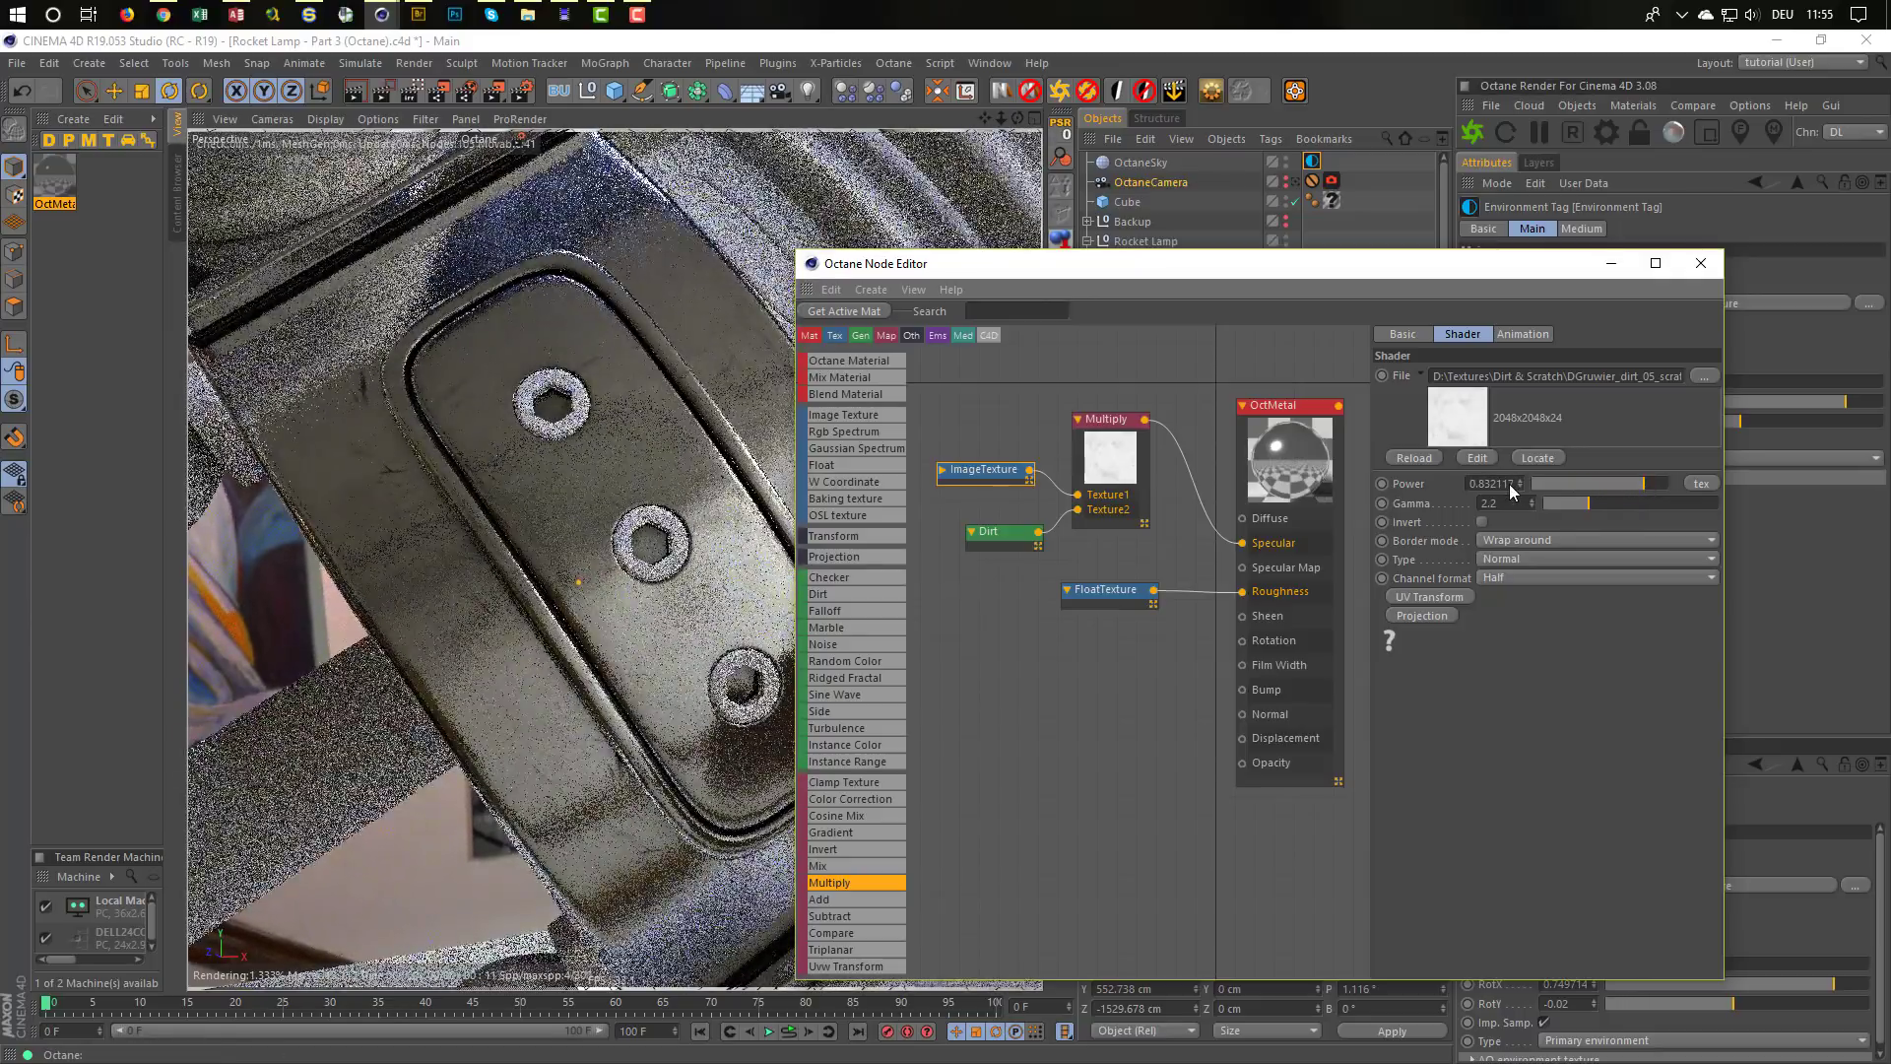
{"action": "double_click", "coordinate": [1511, 483]}
{"action": "type", "text": "1"}
{"action": "key", "text": "Return"}
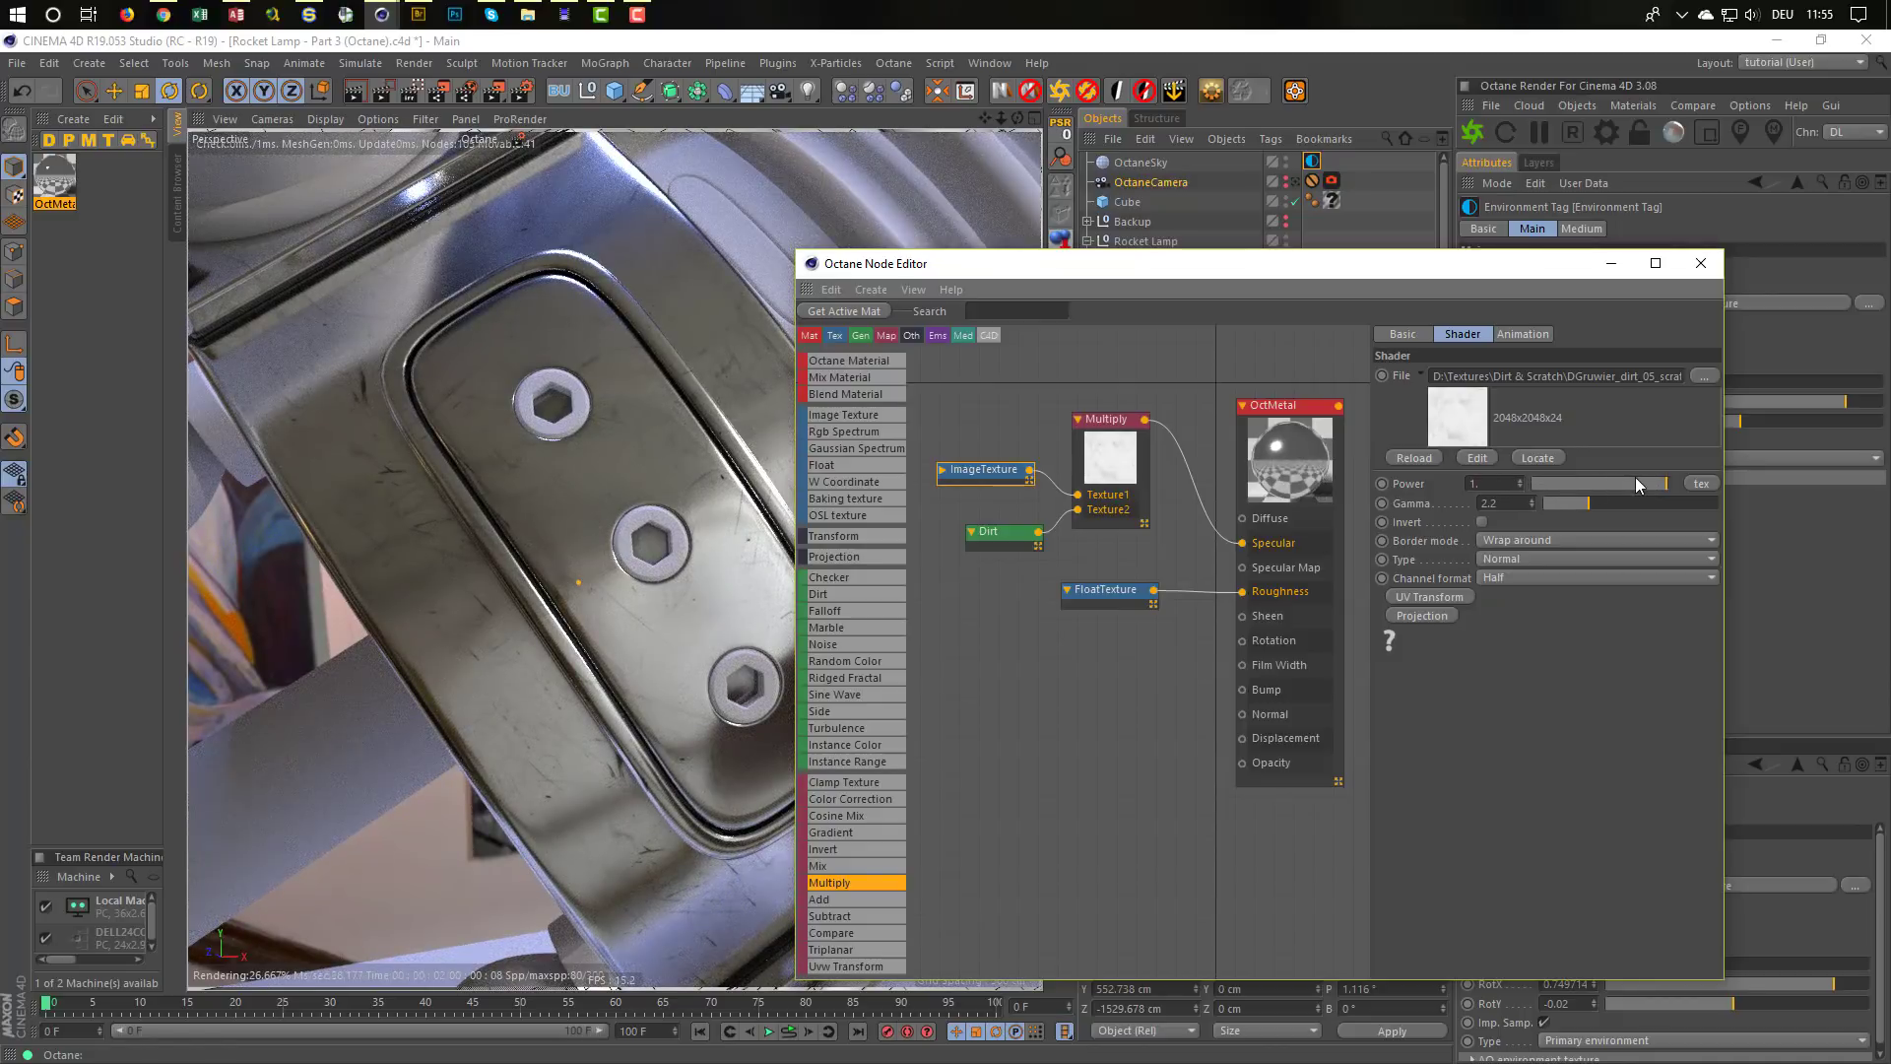
{"action": "mouse_move", "coordinate": [1645, 482]}
{"action": "left_mouse_down"}
{"action": "mouse_move", "coordinate": [1793, 493]}
{"action": "mouse_move", "coordinate": [1721, 489]}
{"action": "left_mouse_up"}
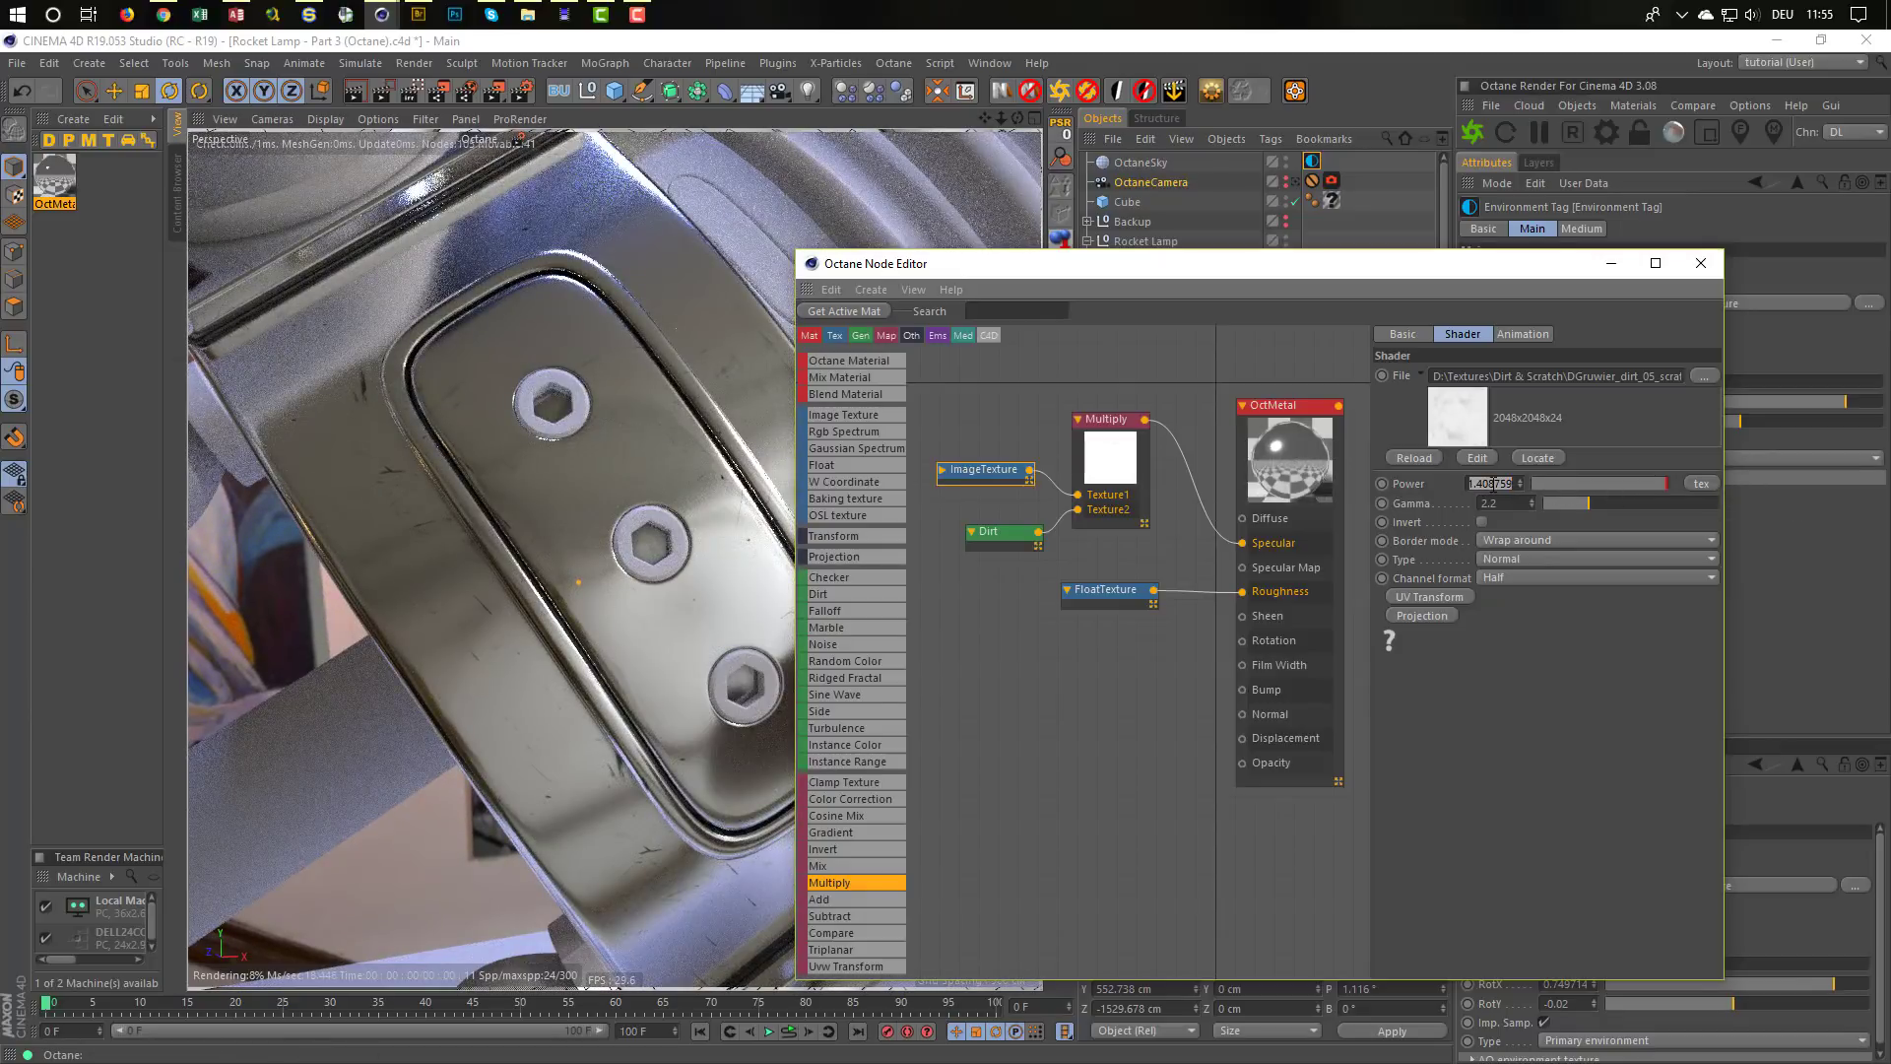
{"action": "type", "text": "1."}
{"action": "left_click_drag", "start_coordinate": [1588, 504], "coordinate": [1696, 505]}
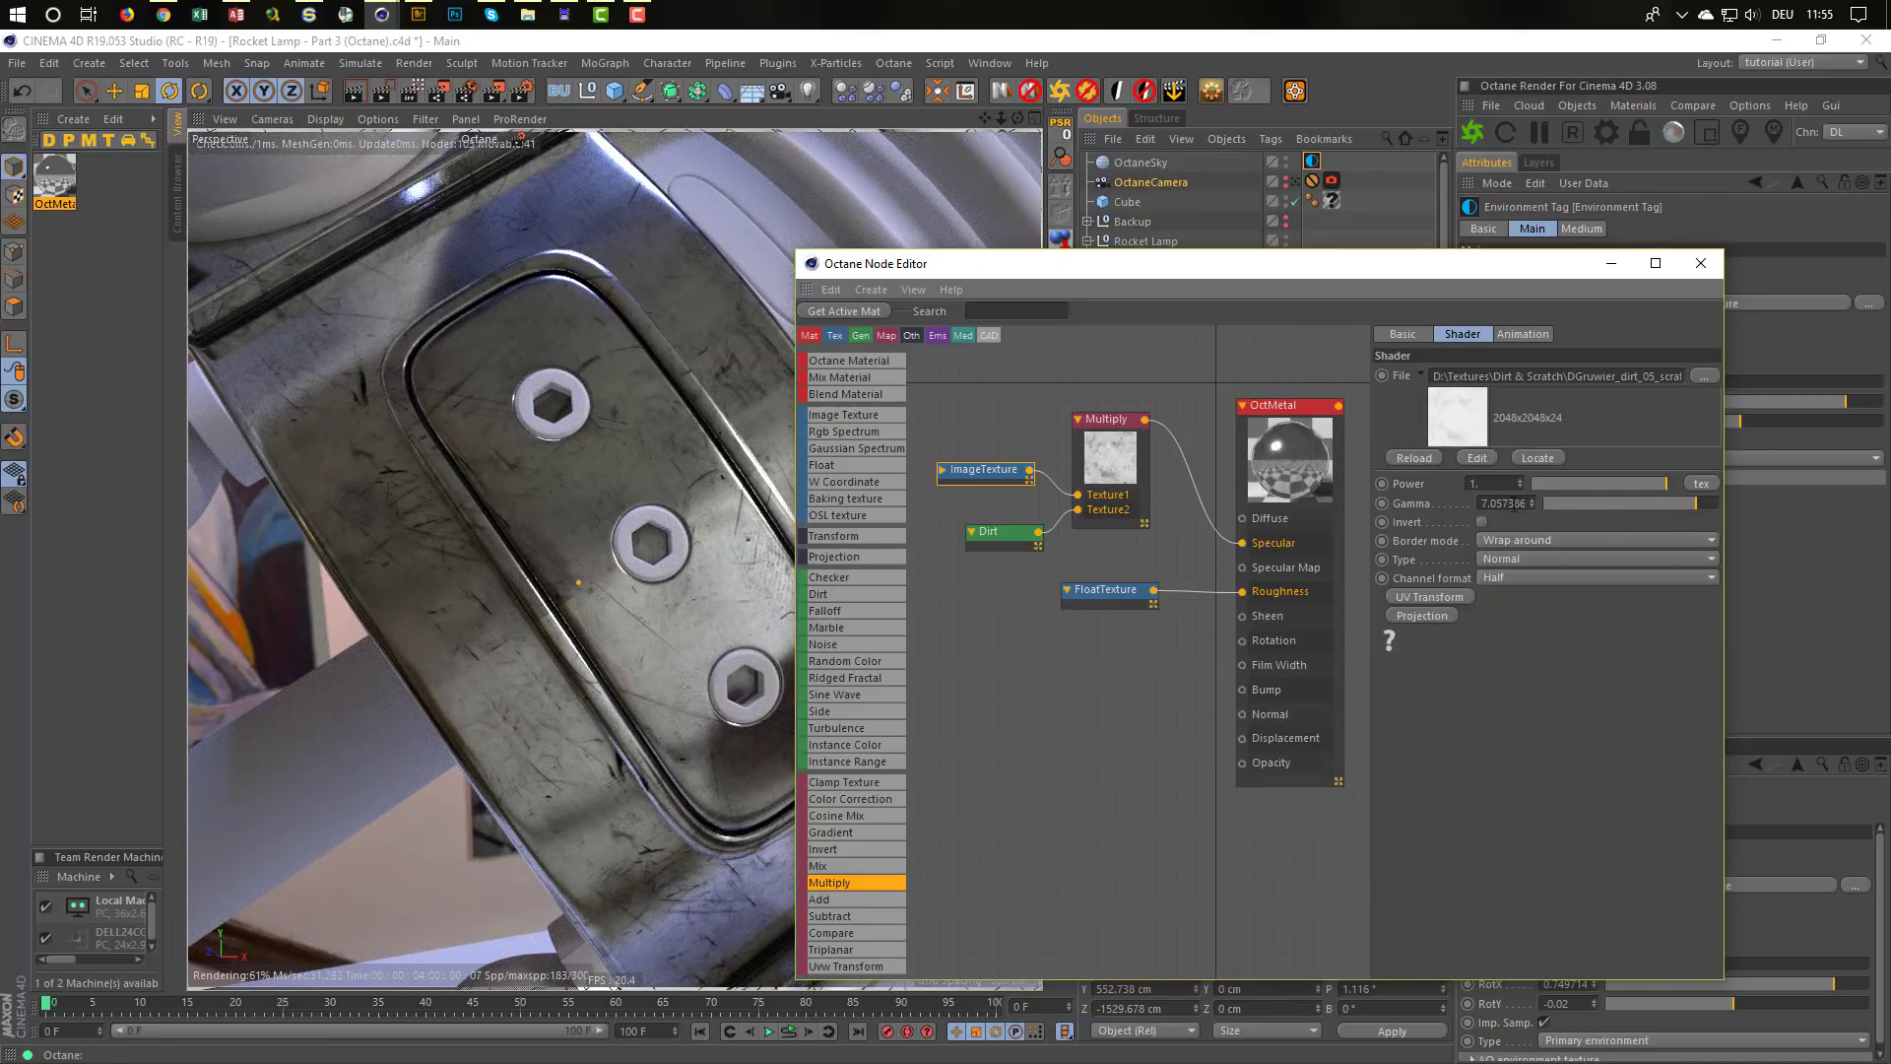
{"action": "double_click", "coordinate": [1513, 504]}
{"action": "type", "text": "2.2"}
{"action": "key", "text": "Return"}
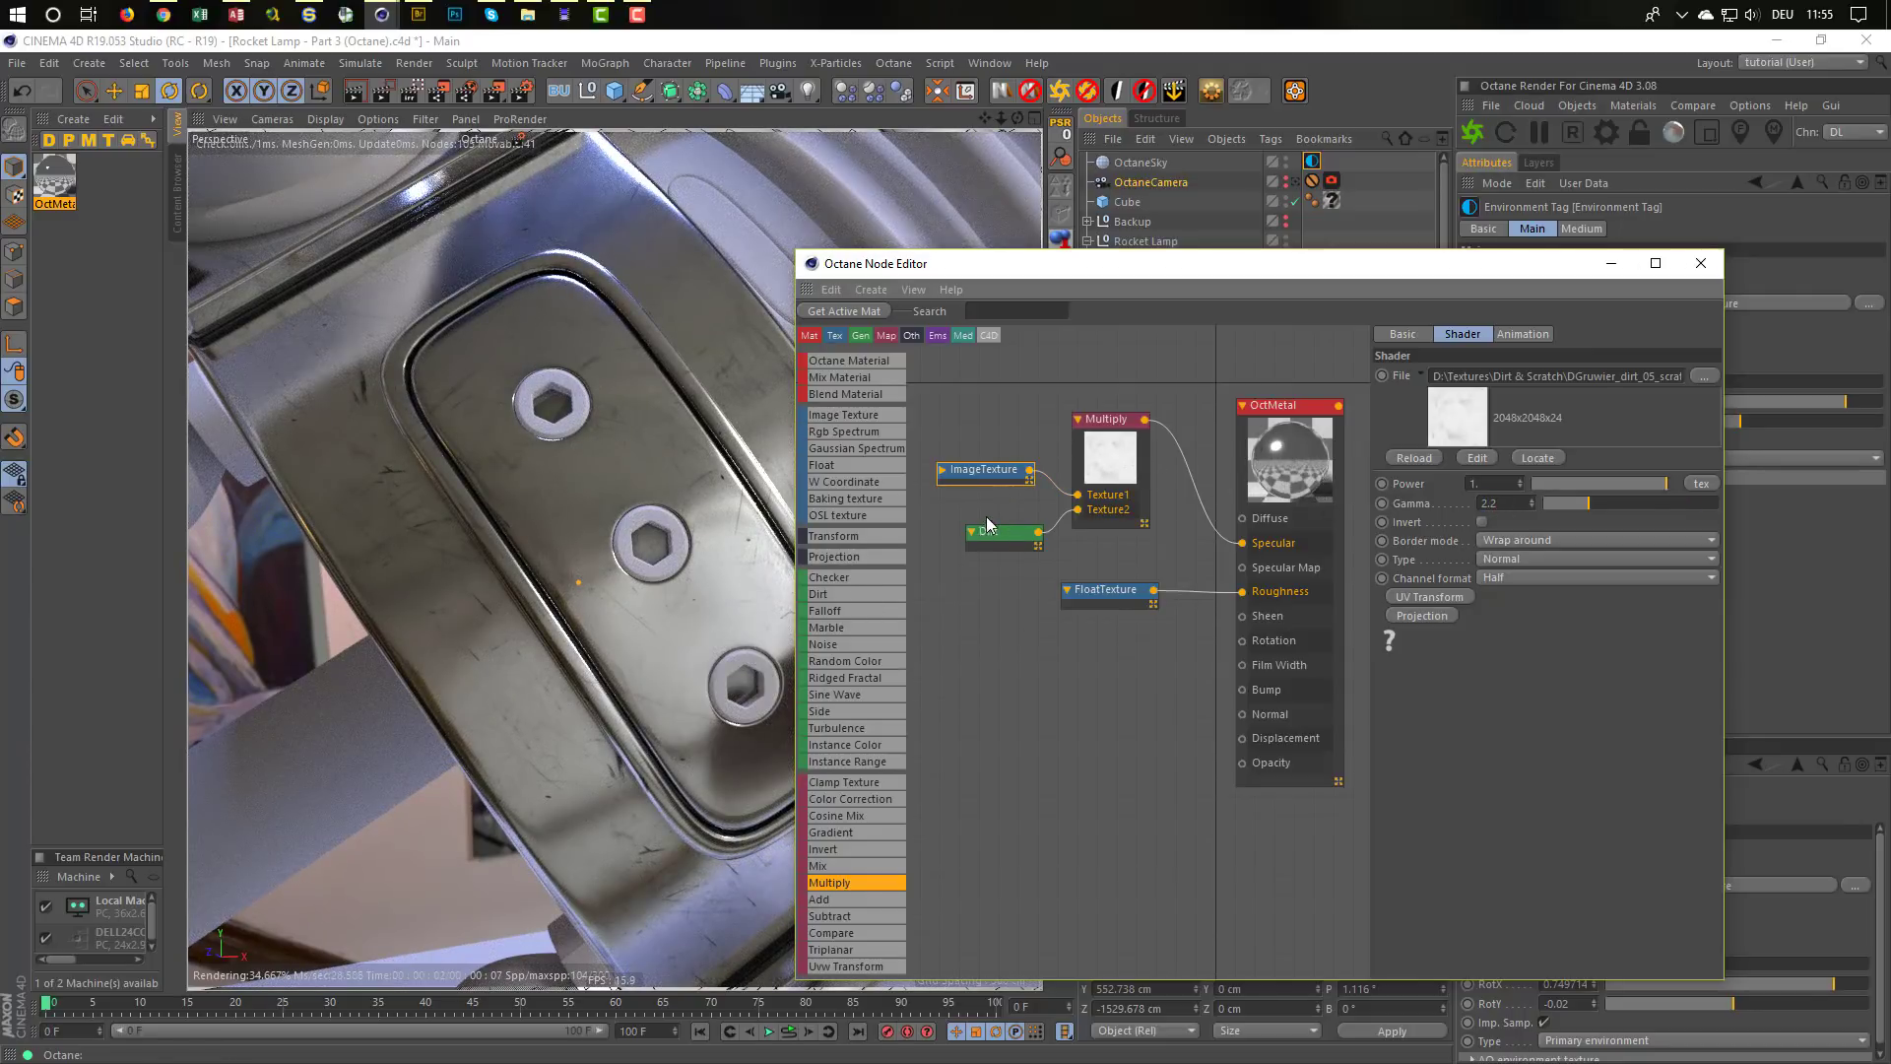
Insert a Gradient node between the scratch ImageTexture and the Multiply node
{"action": "left_click_drag", "start_coordinate": [1727, 424], "coordinate": [1869, 424]}
{"action": "middle_click_drag", "start_coordinate": [1244, 445], "coordinate": [1302, 440]}
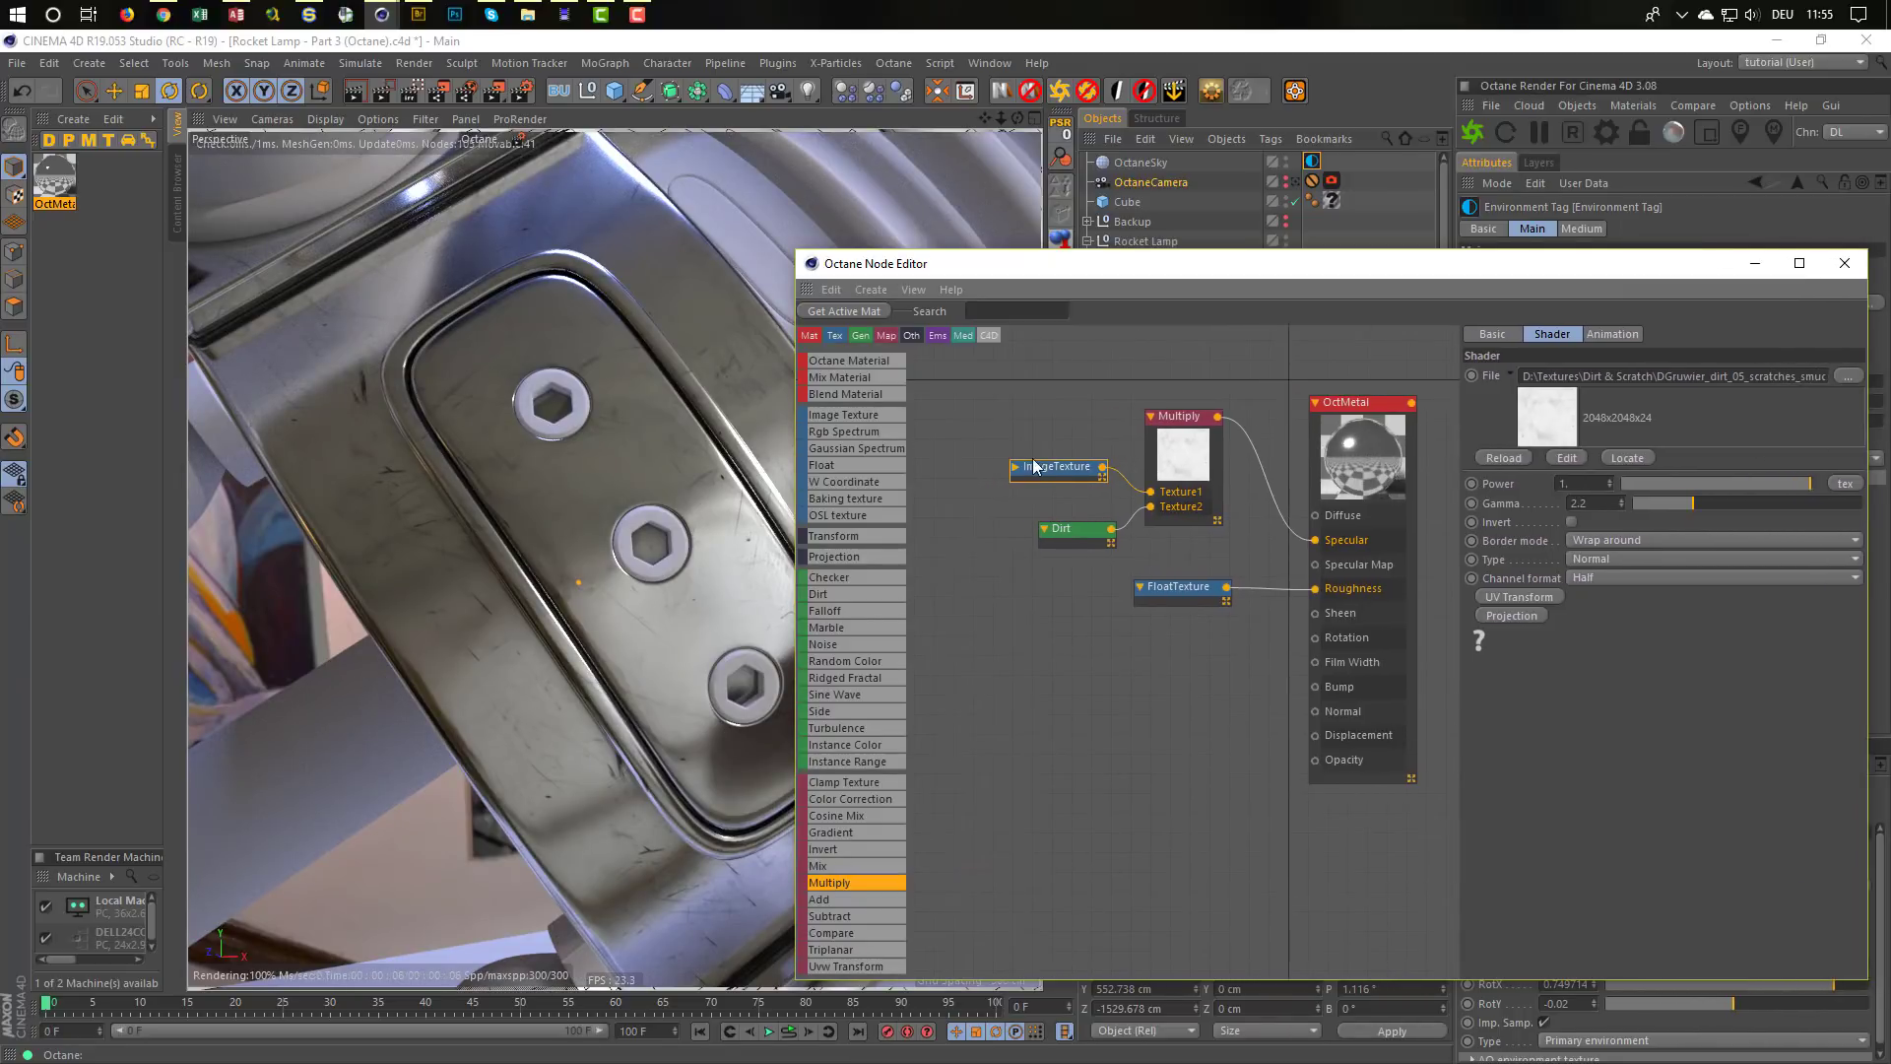
{"action": "left_click_drag", "start_coordinate": [1049, 469], "coordinate": [955, 430]}
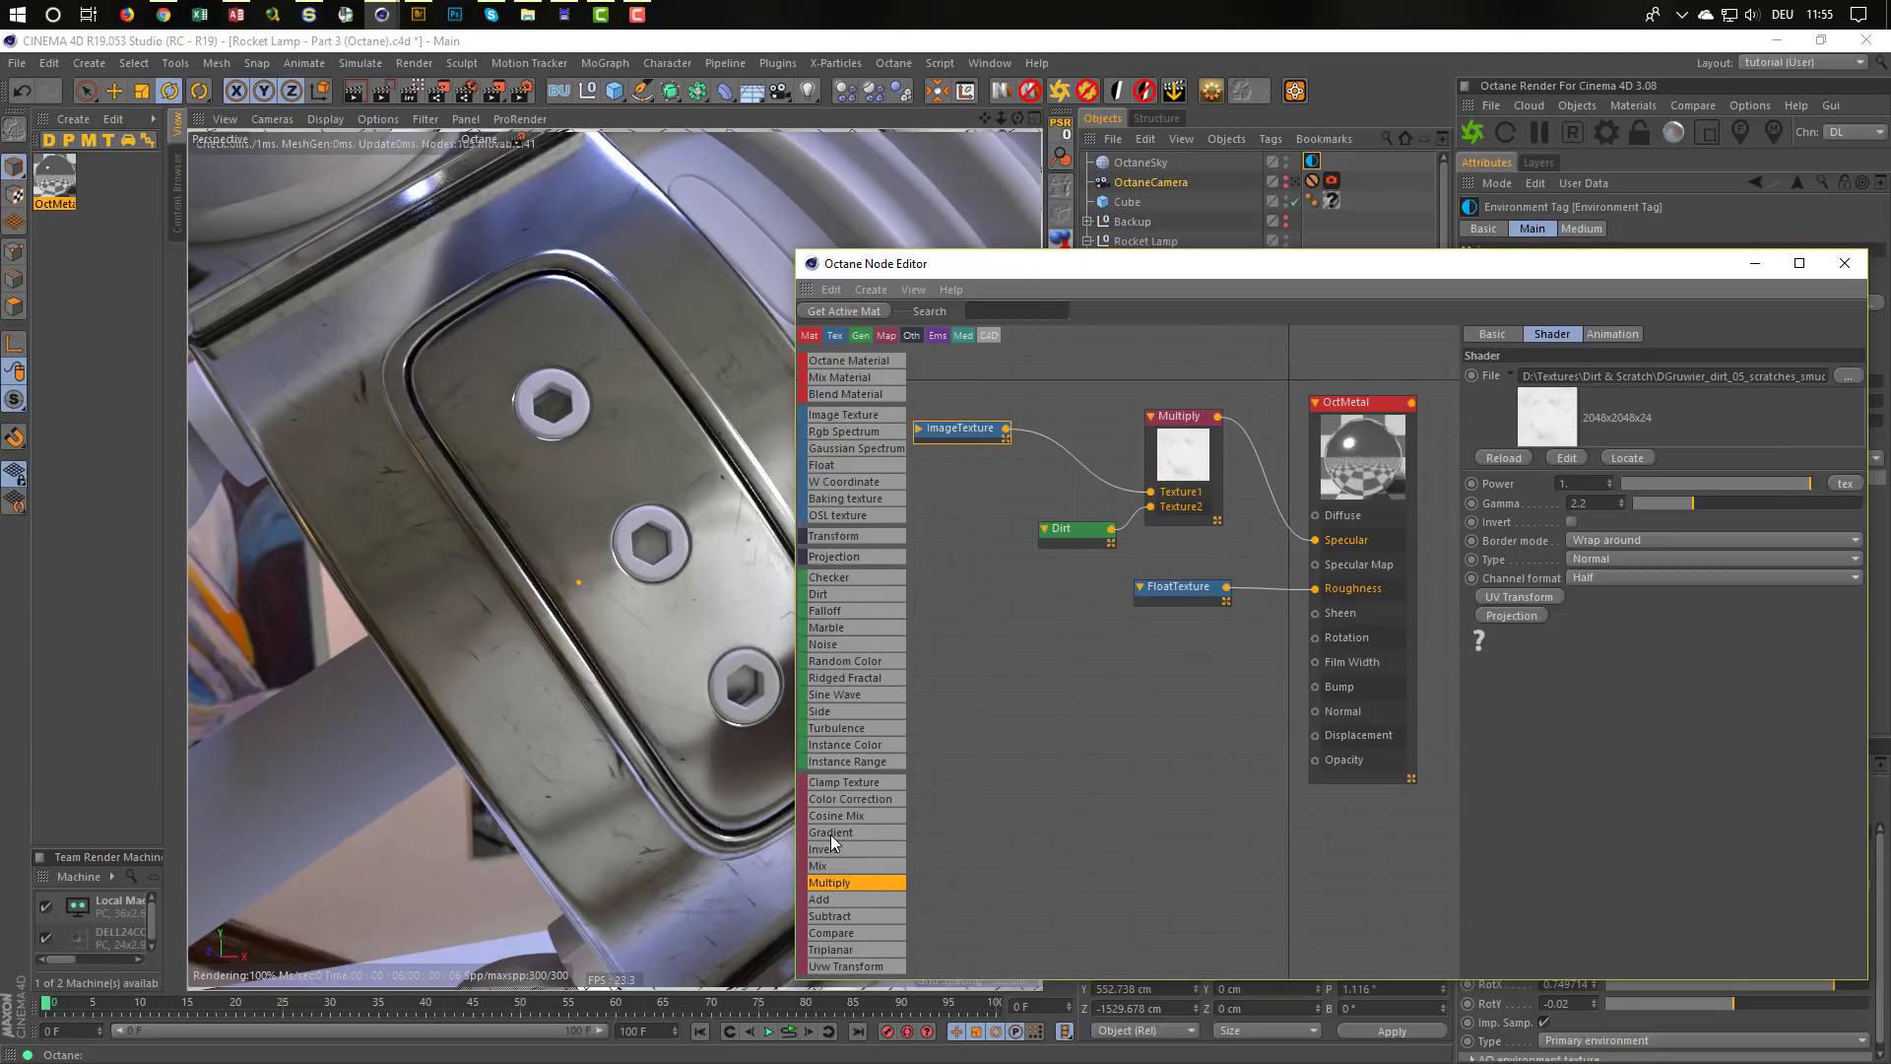
{"action": "left_click_drag", "start_coordinate": [831, 836], "coordinate": [871, 824]}
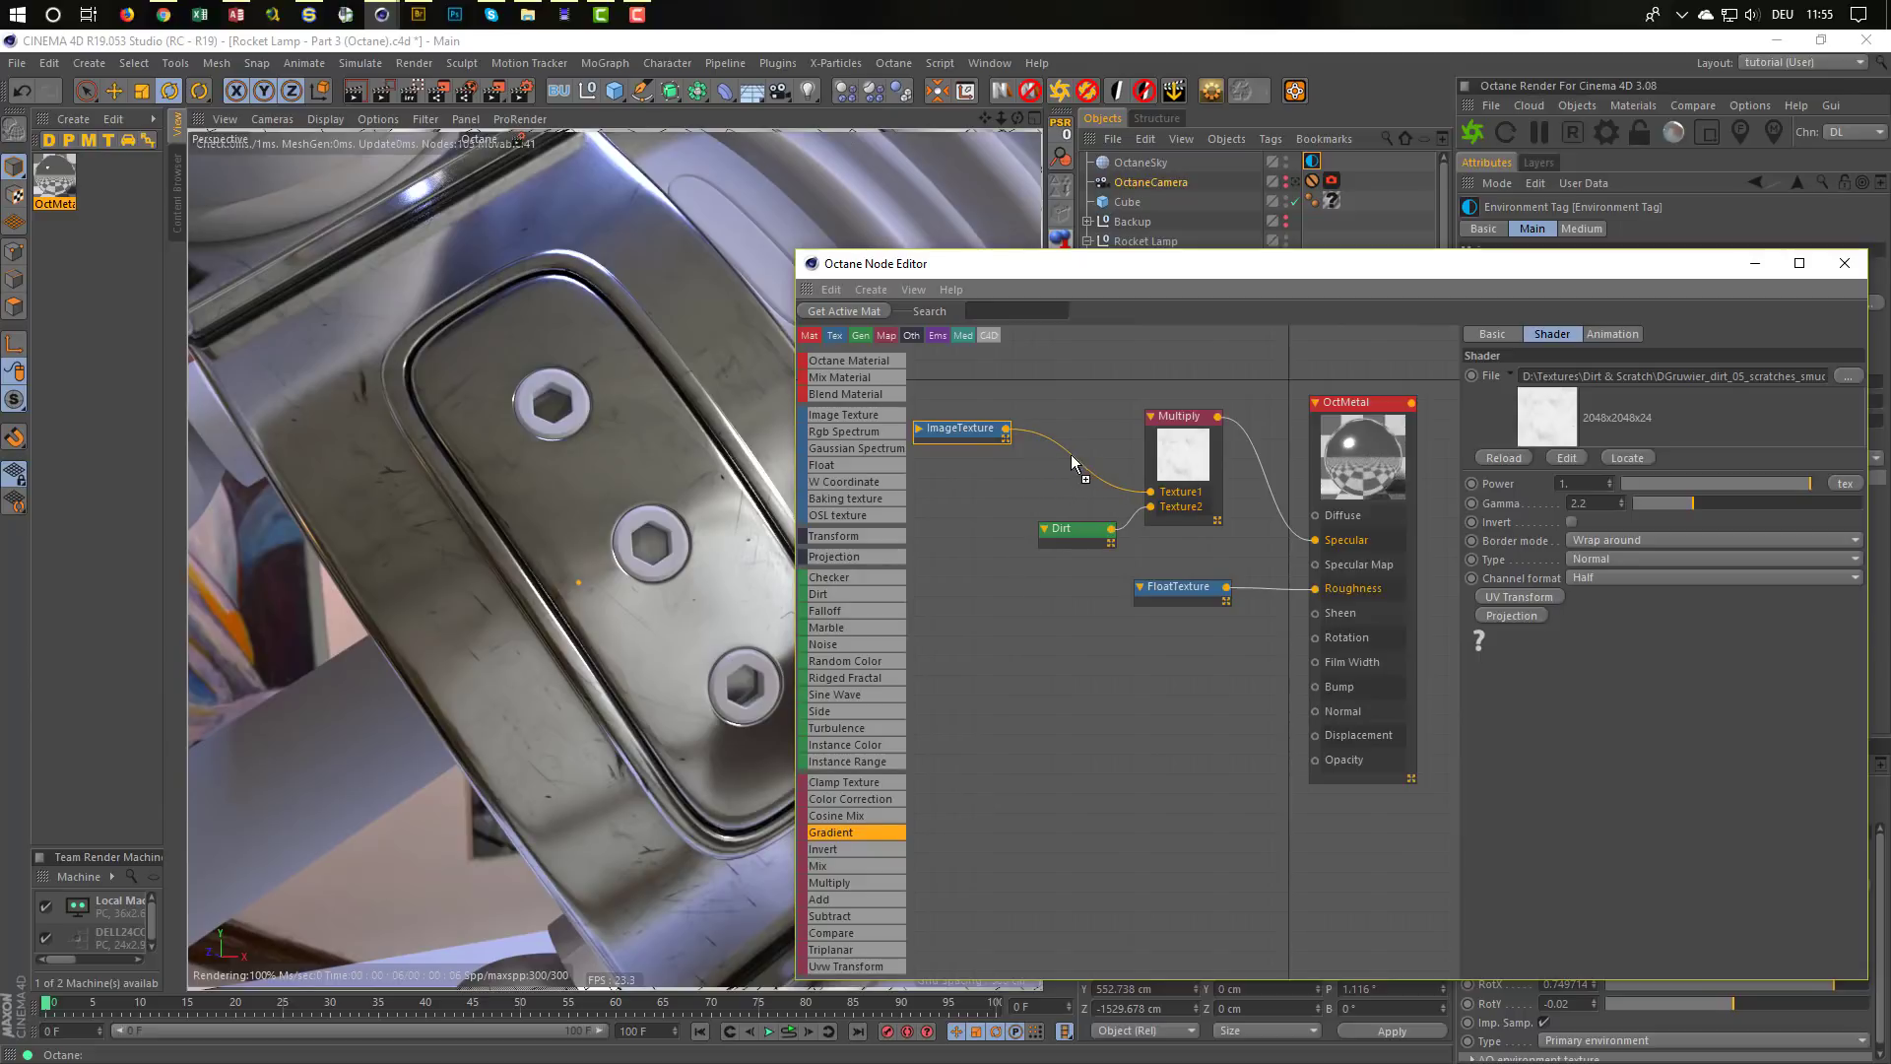
{"action": "left_click_drag", "start_coordinate": [1071, 453], "coordinate": [1083, 416]}
{"action": "left_click_drag", "start_coordinate": [955, 433], "coordinate": [947, 430]}
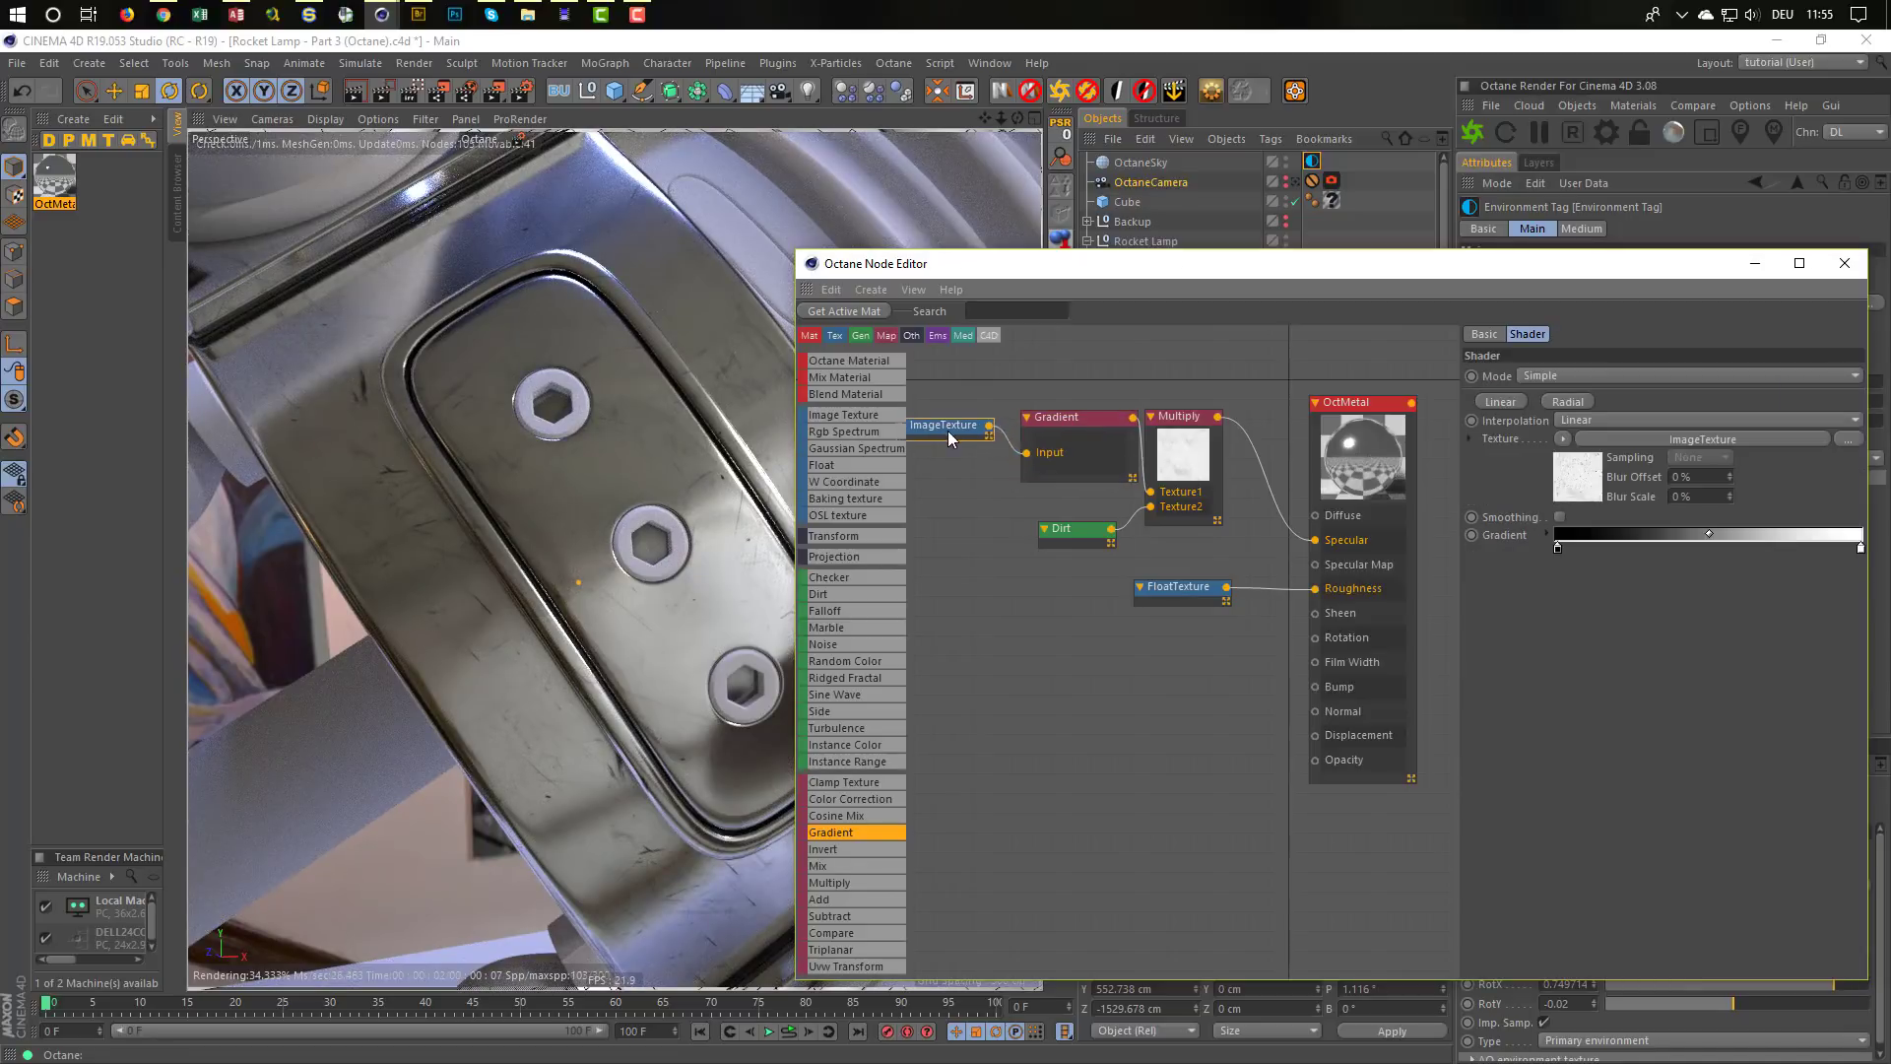
{"action": "left_click_drag", "start_coordinate": [1065, 416], "coordinate": [1048, 414]}
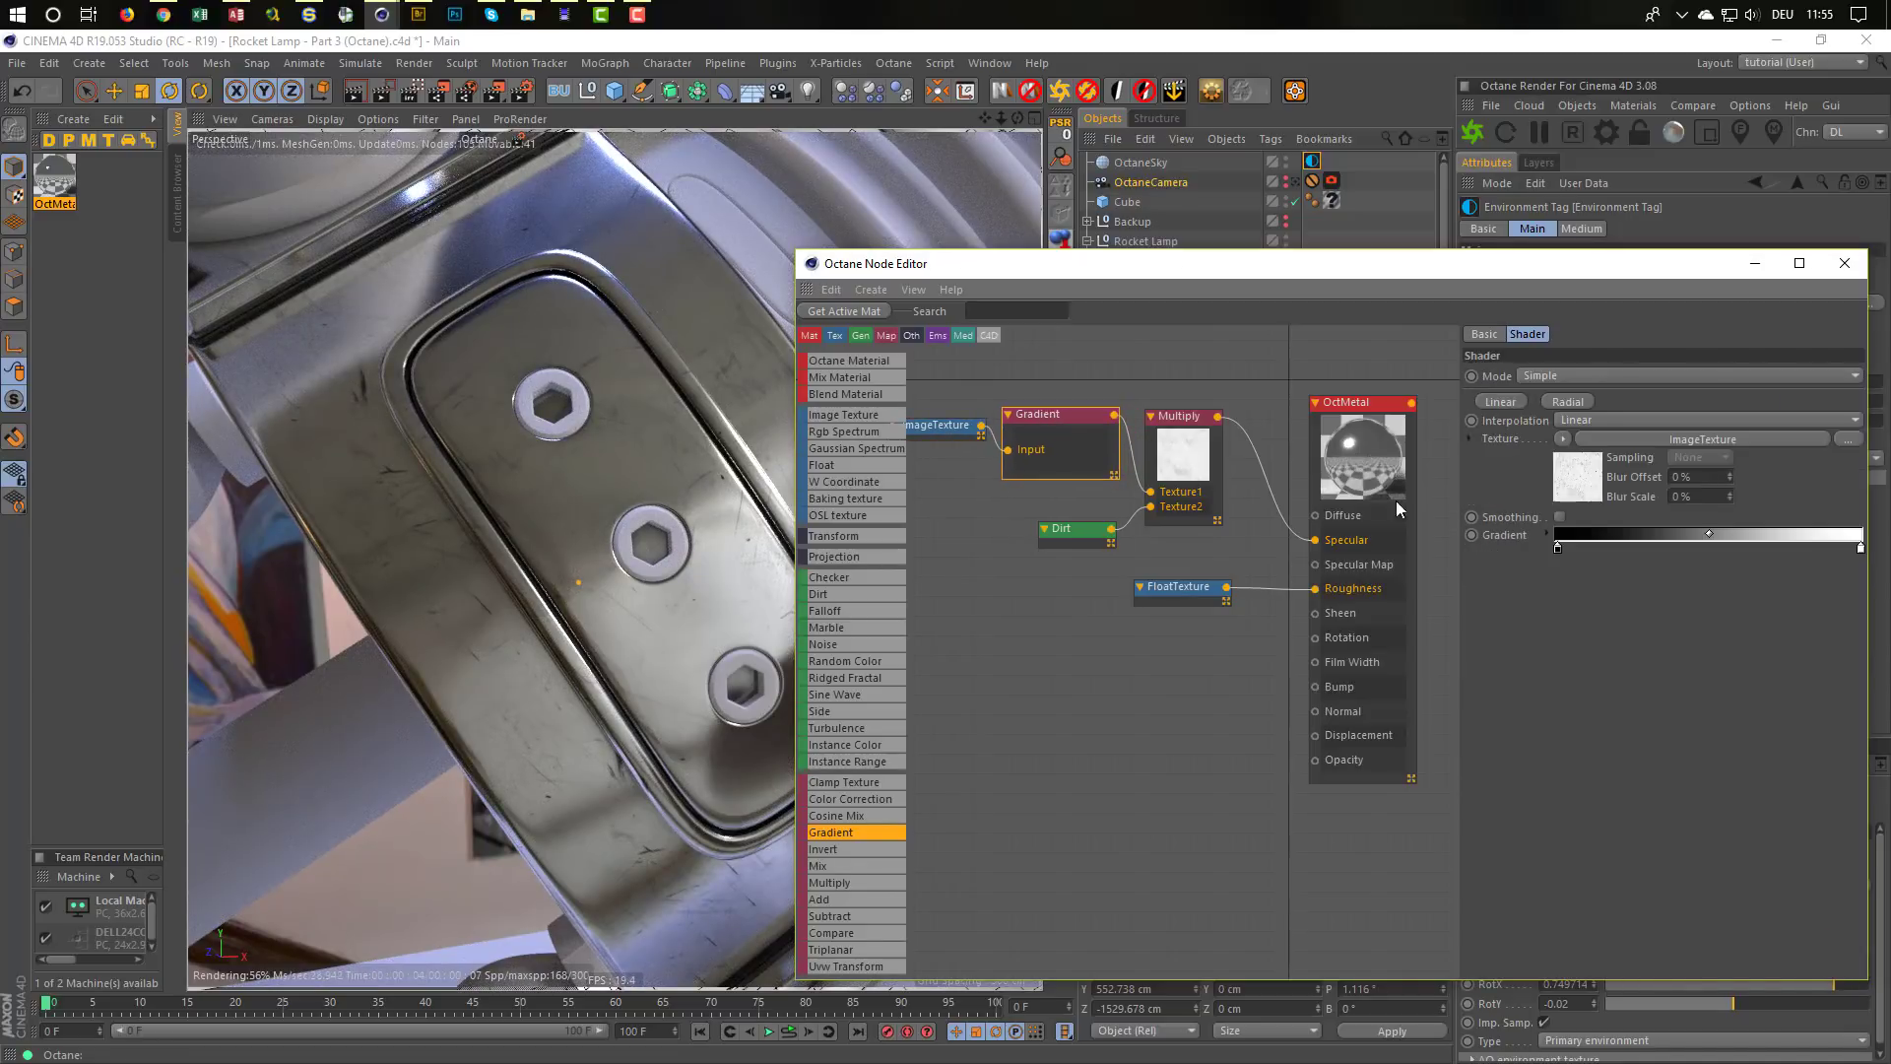
Adjust the gradient stops, pushing the black knot inward, and save the scene
{"action": "left_click_drag", "start_coordinate": [1558, 547], "coordinate": [1730, 545]}
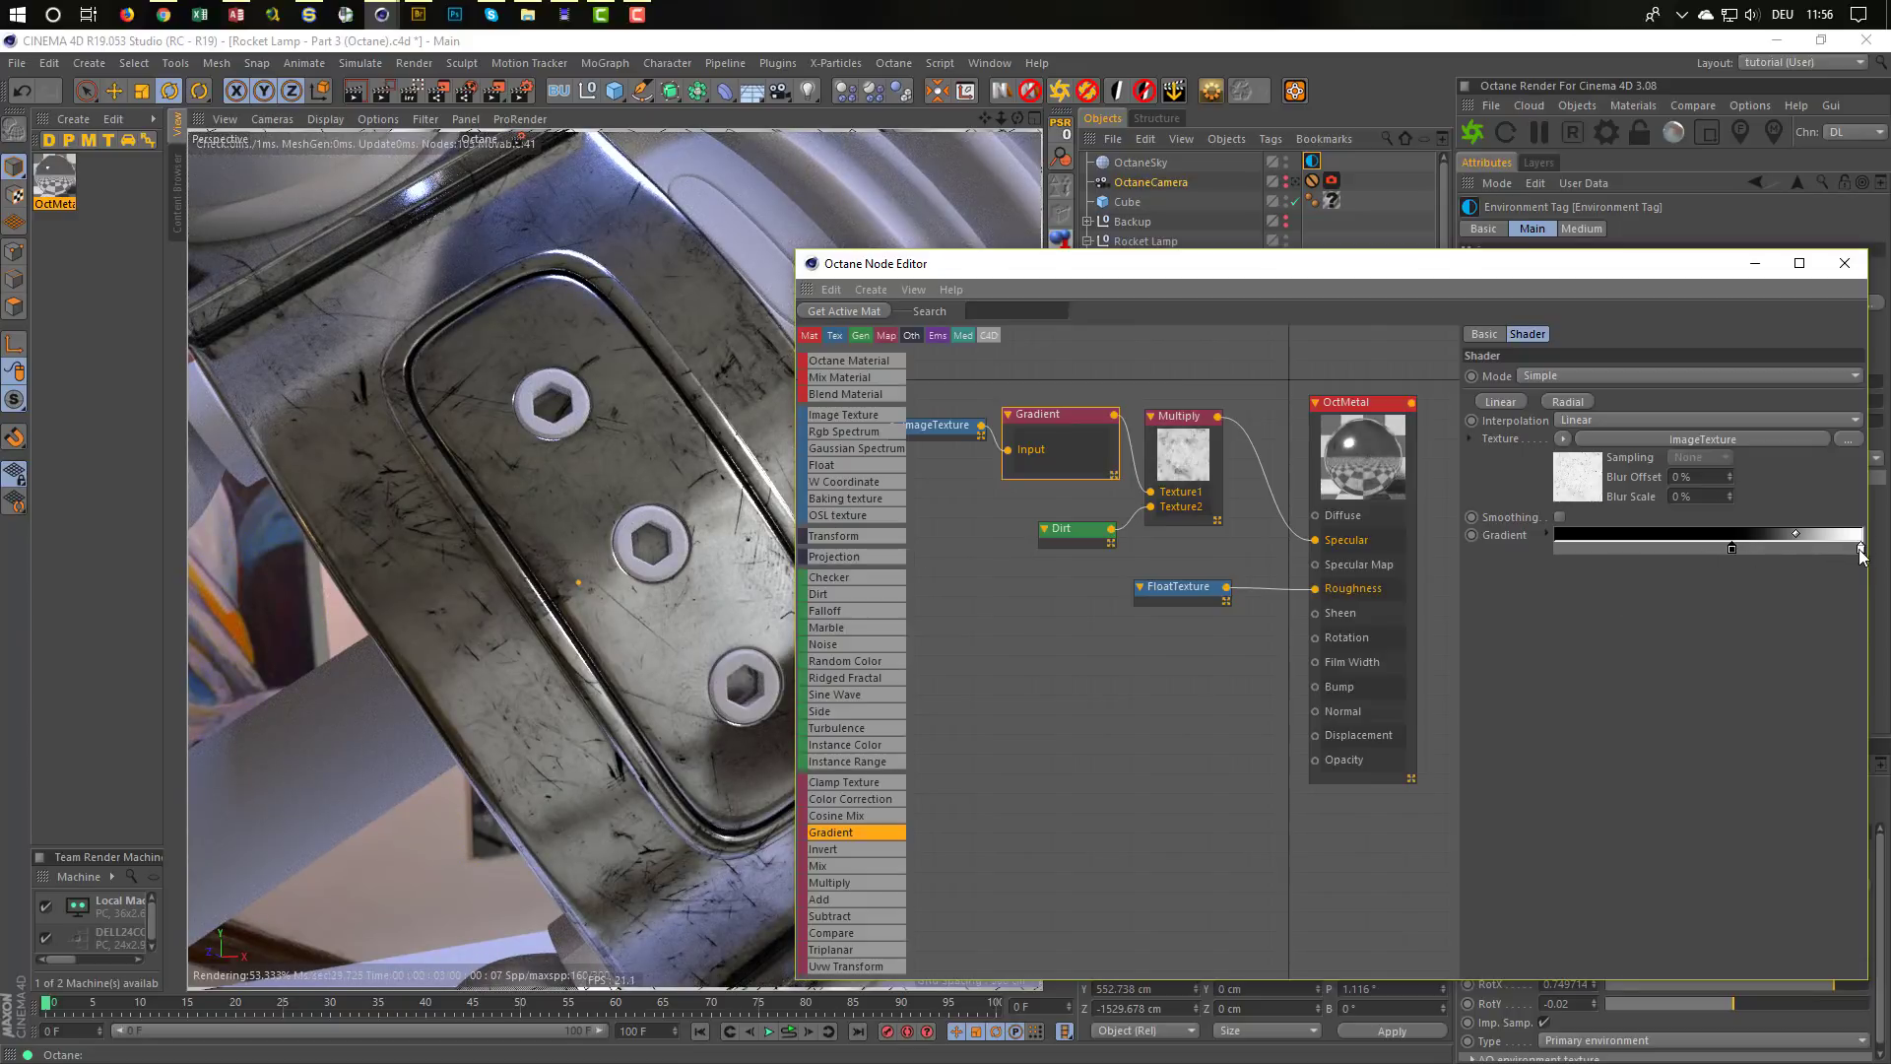
{"action": "left_click_drag", "start_coordinate": [1861, 551], "coordinate": [1776, 550]}
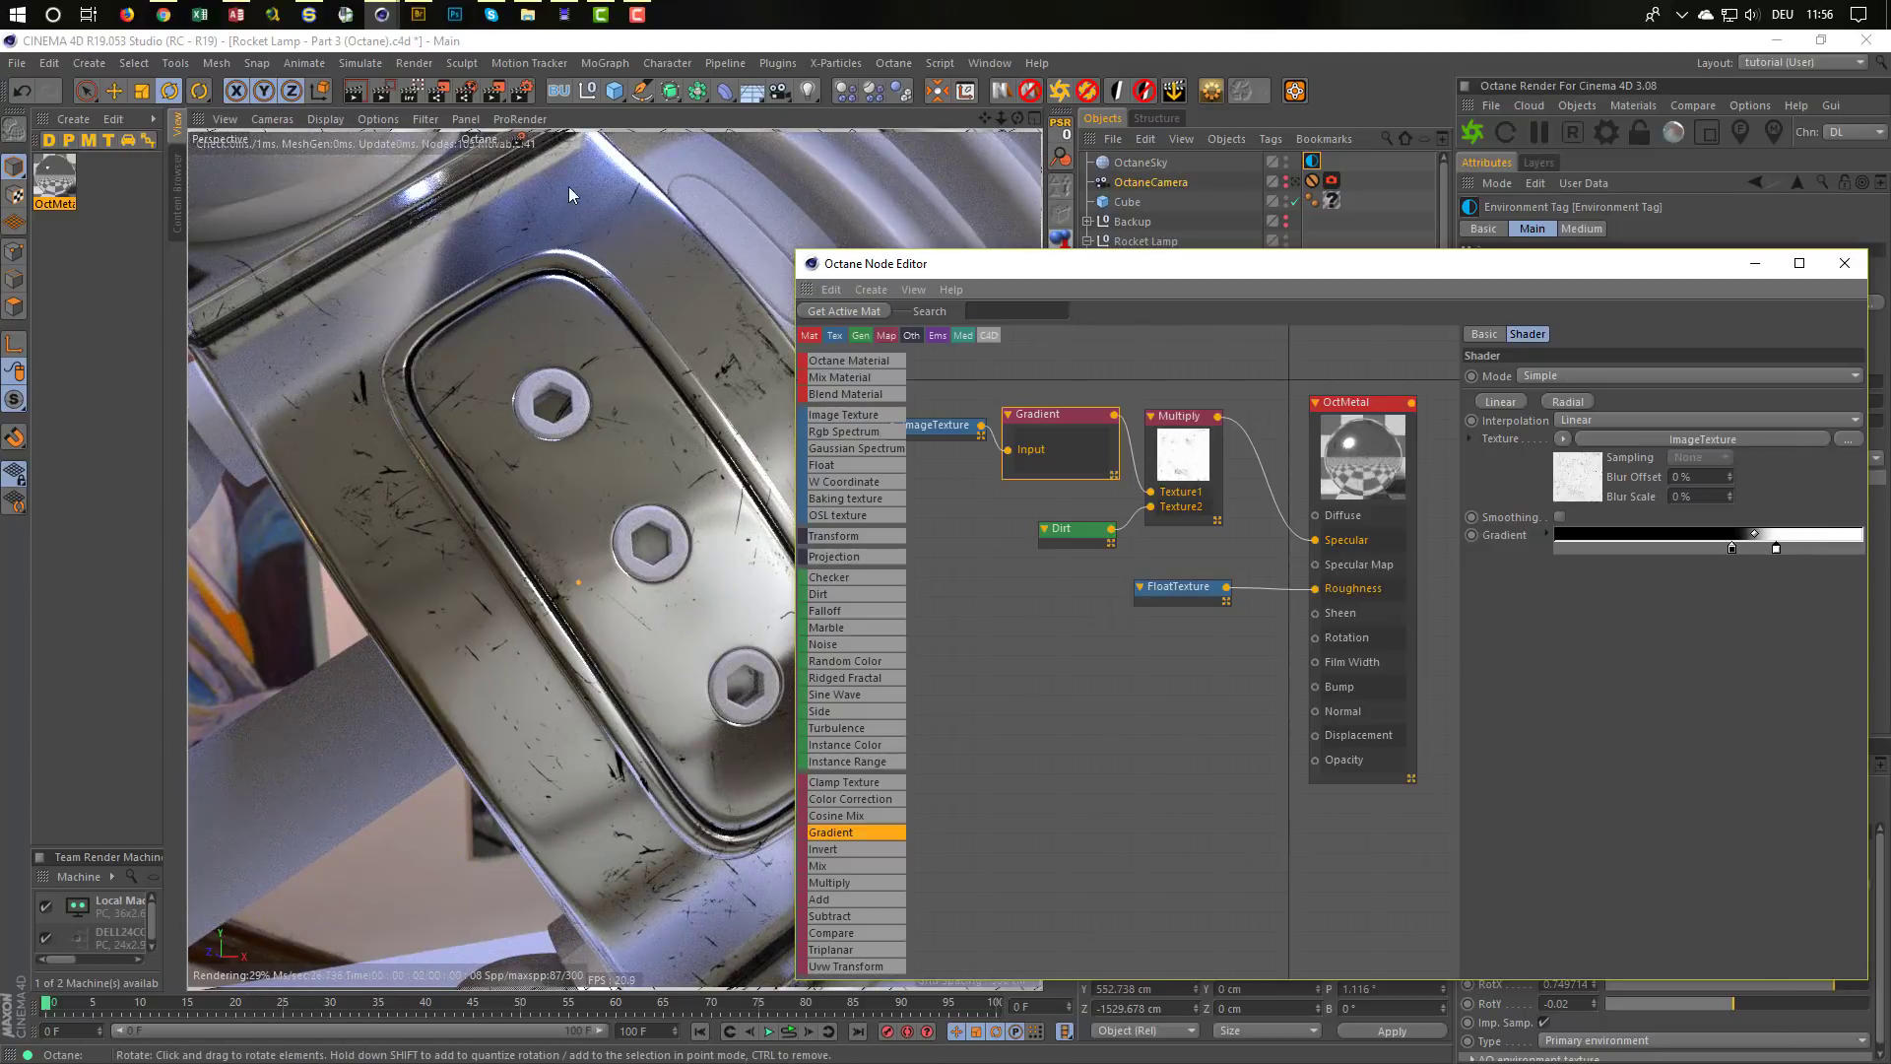
{"action": "left_click_drag", "start_coordinate": [1782, 548], "coordinate": [1861, 549]}
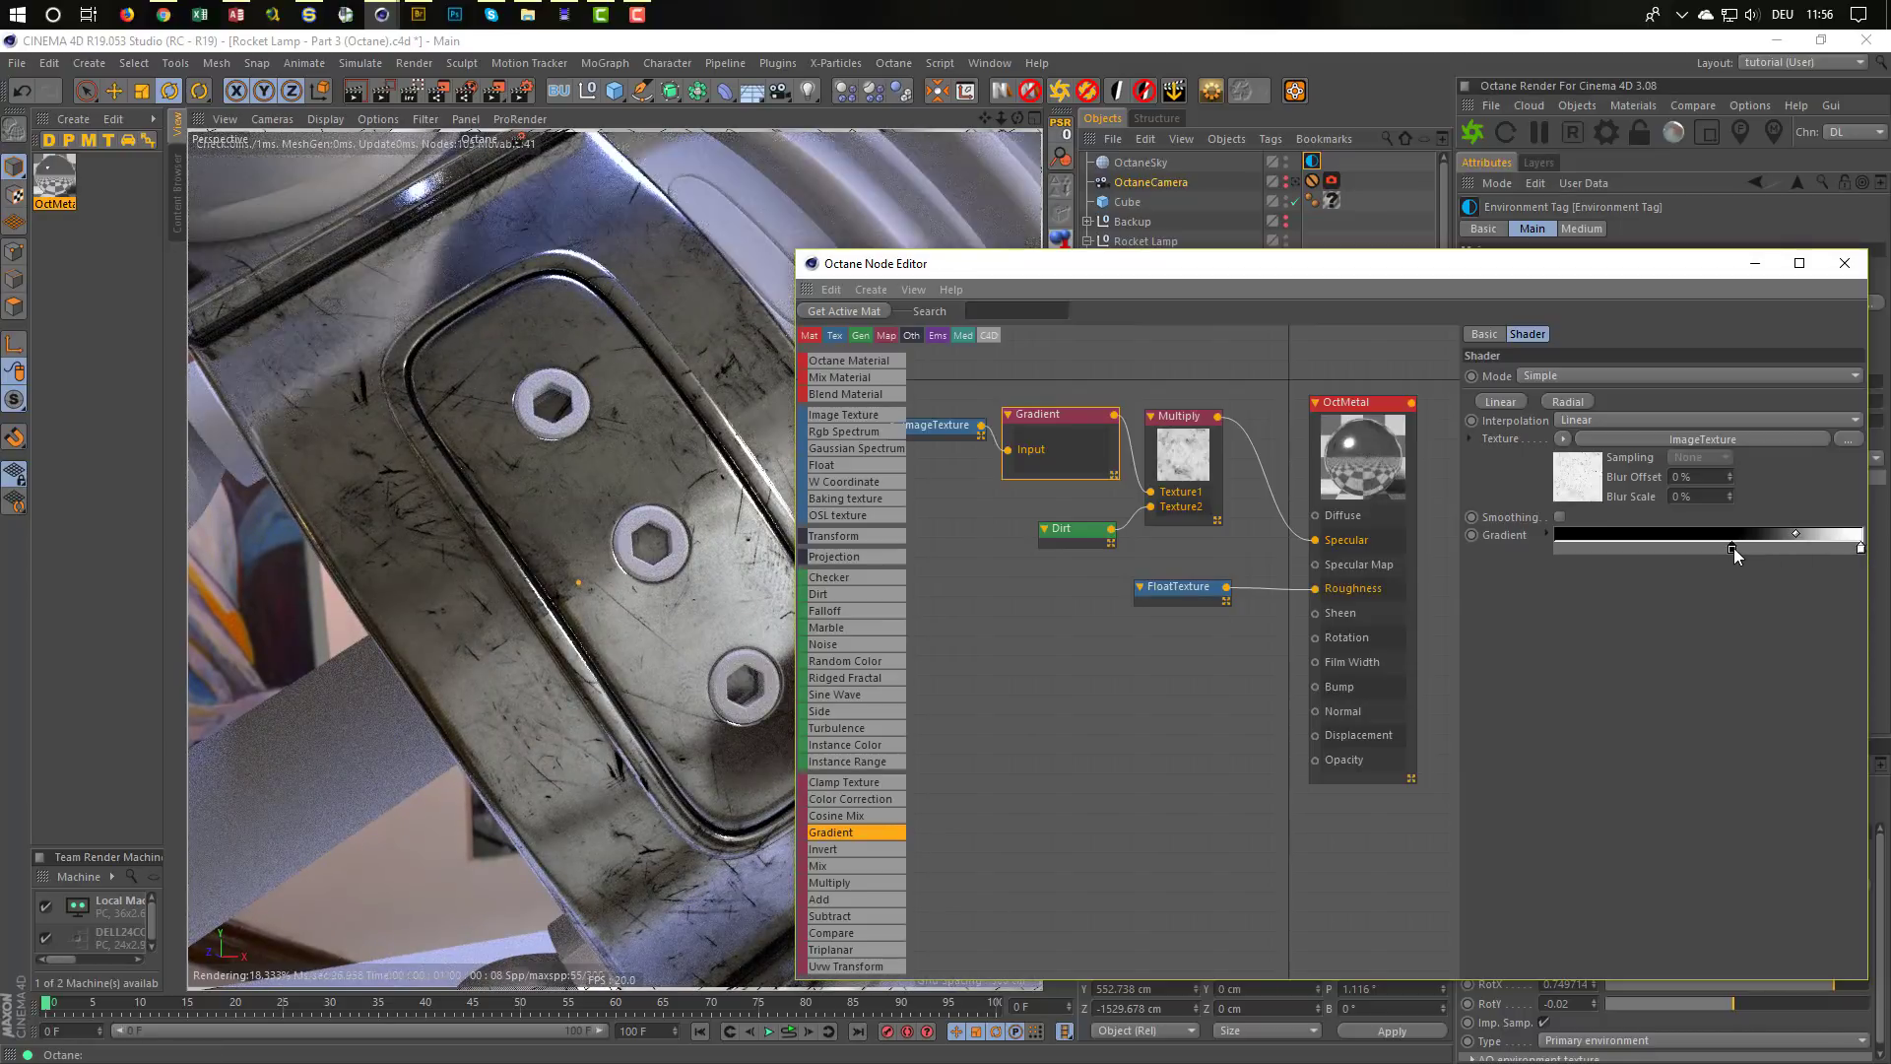
{"action": "left_click_drag", "start_coordinate": [1734, 548], "coordinate": [1577, 548]}
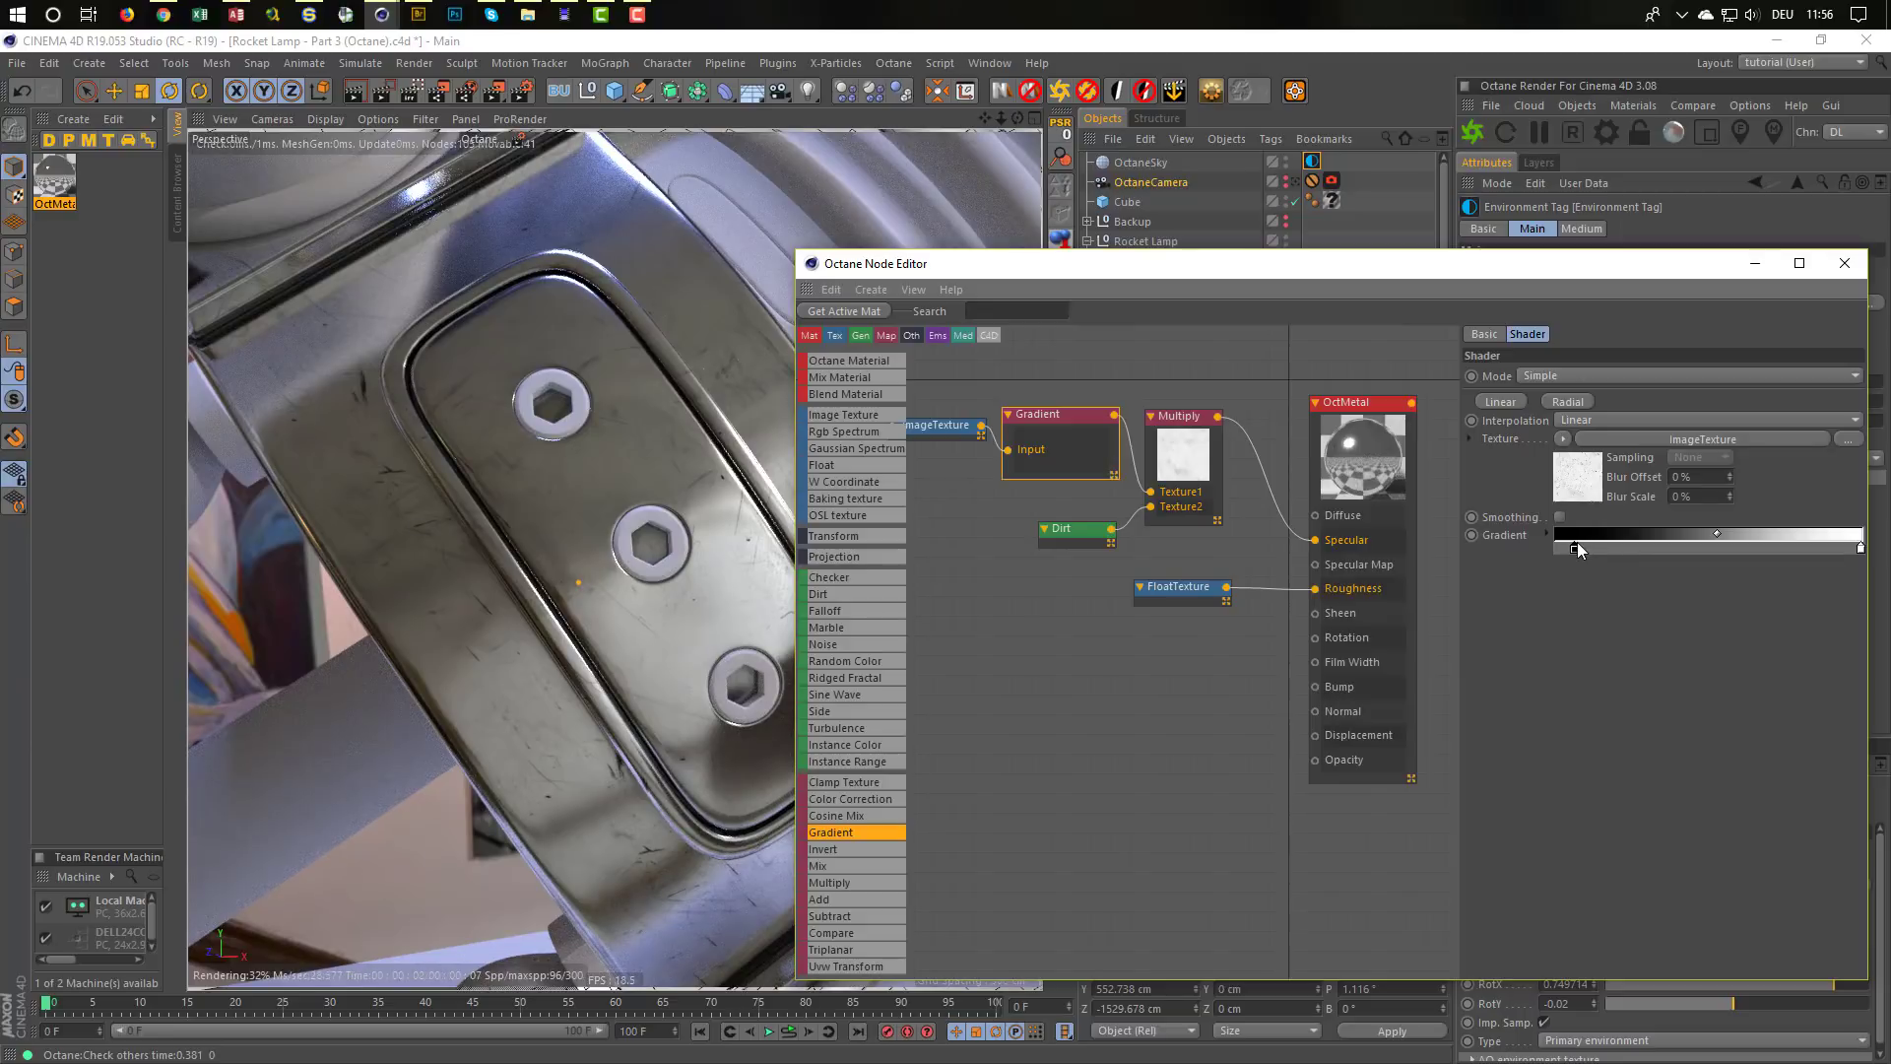
{"action": "left_click_drag", "start_coordinate": [1575, 548], "coordinate": [1615, 548]}
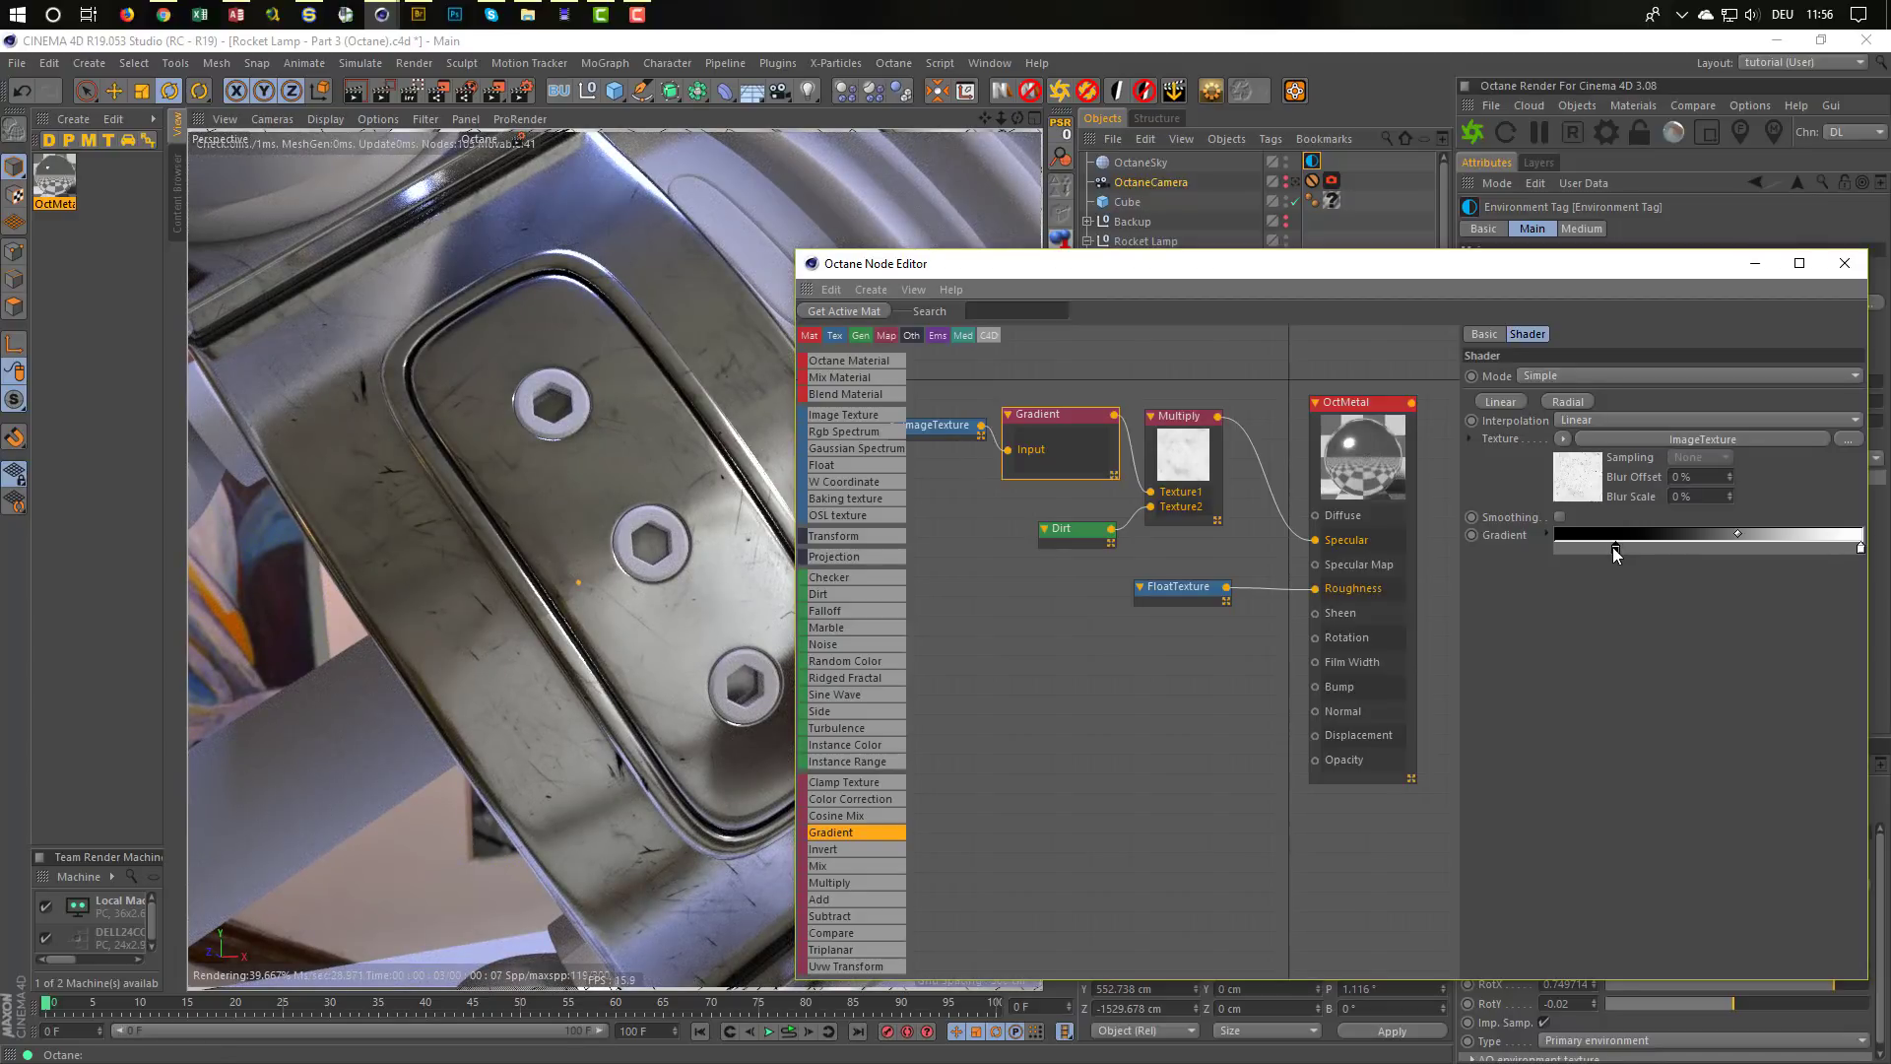
{"action": "key", "text": "ctrl+s"}
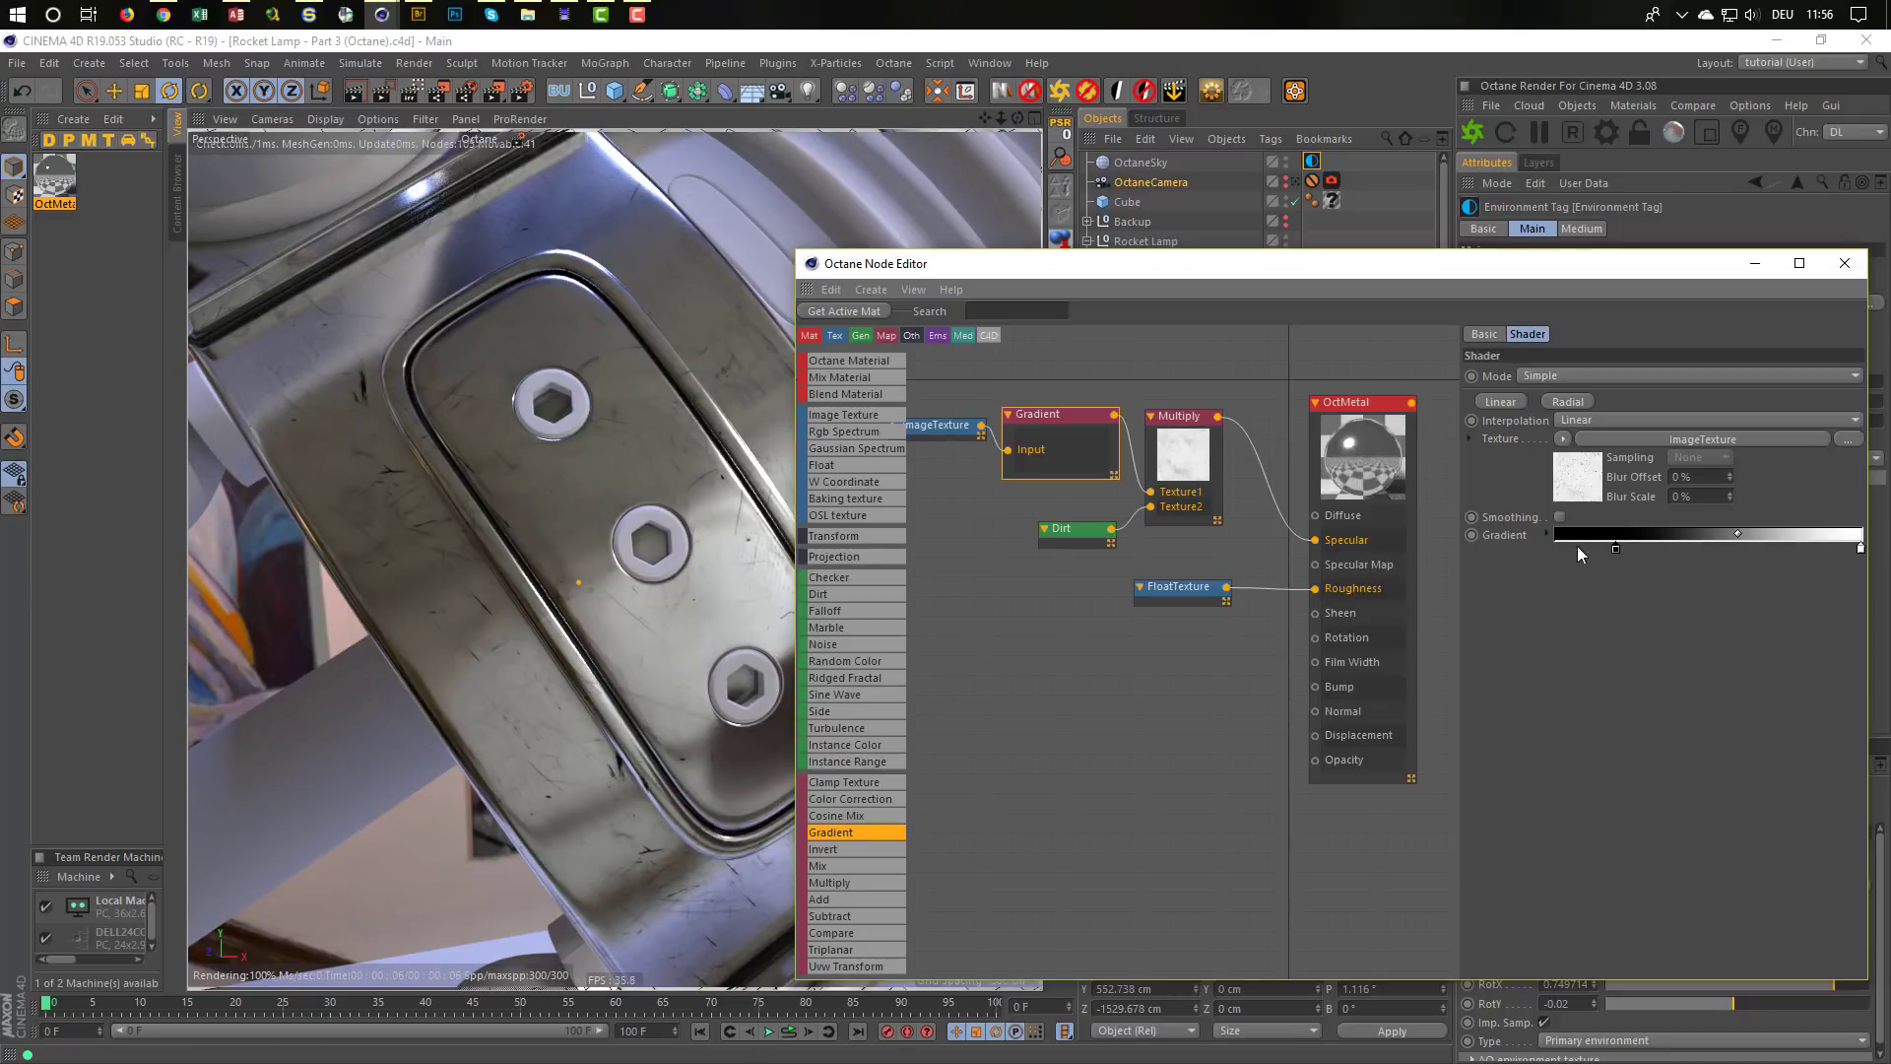
{"action": "left_click_drag", "start_coordinate": [1615, 548], "coordinate": [1622, 548]}
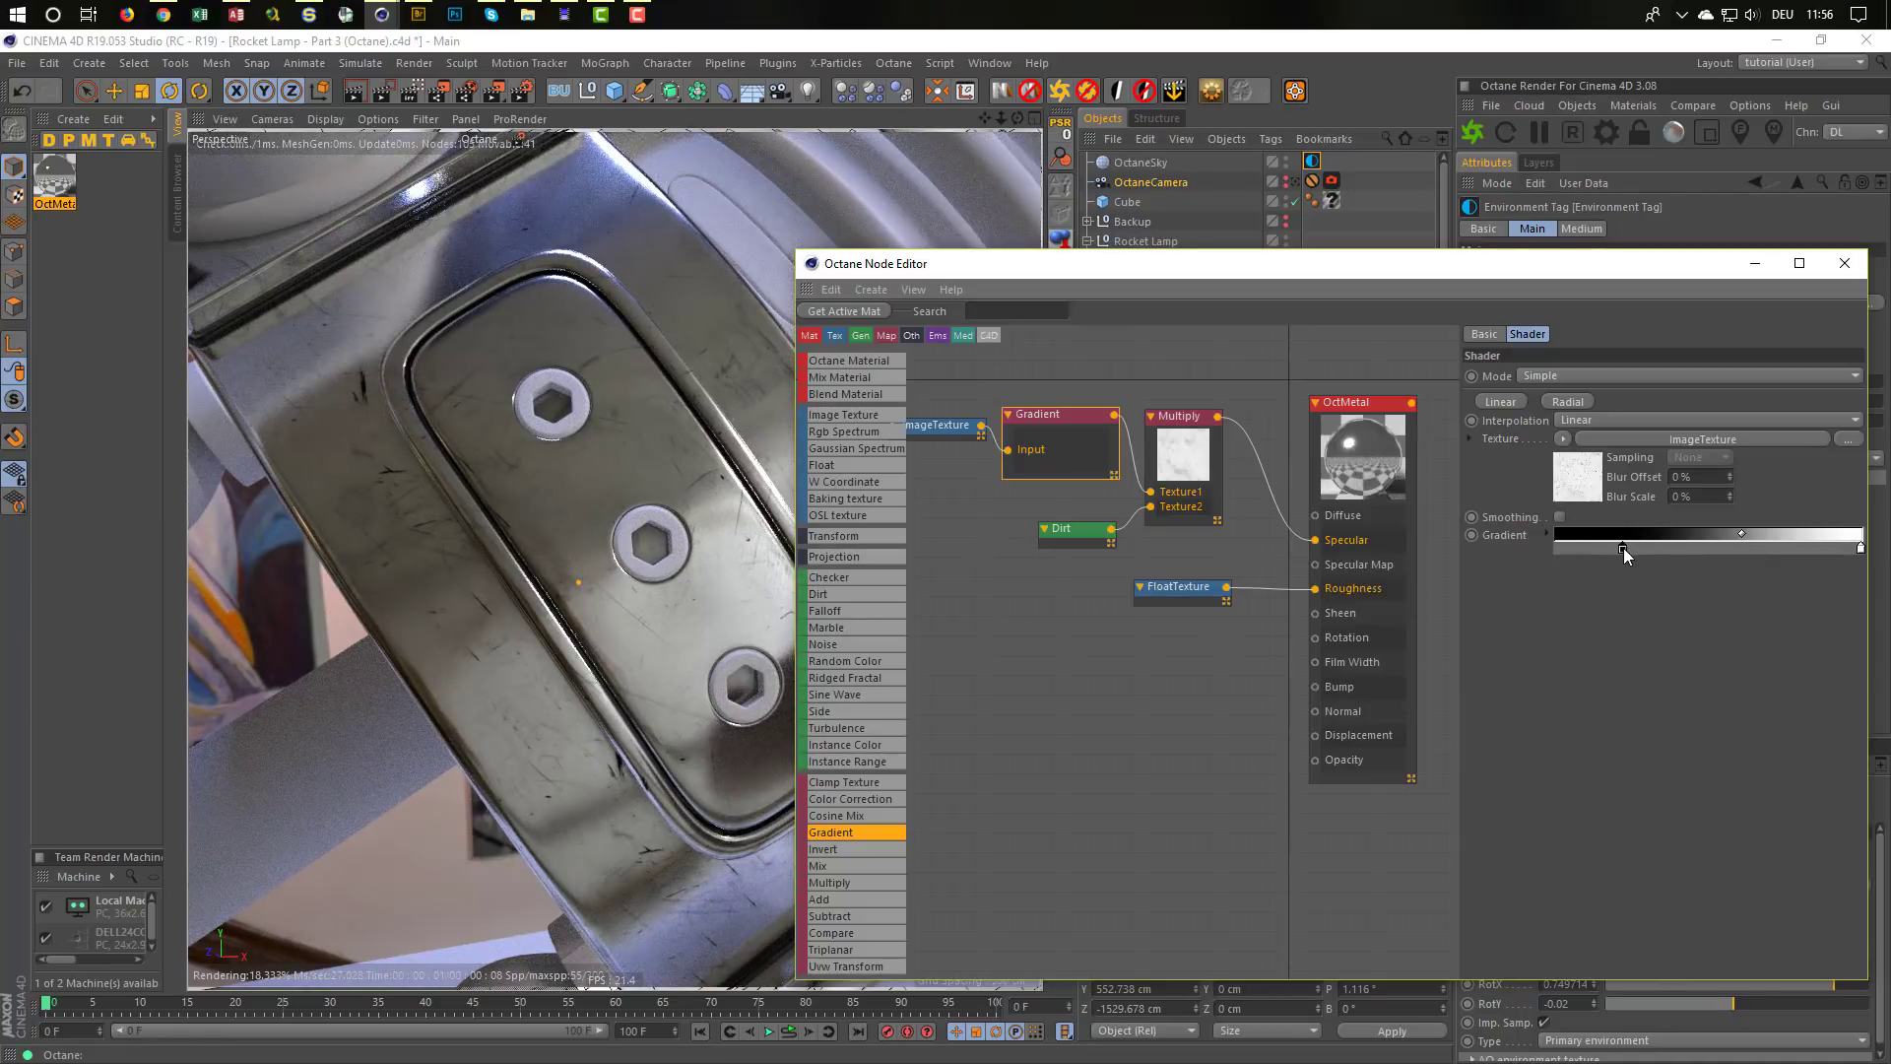
{"action": "left_click_drag", "start_coordinate": [1623, 547], "coordinate": [1621, 548]}
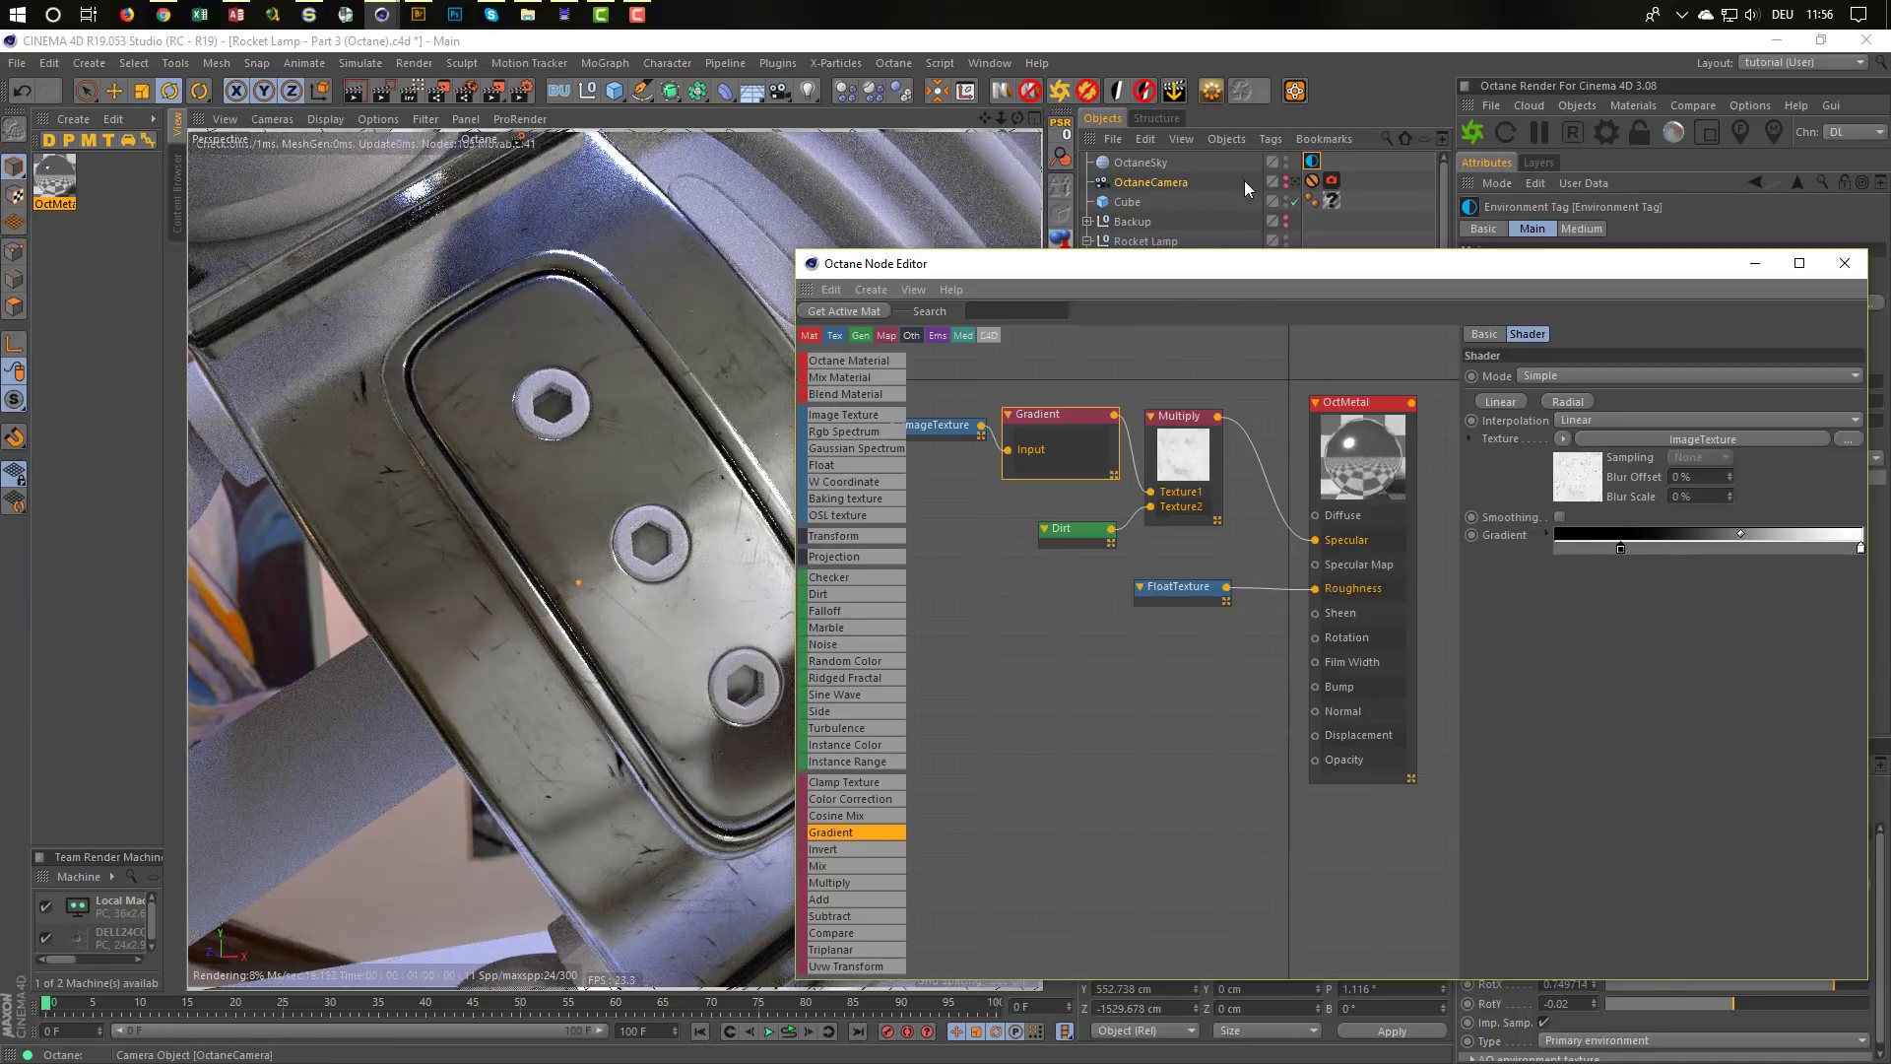
In the OctaneCamera view, apply OctMetal to the cage Cylinder and another lamp part
{"action": "left_click", "coordinate": [1298, 182]}
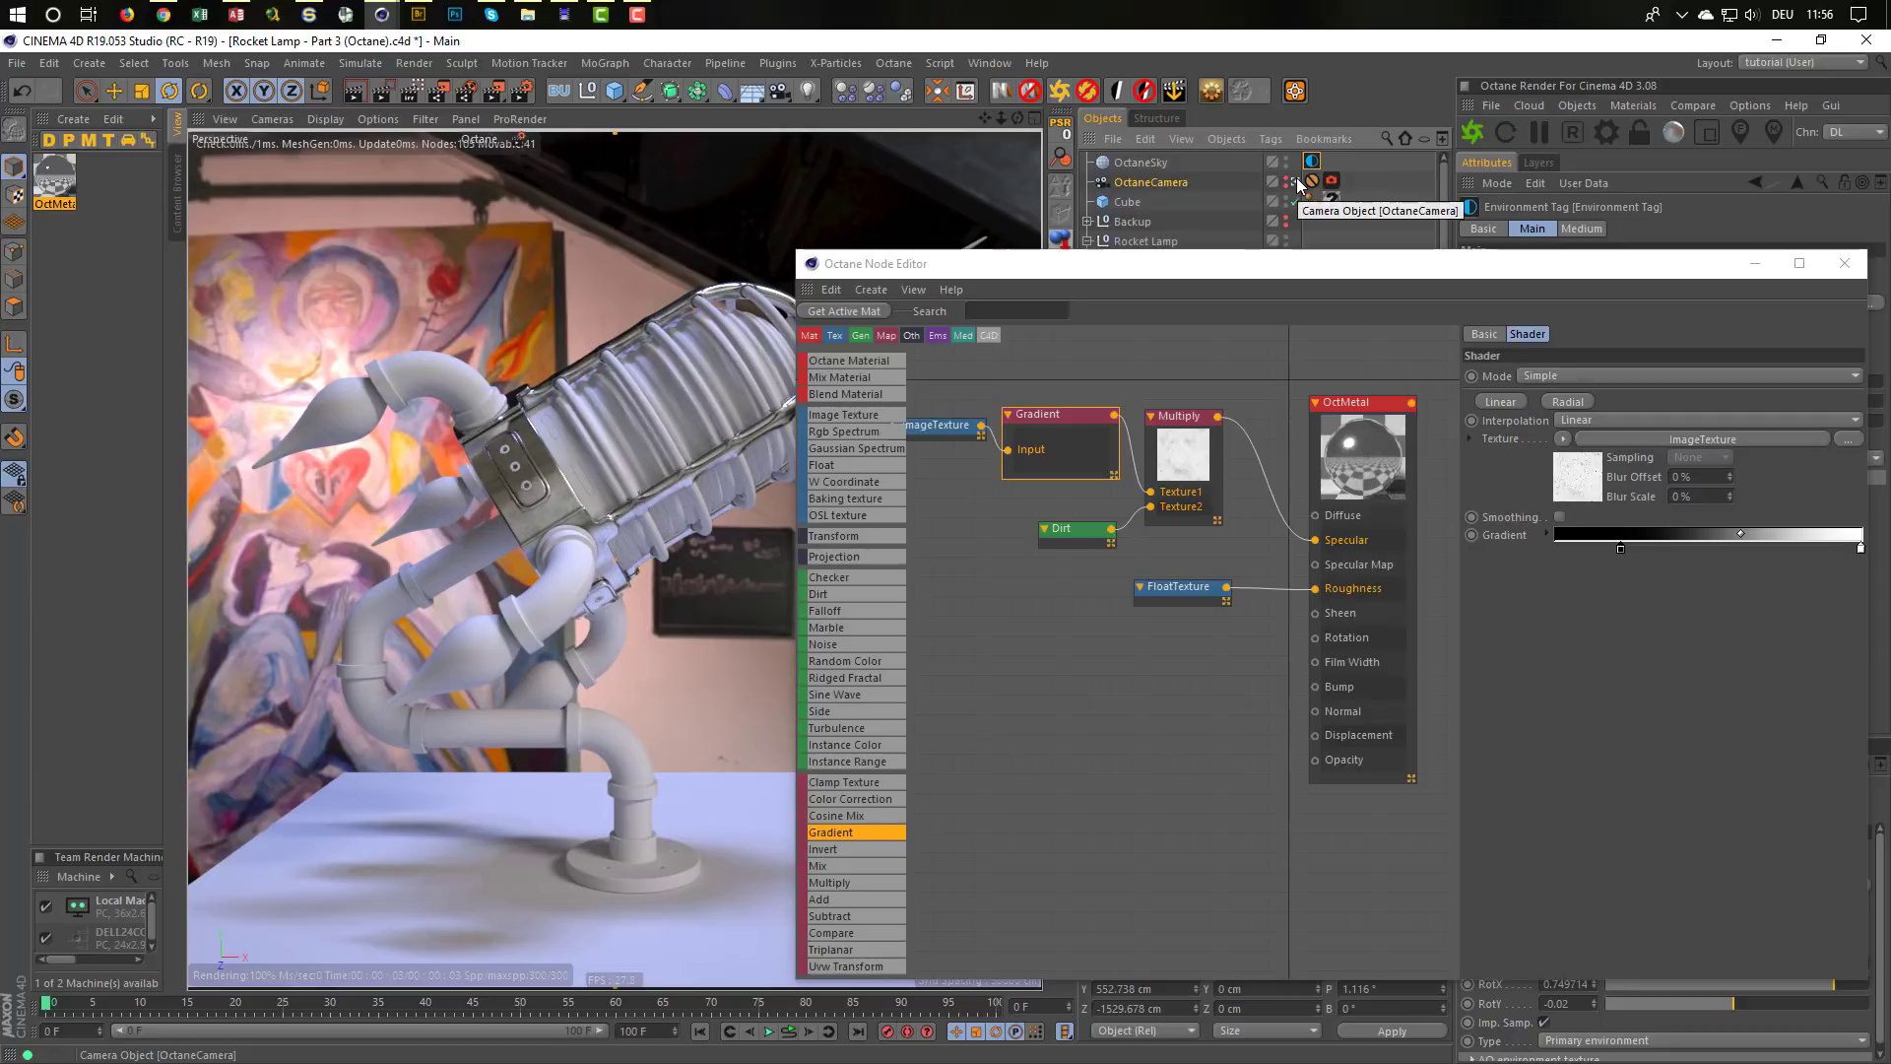
{"action": "left_click_drag", "start_coordinate": [1209, 262], "coordinate": [923, 631]}
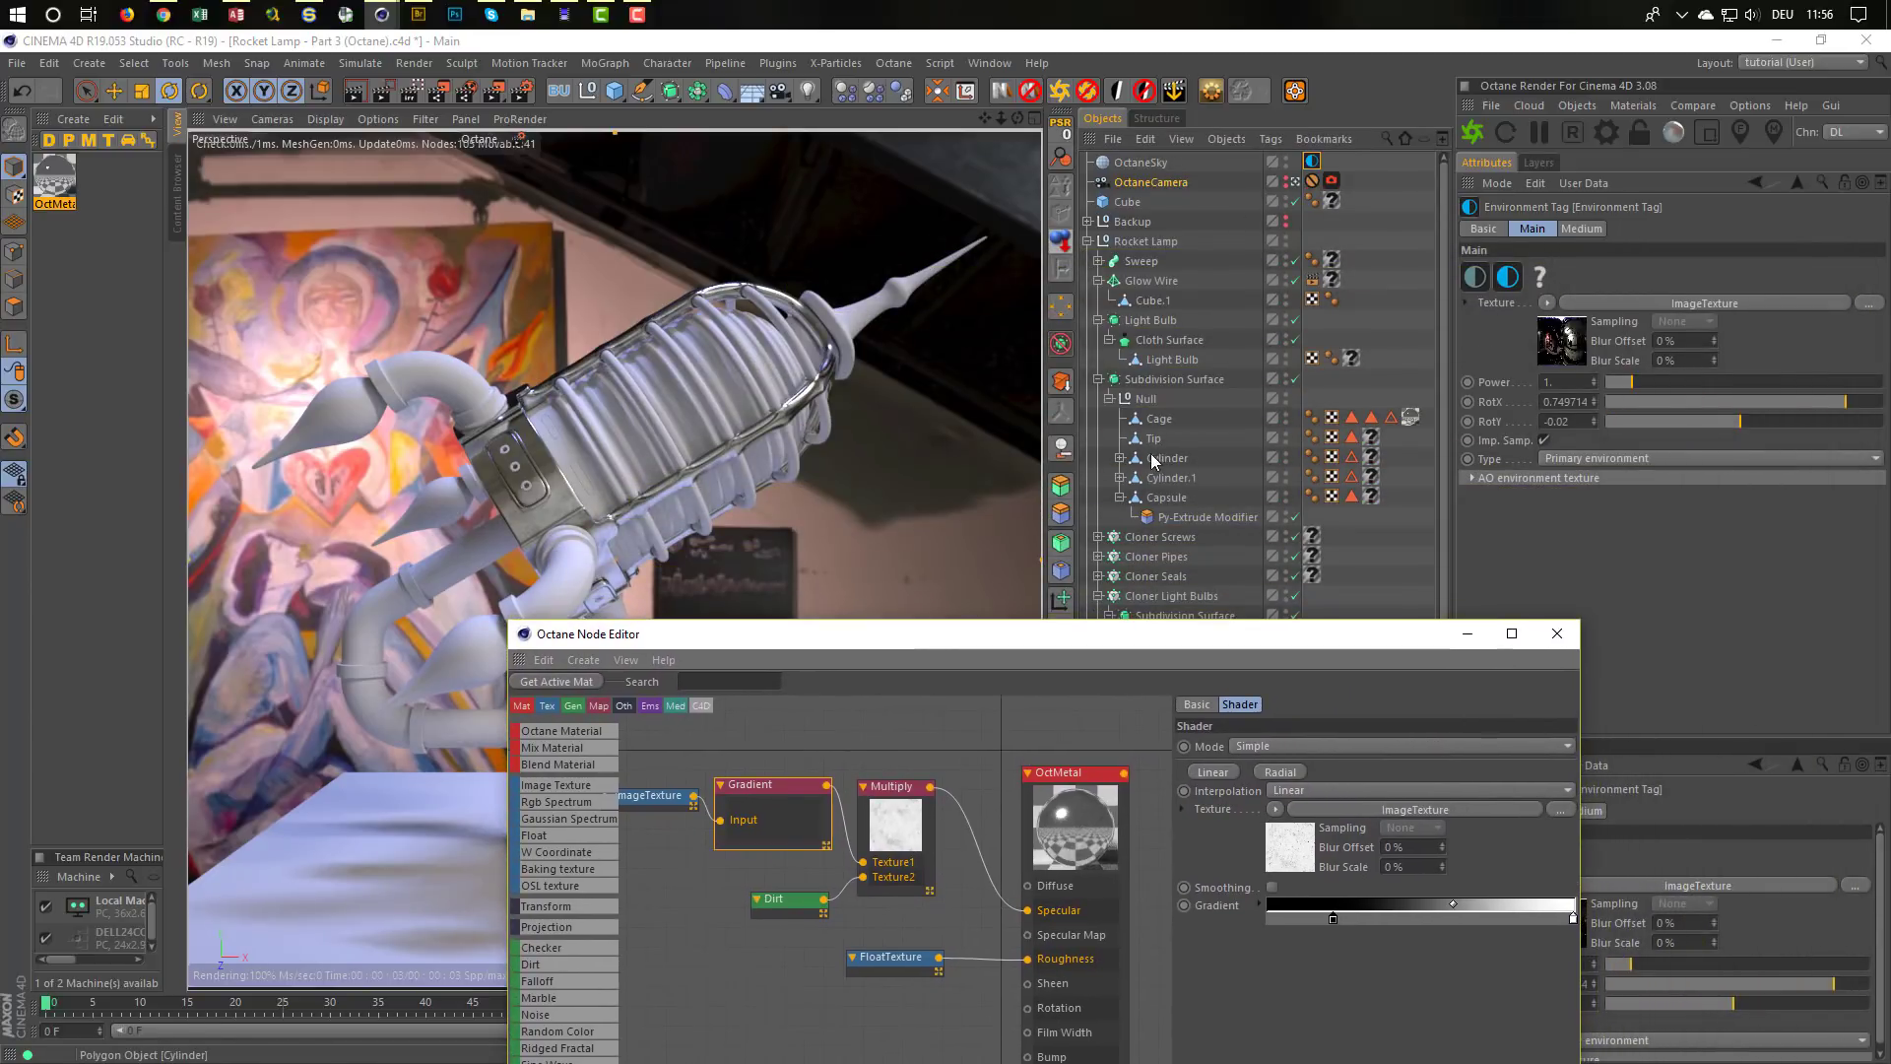
{"action": "left_click_drag", "start_coordinate": [62, 184], "coordinate": [1374, 463]}
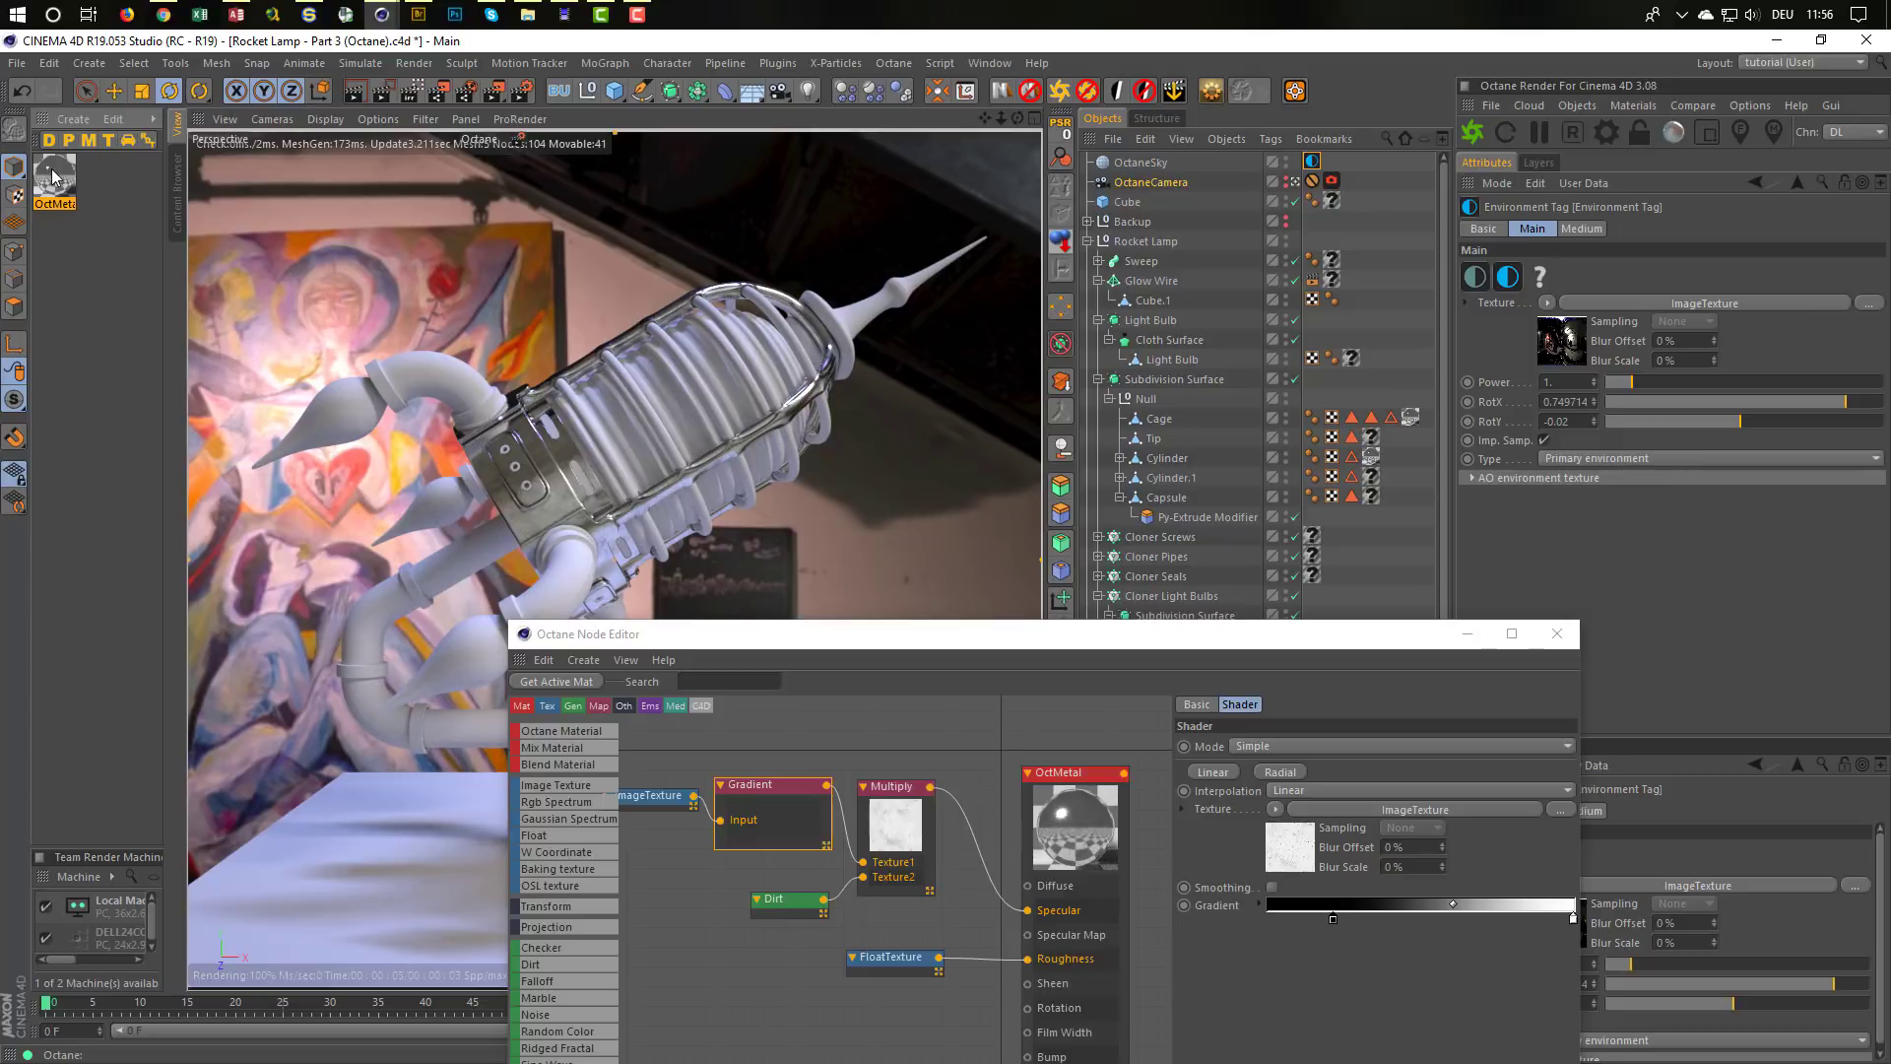
{"action": "left_click_drag", "start_coordinate": [52, 168], "coordinate": [1331, 260]}
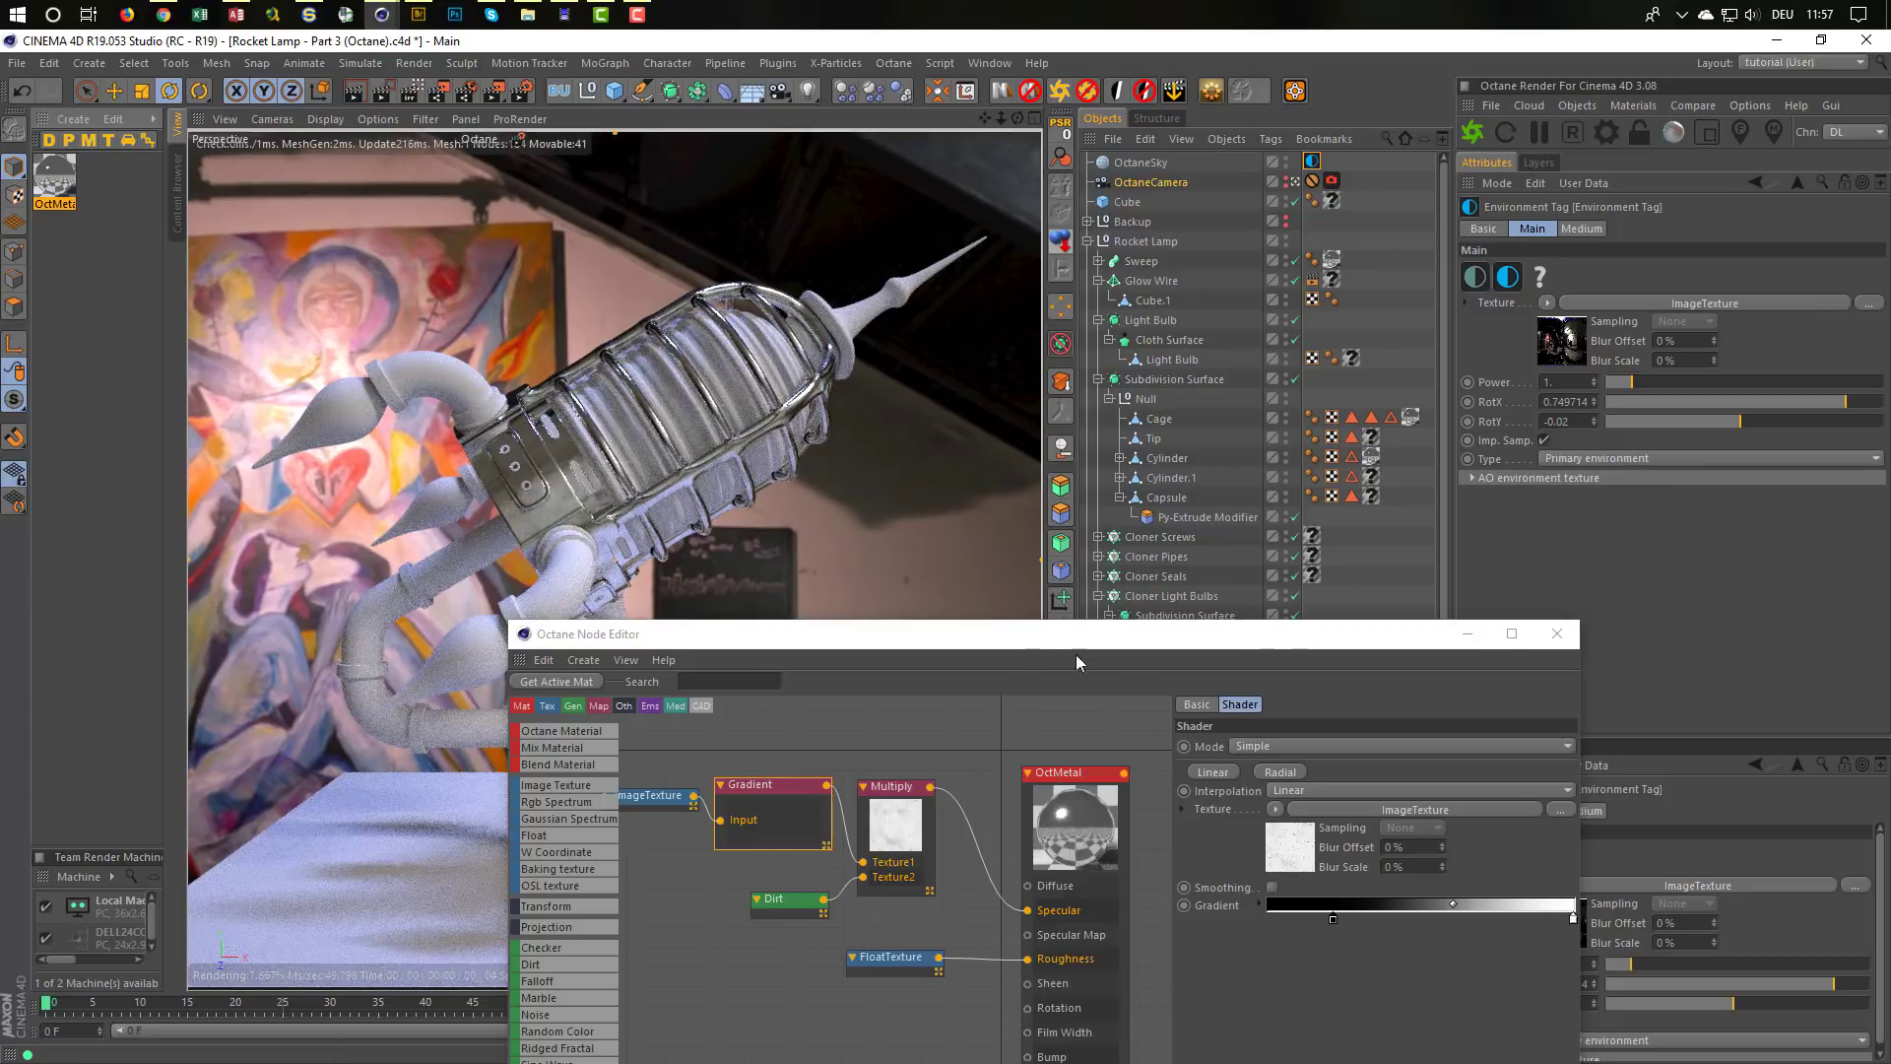
Inspect the chrome cage from several angles, then close the Node Editor
{"action": "left_click_drag", "start_coordinate": [1069, 633], "coordinate": [1282, 381]}
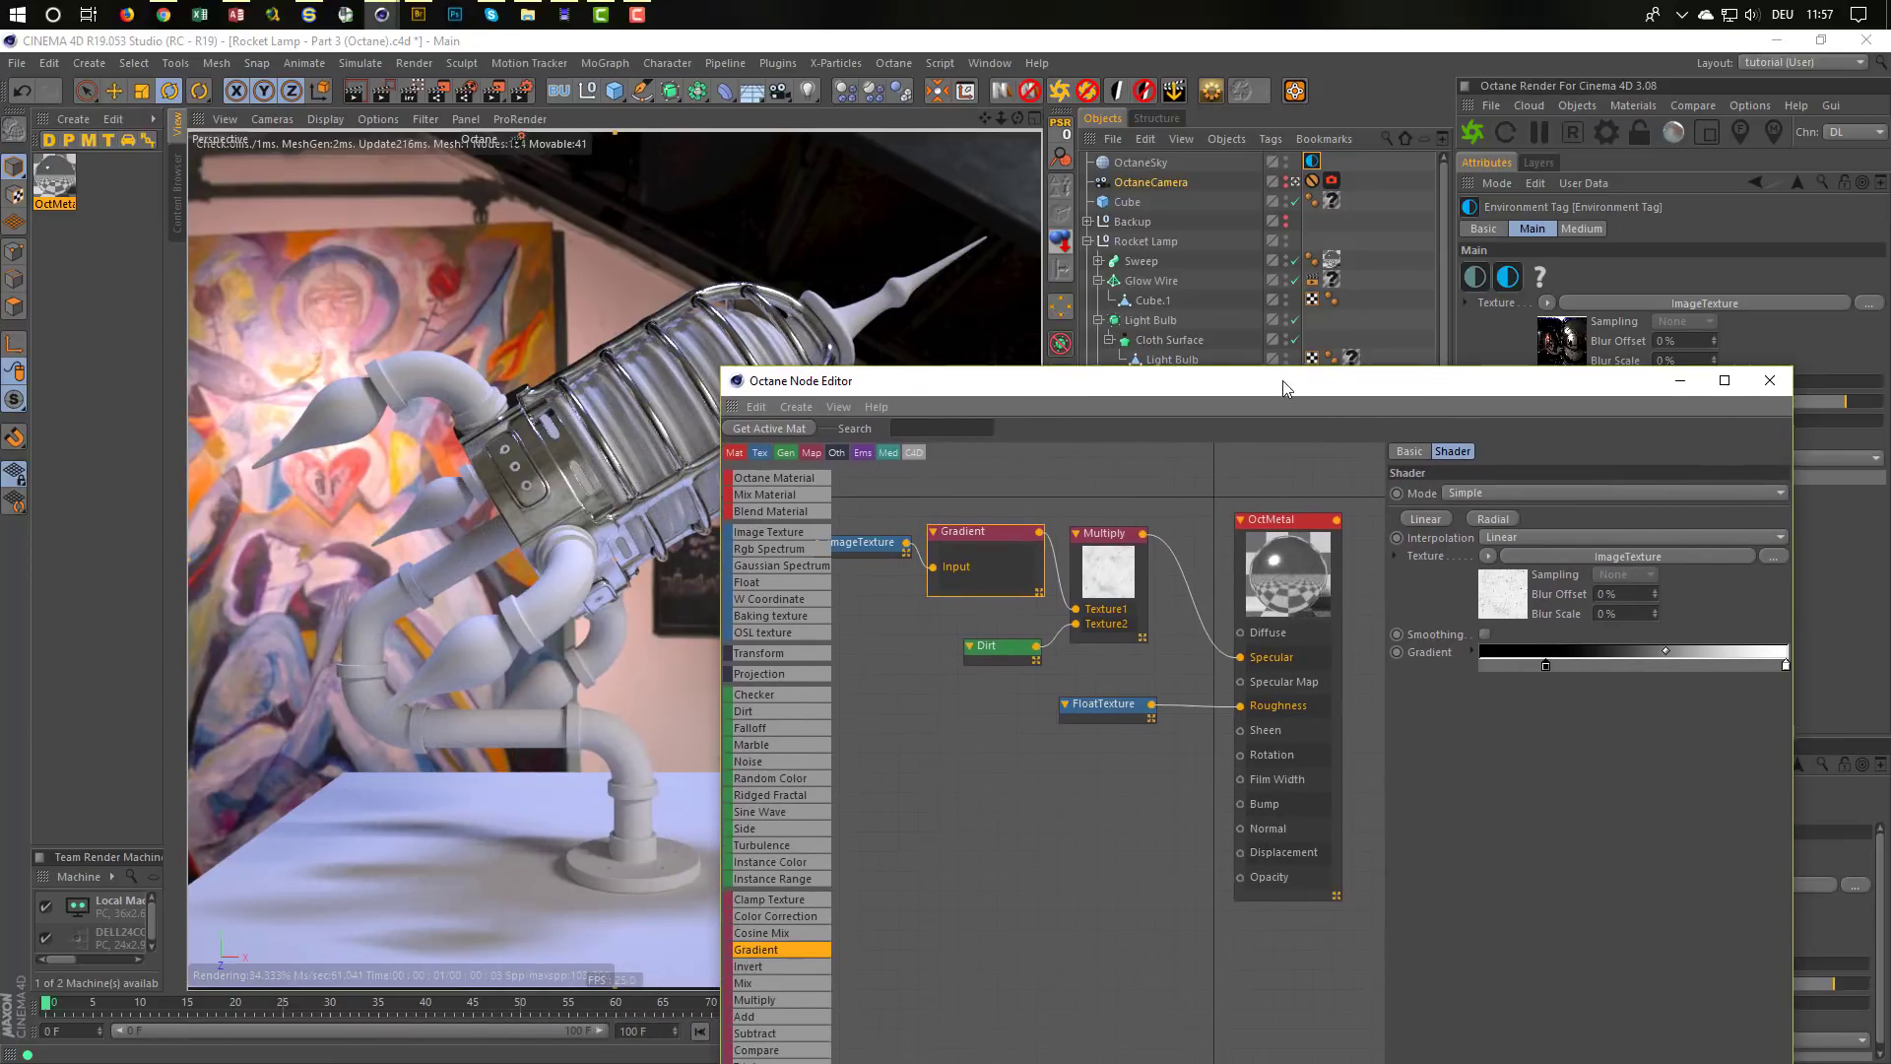
{"action": "left_click", "coordinate": [1294, 182]}
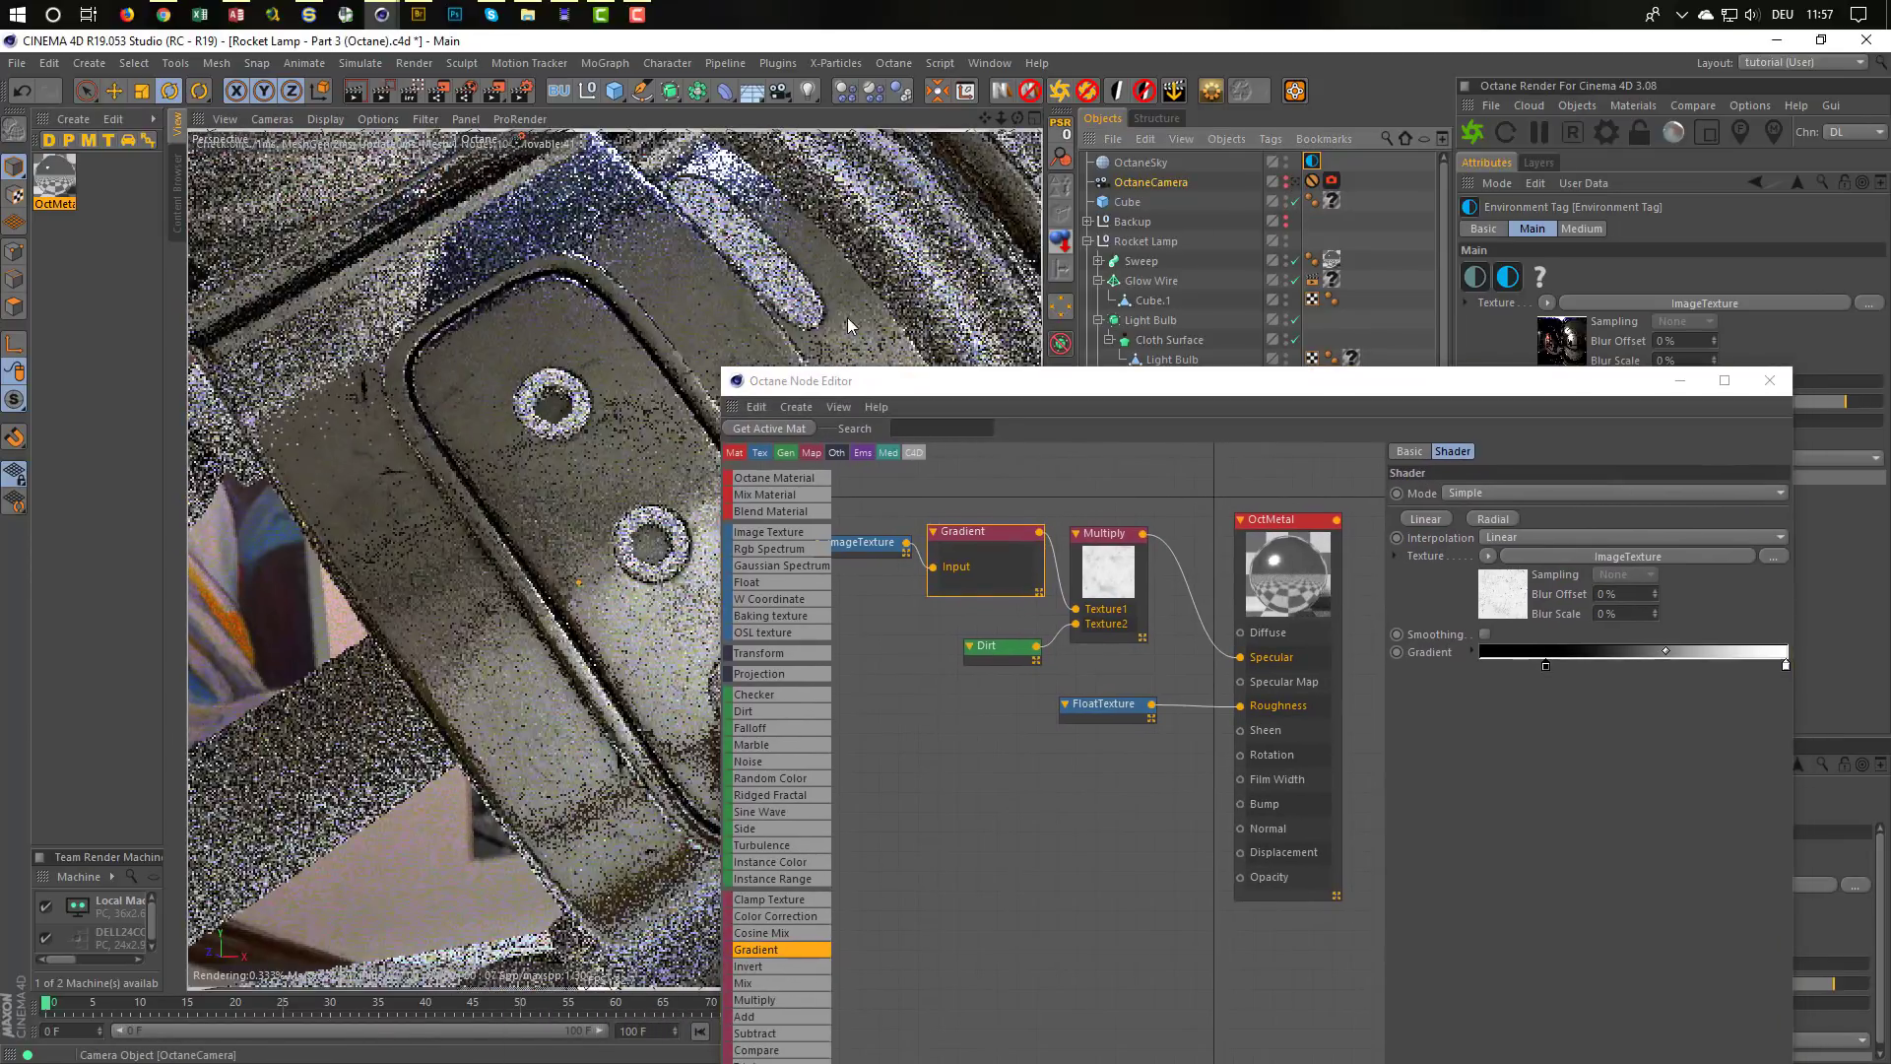
{"action": "left_click_drag", "start_coordinate": [499, 458], "coordinate": [591, 581]}
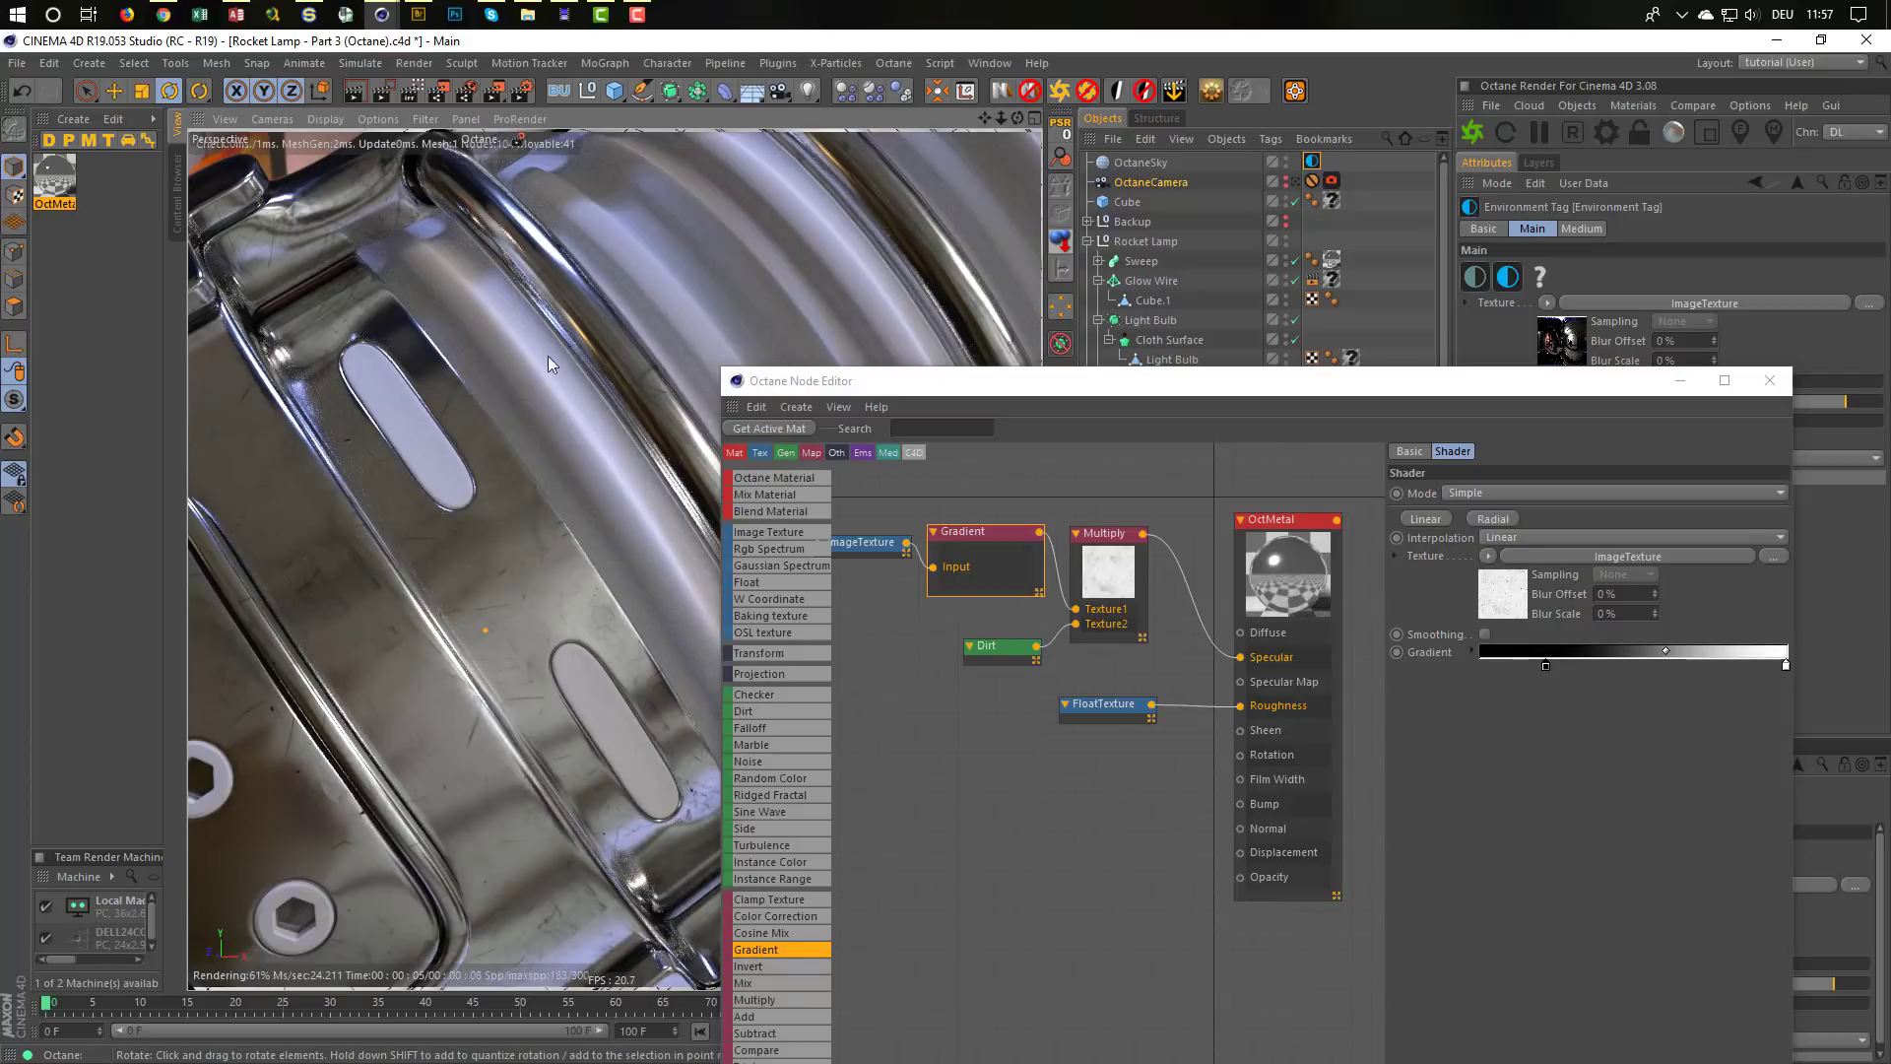
{"action": "left_click_drag", "start_coordinate": [548, 357], "coordinate": [352, 315]}
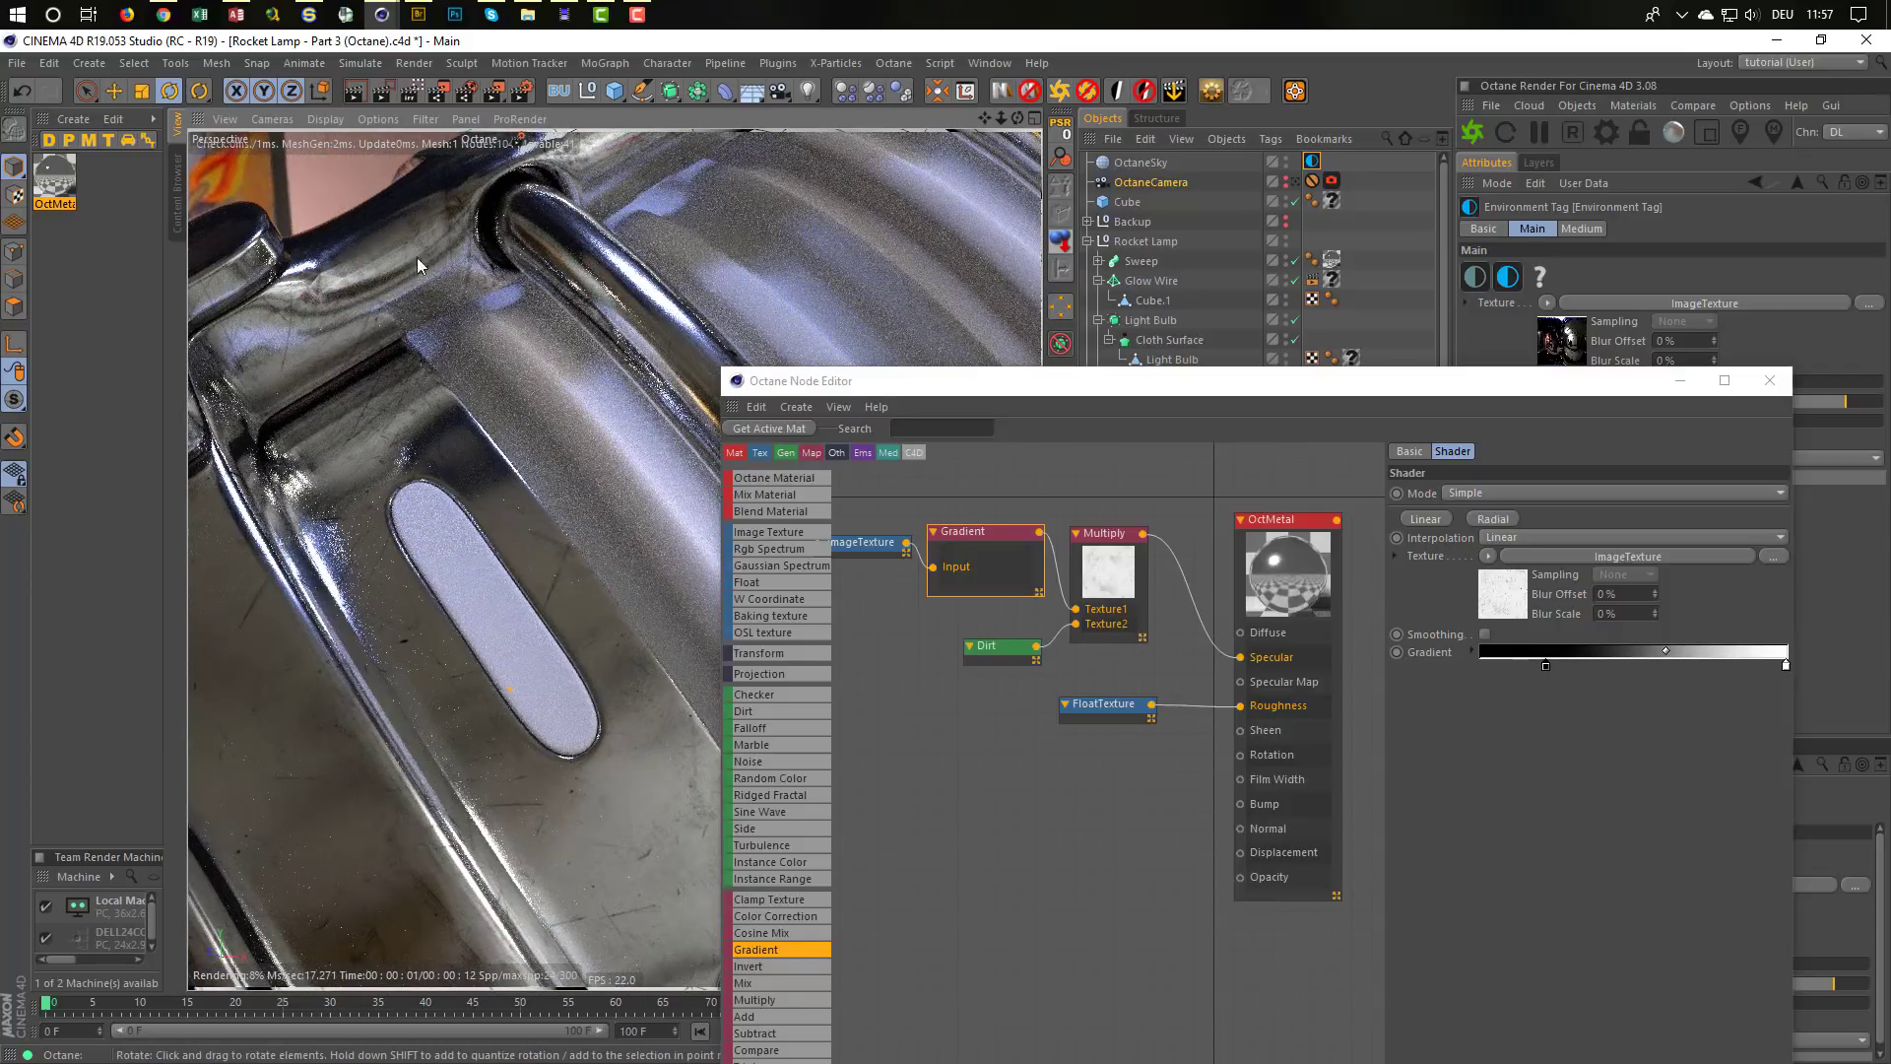
{"action": "left_click_drag", "start_coordinate": [353, 458], "coordinate": [492, 547], "text": "alt"}
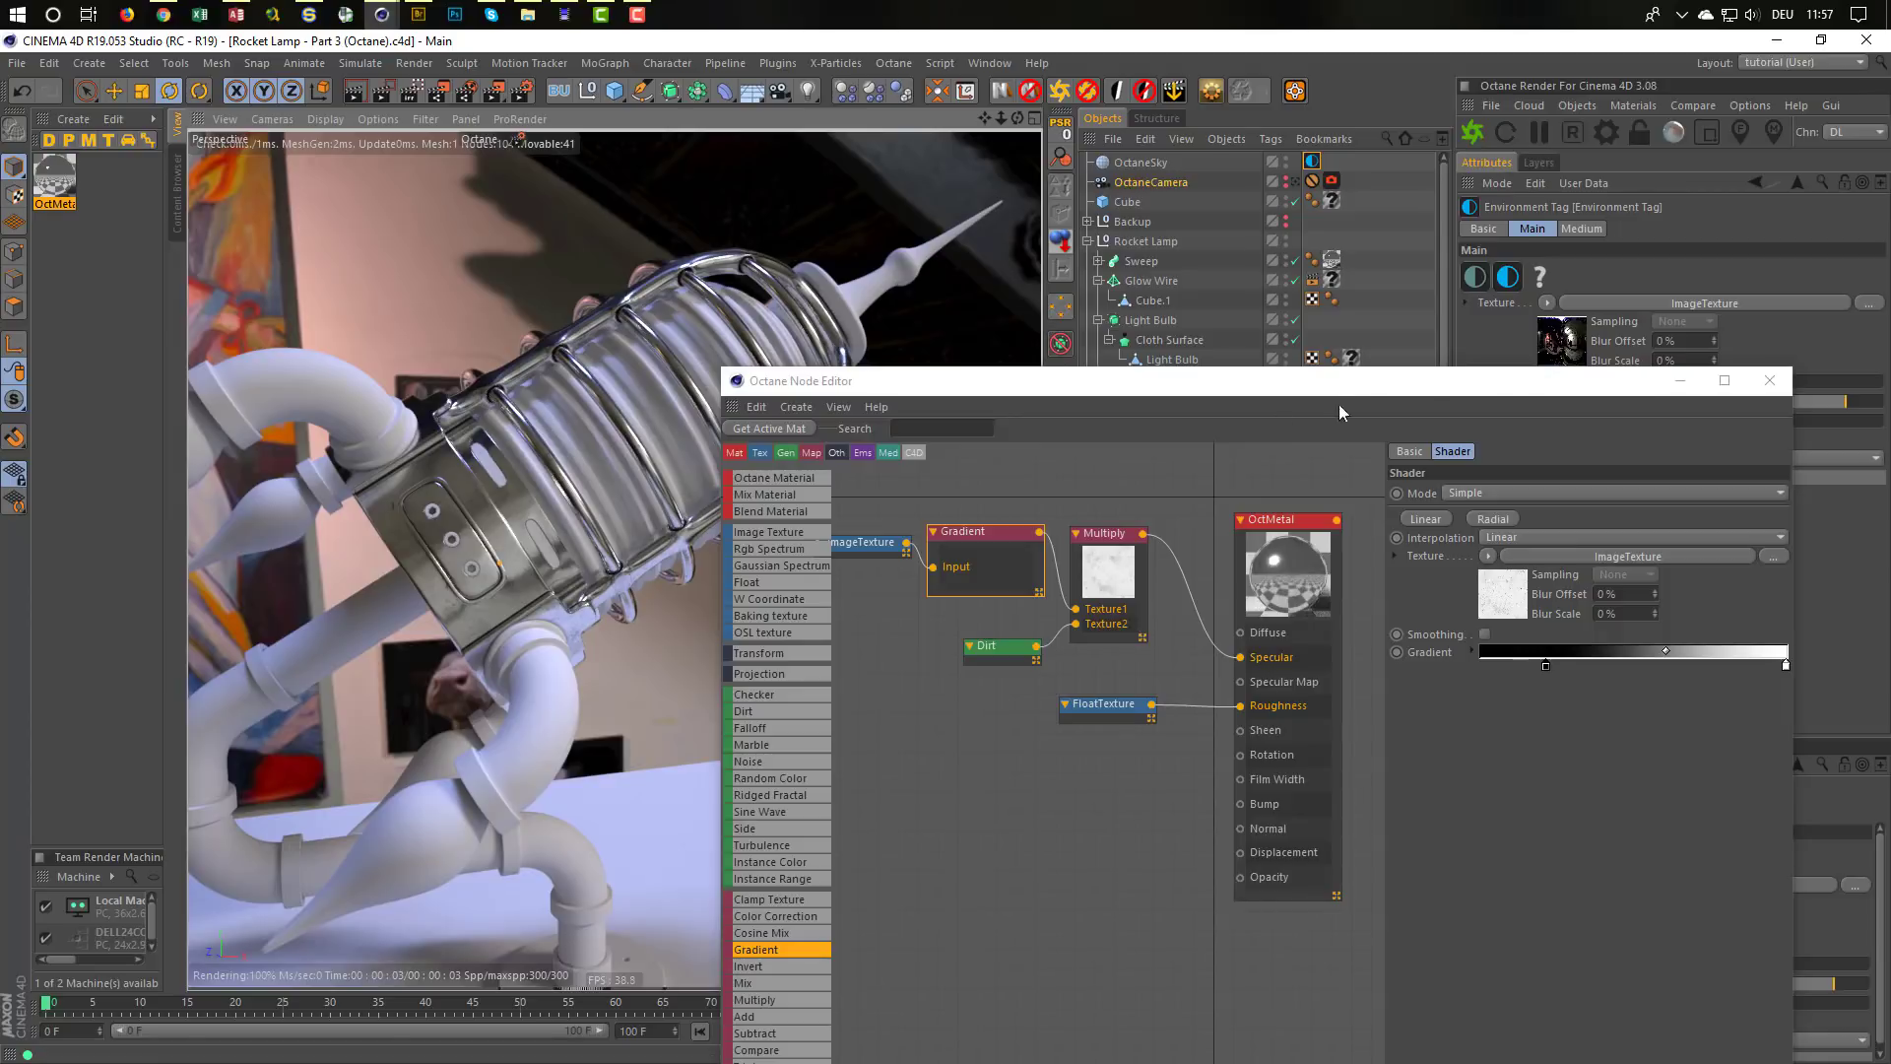
{"action": "left_click", "coordinate": [1769, 381]}
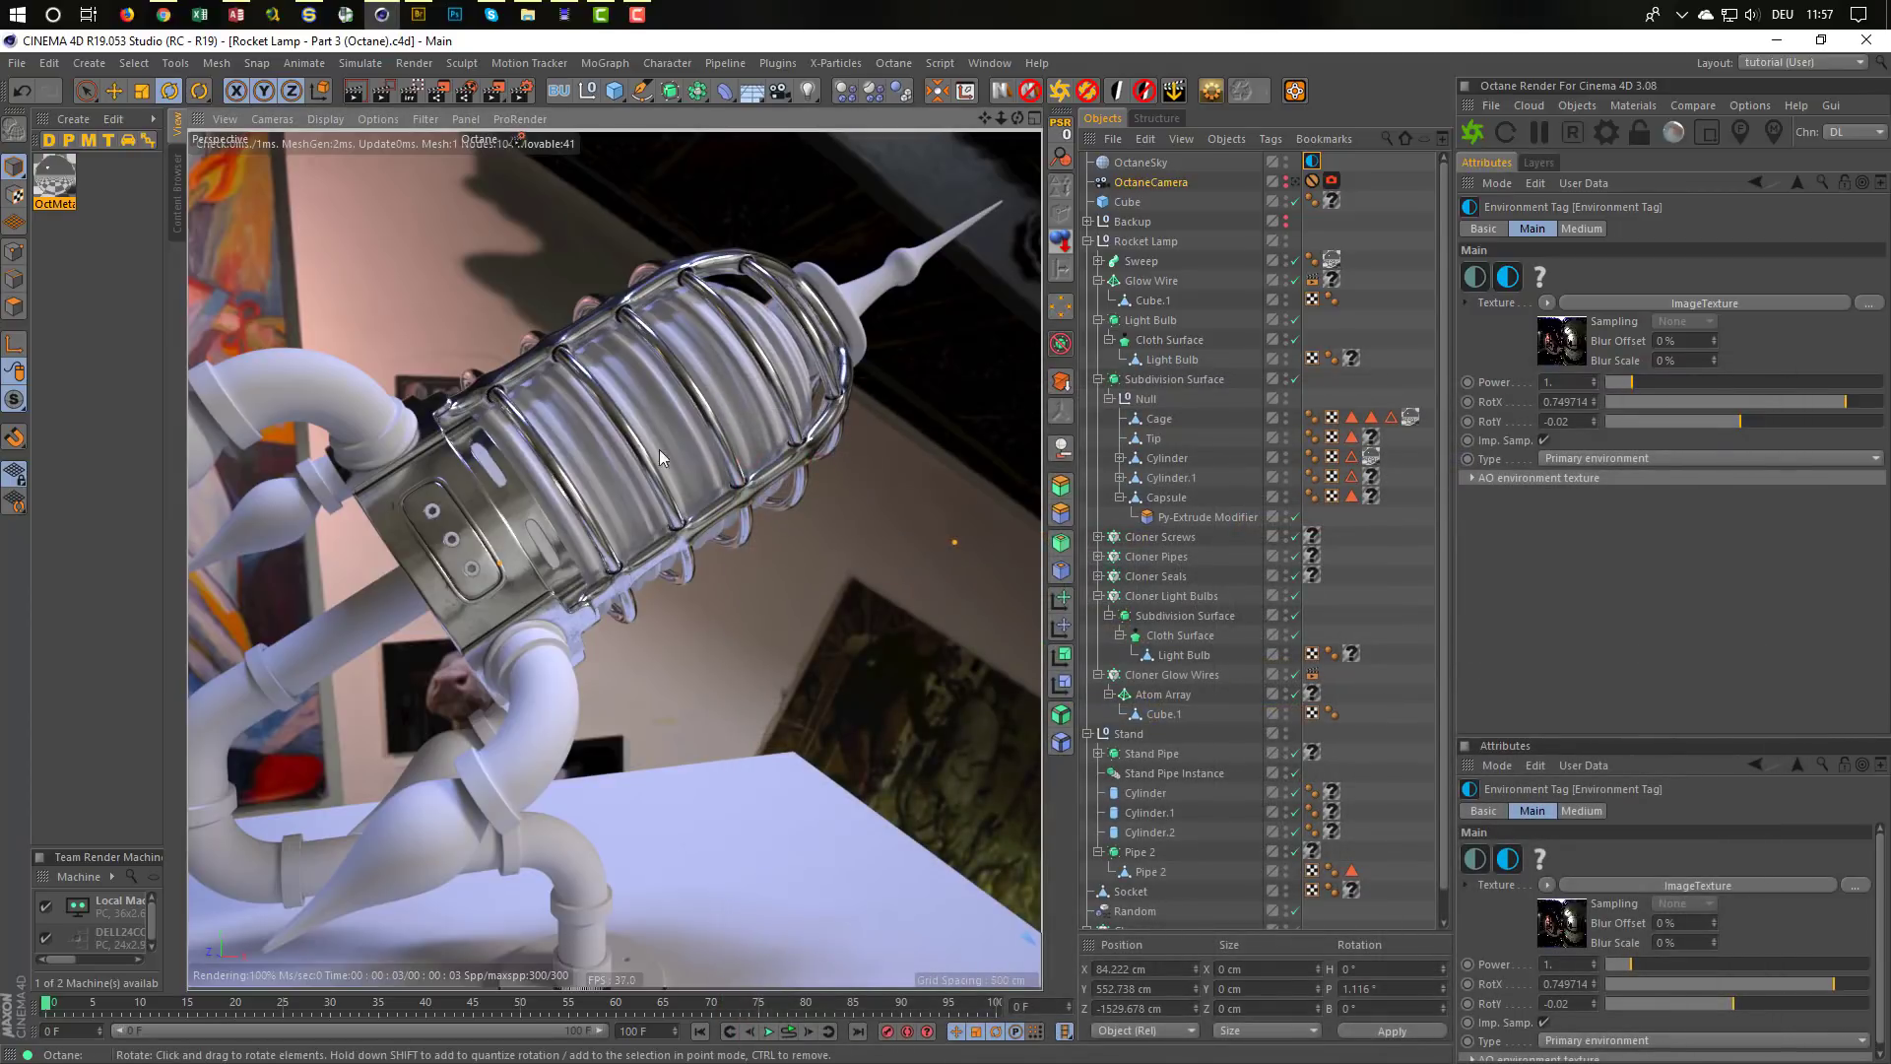
Rename the OctMetal material to Chrome and create a new Octane Metallic material
{"action": "left_click", "coordinate": [77, 181]}
{"action": "left_click", "coordinate": [1498, 228]}
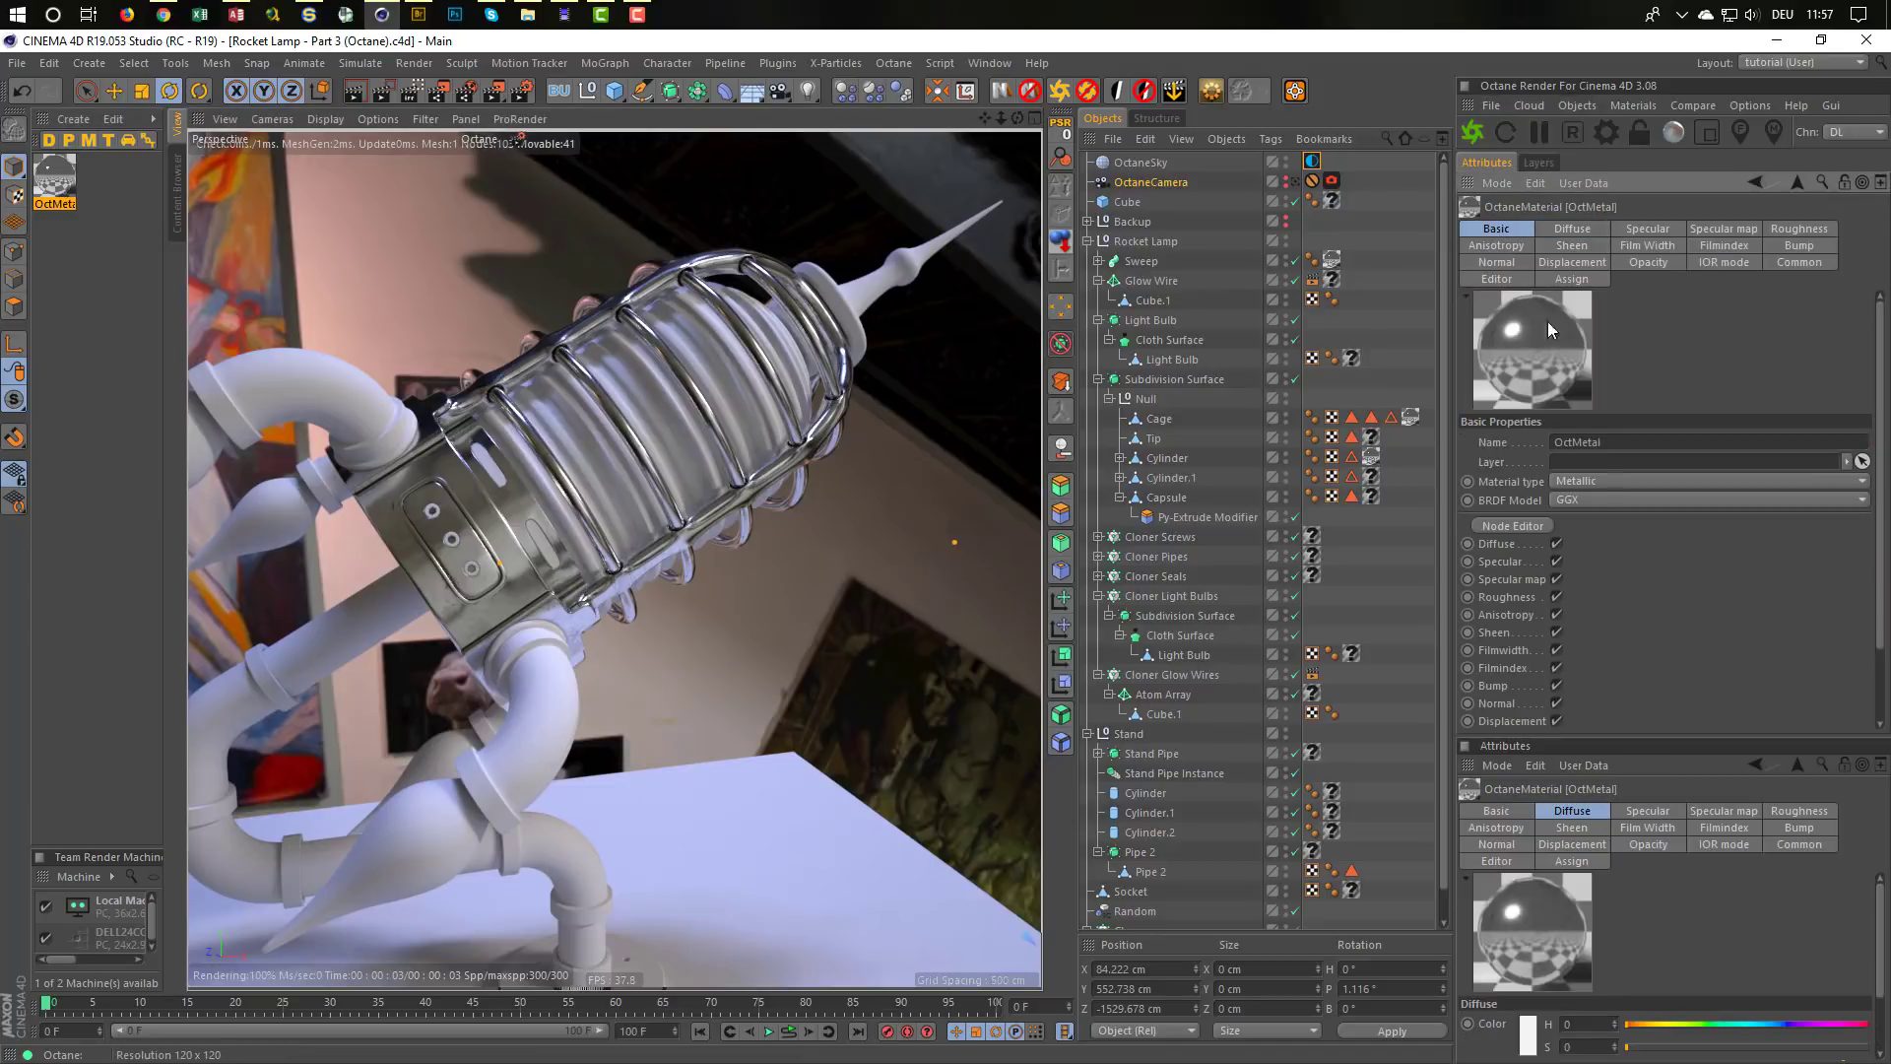
{"action": "type", "text": "cHROME"}
{"action": "key", "text": "Return"}
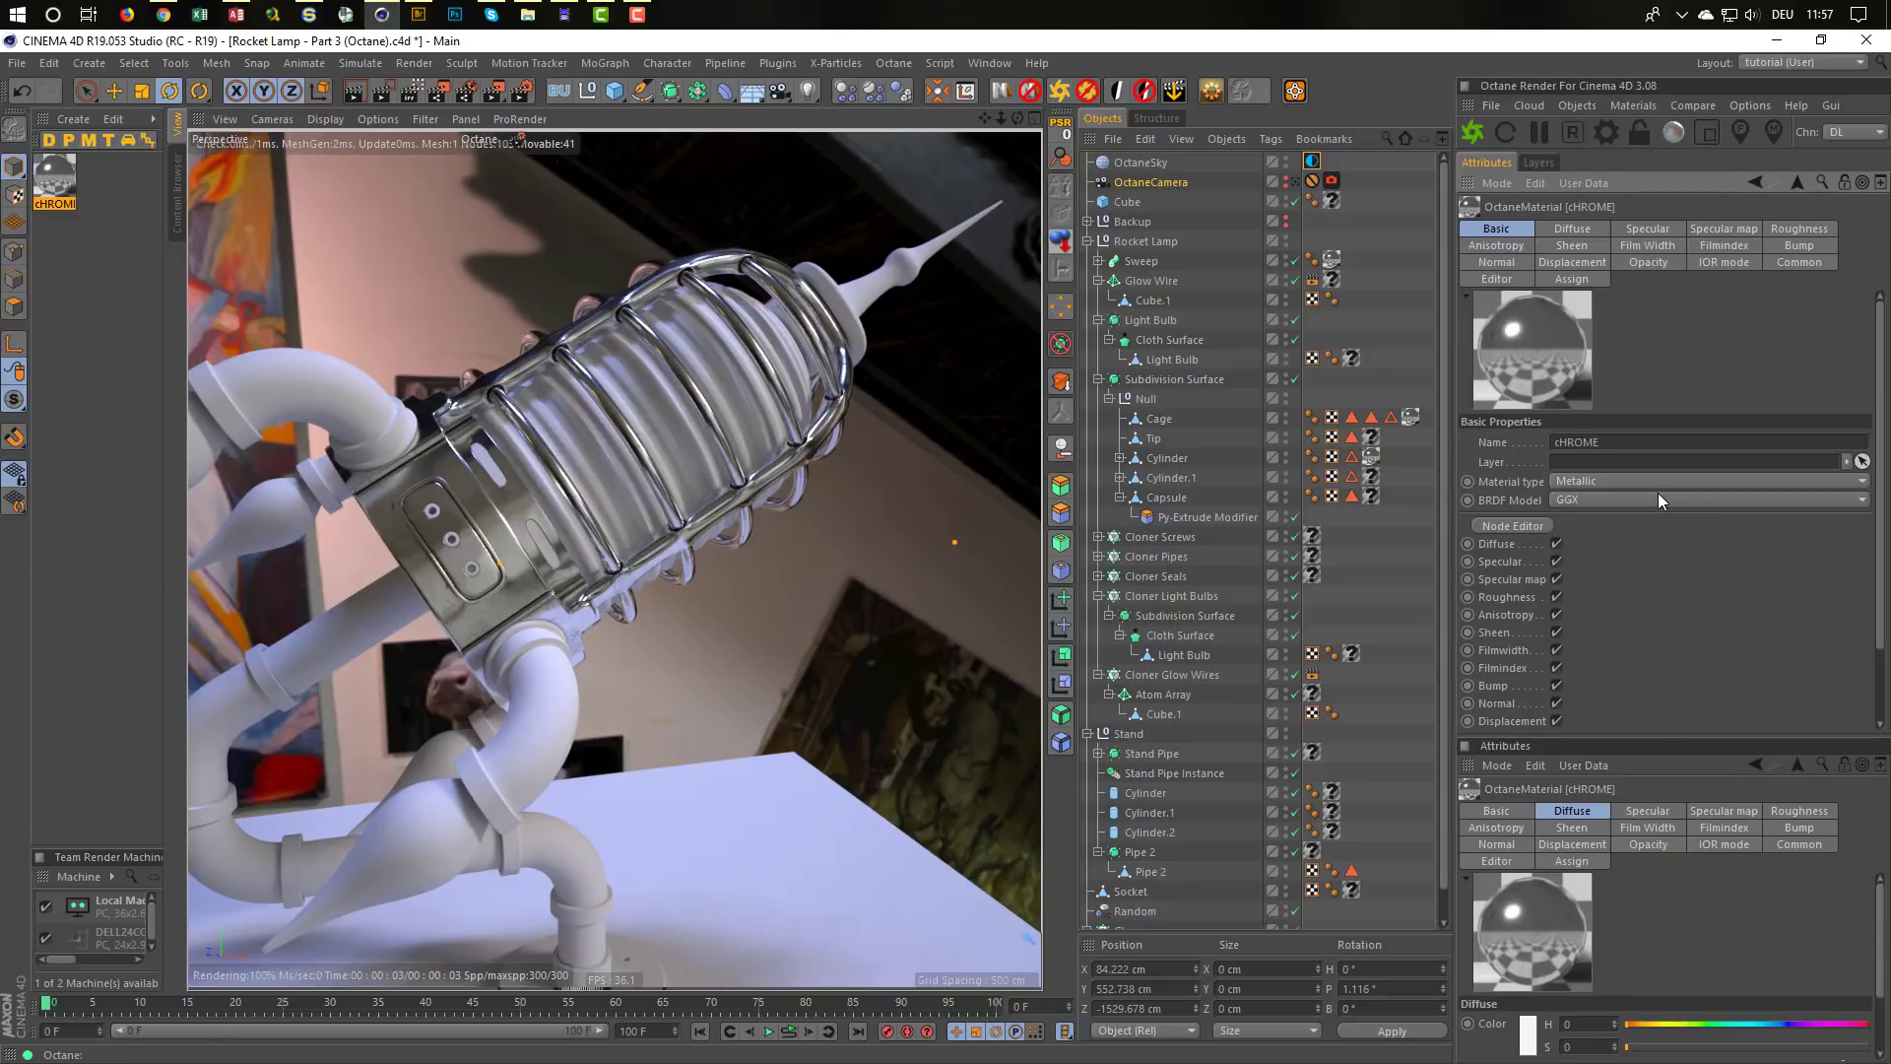
{"action": "key", "text": "ctrl+a"}
{"action": "type", "text": "Chrome"}
{"action": "key", "text": "Return"}
{"action": "left_click", "coordinate": [1625, 103]}
{"action": "left_click", "coordinate": [1660, 254]}
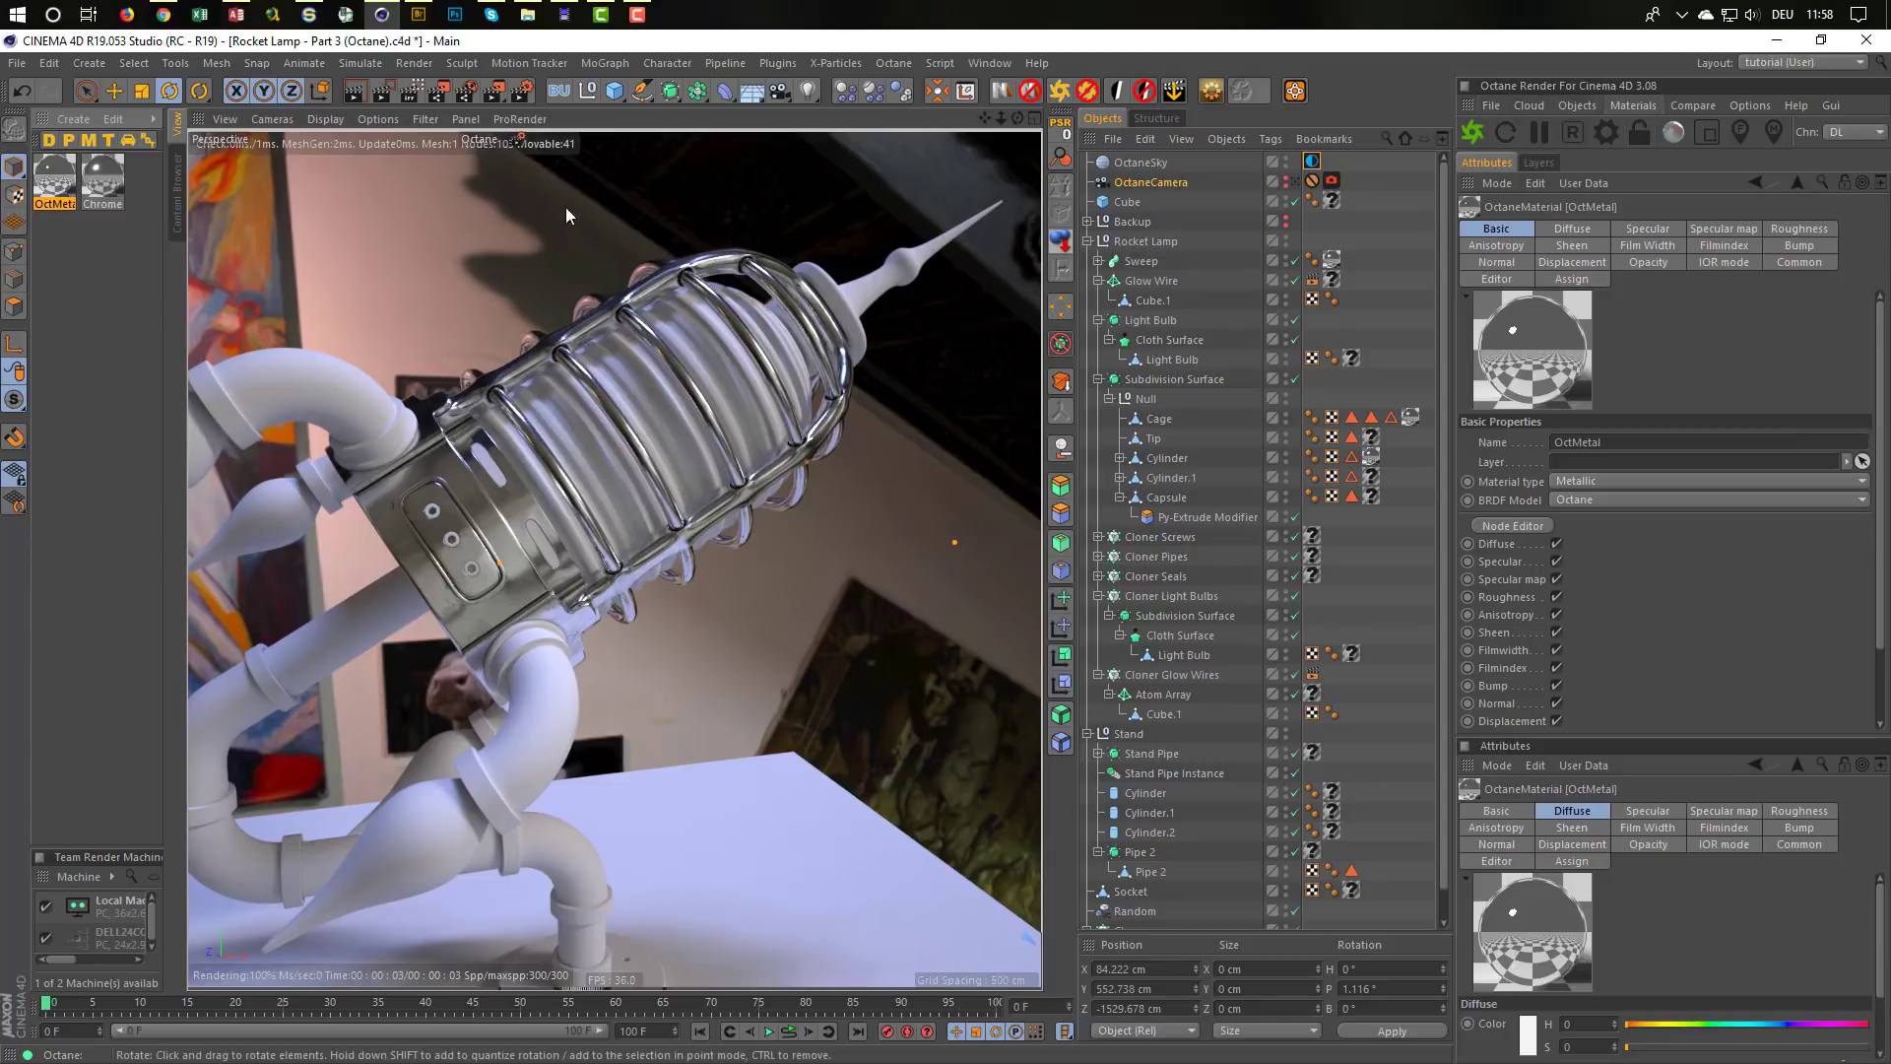
Bring up the new OctMetal node's index of refraction settings in the Node Editor
{"action": "double_click", "coordinate": [50, 181]}
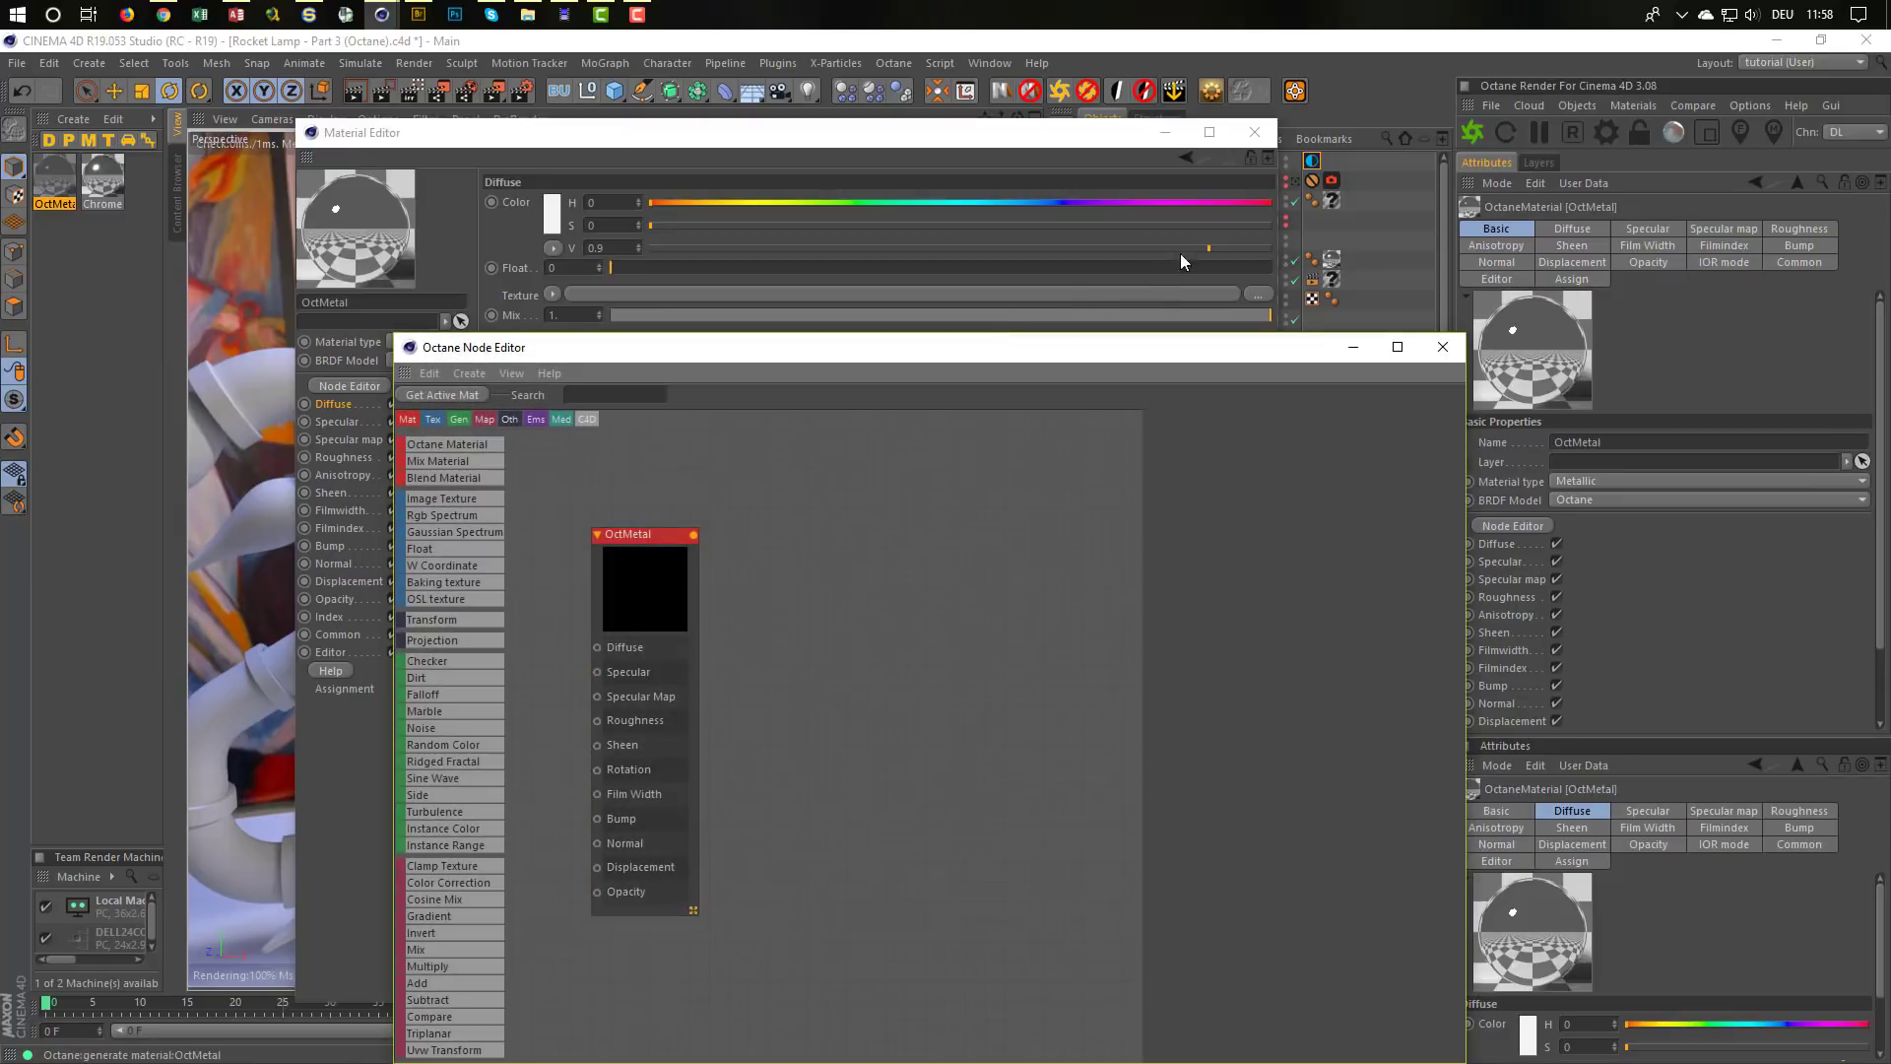
{"action": "left_click", "coordinate": [1253, 132]}
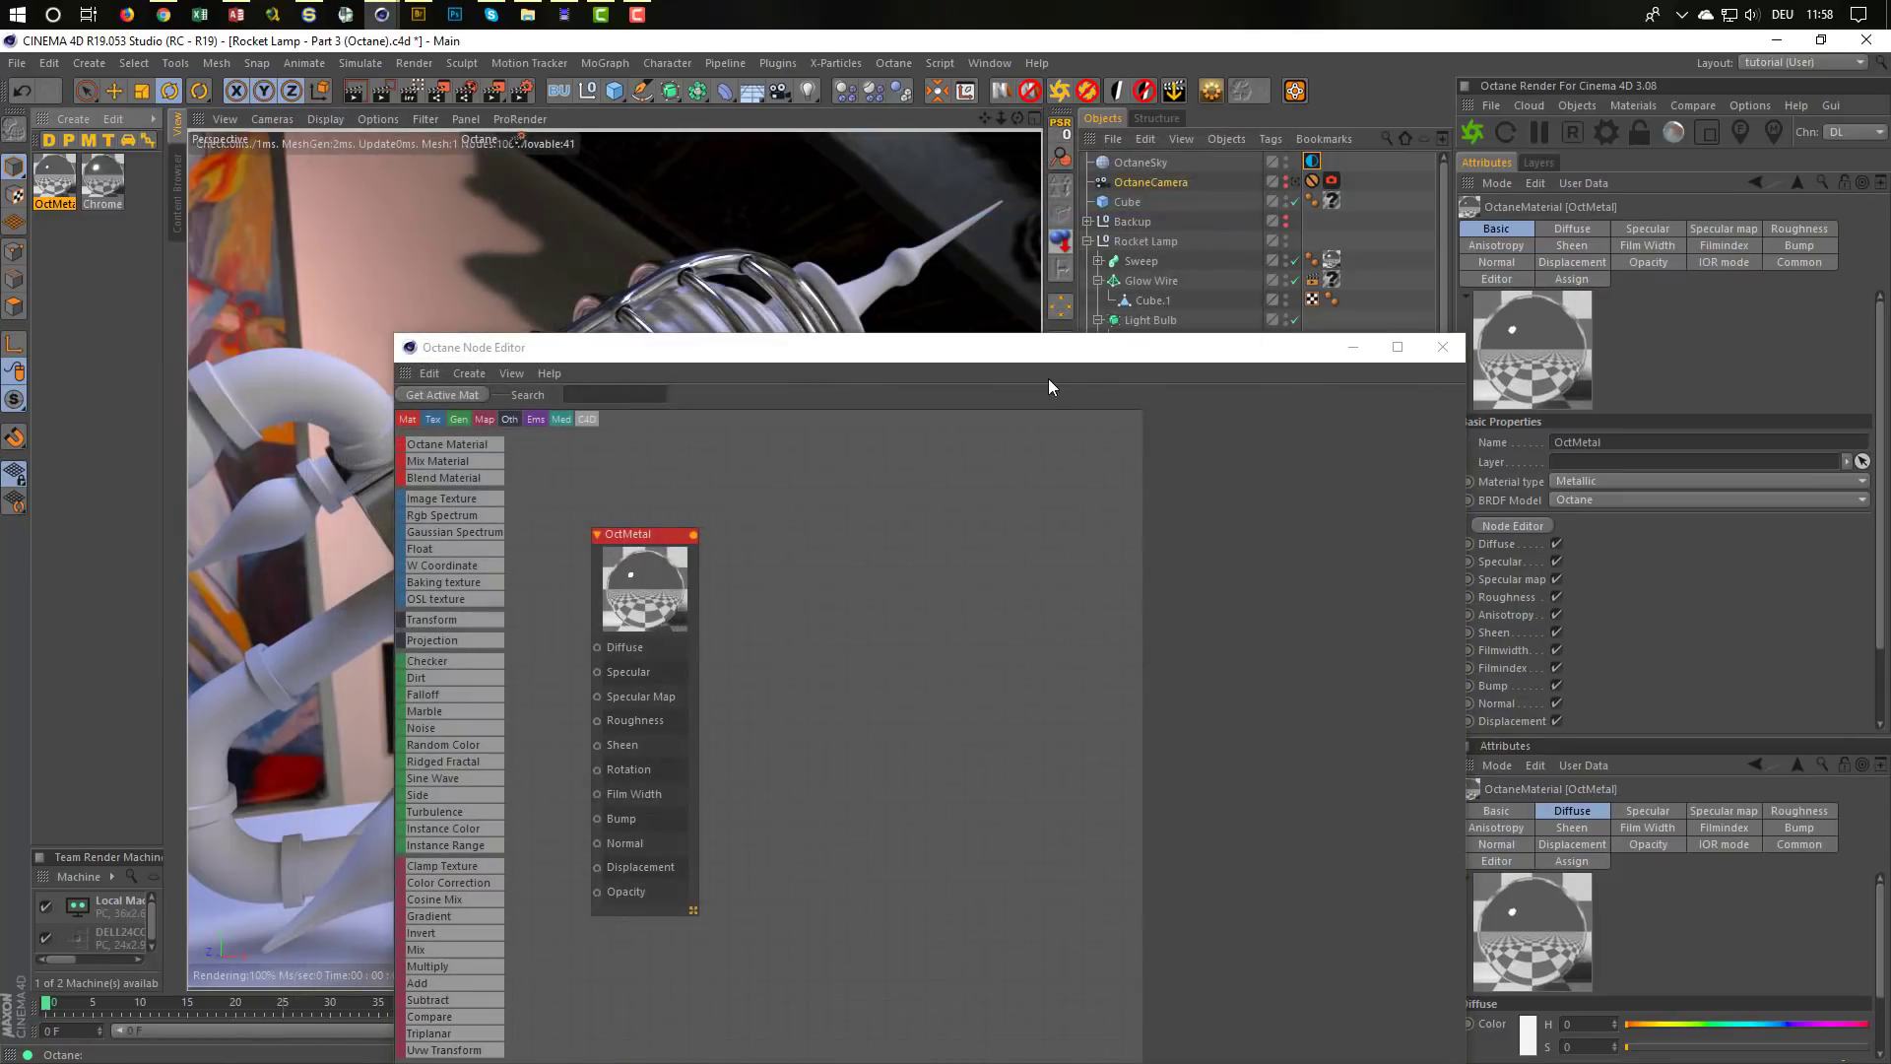
{"action": "left_click_drag", "start_coordinate": [1044, 357], "coordinate": [1158, 193]}
{"action": "middle_click_drag", "start_coordinate": [684, 458], "coordinate": [1033, 511]}
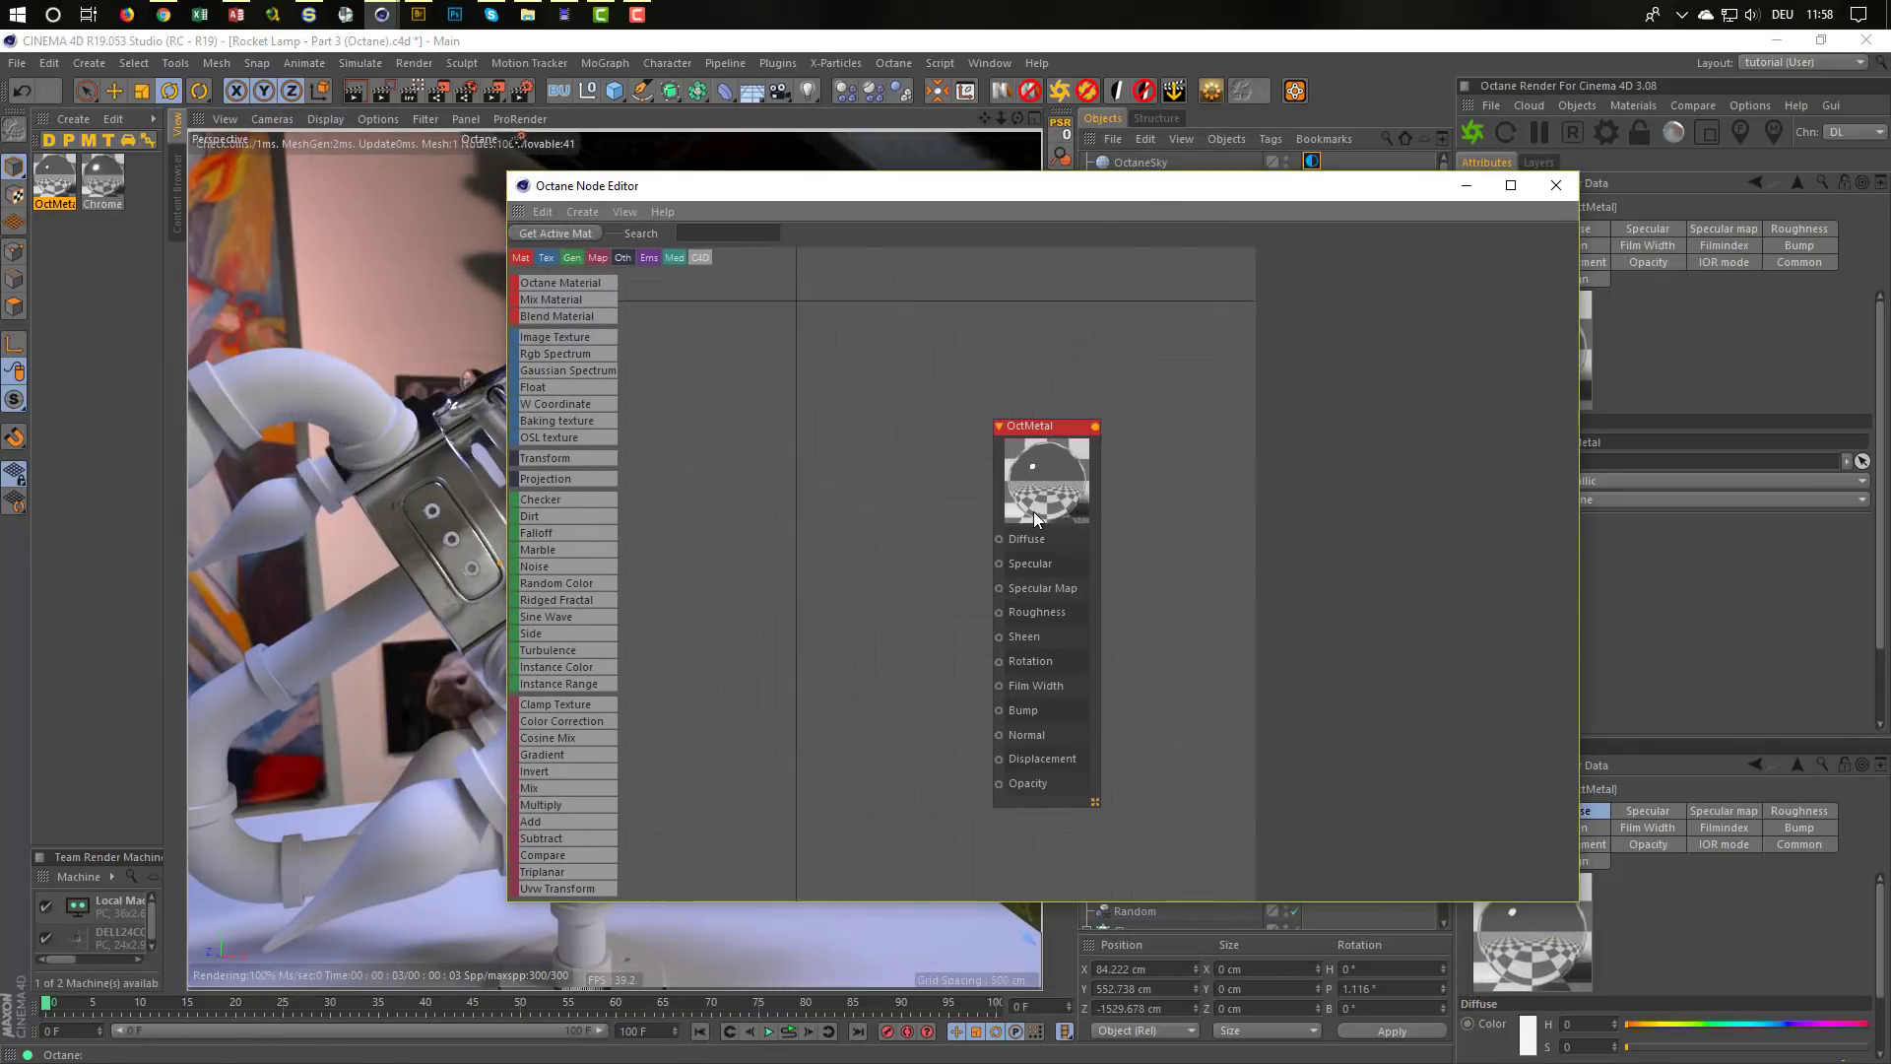
{"action": "left_click_drag", "start_coordinate": [1040, 443], "coordinate": [871, 342]}
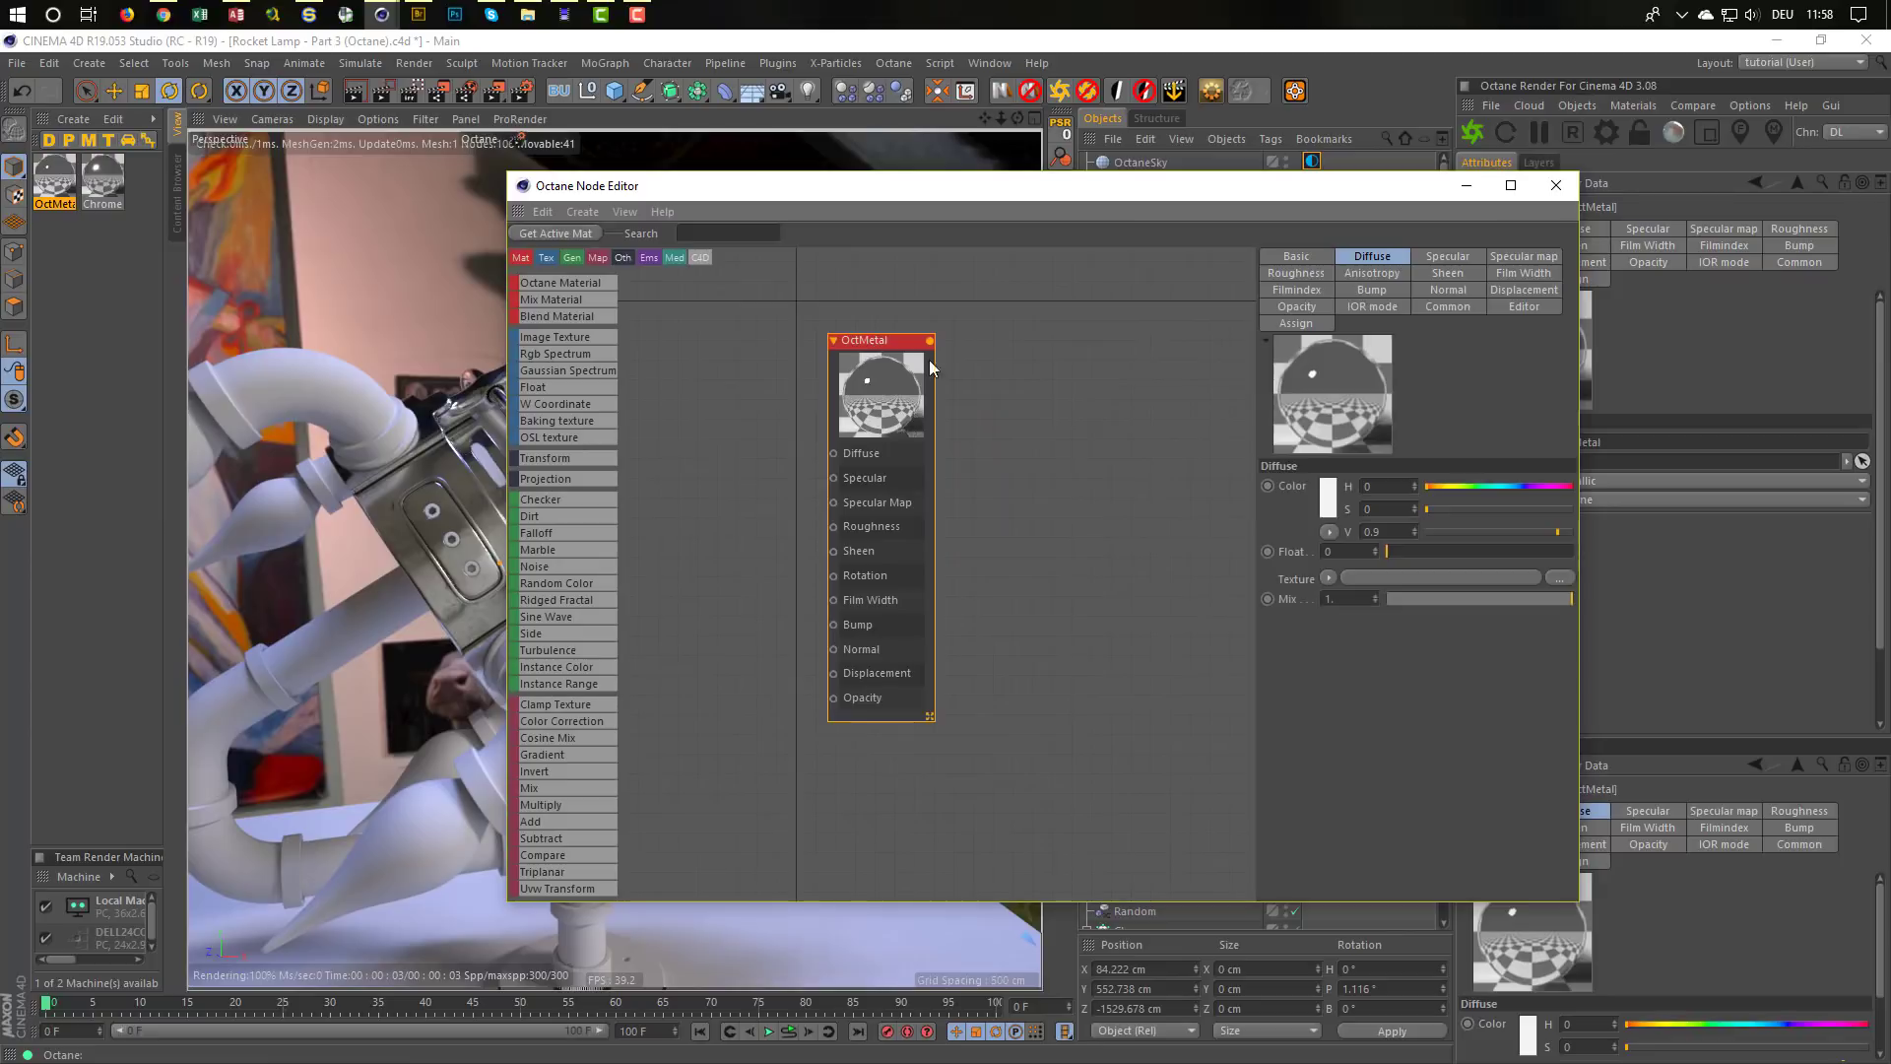
{"action": "left_click", "coordinate": [1373, 307]}
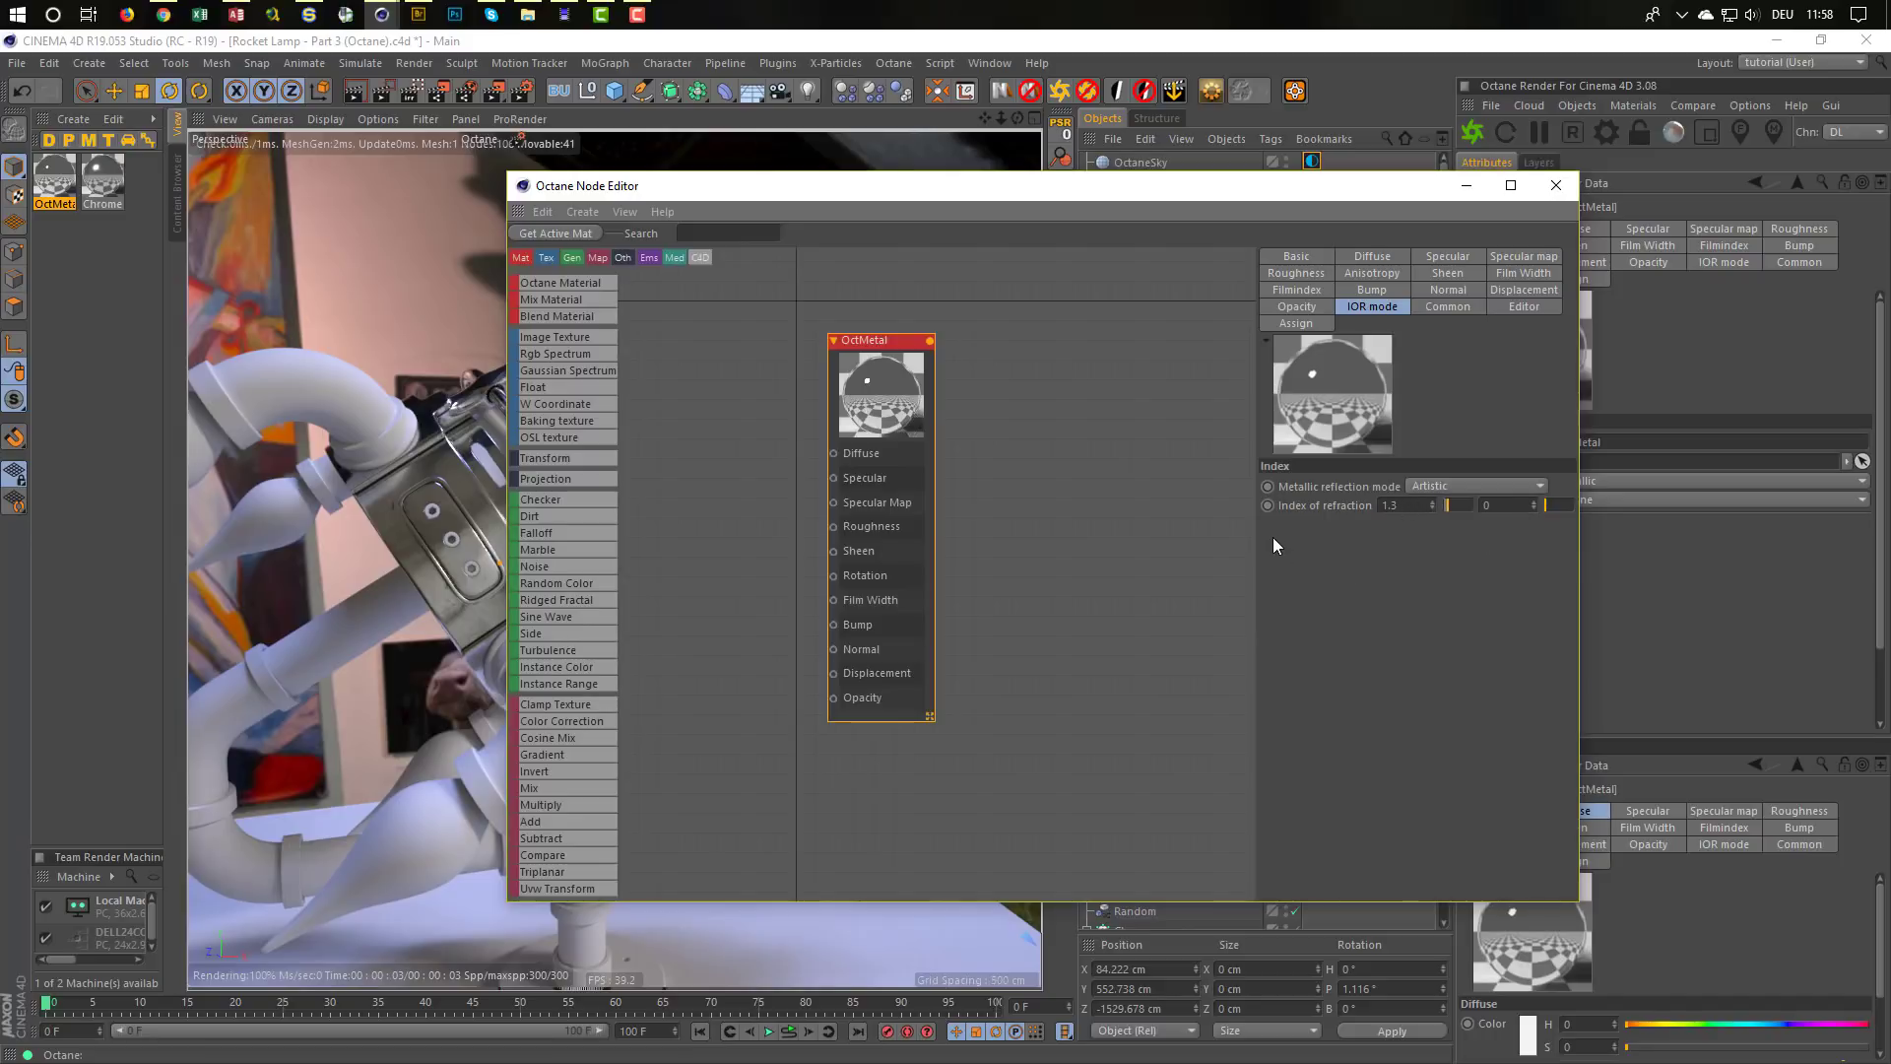
{"action": "left_click_drag", "start_coordinate": [1257, 538], "coordinate": [1148, 545]}
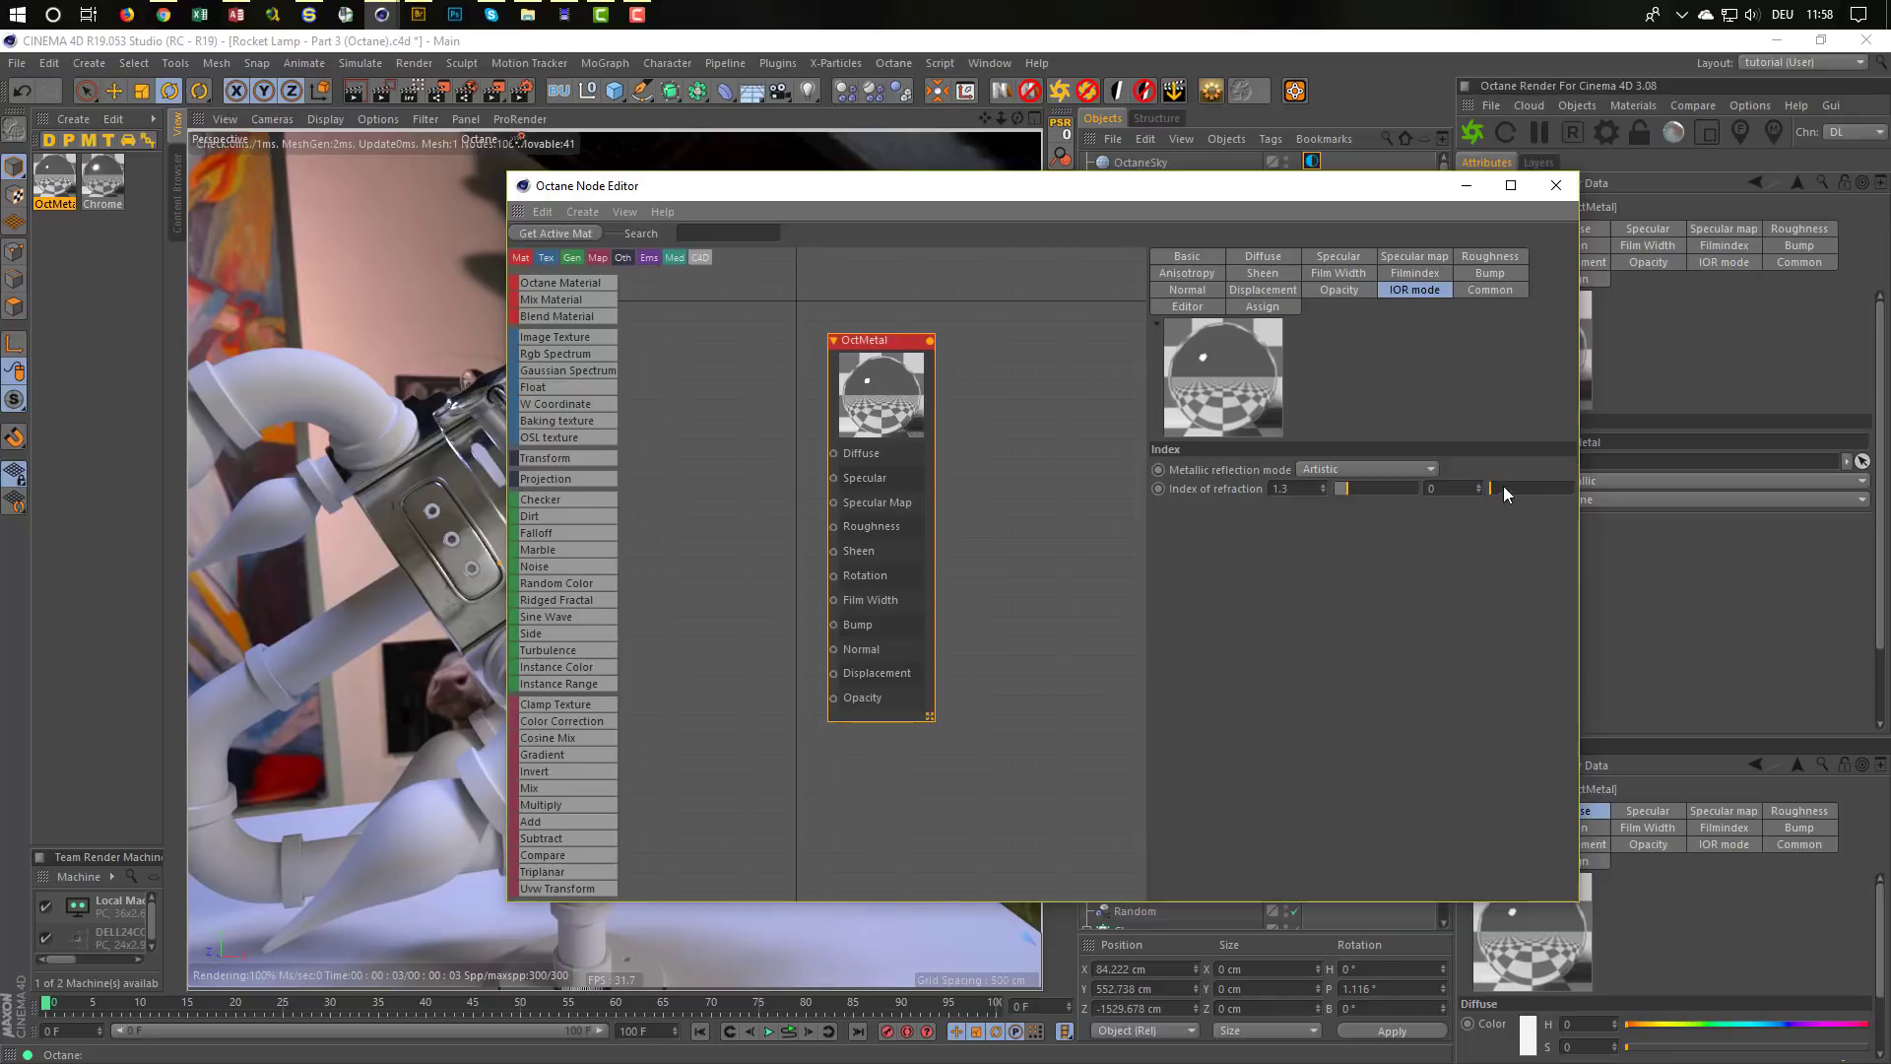
Set Metallic reflection mode to IOR + color and tune the IOR values, second at 6.746988
{"action": "mouse_move", "coordinate": [1502, 486]}
{"action": "left_mouse_down"}
{"action": "mouse_move", "coordinate": [1557, 487]}
{"action": "mouse_move", "coordinate": [1465, 487]}
{"action": "left_mouse_up"}
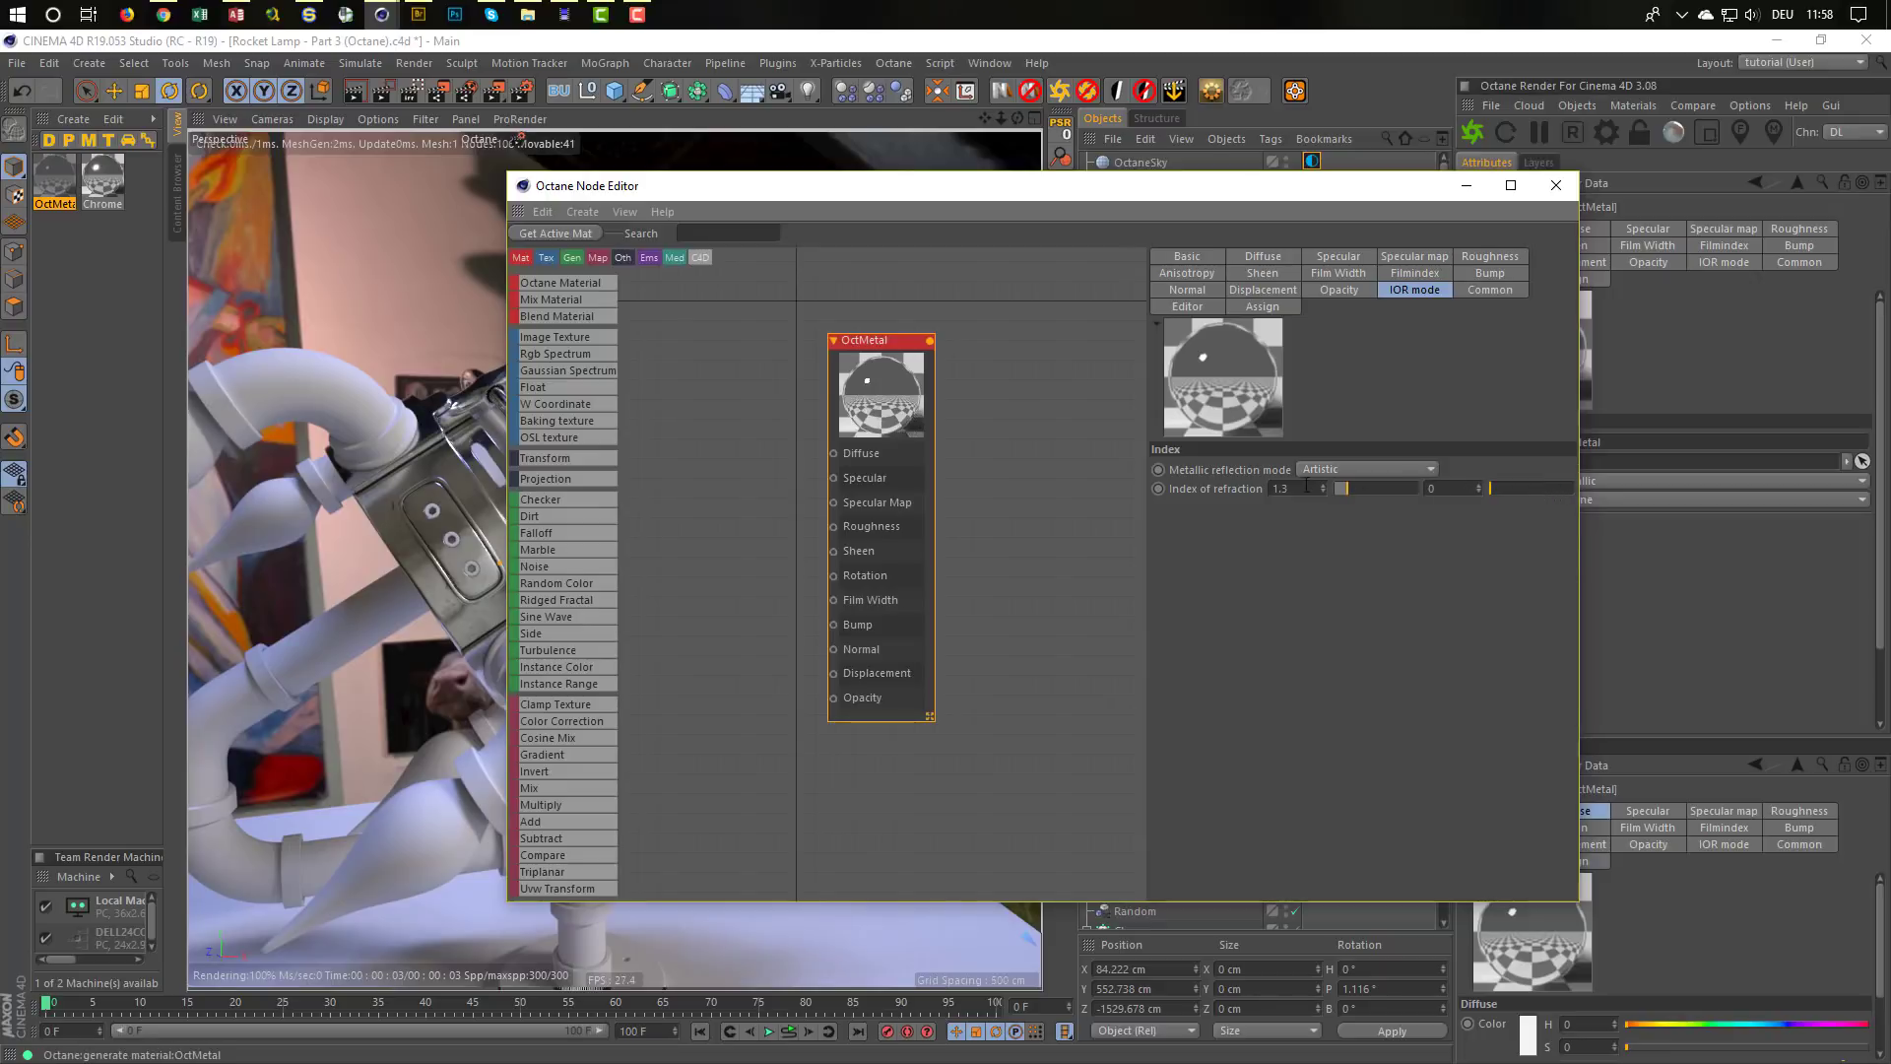
{"action": "mouse_move", "coordinate": [1342, 487]}
{"action": "left_mouse_down"}
{"action": "mouse_move", "coordinate": [1385, 485]}
{"action": "mouse_move", "coordinate": [1351, 490]}
{"action": "left_mouse_up"}
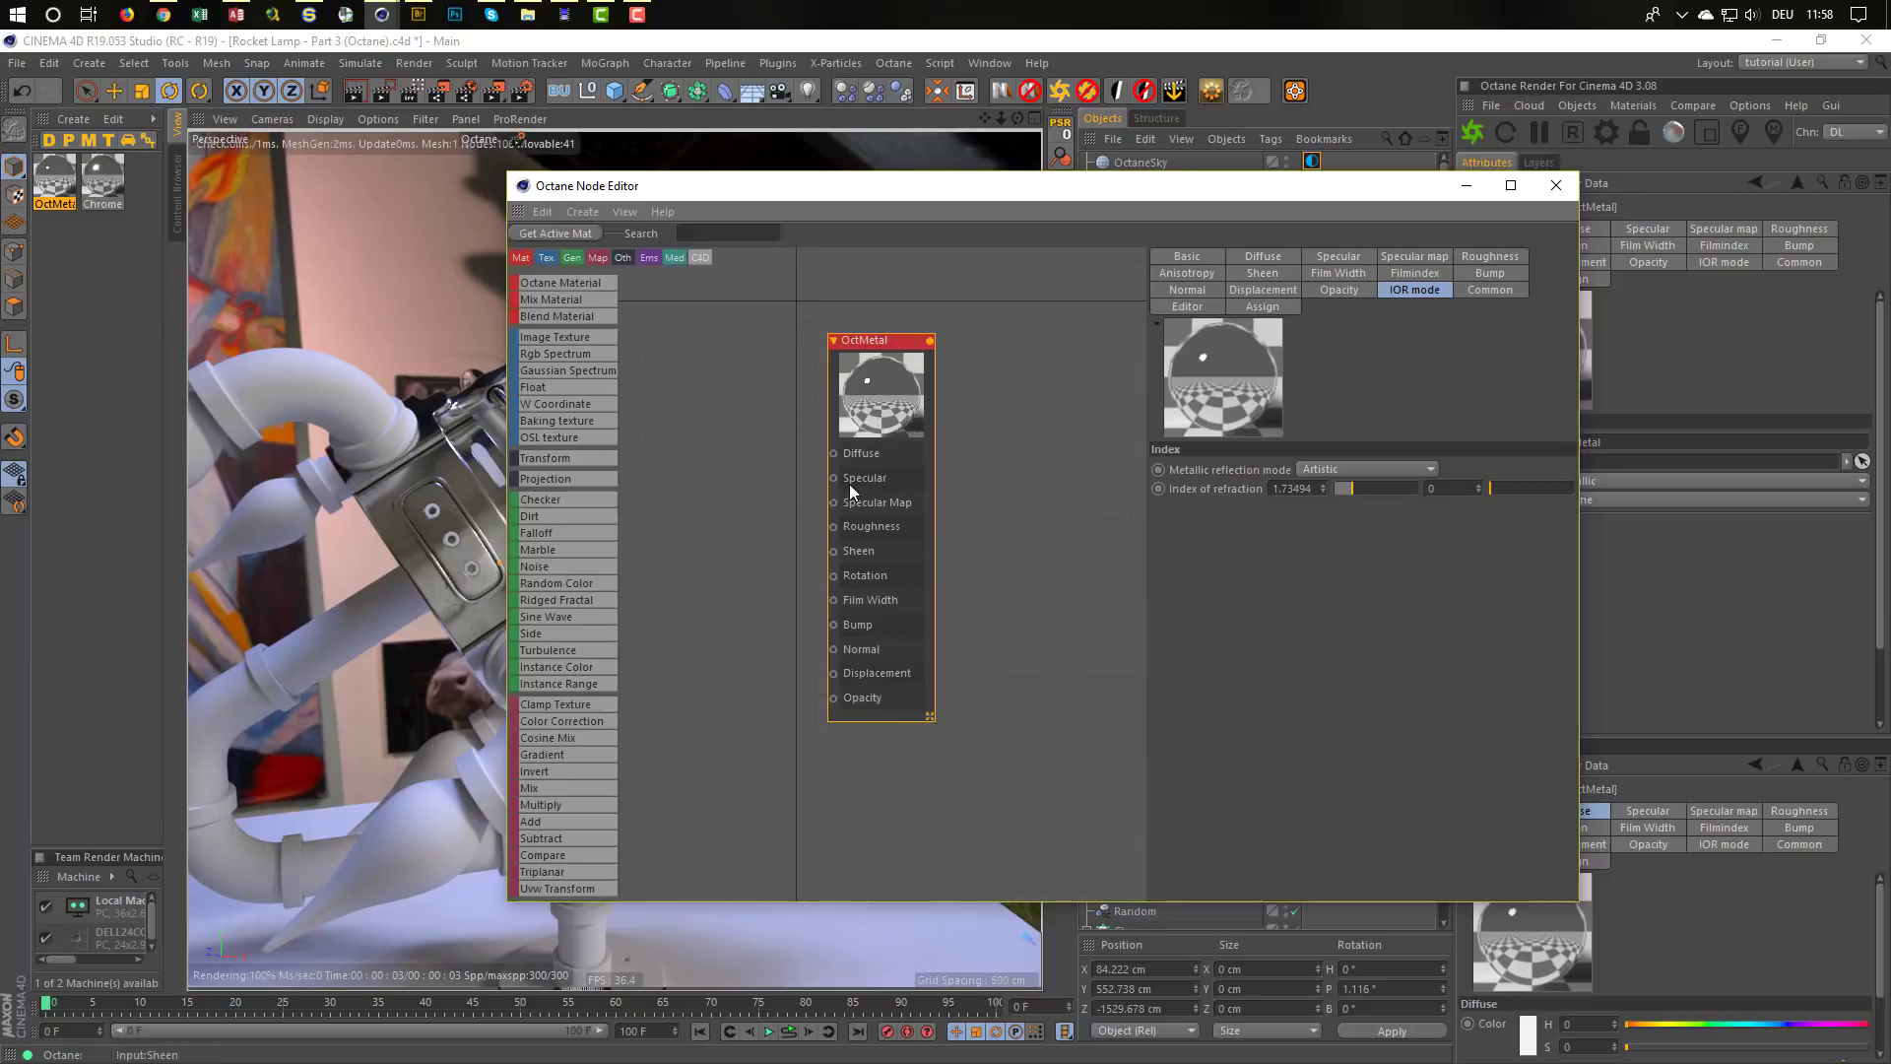
{"action": "left_click", "coordinate": [1310, 470]}
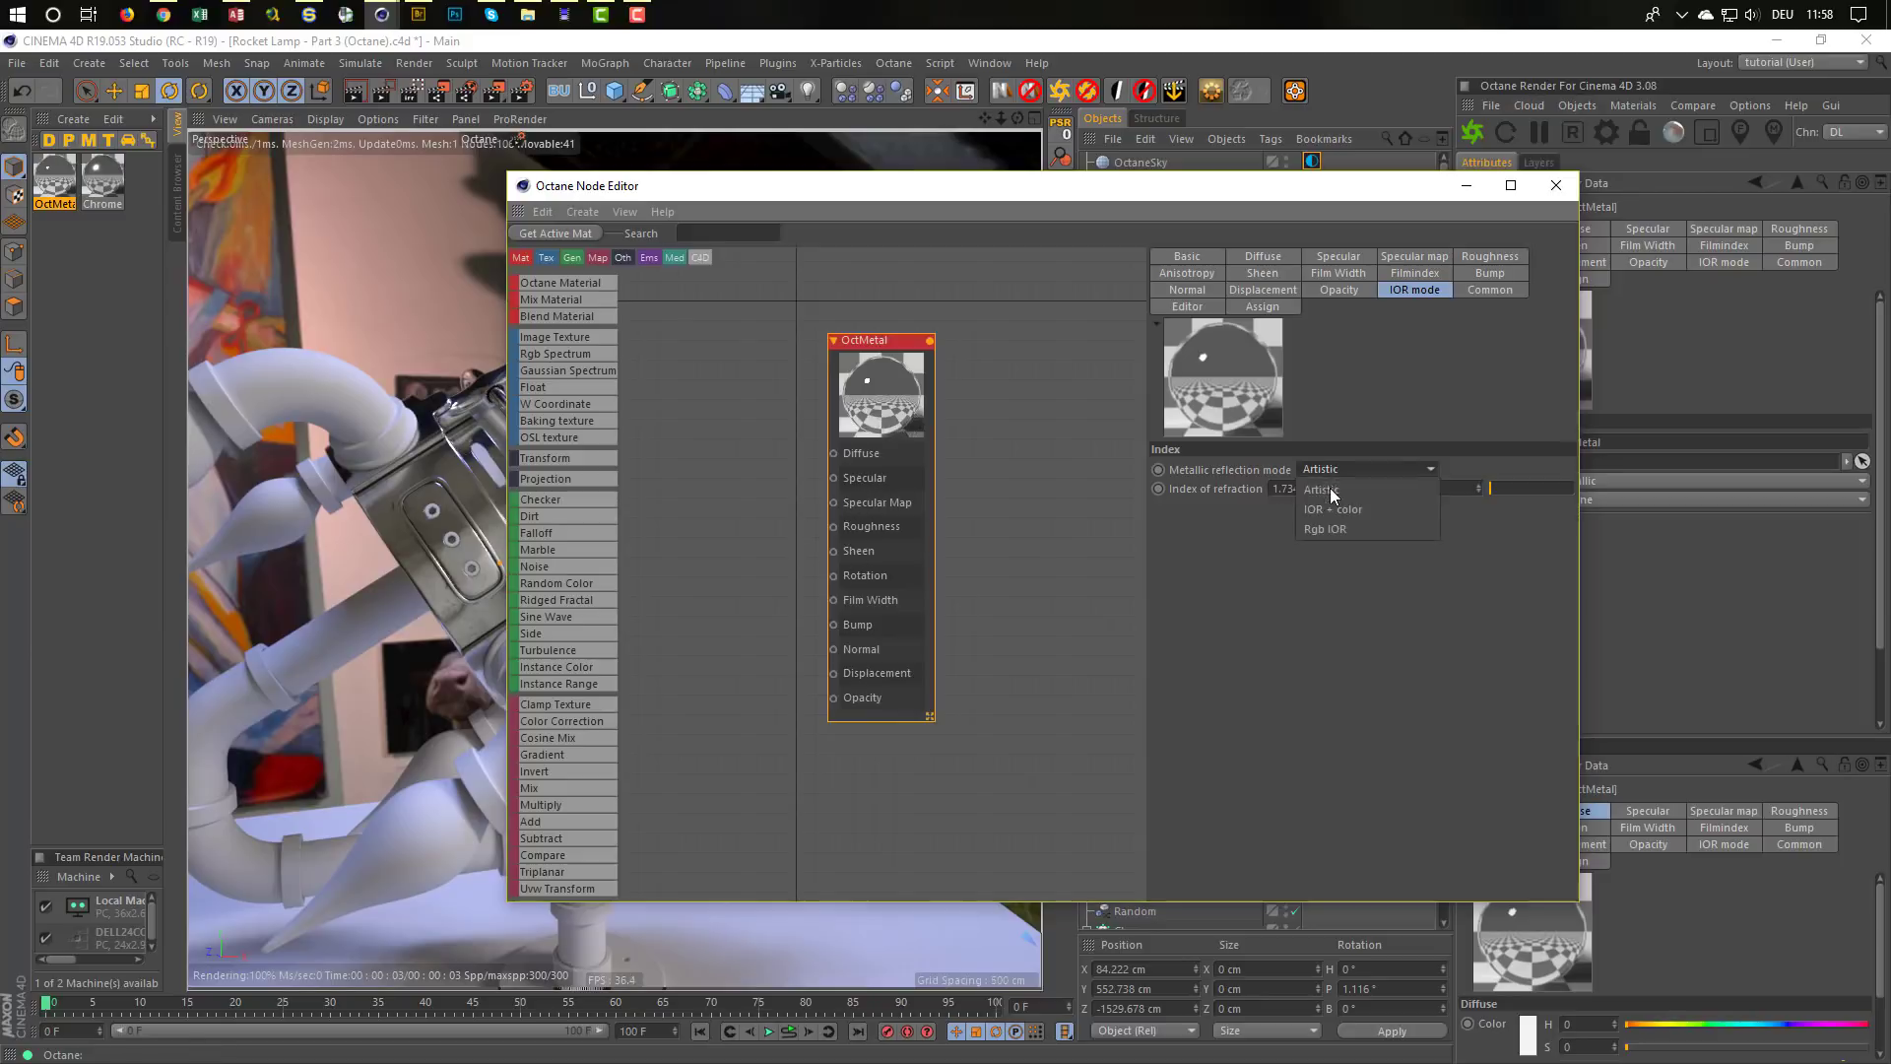
{"action": "left_click", "coordinate": [1355, 510]}
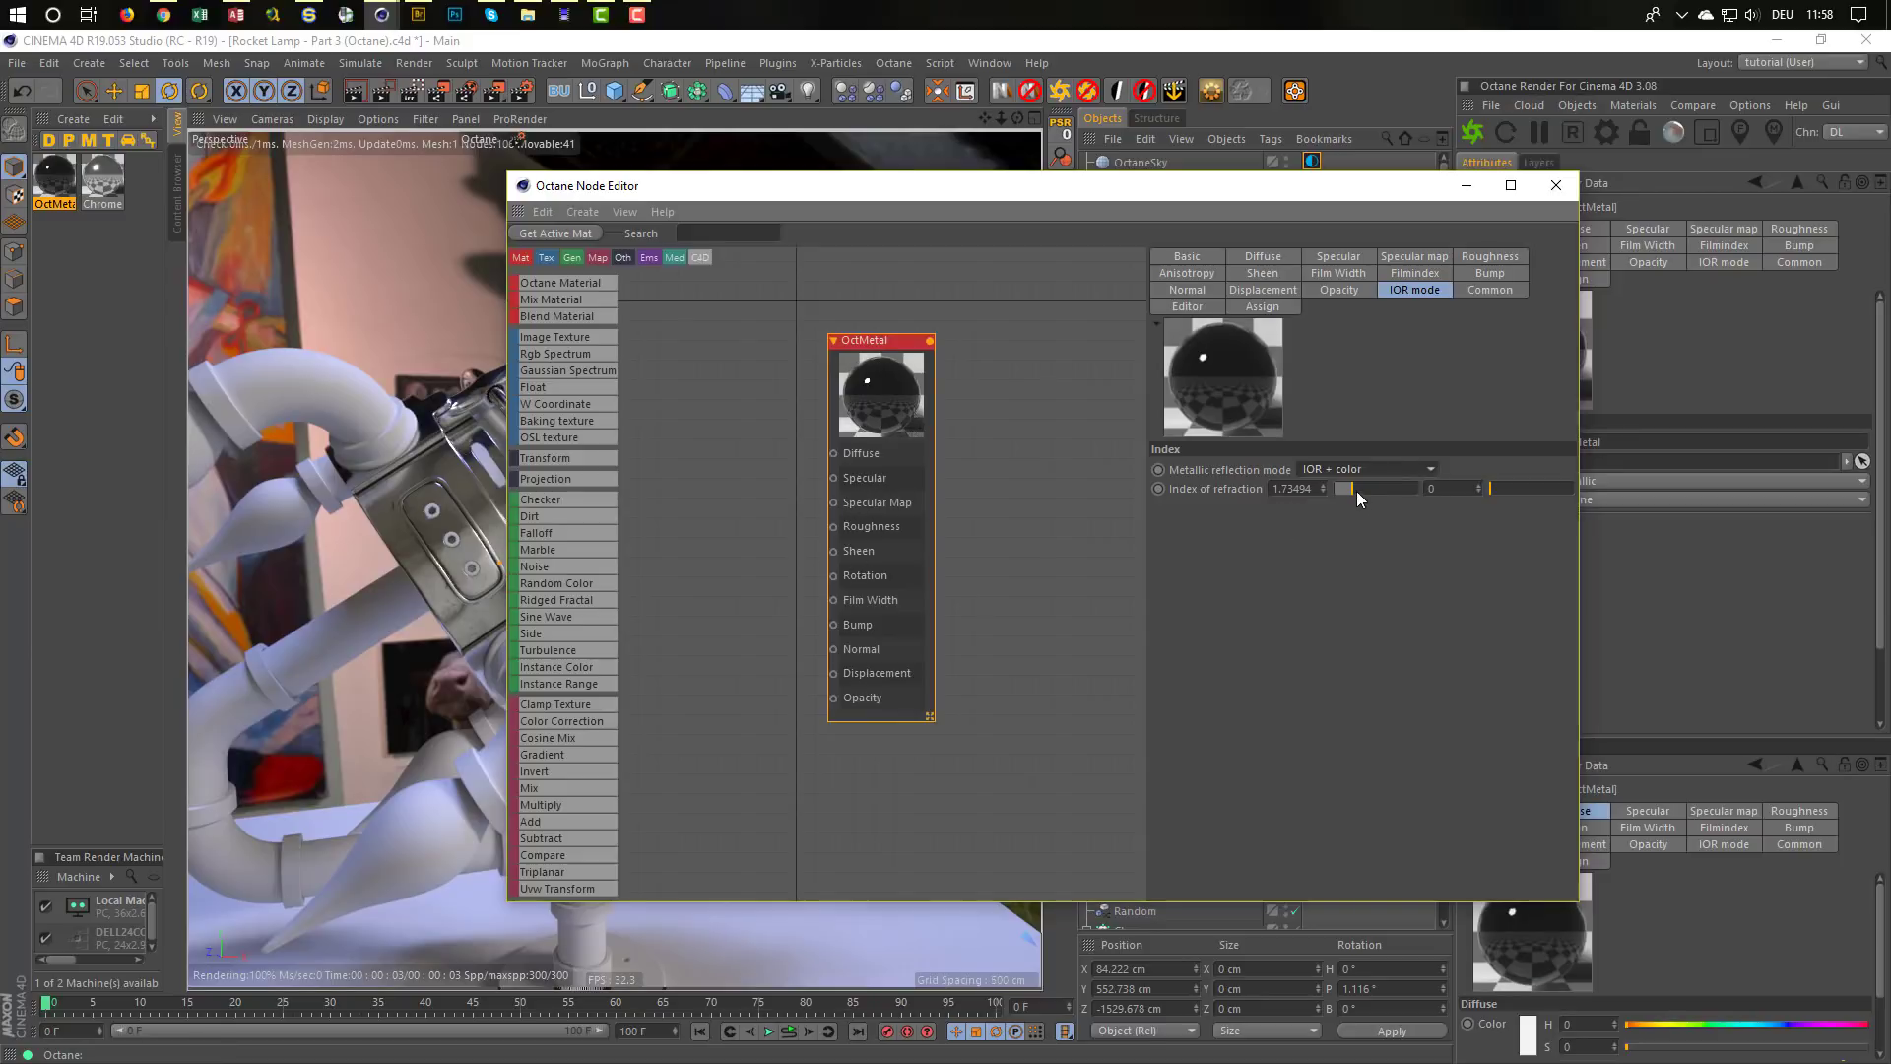
{"action": "mouse_move", "coordinate": [1498, 488]}
{"action": "left_mouse_down"}
{"action": "mouse_move", "coordinate": [1536, 488]}
{"action": "mouse_move", "coordinate": [1508, 493]}
{"action": "left_mouse_up"}
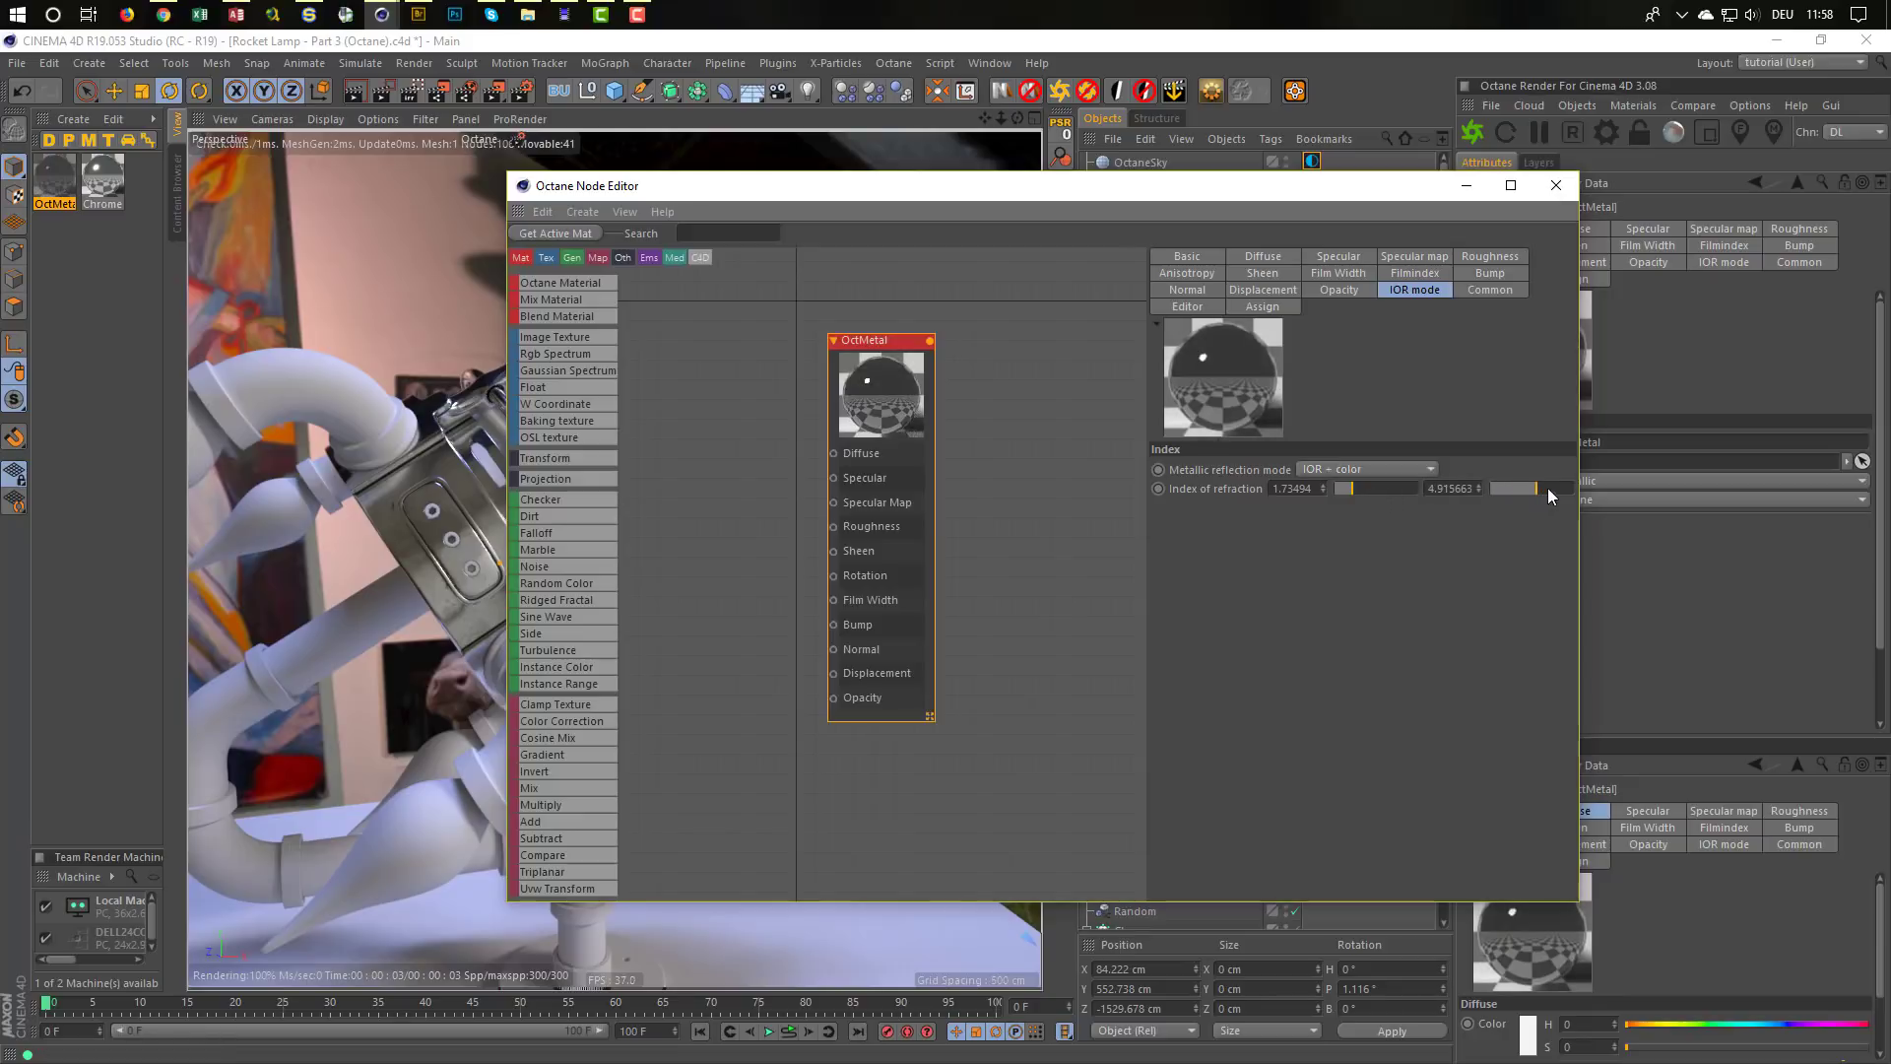
{"action": "mouse_move", "coordinate": [1375, 487]}
{"action": "left_mouse_down"}
{"action": "mouse_move", "coordinate": [1332, 485]}
{"action": "mouse_move", "coordinate": [1349, 482]}
{"action": "left_mouse_up"}
{"action": "left_click", "coordinate": [1363, 469]}
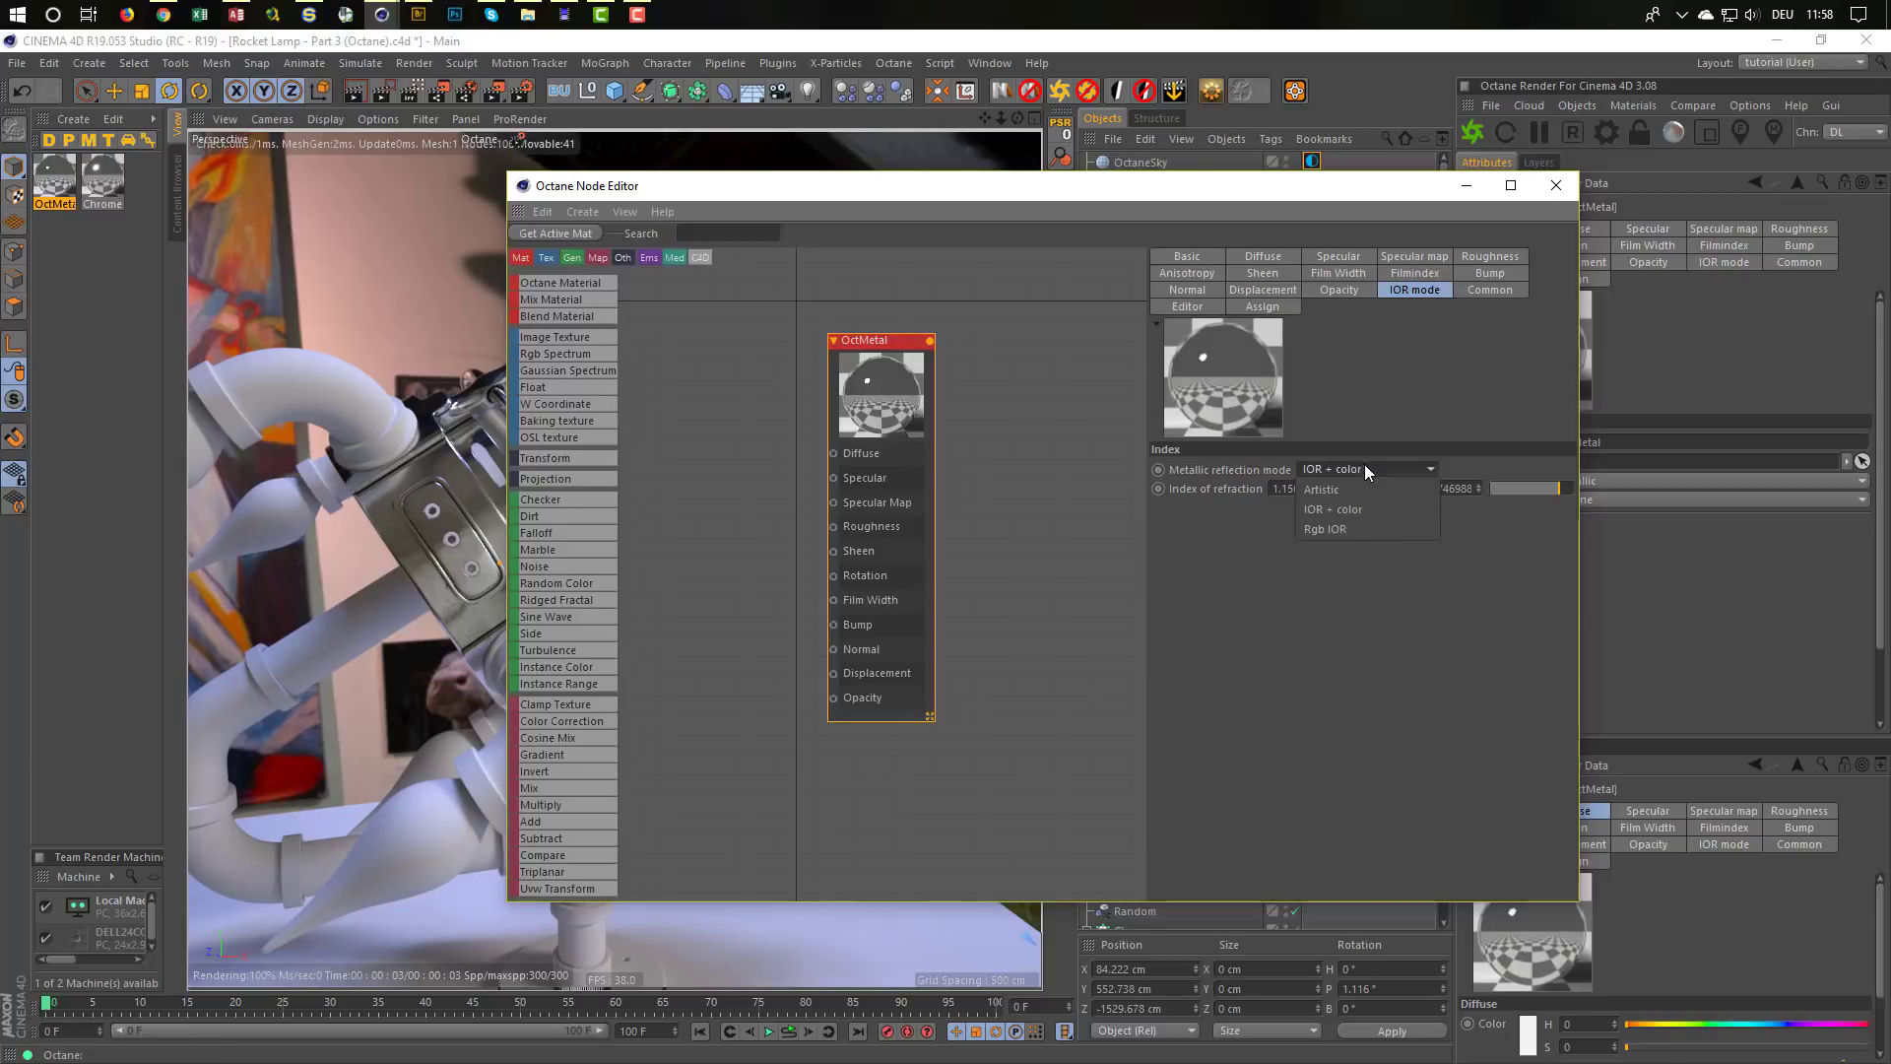
Switch OctMetal to Rgb IOR mode with the second IOR around 2.2
{"action": "left_click", "coordinate": [1353, 529]}
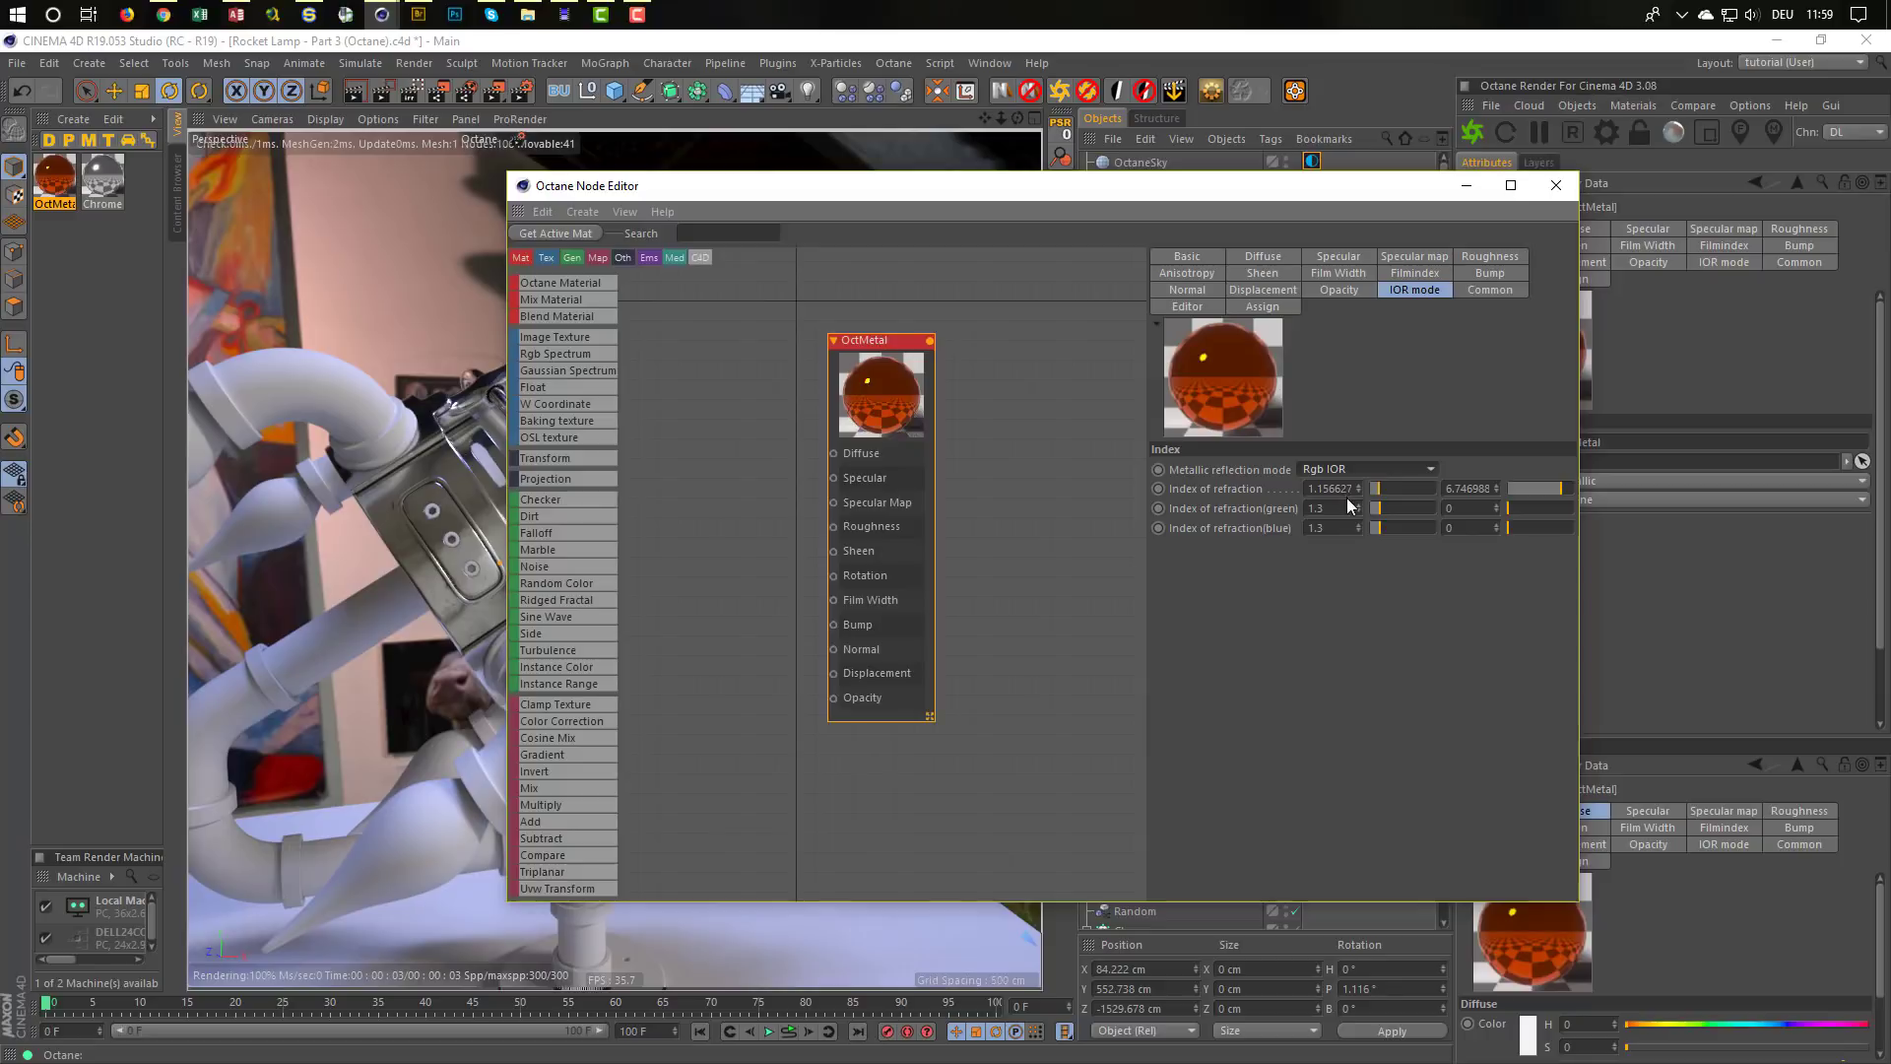
{"action": "left_click_drag", "start_coordinate": [1548, 490], "coordinate": [1524, 489]}
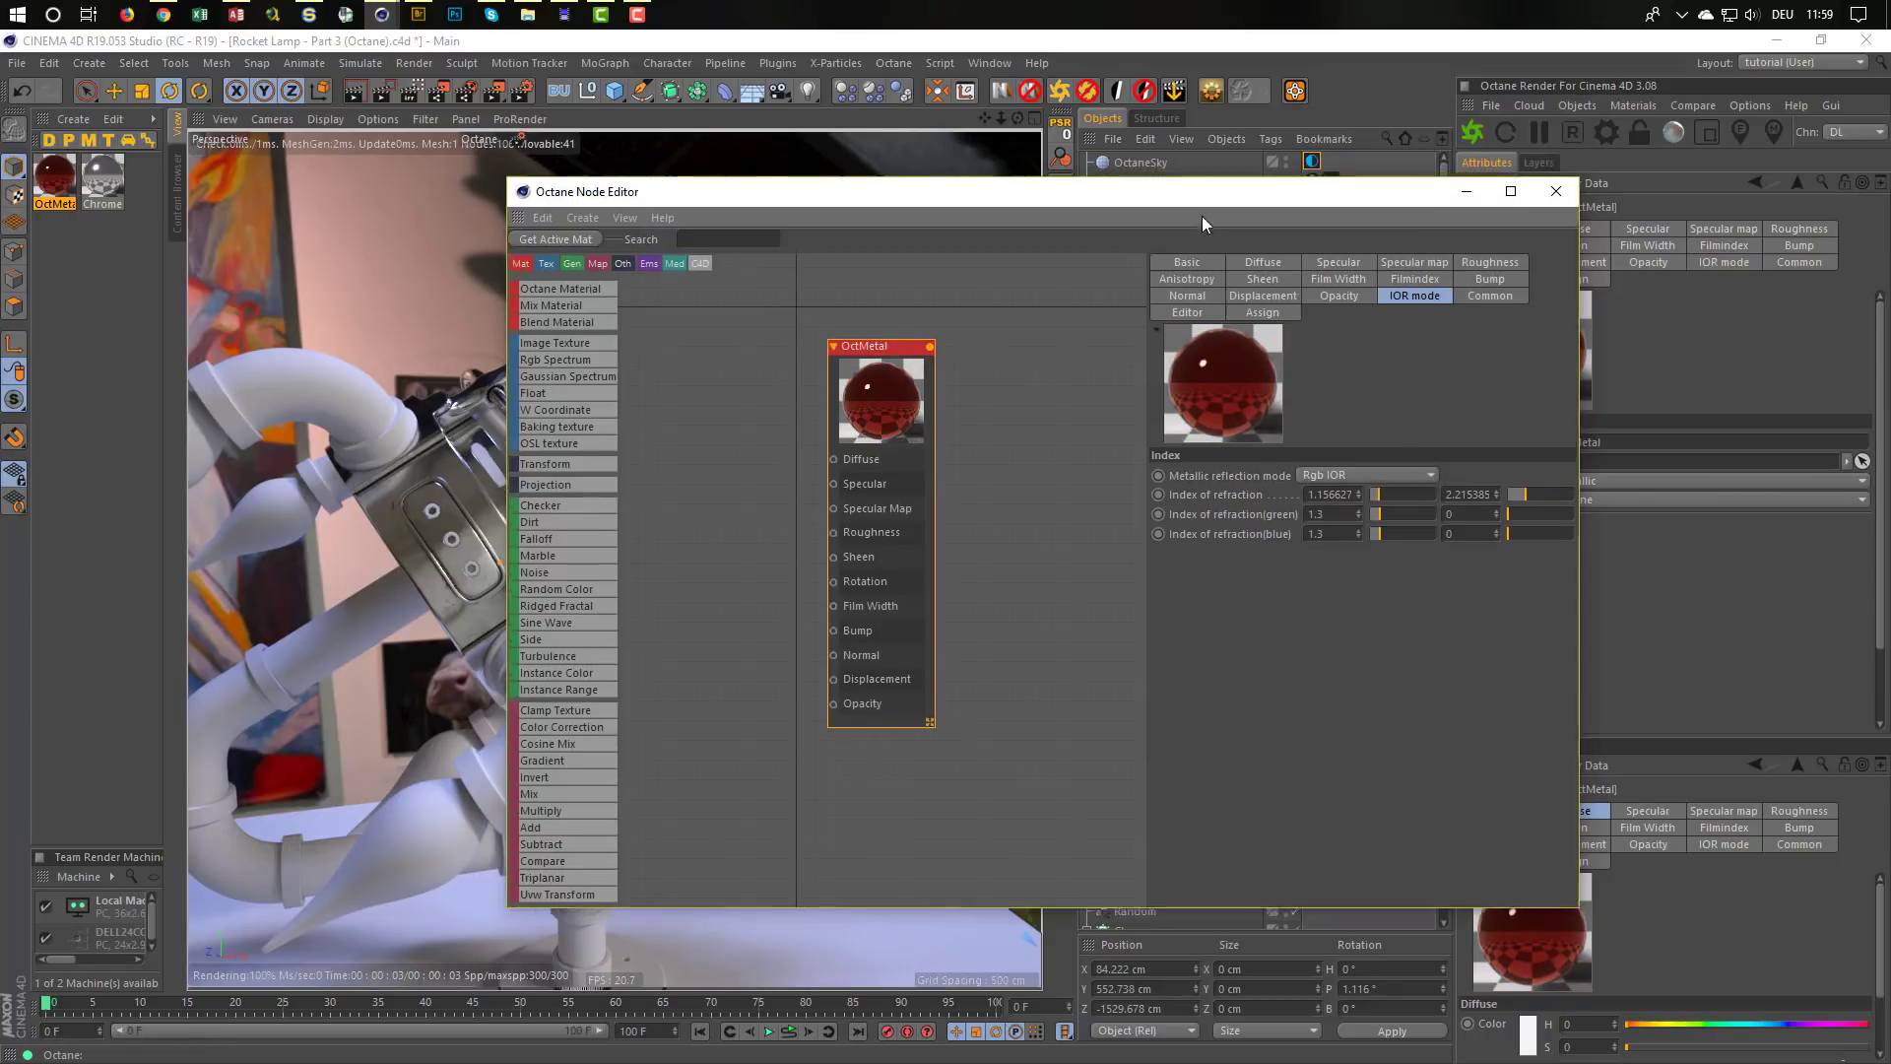
{"action": "left_click_drag", "start_coordinate": [1185, 195], "coordinate": [1326, 524]}
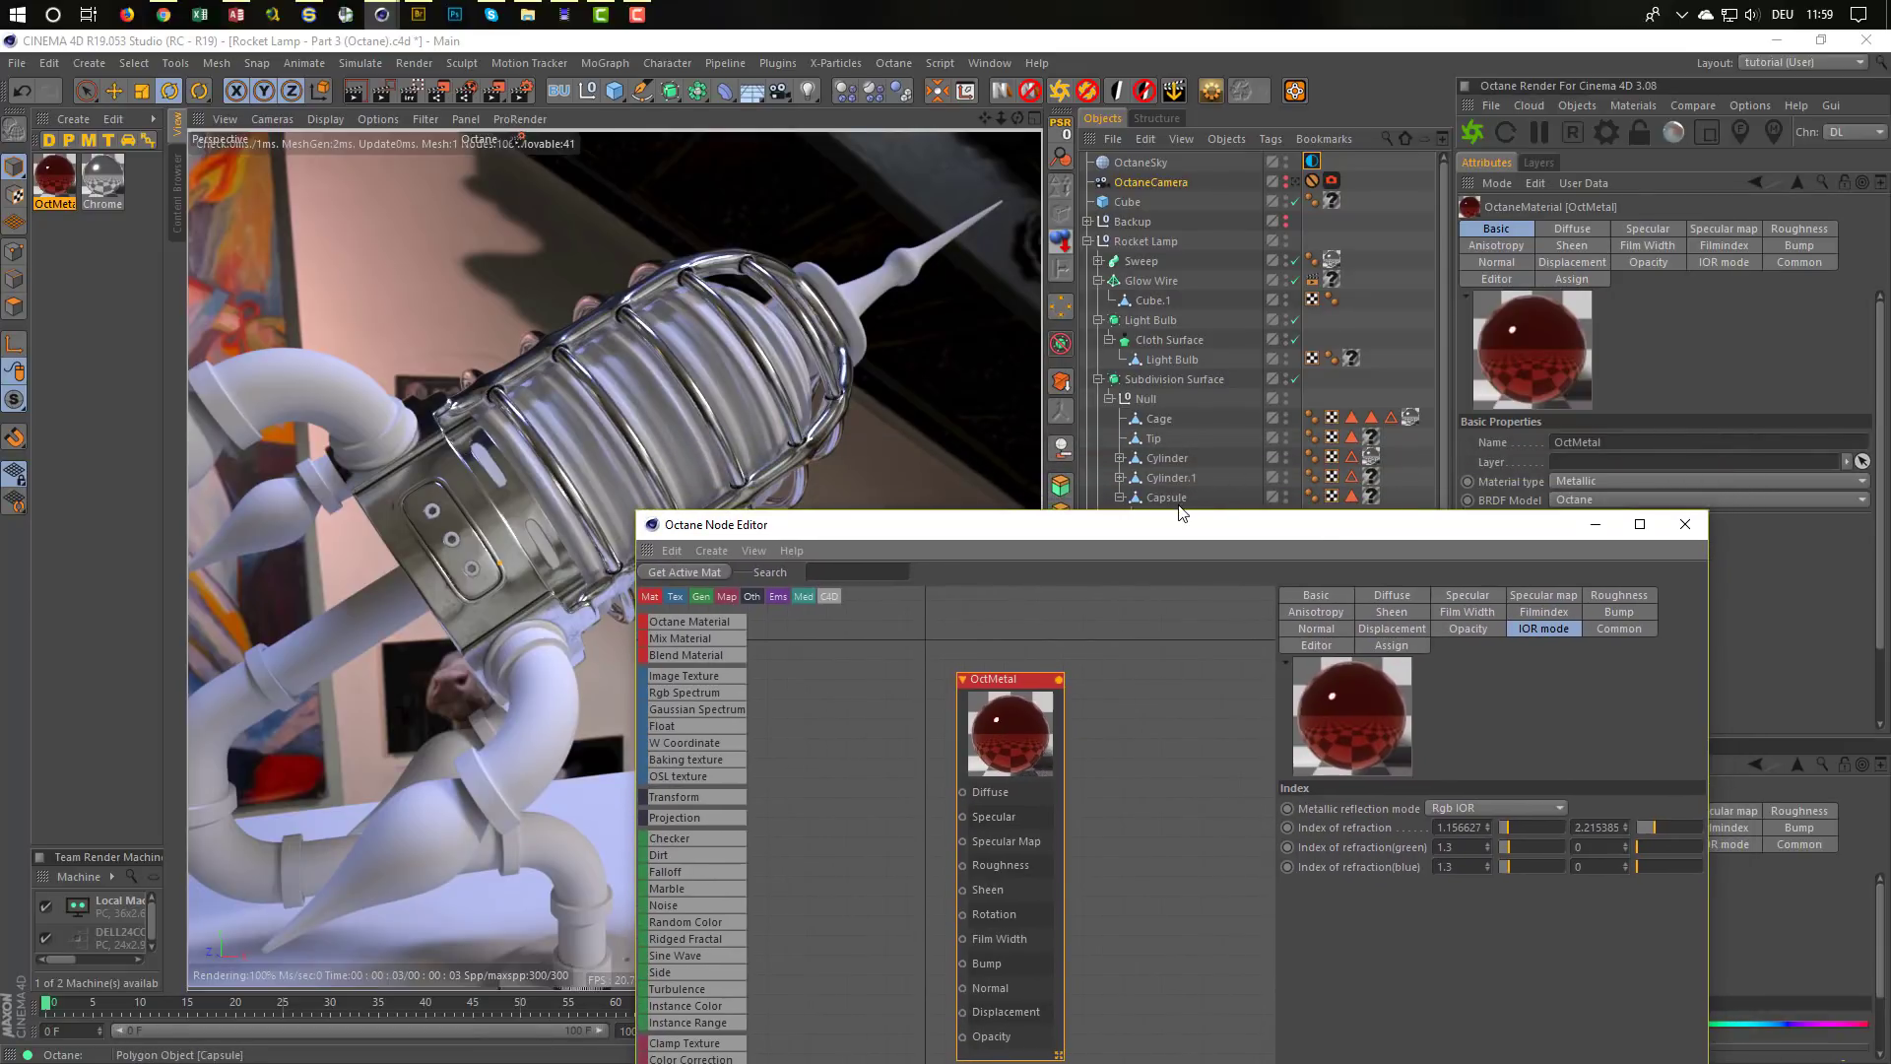
{"action": "left_click_drag", "start_coordinate": [1178, 528], "coordinate": [1157, 660]}
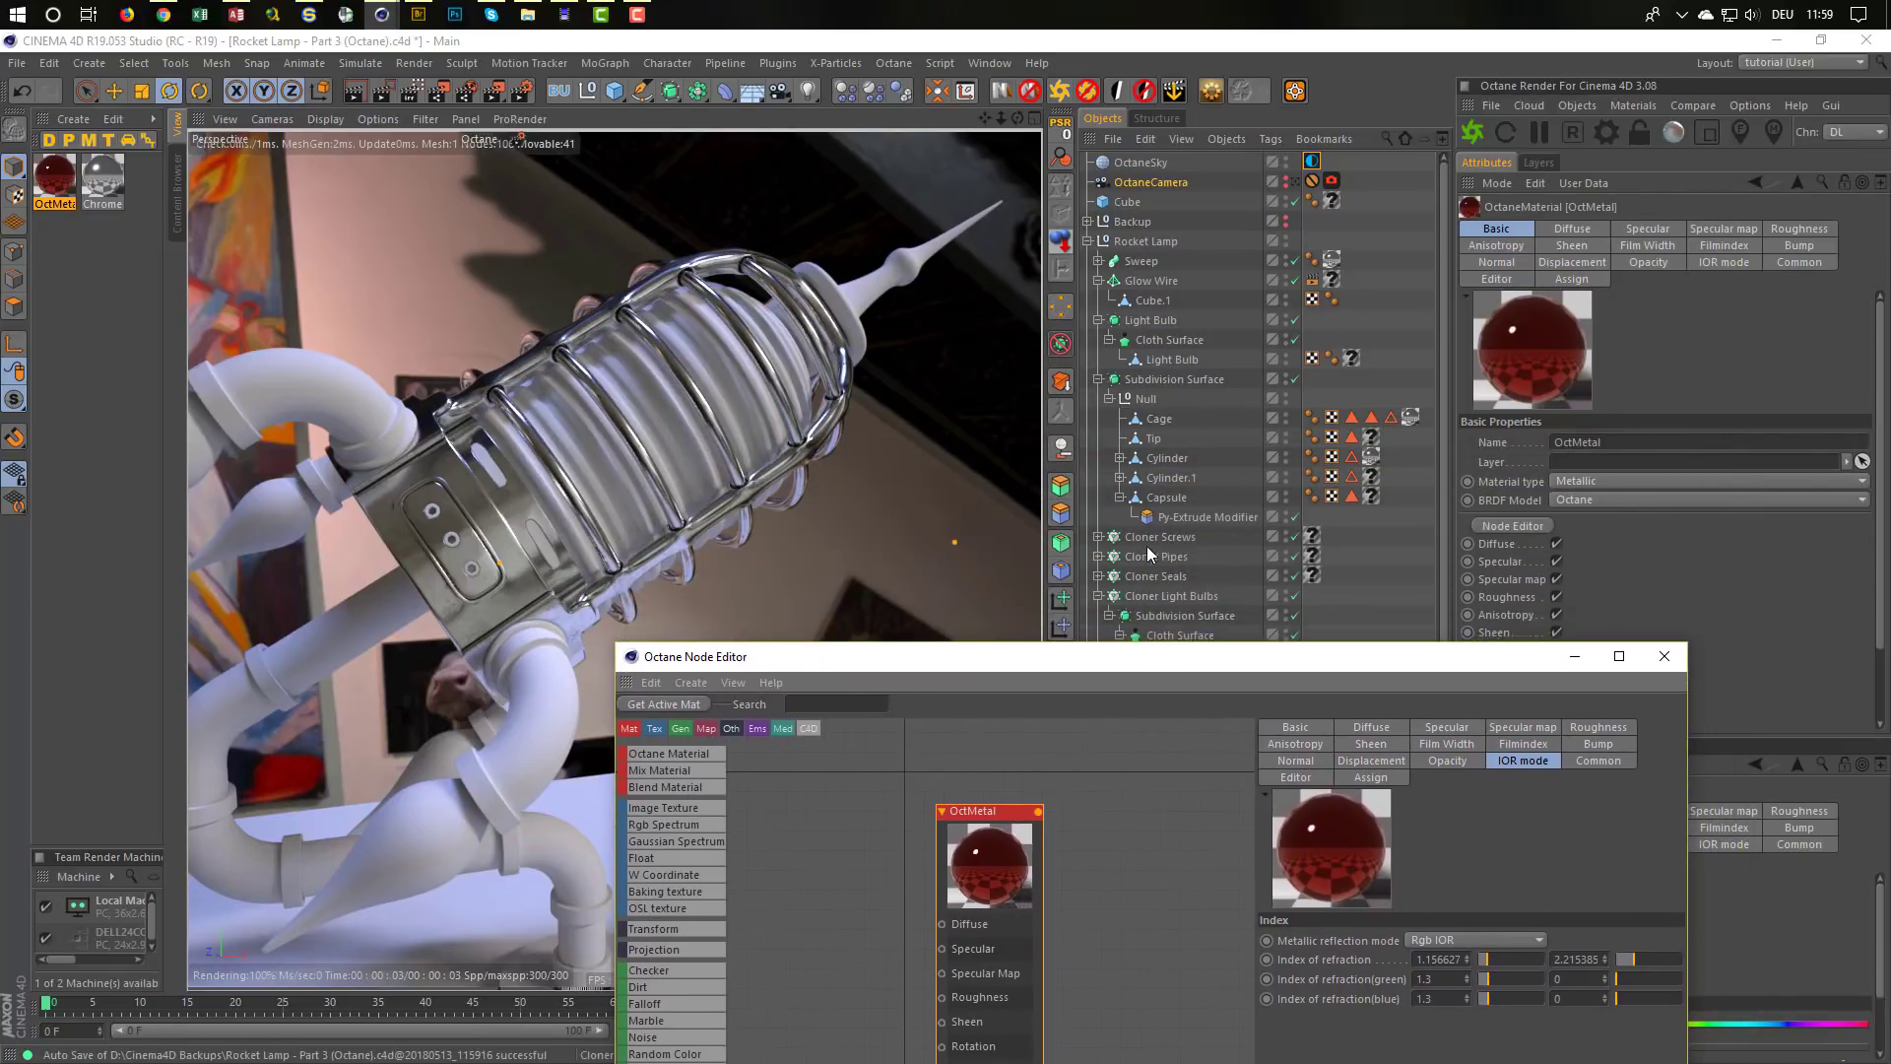
Assign OctMetal to the pipe elbows and view them through the OctaneCamera
{"action": "left_click_drag", "start_coordinate": [57, 177], "coordinate": [1315, 557]}
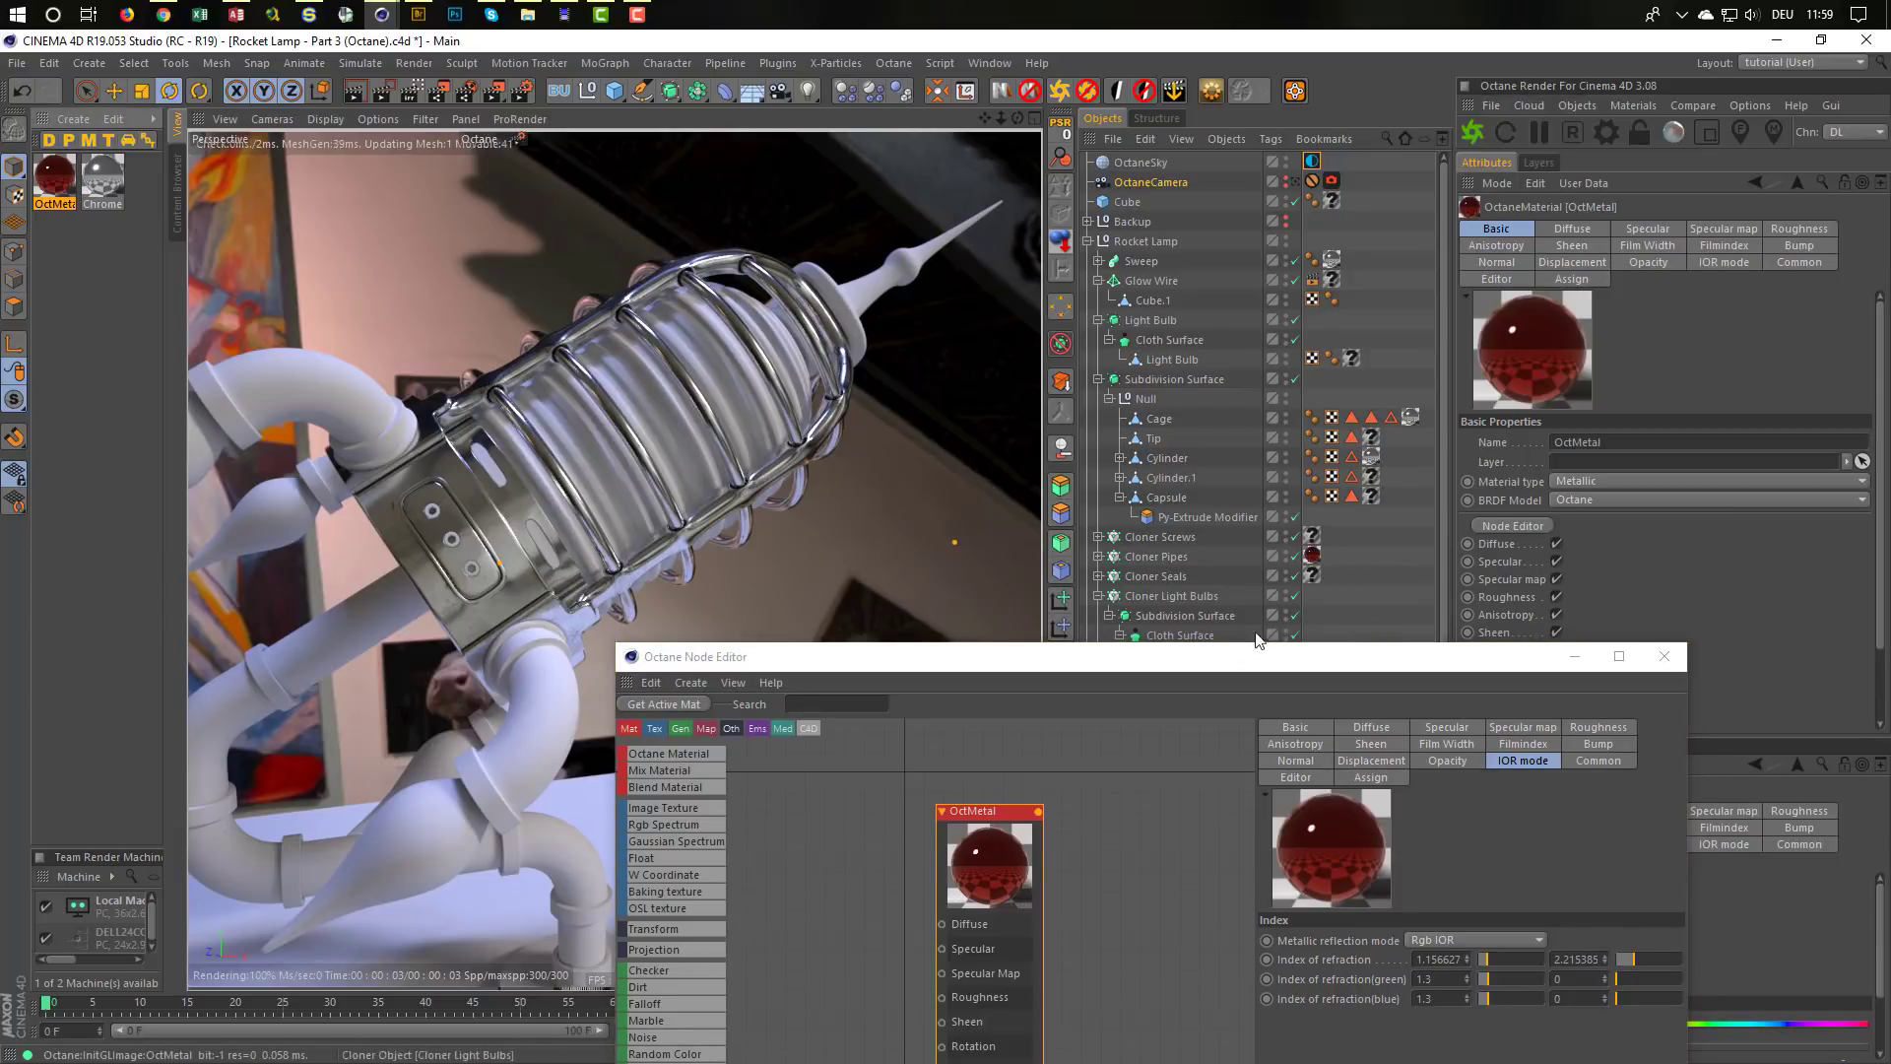
{"action": "left_click_drag", "start_coordinate": [984, 664], "coordinate": [1071, 456]}
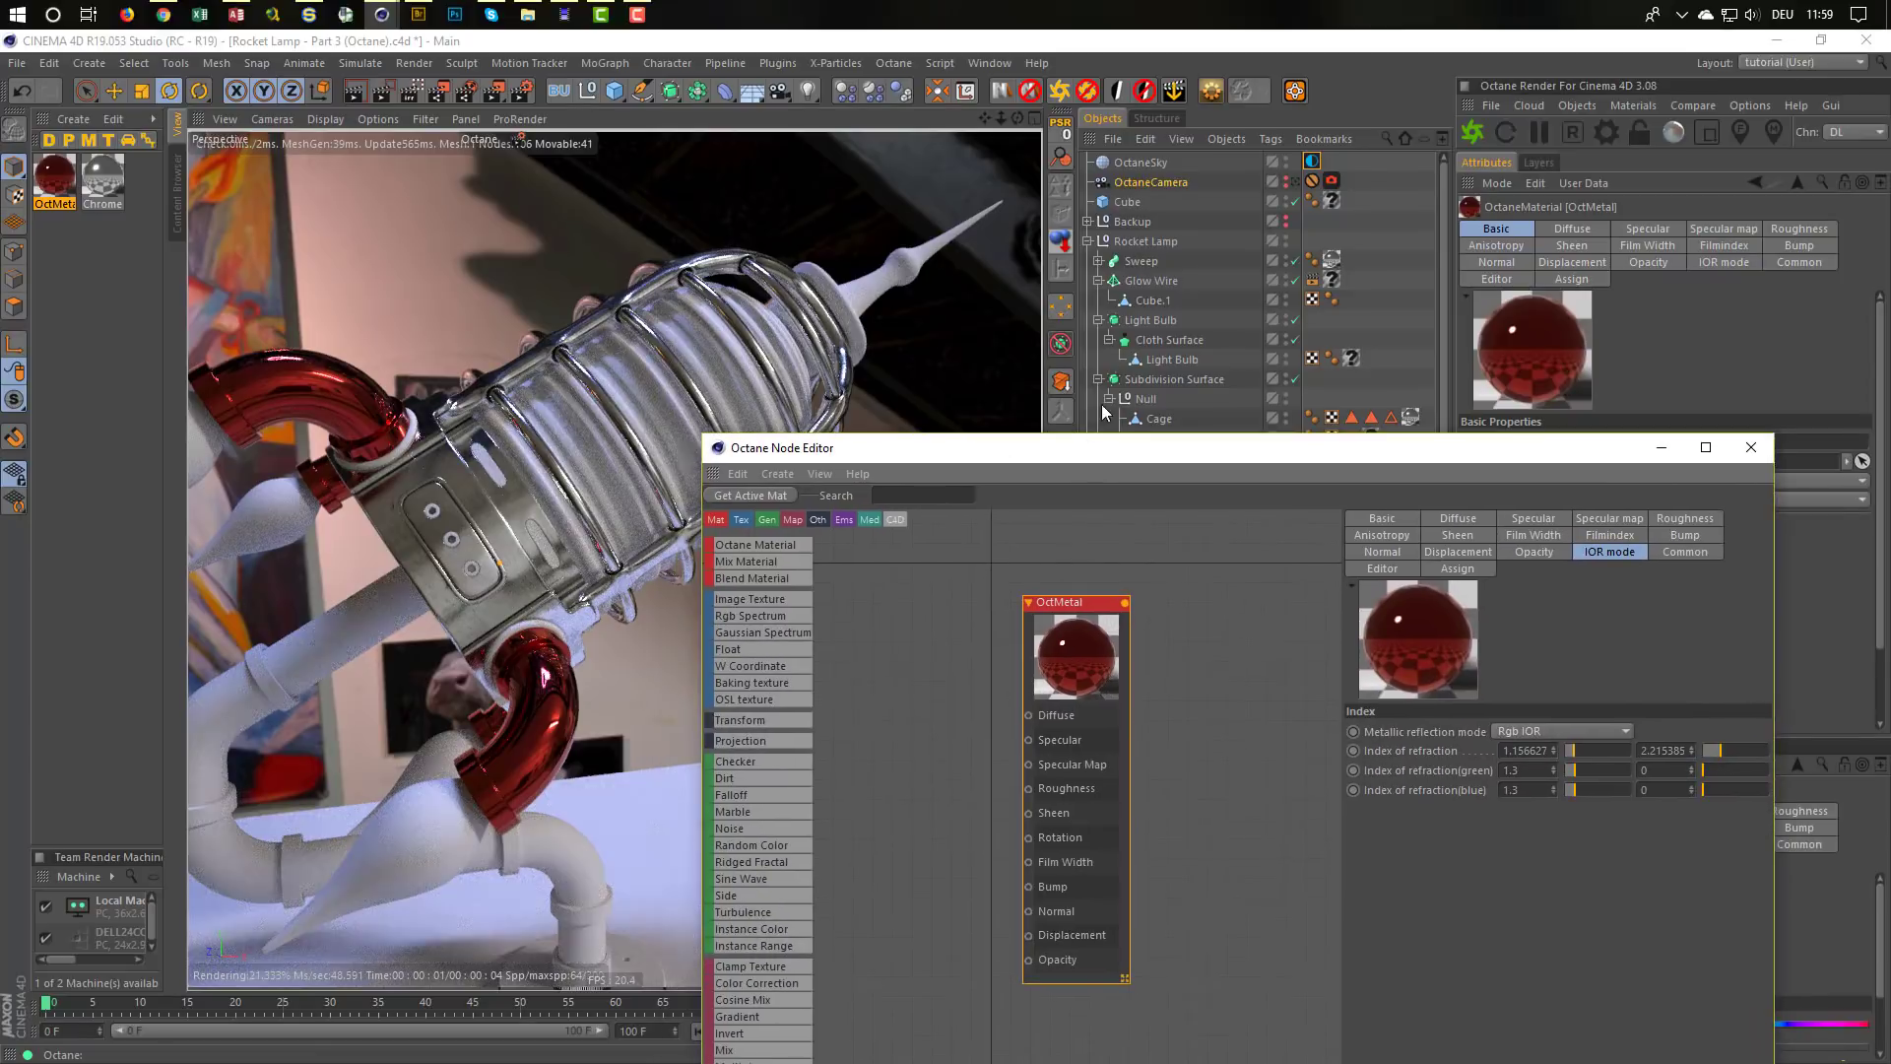
{"action": "left_click", "coordinate": [1296, 182]}
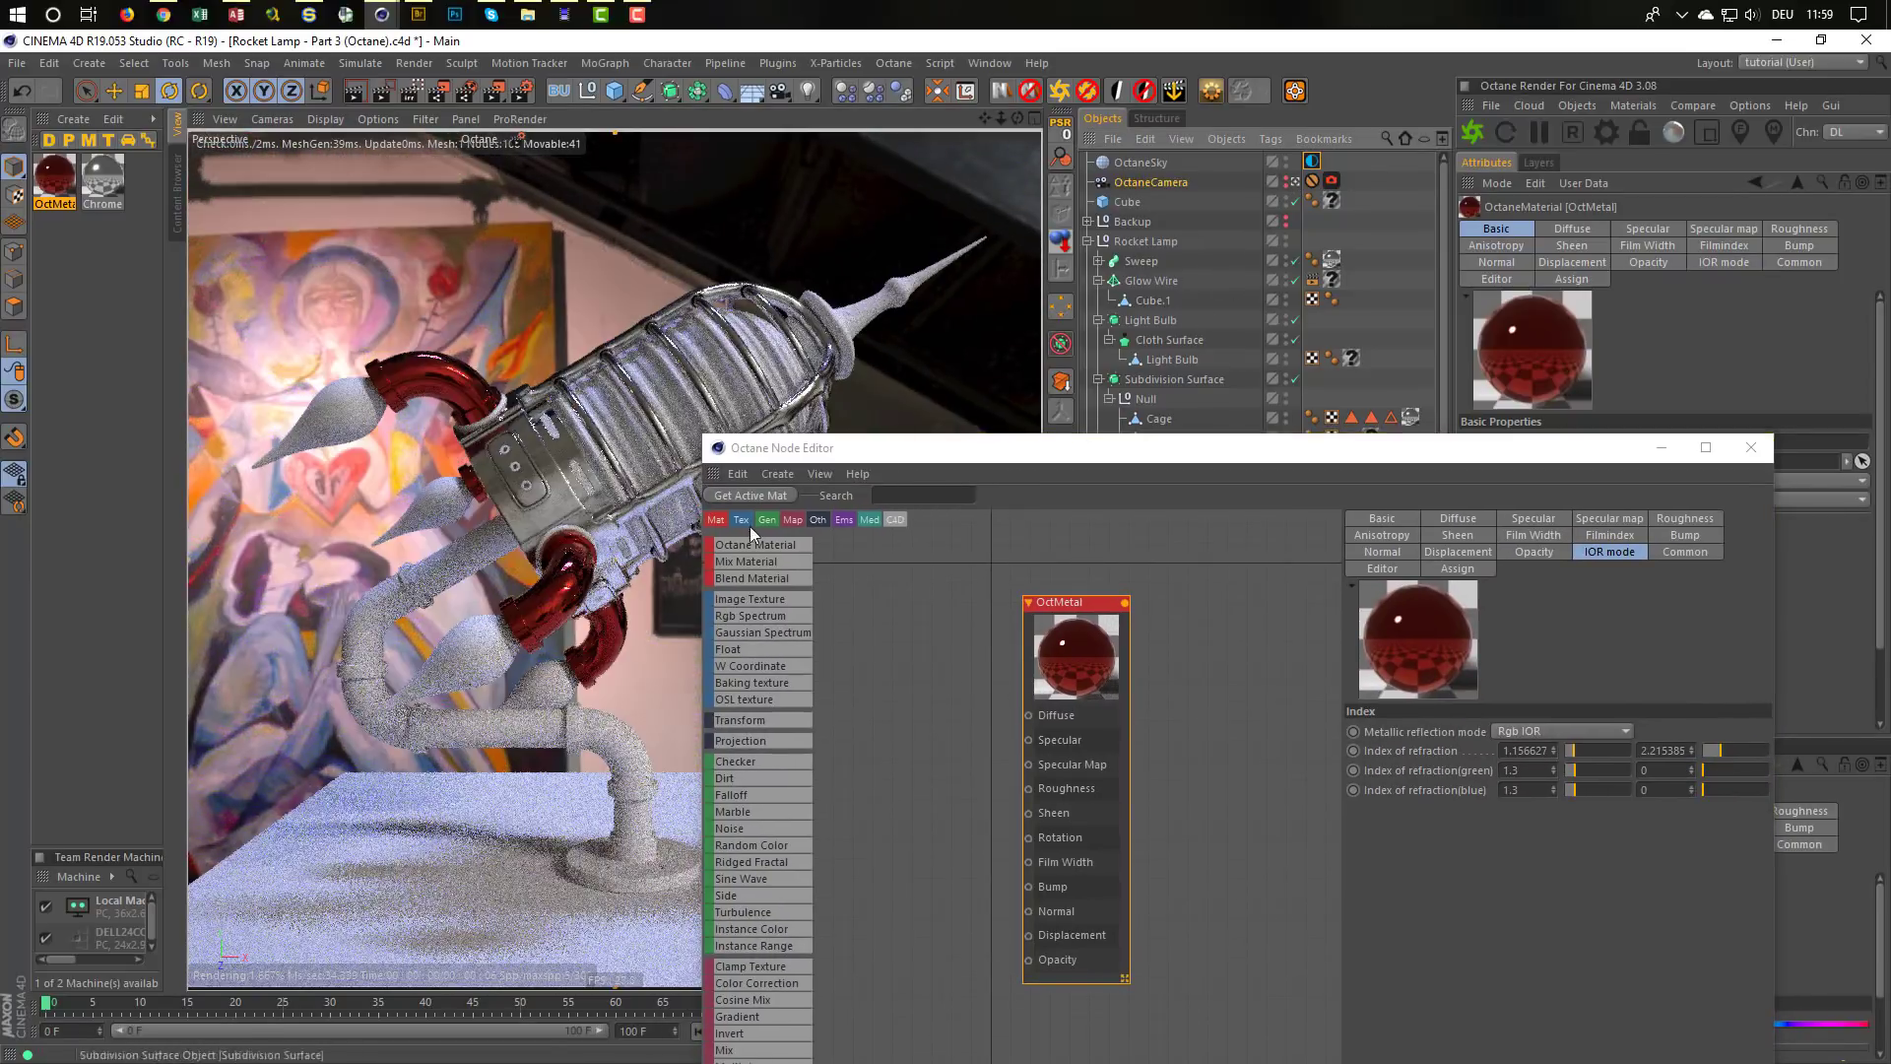
{"action": "scroll", "coordinate": [477, 789], "scroll_direction": "up", "scroll_amount": 5}
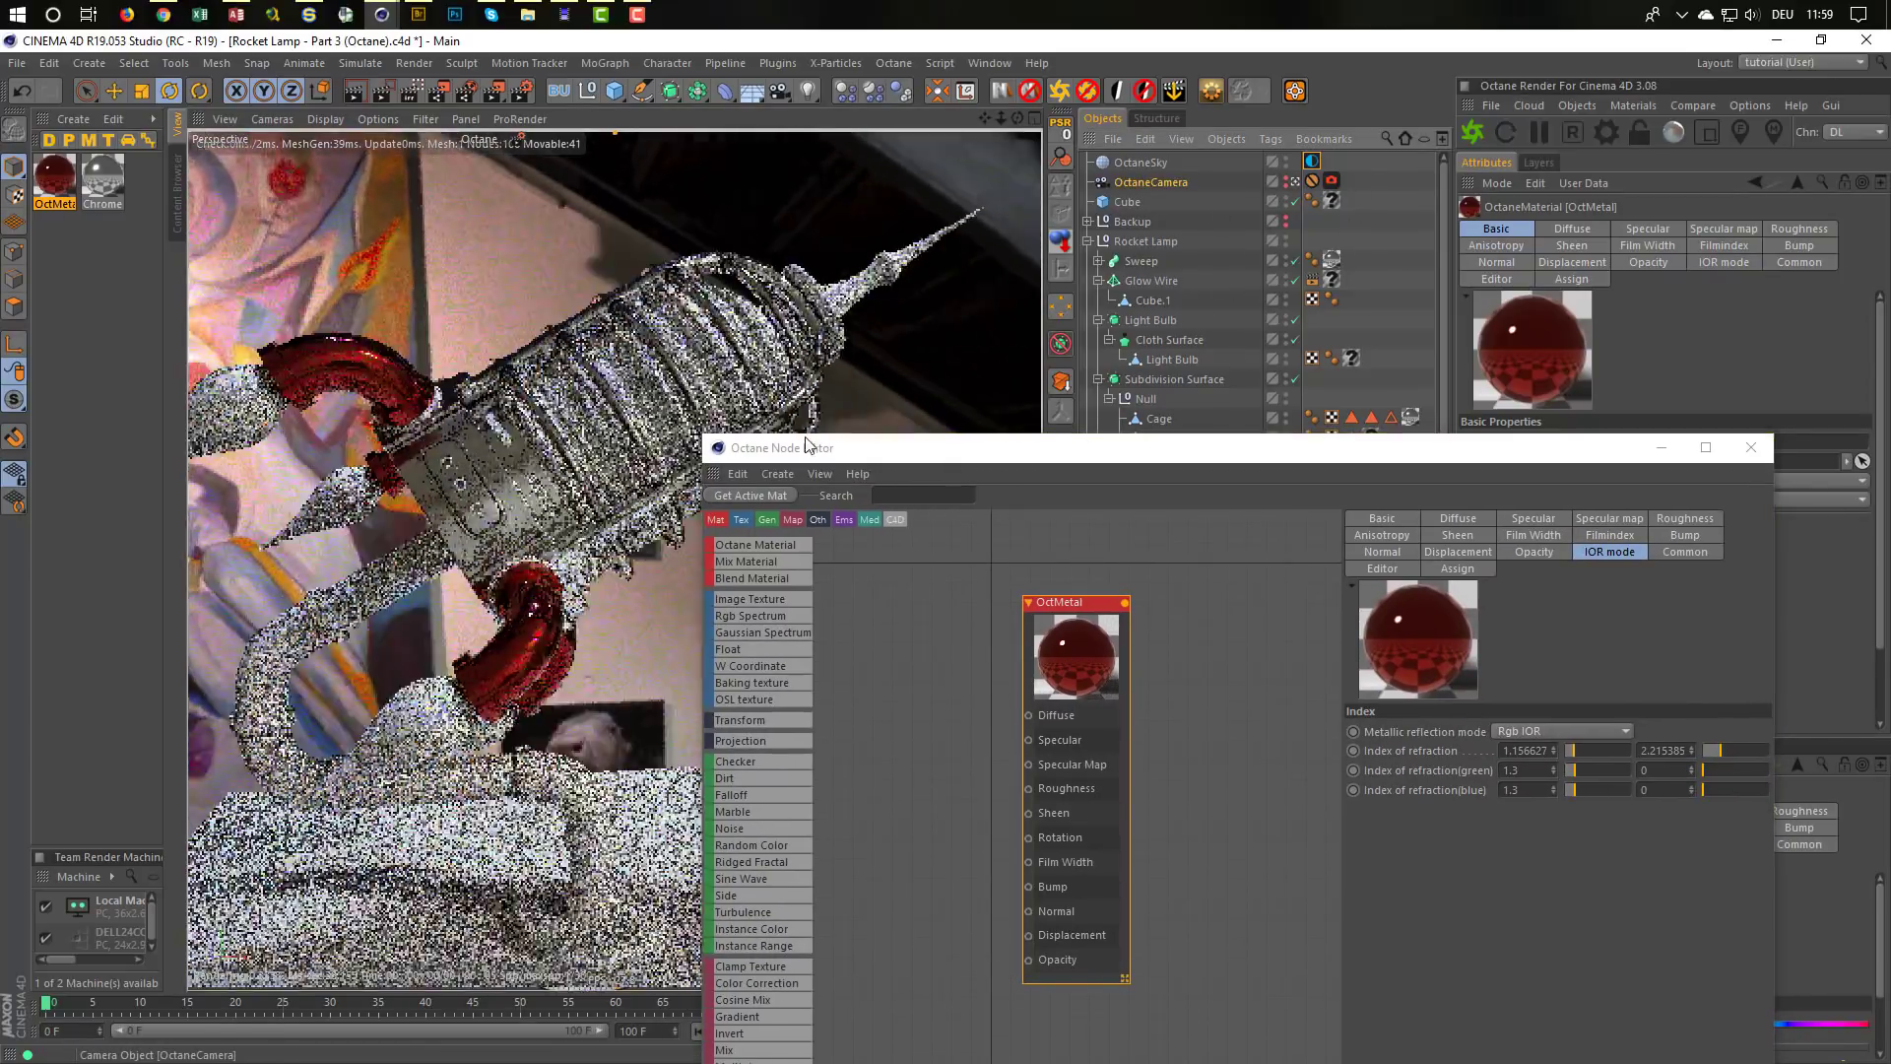
{"action": "scroll", "coordinate": [646, 717], "scroll_direction": "up", "scroll_amount": 3}
{"action": "scroll", "coordinate": [641, 706], "scroll_direction": "down", "scroll_amount": 3}
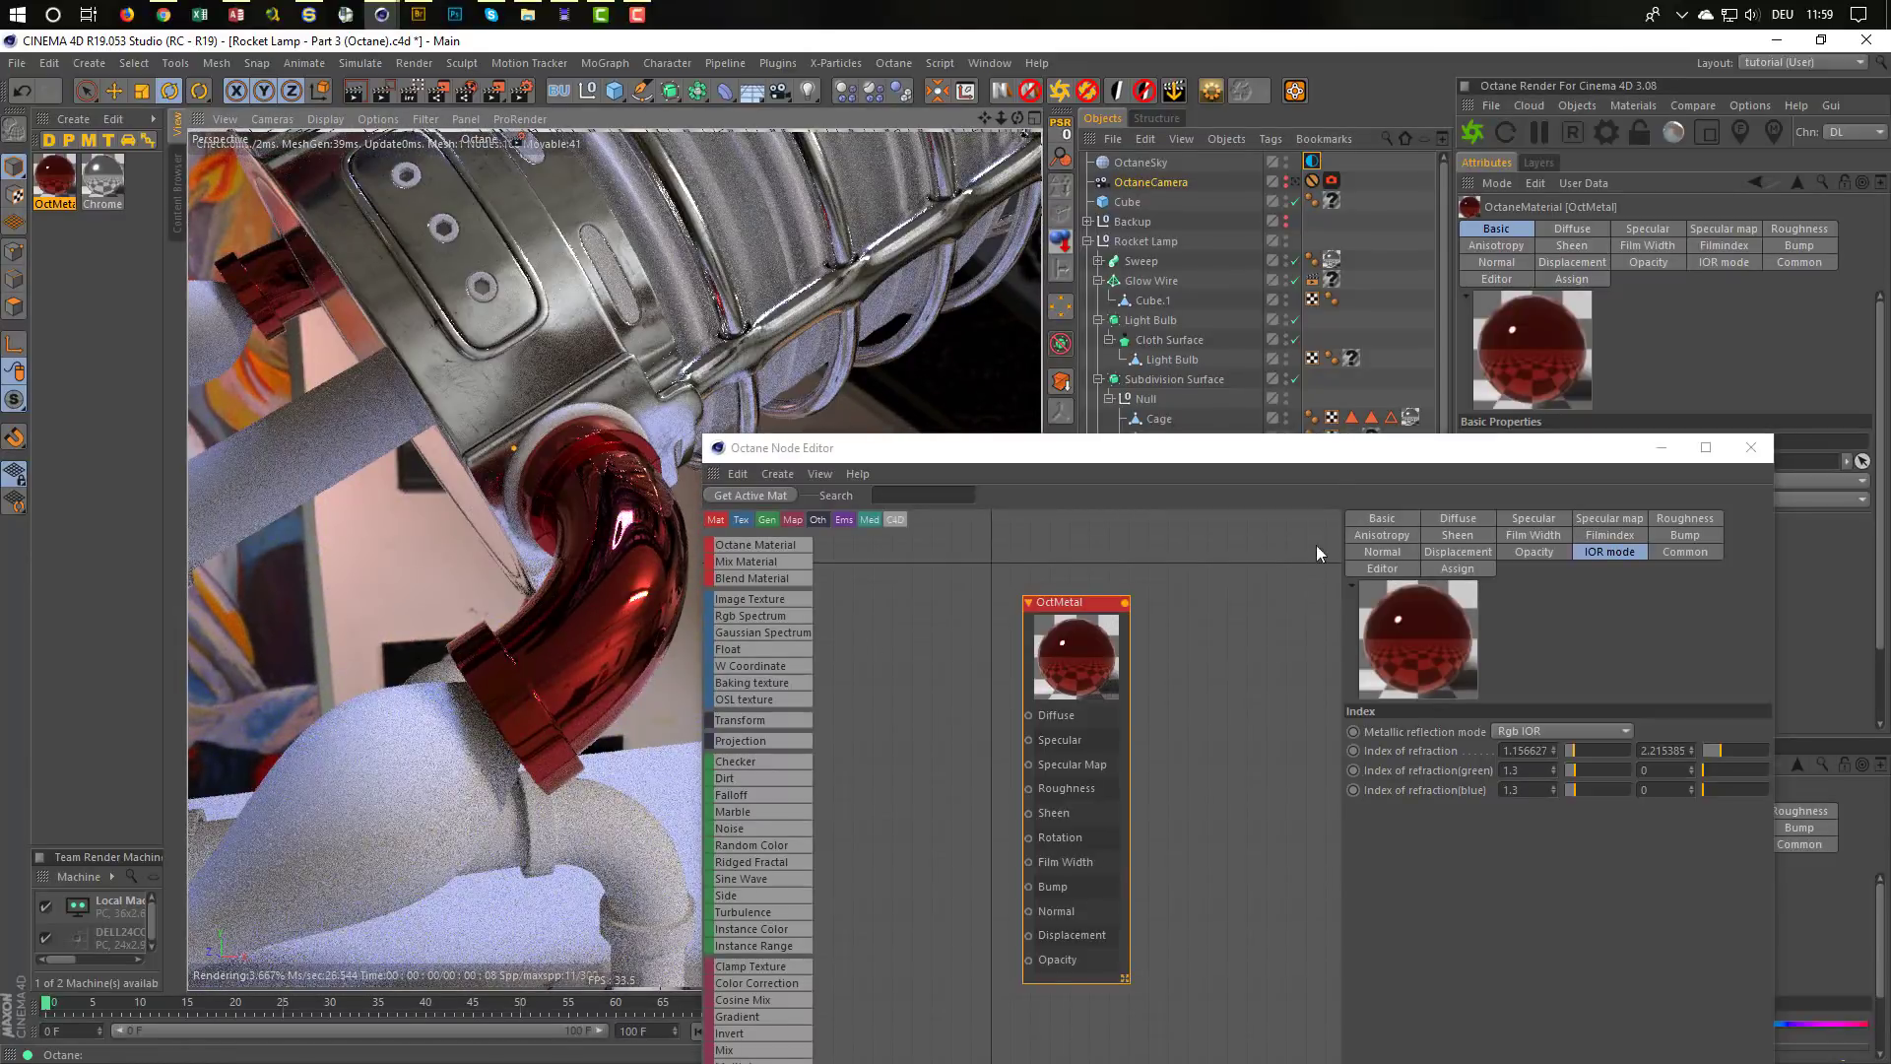
{"action": "left_click_drag", "start_coordinate": [1325, 445], "coordinate": [1349, 248]}
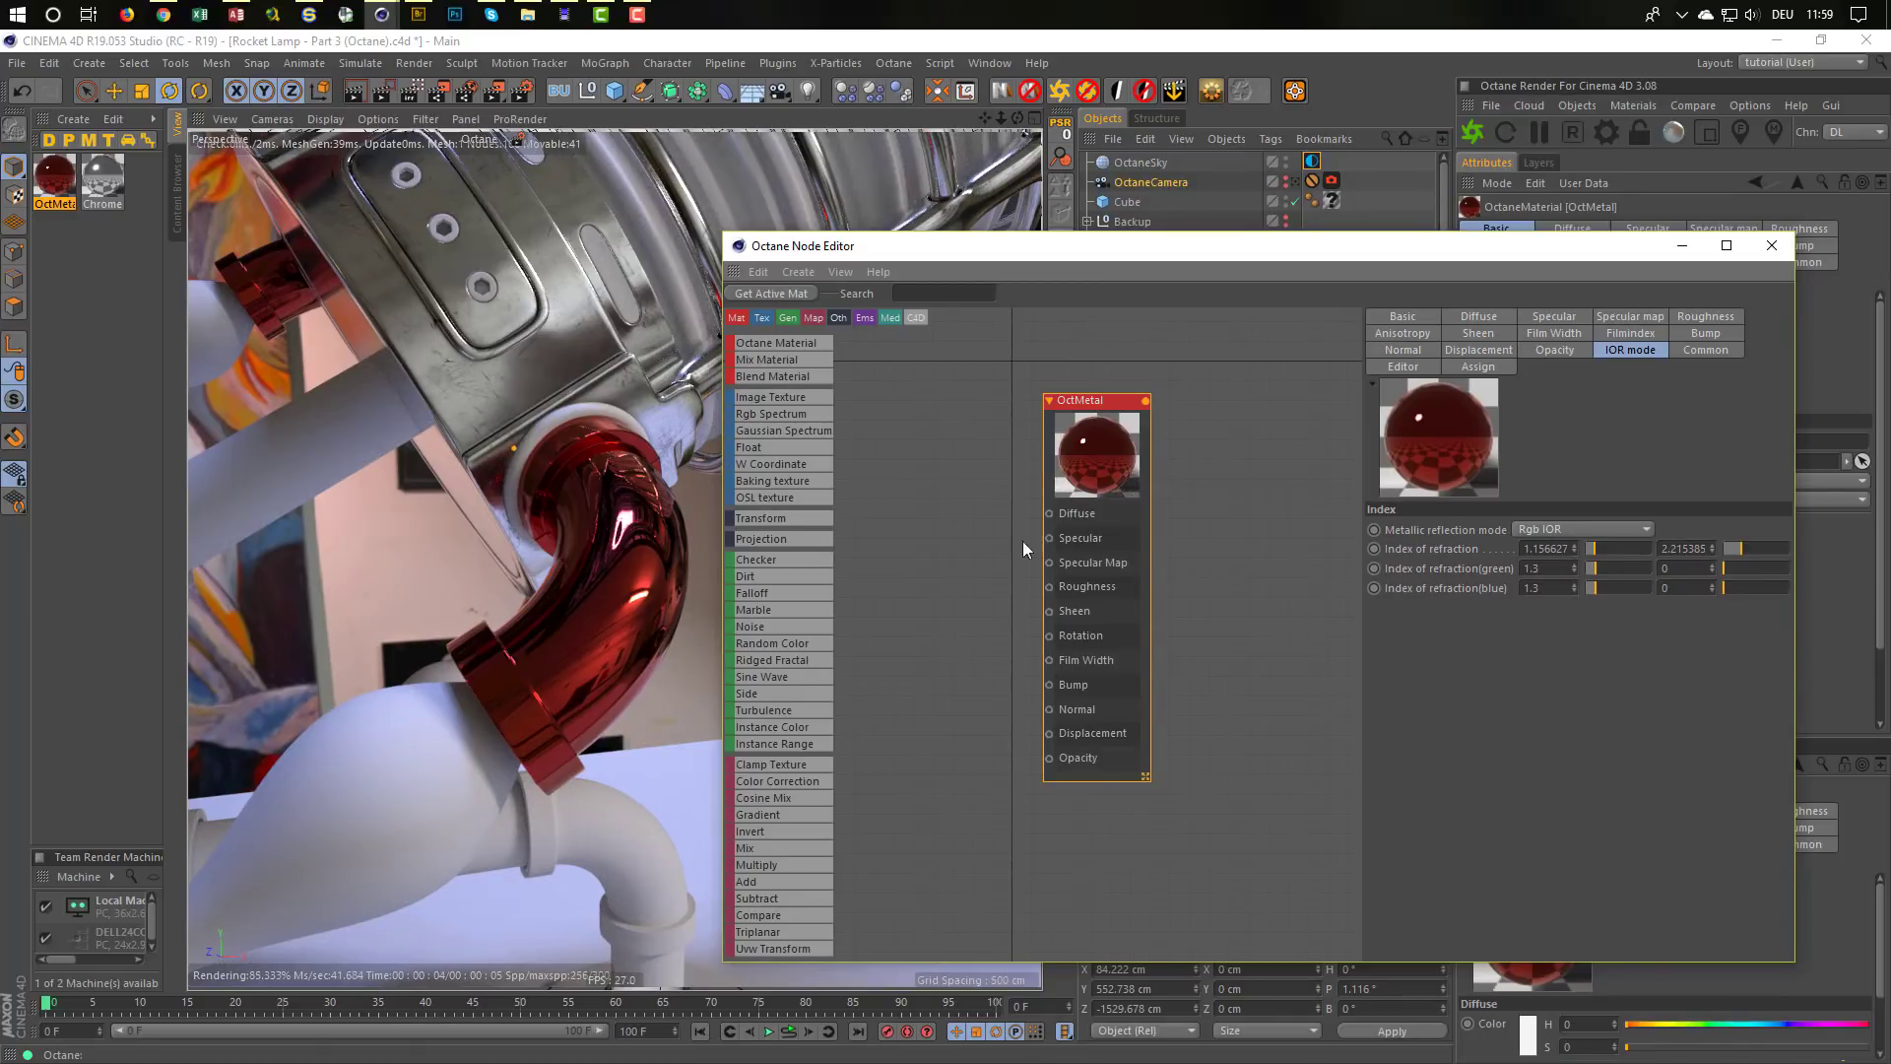
Maximize the copper RefractiveIndex.INFO page and pick the 0.5893 µm D line wavelength
{"action": "mouse_move", "coordinate": [164, 14]}
{"action": "left_click", "coordinate": [197, 104]}
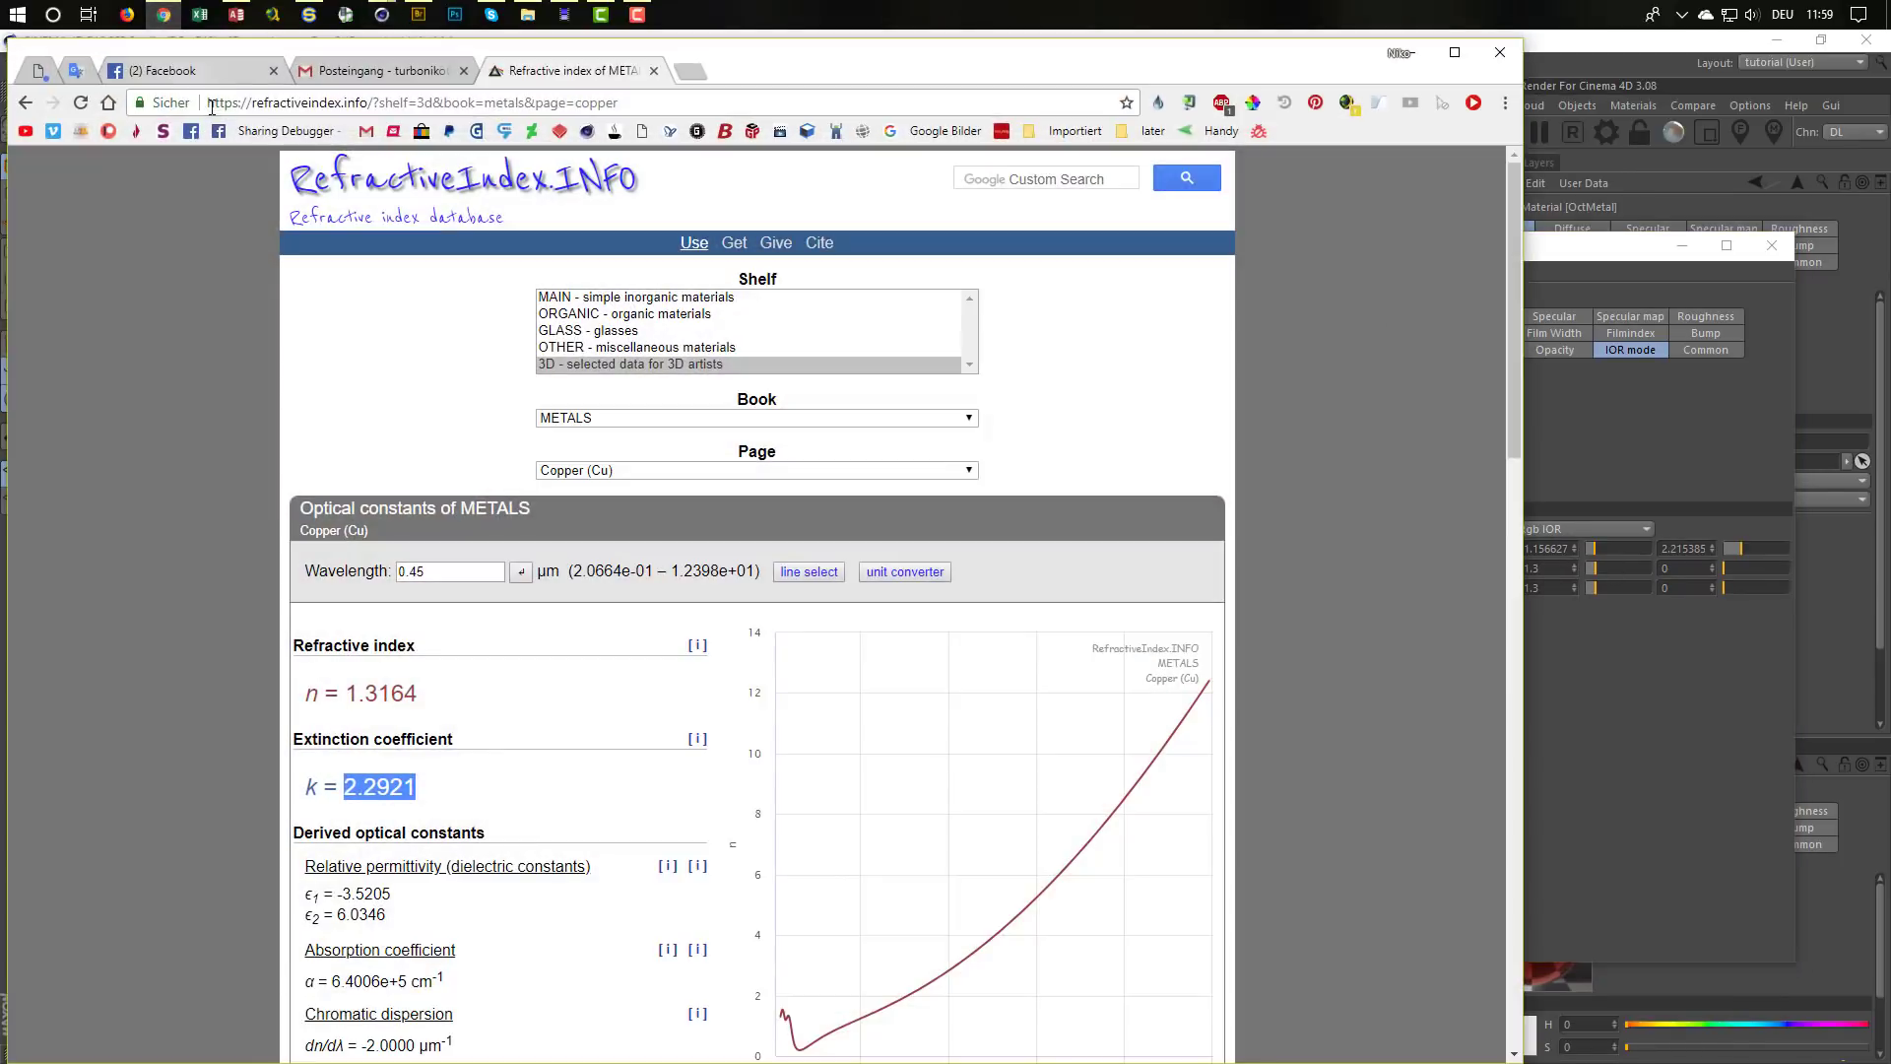
{"action": "double_click", "coordinate": [445, 52]}
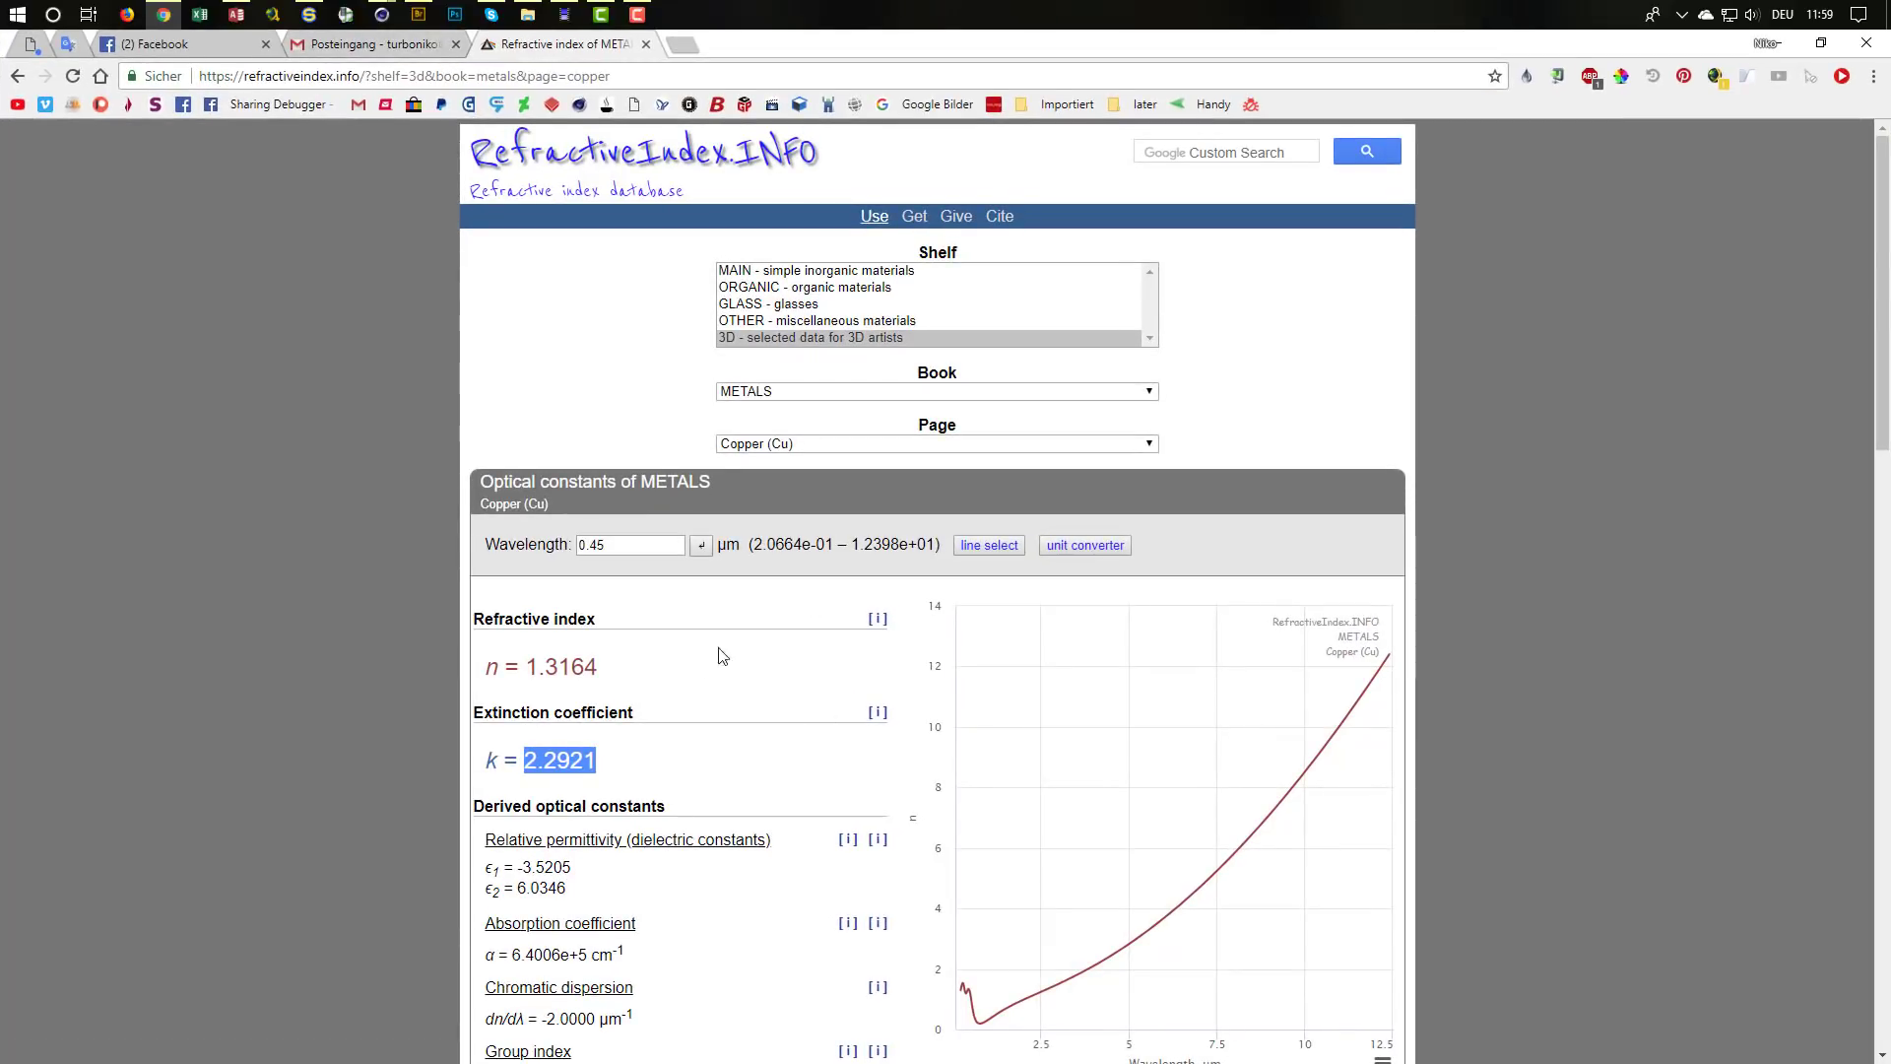
{"action": "scroll", "coordinate": [716, 658], "scroll_direction": "down", "scroll_amount": 1}
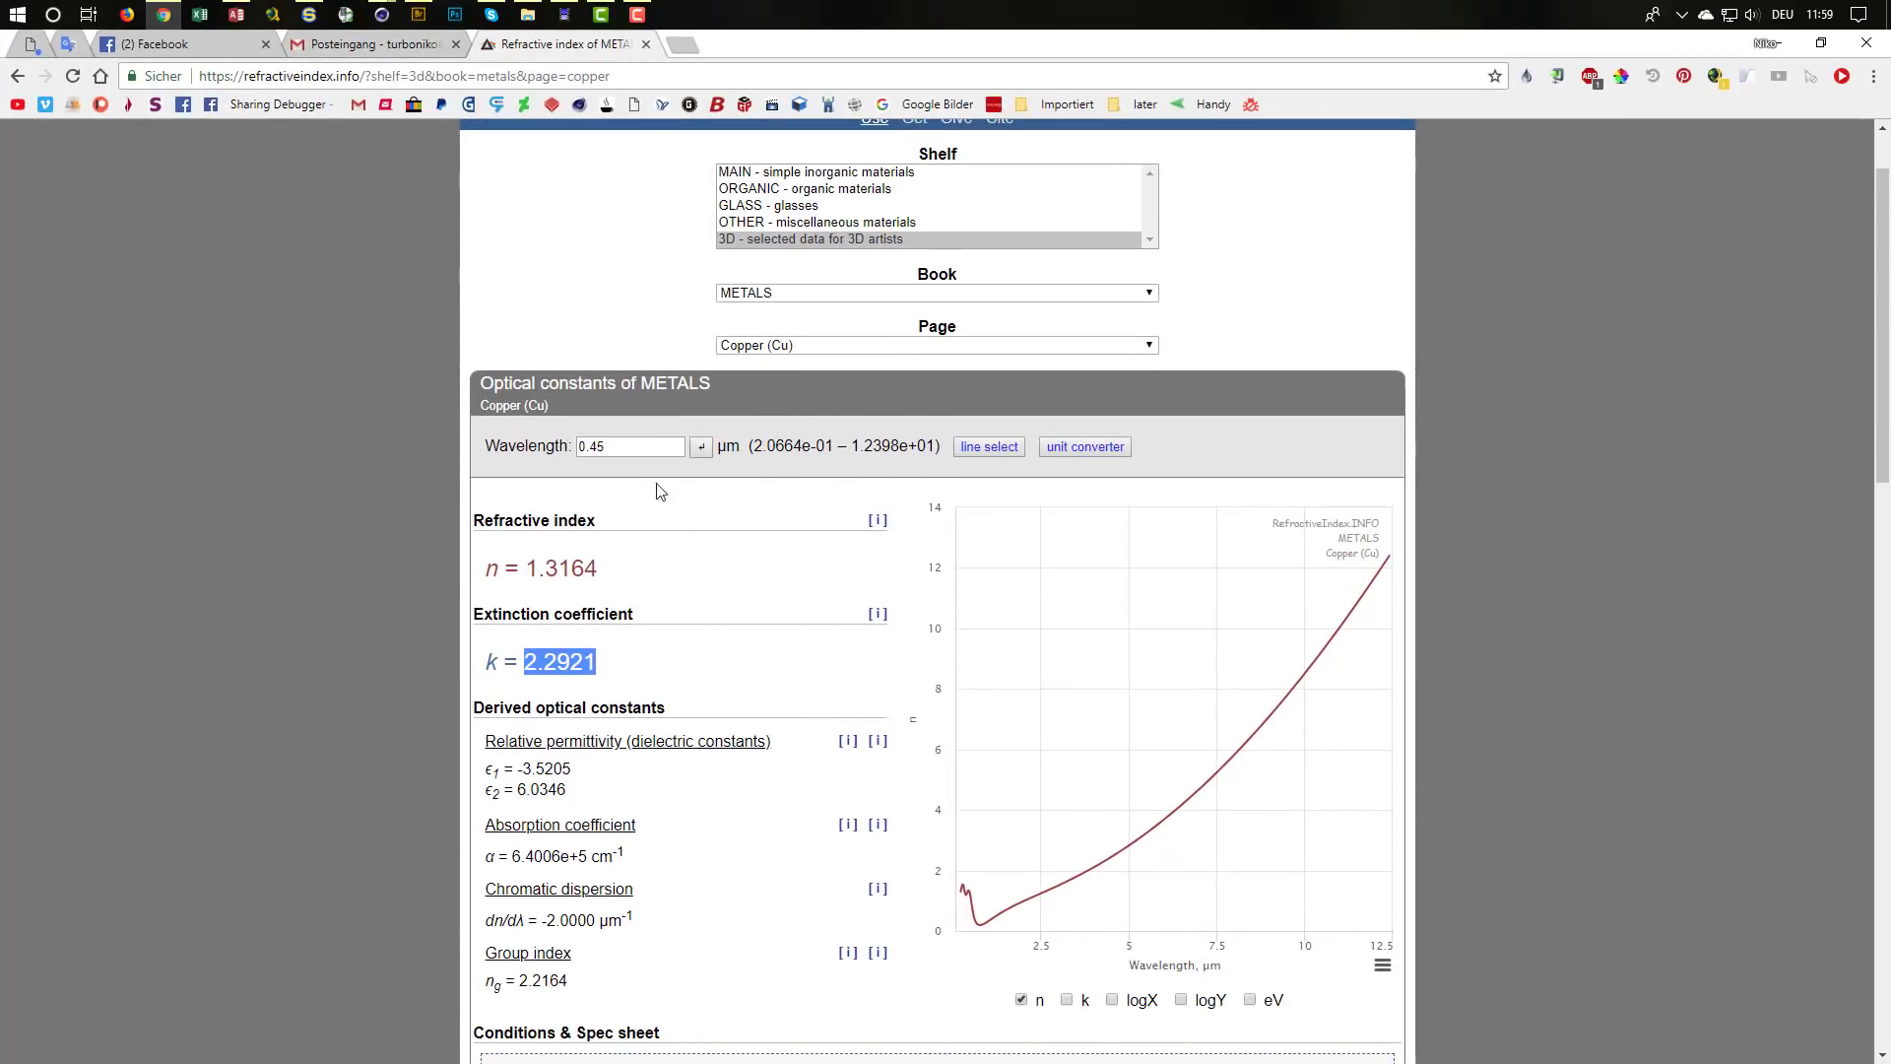
{"action": "left_click", "coordinate": [995, 447]}
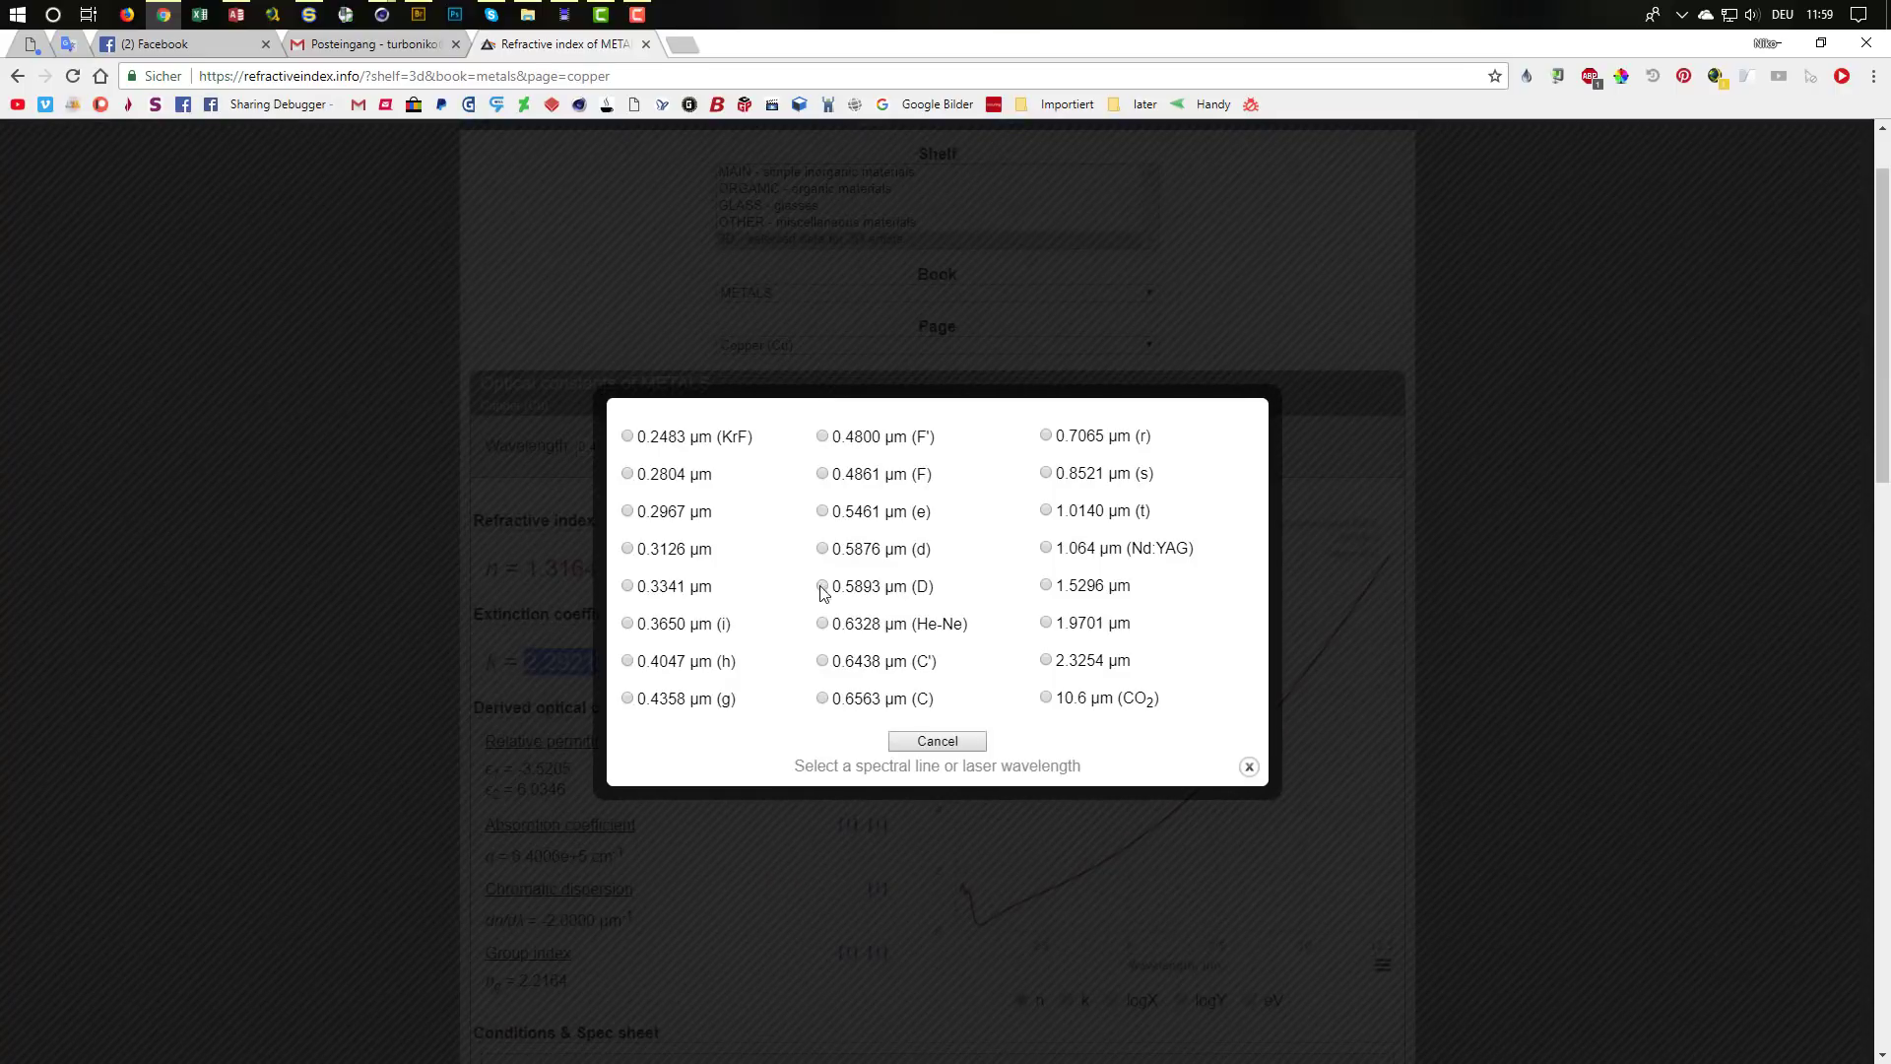
{"action": "left_click", "coordinate": [823, 586]}
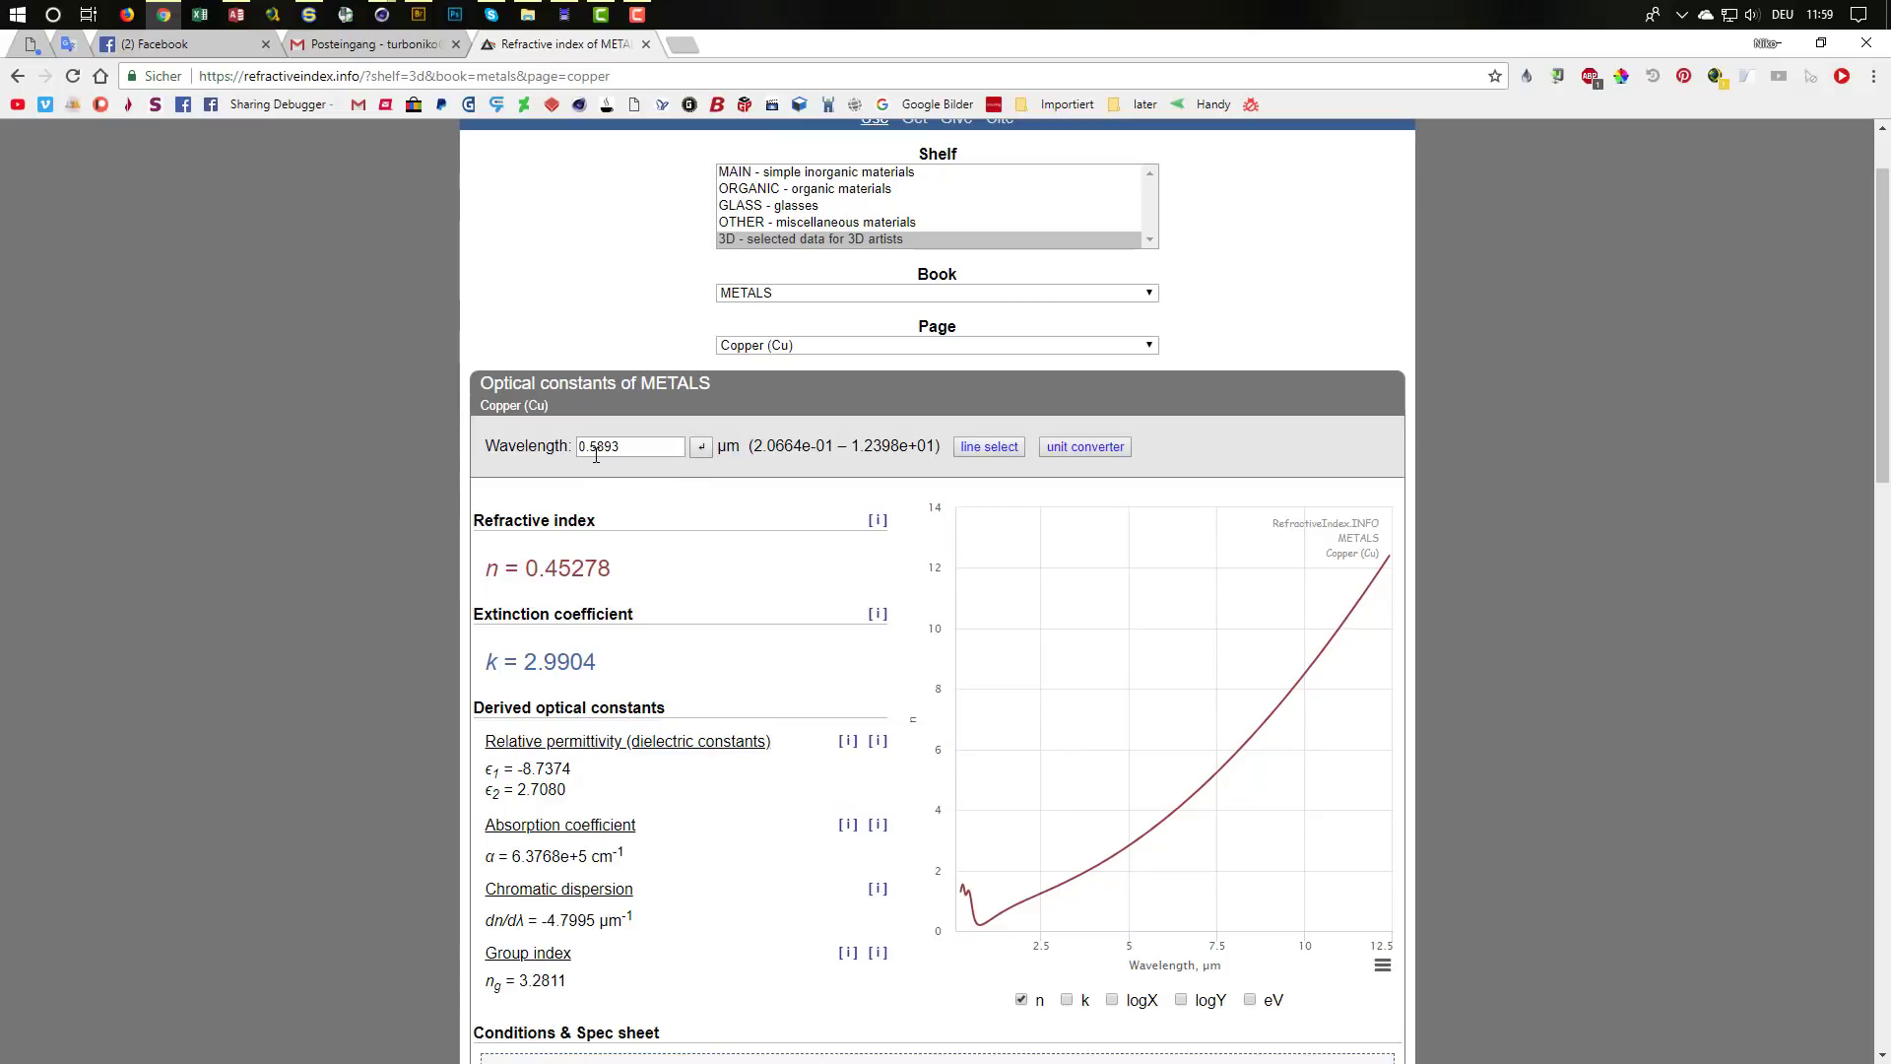
Change the wavelength to 0.65 µm and copy the resulting copper n value 0.27105
{"action": "left_click_drag", "start_coordinate": [589, 448], "coordinate": [673, 535]}
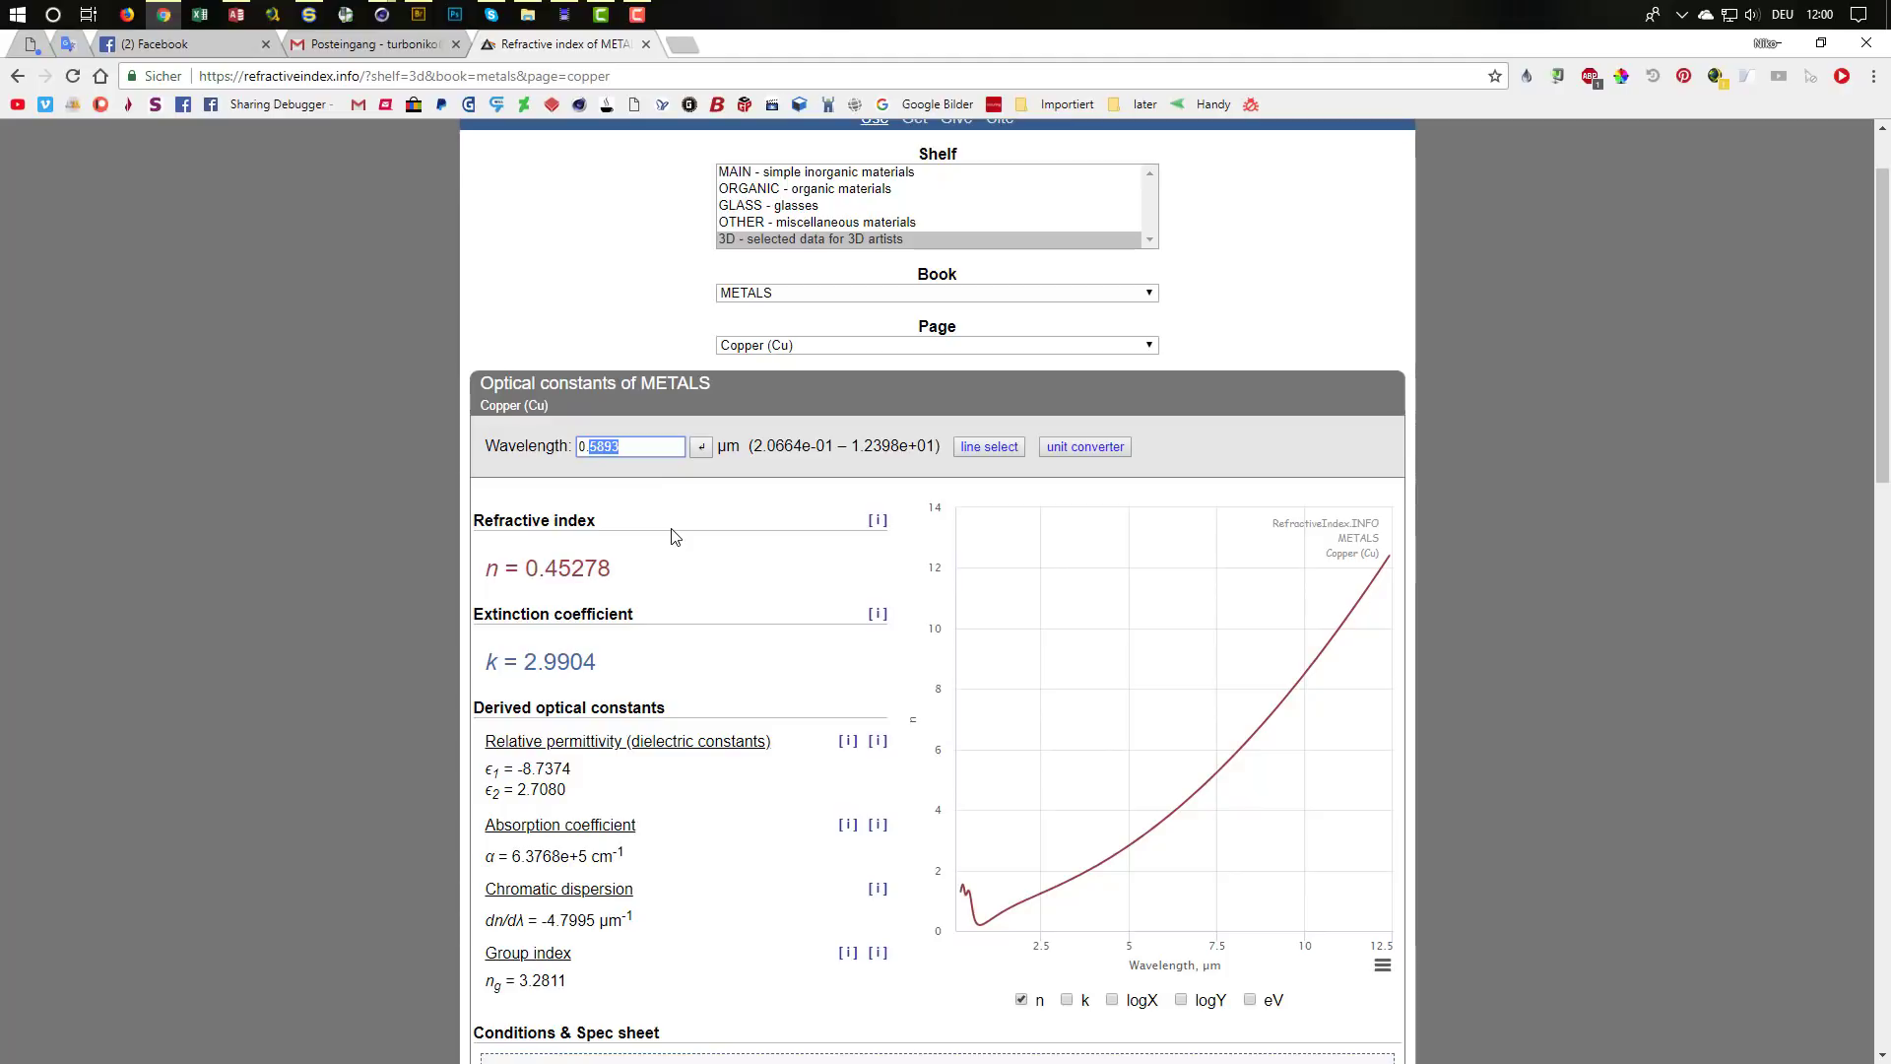
{"action": "type", "text": "65"}
{"action": "key", "text": "Return"}
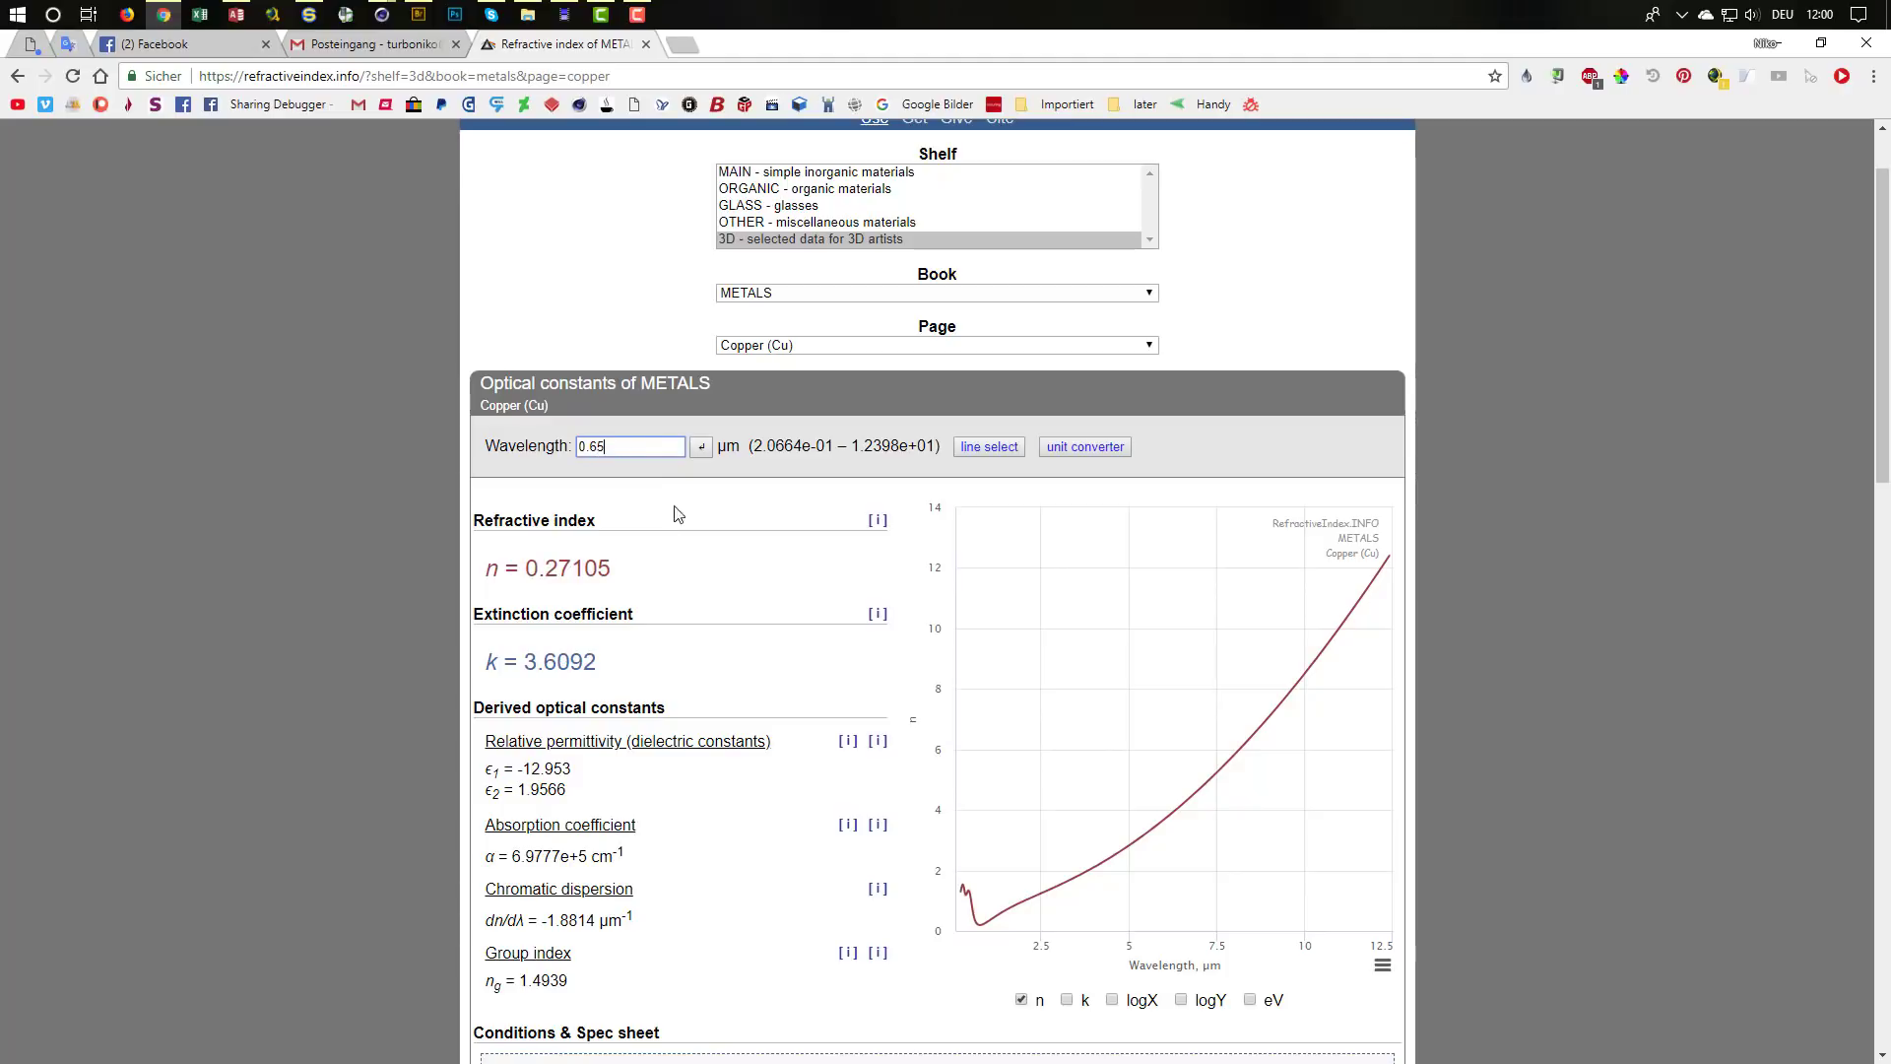
{"action": "left_click", "coordinate": [529, 568]}
{"action": "left_click_drag", "start_coordinate": [529, 568], "coordinate": [650, 573]}
{"action": "key", "text": "ctrl+c"}
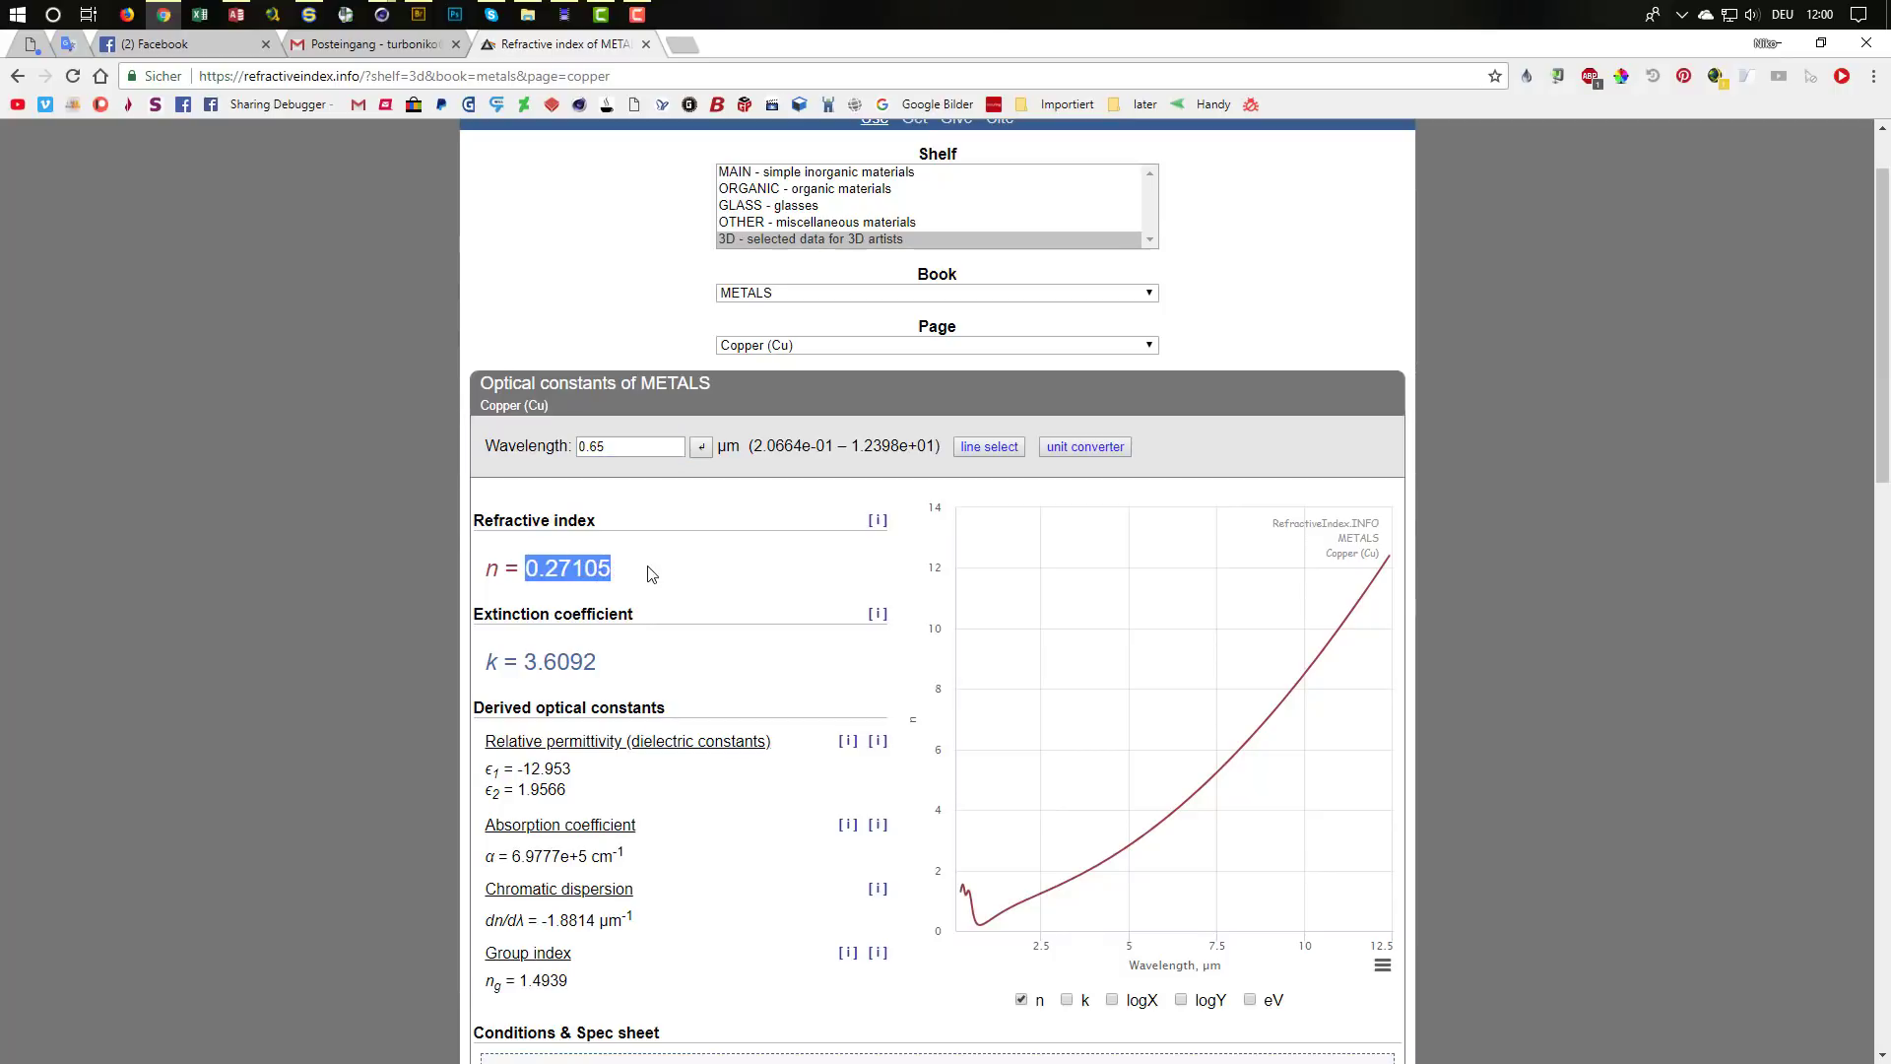
{"action": "key", "text": "alt+Tab"}
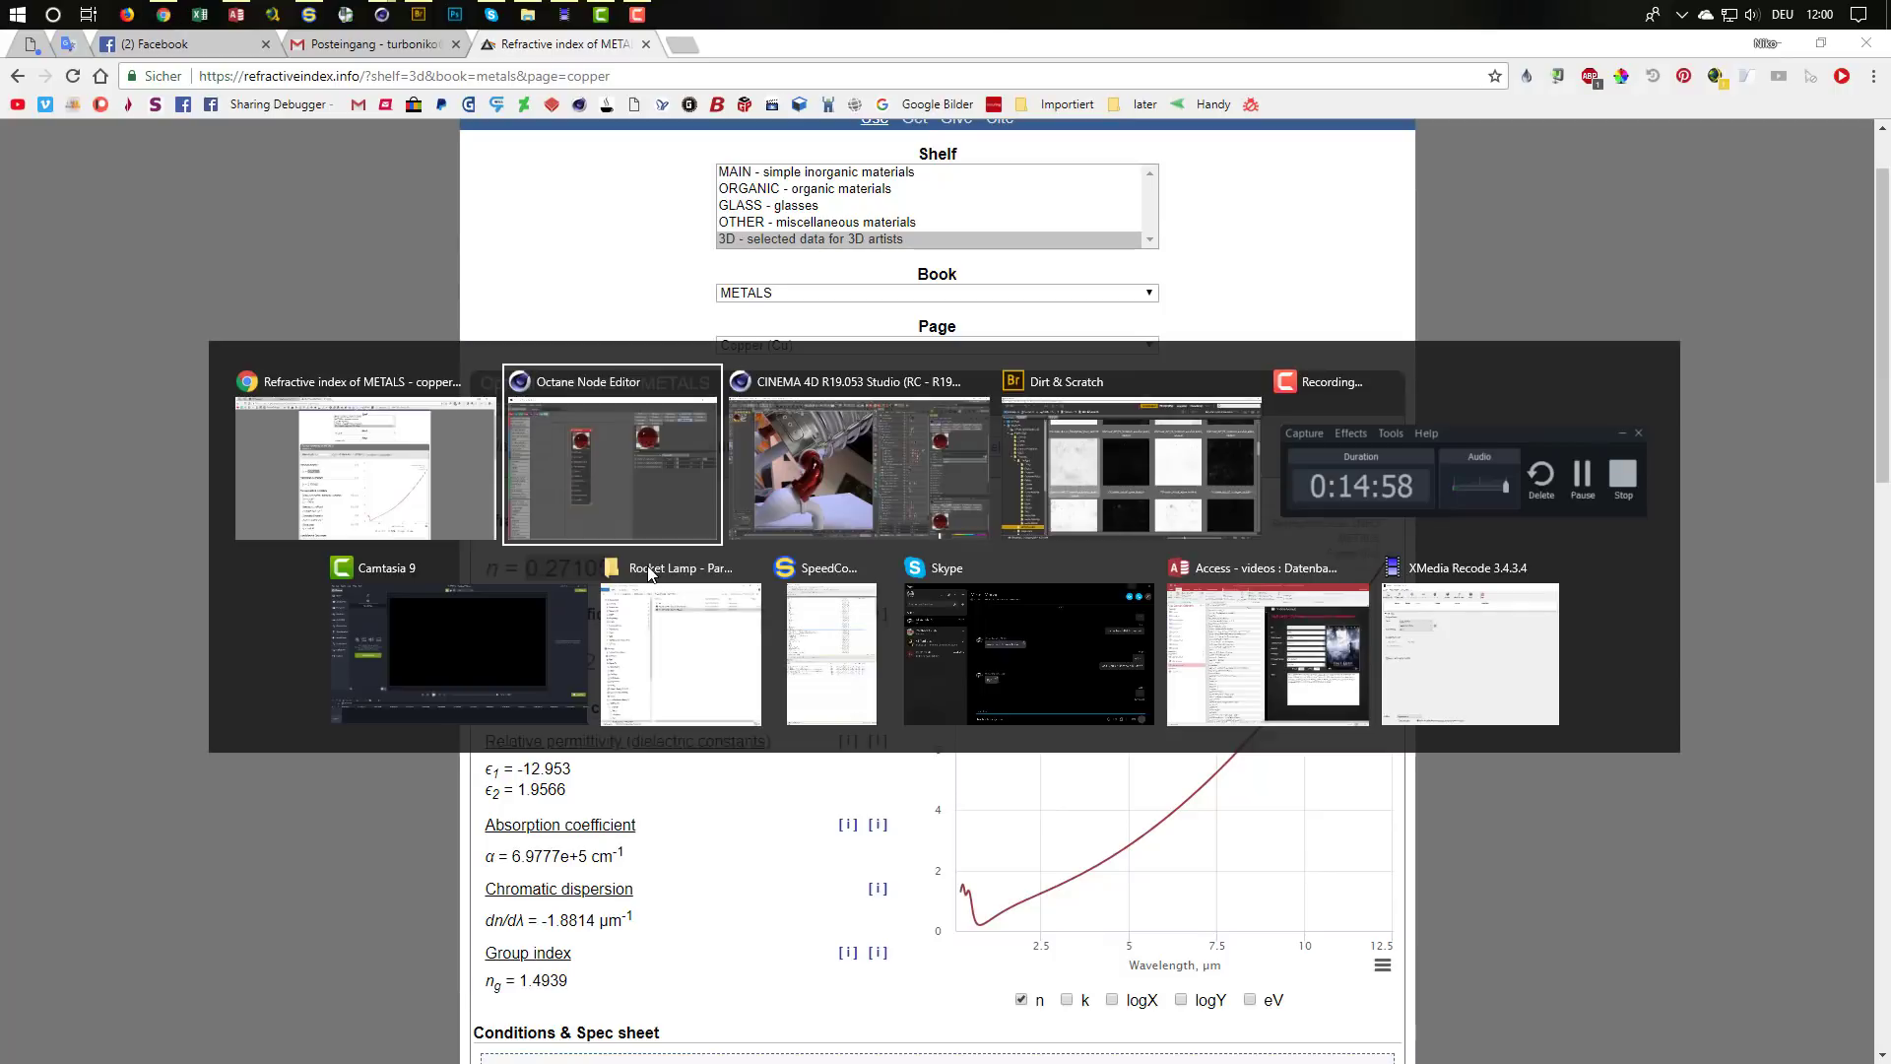
Enter copper's red IOR 0.27105 and red extinction 3.6092 in OctMetal
{"action": "left_click", "coordinate": [1544, 548]}
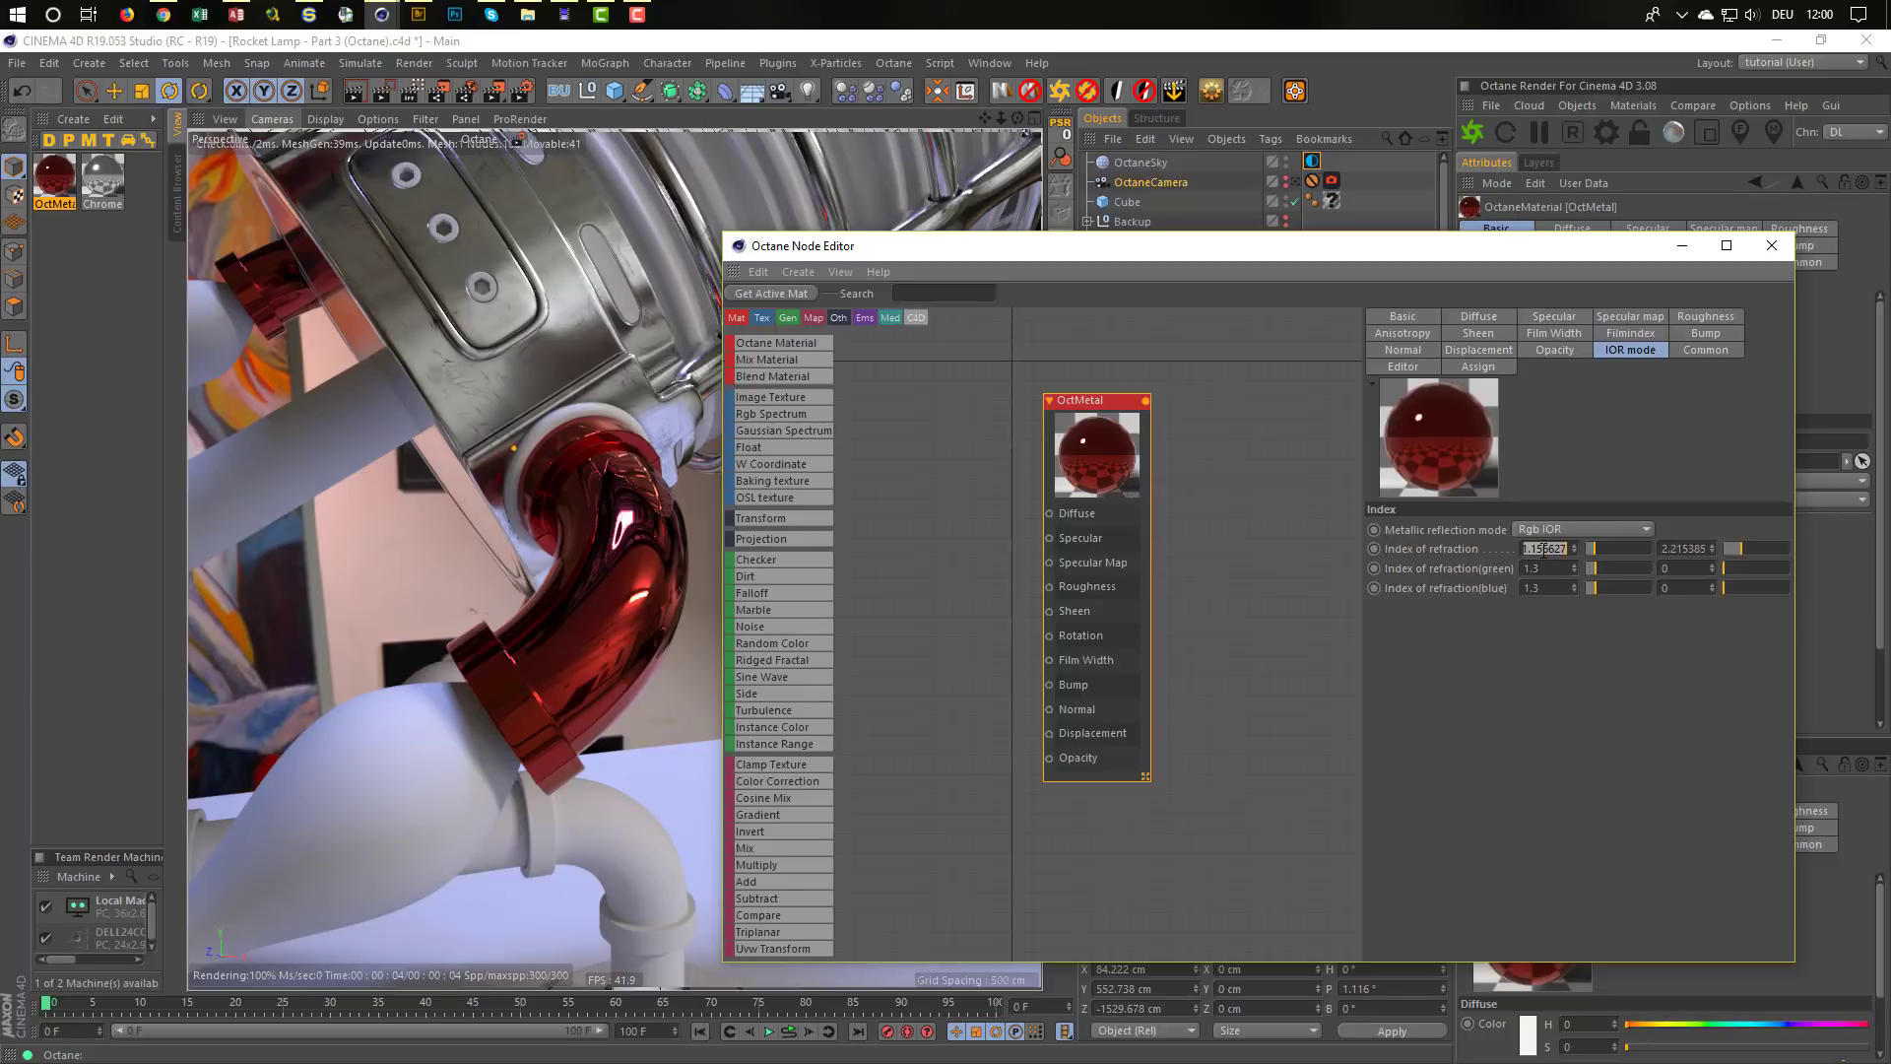
{"action": "key", "text": "ctrl+v"}
{"action": "key", "text": "Tab"}
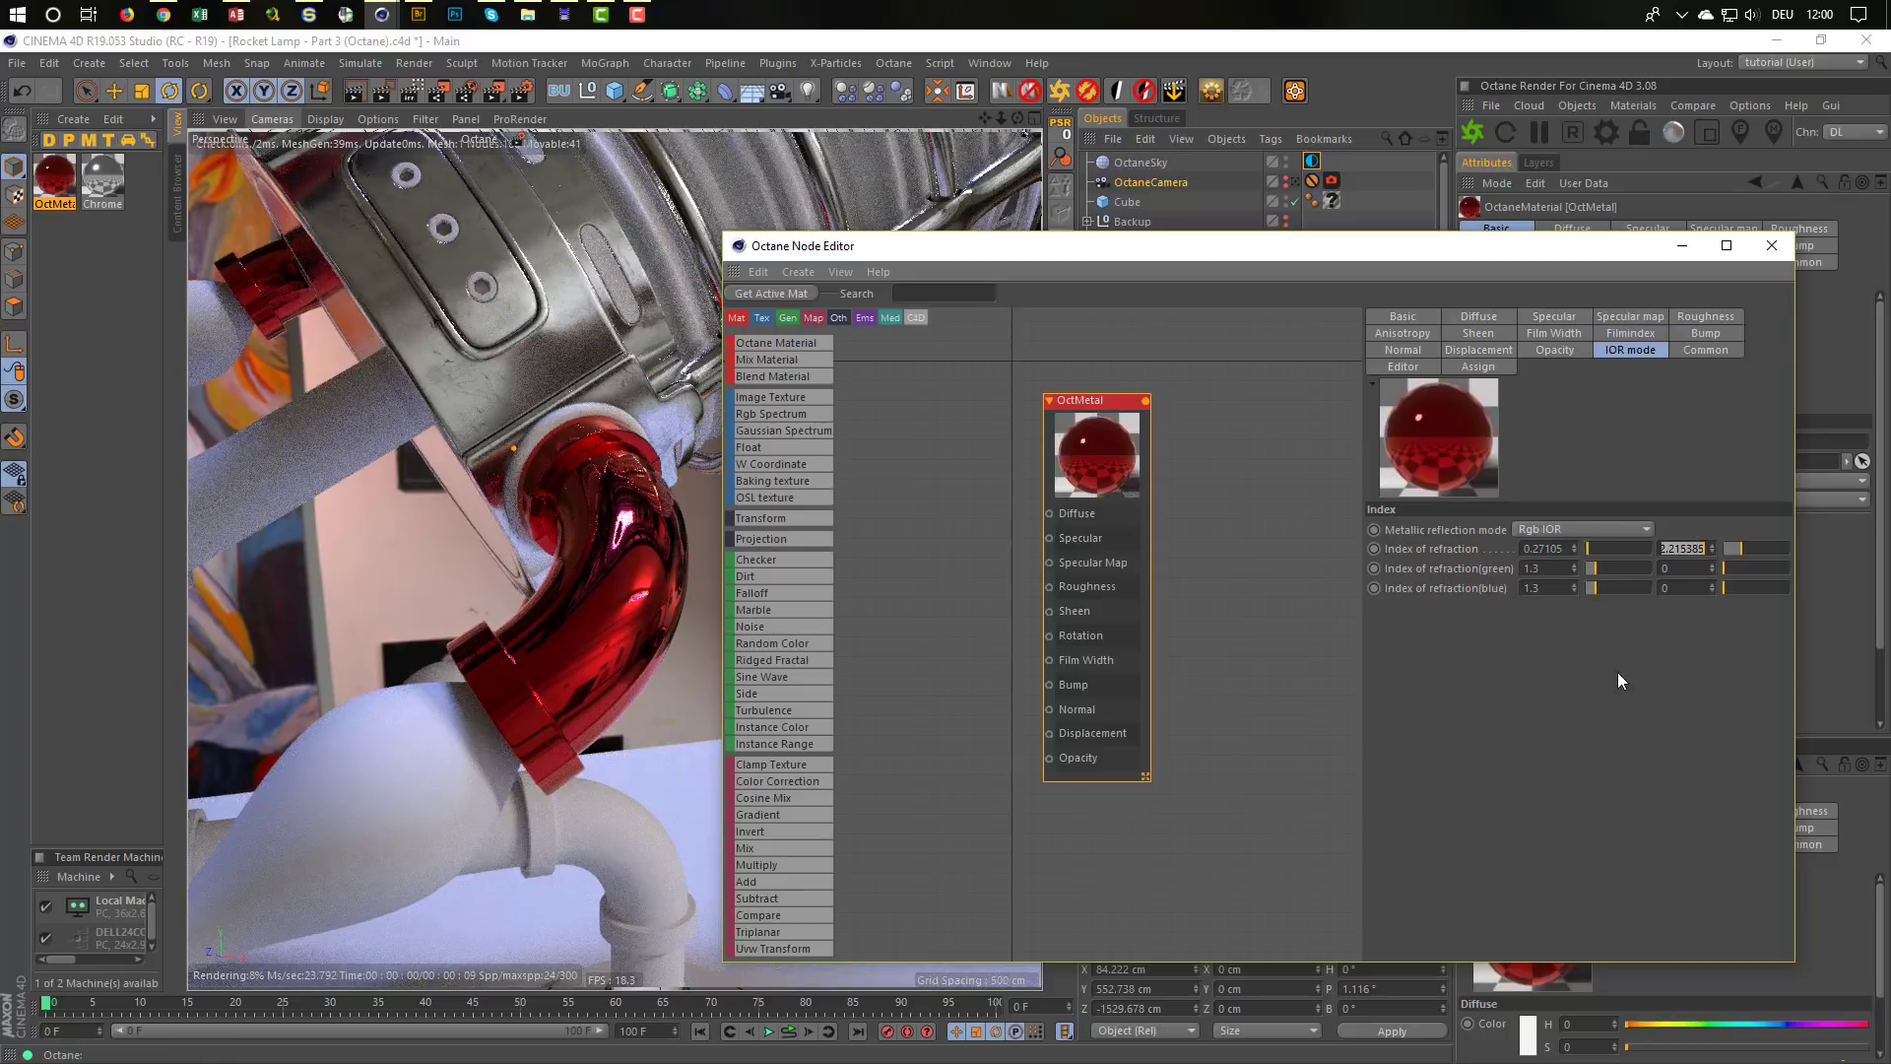
{"action": "key", "text": "alt+Tab"}
{"action": "key", "text": "alt+Tab"}
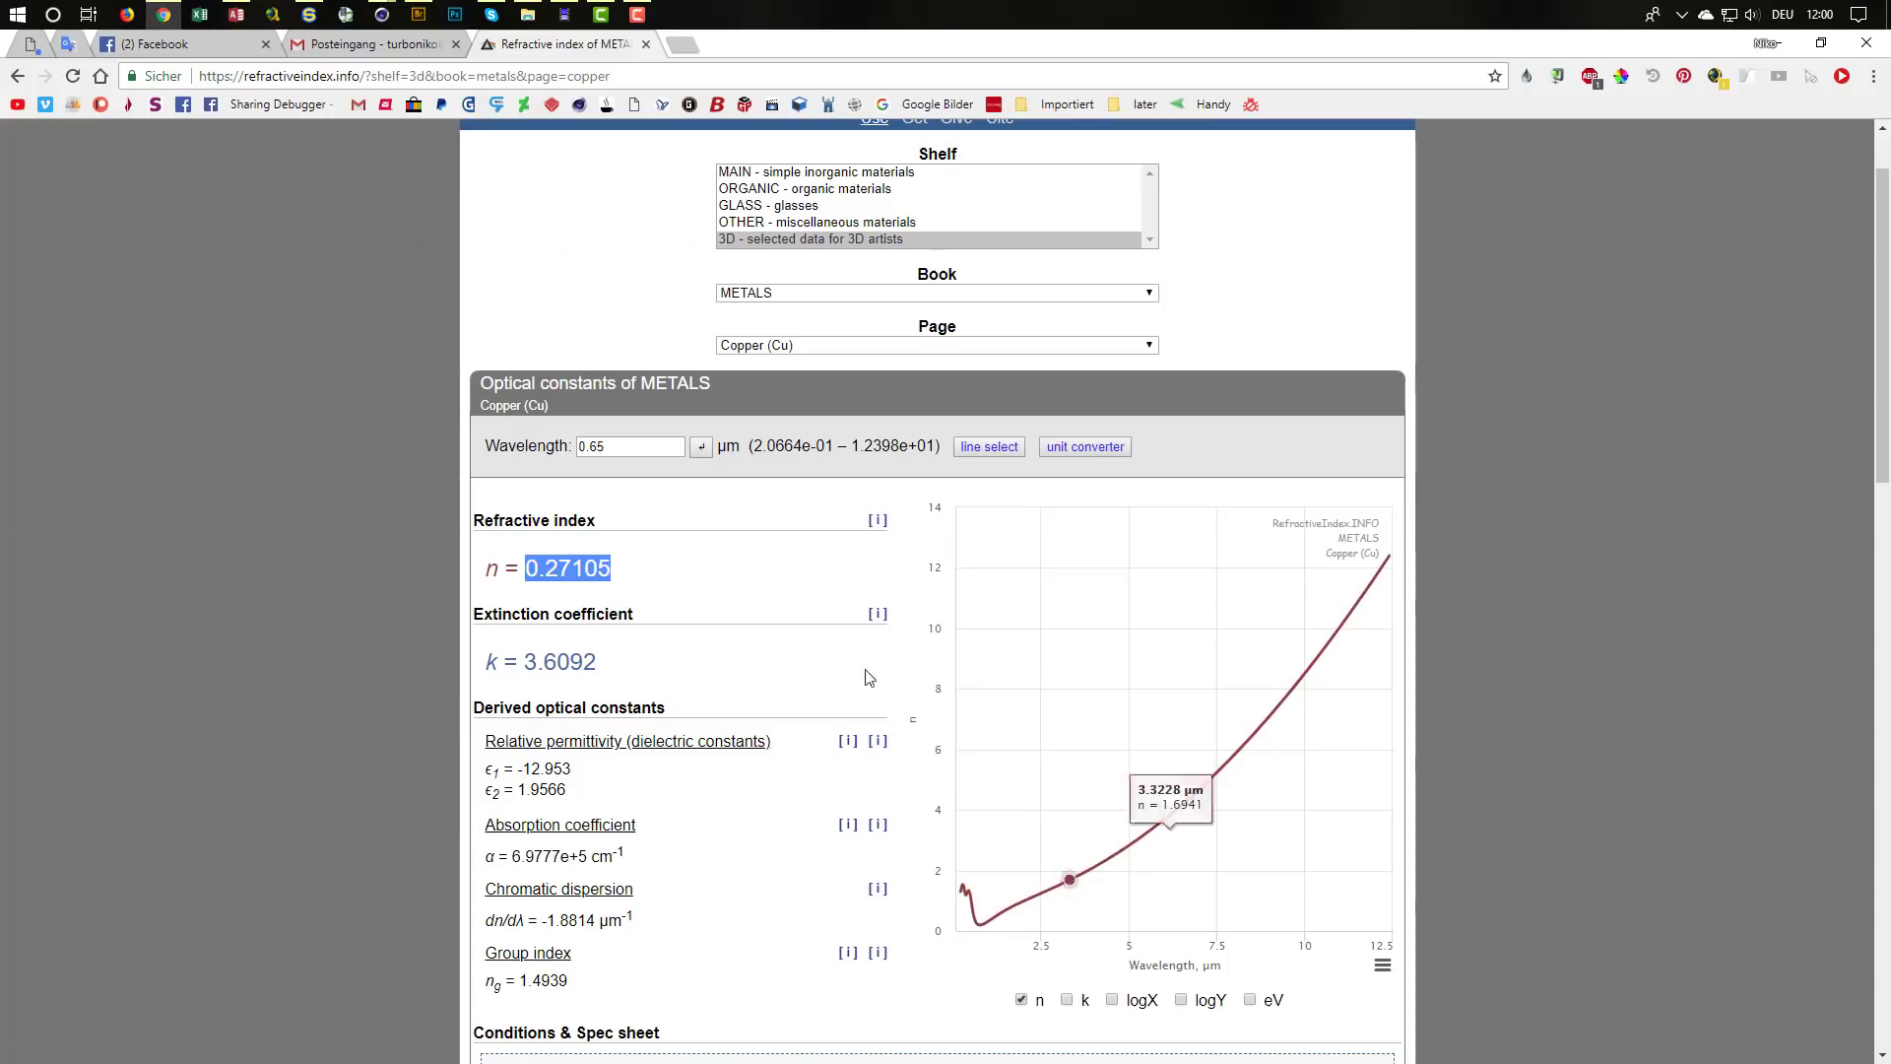
{"action": "left_click_drag", "start_coordinate": [524, 661], "coordinate": [611, 661]}
{"action": "key", "text": "ctrl+c"}
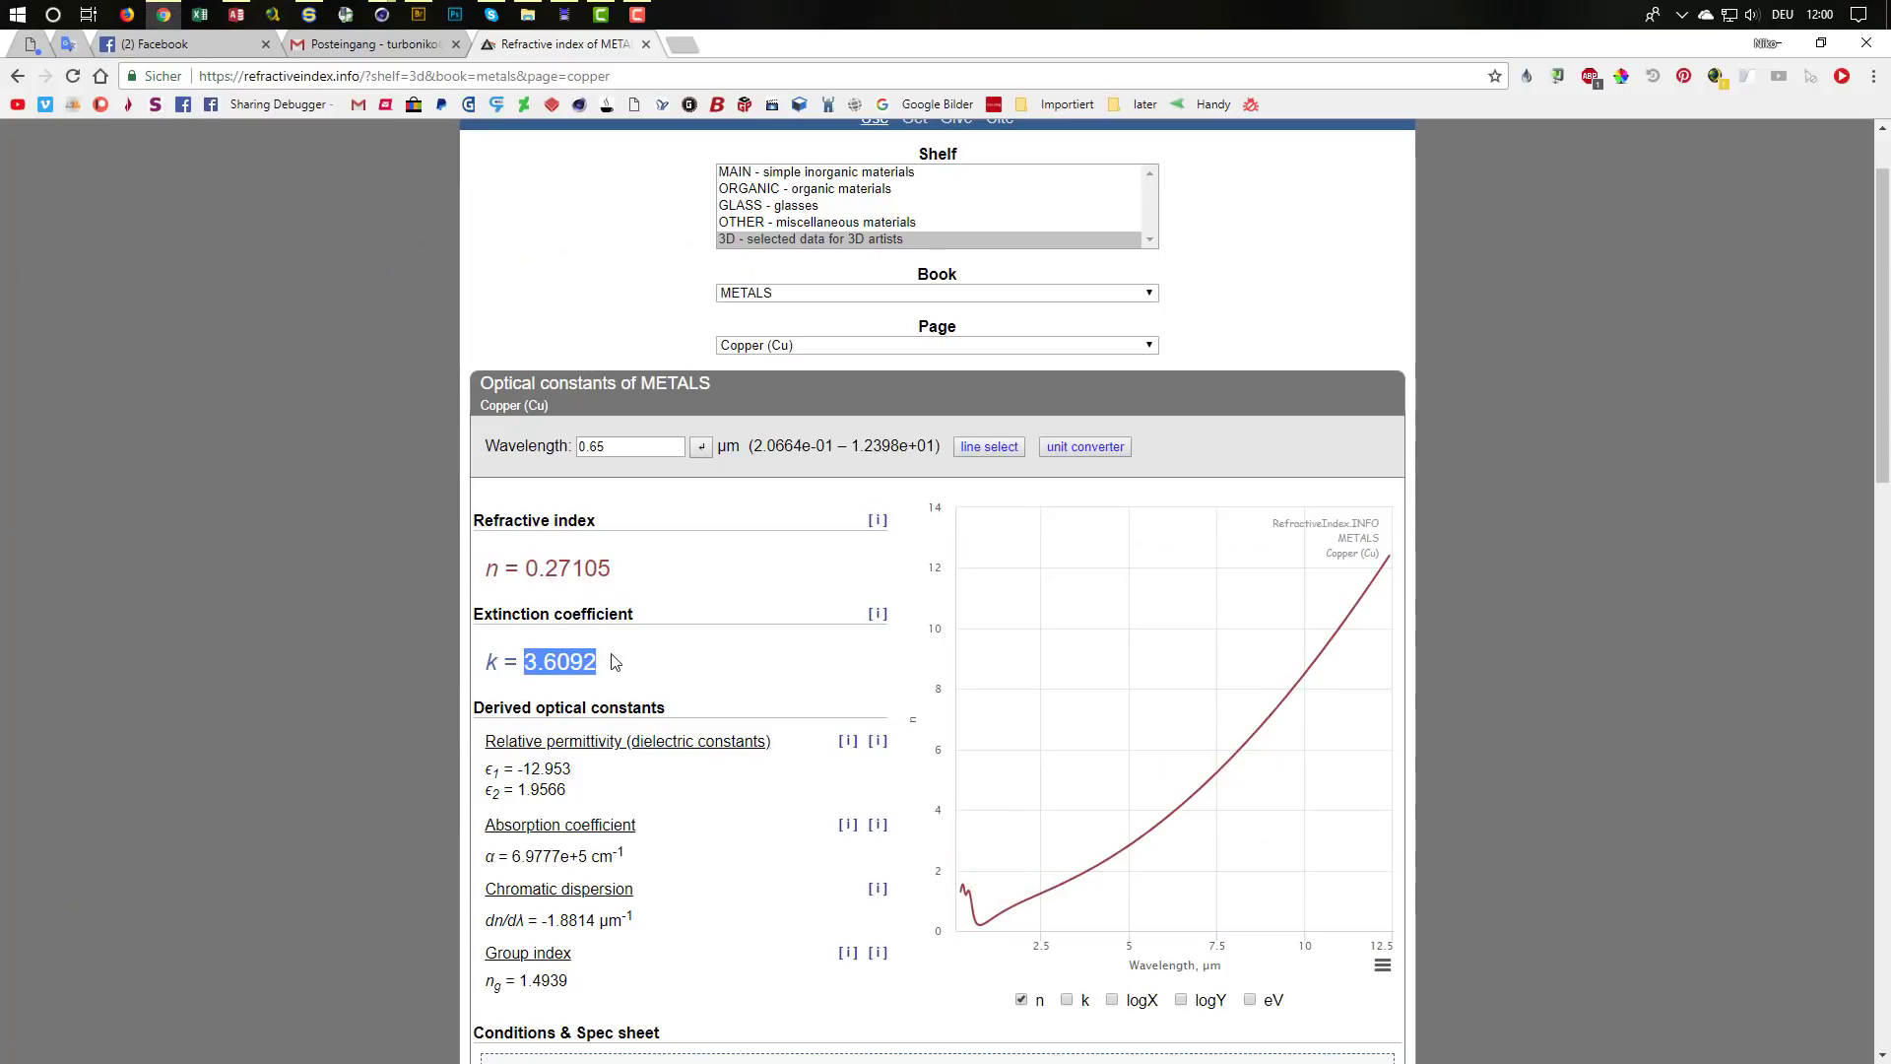
{"action": "key", "text": "alt+Tab"}
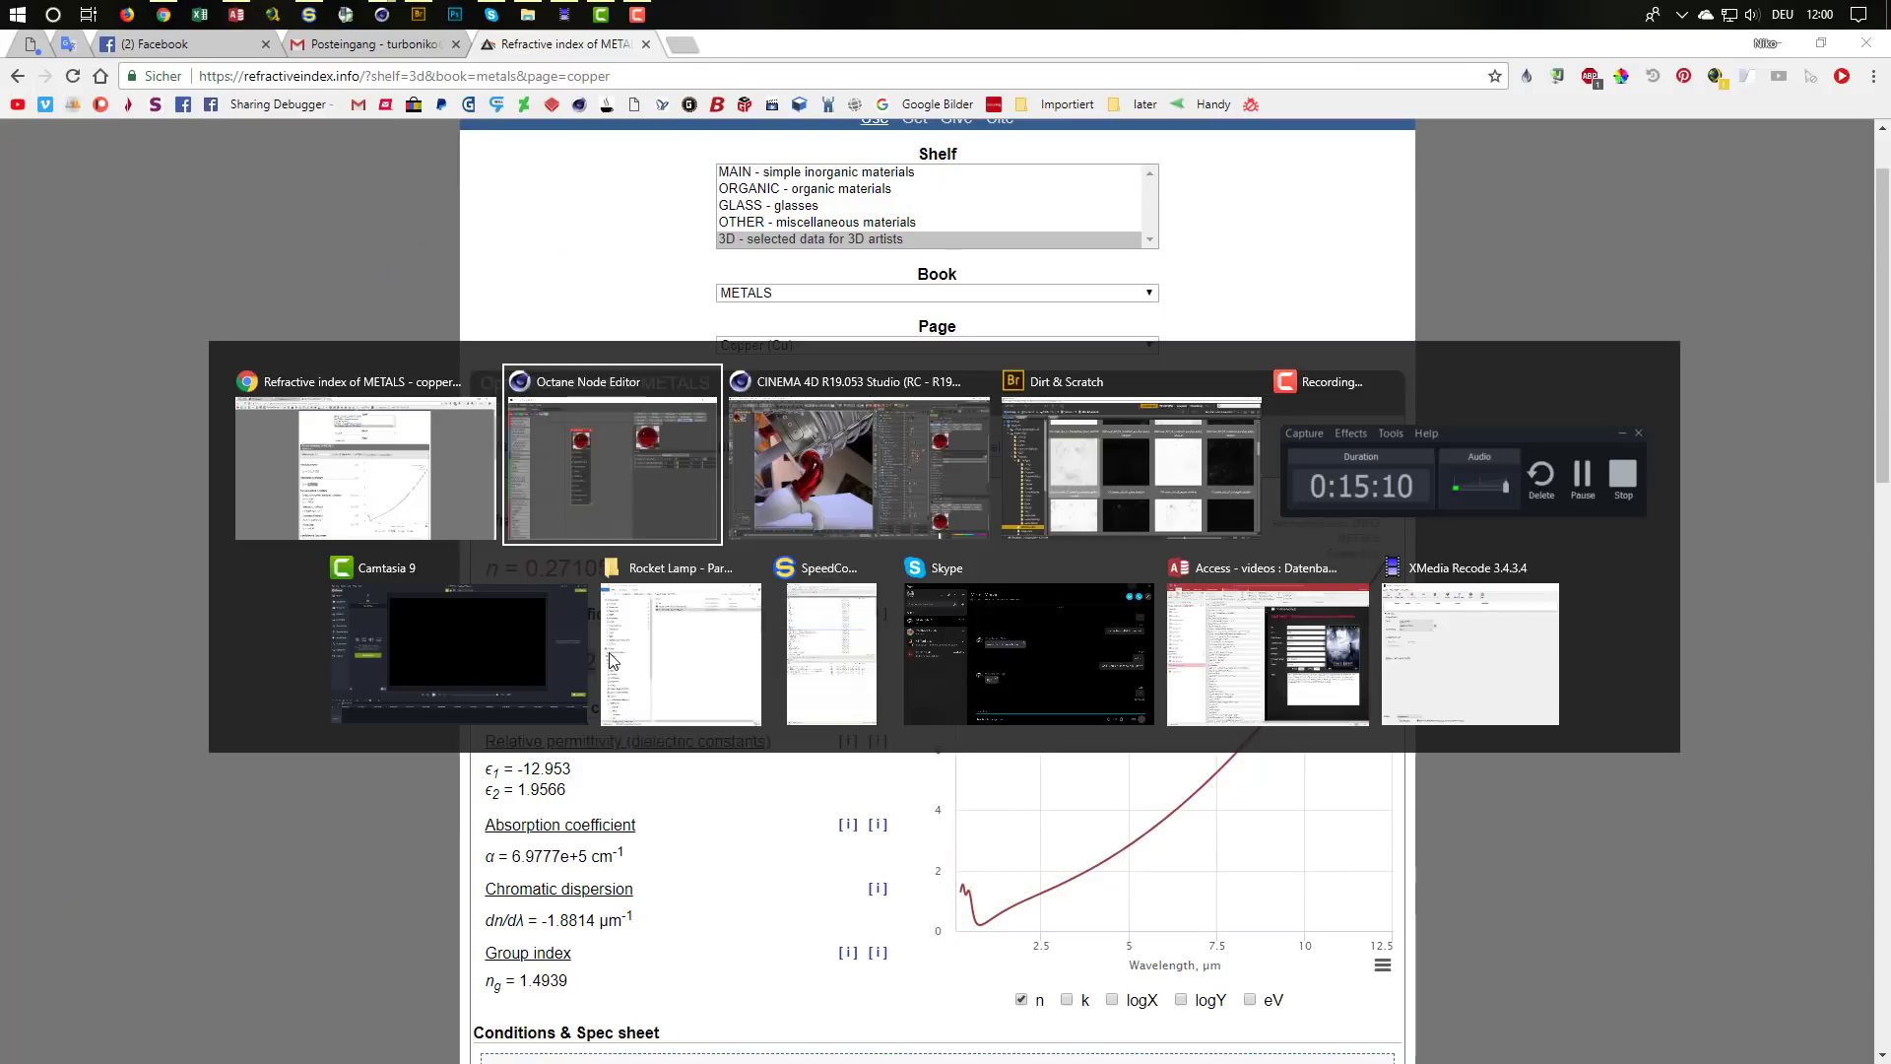
{"action": "key", "text": "ctrl+v"}
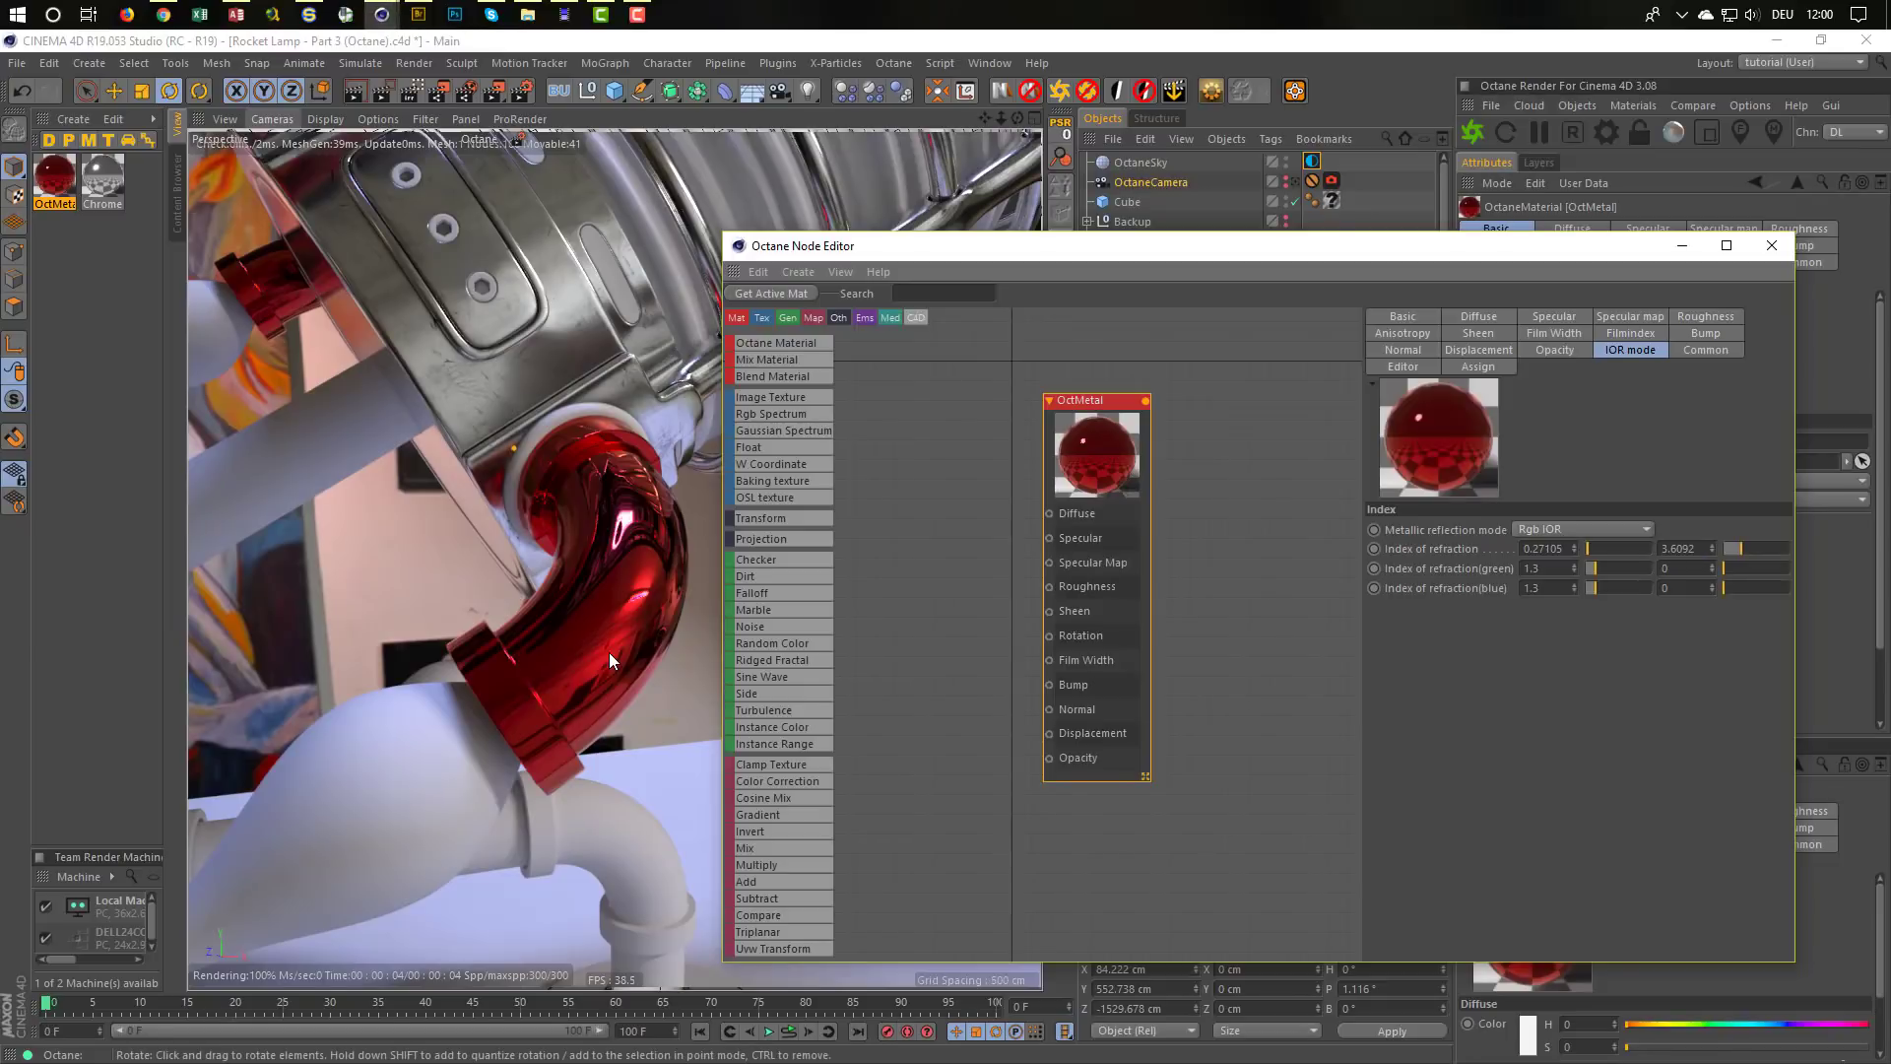
{"action": "key", "text": "Return"}
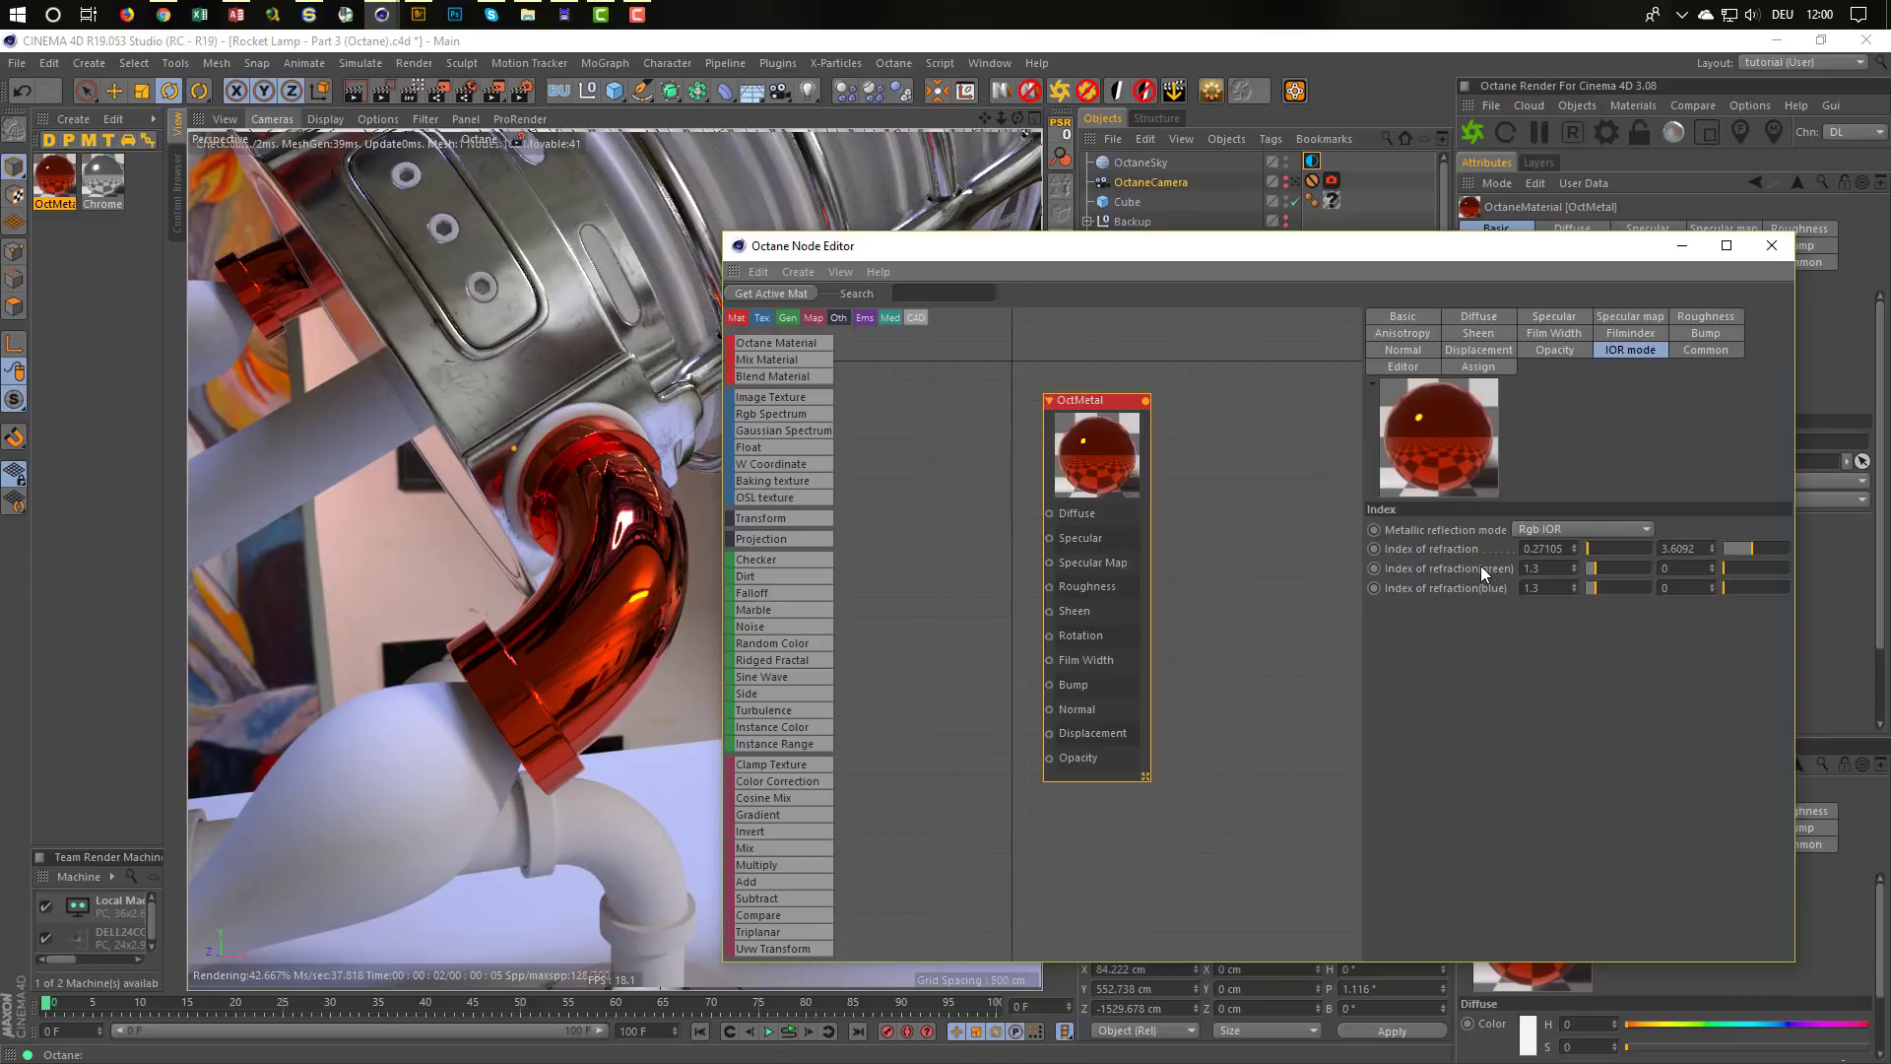
Look up copper at 0.55 µm and set the green index of refraction to 0.67693
{"action": "key", "text": "alt+Tab"}
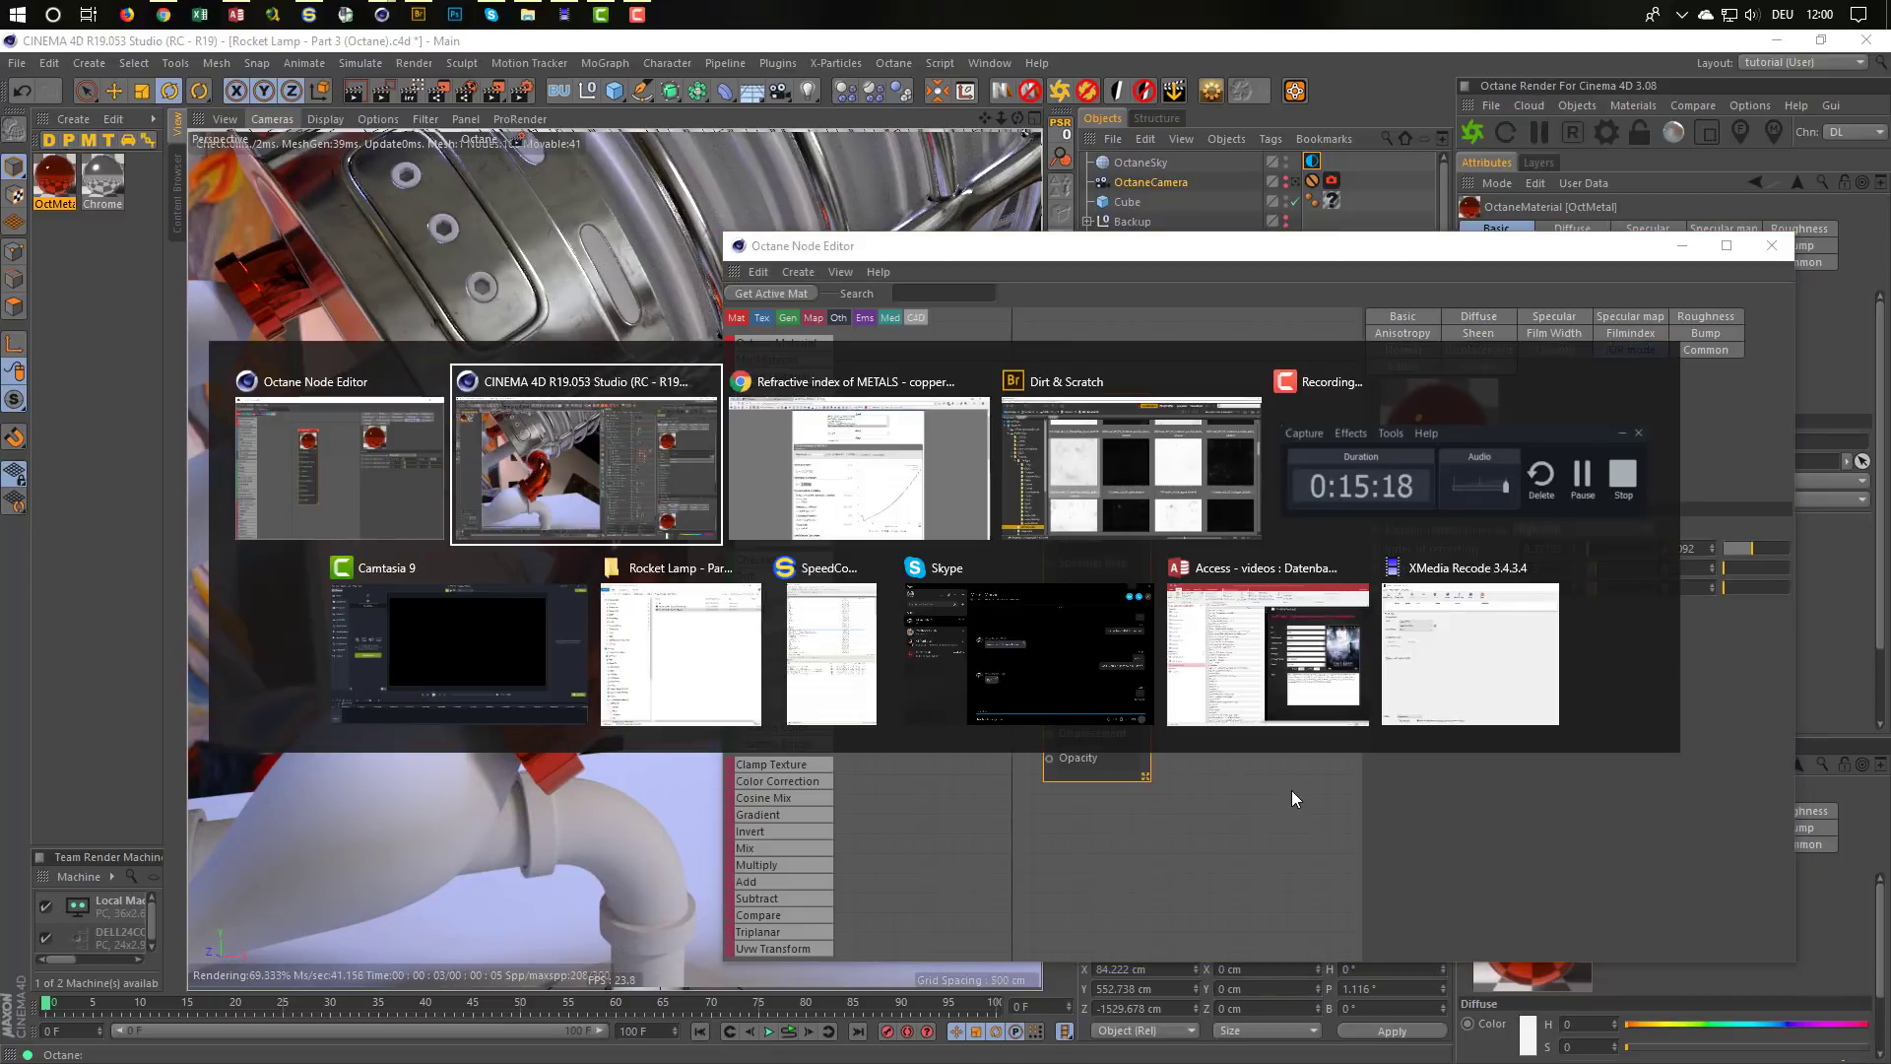
{"action": "key", "text": "alt+Tab"}
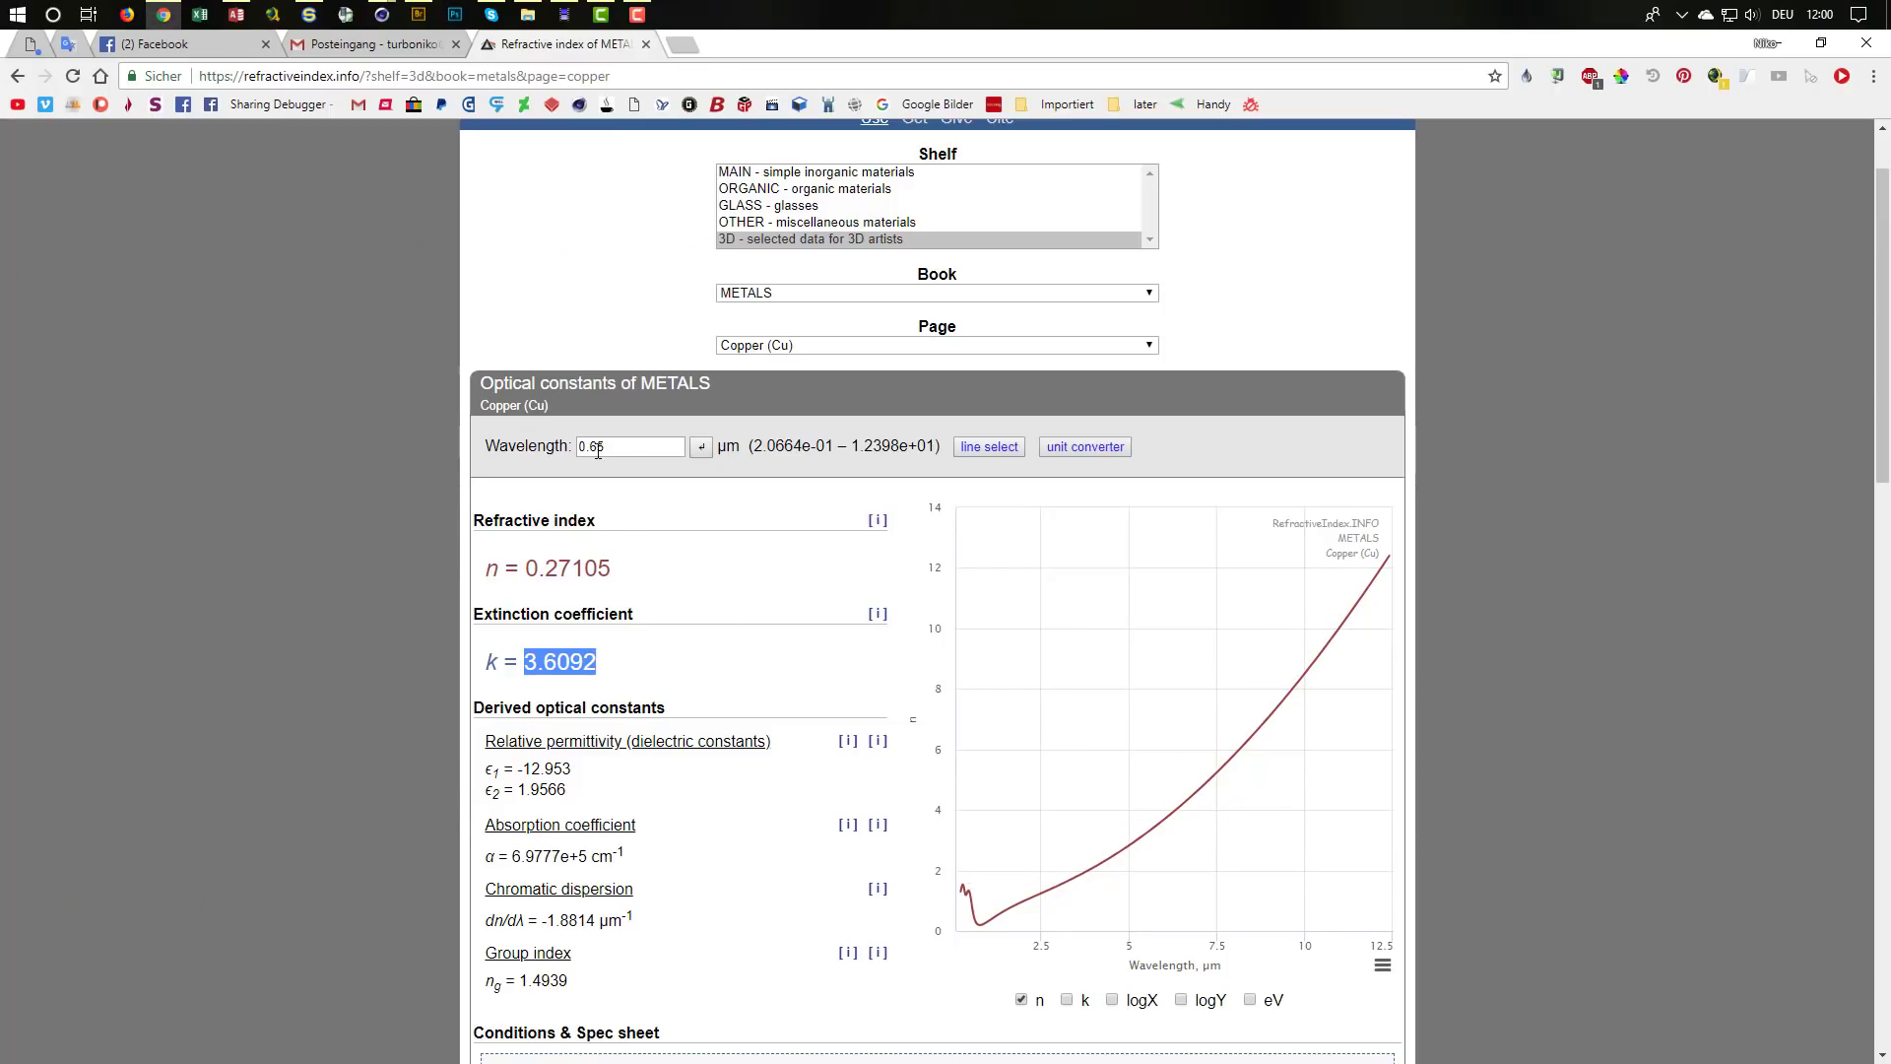
{"action": "double_click", "coordinate": [591, 449]}
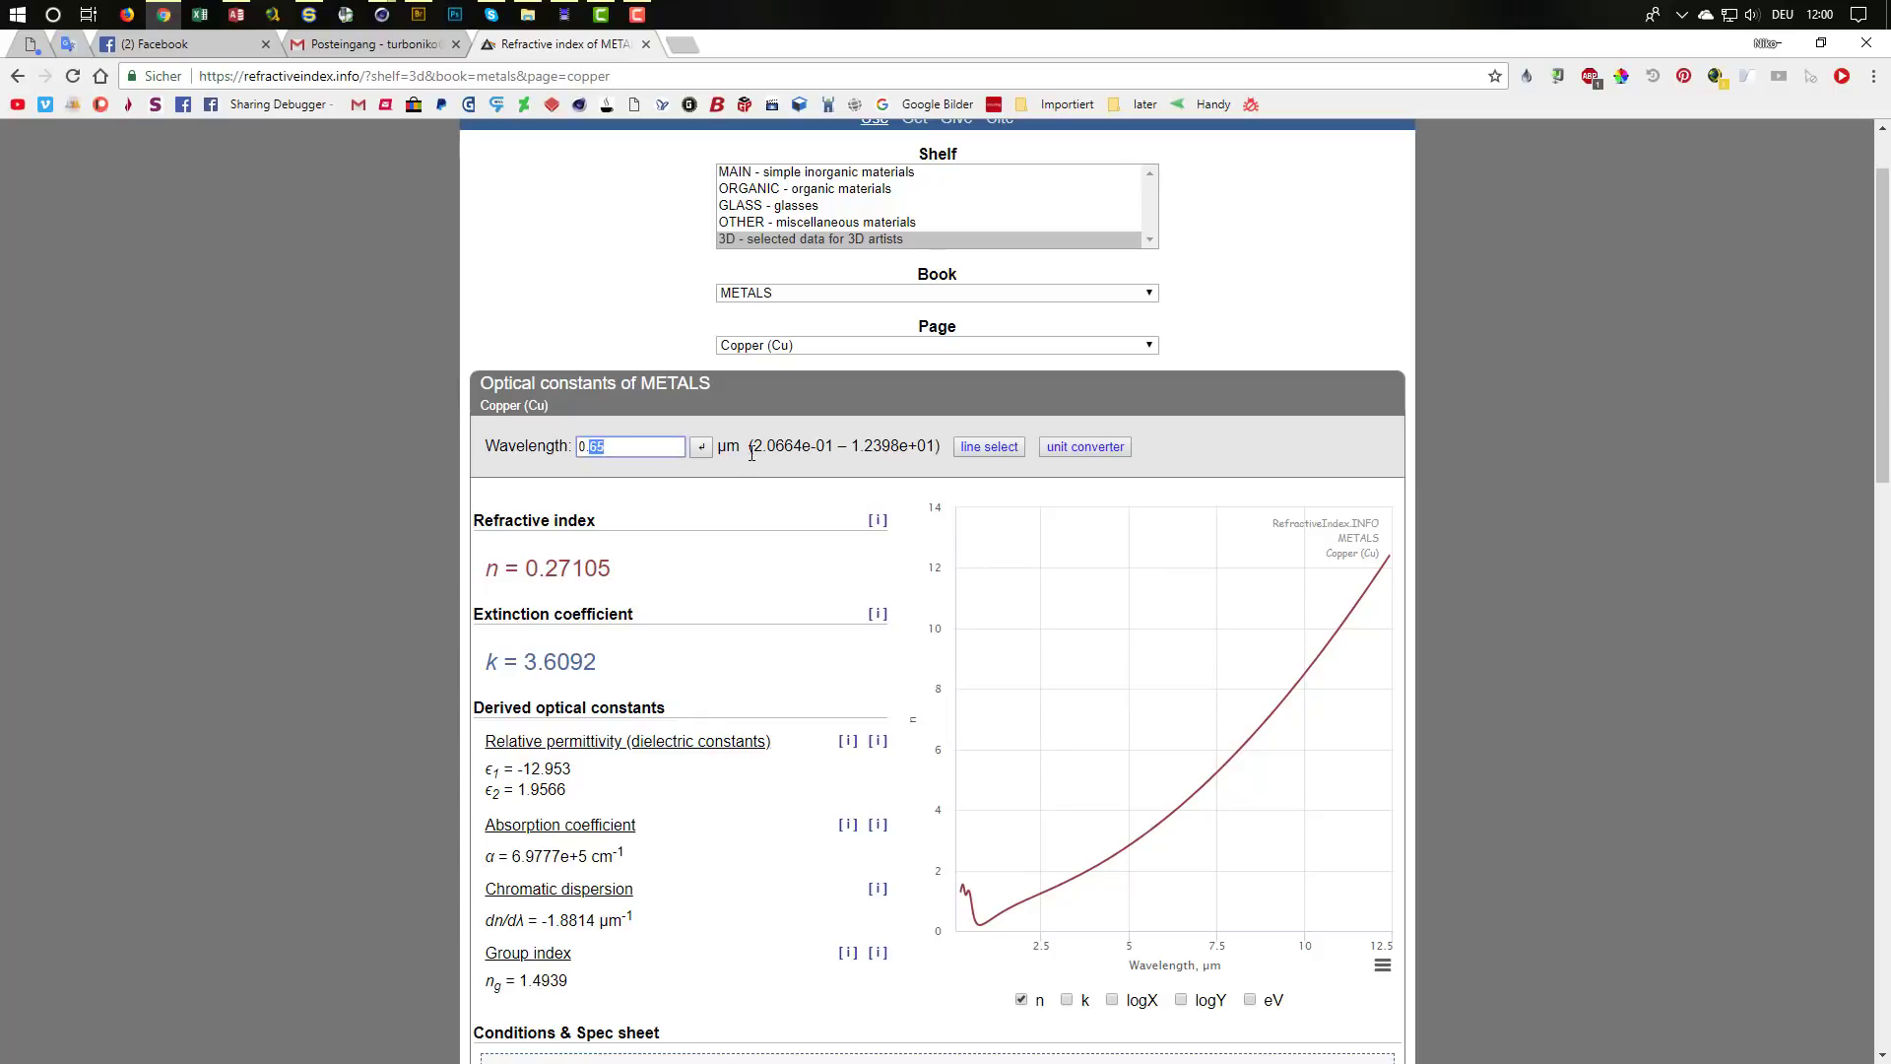
{"action": "type", "text": "5"}
{"action": "key", "text": "Return"}
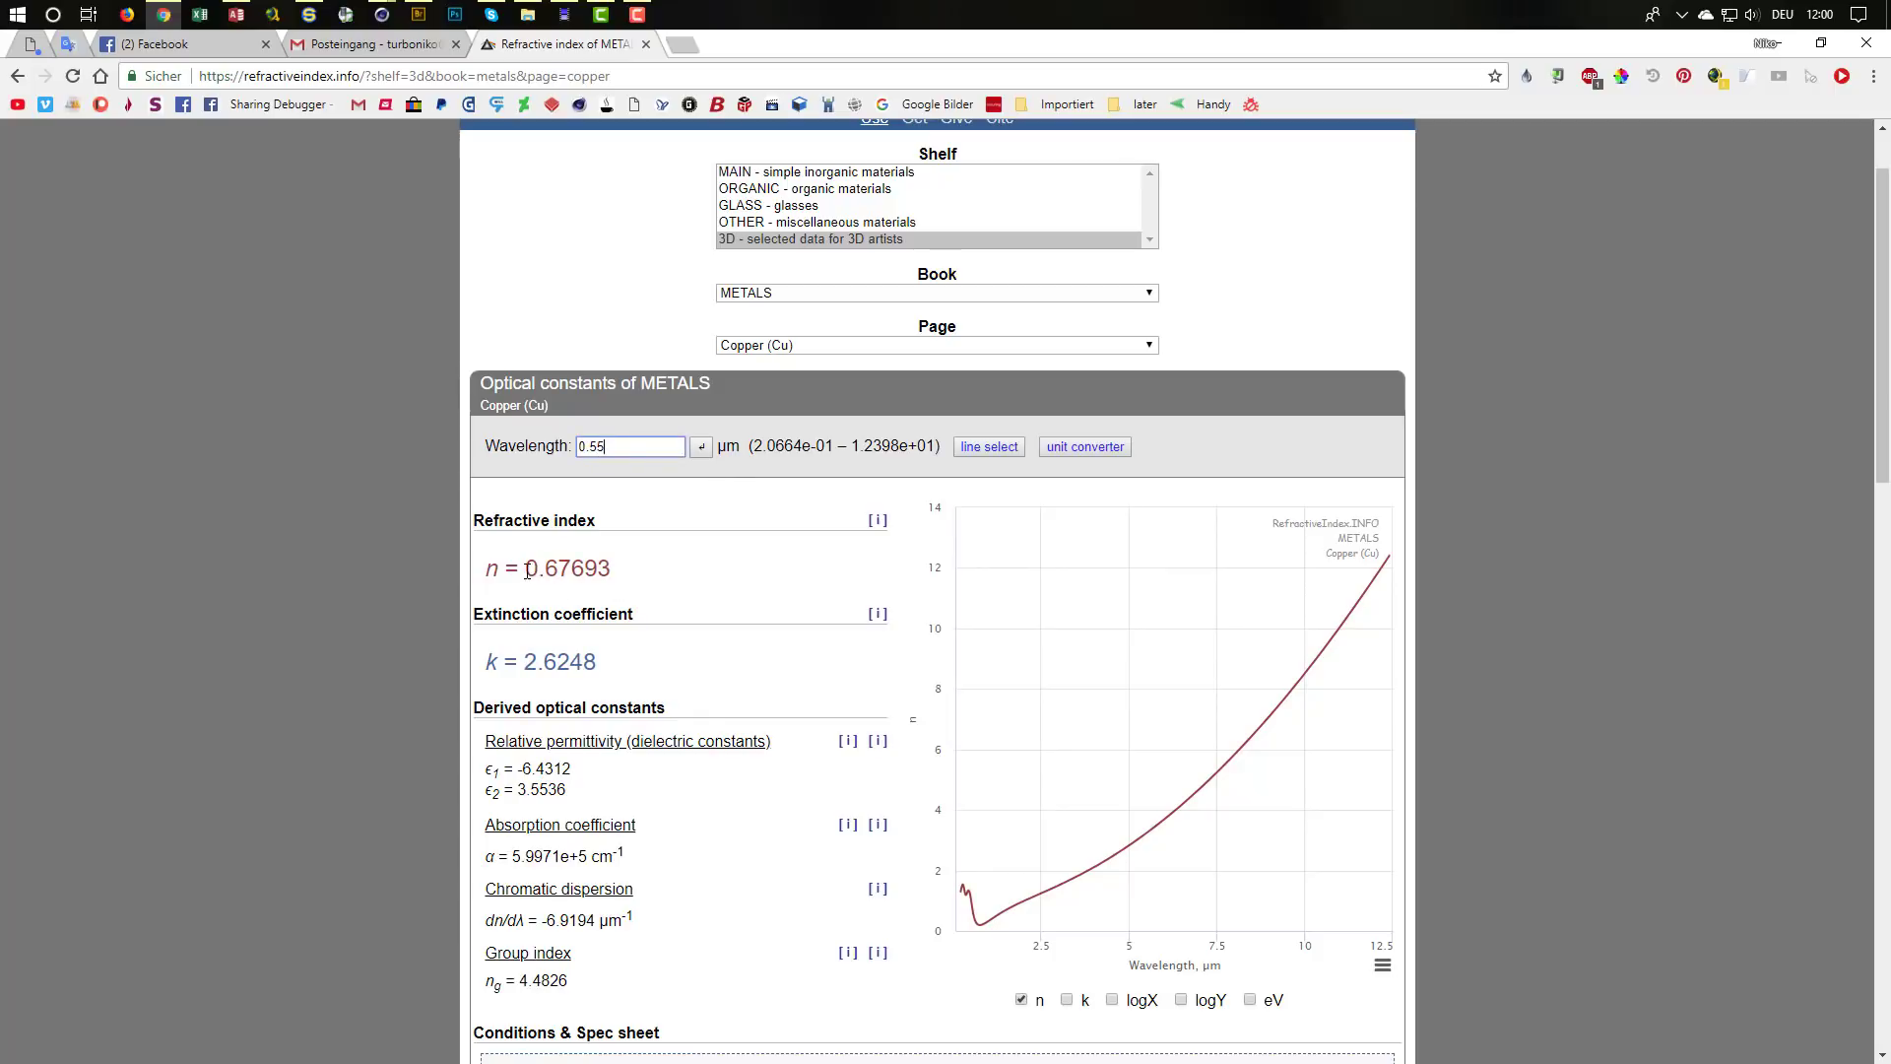
{"action": "left_click_drag", "start_coordinate": [528, 569], "coordinate": [613, 571]}
{"action": "key", "text": "ctrl+c"}
{"action": "key", "text": "alt+Tab"}
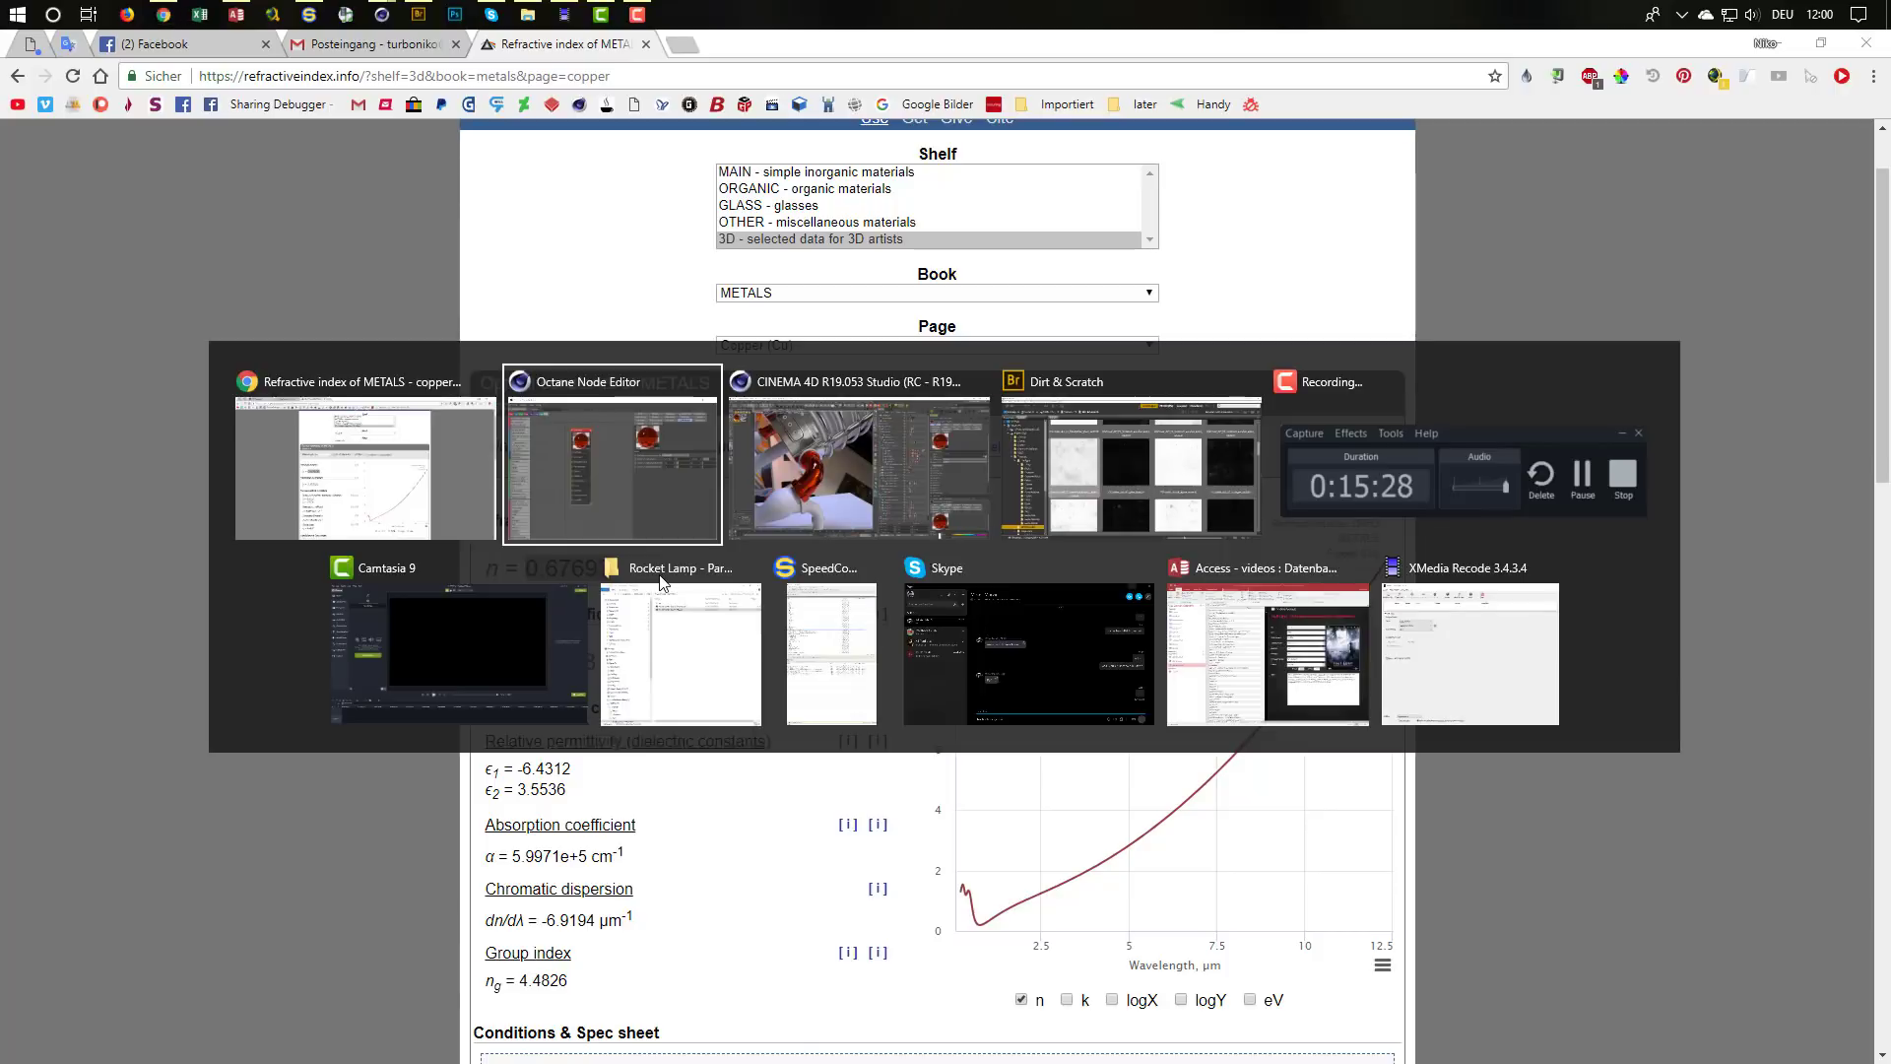
{"action": "key", "text": "ctrl+v"}
{"action": "key", "text": "Tab"}
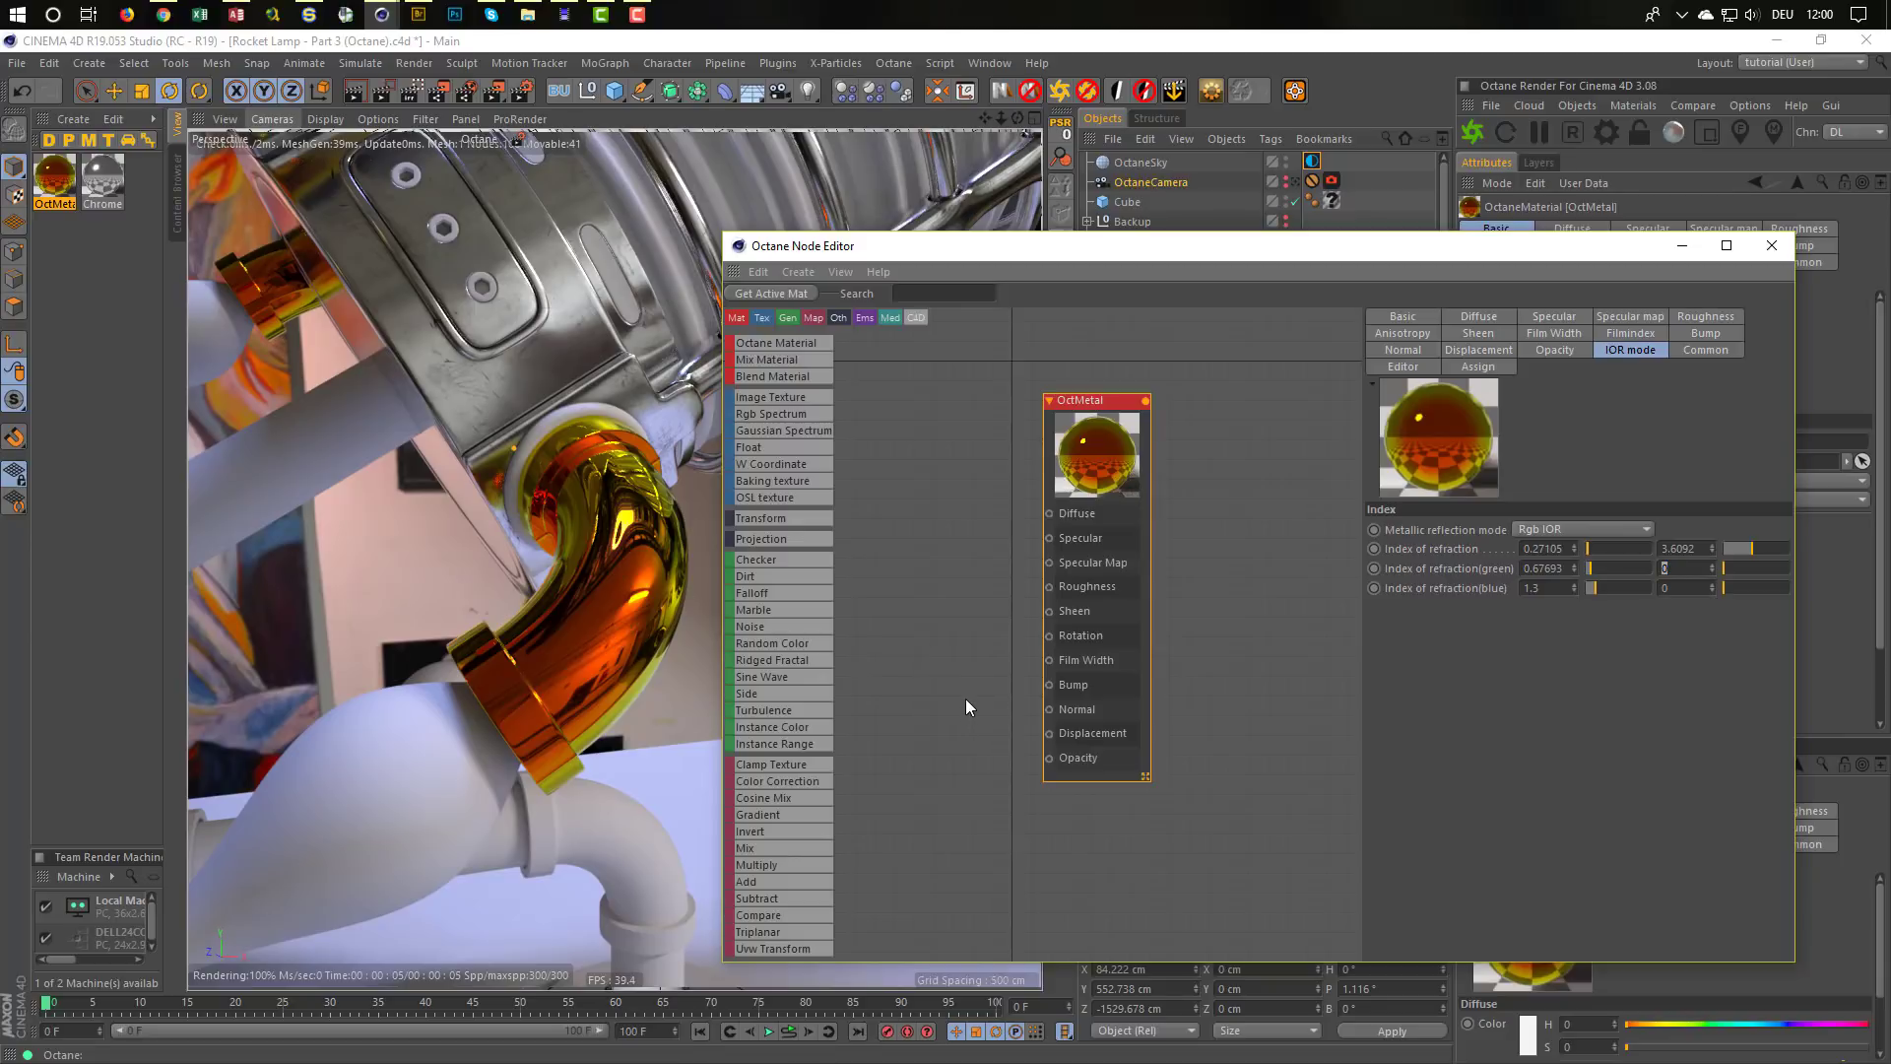
Set the green extinction value to copper's 2.6248
{"action": "key", "text": "alt+Tab"}
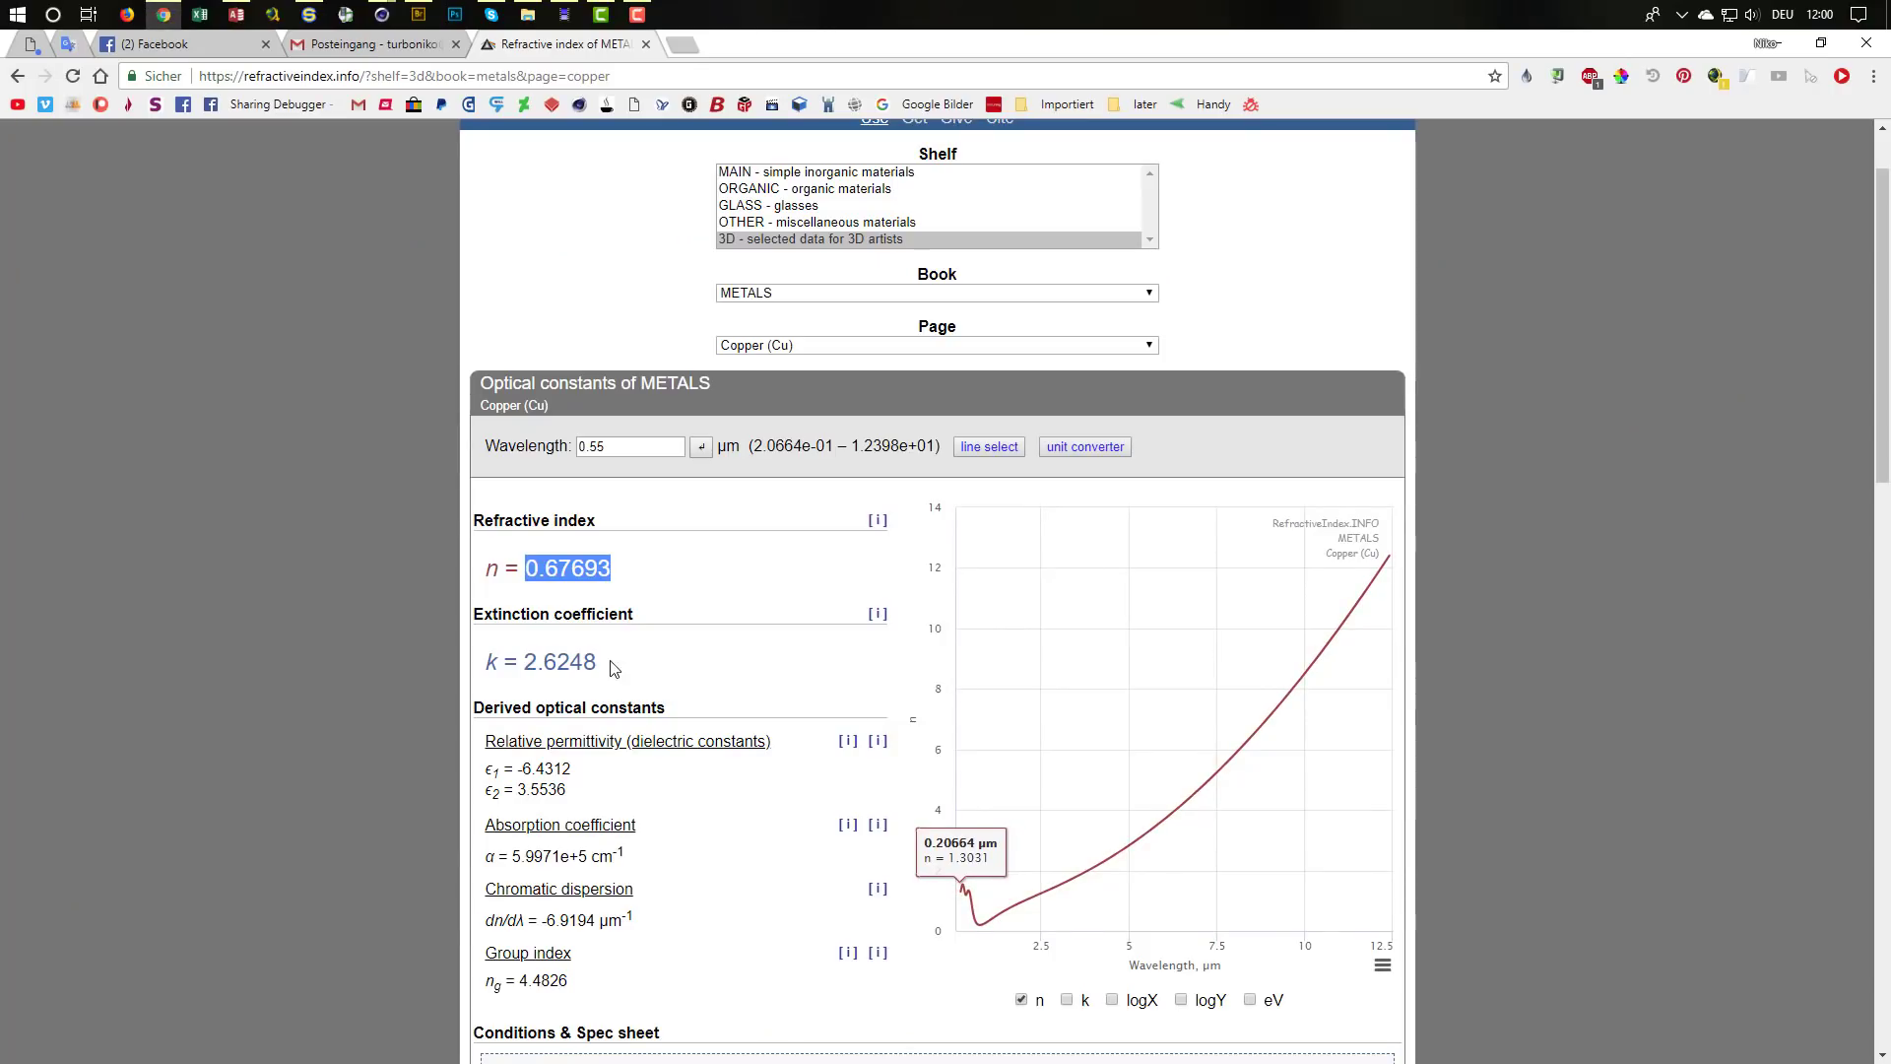
{"action": "left_click_drag", "start_coordinate": [525, 662], "coordinate": [693, 675]}
{"action": "key", "text": "ctrl+c"}
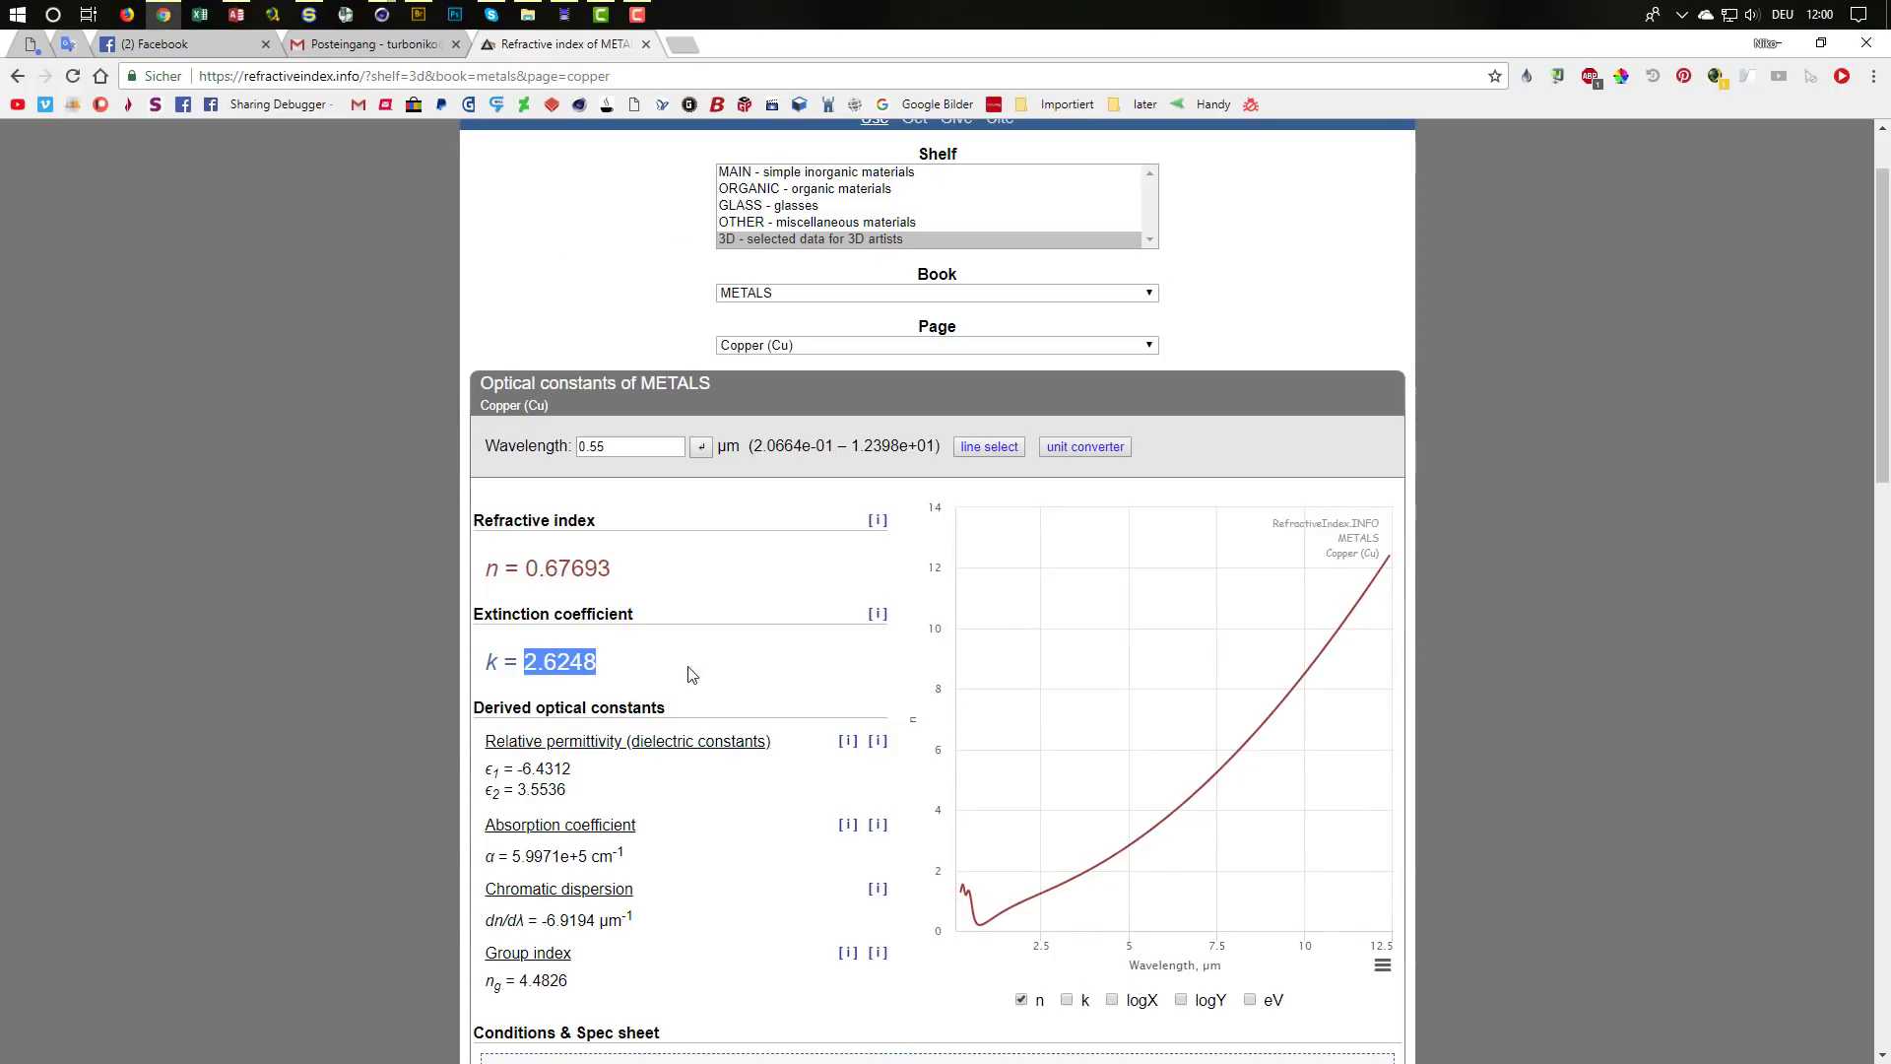
{"action": "key", "text": "alt+Tab"}
{"action": "key", "text": "ctrl+v"}
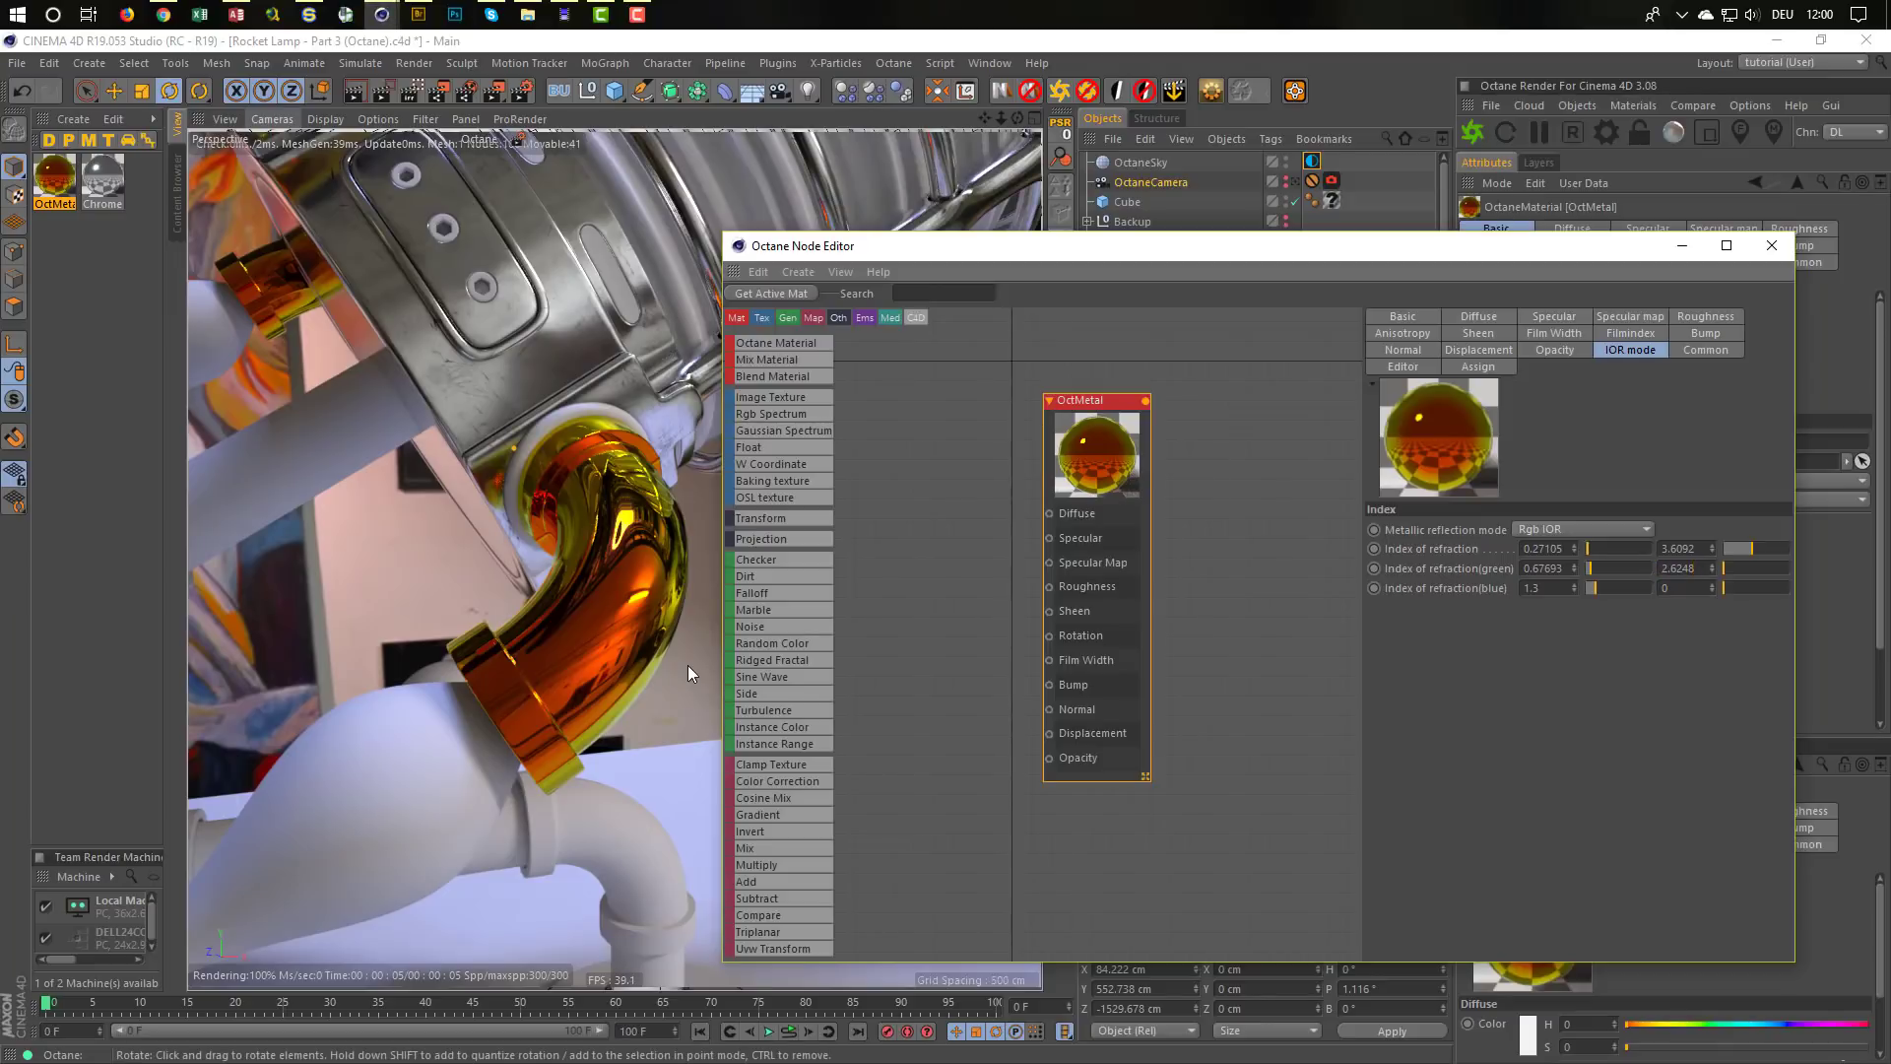
{"action": "key", "text": "Return"}
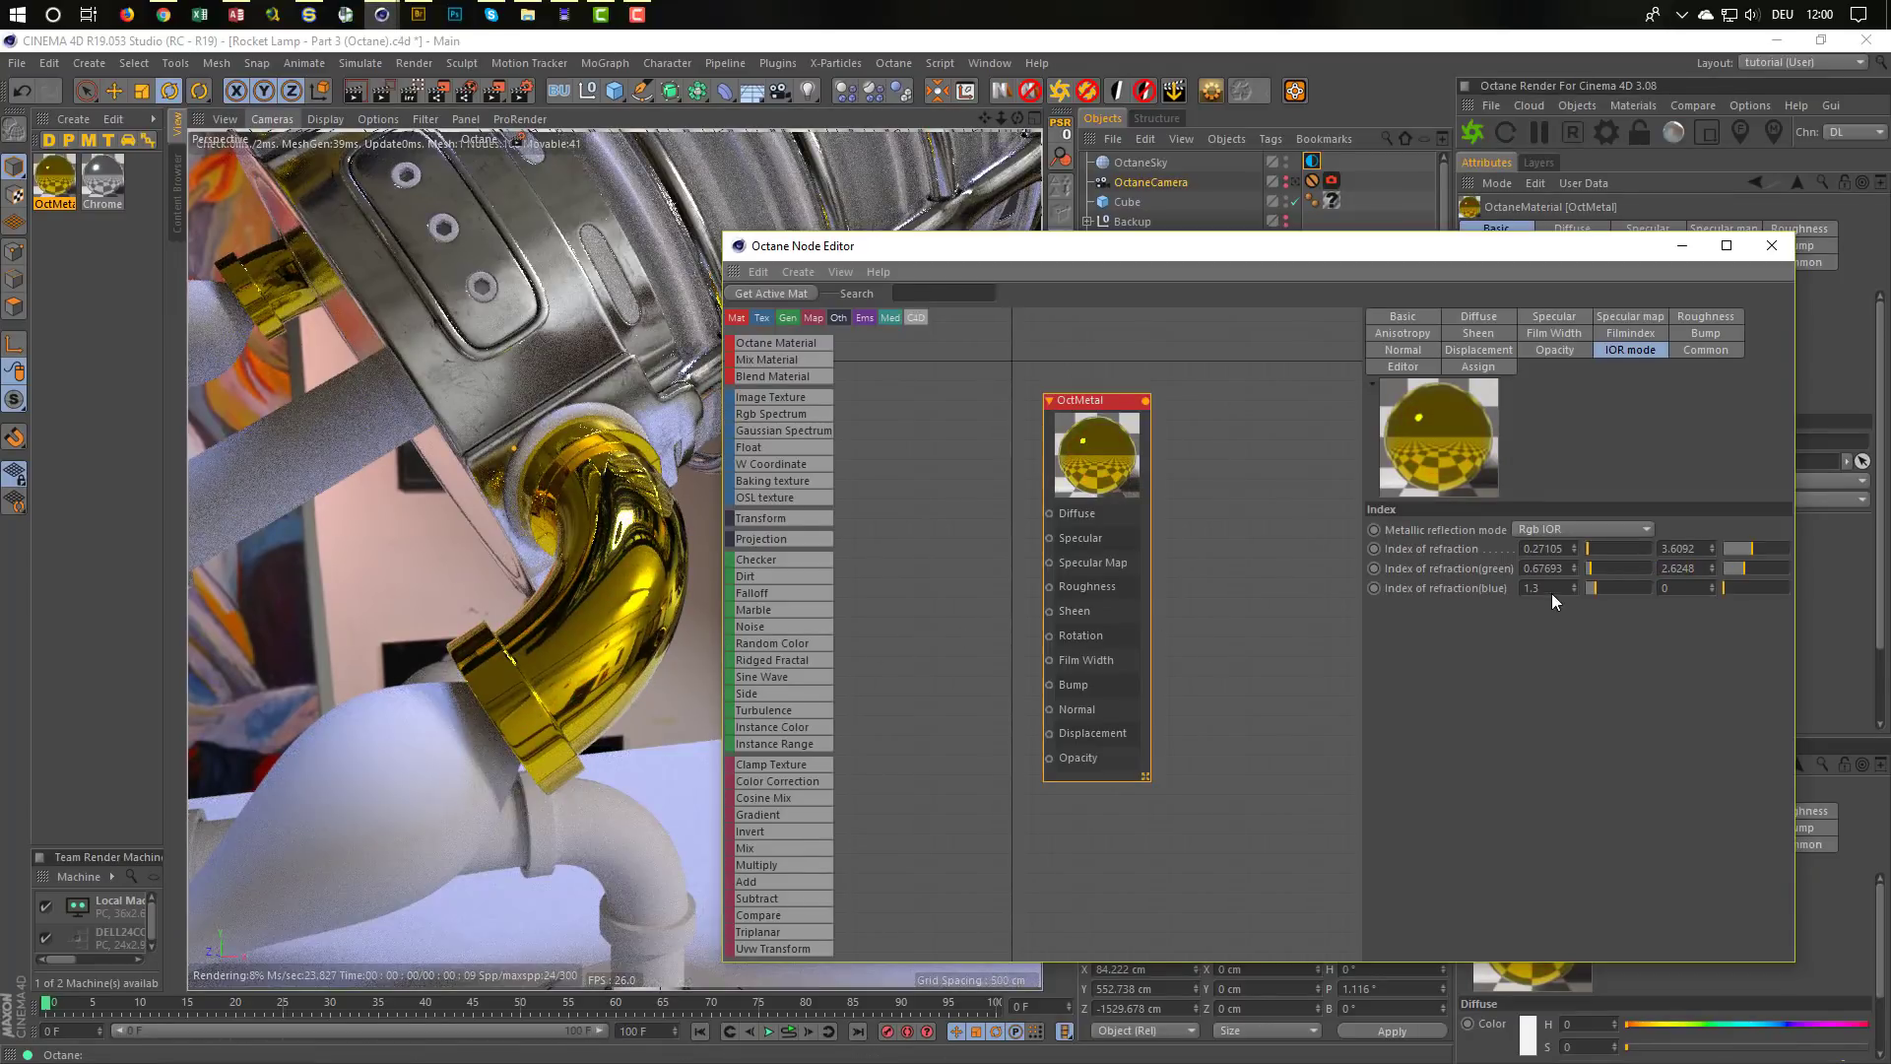
Look up copper at 0.45 µm and set the blue index of refraction to 1.3164
{"action": "key", "text": "alt+Tab"}
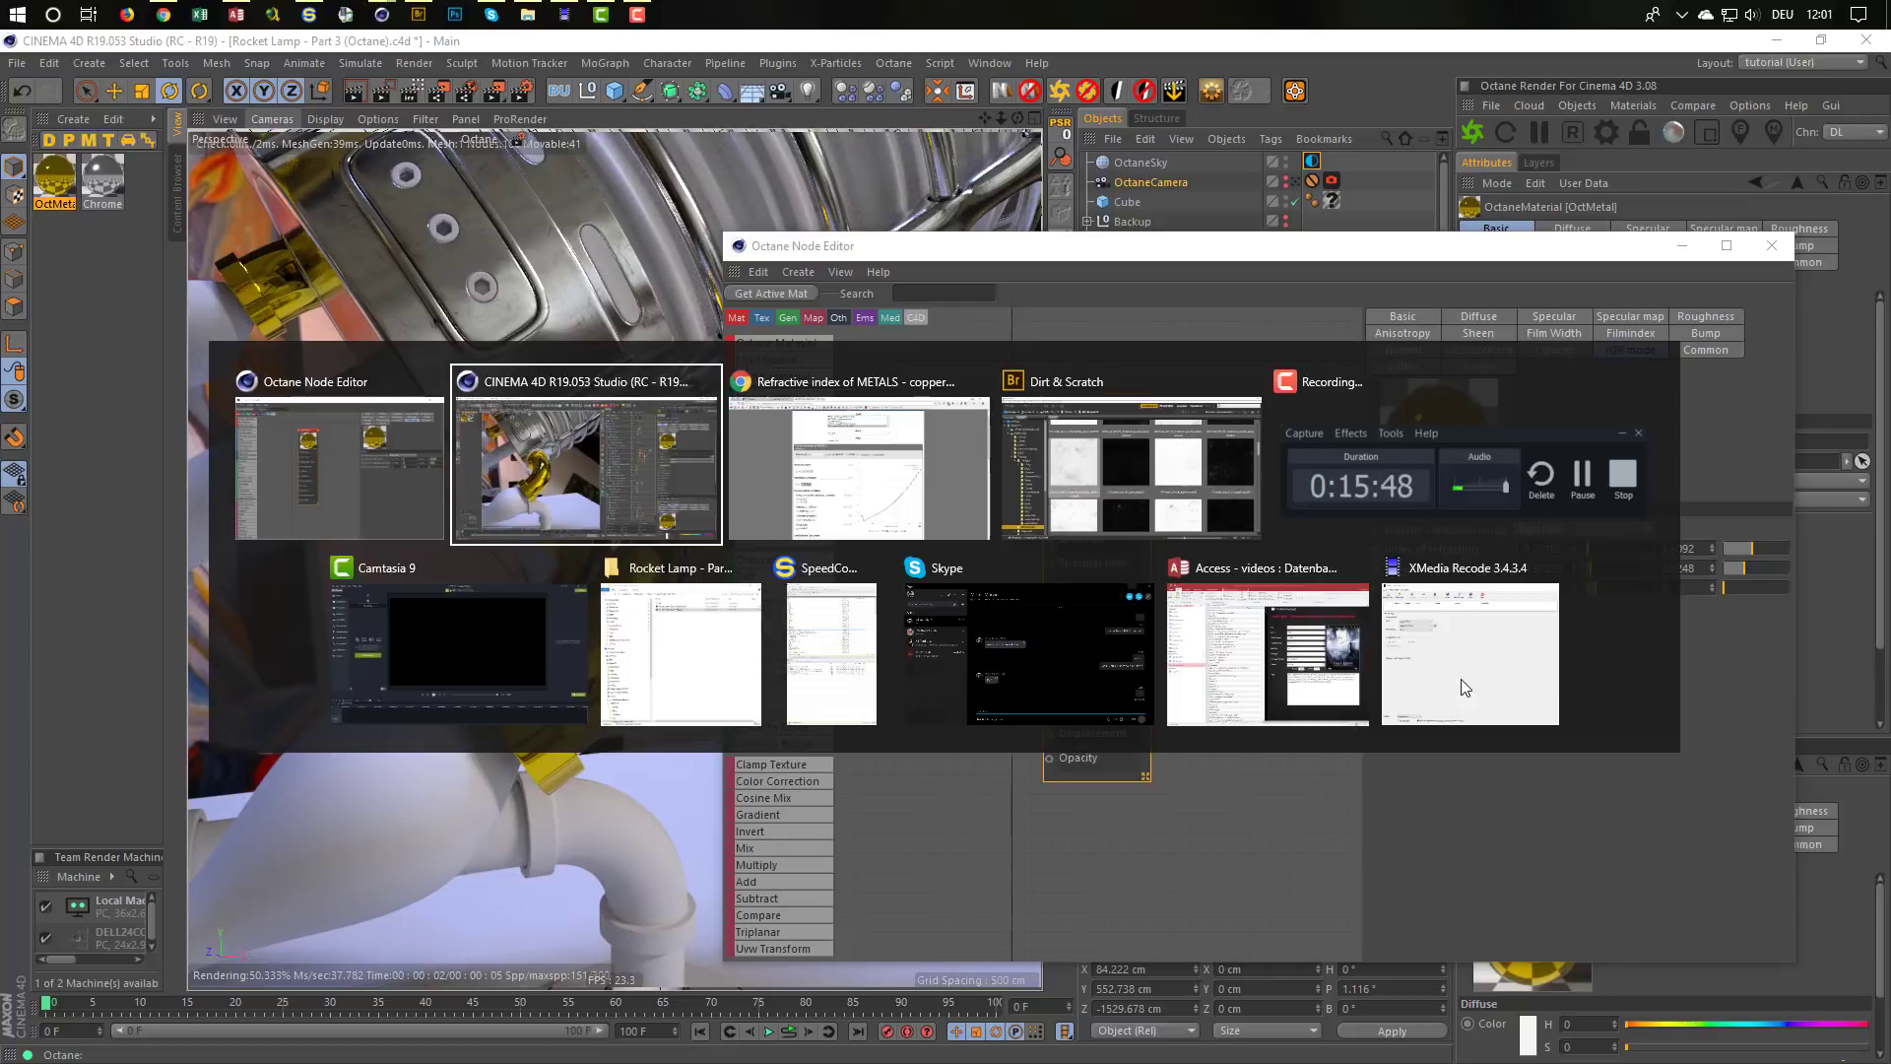
{"action": "key", "text": "alt+Tab"}
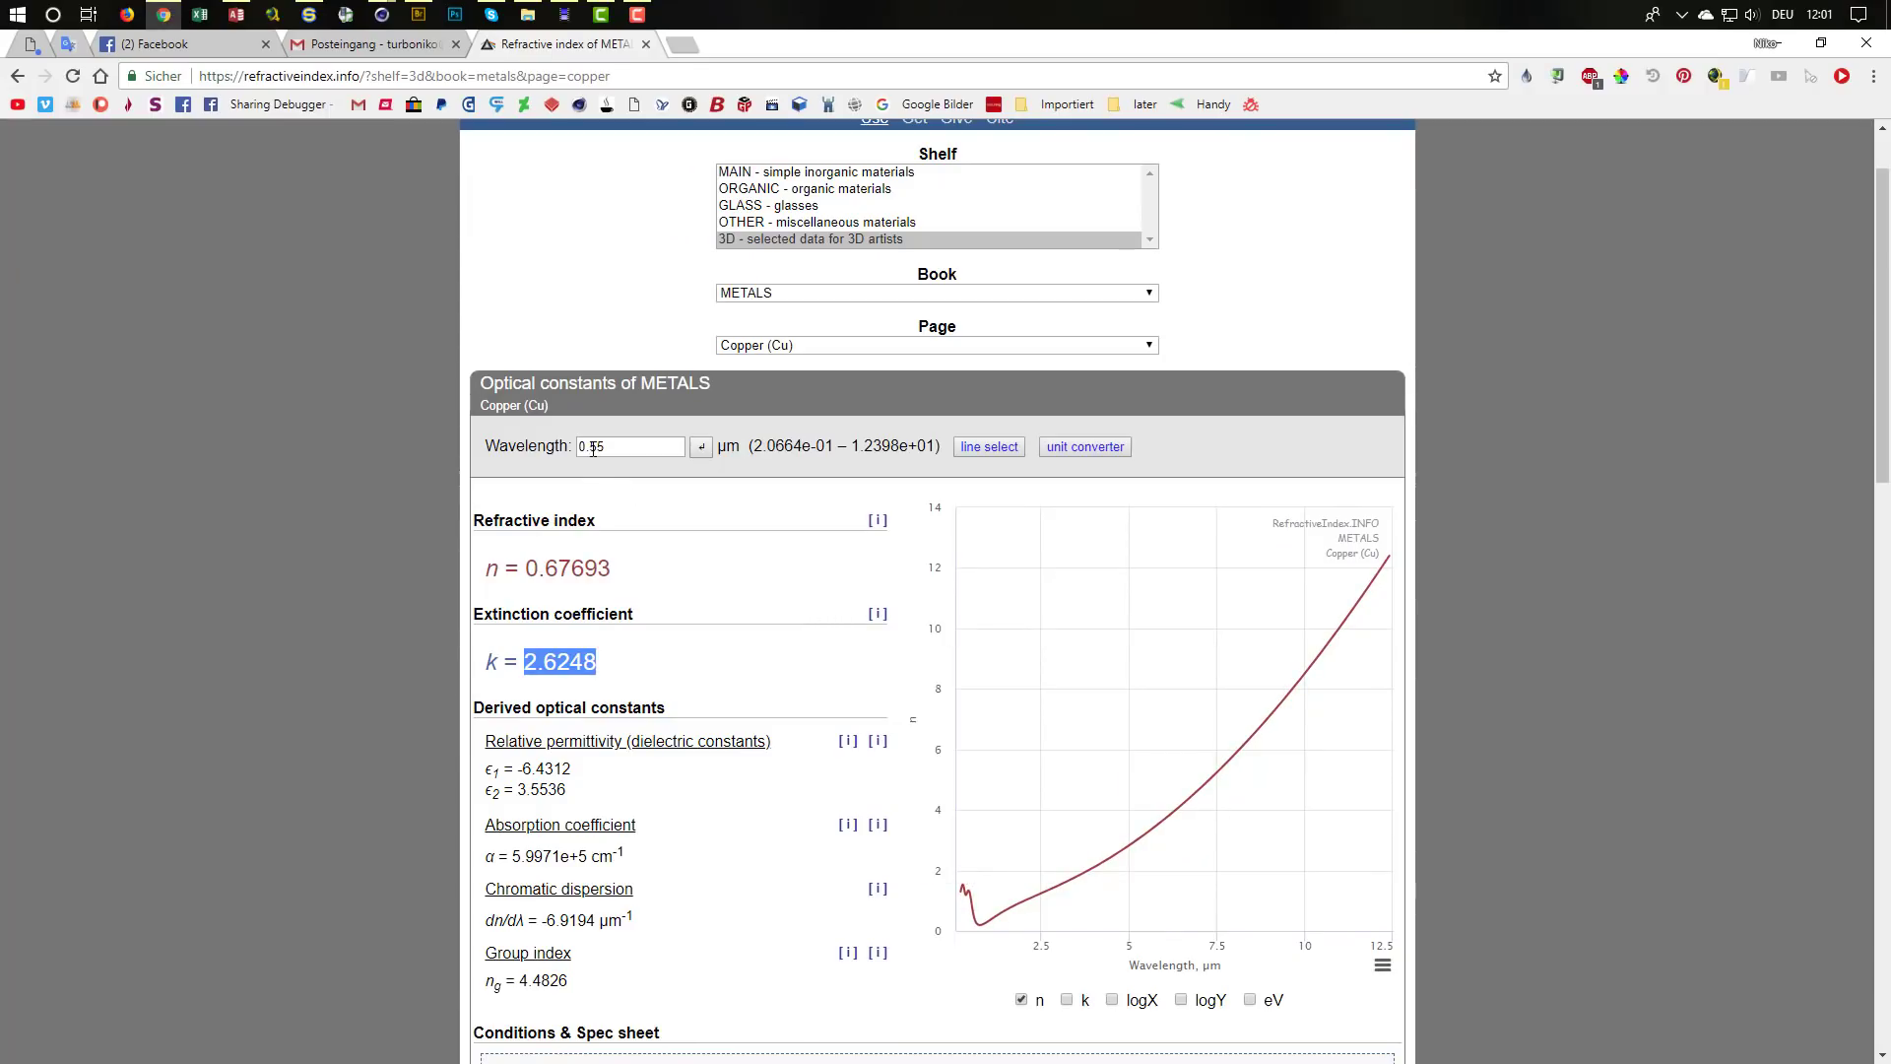
{"action": "left_click_drag", "start_coordinate": [590, 449], "coordinate": [644, 442]}
{"action": "type", "text": "45"}
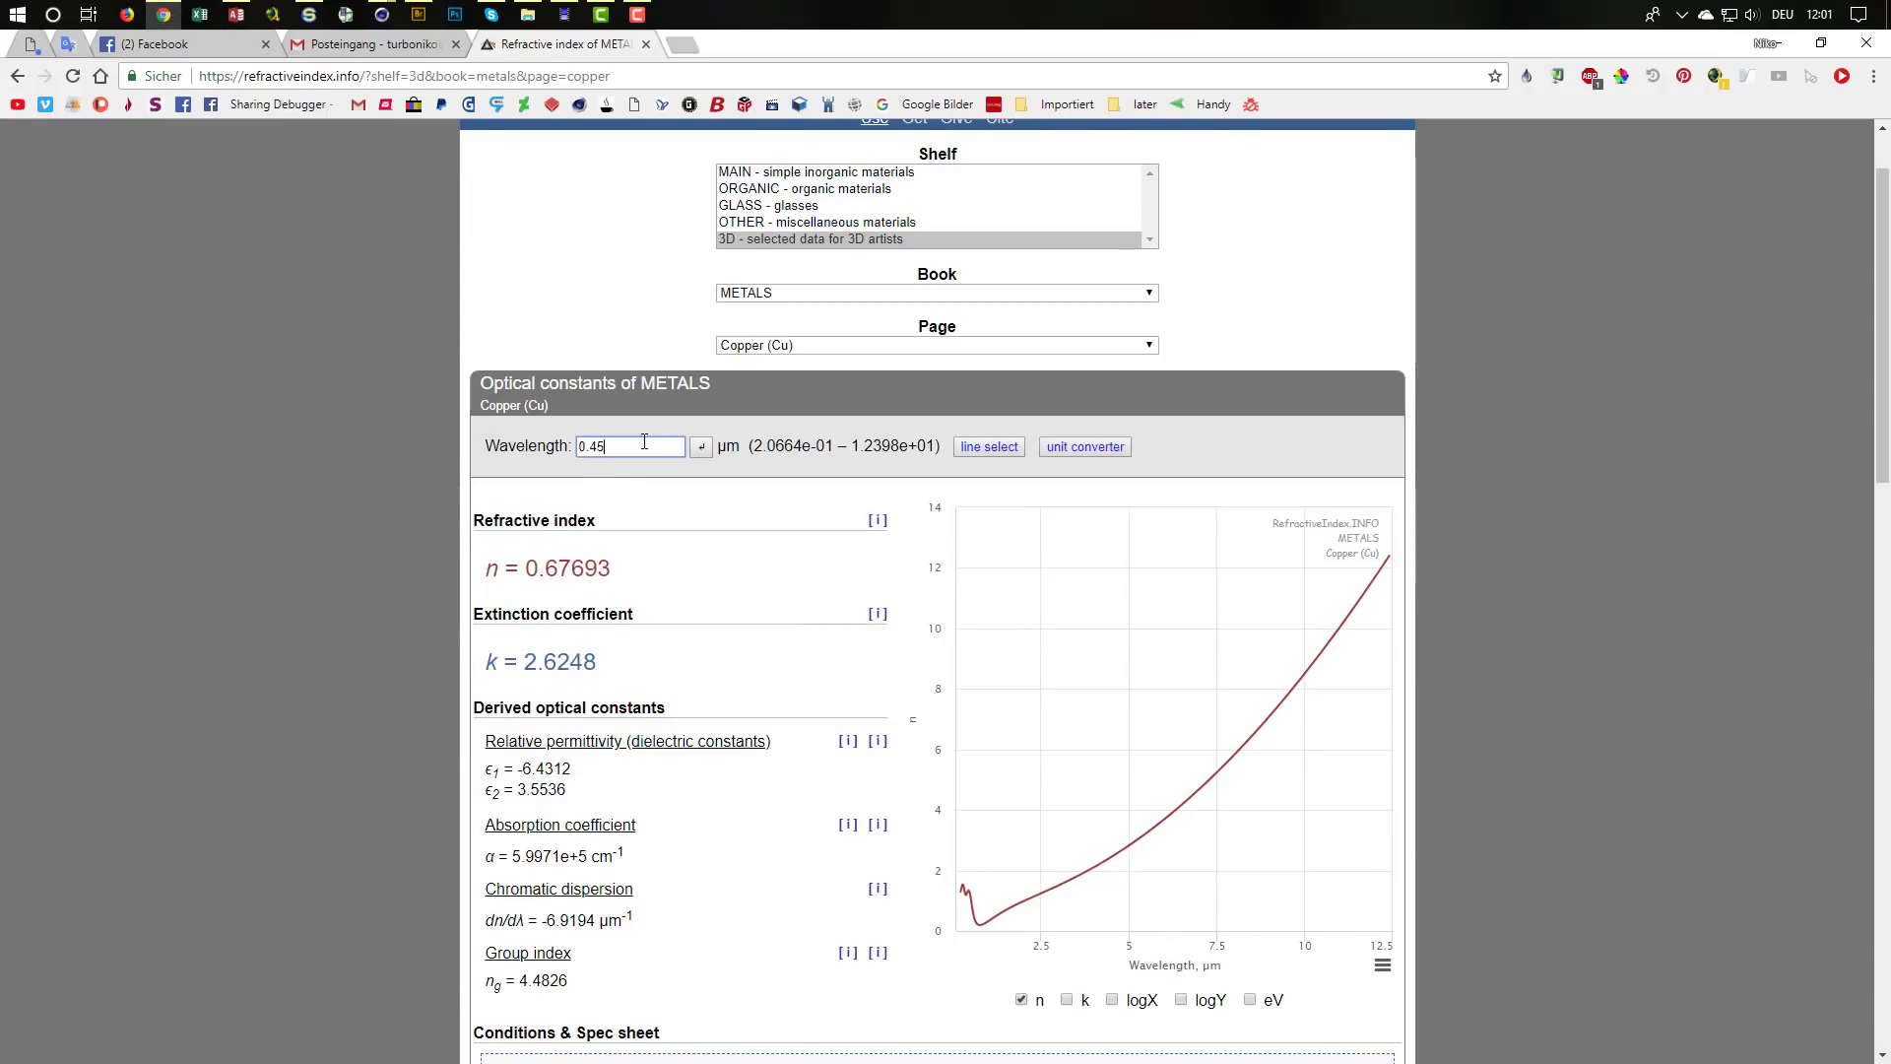
{"action": "key", "text": "Return"}
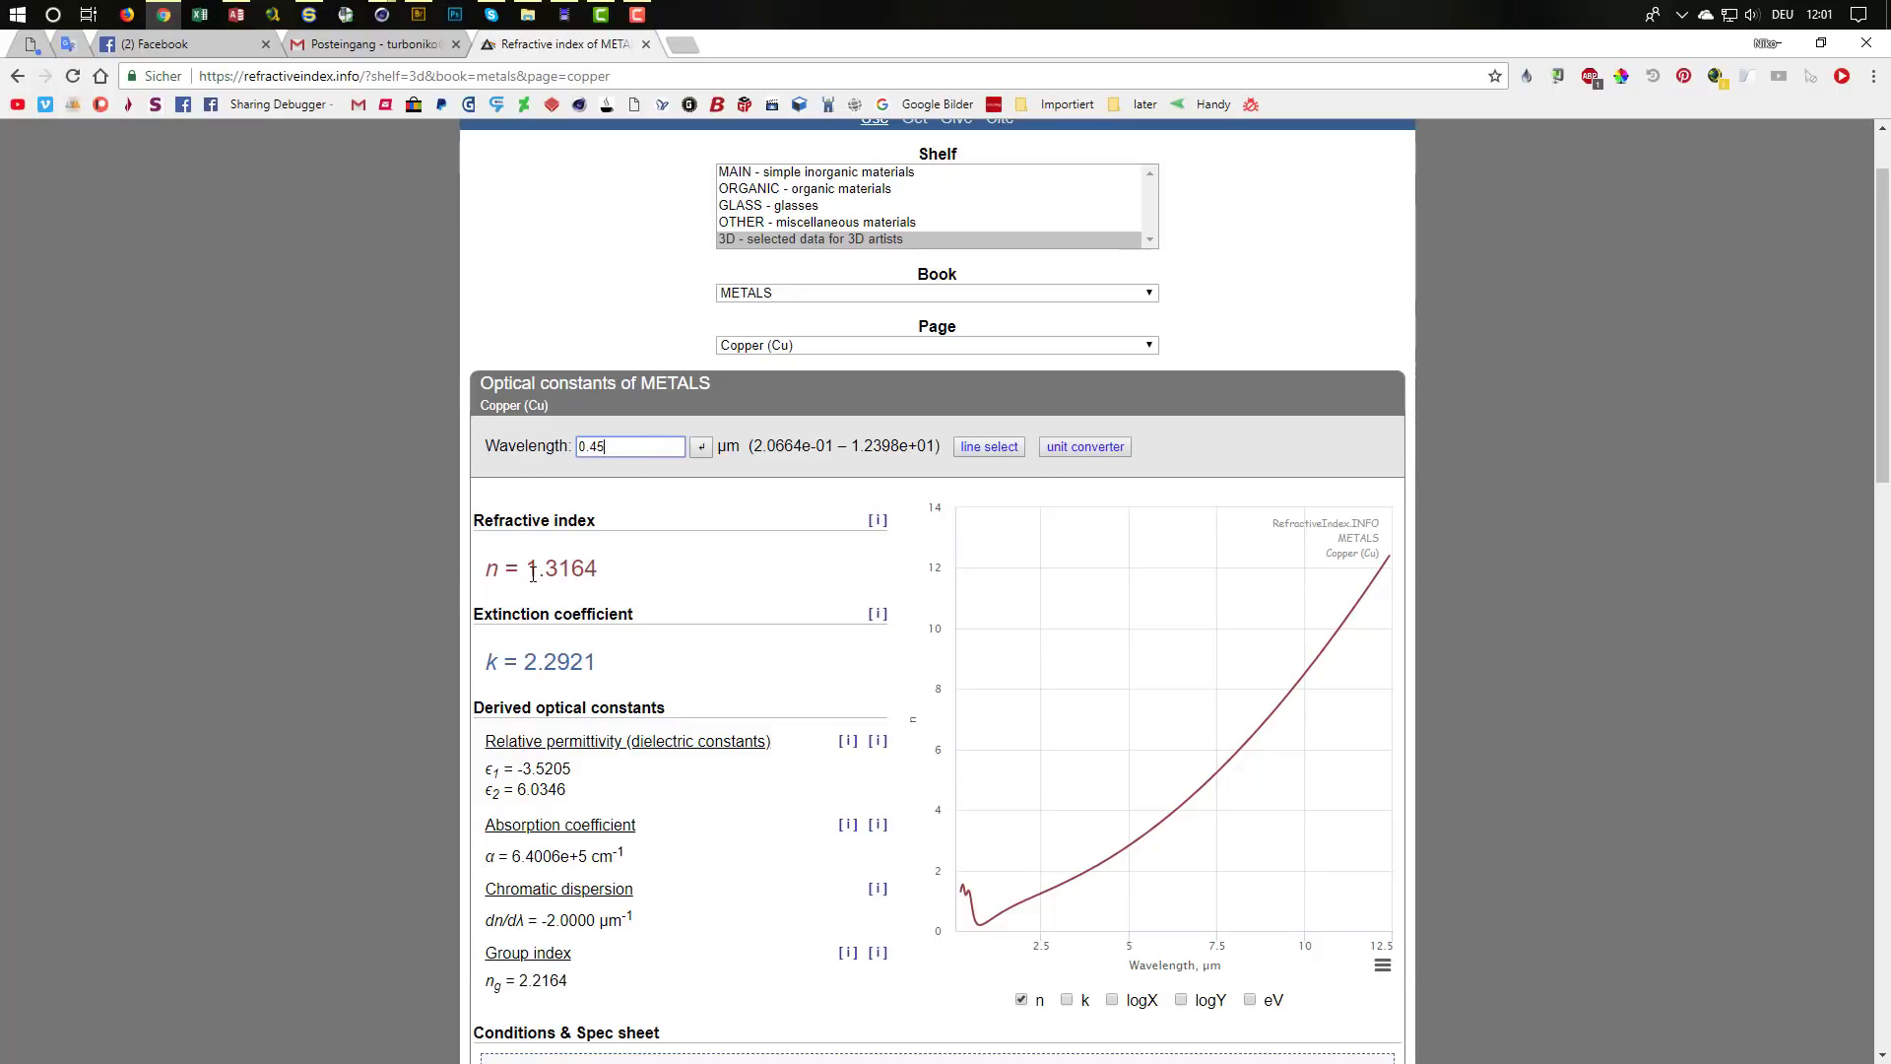
{"action": "left_click_drag", "start_coordinate": [533, 572], "coordinate": [633, 574]}
{"action": "key", "text": "ctrl+c"}
{"action": "key", "text": "alt+Tab"}
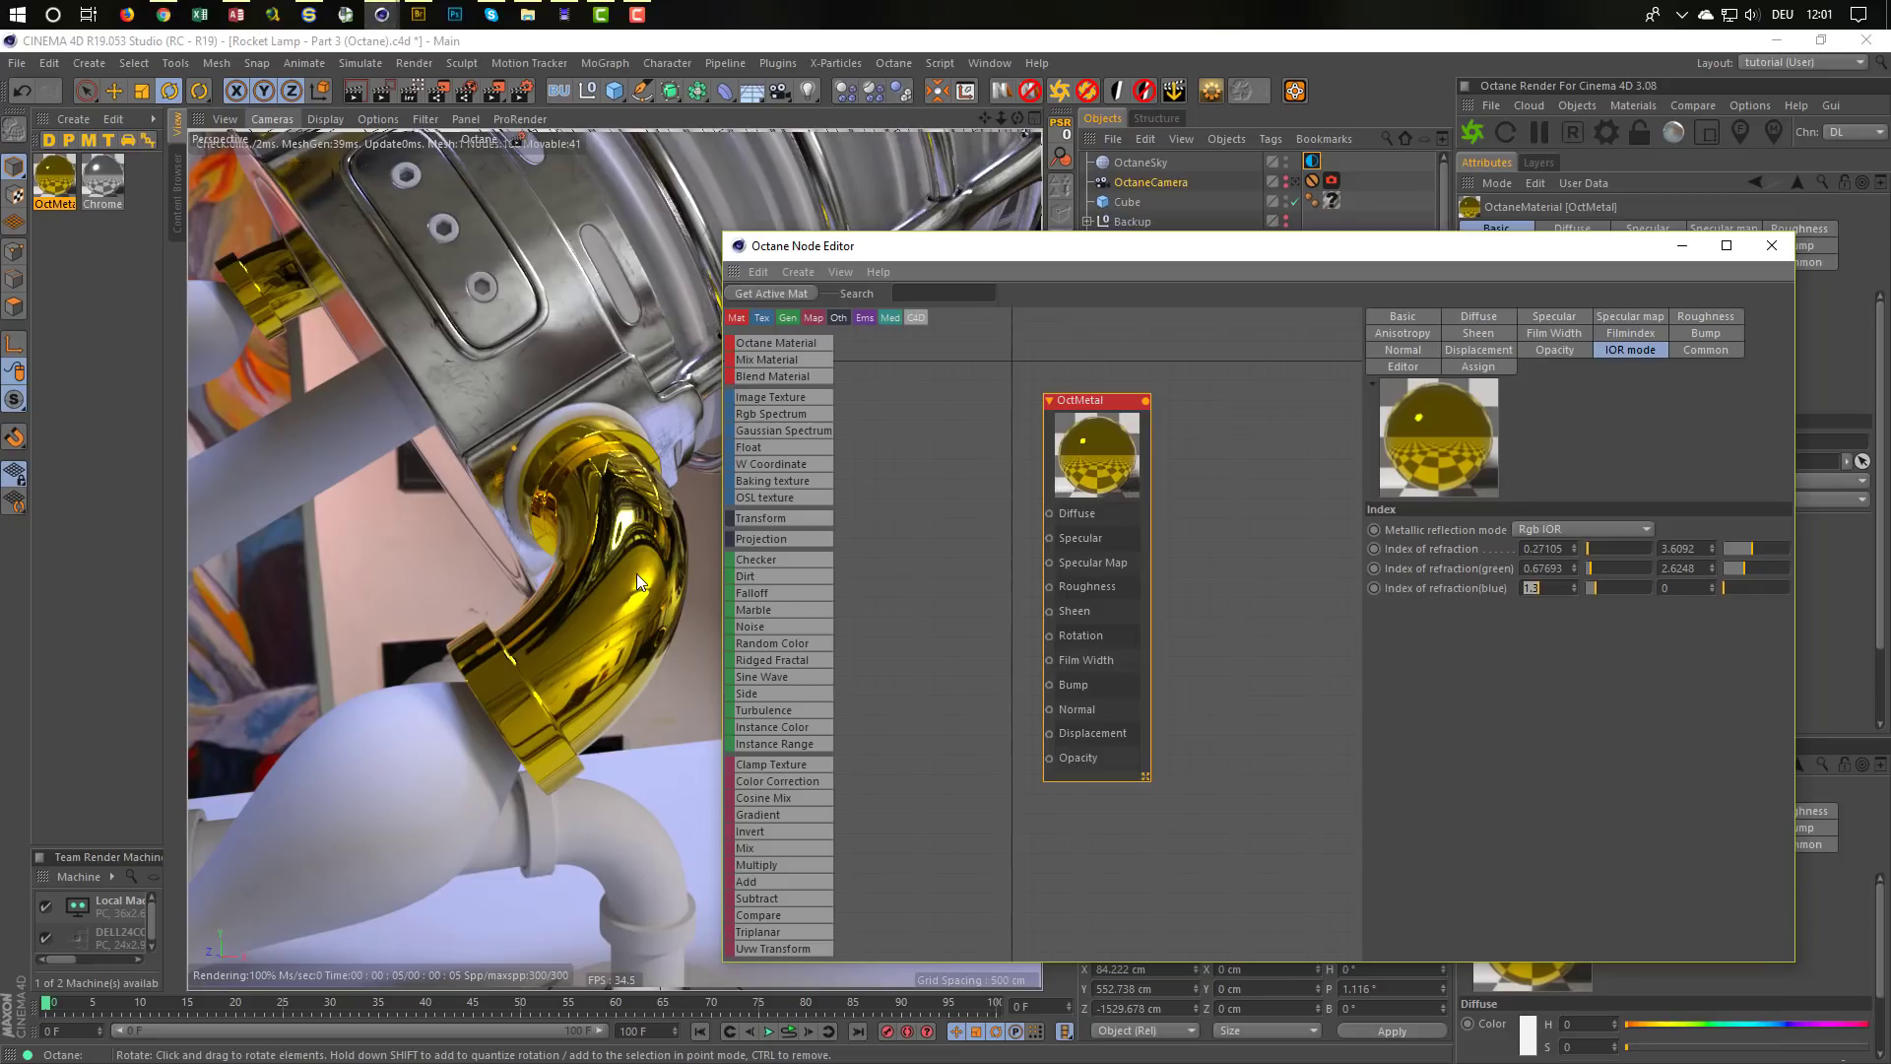
{"action": "key", "text": "ctrl+v"}
{"action": "key", "text": "Tab"}
Set the blue extinction to 2.2921 and lower the green extinction to about 1.6
{"action": "key", "text": "alt+Tab"}
{"action": "key", "text": "alt+Tab"}
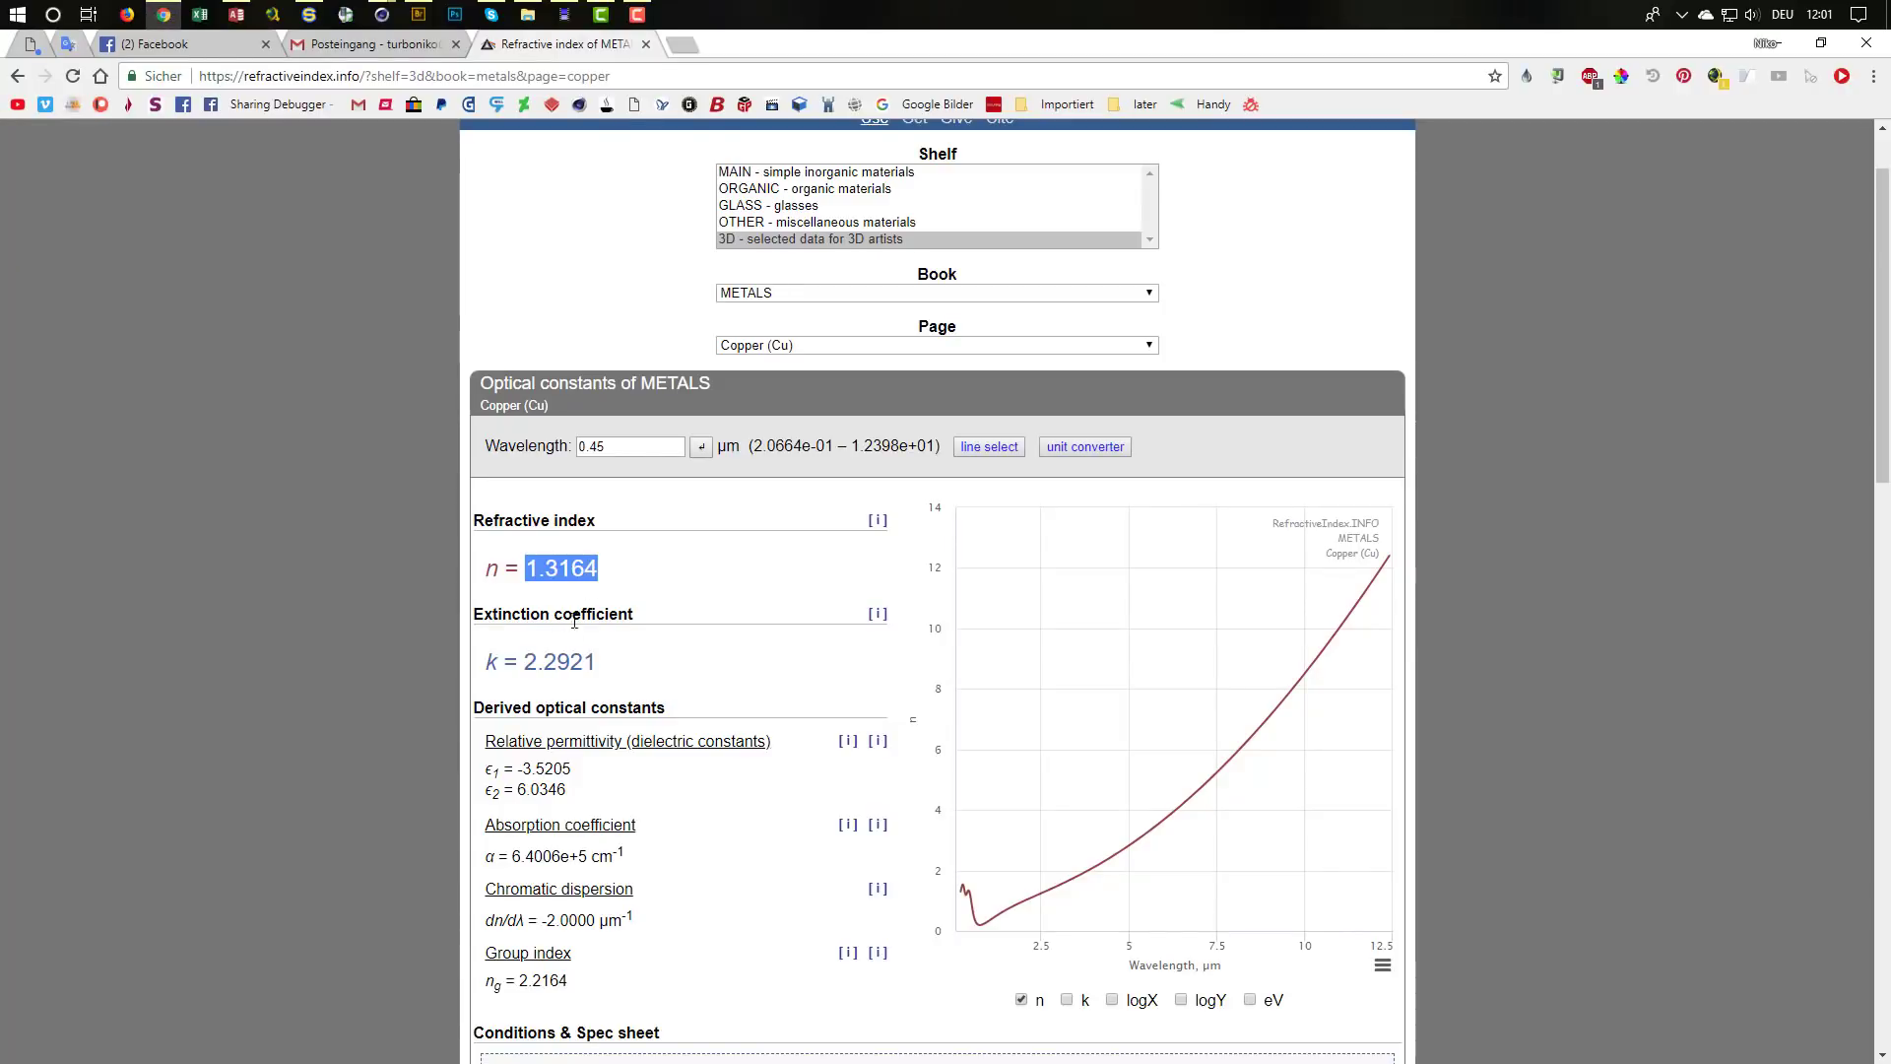
{"action": "double_click", "coordinate": [528, 659]}
{"action": "key", "text": "ctrl+c"}
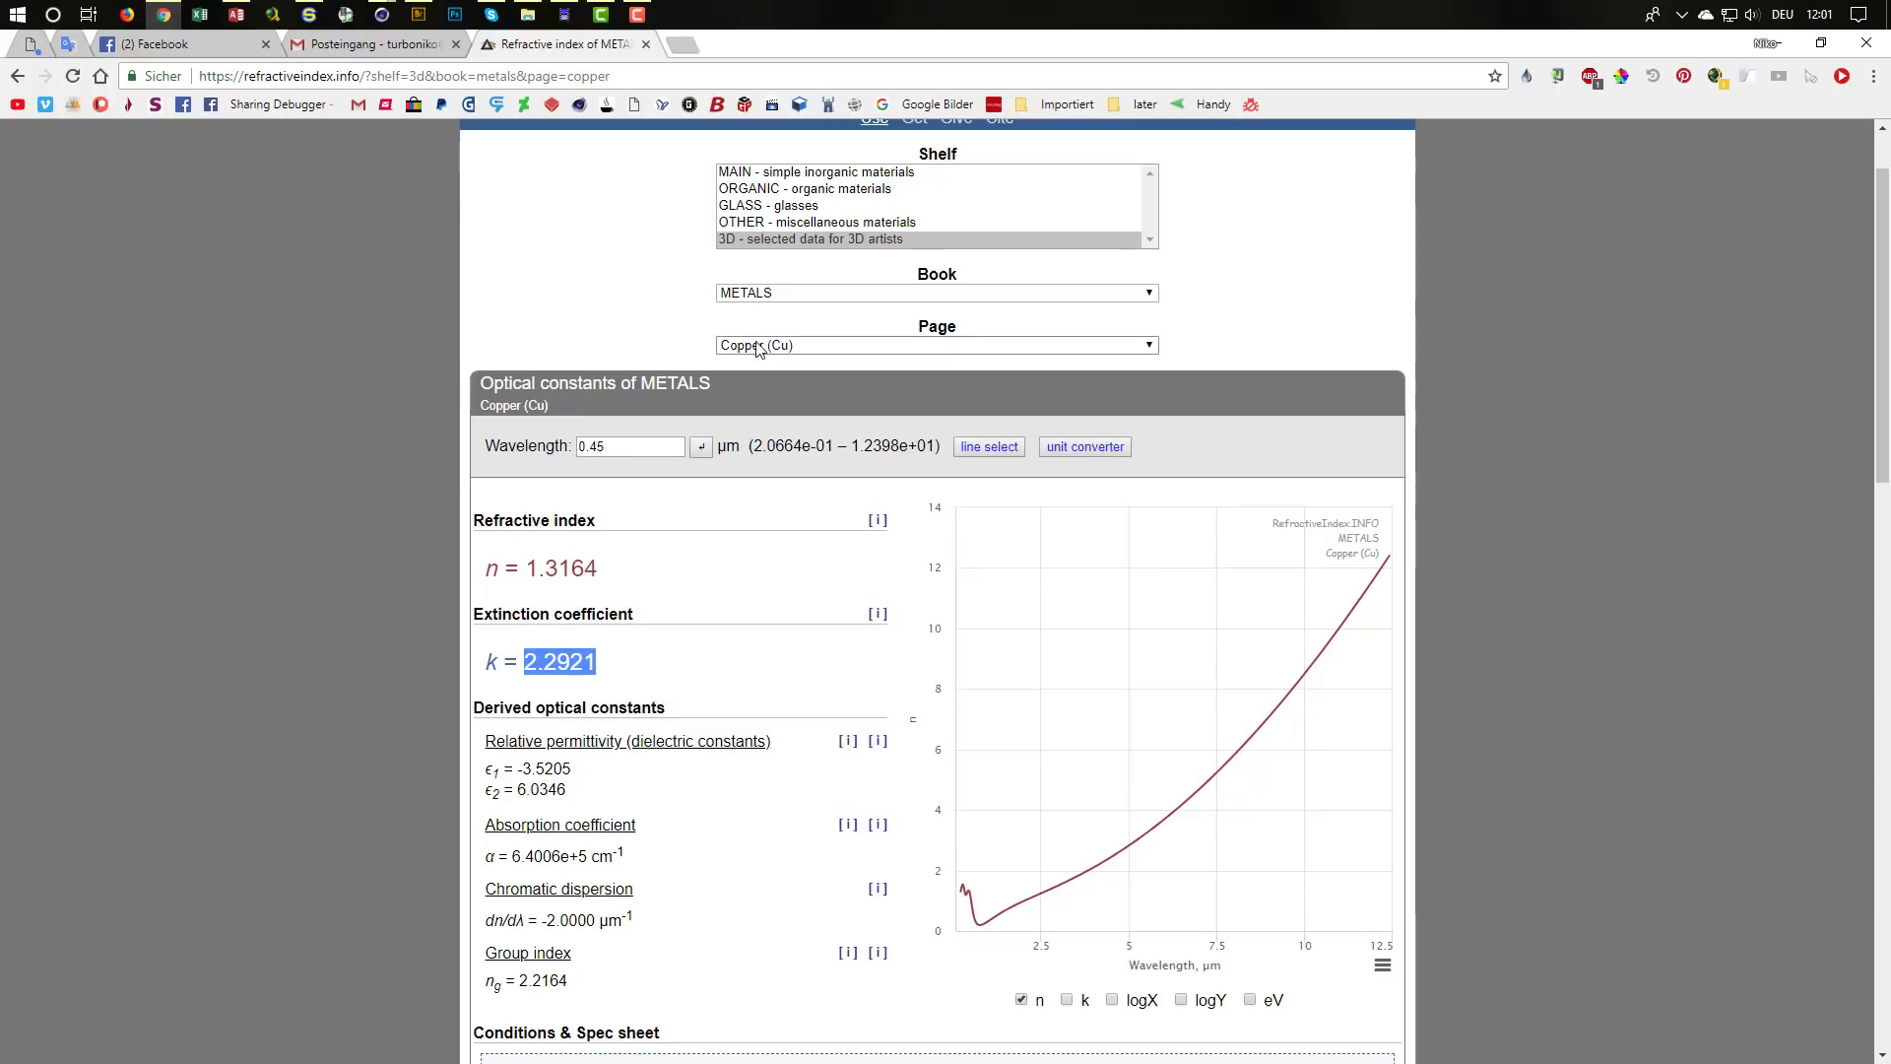
{"action": "key", "text": "alt+Tab"}
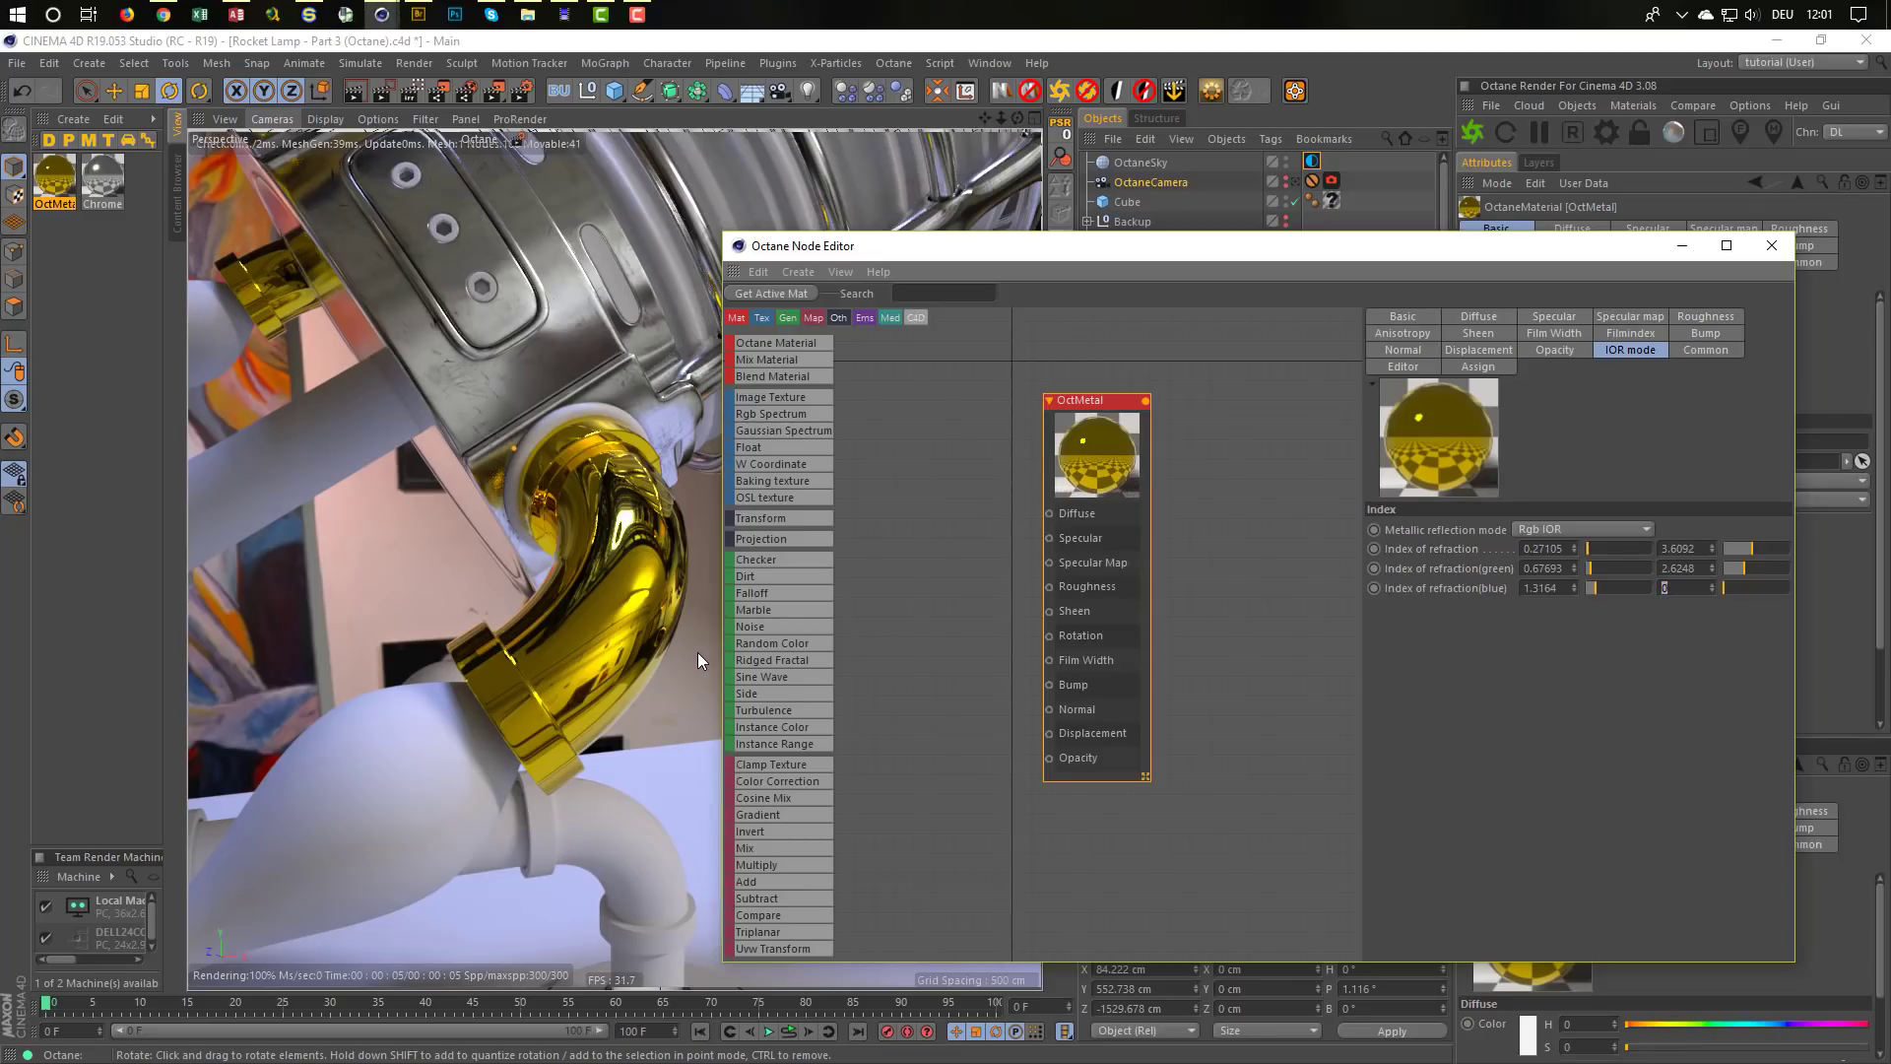
{"action": "key", "text": "ctrl+v"}
{"action": "key", "text": "Return"}
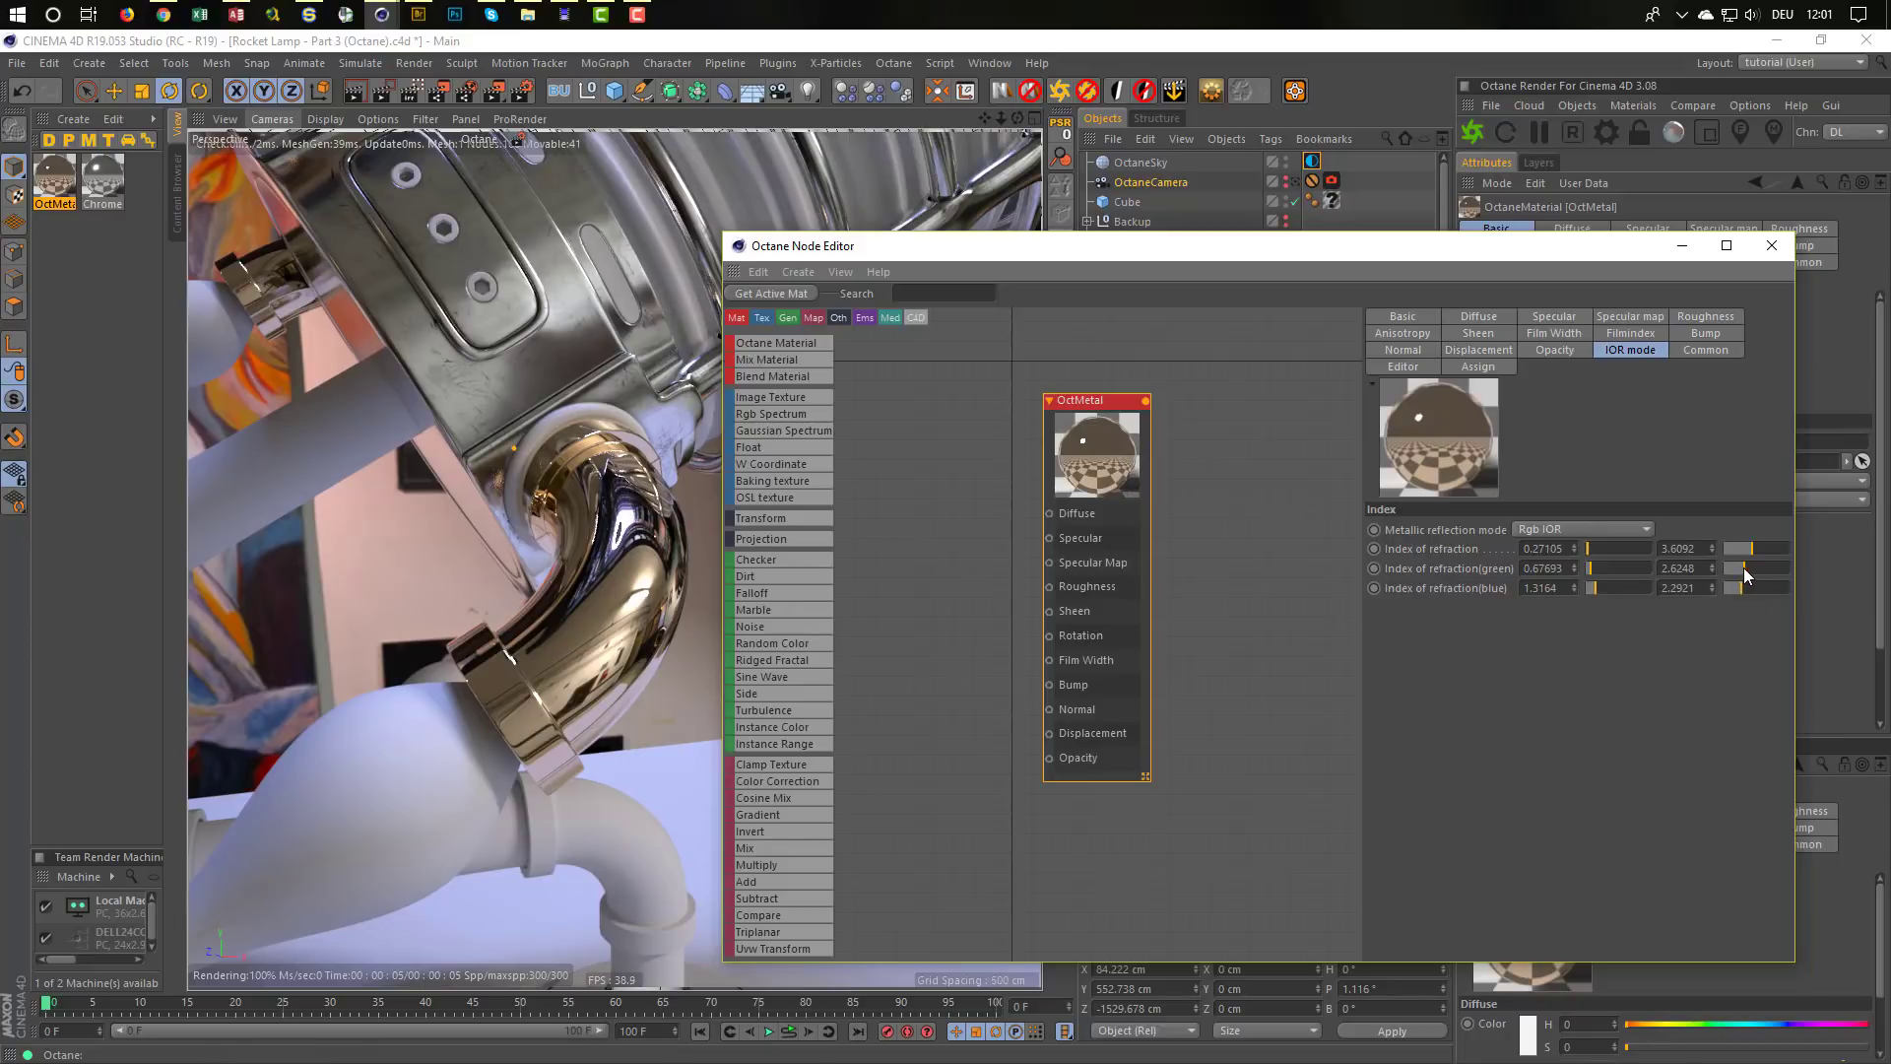
{"action": "left_click_drag", "start_coordinate": [1745, 568], "coordinate": [1734, 573]}
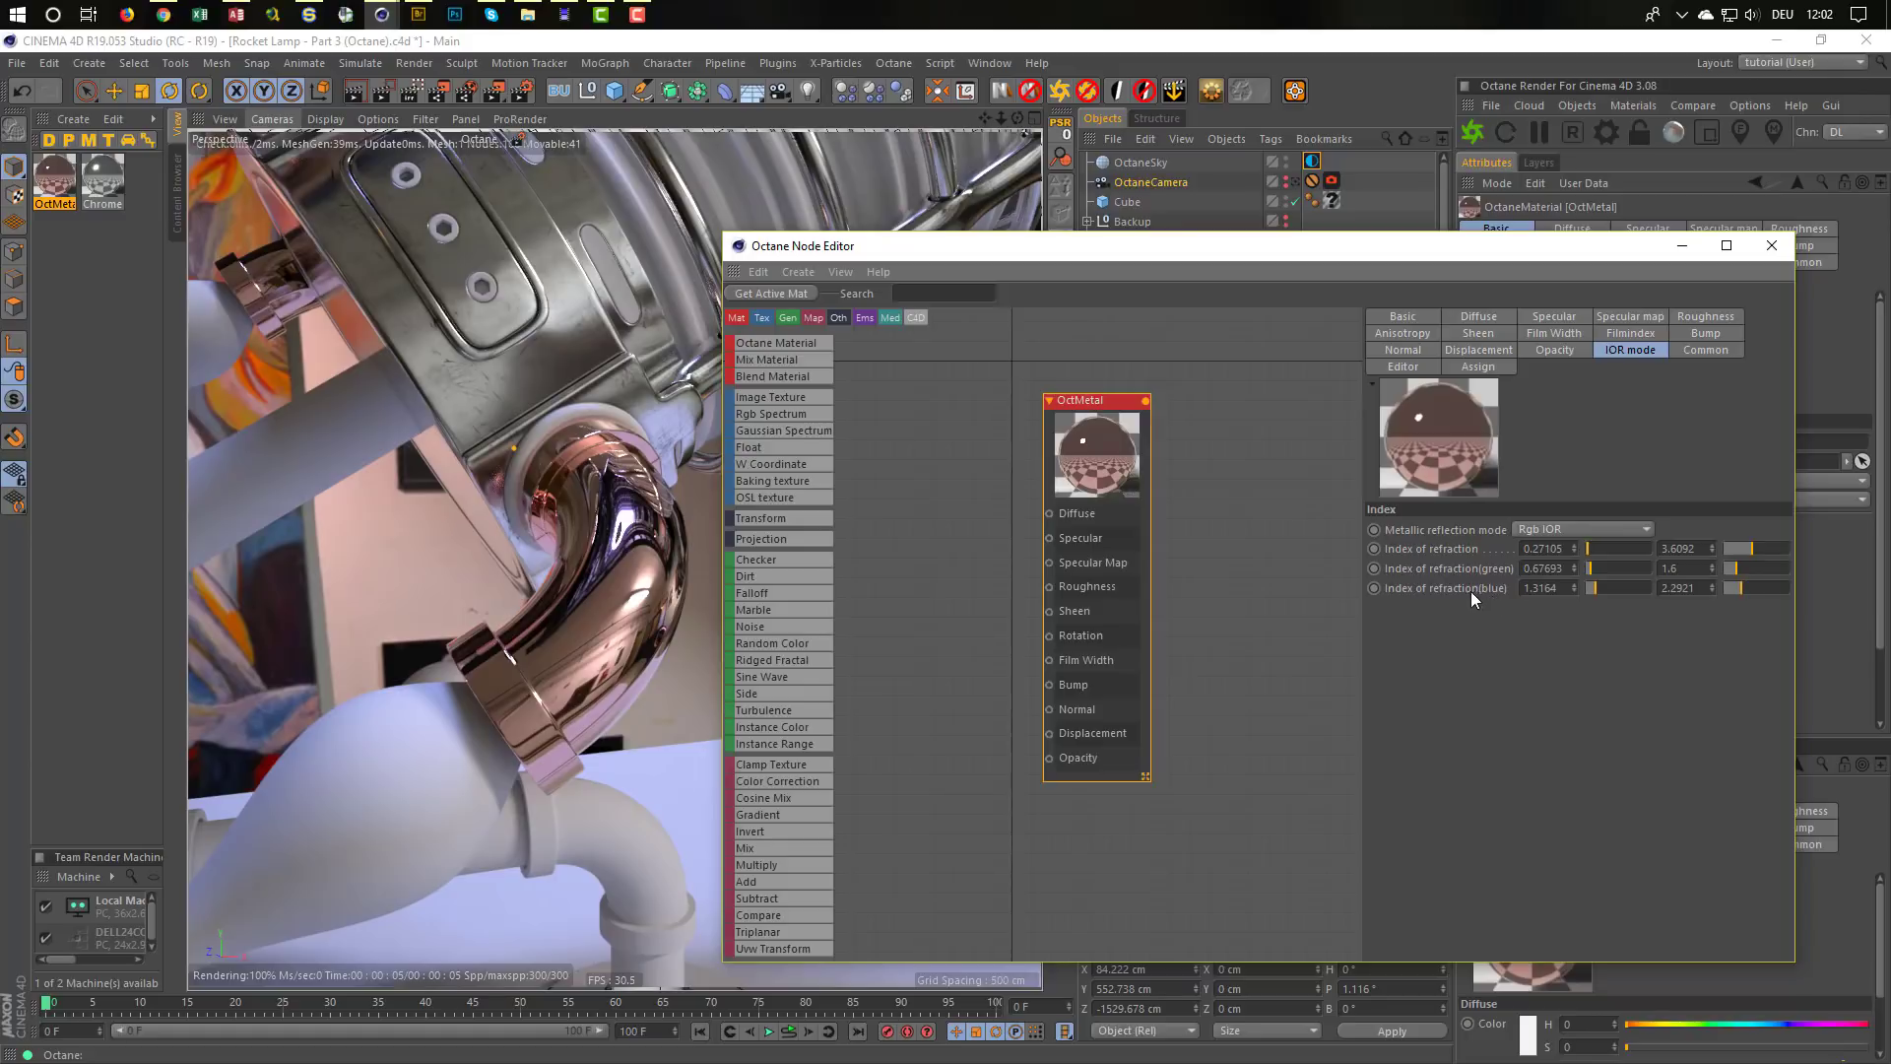
Switch the metal to Artistic reflection mode and feed an RgbSpectrum node into Specular
{"action": "left_click", "coordinate": [1558, 523]}
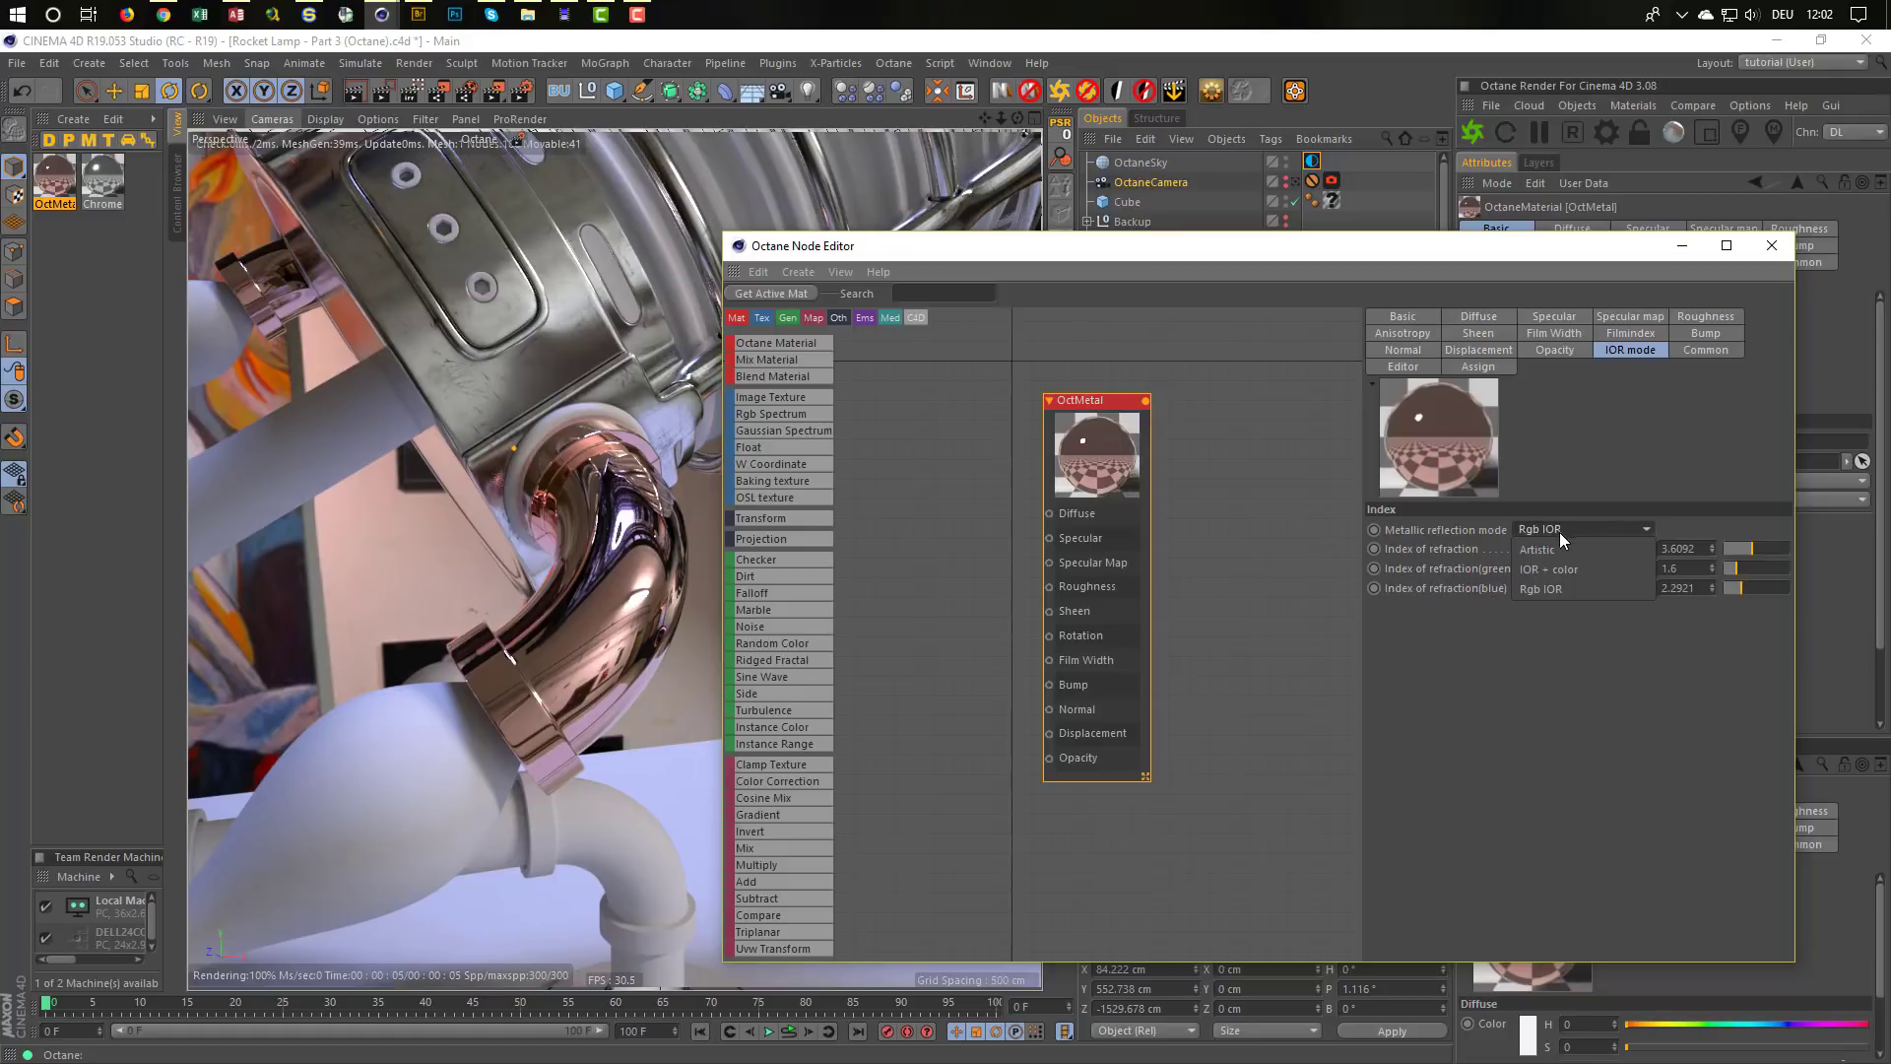
{"action": "left_click", "coordinate": [1558, 549]}
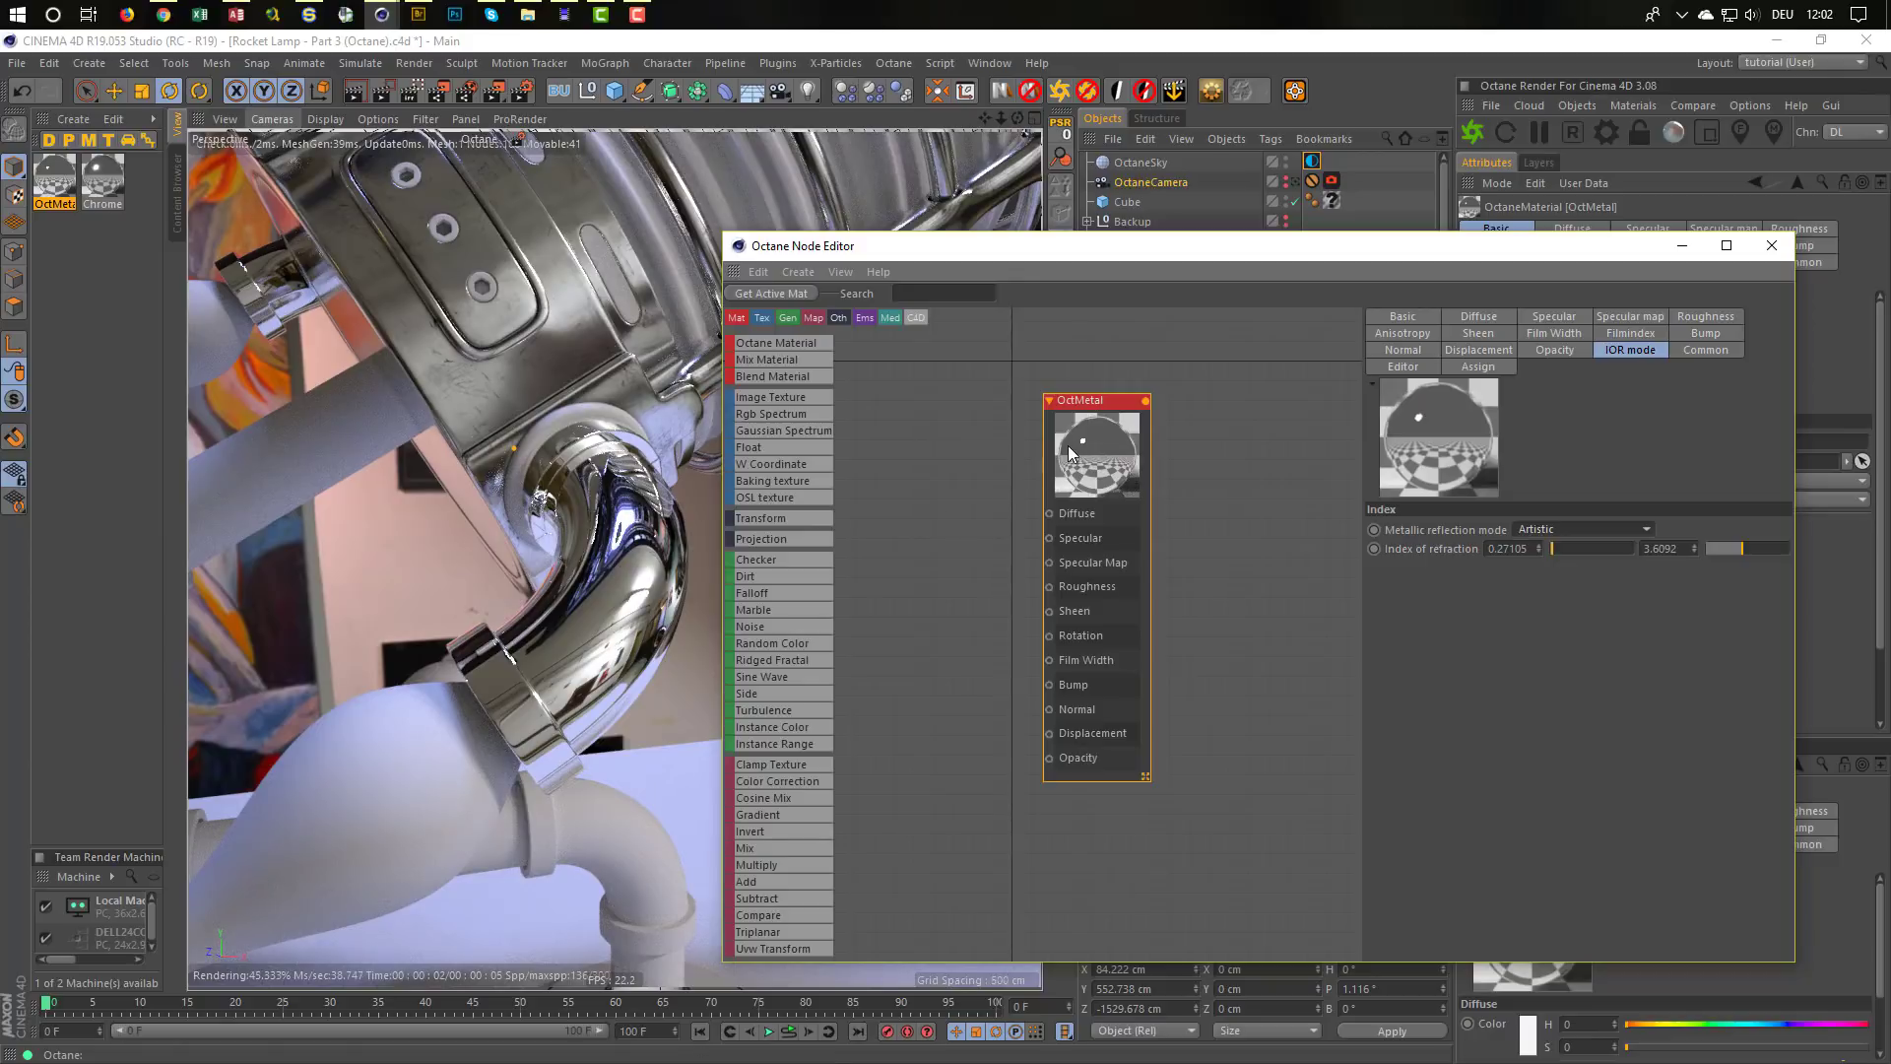
{"action": "middle_click_drag", "start_coordinate": [998, 491], "coordinate": [1054, 498]}
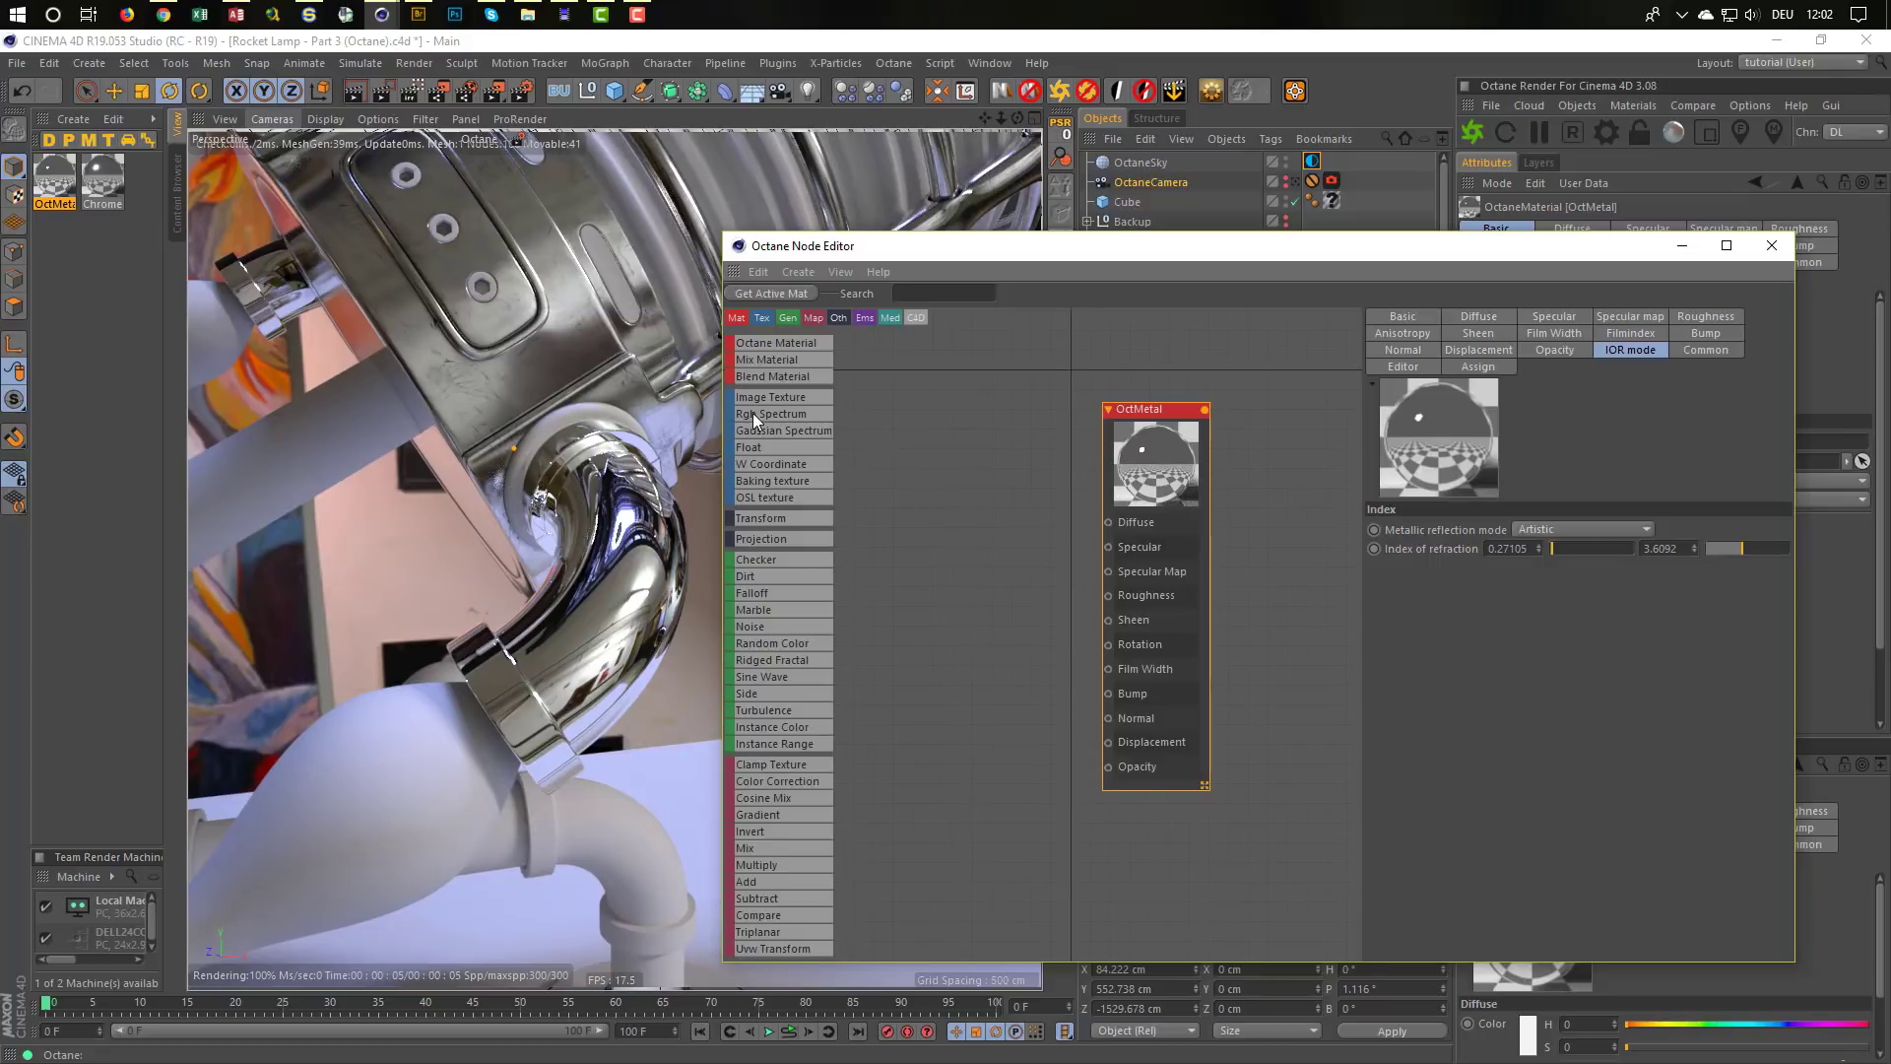
{"action": "left_click_drag", "start_coordinate": [931, 512], "coordinate": [990, 543]}
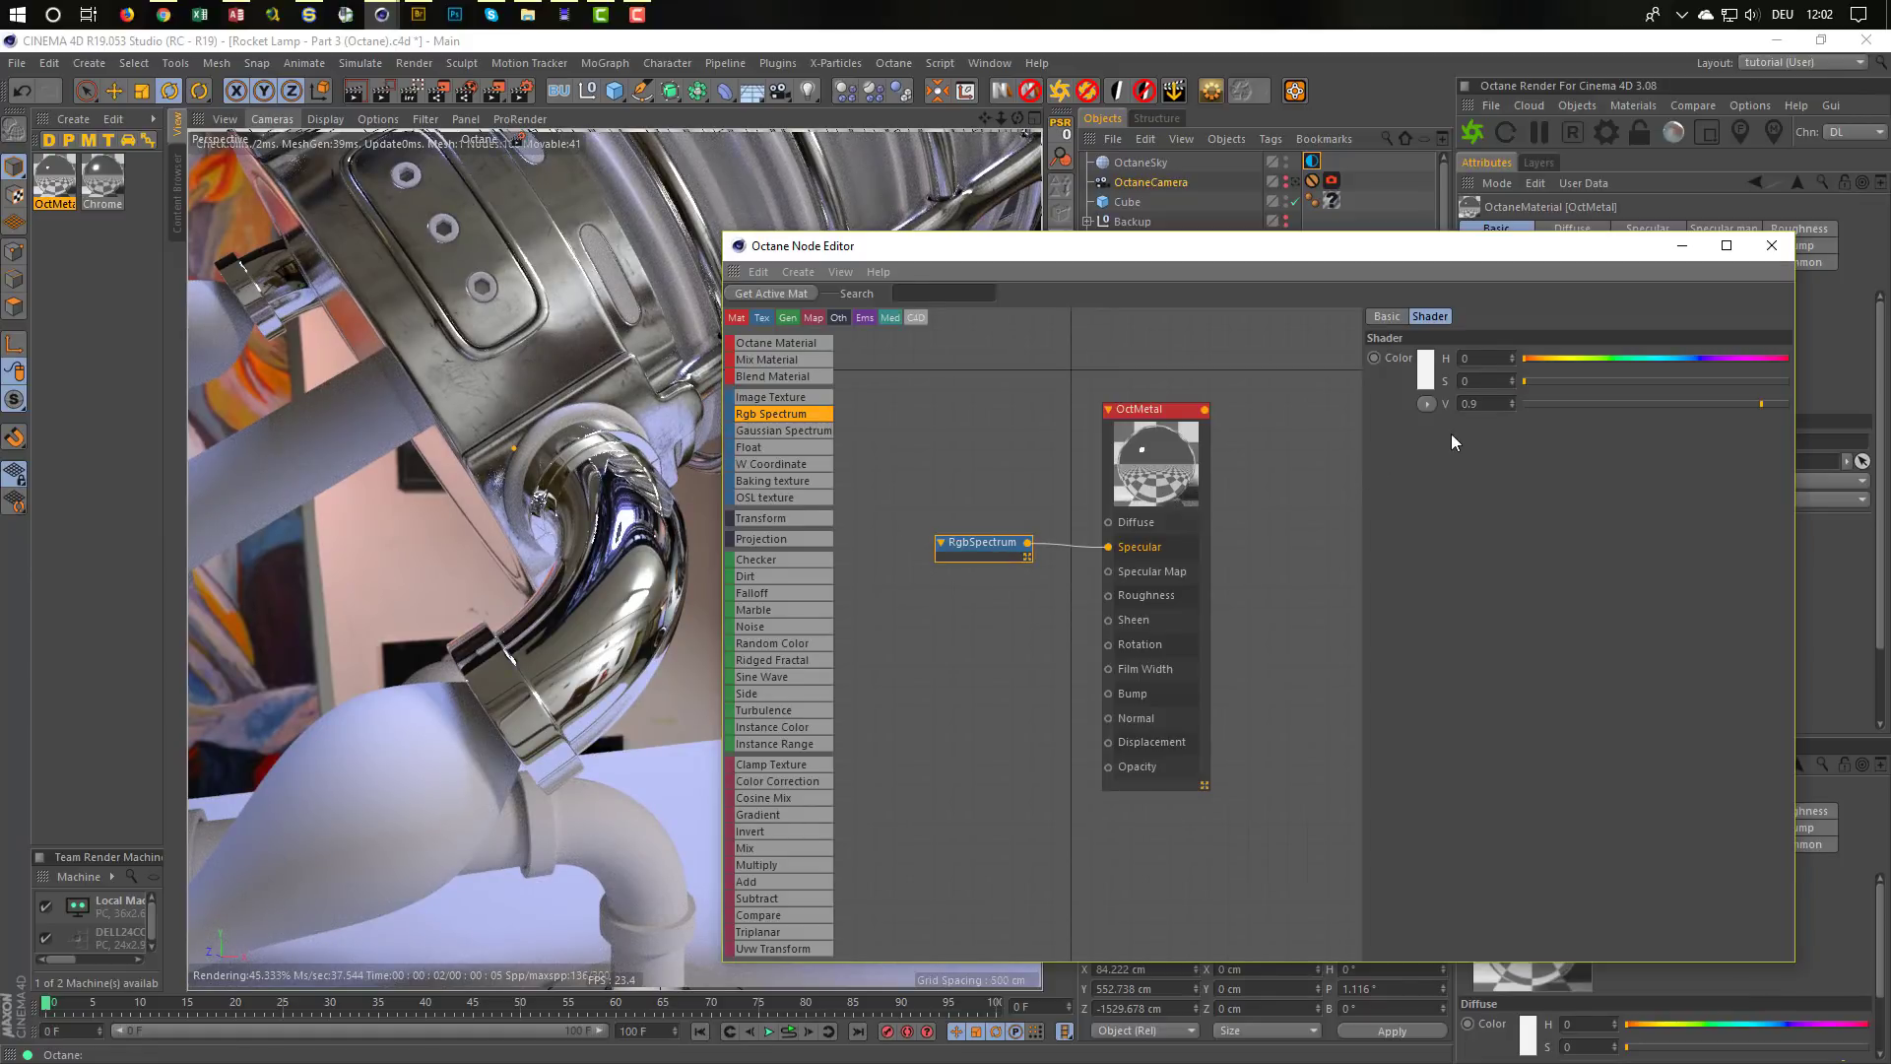
Tune the specular colour to orange (H 0.063433, S 0.701493, V 0.884328) and save
{"action": "left_click_drag", "start_coordinate": [1547, 389], "coordinate": [1805, 382]}
{"action": "left_click", "coordinate": [1540, 357]}
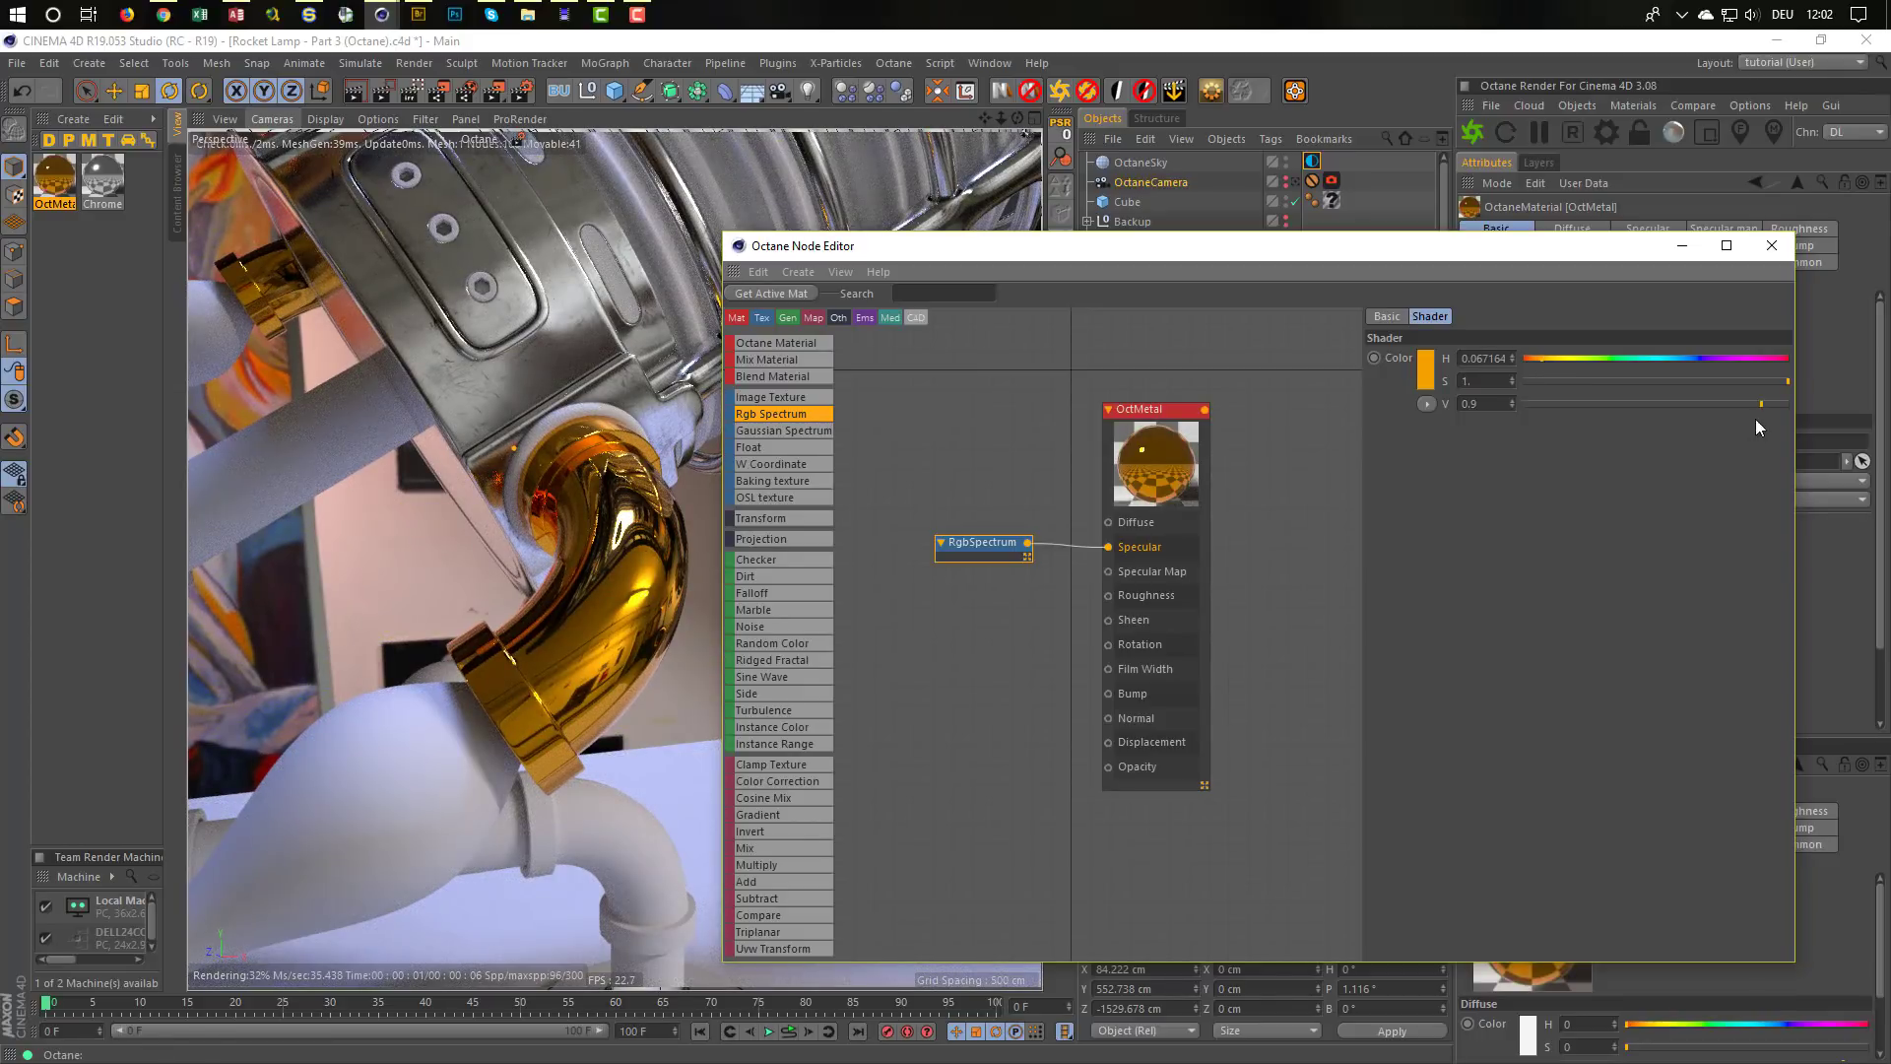
{"action": "left_click_drag", "start_coordinate": [1778, 382], "coordinate": [1710, 384]}
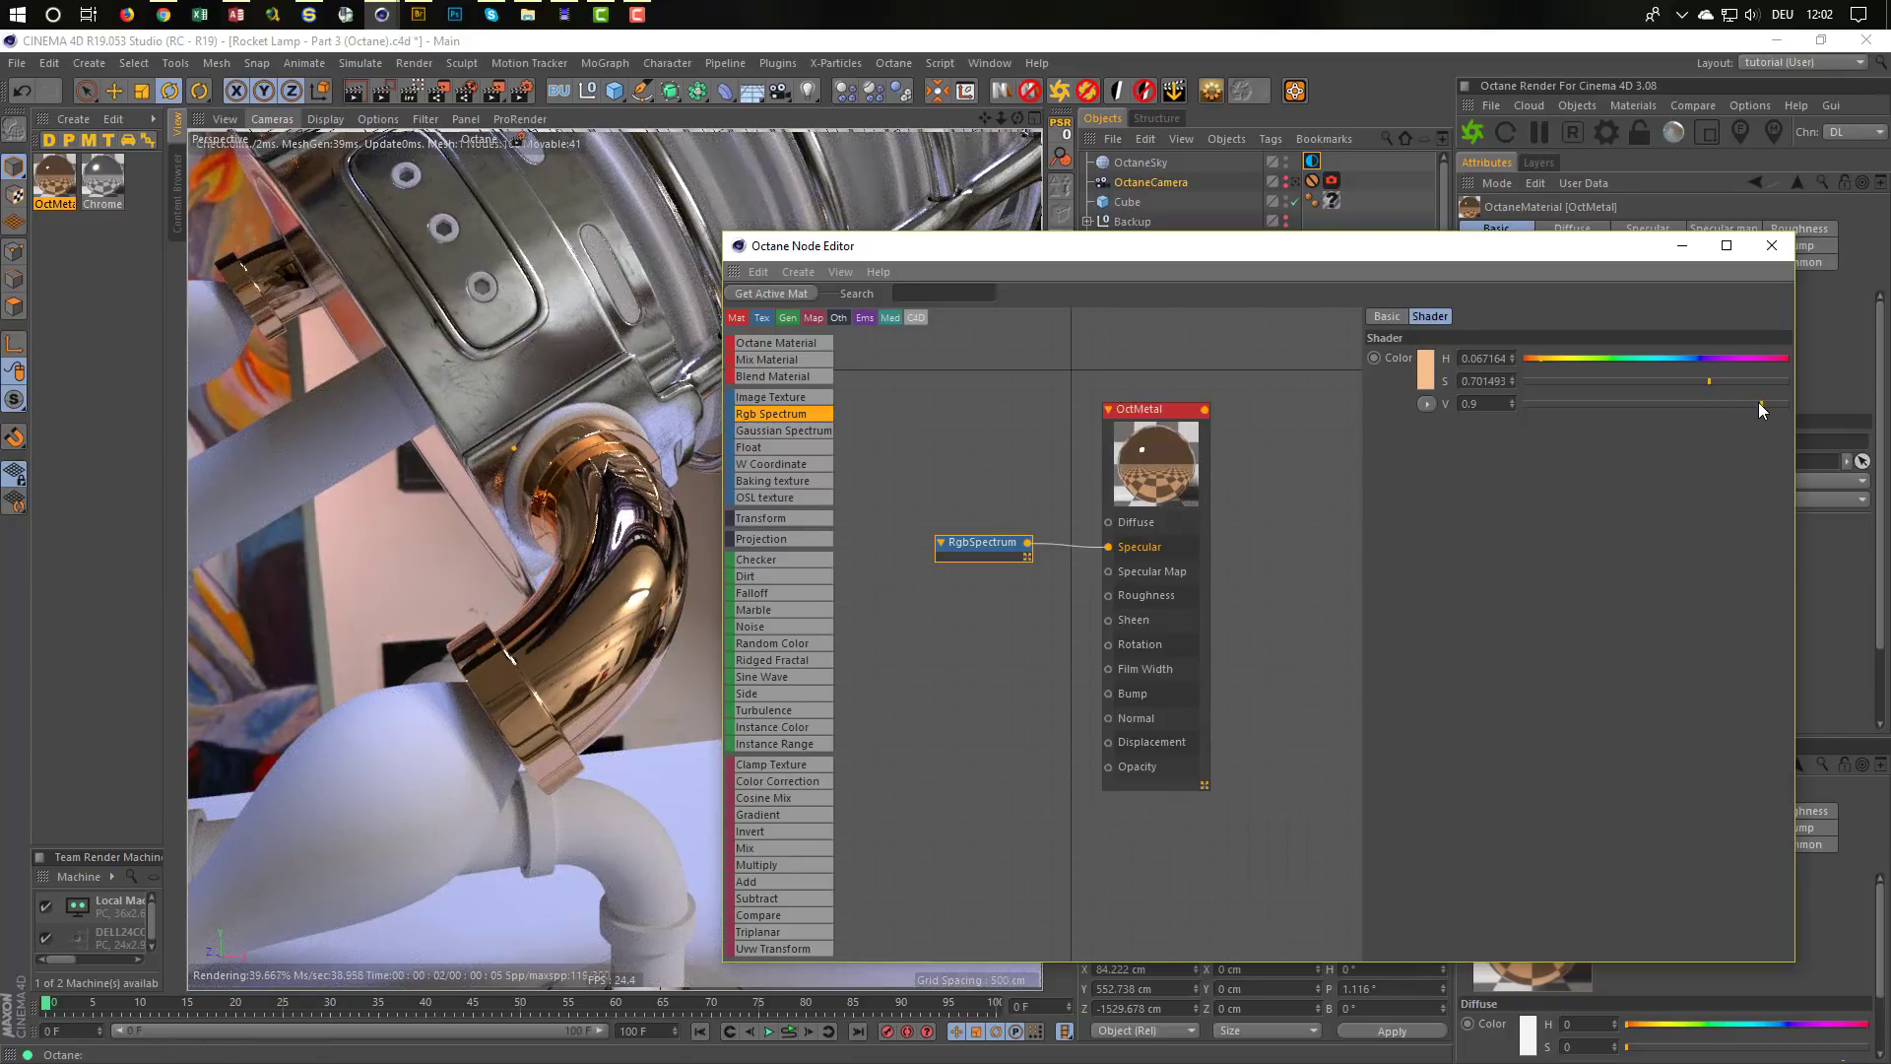
{"action": "left_click", "coordinate": [1541, 358]}
{"action": "left_click", "coordinate": [1767, 403]}
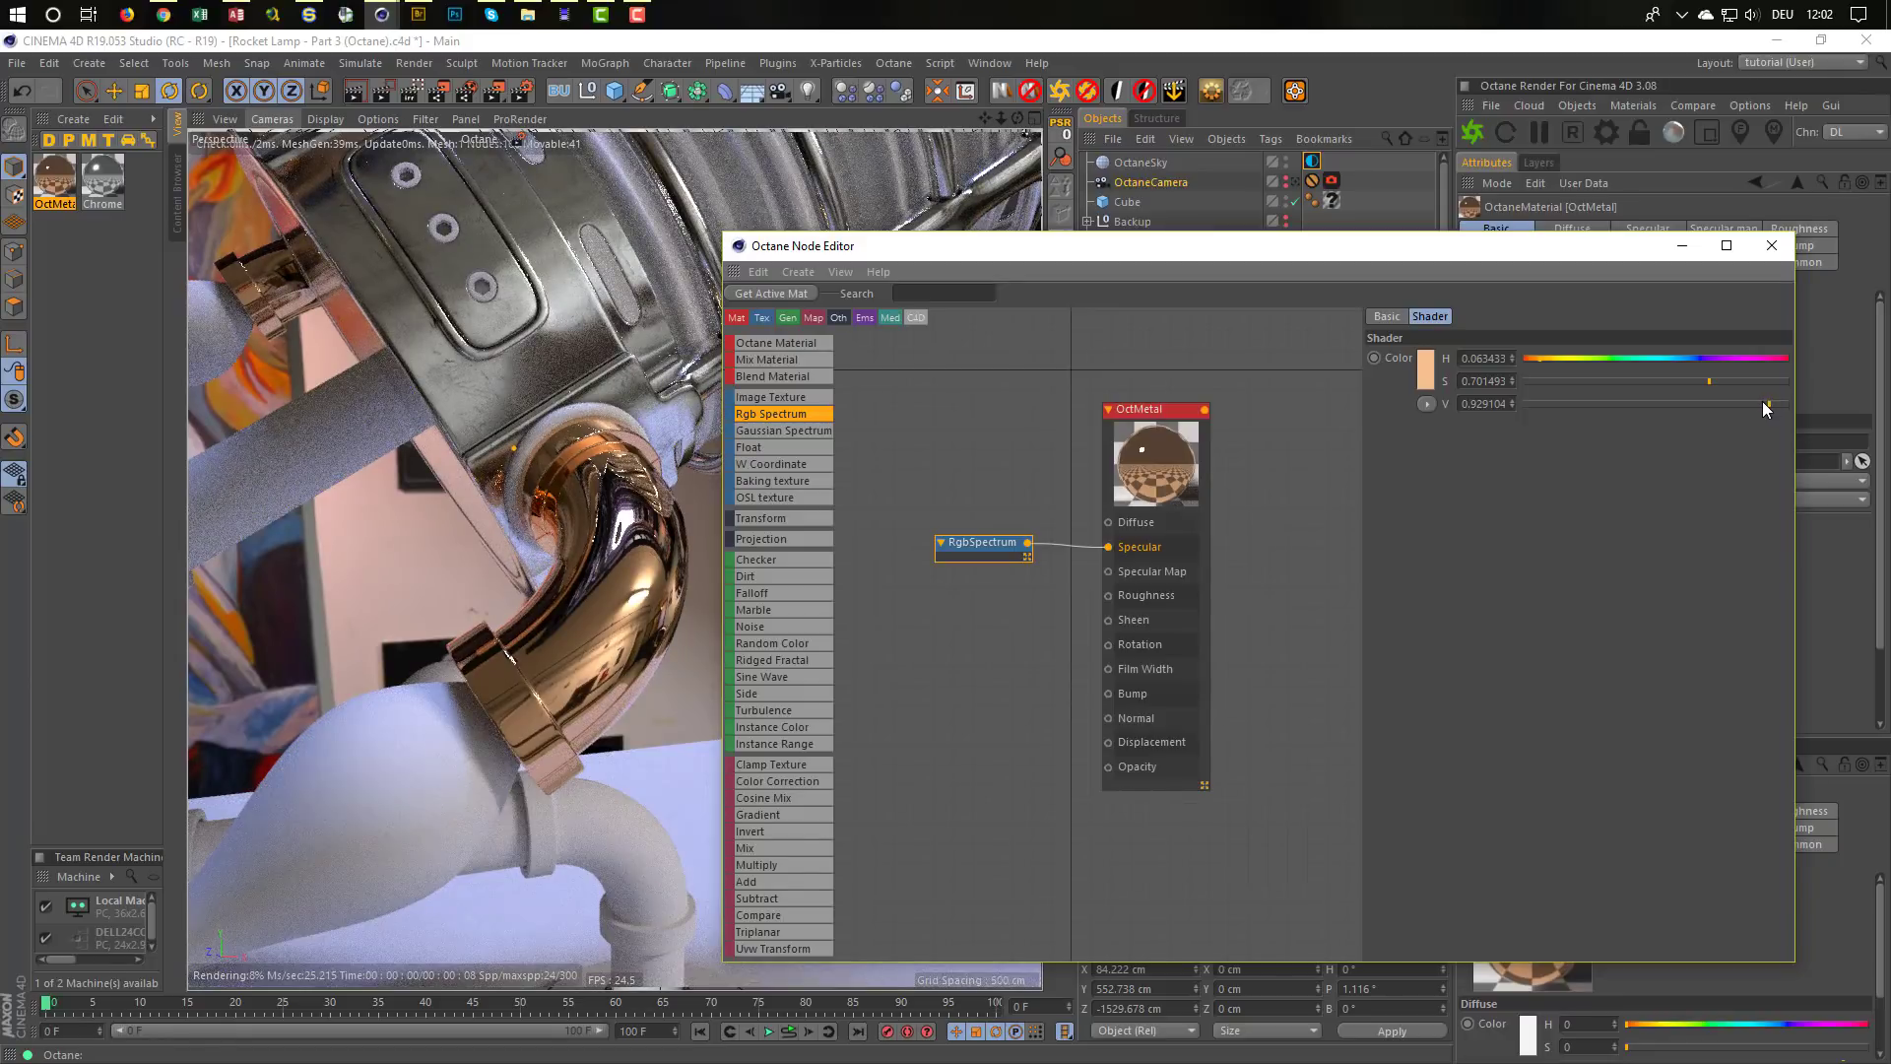
{"action": "left_click", "coordinate": [1757, 403]}
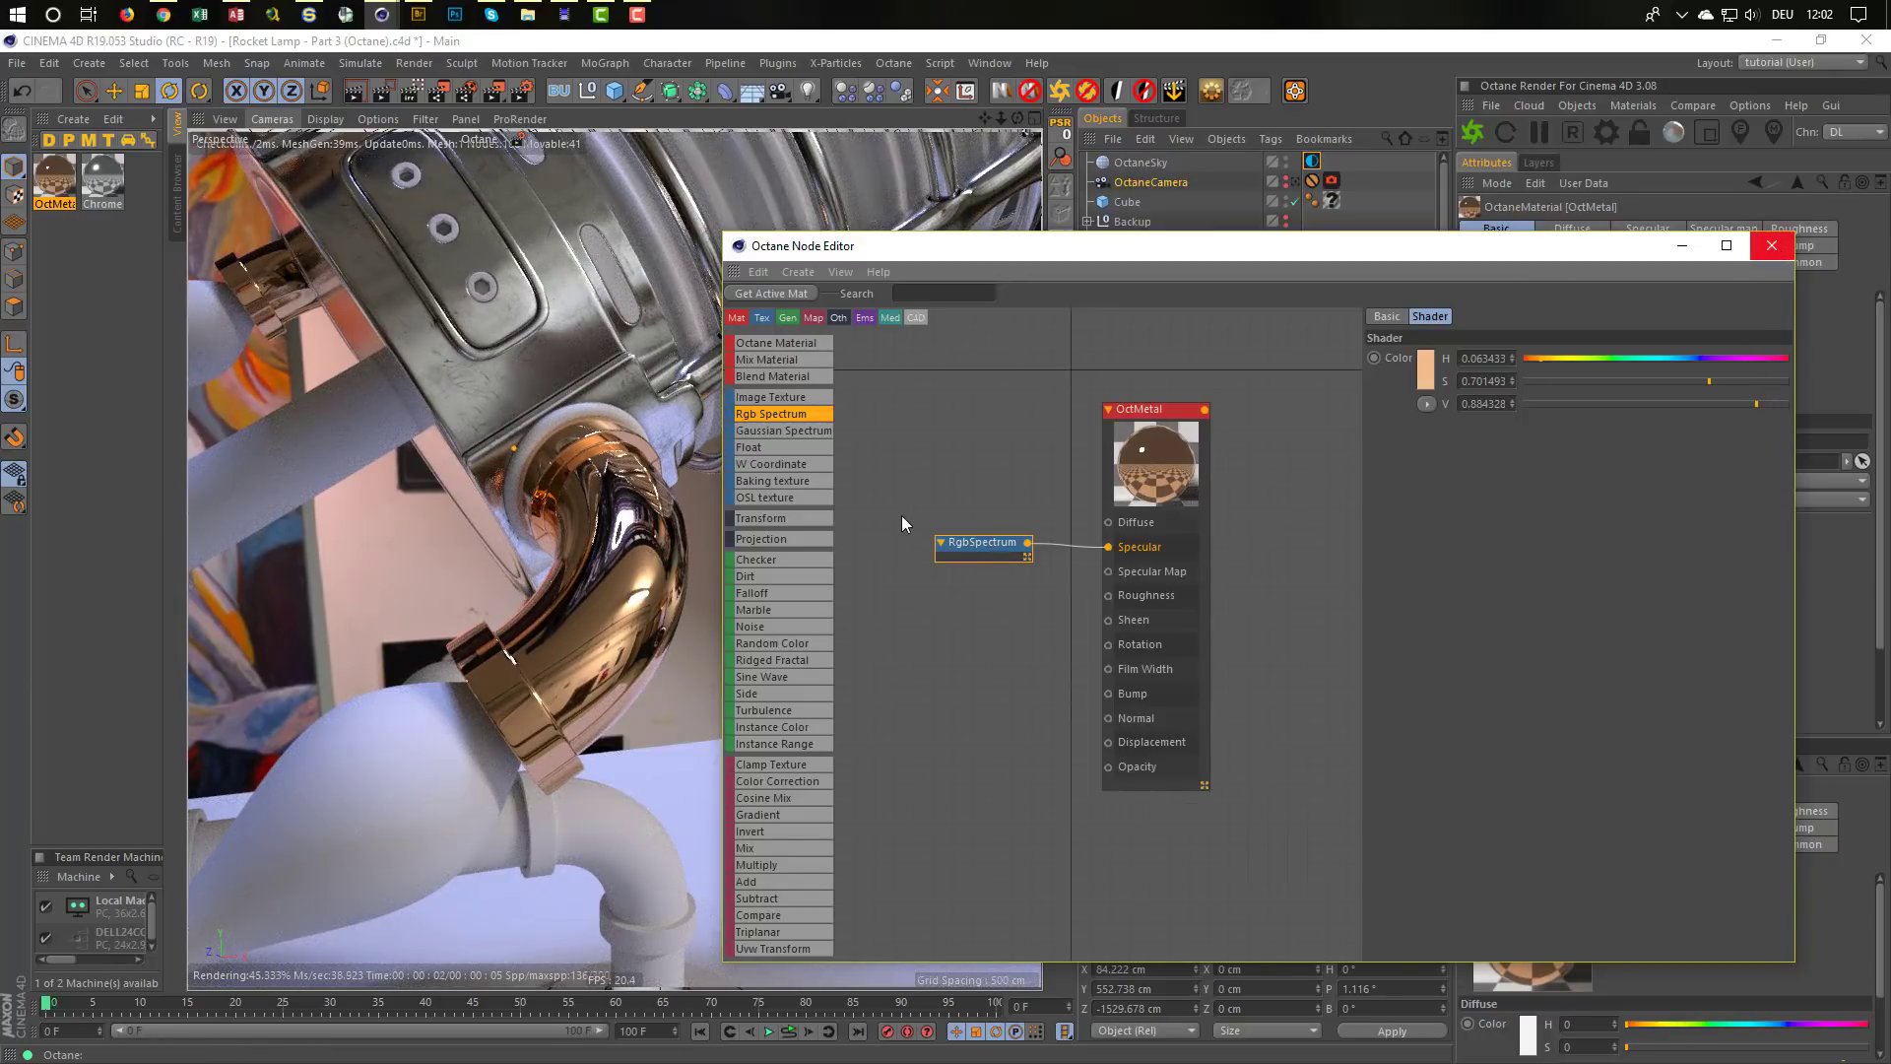
{"action": "left_click", "coordinate": [648, 577]}
{"action": "key", "text": "ctrl+s"}
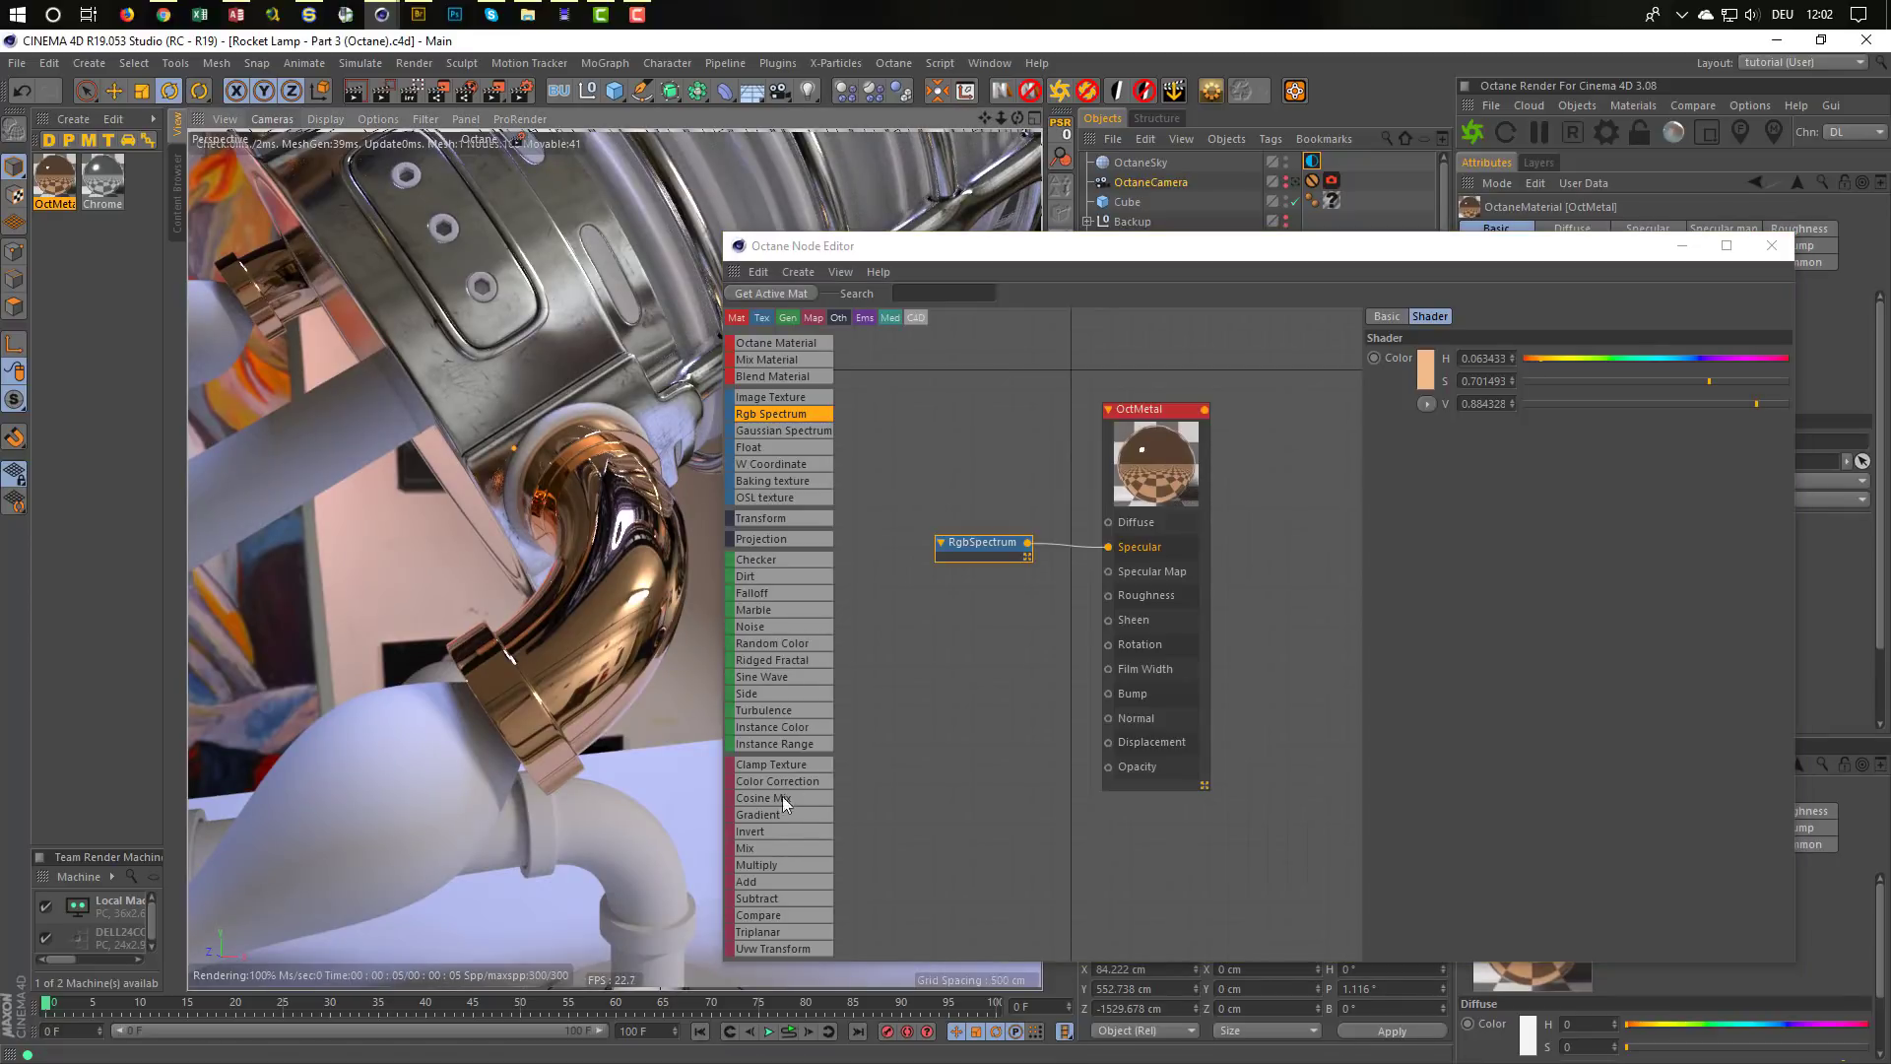
Drive the copper material's Roughness with a Float texture set to 0.11059
{"action": "left_click_drag", "start_coordinate": [771, 447], "coordinate": [1108, 595]}
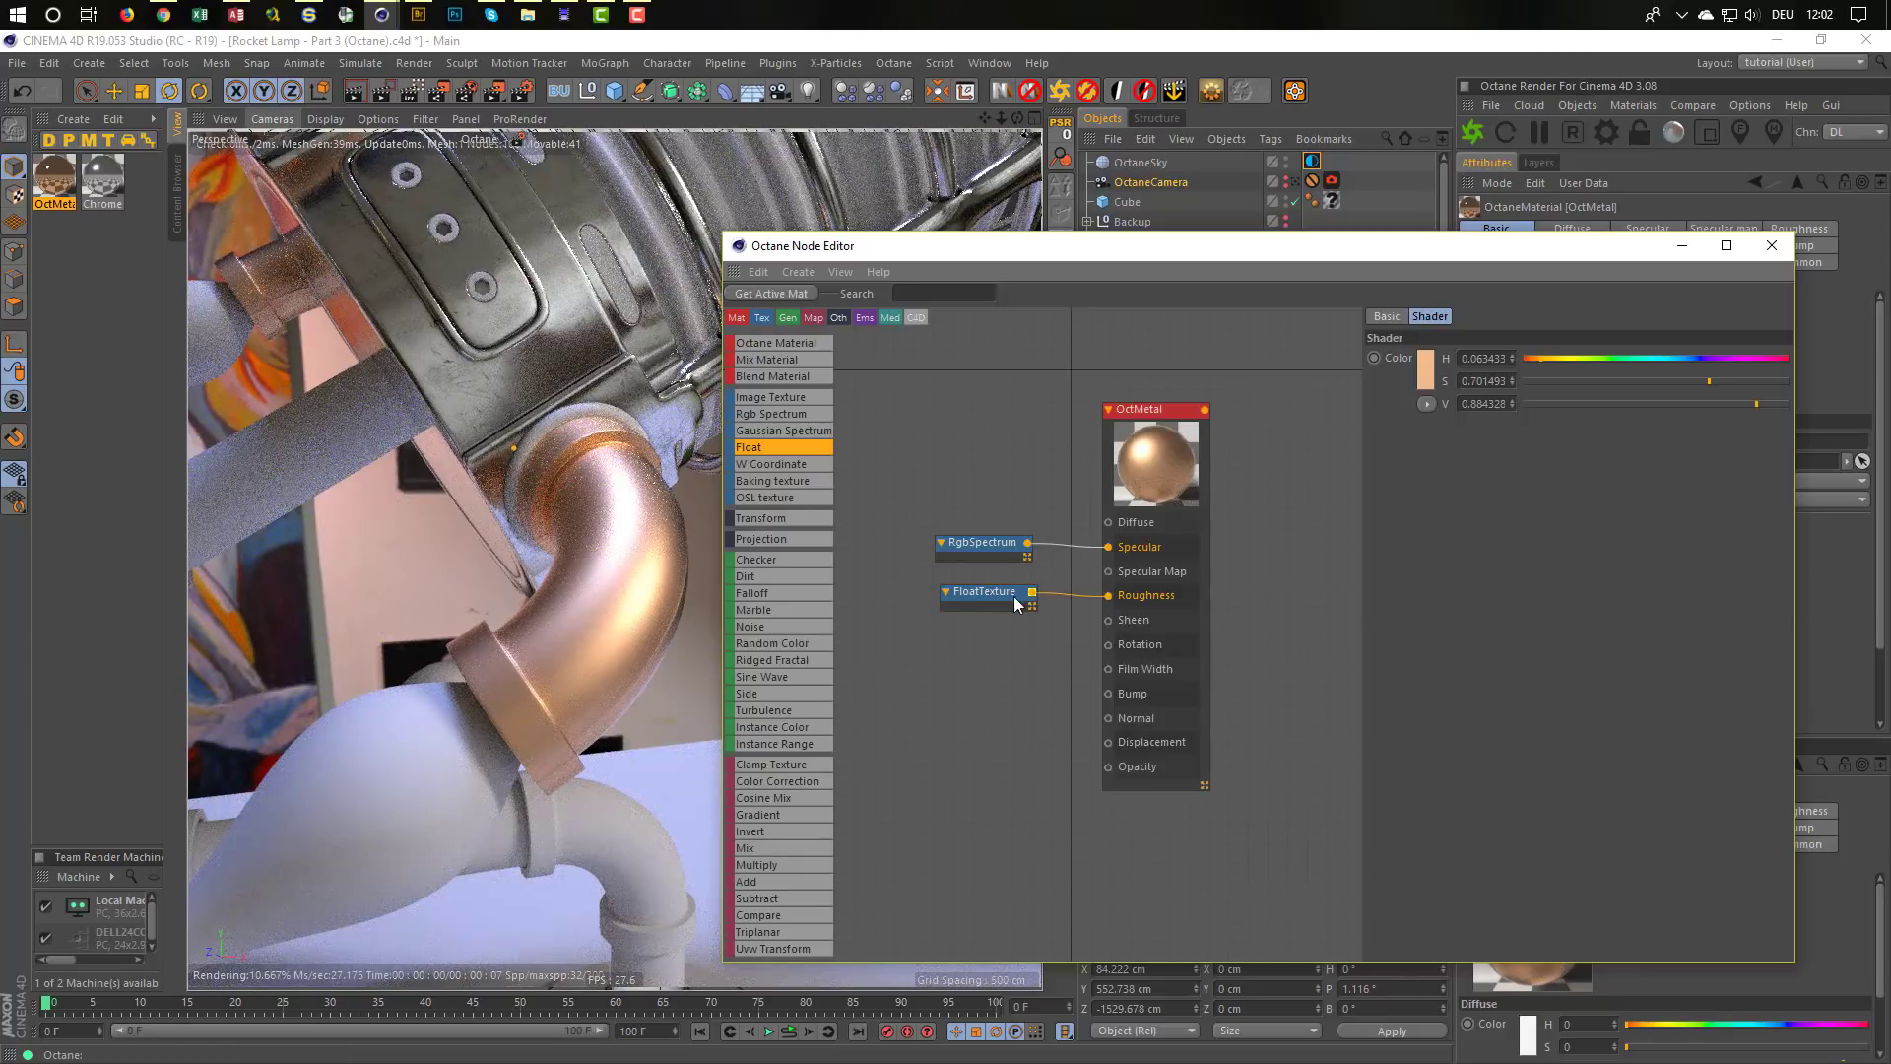
{"action": "left_click", "coordinate": [1008, 595]}
{"action": "left_click", "coordinate": [1628, 357]}
{"action": "left_click_drag", "start_coordinate": [1611, 358], "coordinate": [1517, 362]}
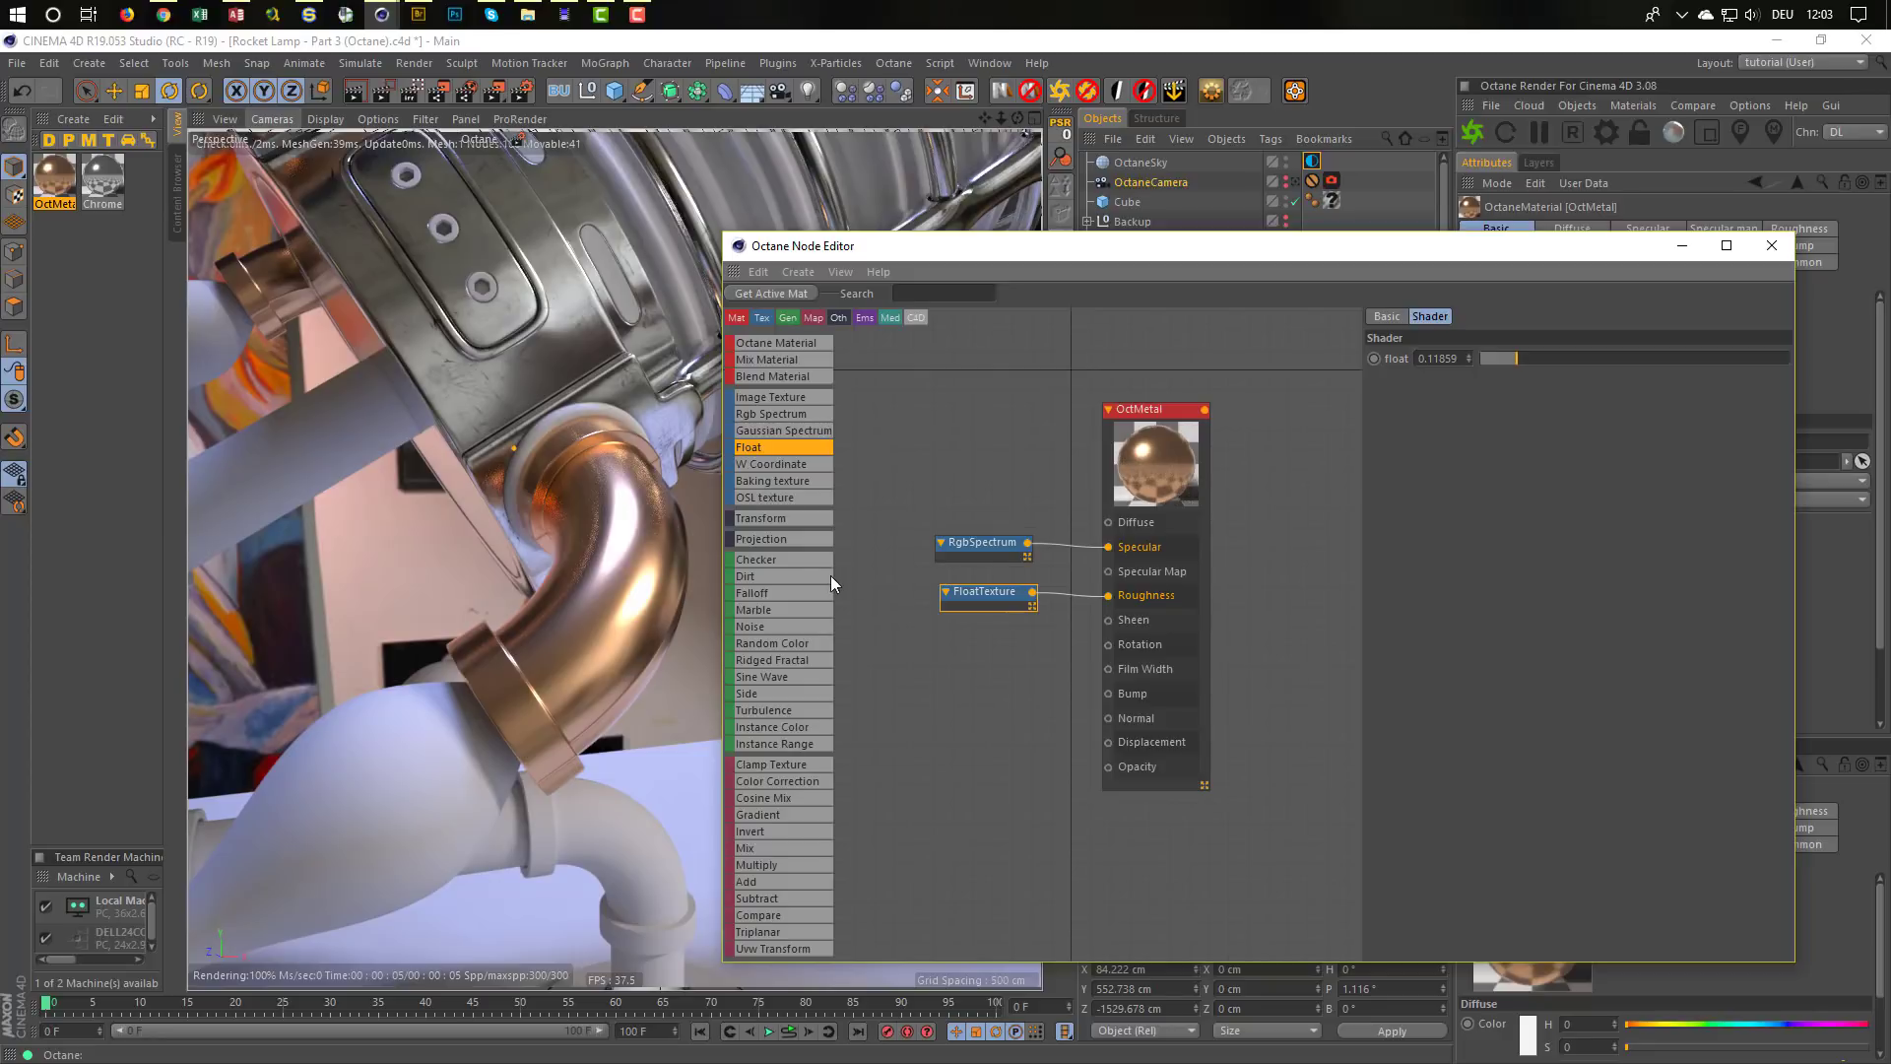
Rename the material to 'Pipes' in its Basic properties
{"action": "left_click", "coordinate": [1133, 409]}
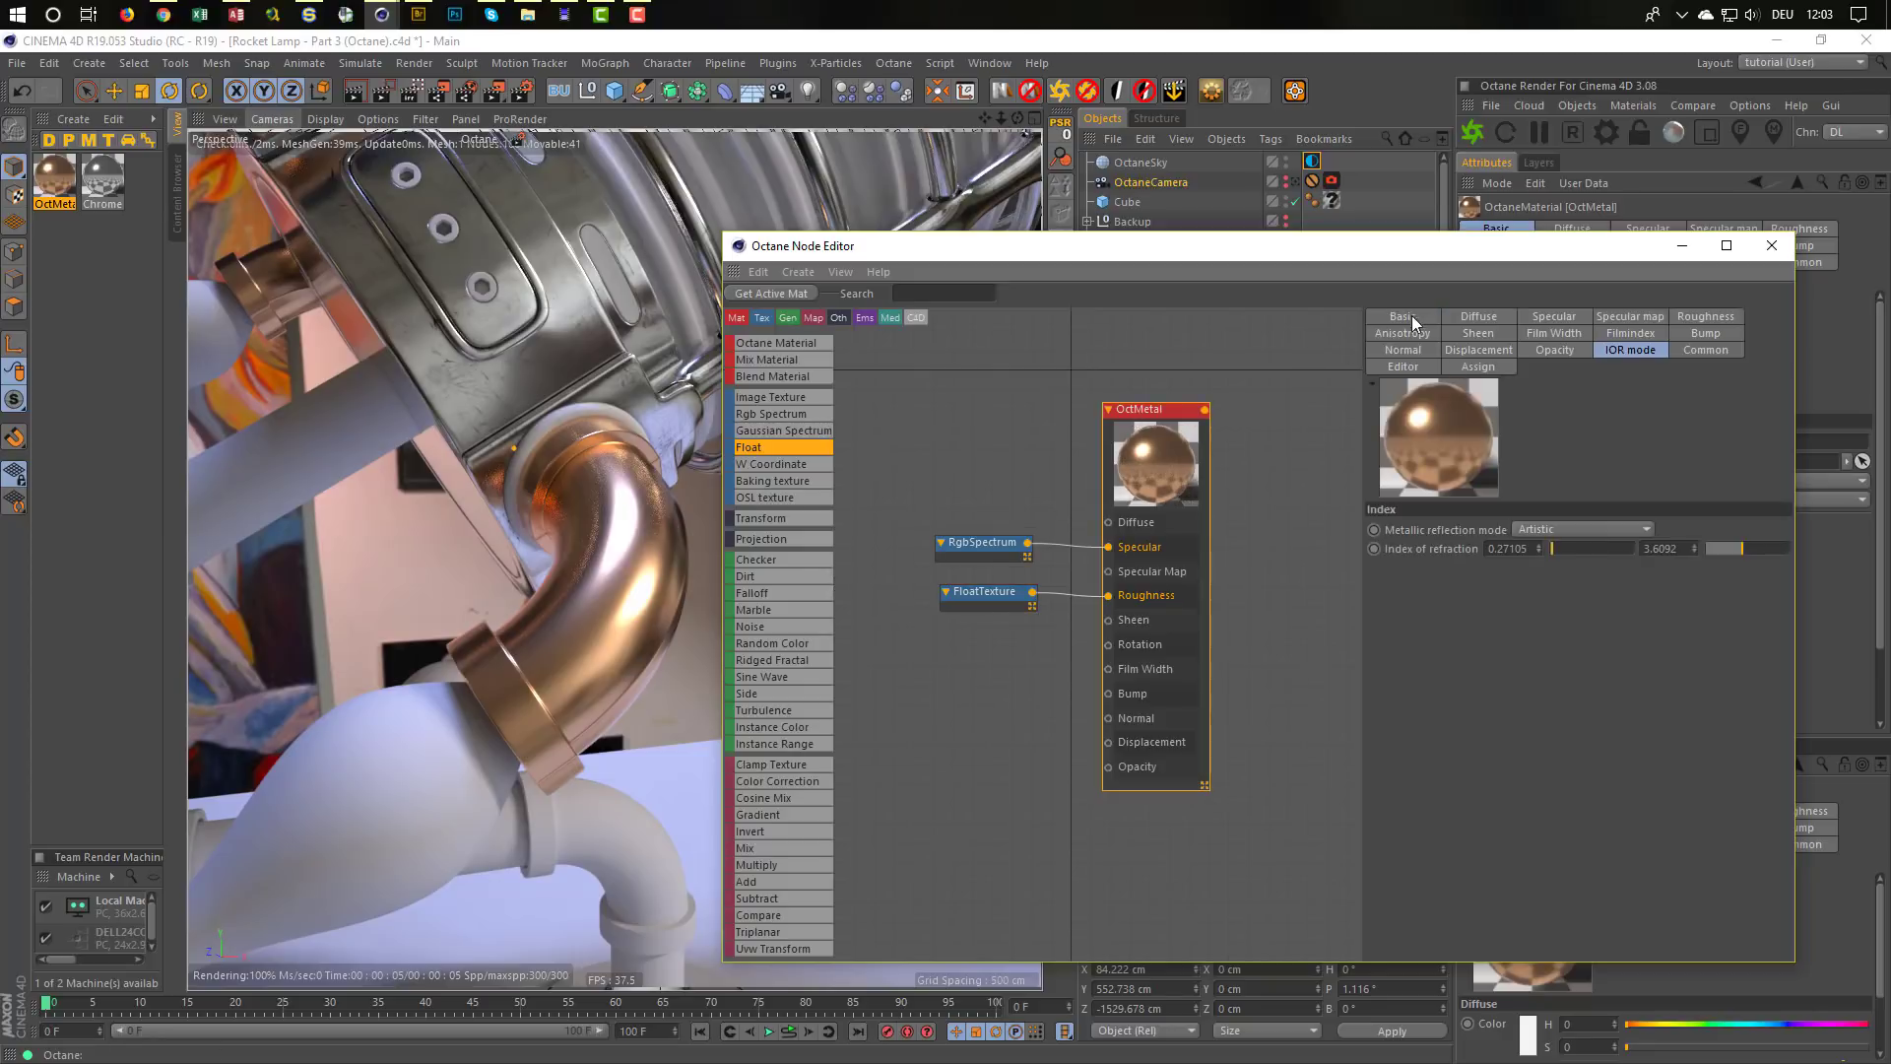
{"action": "double_click", "coordinate": [1536, 528]}
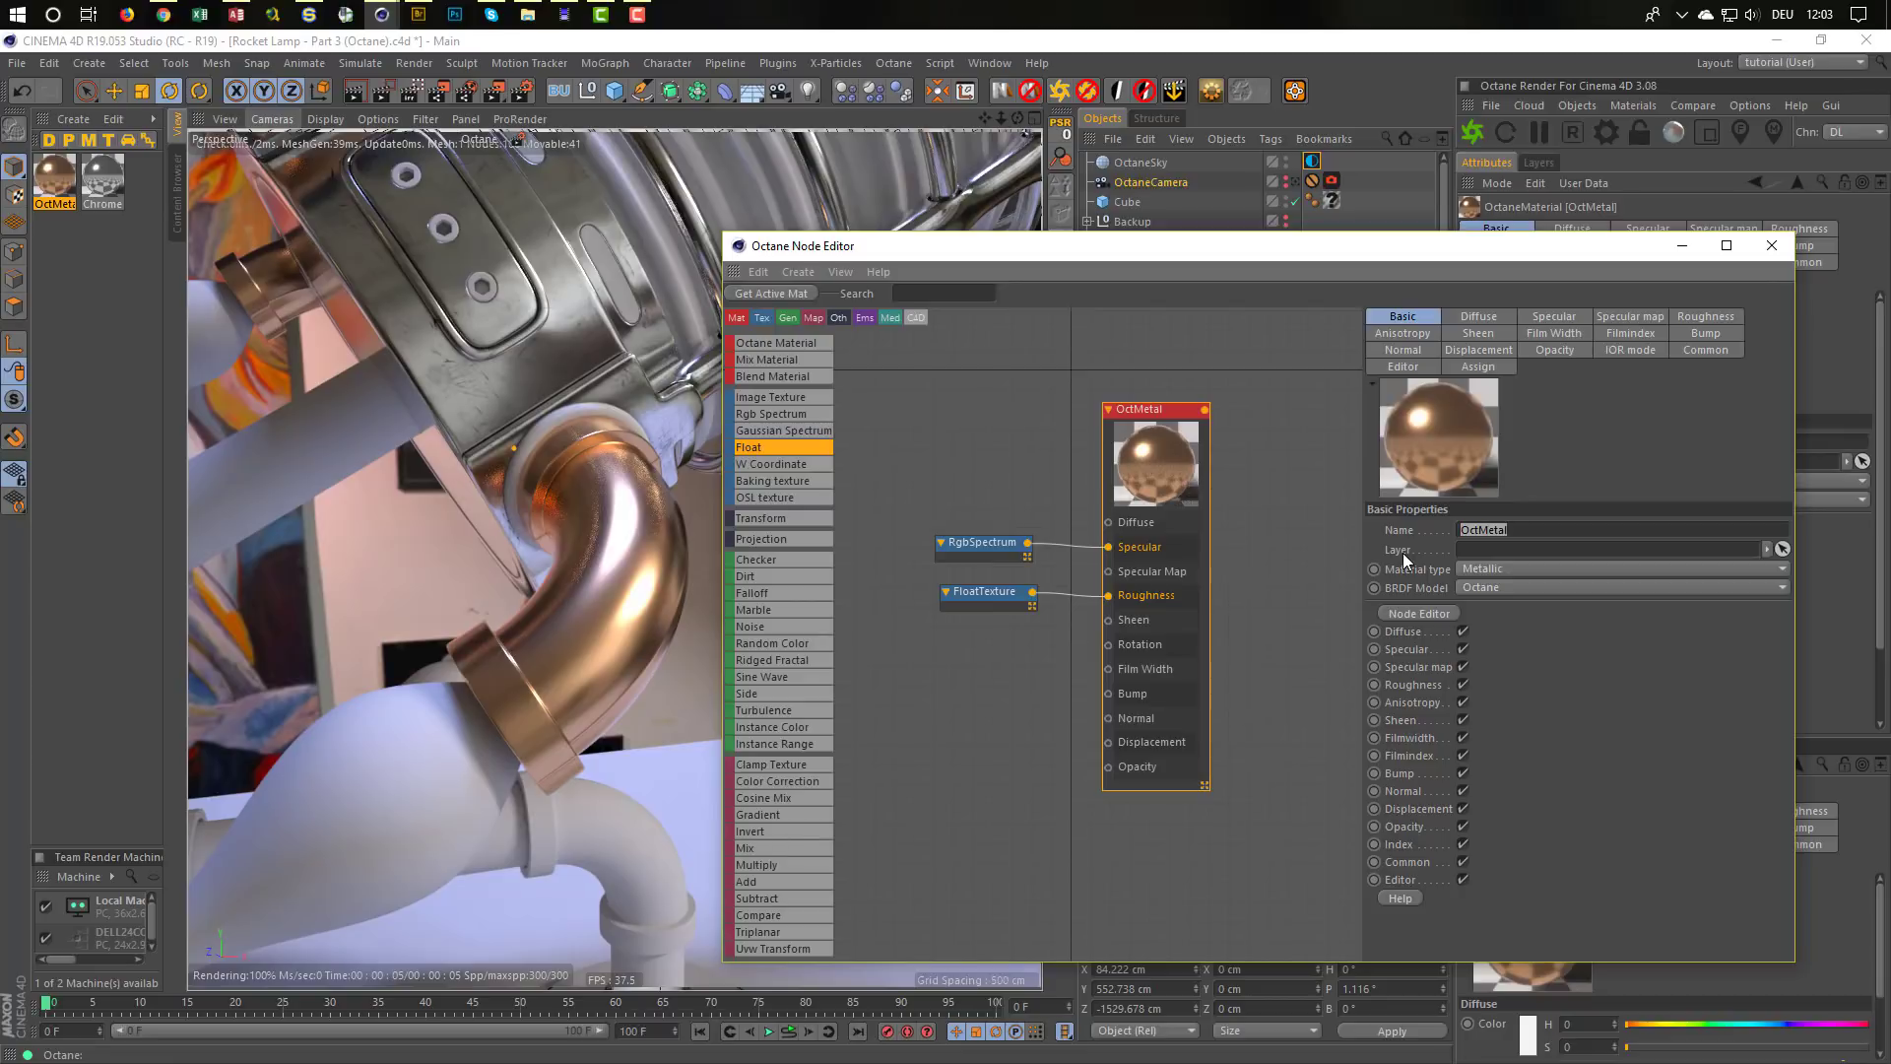
{"action": "type", "text": "Pipes"}
{"action": "key", "text": "Return"}
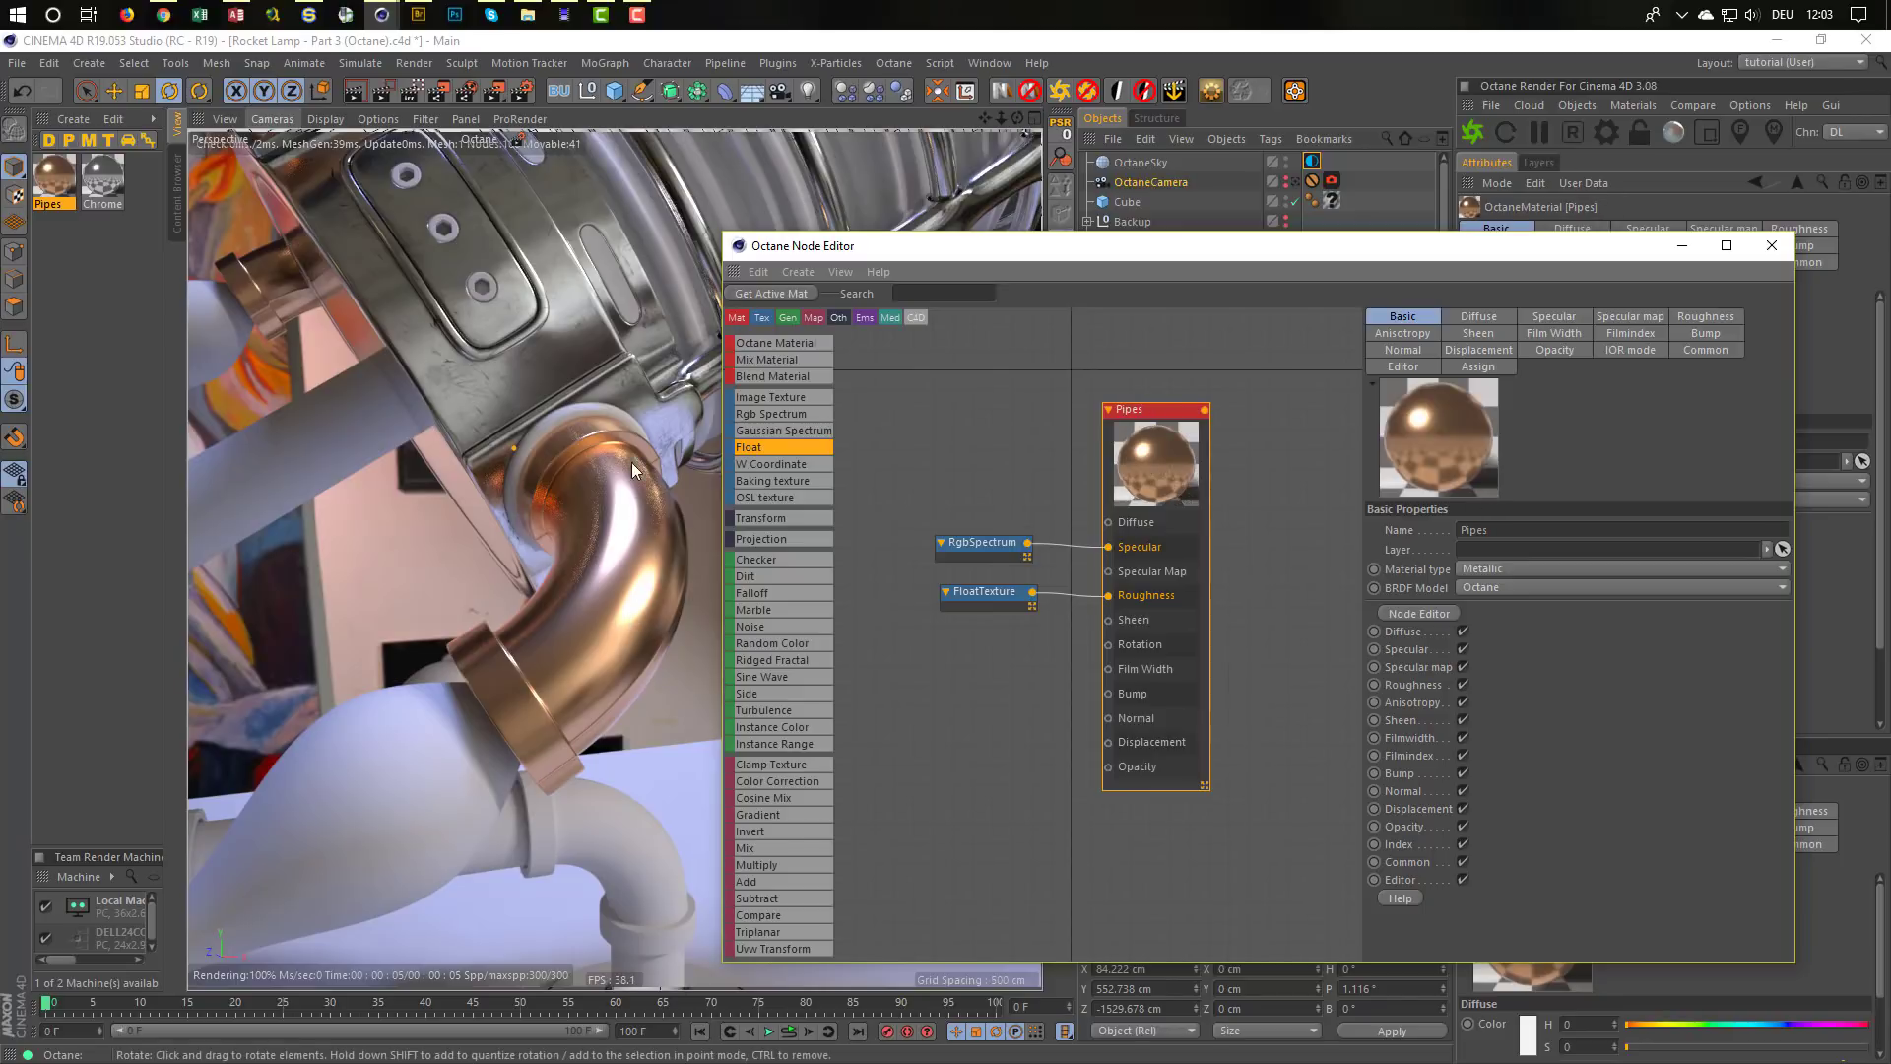
Copy the ImageTexture, Gradient, Dirt and Multiply nodes from the Chrome material
{"action": "left_click", "coordinate": [102, 177]}
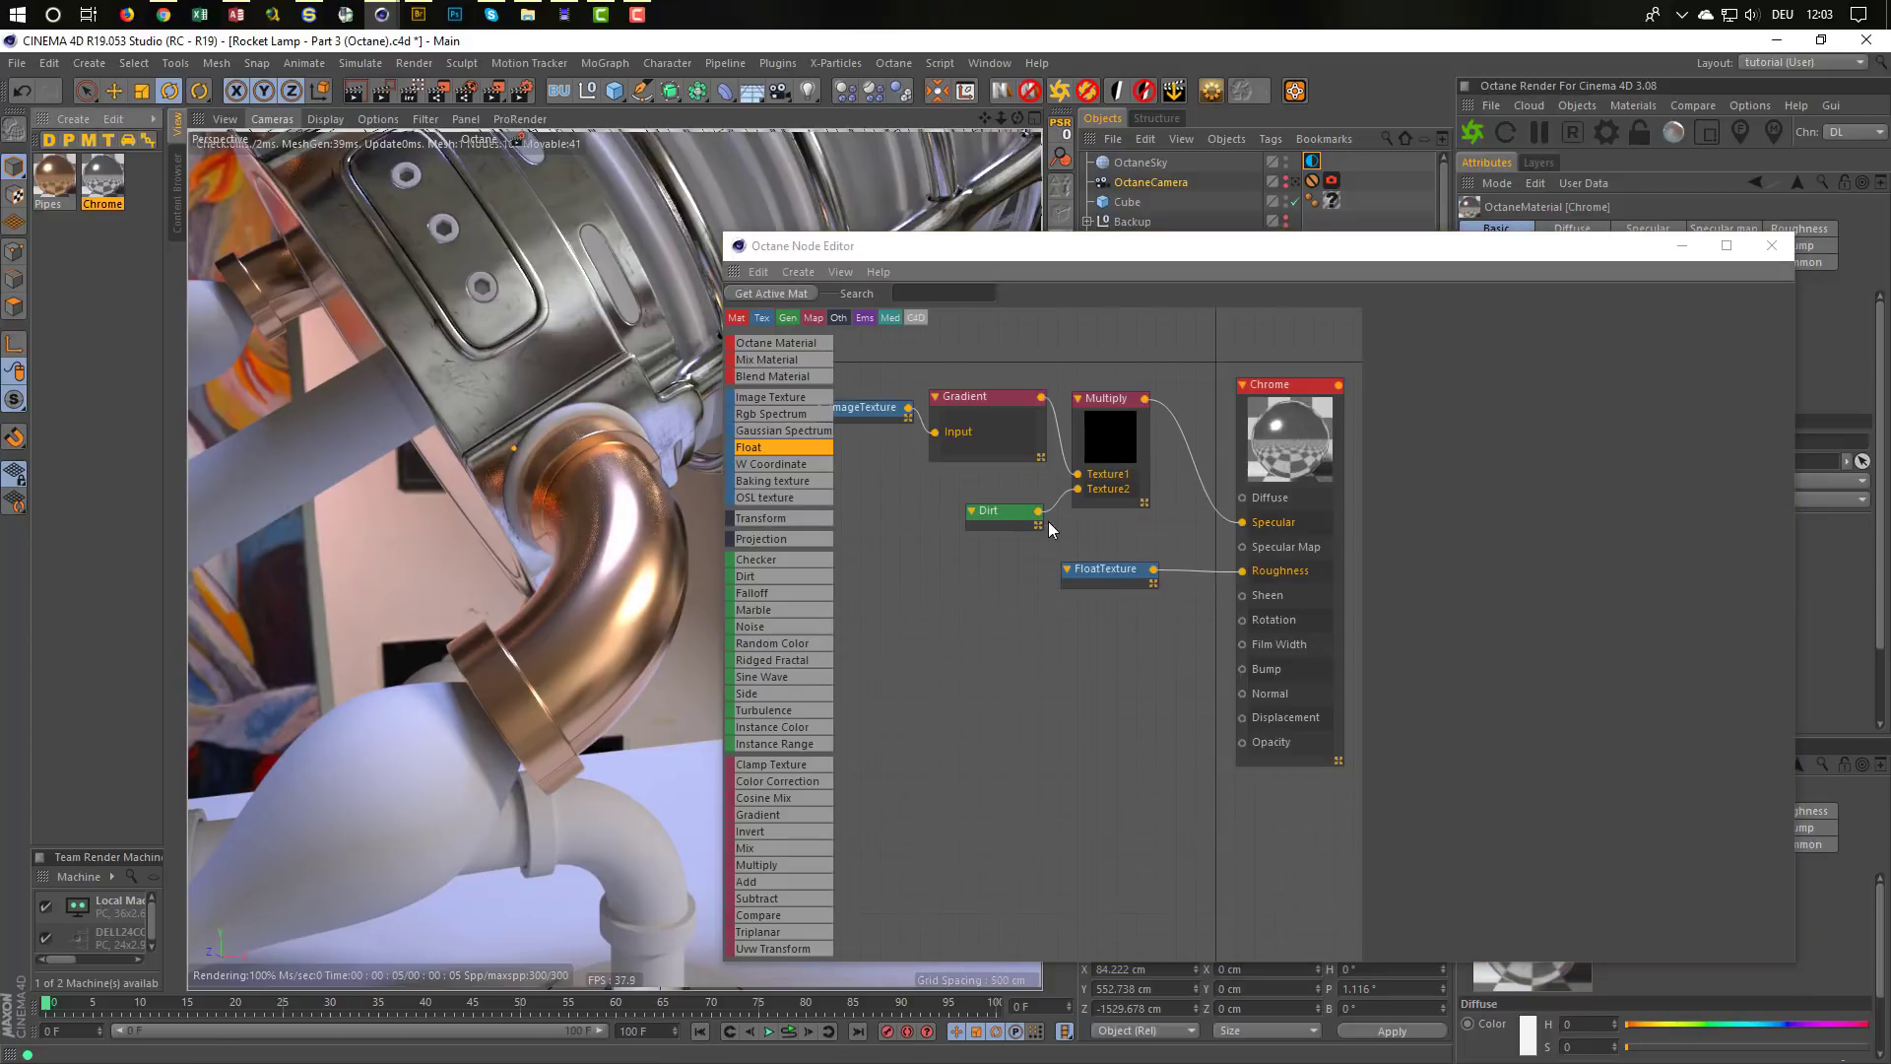
{"action": "scroll", "coordinate": [1008, 577], "scroll_direction": "down", "scroll_amount": 3}
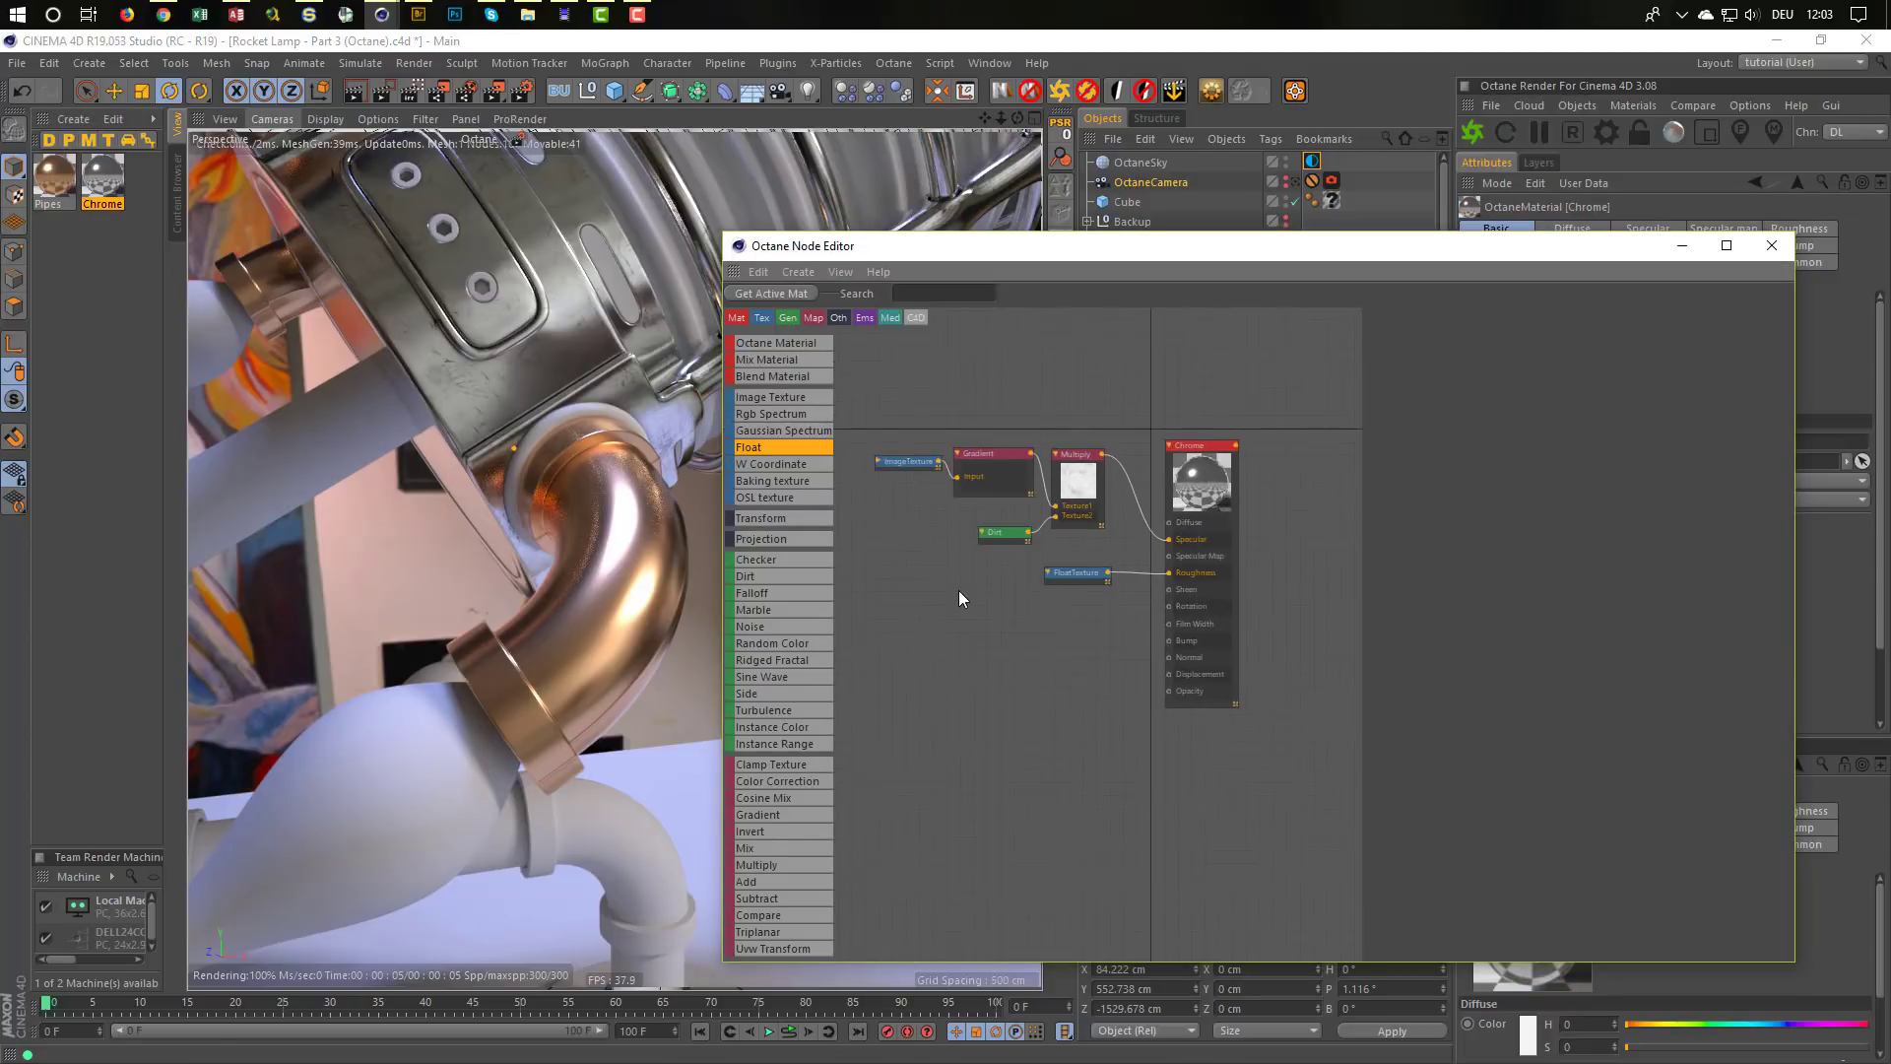
{"action": "scroll", "coordinate": [960, 589], "scroll_direction": "up", "scroll_amount": 1}
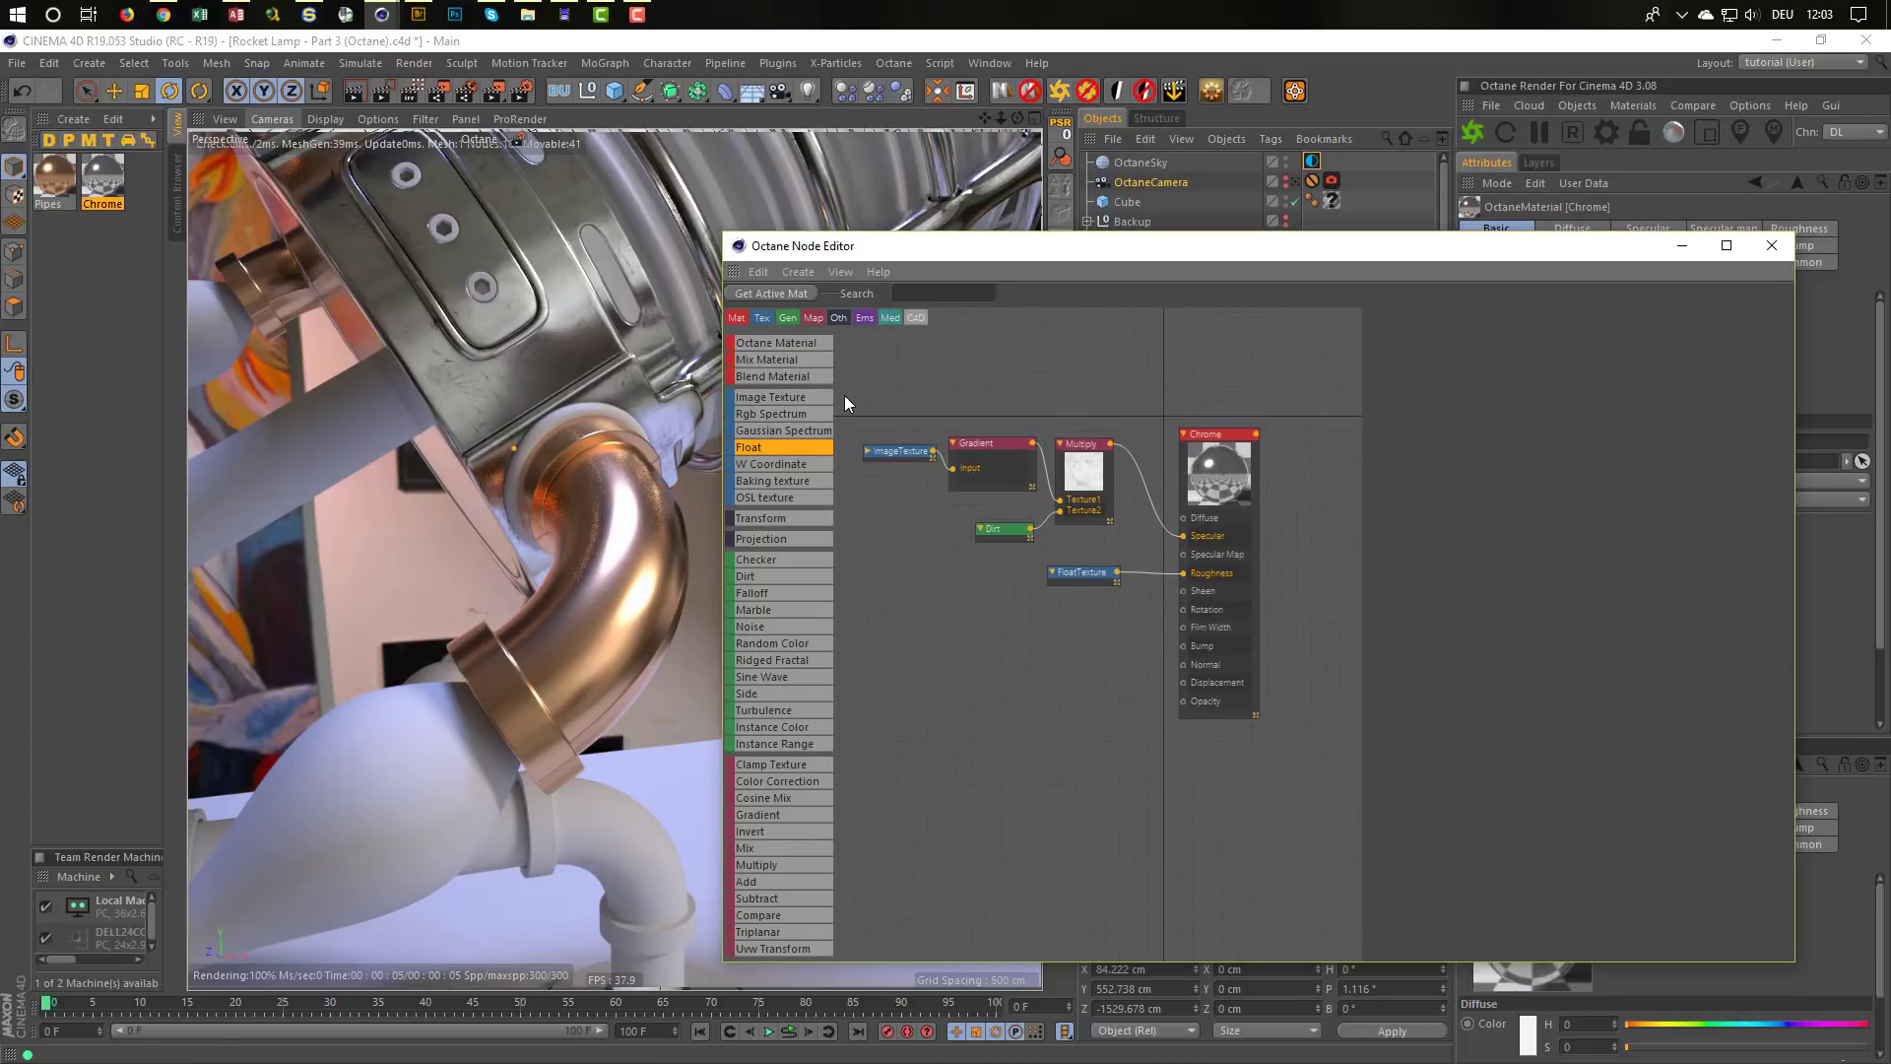
{"action": "left_click_drag", "start_coordinate": [843, 396], "coordinate": [1130, 546]}
{"action": "right_click", "coordinate": [1102, 499]}
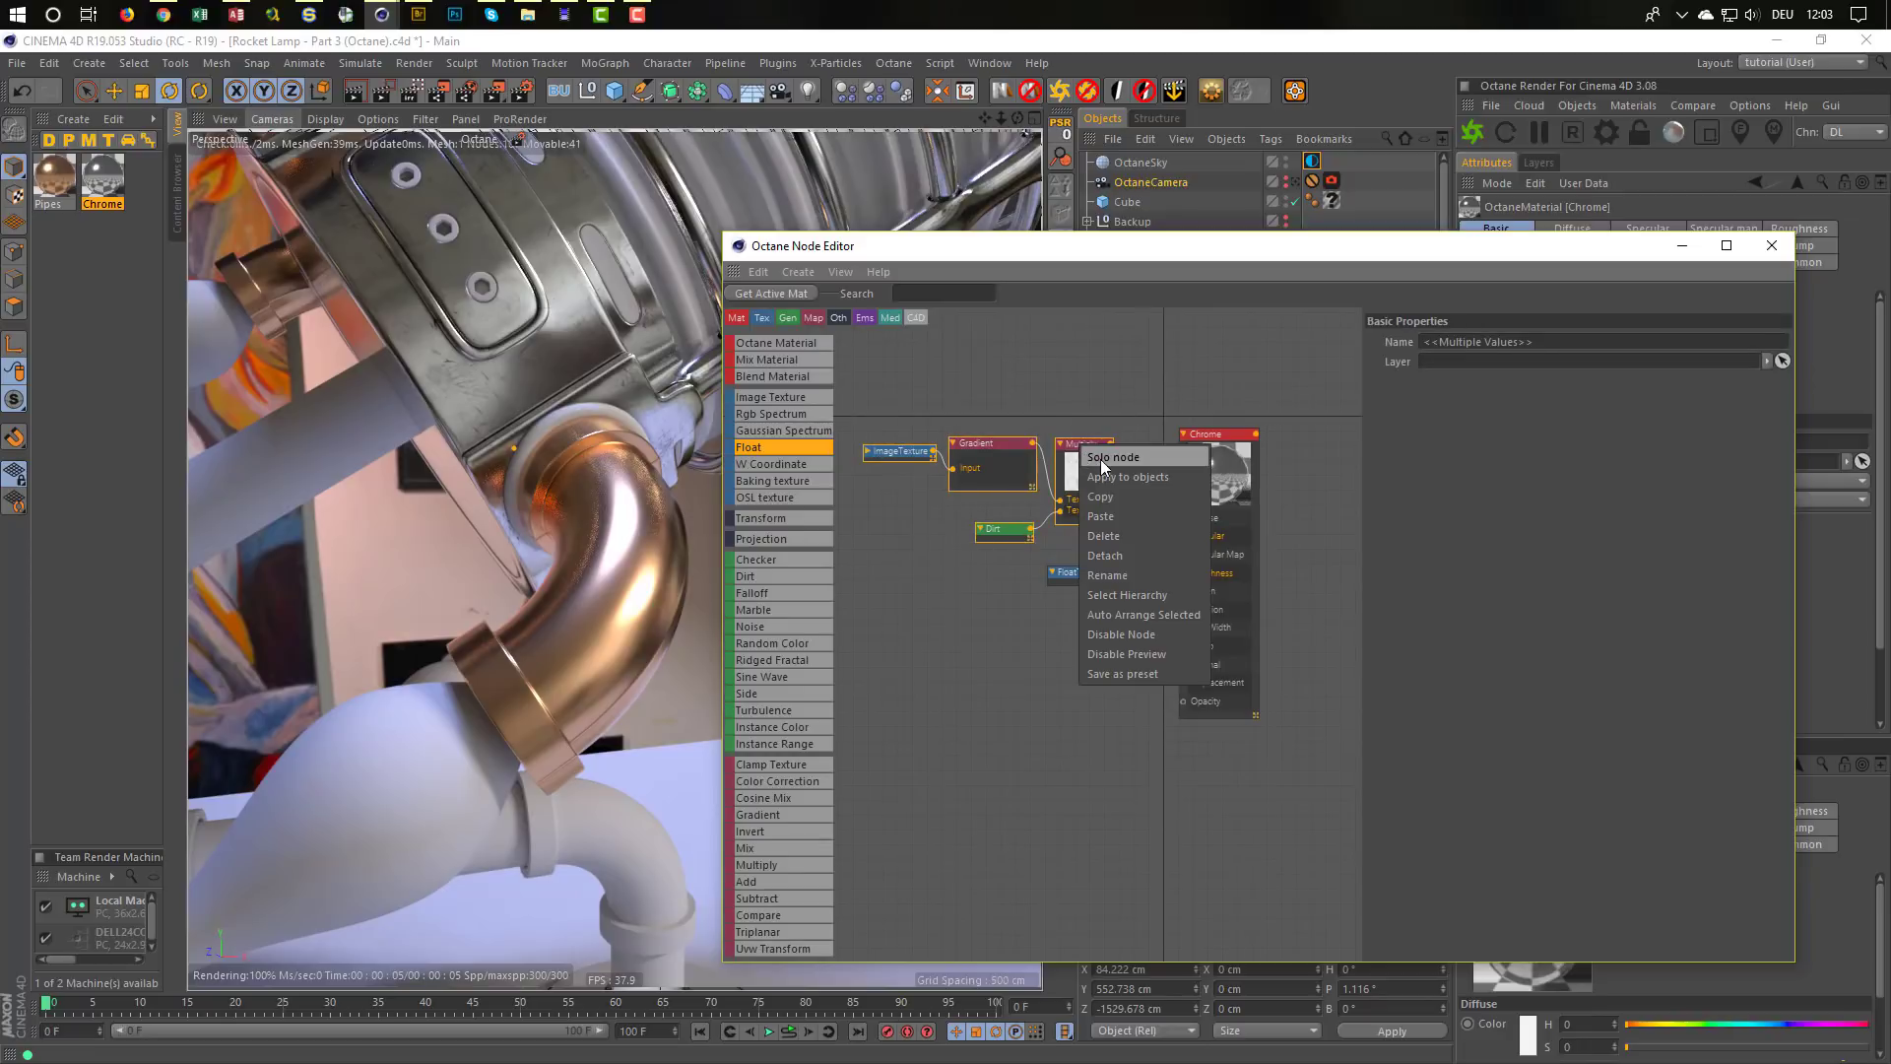
{"action": "left_click", "coordinate": [1098, 528]}
Paste the breakup nodes into Pipes, tidy them, and unplug RgbSpectrum from Specular
{"action": "left_click", "coordinate": [69, 182]}
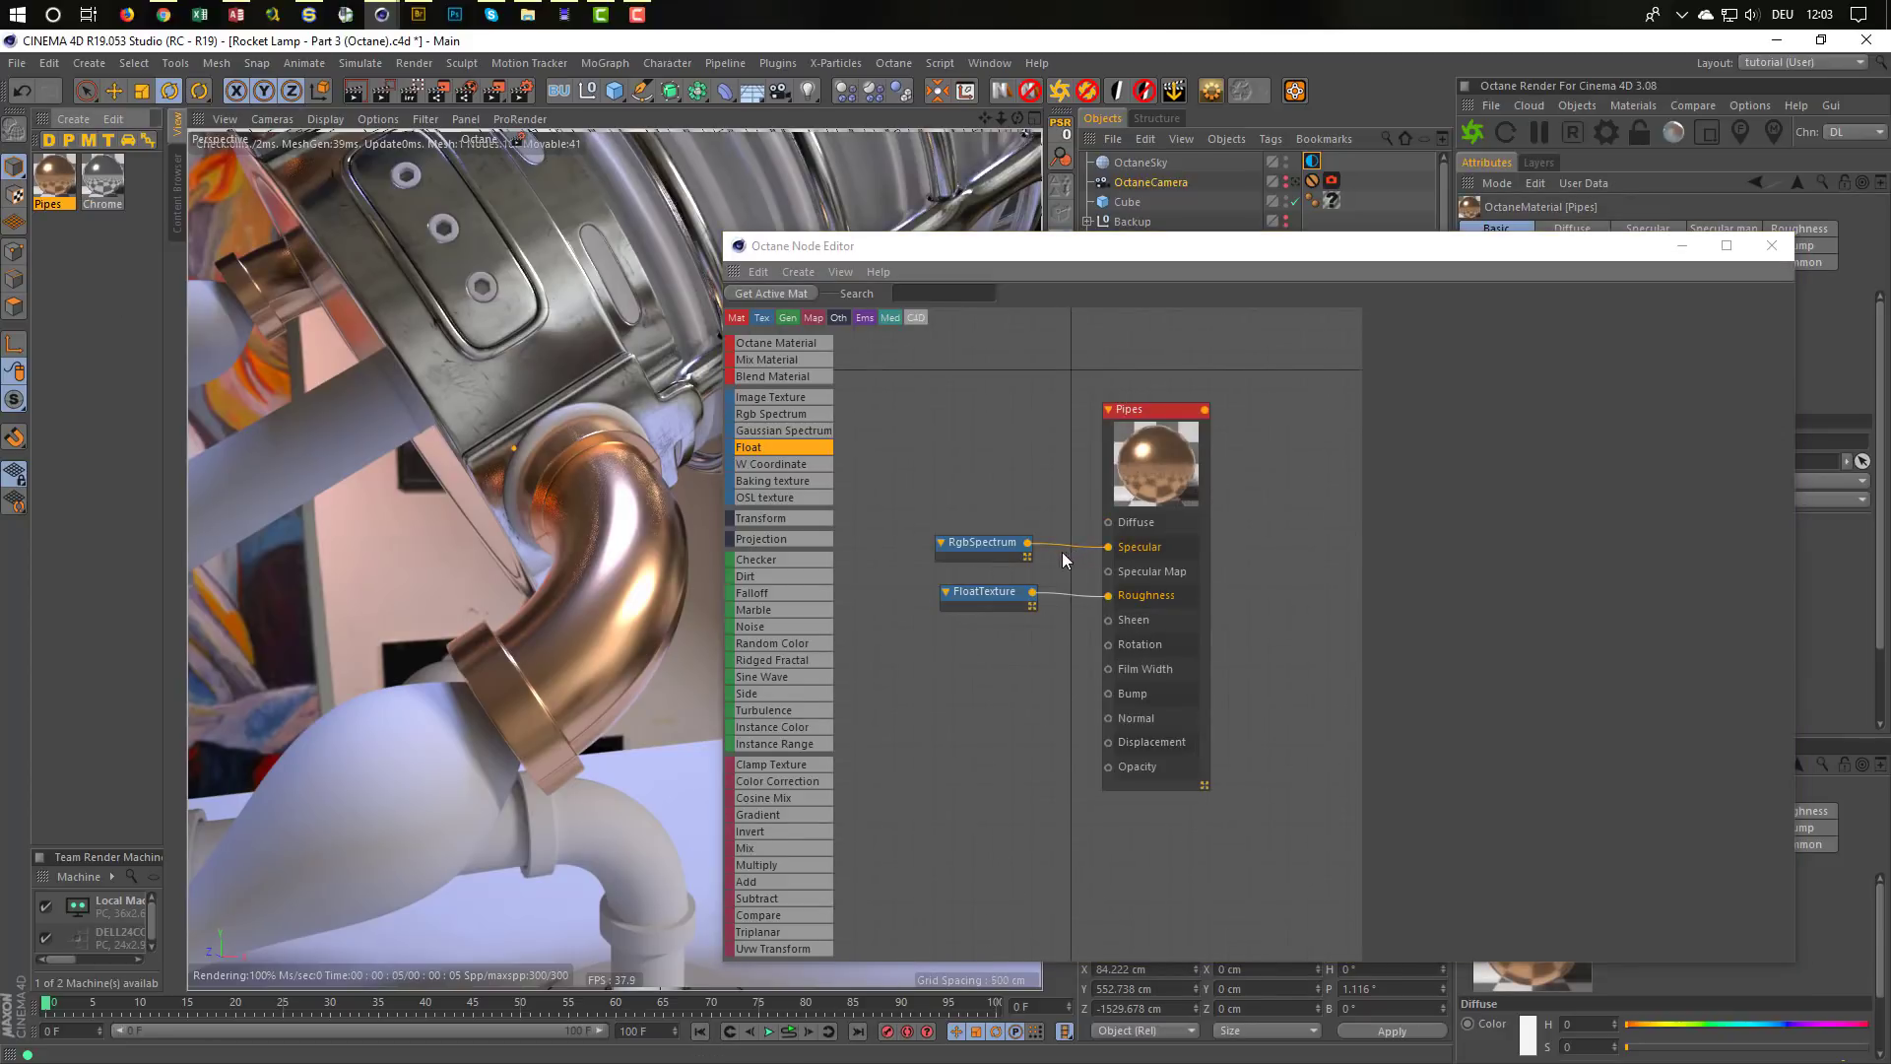
{"action": "scroll", "coordinate": [1026, 561], "scroll_direction": "down", "scroll_amount": 2}
{"action": "middle_click_drag", "start_coordinate": [1026, 562], "coordinate": [1091, 730]}
{"action": "right_click", "coordinate": [1038, 476]}
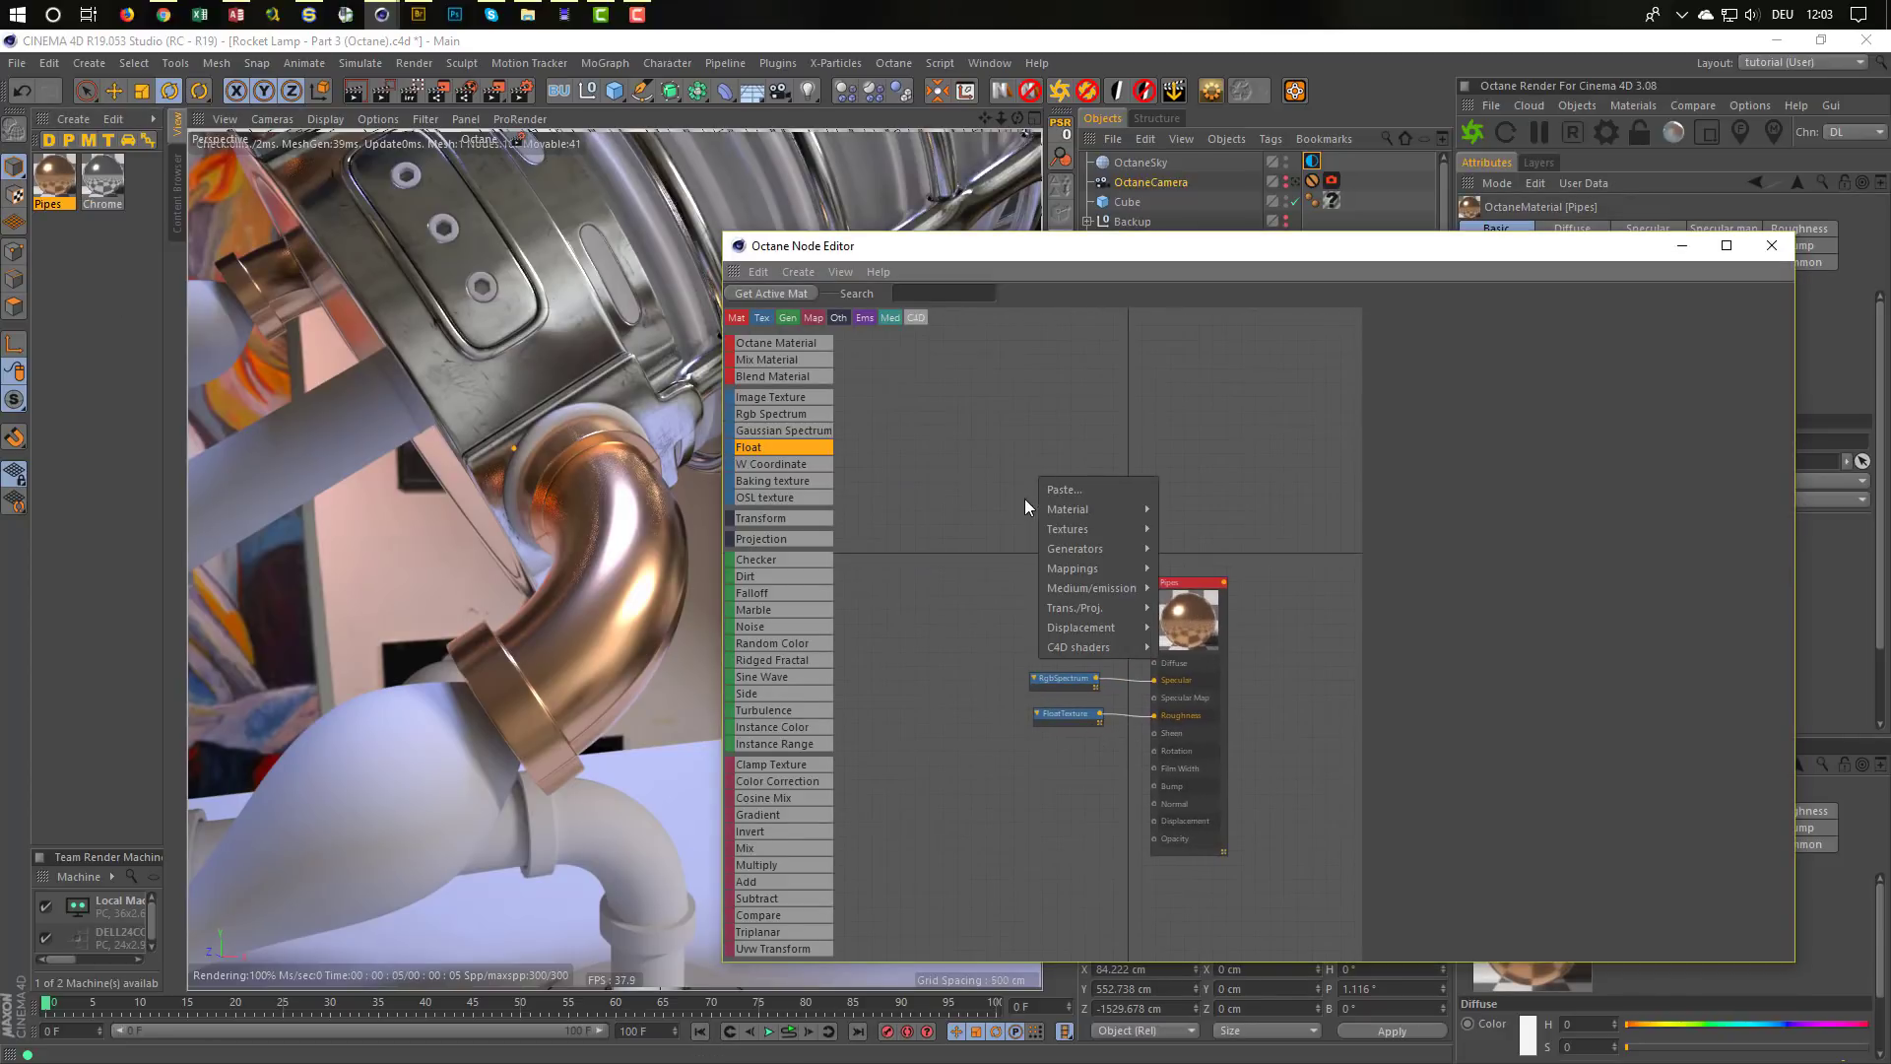
{"action": "left_click", "coordinate": [1027, 498]}
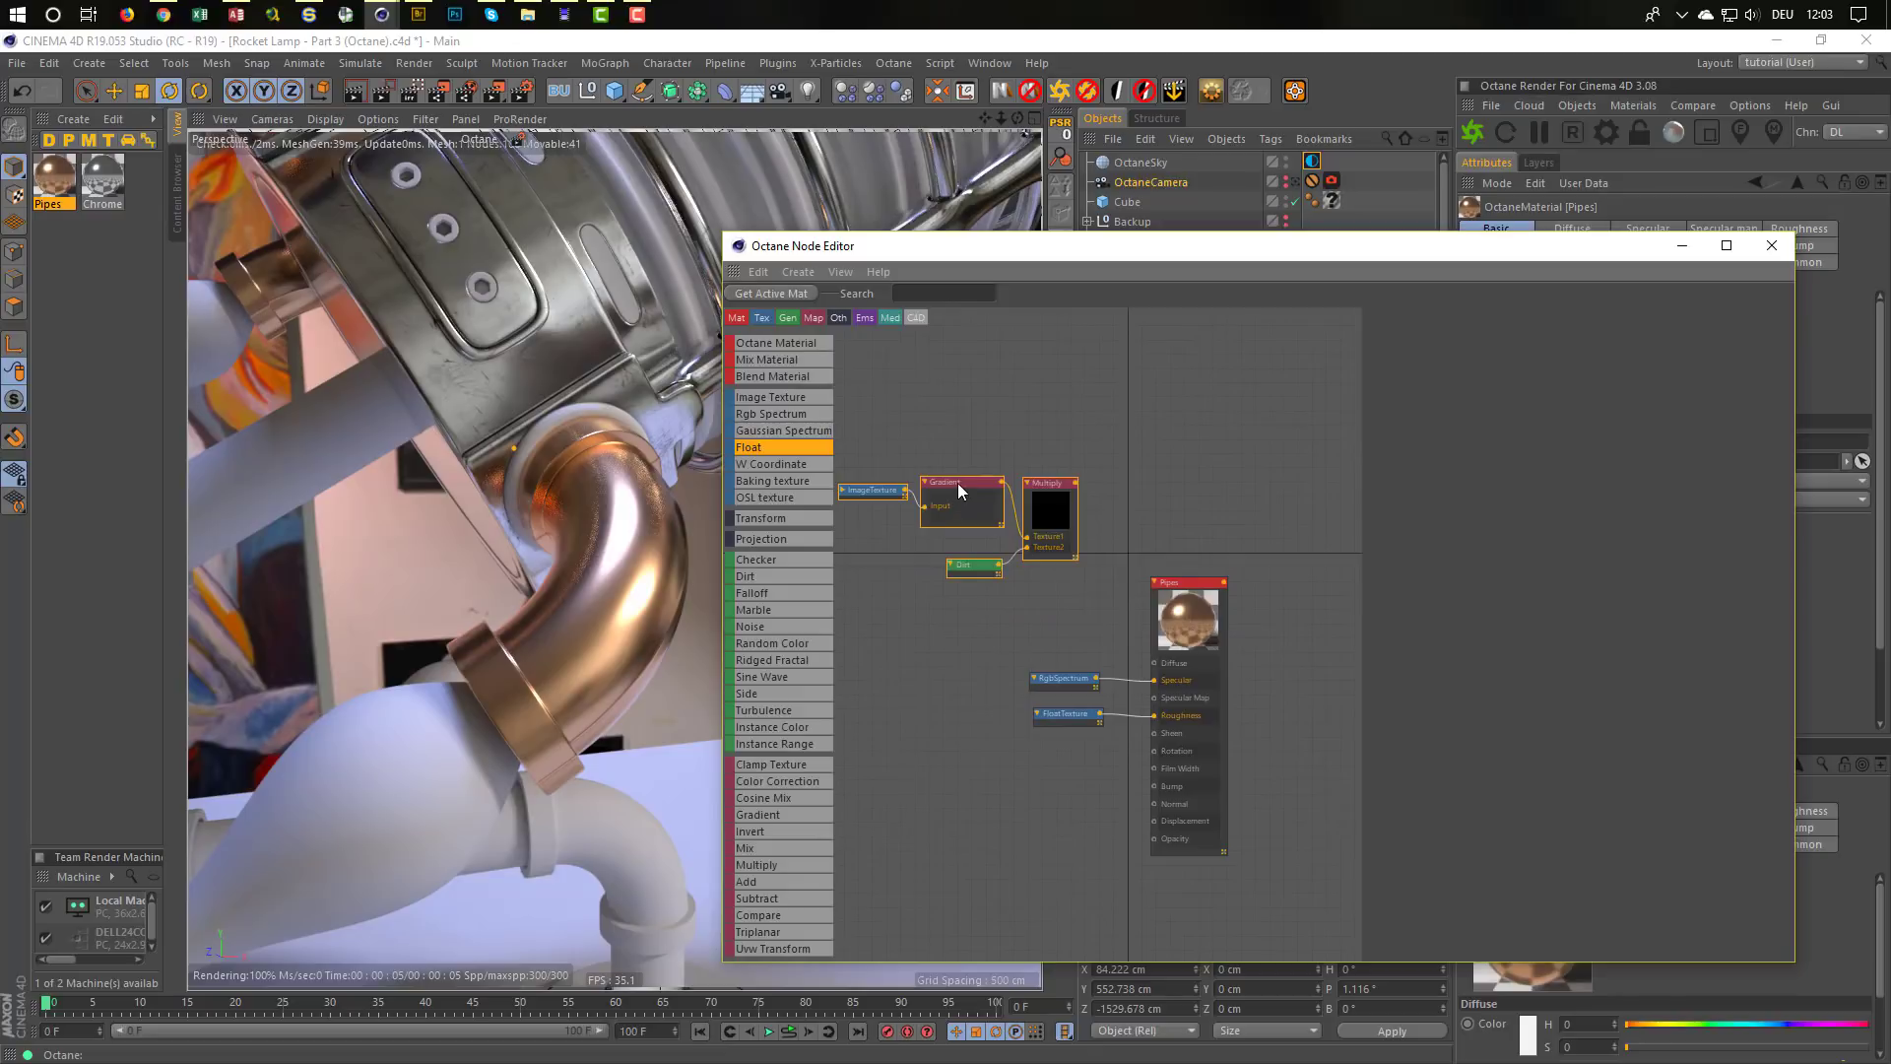
{"action": "left_click_drag", "start_coordinate": [992, 530], "coordinate": [980, 490]}
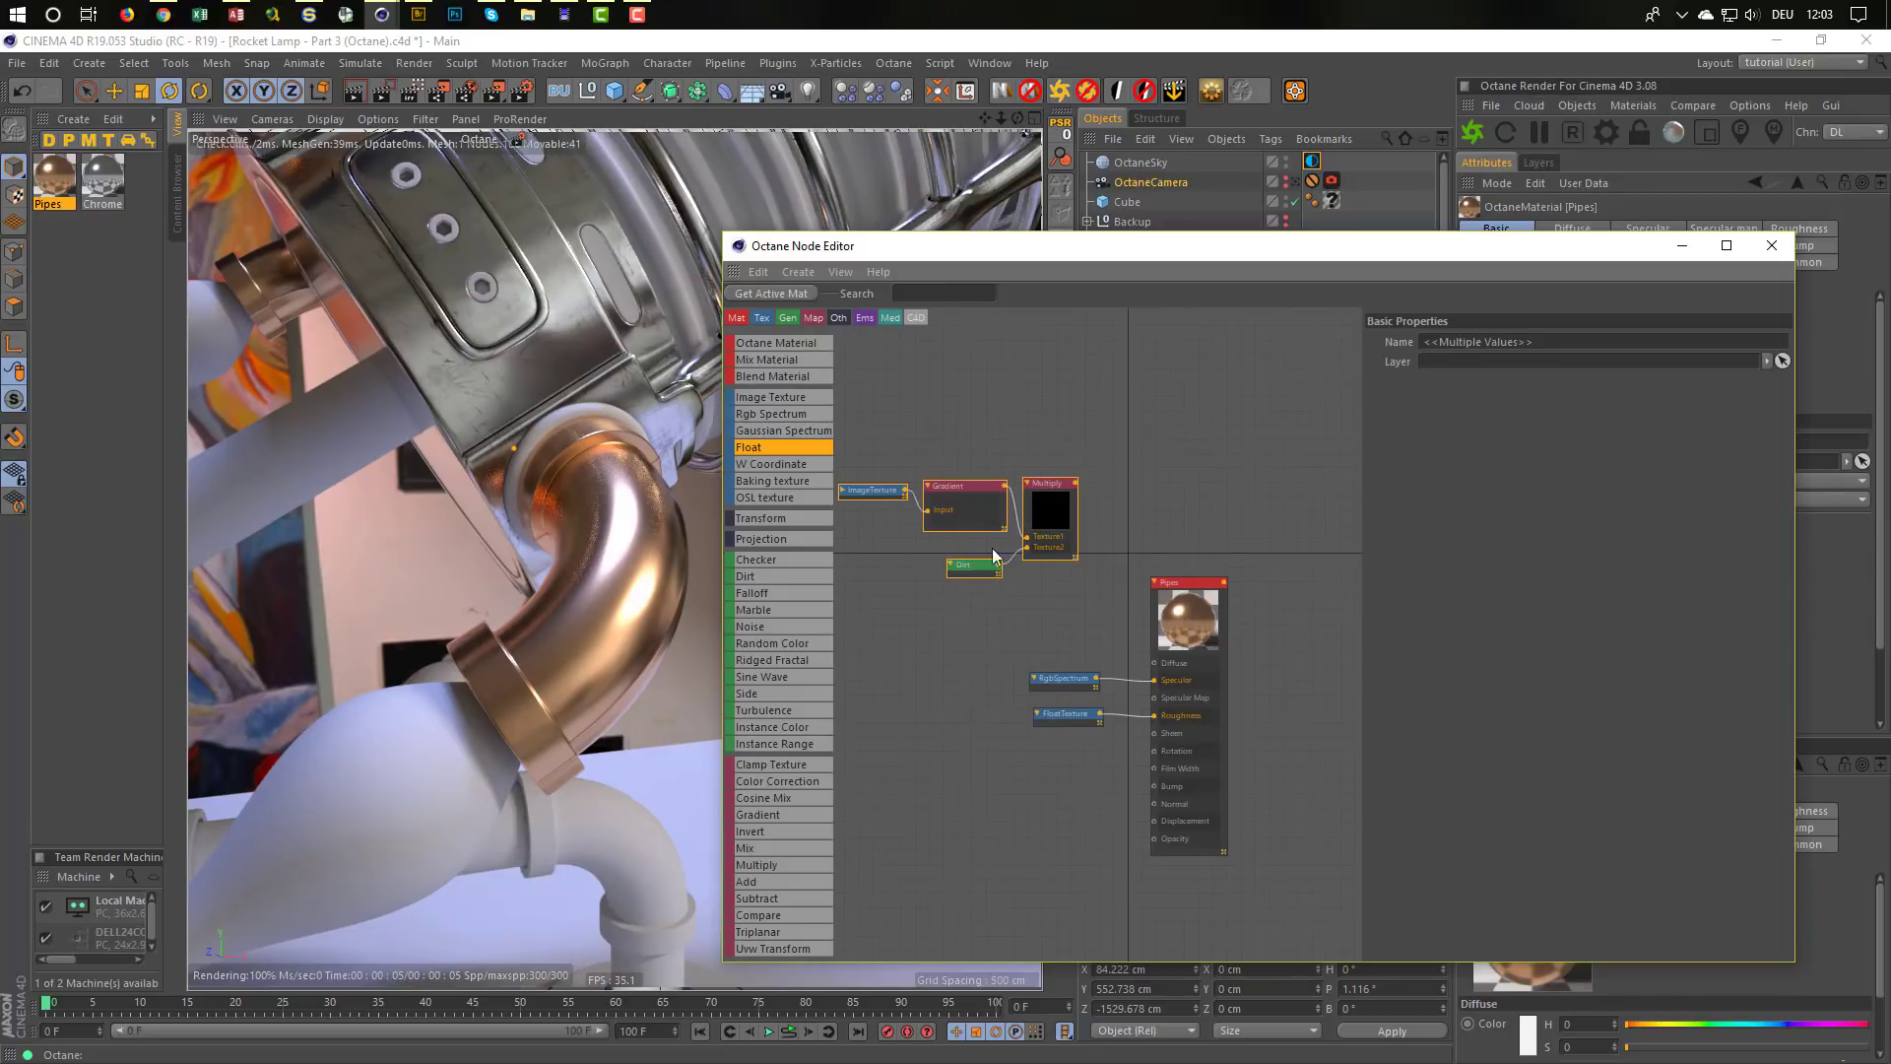
{"action": "scroll", "coordinate": [1097, 663], "scroll_direction": "up", "scroll_amount": 3}
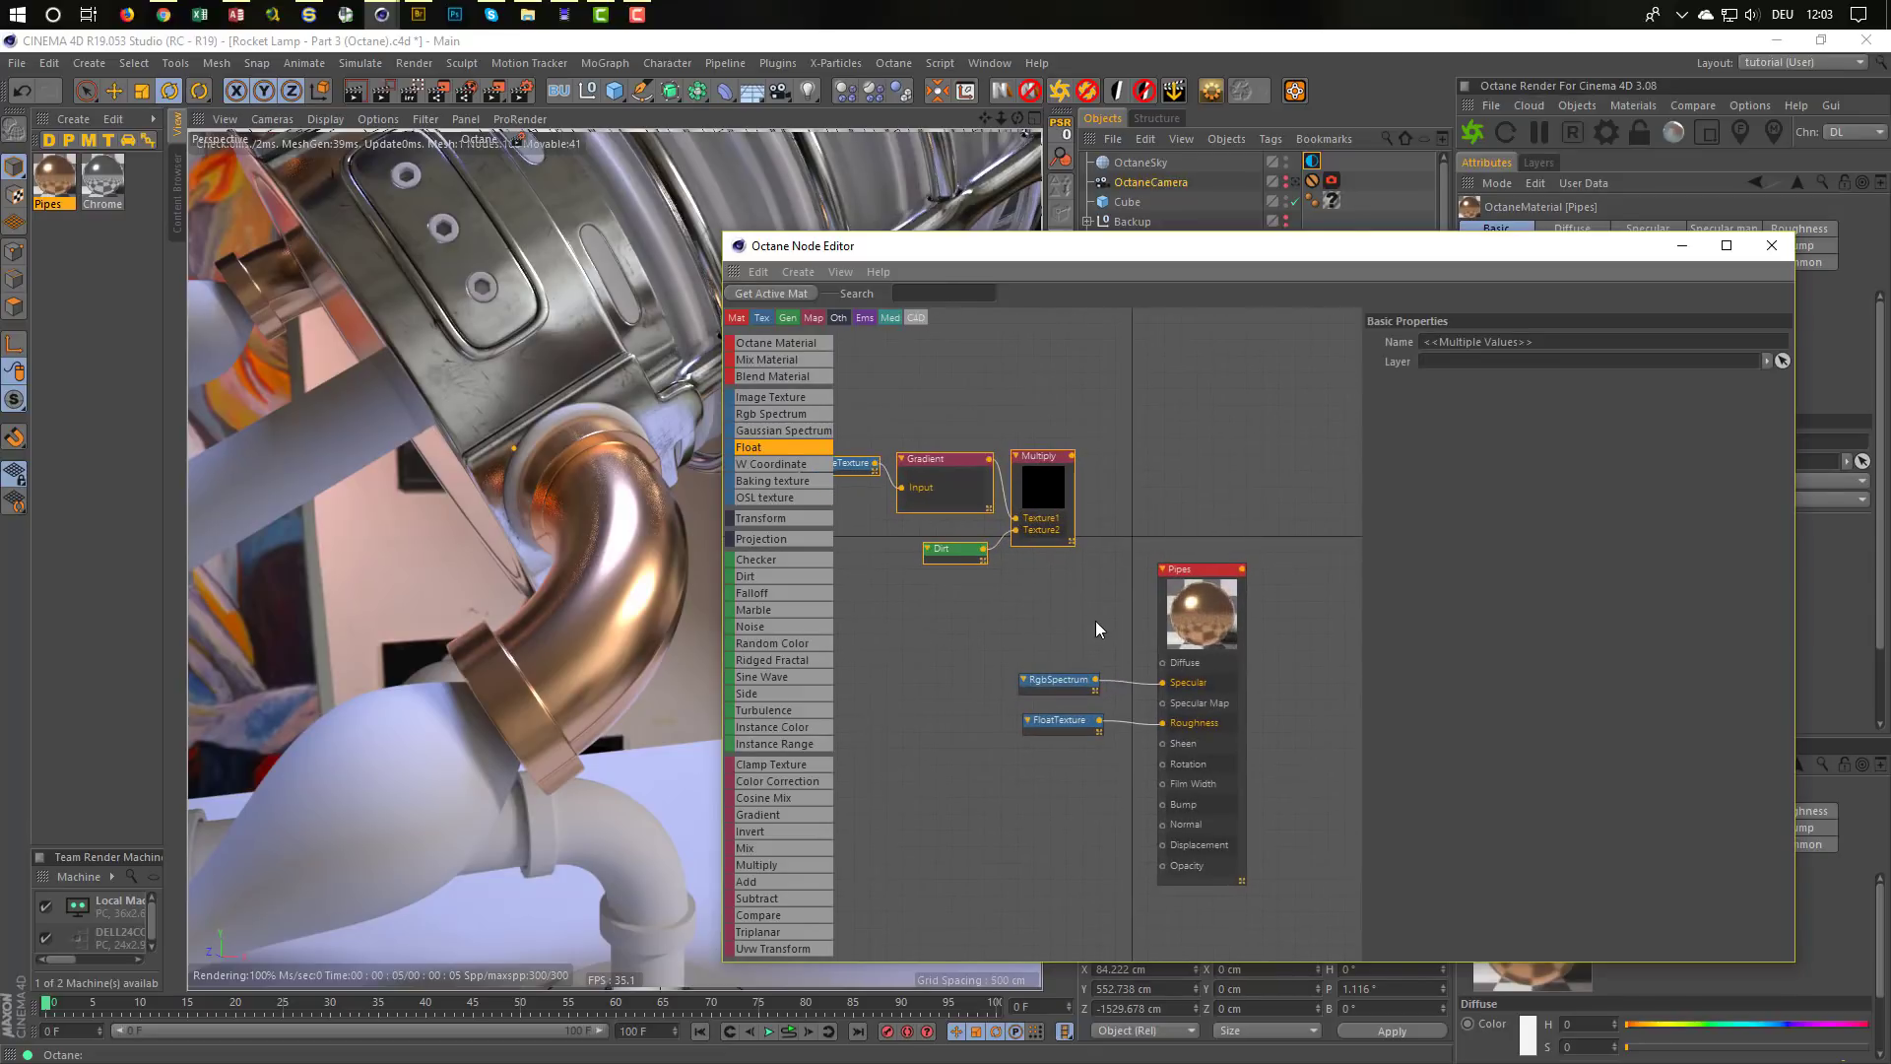
{"action": "middle_click_drag", "start_coordinate": [1095, 620], "coordinate": [1172, 602]}
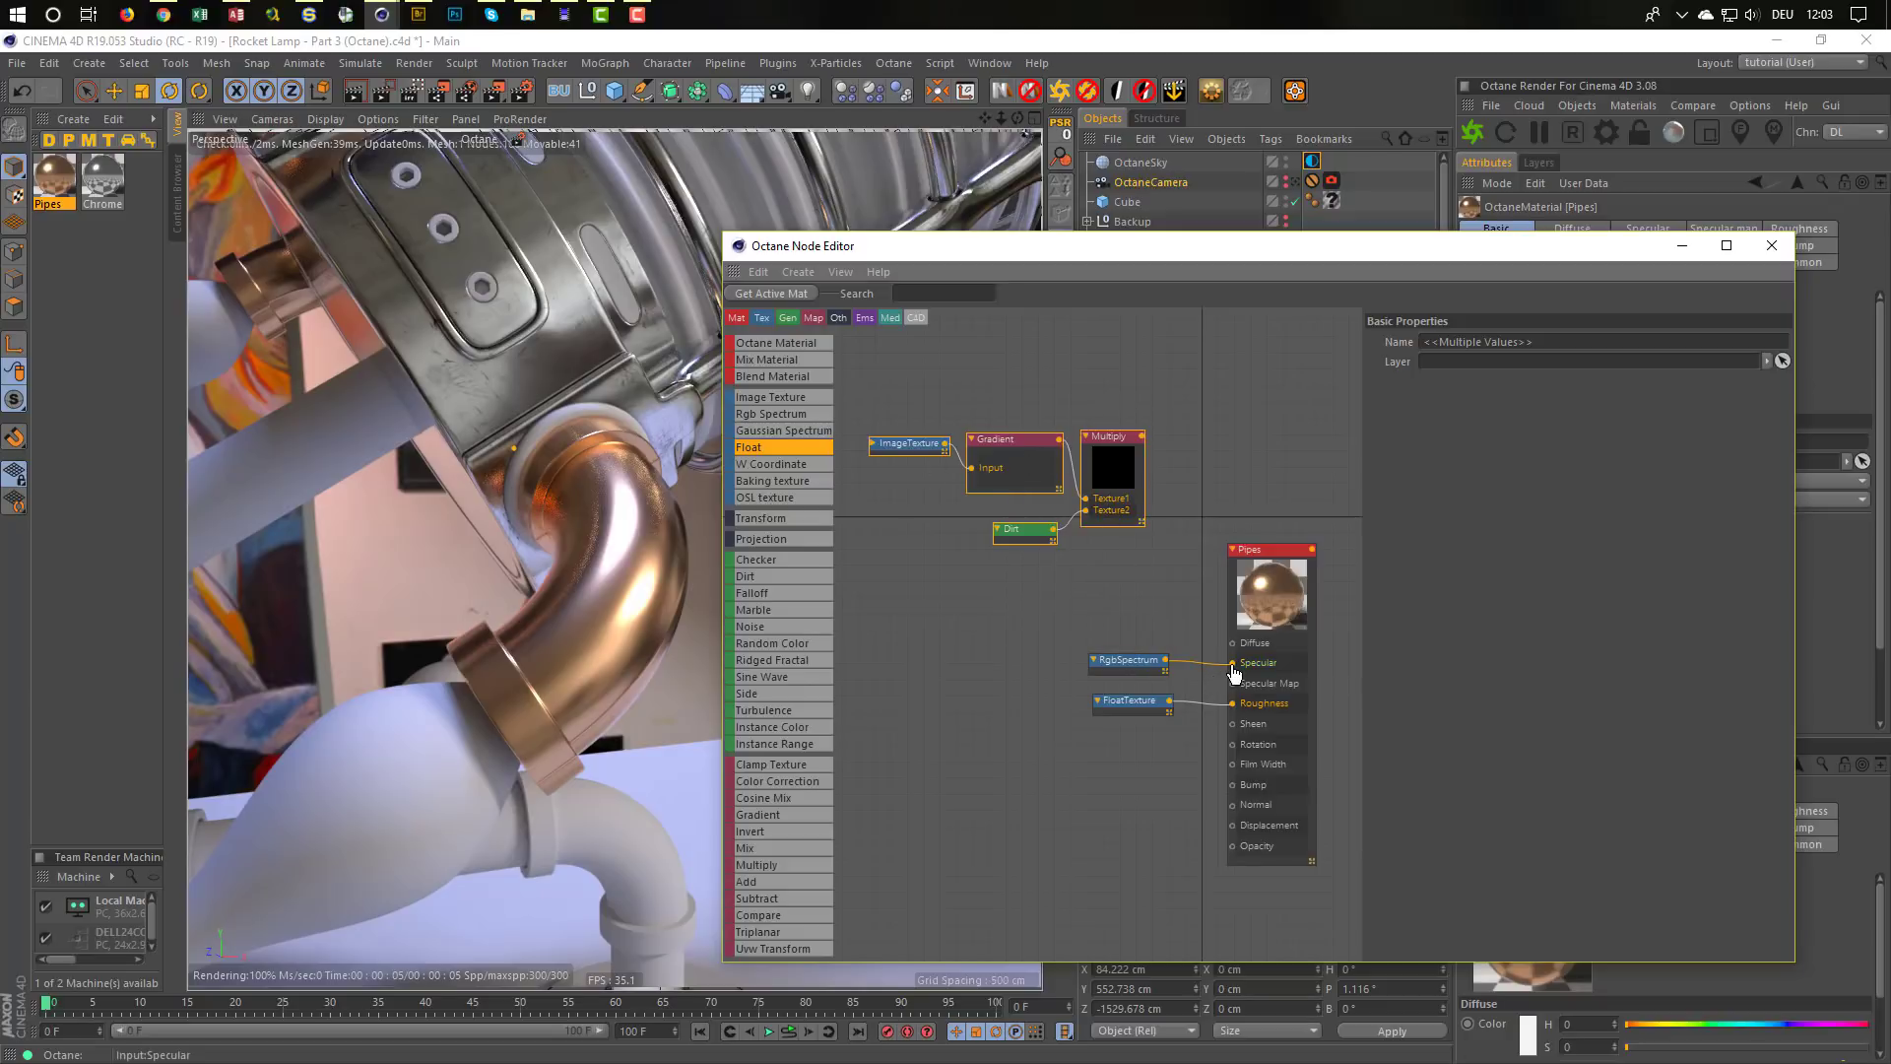
{"action": "left_click_drag", "start_coordinate": [1238, 671], "coordinate": [964, 631]}
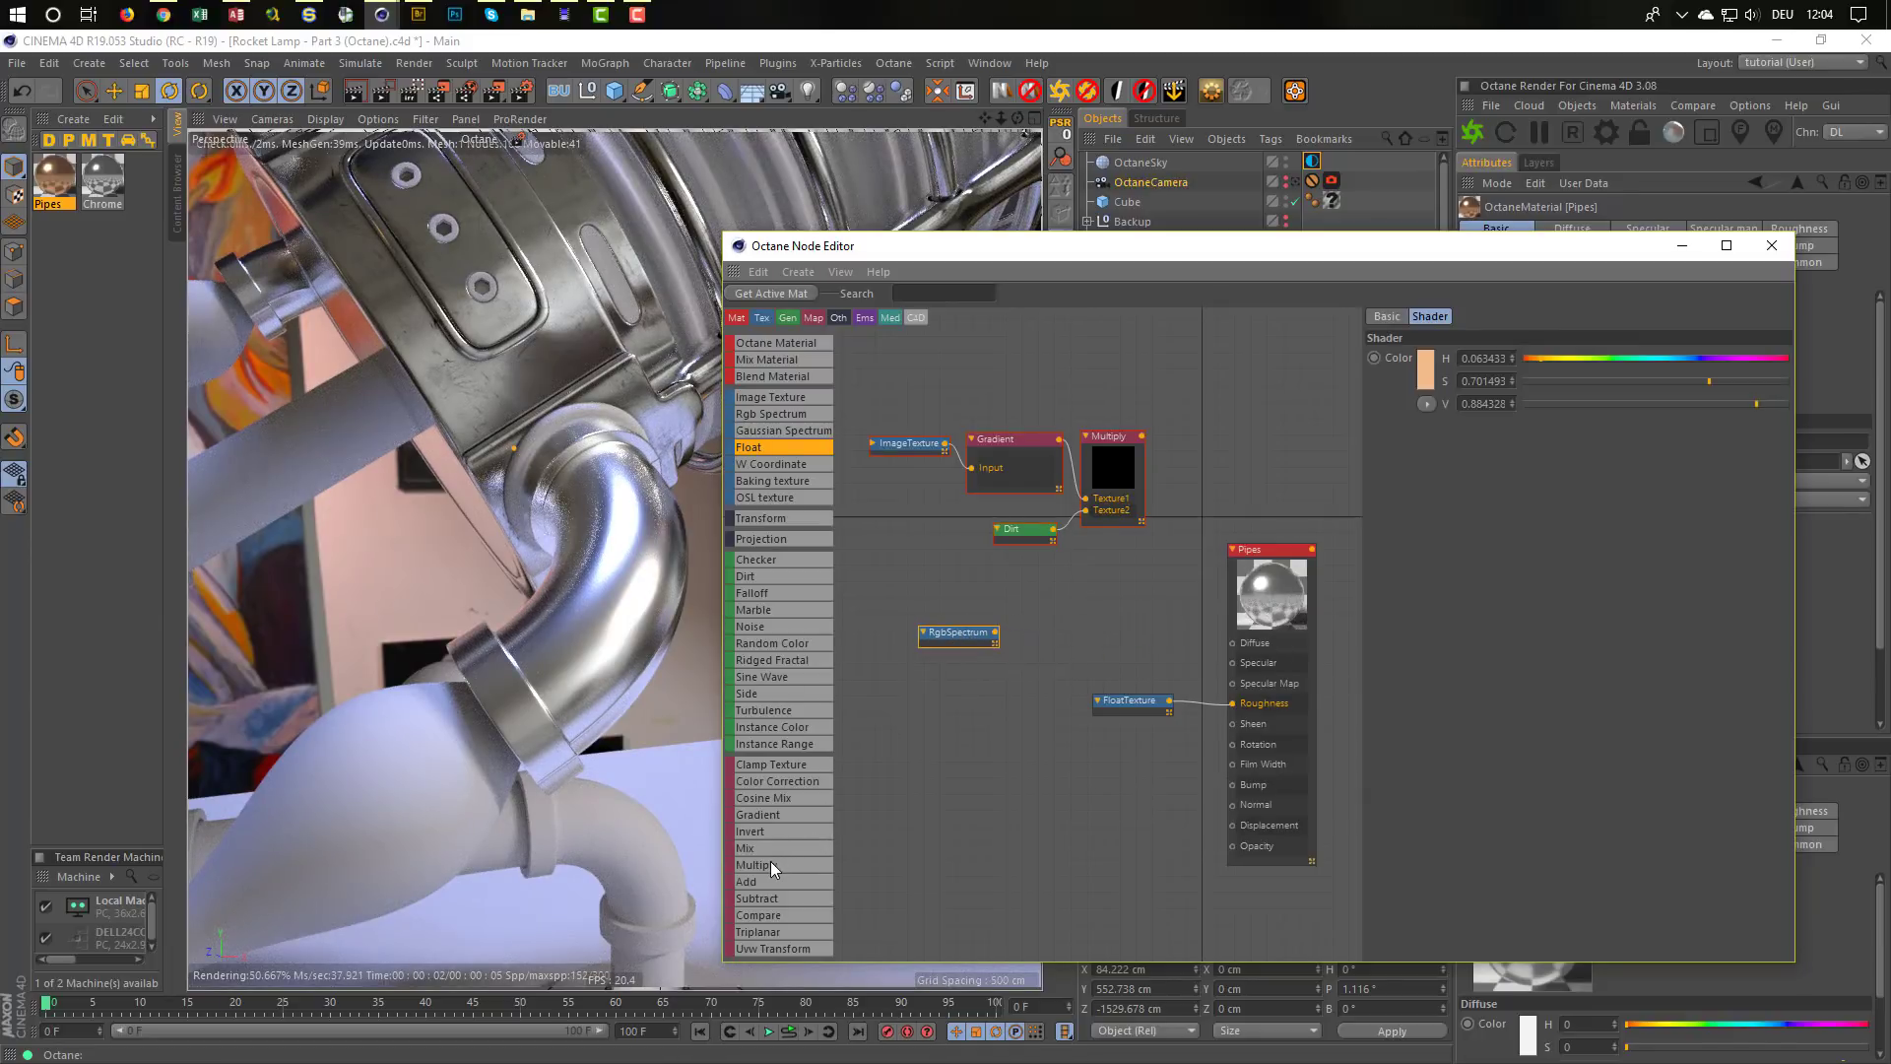
Add a second Multiply combining the dirt-gradient Multiply with RgbSpectrum into Pipes' Specular
{"action": "left_click_drag", "start_coordinate": [771, 863], "coordinate": [1131, 573]}
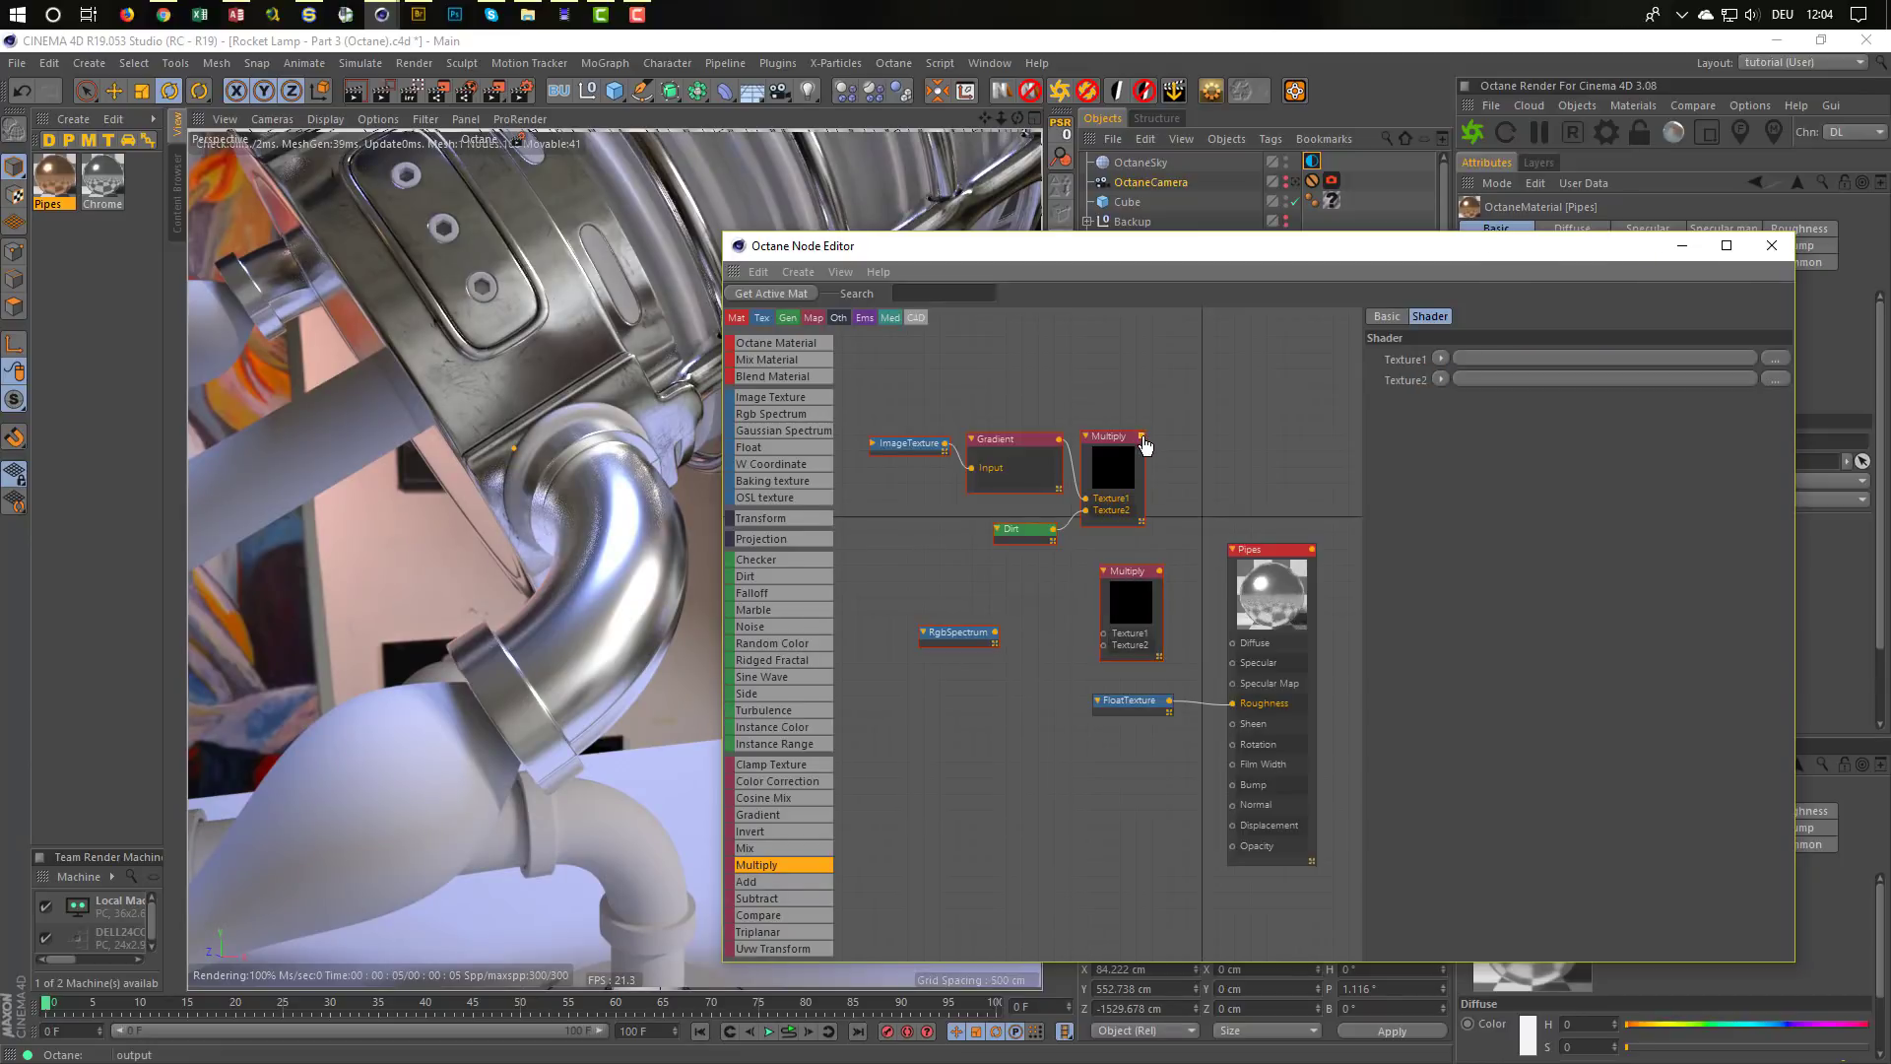
{"action": "left_click_drag", "start_coordinate": [1142, 435], "coordinate": [1103, 645]}
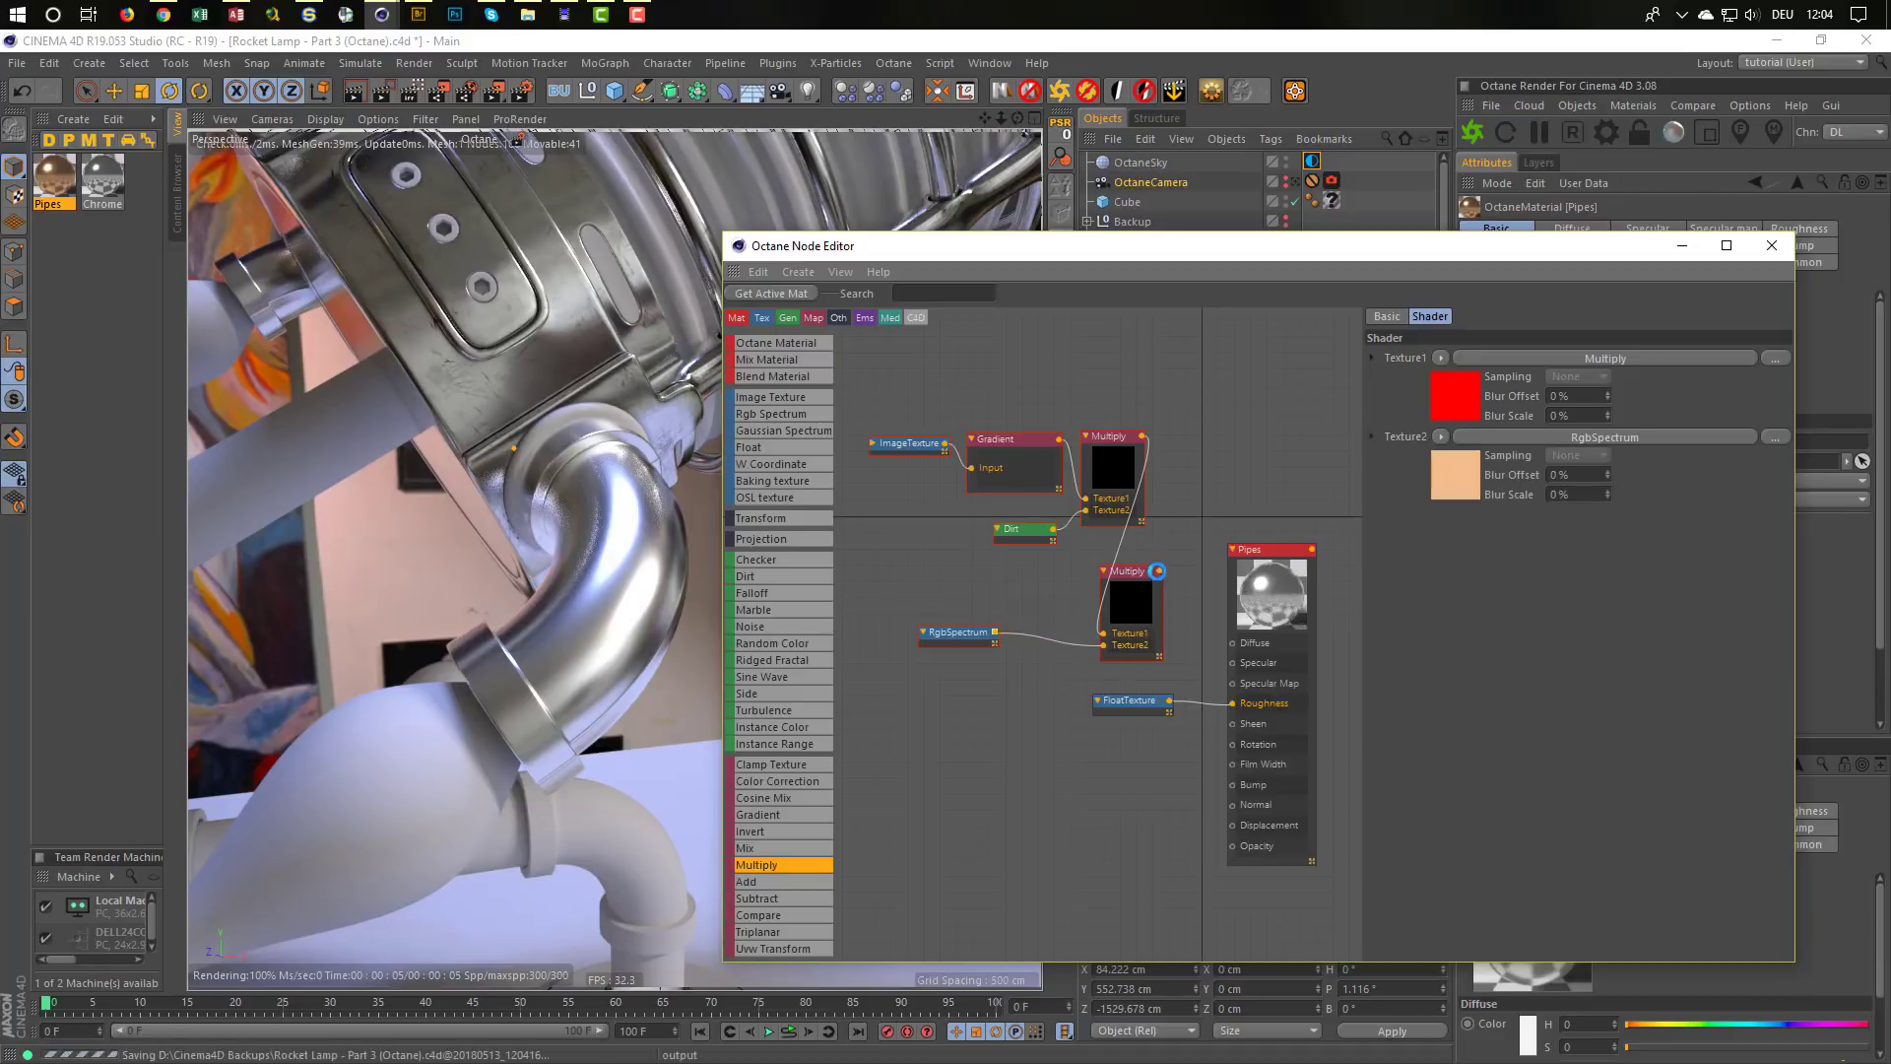
{"action": "left_click_drag", "start_coordinate": [1159, 572], "coordinate": [1235, 666]}
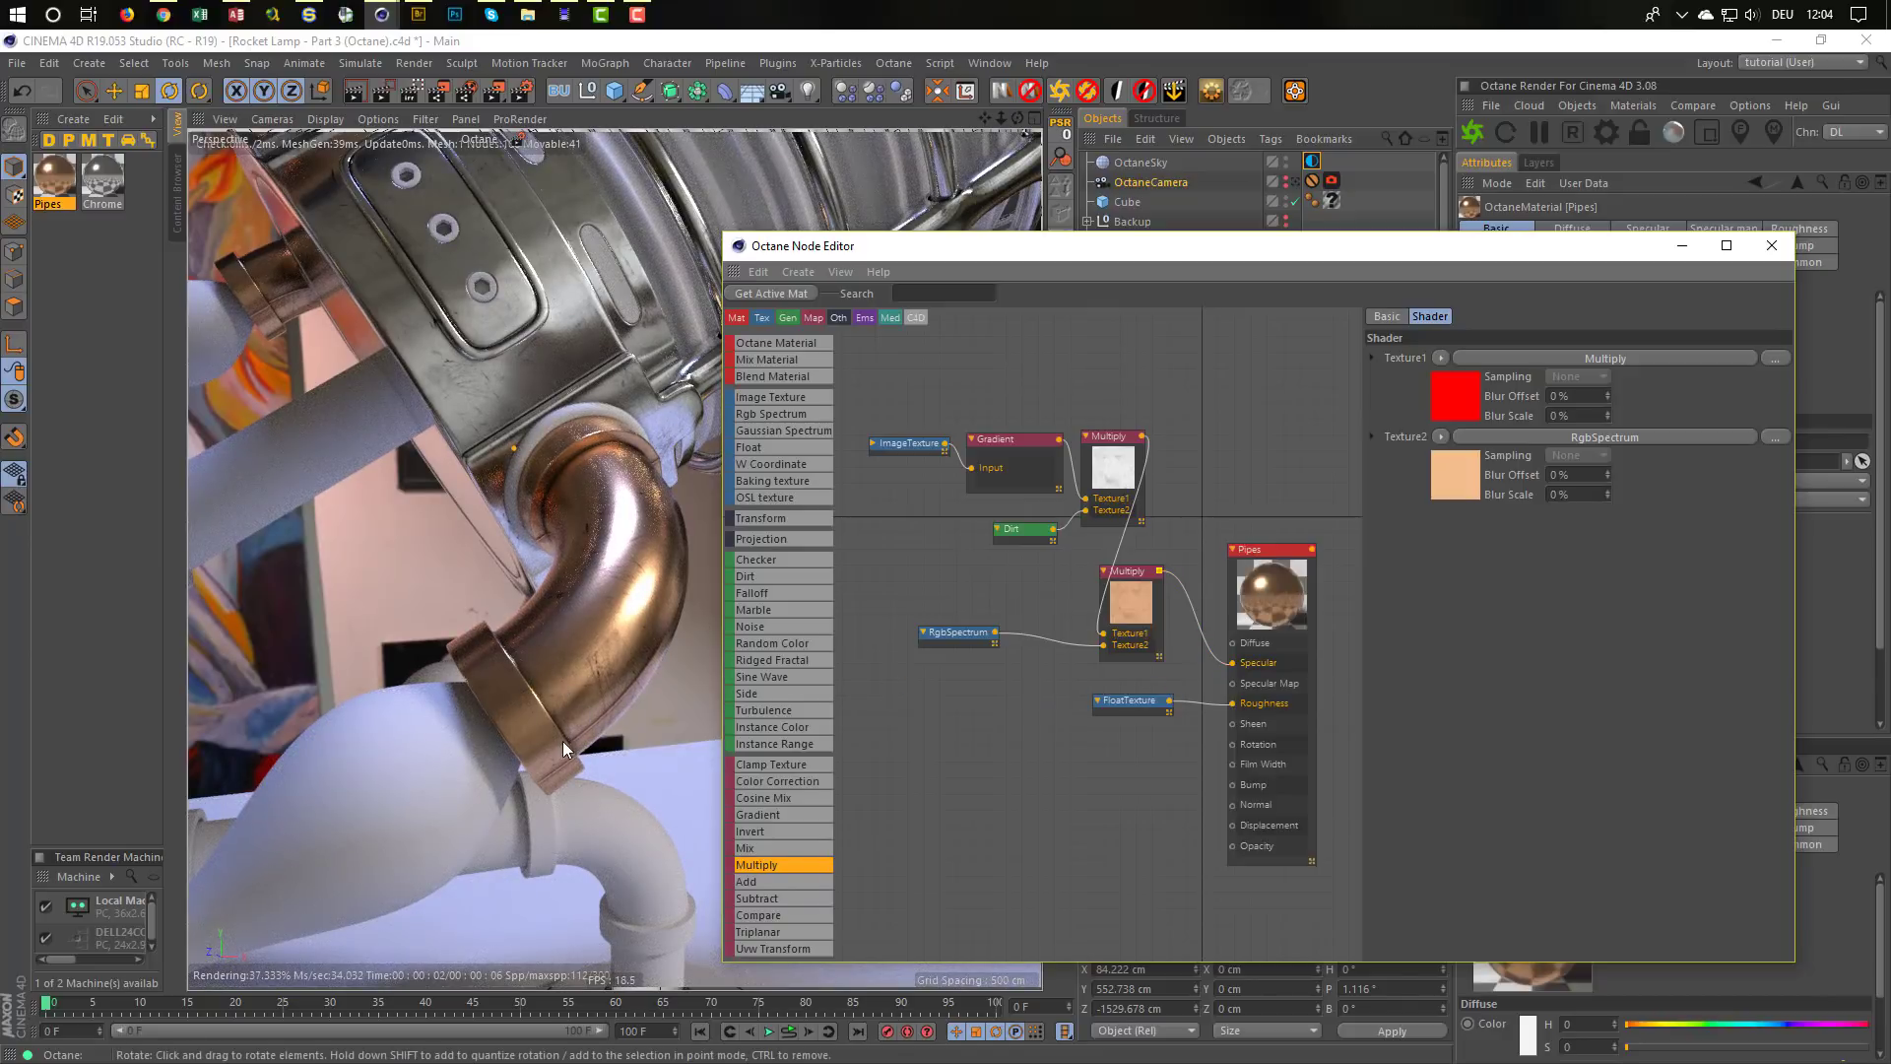
{"action": "left_click_drag", "start_coordinate": [595, 660], "coordinate": [670, 640], "text": "alt"}
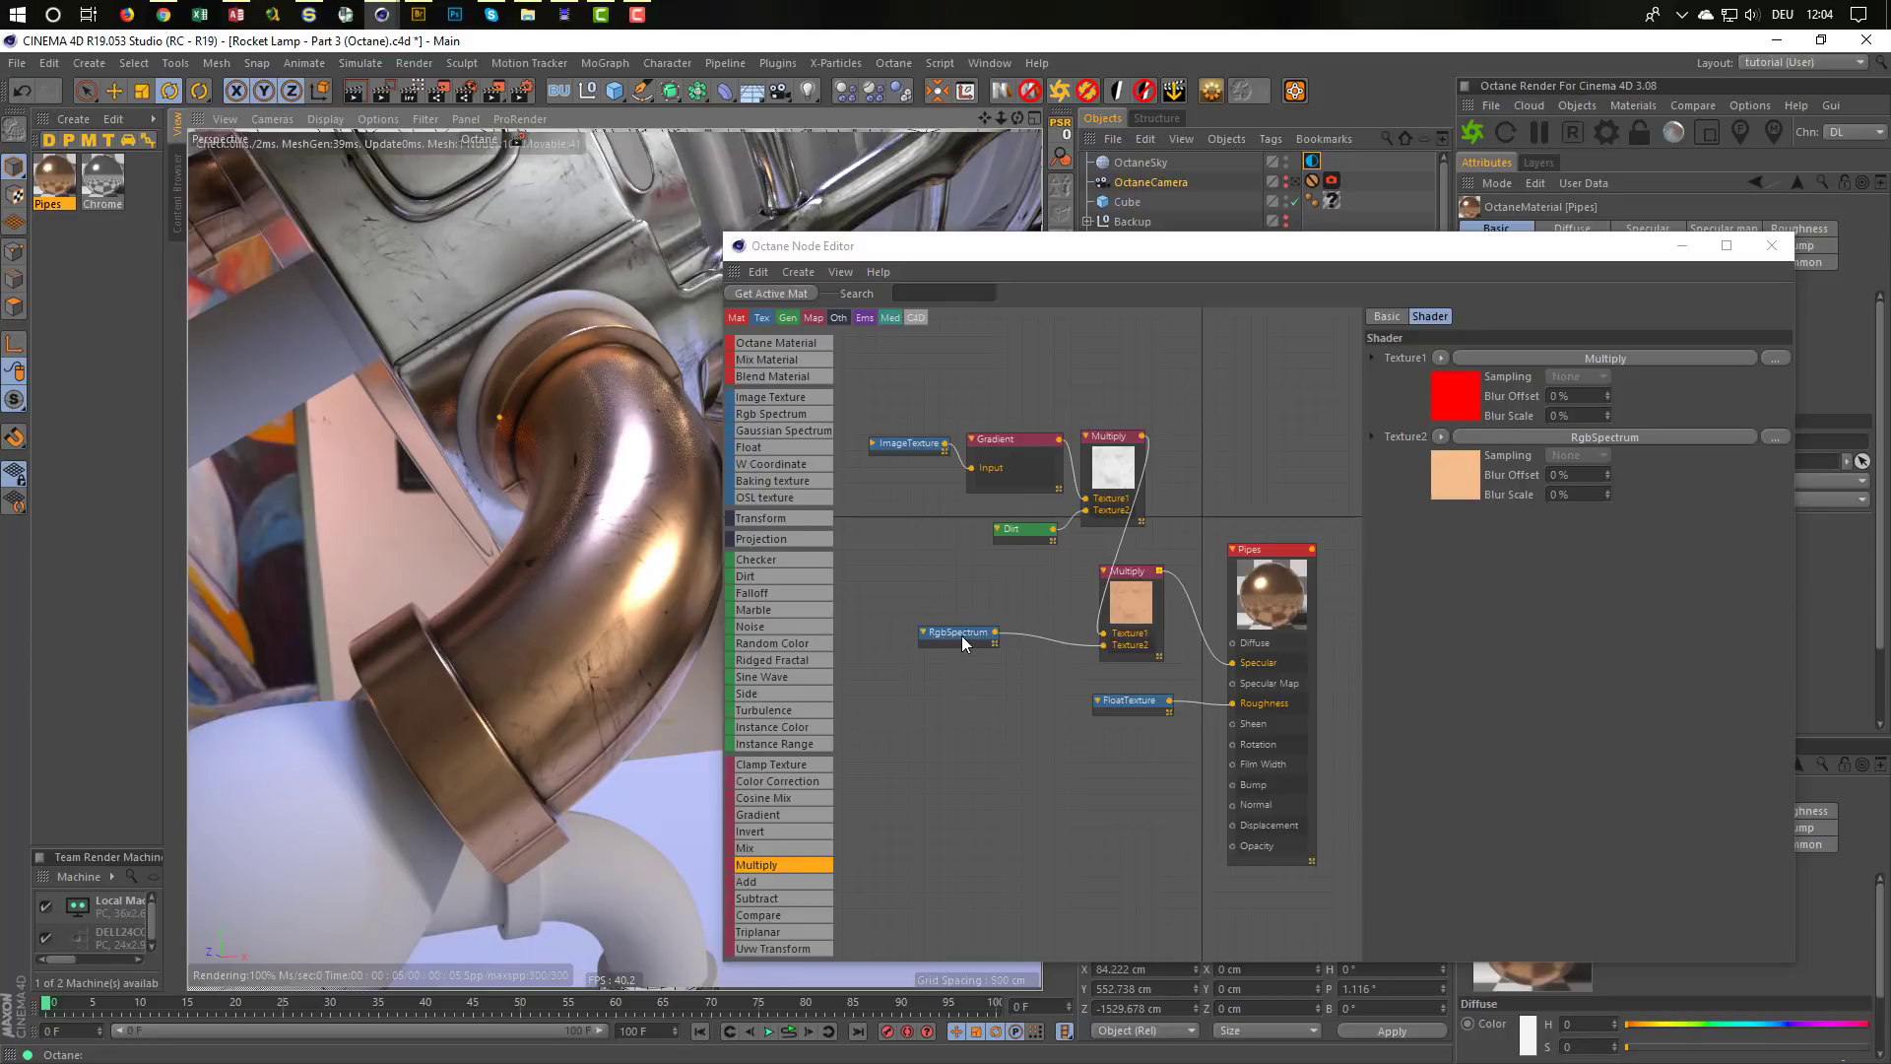
{"action": "left_click_drag", "start_coordinate": [961, 635], "coordinate": [996, 656]}
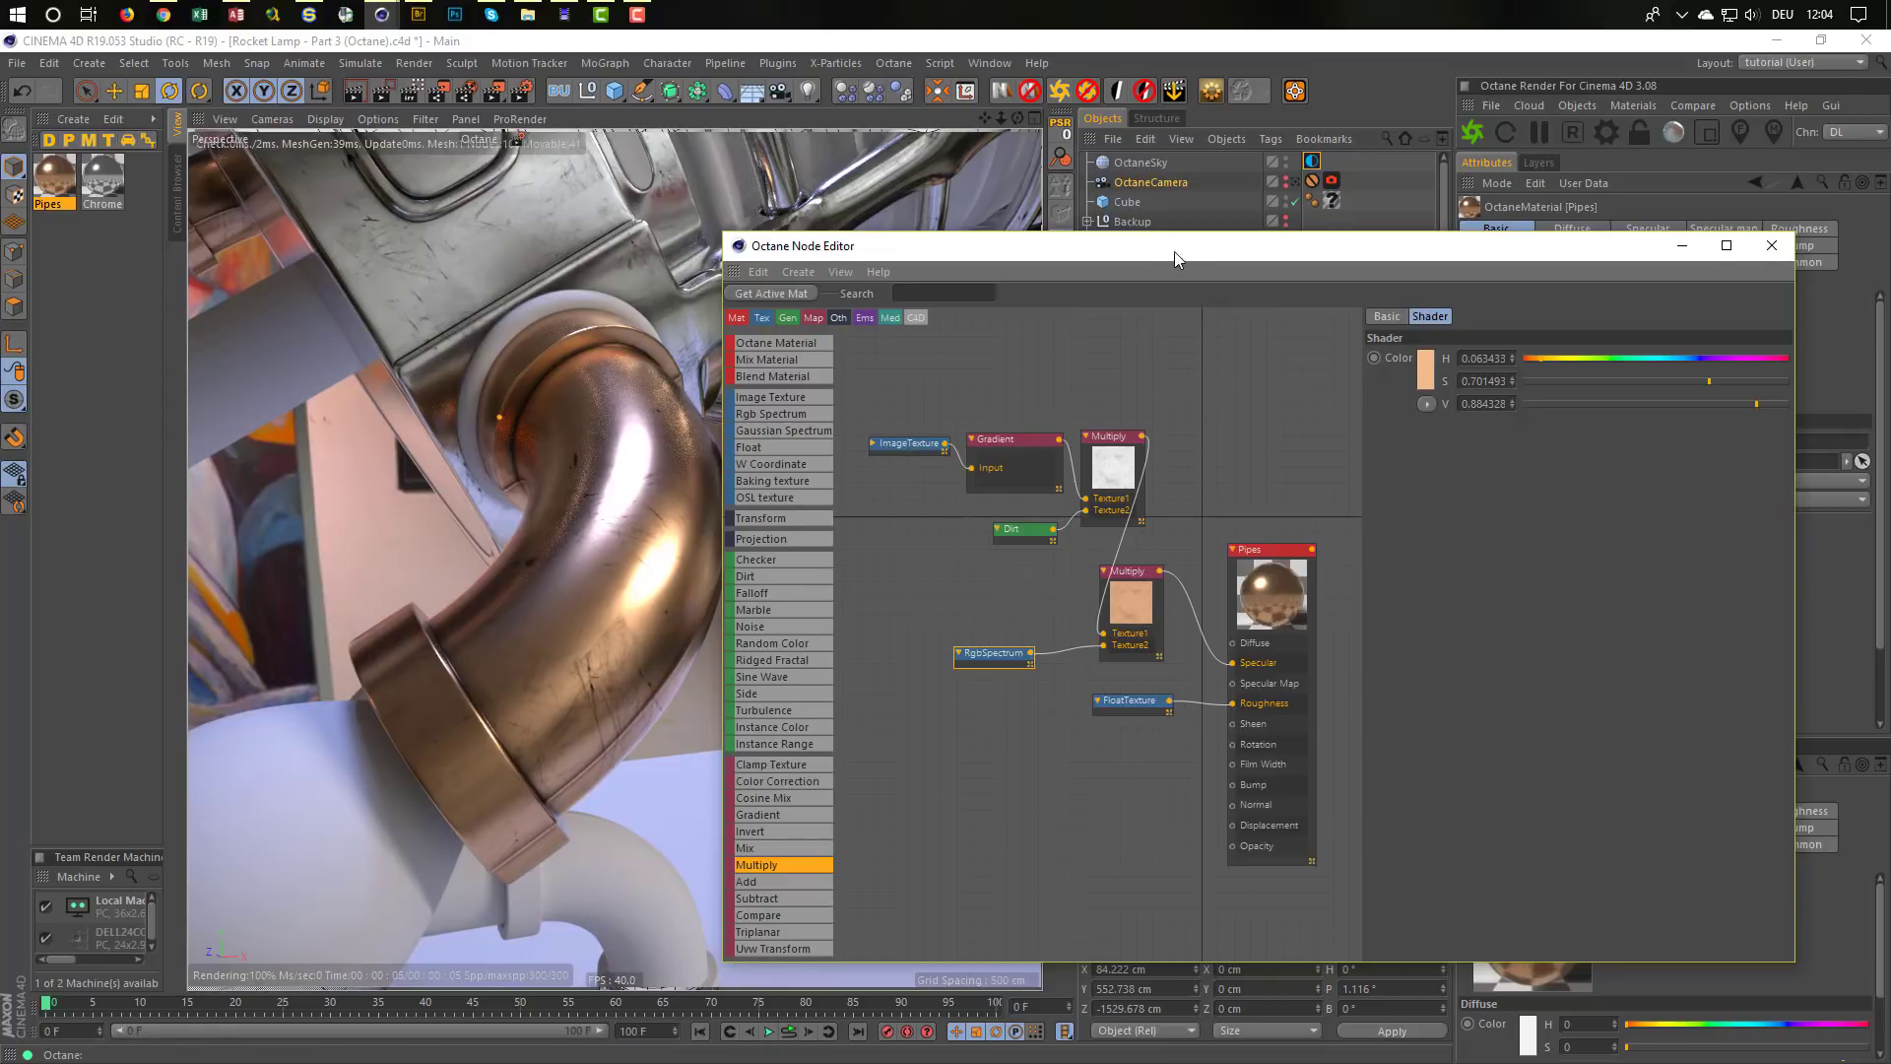
{"action": "left_click_drag", "start_coordinate": [1174, 251], "coordinate": [1139, 650]}
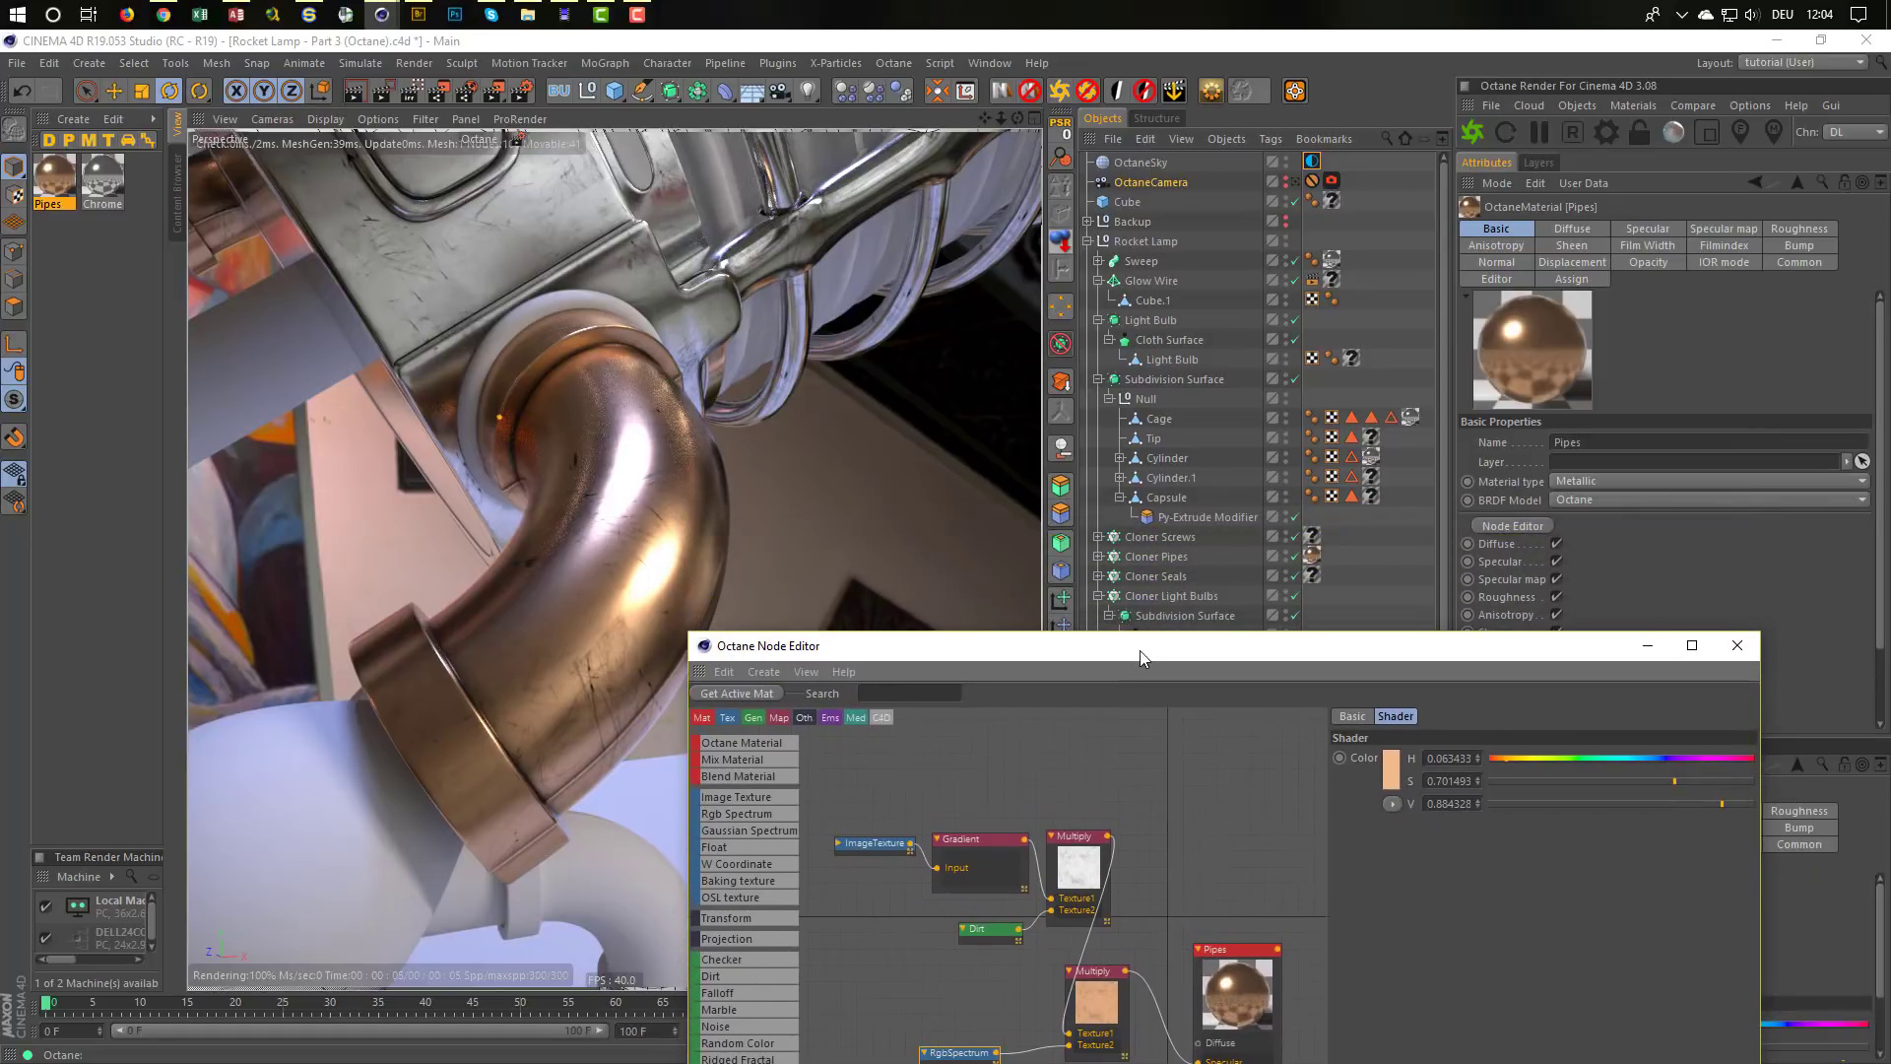
Set Offset U to 19% on the Cloner Pipes texture tag
{"action": "left_click", "coordinate": [1312, 555]}
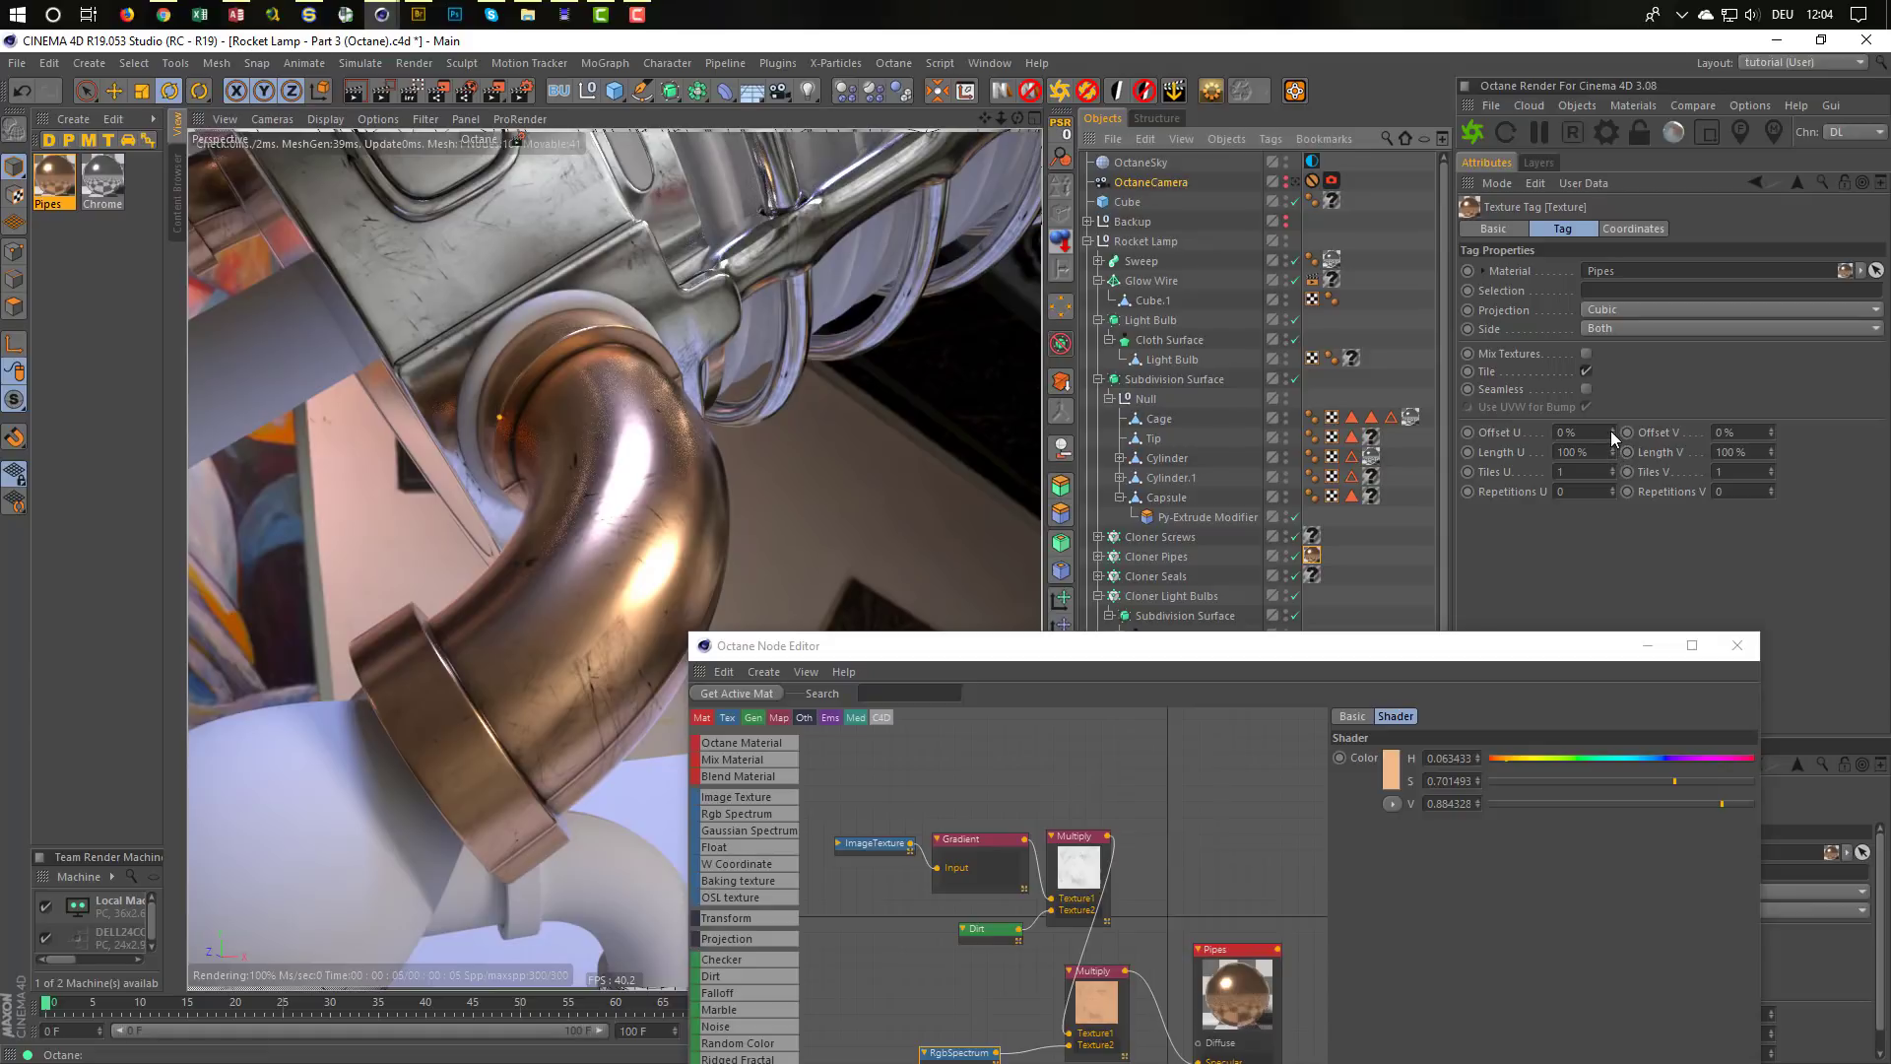
{"action": "left_click_drag", "start_coordinate": [1612, 432], "coordinate": [1640, 419]}
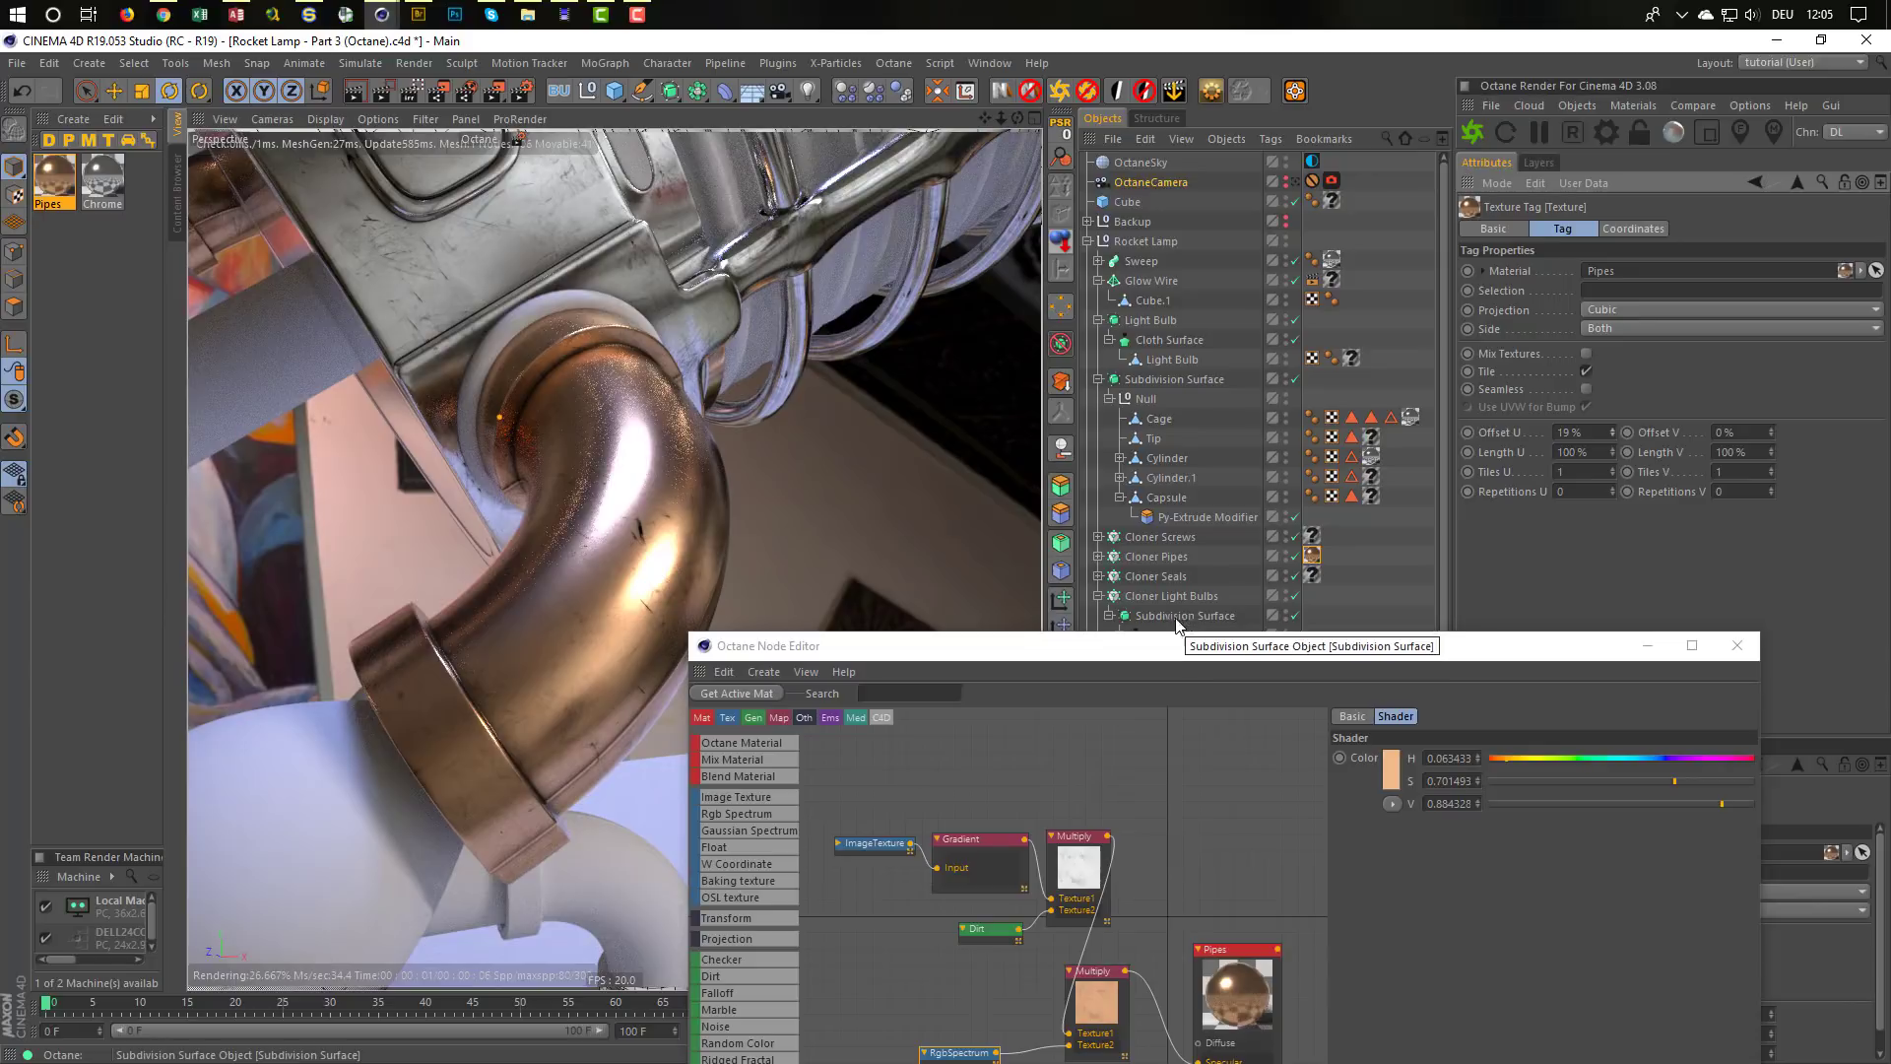
{"action": "left_click_drag", "start_coordinate": [1098, 664], "coordinate": [1131, 292]}
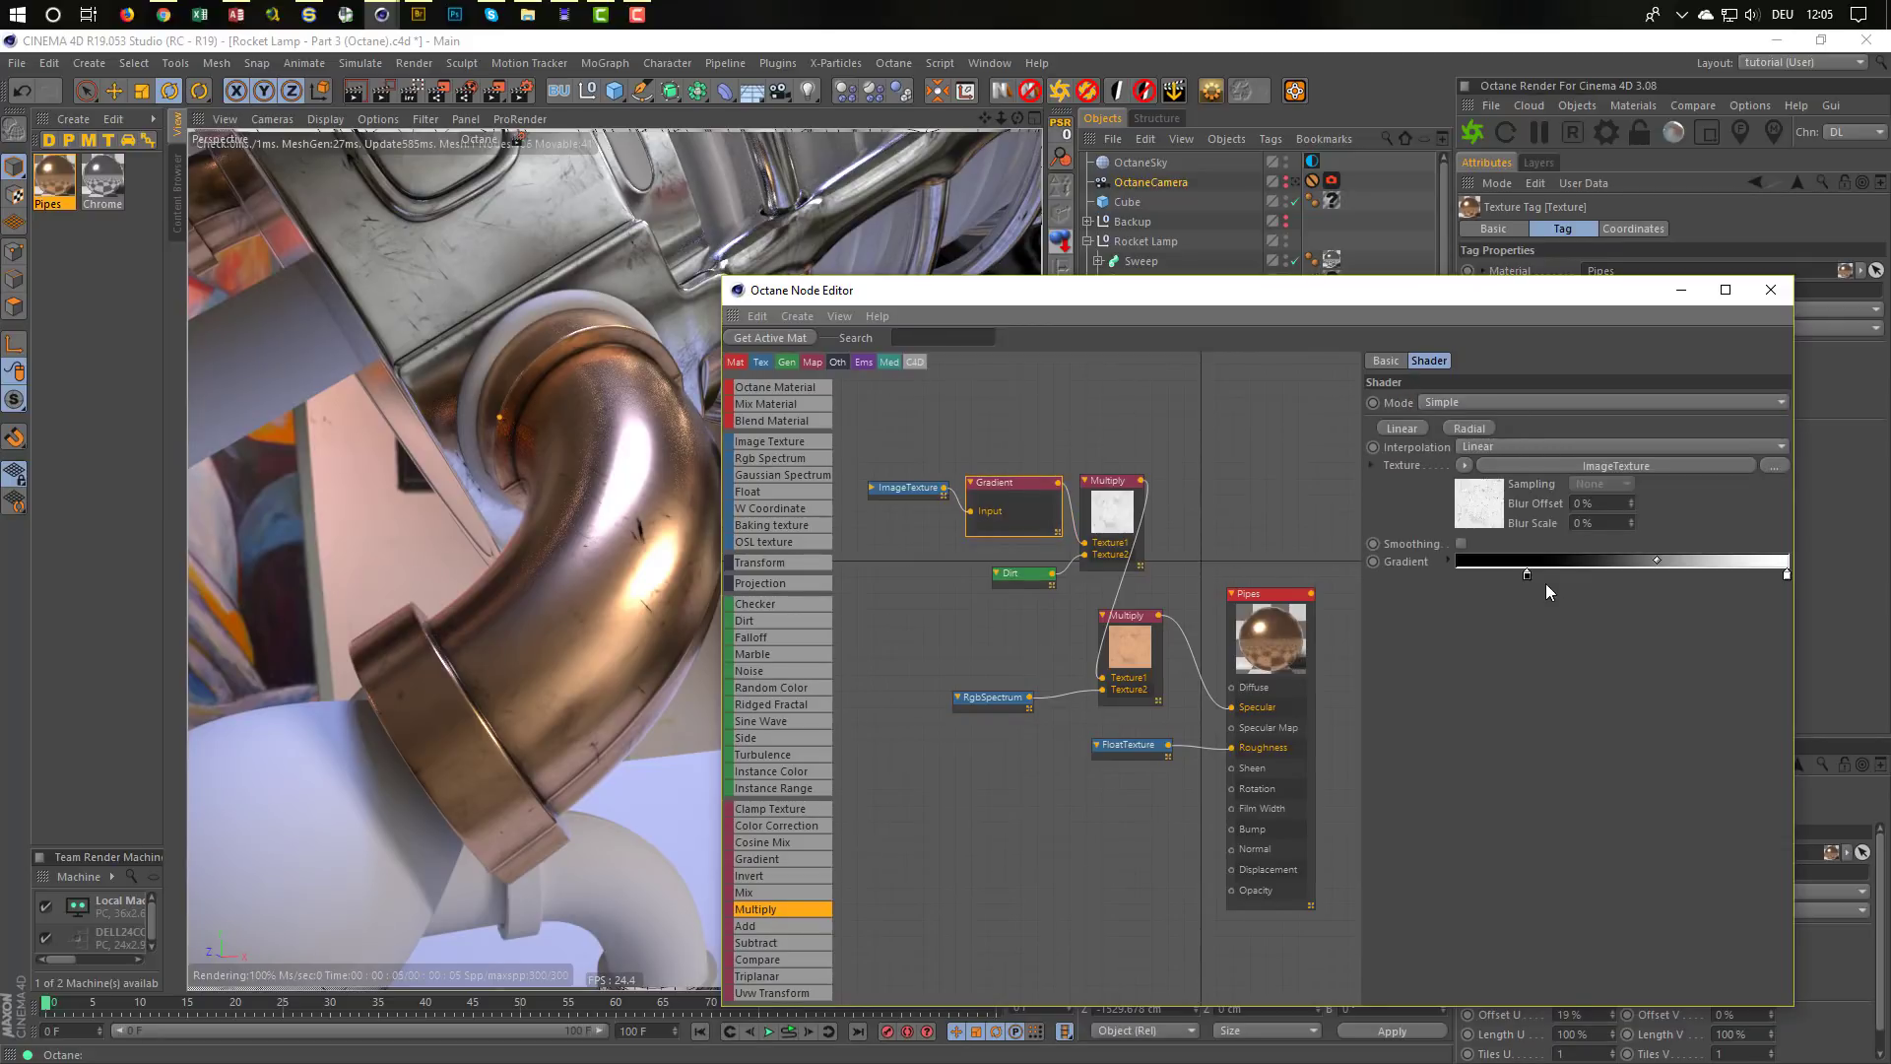
Push the Pipes Gradient node's dark knot inward to change the dirt breakup strength
{"action": "left_click_drag", "start_coordinate": [1526, 572], "coordinate": [1599, 573]}
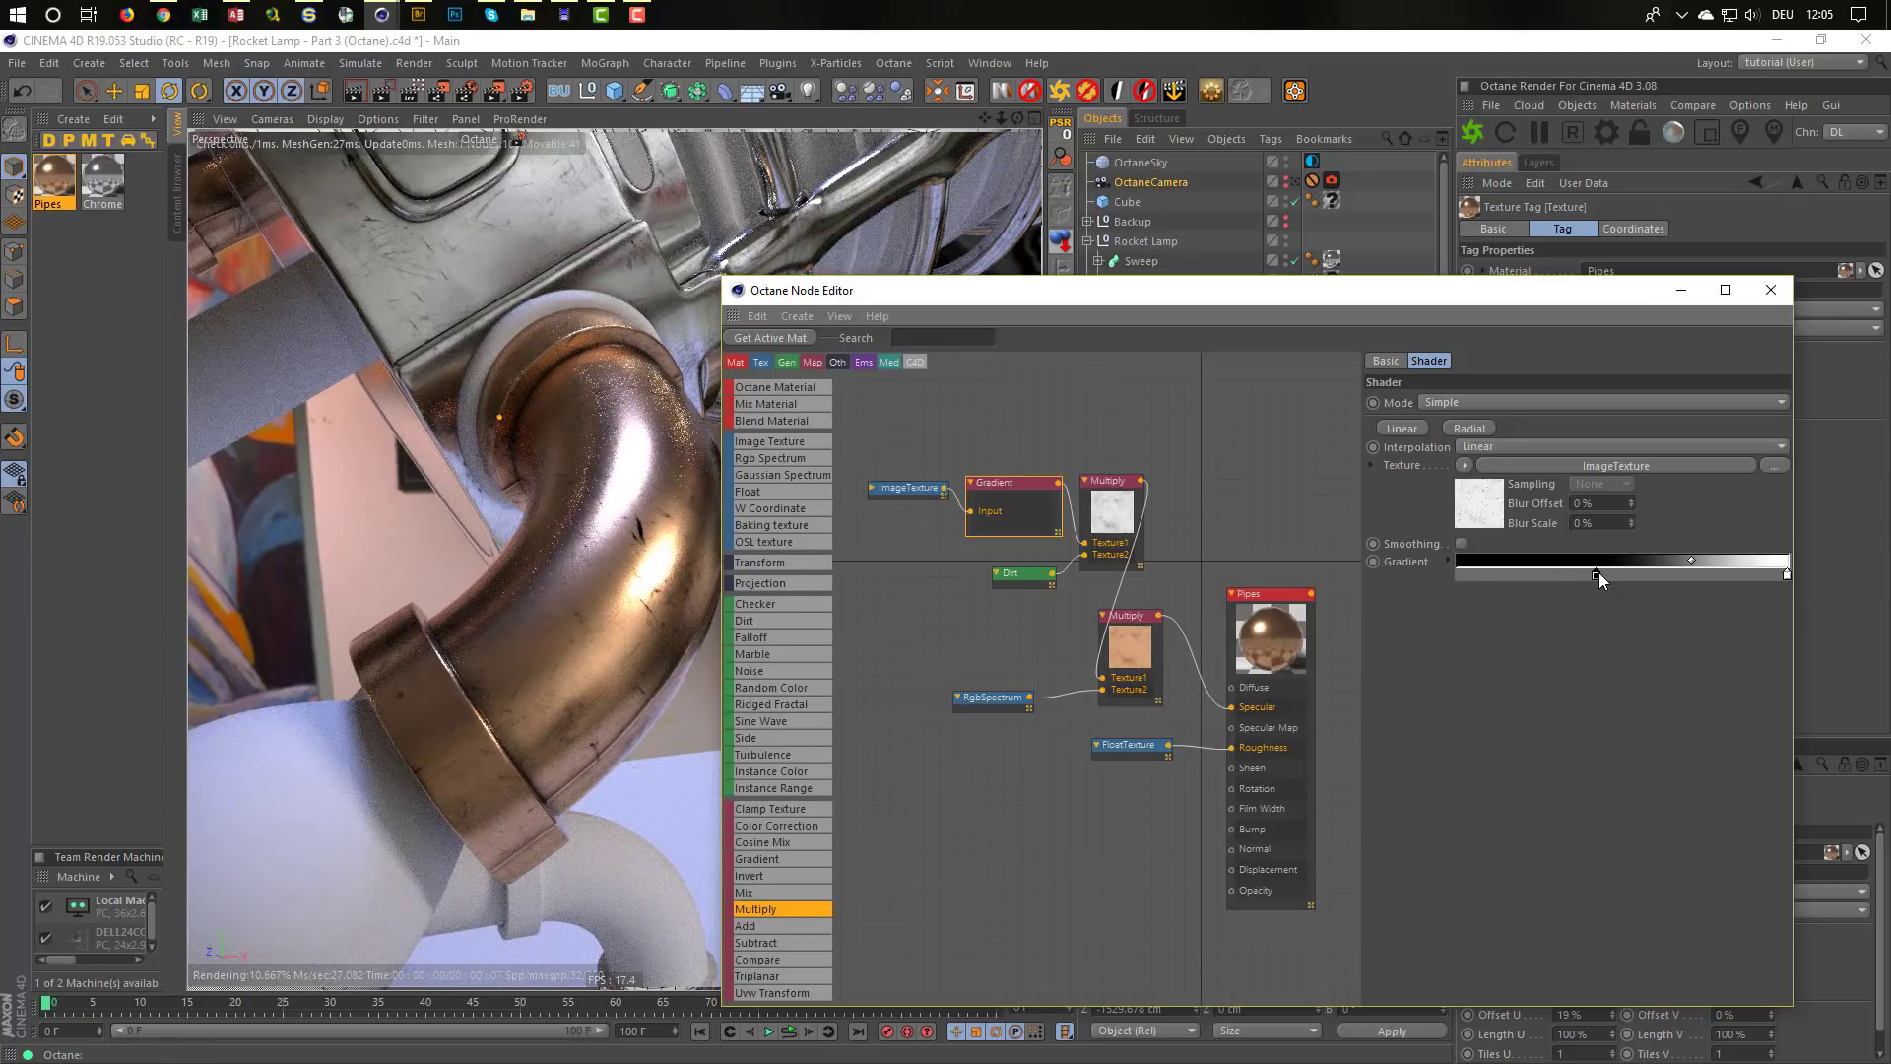
{"action": "left_click_drag", "start_coordinate": [1599, 573], "coordinate": [1585, 573]}
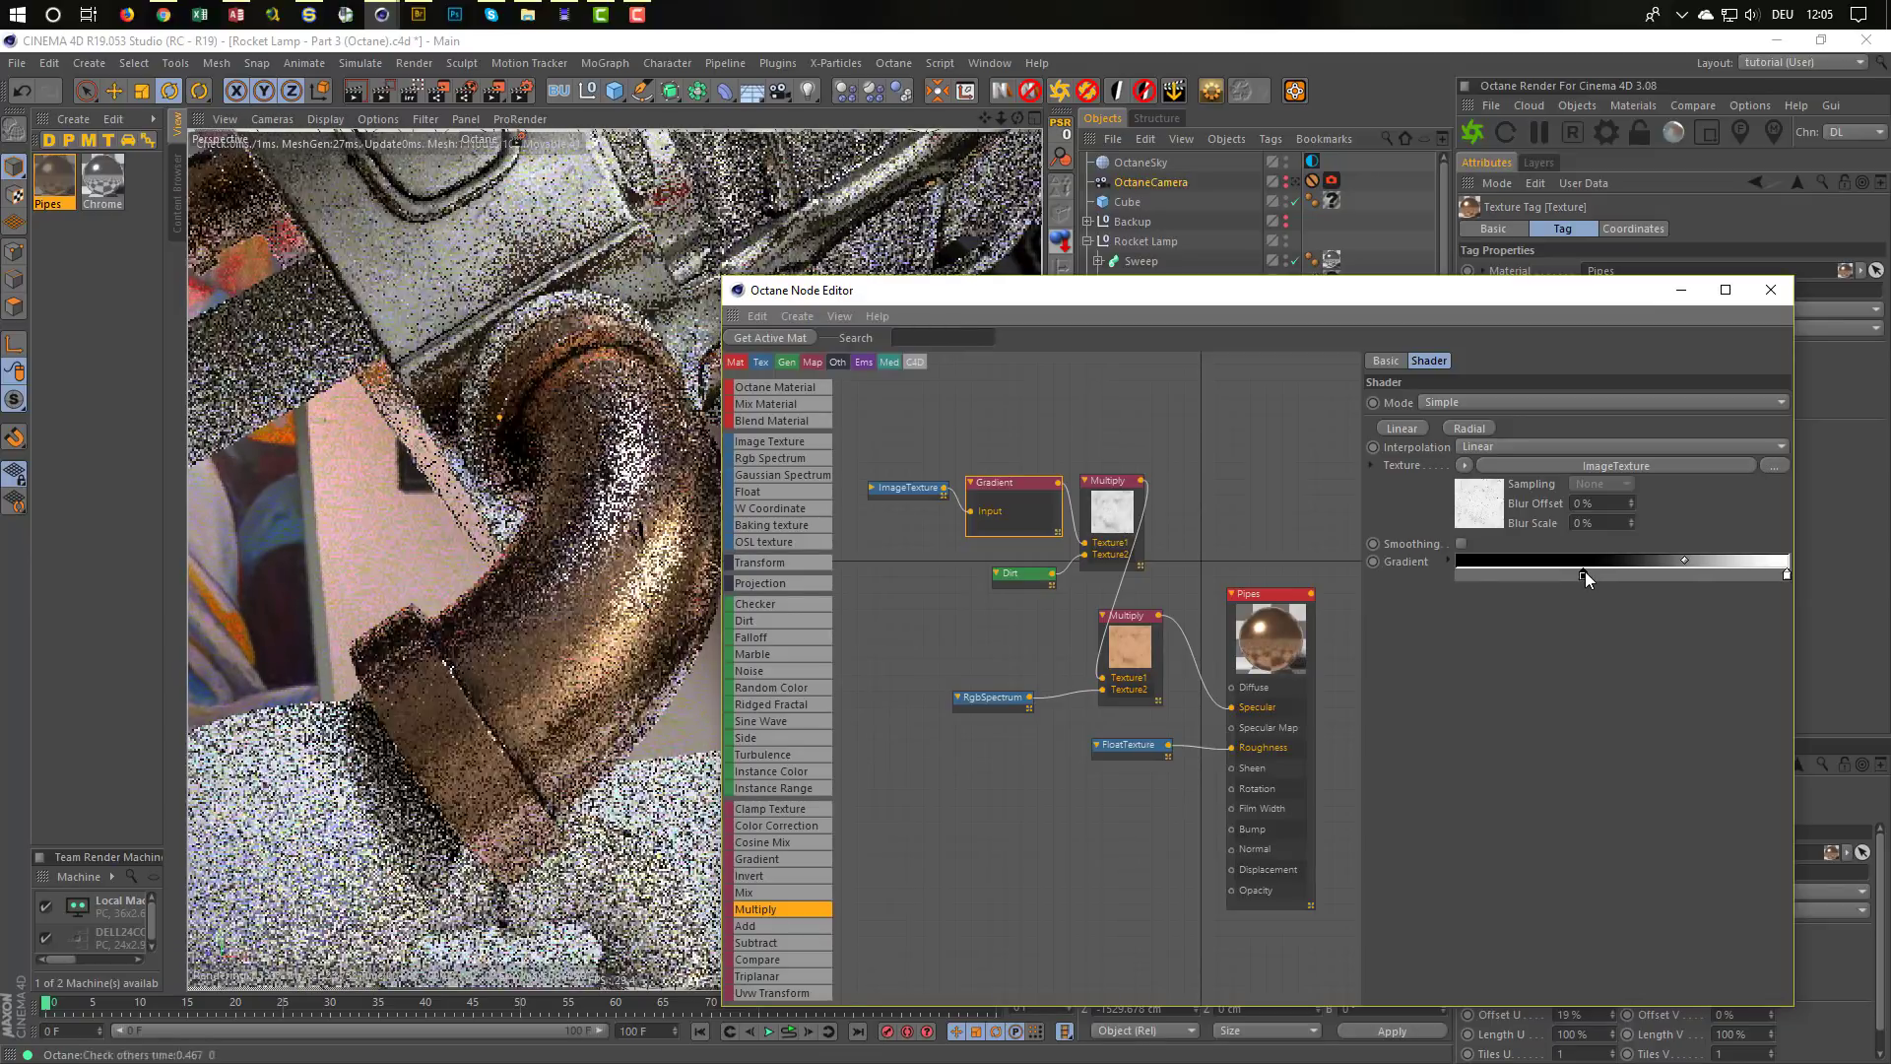
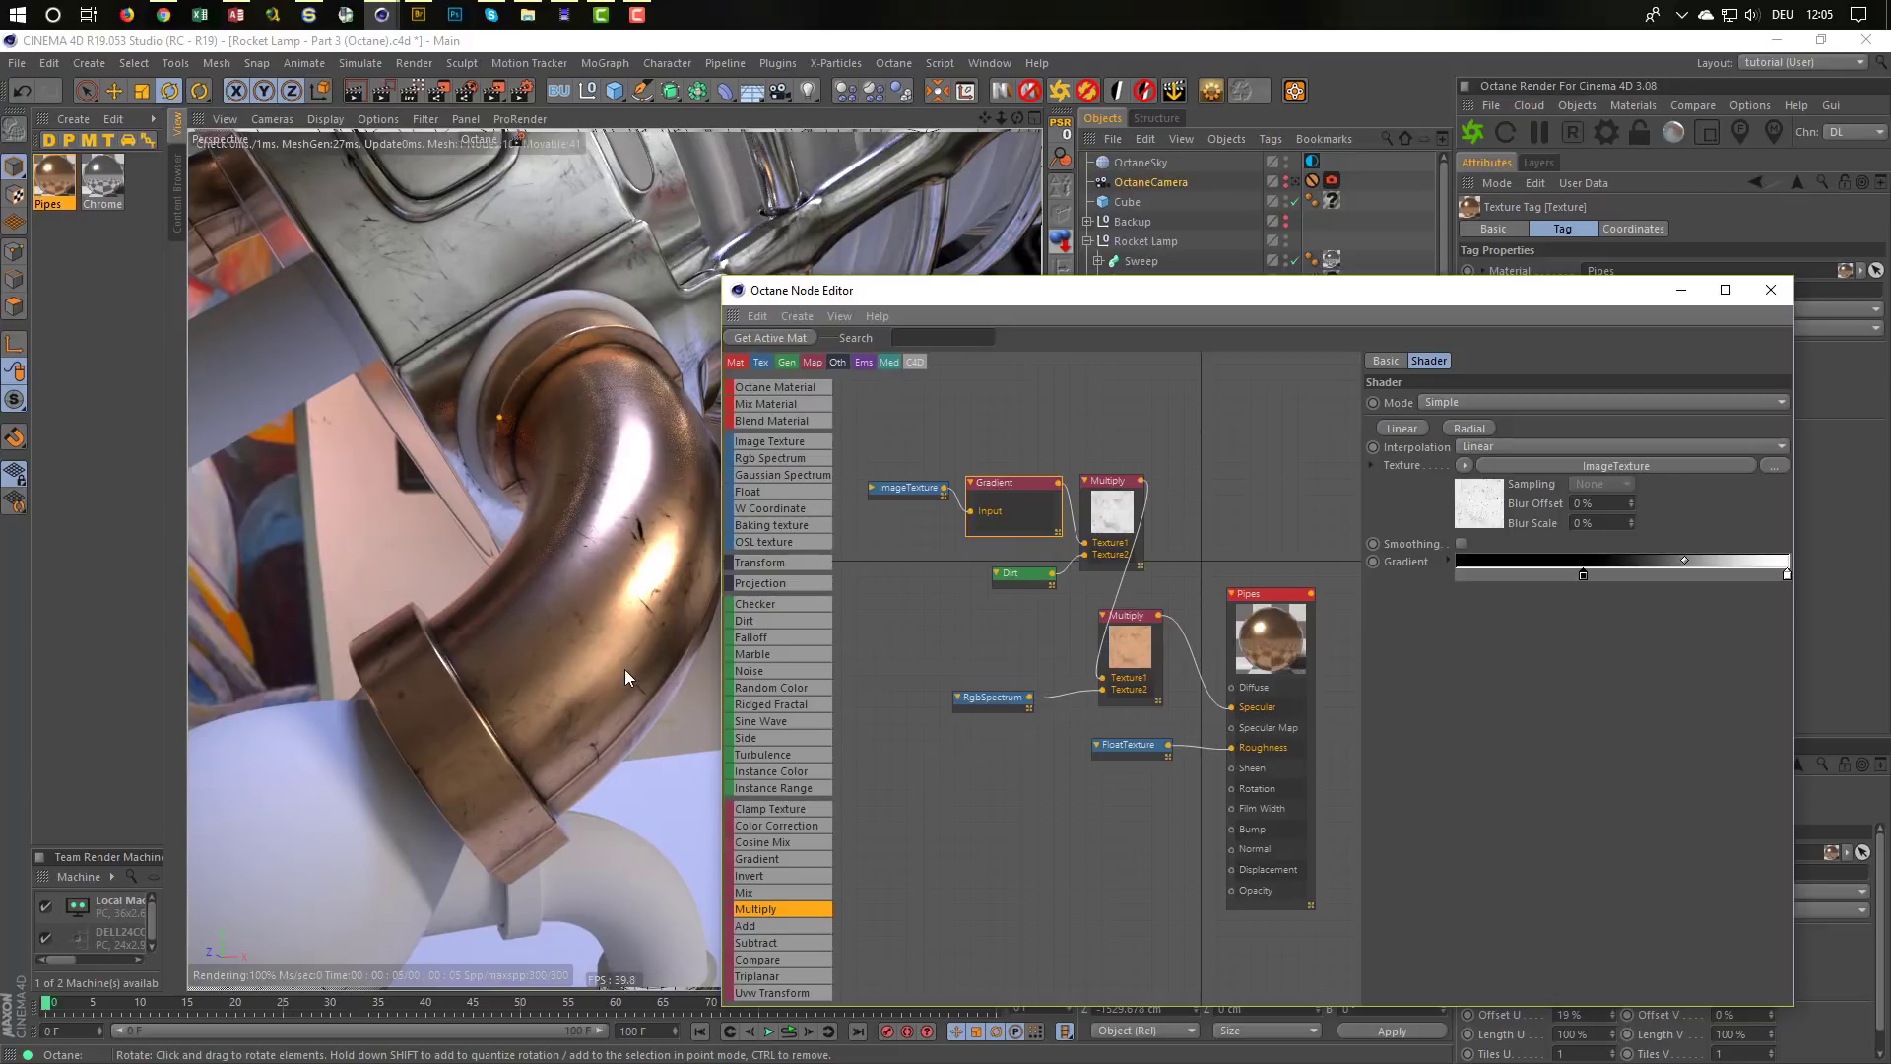
Save the scene and enlarge the Octane Node Editor upward and downward
{"action": "key", "text": "ctrl+s"}
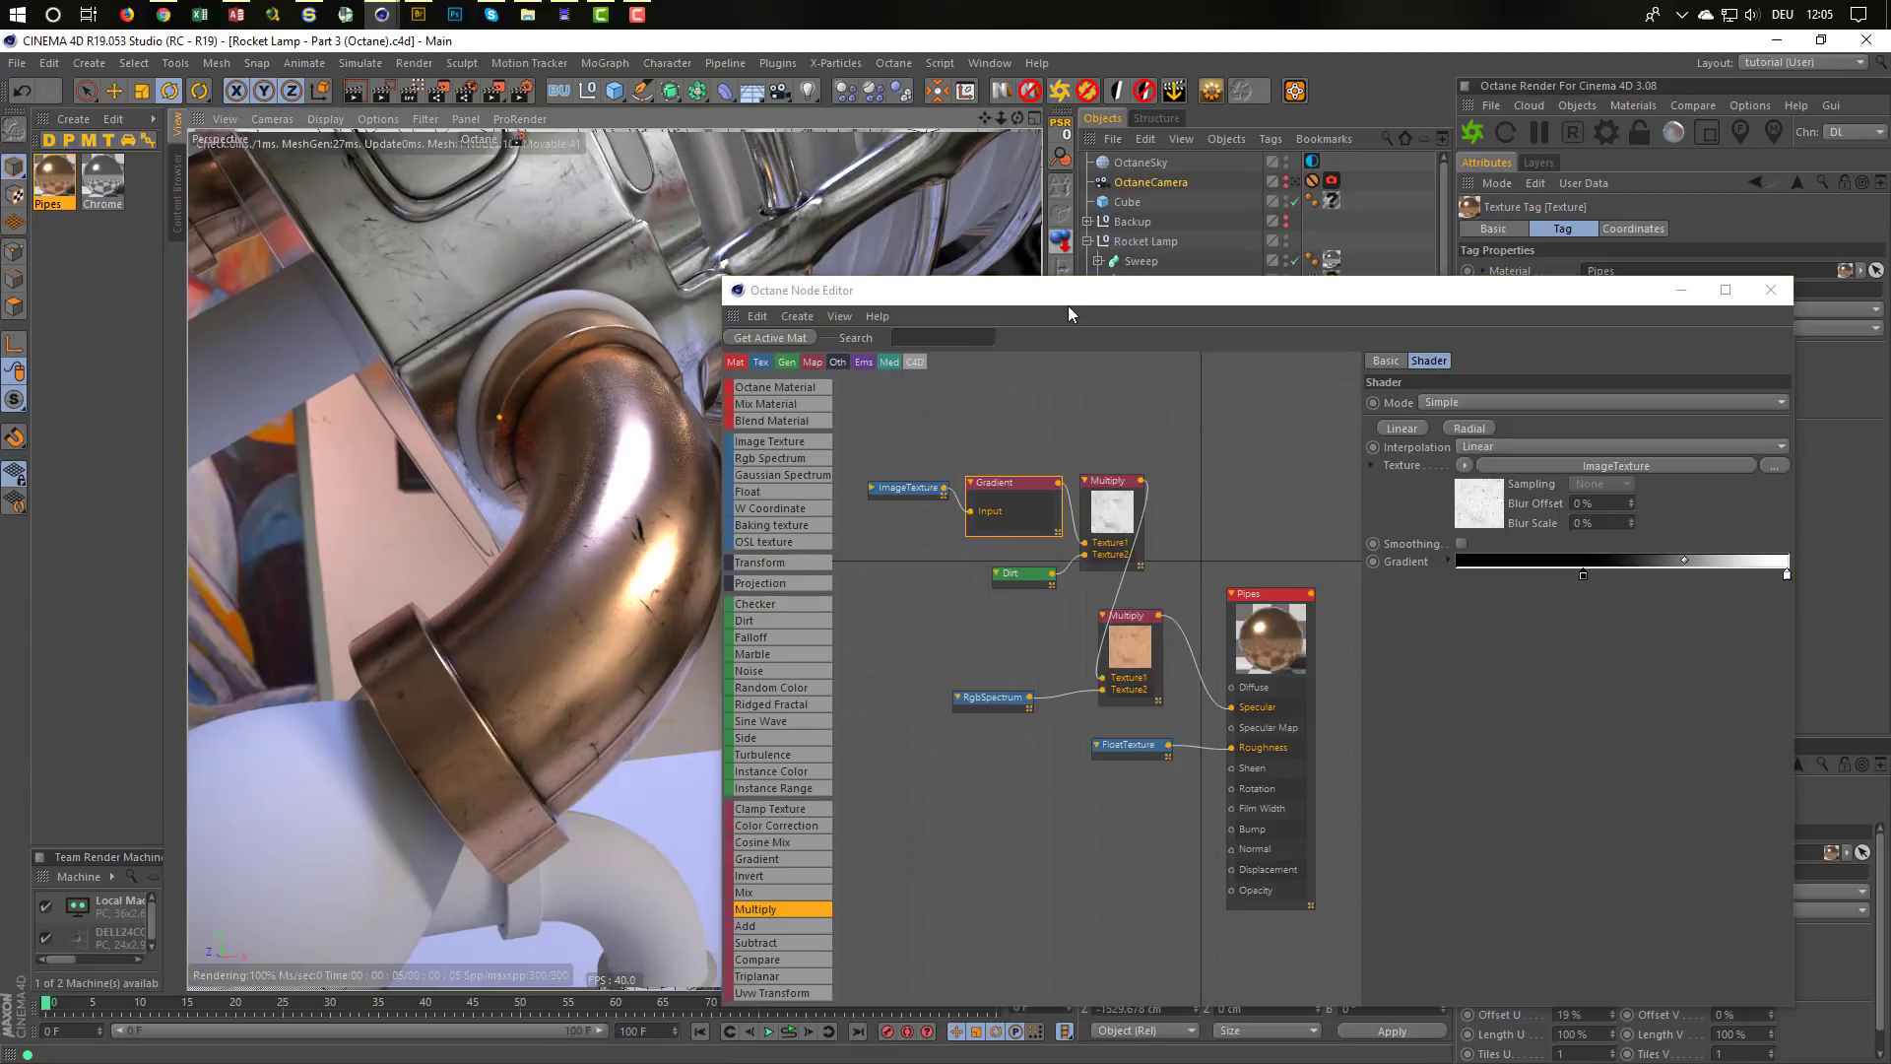
{"action": "left_click_drag", "start_coordinate": [1071, 301], "coordinate": [1051, 228]}
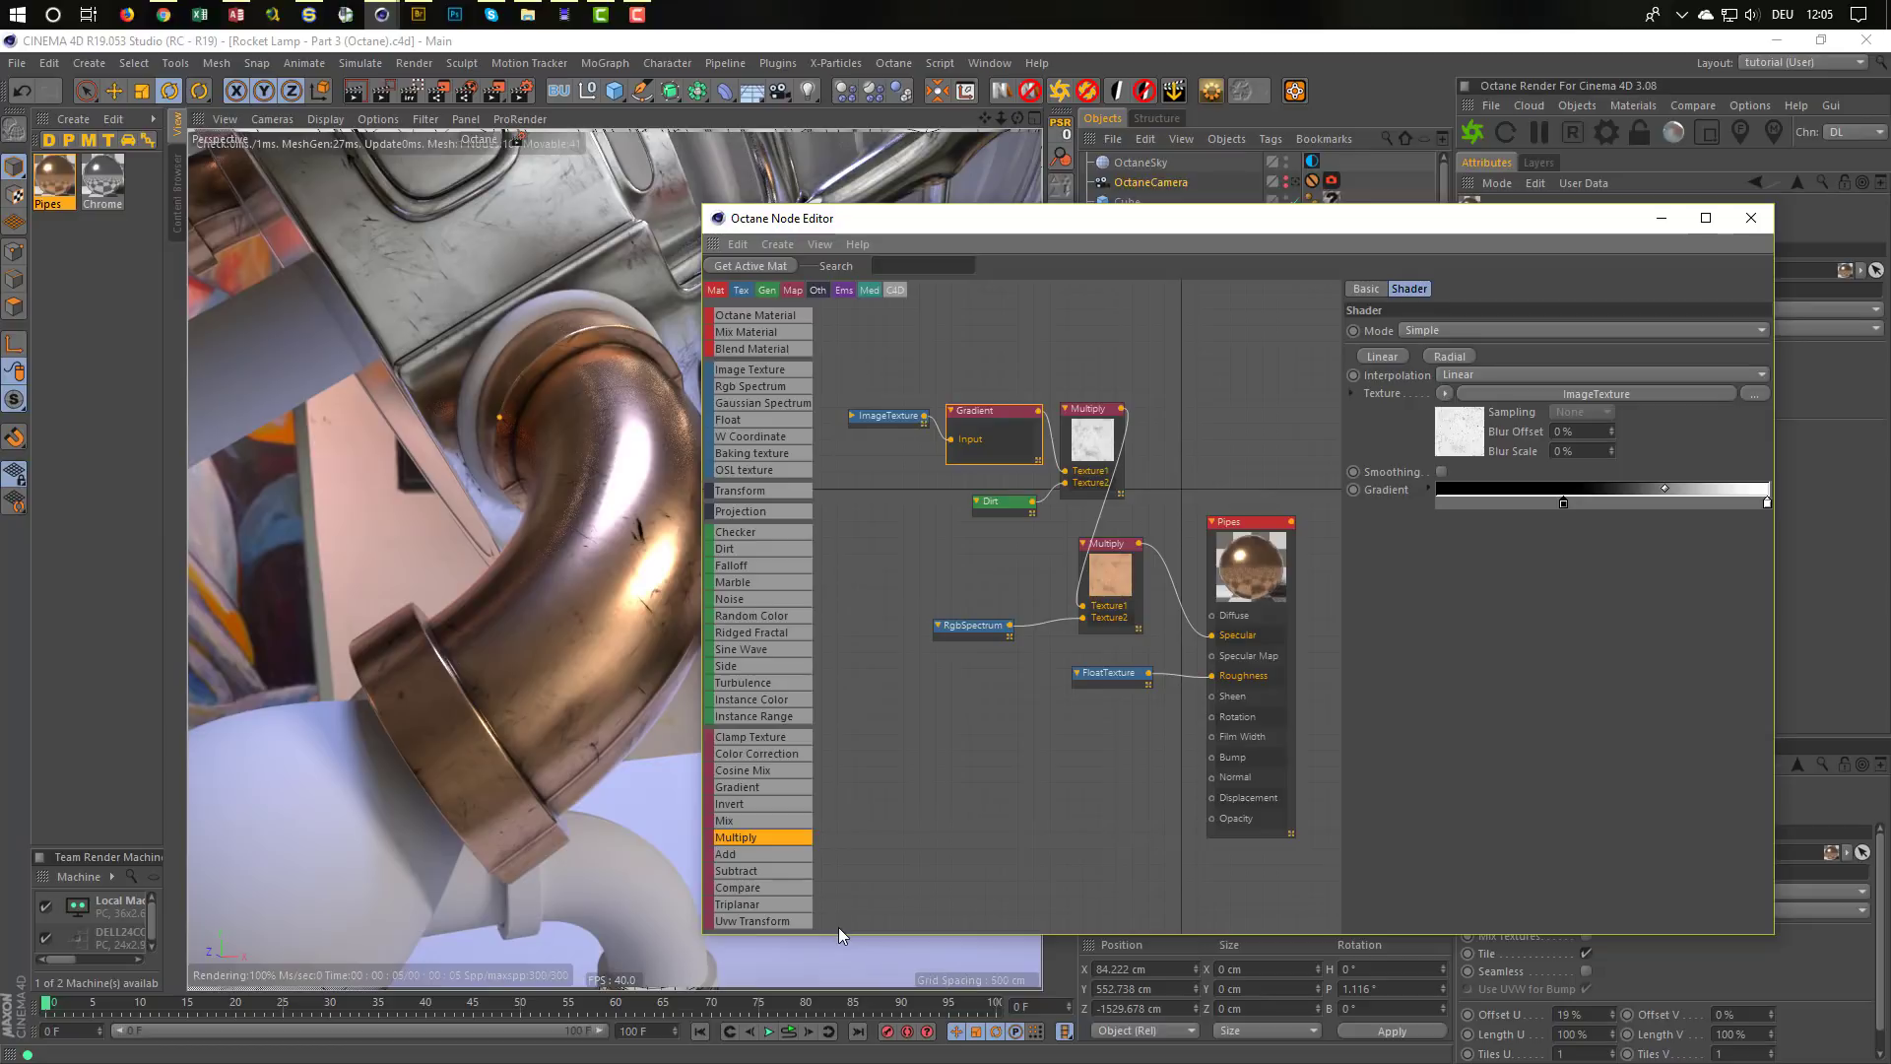
{"action": "left_click_drag", "start_coordinate": [837, 934], "coordinate": [825, 1024]}
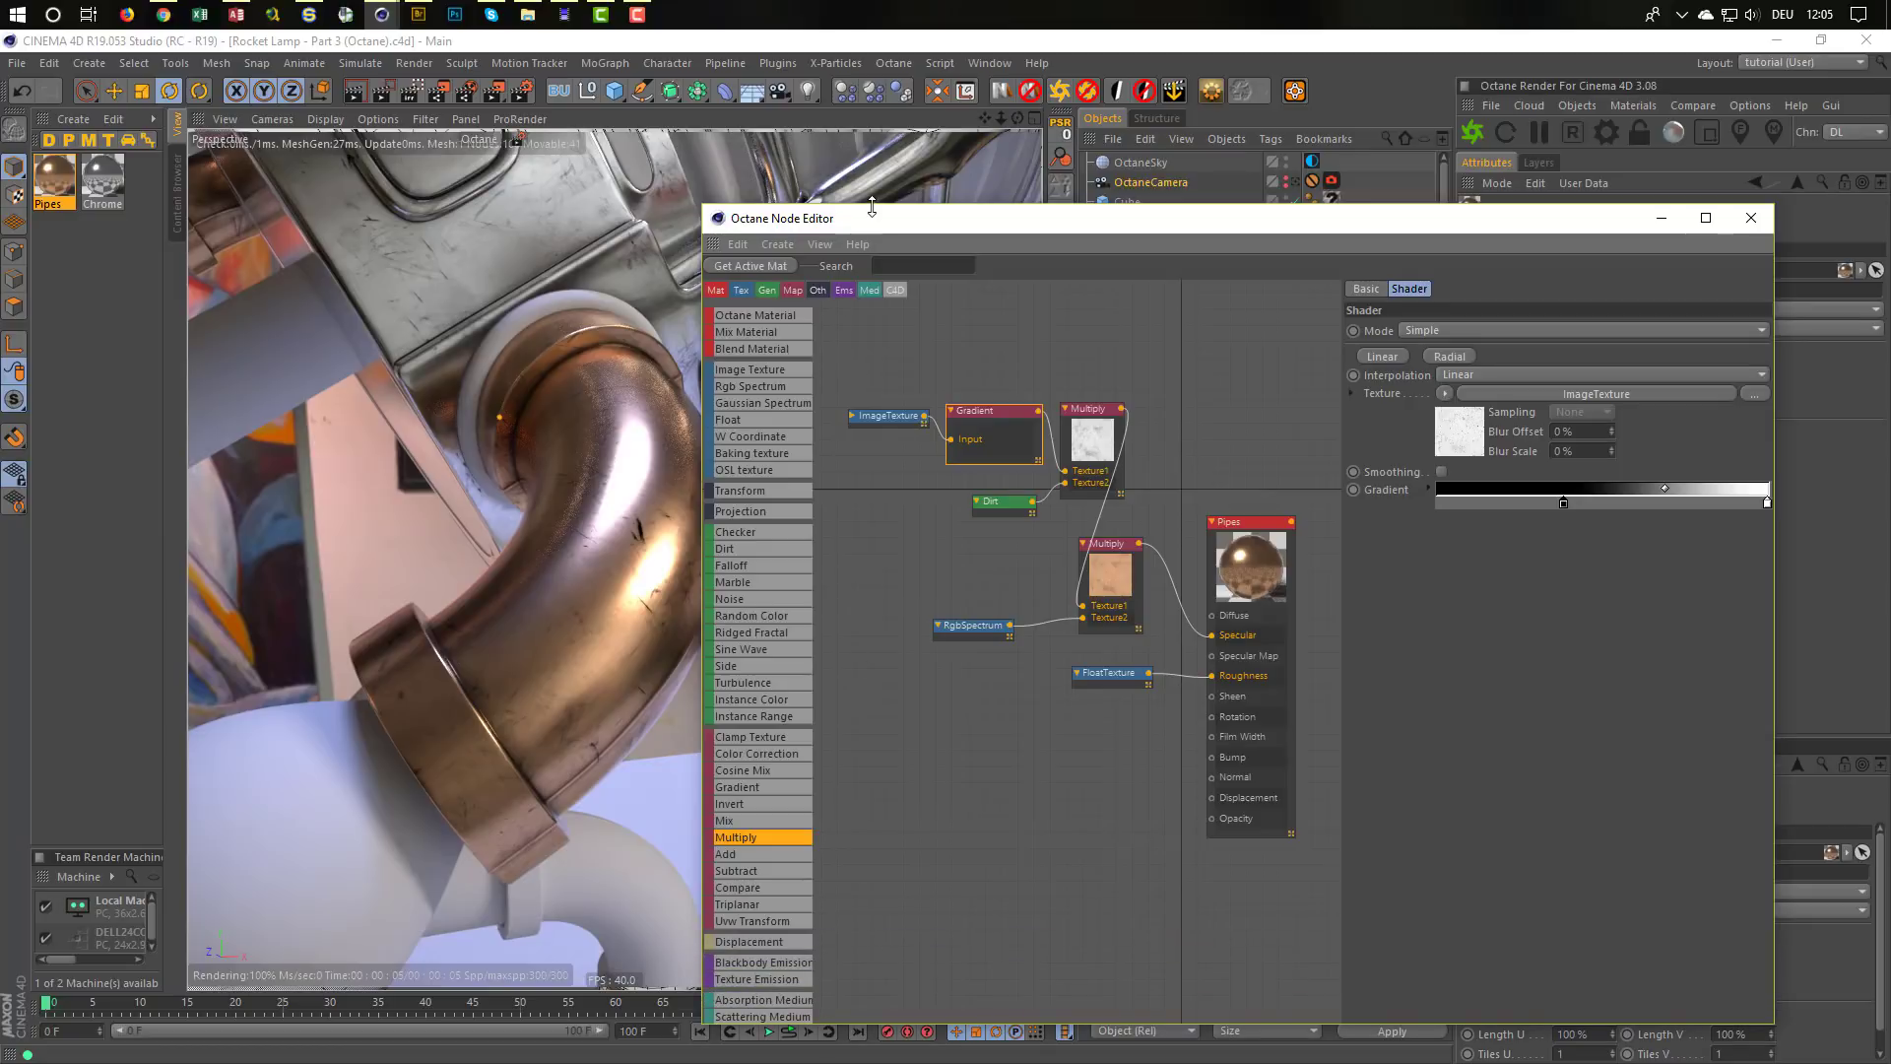
{"action": "left_click_drag", "start_coordinate": [869, 204], "coordinate": [872, 42]}
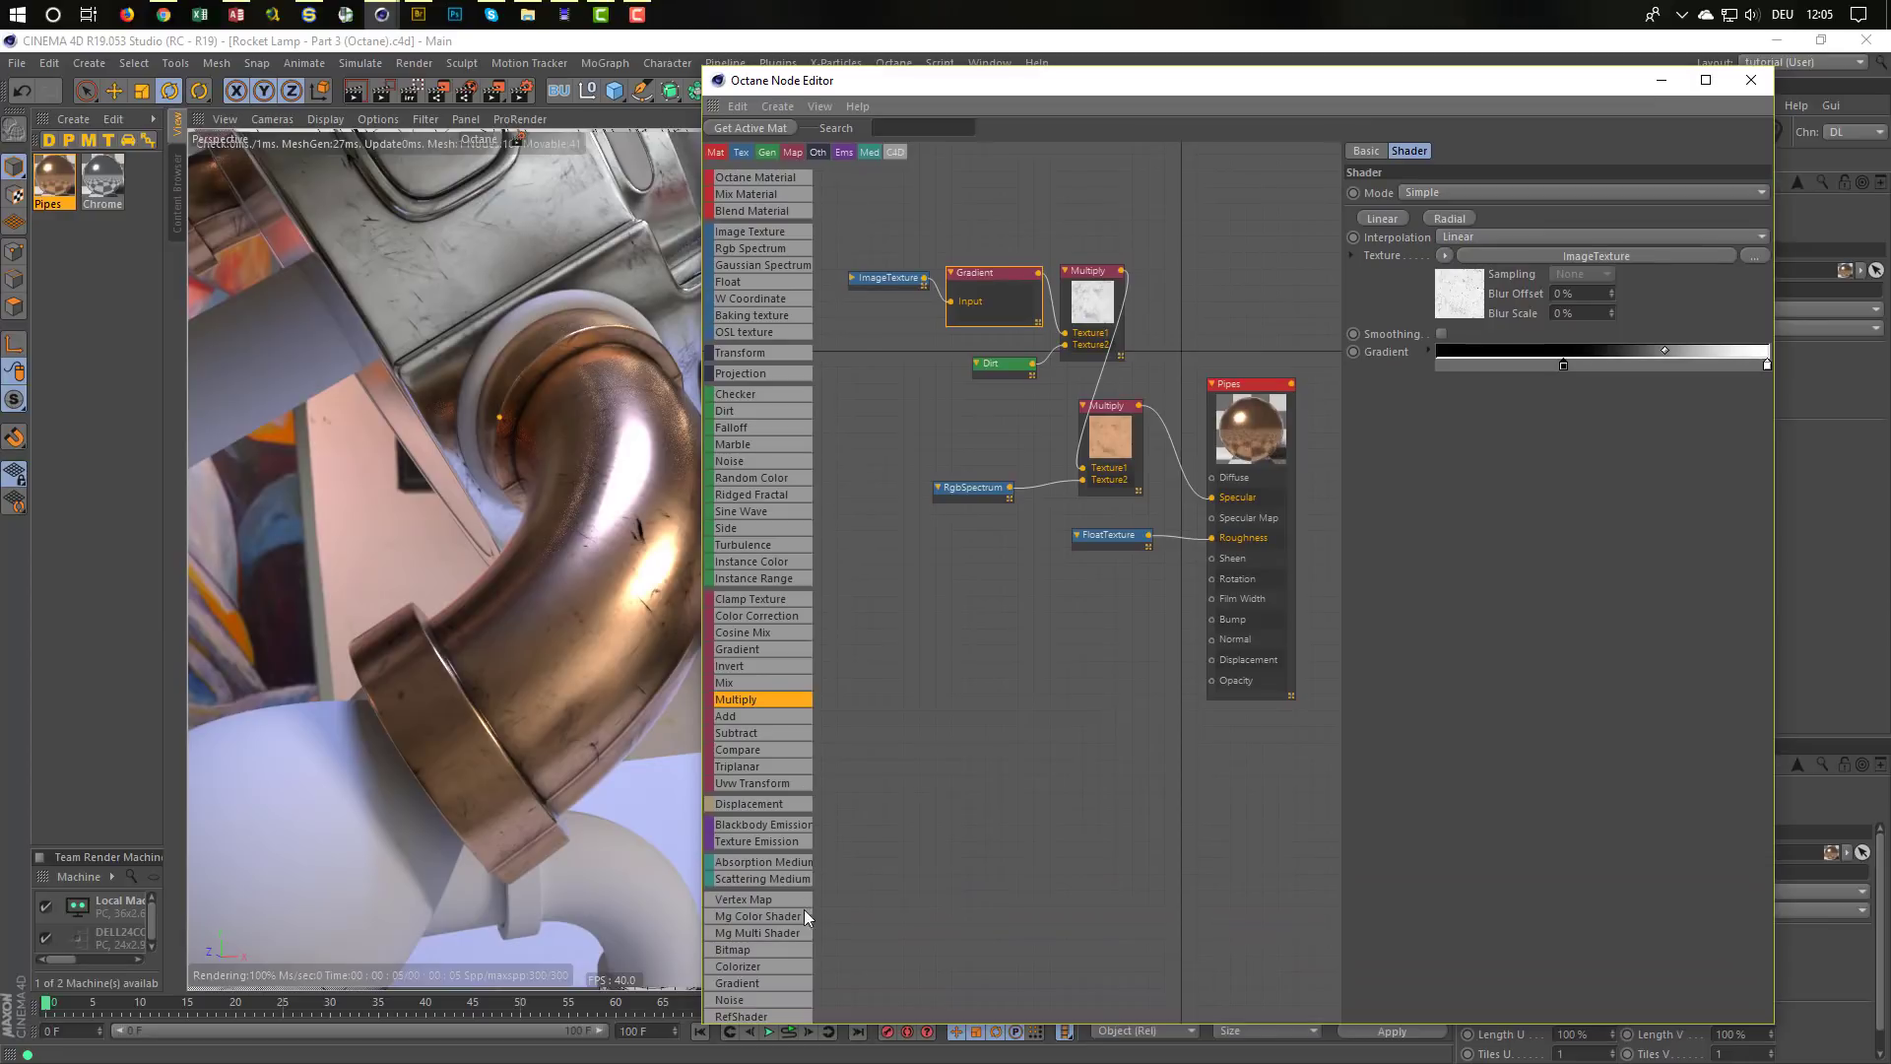
Place a new Noise node on the Pipes material's canvas
{"action": "scroll", "coordinate": [791, 962], "scroll_direction": "down", "scroll_amount": 1}
{"action": "left_click_drag", "start_coordinate": [736, 983], "coordinate": [884, 953]}
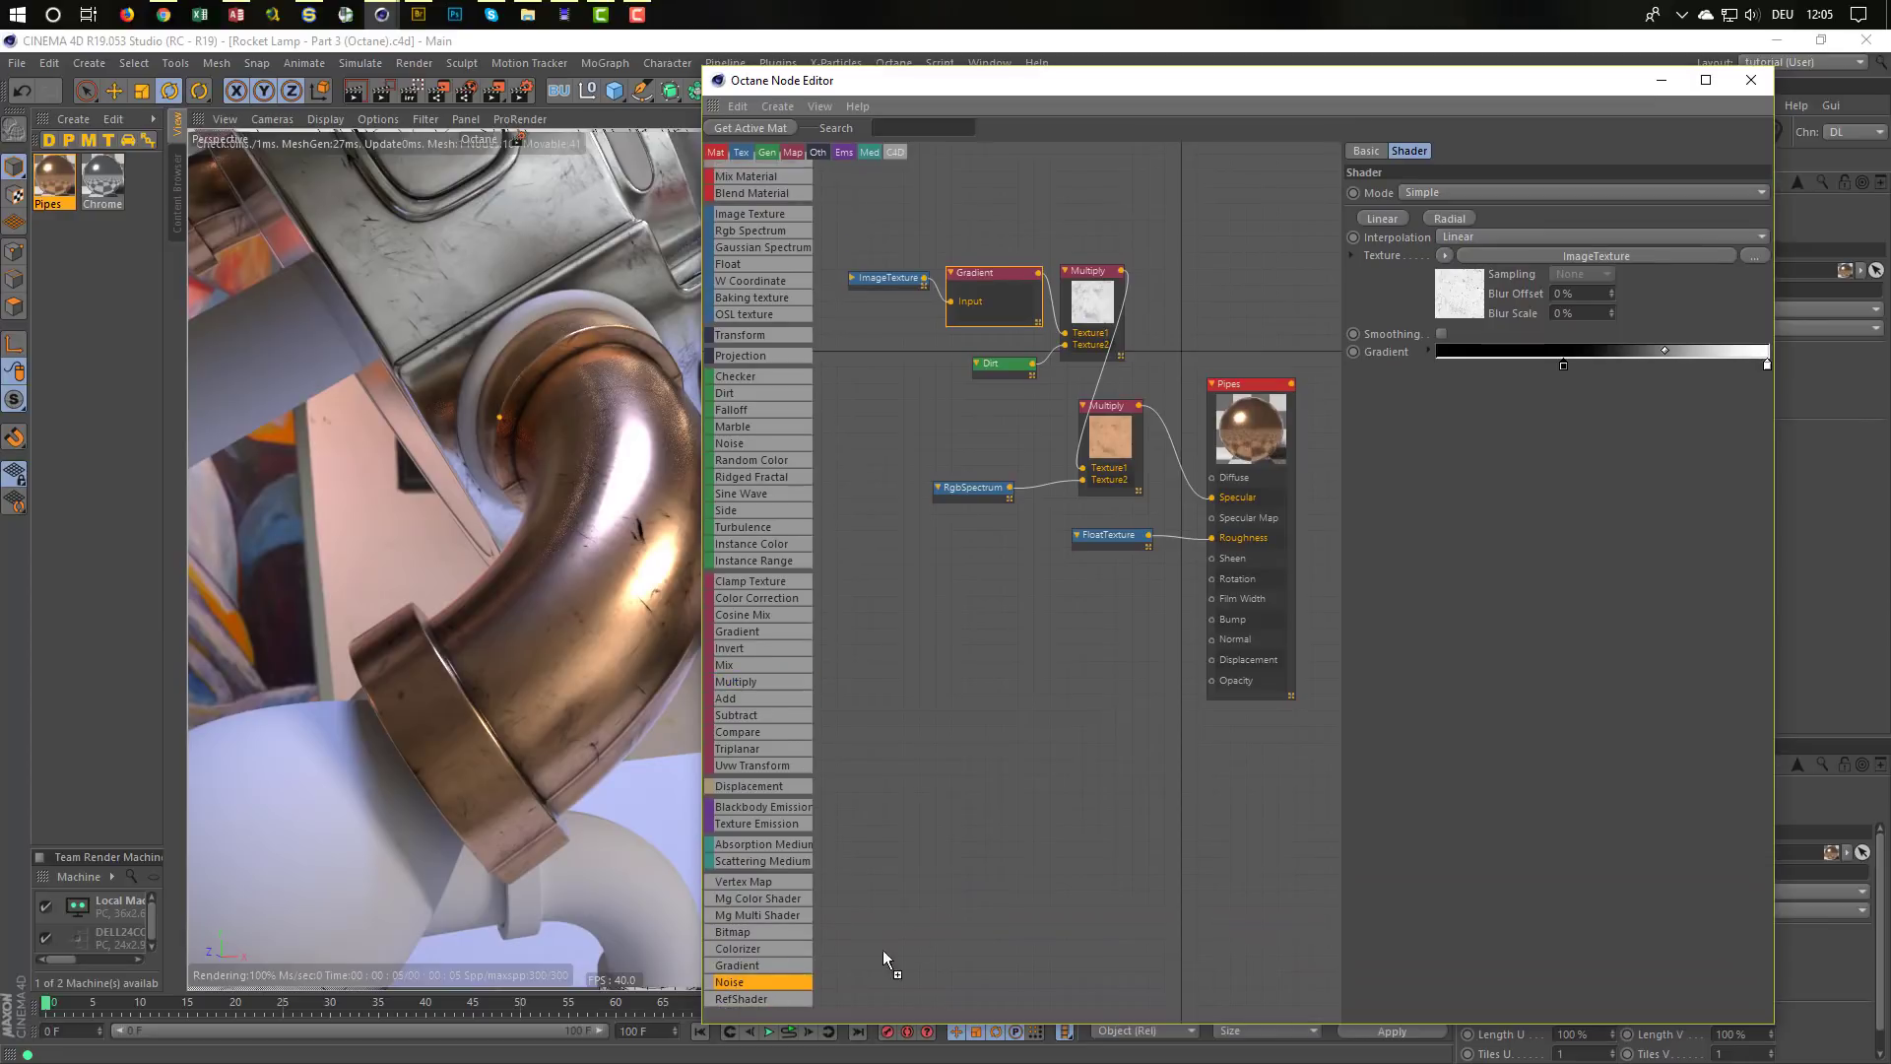
{"action": "left_click_drag", "start_coordinate": [978, 593], "coordinate": [965, 623]}
Switch the Noise node to Naki type and wire it into the Pipes Bump input
{"action": "left_click", "coordinate": [979, 628]}
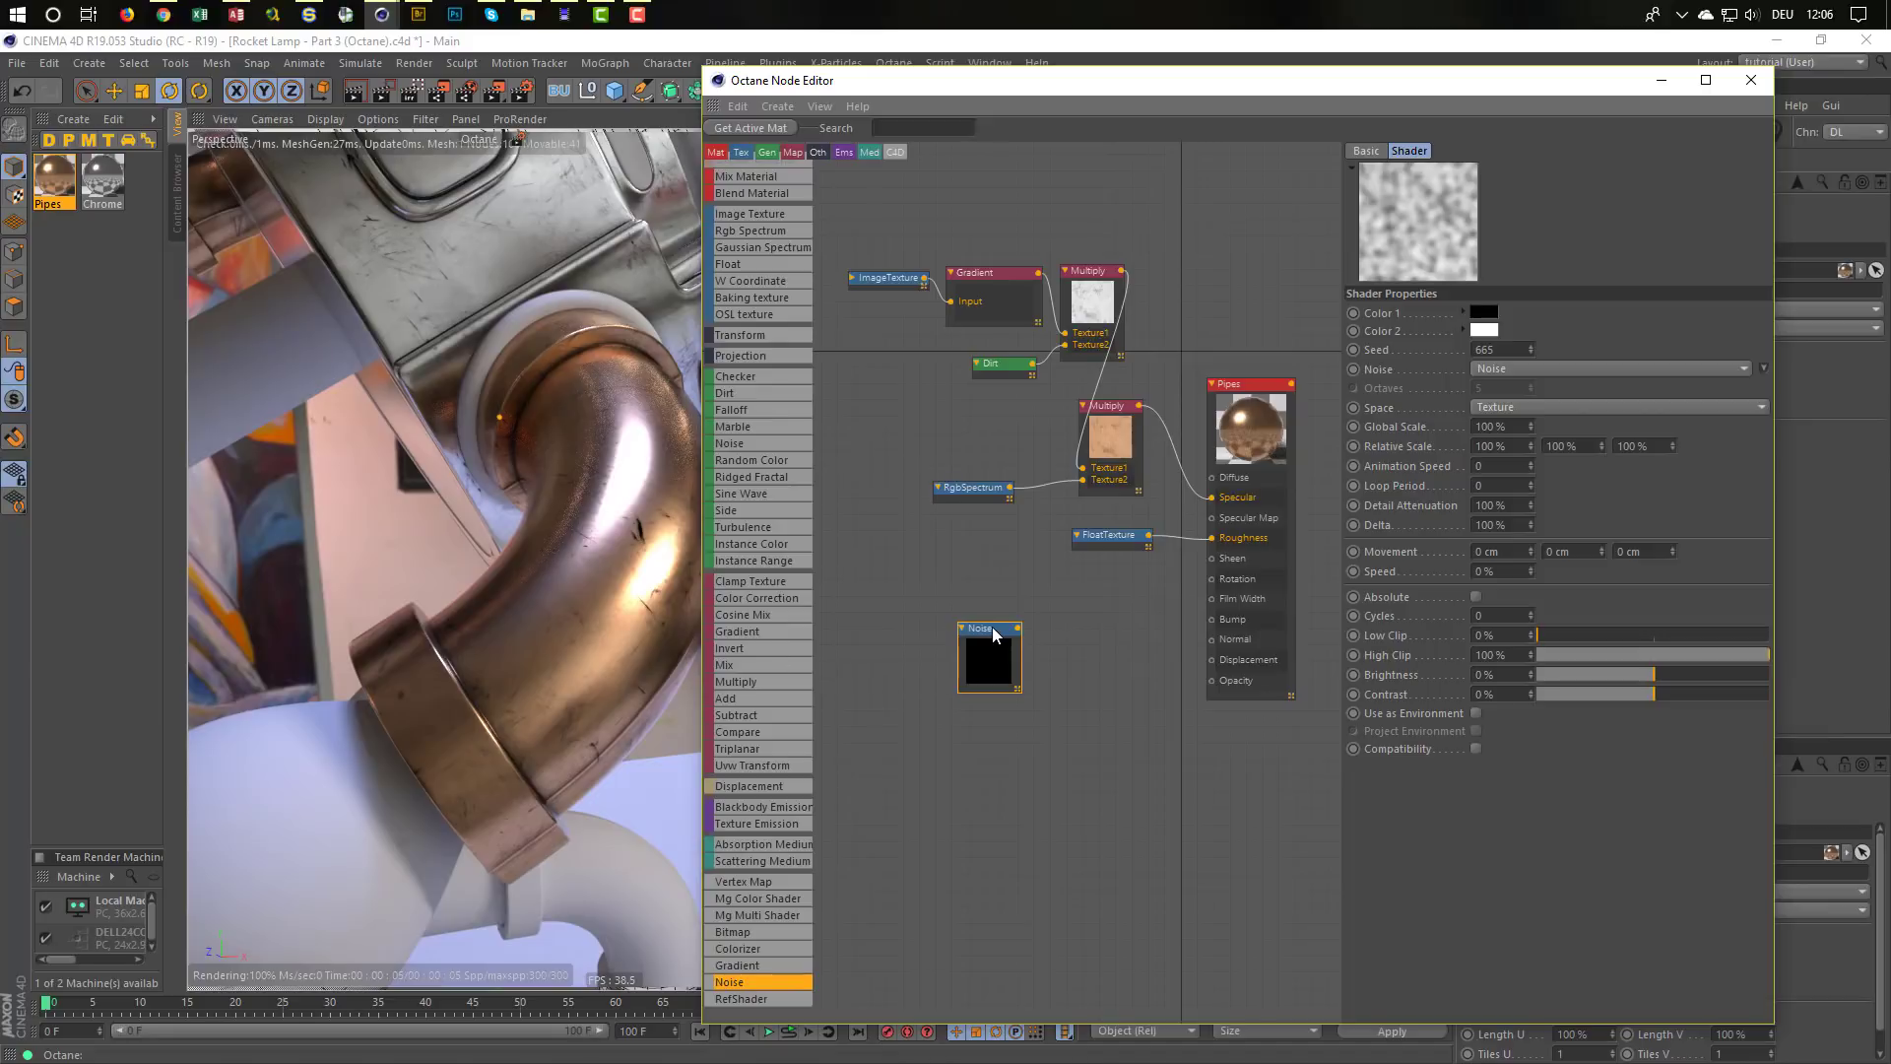
{"action": "left_click", "coordinate": [1486, 369]}
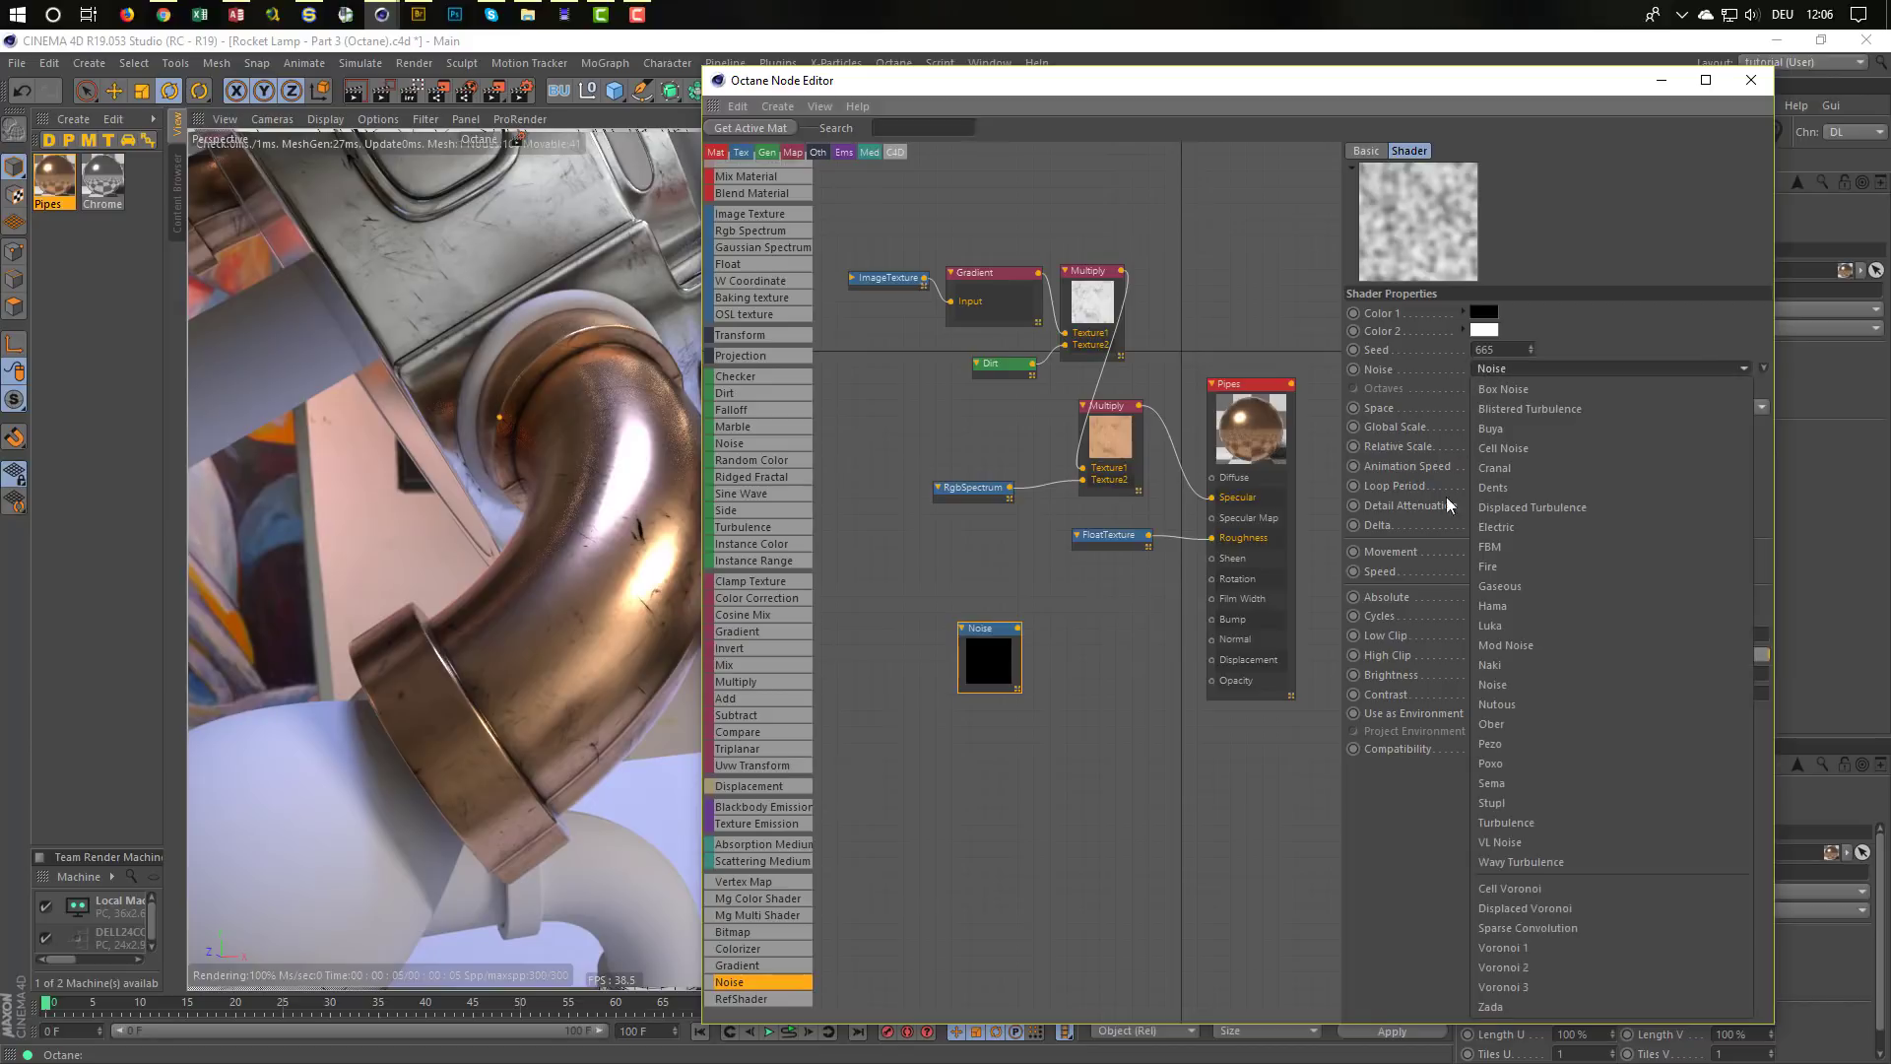
{"action": "left_click", "coordinate": [1498, 664]}
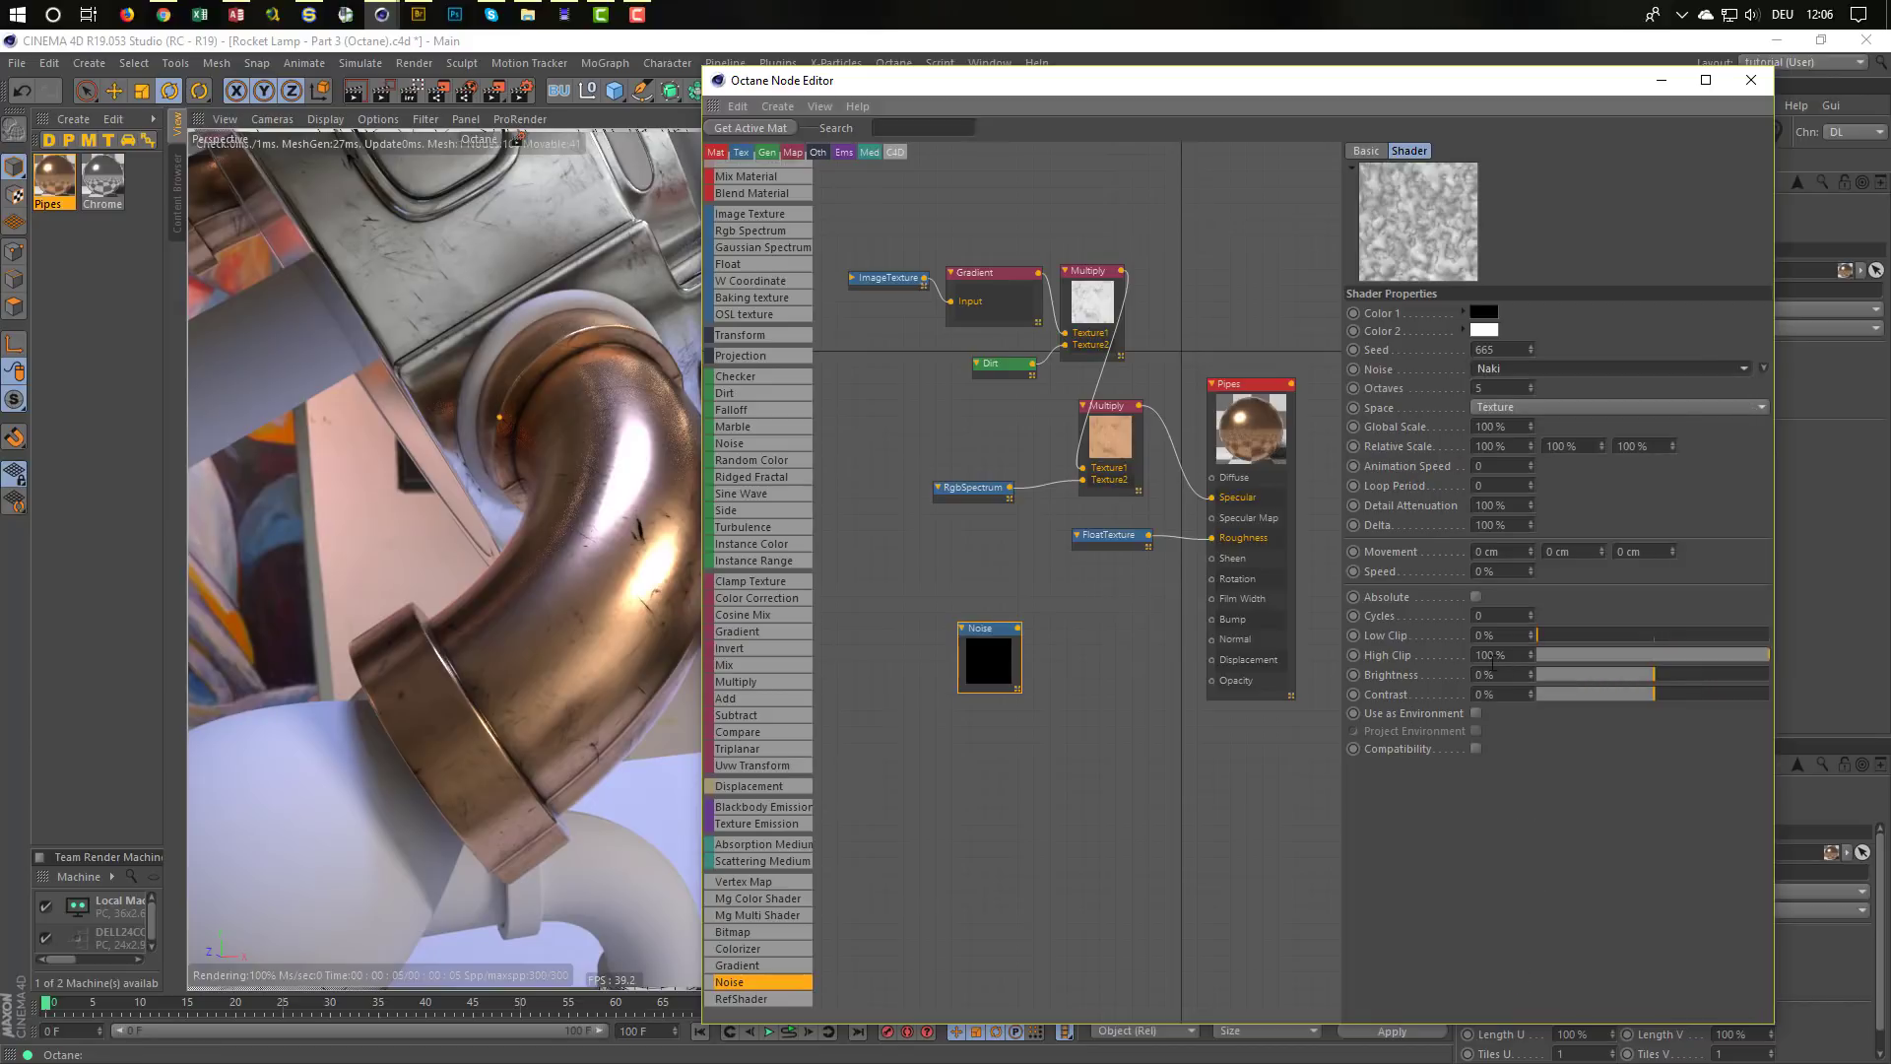
{"action": "left_click_drag", "start_coordinate": [1018, 627], "coordinate": [1214, 620]}
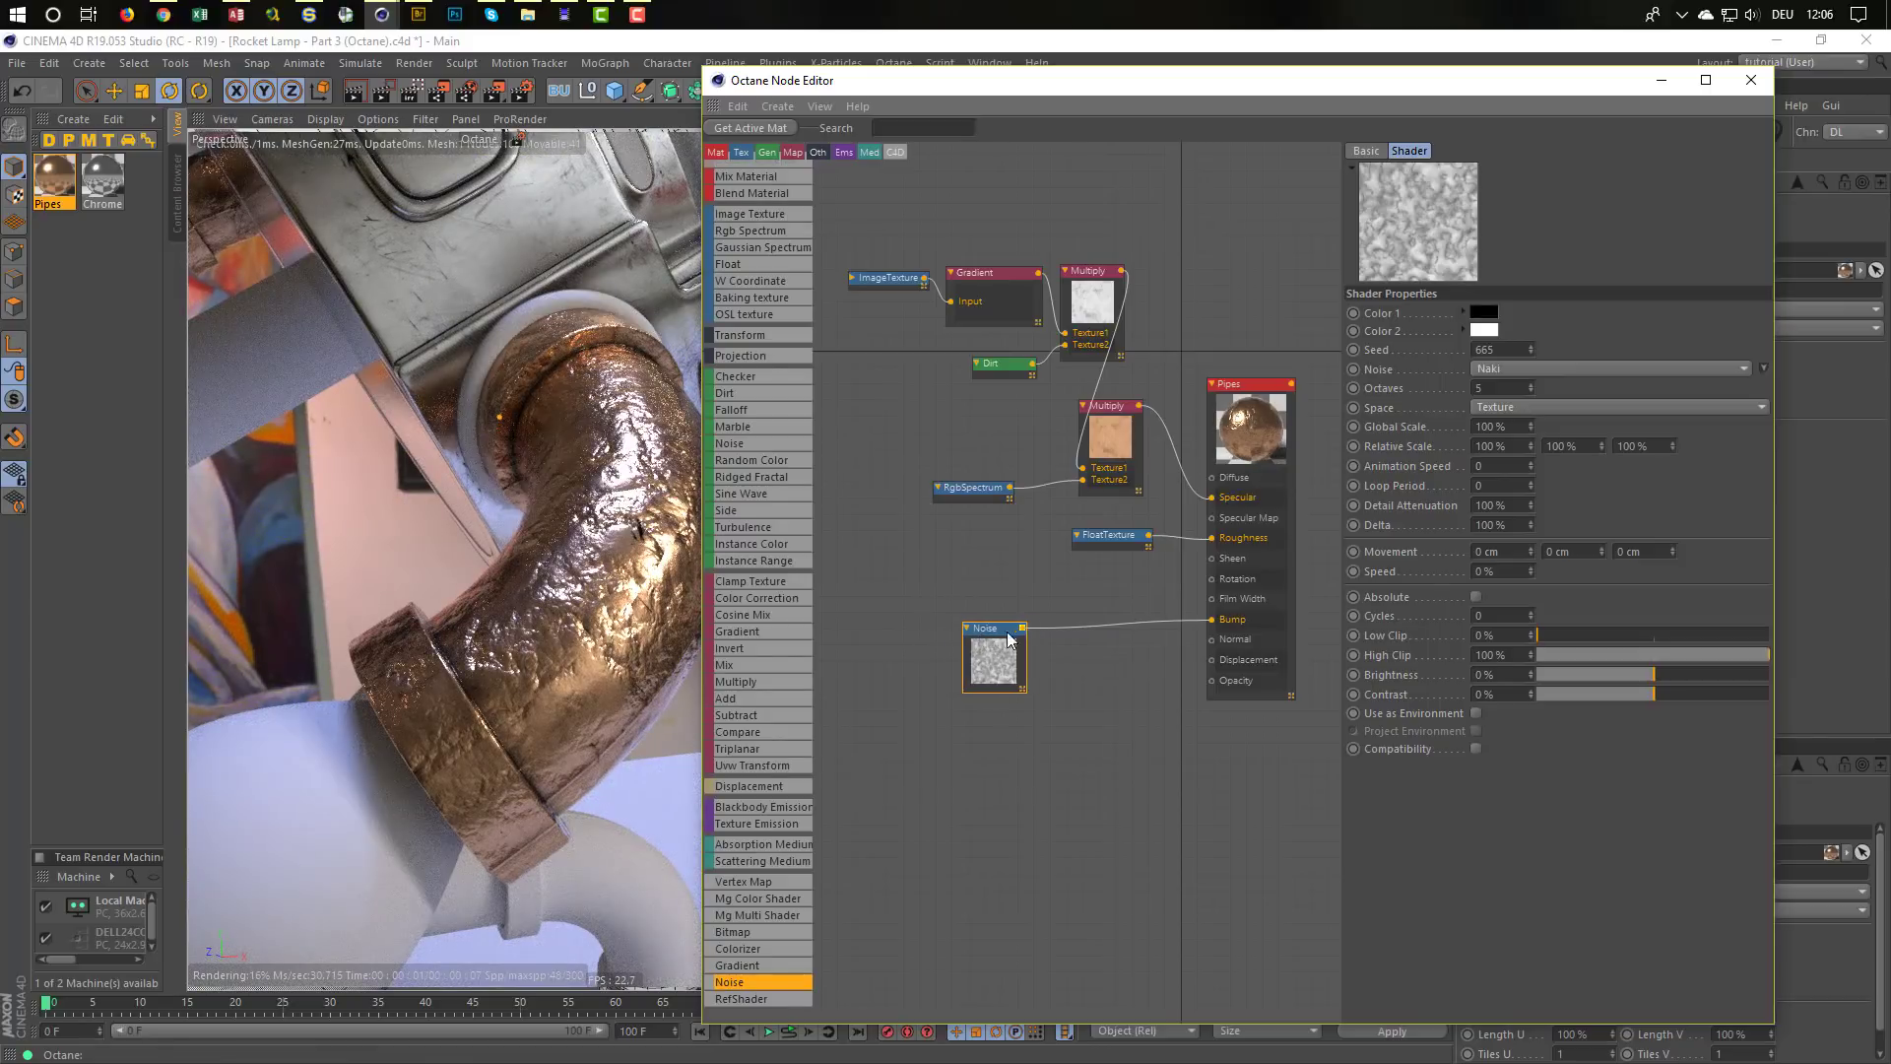
Move the Noise node right, reset its brightness to 0 % after trying -46 %, and set contrast to -20 %
{"action": "left_click_drag", "start_coordinate": [1007, 639], "coordinate": [1127, 630]}
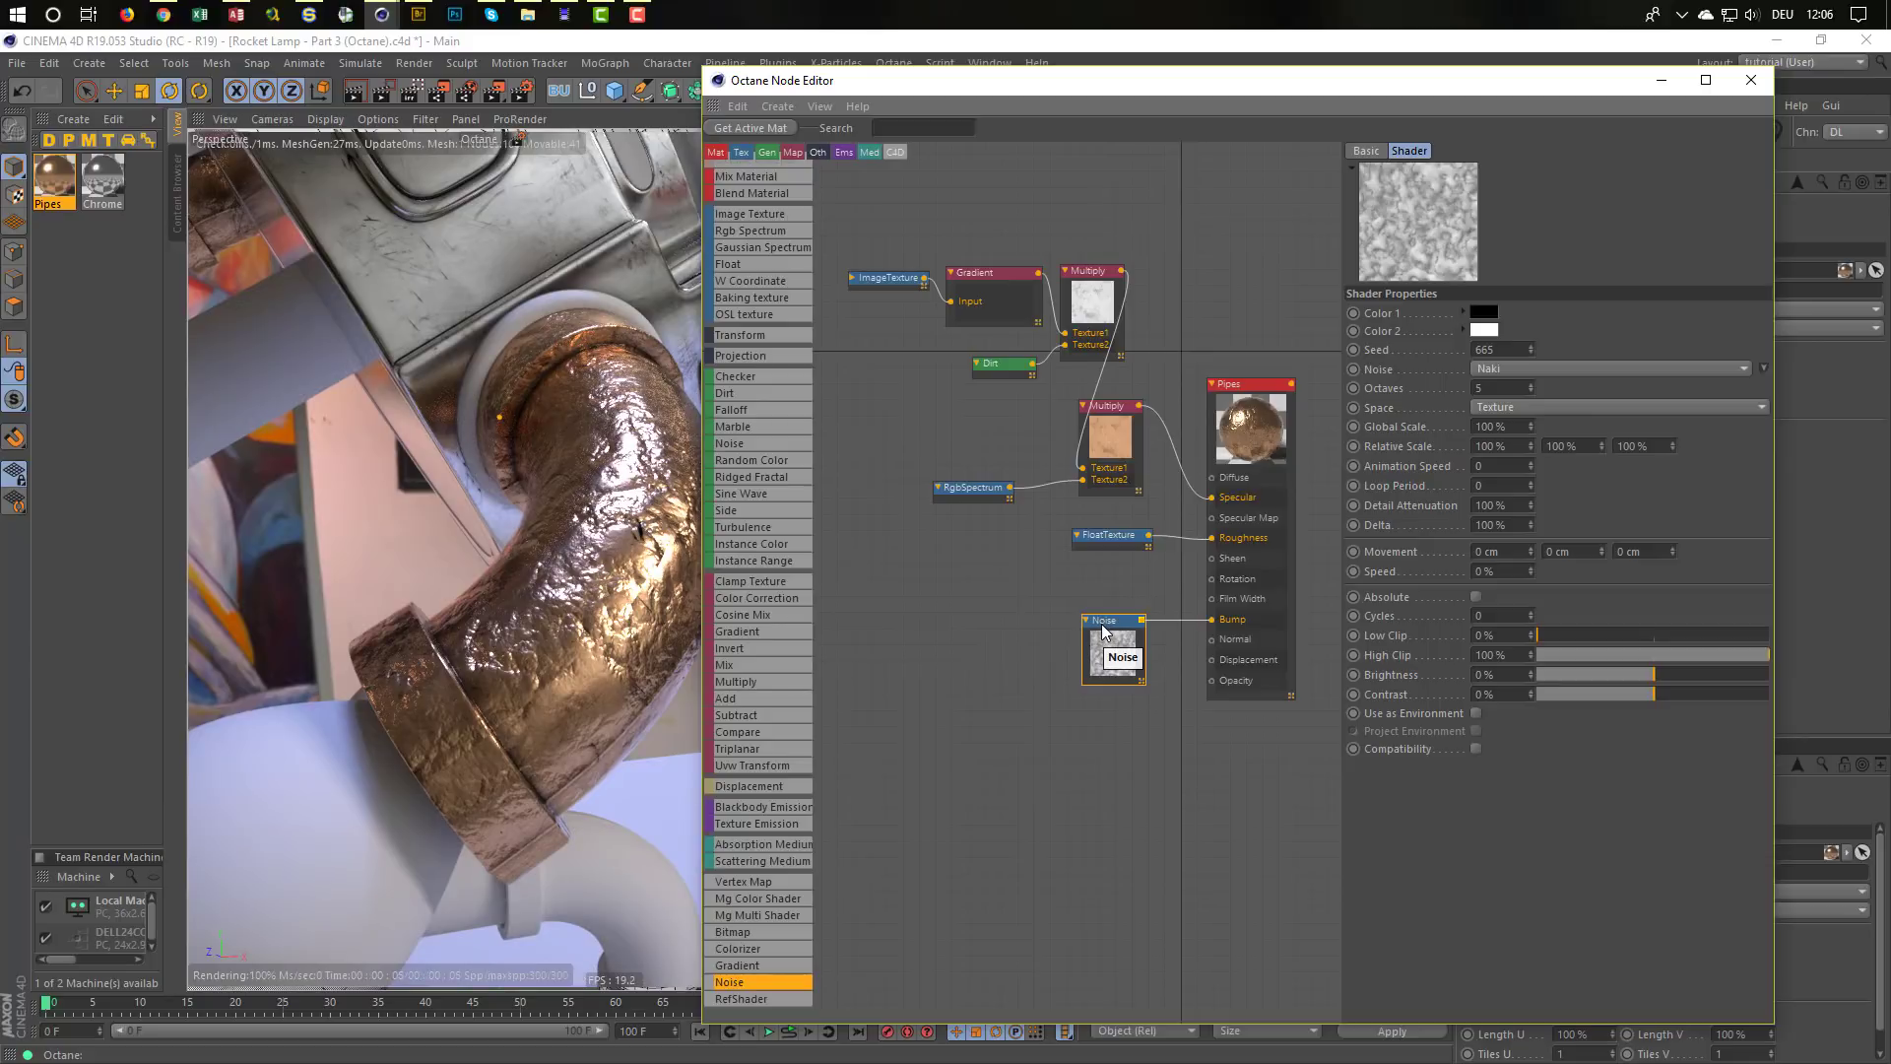
{"action": "left_click", "coordinate": [1653, 676]}
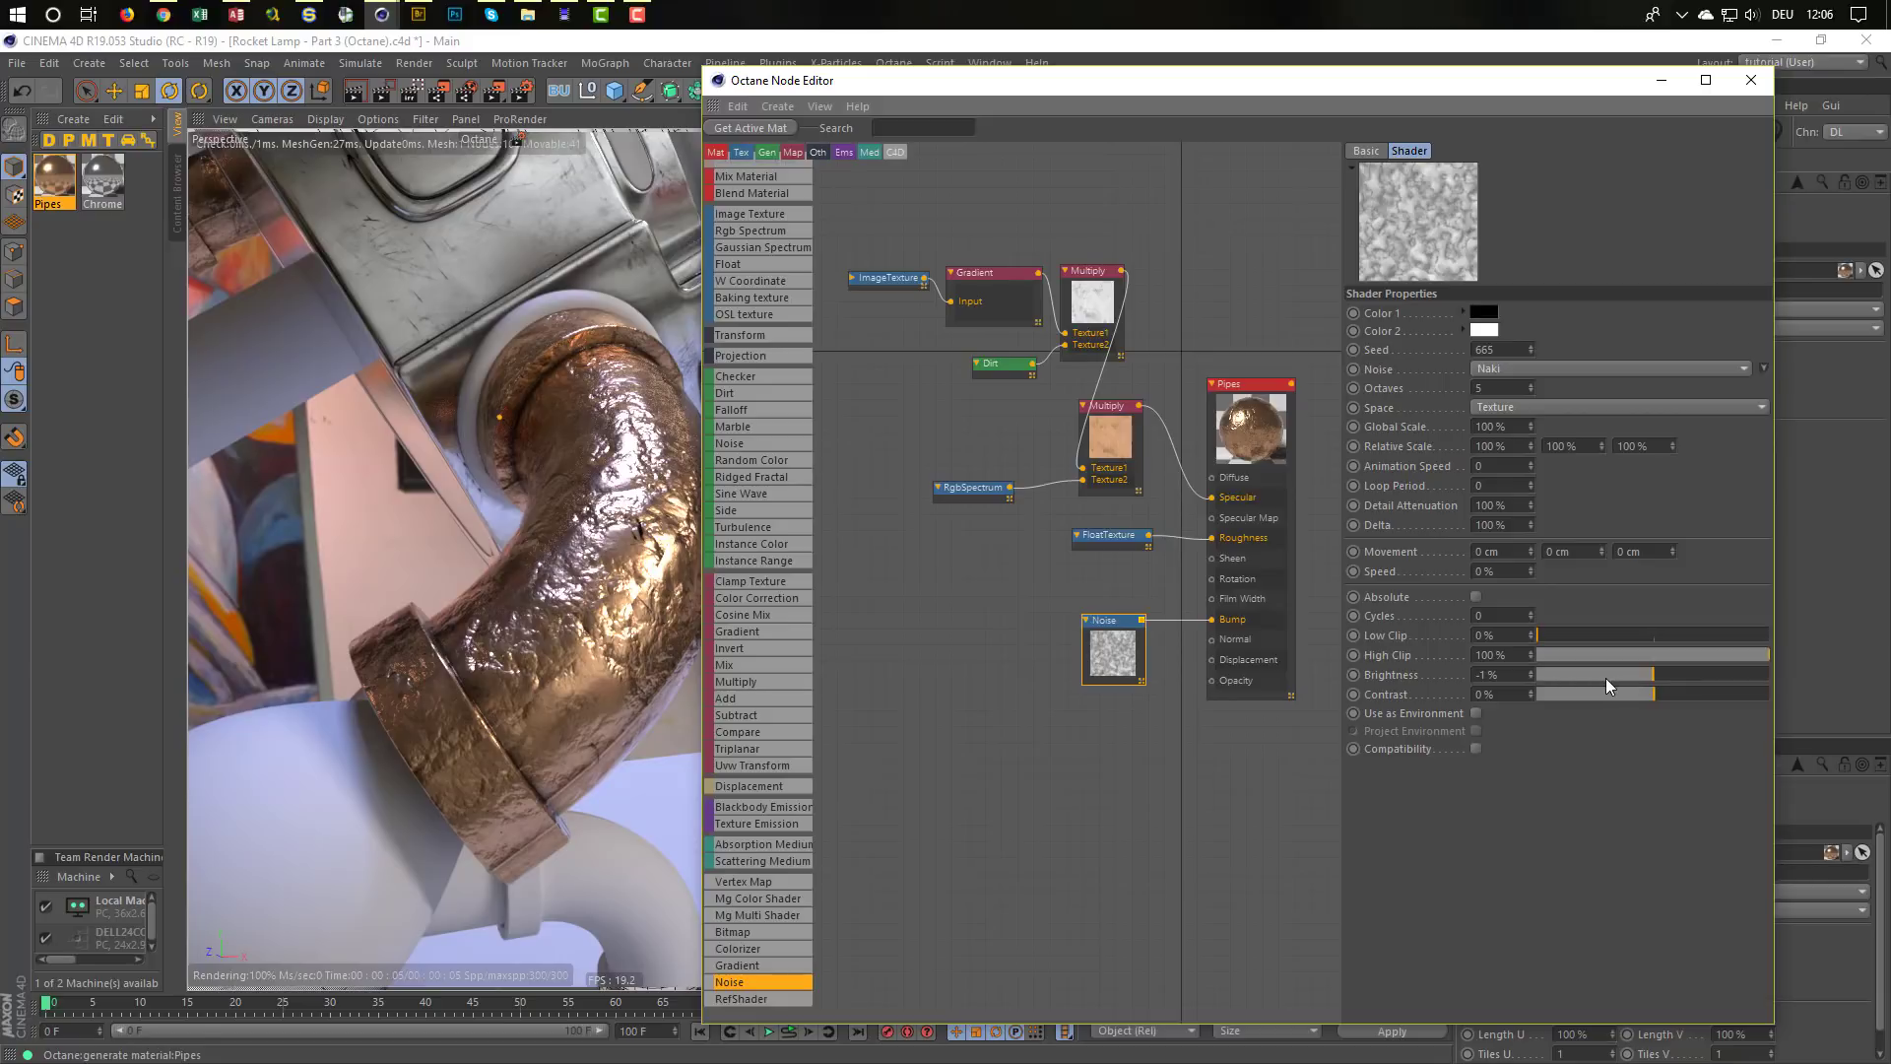
{"action": "mouse_move", "coordinate": [1606, 678]}
{"action": "left_mouse_down"}
{"action": "mouse_move", "coordinate": [1593, 709]}
{"action": "mouse_move", "coordinate": [1599, 671]}
{"action": "left_mouse_up"}
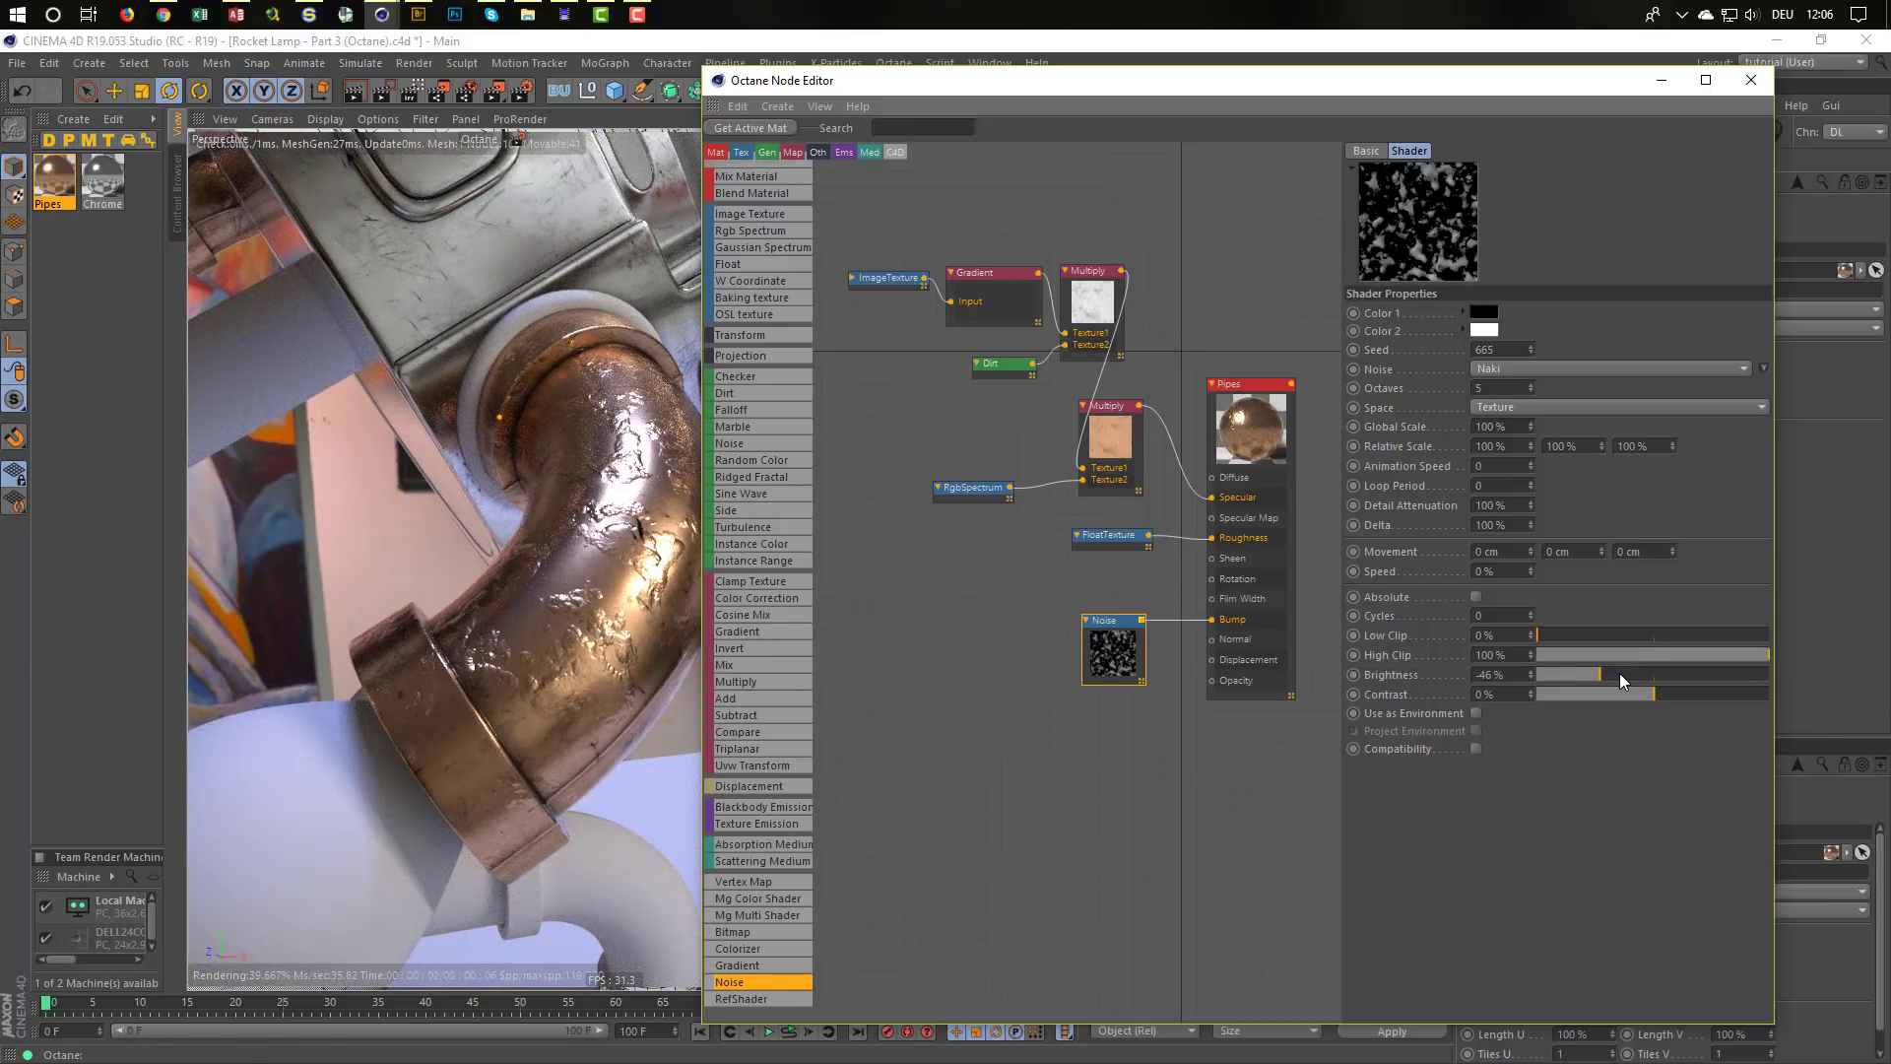
{"action": "double_click", "coordinate": [1510, 680]}
{"action": "type", "text": "0"}
{"action": "key", "text": "Return"}
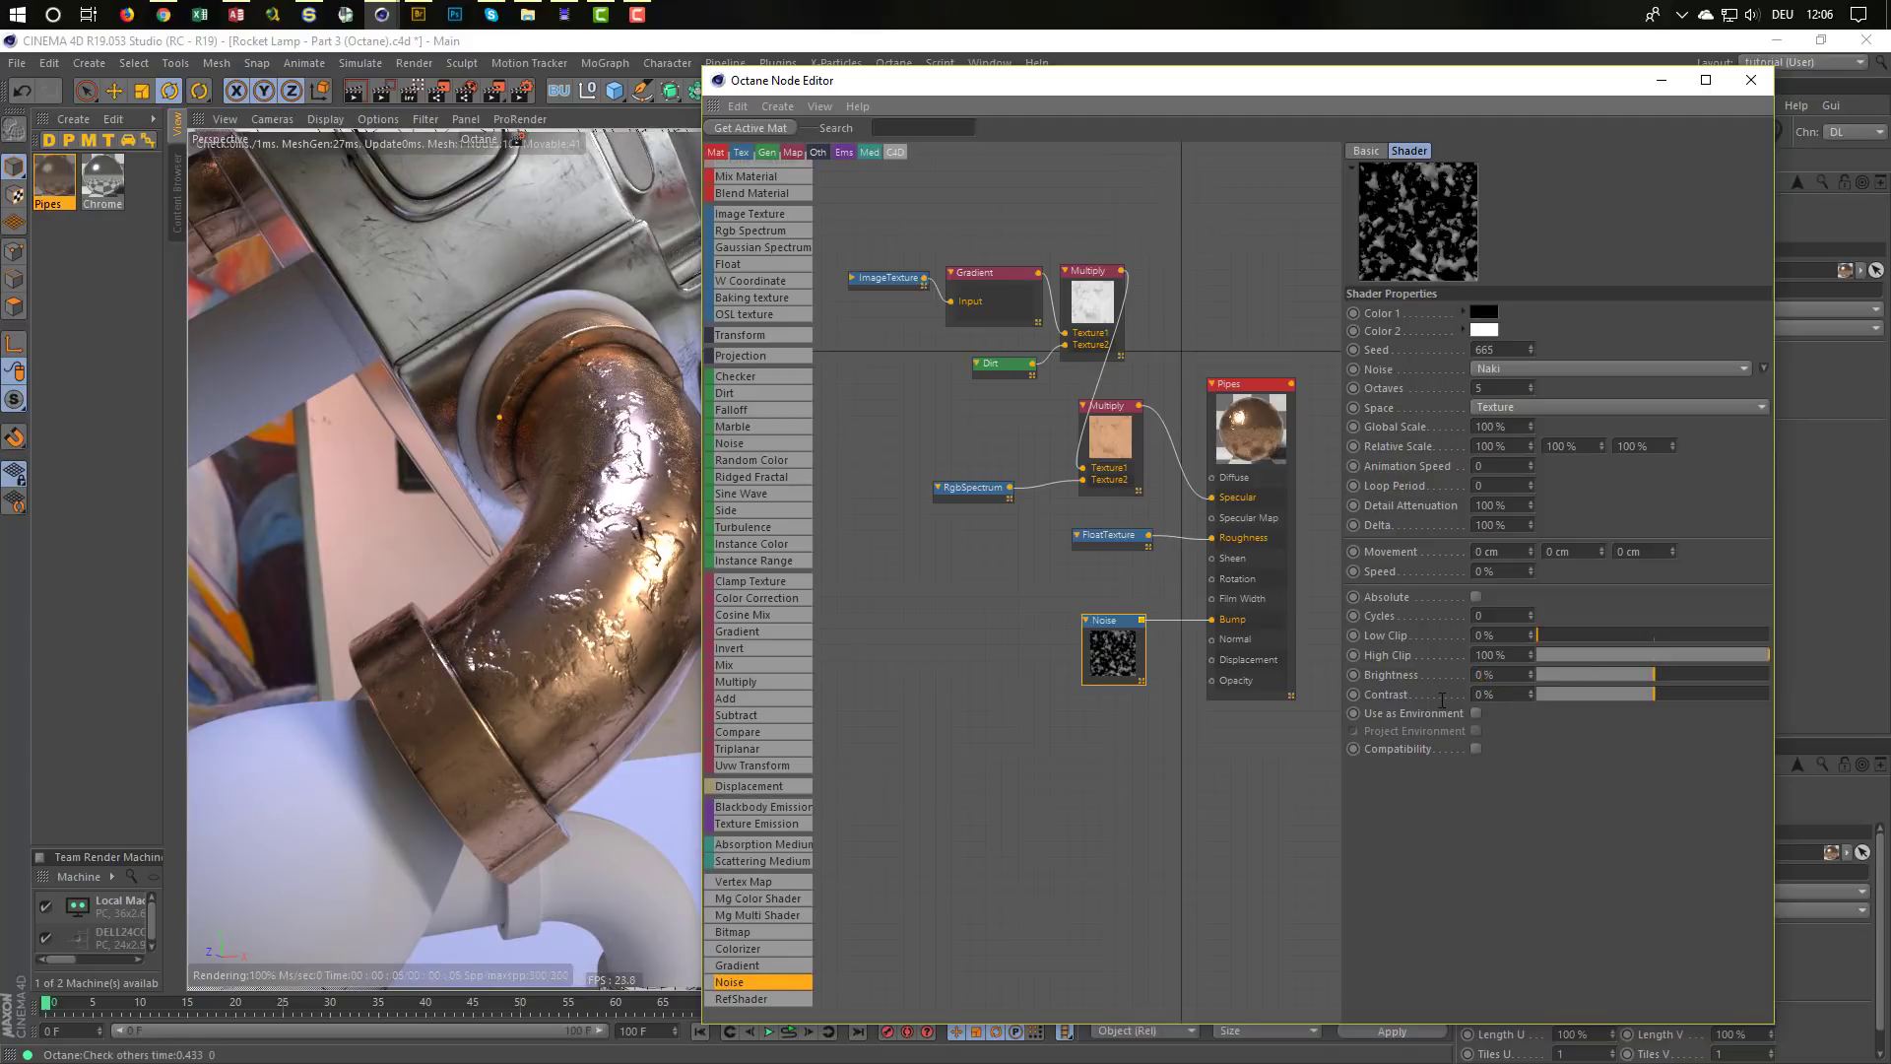
{"action": "key", "text": "Tab"}
{"action": "type", "text": "-"}
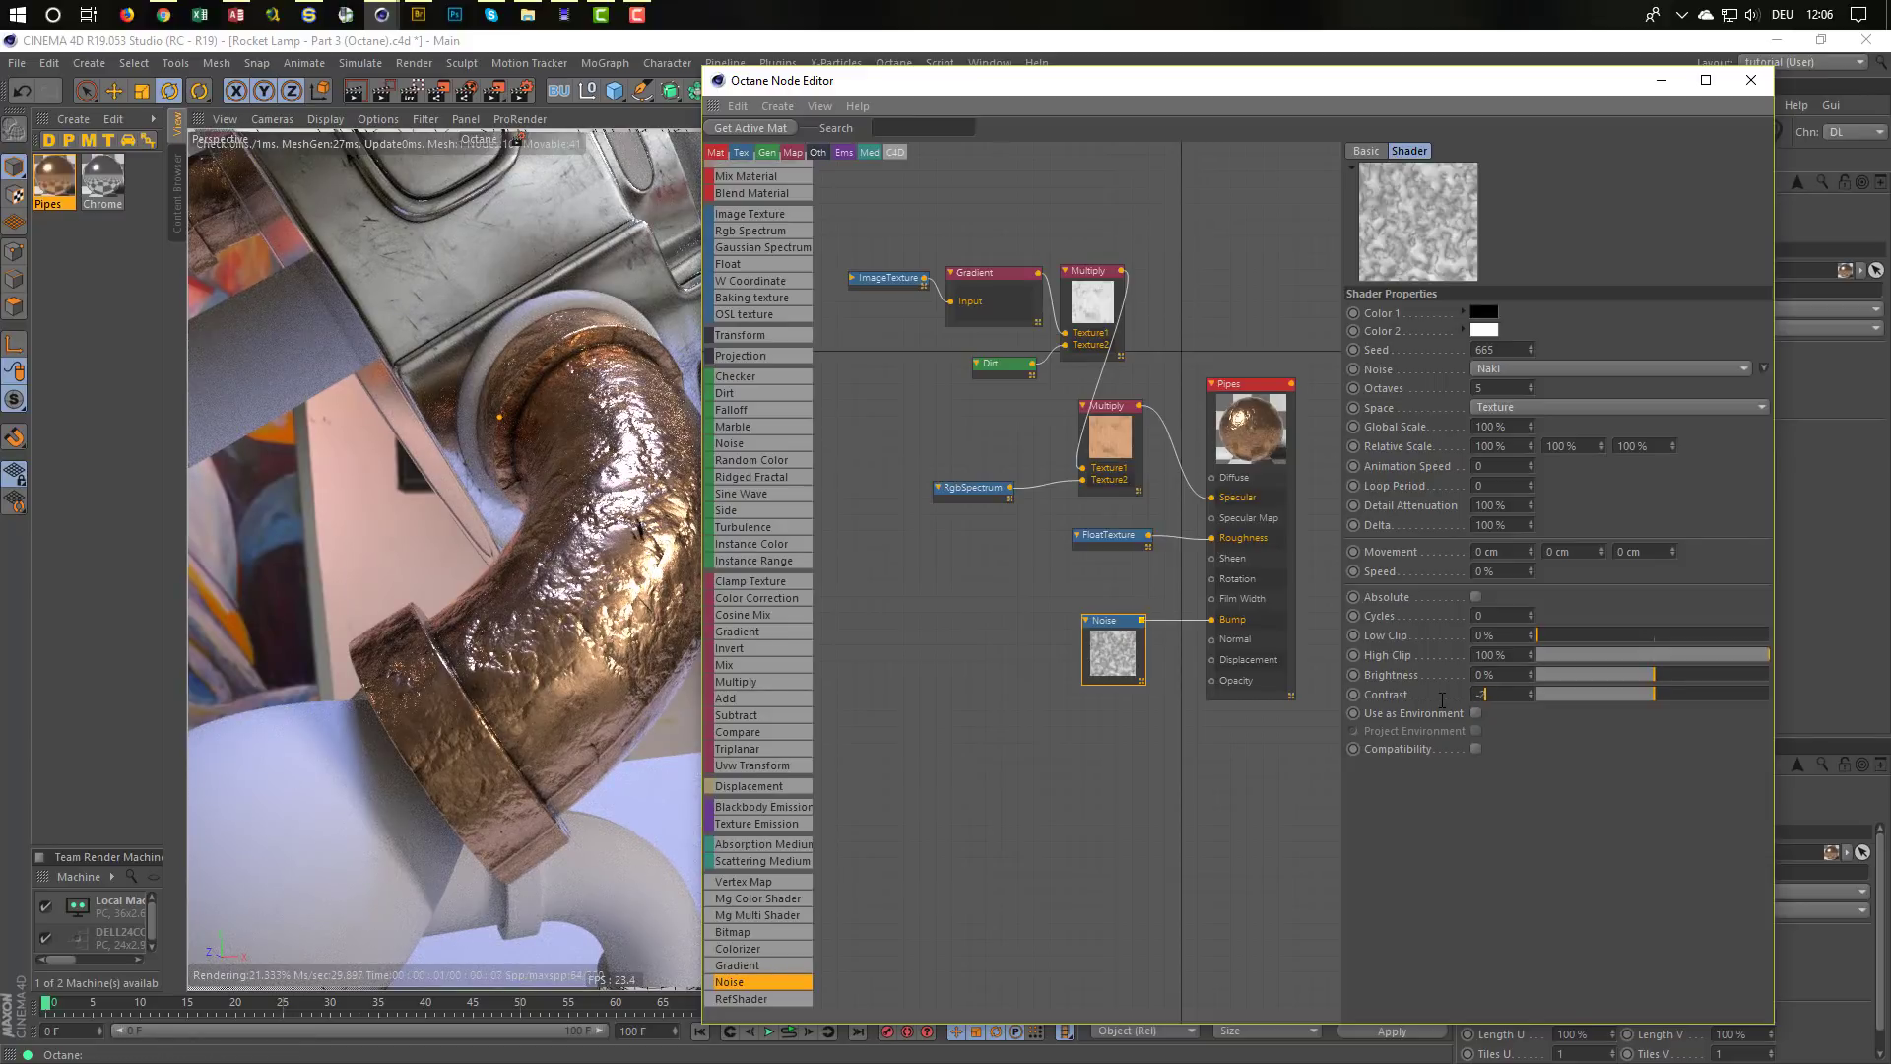
{"action": "type", "text": "20"}
{"action": "key", "text": "Return"}
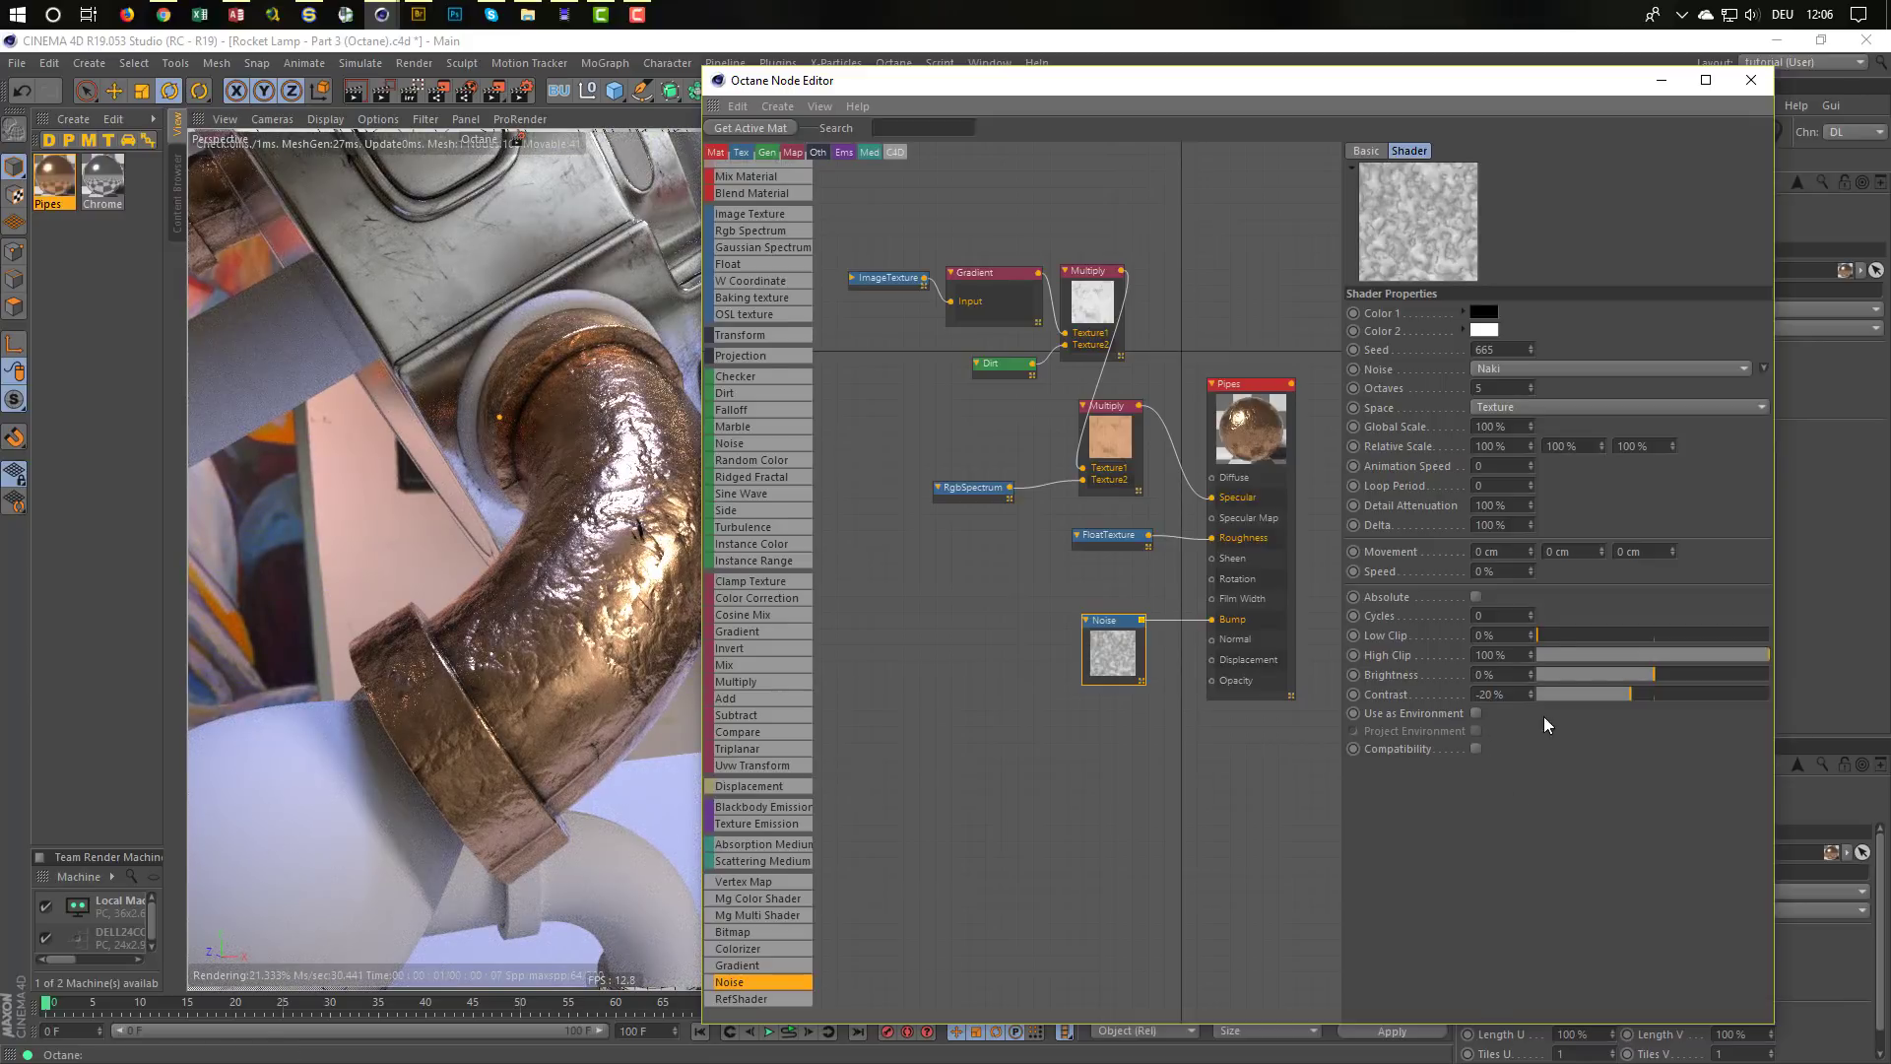
Set the bump noise's Global Scale to 10 %
{"action": "left_click_drag", "start_coordinate": [1510, 425], "coordinate": [1455, 434]}
{"action": "type", "text": "10"}
{"action": "key", "text": "Return"}
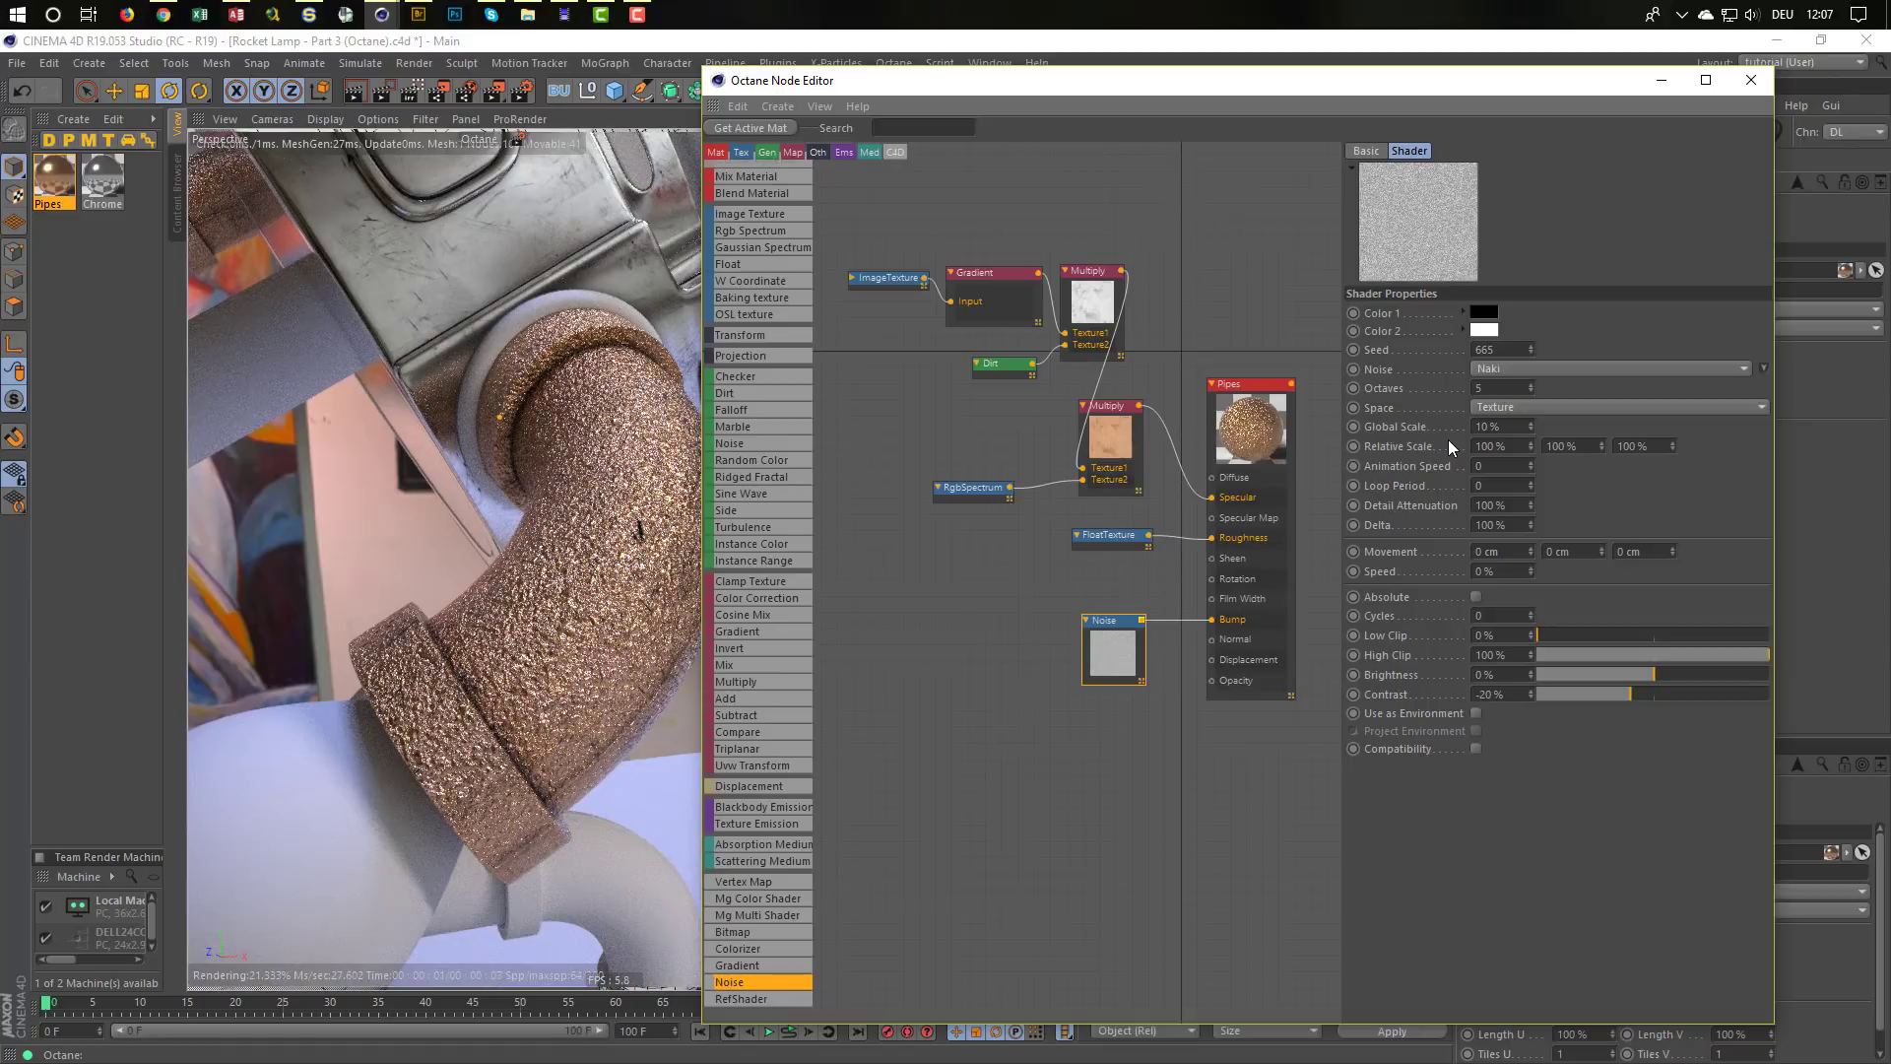
Lower the noise contrast through -50 and -80 to -90 %, then save the scene
{"action": "left_click", "coordinate": [1517, 695]}
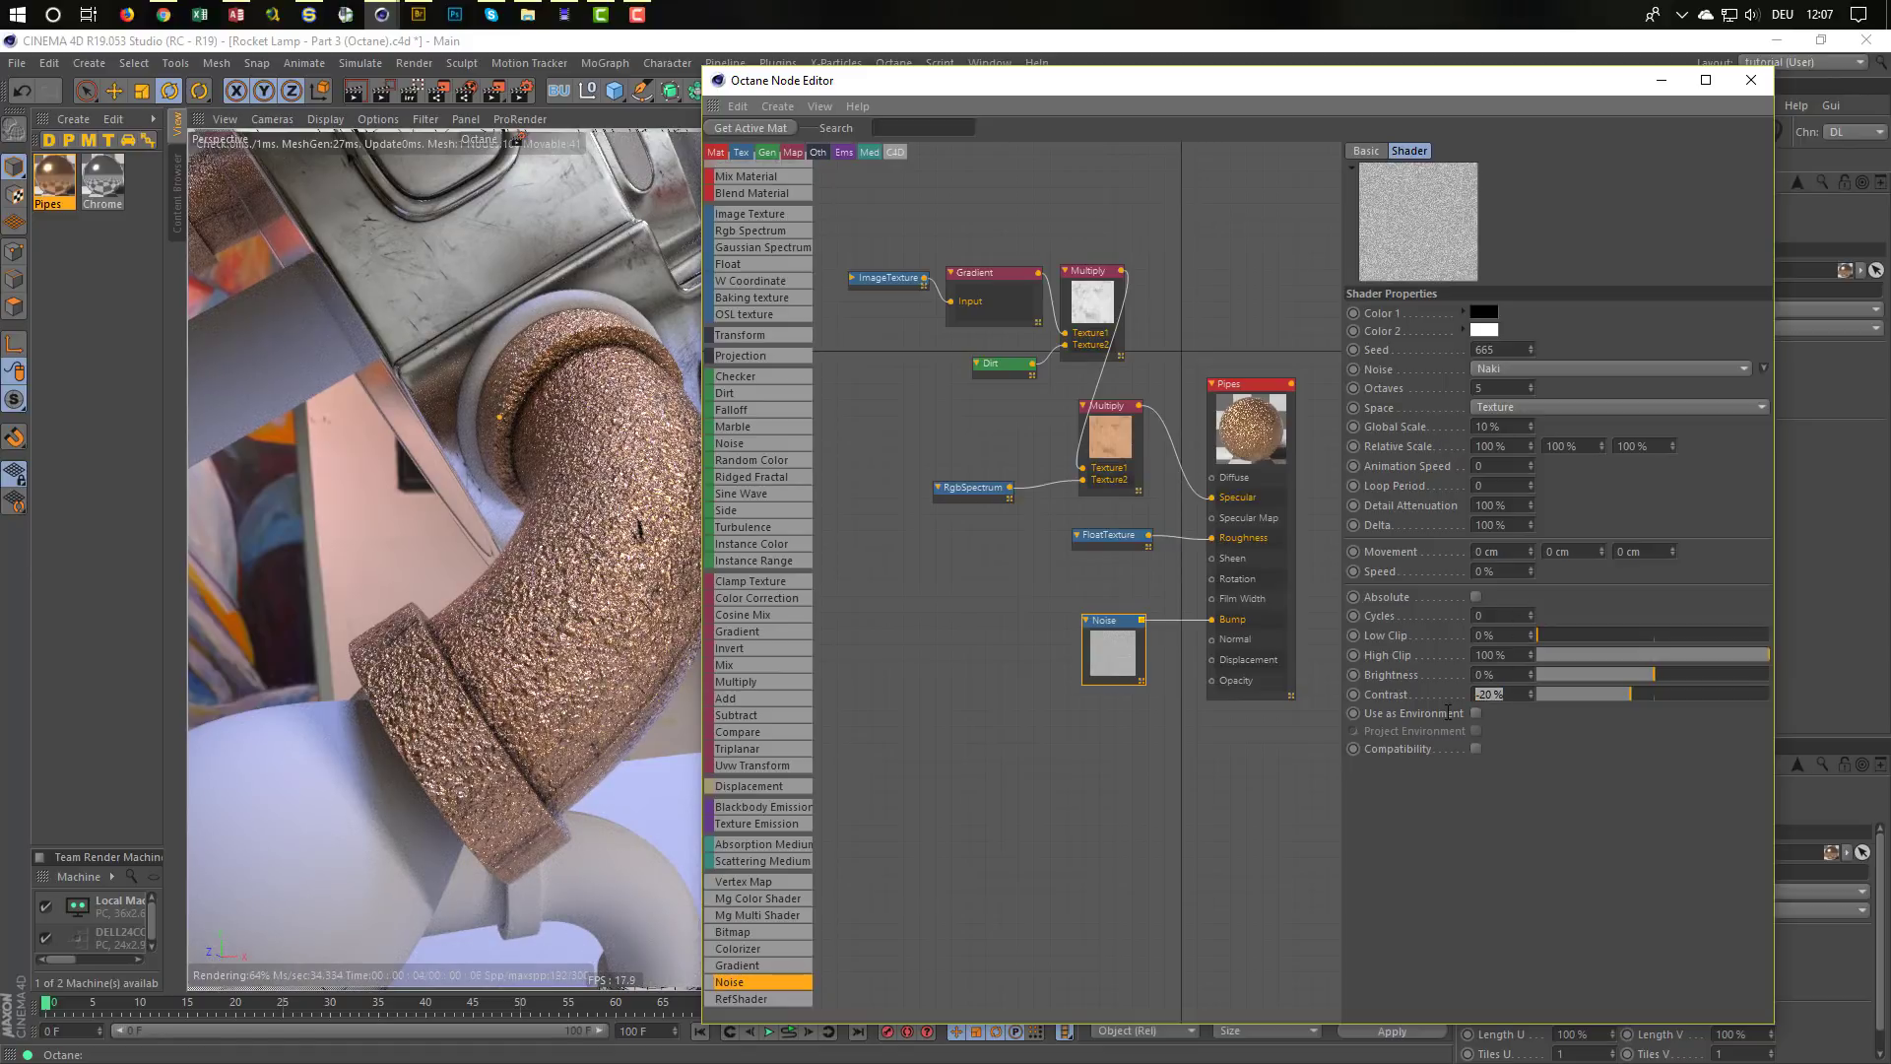
{"action": "type", "text": "-50"}
{"action": "key", "text": "Return"}
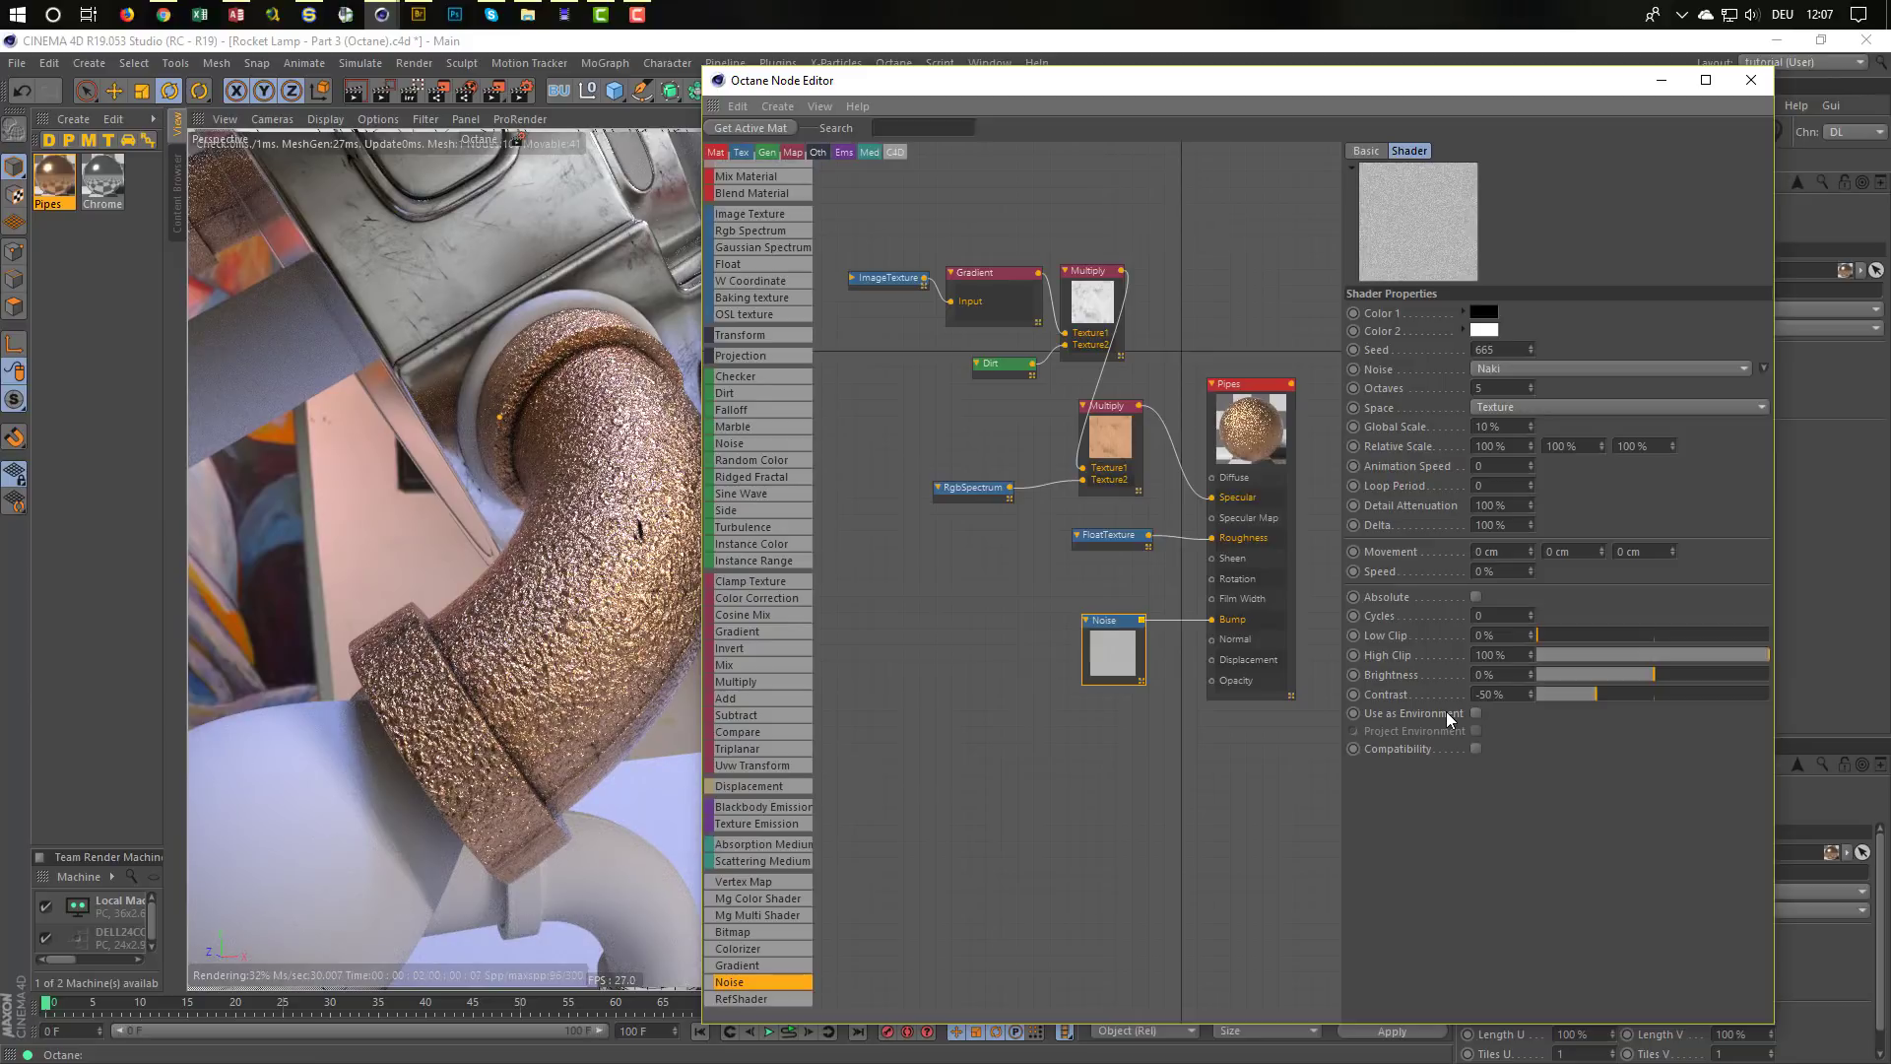
{"action": "left_click_drag", "start_coordinate": [1509, 692], "coordinate": [1475, 698]}
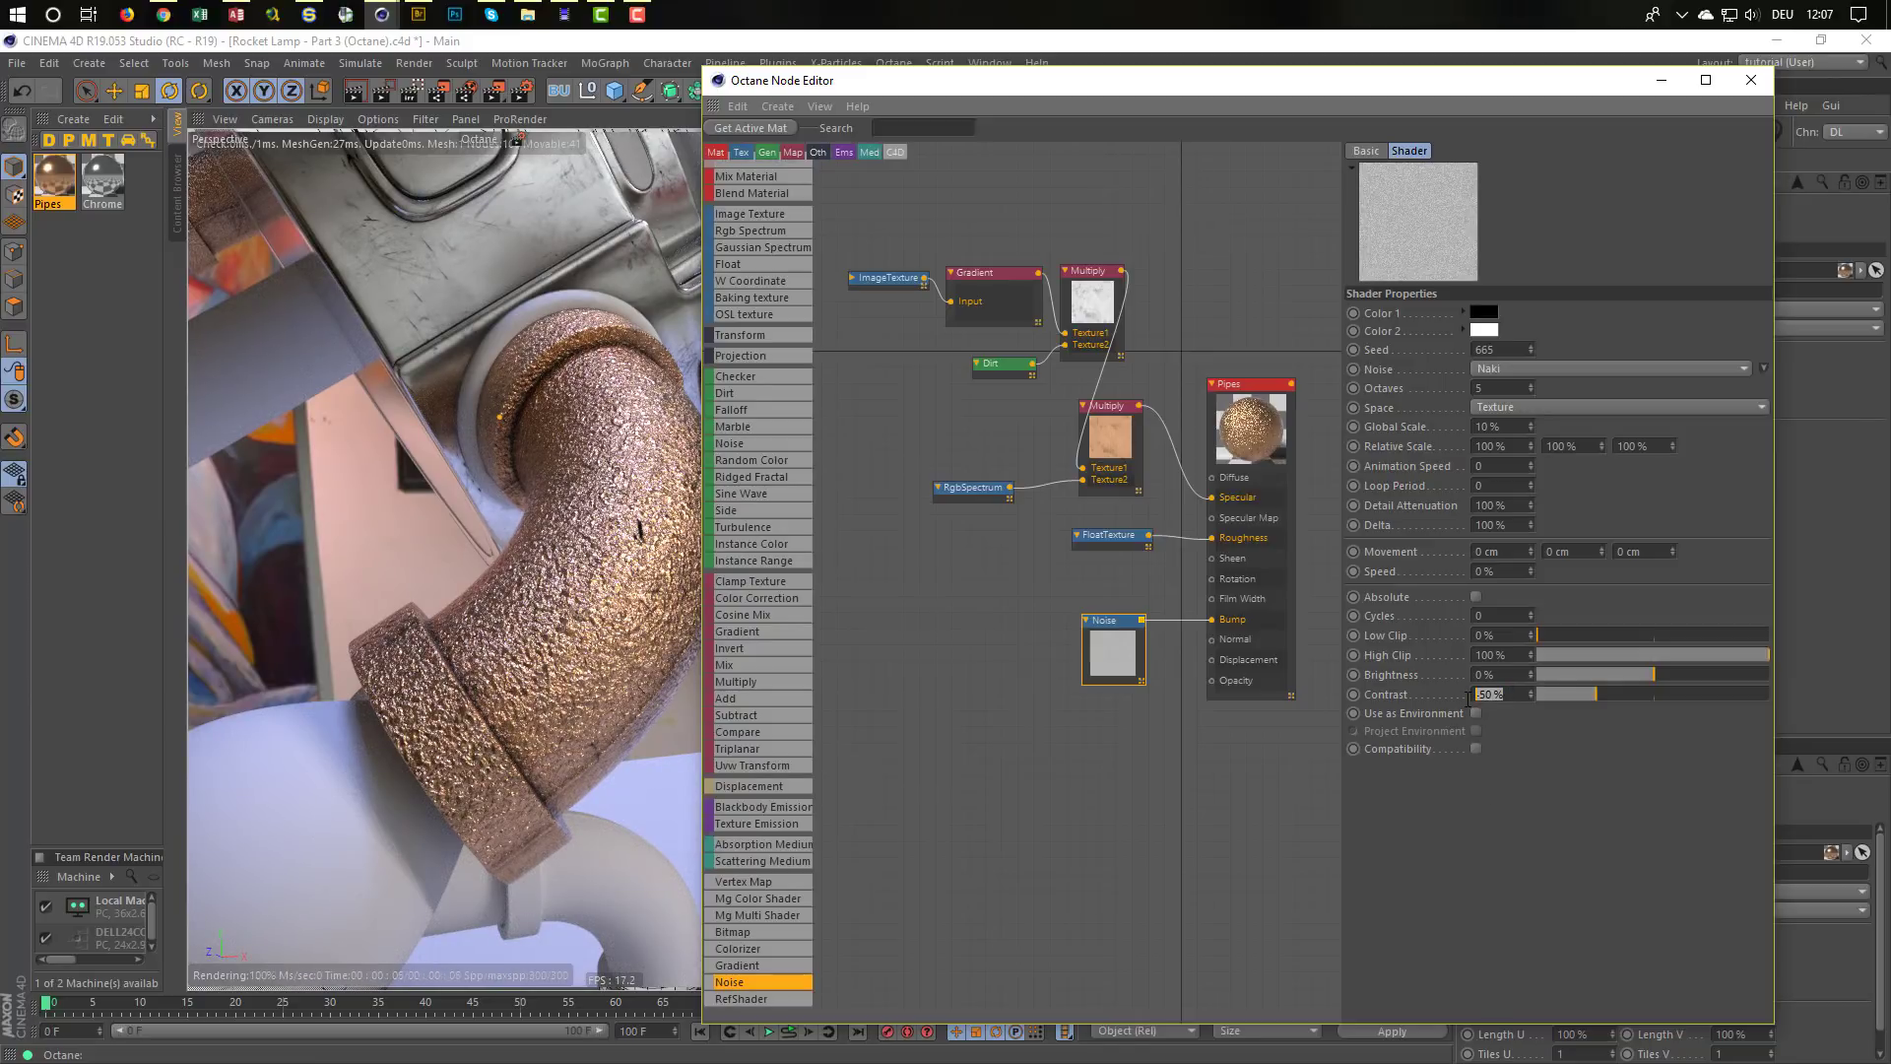
{"action": "type", "text": "-80"}
{"action": "key", "text": "Return"}
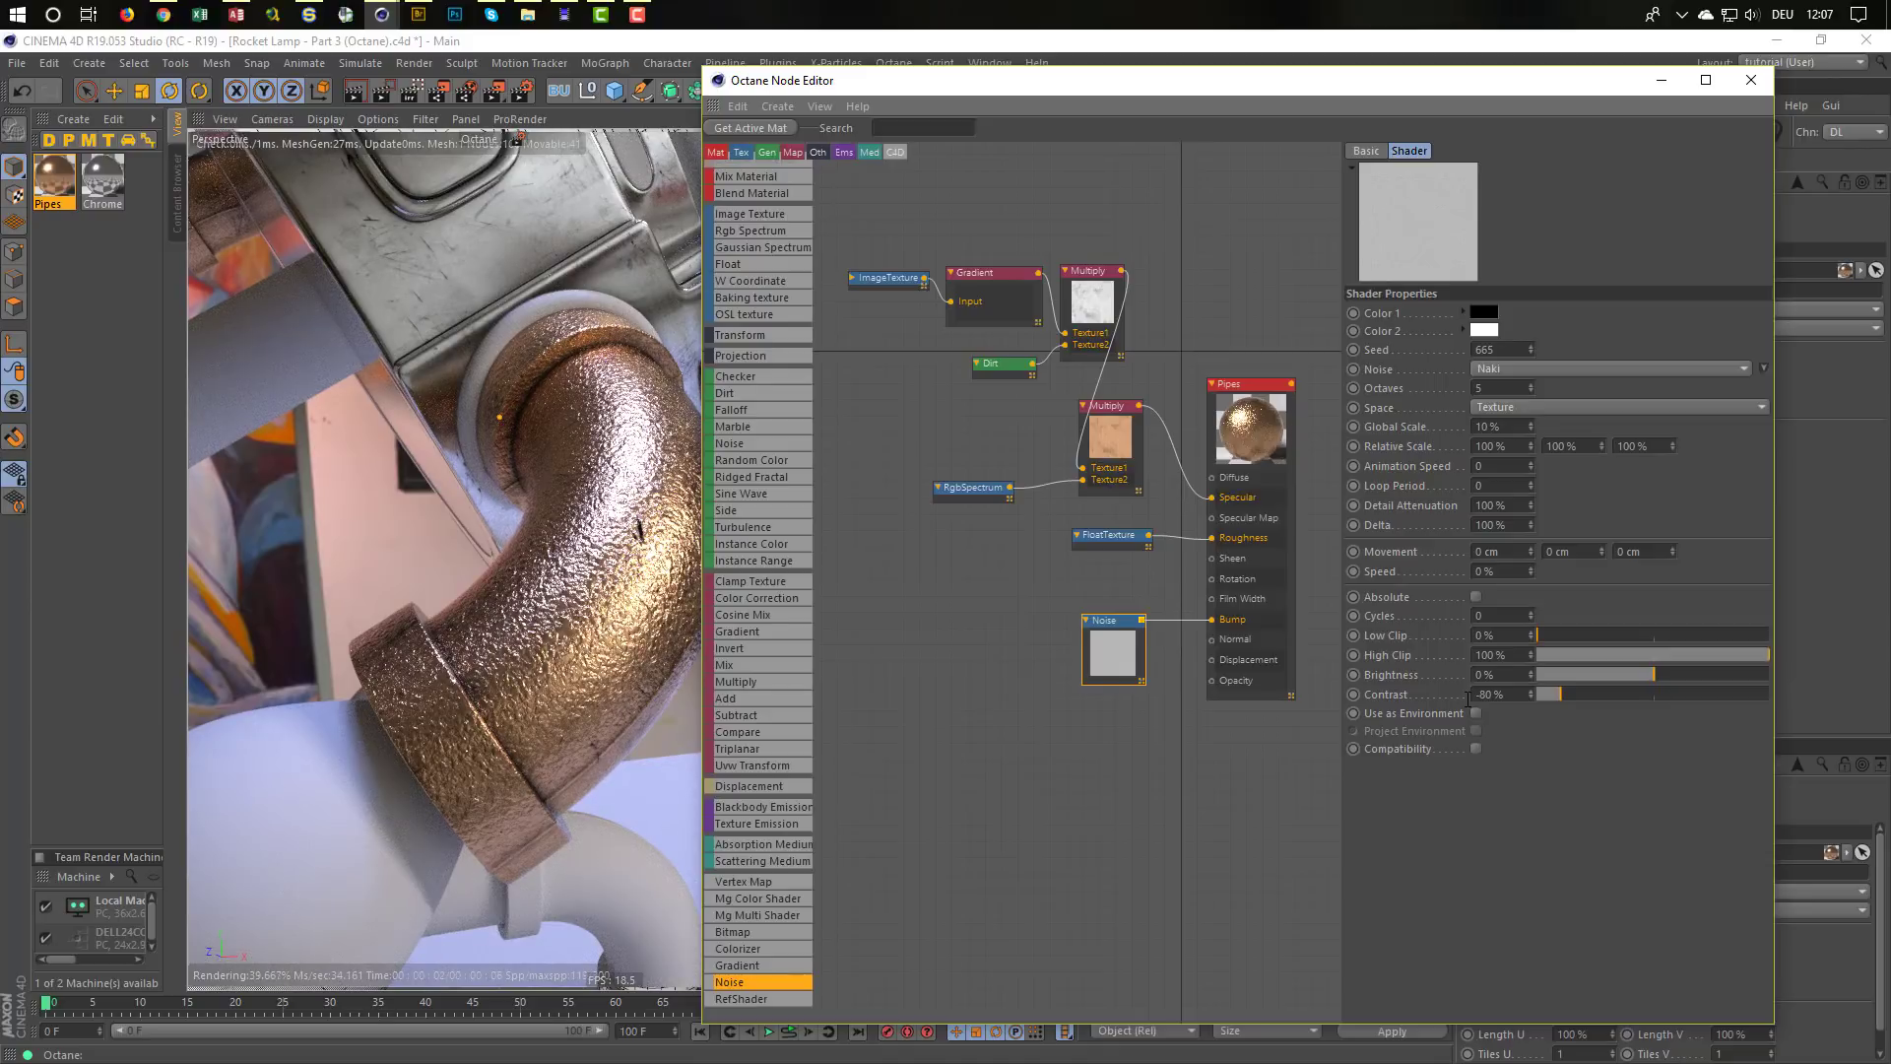
{"action": "left_click_drag", "start_coordinate": [1517, 695], "coordinate": [1440, 697]}
{"action": "type", "text": "-90"}
{"action": "key", "text": "Return"}
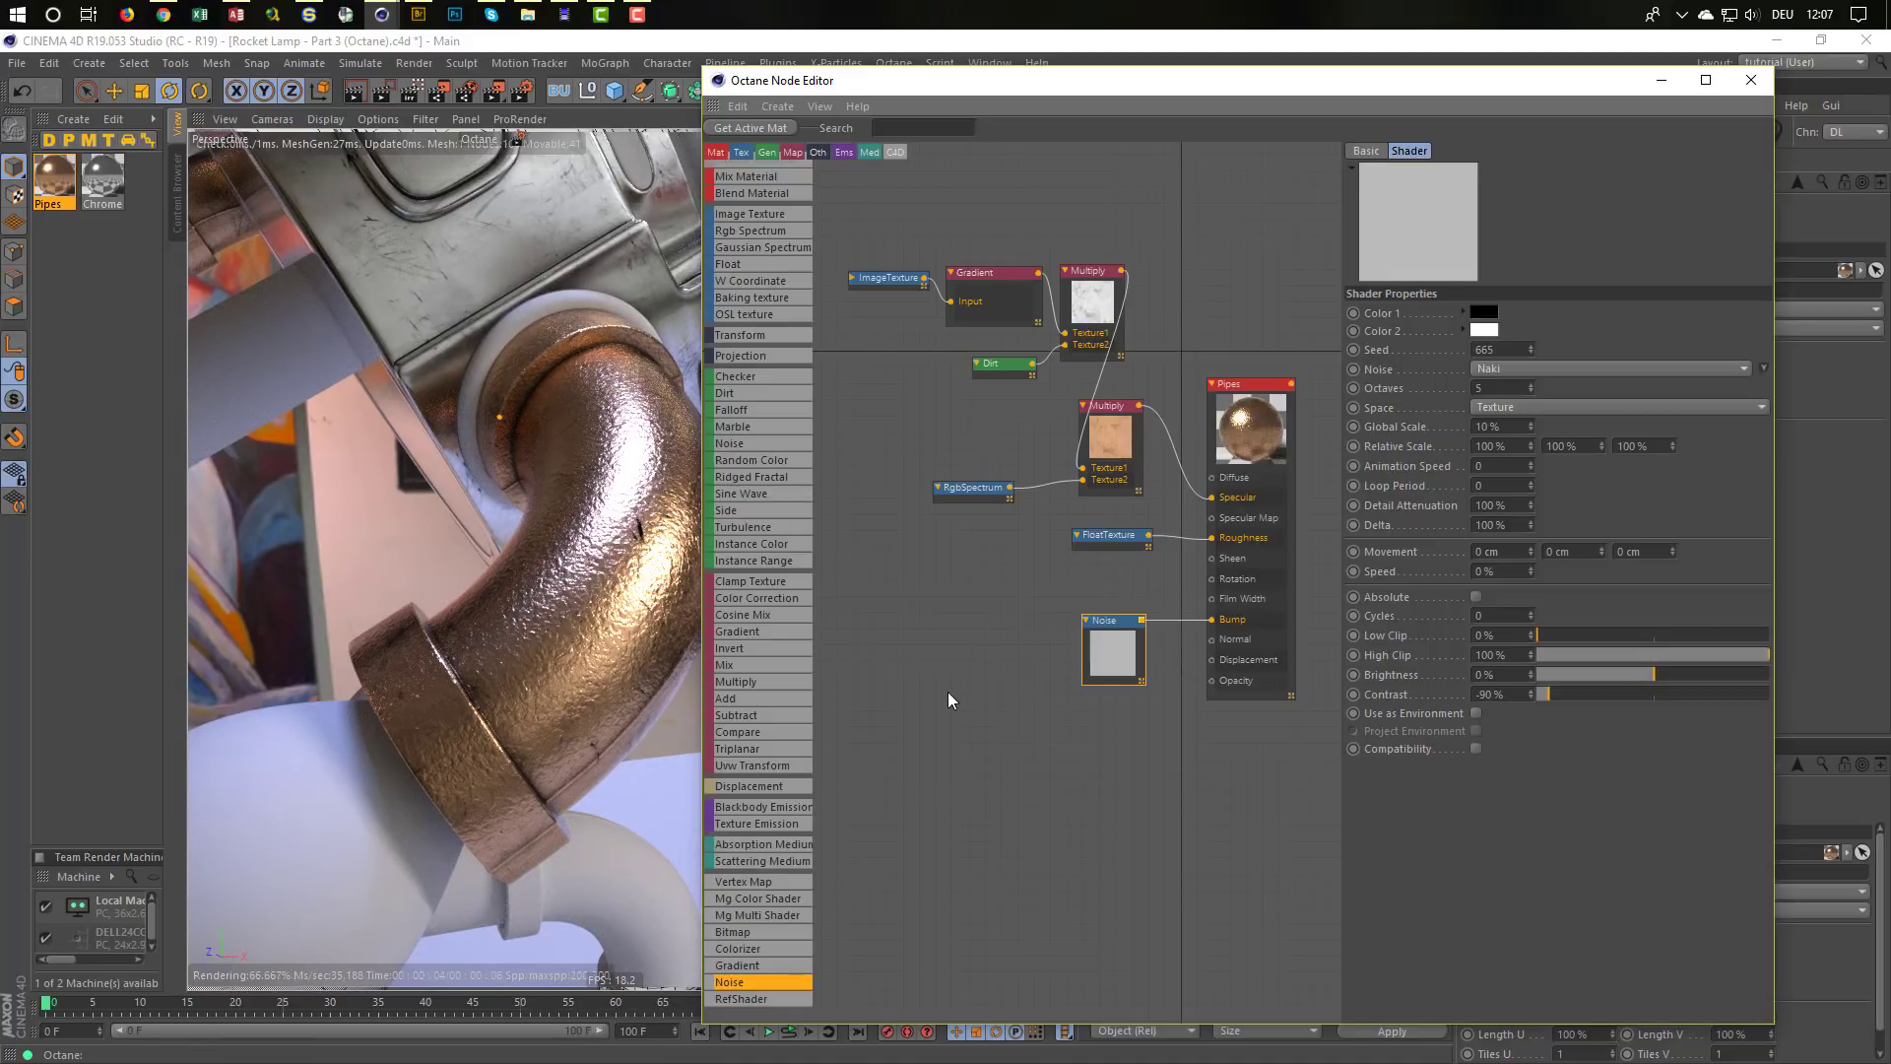
{"action": "key", "text": "ctrl+s"}
Shift a knot on the Pipes Gradient node slightly
{"action": "left_click", "coordinate": [997, 279]}
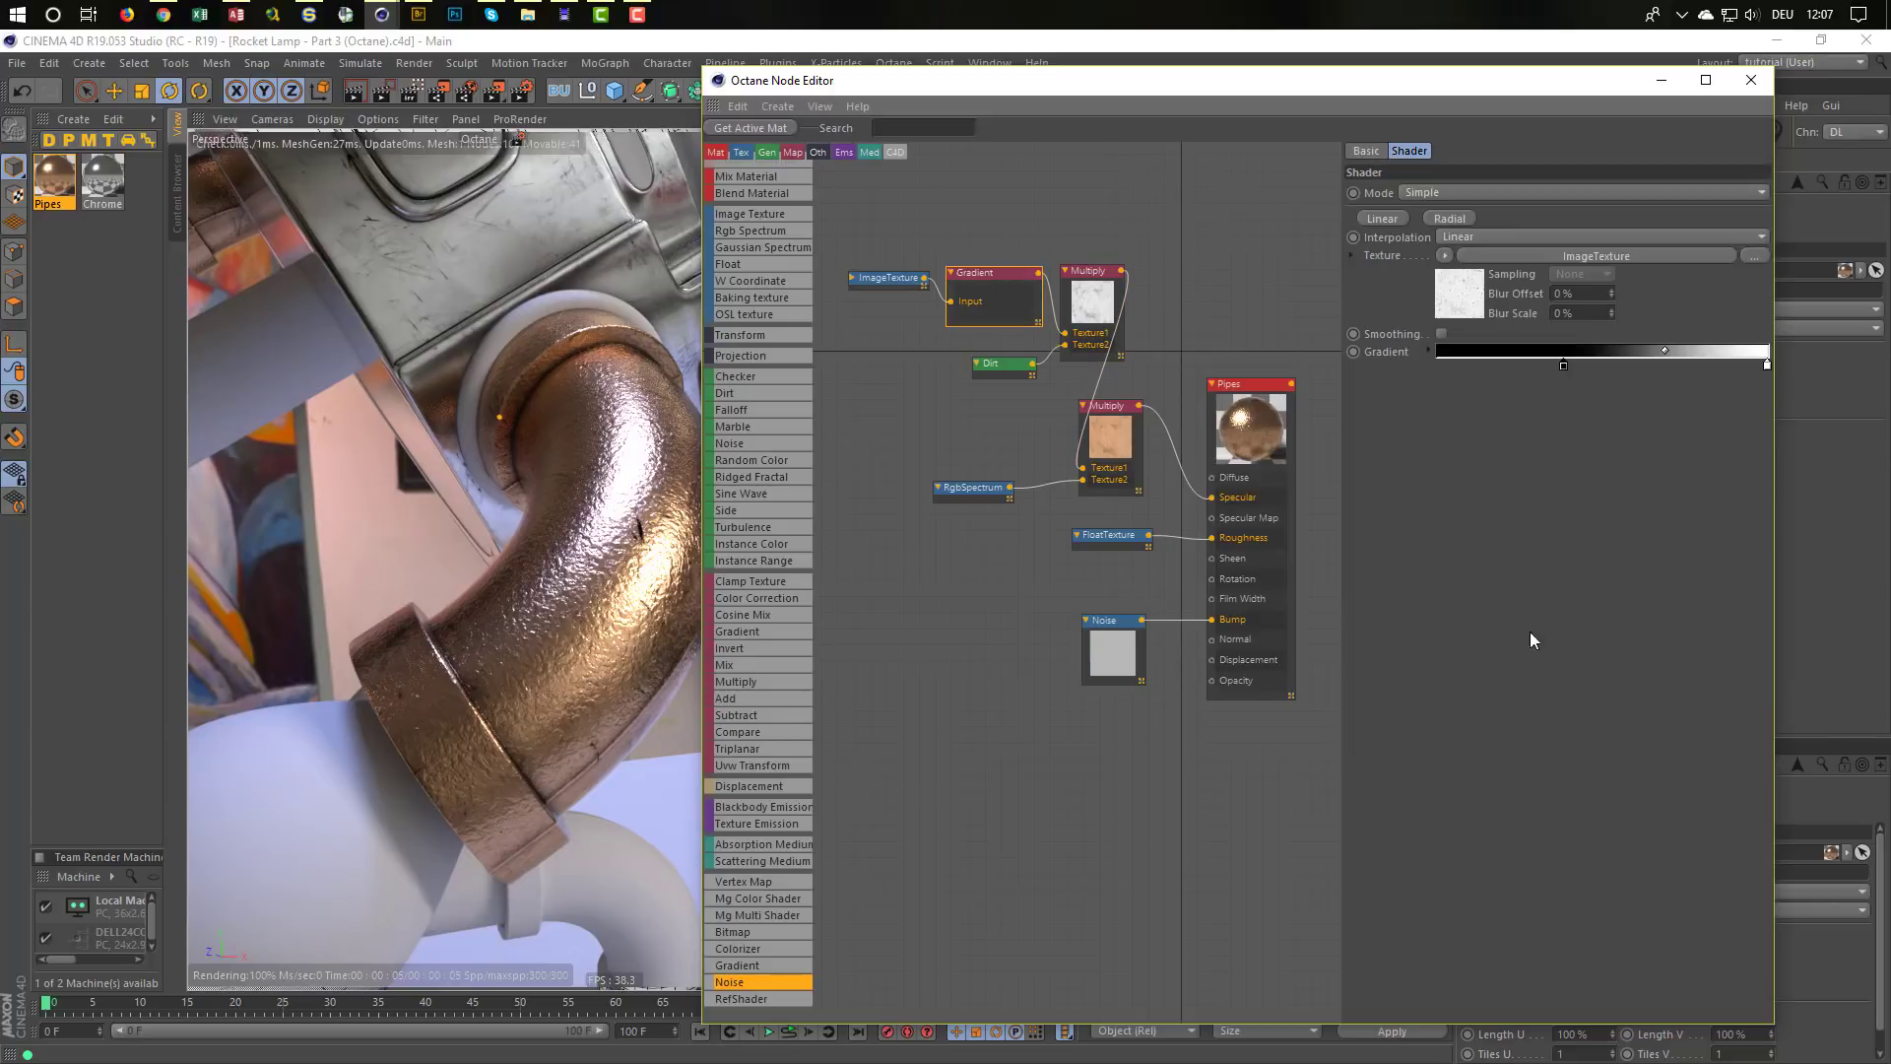
{"action": "left_click", "coordinate": [1563, 365]}
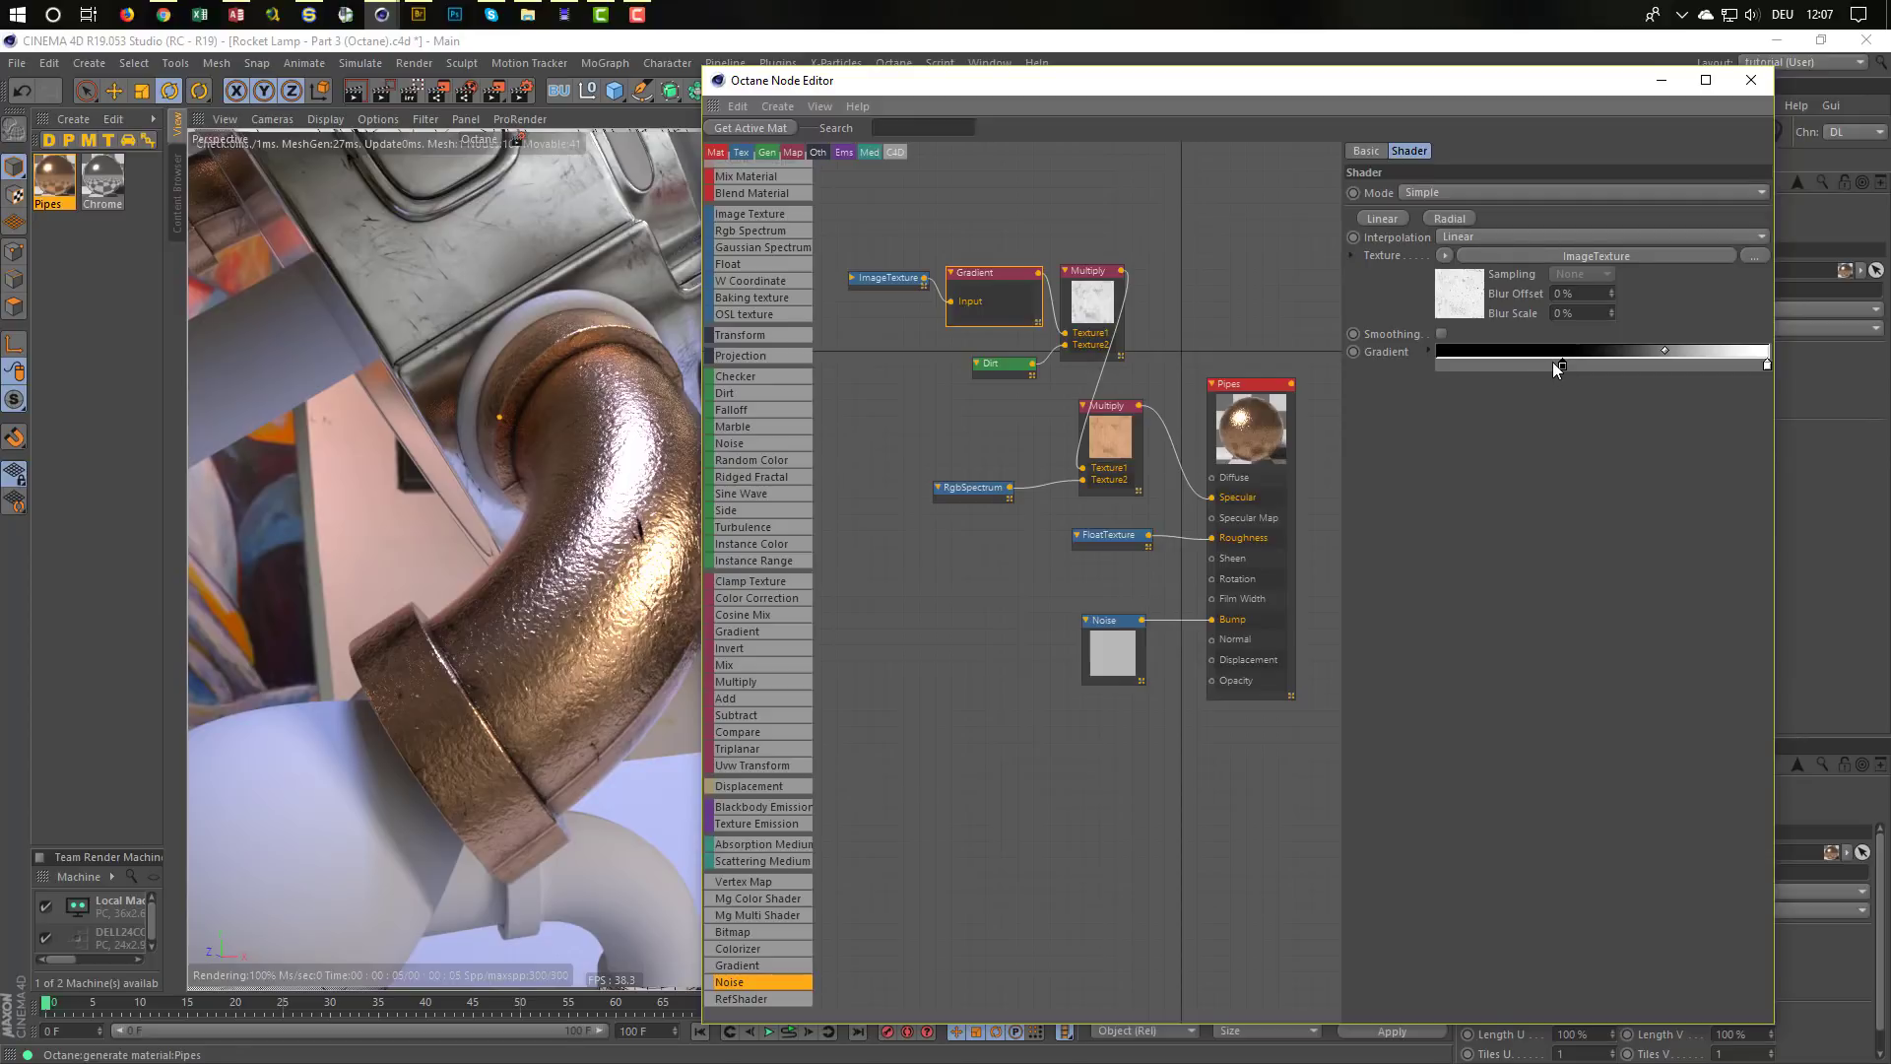
{"action": "left_click_drag", "start_coordinate": [1562, 362], "coordinate": [1621, 362]}
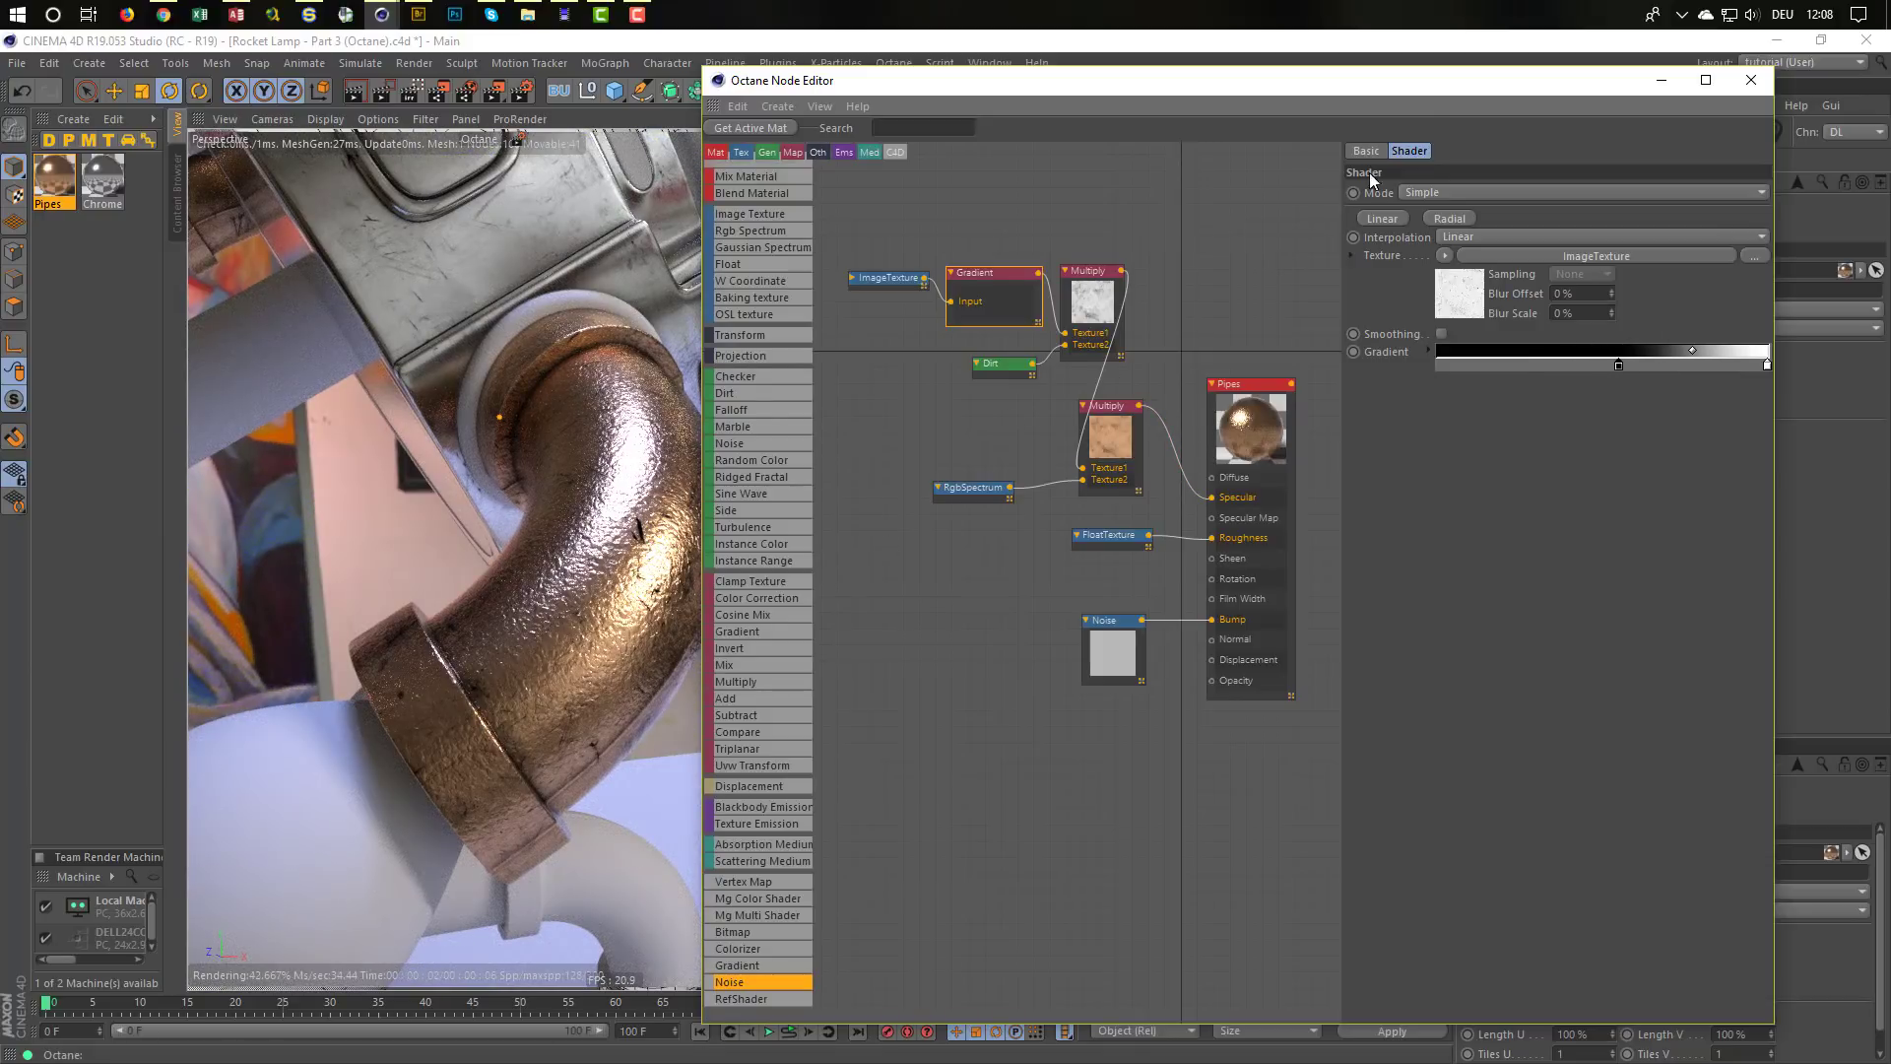
Set the texture's Offset U to 50 %, after first trying 30 %
{"action": "left_click_drag", "start_coordinate": [1428, 85], "coordinate": [1456, 636]}
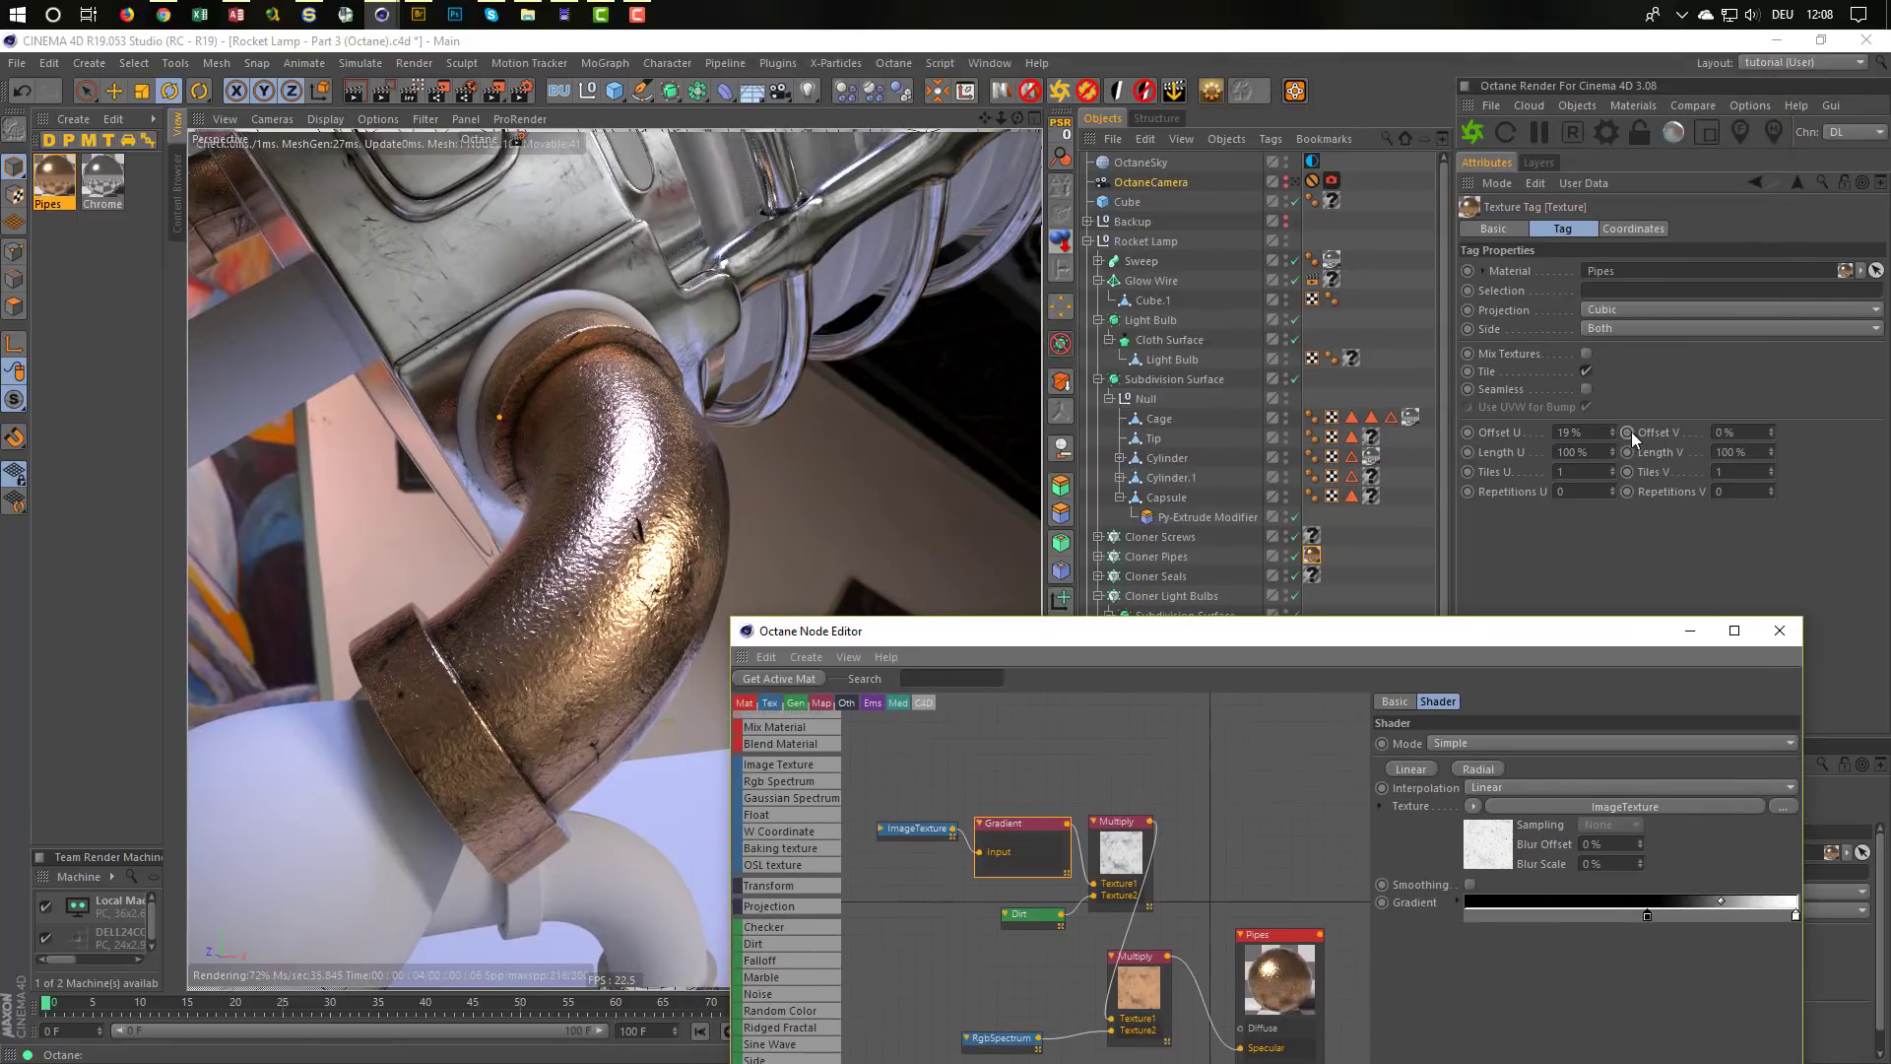
{"action": "double_click", "coordinate": [1581, 433]}
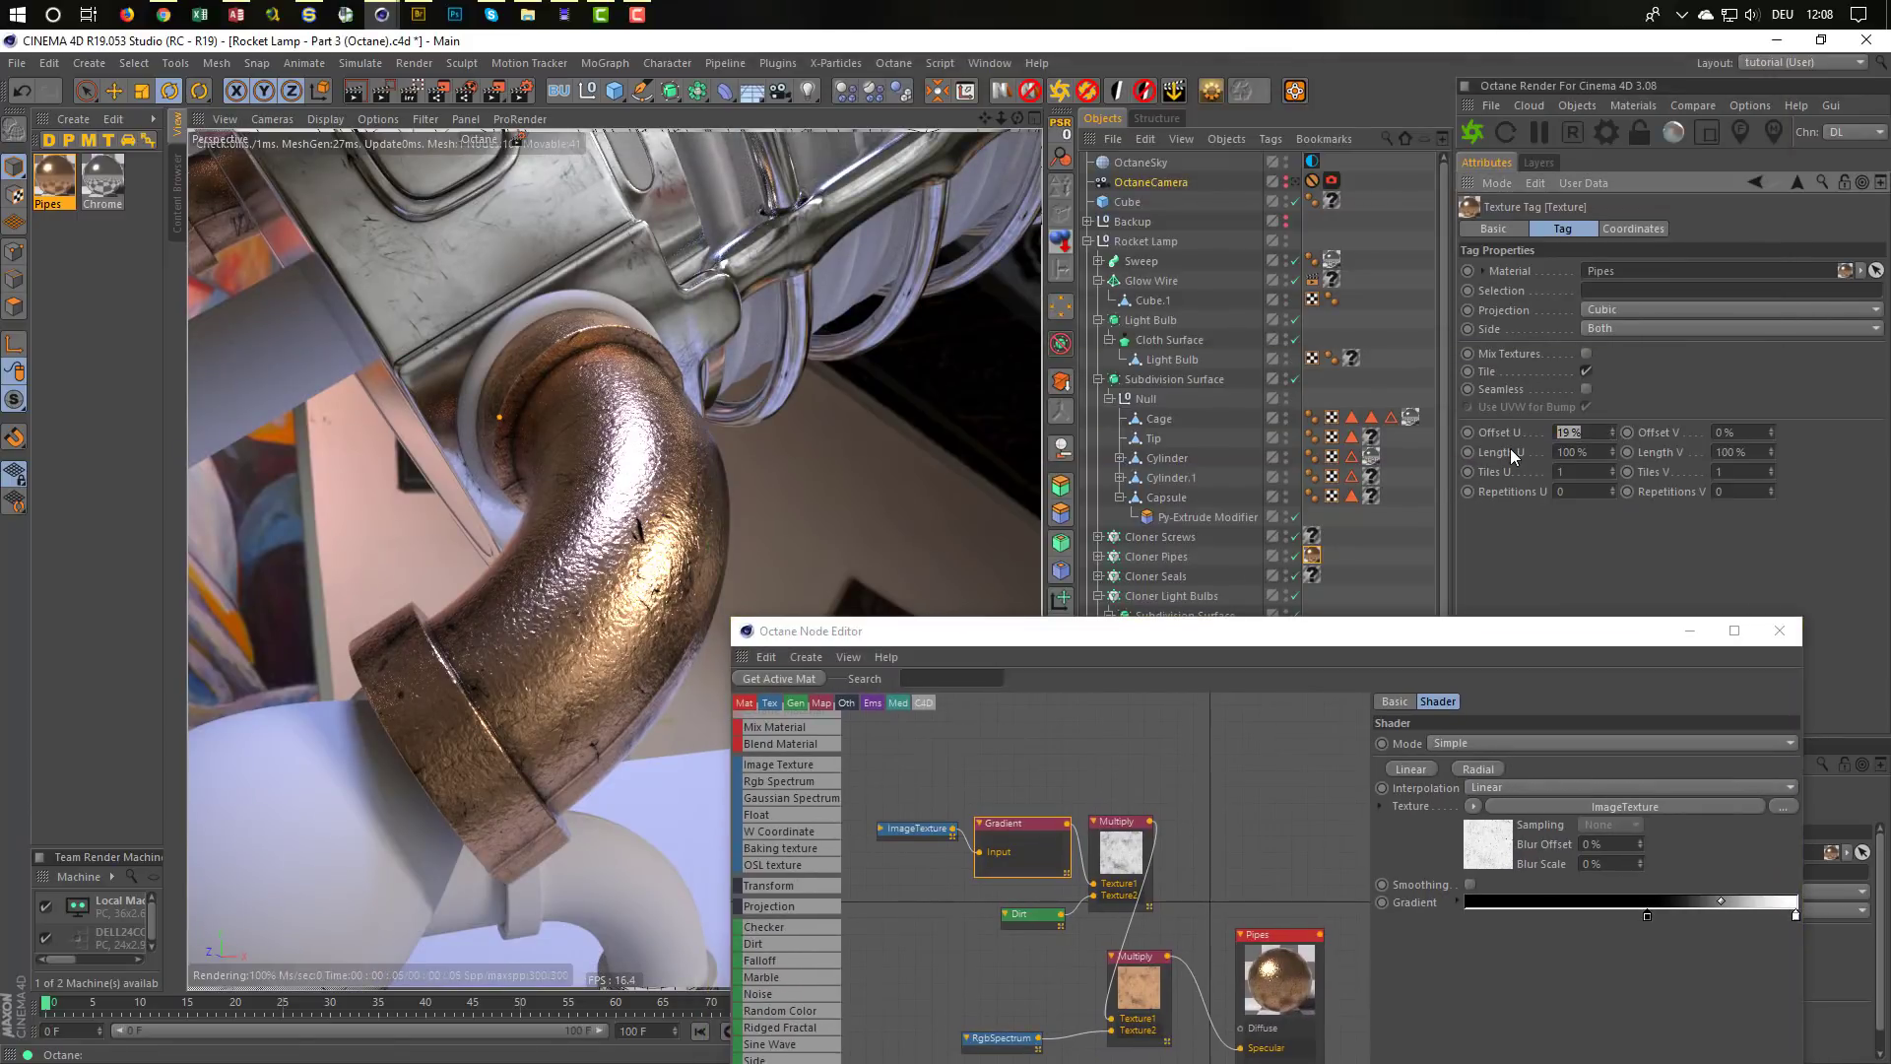
{"action": "type", "text": "30"}
{"action": "key", "text": "Return"}
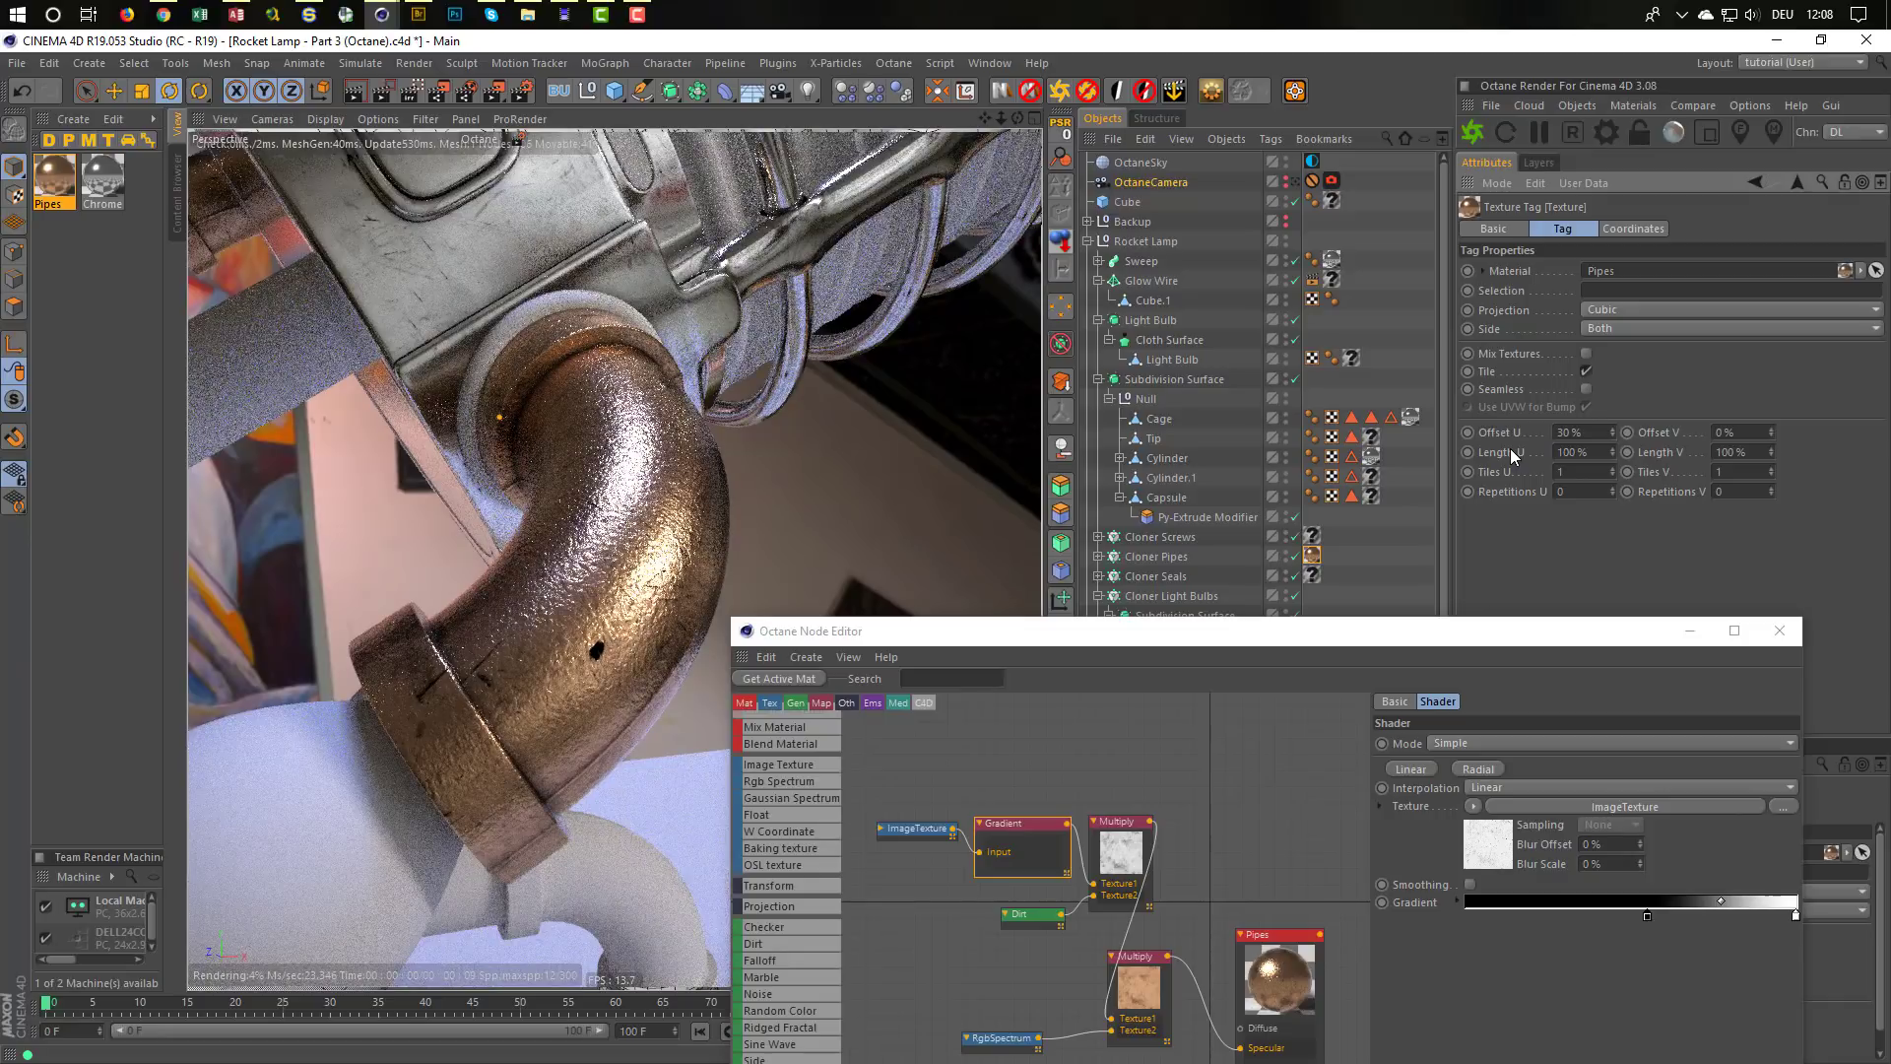
{"action": "left_click", "coordinate": [1581, 432]}
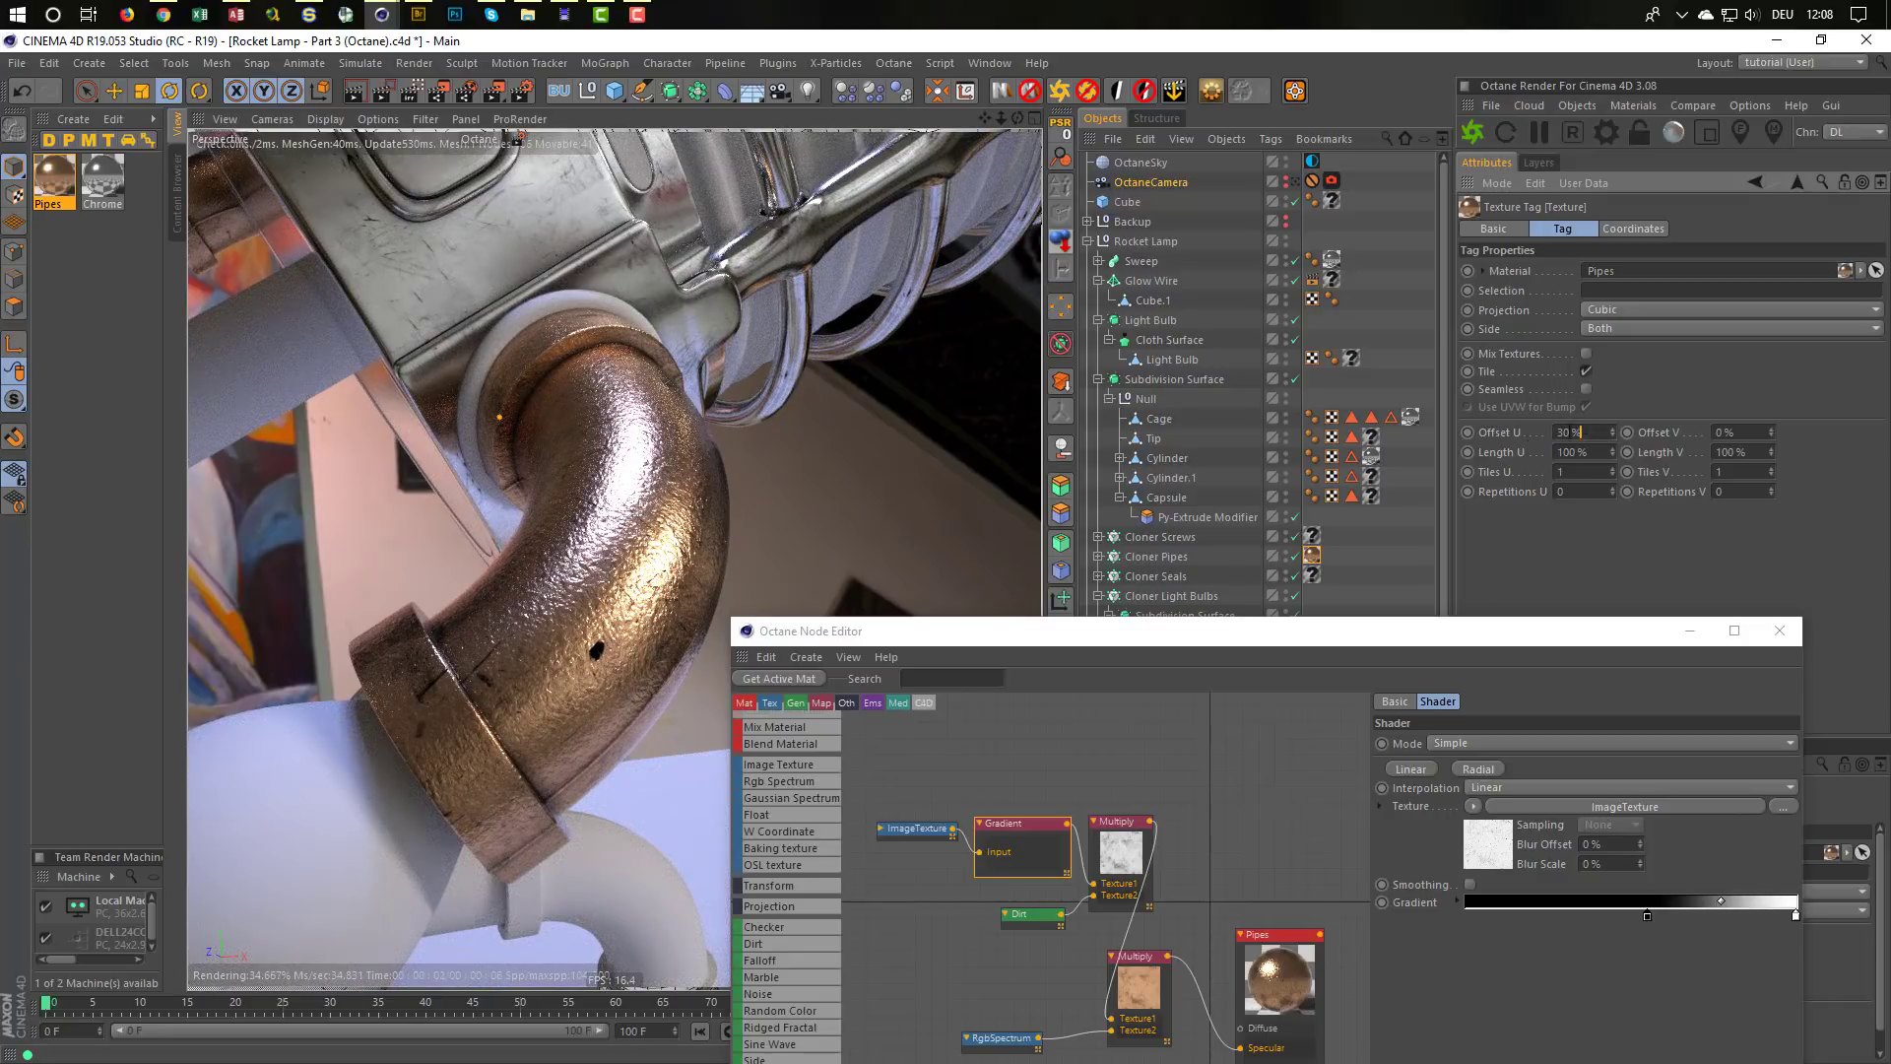
{"action": "type", "text": "50"}
{"action": "key", "text": "Return"}
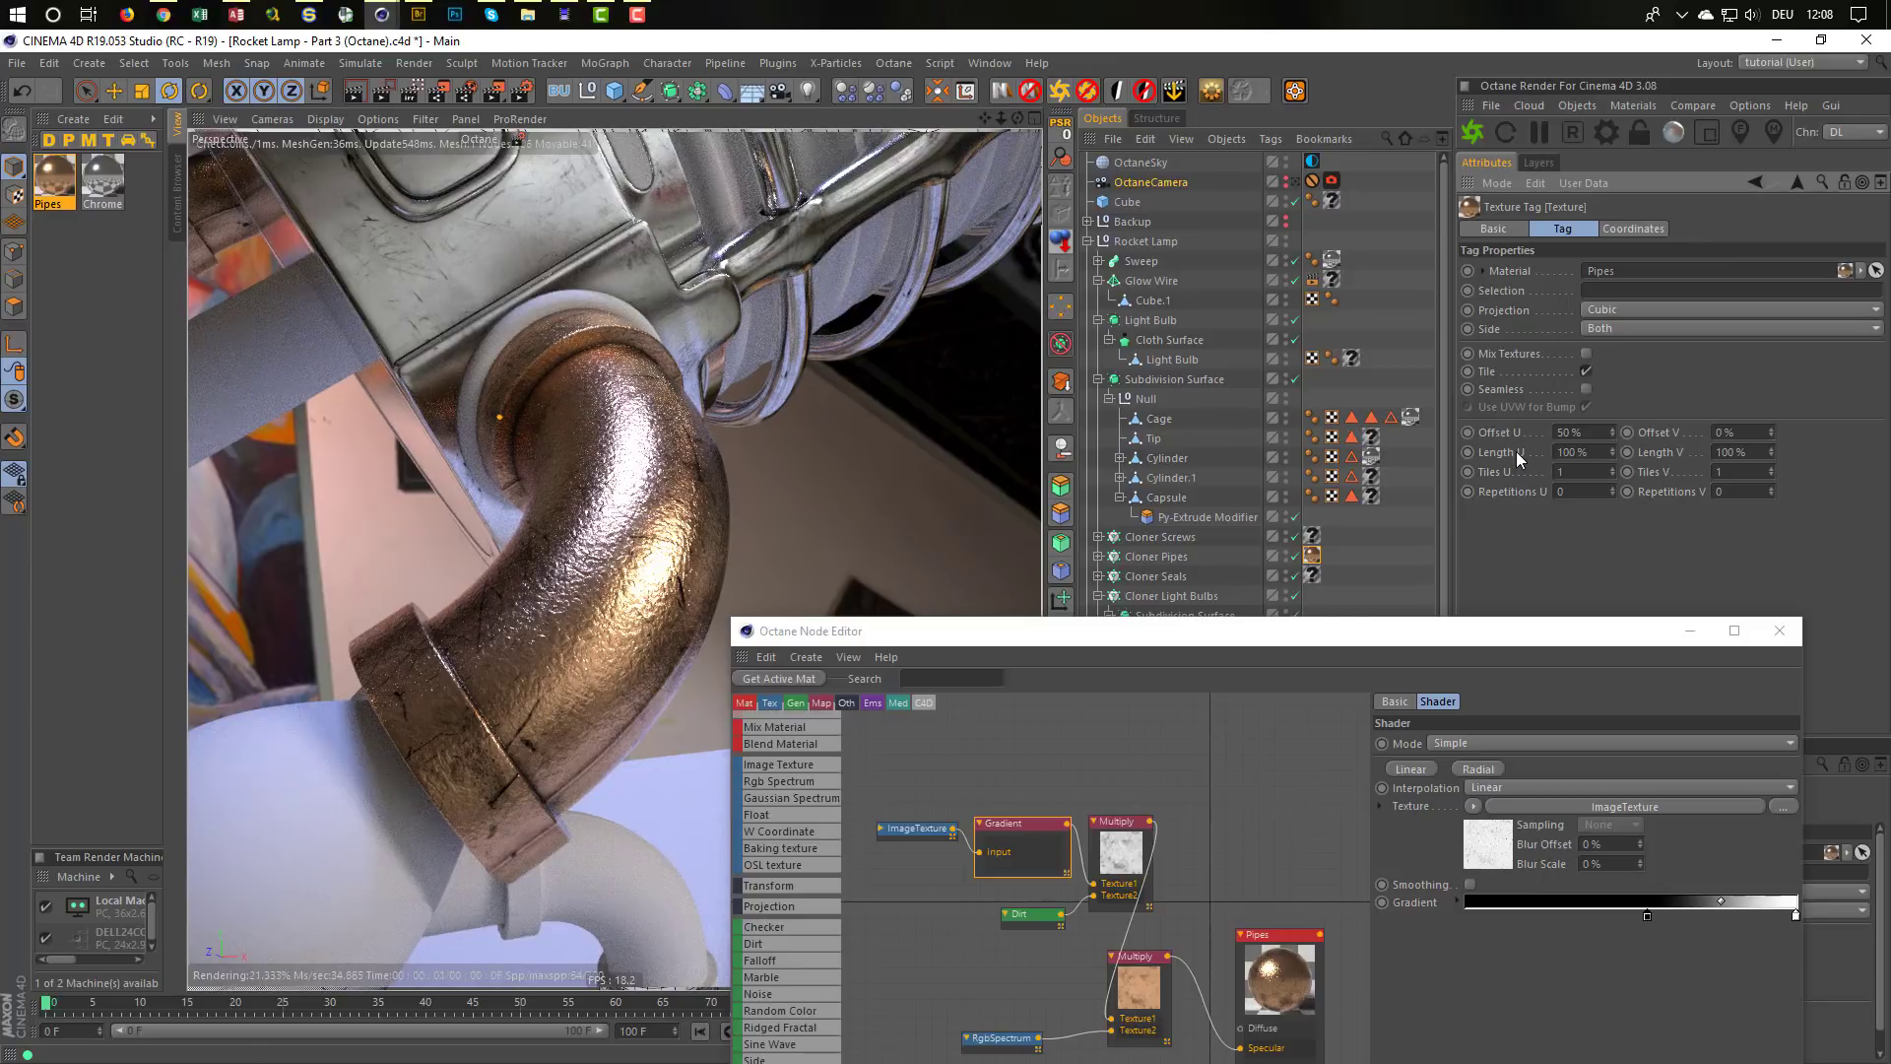
Move the Pipes gradient's lower stop further left
{"action": "left_click_drag", "start_coordinate": [1221, 635], "coordinate": [1226, 186]}
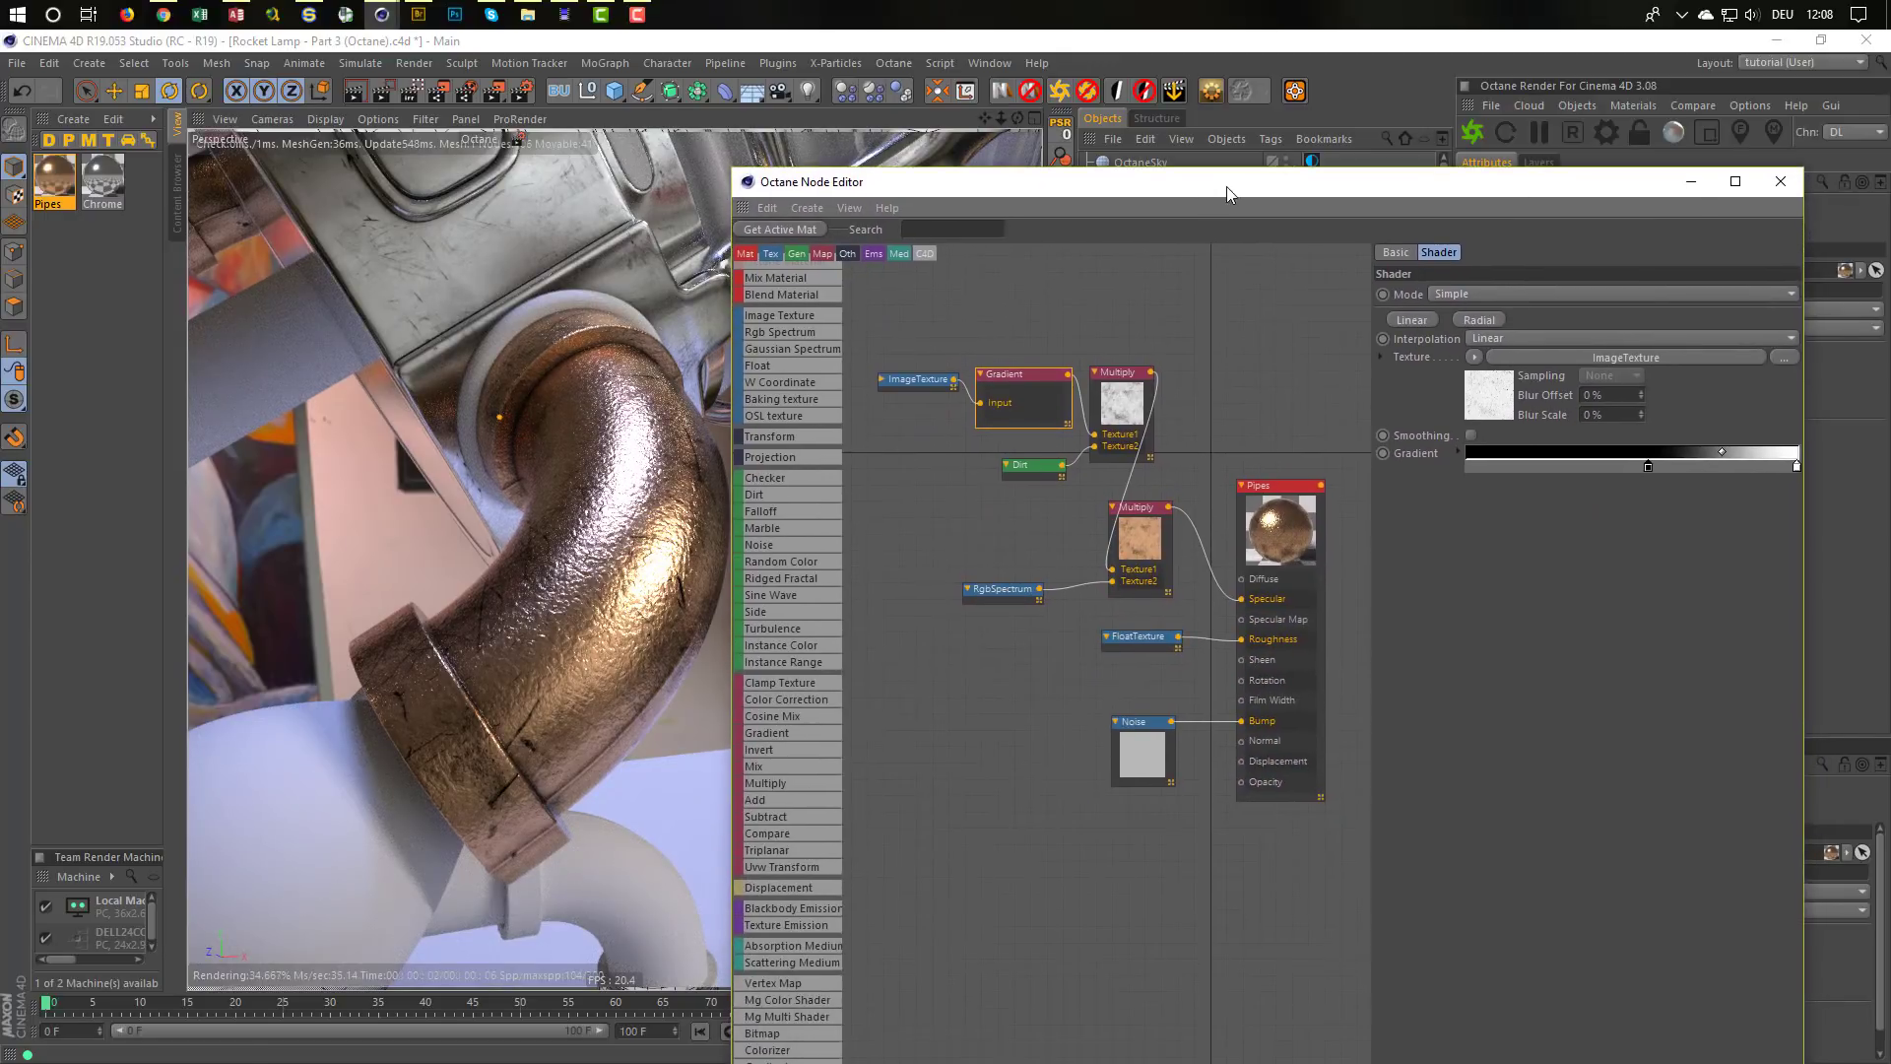
{"action": "left_click_drag", "start_coordinate": [1646, 464], "coordinate": [1595, 467]}
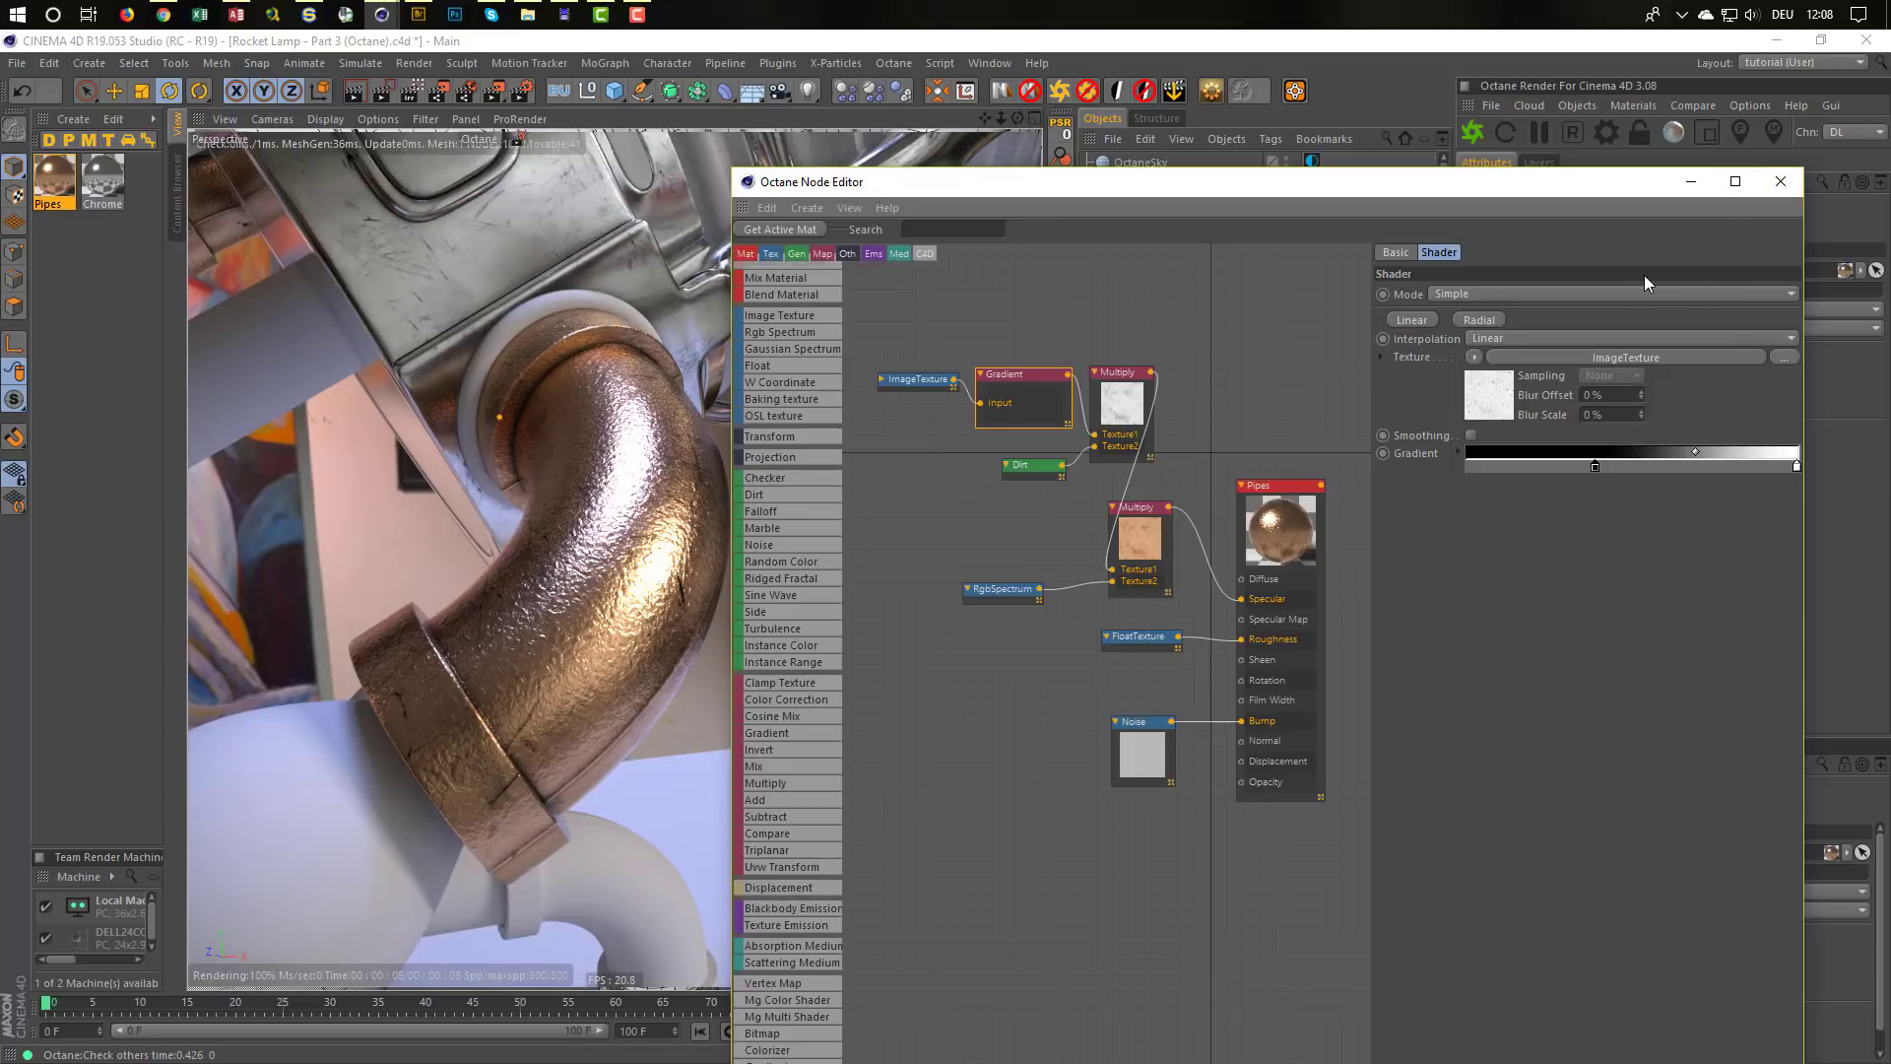
{"action": "left_click", "coordinate": [550, 313]}
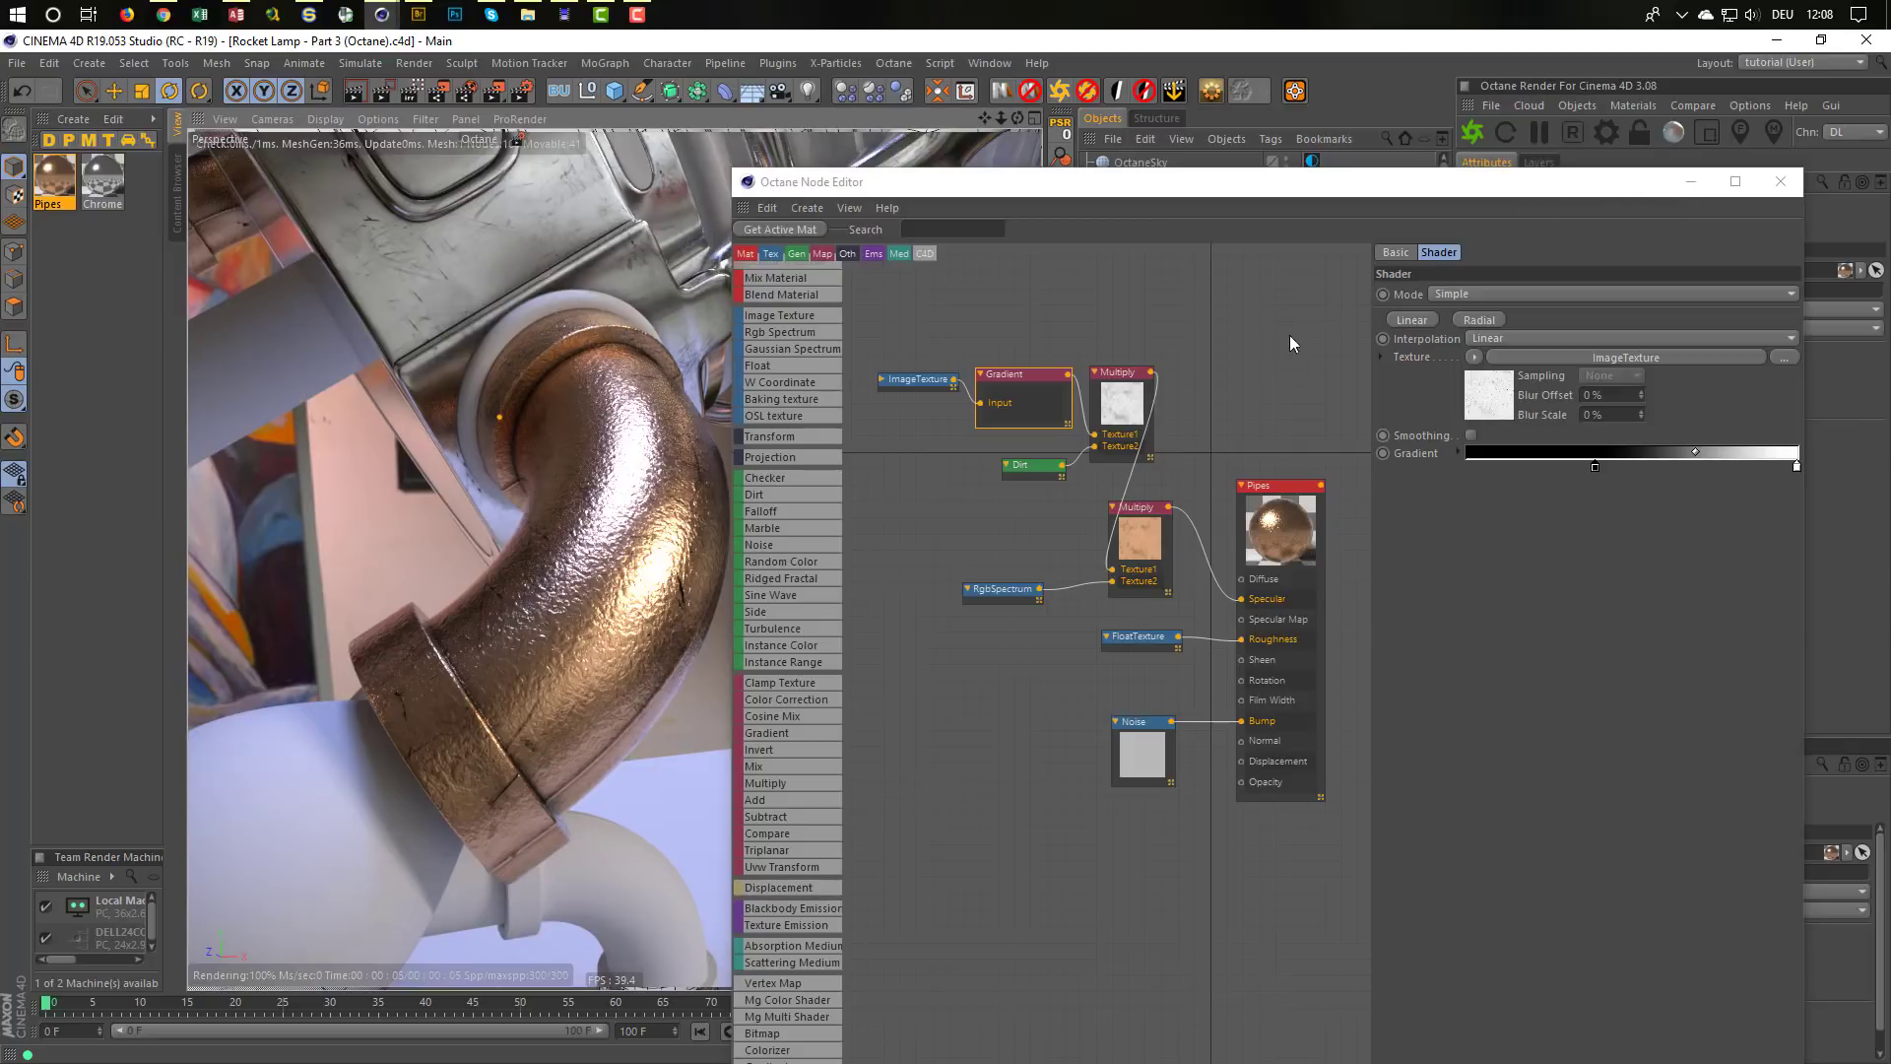
Clear the graph, add an Octane Material set to Glossy, and feed an RgbSpectrum into Diffuse
{"action": "left_click", "coordinate": [85, 339]}
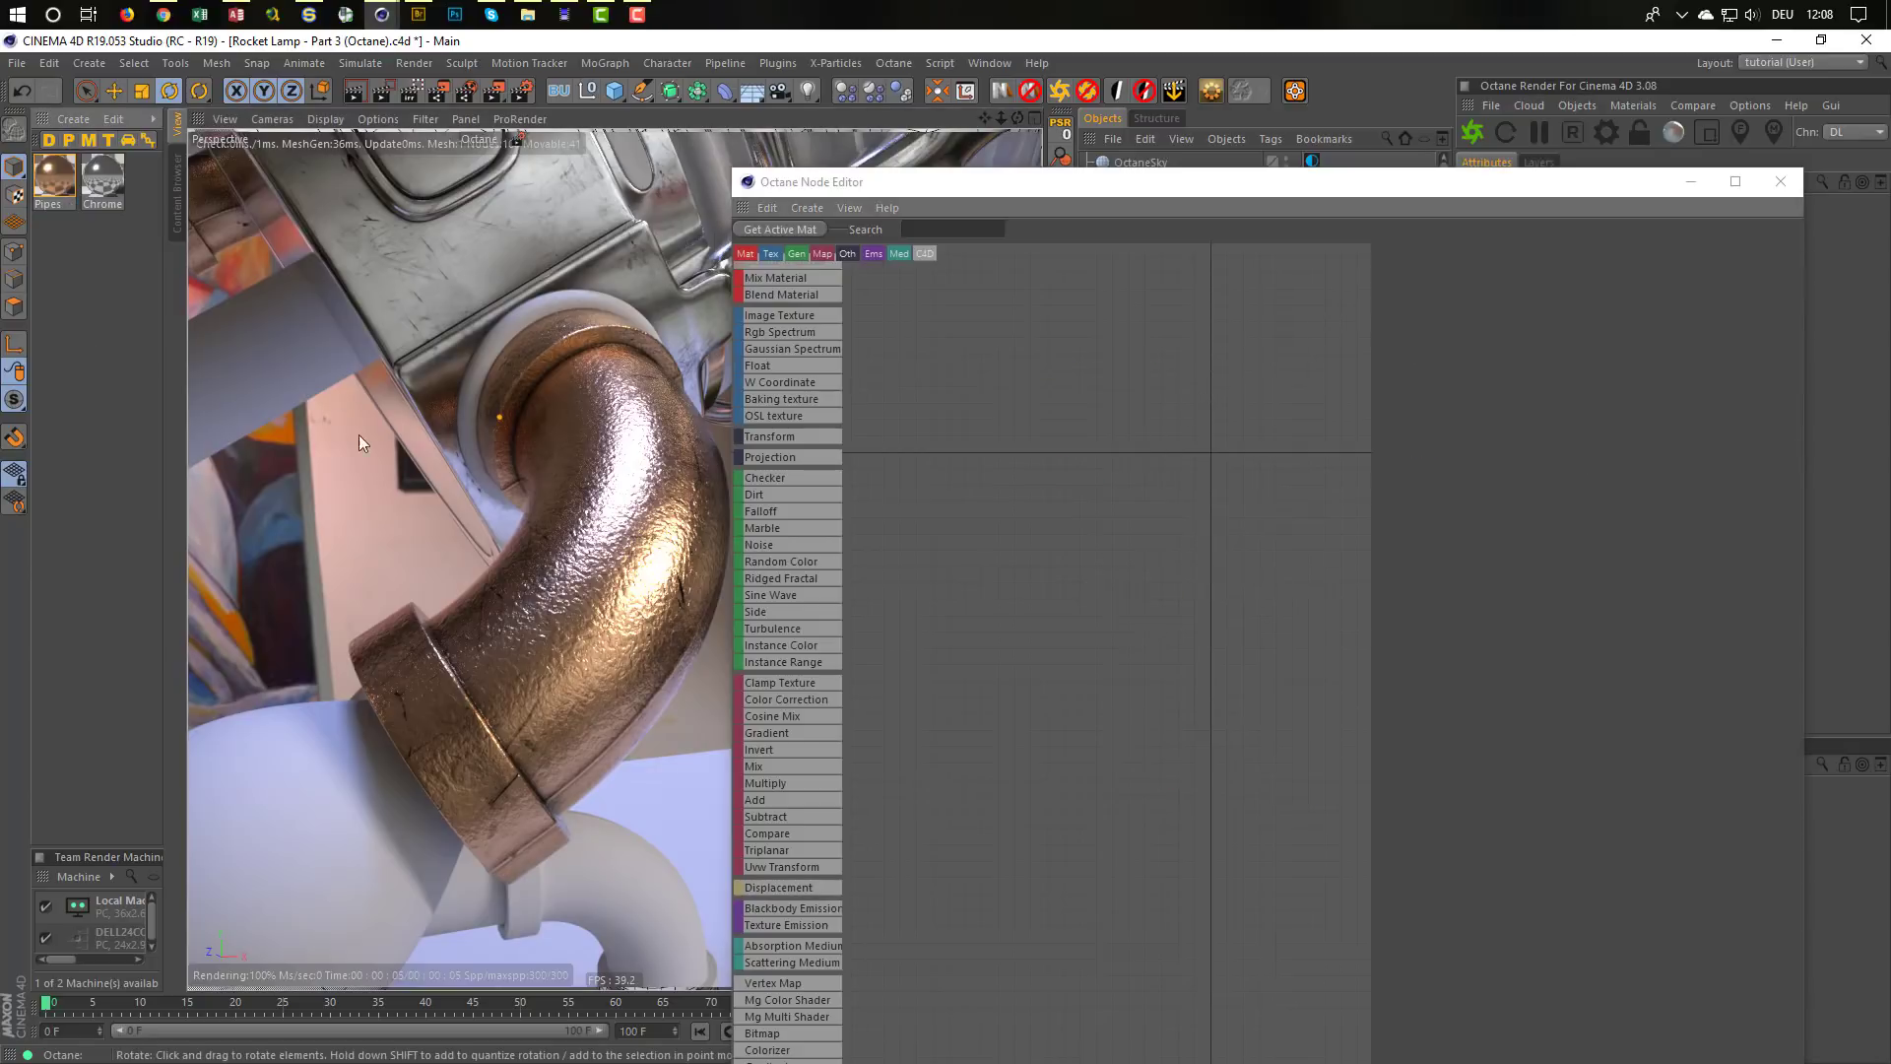
{"action": "scroll", "coordinate": [796, 422], "scroll_direction": "up", "scroll_amount": 1}
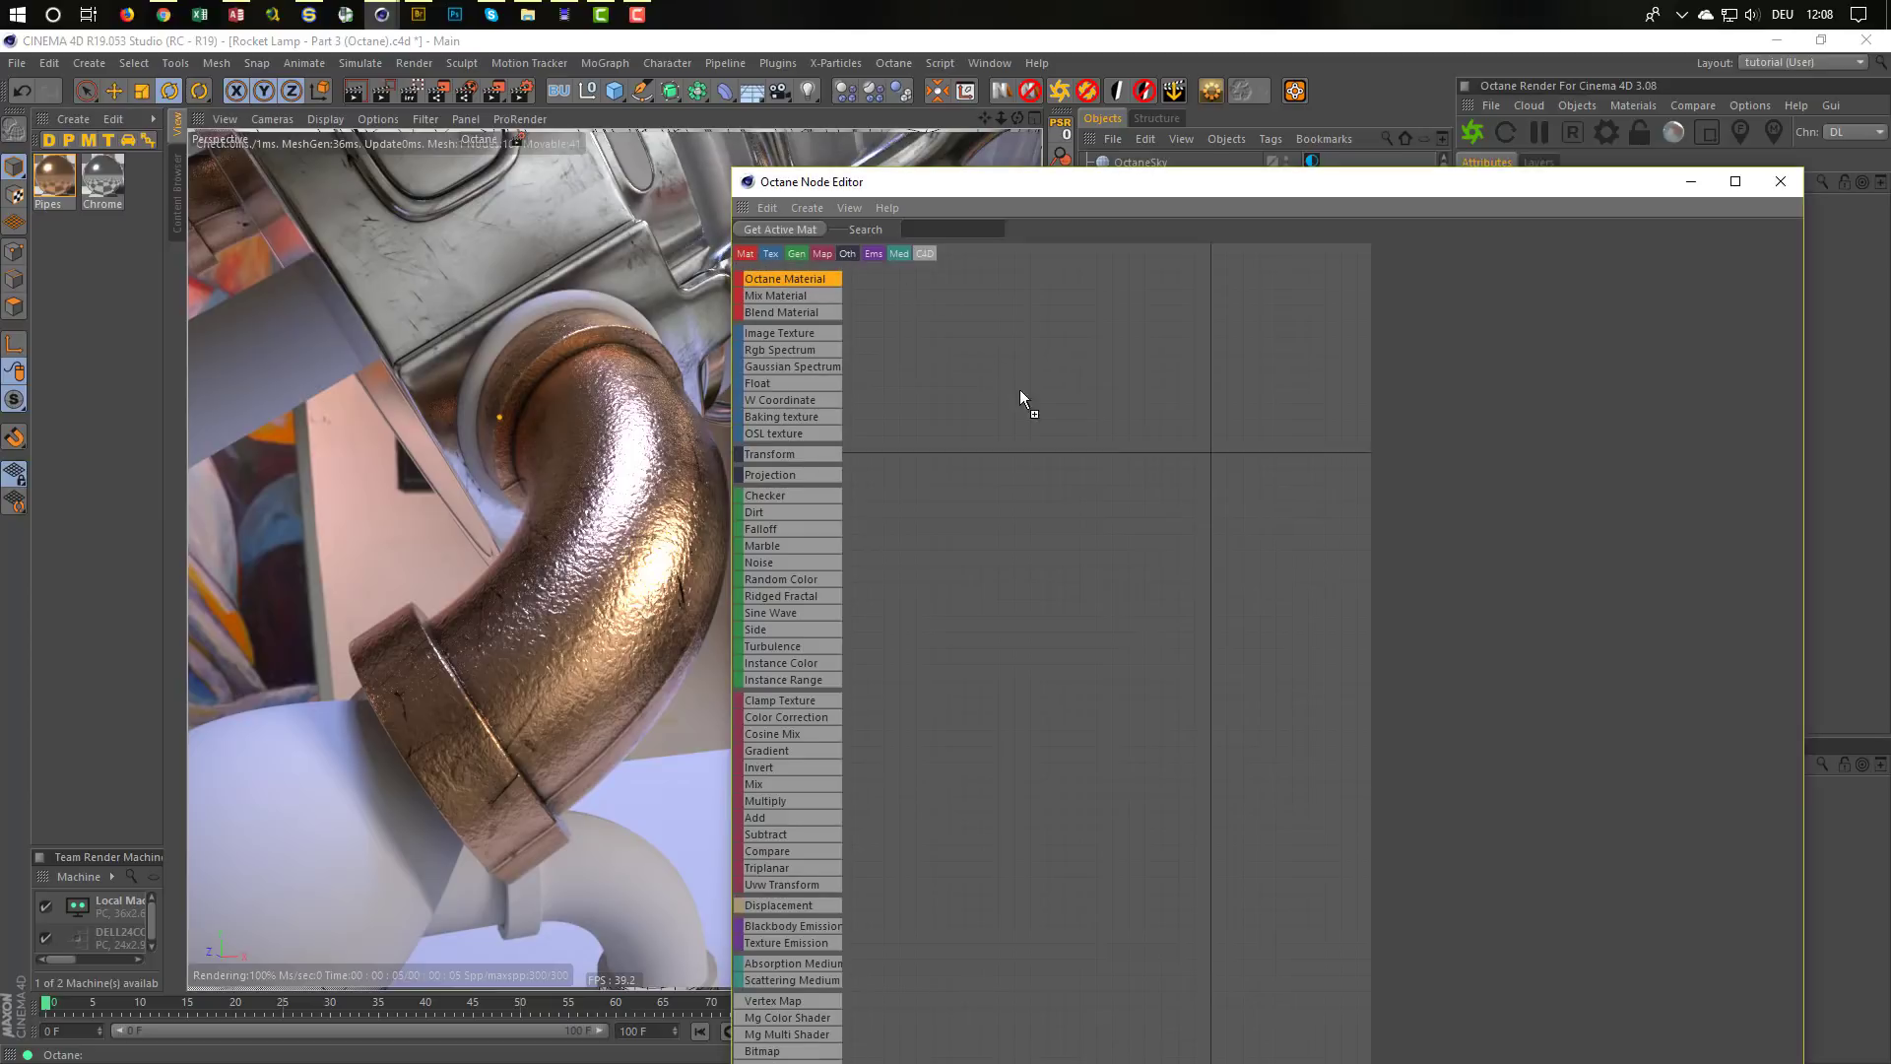
{"action": "left_click_drag", "start_coordinate": [1021, 391], "coordinate": [1263, 437]}
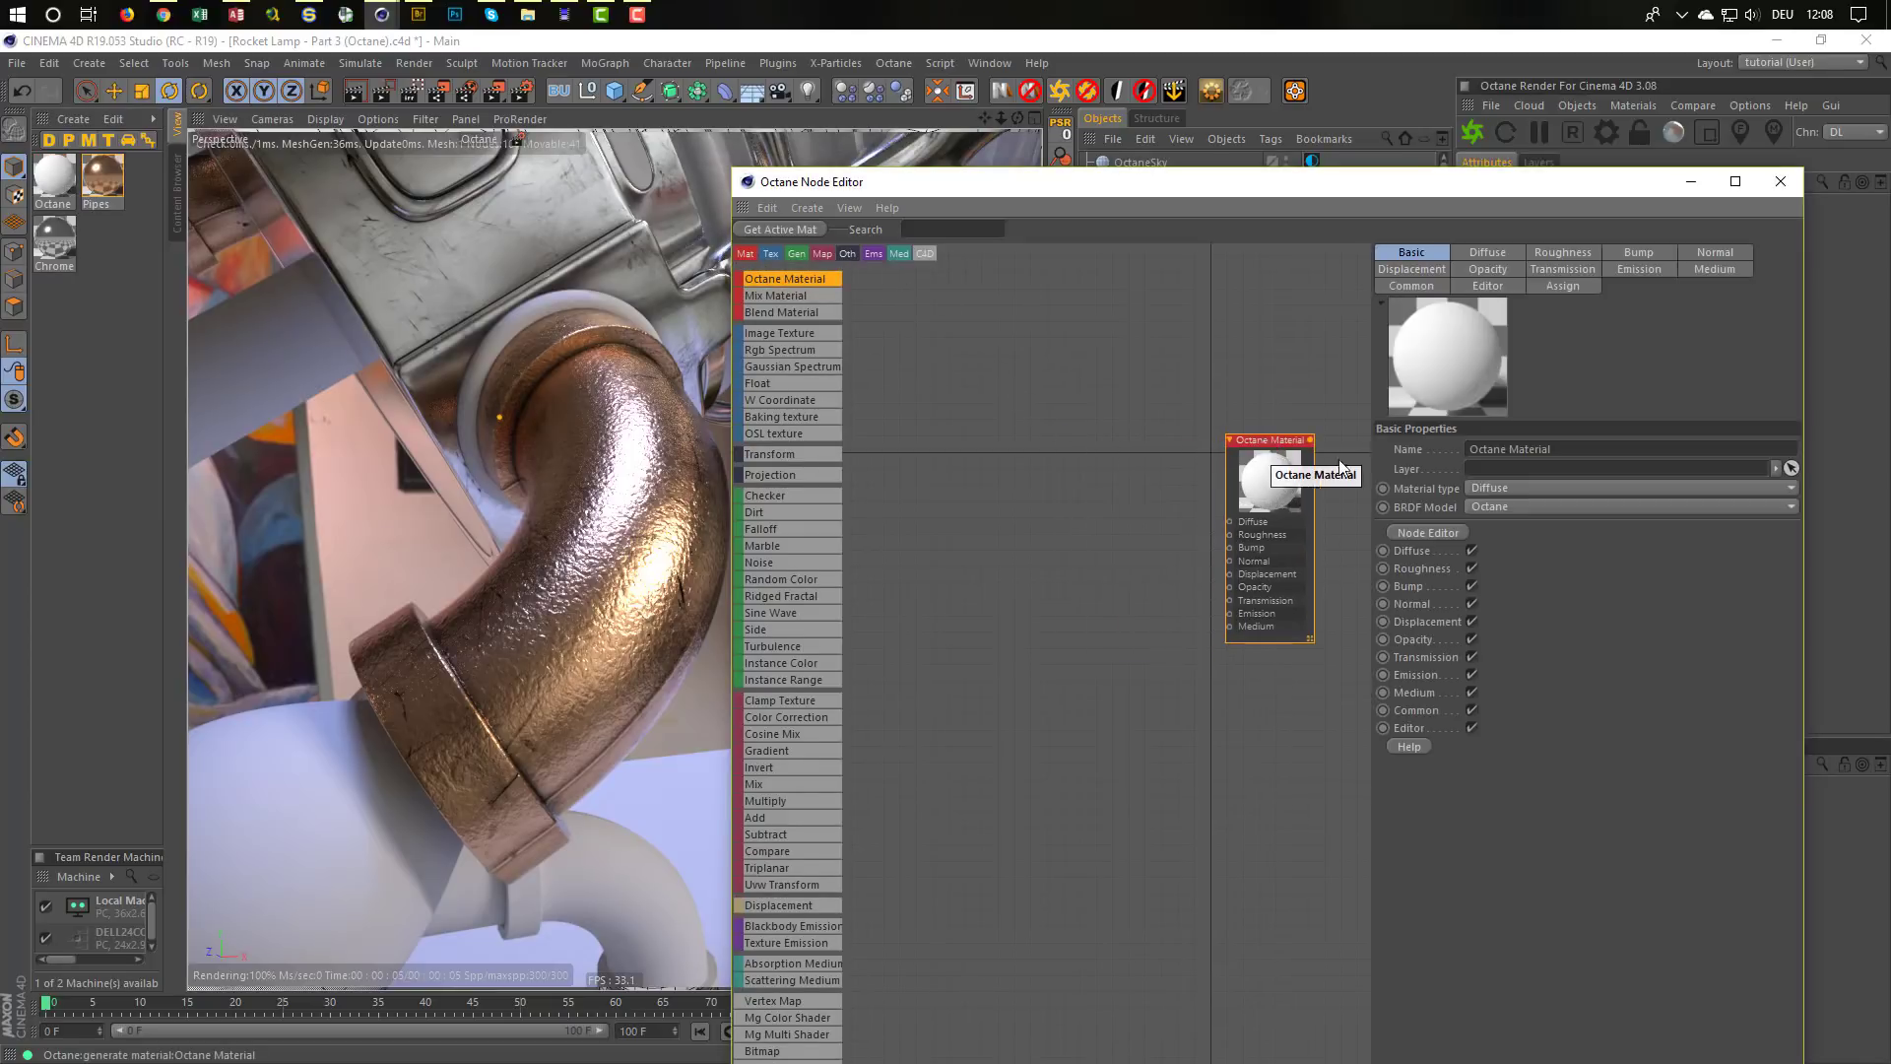
{"action": "left_click", "coordinate": [1495, 489]}
{"action": "left_click", "coordinate": [1509, 528]}
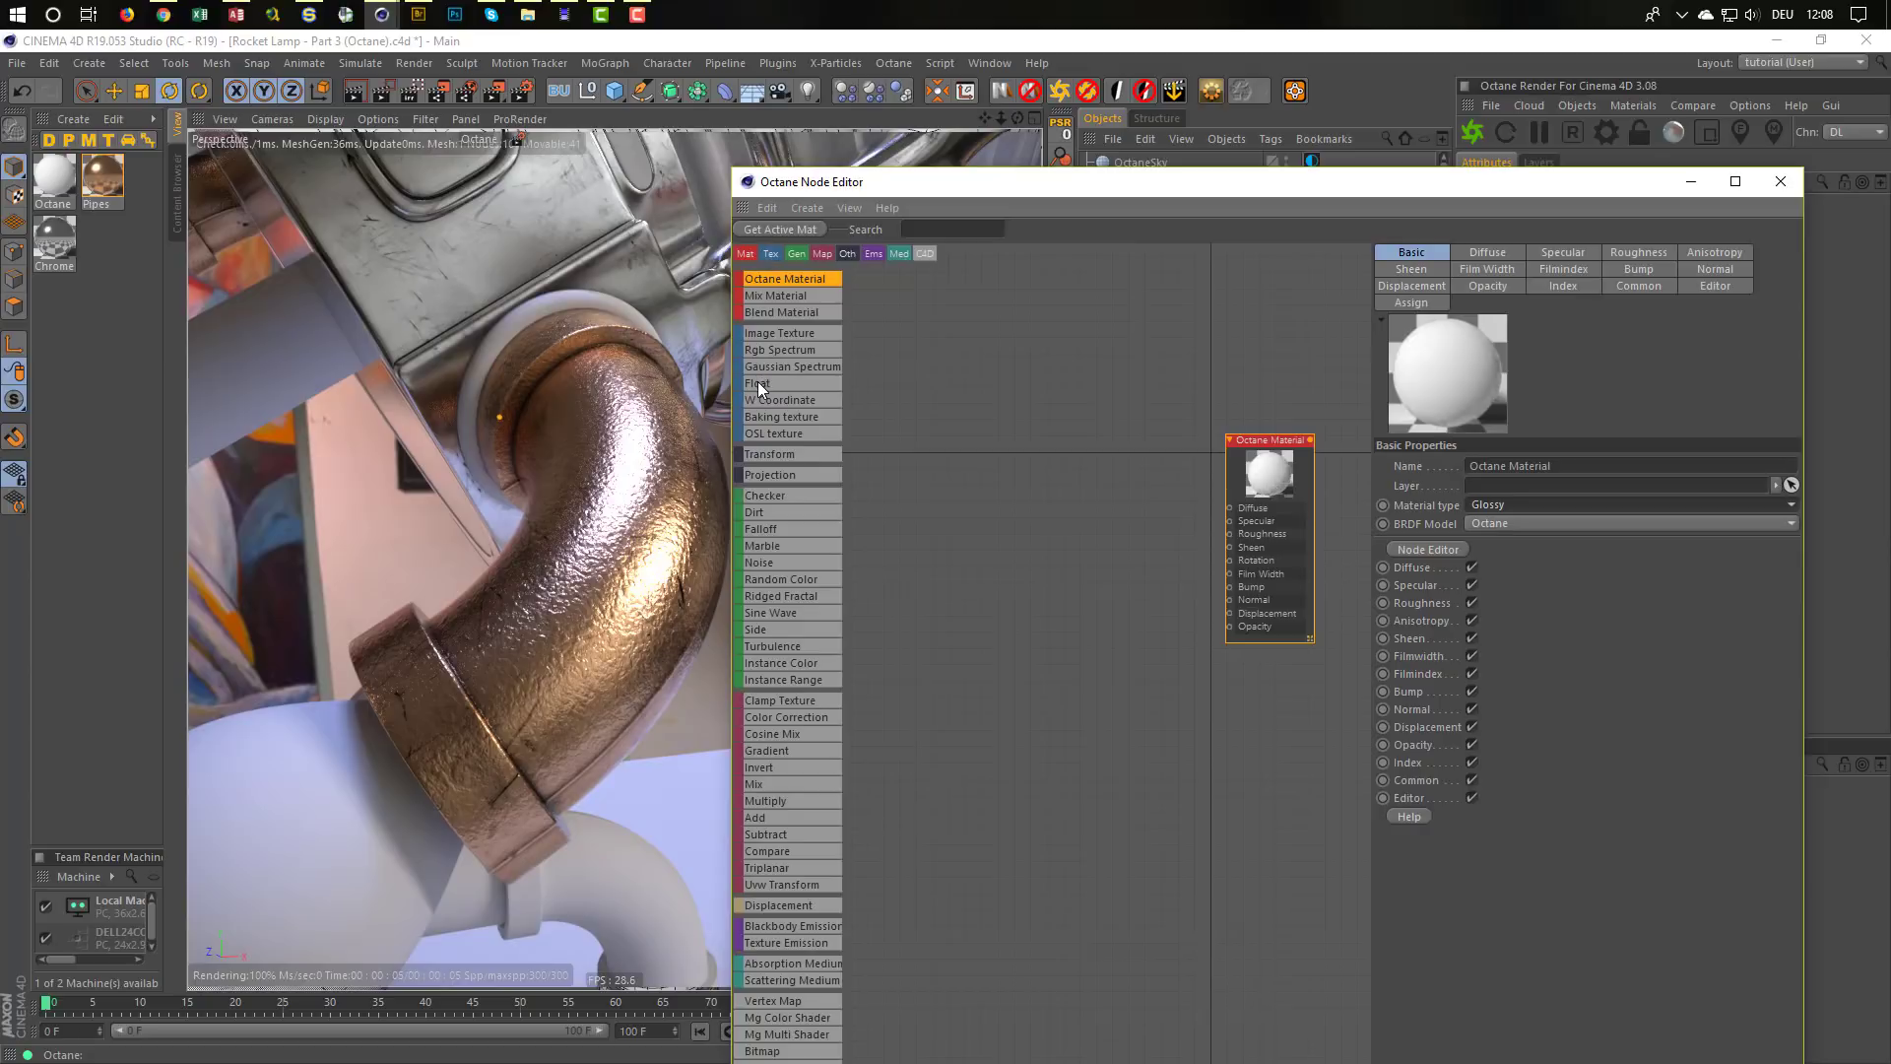
{"action": "left_click_drag", "start_coordinate": [763, 351], "coordinate": [1230, 507]}
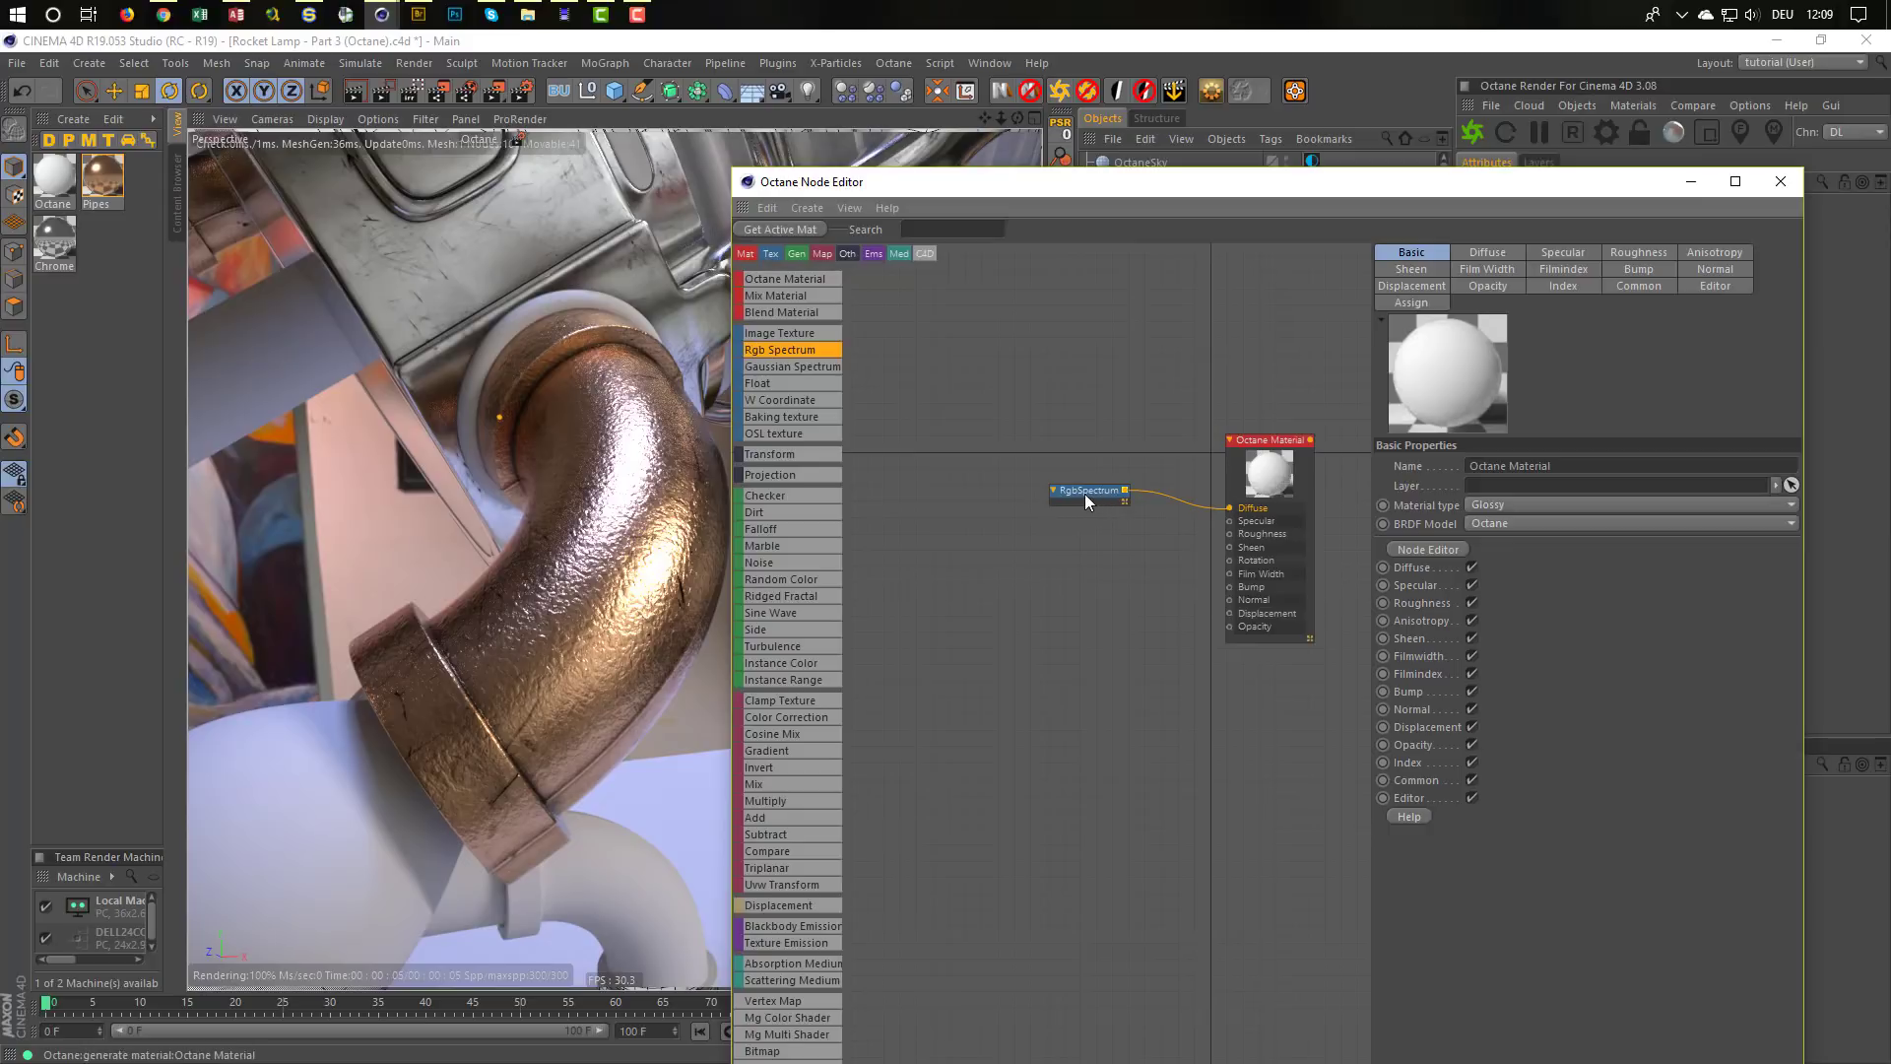
Darken the RgbSpectrum diffuse colour to near black and save
{"action": "left_click_drag", "start_coordinate": [1085, 495], "coordinate": [1119, 510]}
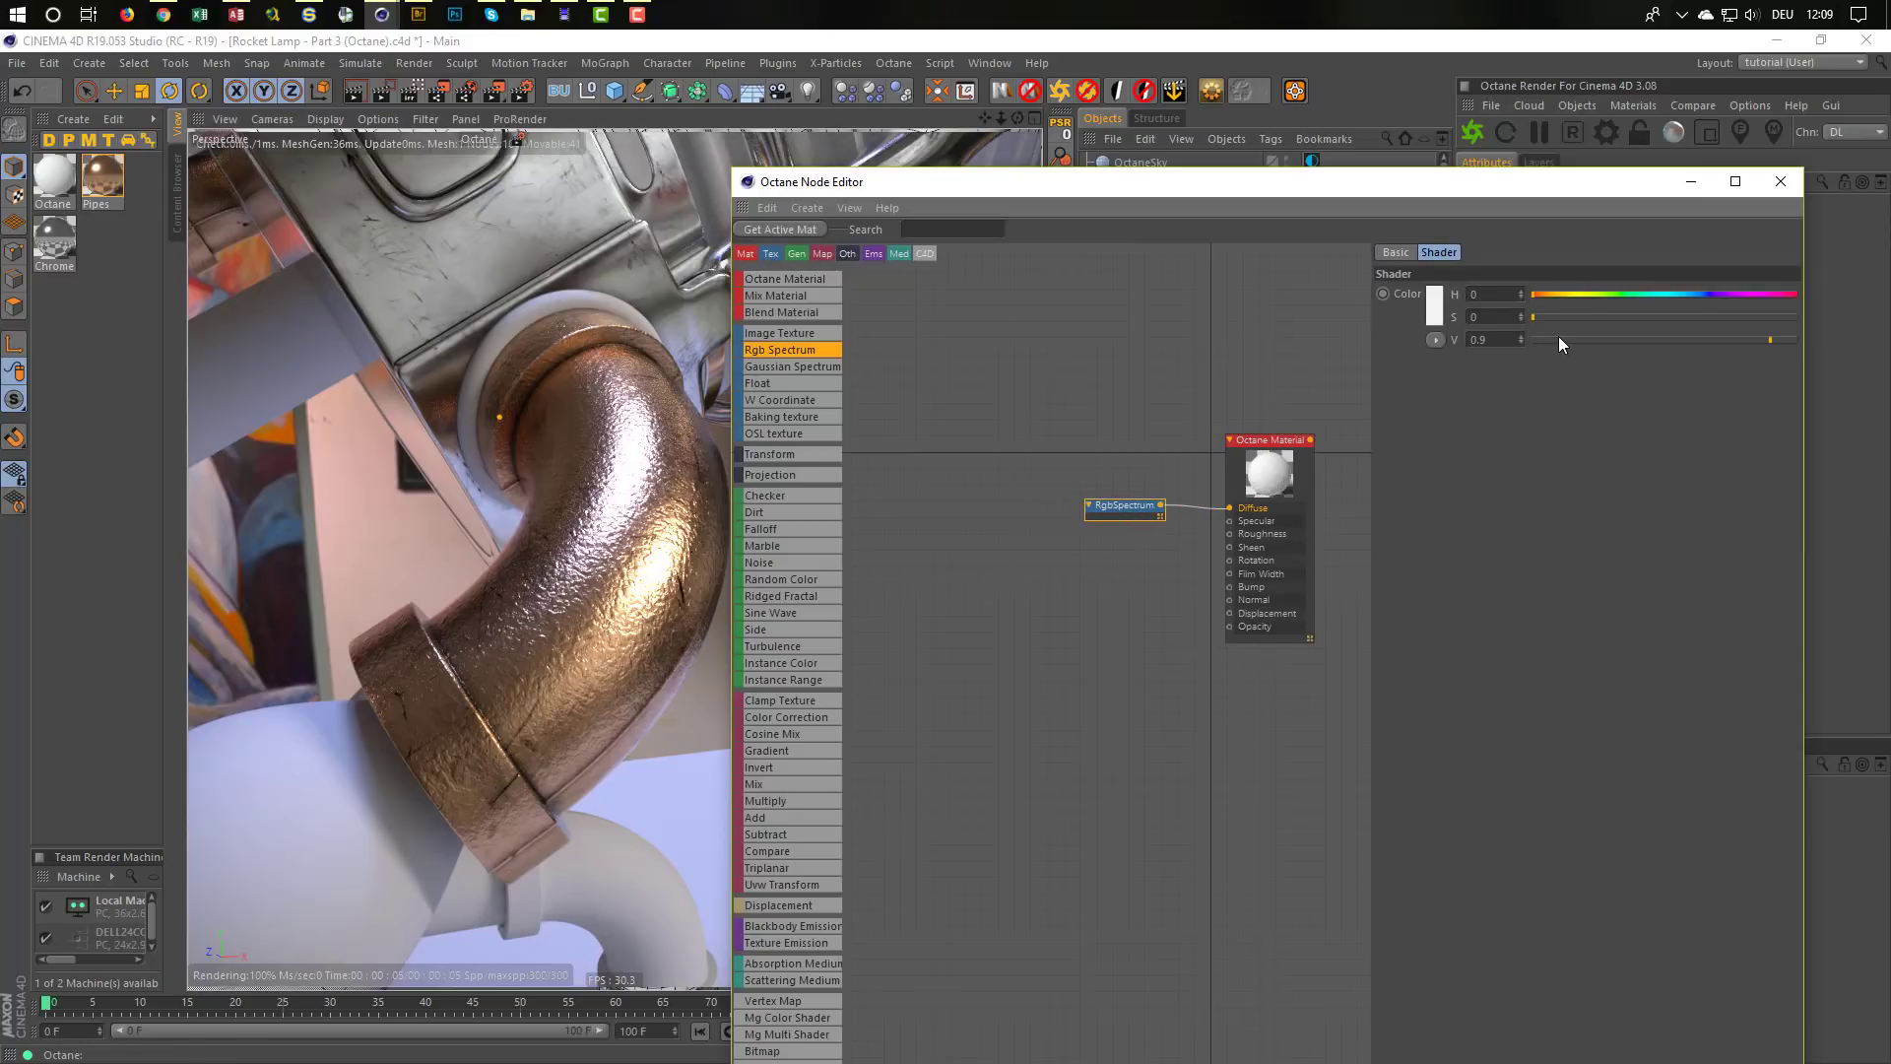
{"action": "left_click_drag", "start_coordinate": [1558, 338], "coordinate": [1534, 339]}
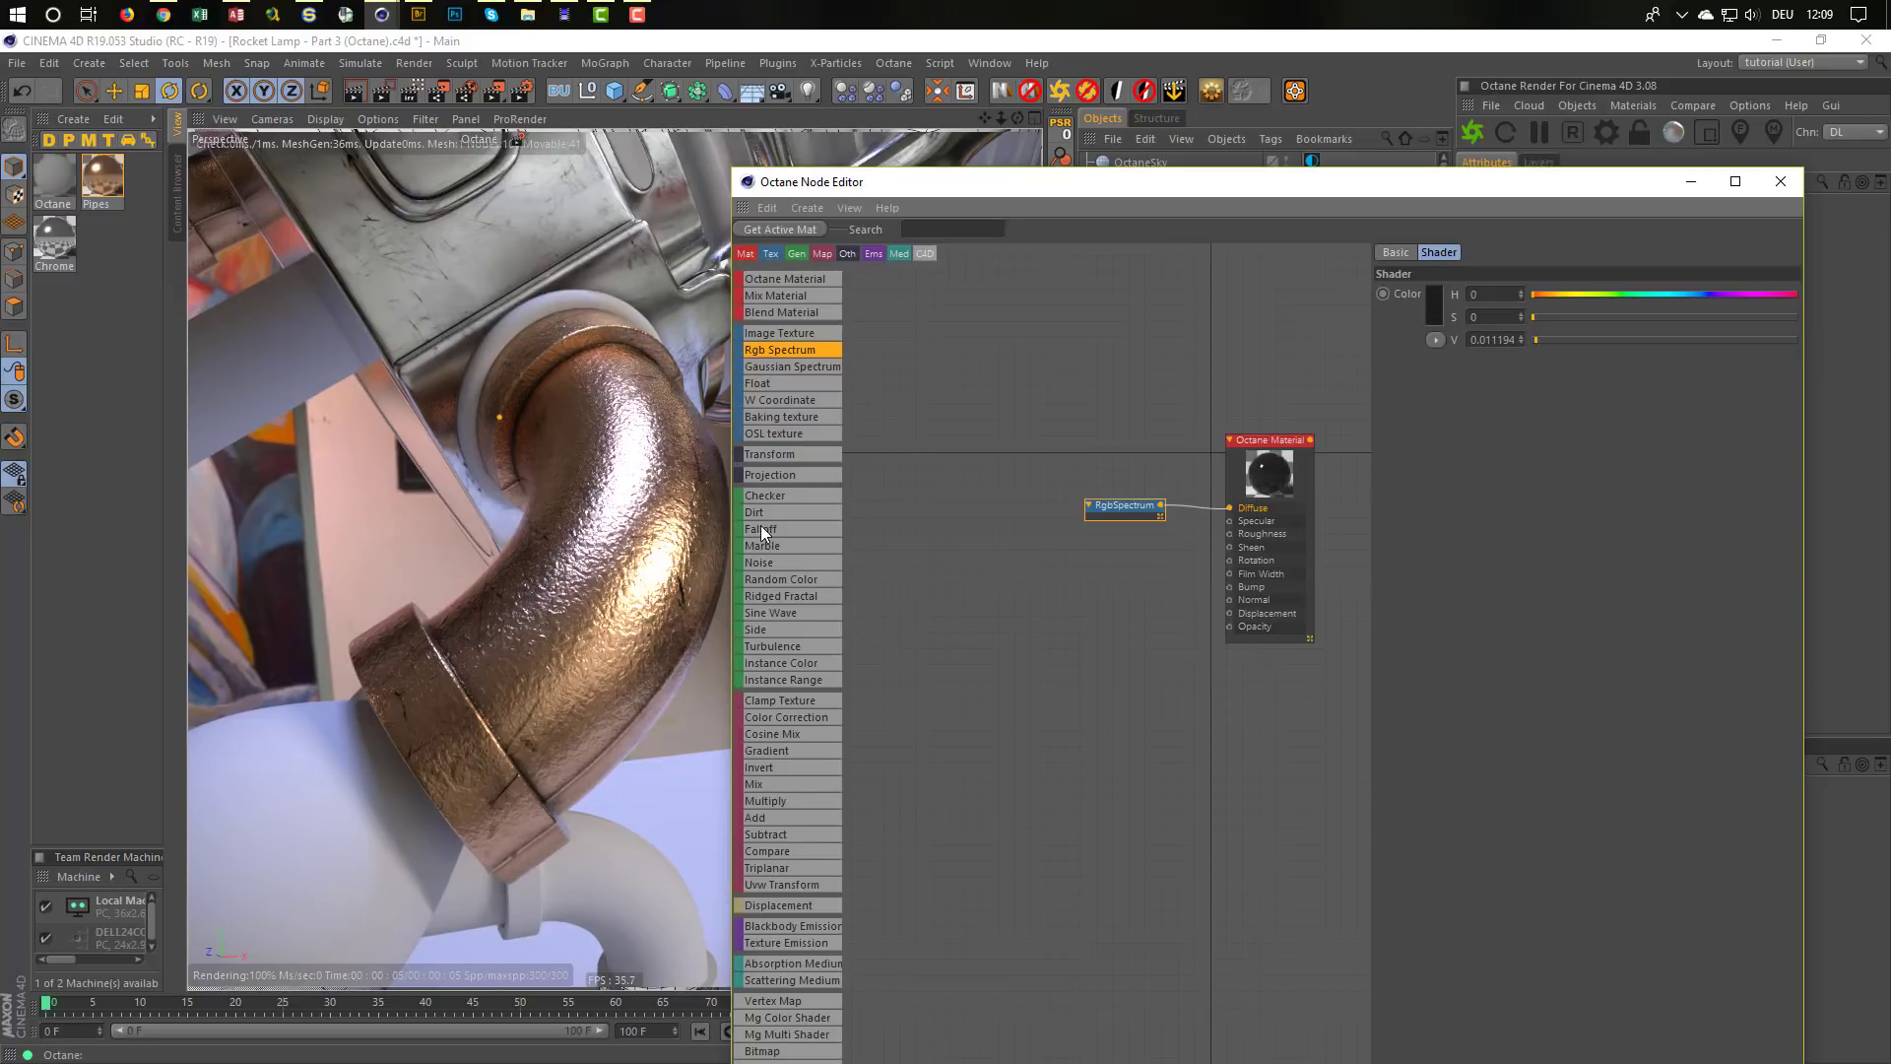
{"action": "key", "text": "ctrl+s"}
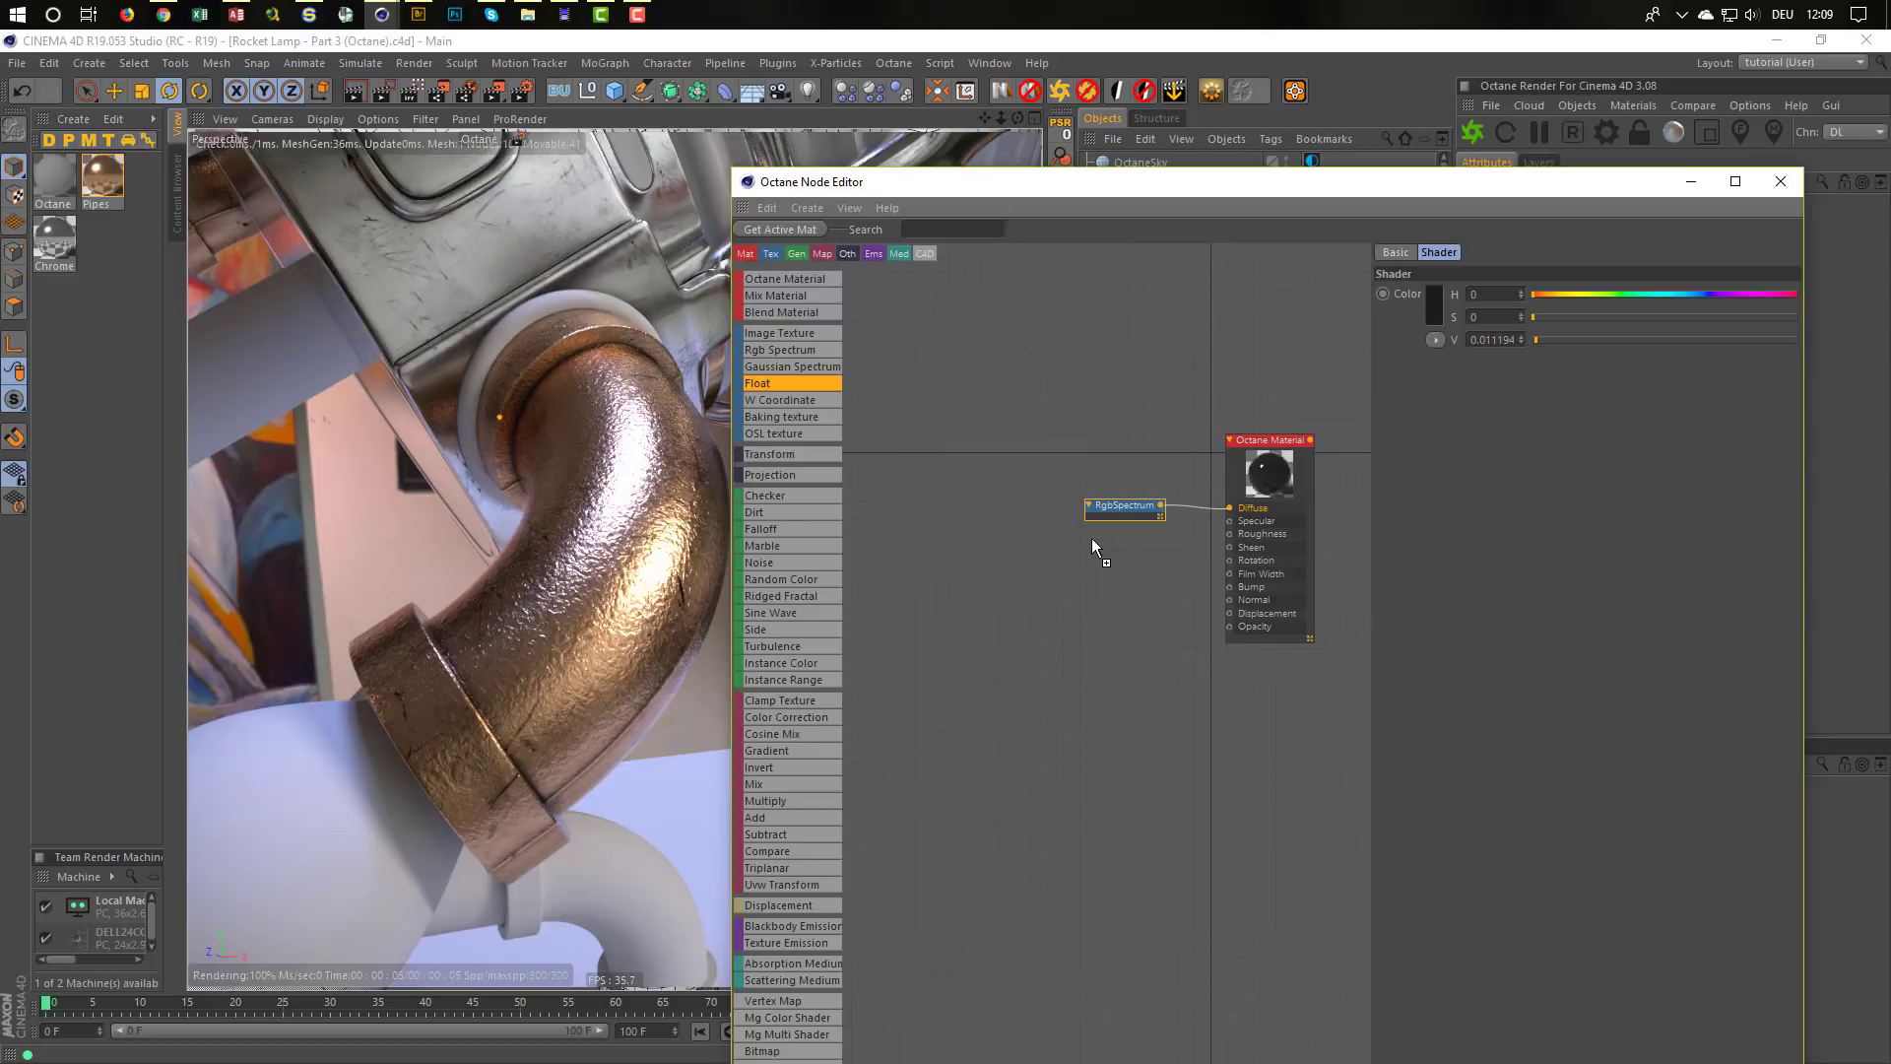
Drive the material's Roughness with a FloatTexture of about 0.279
{"action": "left_click_drag", "start_coordinate": [1087, 548], "coordinate": [1229, 533]}
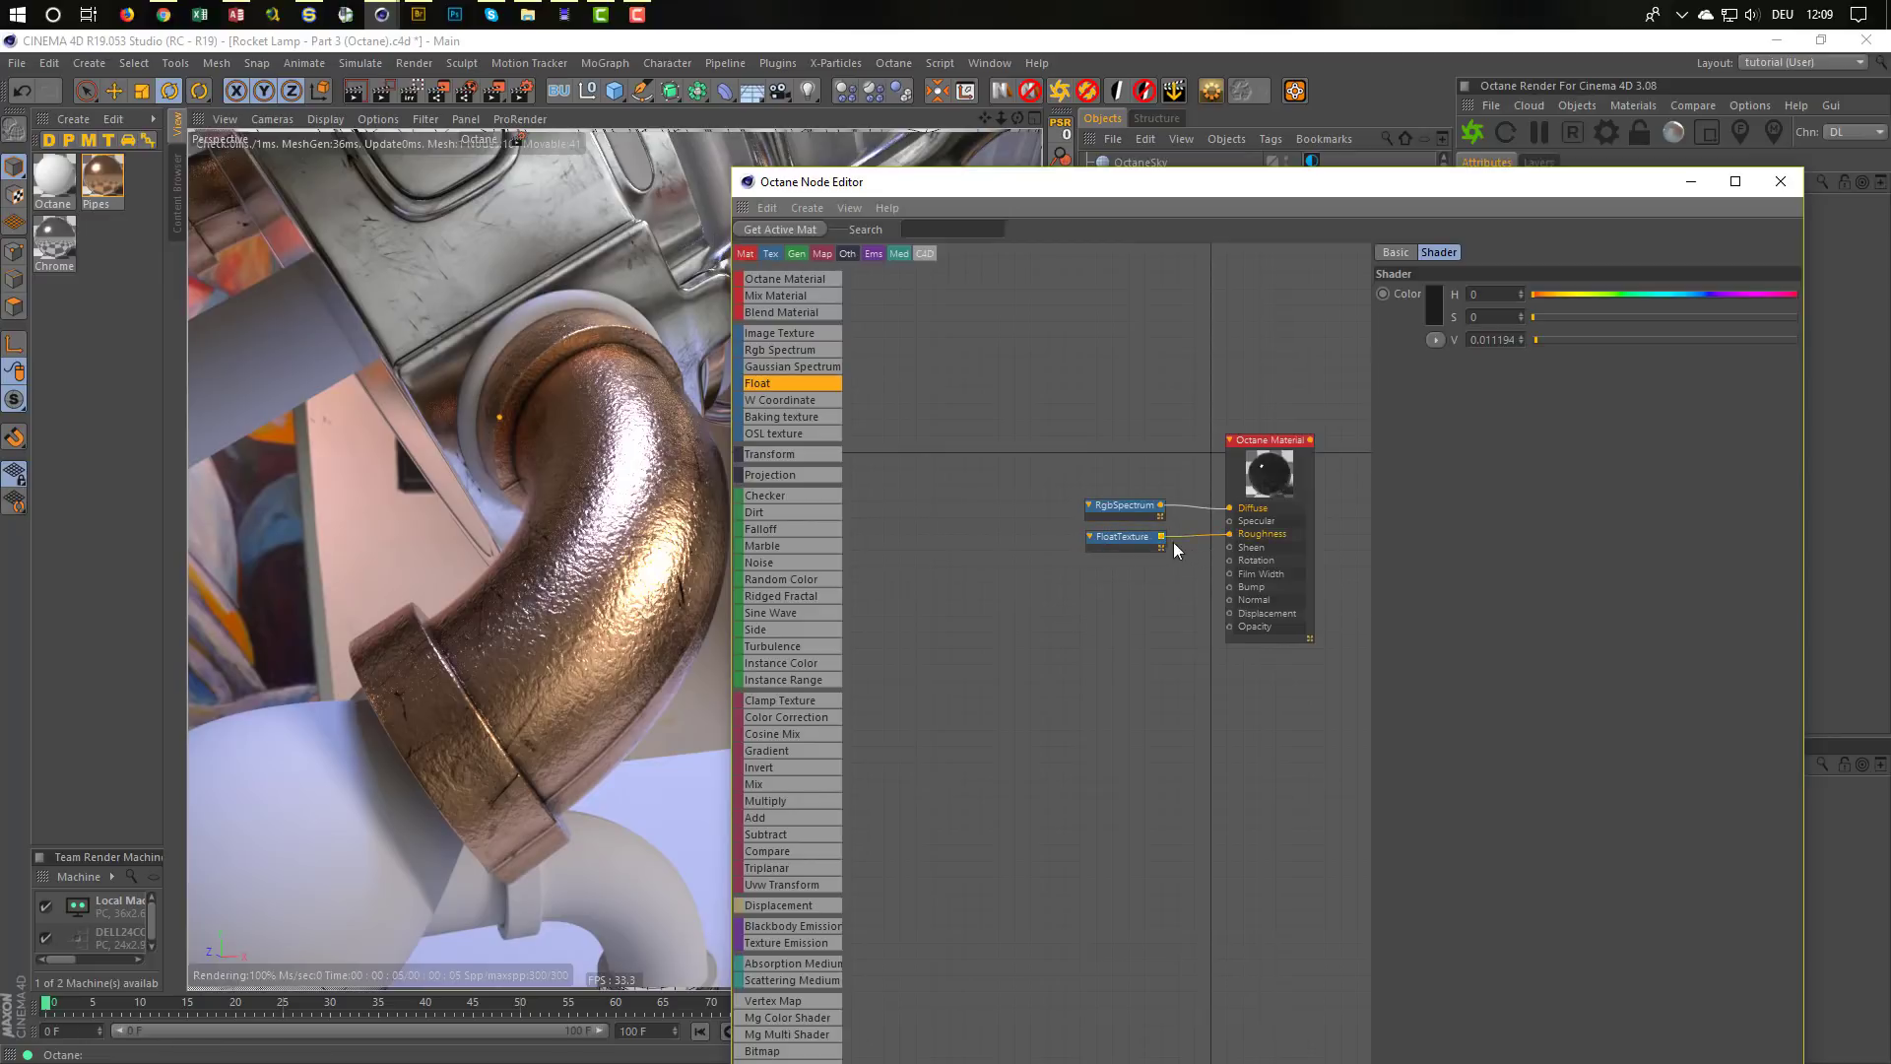
{"action": "left_click", "coordinate": [1136, 540]}
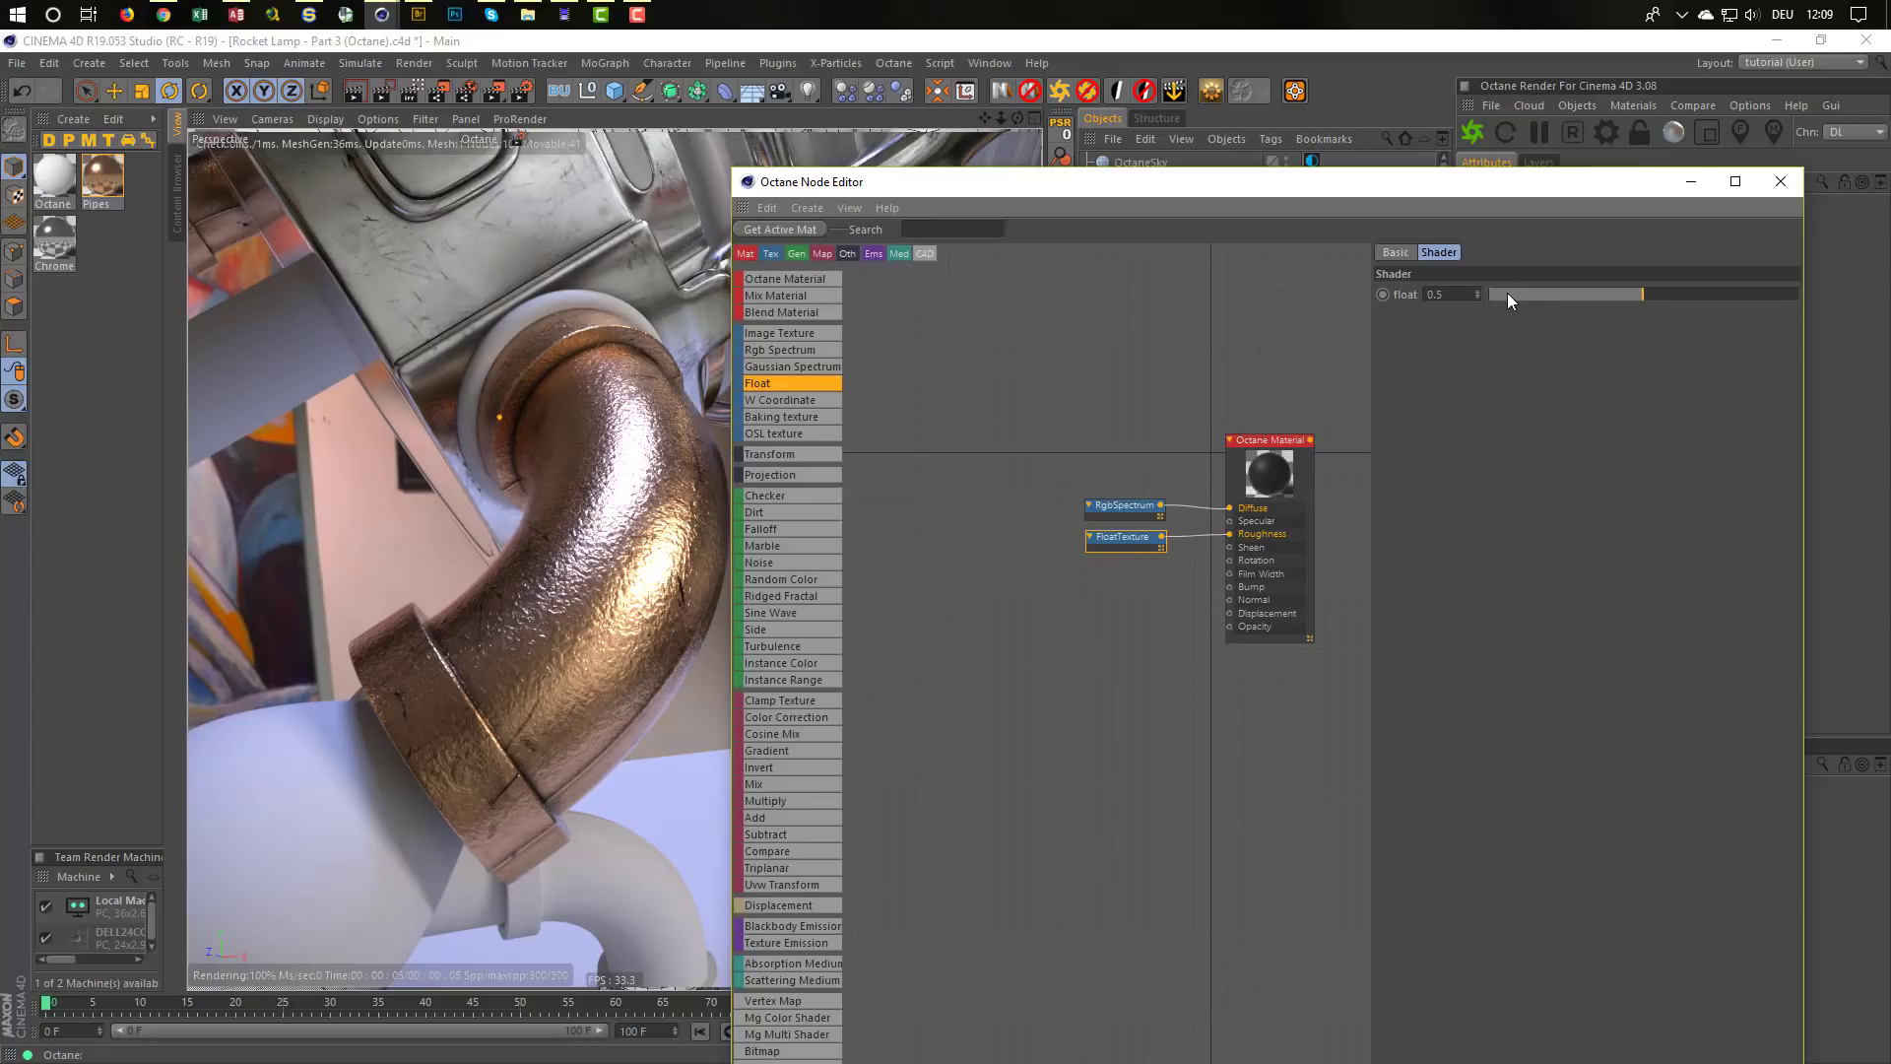
{"action": "left_click_drag", "start_coordinate": [1511, 293], "coordinate": [1580, 298]}
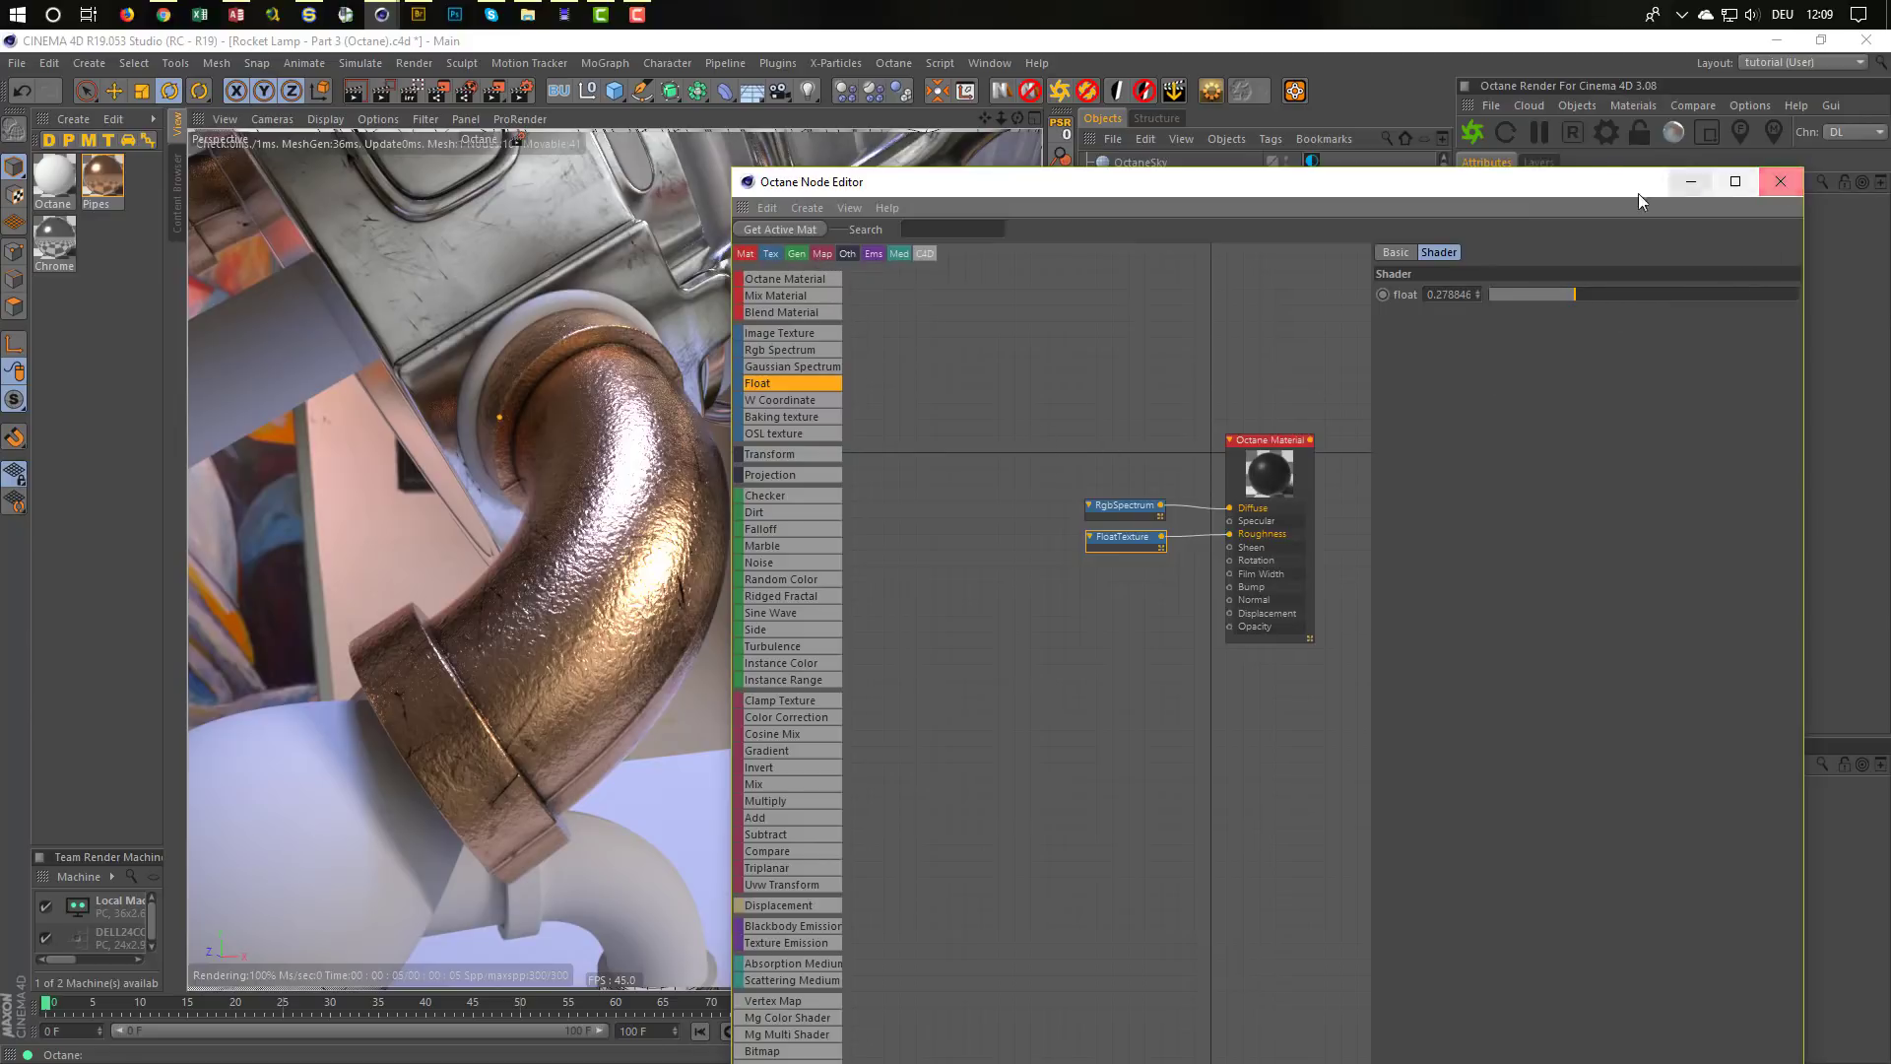
Apply the new material to the seal rings and orbit to inspect the black seals
{"action": "left_click_drag", "start_coordinate": [1577, 183], "coordinate": [1460, 720]}
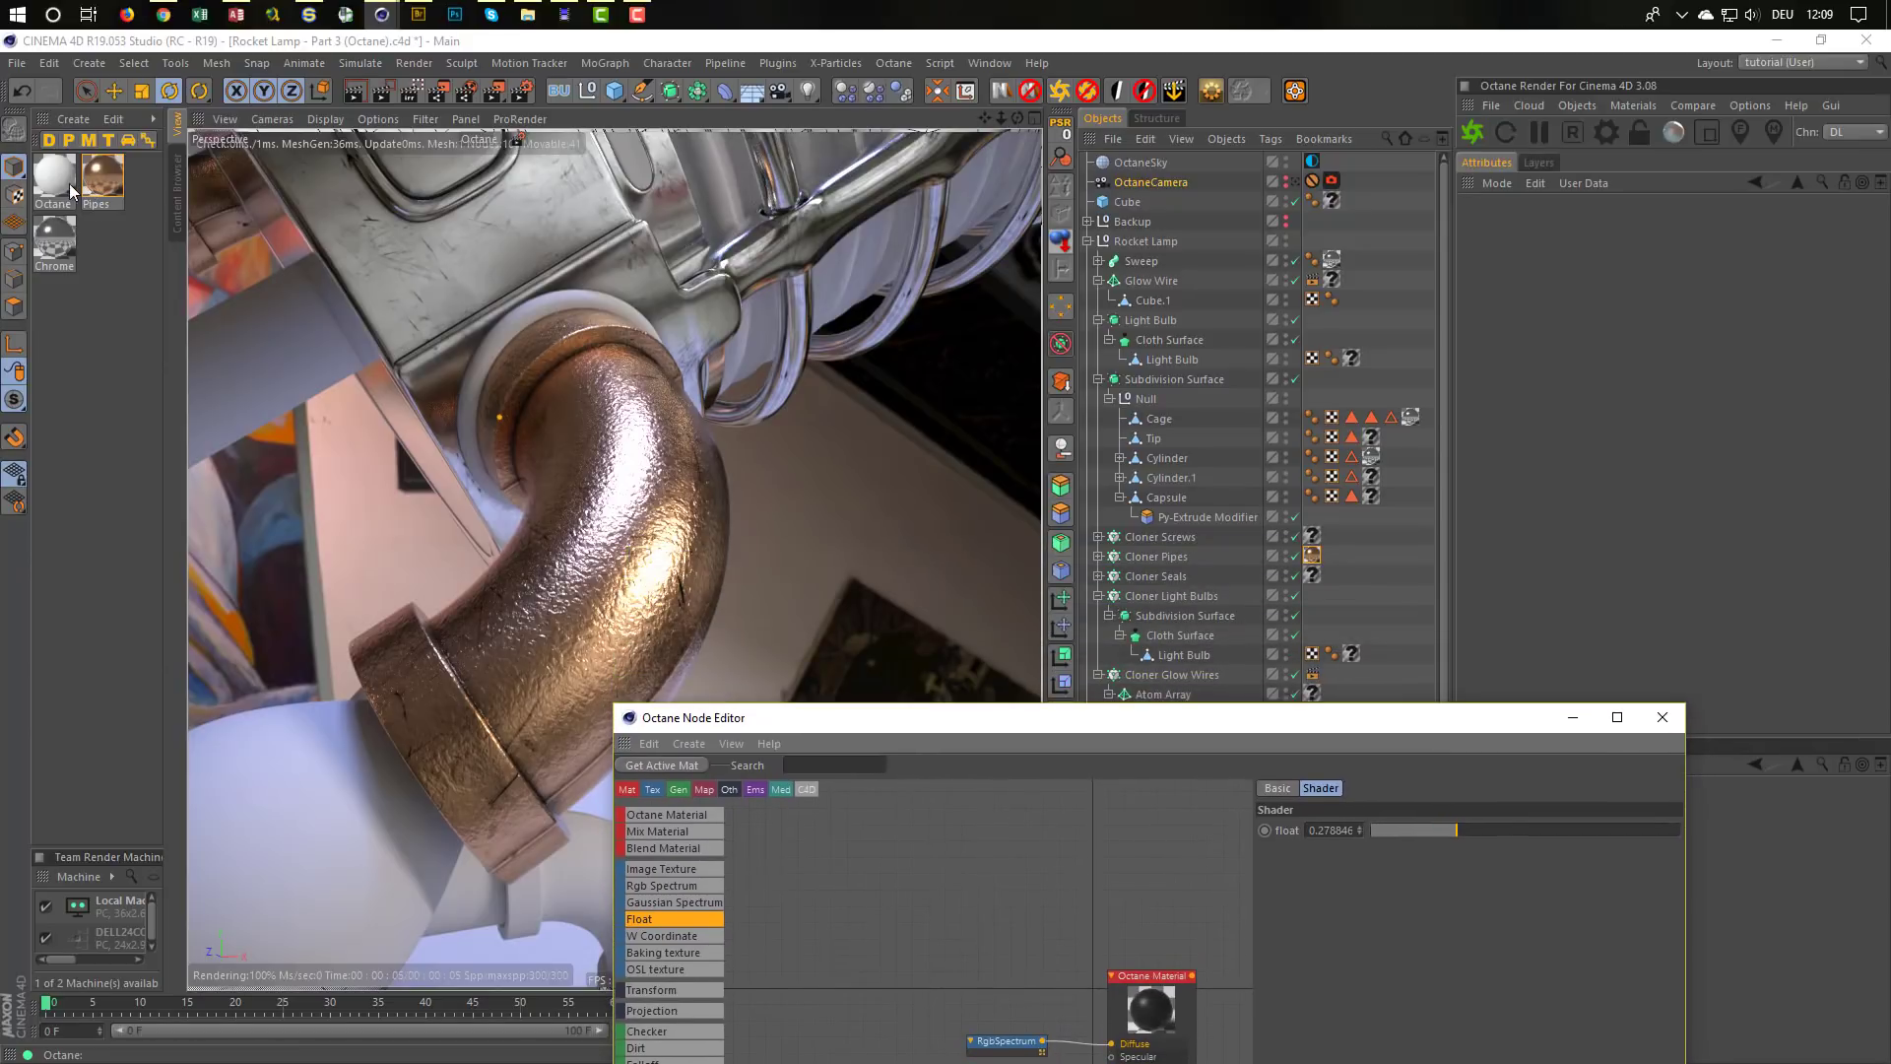
{"action": "left_click_drag", "start_coordinate": [54, 180], "coordinate": [1315, 583]}
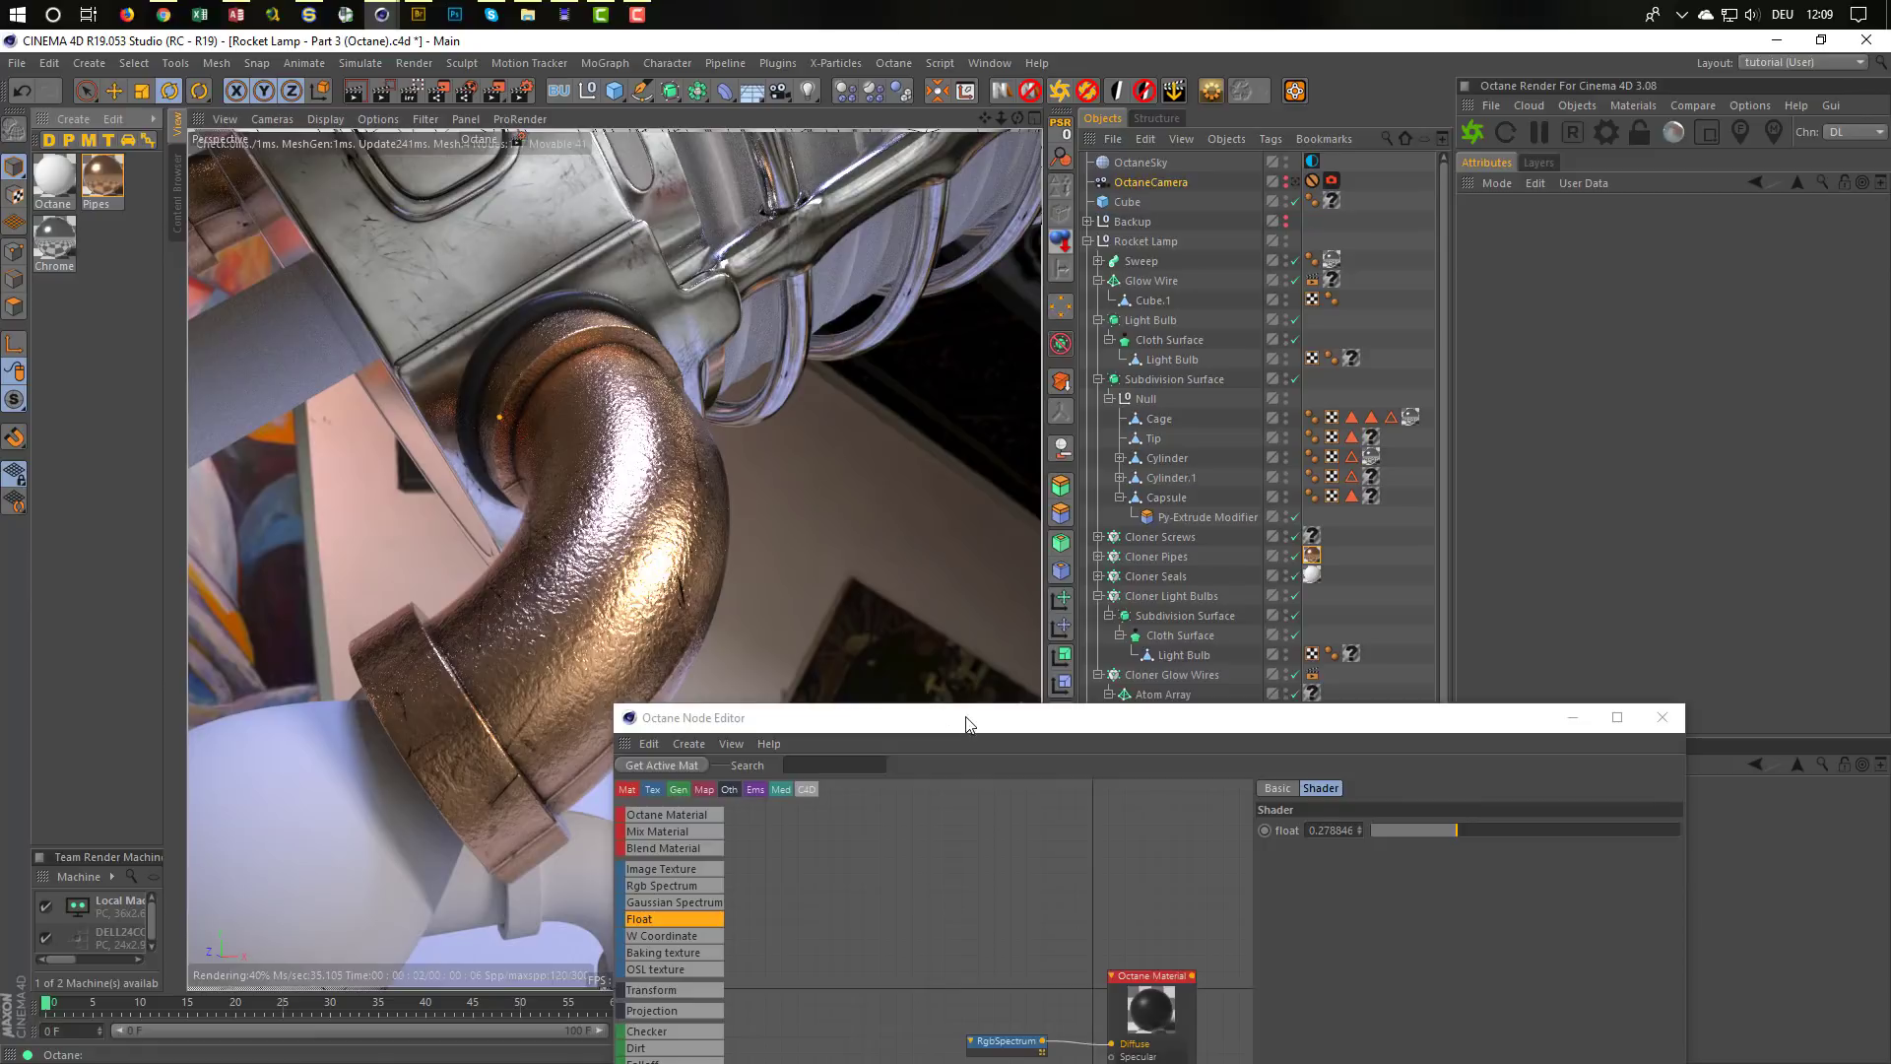
{"action": "left_click_drag", "start_coordinate": [973, 719], "coordinate": [1136, 281]}
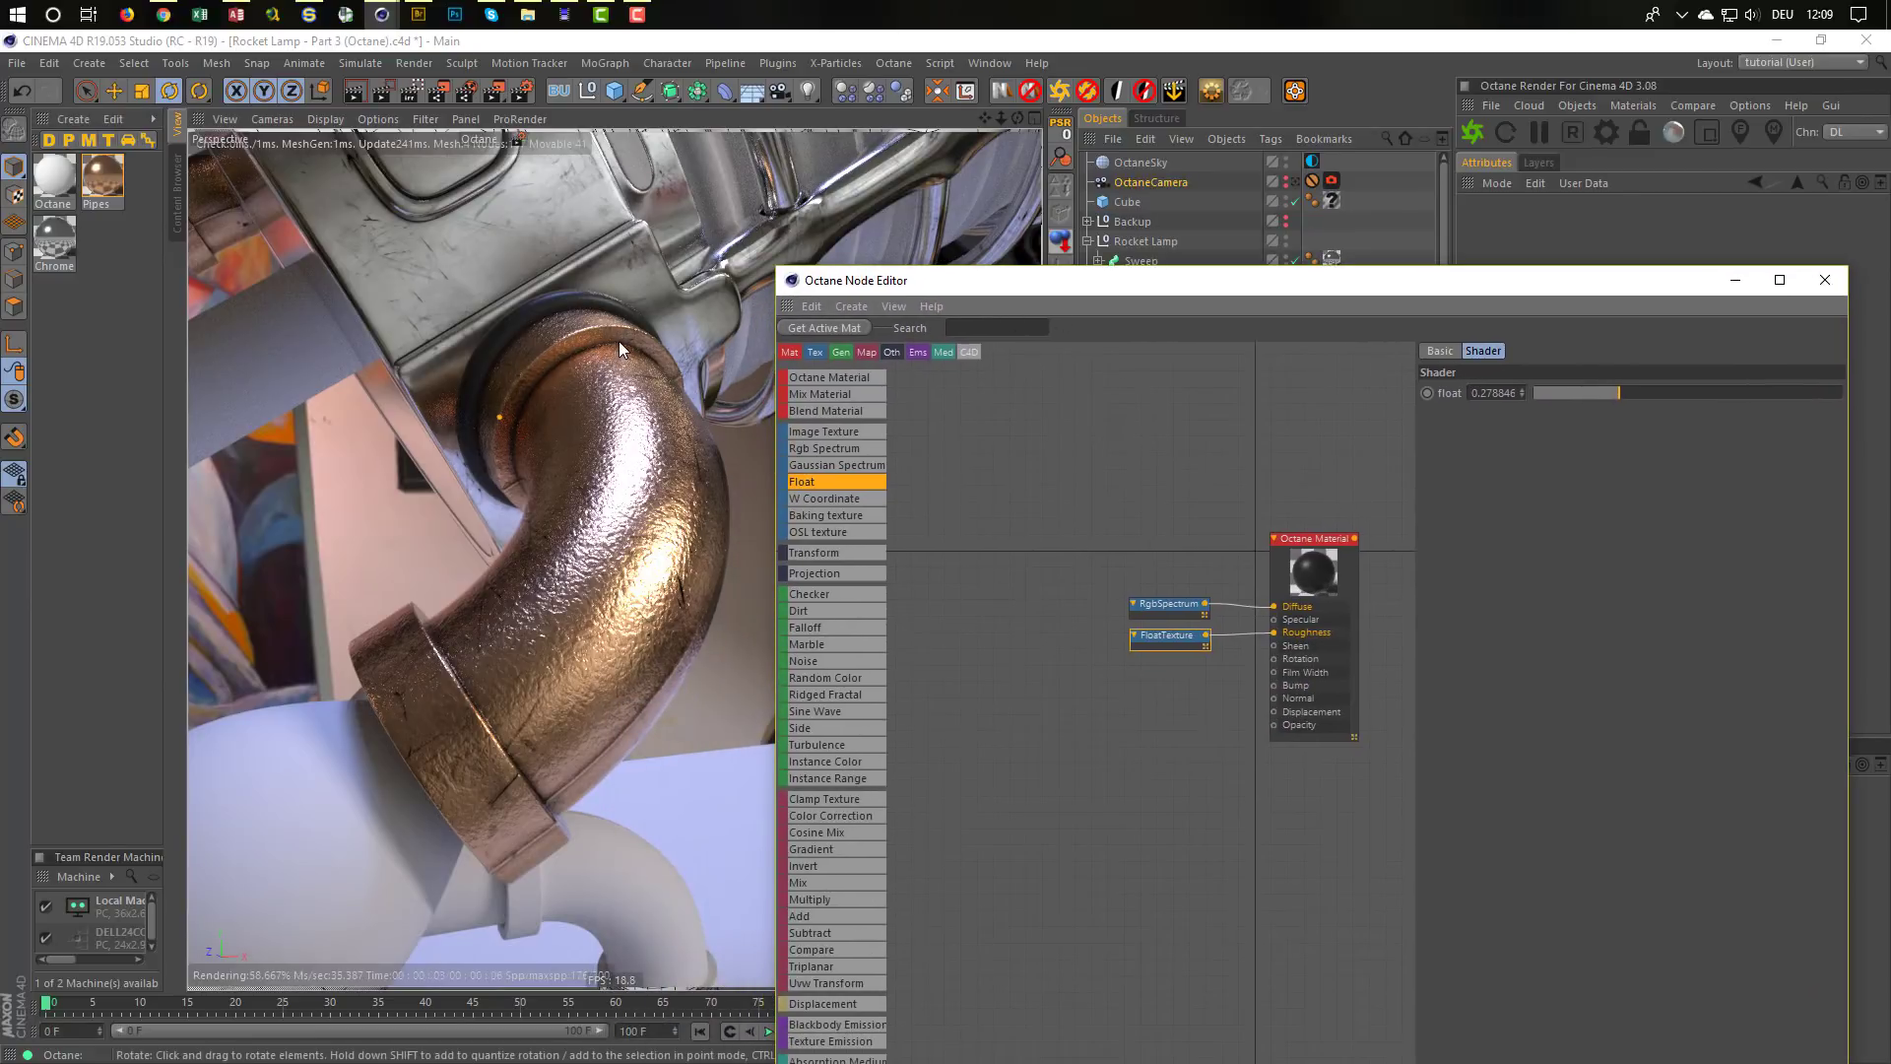
{"action": "left_click_drag", "start_coordinate": [618, 341], "coordinate": [497, 713], "text": "alt"}
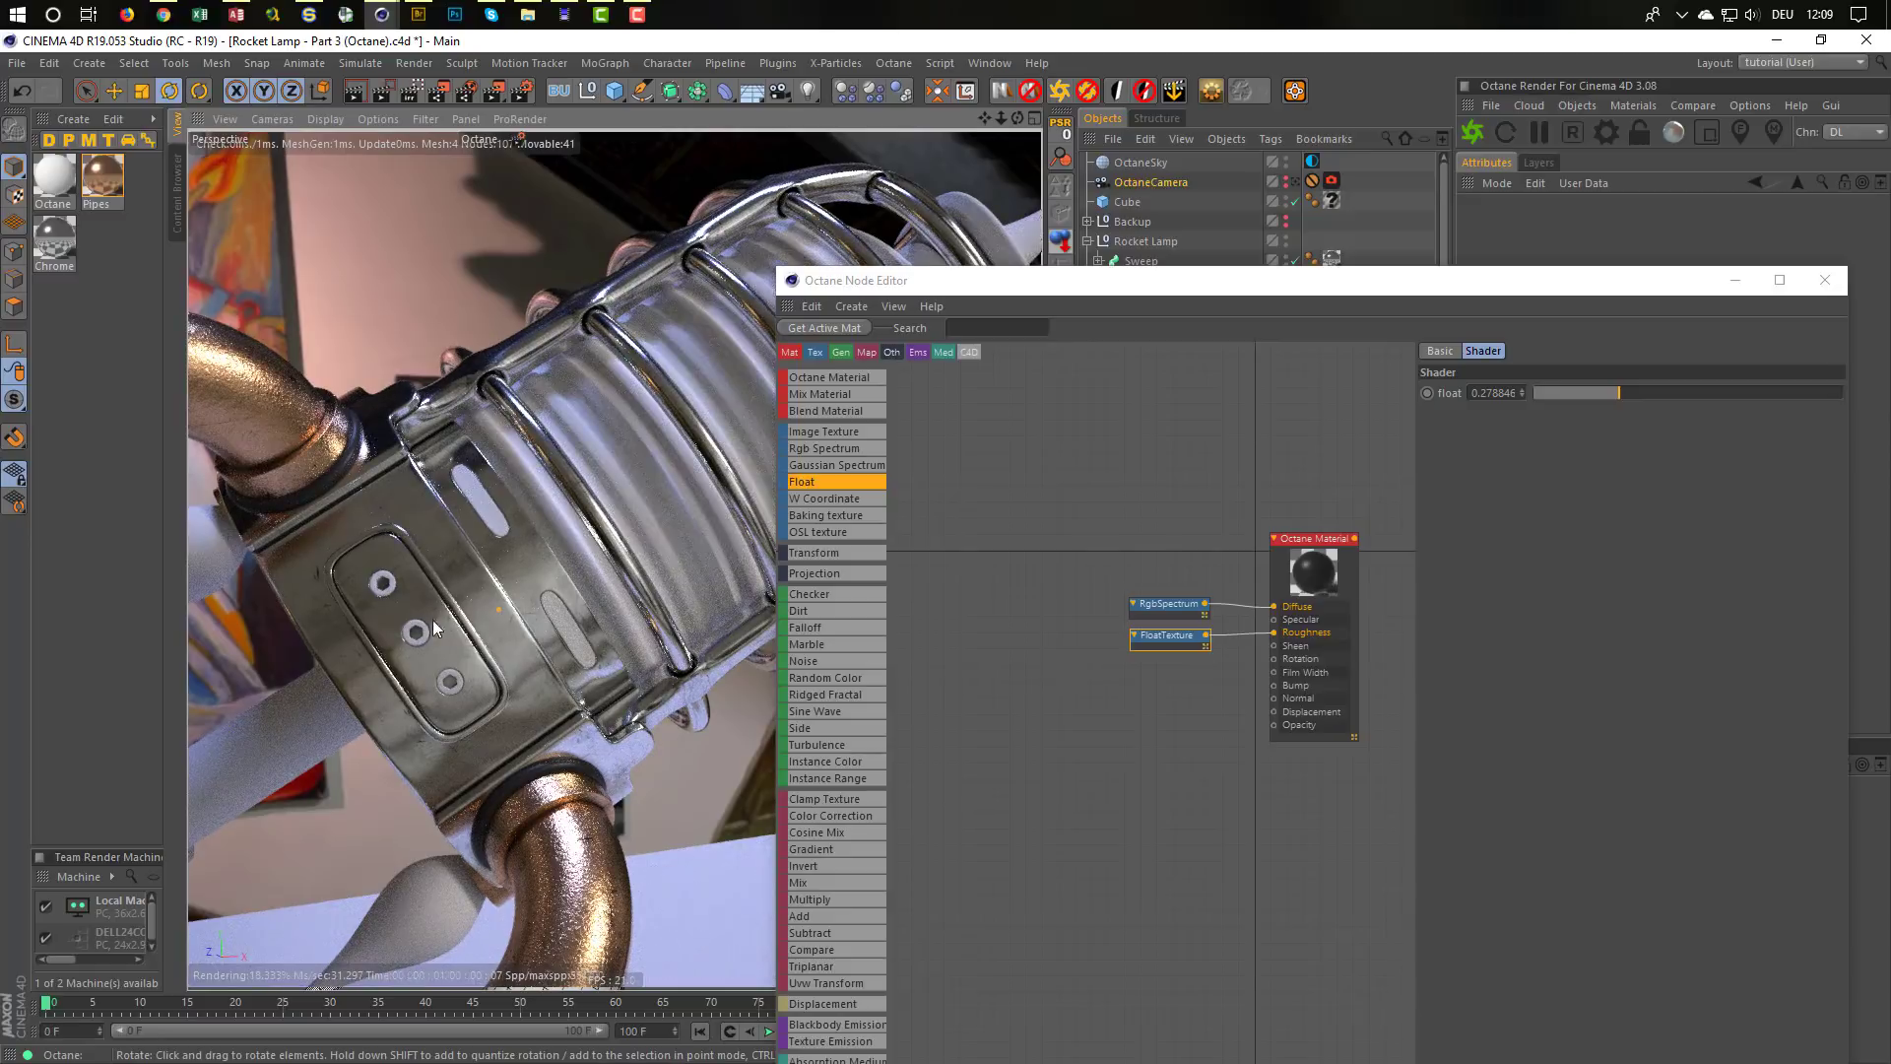
{"action": "left_click_drag", "start_coordinate": [434, 619], "coordinate": [461, 205], "text": "alt"}
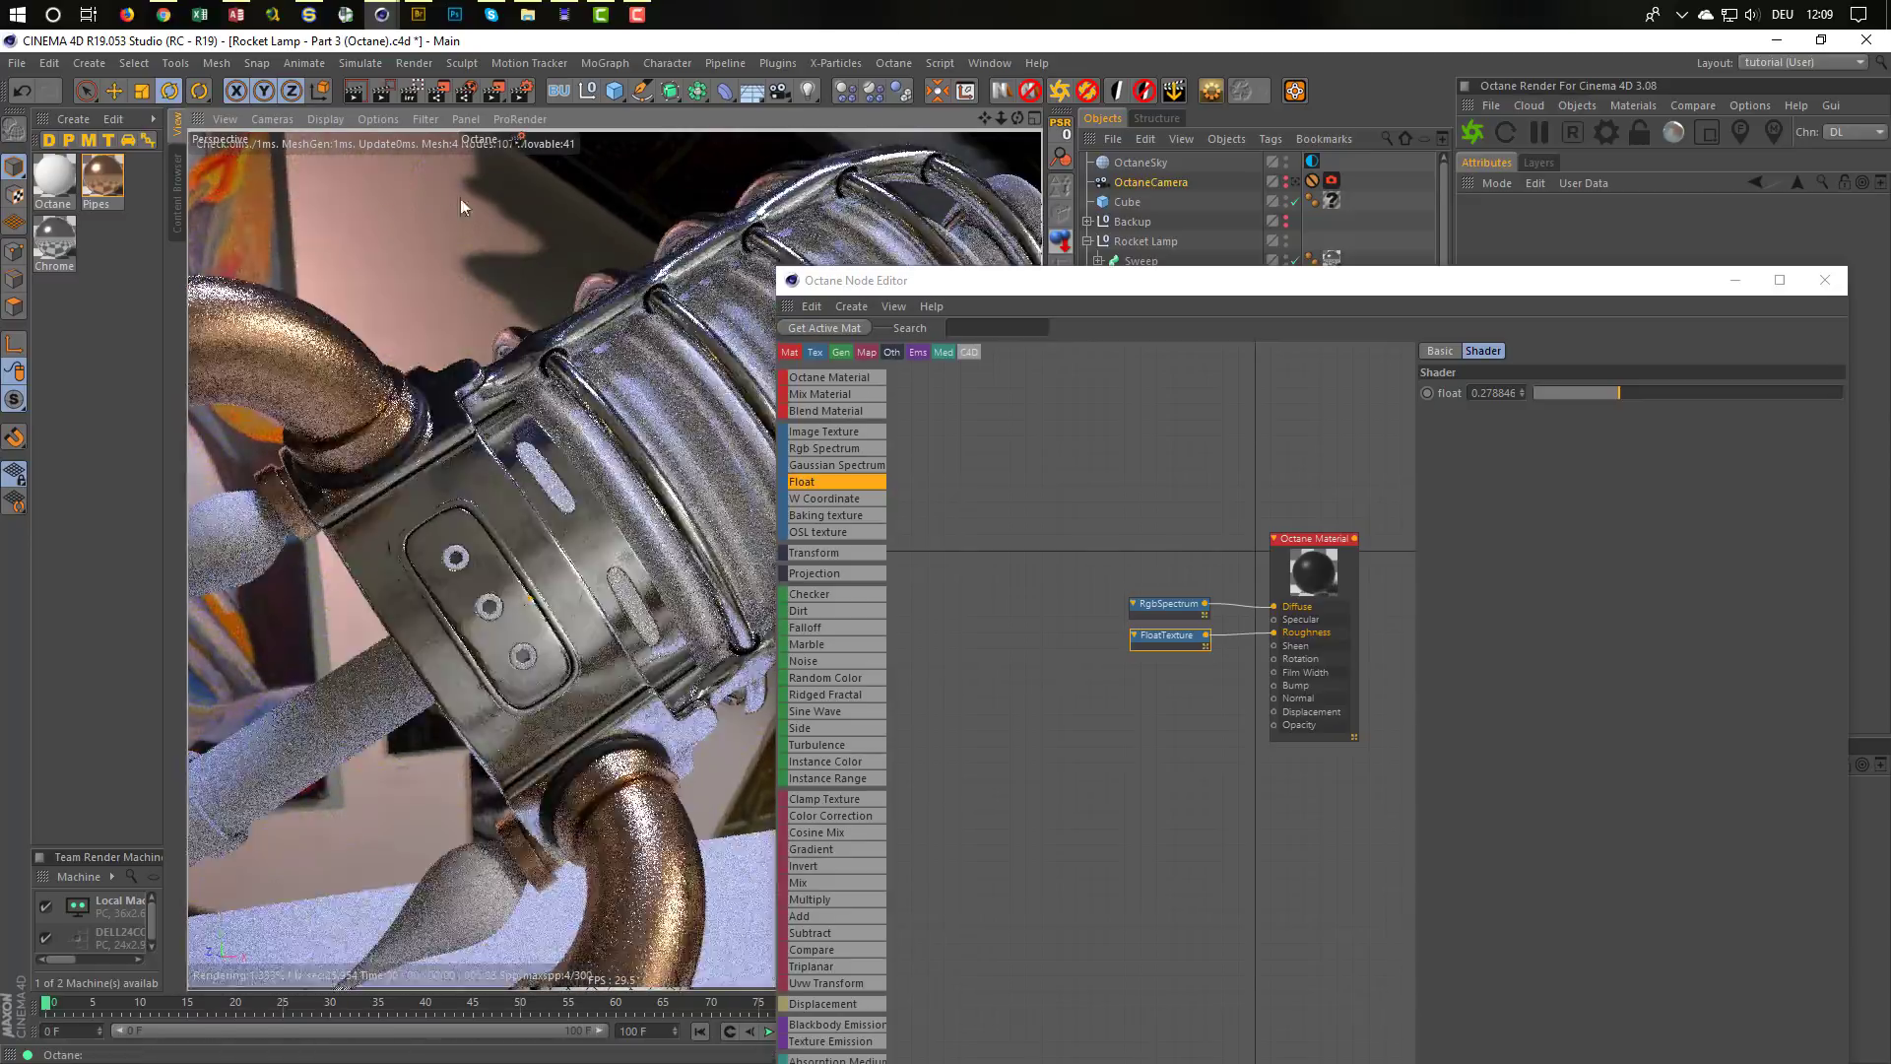
{"action": "left_click", "coordinate": [163, 15]}
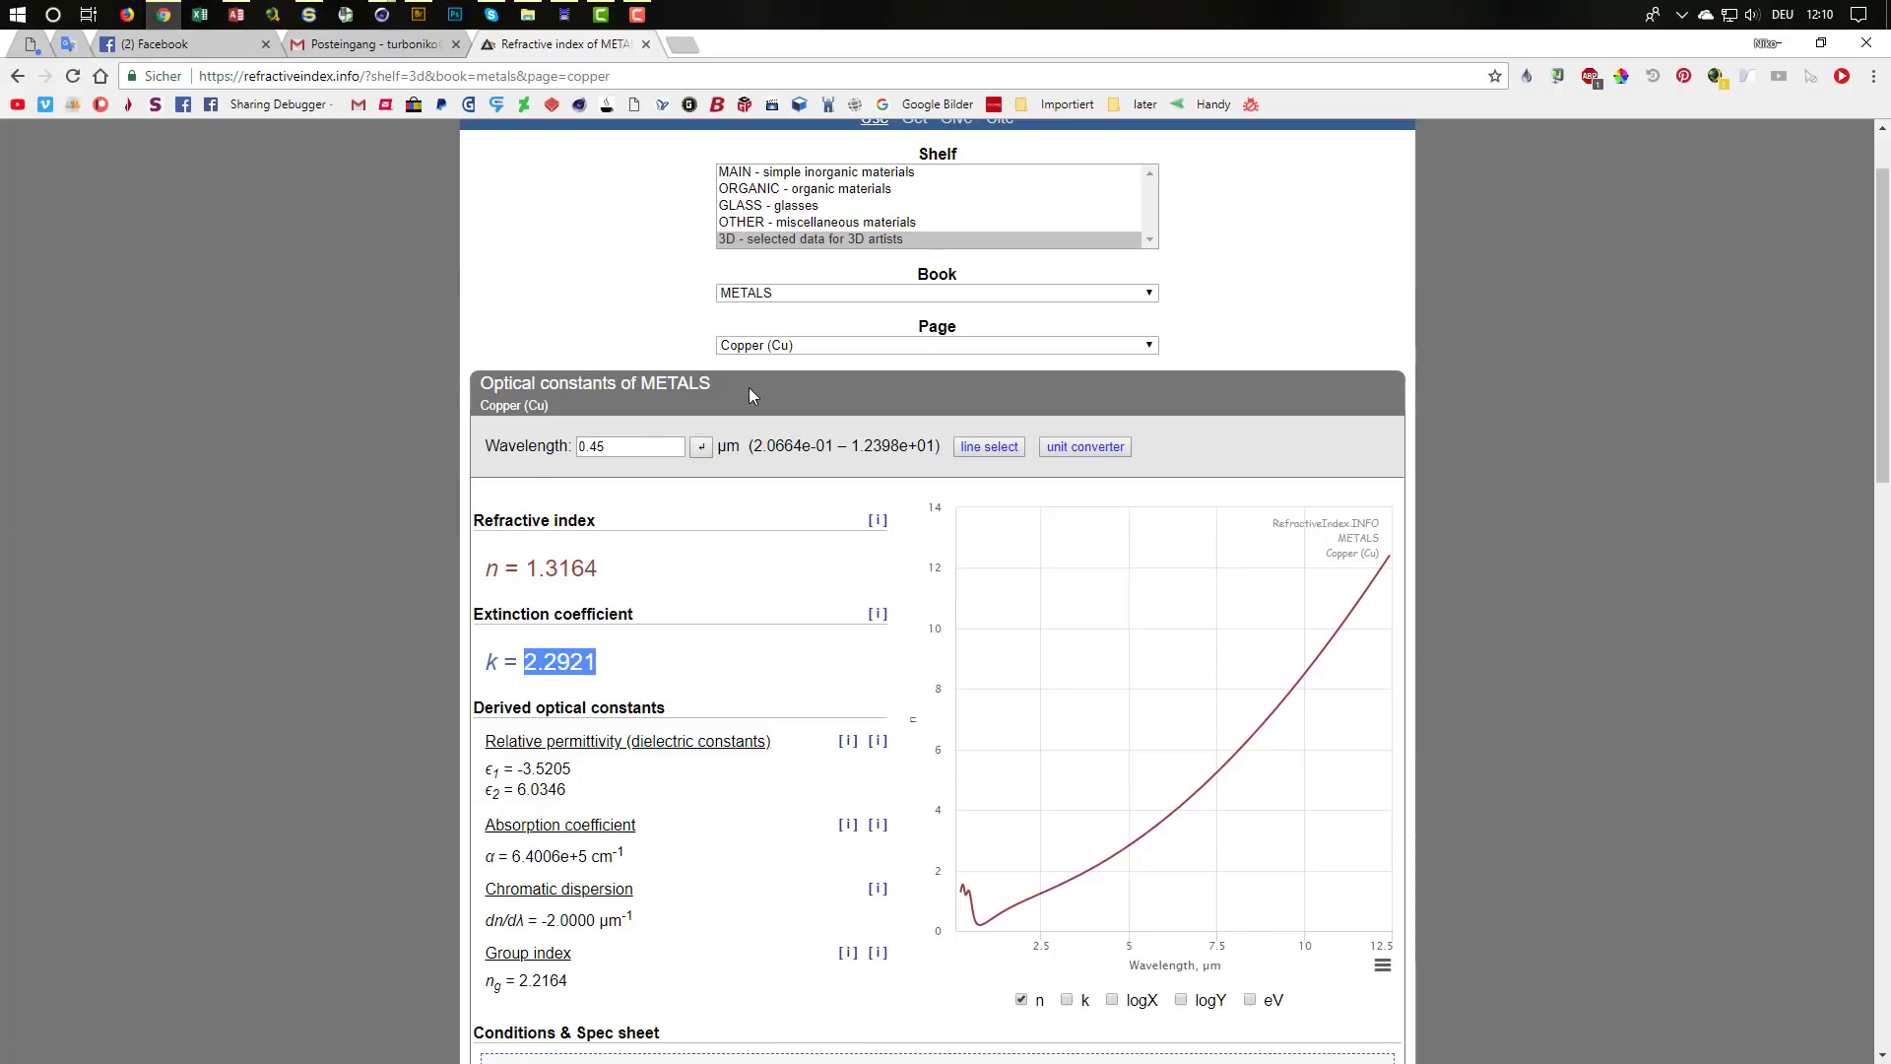
Read Gold (Au) optical constants on refractiveindex.info, then return to Cinema 4D
{"action": "left_click", "coordinate": [778, 345]}
{"action": "left_click", "coordinate": [786, 416]}
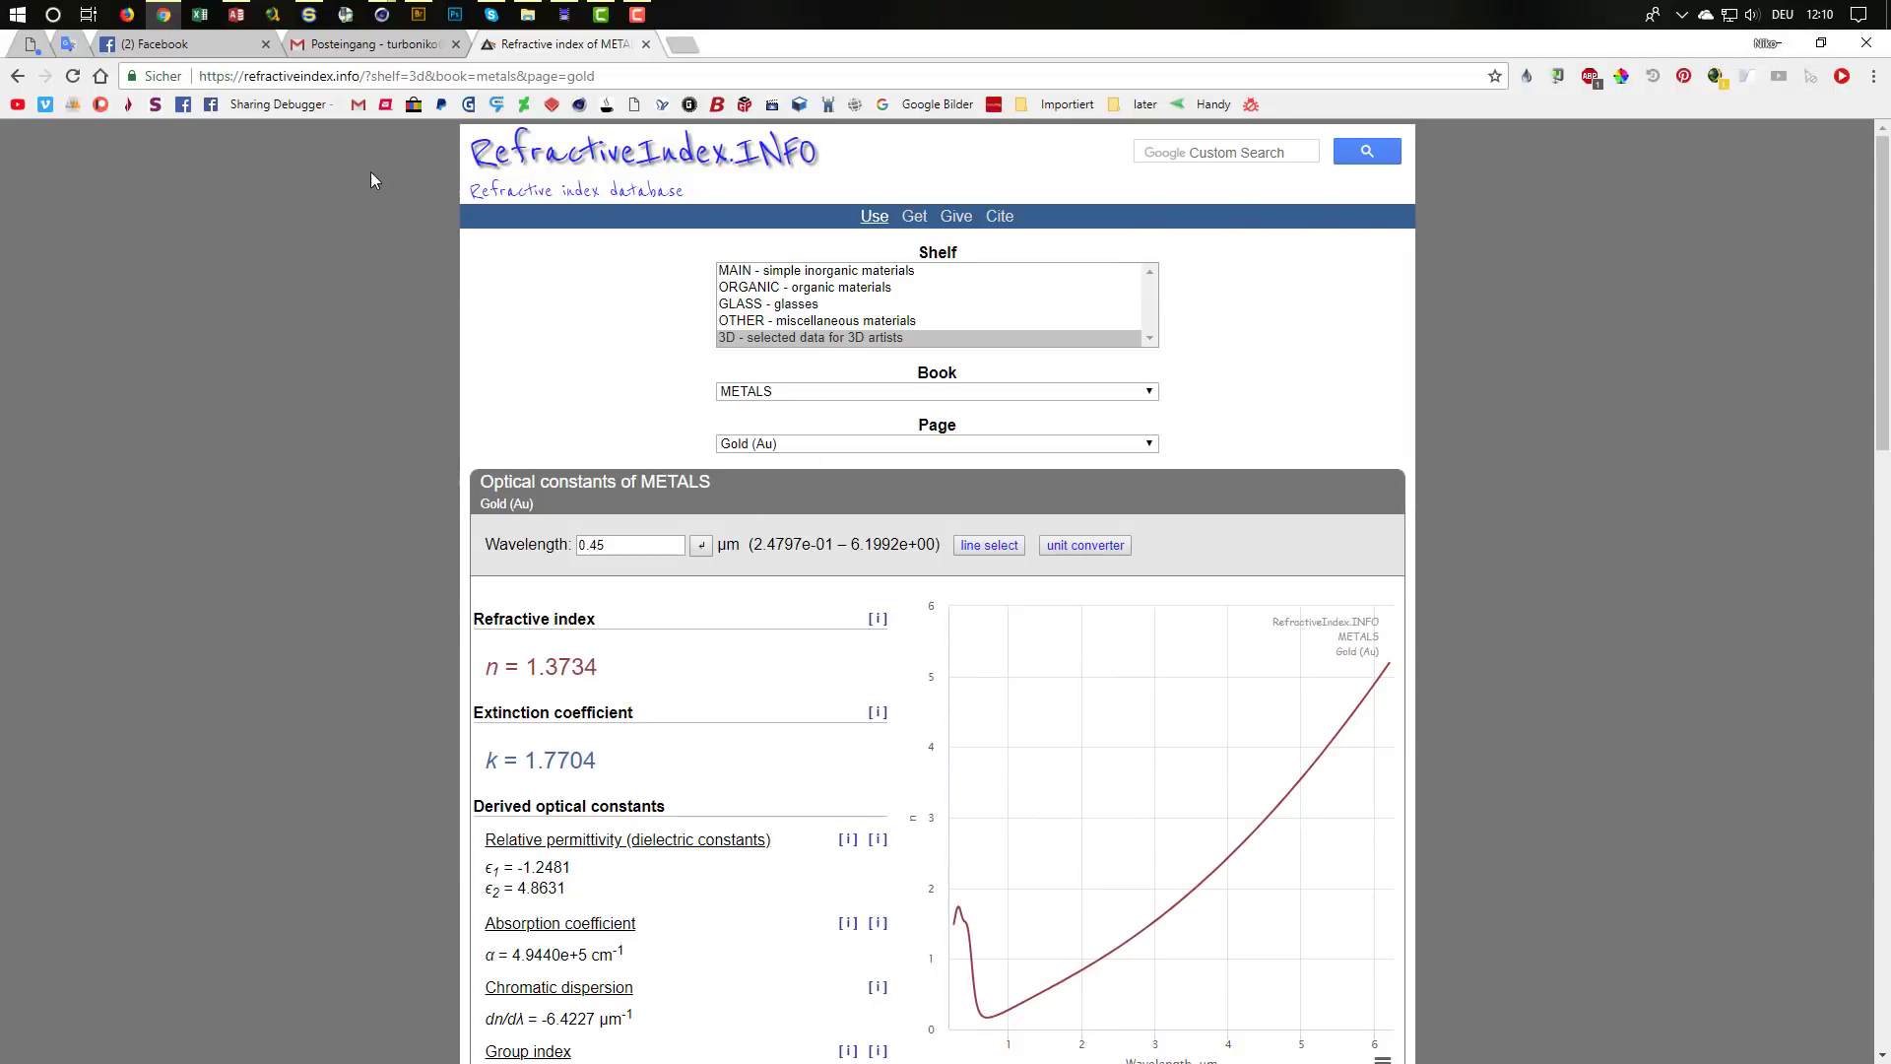
{"action": "mouse_move", "coordinate": [381, 15]}
{"action": "left_click", "coordinate": [377, 61]}
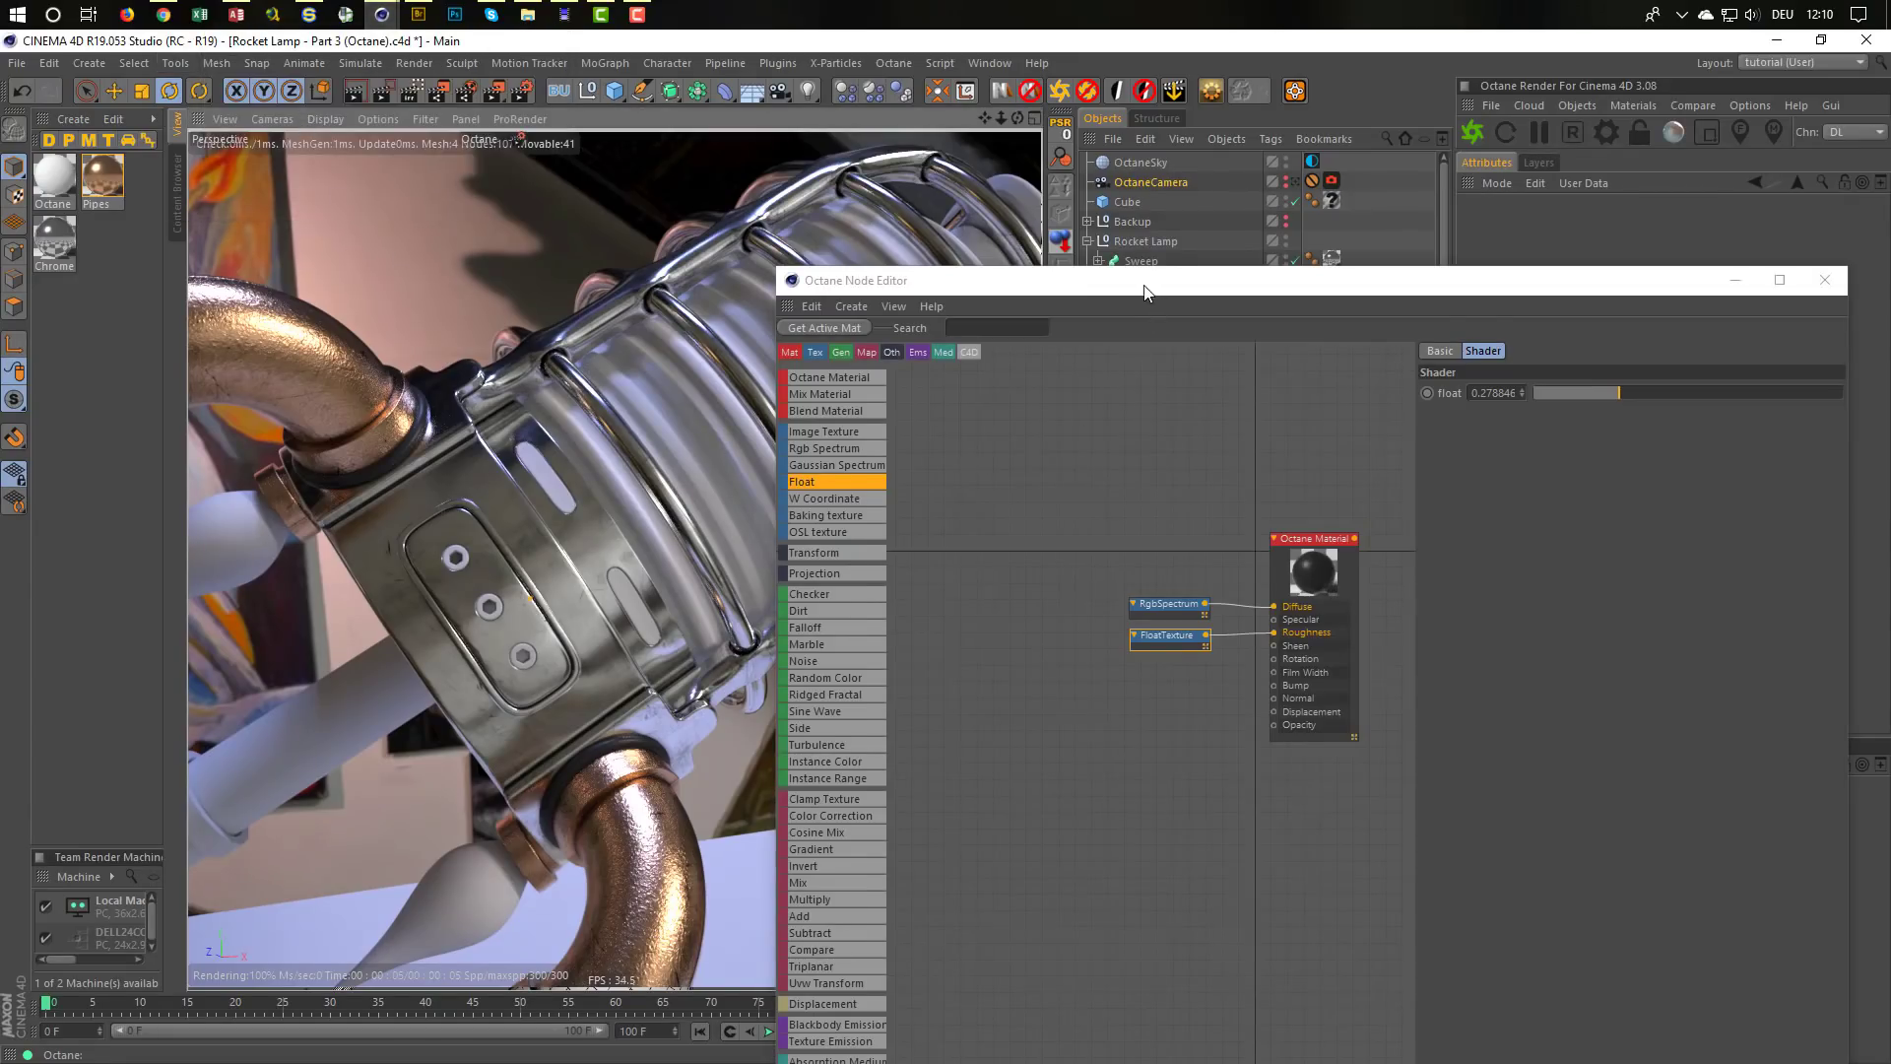
Rename the near-black glossy material to 'Seals'
{"action": "left_click_drag", "start_coordinate": [1146, 288], "coordinate": [1052, 320]}
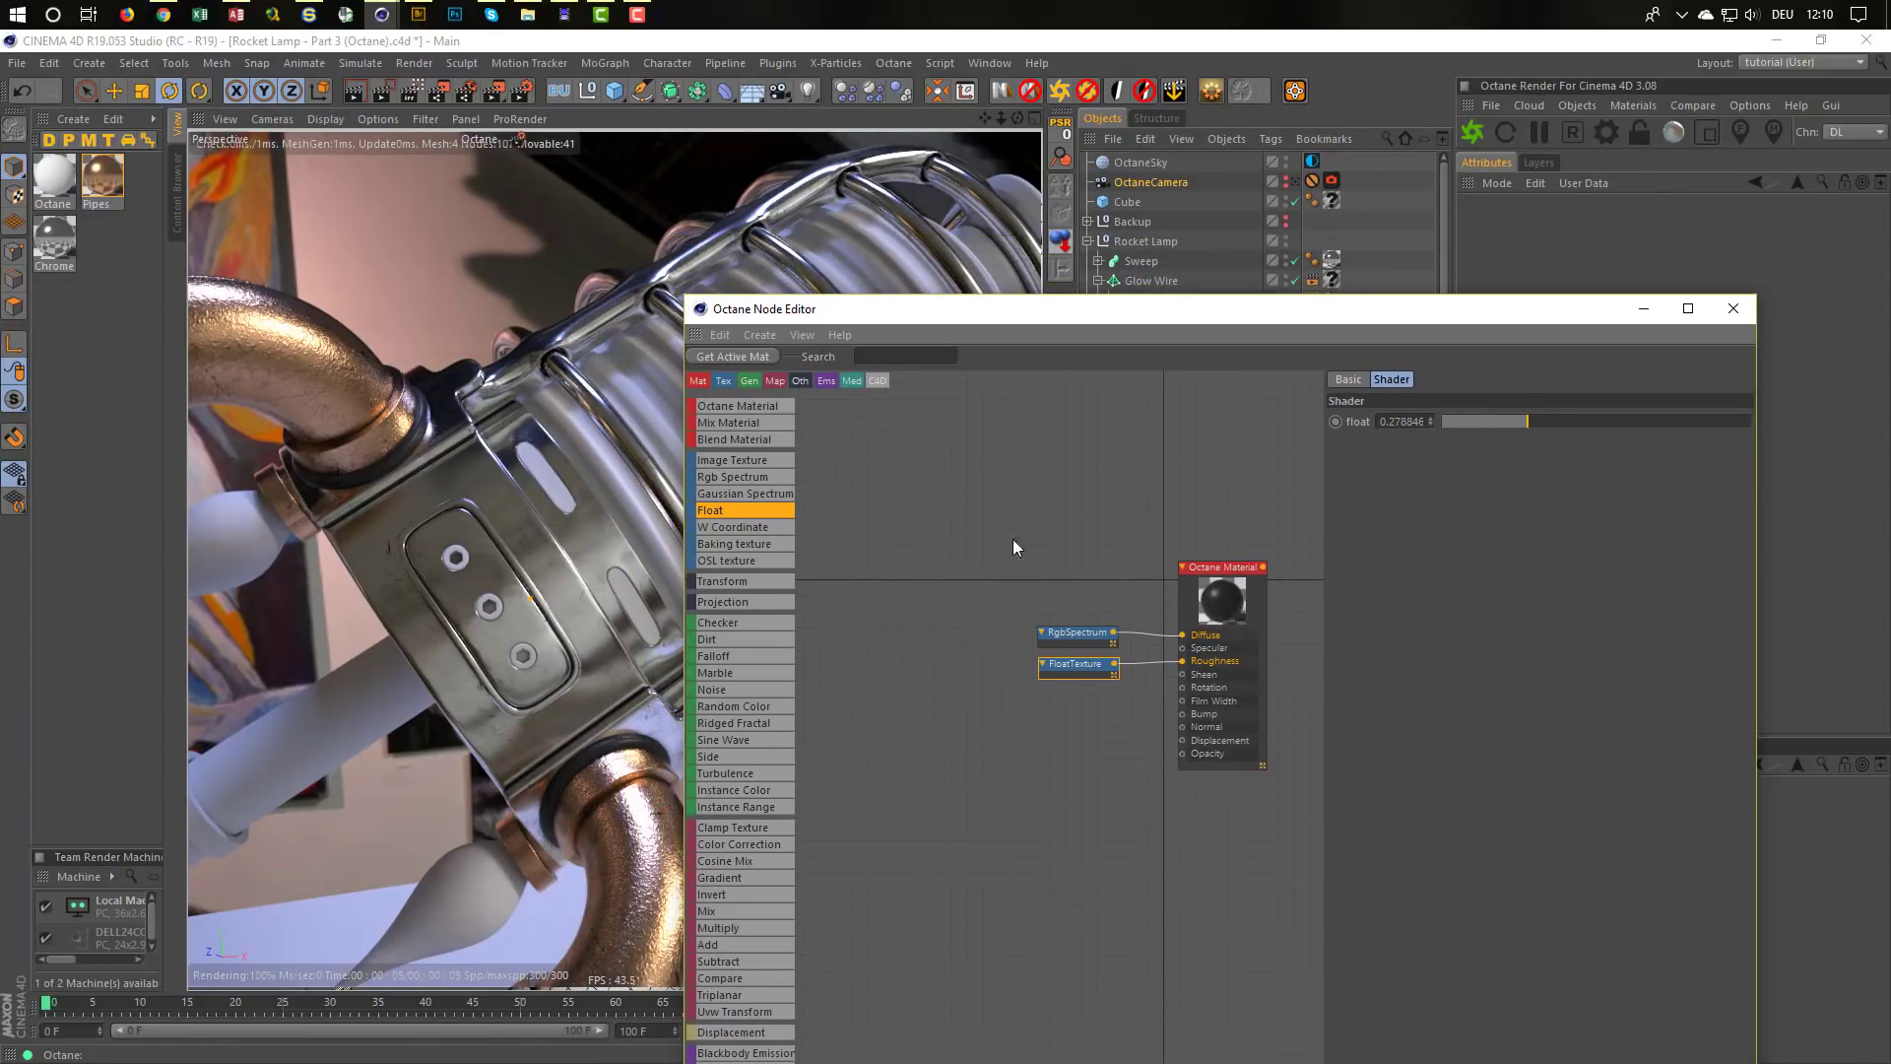
{"action": "left_click", "coordinate": [1210, 569]}
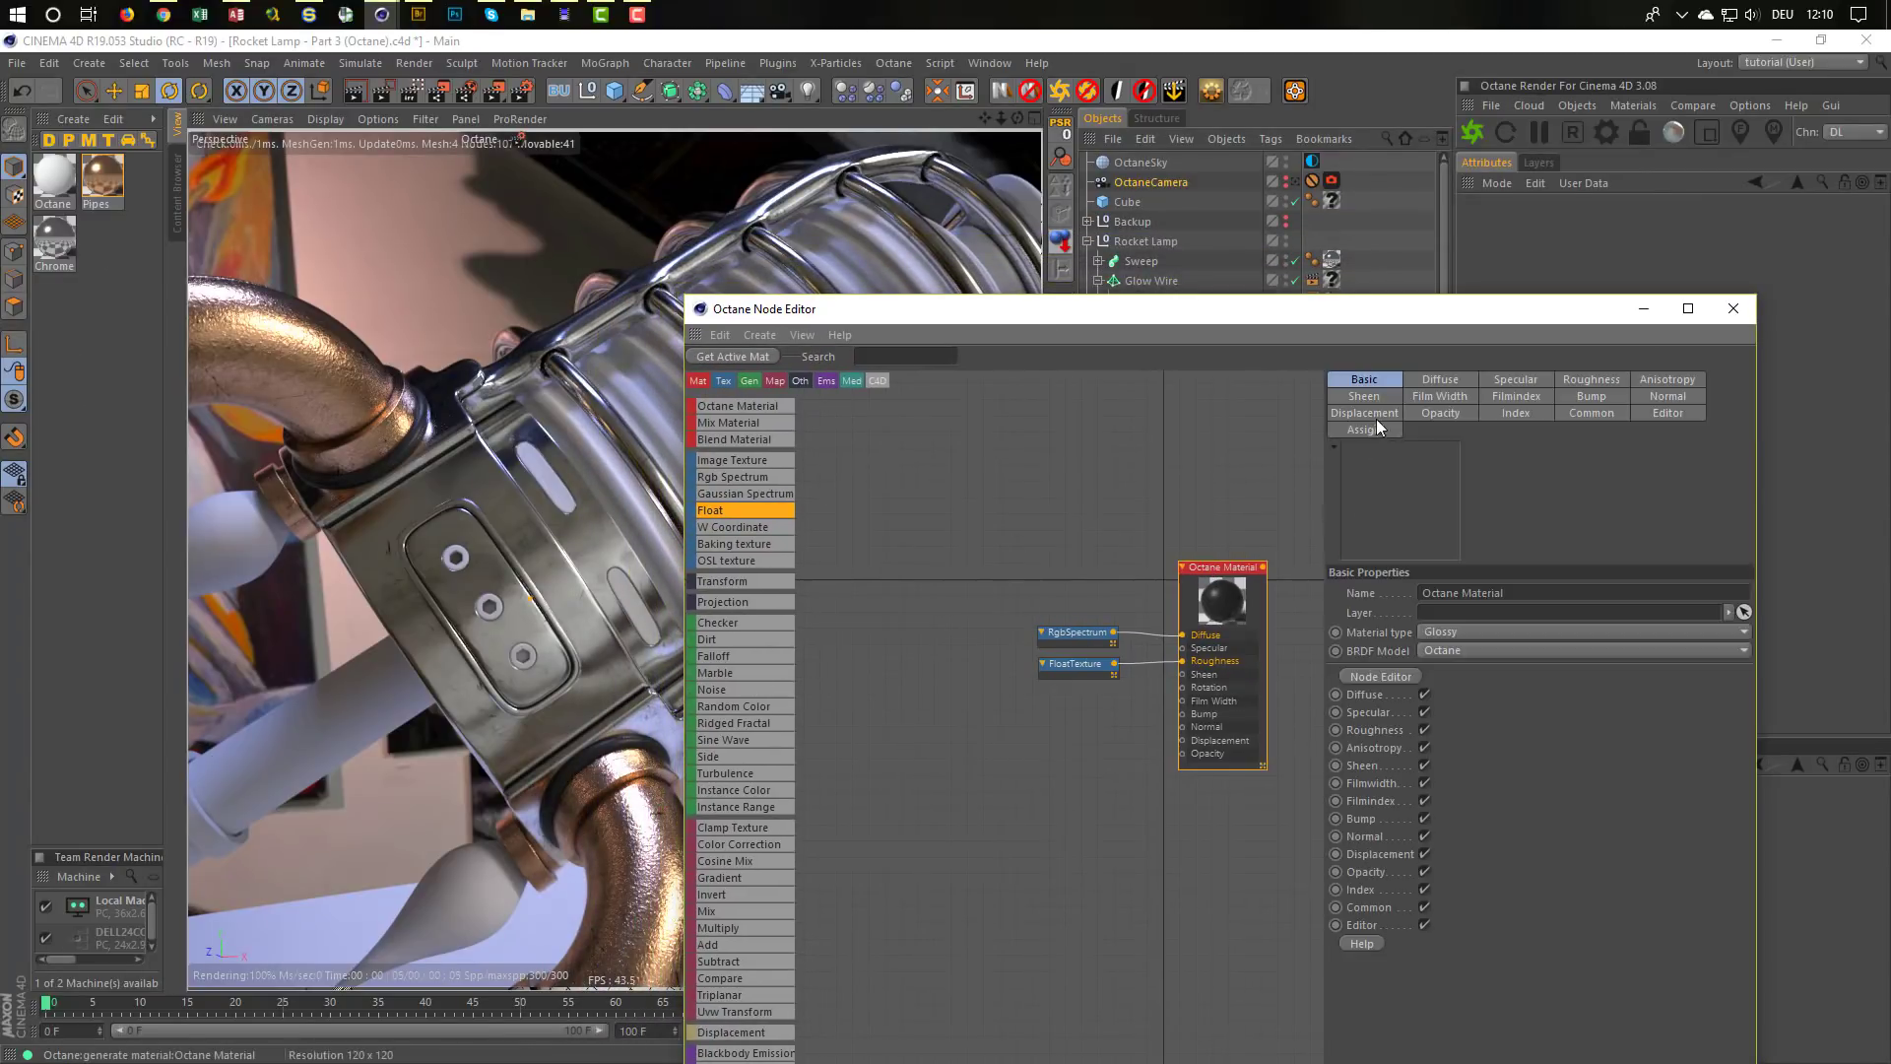
{"action": "left_click", "coordinate": [1543, 590]}
{"action": "type", "text": "Seals"}
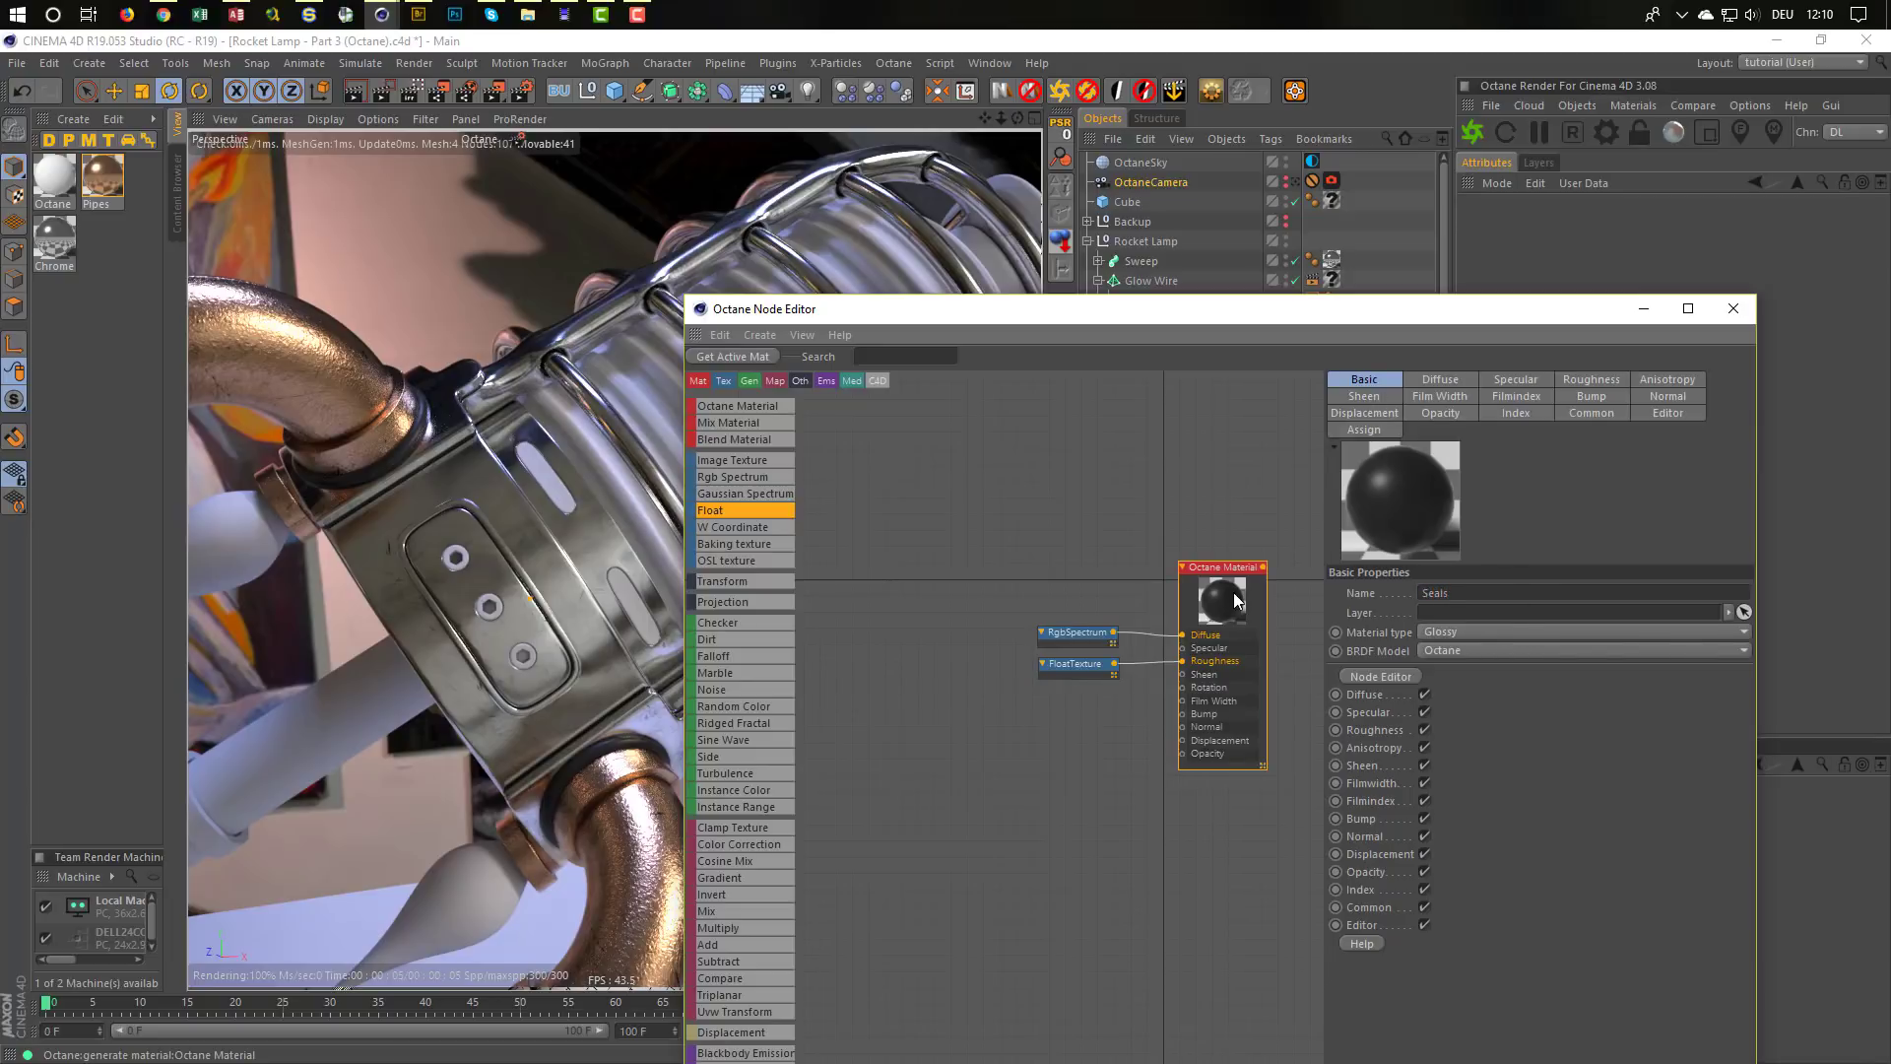
{"action": "key", "text": "Return"}
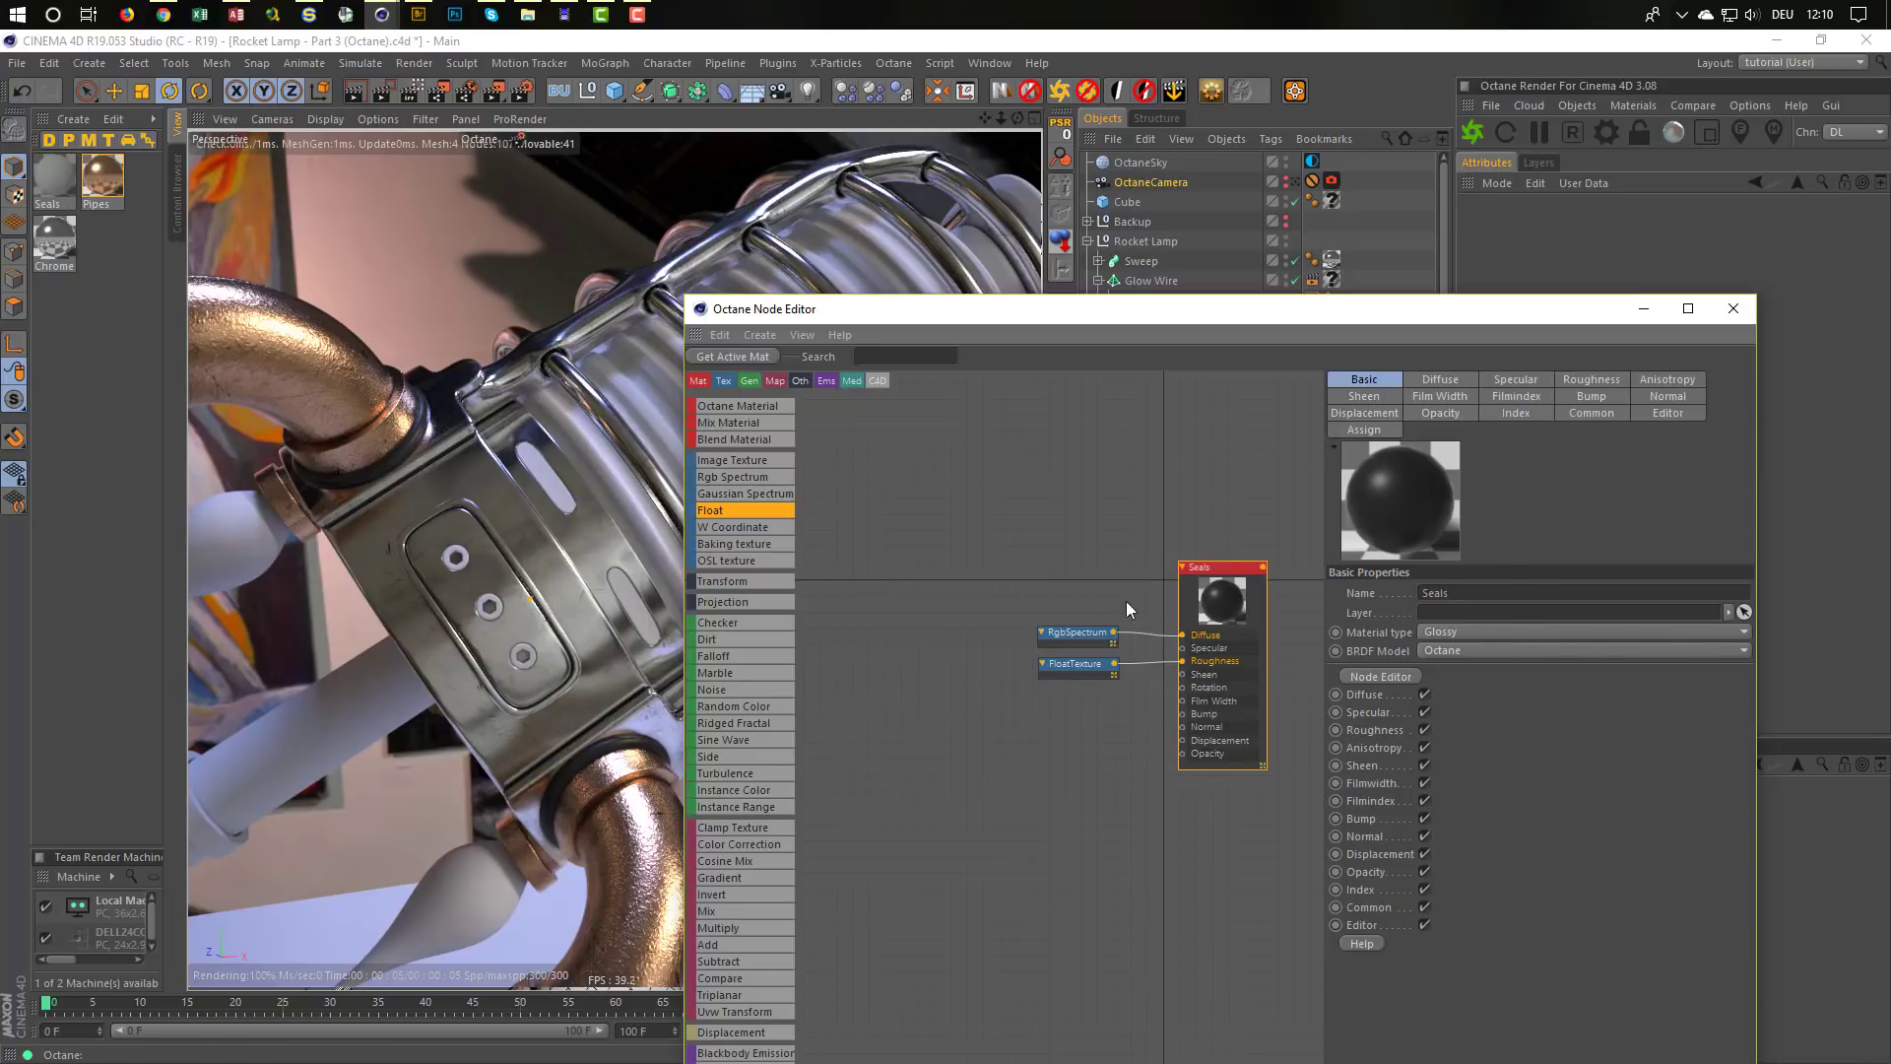
Create another Octane Material set to Metallic with the GGX BRDF model
{"action": "left_click", "coordinate": [124, 360]}
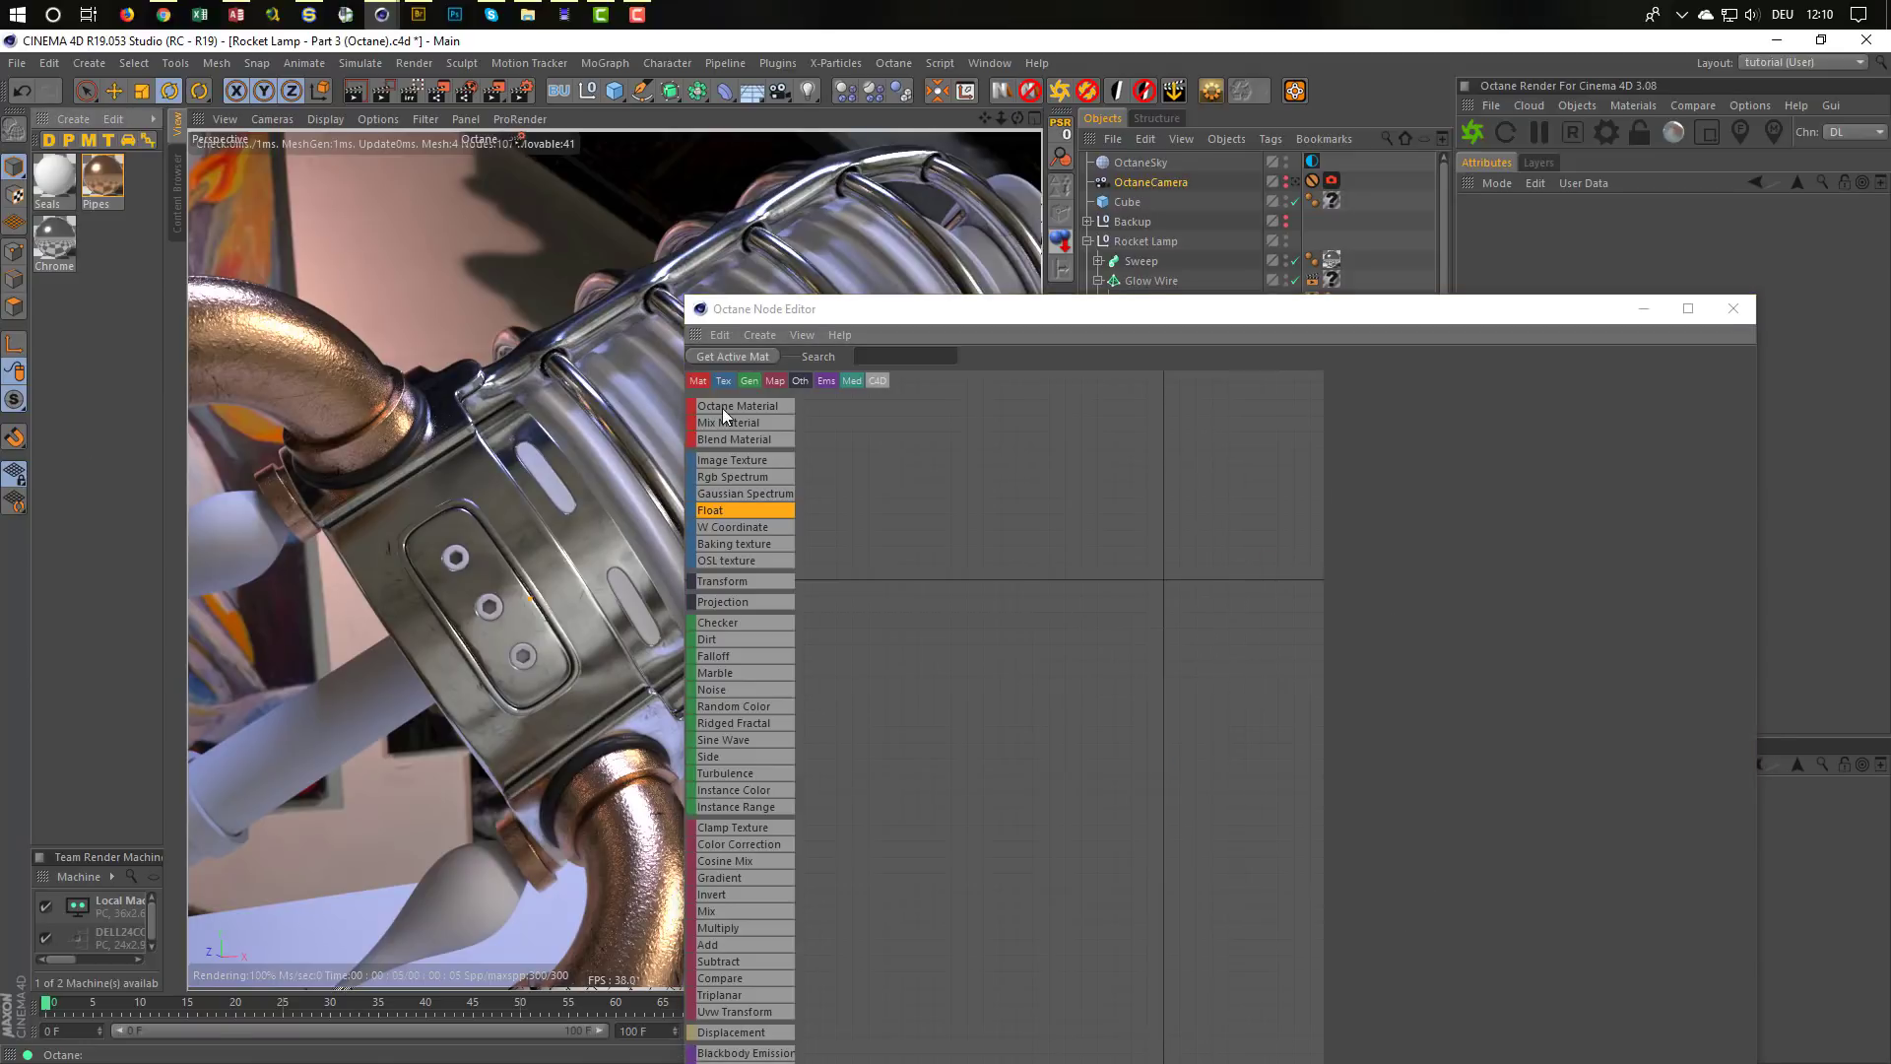
{"action": "left_click_drag", "start_coordinate": [723, 405], "coordinate": [1181, 517]}
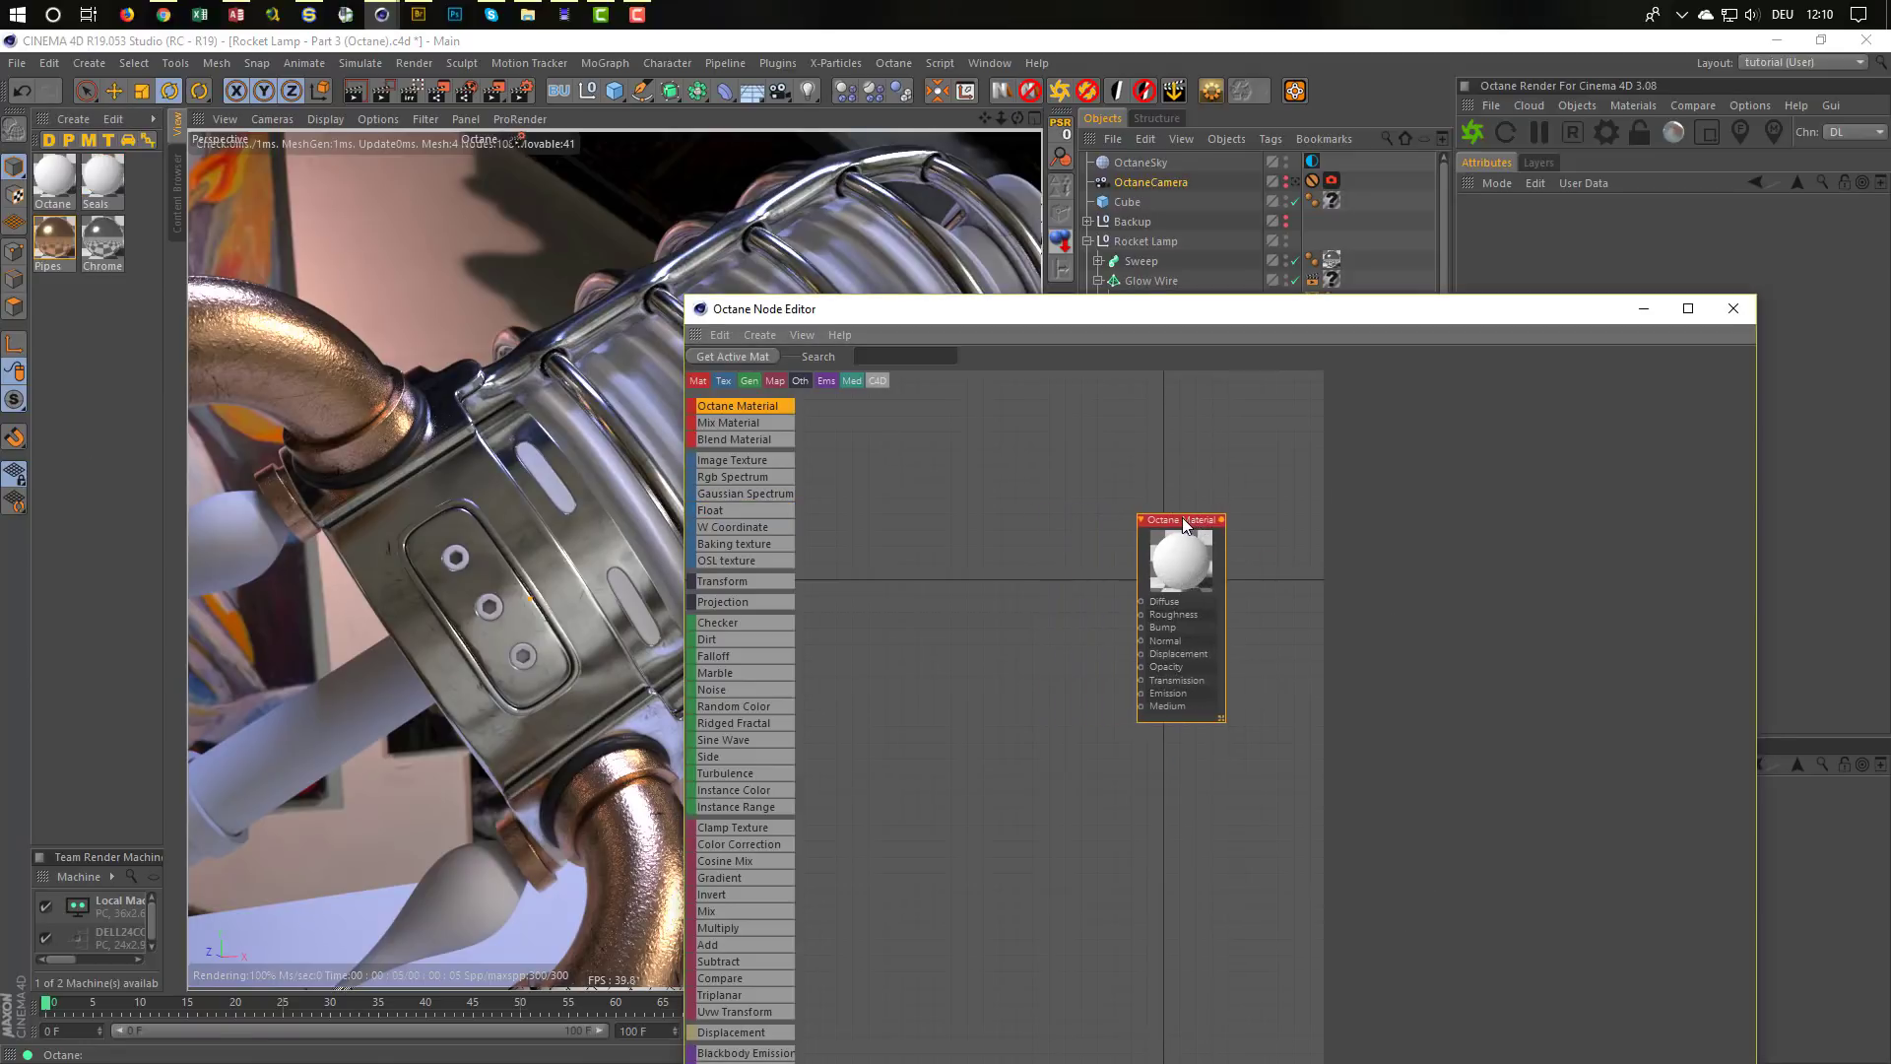
{"action": "left_click", "coordinate": [1463, 615]}
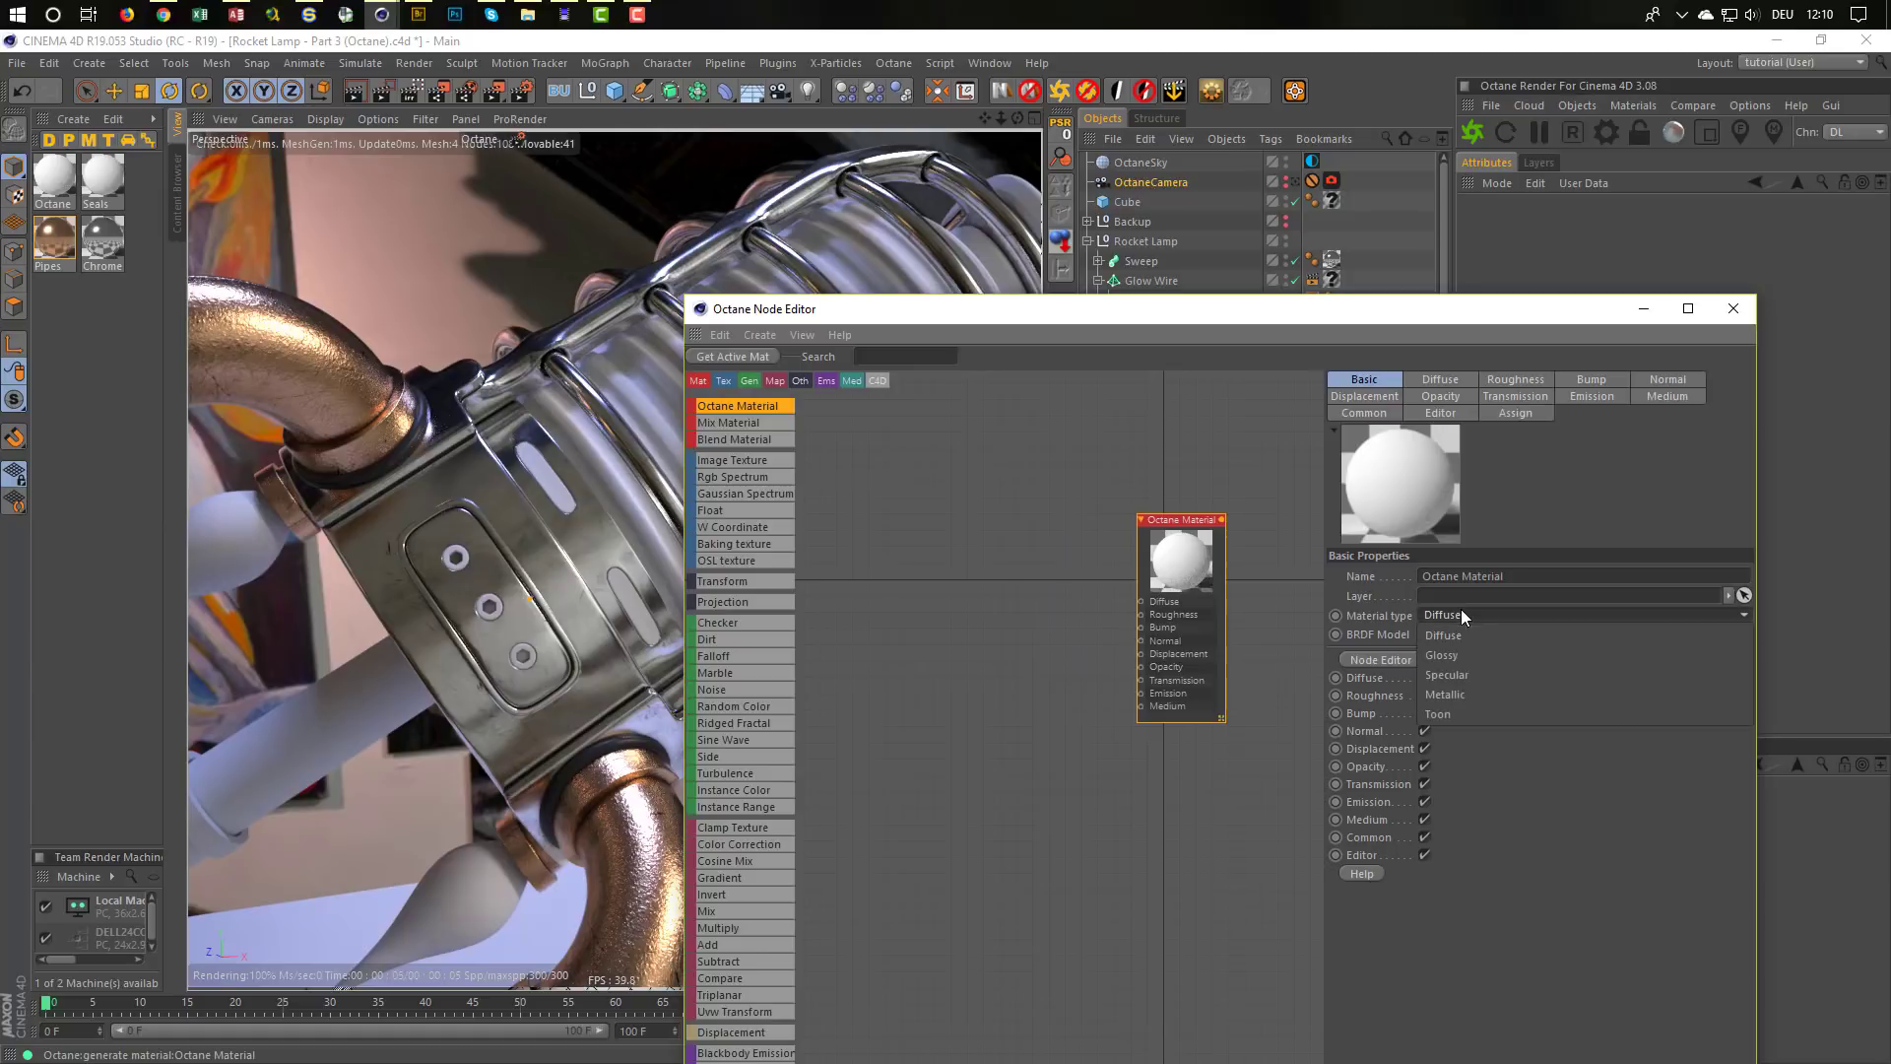
{"action": "left_click", "coordinate": [1471, 695]}
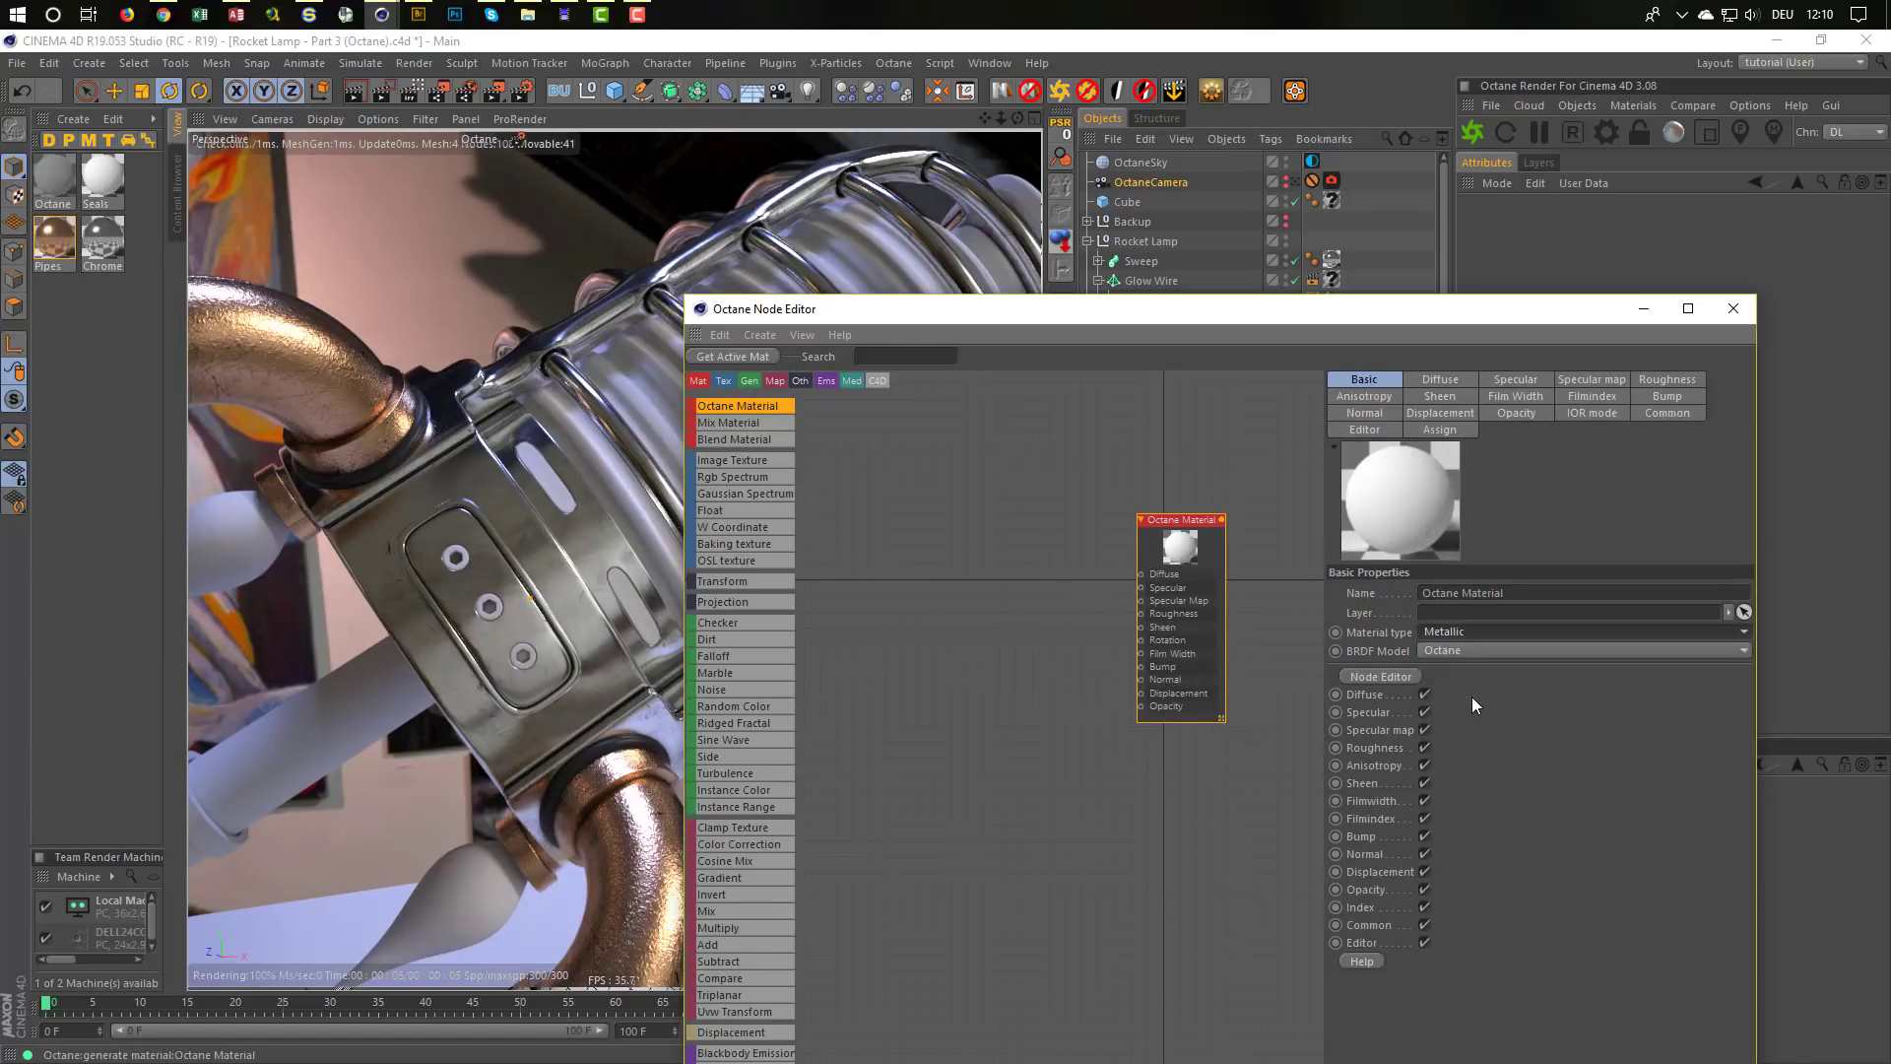
{"action": "left_click", "coordinate": [1462, 646]}
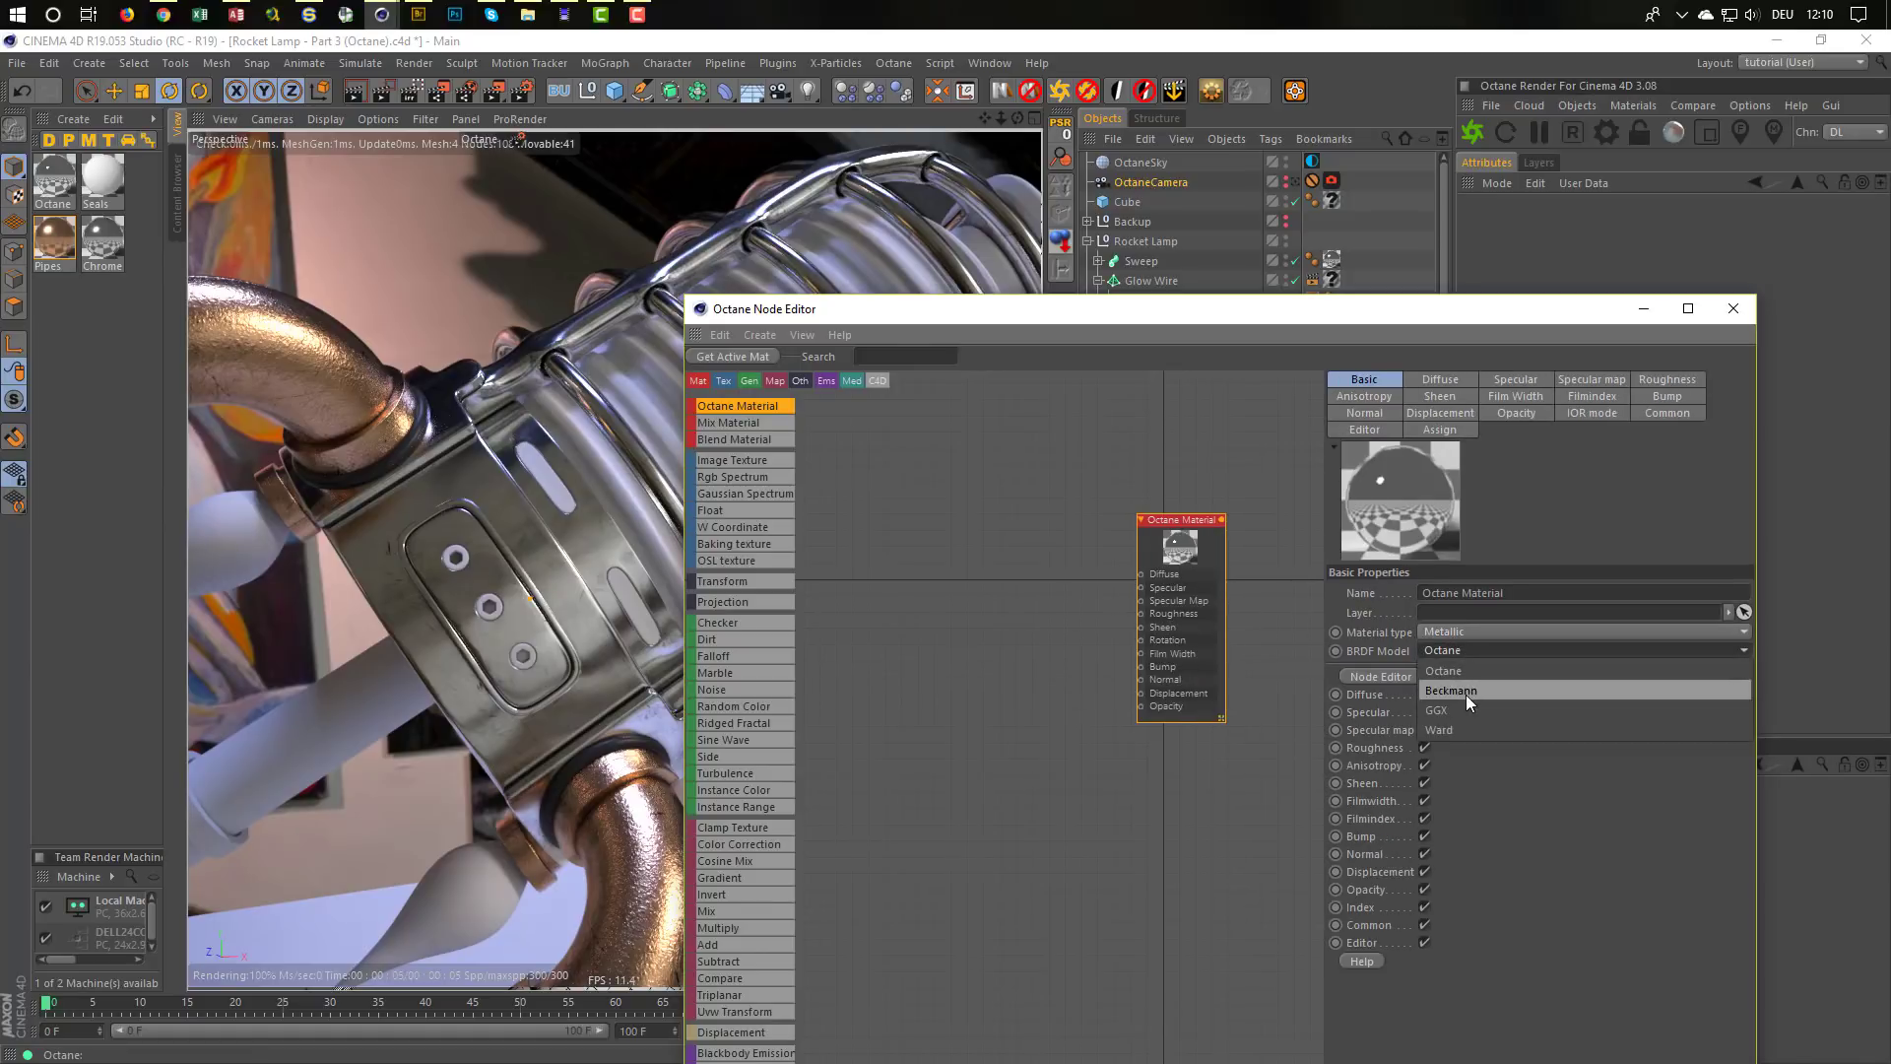
{"action": "left_click", "coordinate": [1465, 708]}
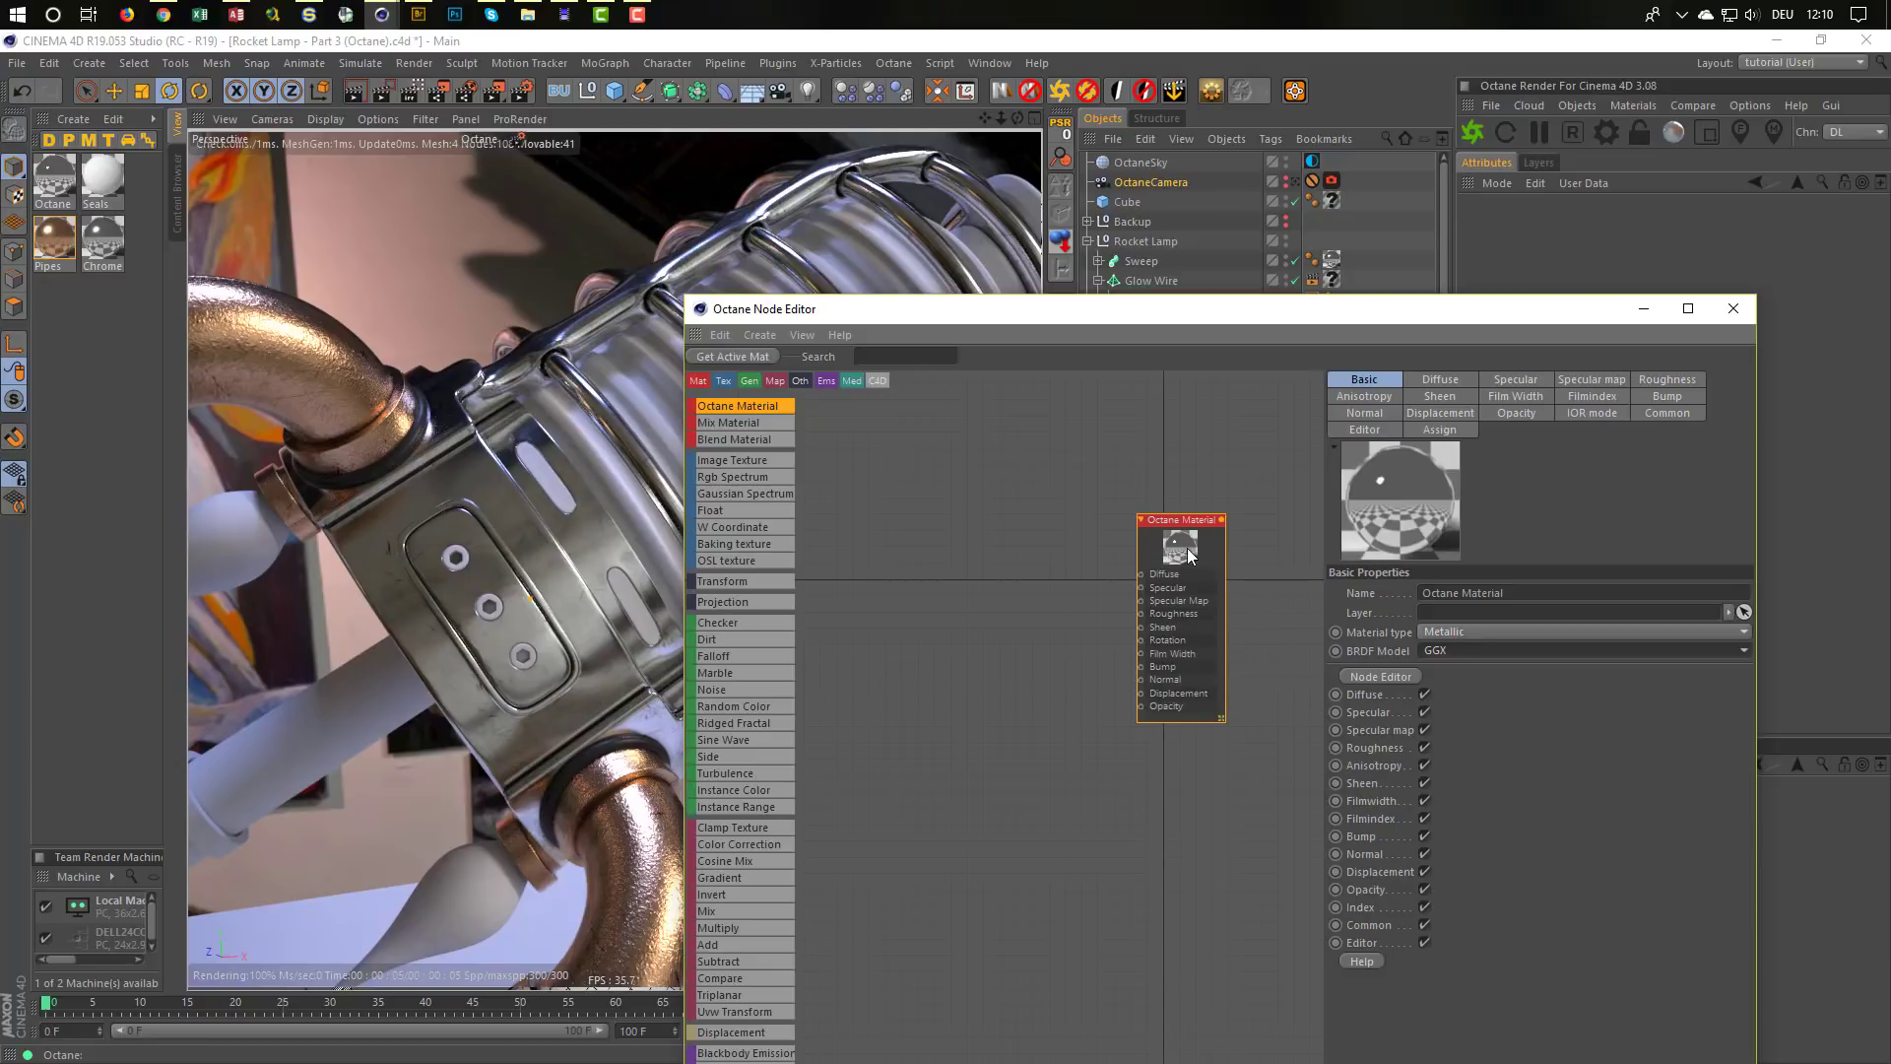
Resize and reposition the material node, and show its index of refraction settings
{"action": "left_click_drag", "start_coordinate": [1220, 718], "coordinate": [1253, 802]}
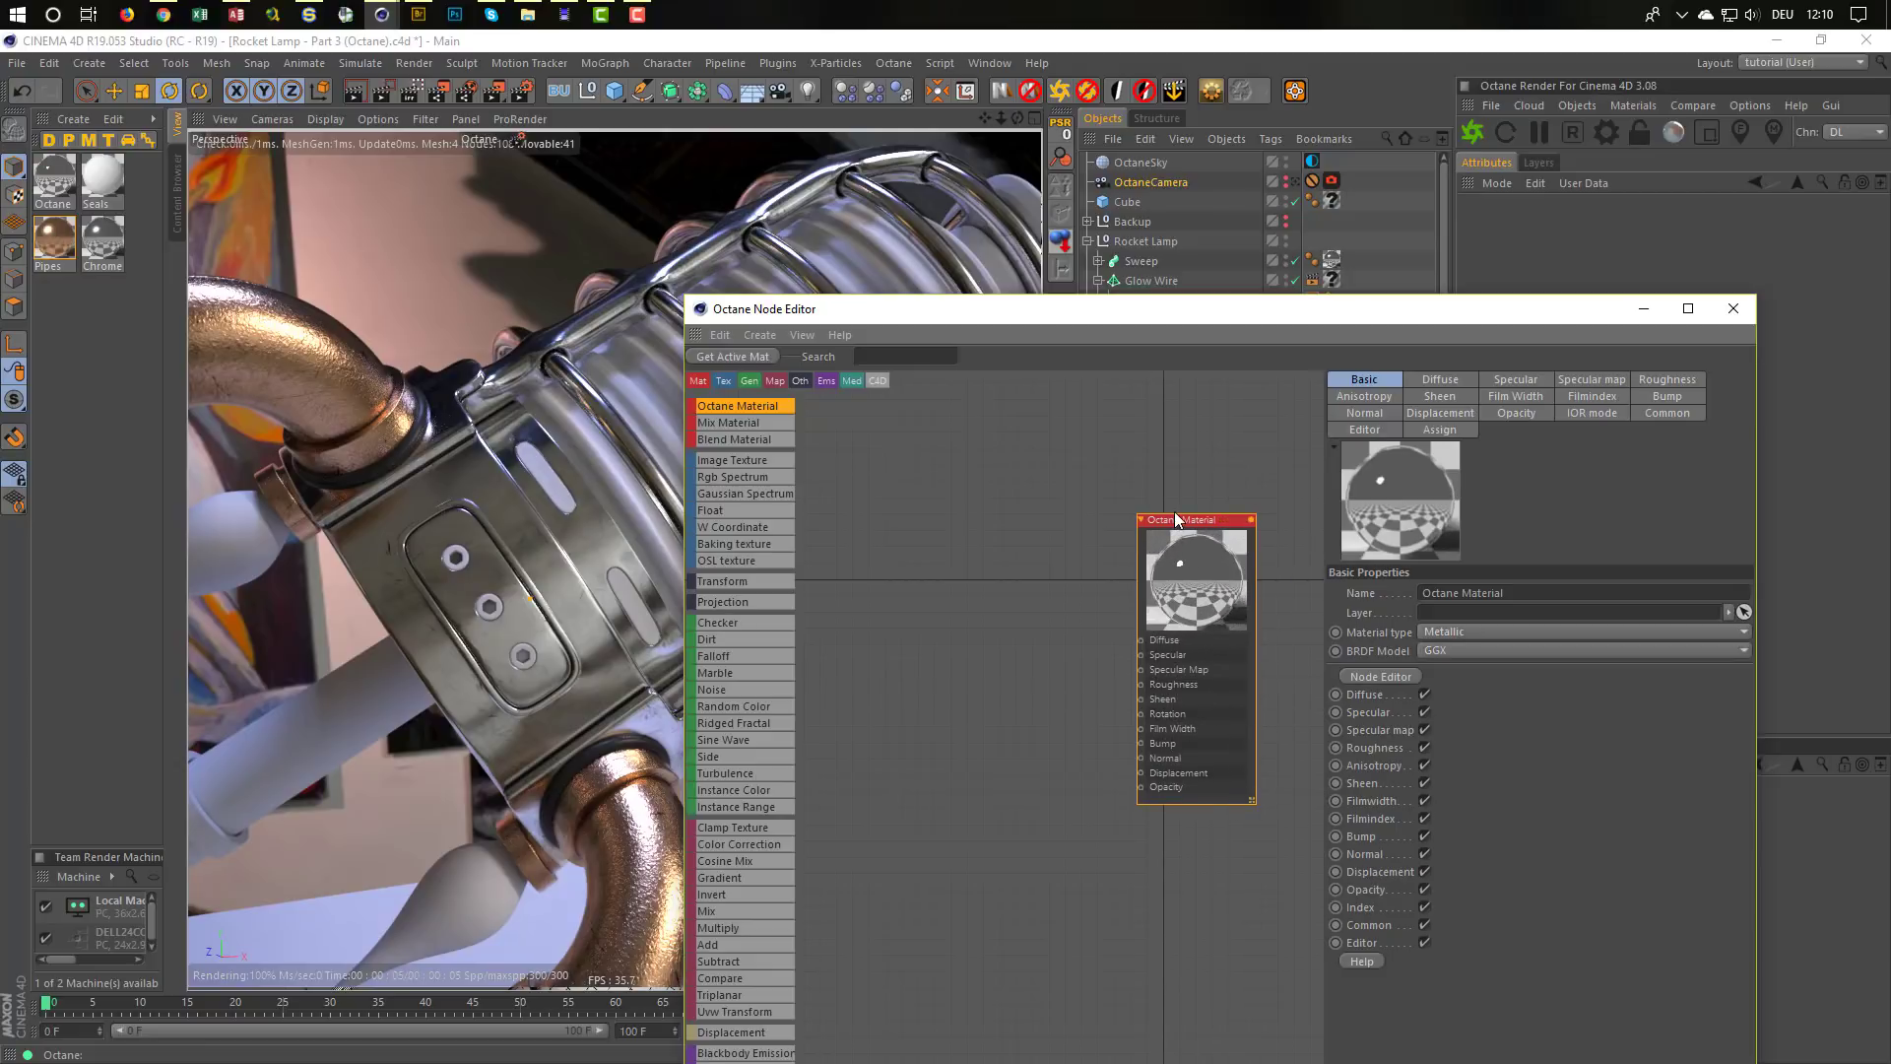
{"action": "mouse_move", "coordinate": [1174, 513]}
{"action": "left_mouse_down"}
{"action": "mouse_move", "coordinate": [1139, 474]}
{"action": "mouse_move", "coordinate": [1144, 505]}
{"action": "left_mouse_up"}
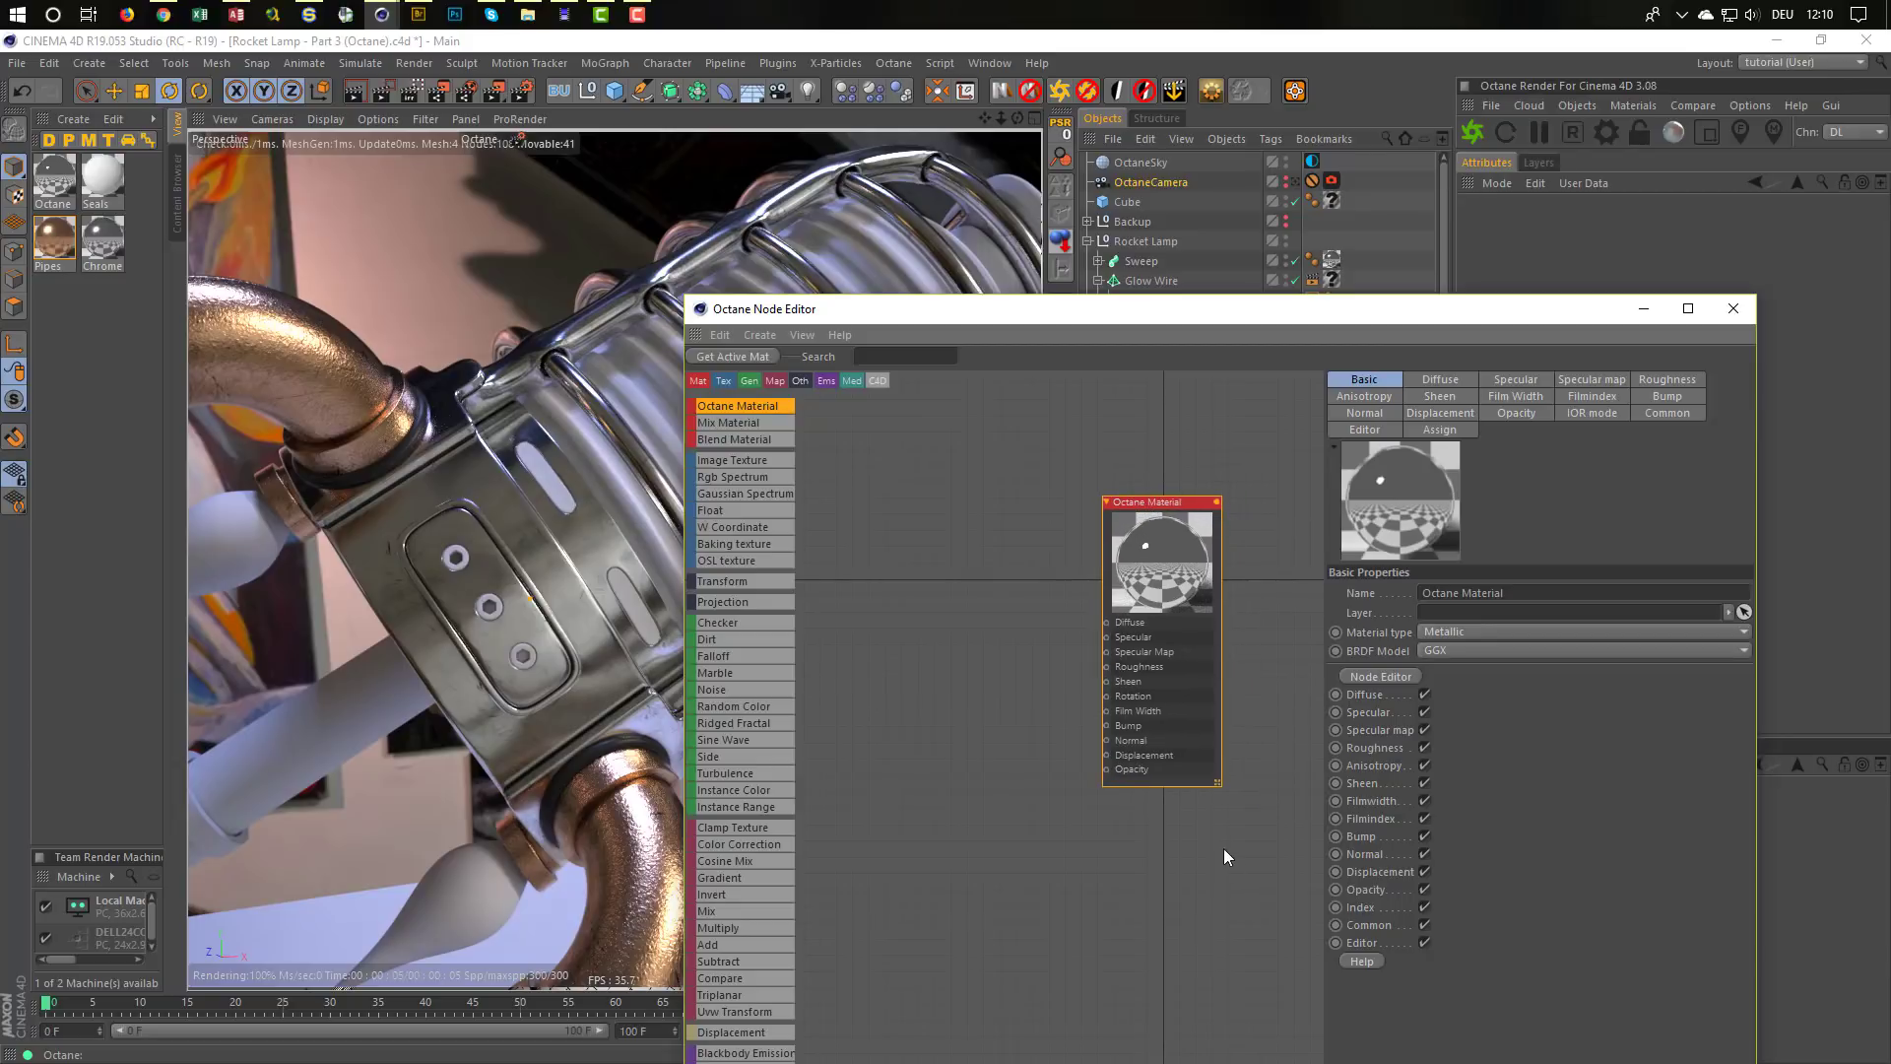
{"action": "left_click_drag", "start_coordinate": [1220, 785], "coordinate": [1195, 788]}
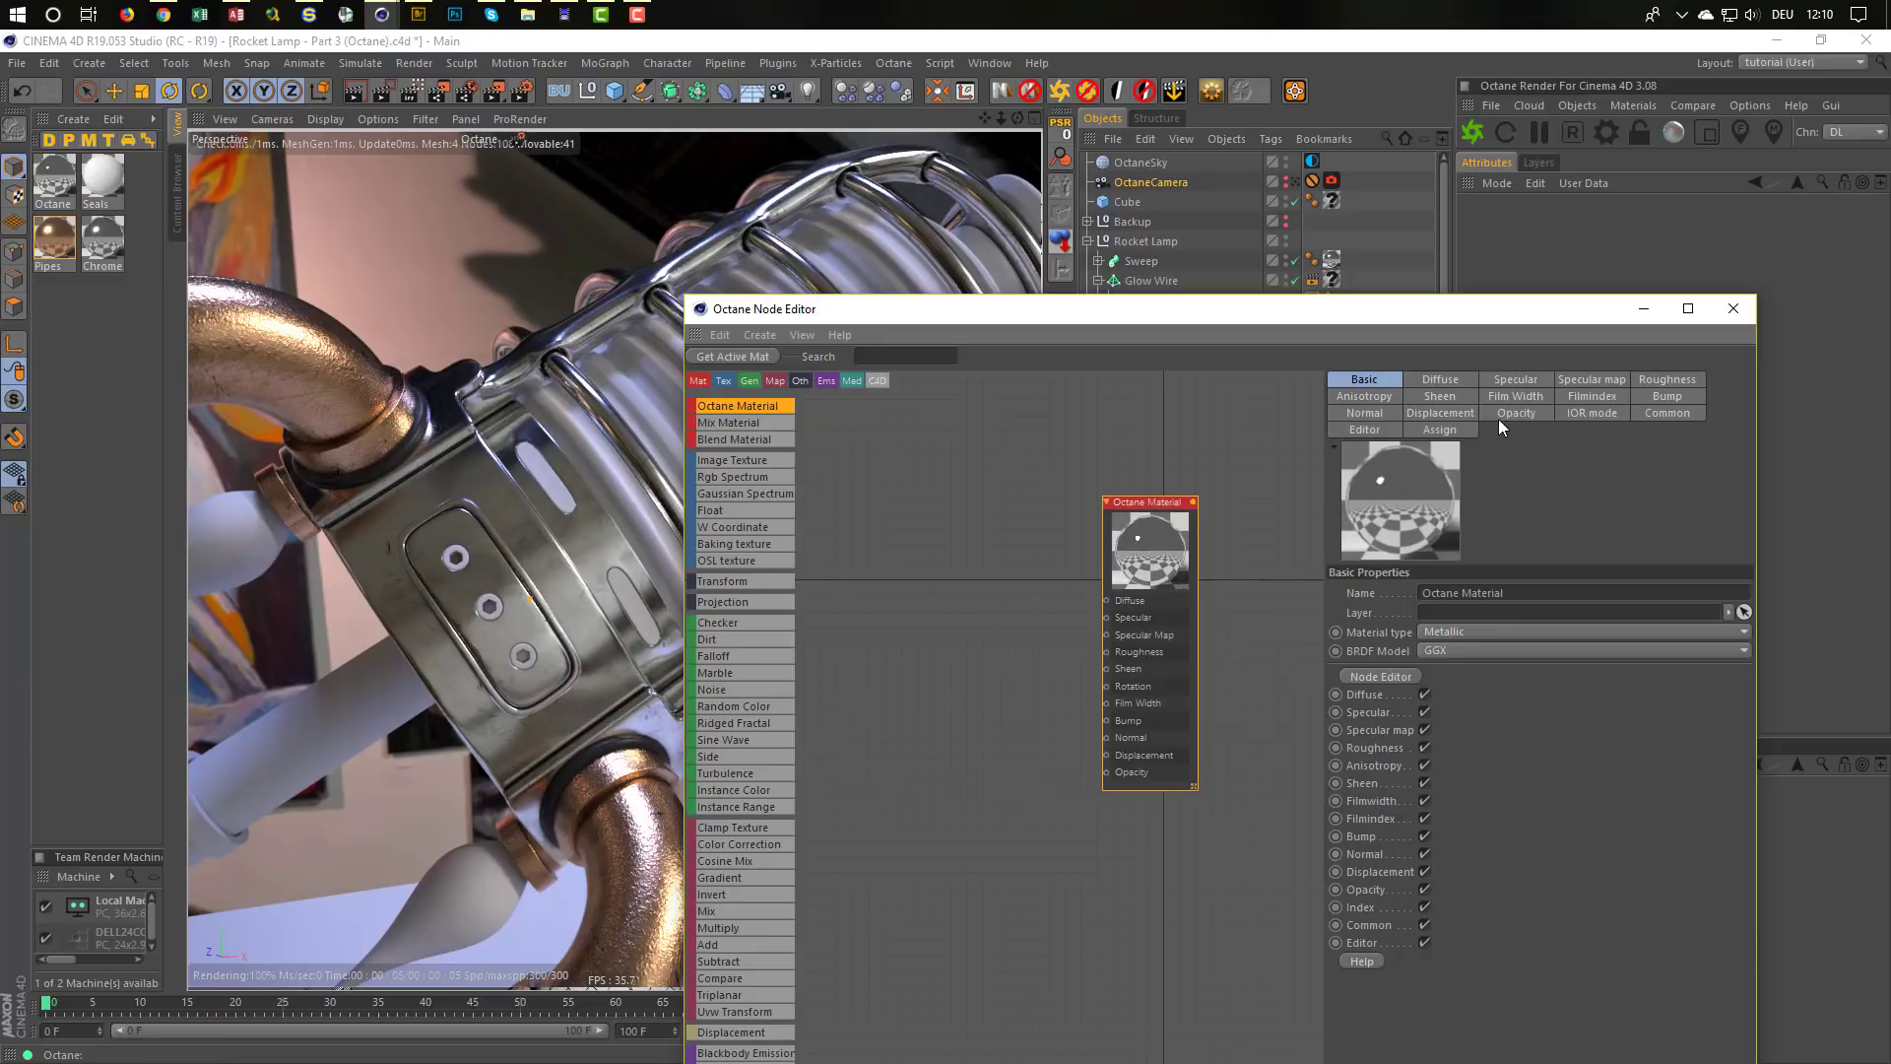
{"action": "left_click", "coordinate": [1581, 413]}
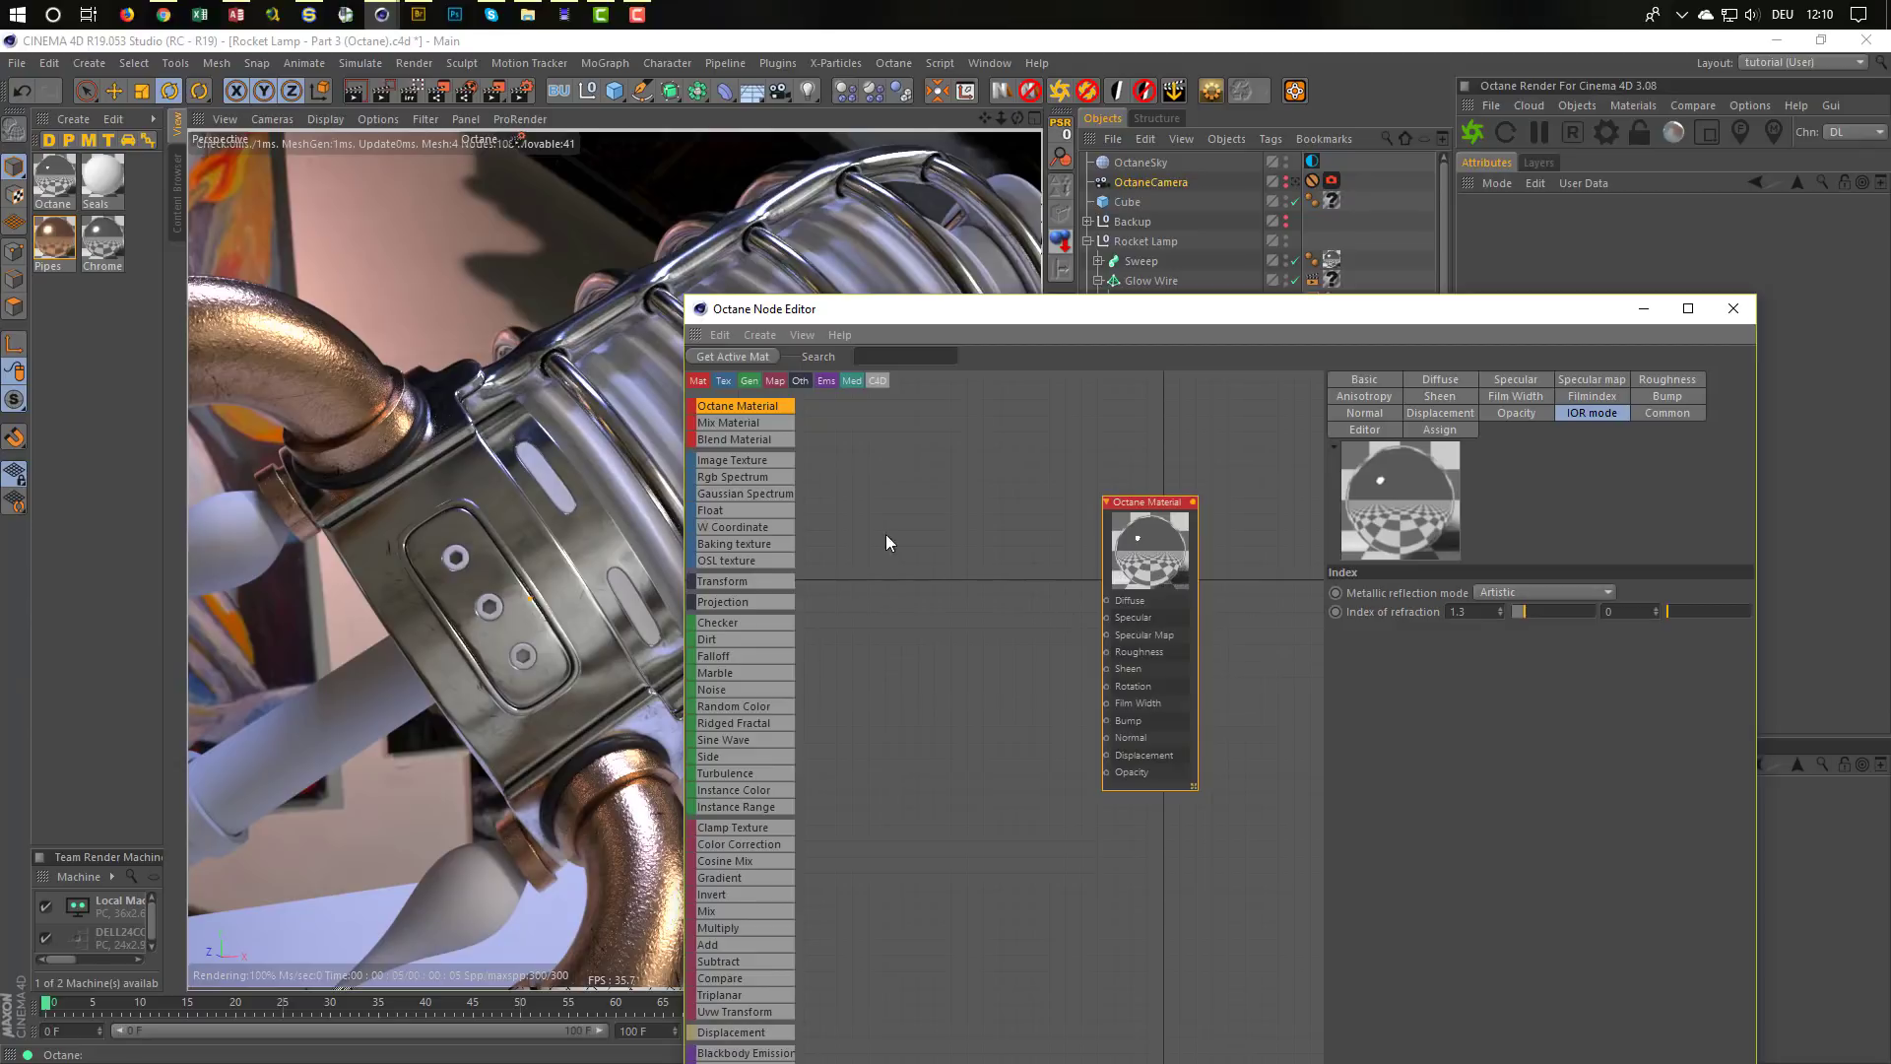
Feed a pale golden-orange RgbSpectrum into Specular (H 0.104, S 0.76, V 1) and save
{"action": "left_click", "coordinate": [730, 477]}
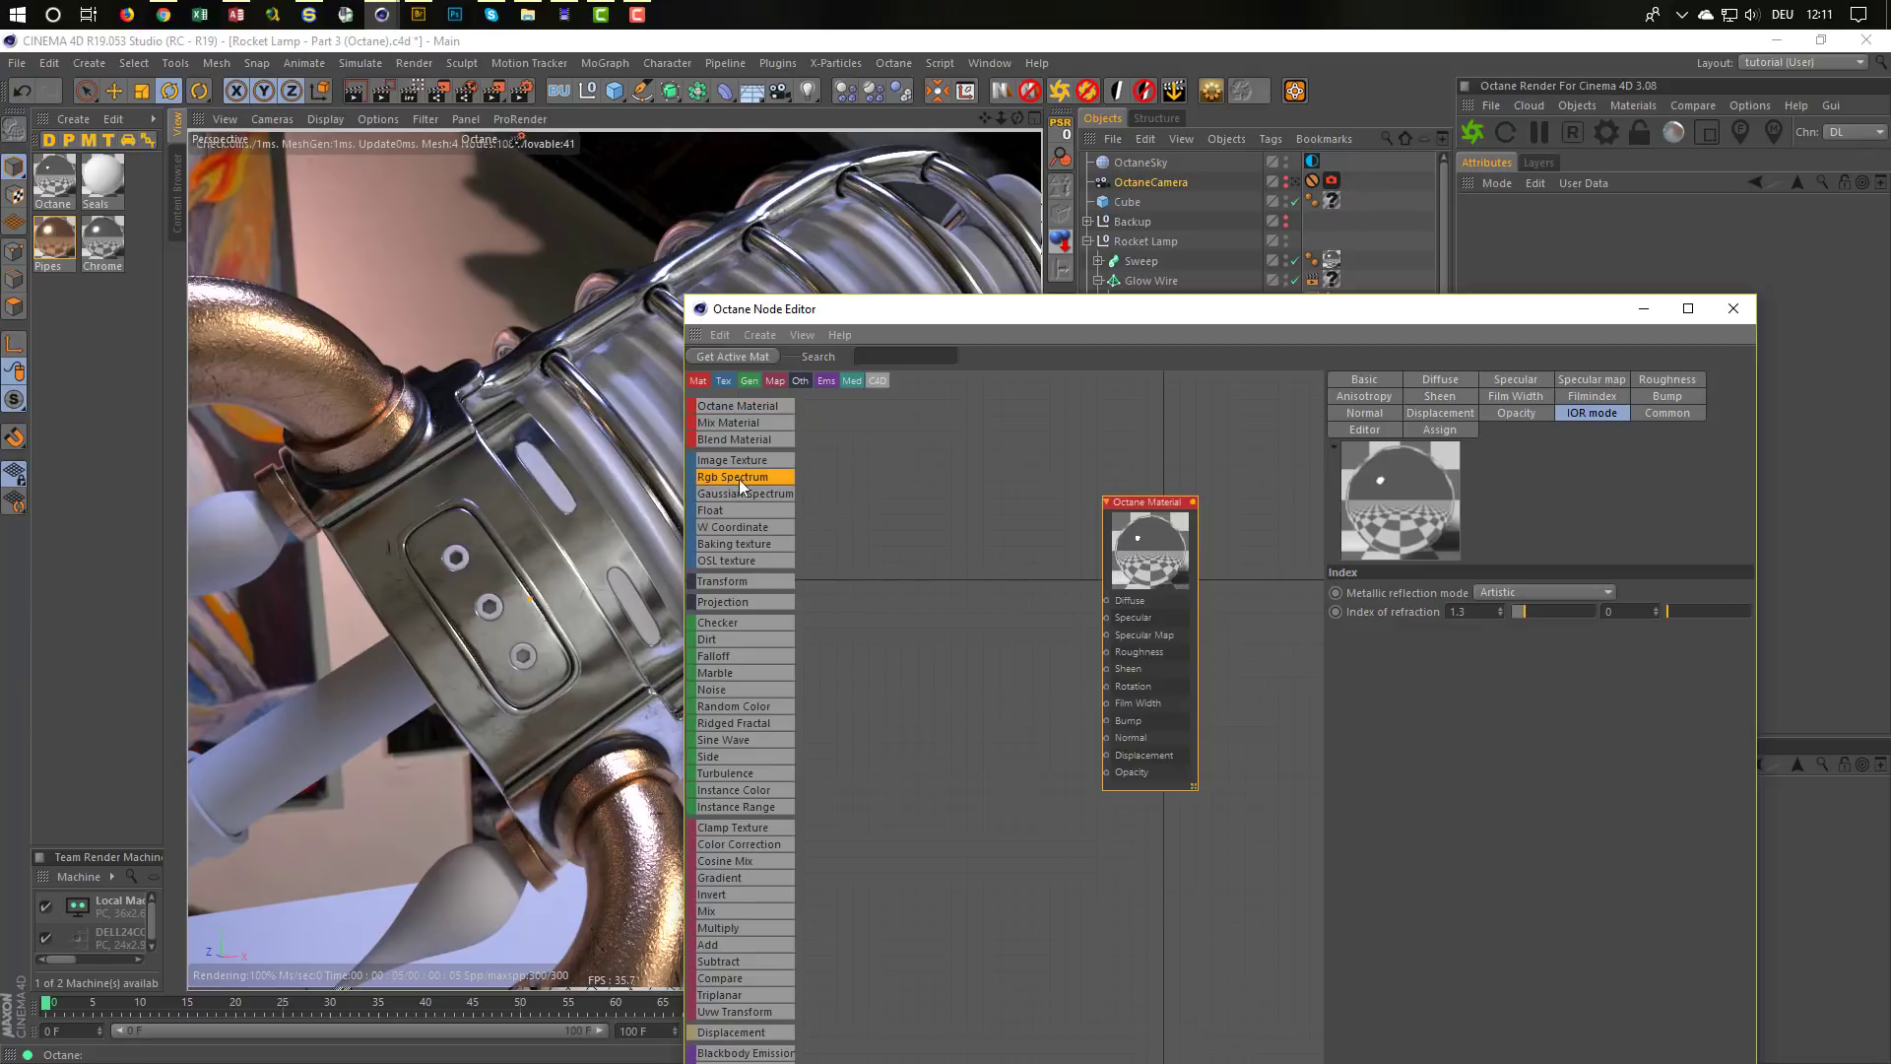
{"action": "left_click_drag", "start_coordinate": [1019, 627], "coordinate": [1108, 619]}
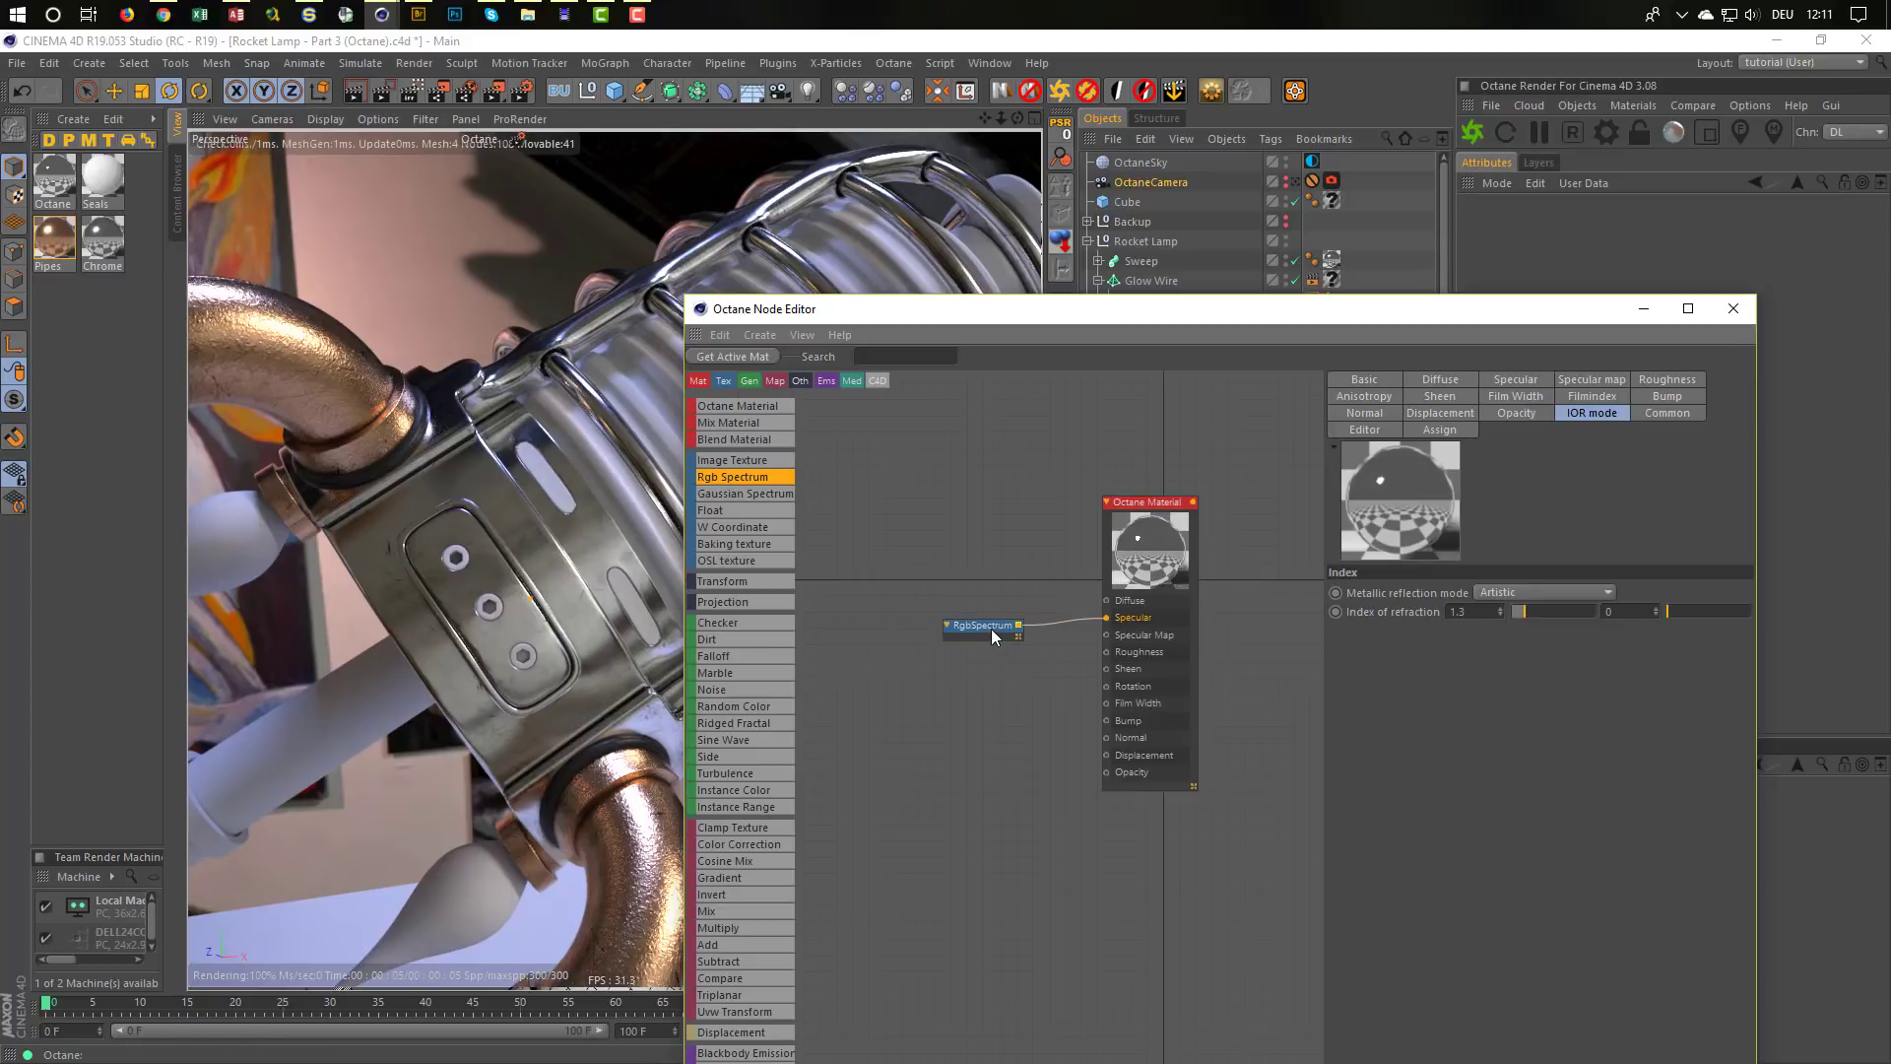
{"action": "left_click_drag", "start_coordinate": [991, 628], "coordinate": [1004, 623]}
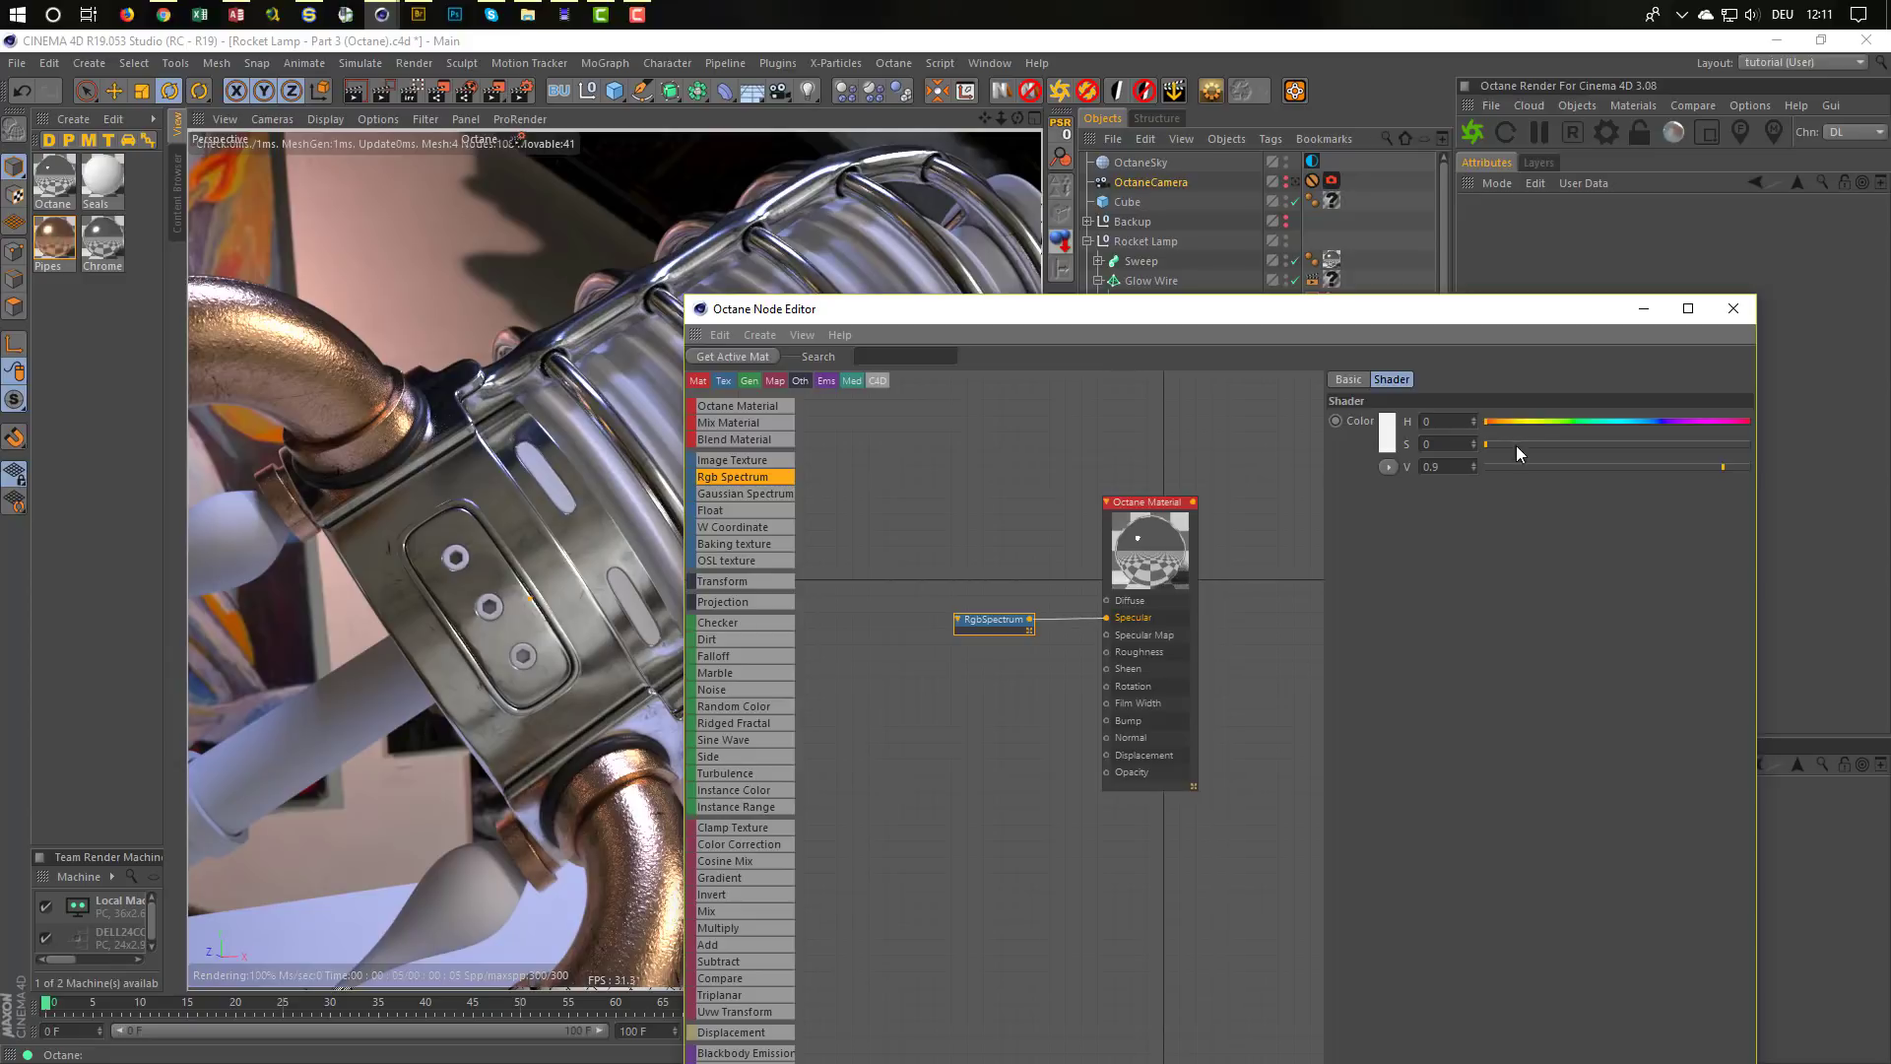
{"action": "left_click_drag", "start_coordinate": [1516, 445], "coordinate": [1755, 451]}
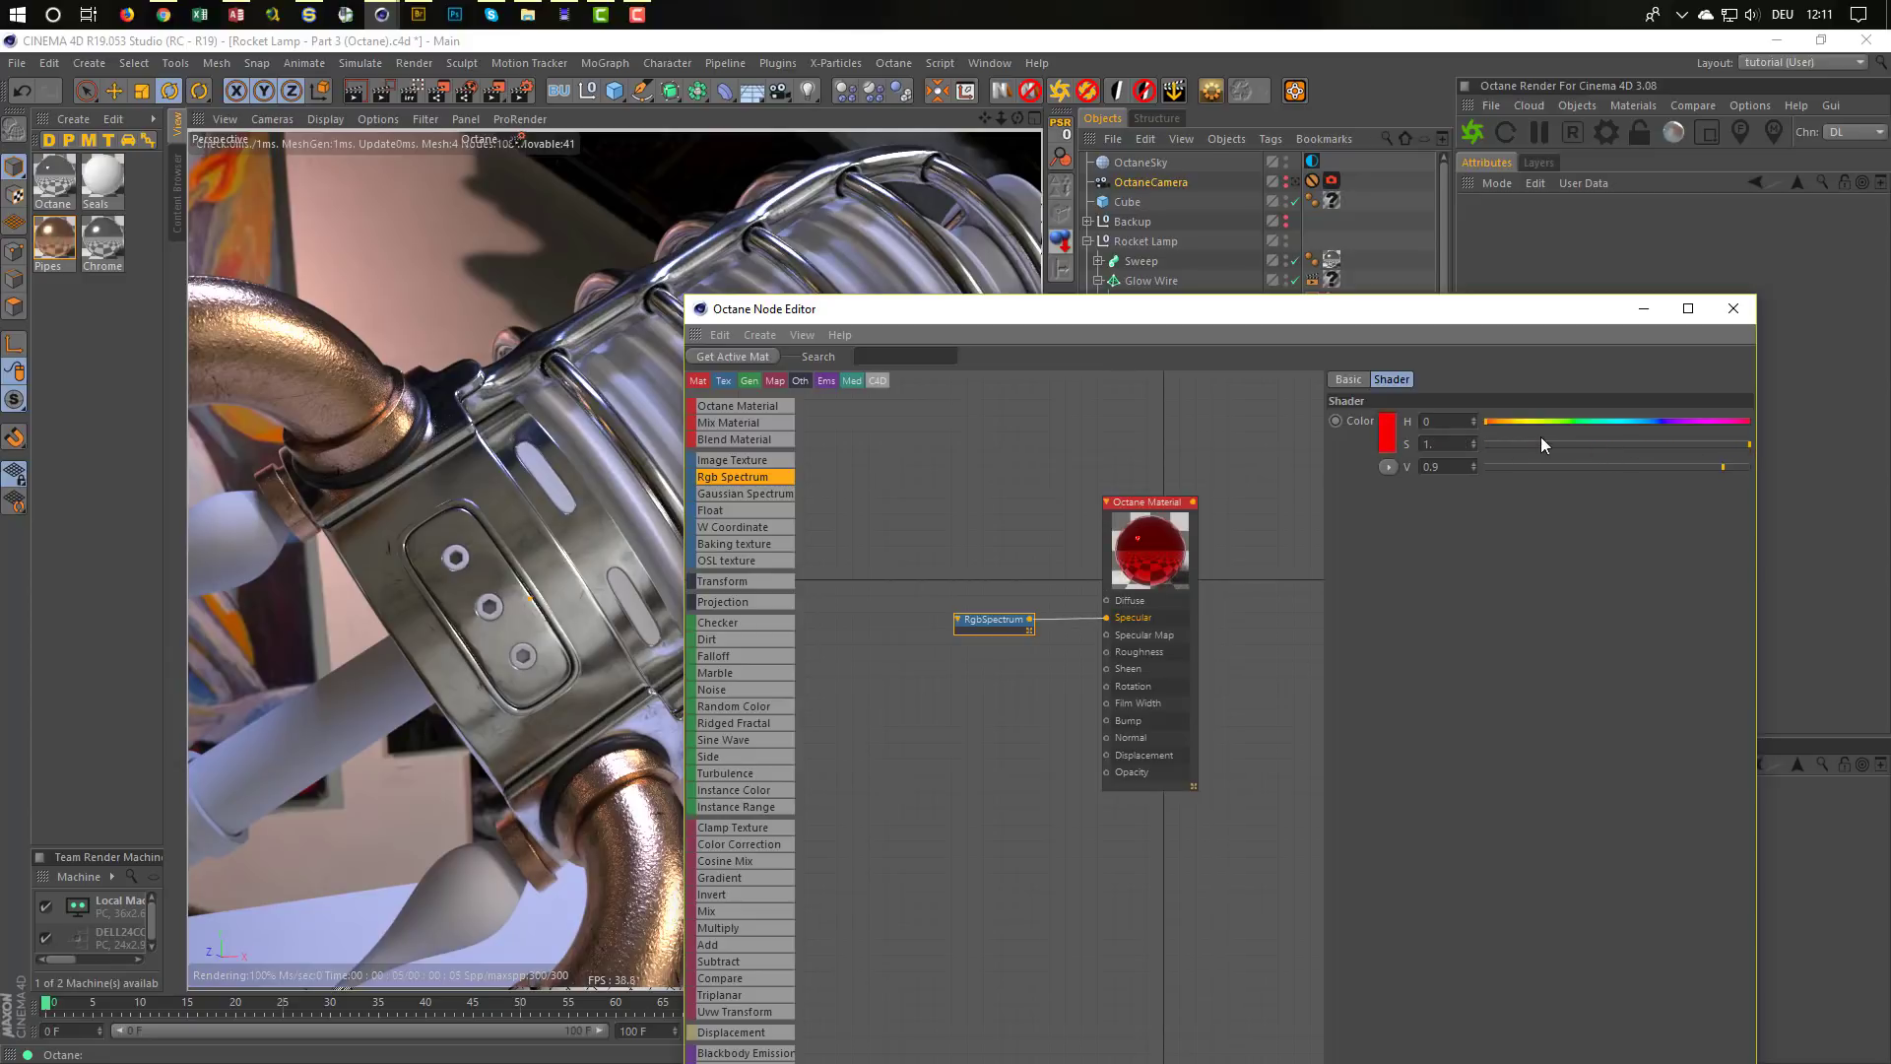
{"action": "left_click_drag", "start_coordinate": [1497, 420], "coordinate": [1505, 418]}
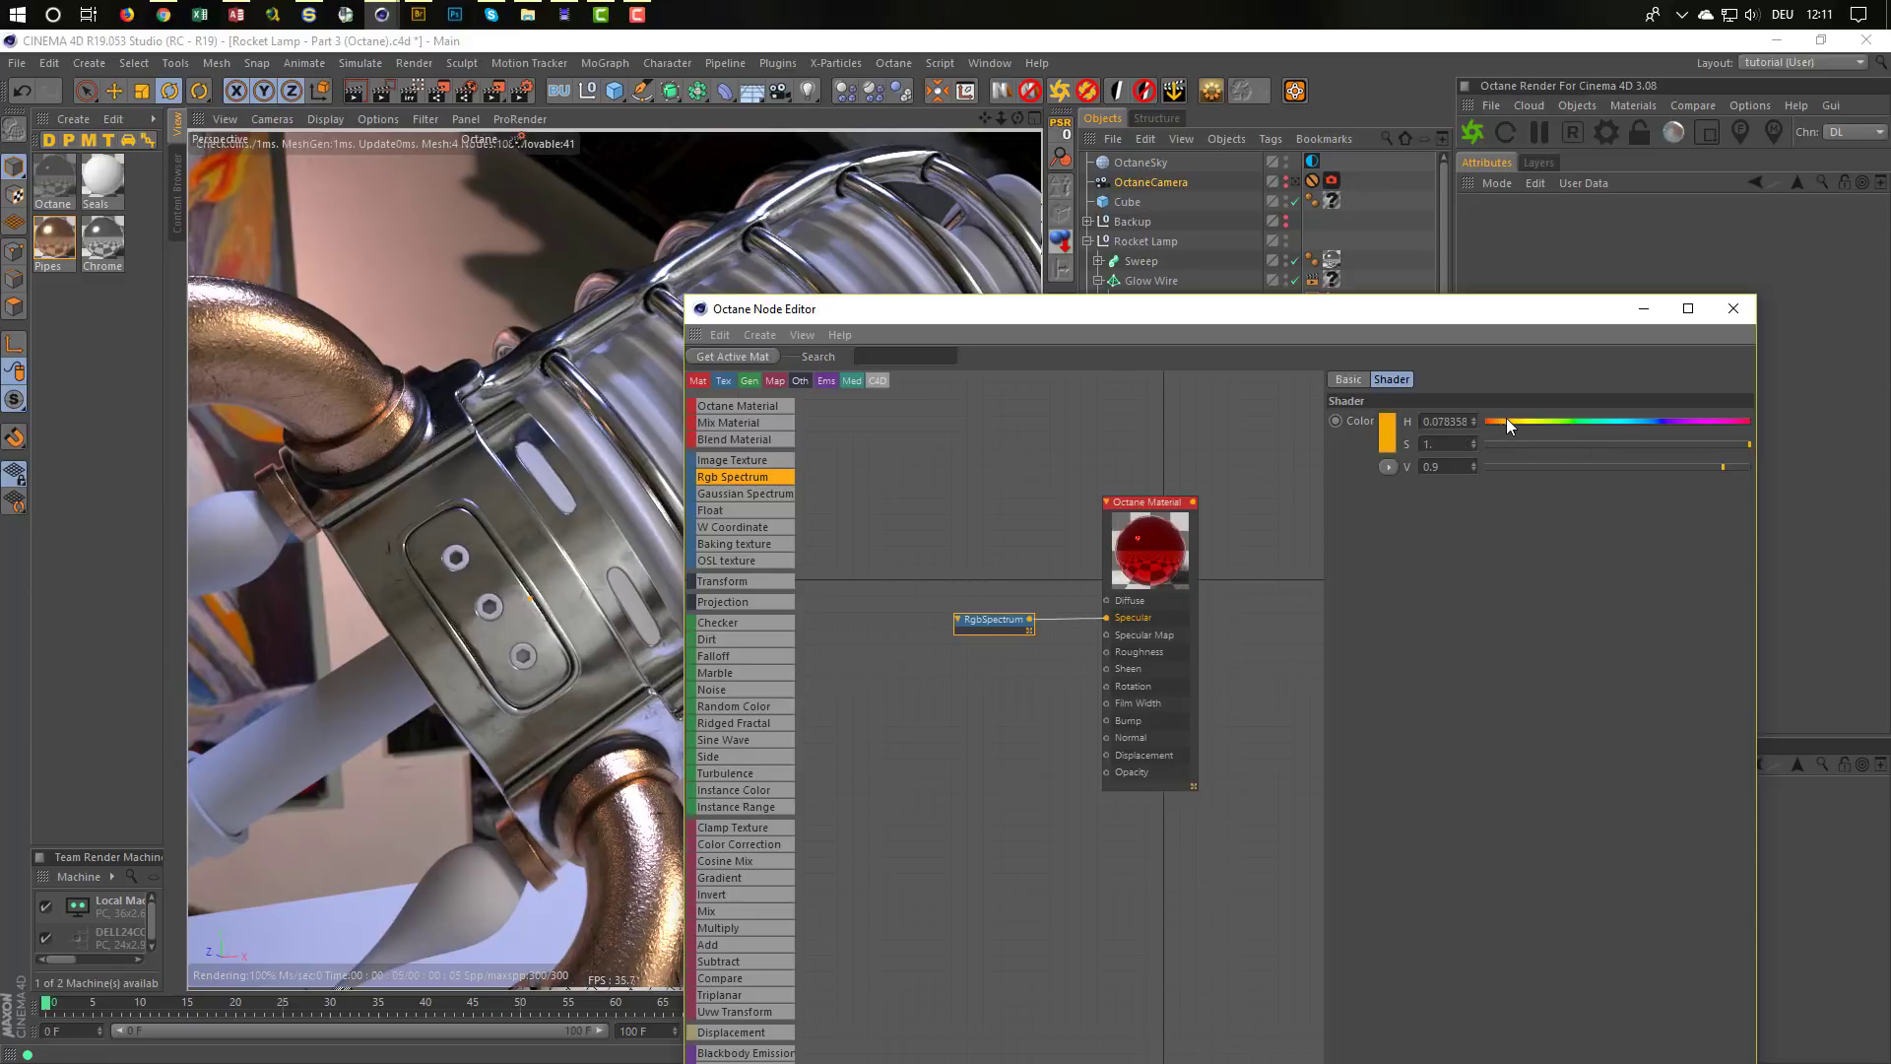
{"action": "left_click", "coordinate": [1686, 443]}
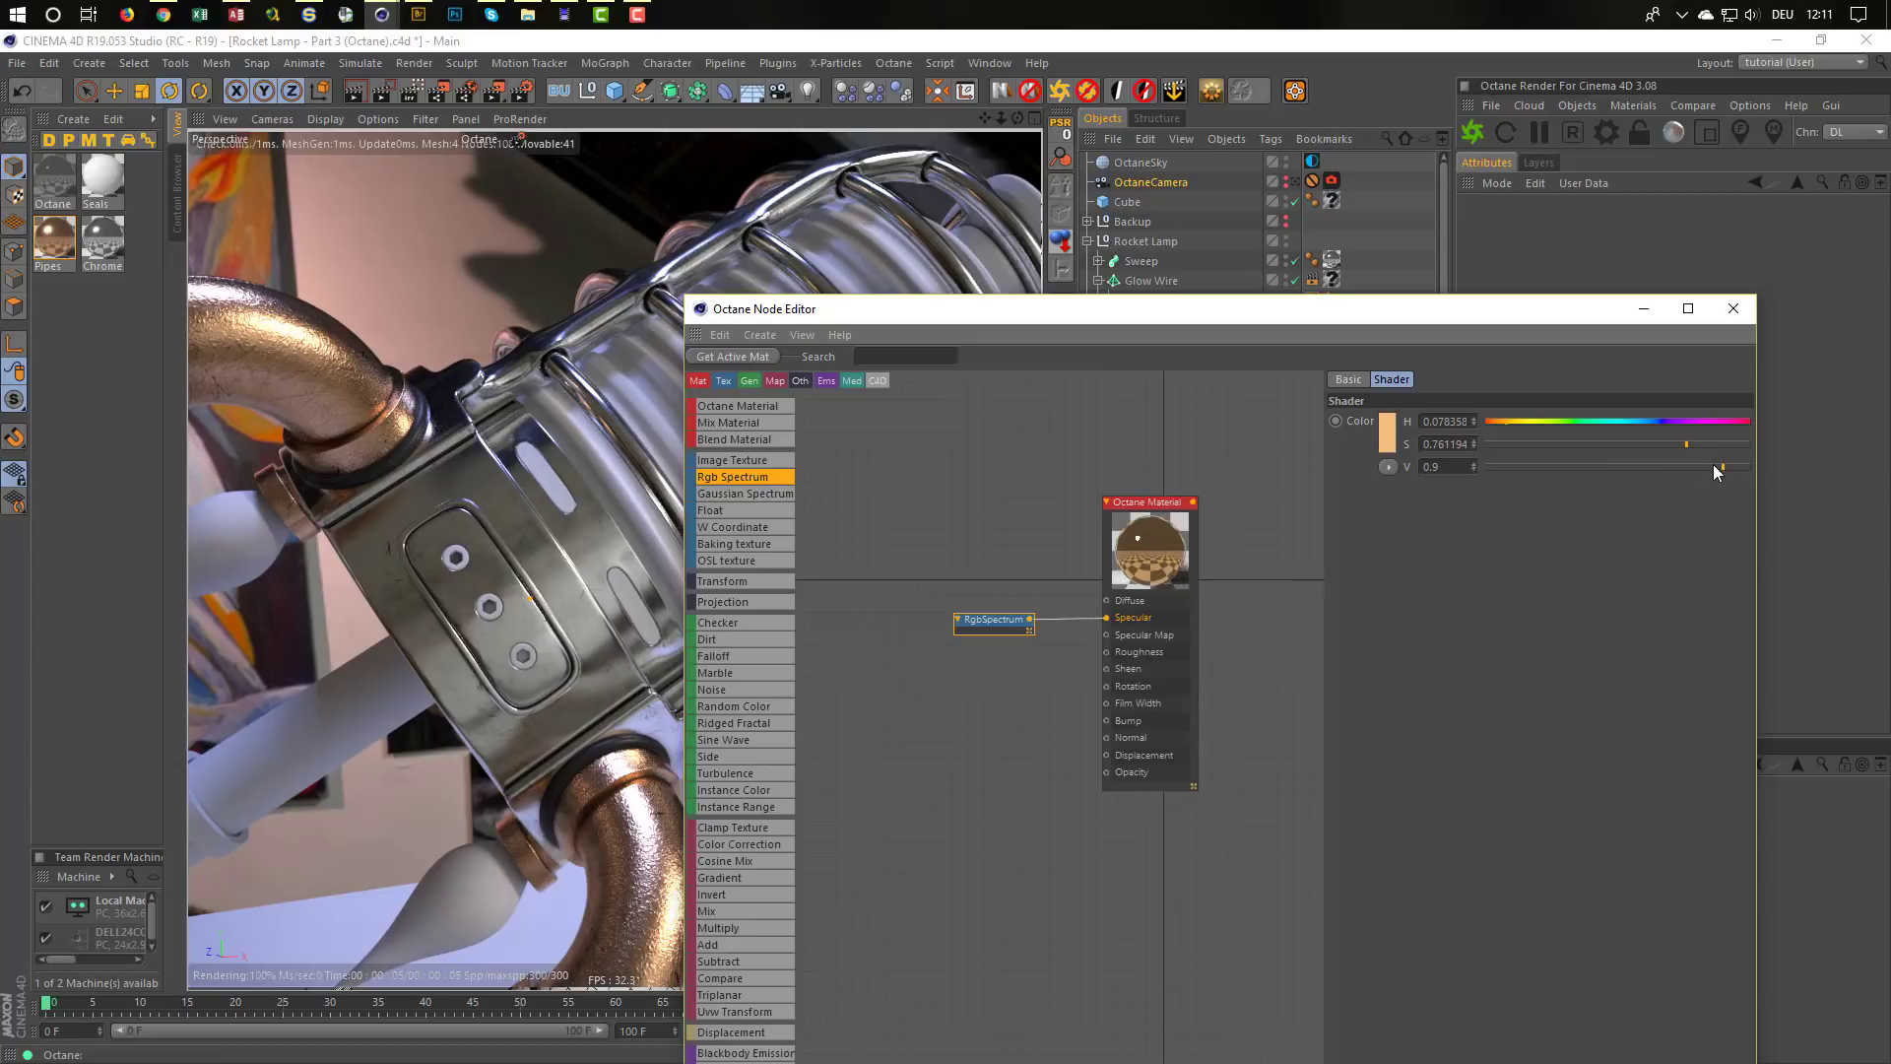
{"action": "left_click_drag", "start_coordinate": [1713, 466], "coordinate": [1765, 469]}
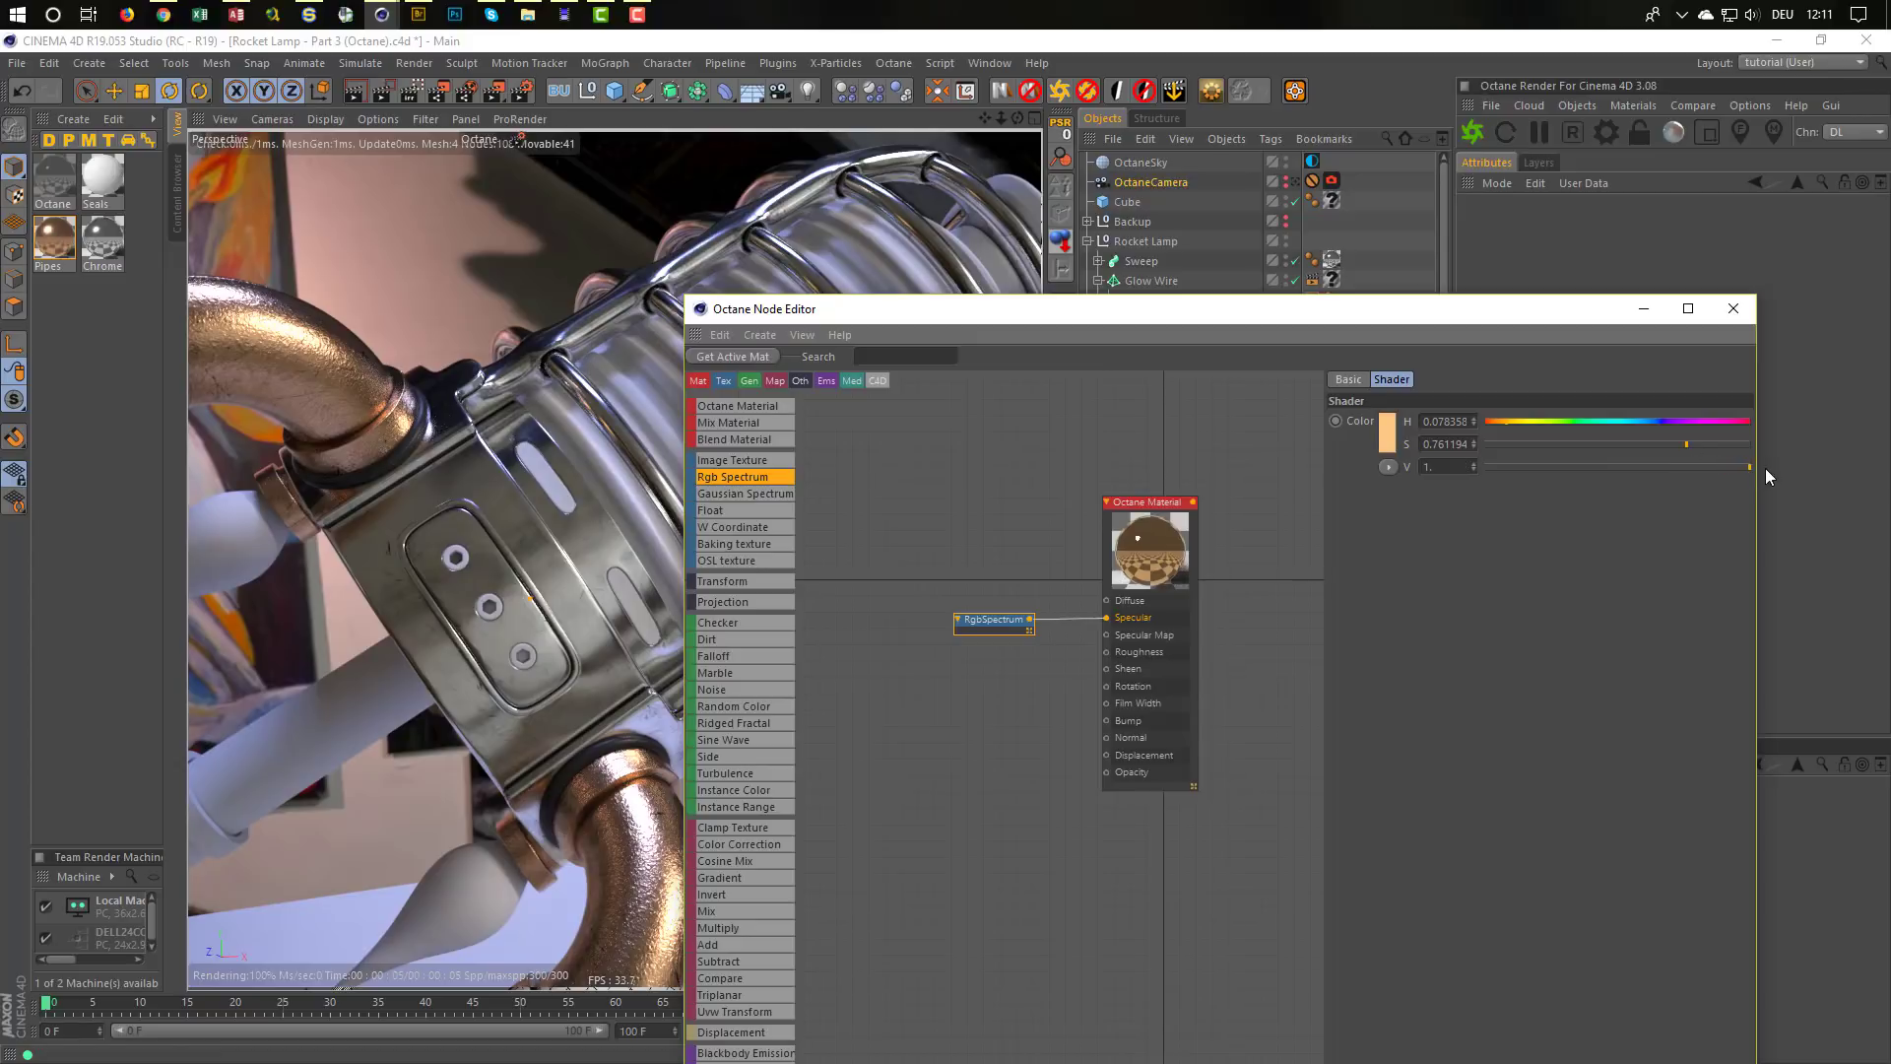
{"action": "left_click", "coordinate": [1513, 422]}
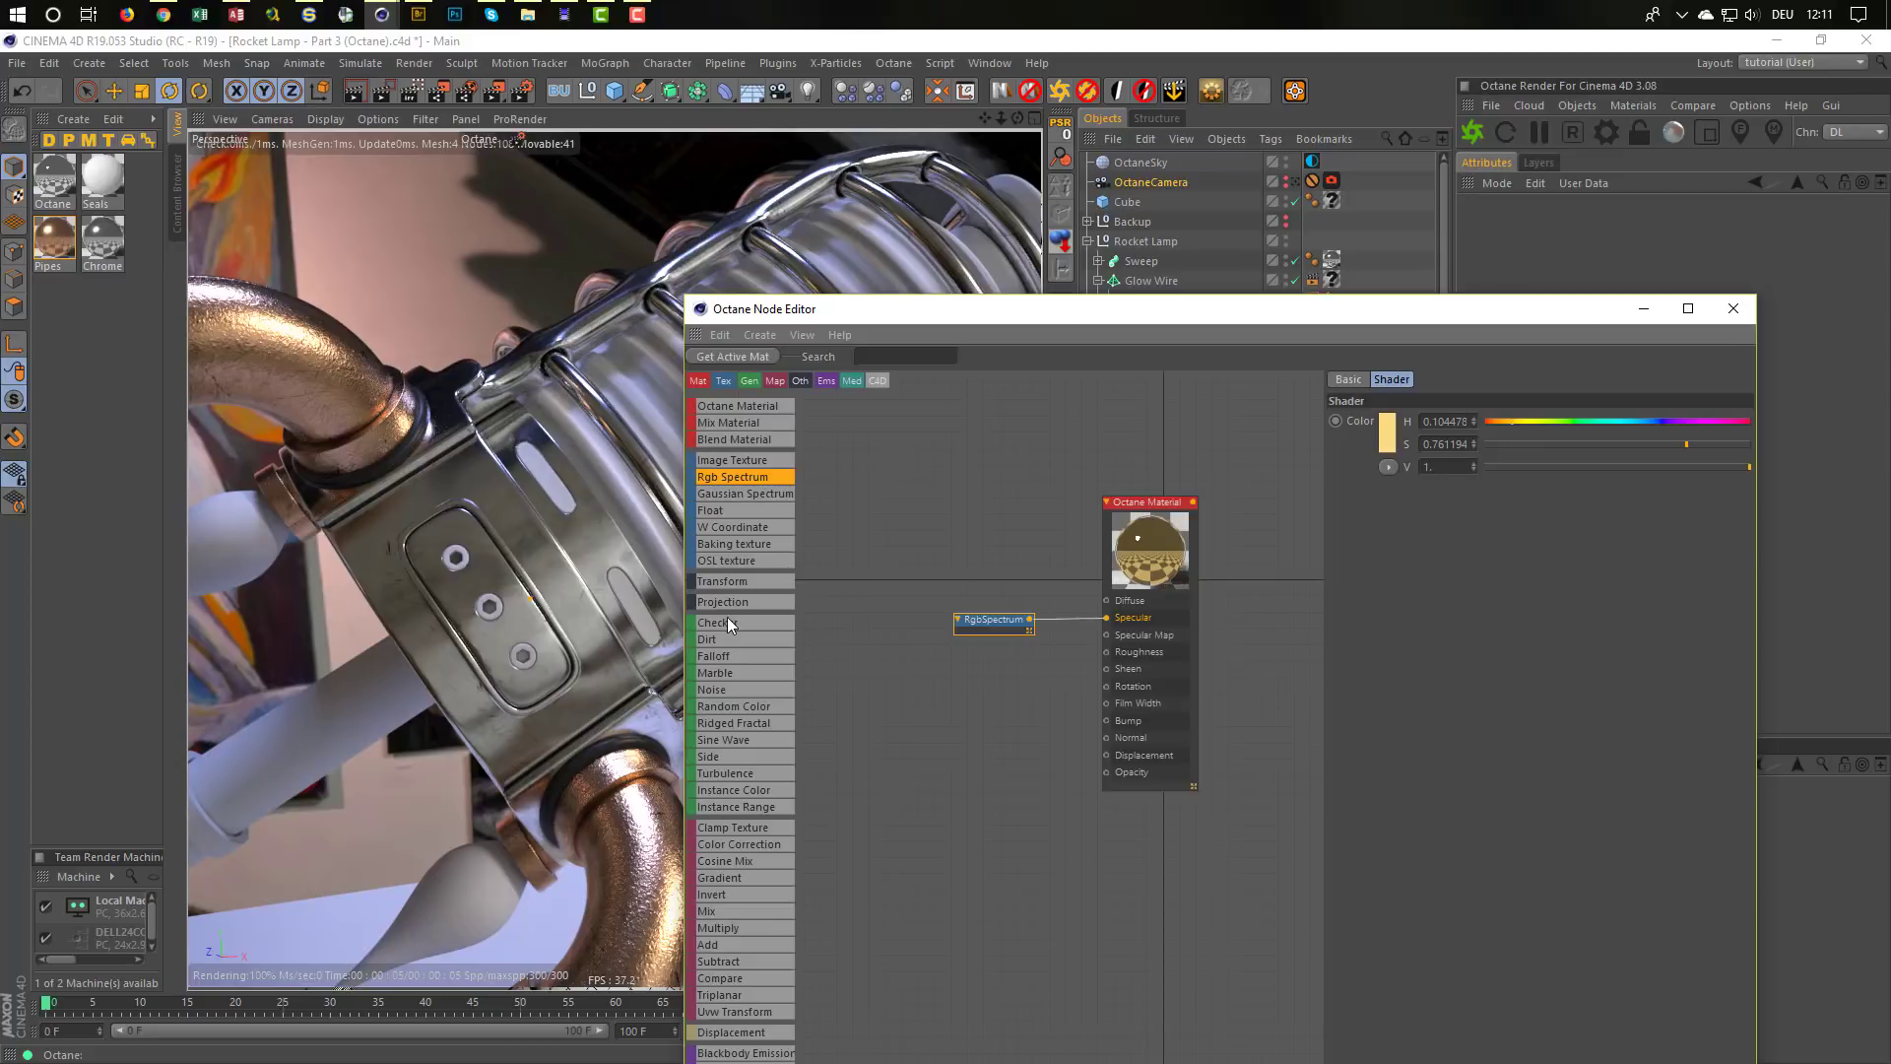
{"action": "key", "text": "ctrl+s"}
Connect a FloatTexture of about 0.0865 to the metallic material's Roughness
{"action": "left_click_drag", "start_coordinate": [729, 508], "coordinate": [843, 549]}
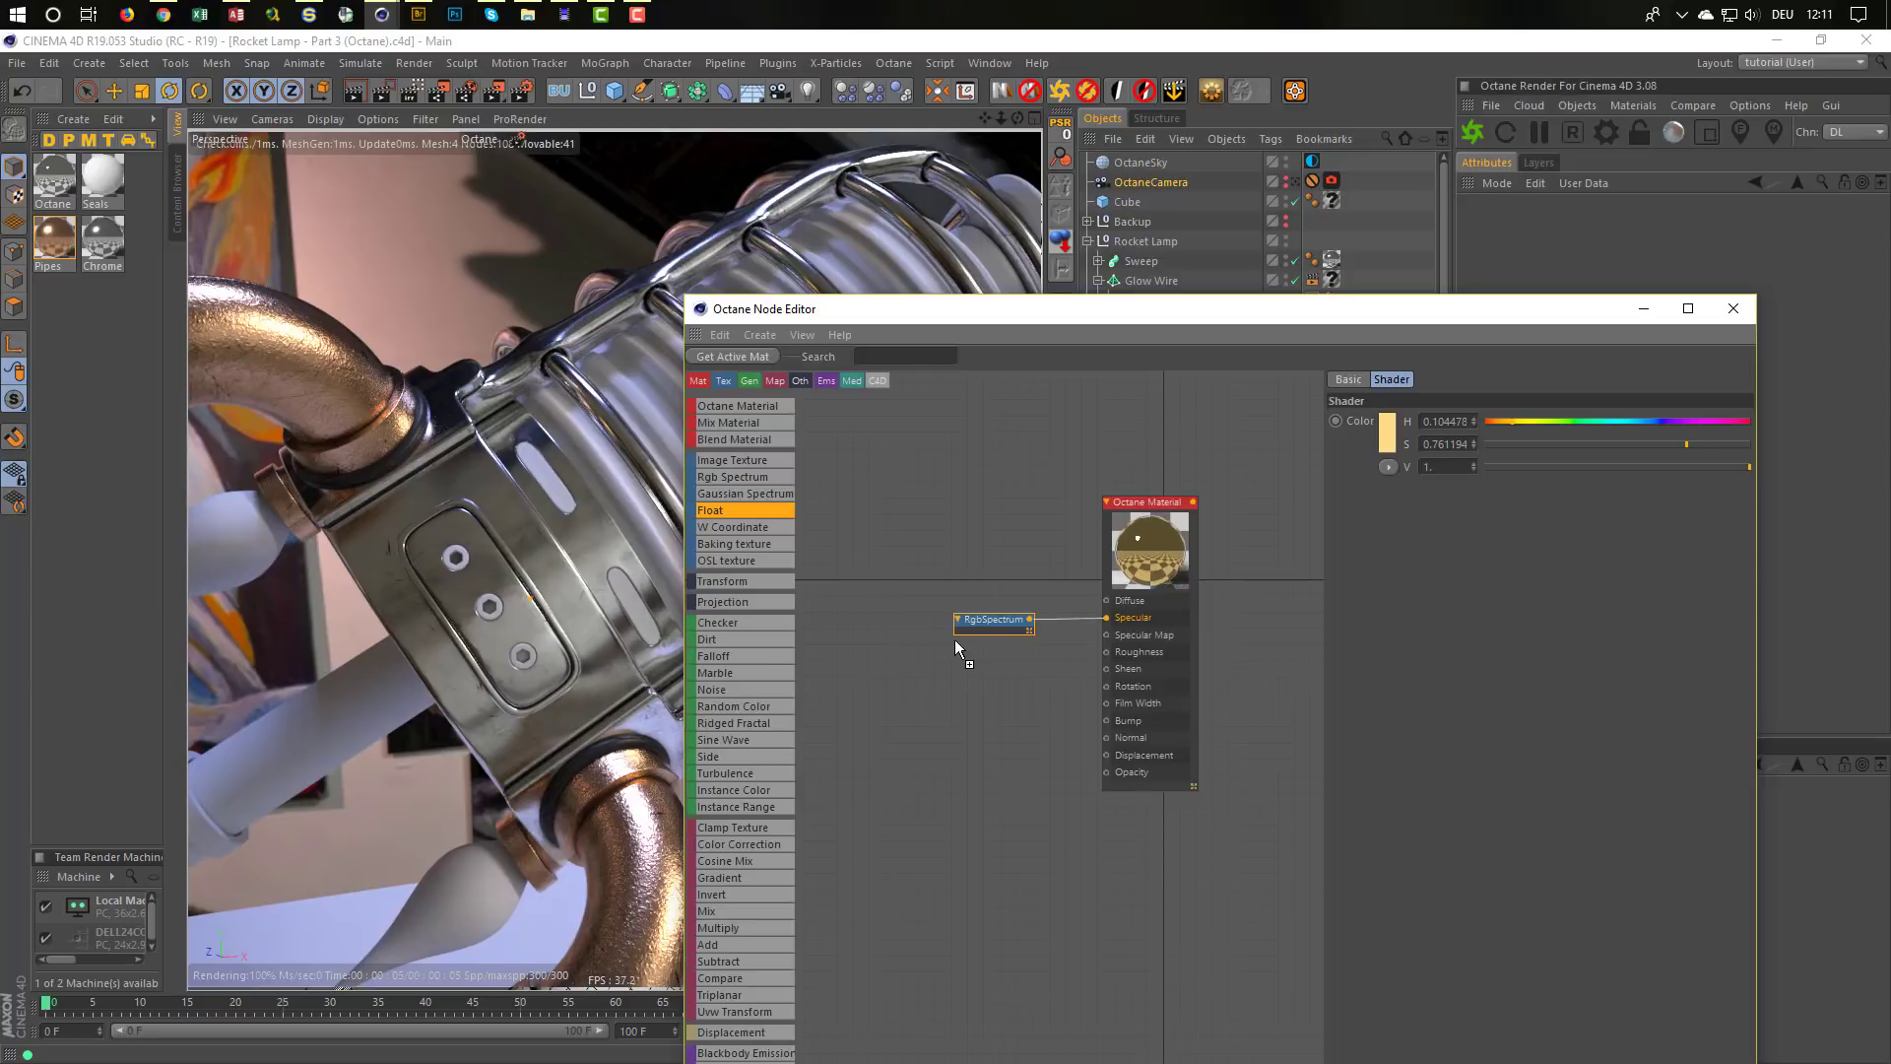
{"action": "left_click_drag", "start_coordinate": [954, 647], "coordinate": [1107, 652]}
{"action": "left_click", "coordinate": [1012, 652]}
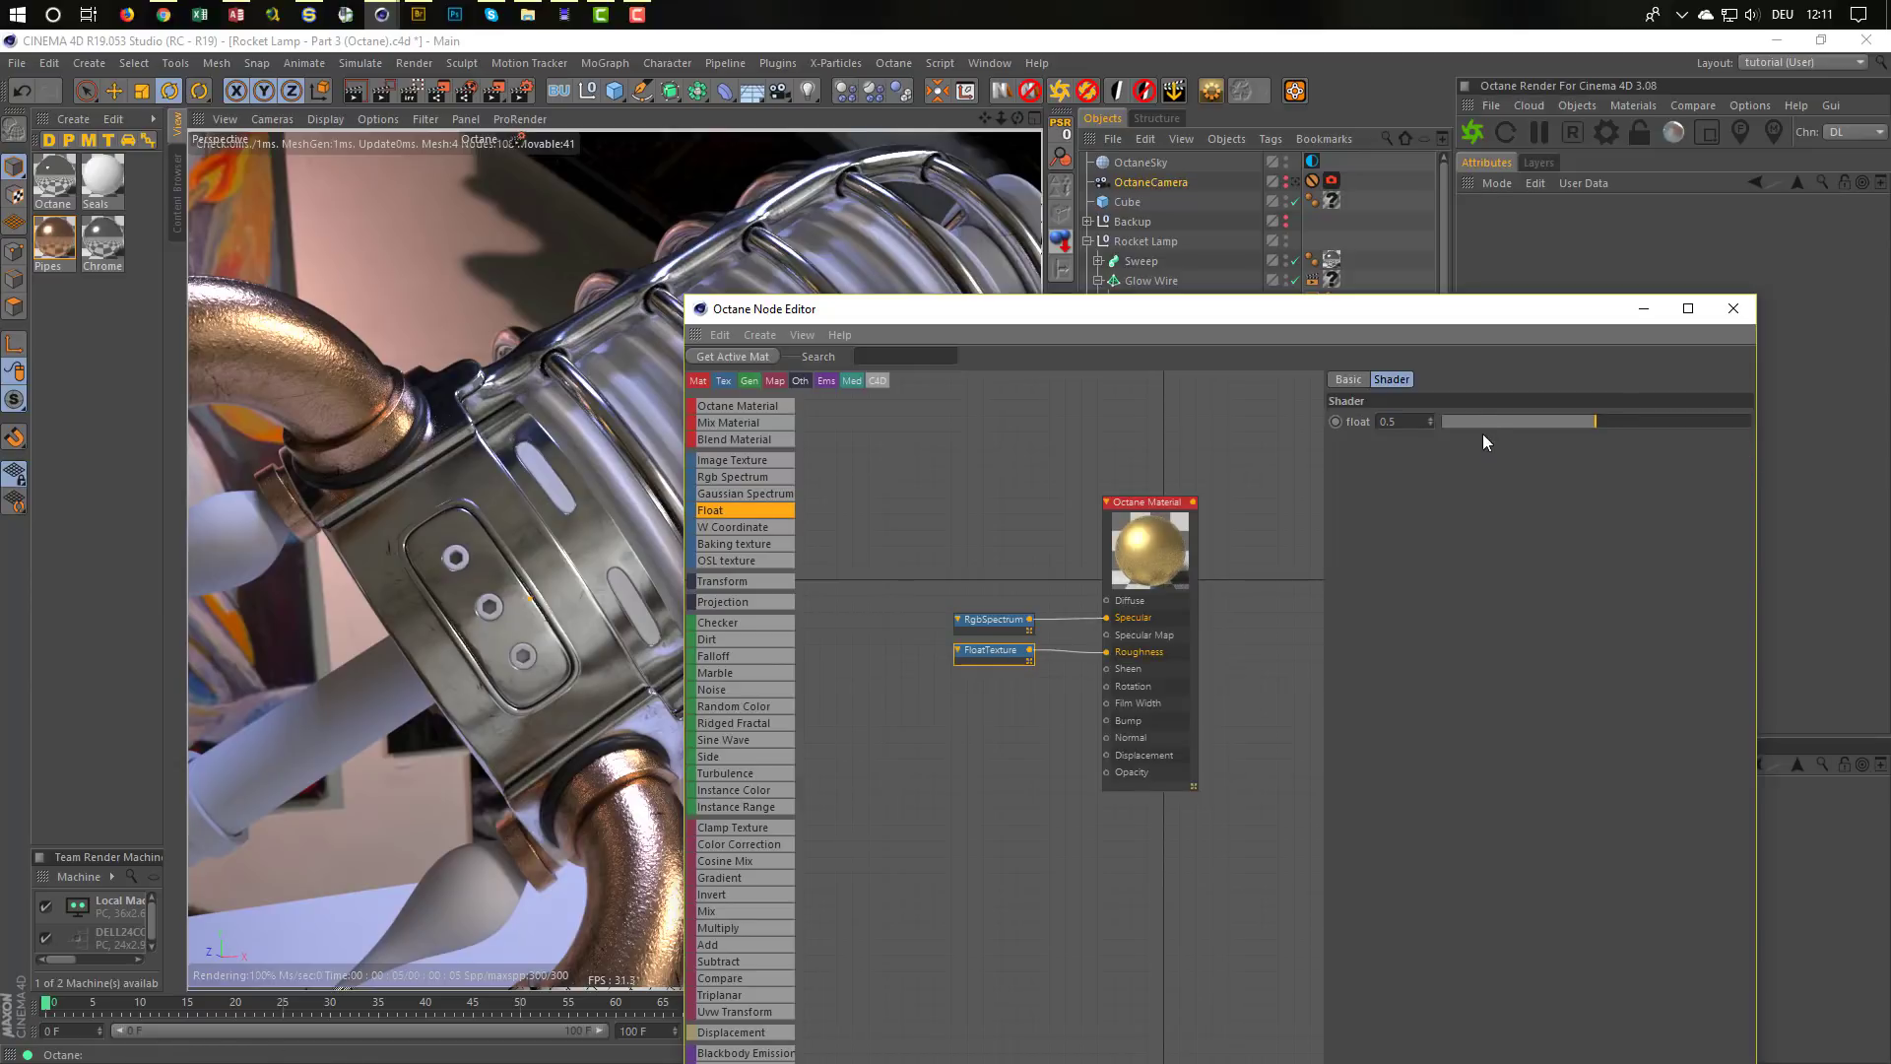
{"action": "left_click_drag", "start_coordinate": [1463, 422], "coordinate": [1468, 422]}
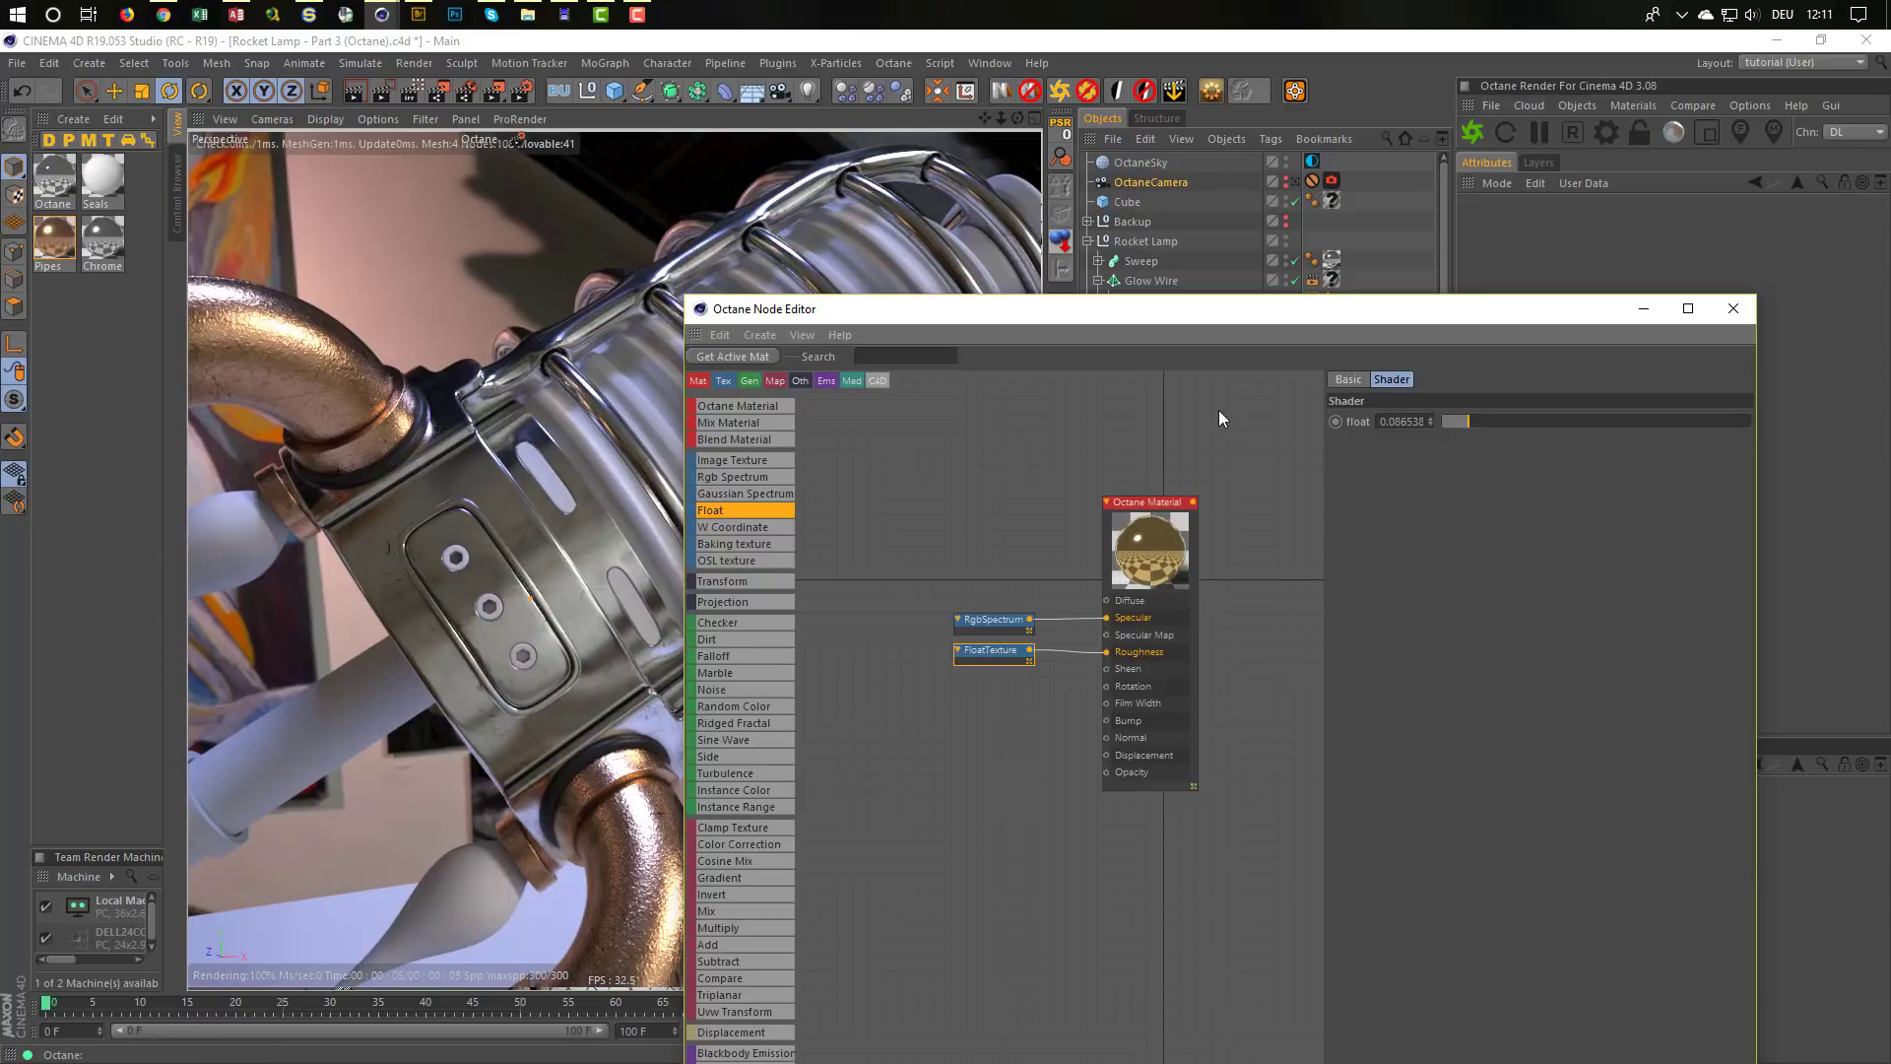
{"action": "left_click_drag", "start_coordinate": [1226, 313], "coordinate": [1079, 696]}
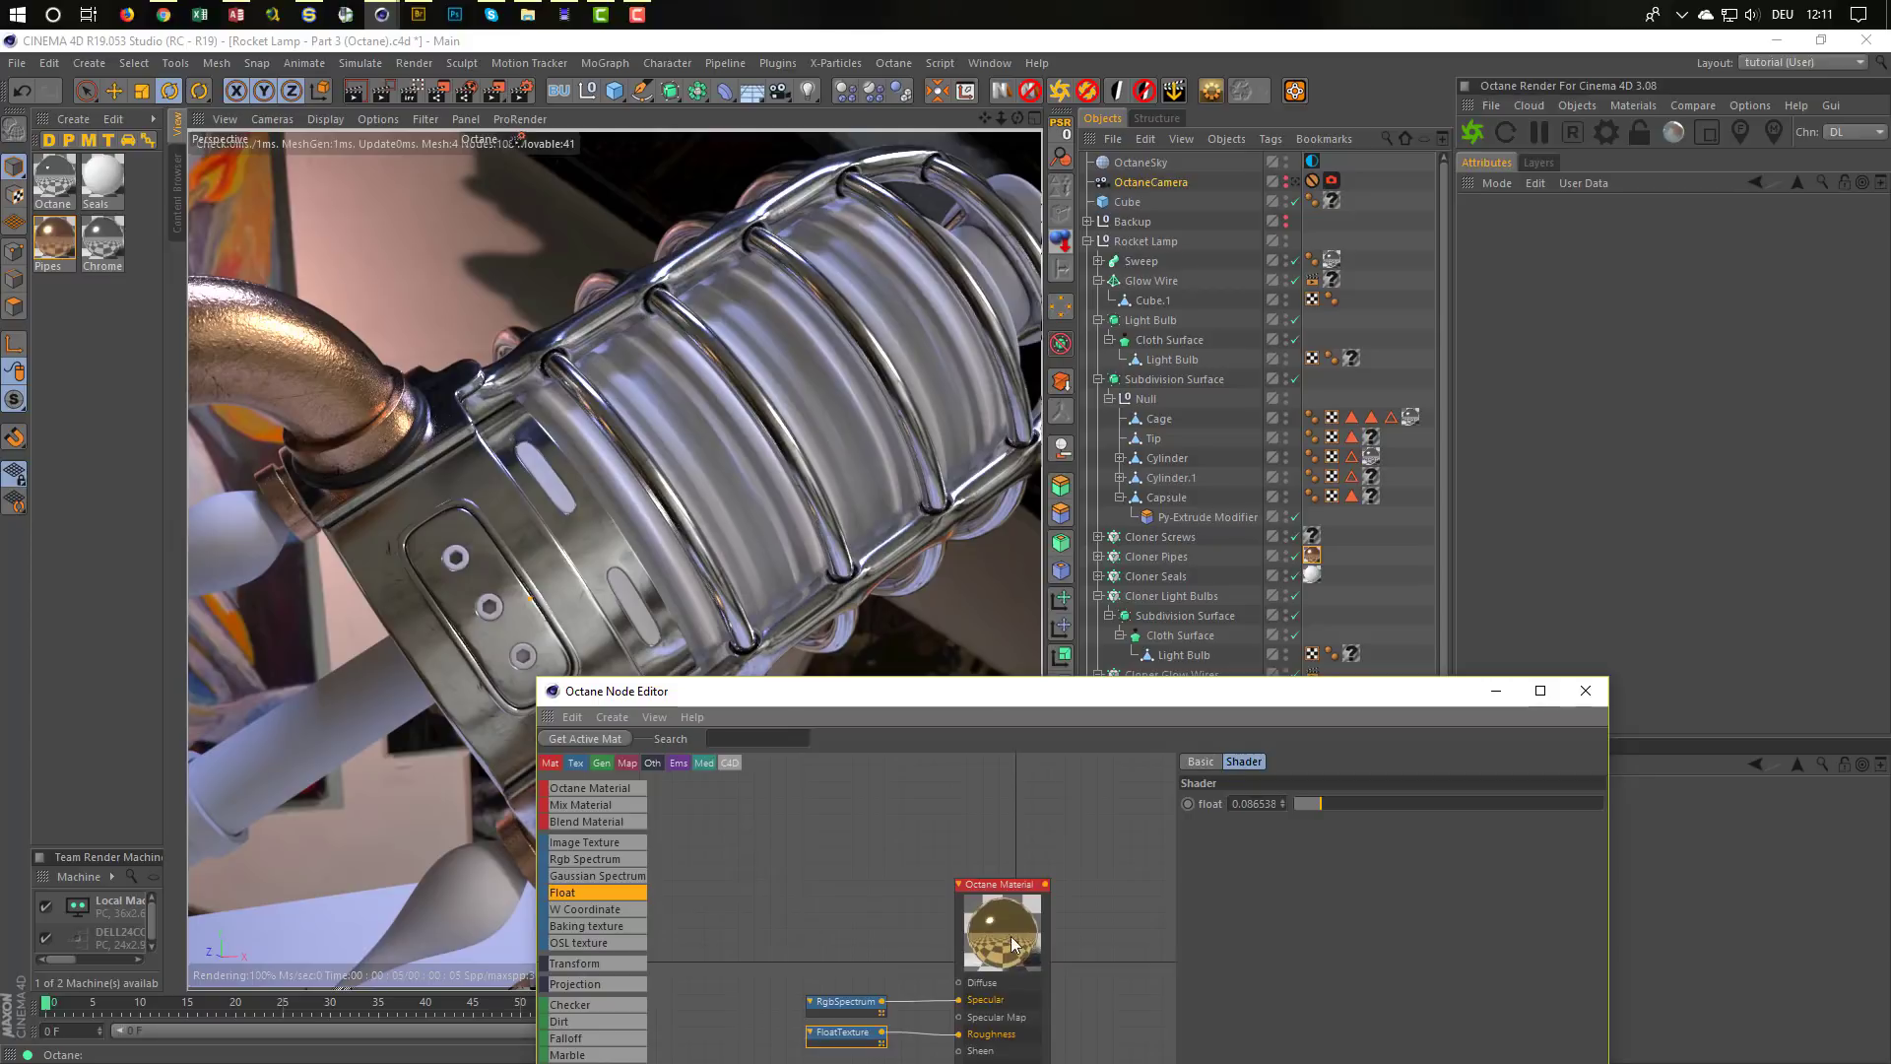
Rename the Metallic material to Gold in its Basic properties
{"action": "left_click", "coordinate": [1009, 891]}
{"action": "left_click", "coordinate": [1221, 761]}
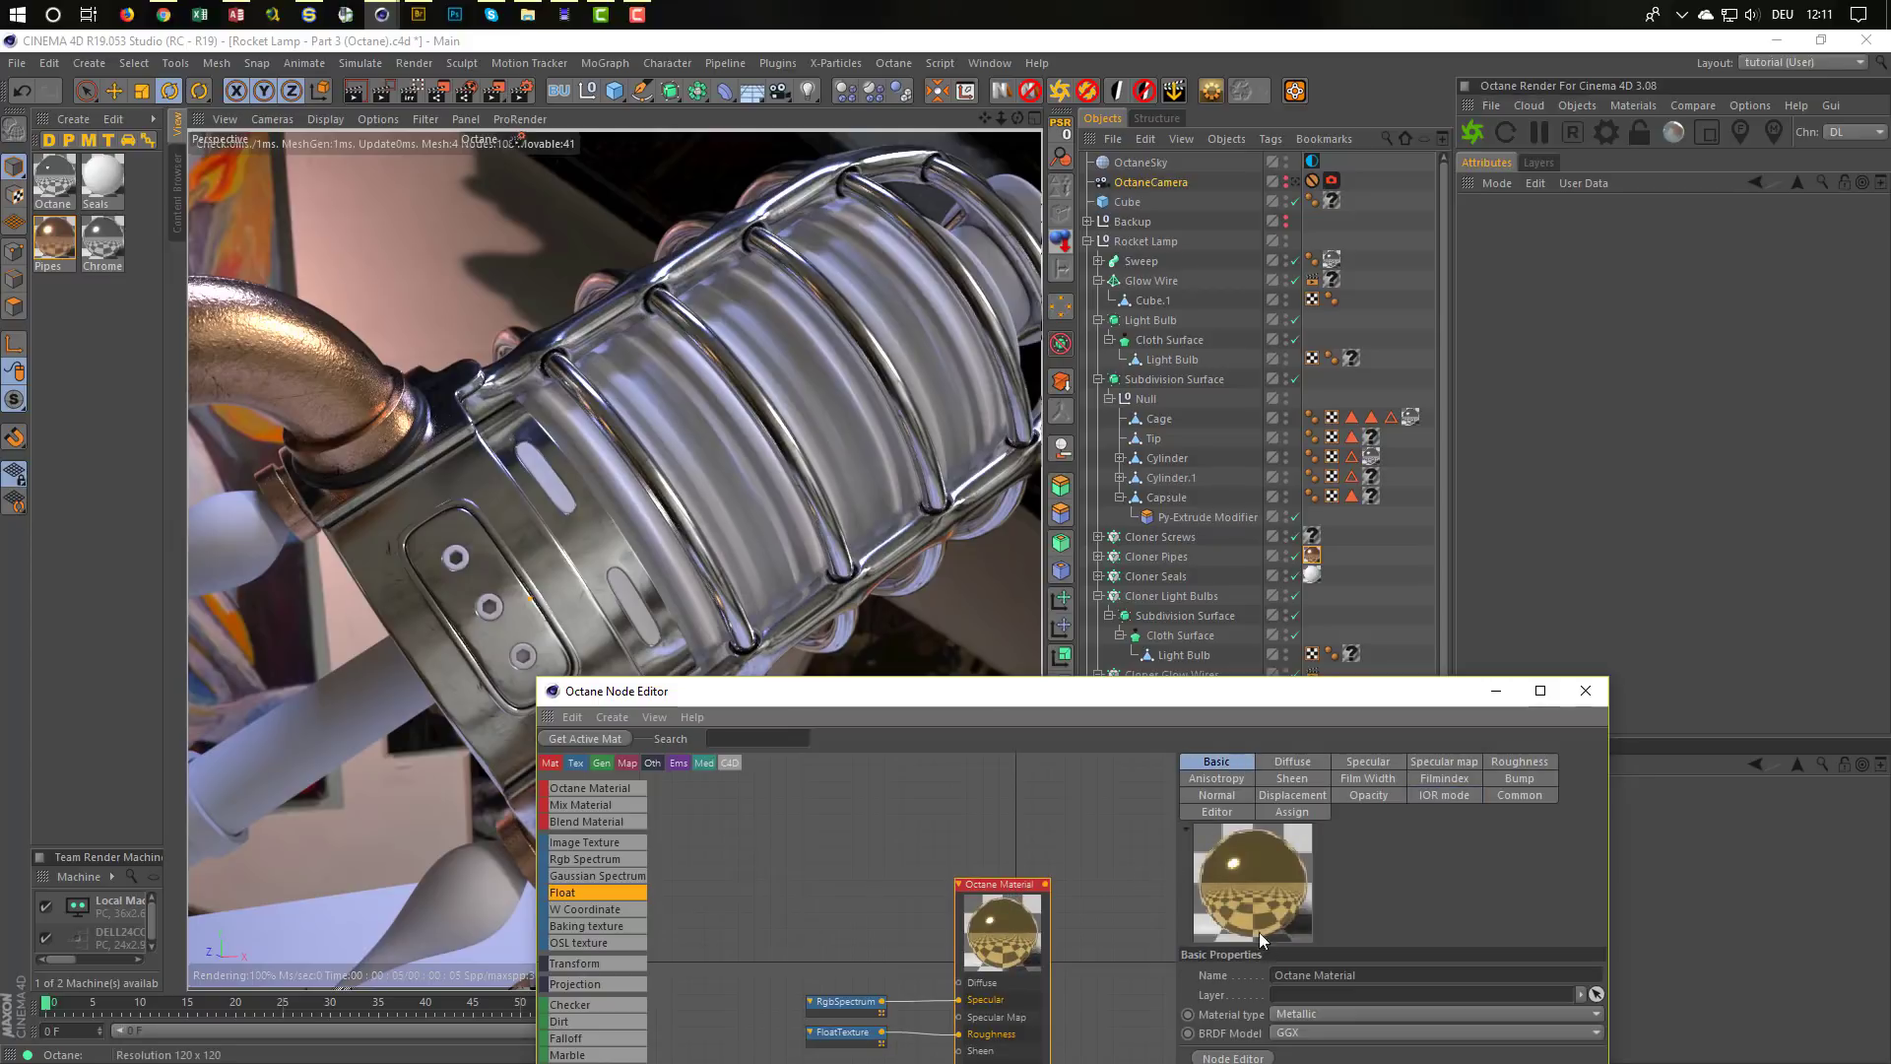
{"action": "left_click", "coordinate": [1315, 975]}
{"action": "type", "text": "Gold"}
{"action": "key", "text": "Return"}
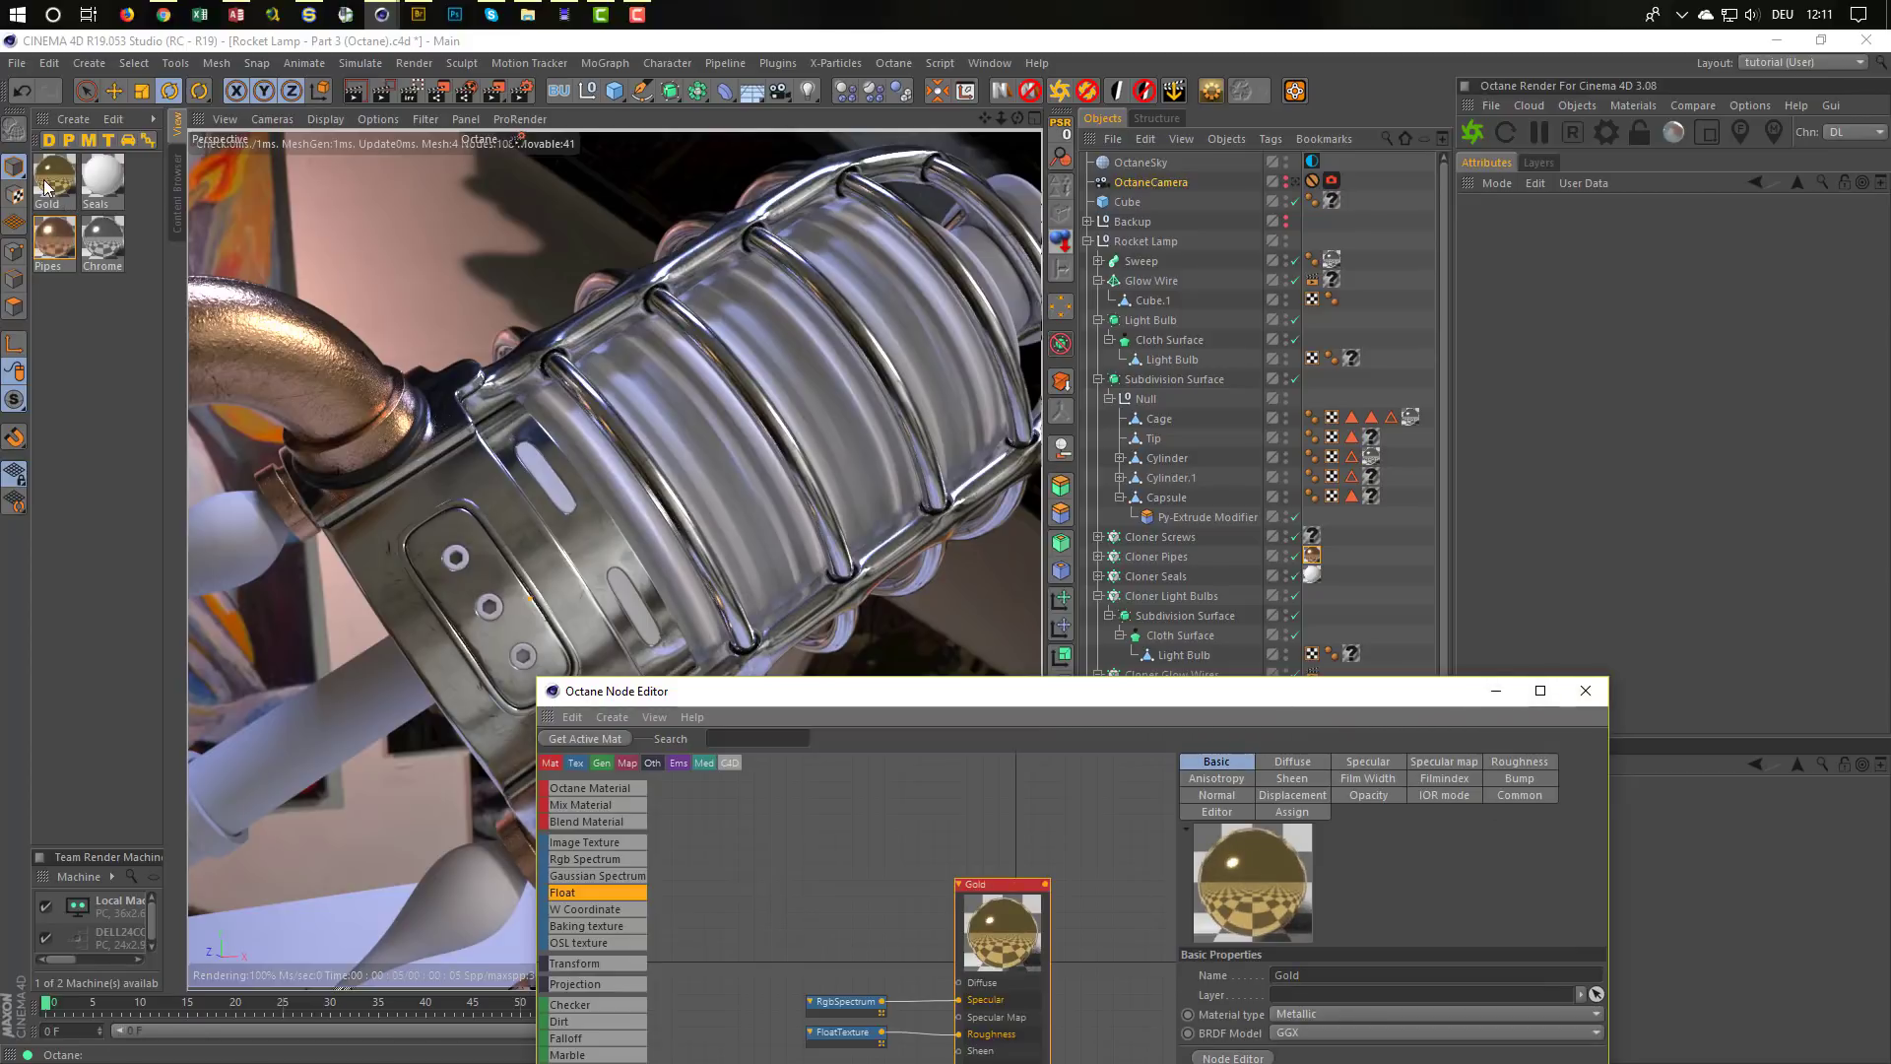
Apply Gold to the Tip object and the Cloner Screws
{"action": "left_click_drag", "start_coordinate": [46, 188], "coordinate": [744, 438]}
{"action": "left_click_drag", "start_coordinate": [1278, 431], "coordinate": [1375, 437], "text": "ctrl"}
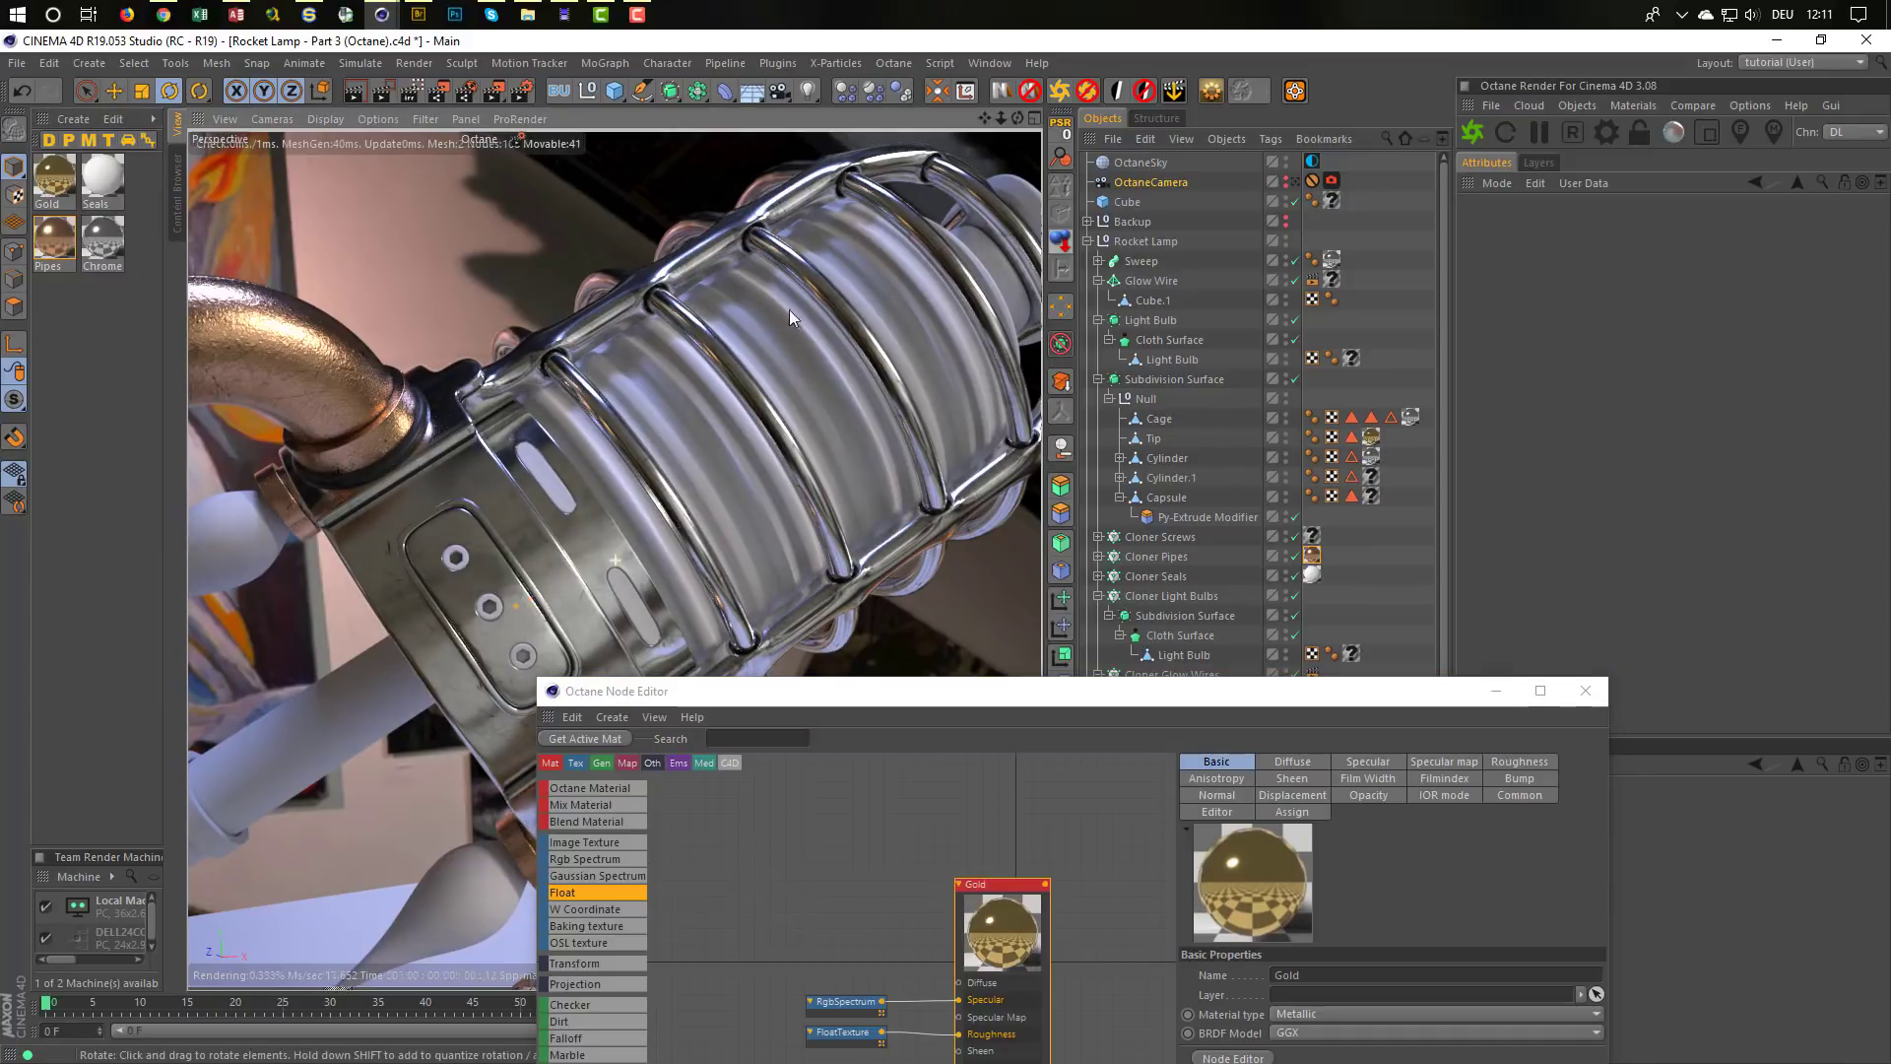
{"action": "left_click_drag", "start_coordinate": [789, 310], "coordinate": [758, 398], "text": "alt"}
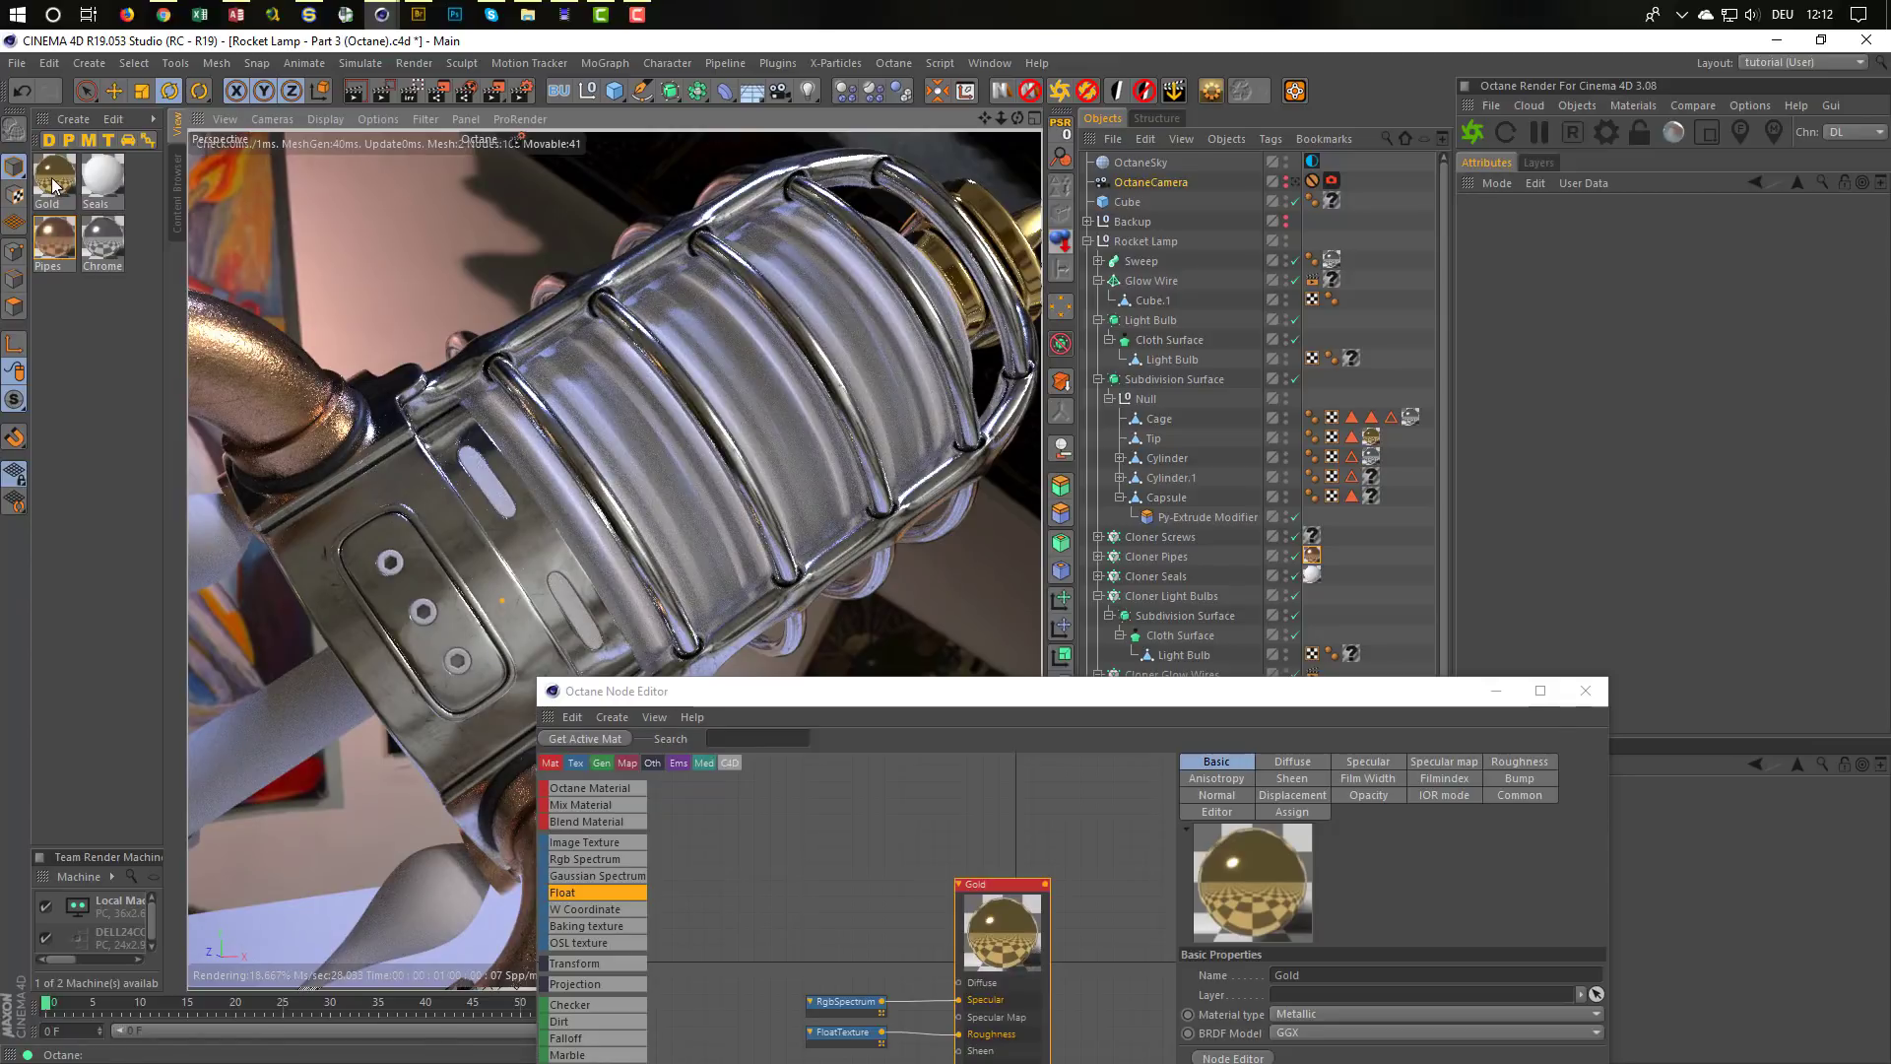
{"action": "left_click_drag", "start_coordinate": [47, 170], "coordinate": [1313, 539]}
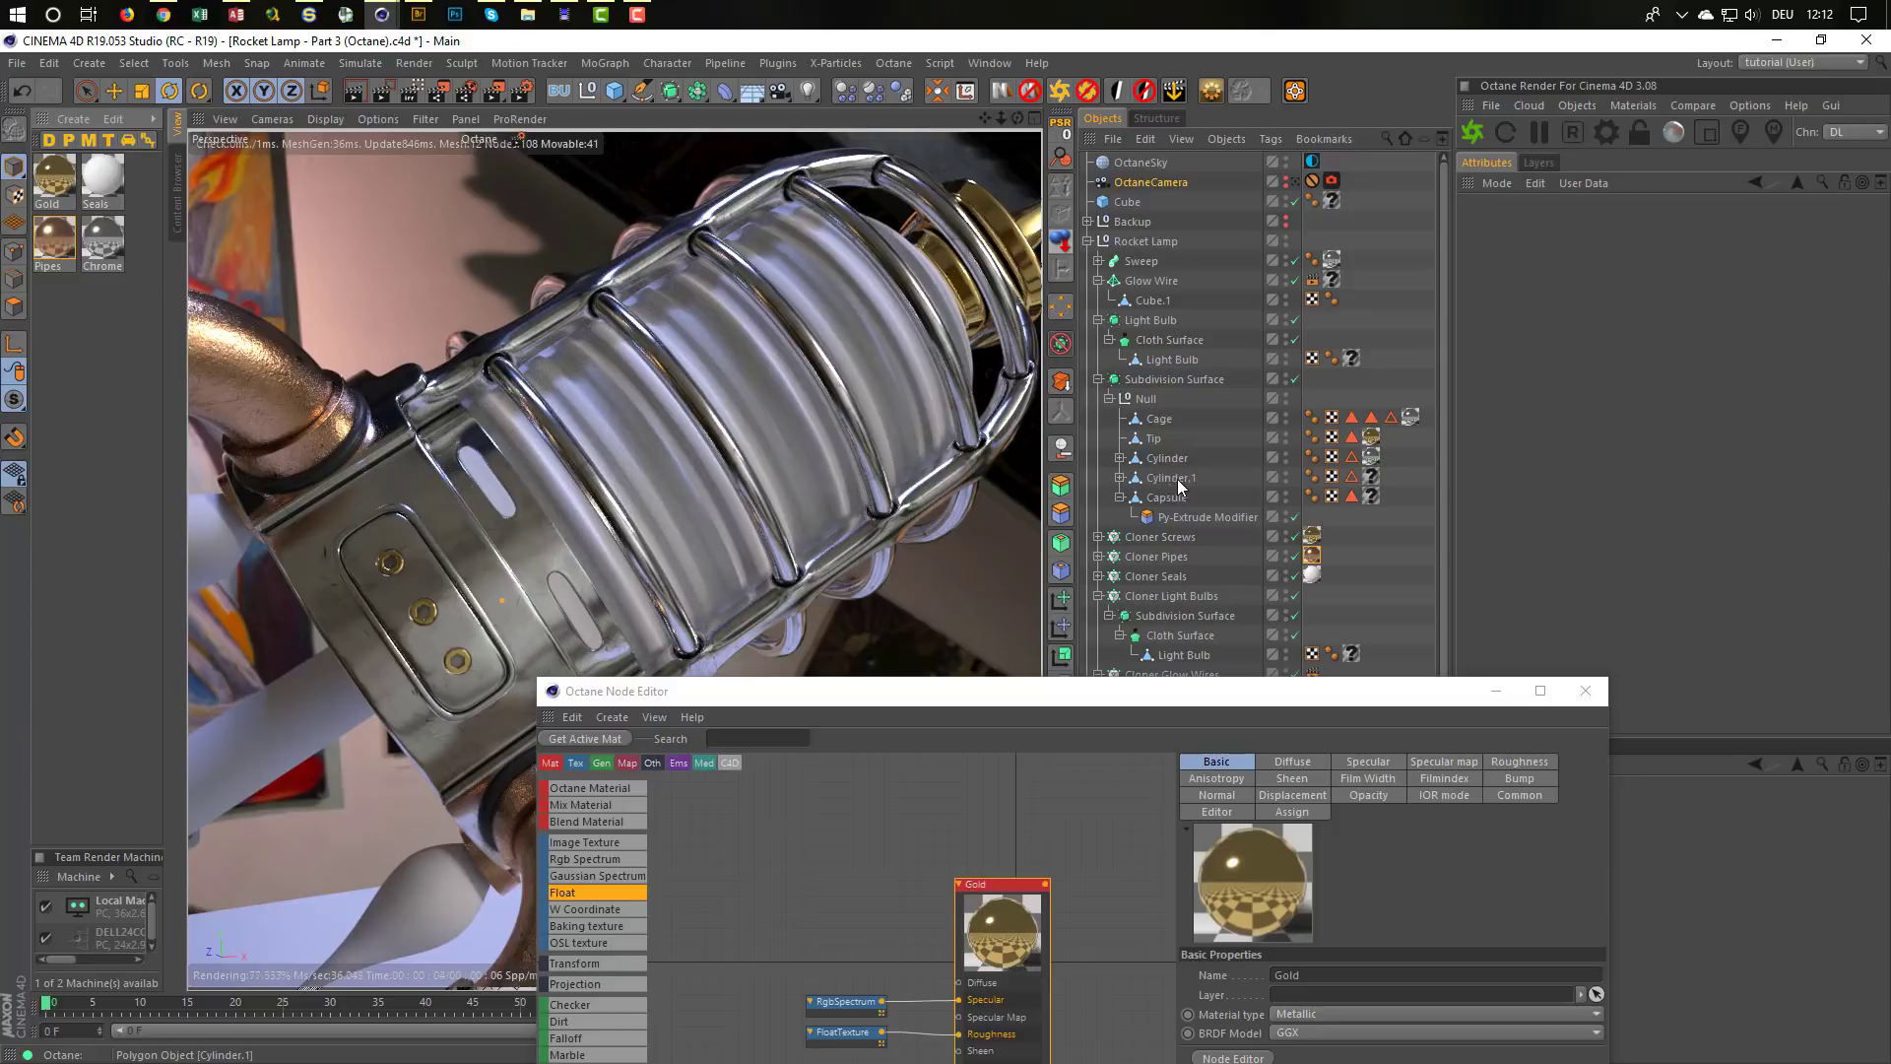
{"action": "left_click_drag", "start_coordinate": [68, 186], "coordinate": [1379, 477]}
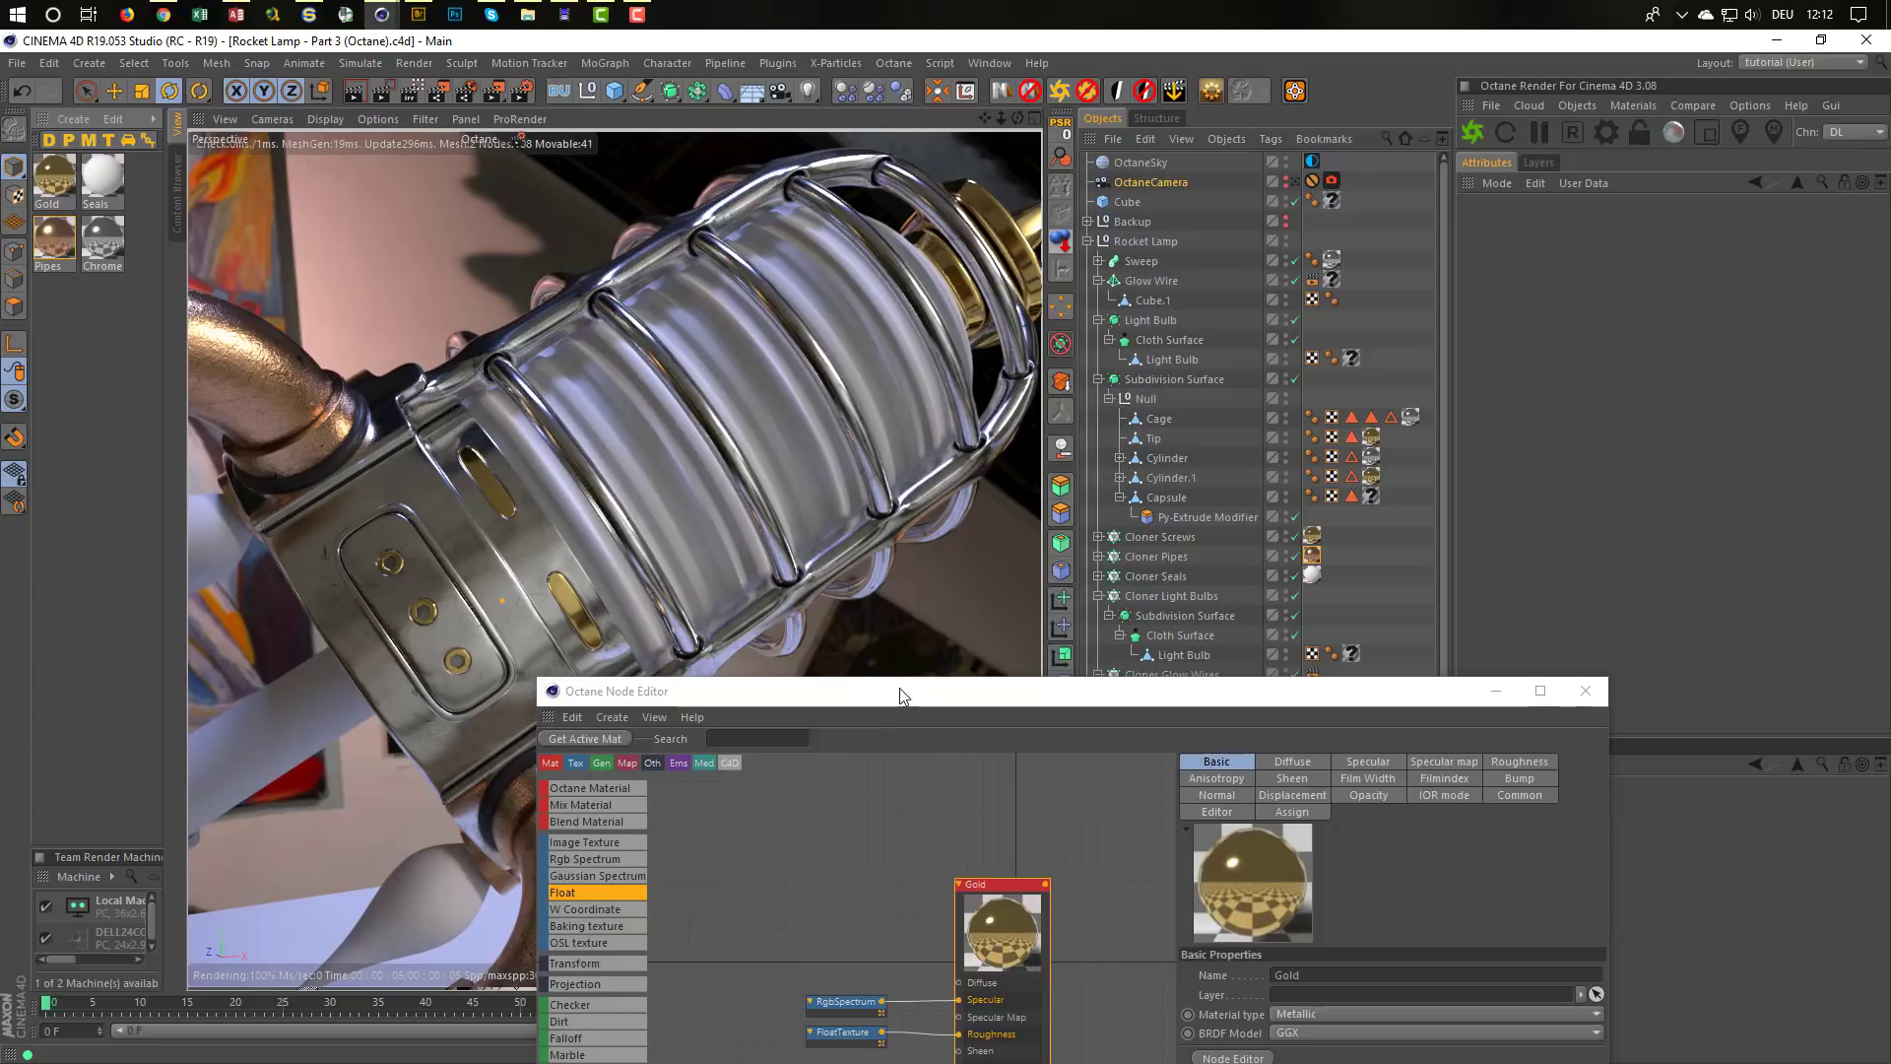
{"action": "left_click_drag", "start_coordinate": [899, 695], "coordinate": [1012, 420]}
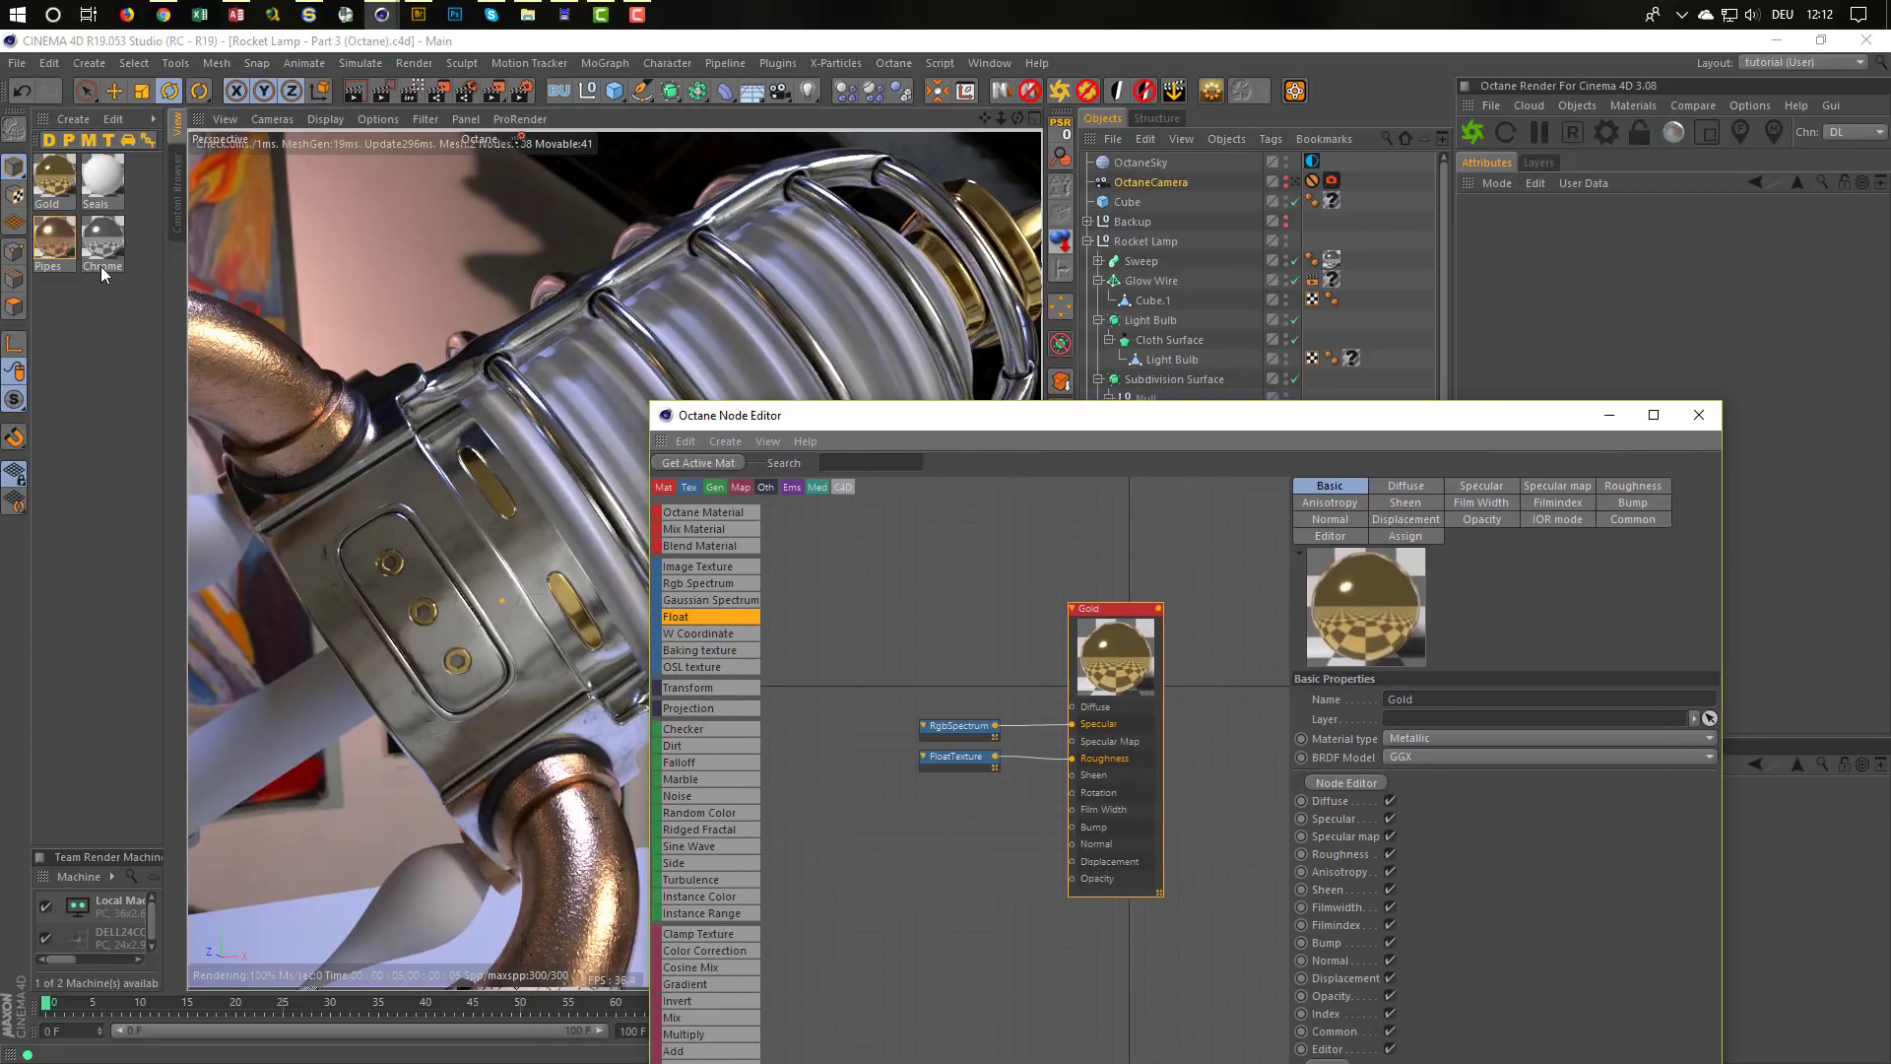
Copy the Pipes material's image, Gradient, Dirt and Multiply nodes into Gold's node graph
{"action": "left_click", "coordinate": [55, 252]}
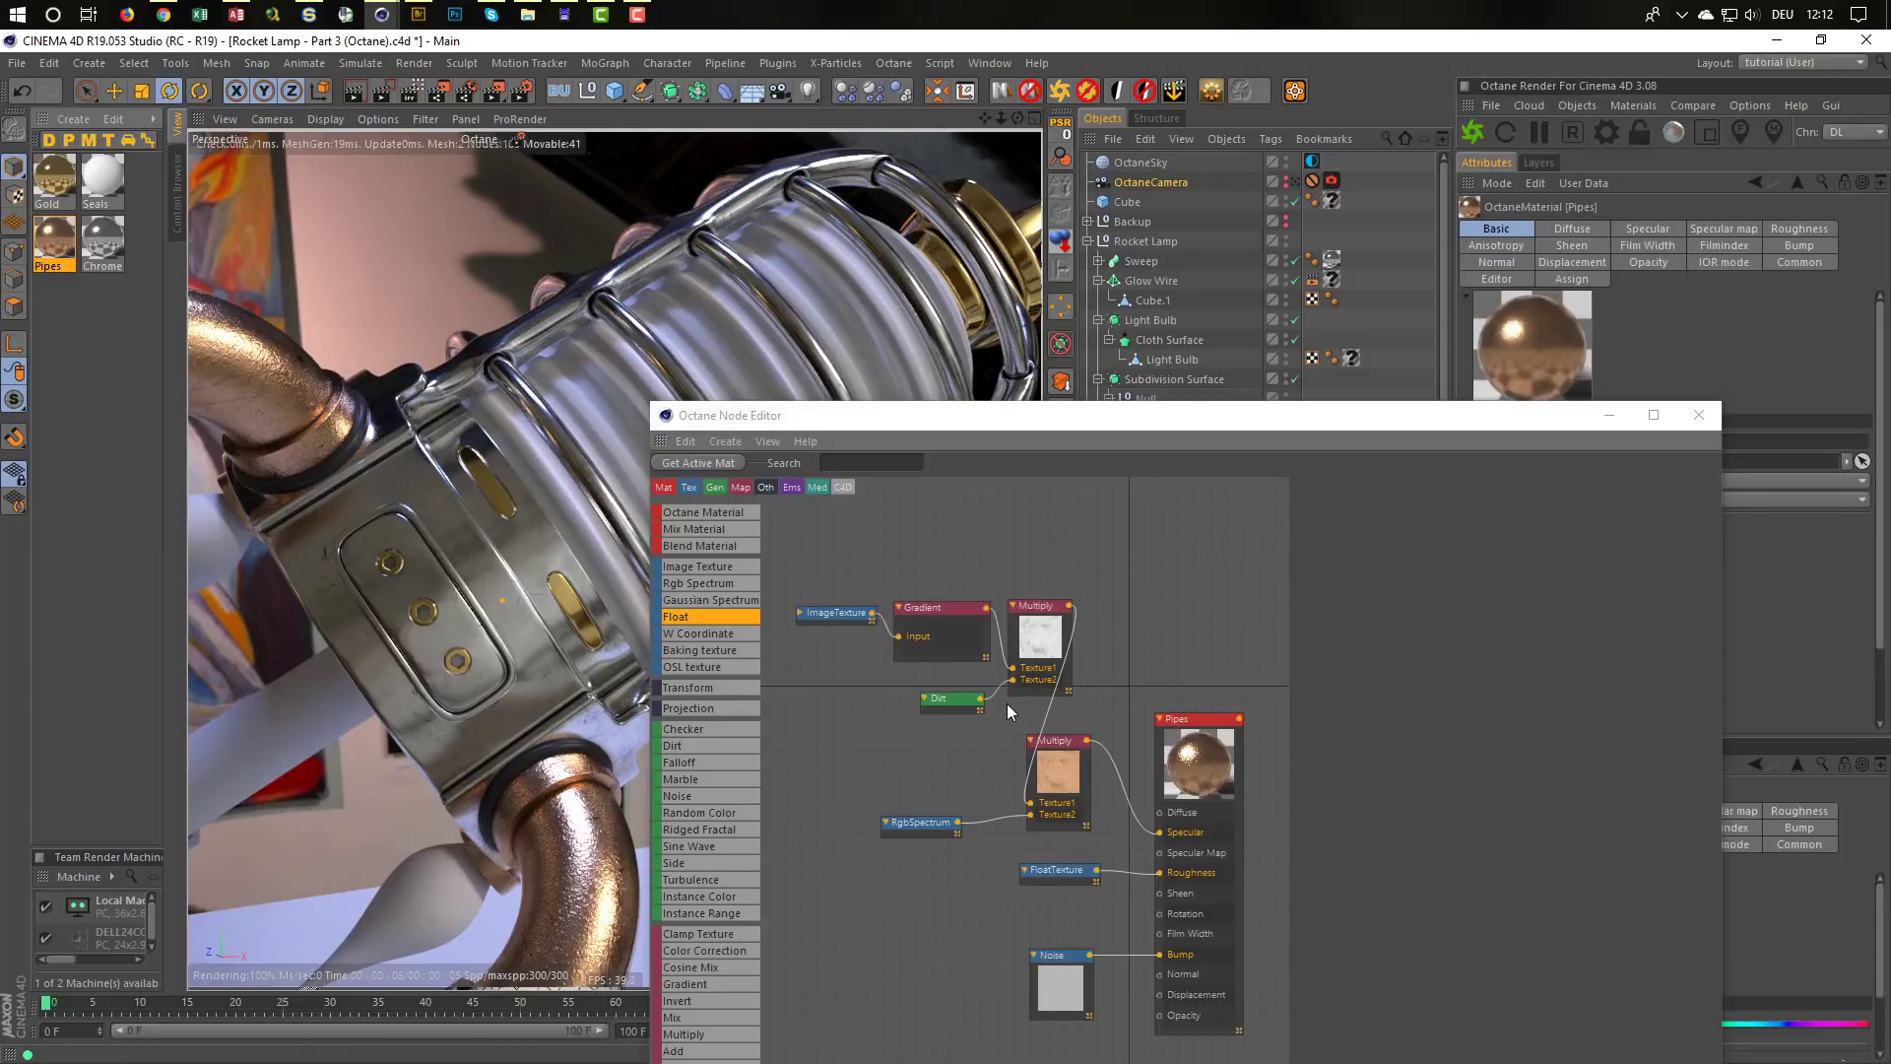
{"action": "left_click_drag", "start_coordinate": [780, 563], "coordinate": [1073, 701]}
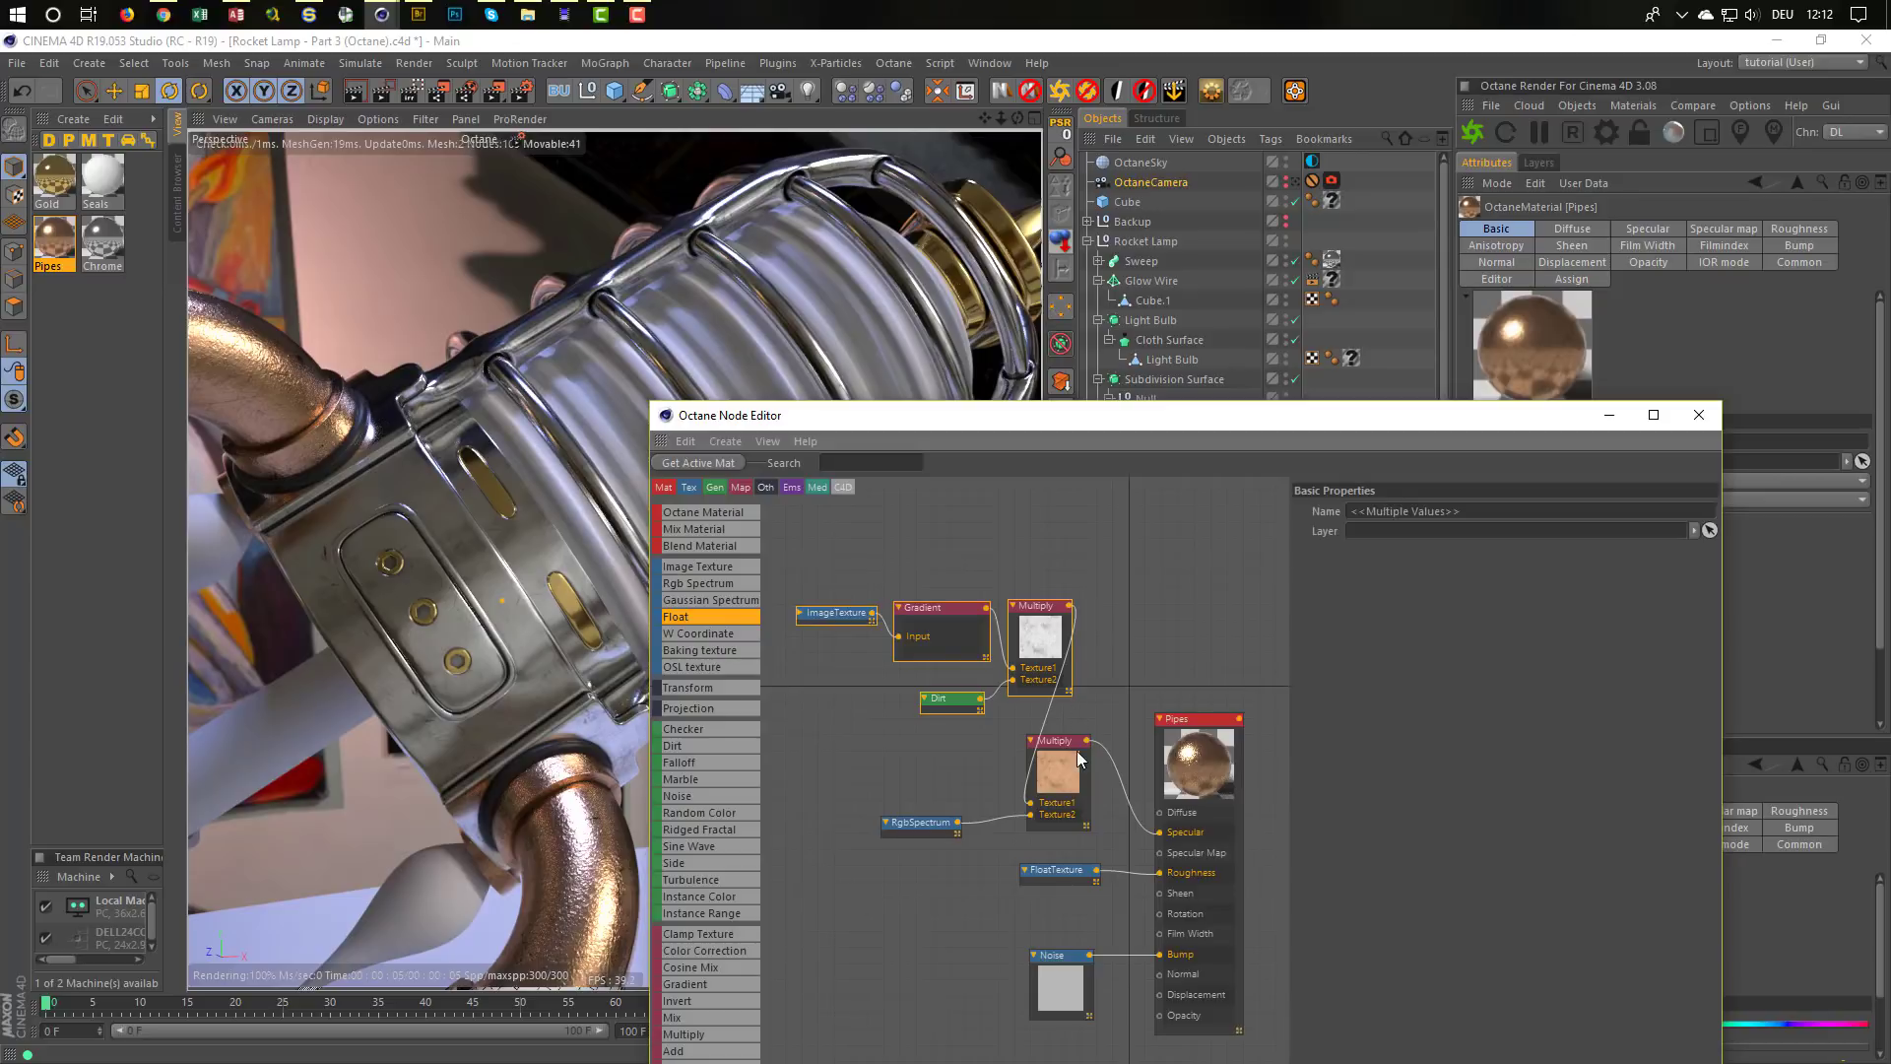
{"action": "right_click", "coordinate": [1024, 607]}
{"action": "left_click", "coordinate": [1050, 652]}
{"action": "left_click", "coordinate": [54, 177]}
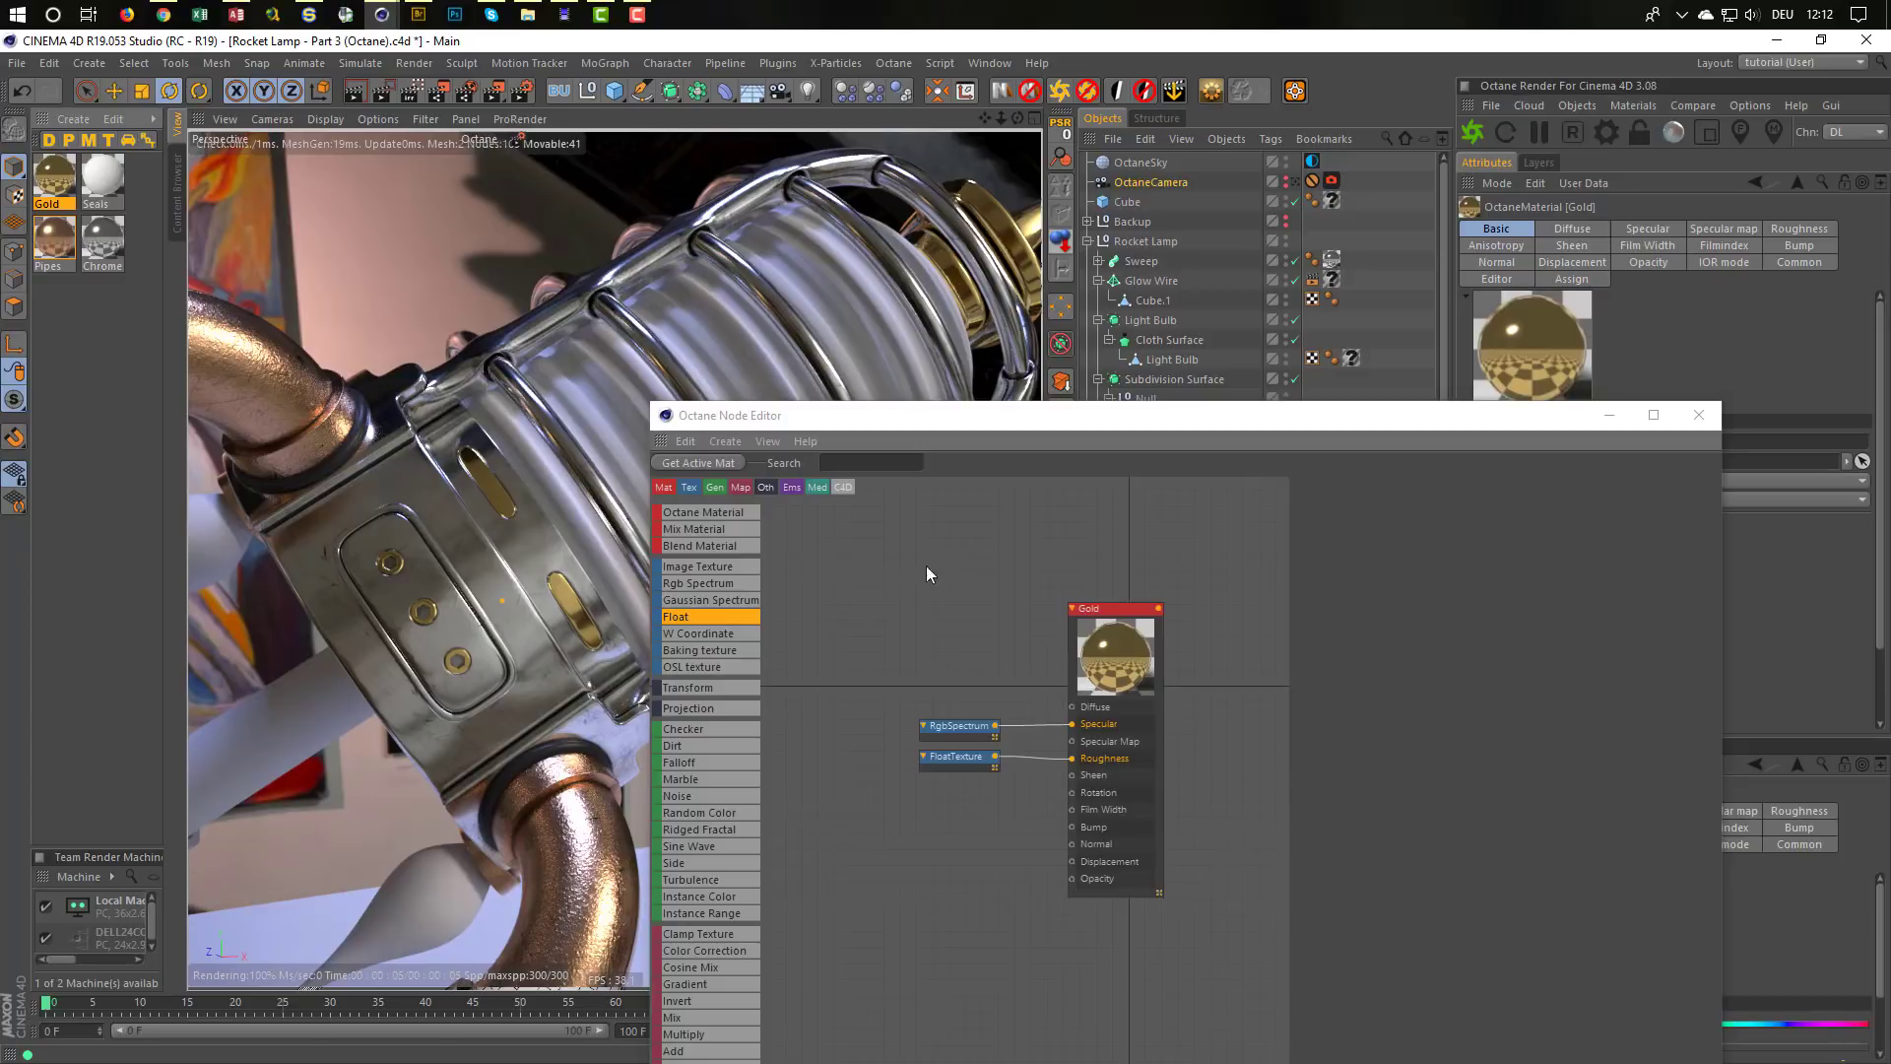
{"action": "right_click", "coordinate": [849, 506]}
{"action": "mouse_move", "coordinate": [917, 568]}
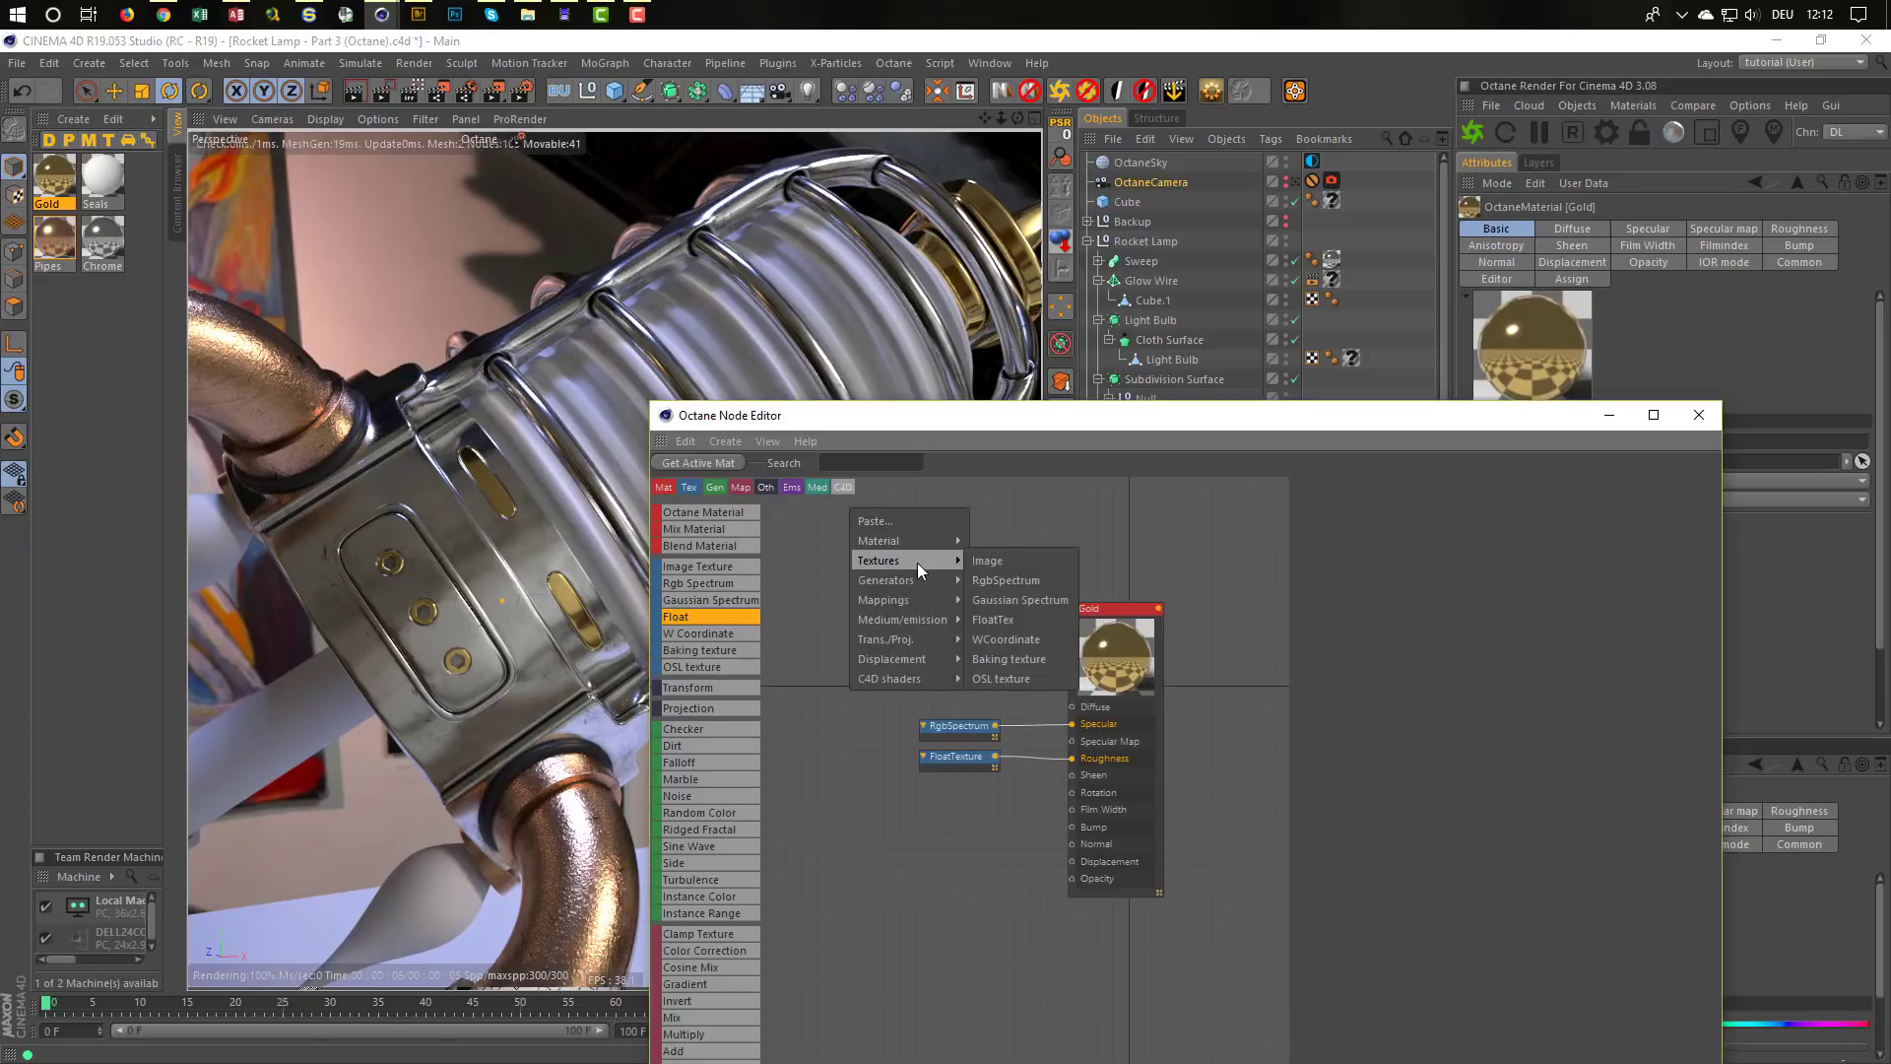
{"action": "left_click", "coordinate": [907, 522]}
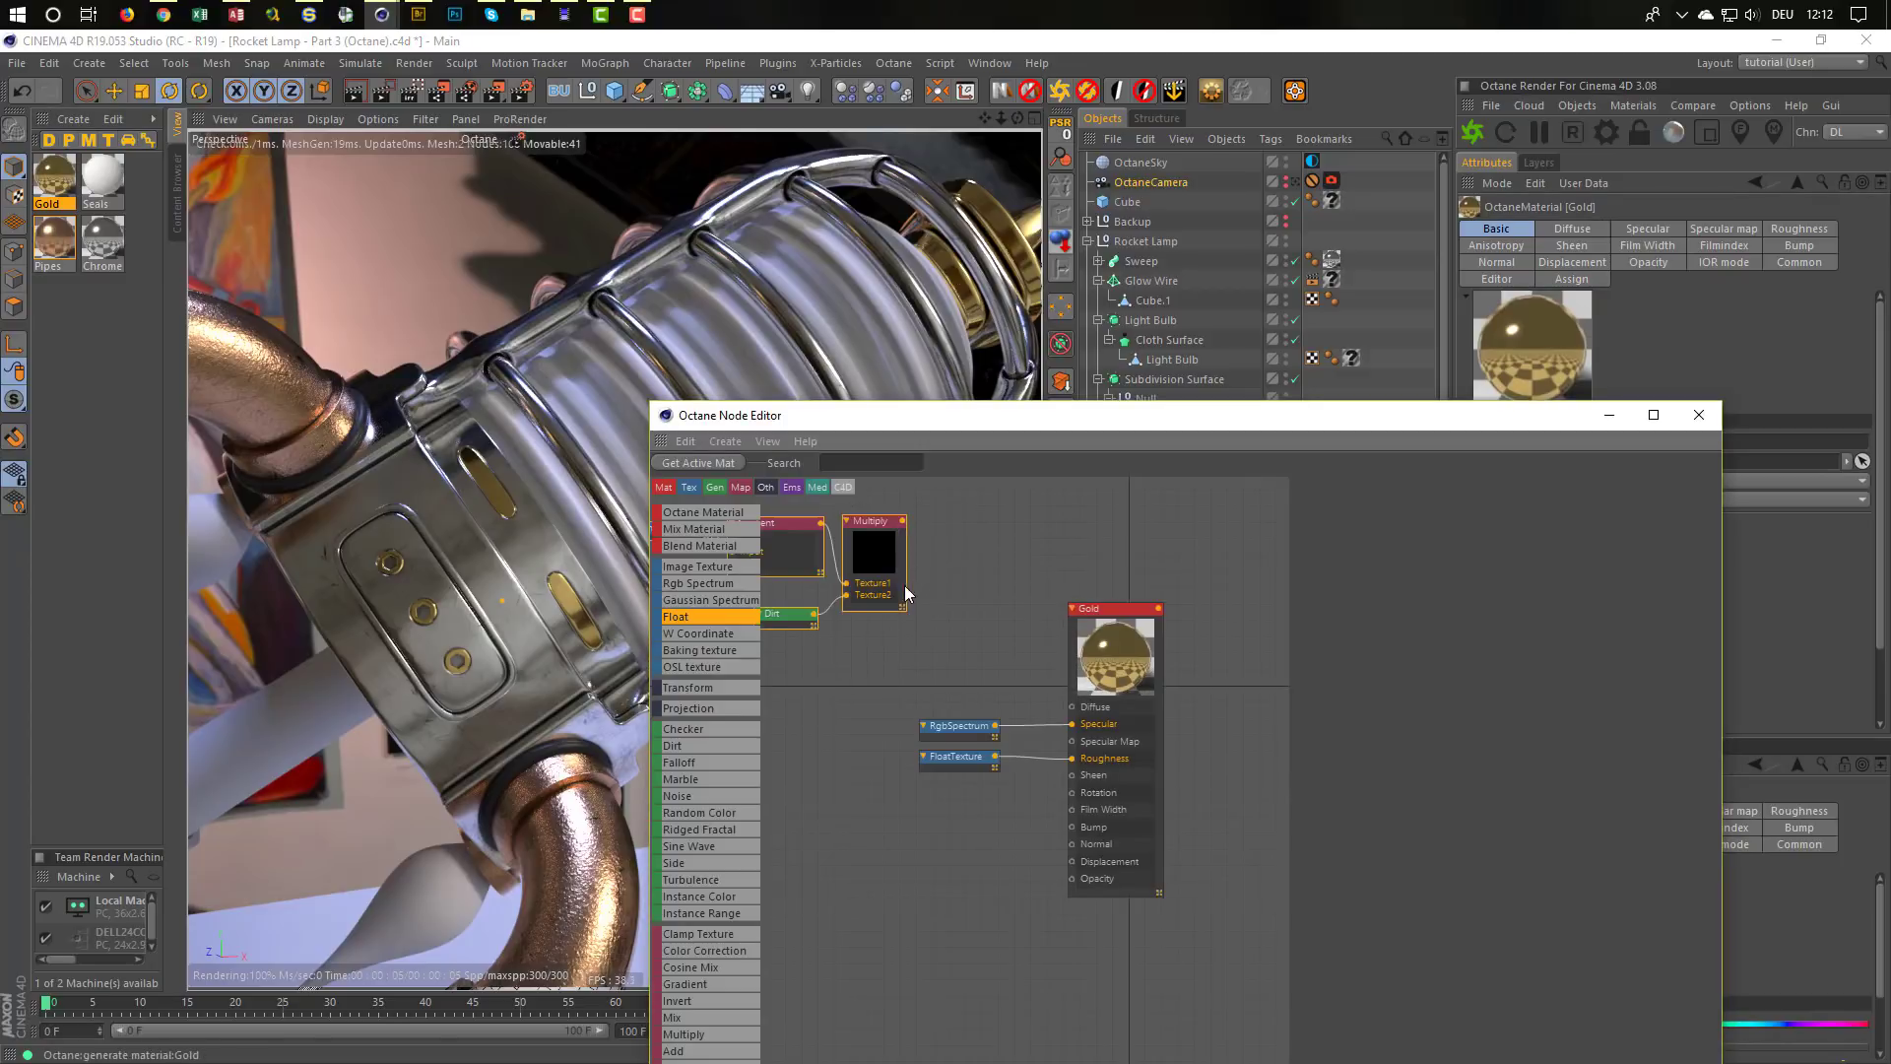
Select the pasted Multiply node with its input hierarchy and shift the group down-right
{"action": "left_click_drag", "start_coordinate": [847, 528], "coordinate": [915, 529]}
{"action": "right_click", "coordinate": [929, 522]}
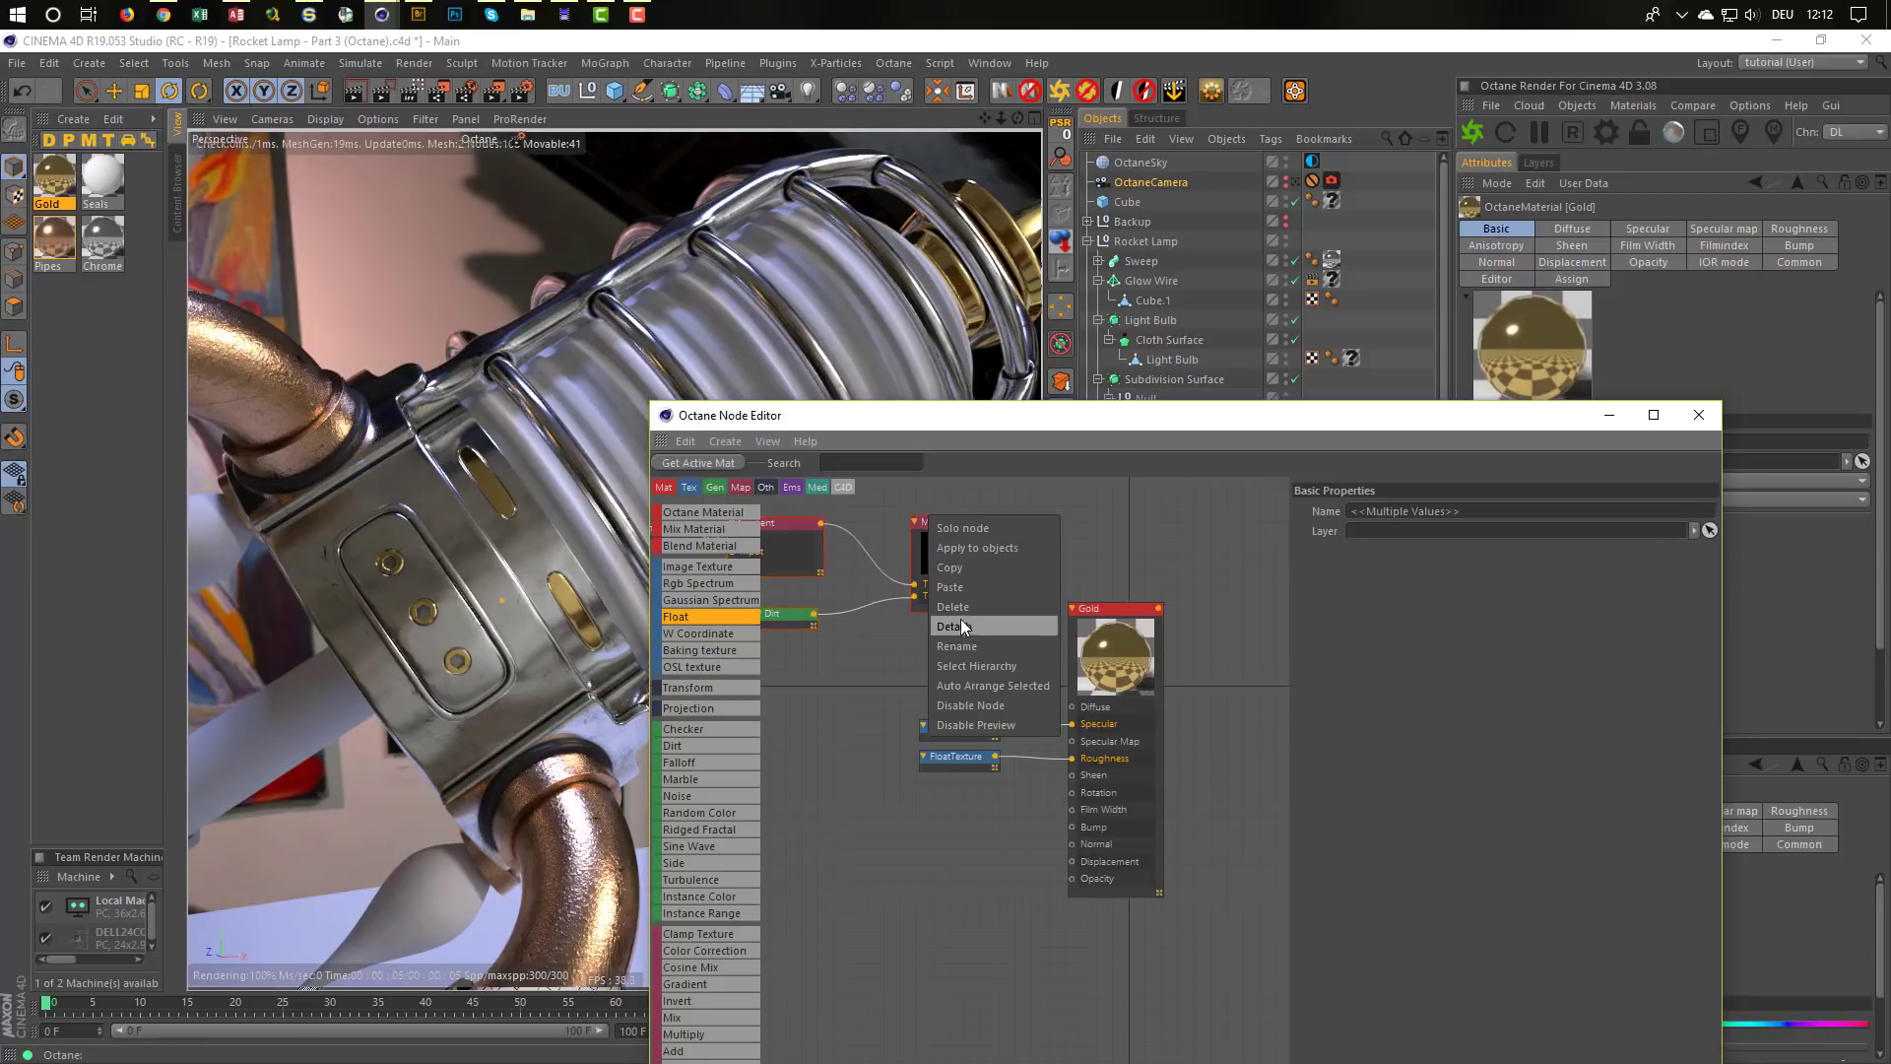
{"action": "left_click", "coordinate": [960, 669]}
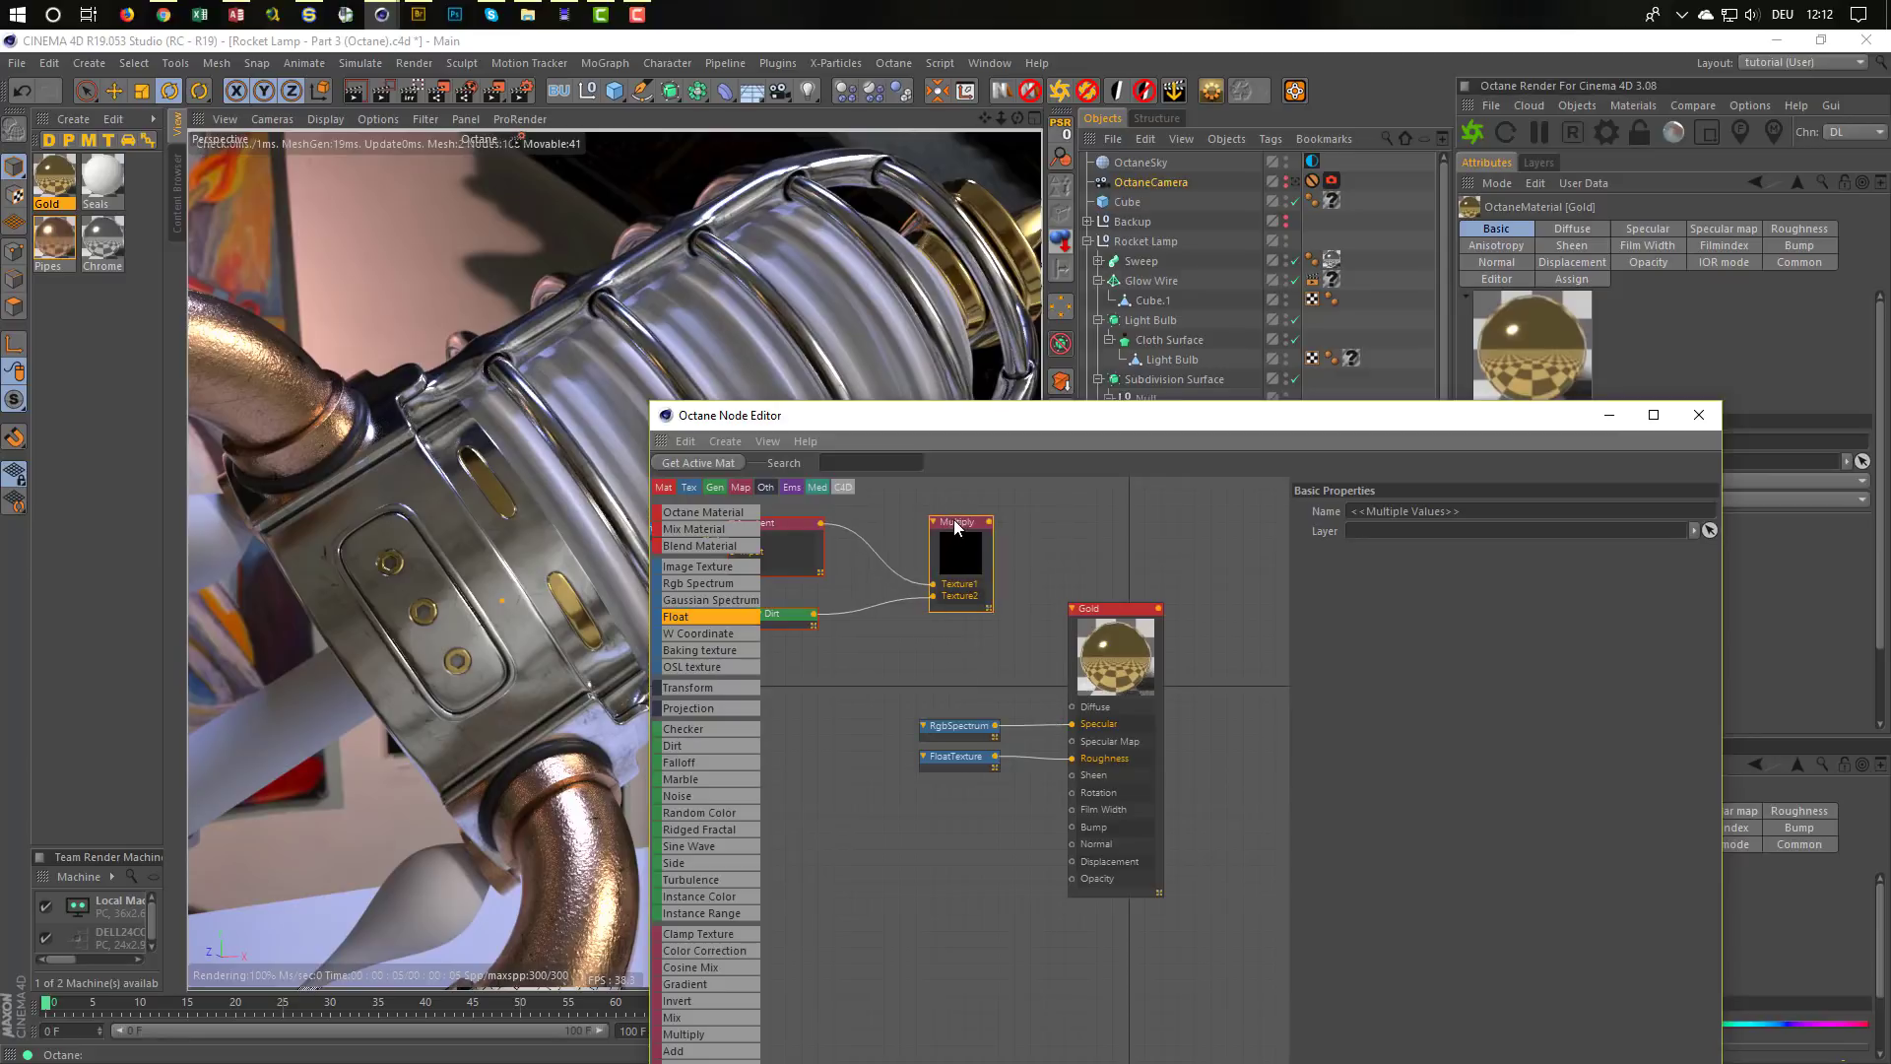
{"action": "left_click", "coordinate": [920, 524]}
{"action": "scroll", "coordinate": [852, 615], "scroll_direction": "down", "scroll_amount": 2}
{"action": "middle_click_drag", "start_coordinate": [853, 616], "coordinate": [949, 588]}
{"action": "right_click", "coordinate": [1058, 584]}
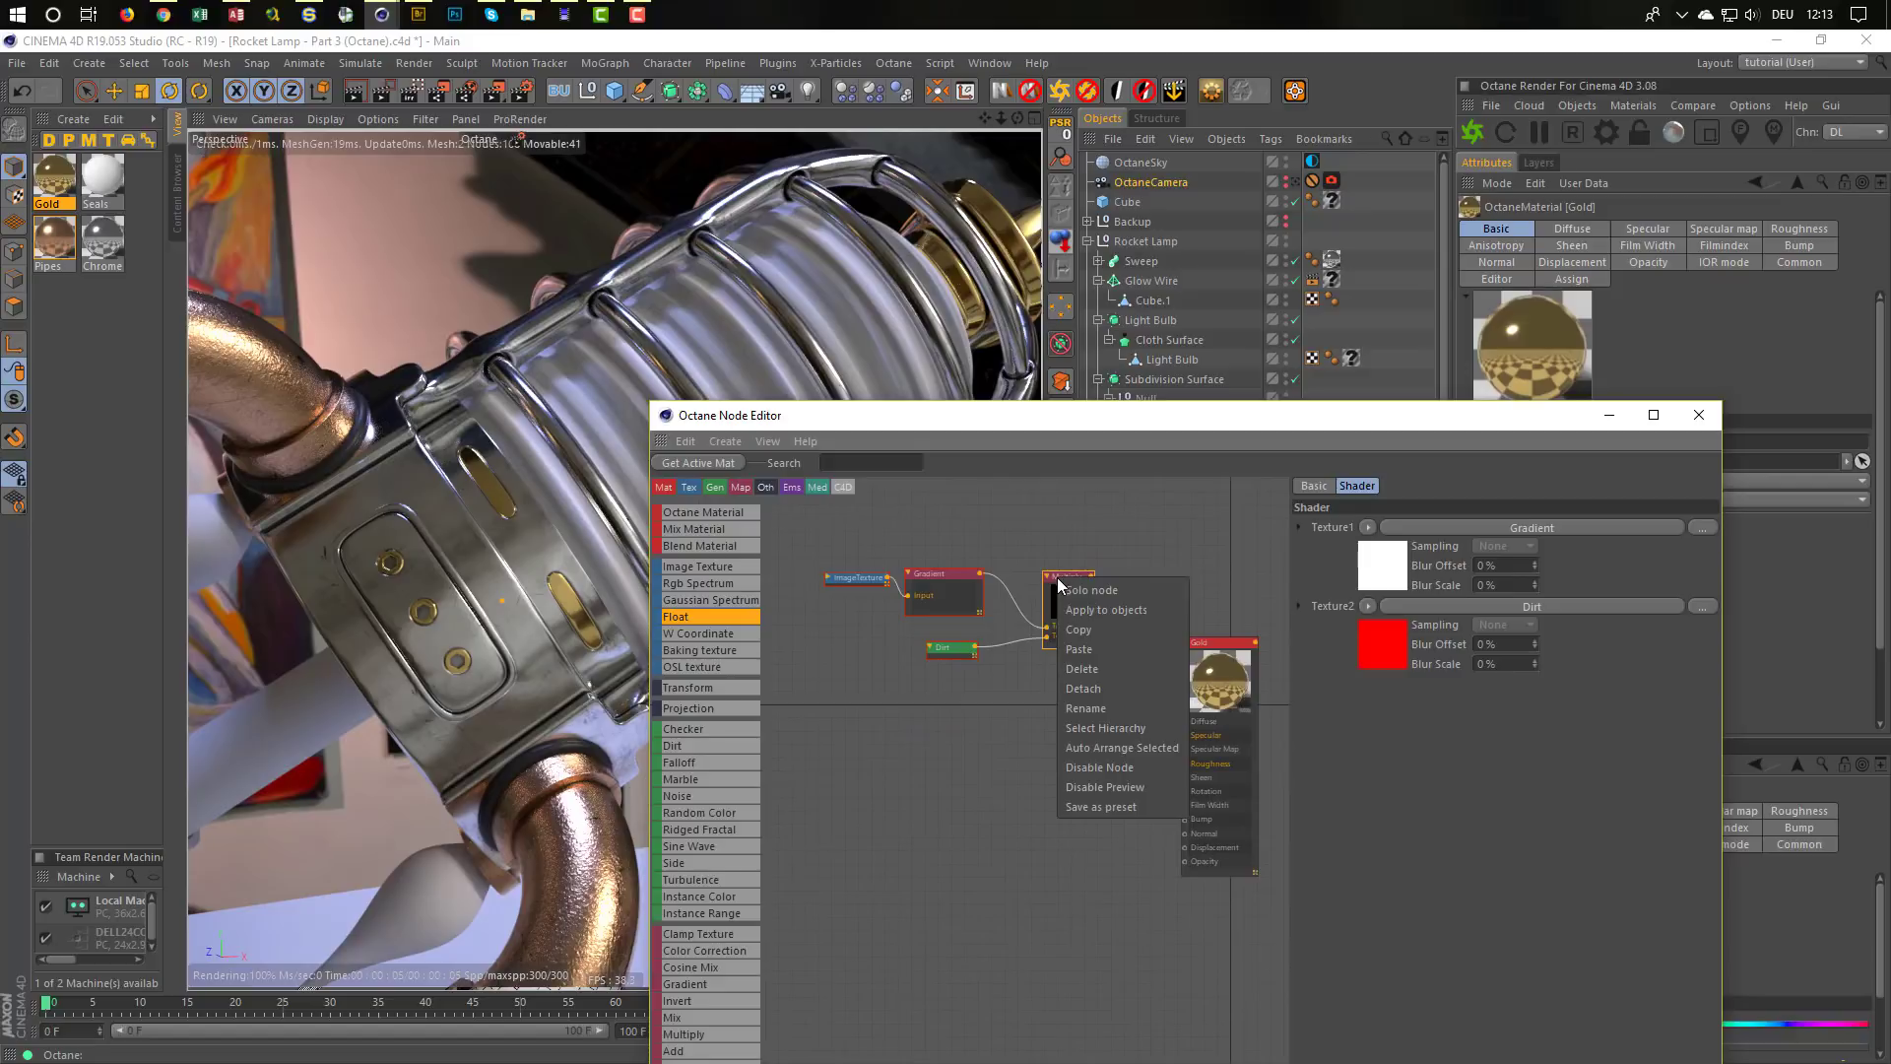
{"action": "left_click", "coordinate": [1089, 726]}
{"action": "mouse_move", "coordinate": [1069, 577]}
{"action": "left_mouse_down"}
{"action": "mouse_move", "coordinate": [1107, 630]}
{"action": "mouse_move", "coordinate": [1089, 628]}
{"action": "mouse_move", "coordinate": [1097, 559]}
{"action": "mouse_move", "coordinate": [1070, 559]}
{"action": "left_mouse_up"}
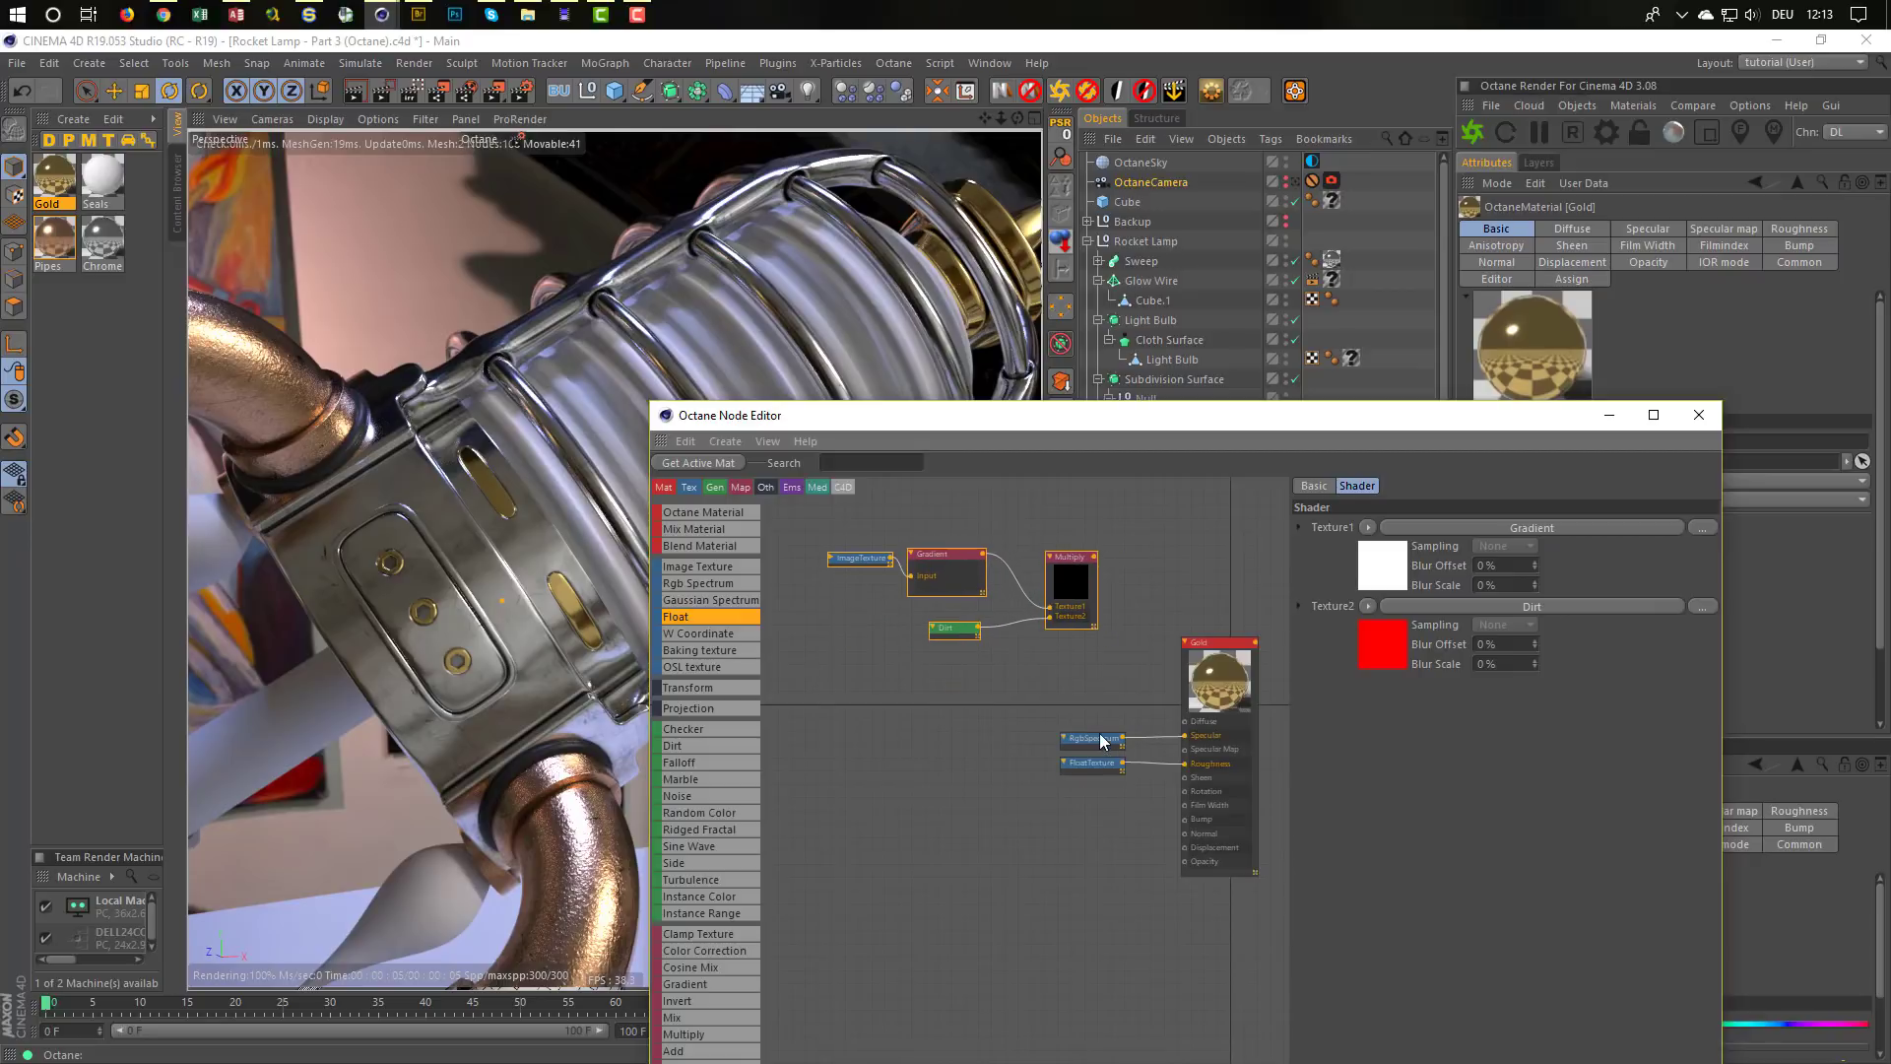
Save the scene and unplug the RgbSpectrum colour from Gold's Specular
{"action": "left_click_drag", "start_coordinate": [1101, 743], "coordinate": [1009, 727]}
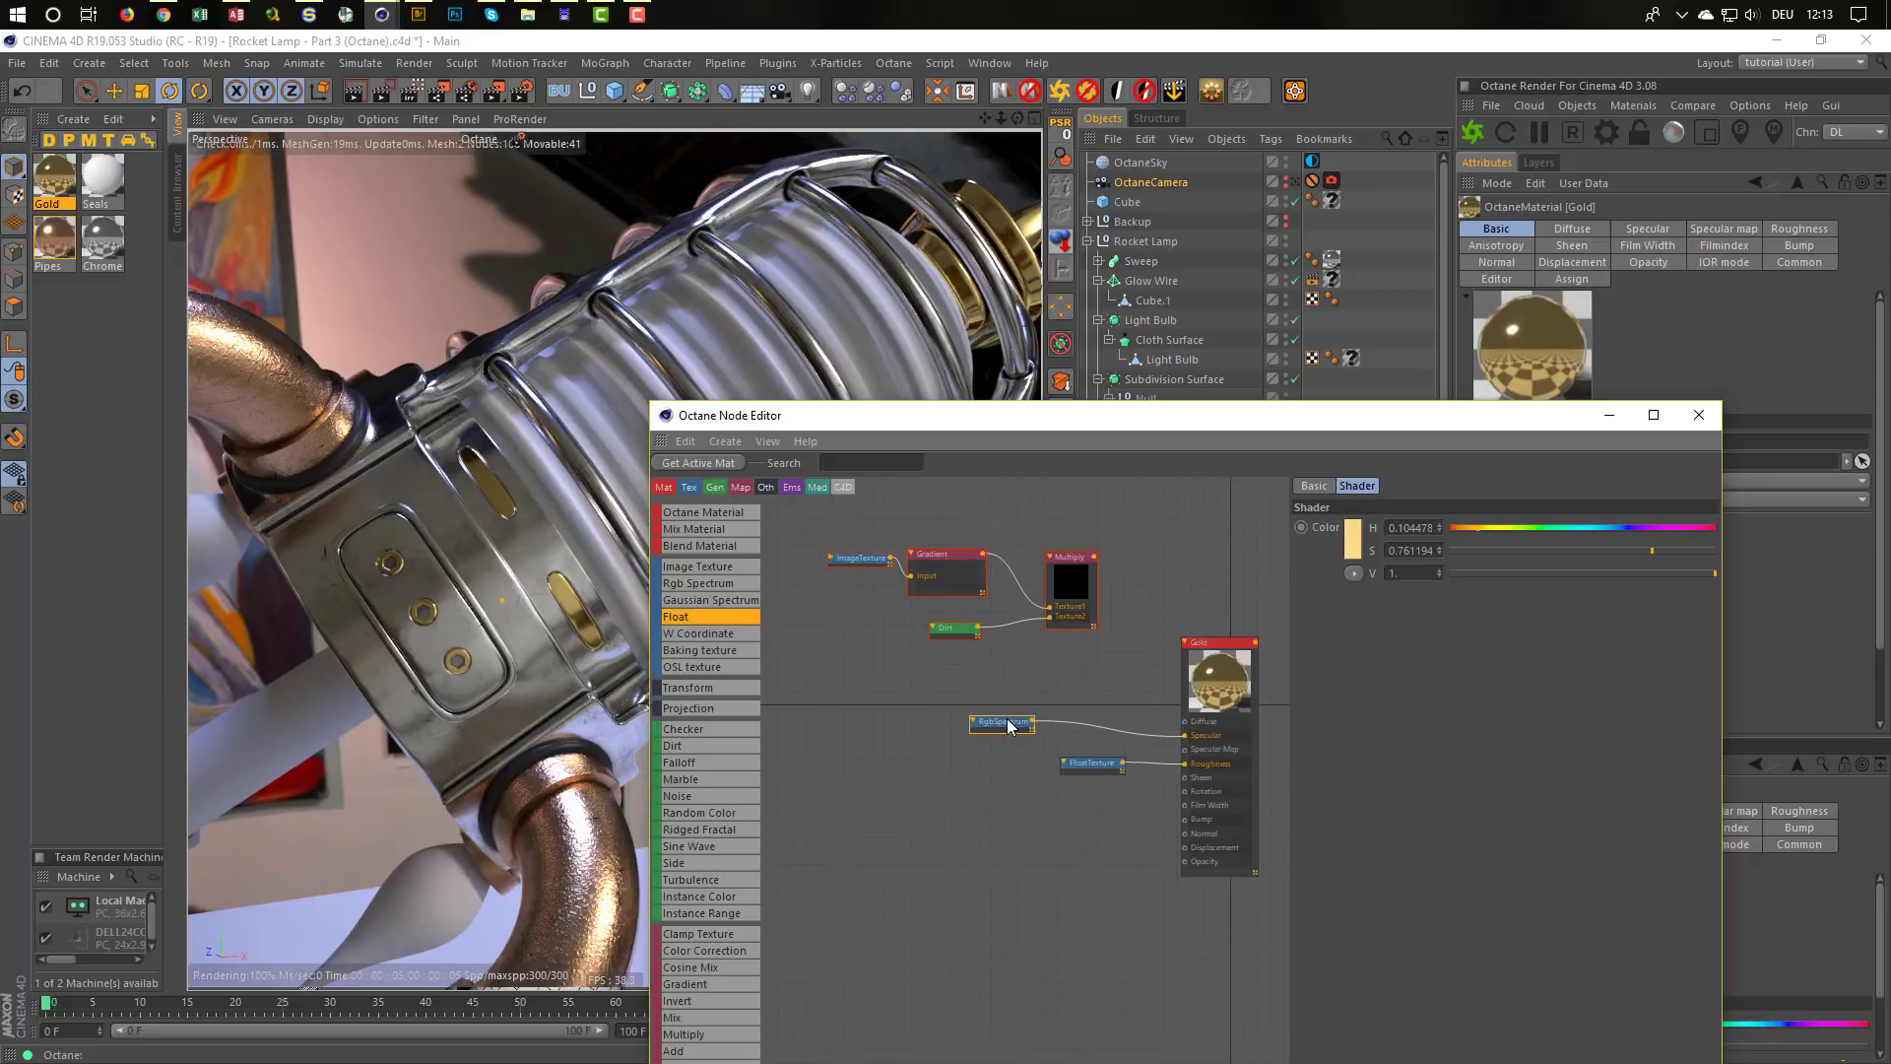
{"action": "key", "text": "ctrl+s"}
{"action": "left_click_drag", "start_coordinate": [1186, 735], "coordinate": [963, 710]}
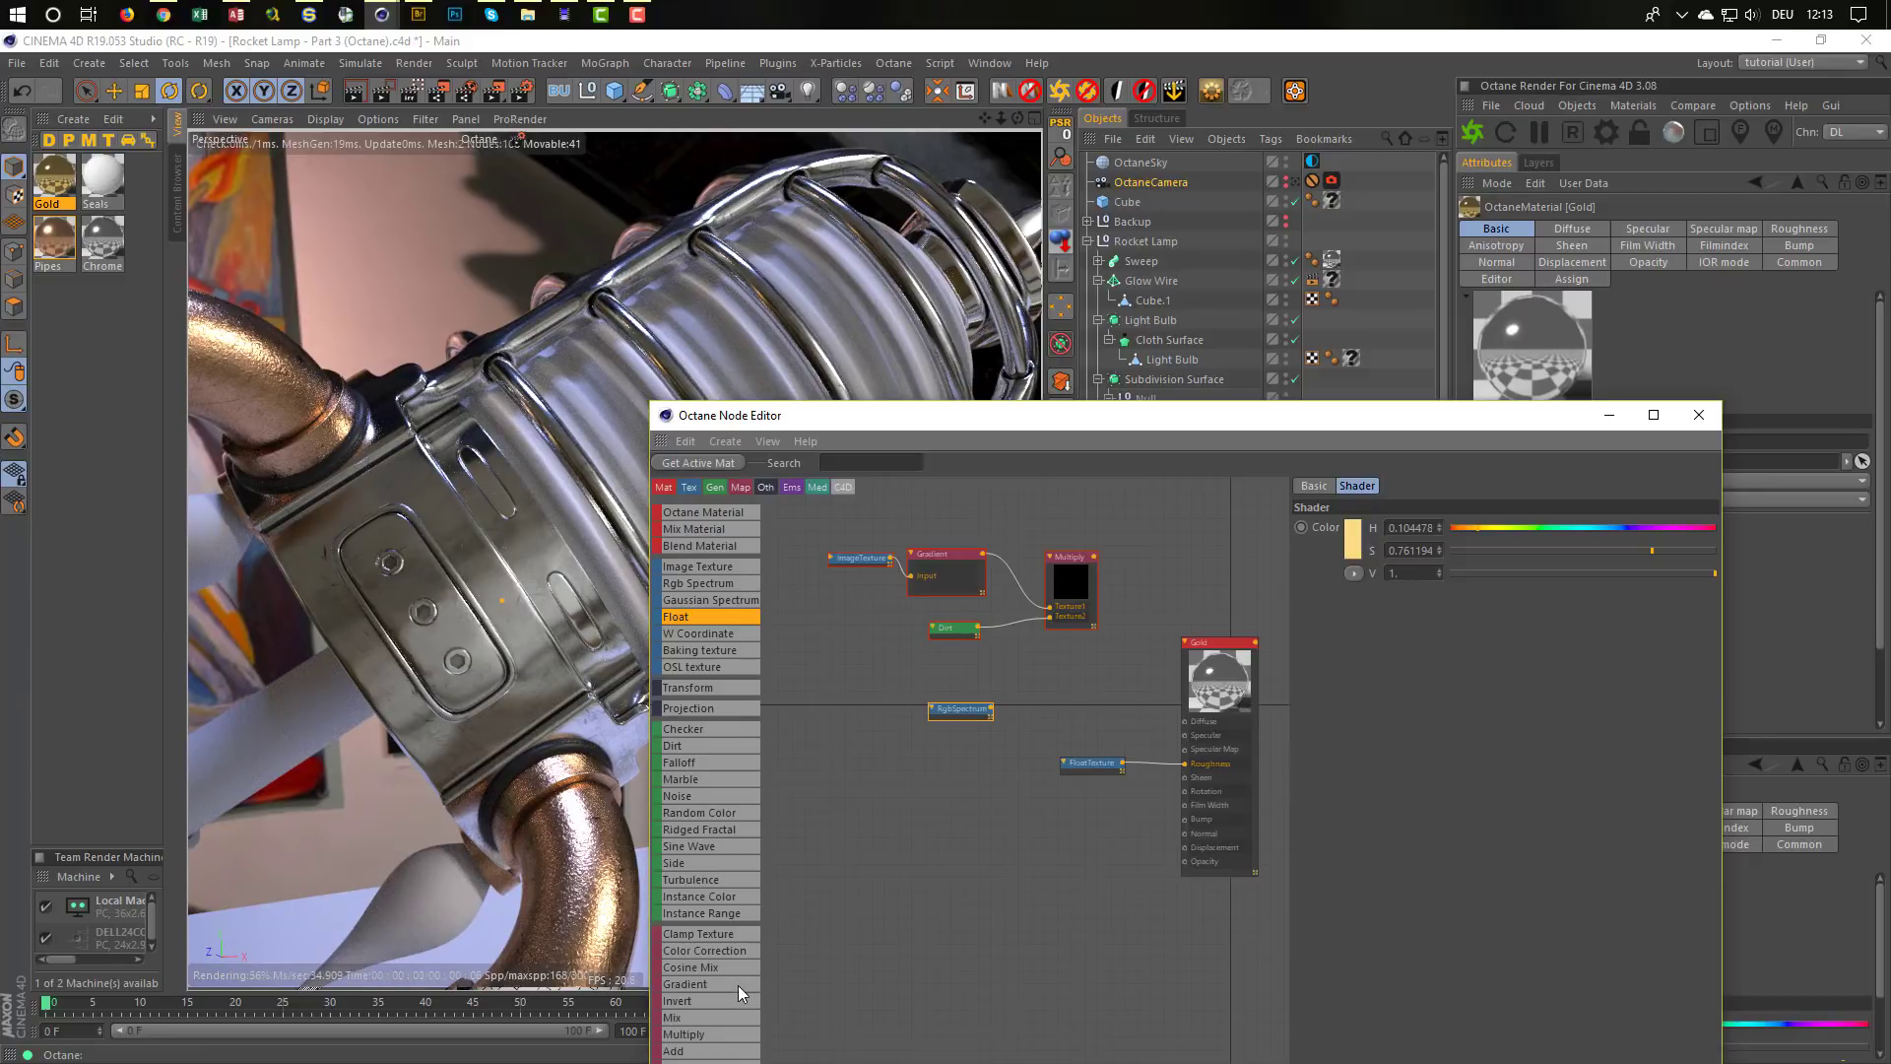
Add a Multiply node taking the dirt Multiply (Texture1) and RgbSpectrum (Texture2) into Specular
{"action": "left_click_drag", "start_coordinate": [709, 1034], "coordinate": [1102, 658]}
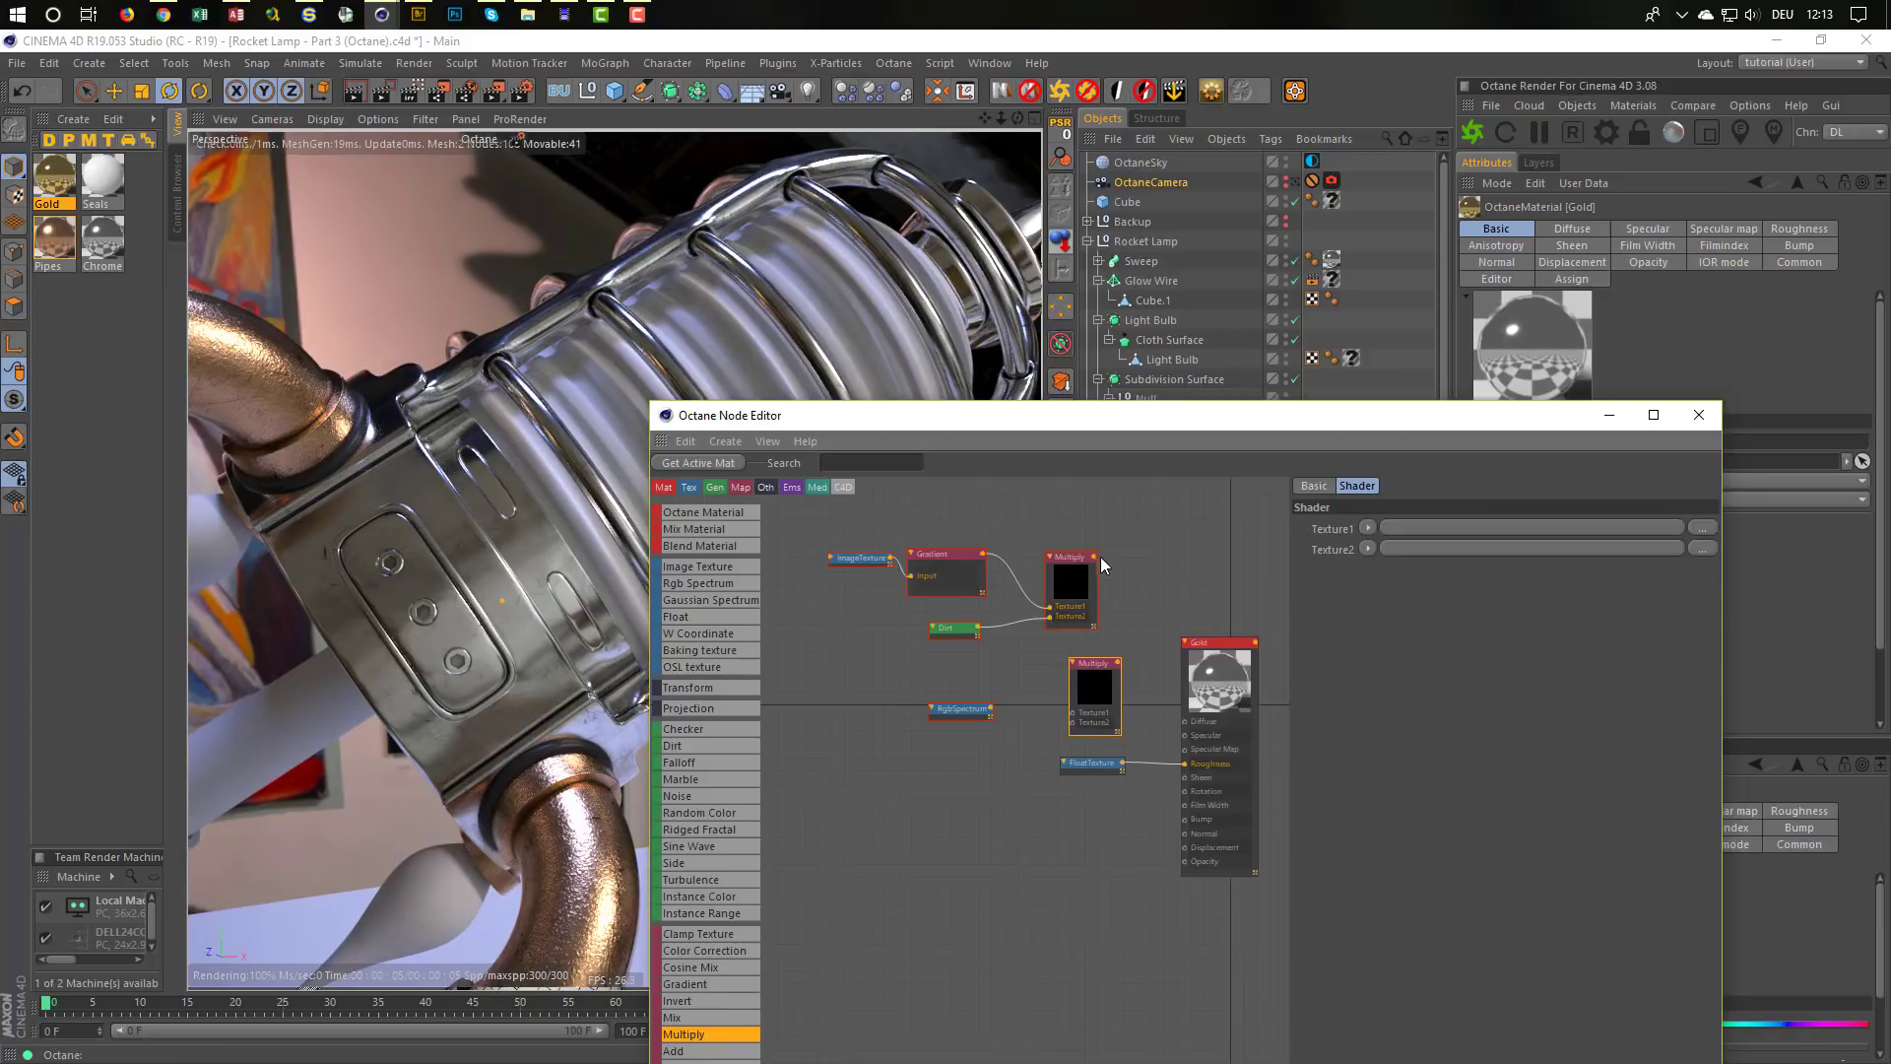
{"action": "left_click_drag", "start_coordinate": [1094, 558], "coordinate": [1072, 713]}
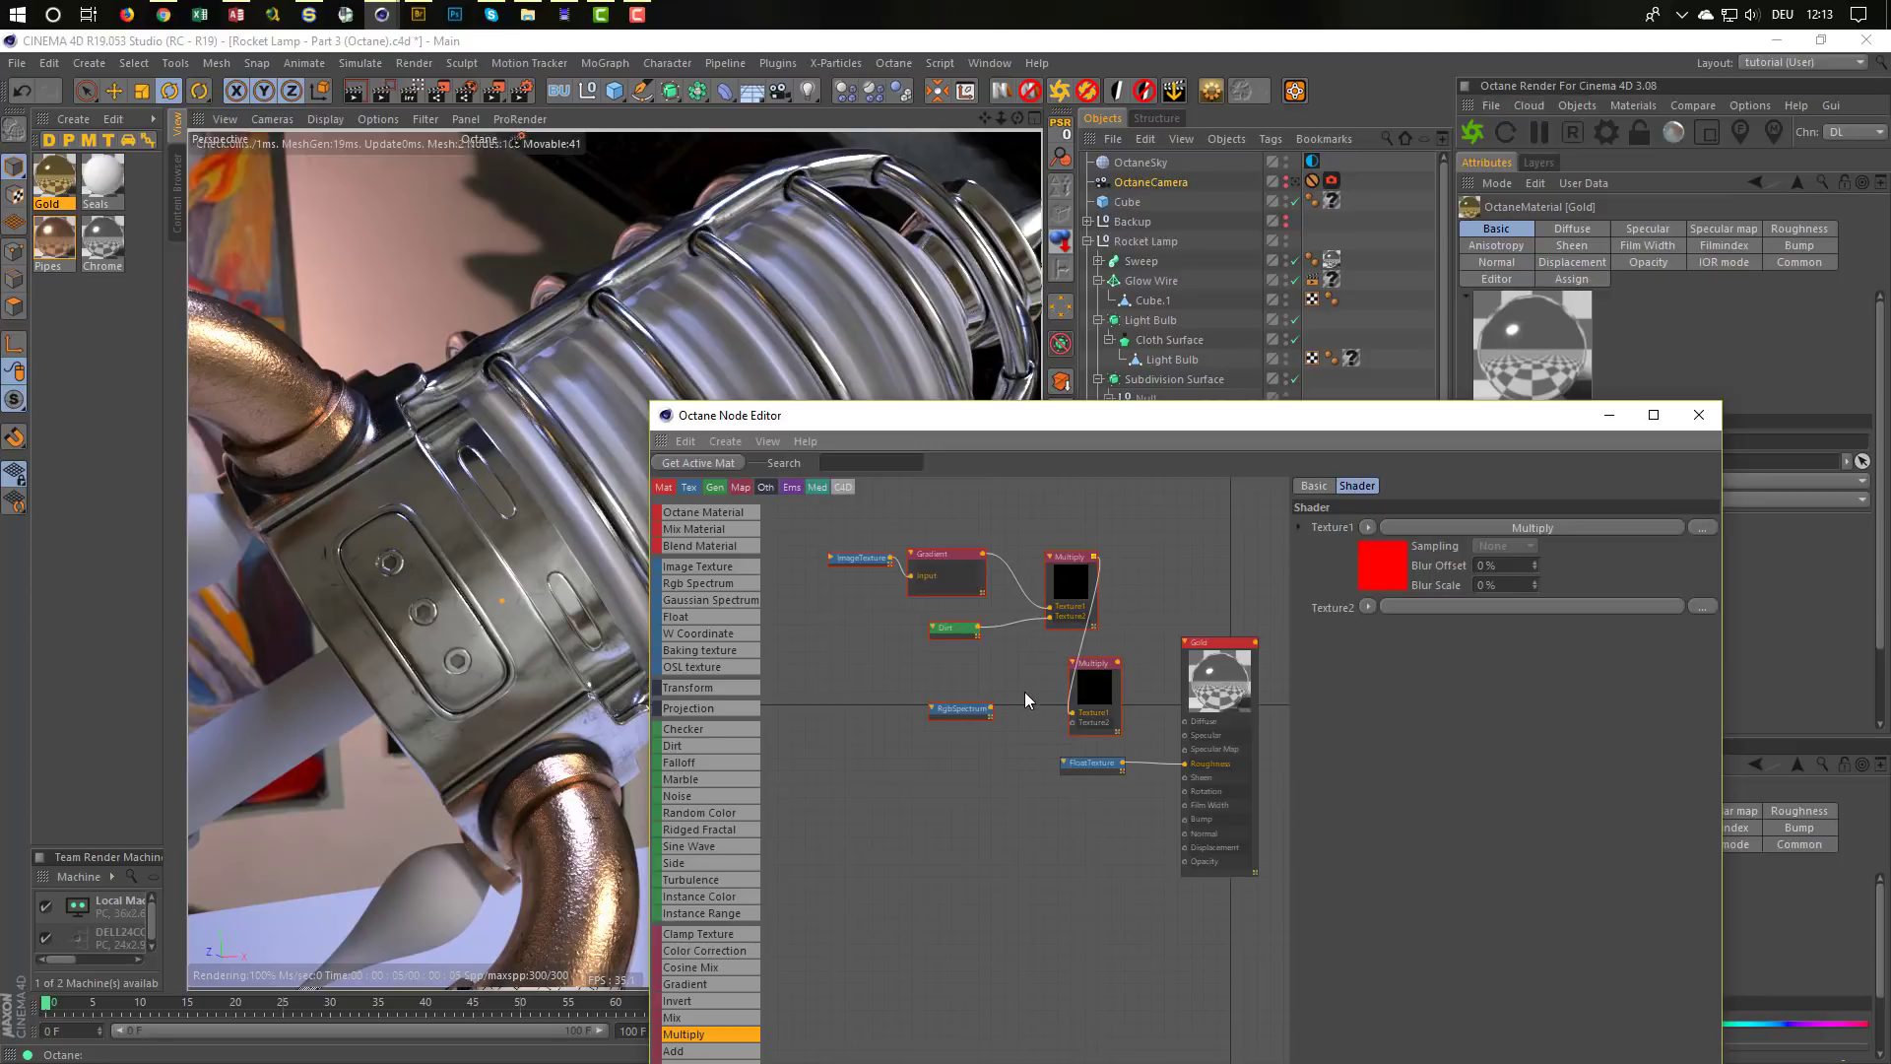
{"action": "left_click_drag", "start_coordinate": [995, 712], "coordinate": [1073, 724]}
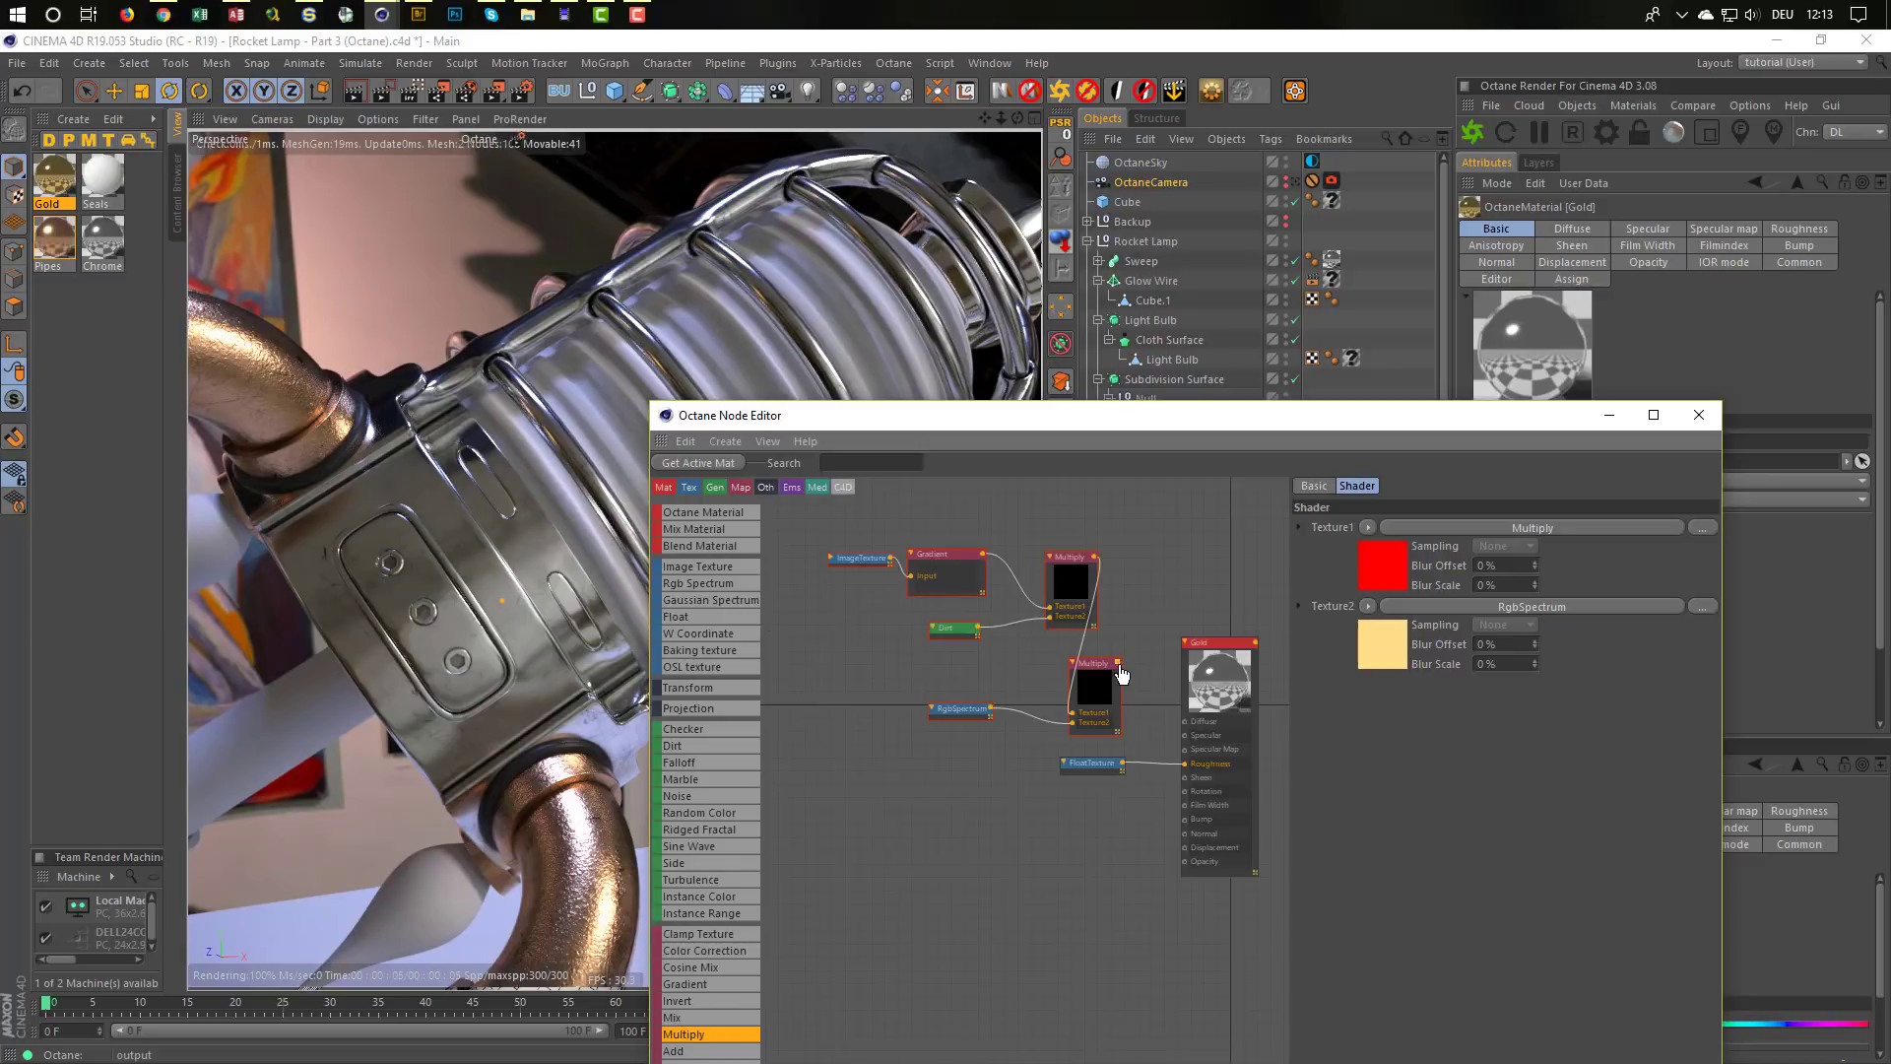
{"action": "left_click_drag", "start_coordinate": [1120, 668], "coordinate": [1185, 734]}
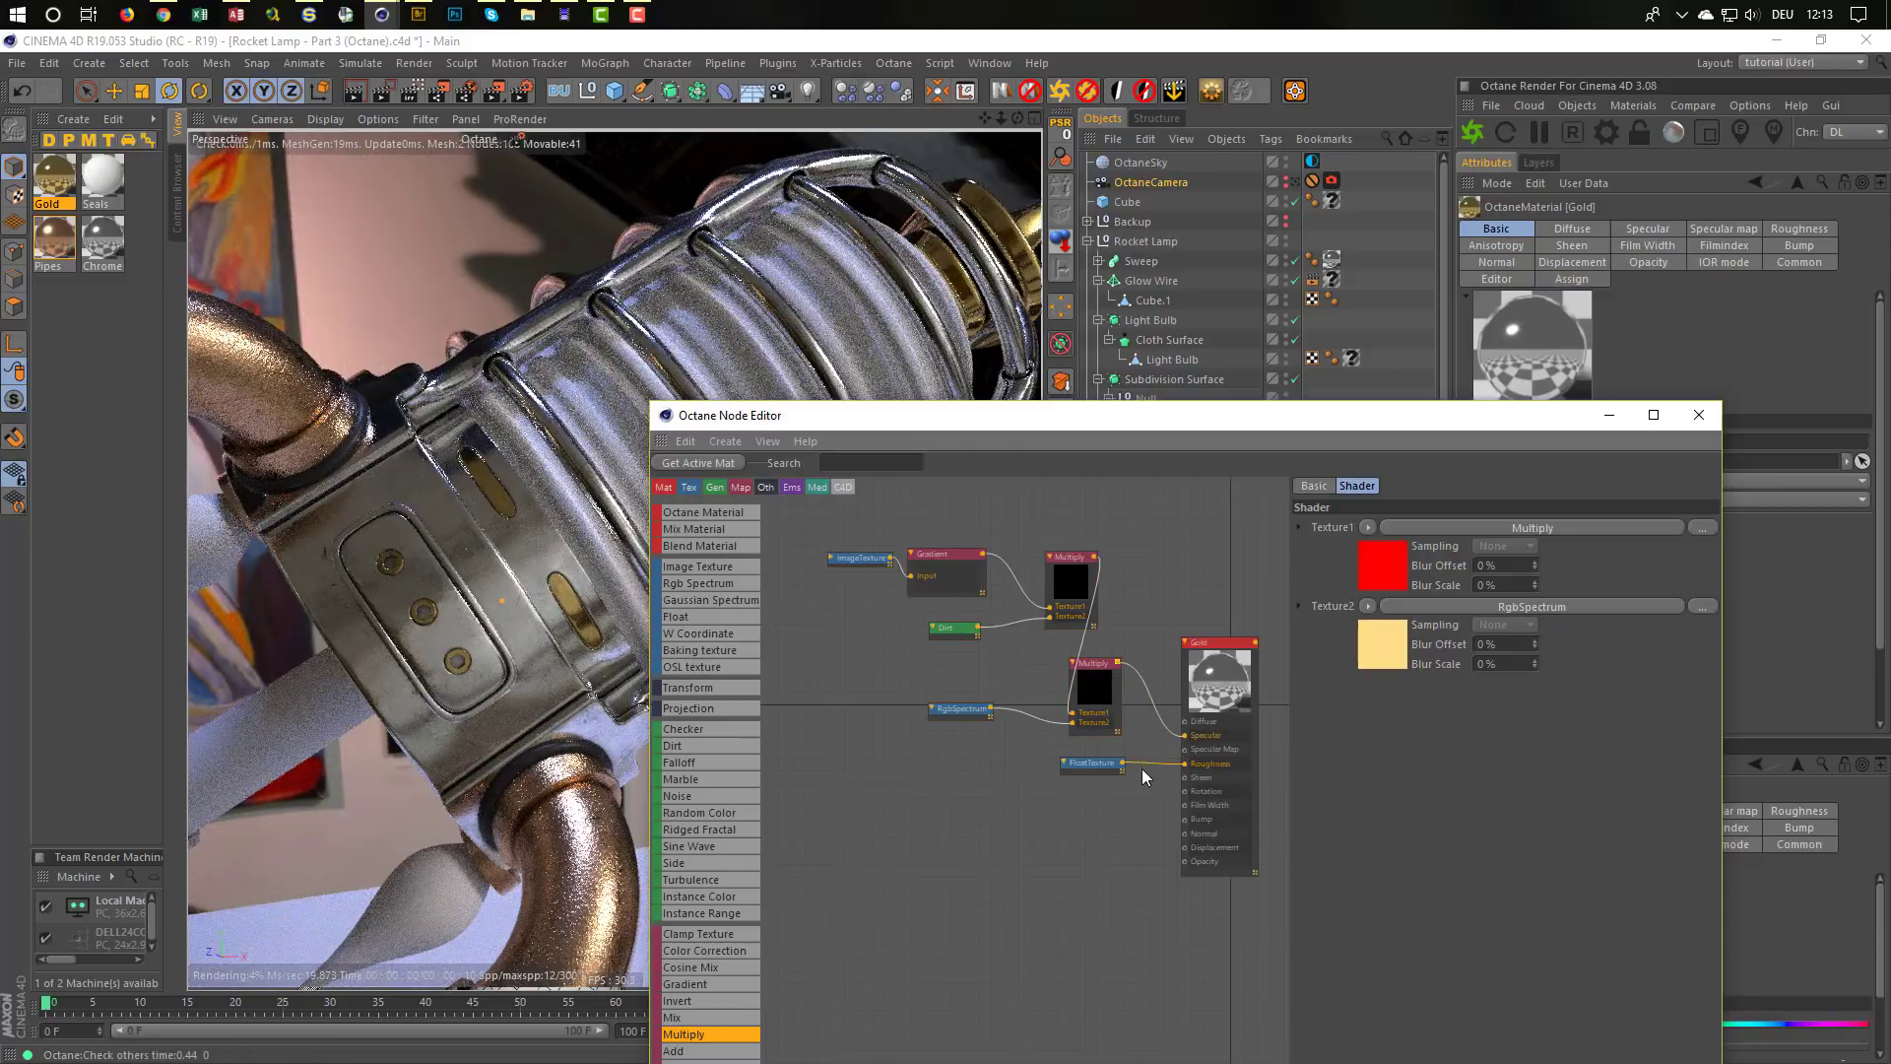
Orbit the viewport to inspect the dirt-tinted gold parts and save the scene
{"action": "left_click_drag", "start_coordinate": [617, 340], "coordinate": [920, 201], "text": "alt"}
{"action": "scroll", "coordinate": [576, 524], "scroll_direction": "up", "scroll_amount": 3}
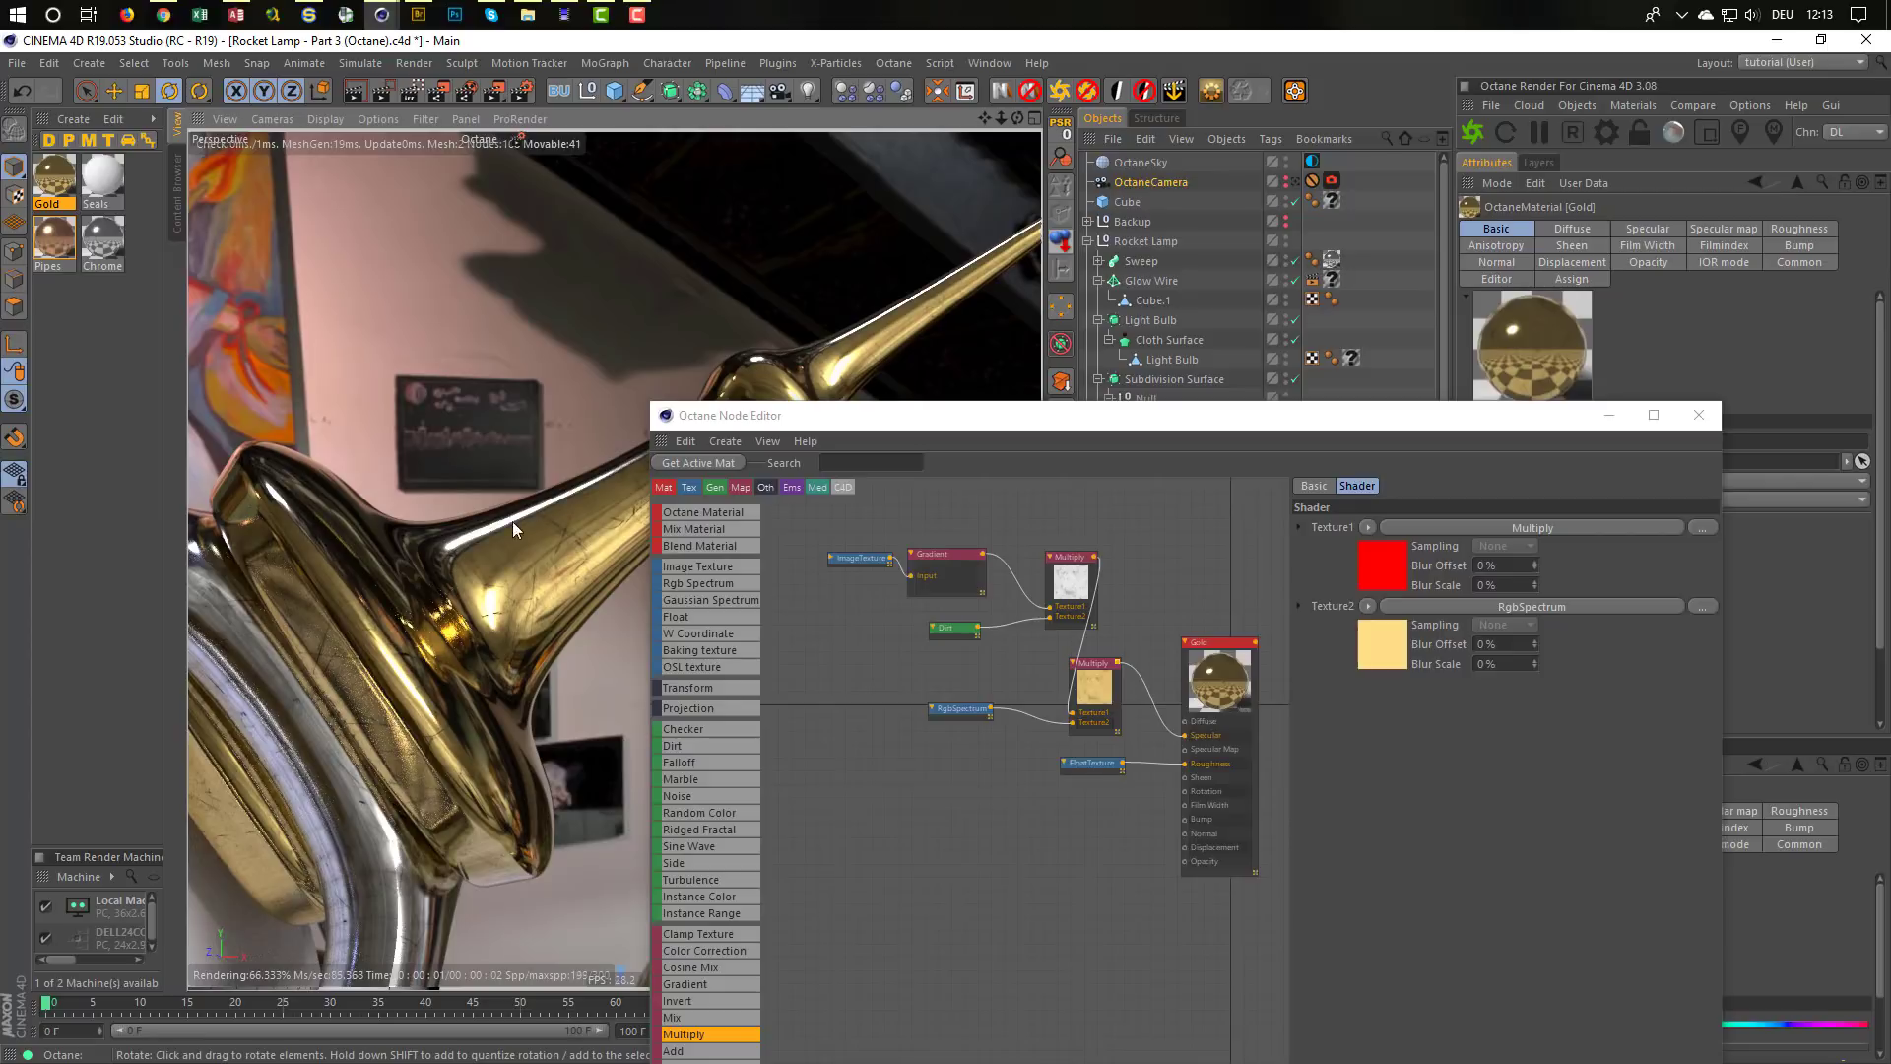
{"action": "scroll", "coordinate": [512, 527], "scroll_direction": "down", "scroll_amount": 4}
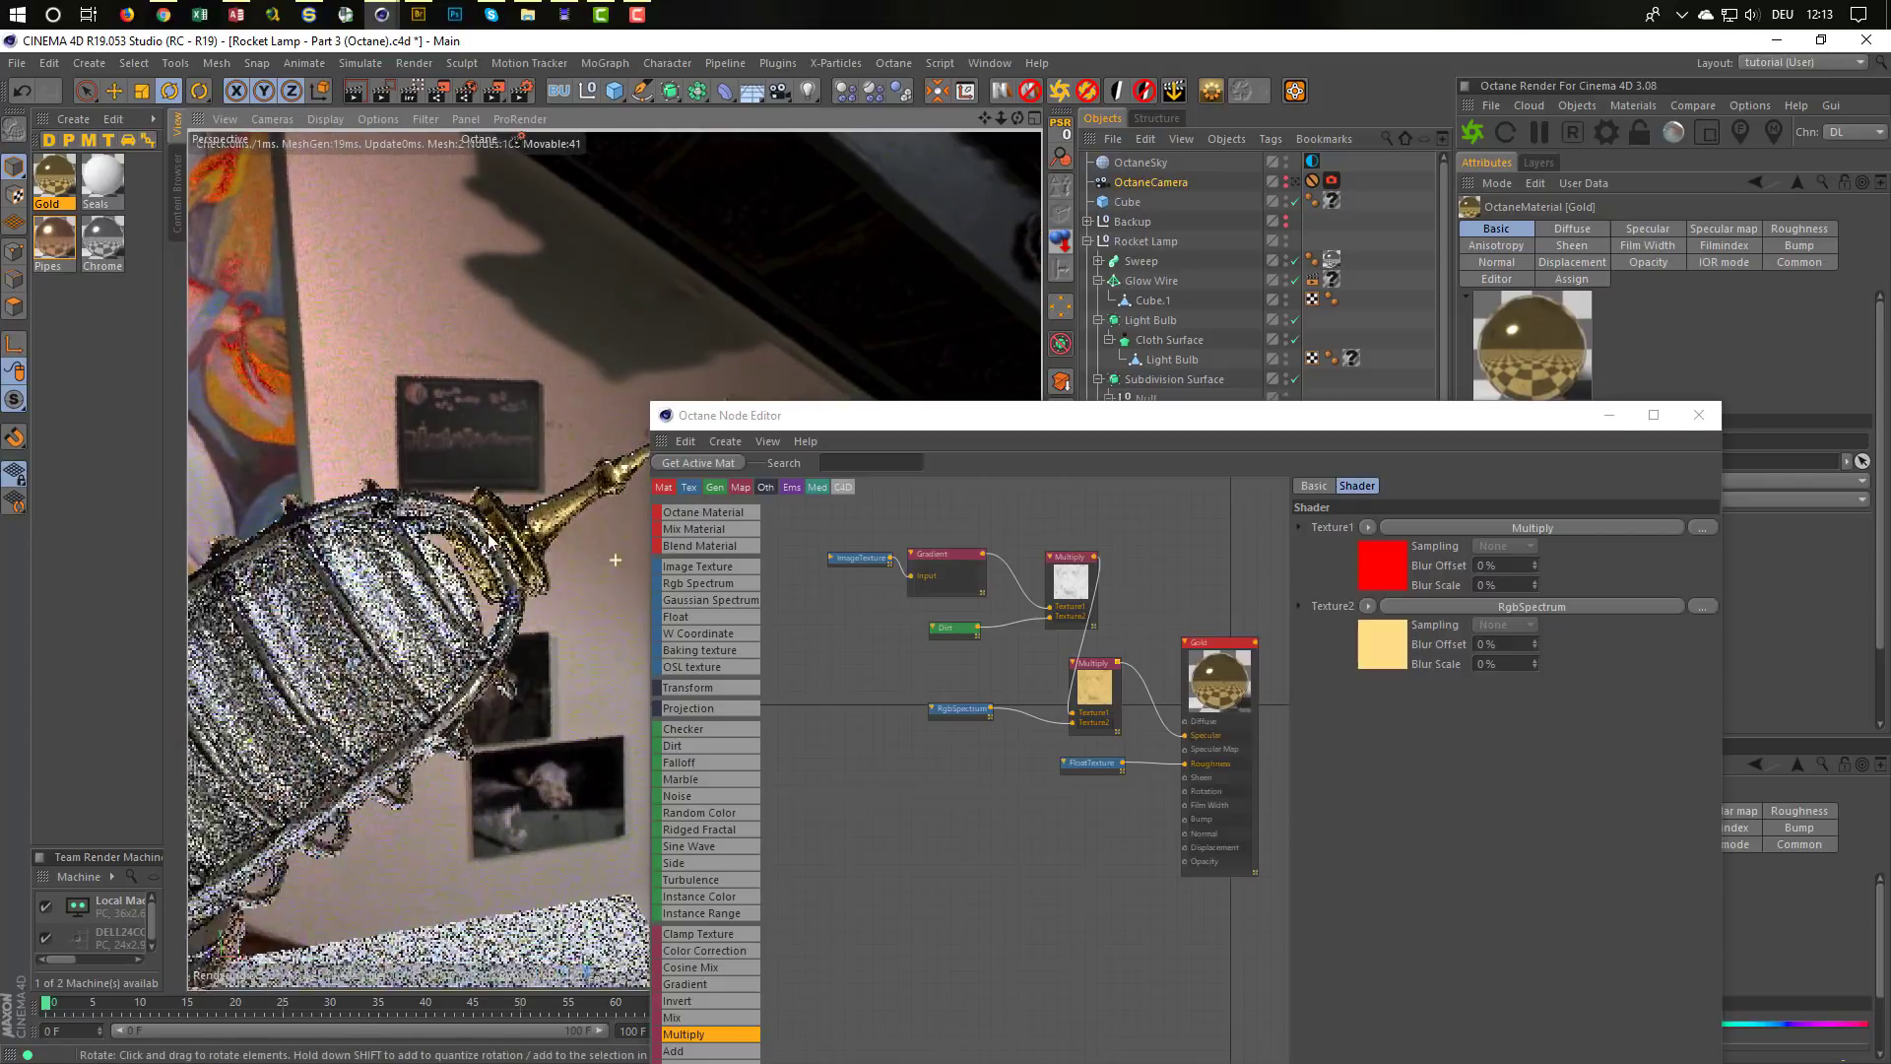
{"action": "left_click_drag", "start_coordinate": [489, 538], "coordinate": [832, 285], "text": "alt"}
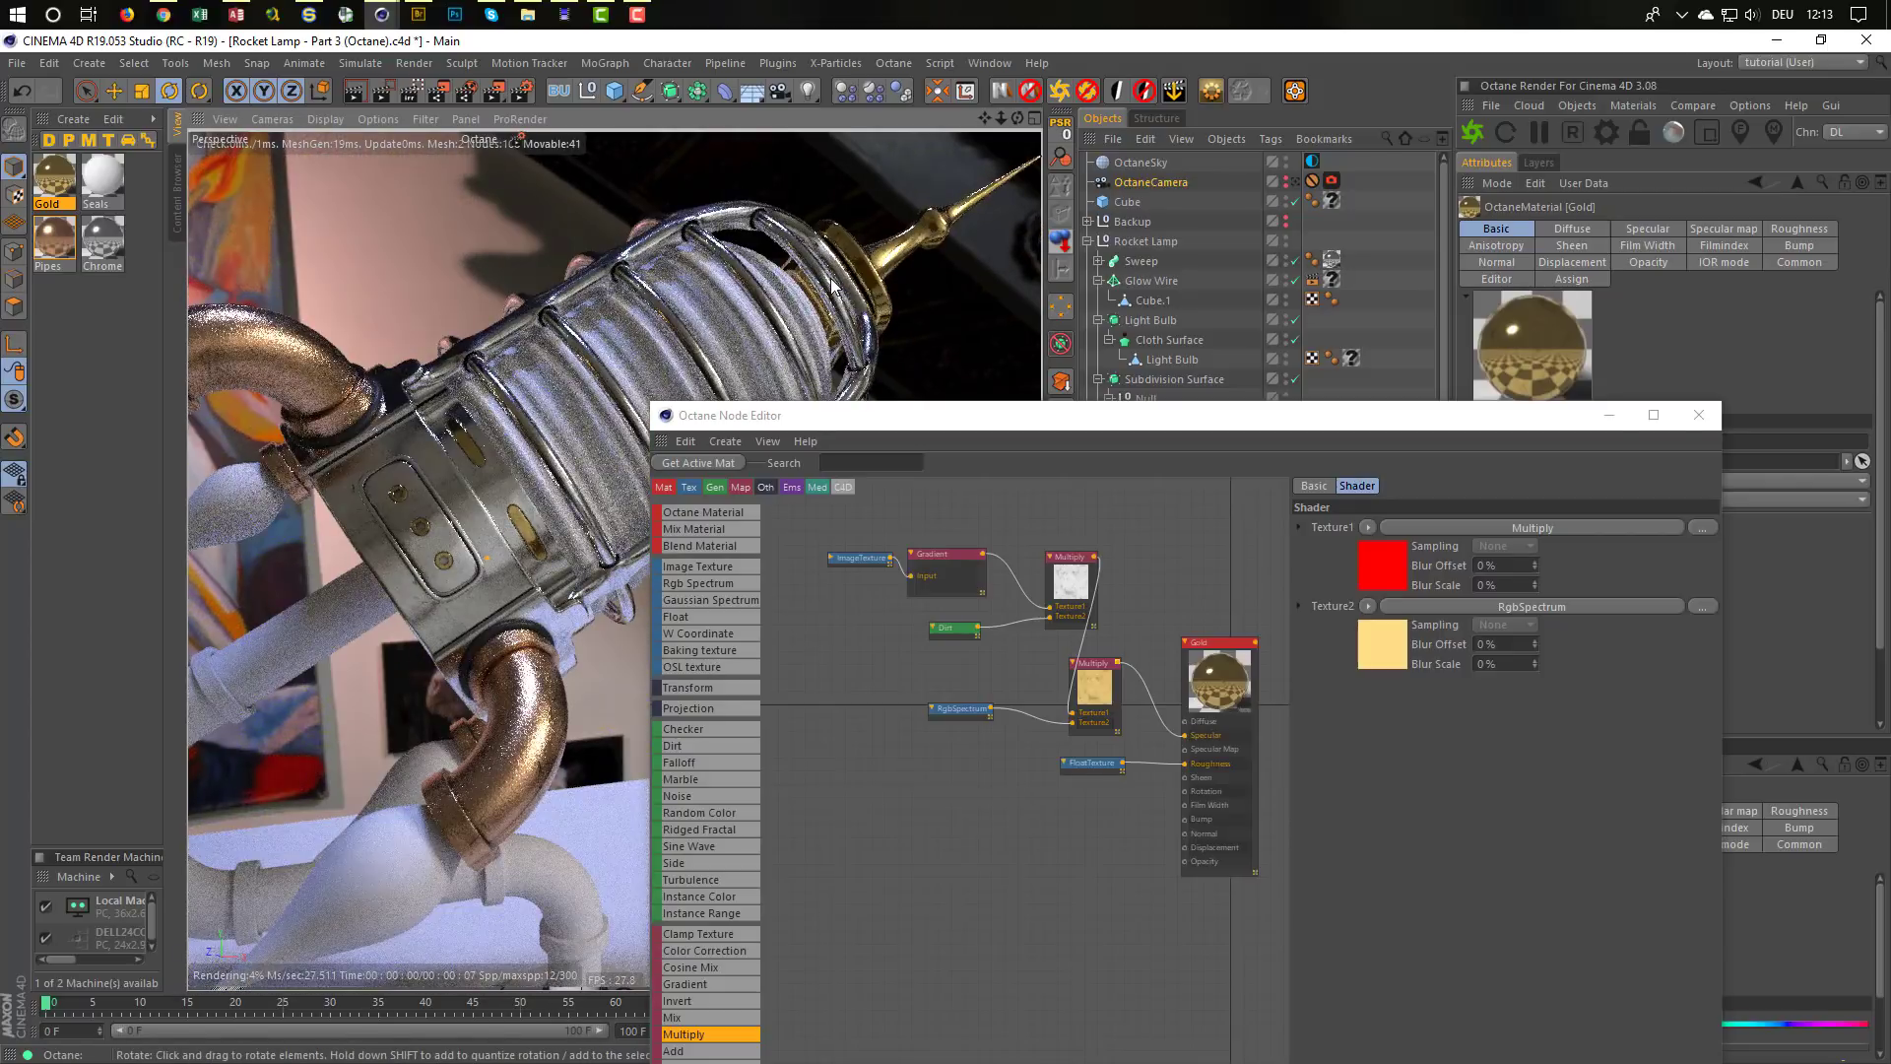
{"action": "key", "text": "ctrl+s"}
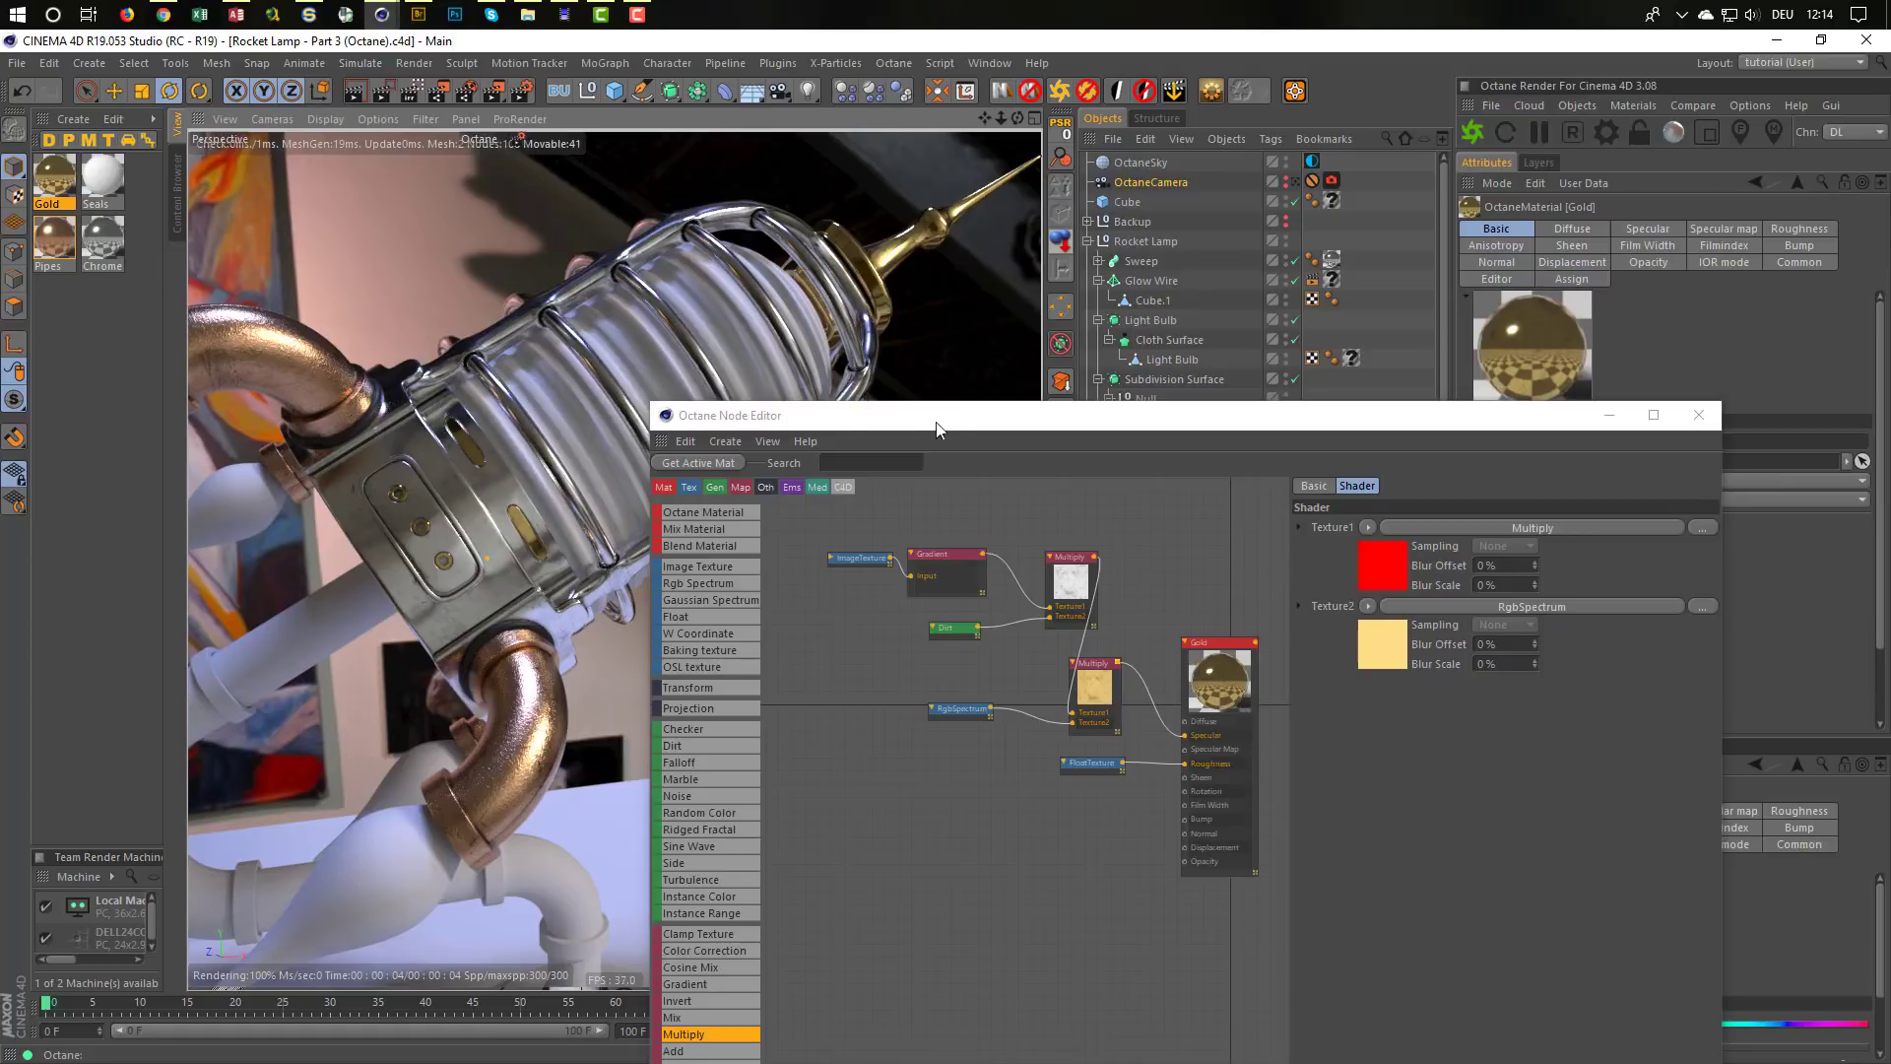
Move the Octane Node Editor aside and close it
{"action": "left_click_drag", "start_coordinate": [997, 427], "coordinate": [1105, 335]}
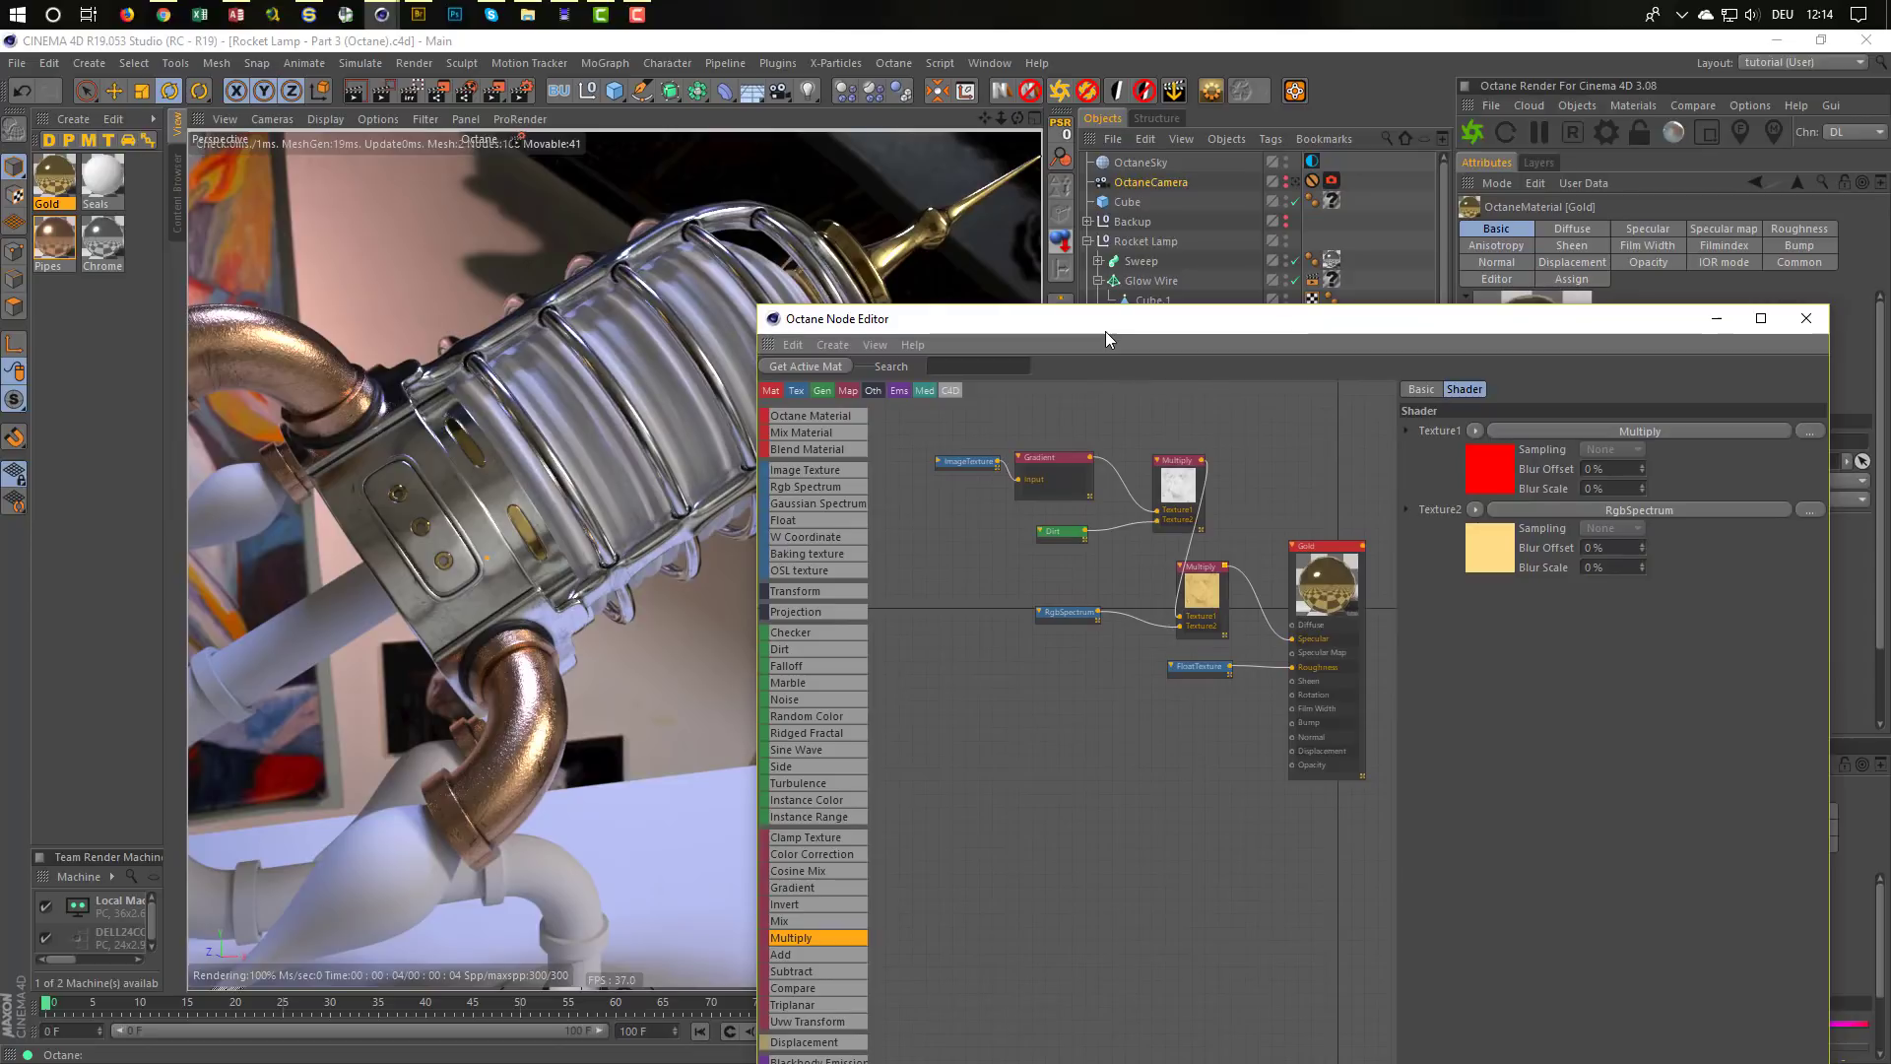
{"action": "left_click", "coordinate": [1805, 318]}
{"action": "left_click_drag", "start_coordinate": [564, 530], "coordinate": [499, 473], "text": "alt"}
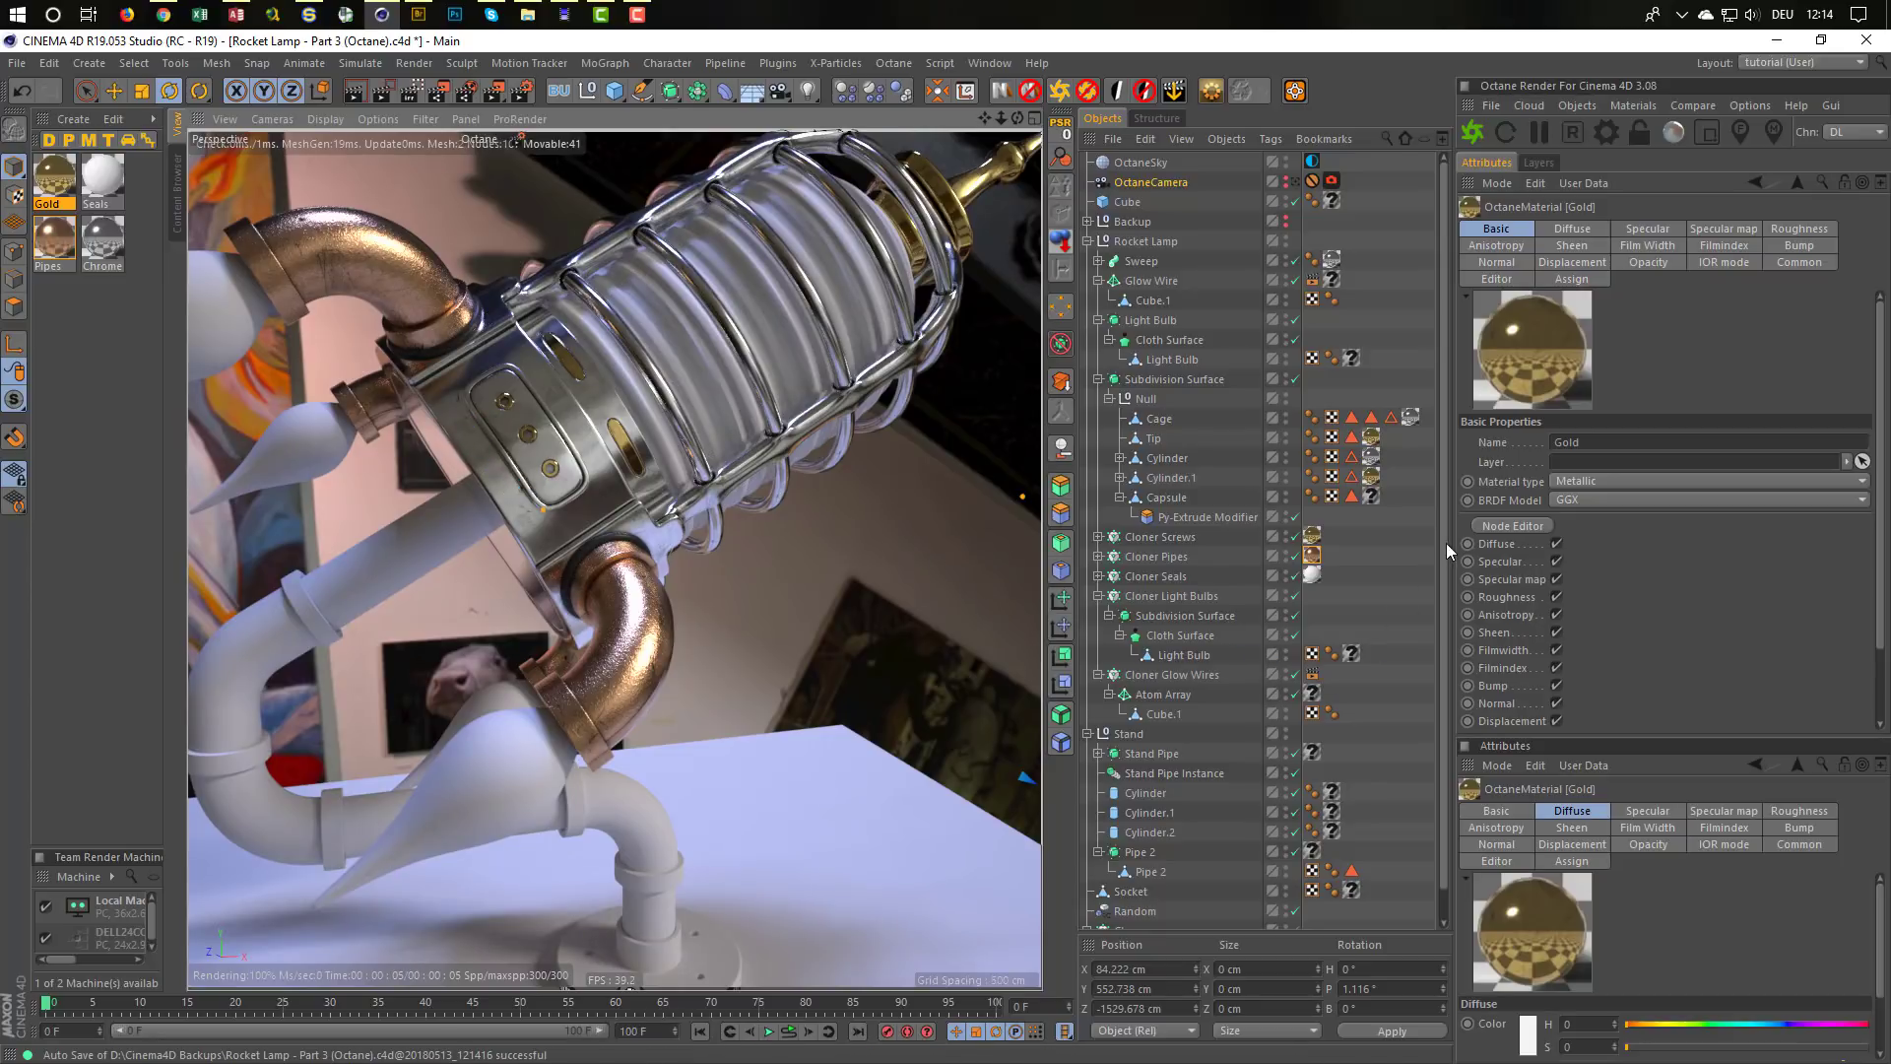
Apply the Chrome material to the two stand cylinders
{"action": "scroll", "coordinate": [1445, 572], "scroll_direction": "down", "scroll_amount": 1}
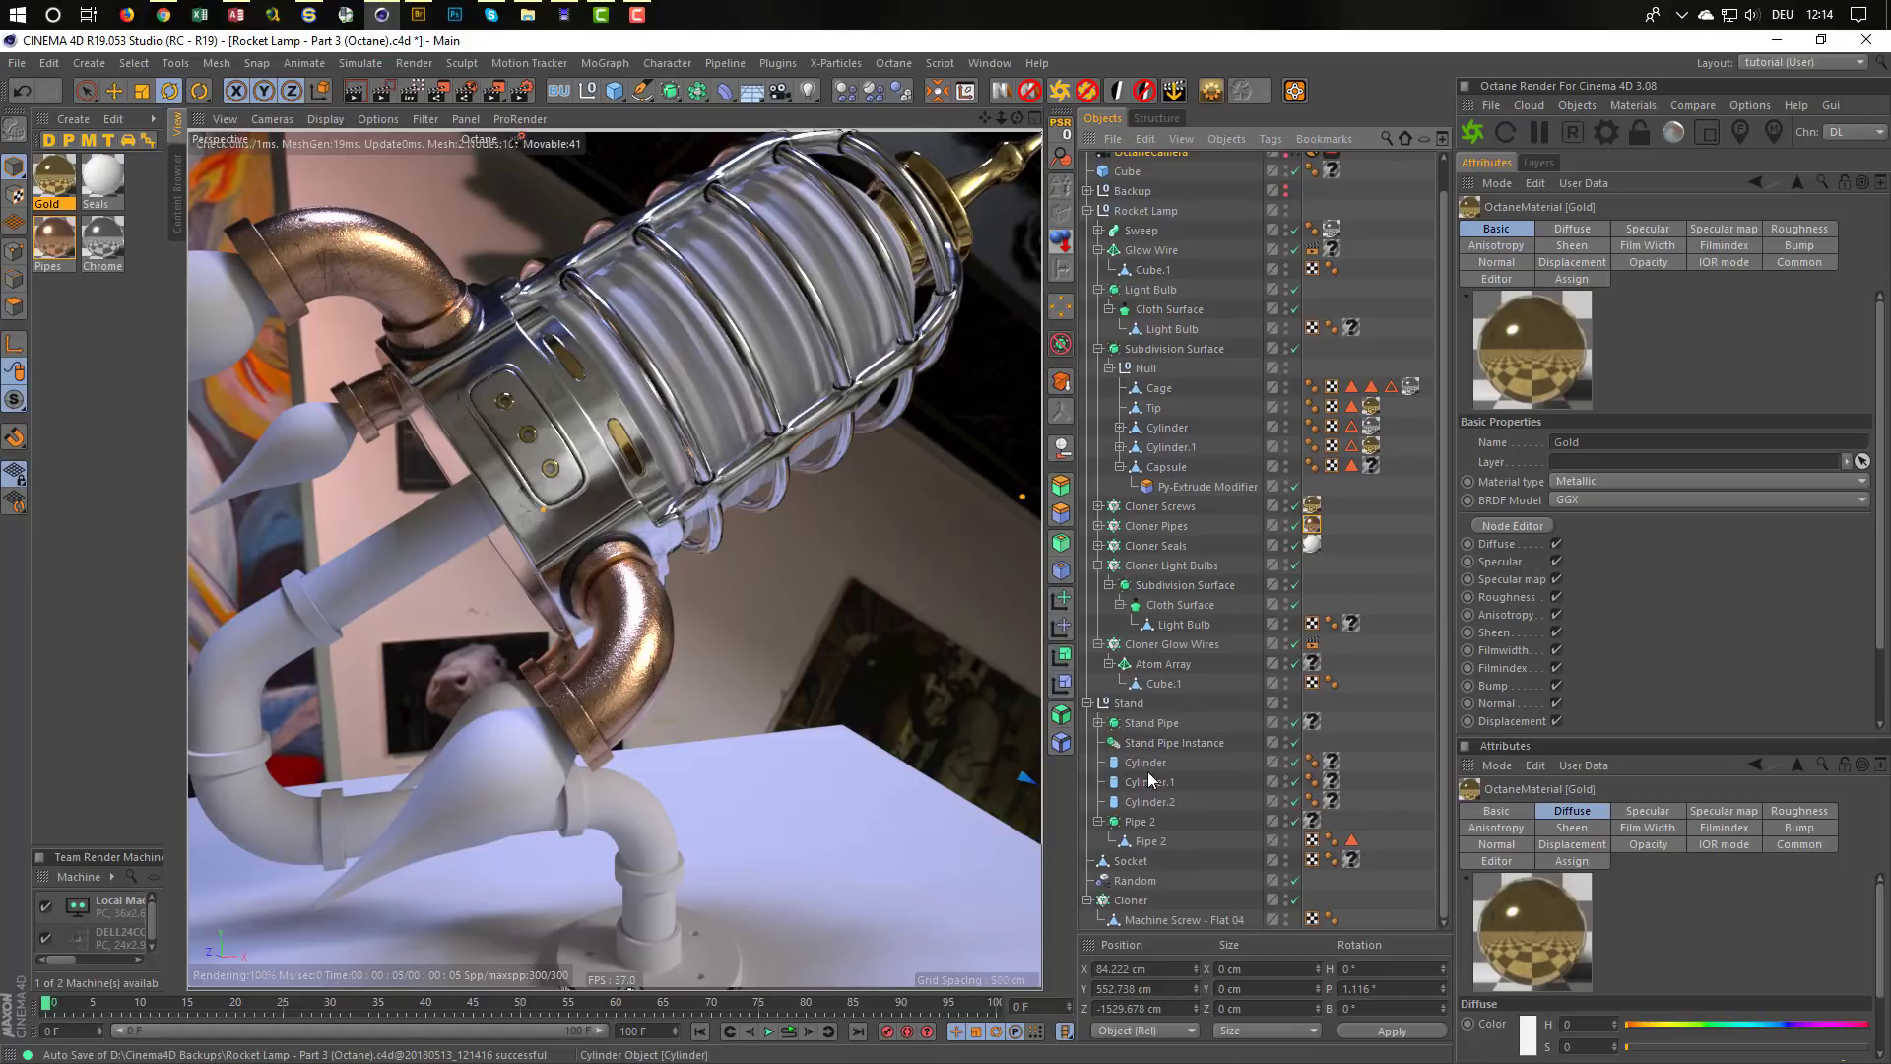
{"action": "left_click_drag", "start_coordinate": [96, 256], "coordinate": [1325, 762]}
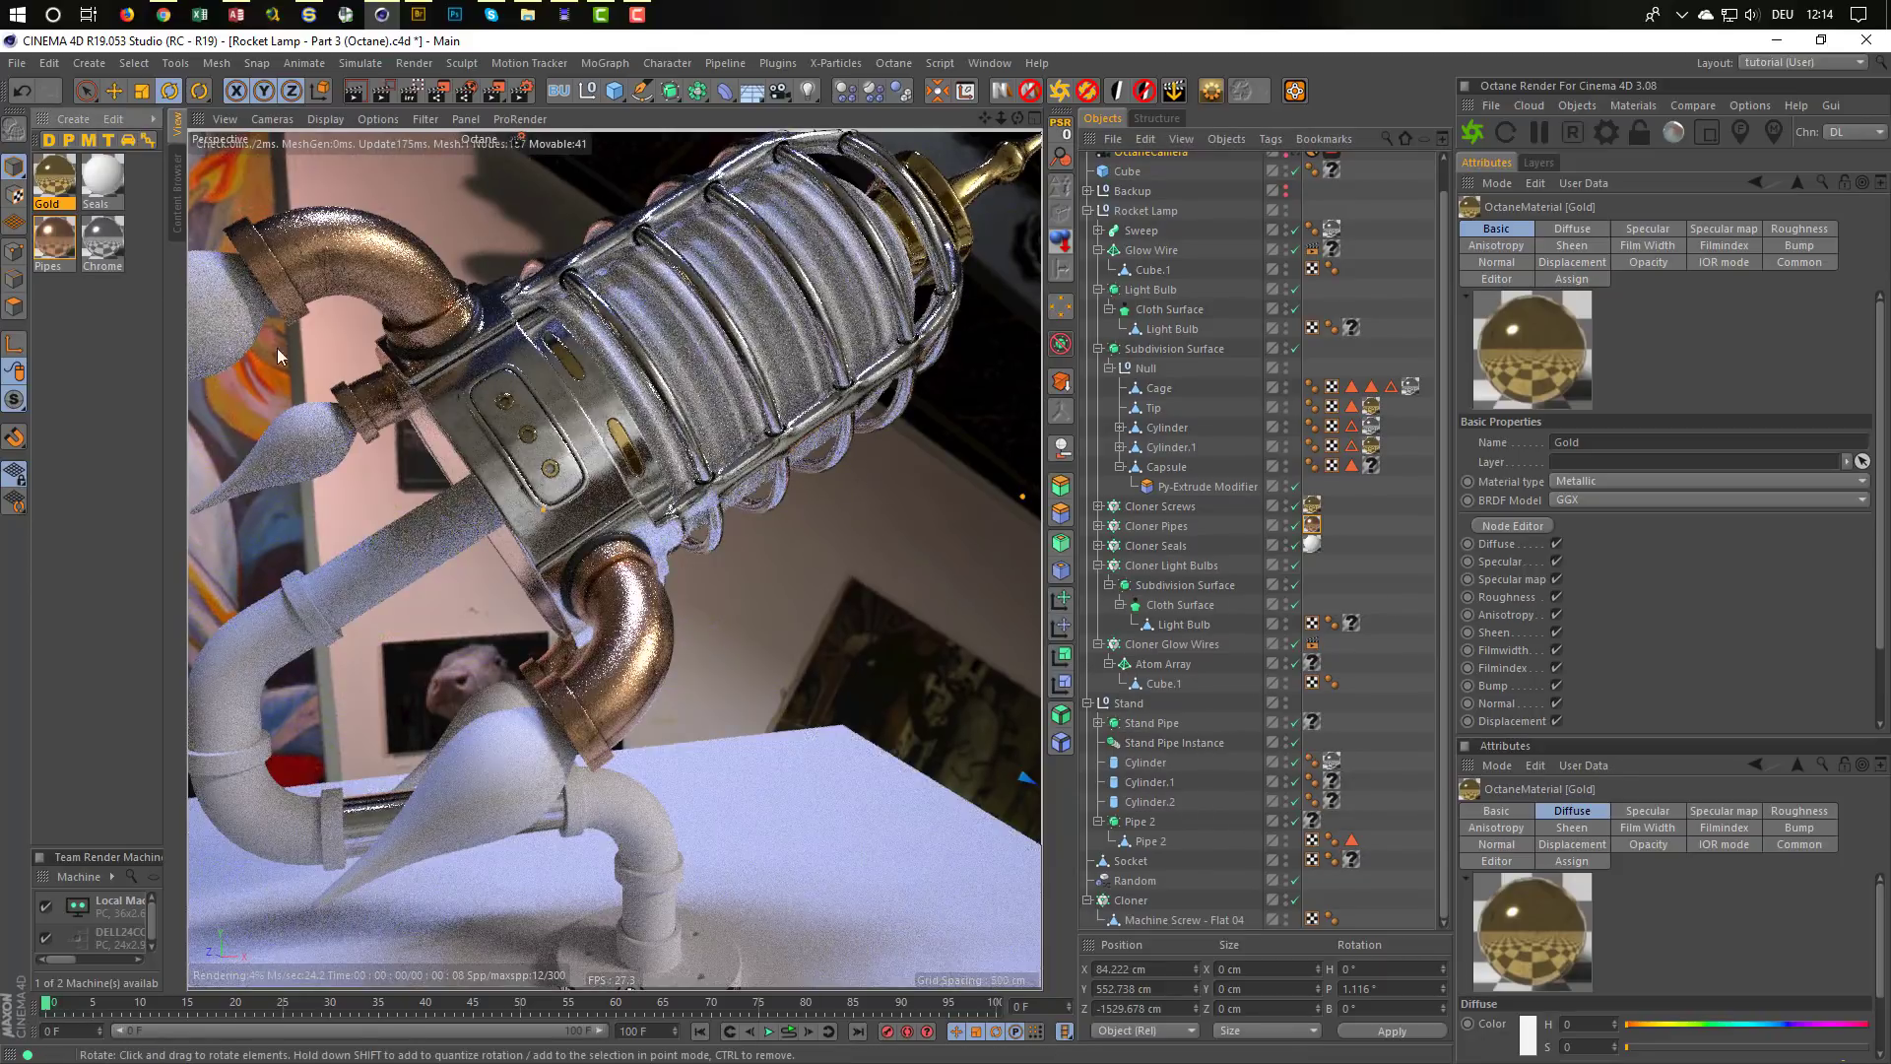
{"action": "left_click_drag", "start_coordinate": [100, 239], "coordinate": [1336, 800]}
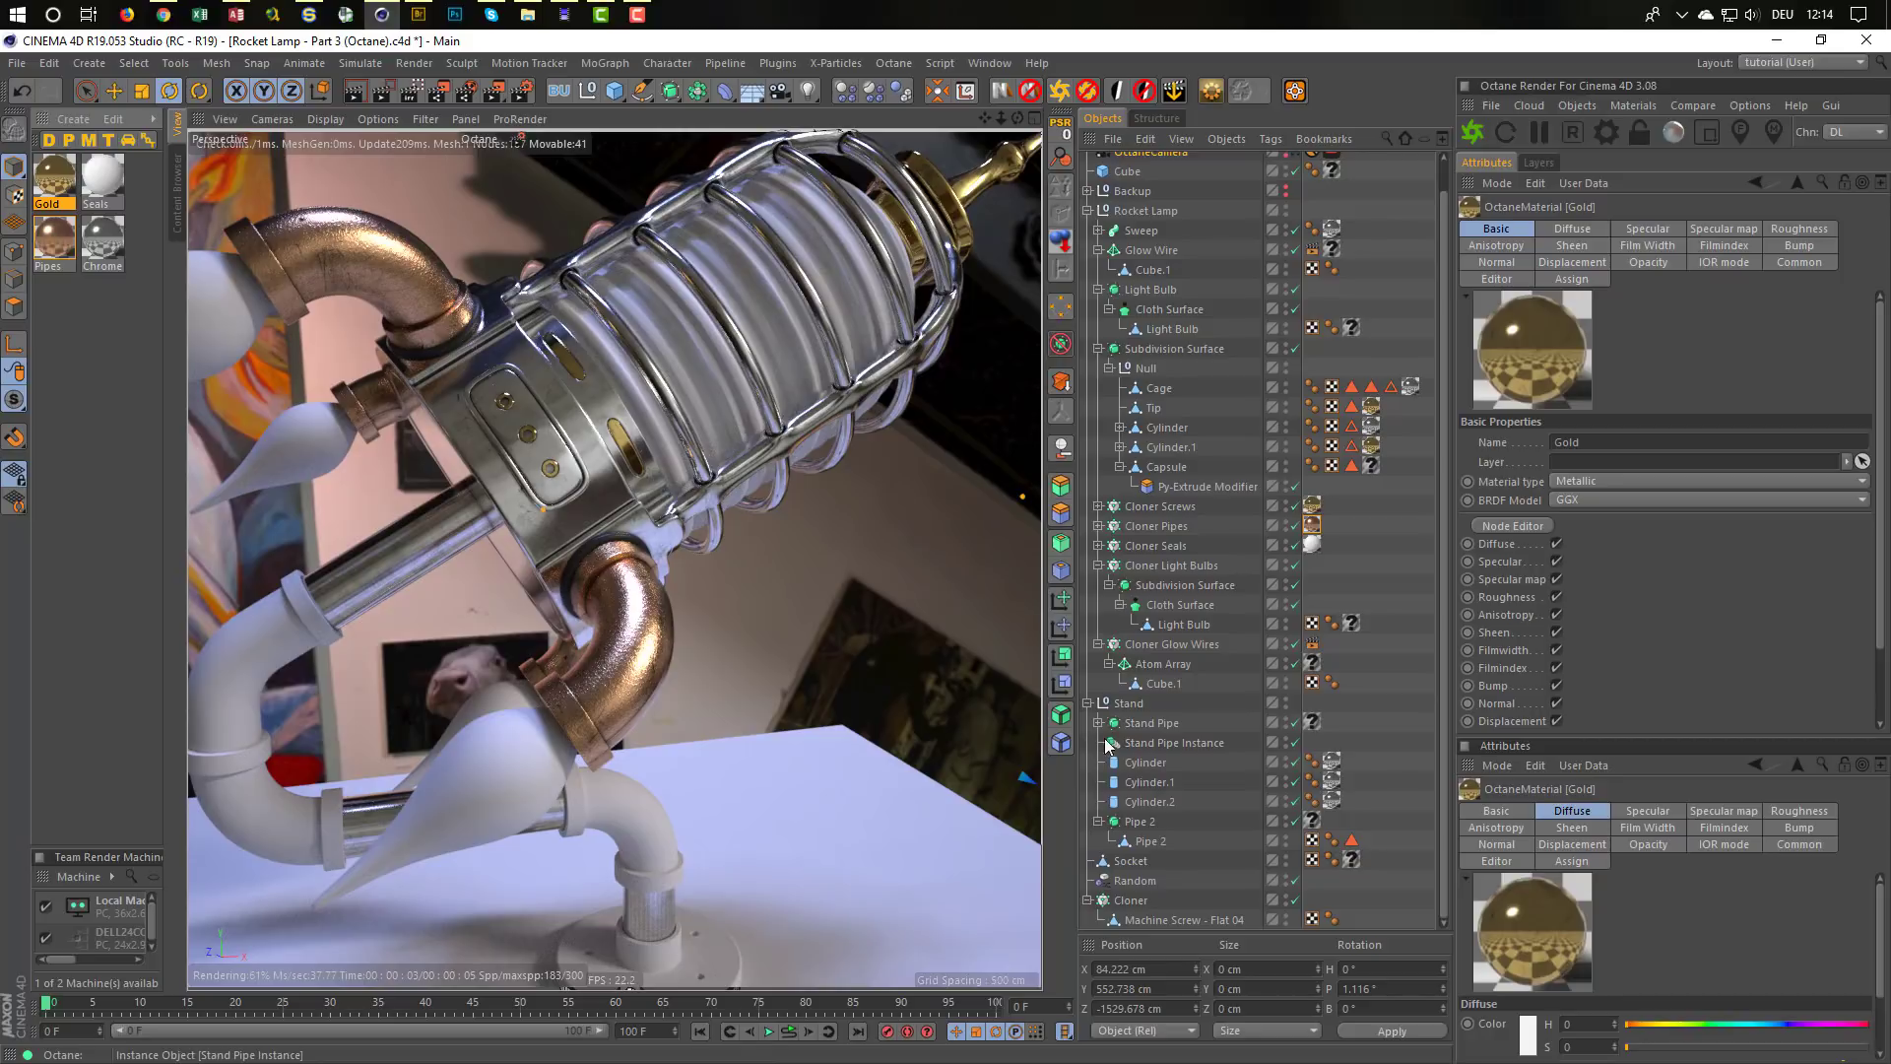
Apply the Pipes material to Stand Pipe, another stand part and Socket, checking the pipe elbow
{"action": "left_click_drag", "start_coordinate": [56, 244], "coordinate": [1314, 726]}
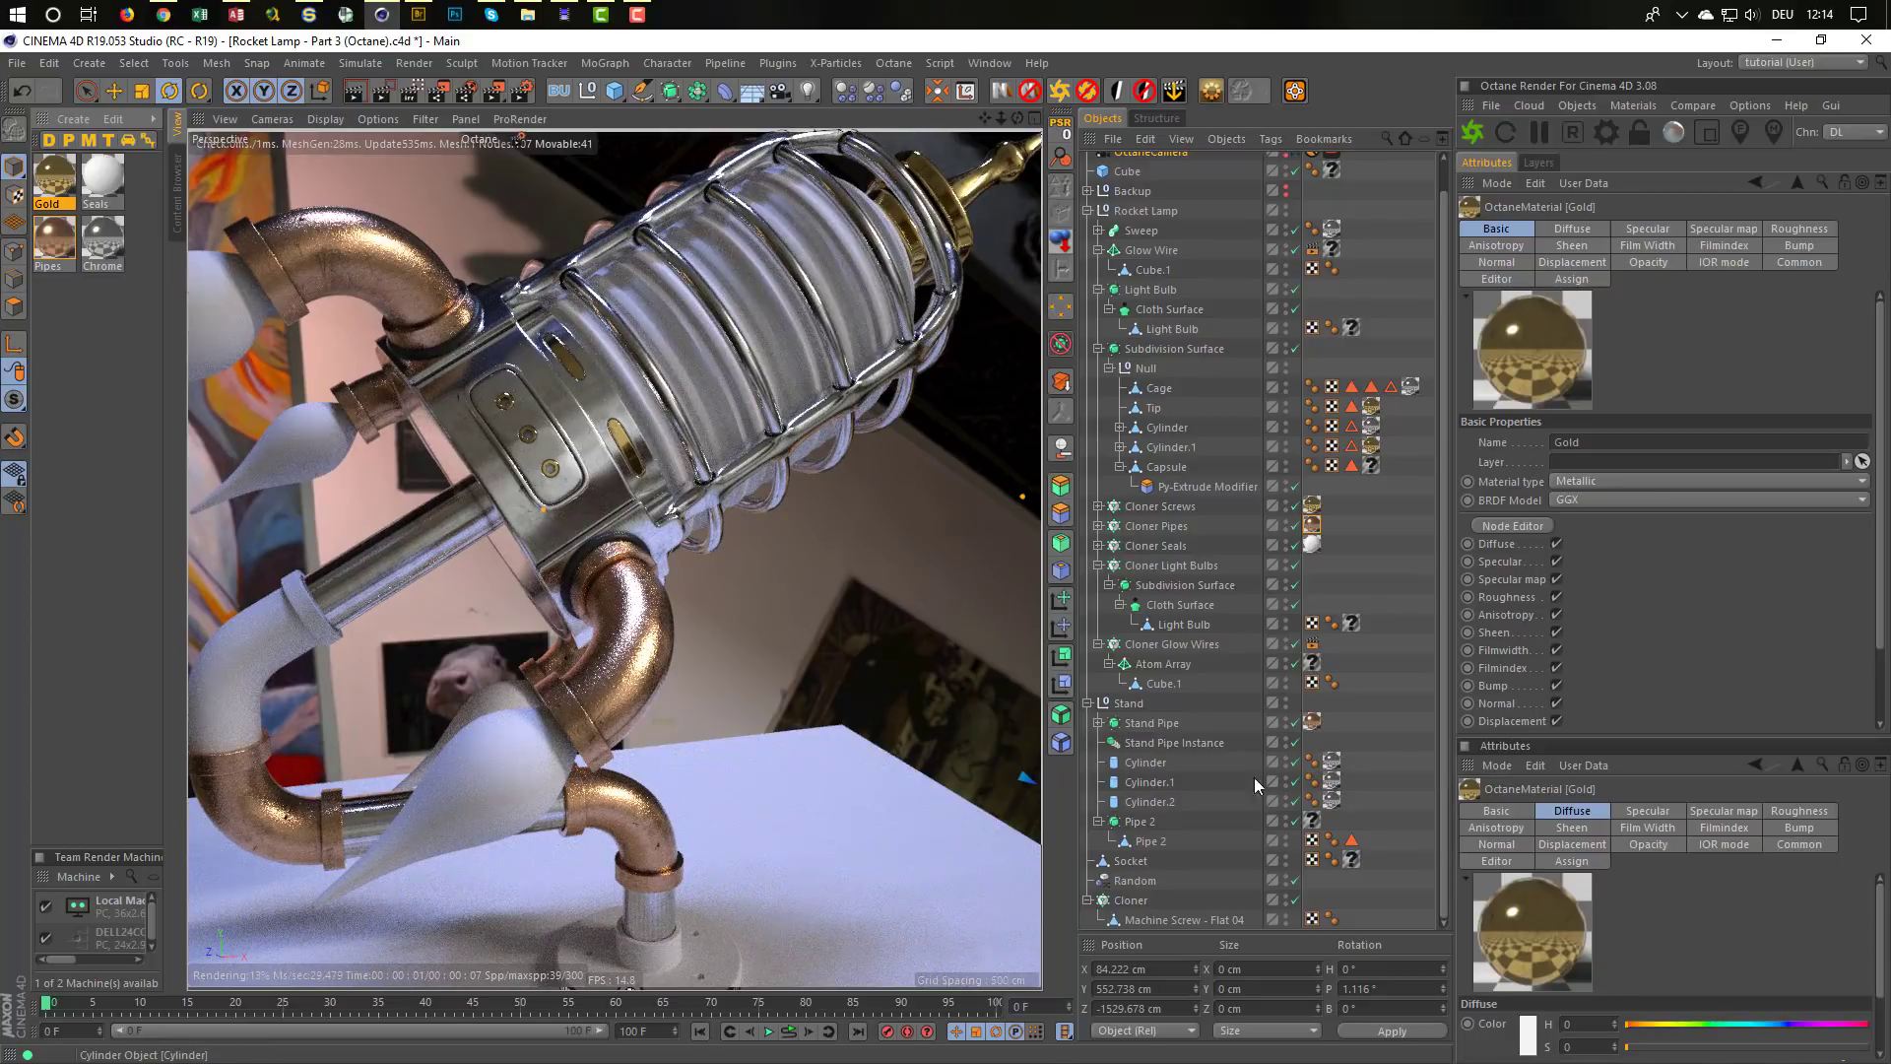
{"action": "left_click_drag", "start_coordinate": [56, 241], "coordinate": [1314, 821]}
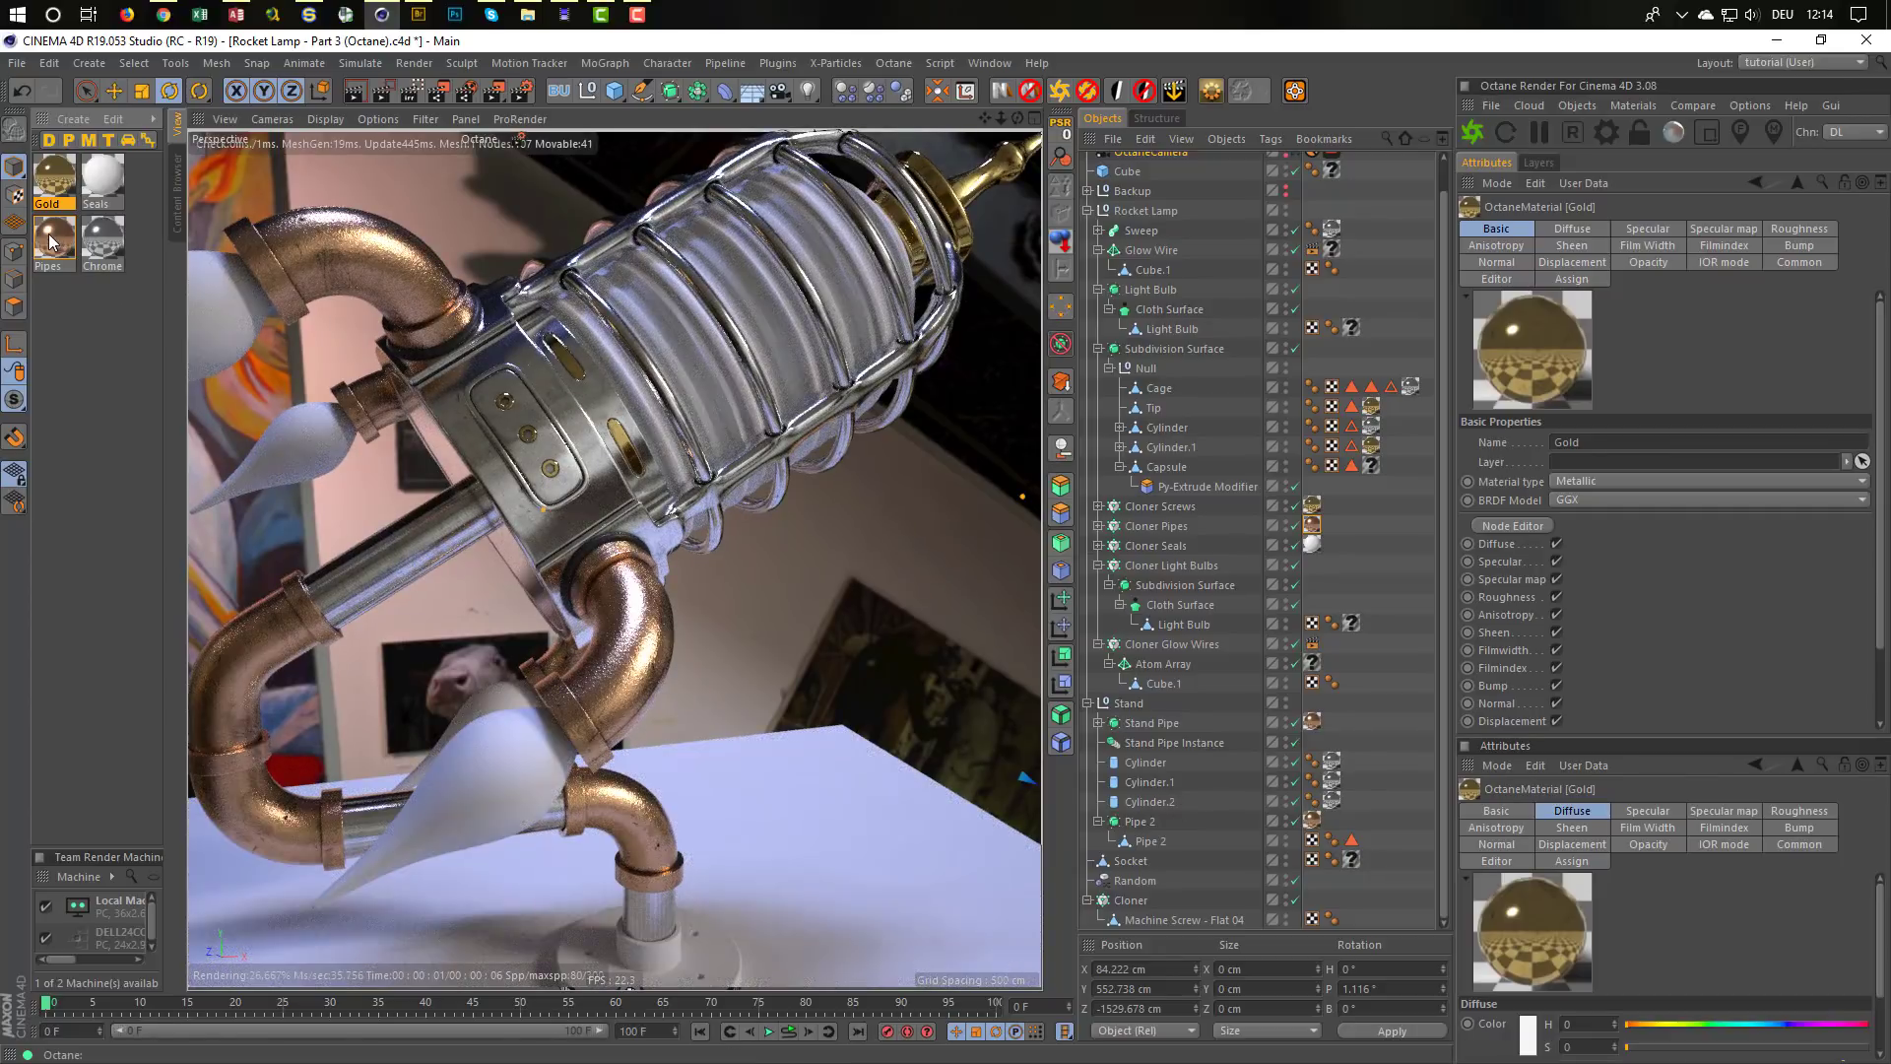
{"action": "left_click_drag", "start_coordinate": [52, 237], "coordinate": [1356, 864]}
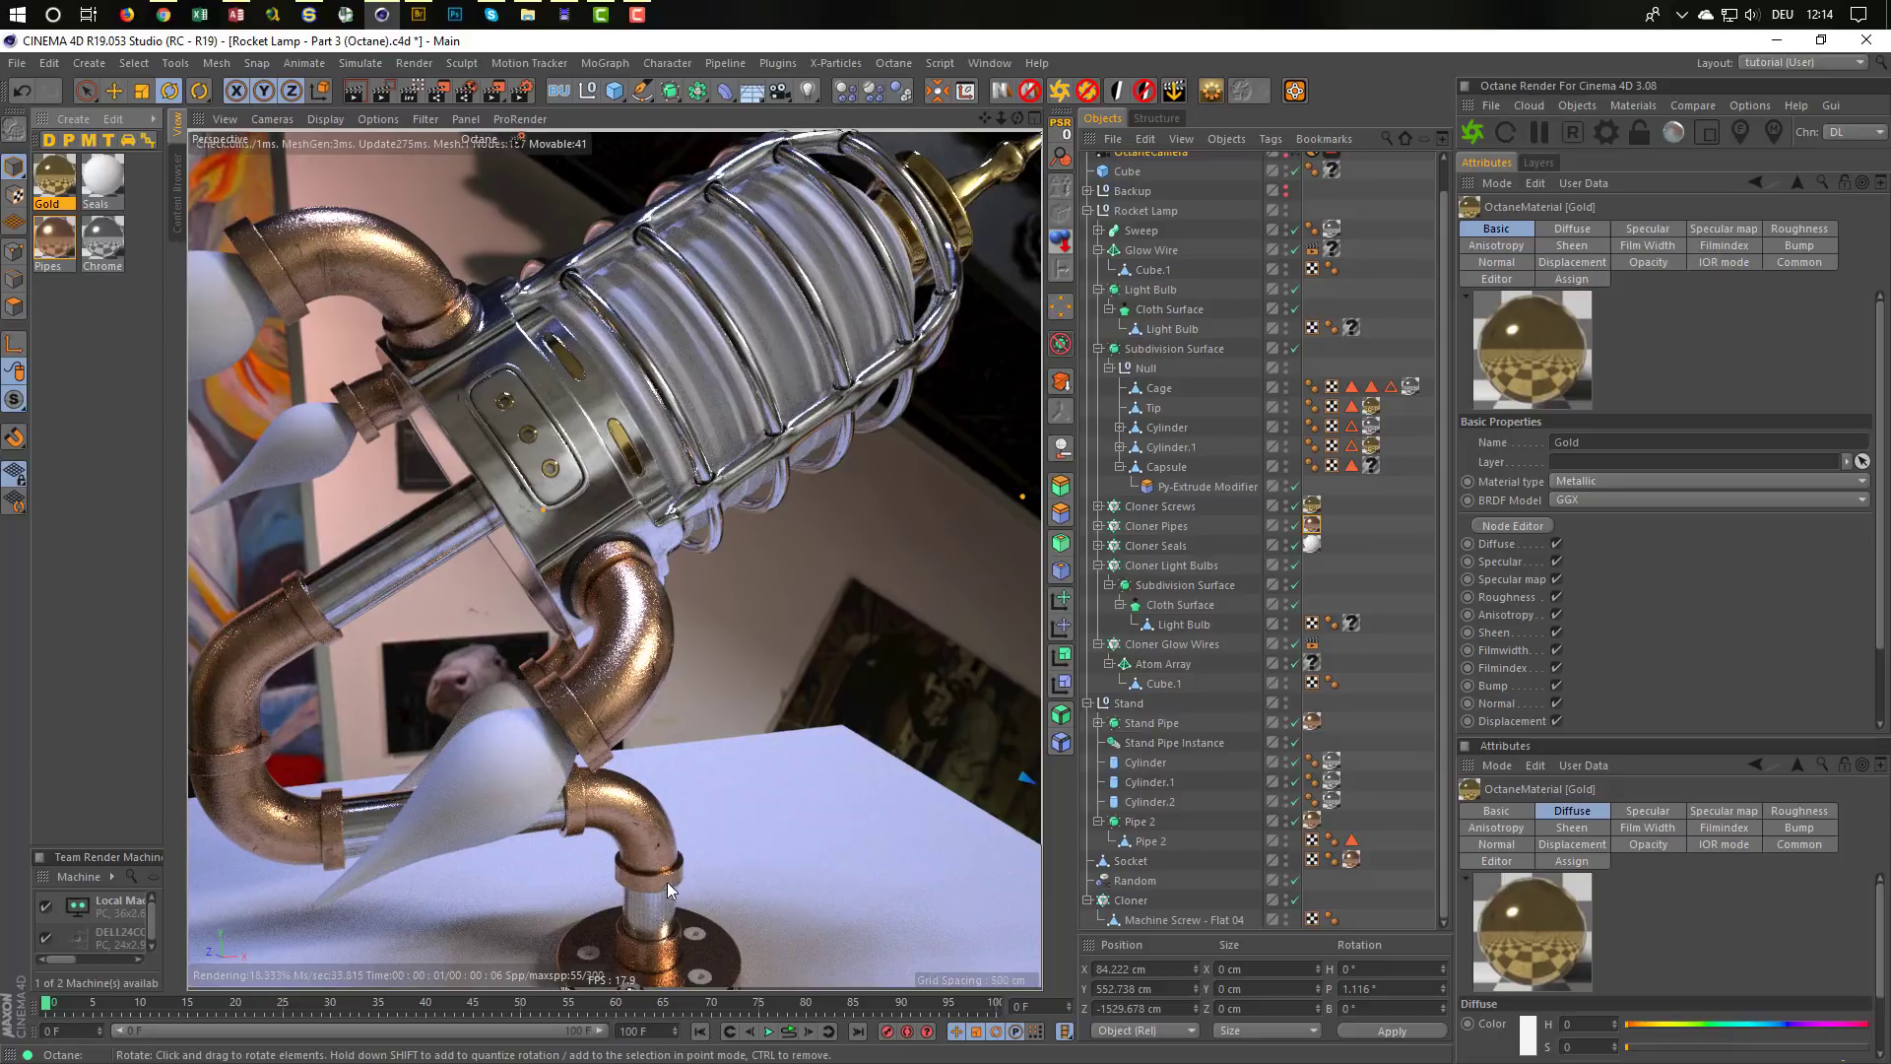
{"action": "left_click_drag", "start_coordinate": [640, 883], "coordinate": [657, 775], "text": "alt"}
{"action": "scroll", "coordinate": [657, 775], "scroll_direction": "up", "scroll_amount": 6}
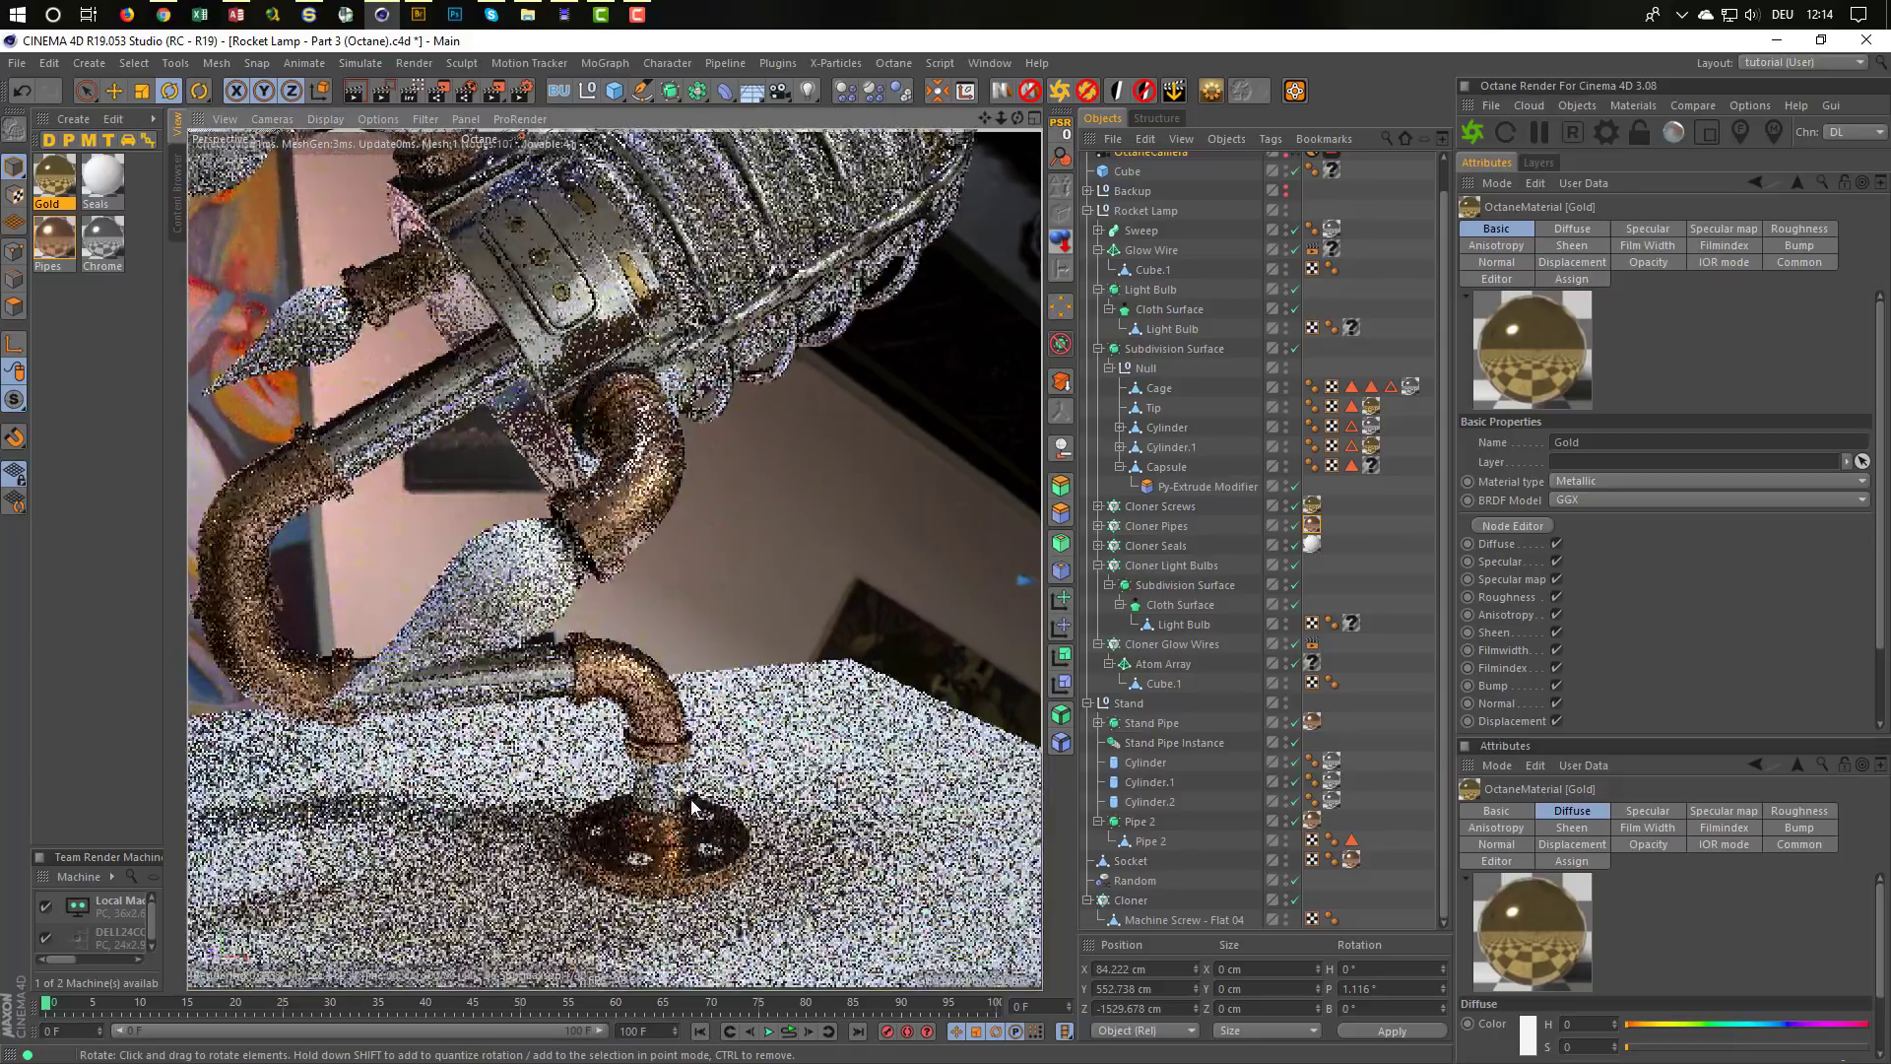
{"action": "scroll", "coordinate": [825, 770], "scroll_direction": "up", "scroll_amount": 1}
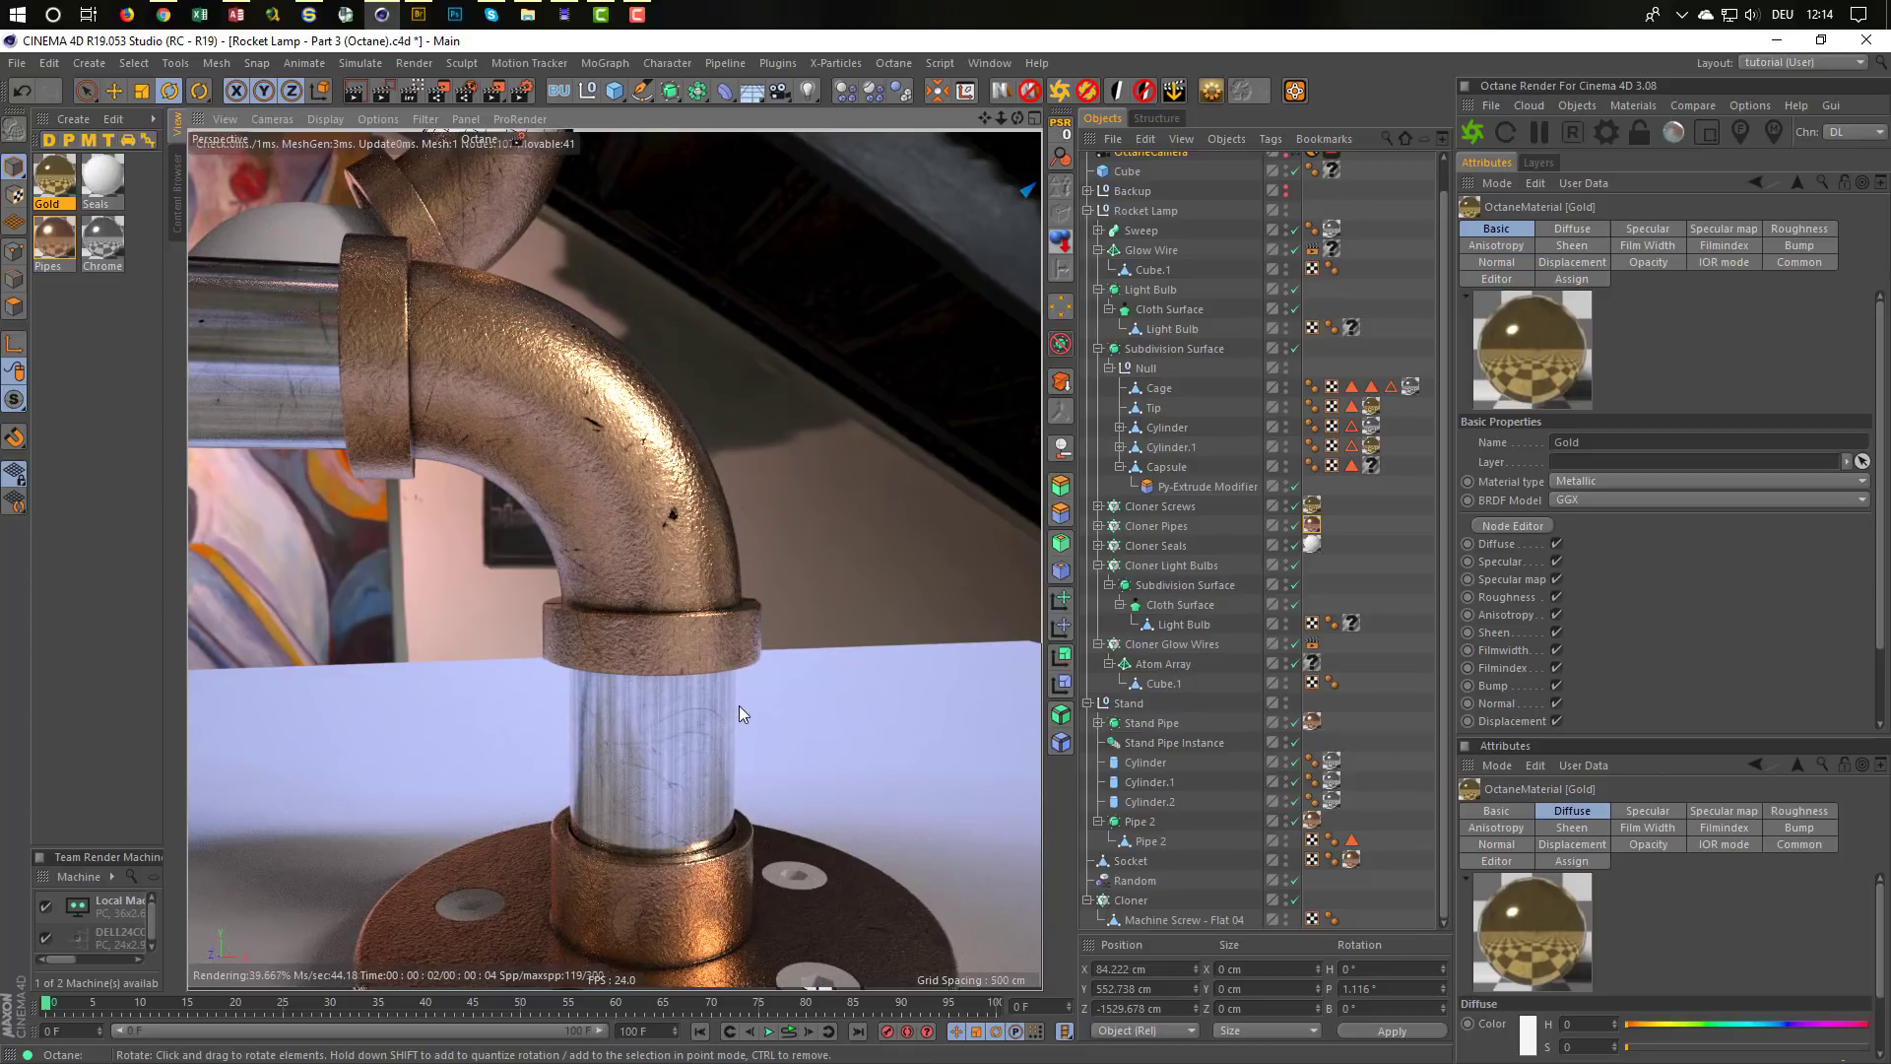
{"action": "middle_click_drag", "start_coordinate": [380, 412], "coordinate": [511, 499], "text": "alt"}
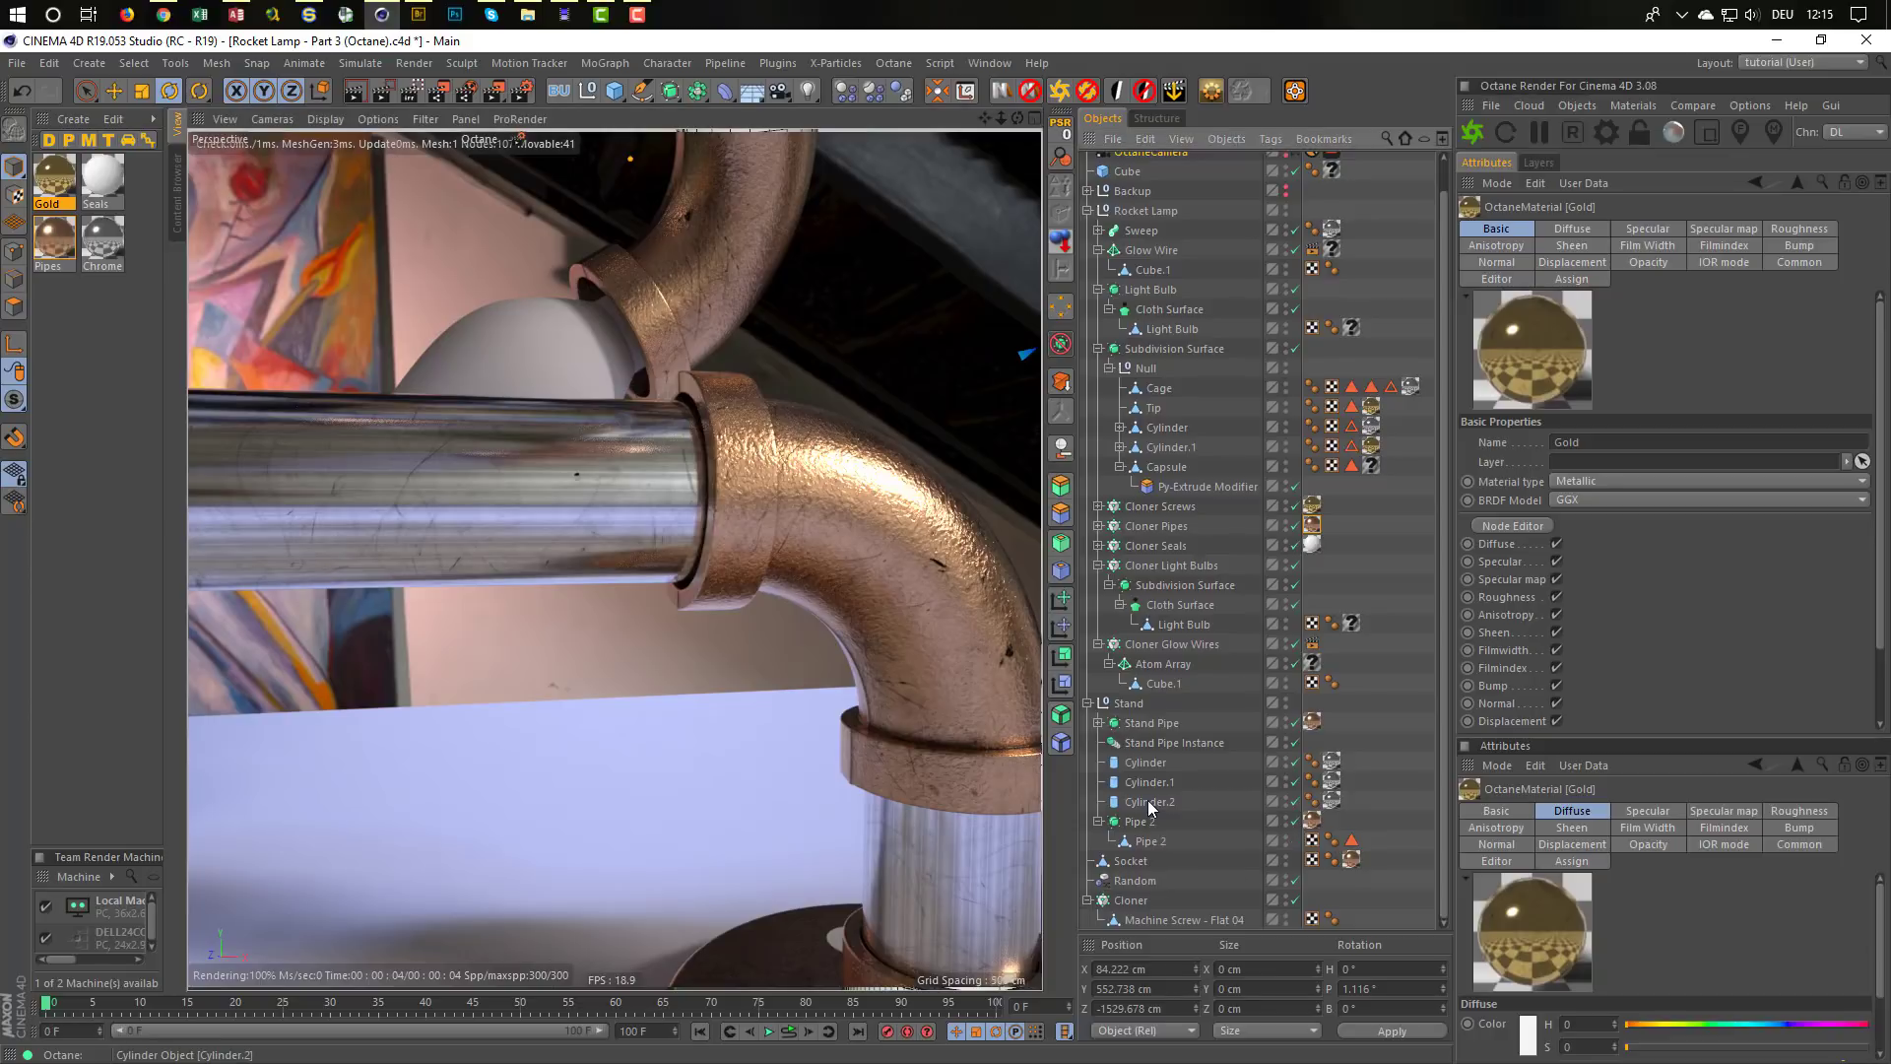
{"action": "left_click", "coordinate": [1148, 800]}
{"action": "left_click", "coordinate": [1146, 764], "text": "shift"}
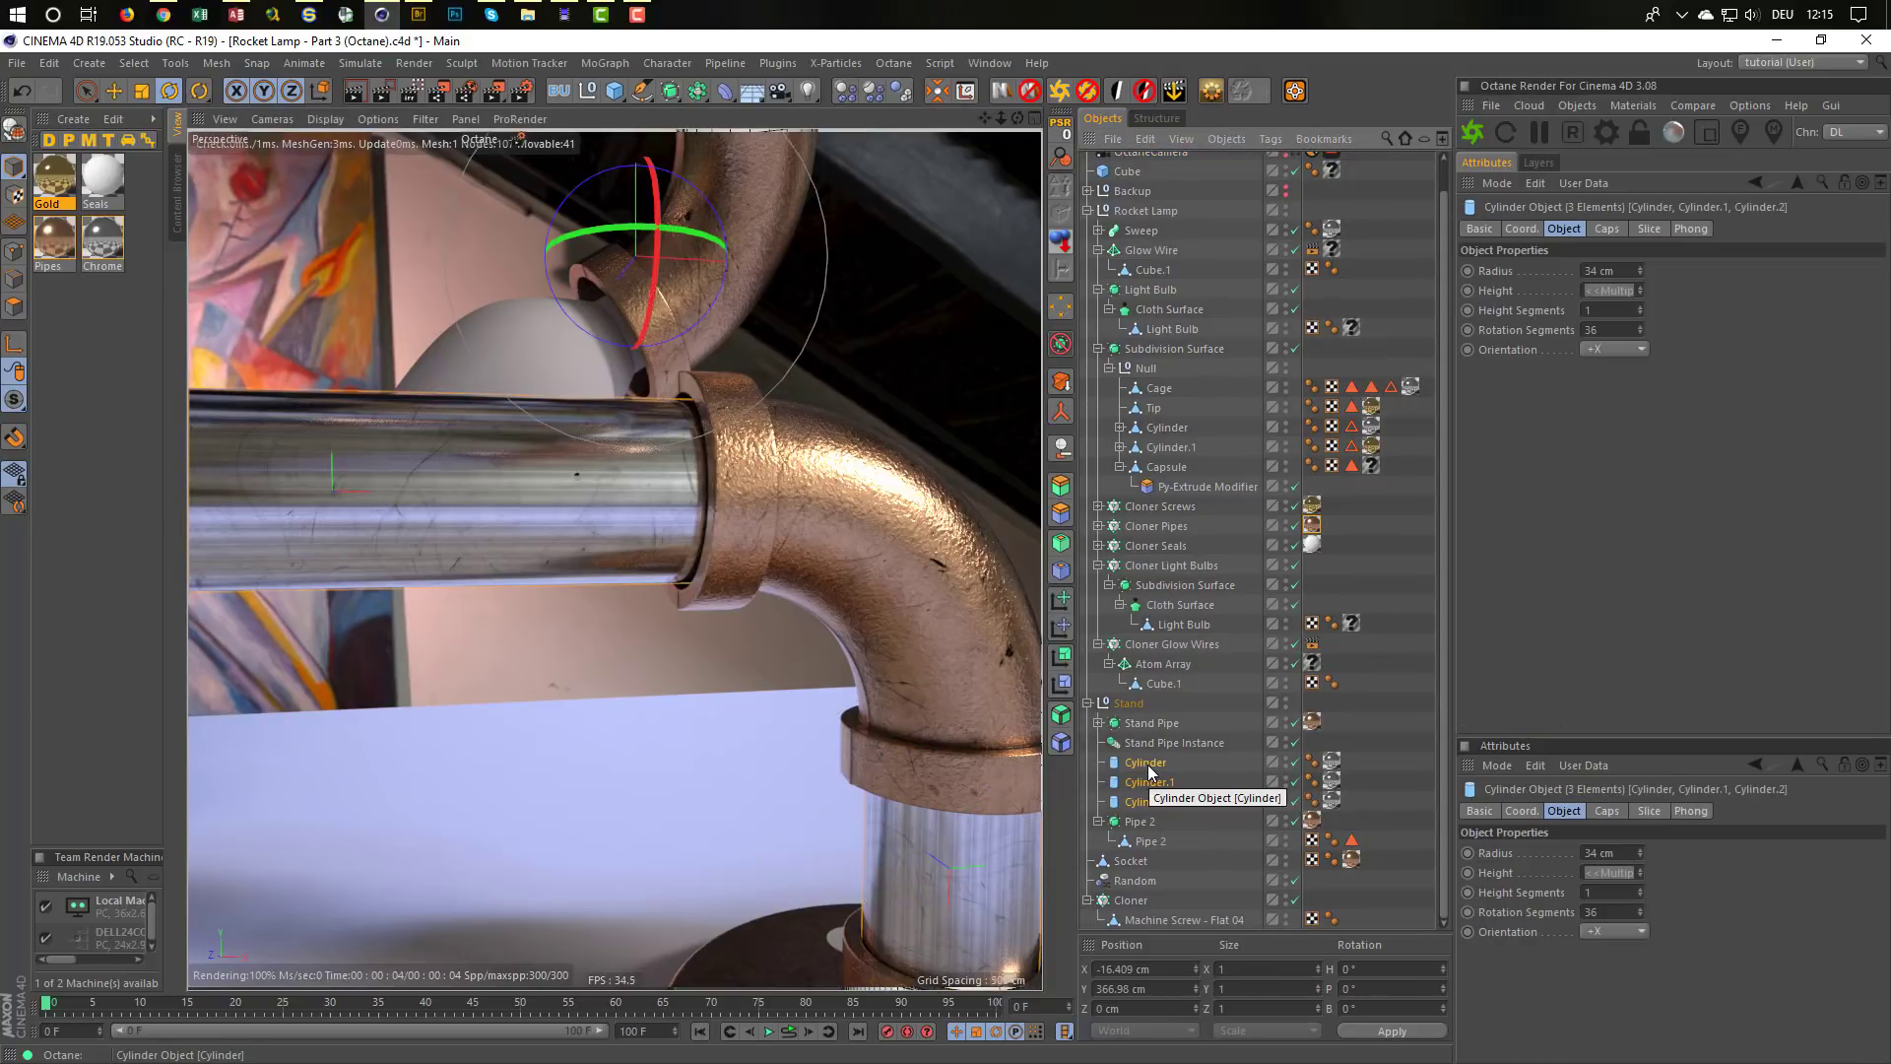
{"action": "right_click", "coordinate": [1148, 770]}
{"action": "mouse_move", "coordinate": [1350, 291]}
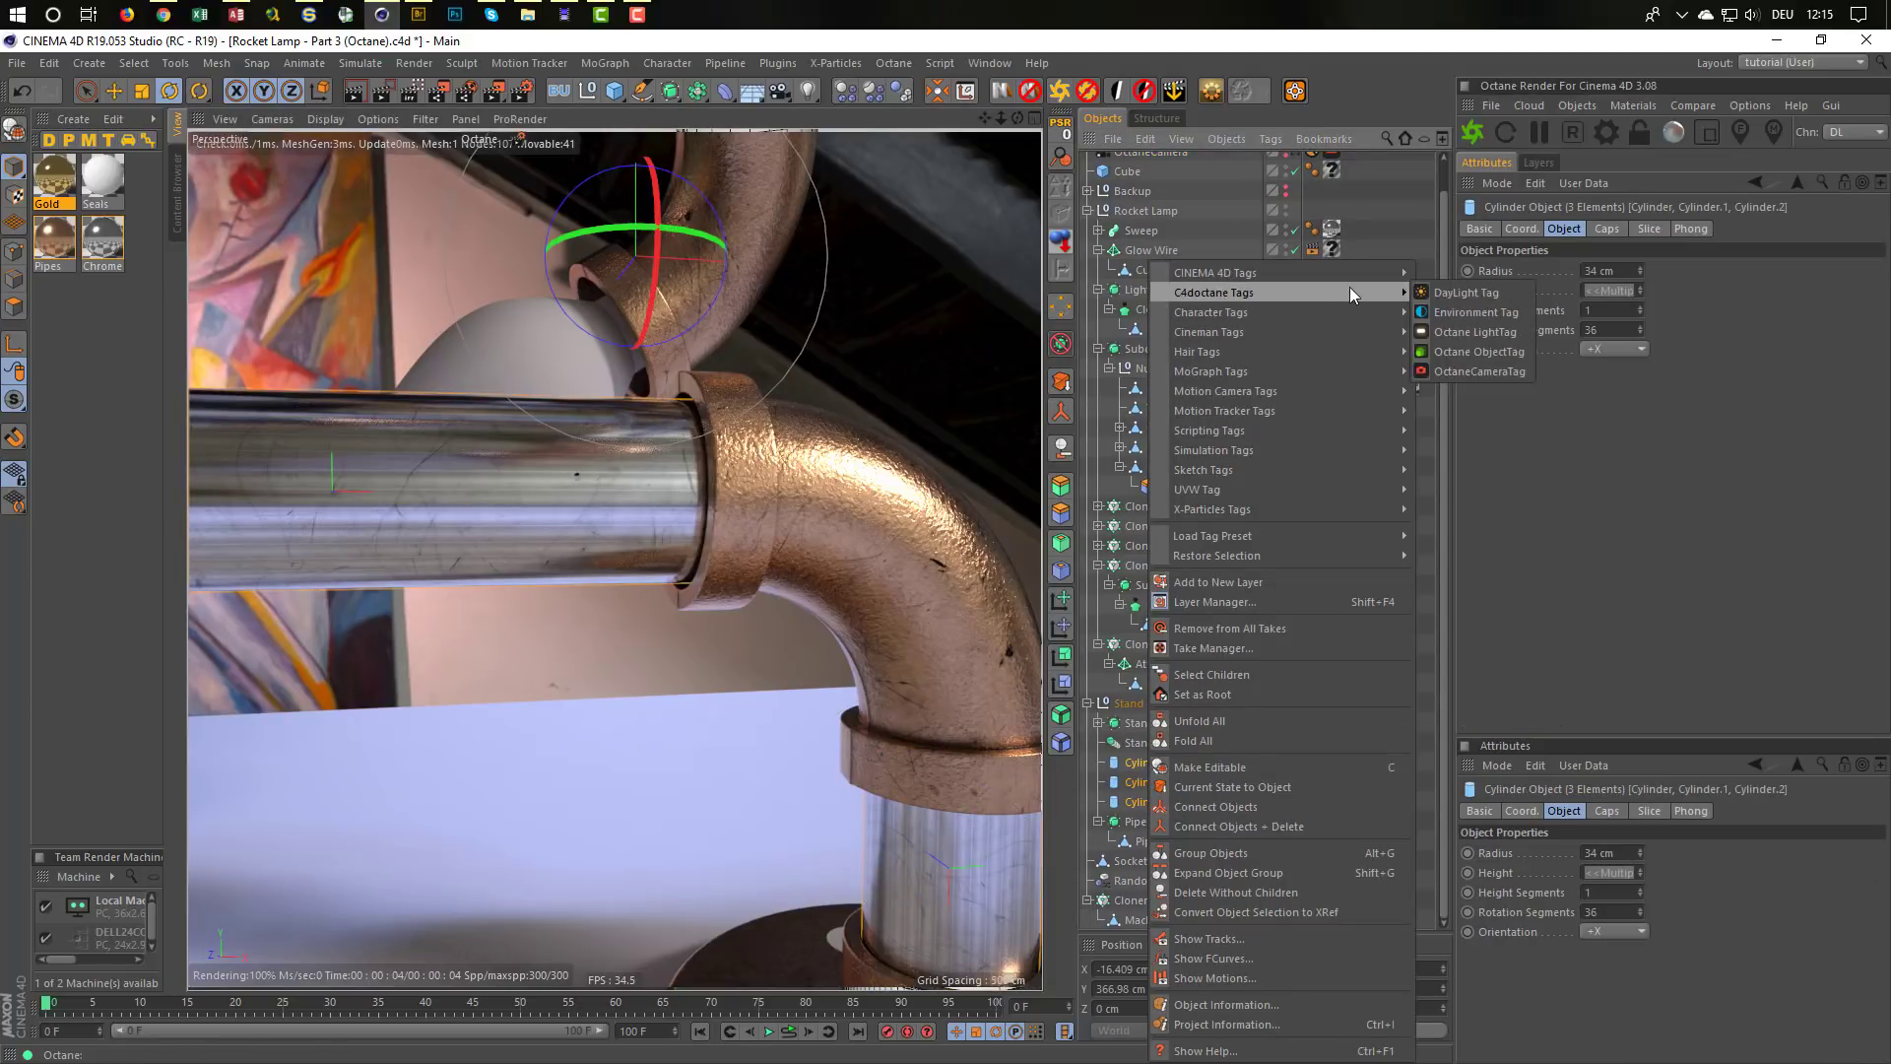
{"action": "left_click", "coordinate": [1473, 352]}
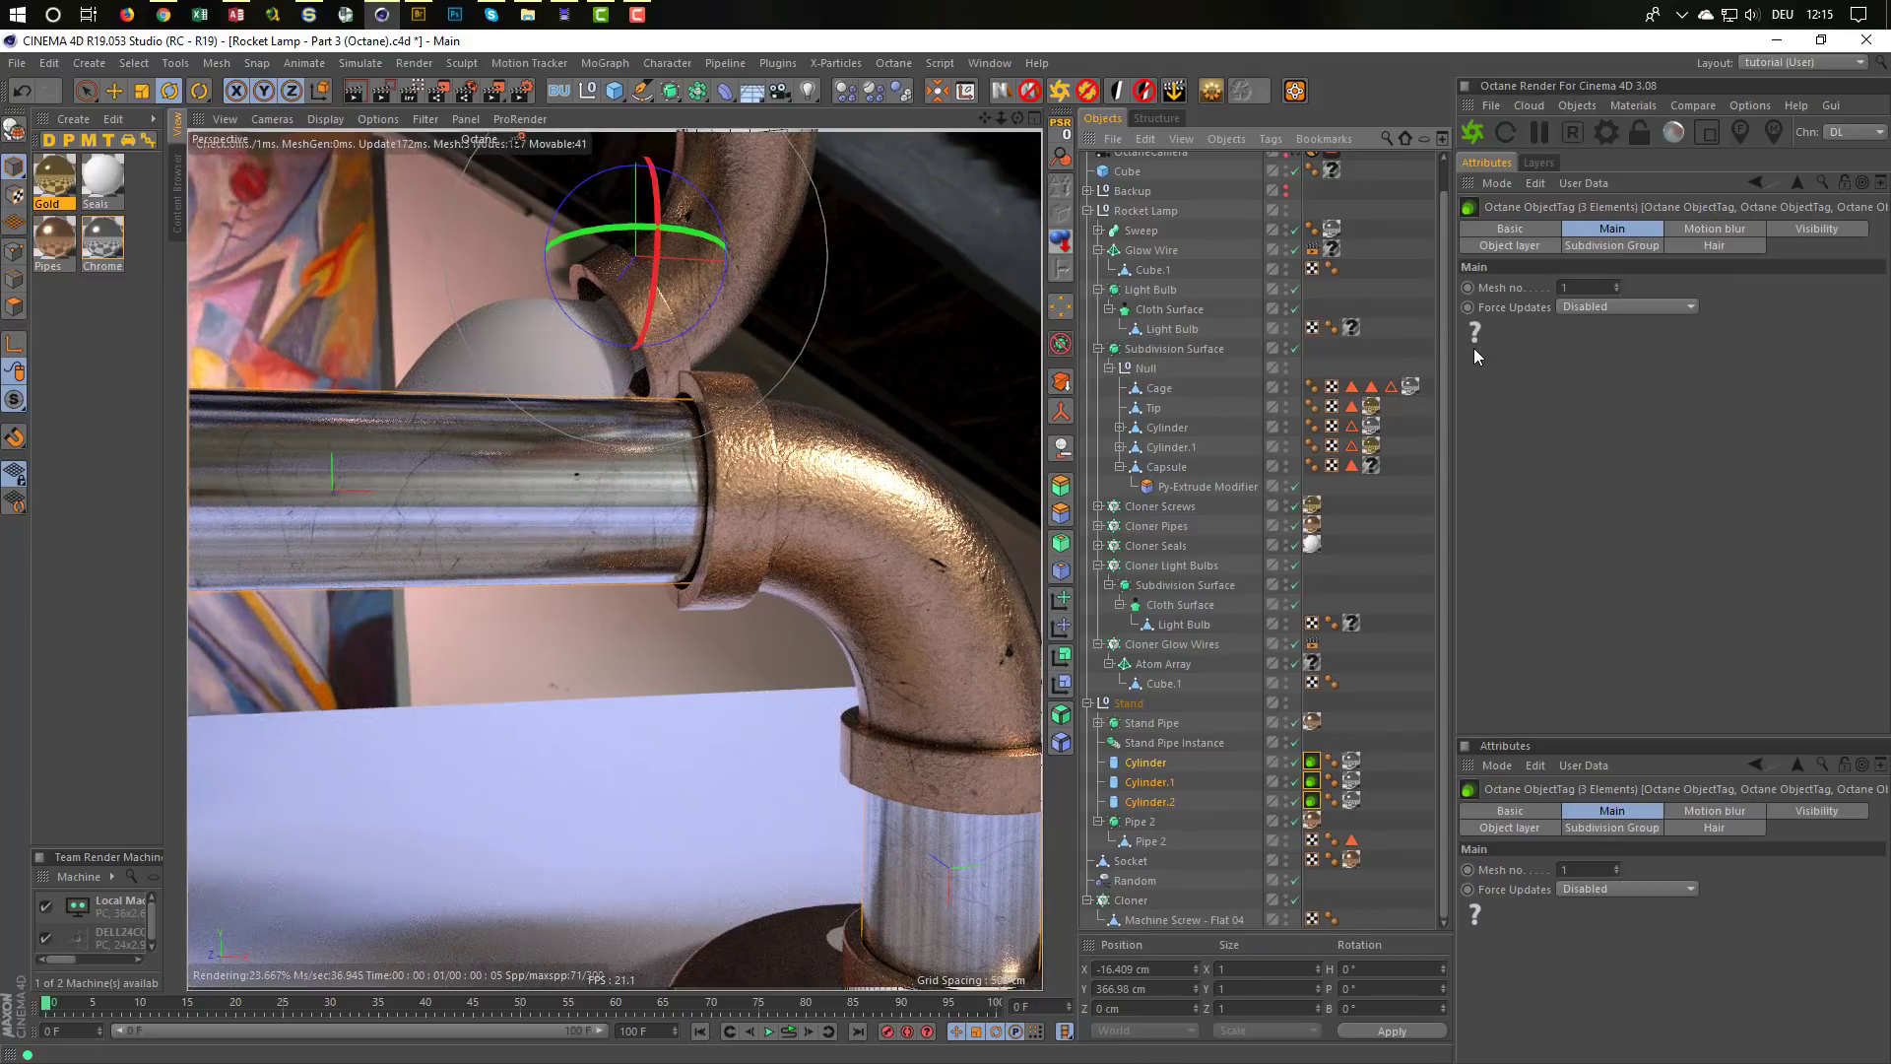
{"action": "left_click", "coordinate": [1611, 247]}
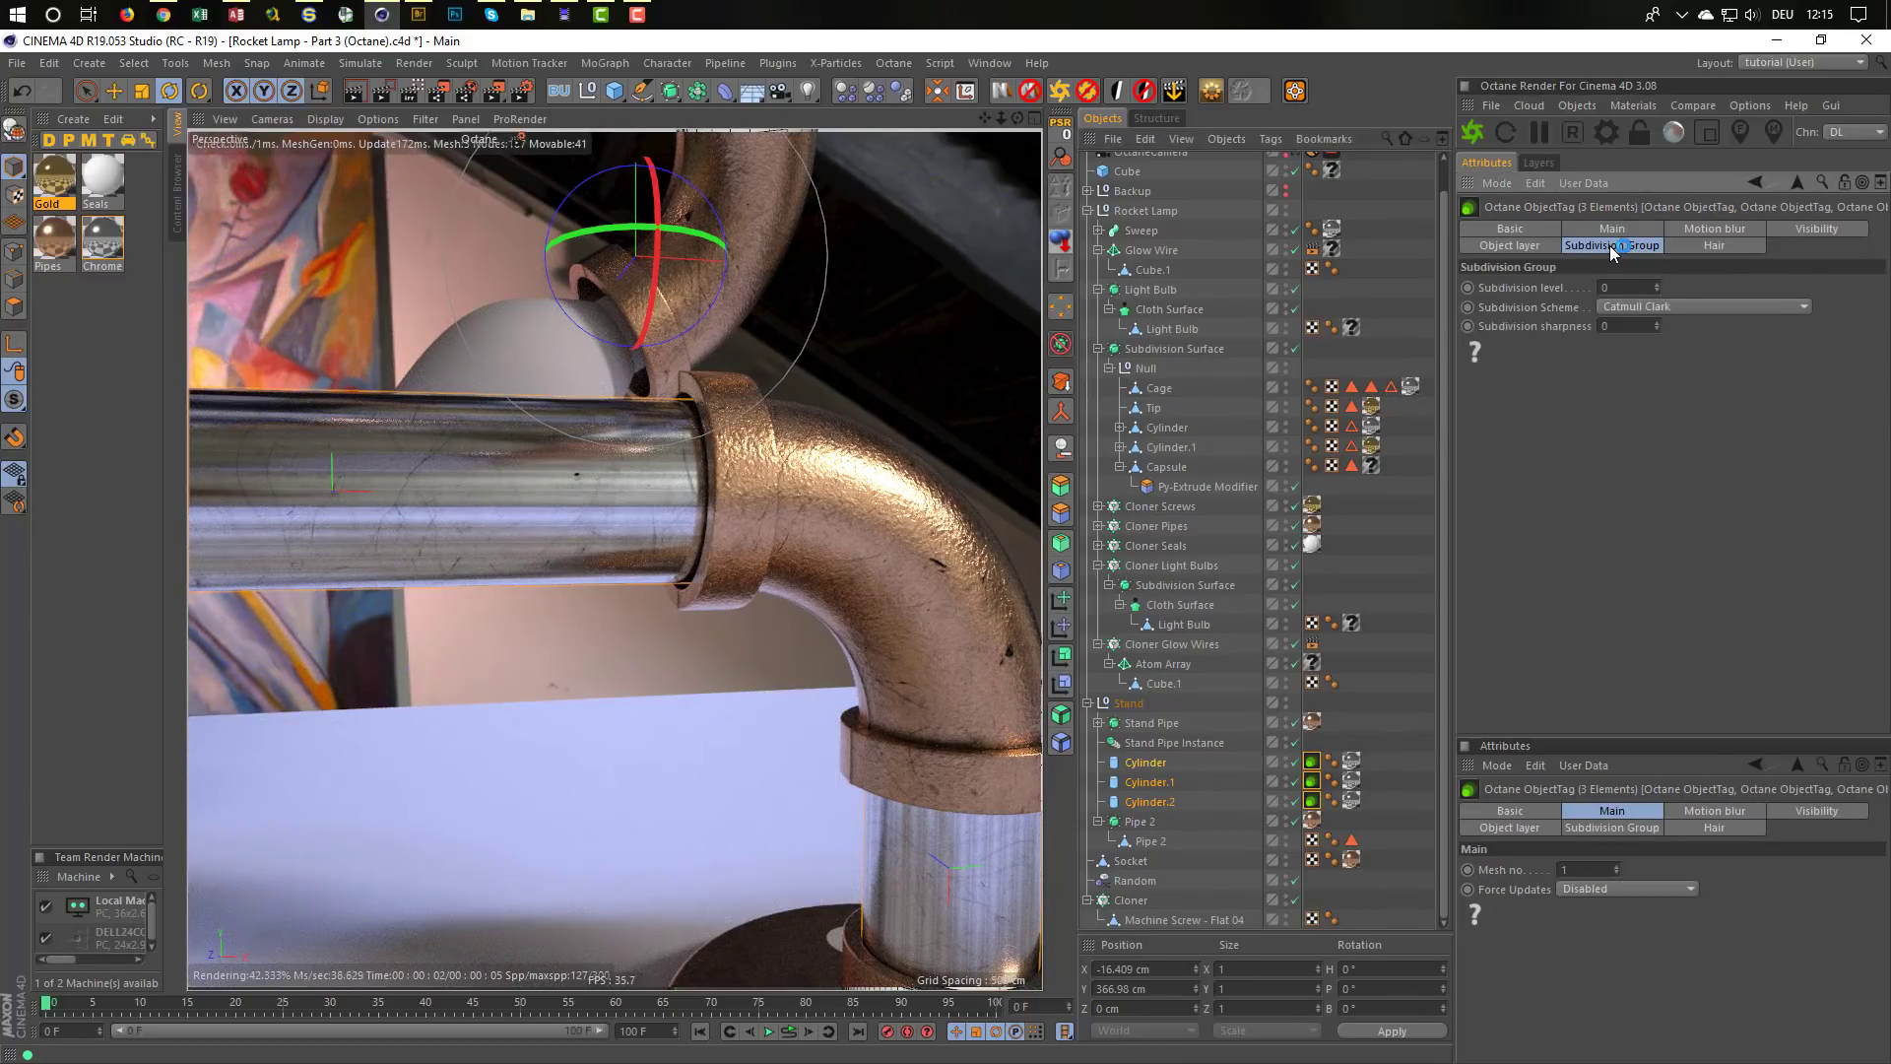
{"action": "left_click", "coordinate": [1656, 283]}
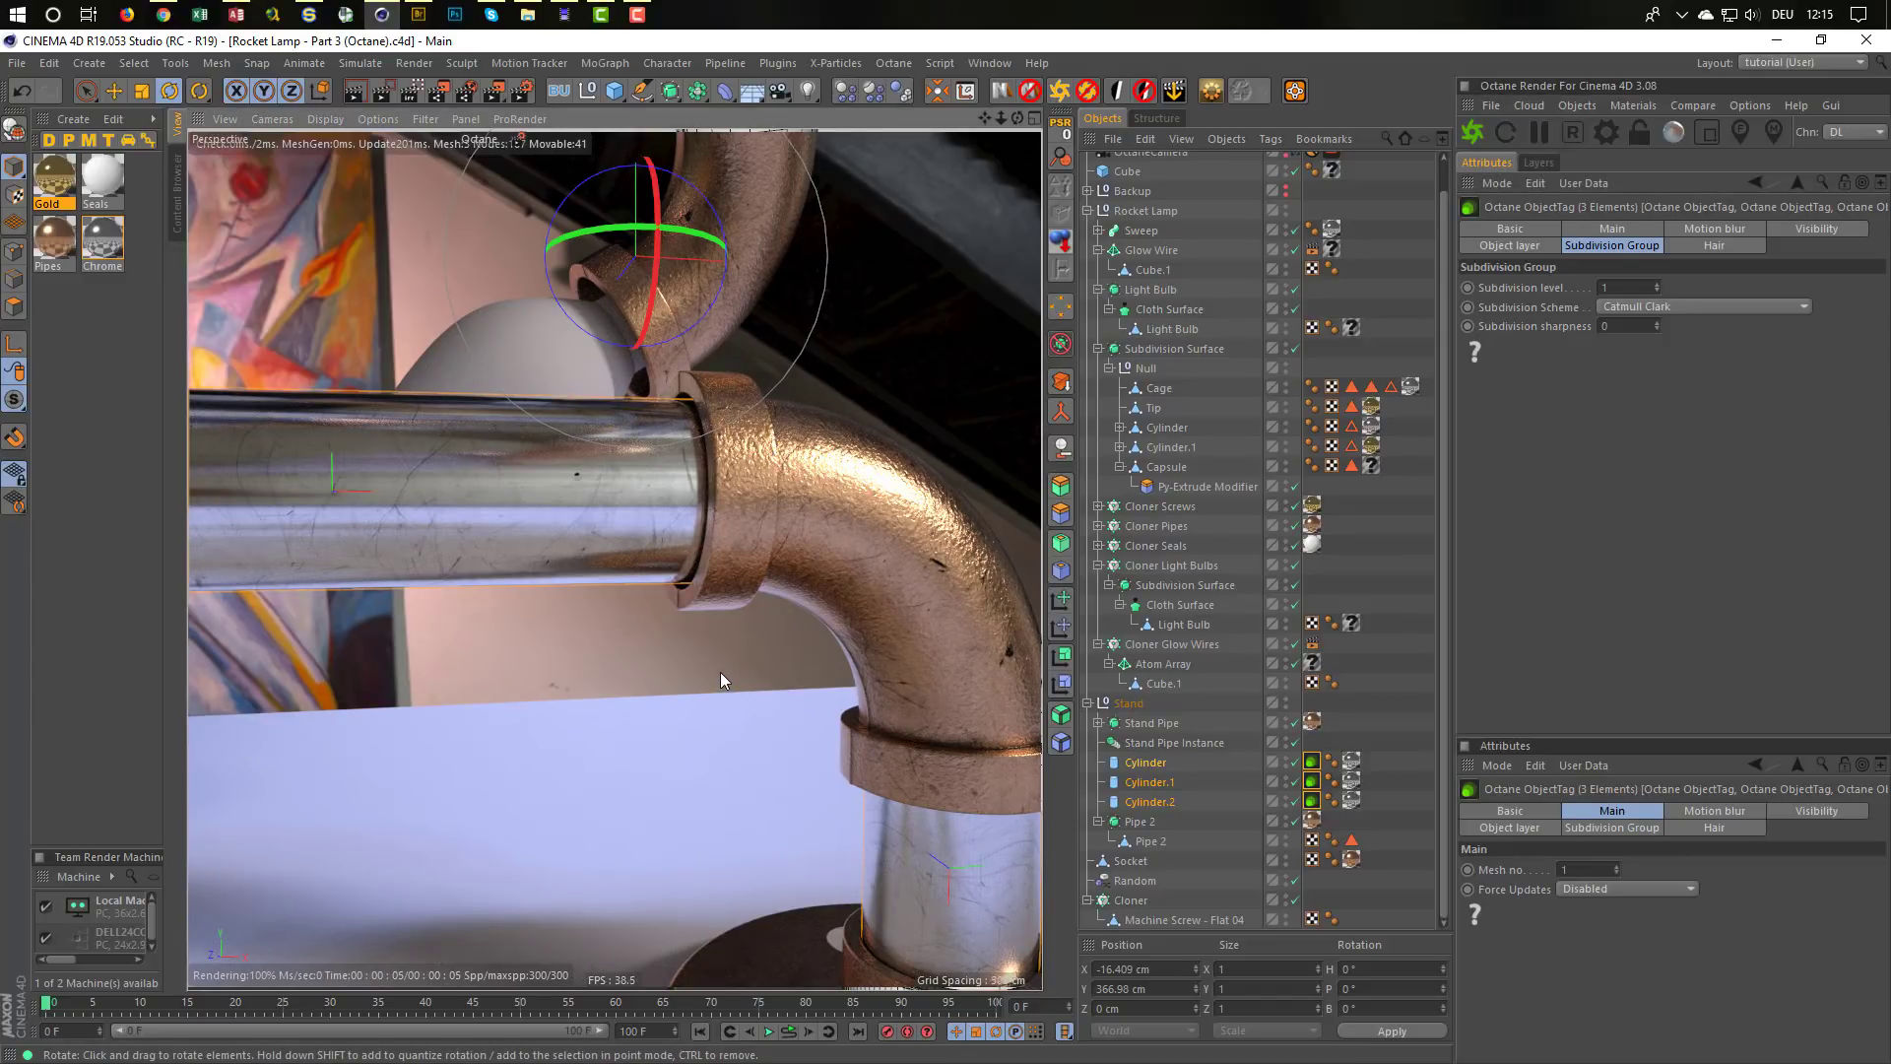
{"action": "left_click_drag", "start_coordinate": [731, 591], "coordinate": [638, 603], "text": "alt"}
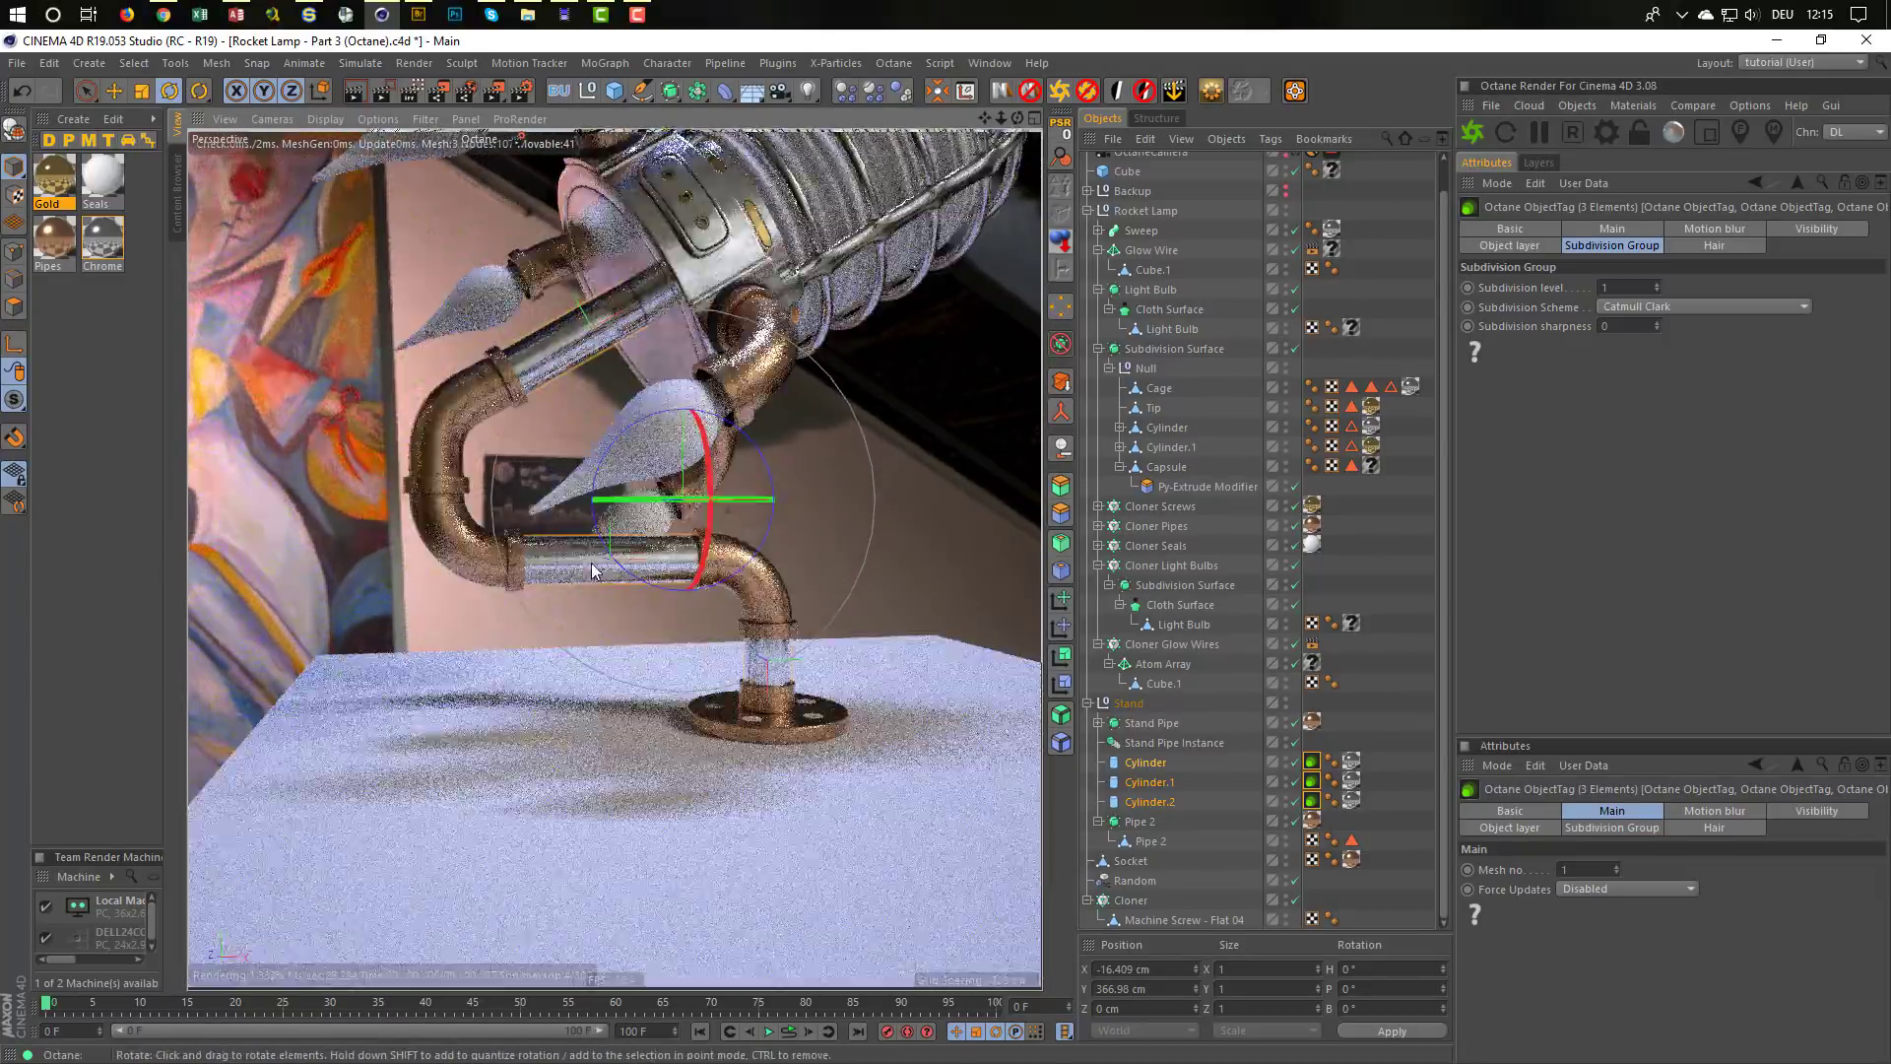
{"action": "mouse_move", "coordinate": [711, 709]}
{"action": "left_mouse_down", "text": "alt"}
{"action": "mouse_move", "coordinate": [595, 636]}
{"action": "mouse_move", "coordinate": [703, 709]}
{"action": "left_mouse_up", "text": "alt"}
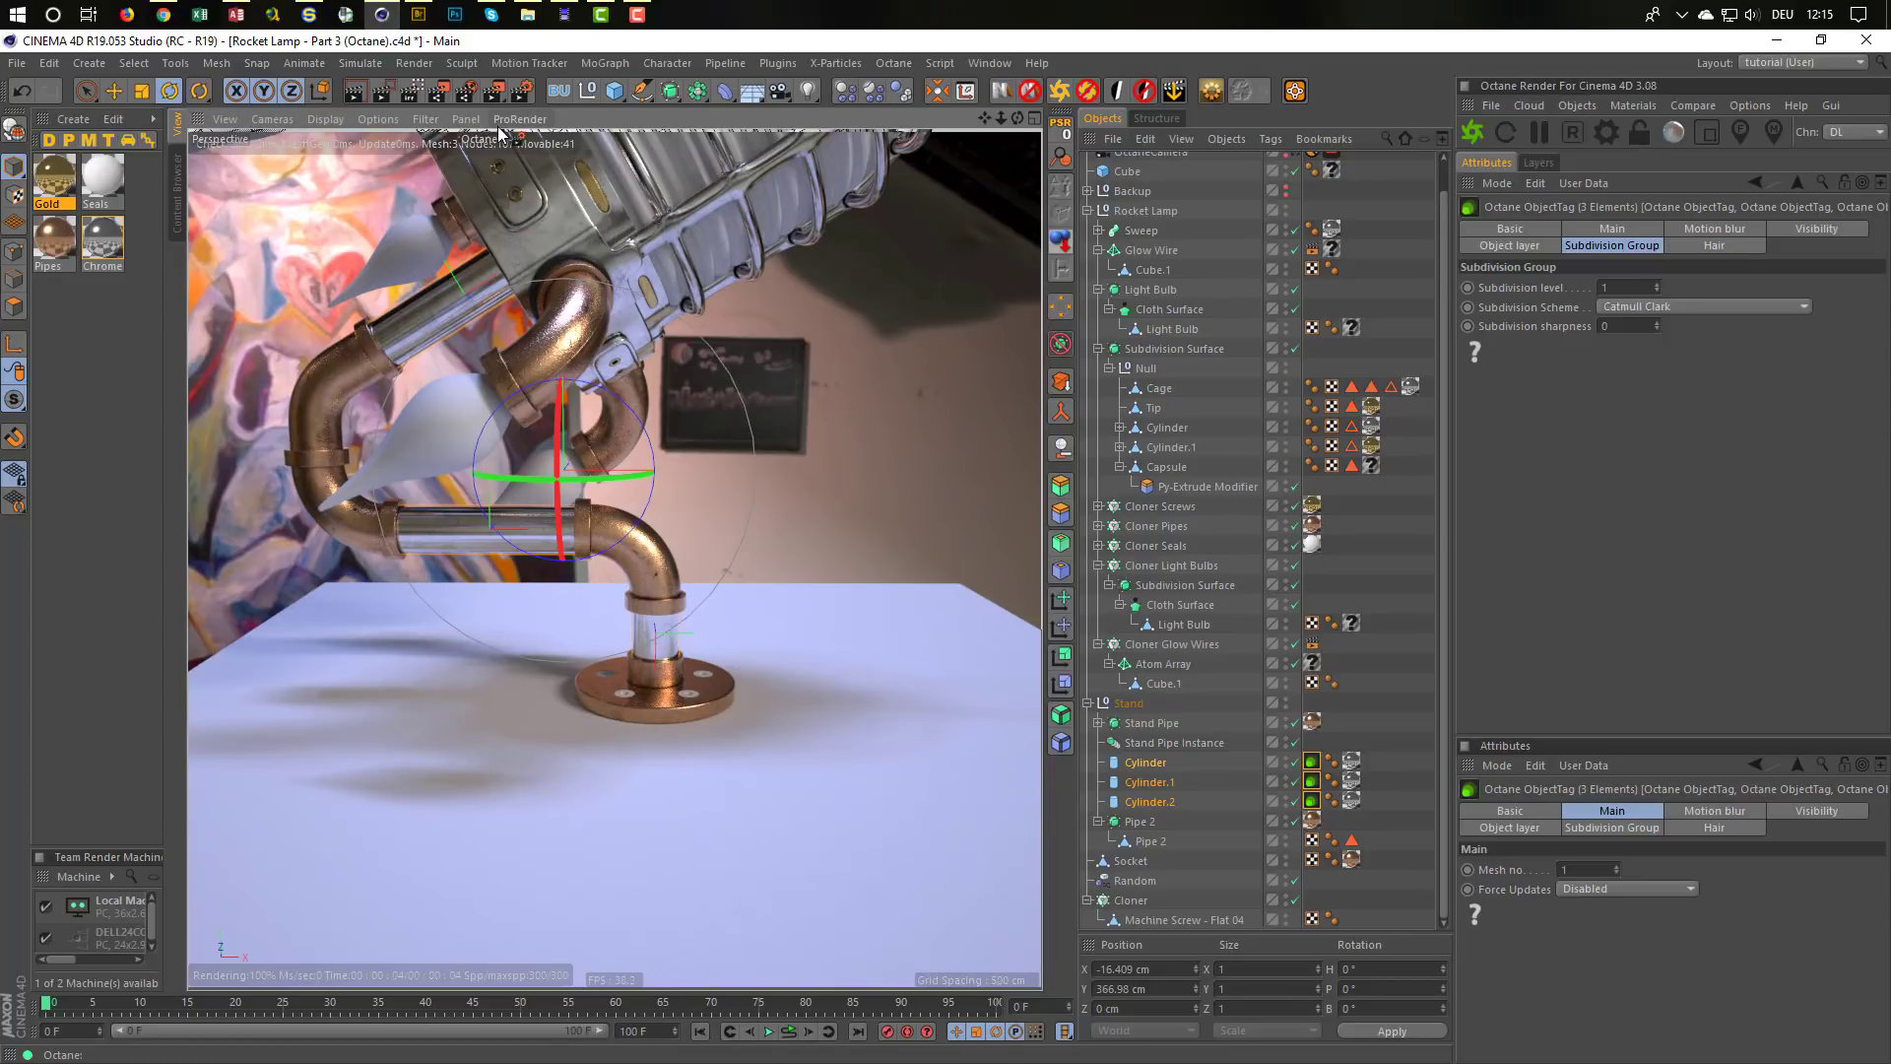
Save the scene with Ctrl+S
{"action": "key", "text": "ctrl+s"}
{"action": "left_click", "coordinate": [1633, 106]}
{"action": "key", "text": "Escape"}
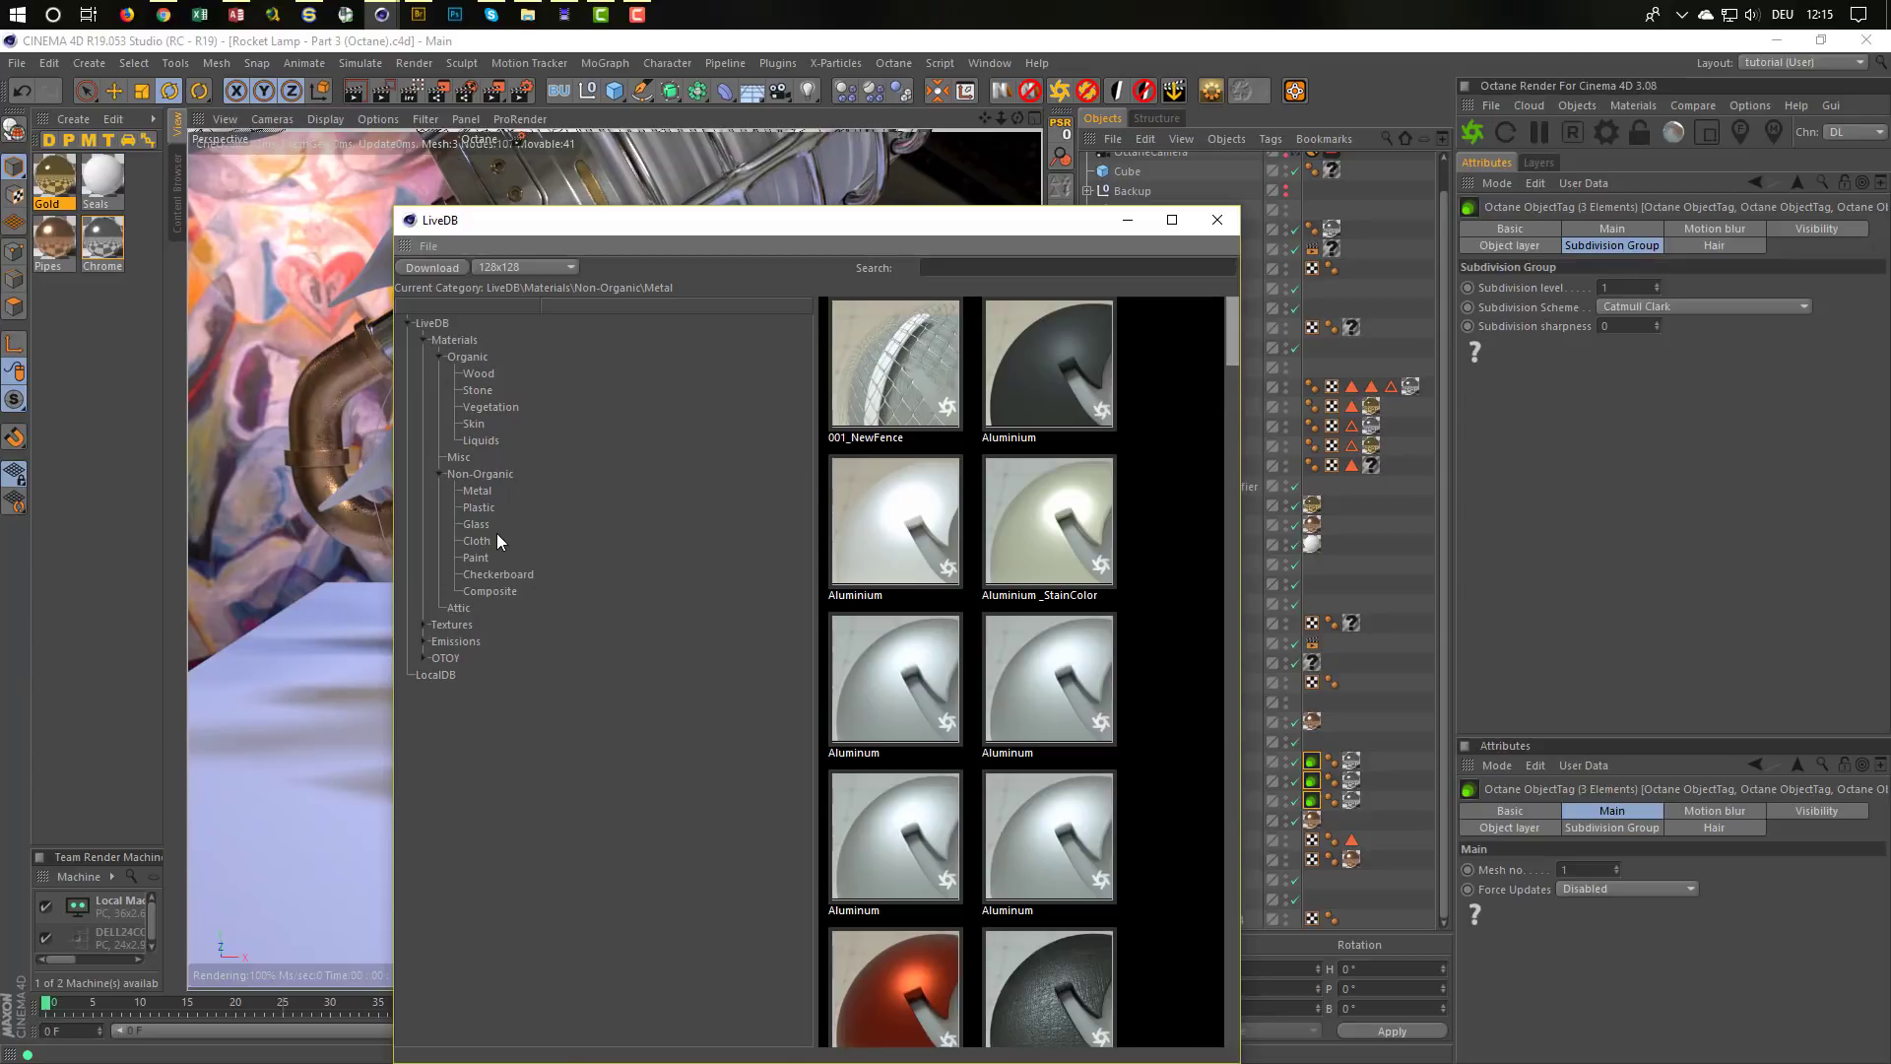
Download the 'bed frame' wood material from LiveDB's Wood category
{"action": "left_click", "coordinate": [479, 374]}
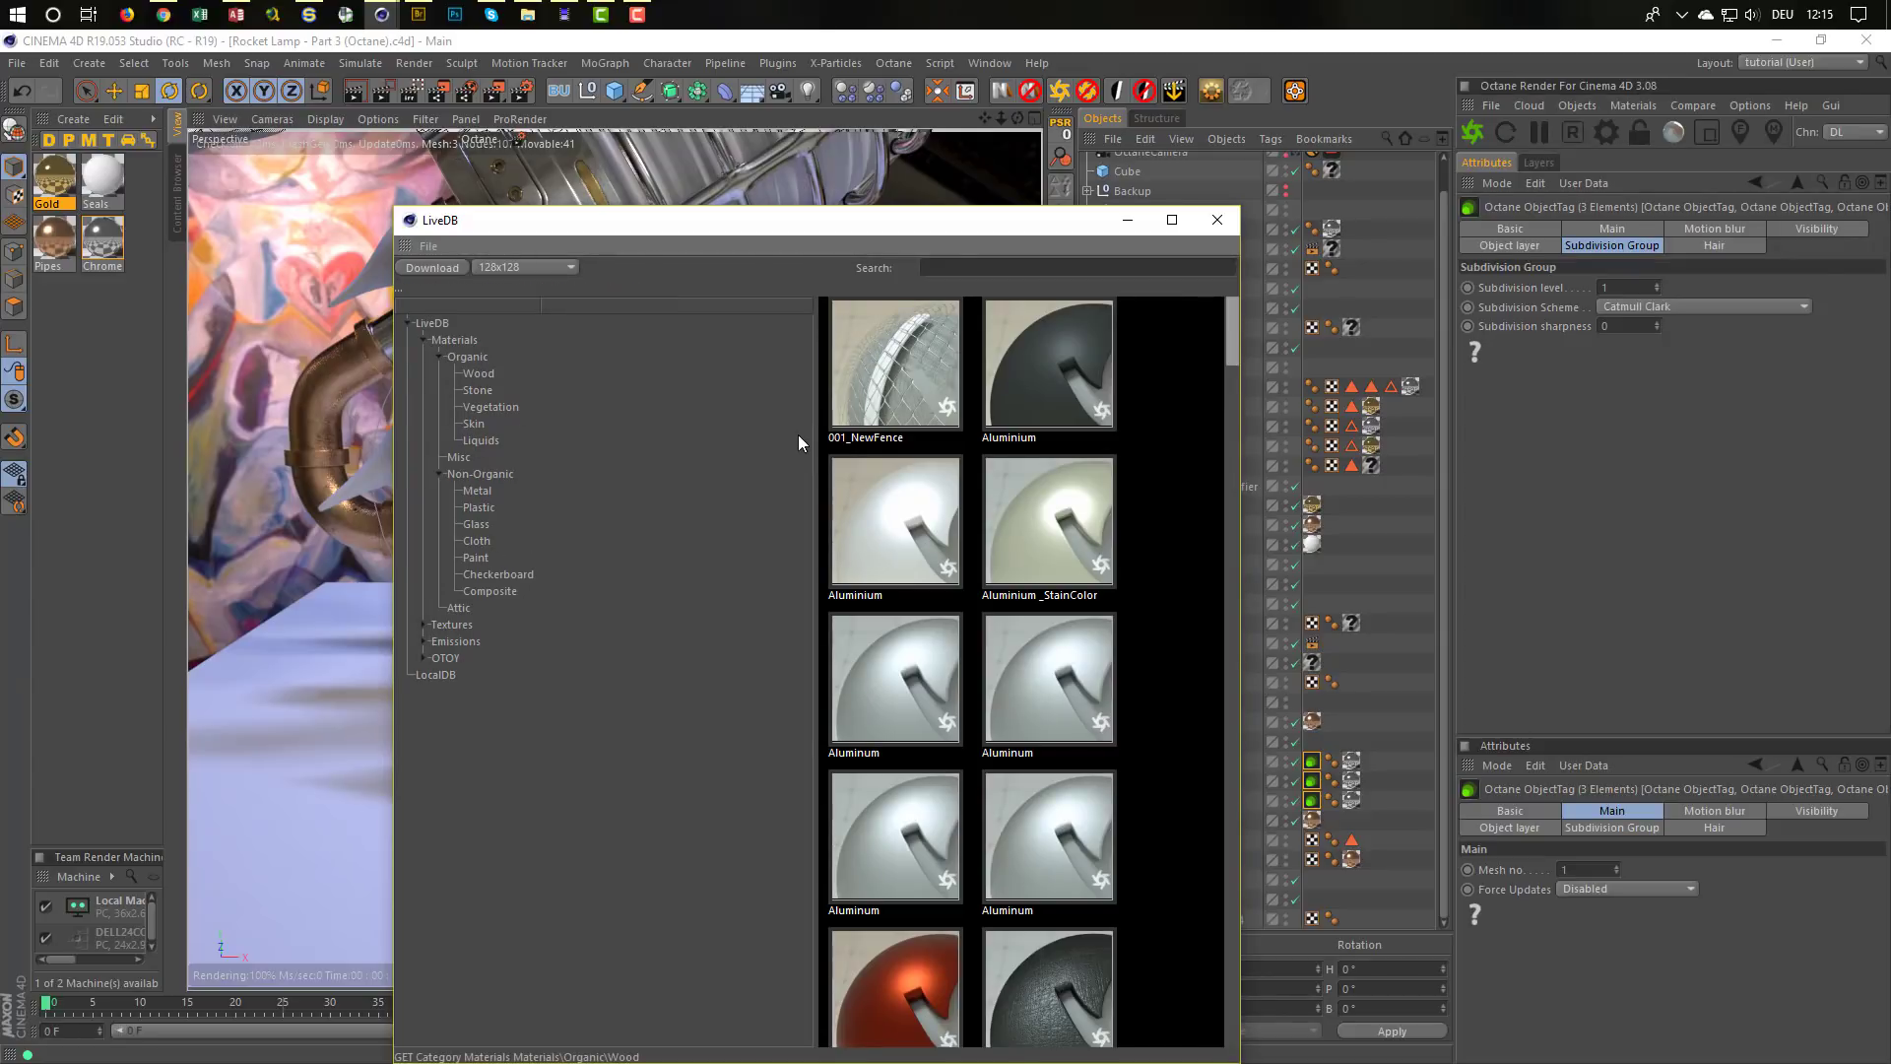
{"action": "left_click_drag", "start_coordinate": [814, 428], "coordinate": [605, 440]}
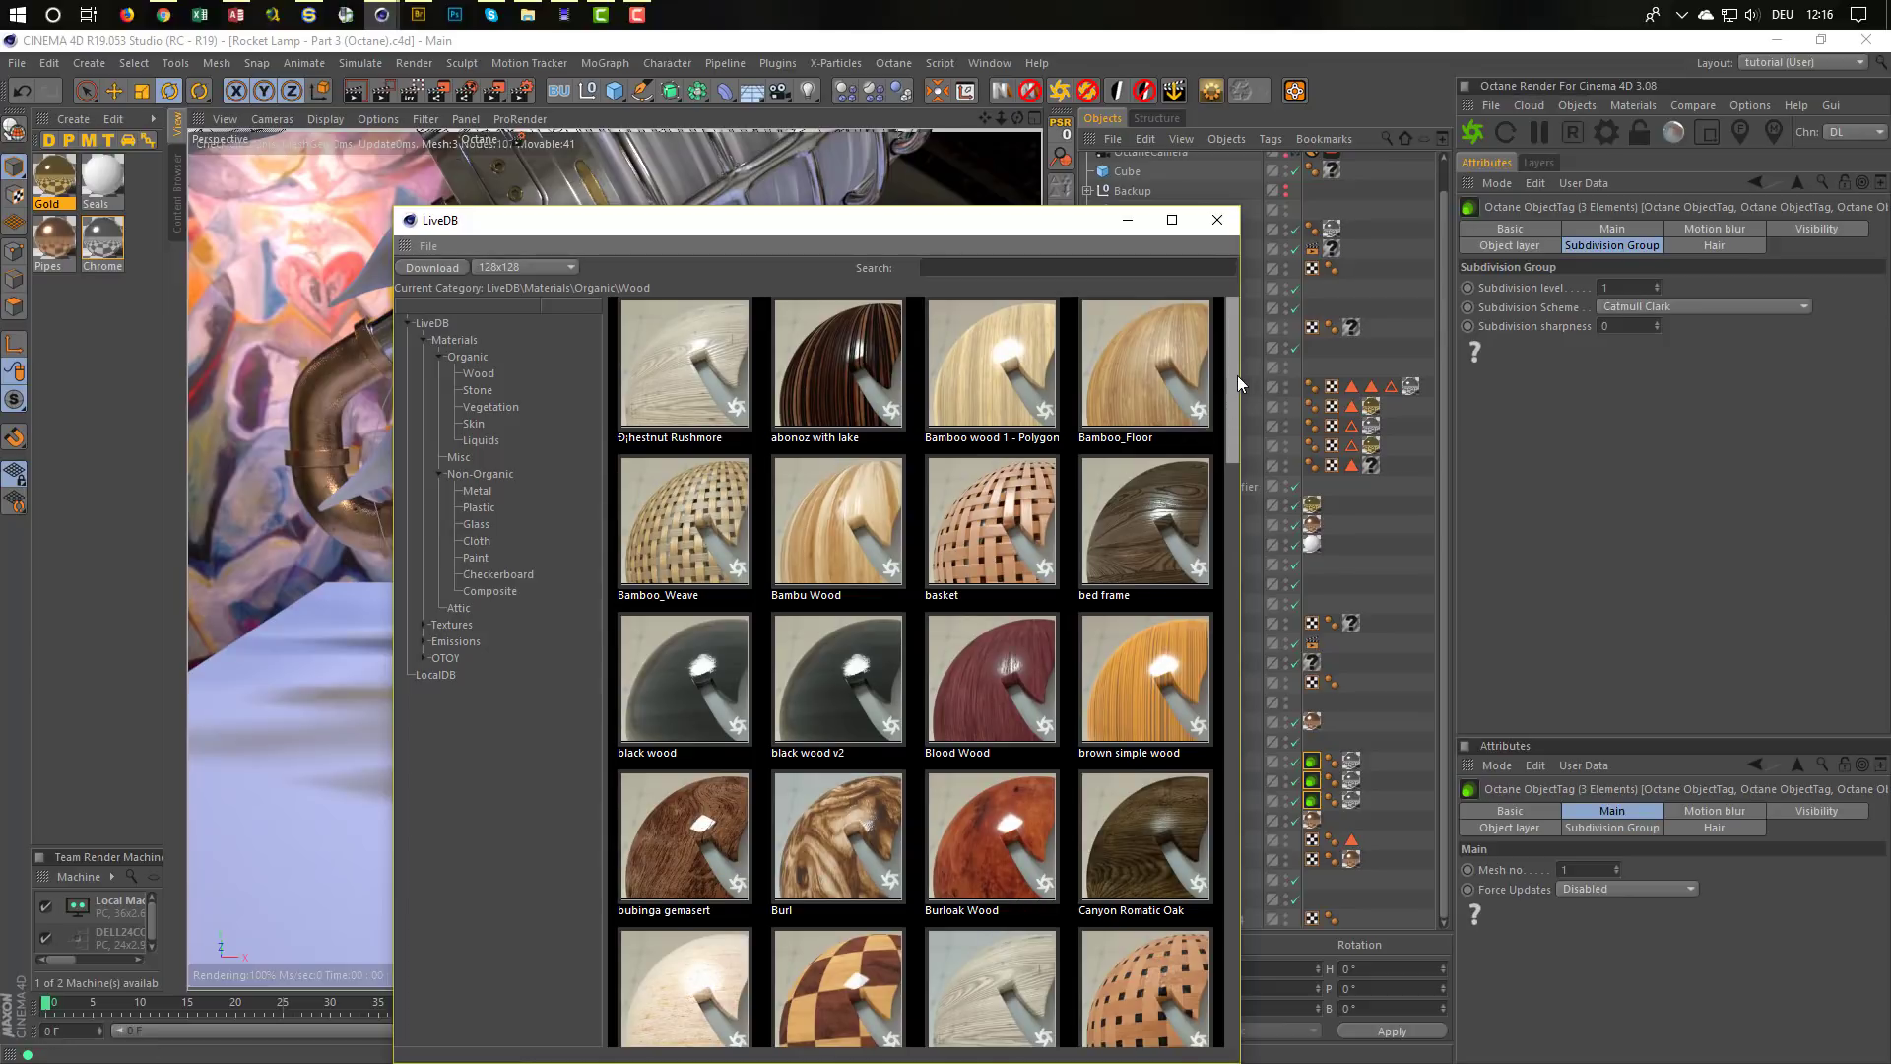
{"action": "scroll", "coordinate": [1234, 384], "scroll_direction": "down", "scroll_amount": 1}
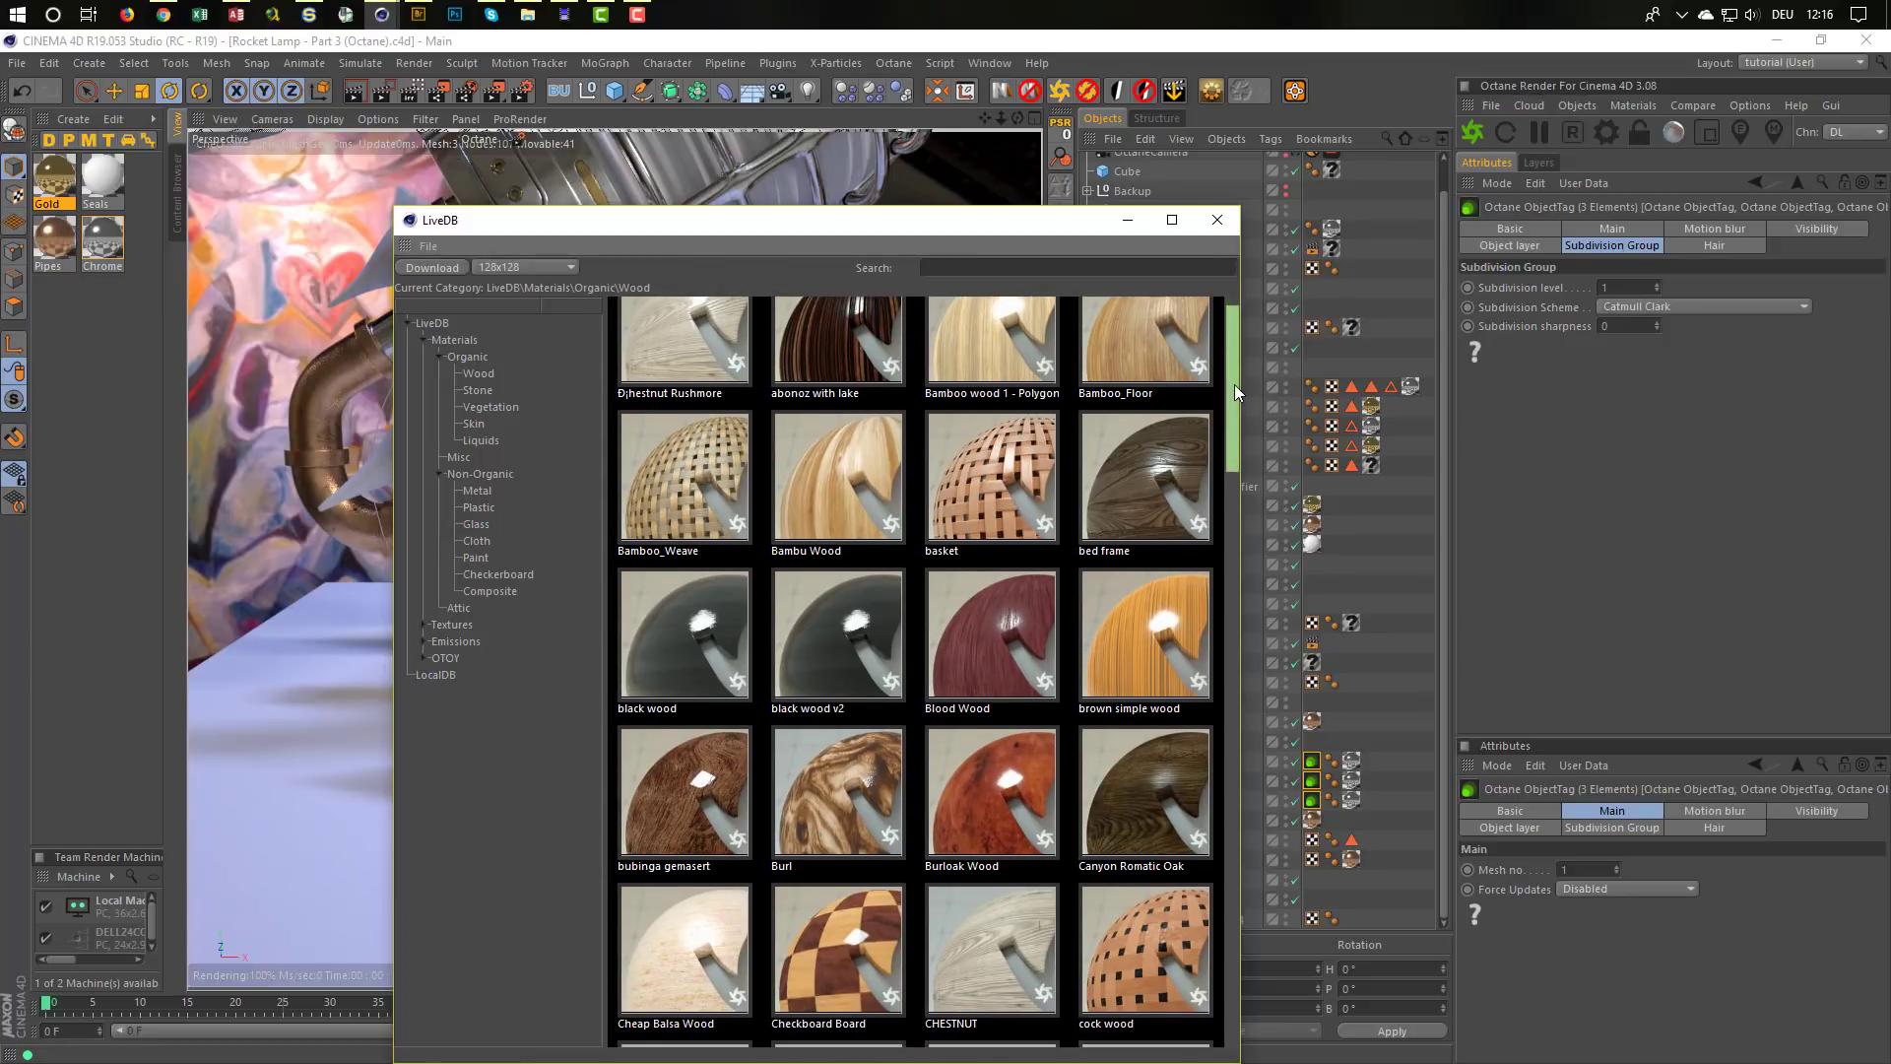
{"action": "left_click", "coordinate": [1157, 489]}
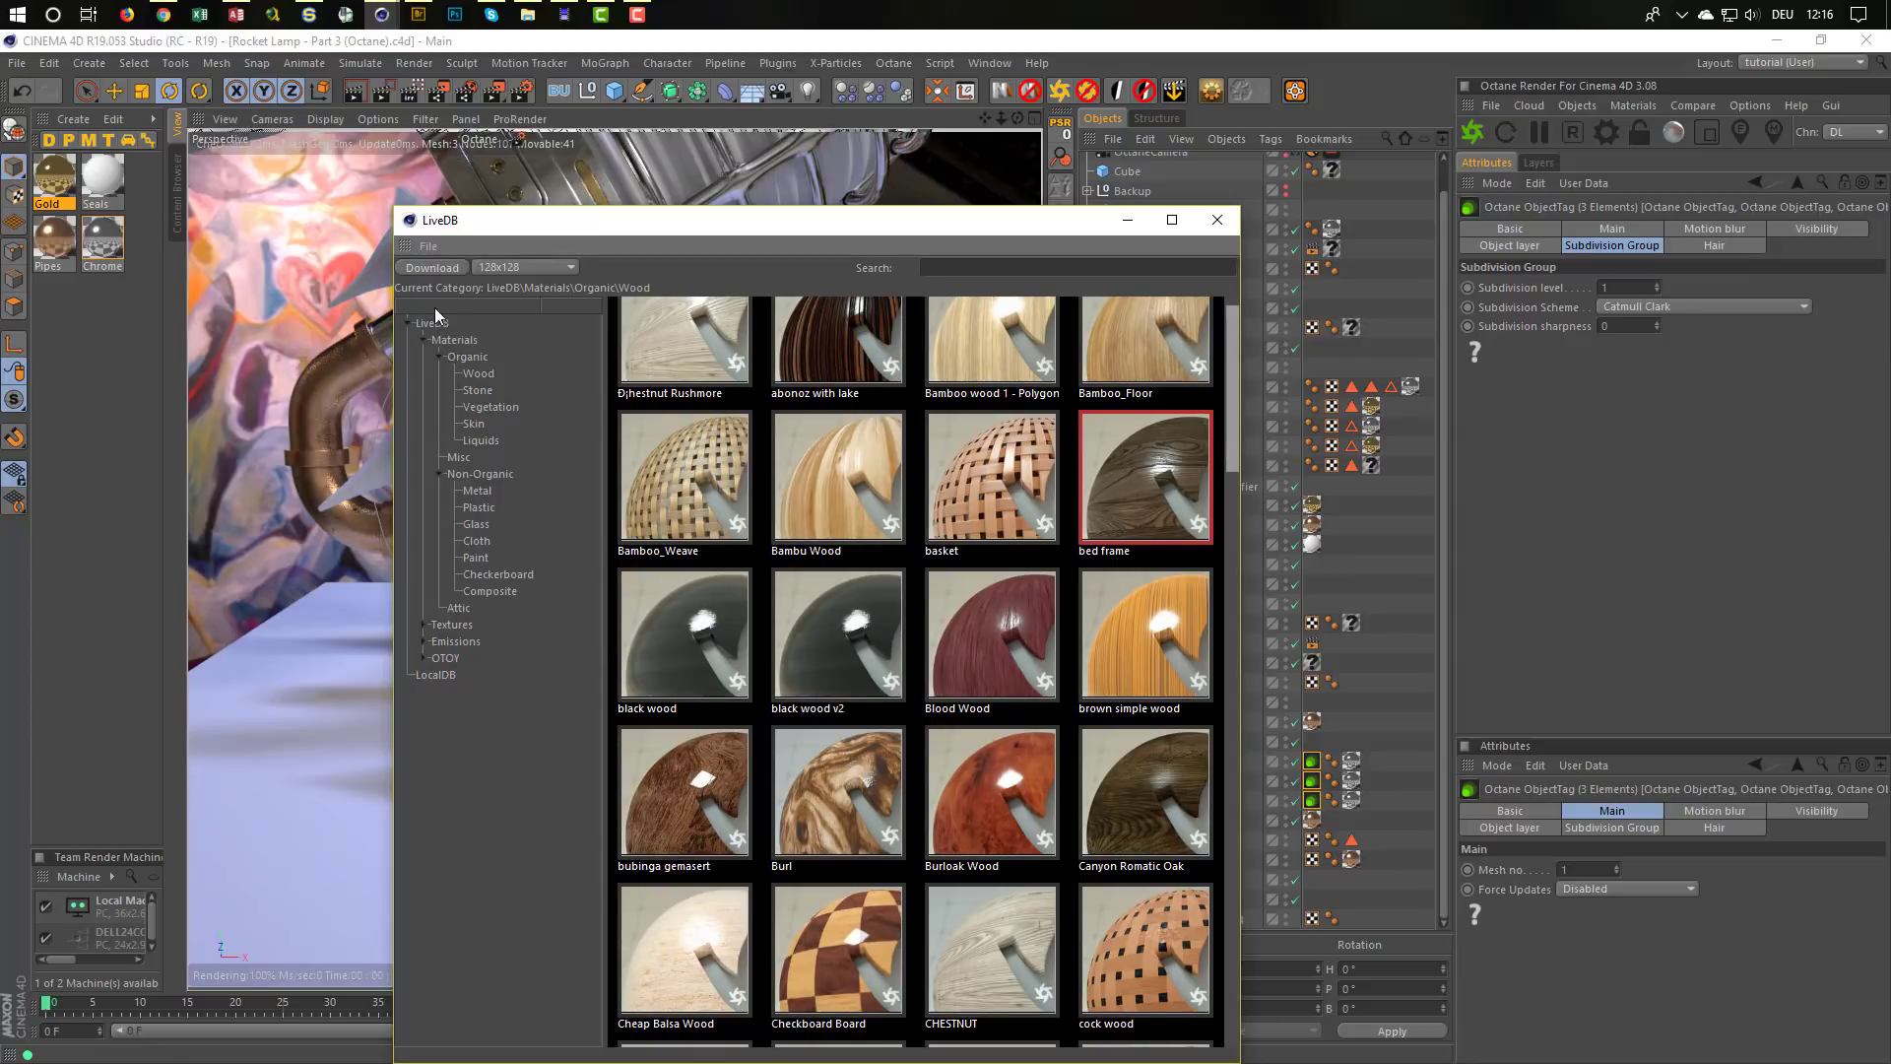
{"action": "left_click", "coordinate": [431, 267]}
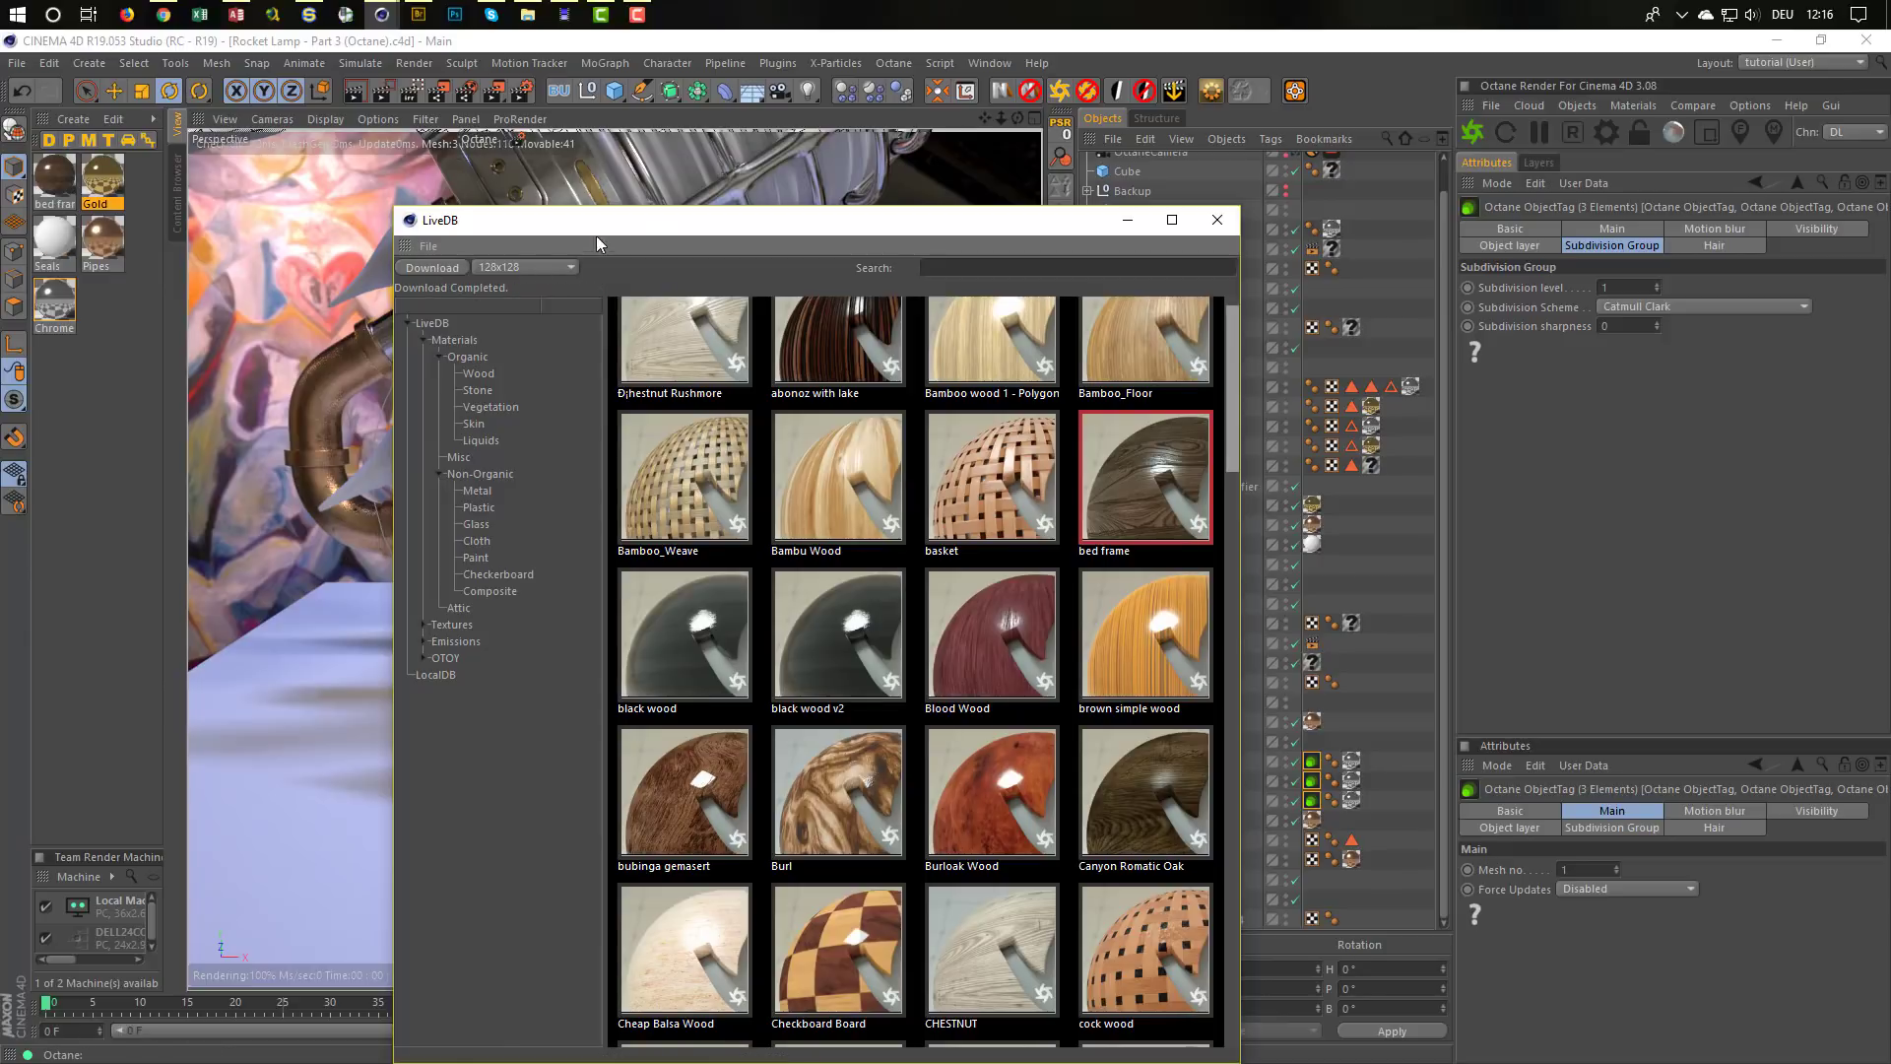
{"action": "left_click_drag", "start_coordinate": [670, 219], "coordinate": [413, 860]}
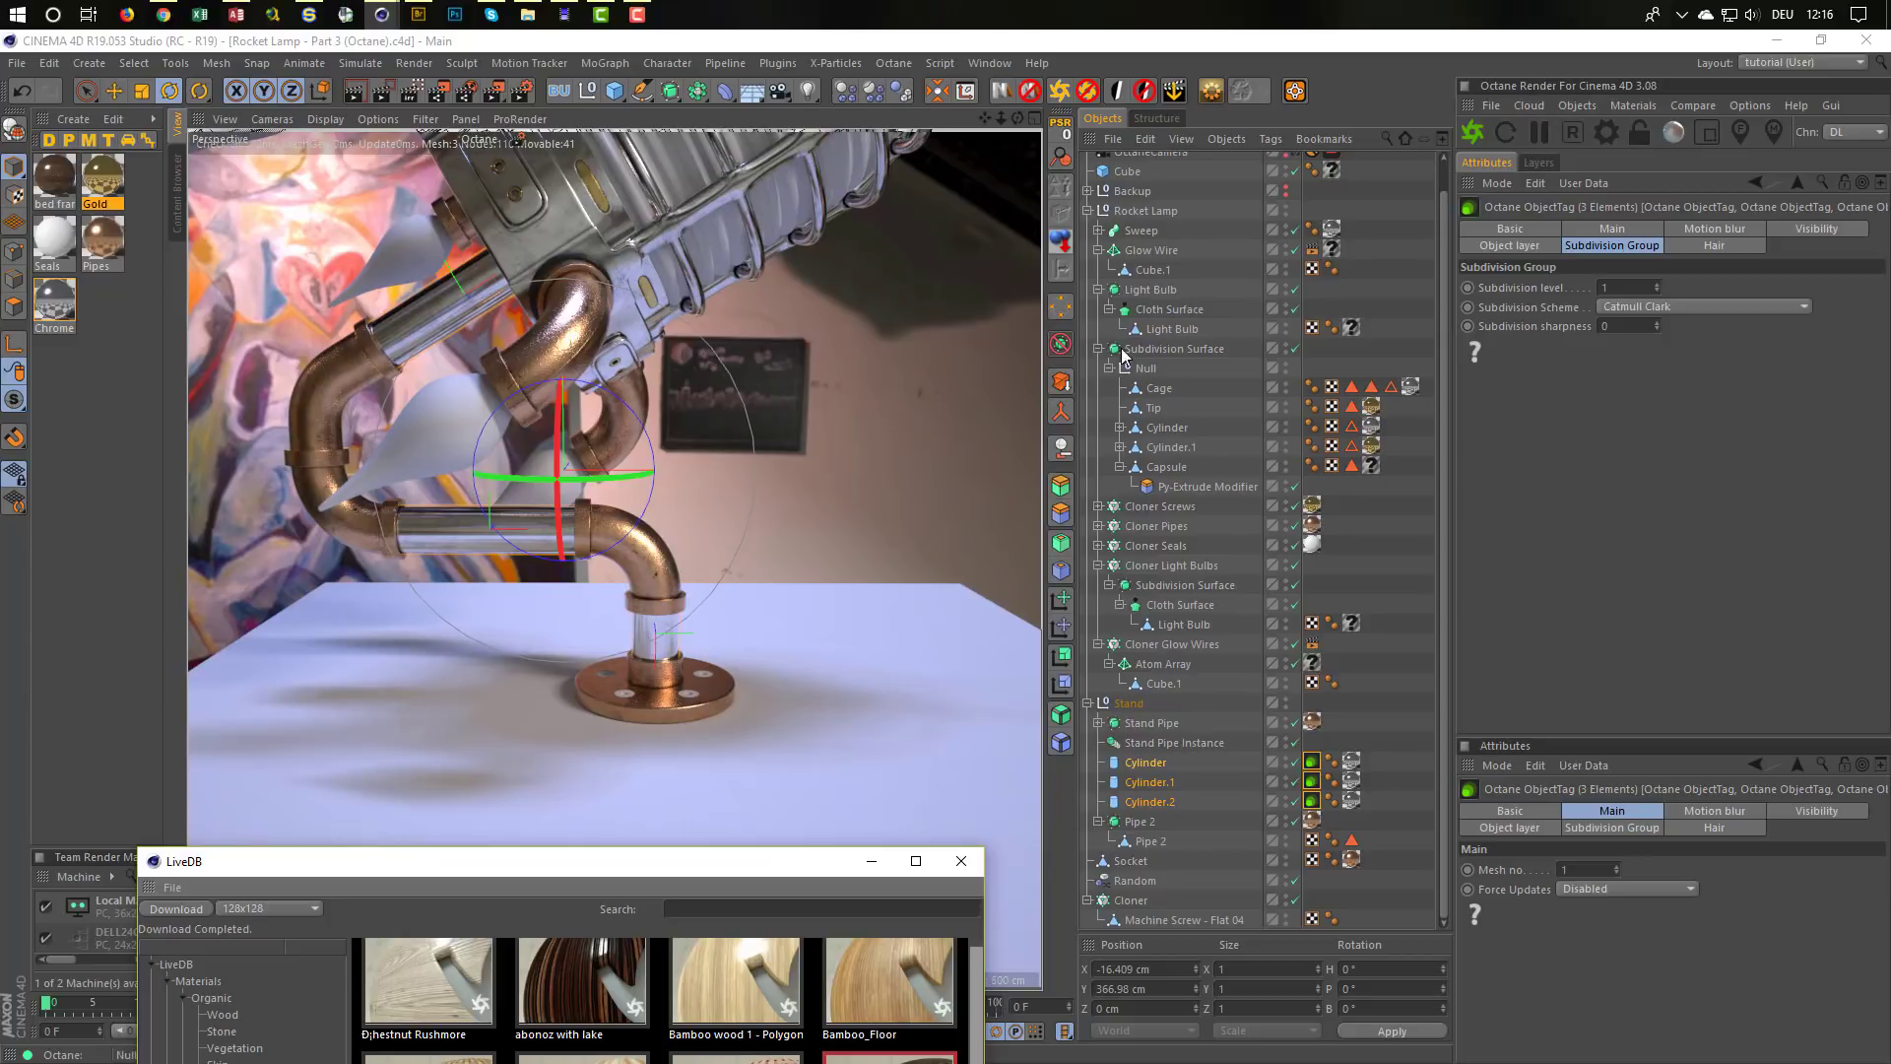
Apply the bed frame wood to the table Cube and close the LiveDB browser
{"action": "left_click_drag", "start_coordinate": [1443, 340], "coordinate": [1444, 262]}
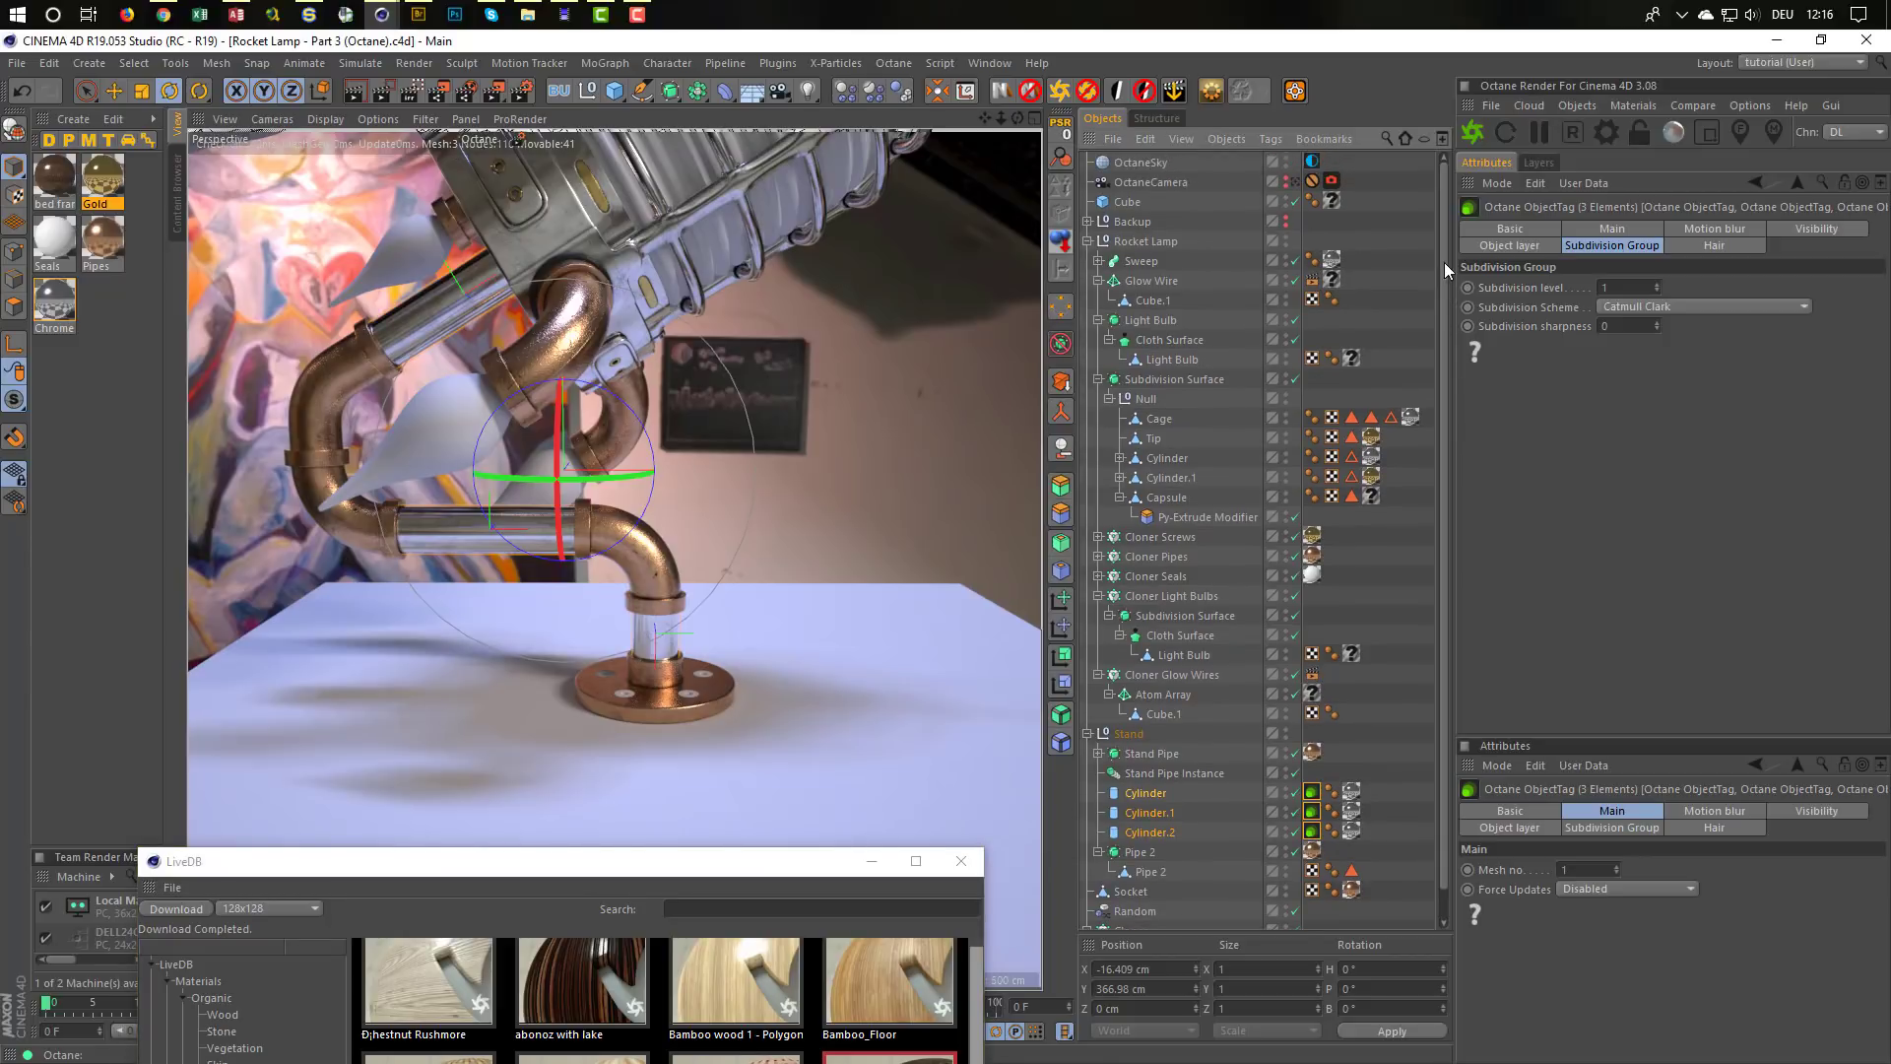
{"action": "left_click_drag", "start_coordinate": [57, 179], "coordinate": [1334, 204]}
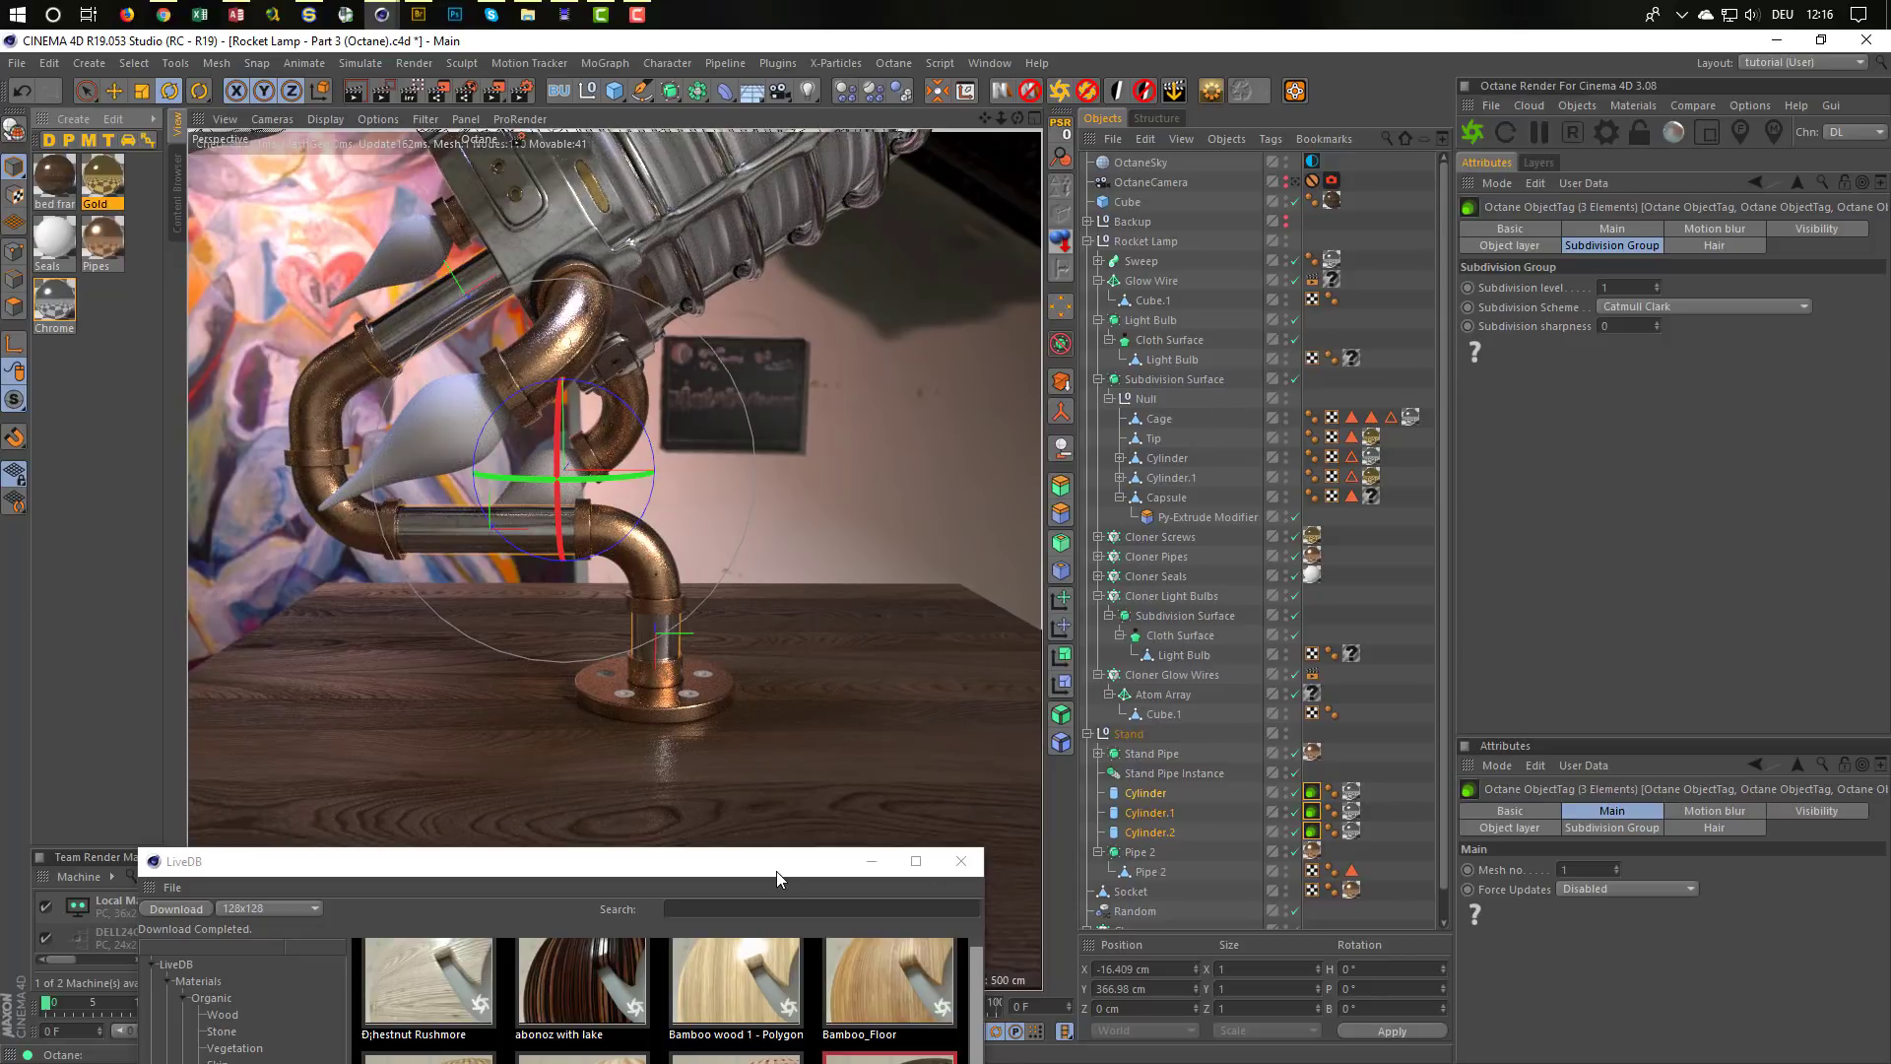
{"action": "left_click", "coordinate": [955, 871]}
{"action": "left_click", "coordinate": [954, 867]}
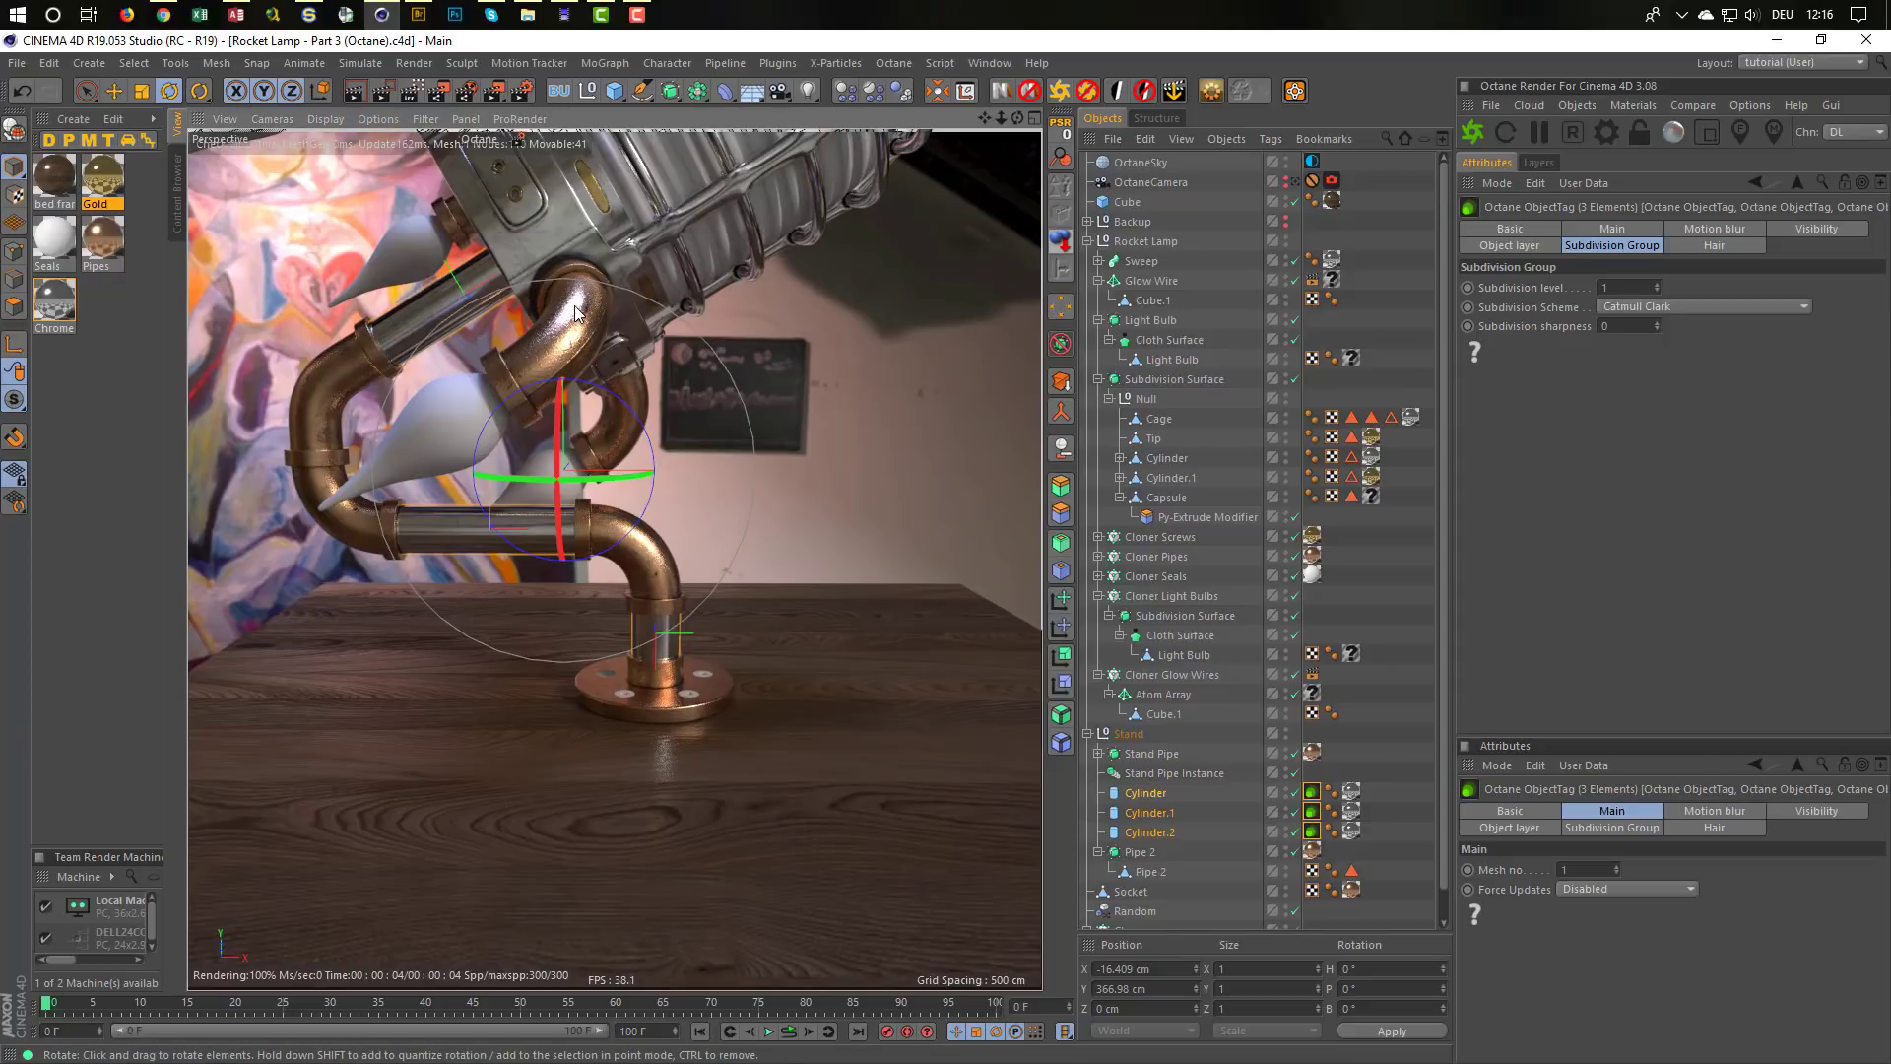
{"action": "left_click_drag", "start_coordinate": [649, 530], "coordinate": [559, 679], "text": "alt"}
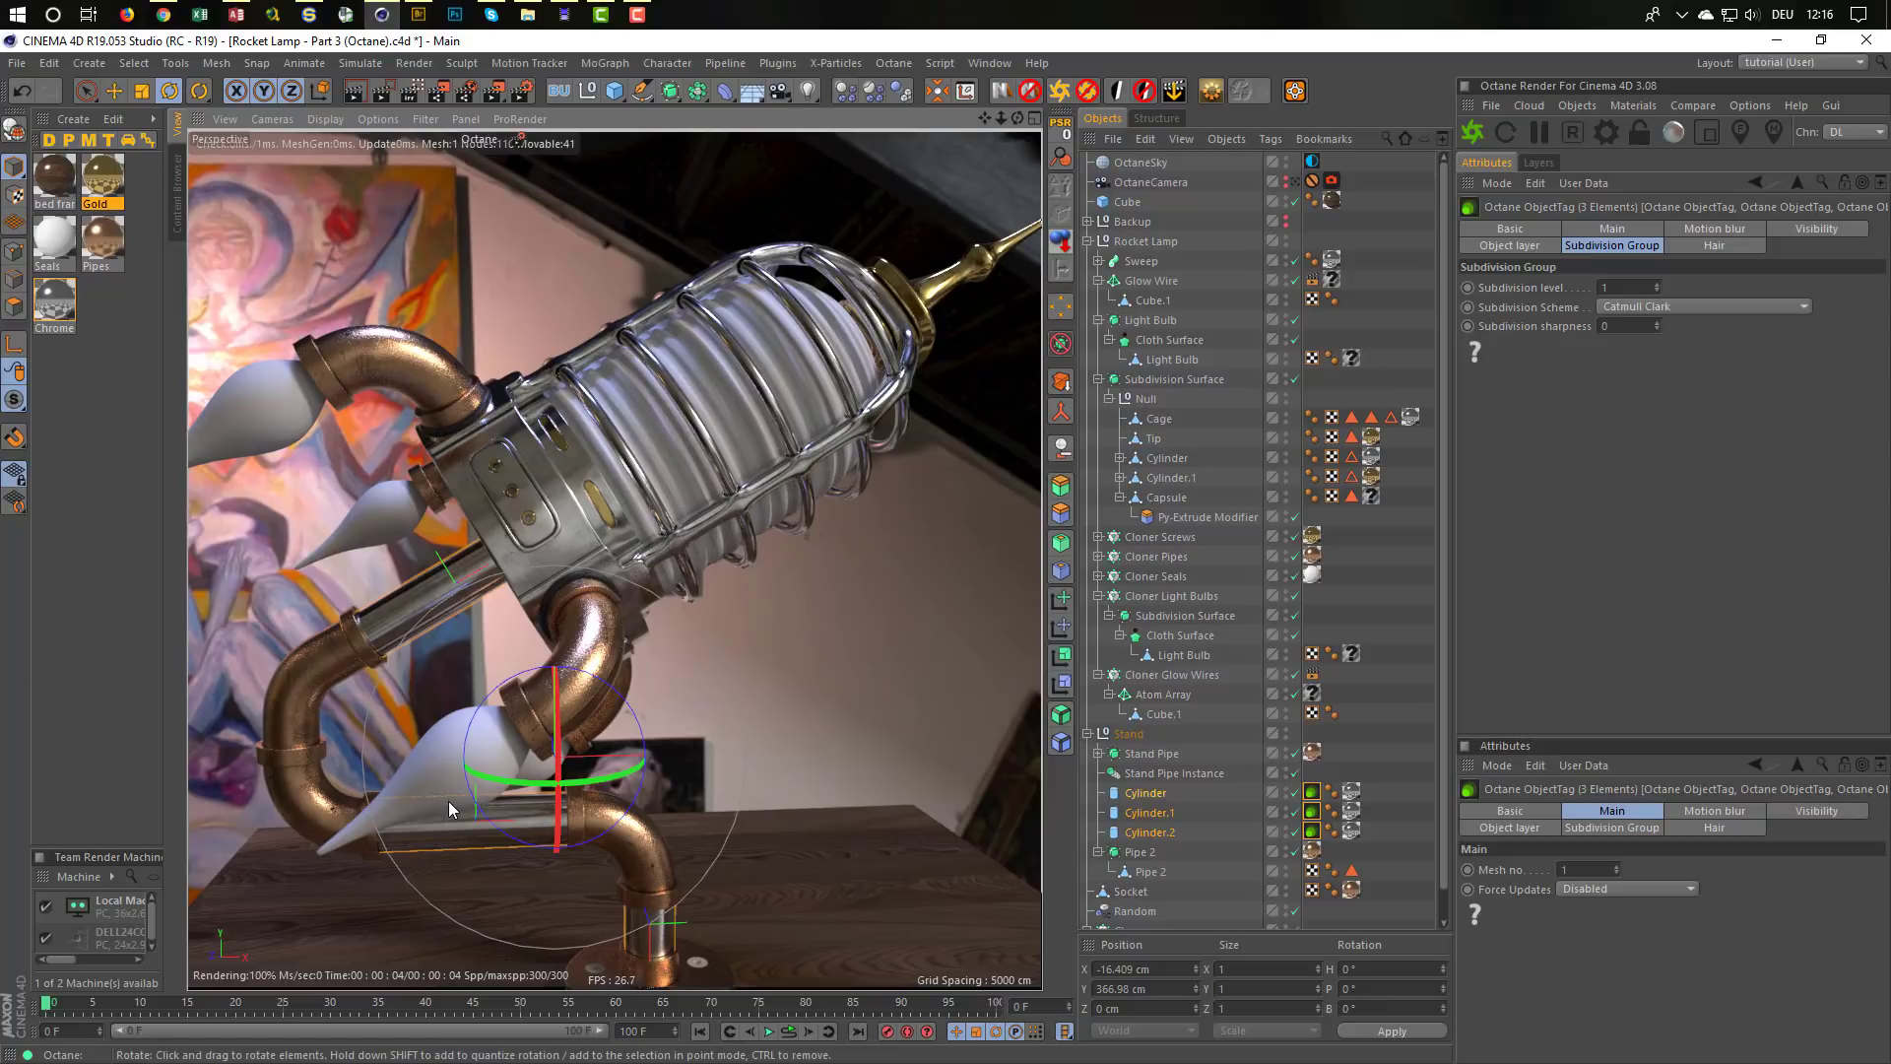
Put Chrome on the stand-base screw Cloner, replacing Gold, and view the whole lamp
{"action": "left_click_drag", "start_coordinate": [449, 808], "coordinate": [692, 897], "text": "alt"}
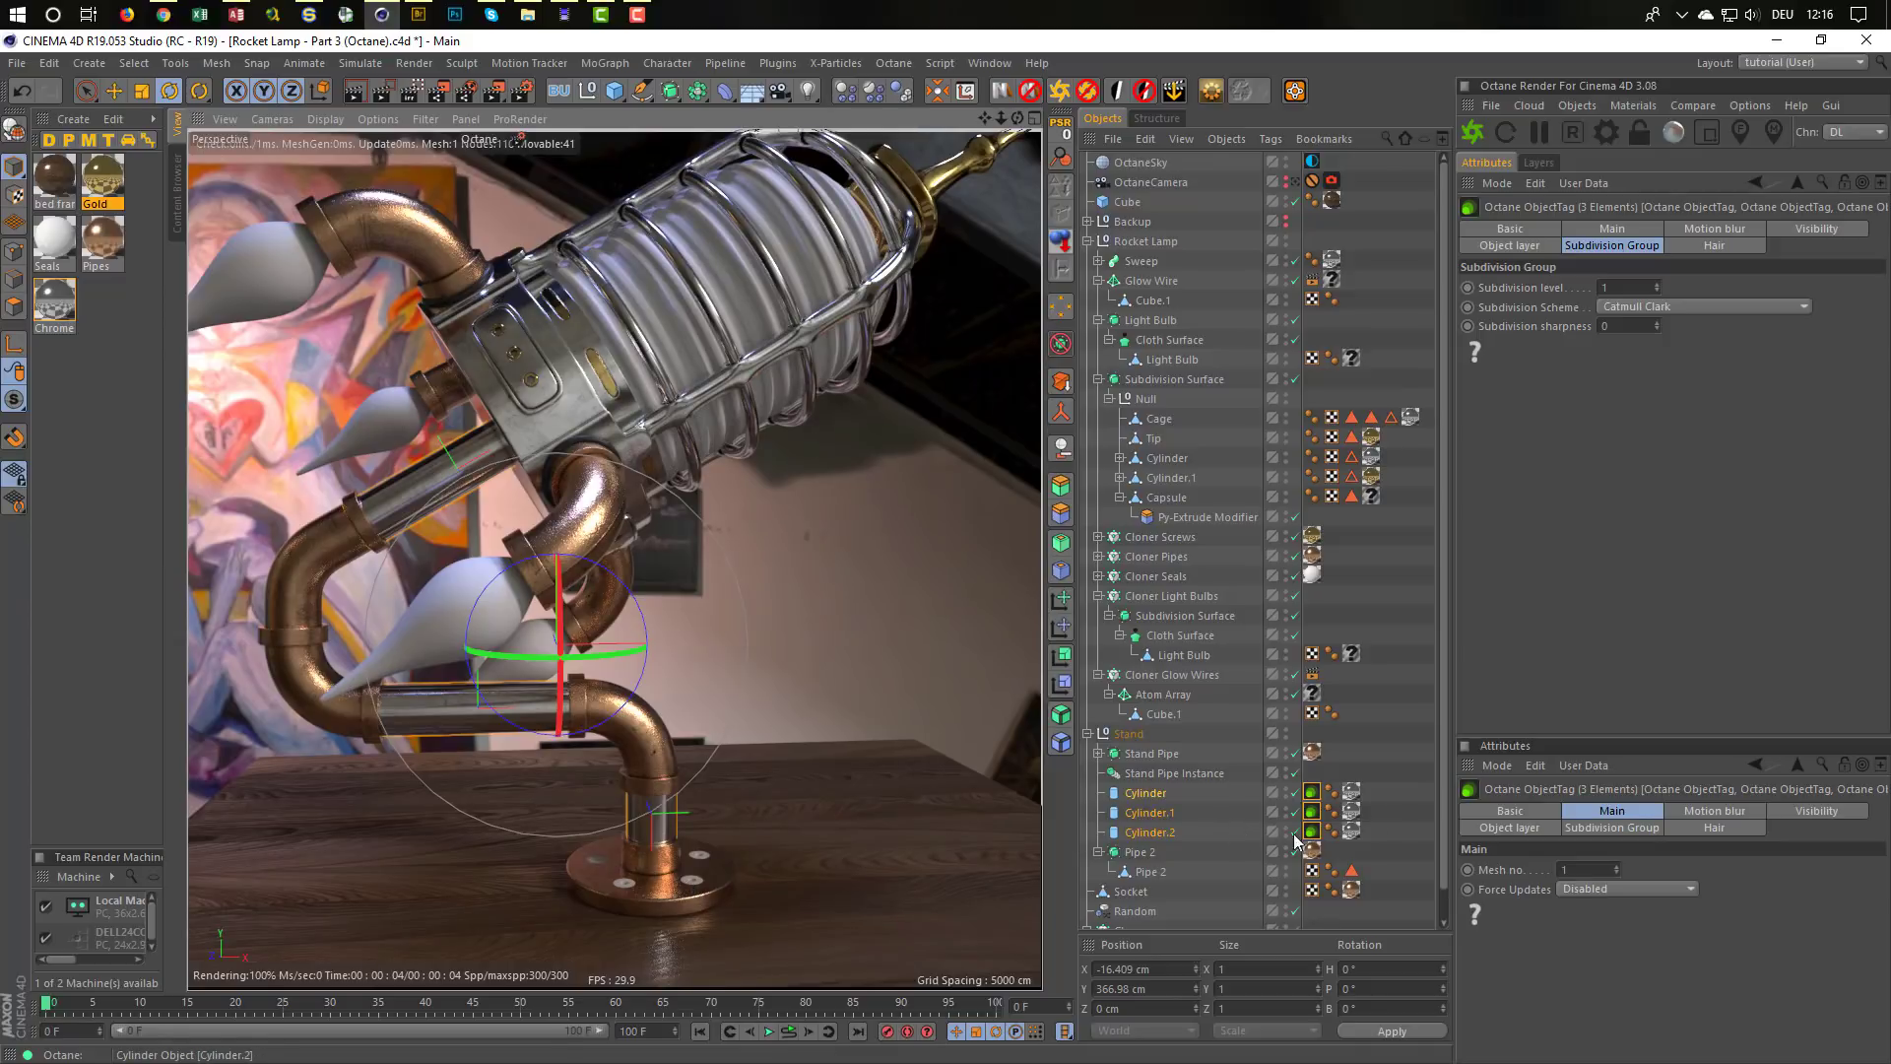
{"action": "scroll", "coordinate": [1443, 774], "scroll_direction": "down", "scroll_amount": 2}
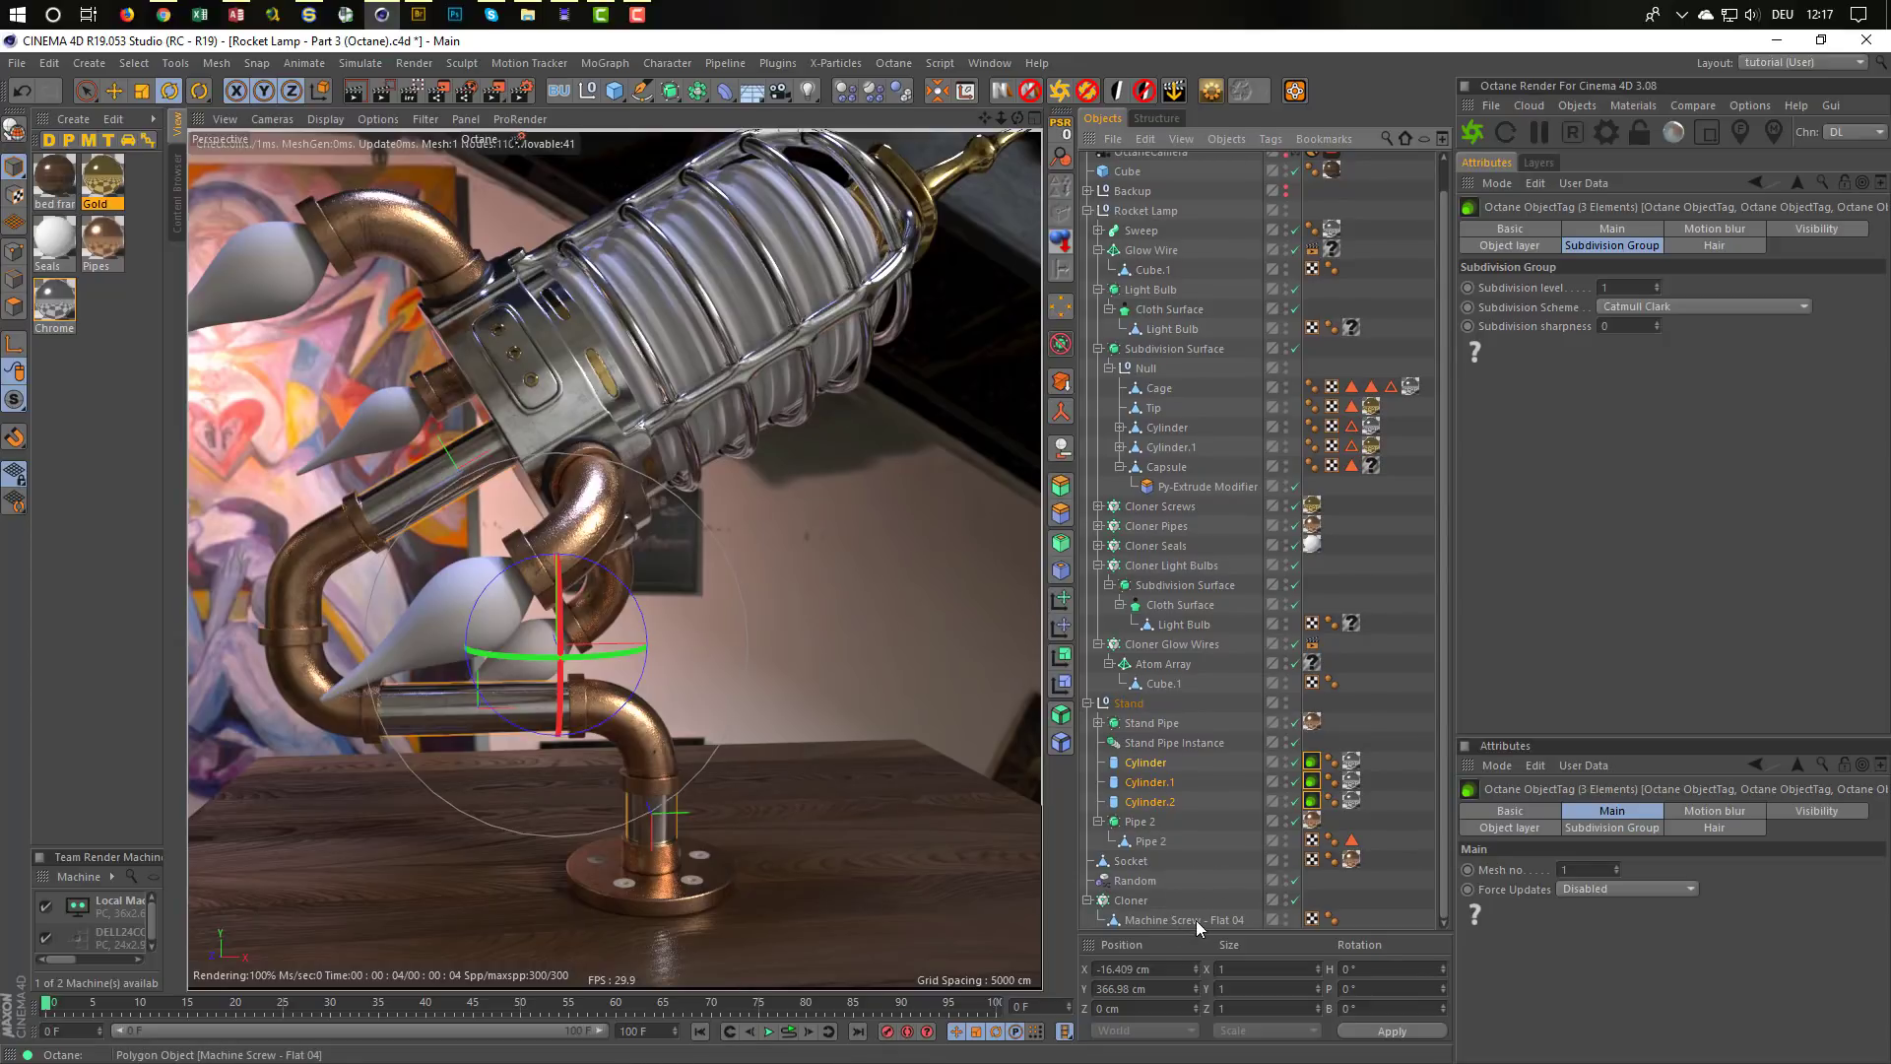
{"action": "left_click_drag", "start_coordinate": [108, 178], "coordinate": [1138, 903]}
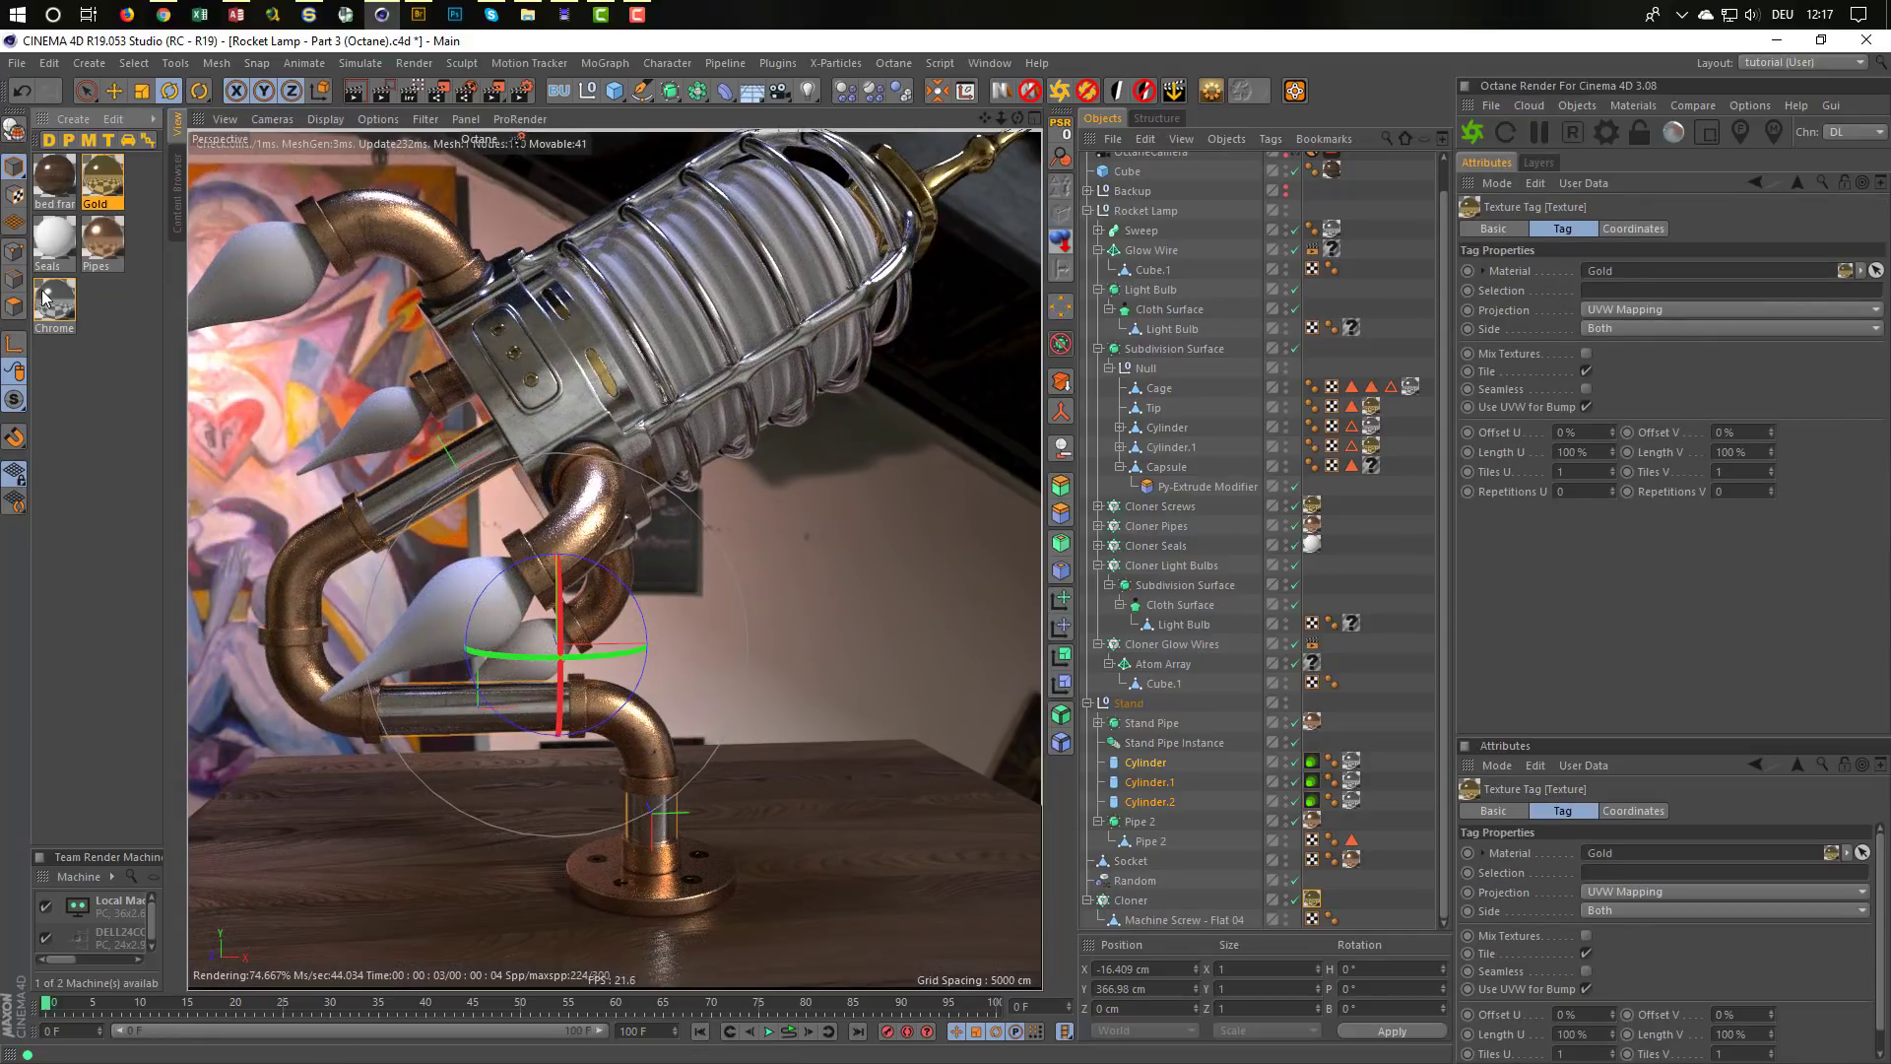
{"action": "left_click_drag", "start_coordinate": [49, 296], "coordinate": [1313, 903]}
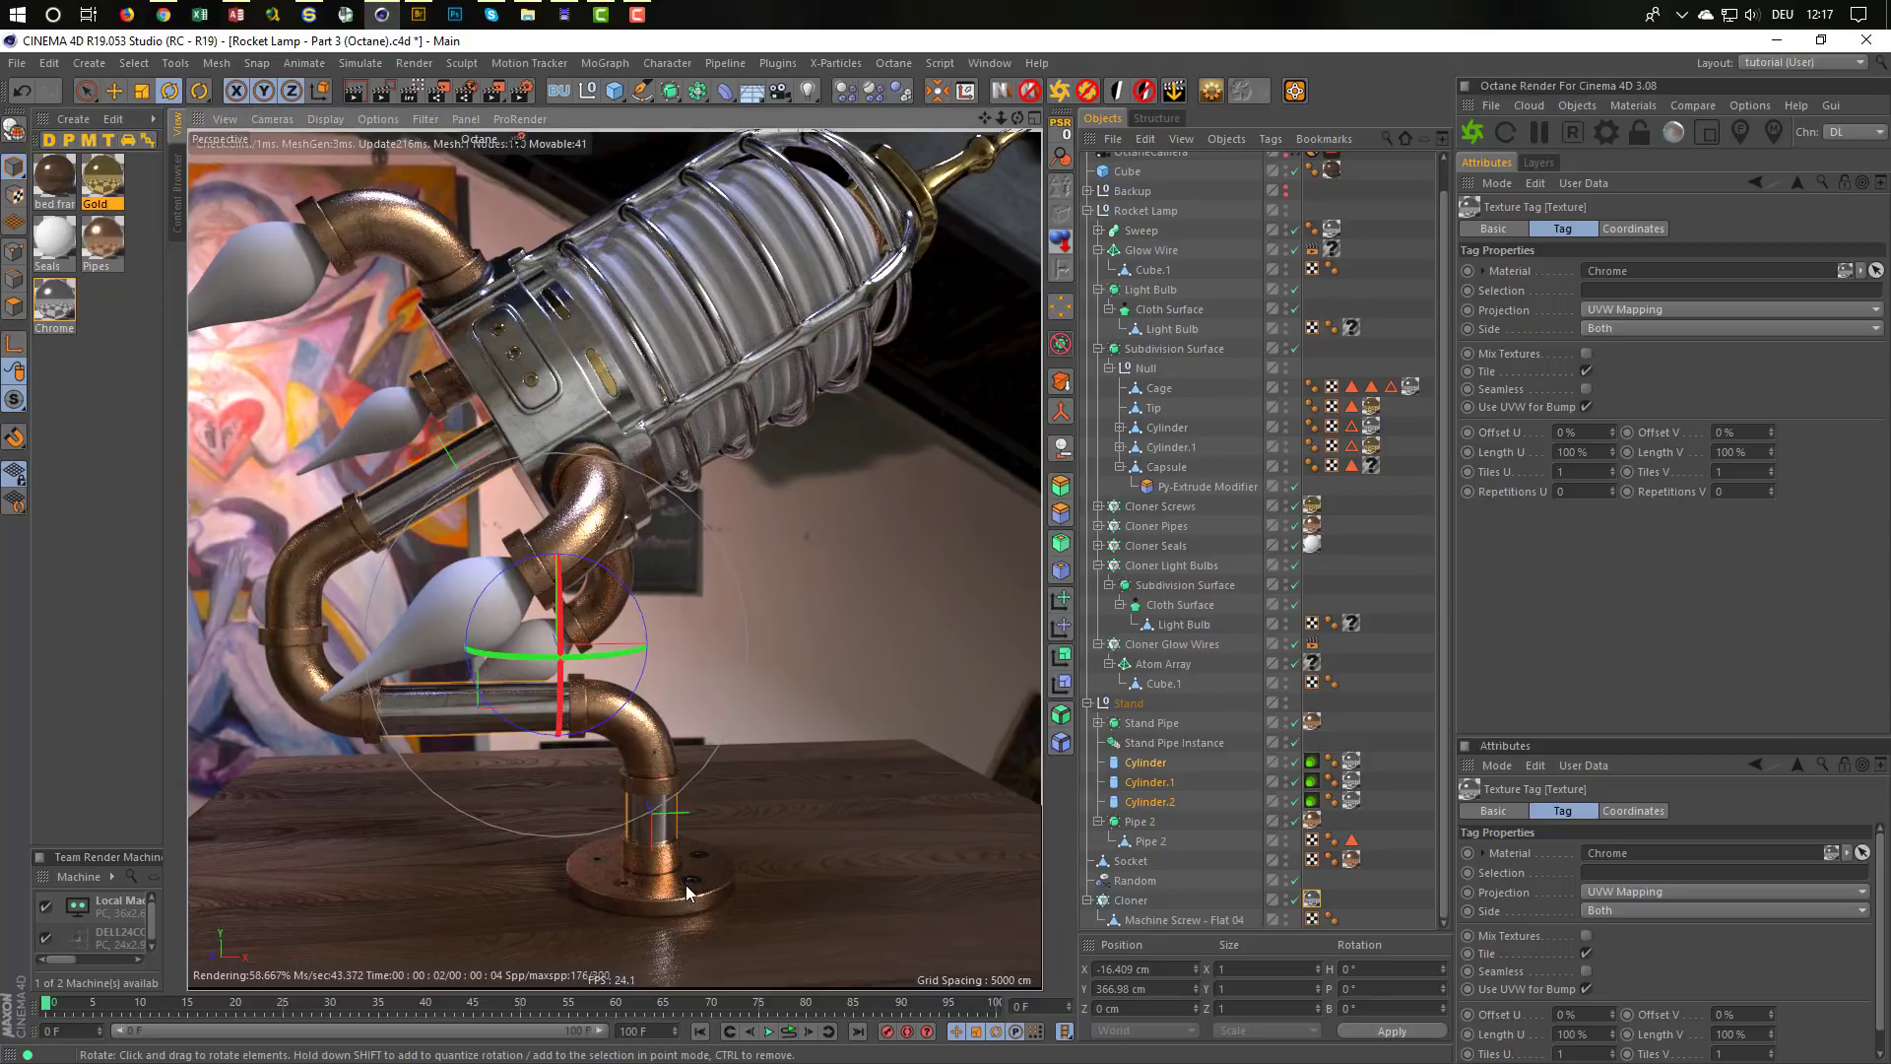
{"action": "scroll", "coordinate": [690, 887], "scroll_direction": "up", "scroll_amount": 10}
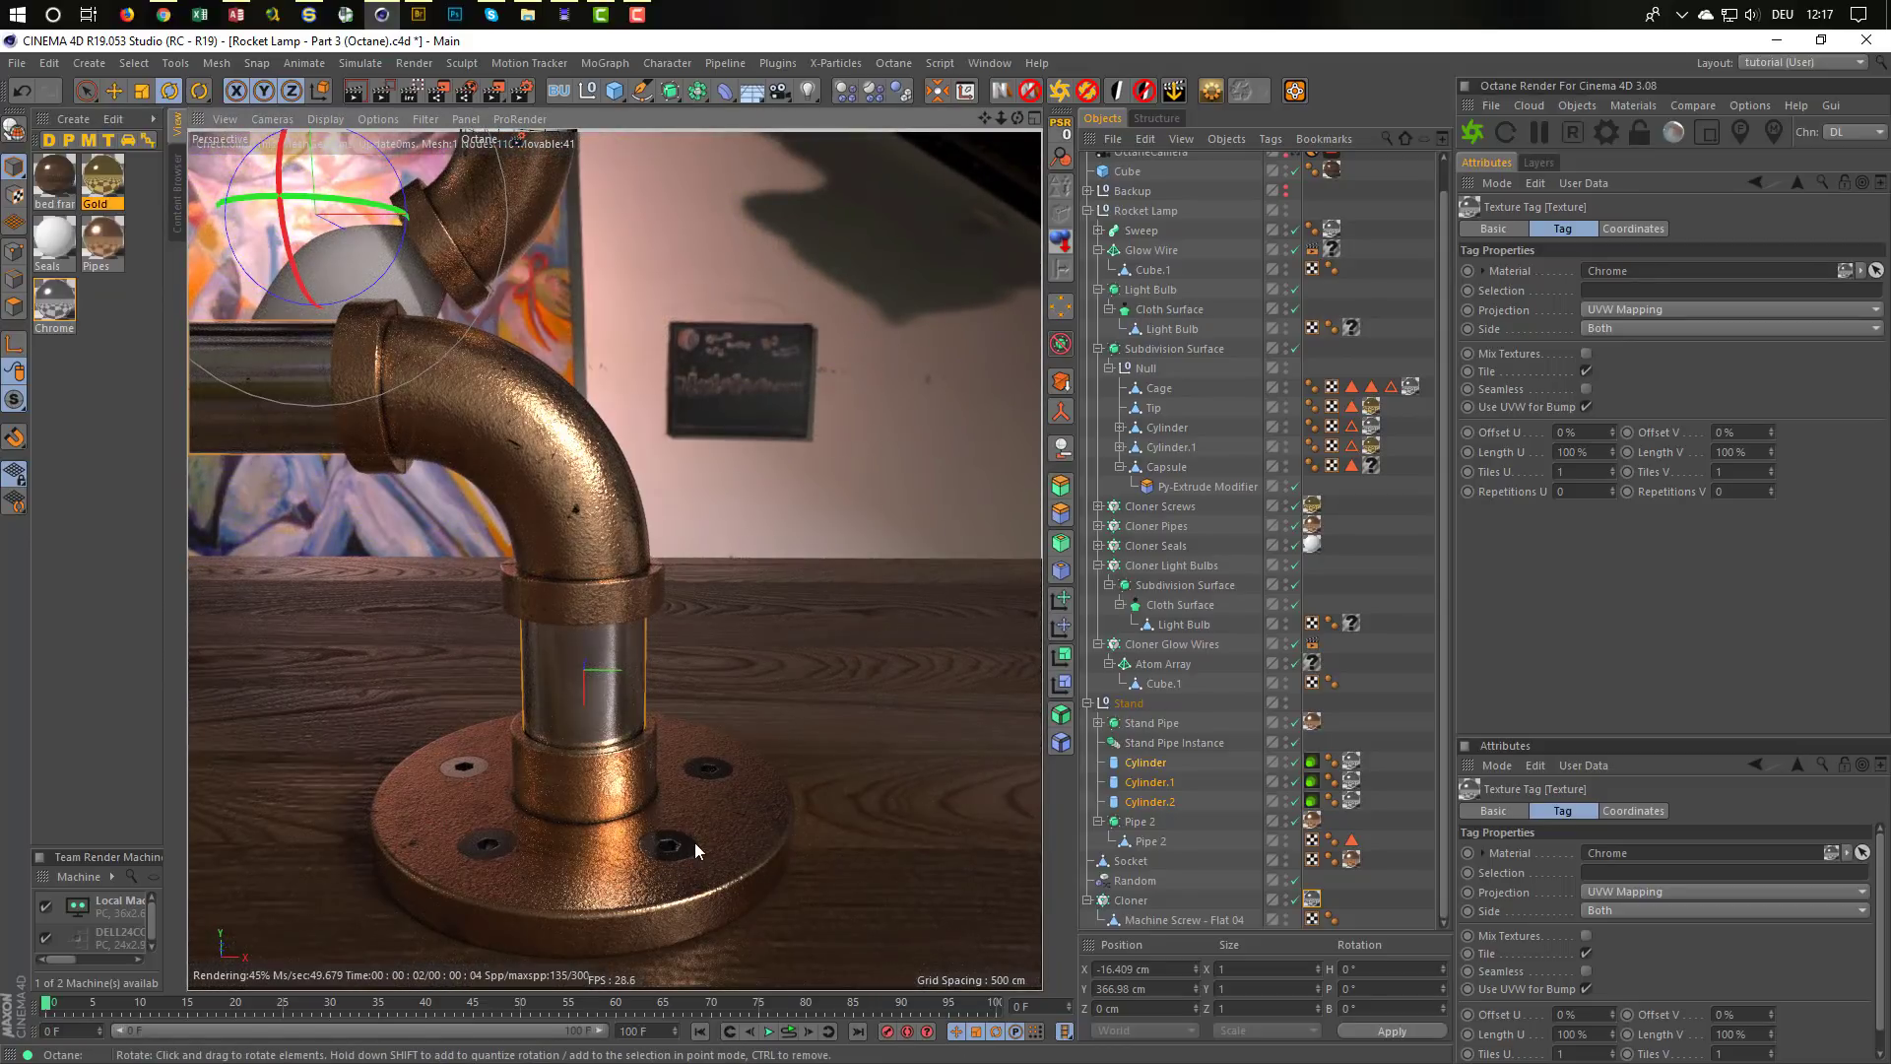
{"action": "mouse_move", "coordinate": [613, 847]}
{"action": "left_mouse_down", "text": "alt"}
{"action": "mouse_move", "coordinate": [481, 856]}
{"action": "mouse_move", "coordinate": [591, 796]}
{"action": "mouse_move", "coordinate": [580, 835]}
{"action": "left_mouse_up", "text": "alt"}
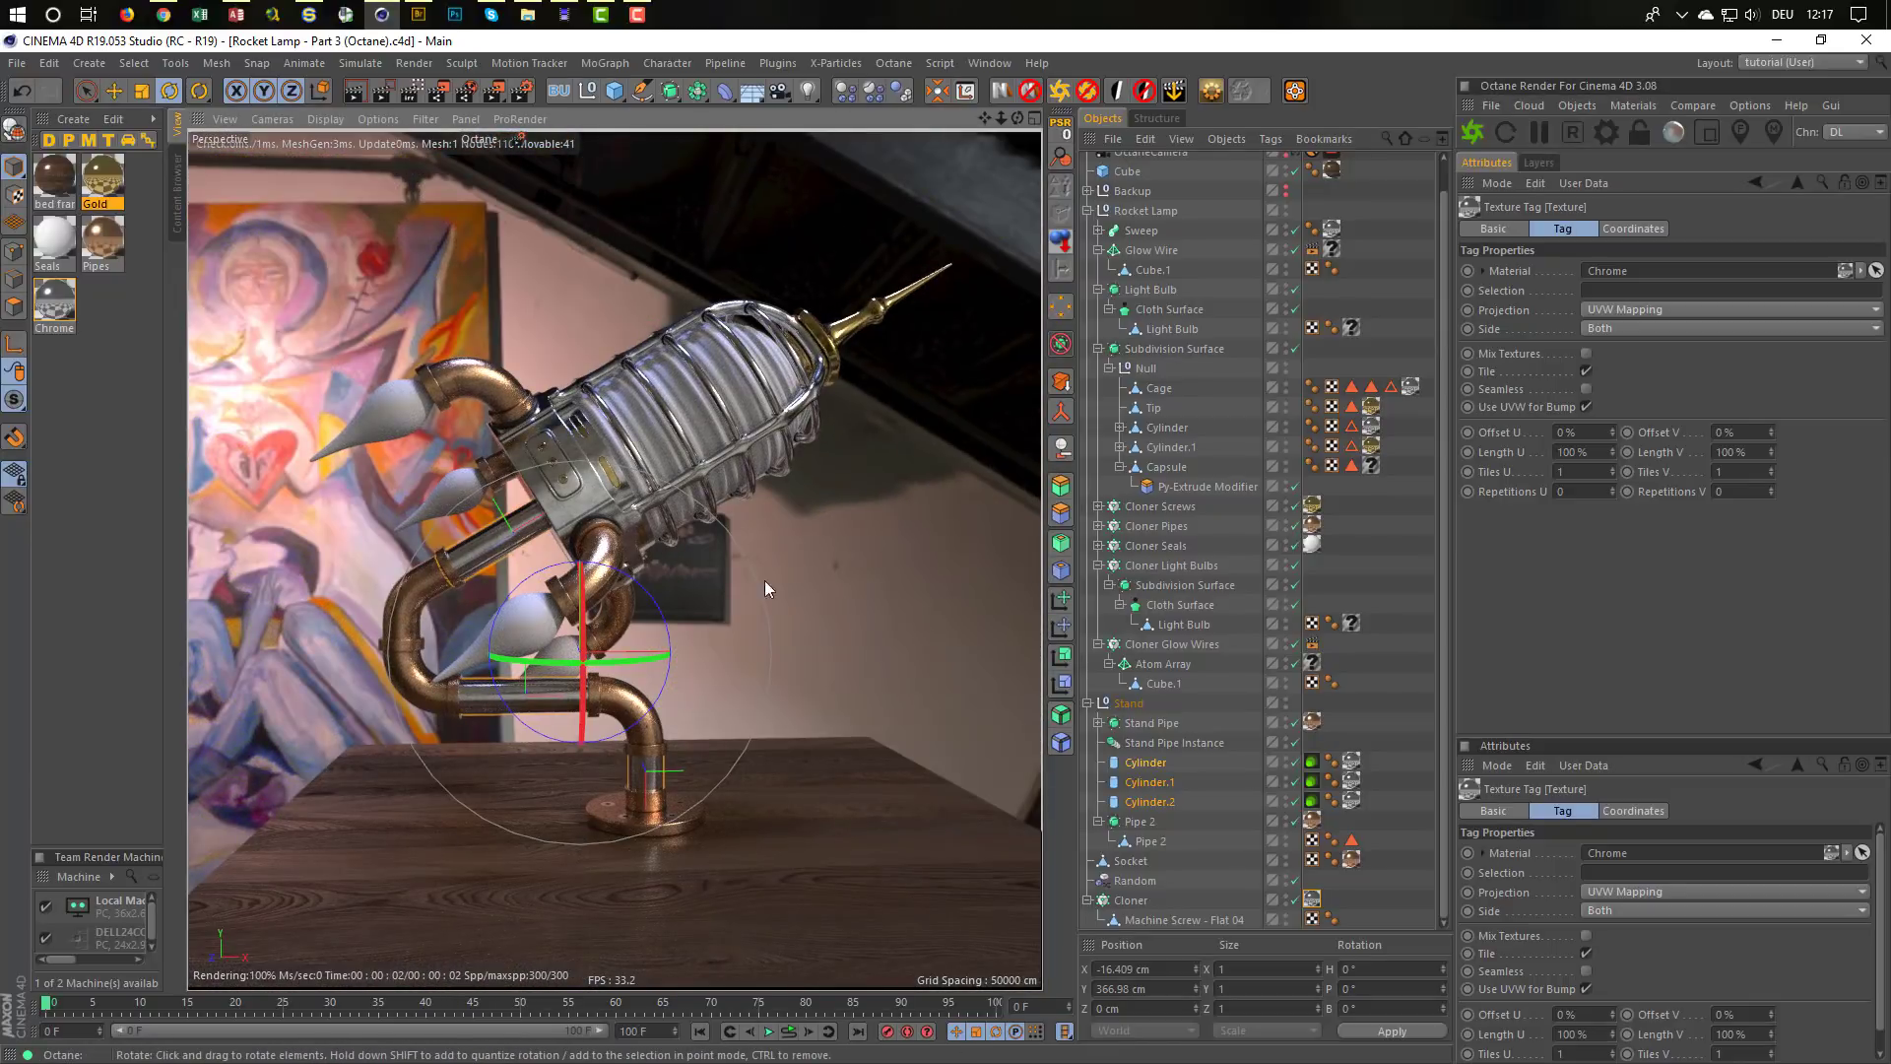
{"action": "left_click_drag", "start_coordinate": [624, 453], "coordinate": [595, 564], "text": "alt"}
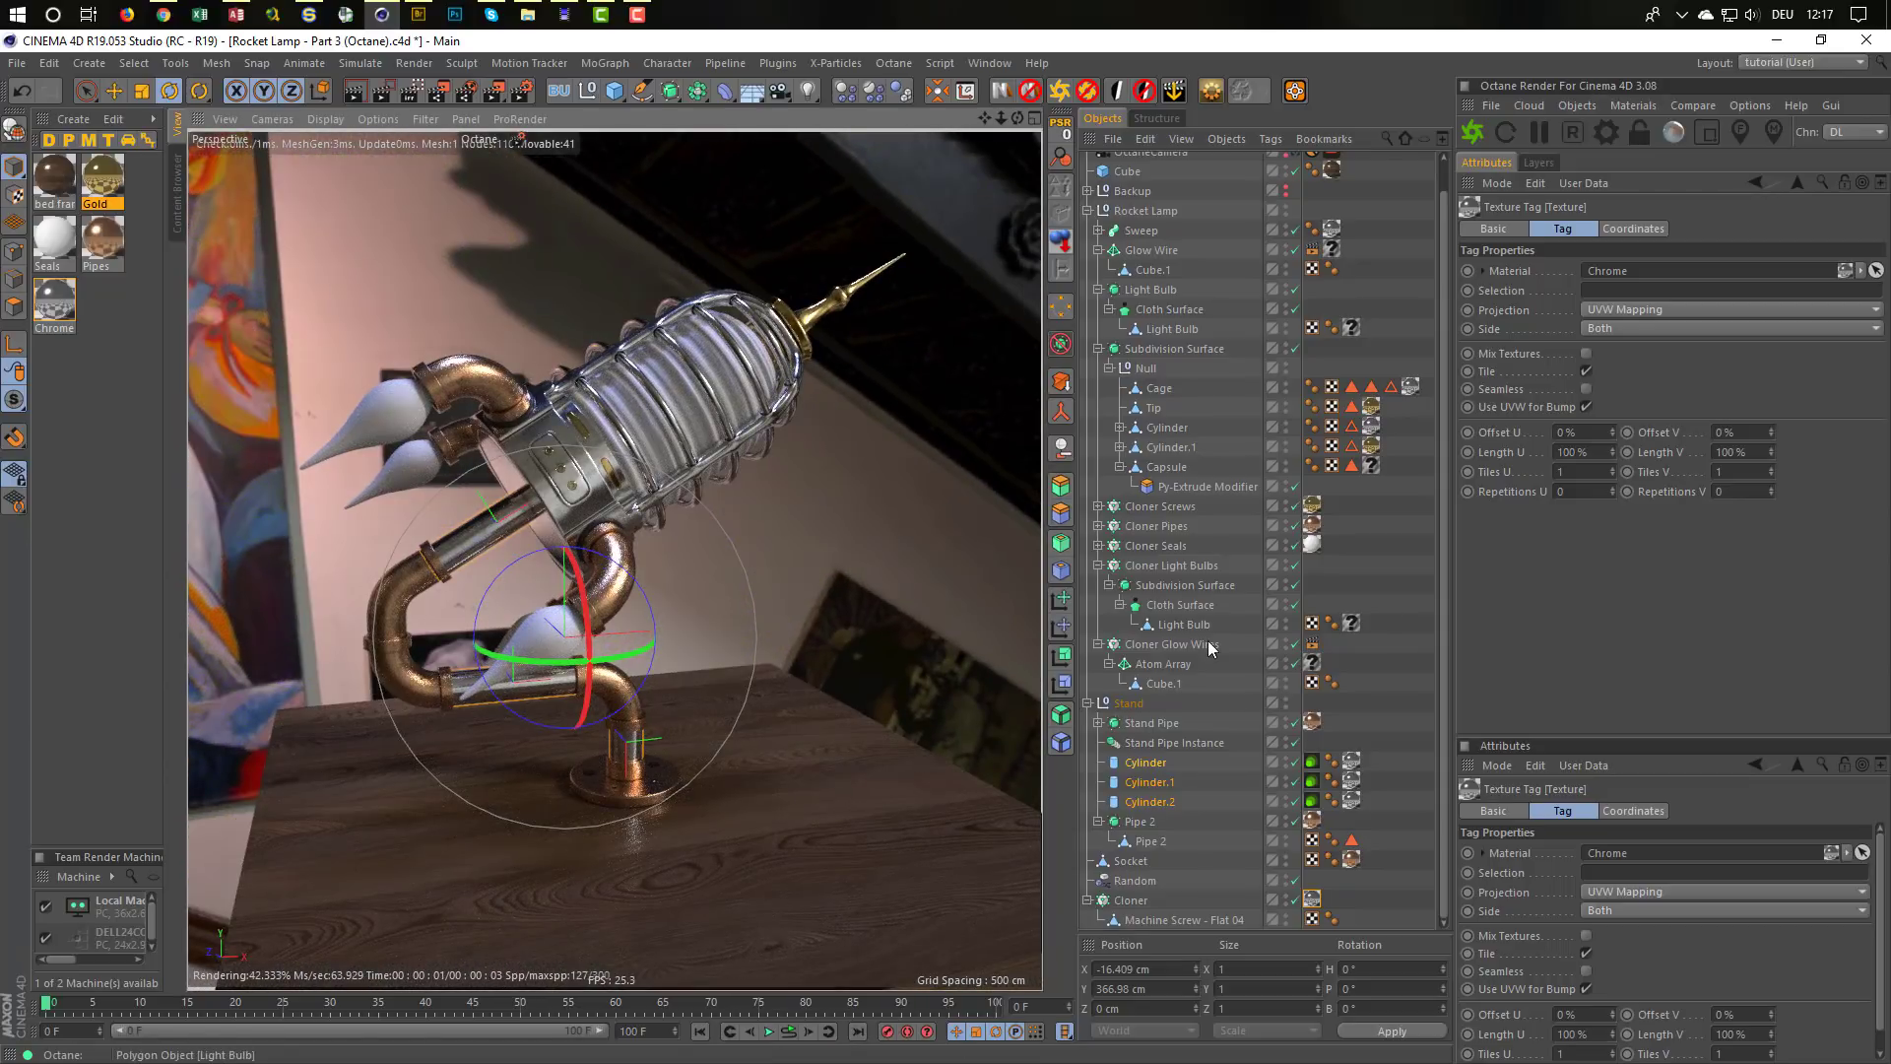
{"action": "left_click", "coordinate": [1644, 106]}
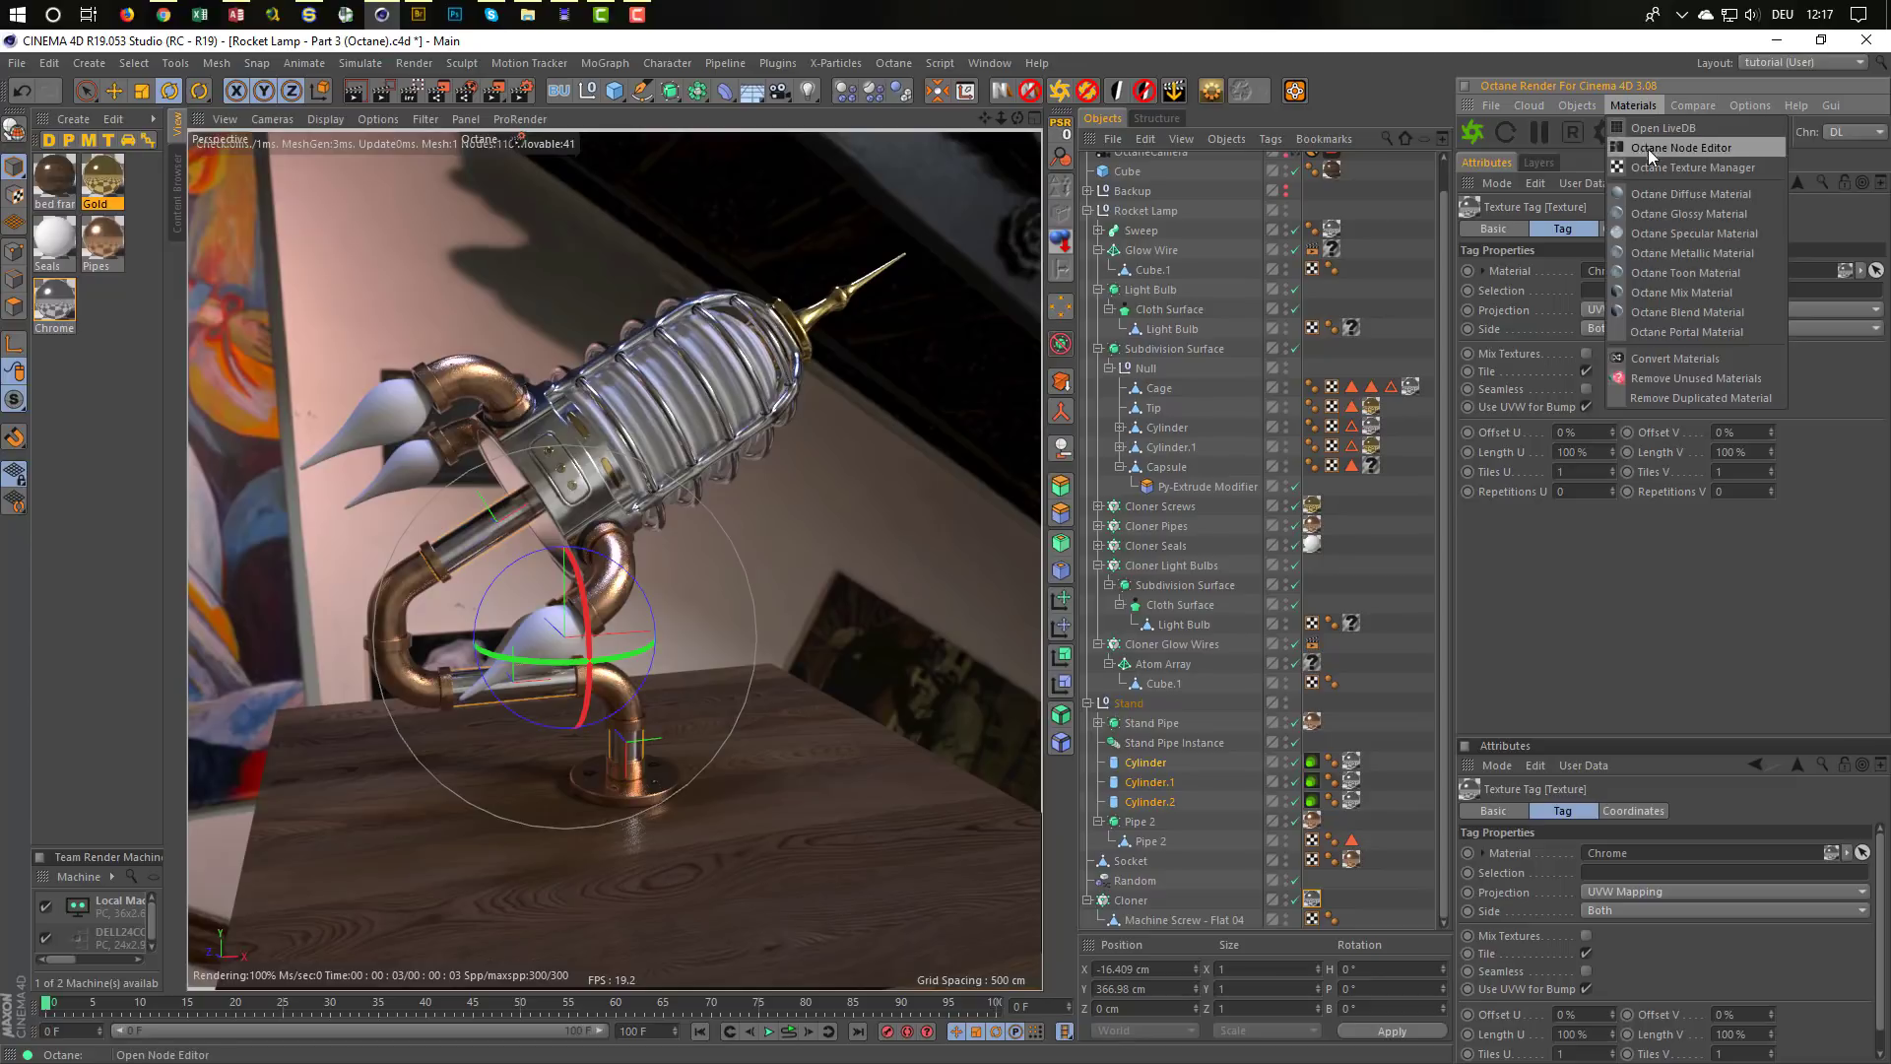
Create an Octane Specular material, OctSpecular, and open its node graph in the Node Editor
{"action": "left_click", "coordinate": [1661, 230]}
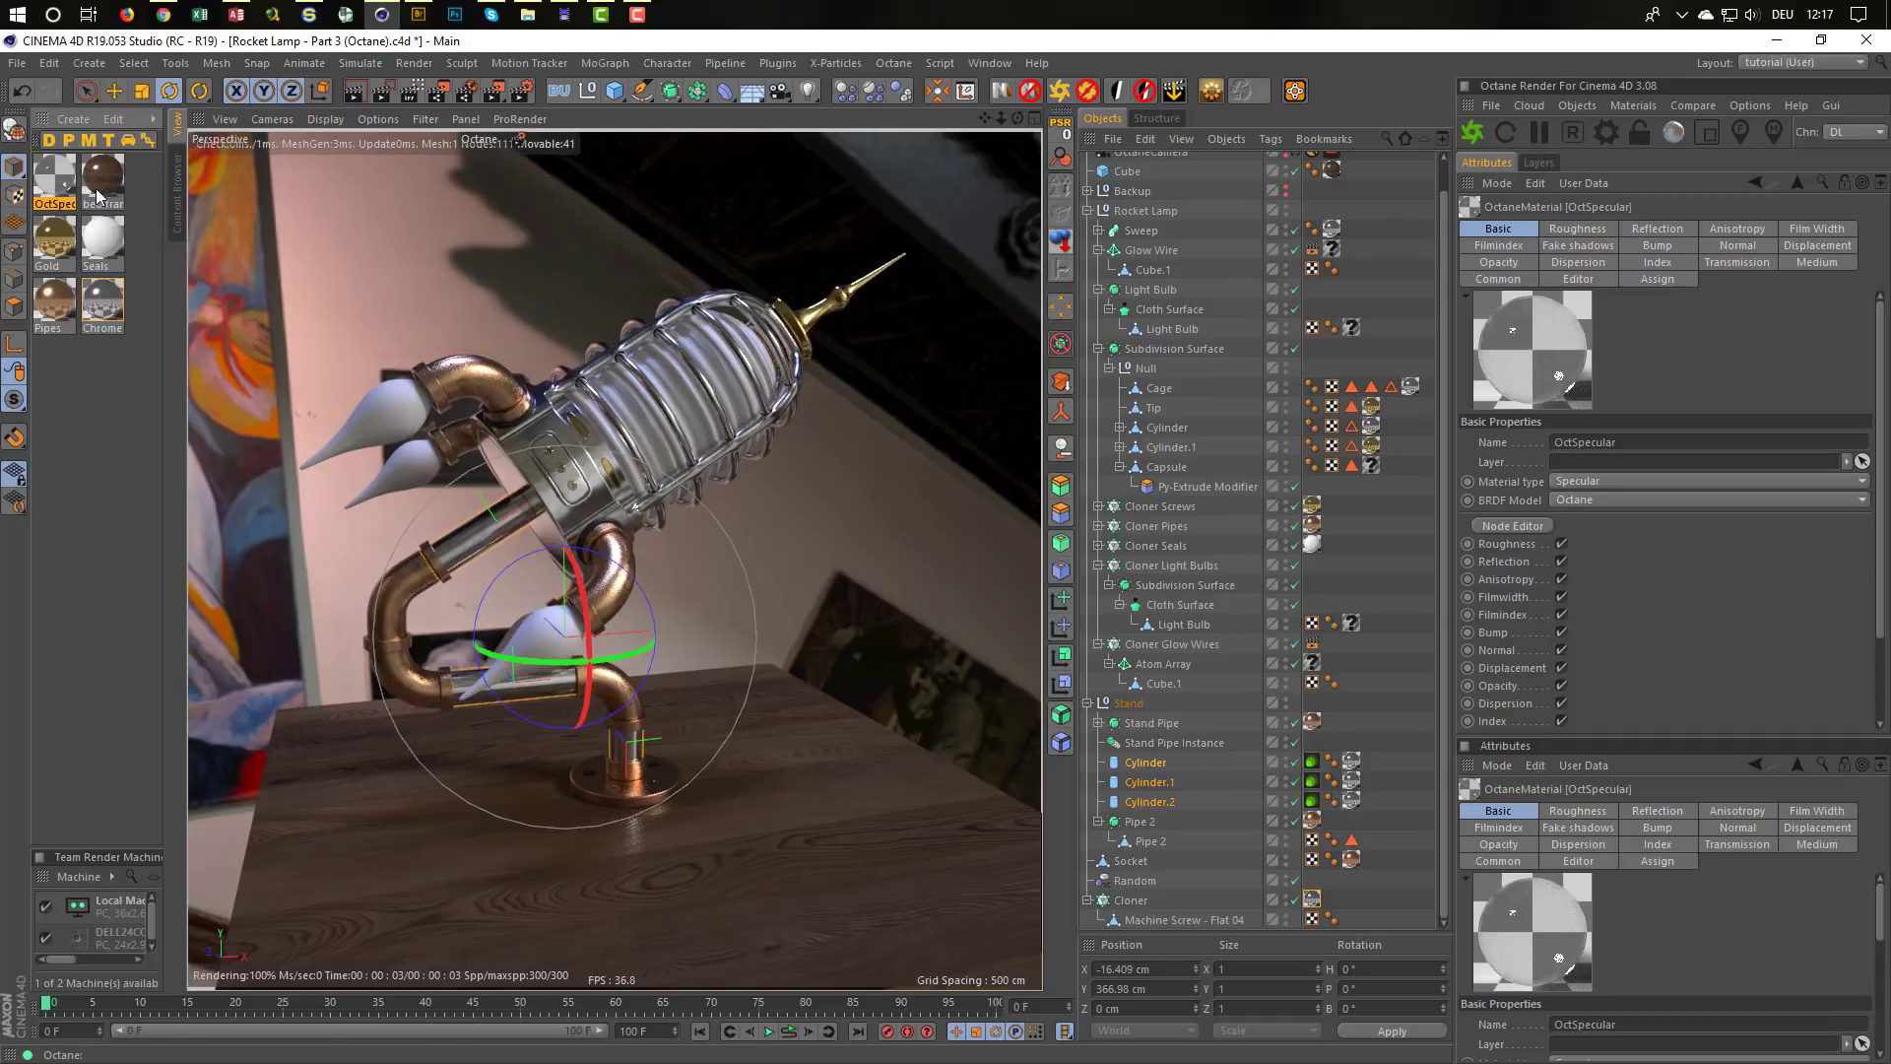
{"action": "double_click", "coordinate": [62, 180]}
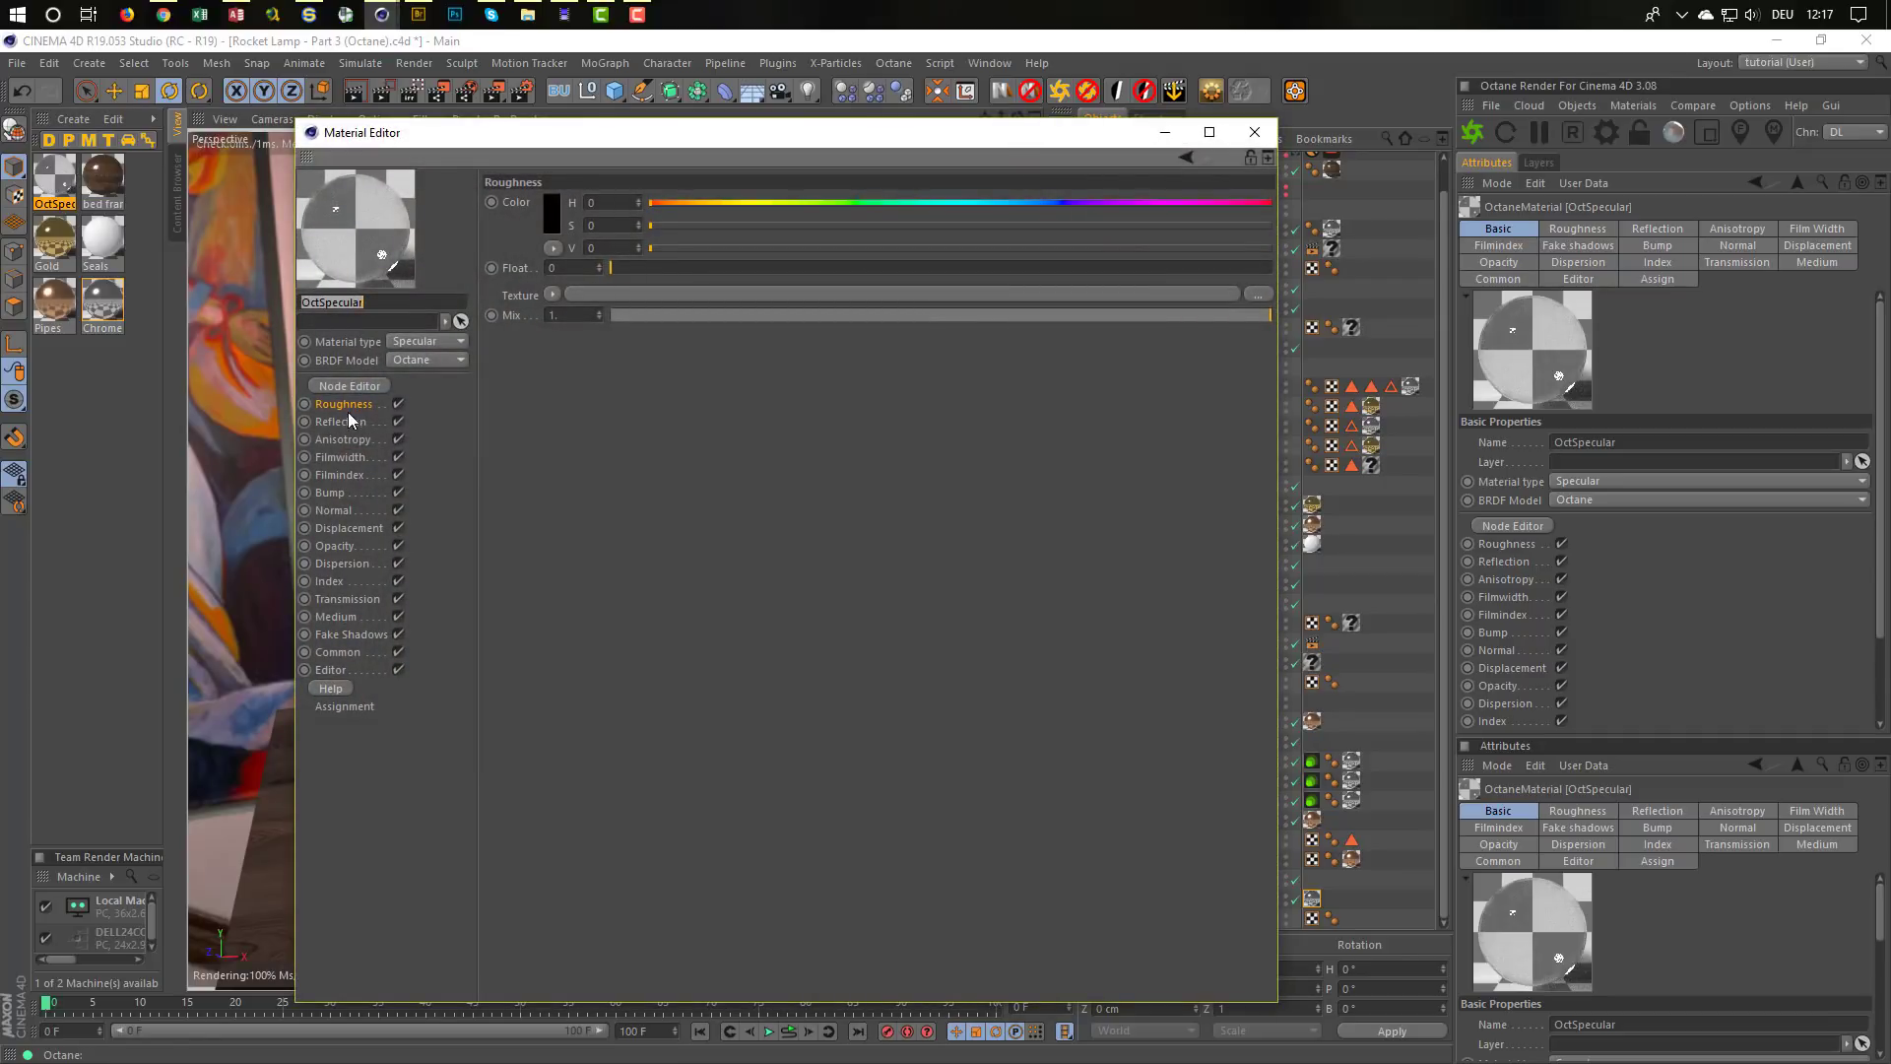
{"action": "left_click", "coordinate": [351, 384]}
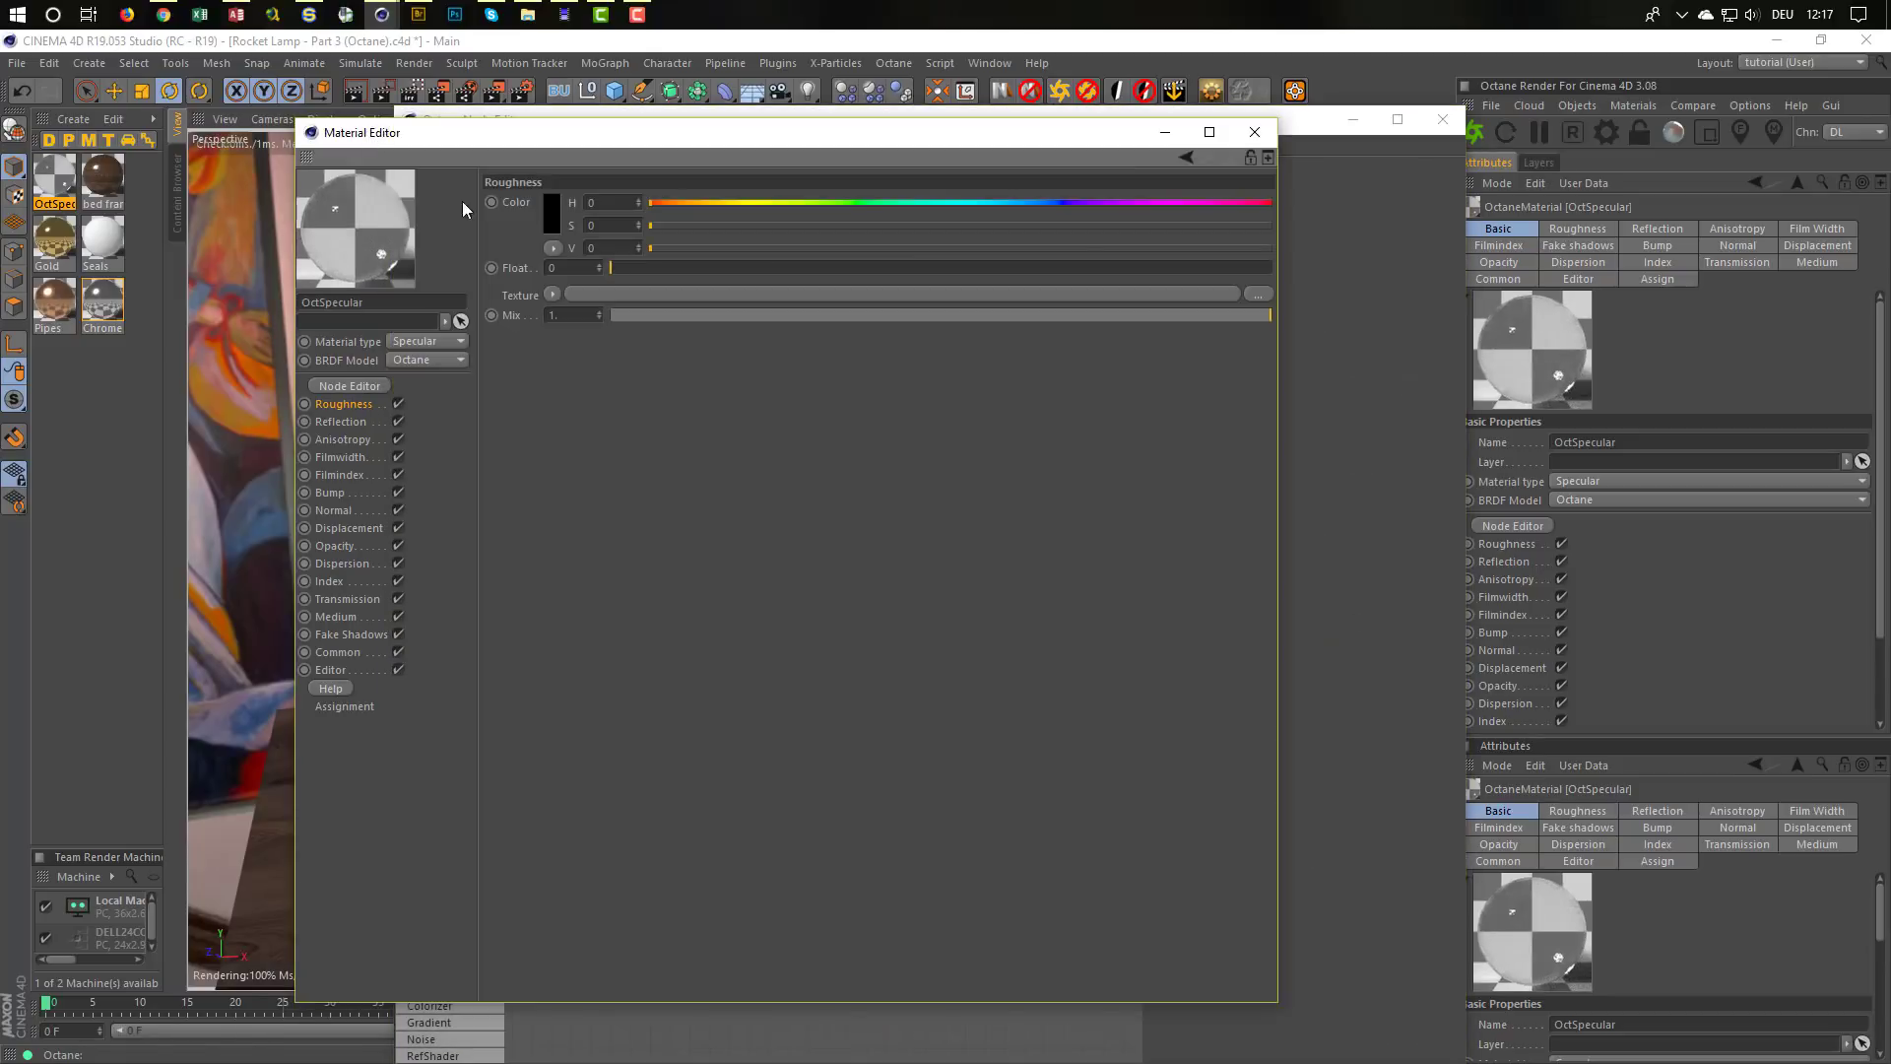
{"action": "left_click", "coordinate": [1253, 131]}
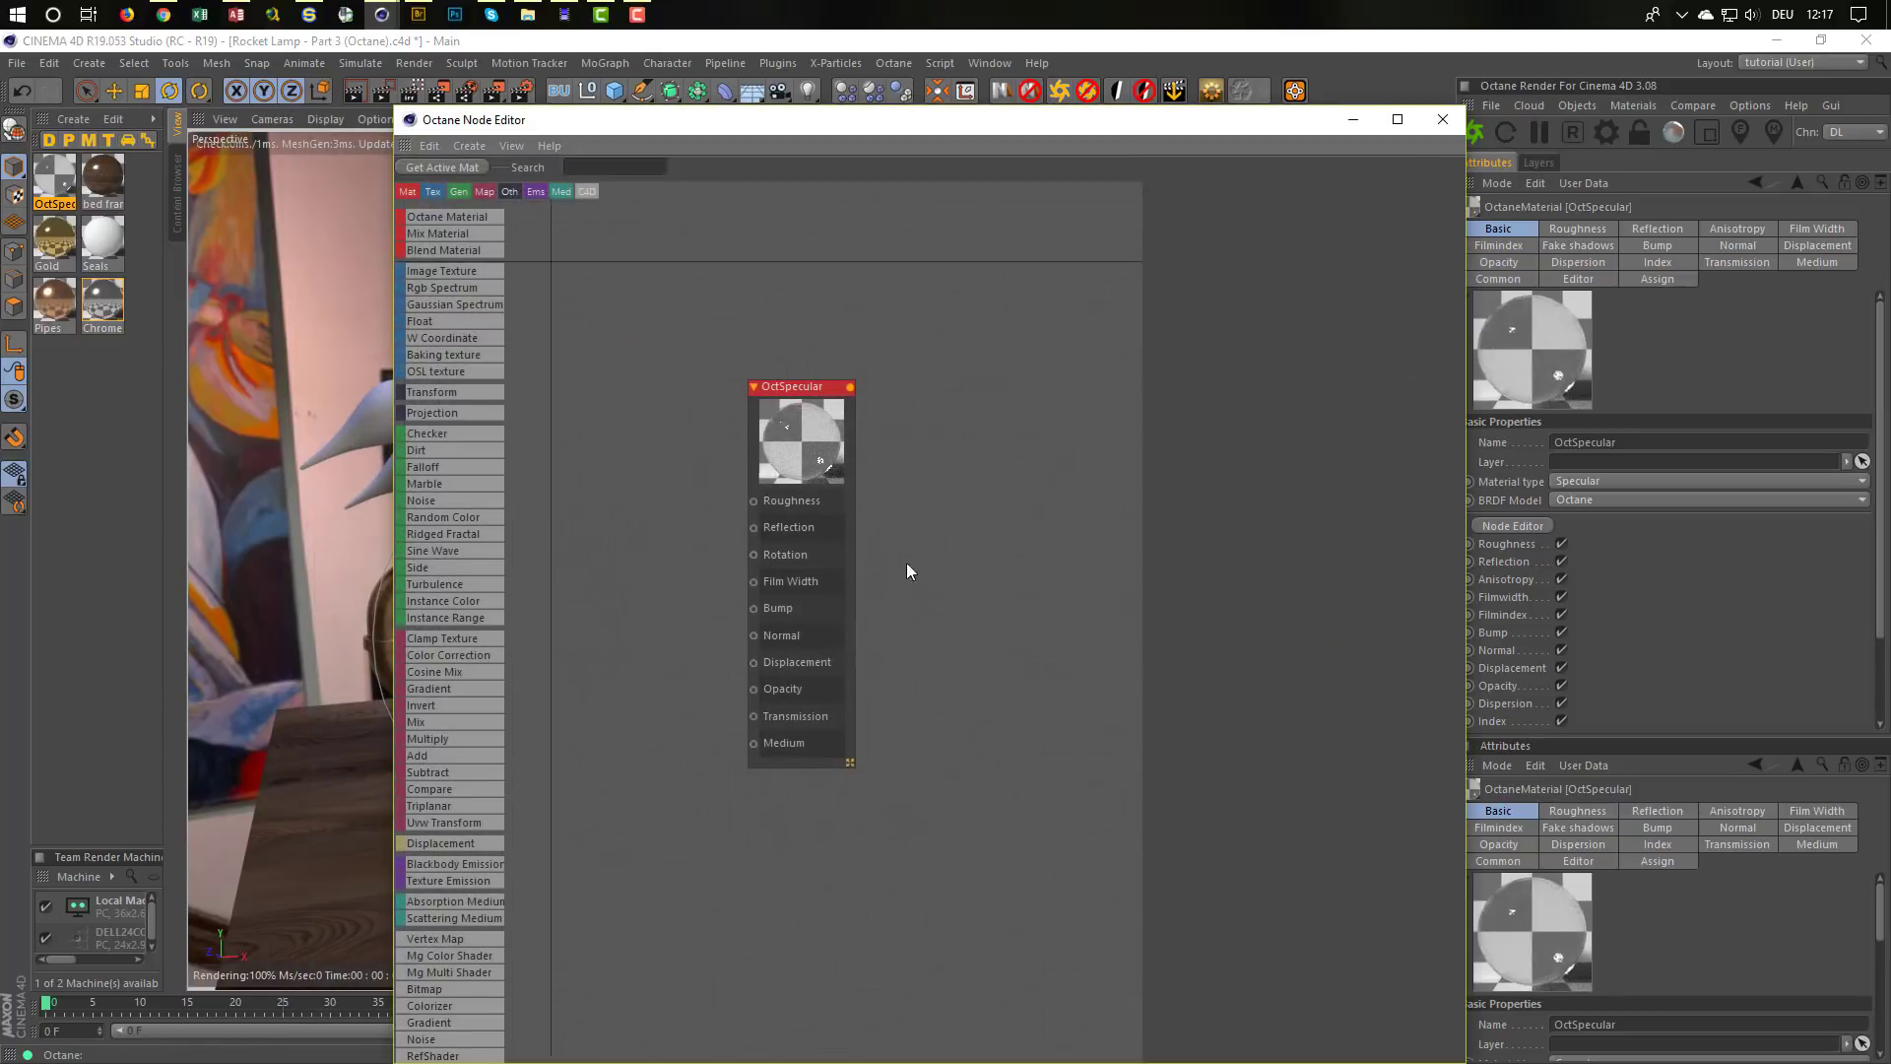
{"action": "left_click_drag", "start_coordinate": [985, 471], "coordinate": [844, 380]}
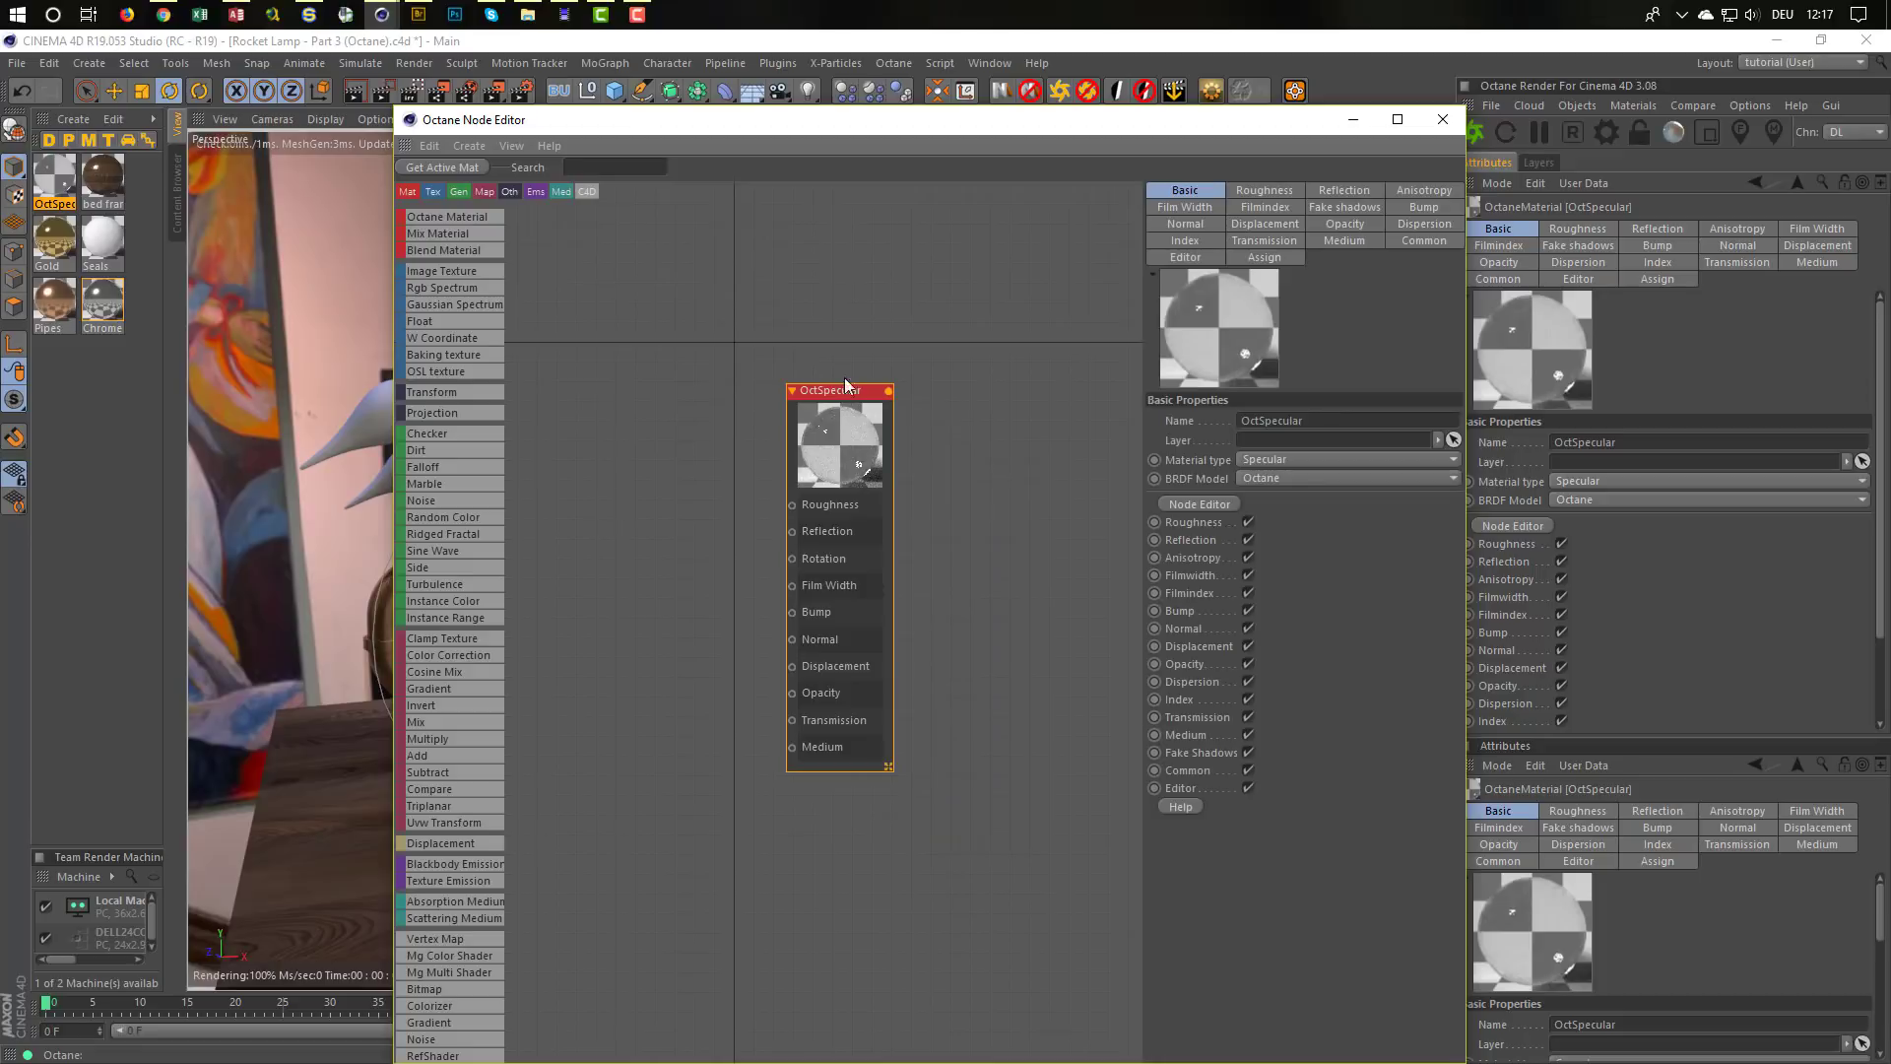
{"action": "left_click_drag", "start_coordinate": [875, 141], "coordinate": [982, 743]}
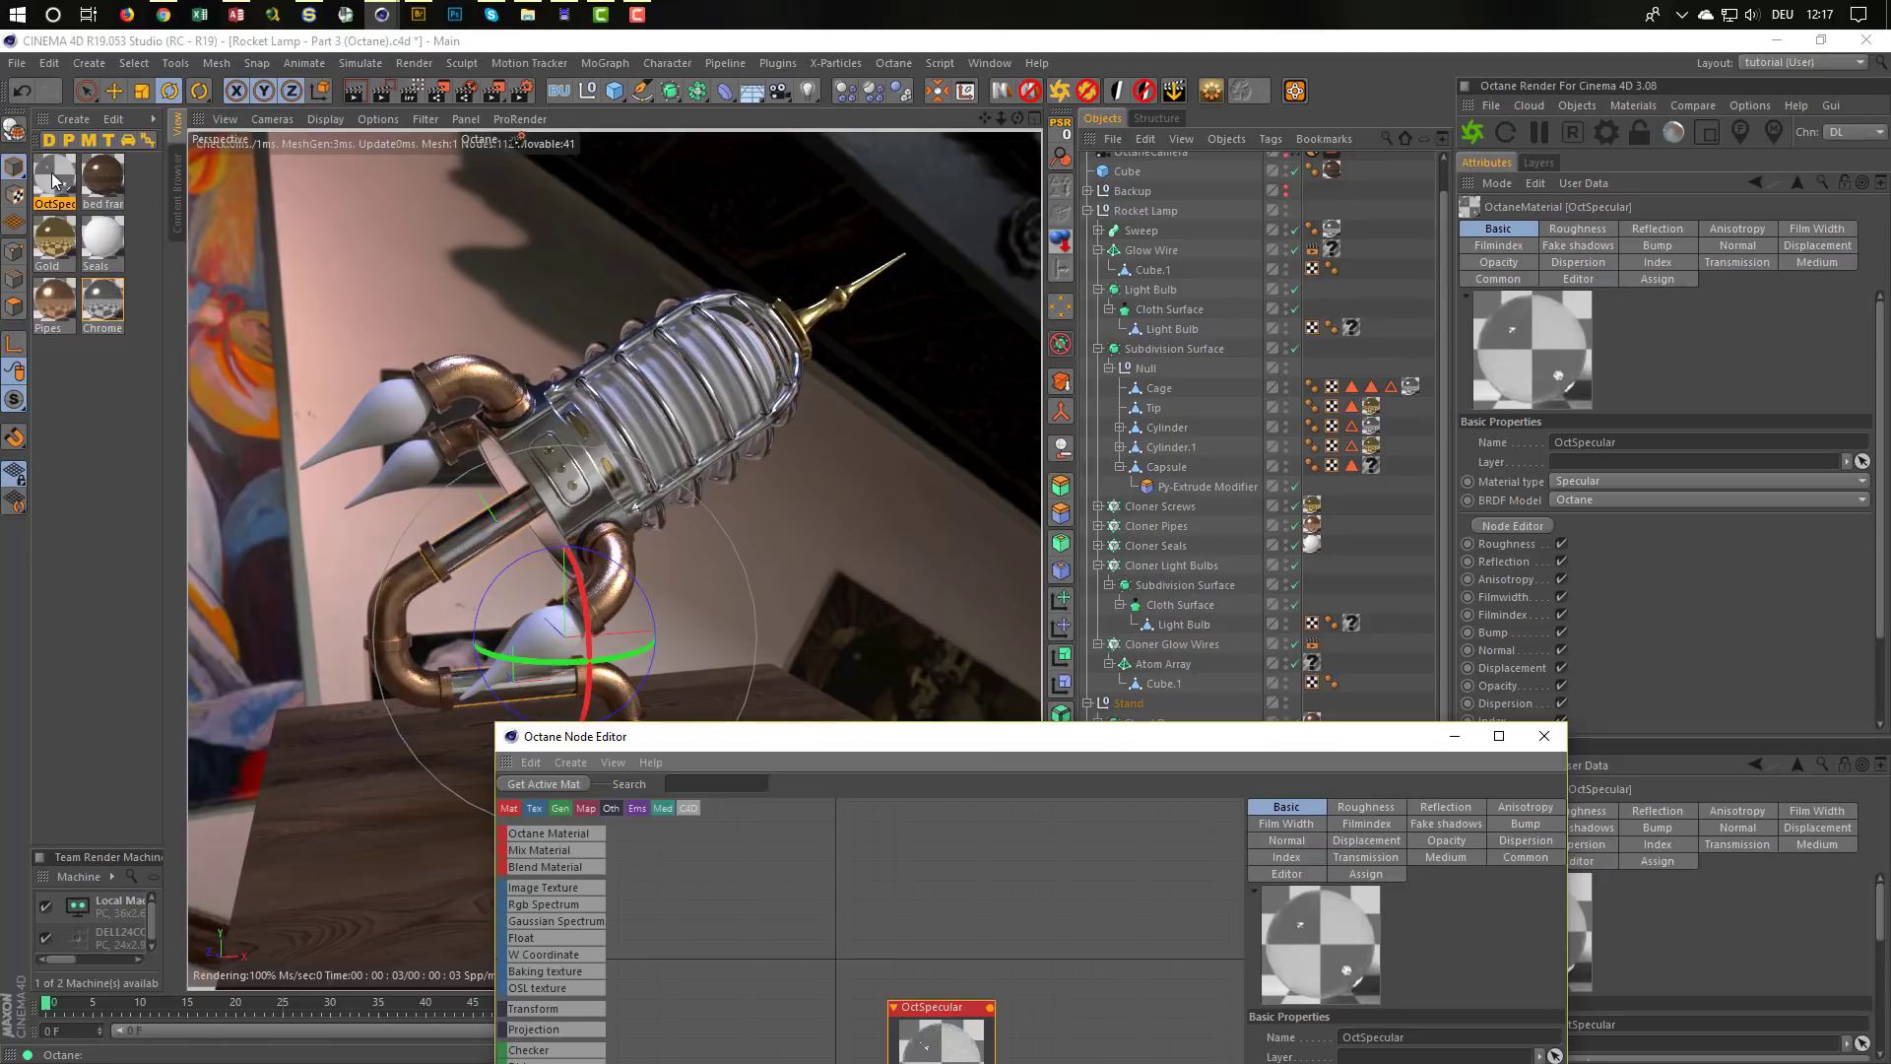
Apply the OctSpecular glass material to the light bulbs, enable its Fake shadows, and save
{"action": "left_click_drag", "start_coordinate": [51, 174], "coordinate": [1355, 624]}
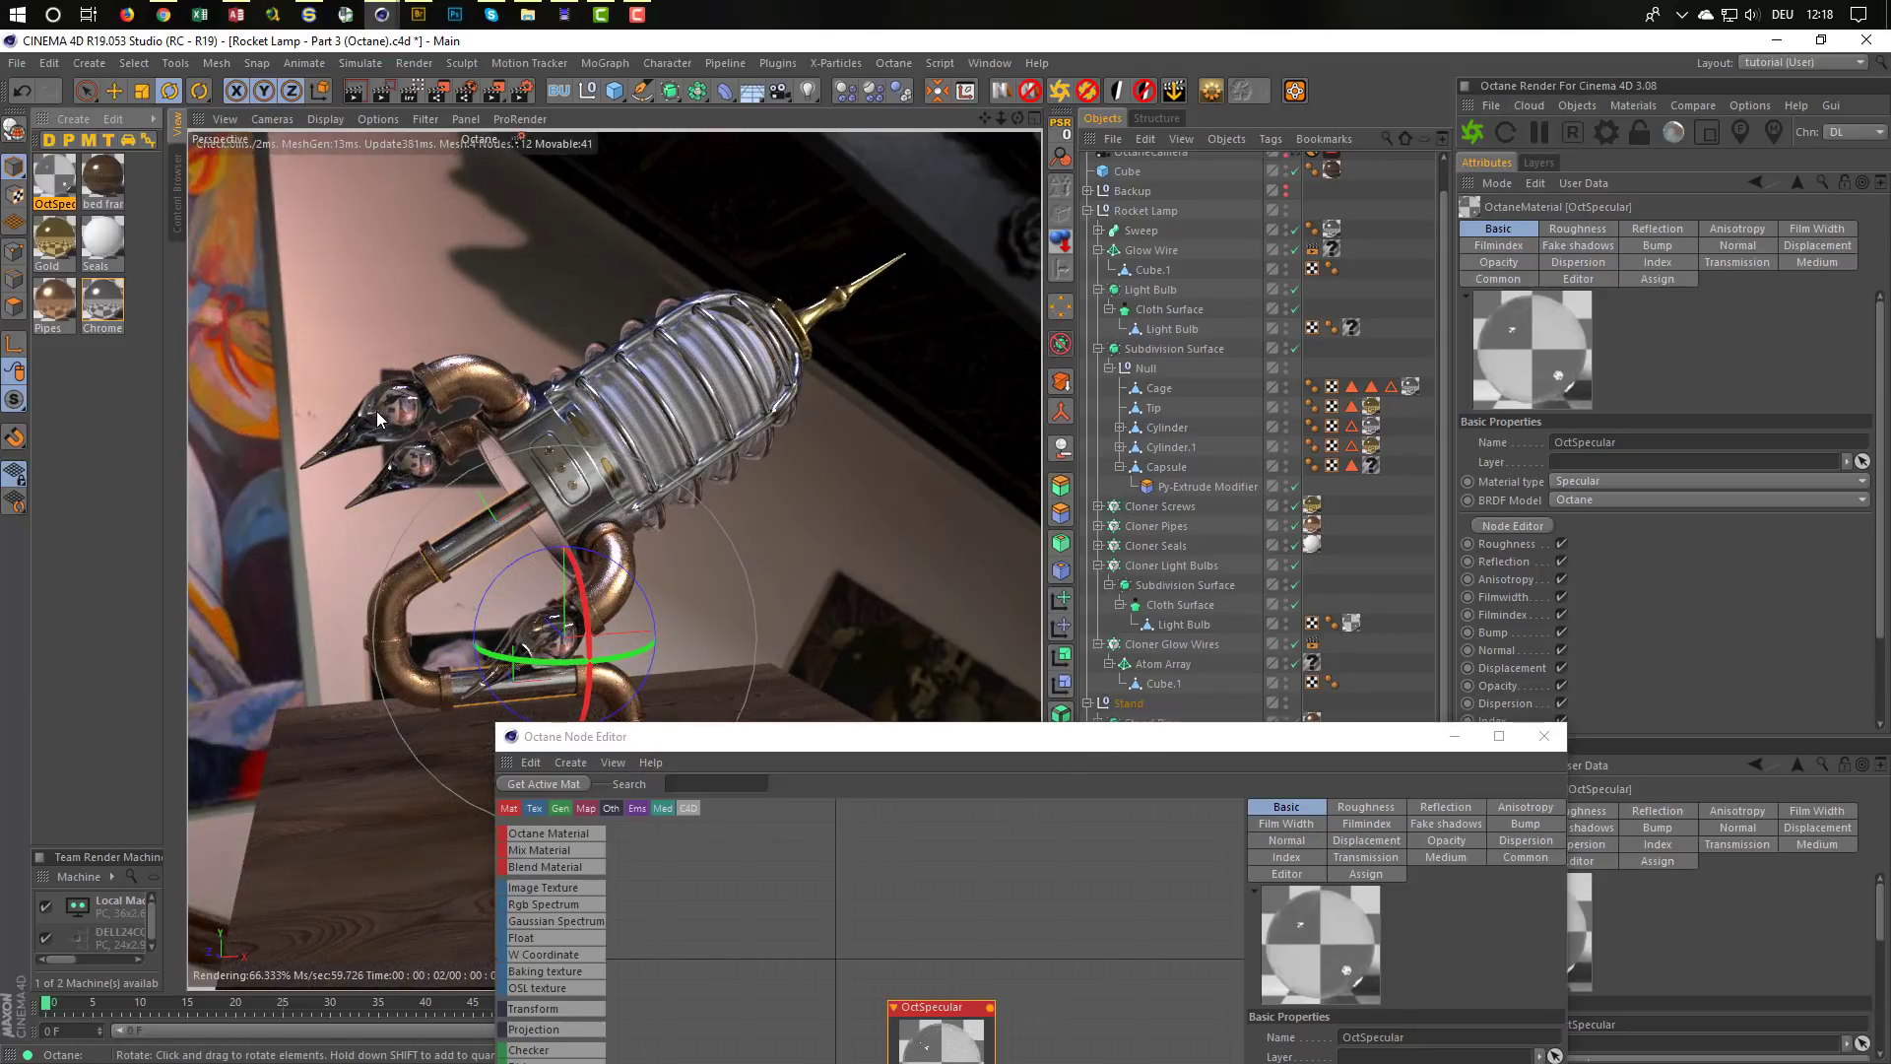
{"action": "left_click_drag", "start_coordinate": [377, 410], "coordinate": [446, 403], "text": "alt"}
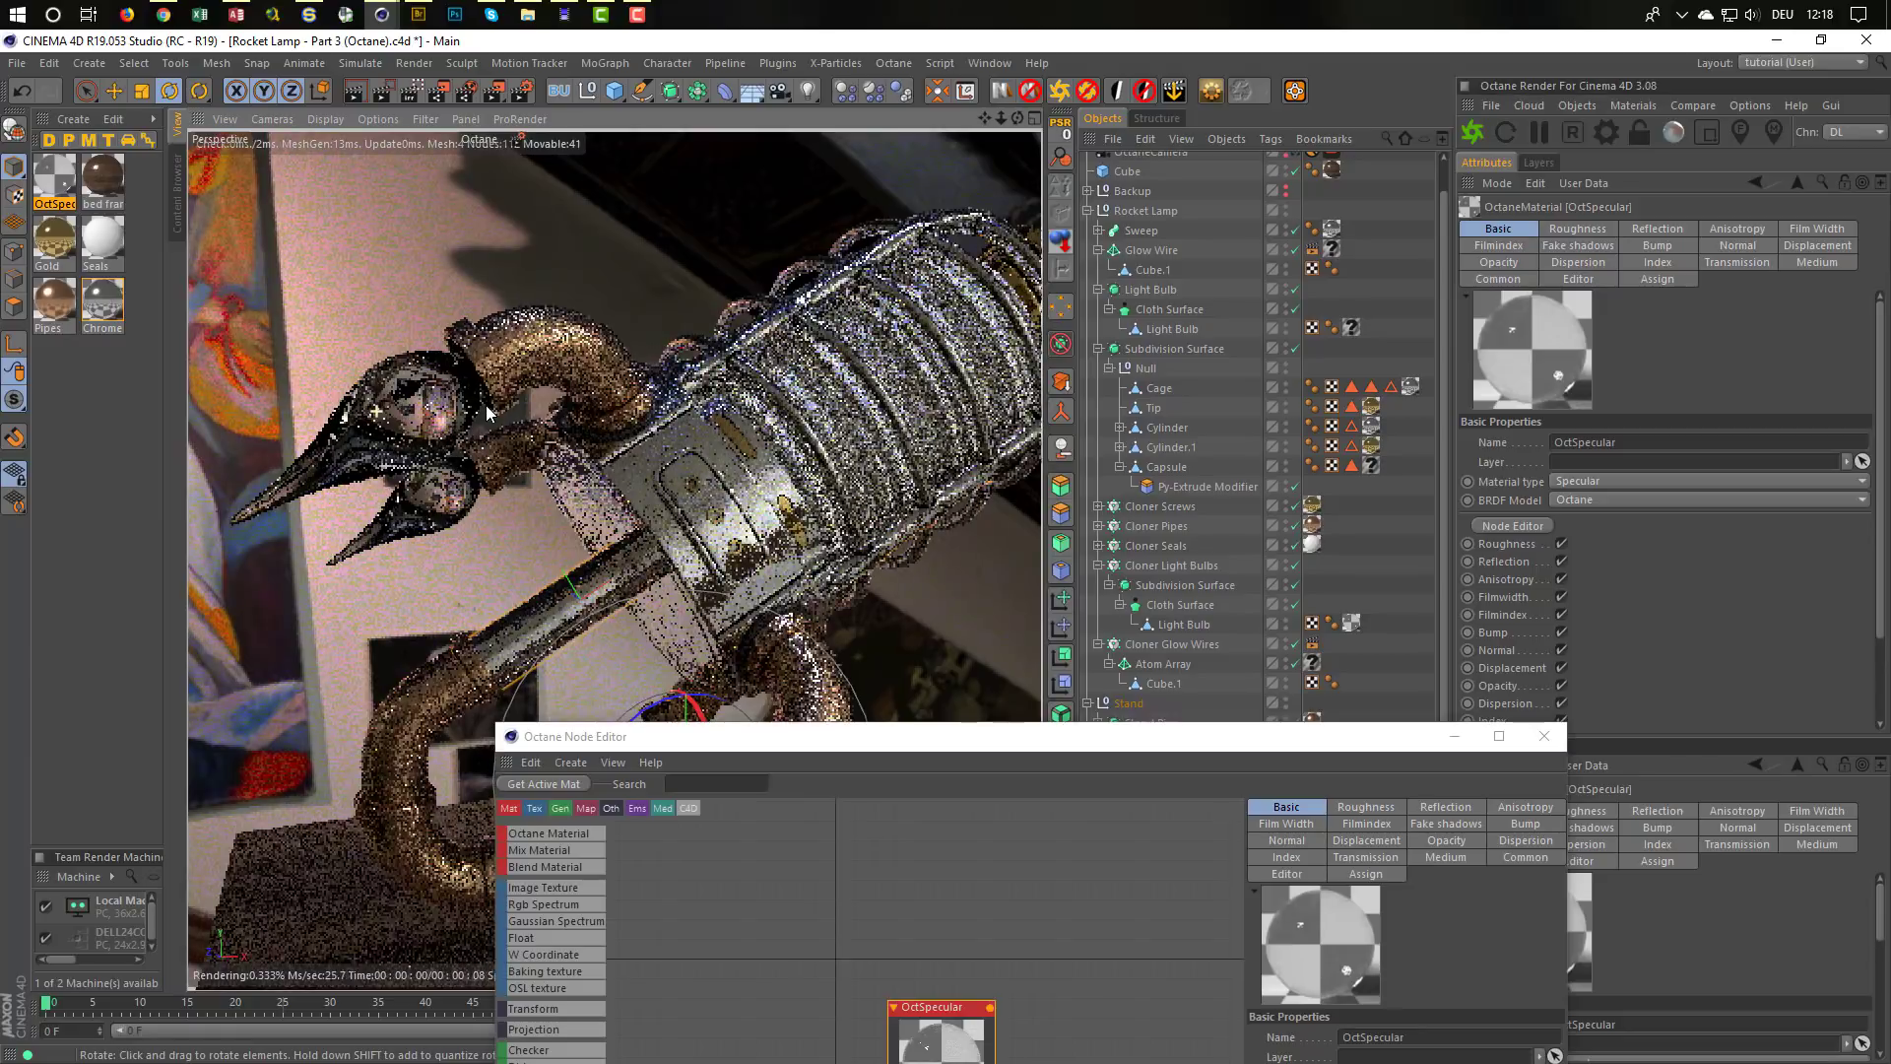
{"action": "scroll", "coordinate": [502, 453], "scroll_direction": "up", "scroll_amount": 3}
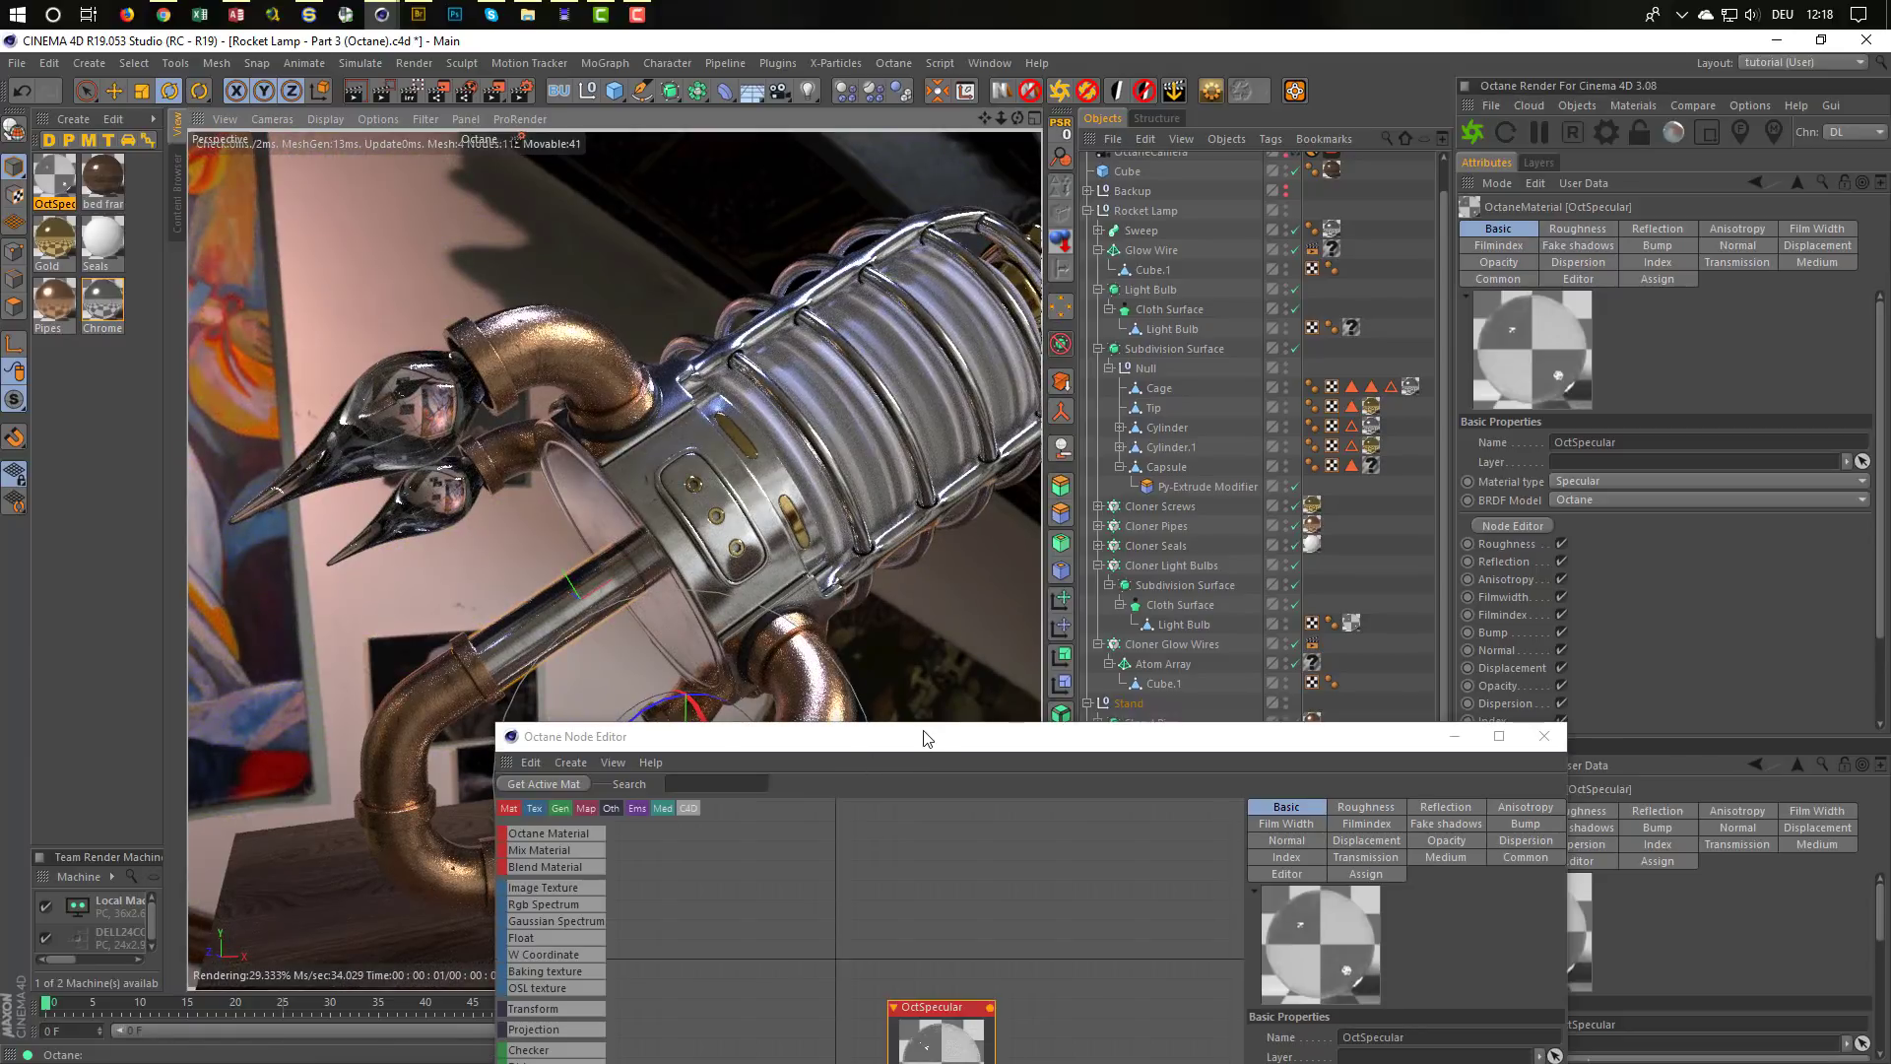
{"action": "left_click_drag", "start_coordinate": [924, 736], "coordinate": [969, 465]}
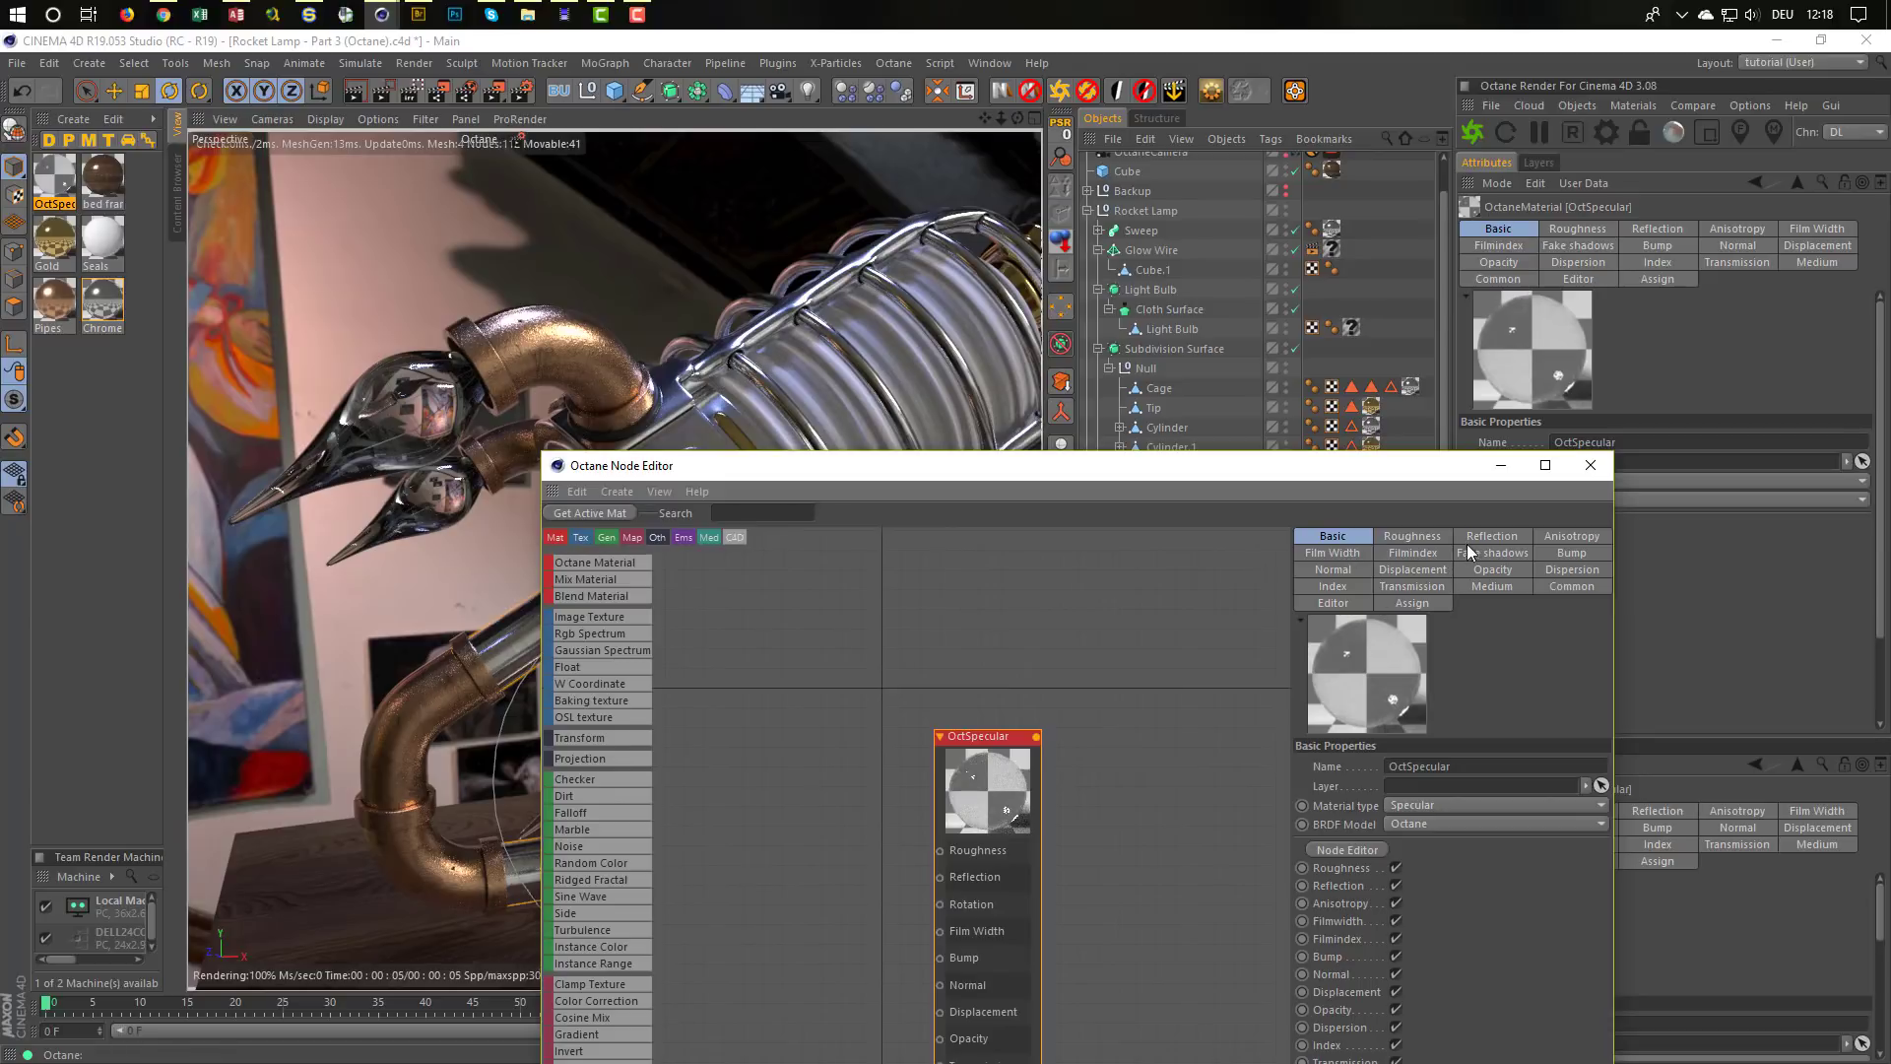
{"action": "left_click", "coordinate": [1491, 554]}
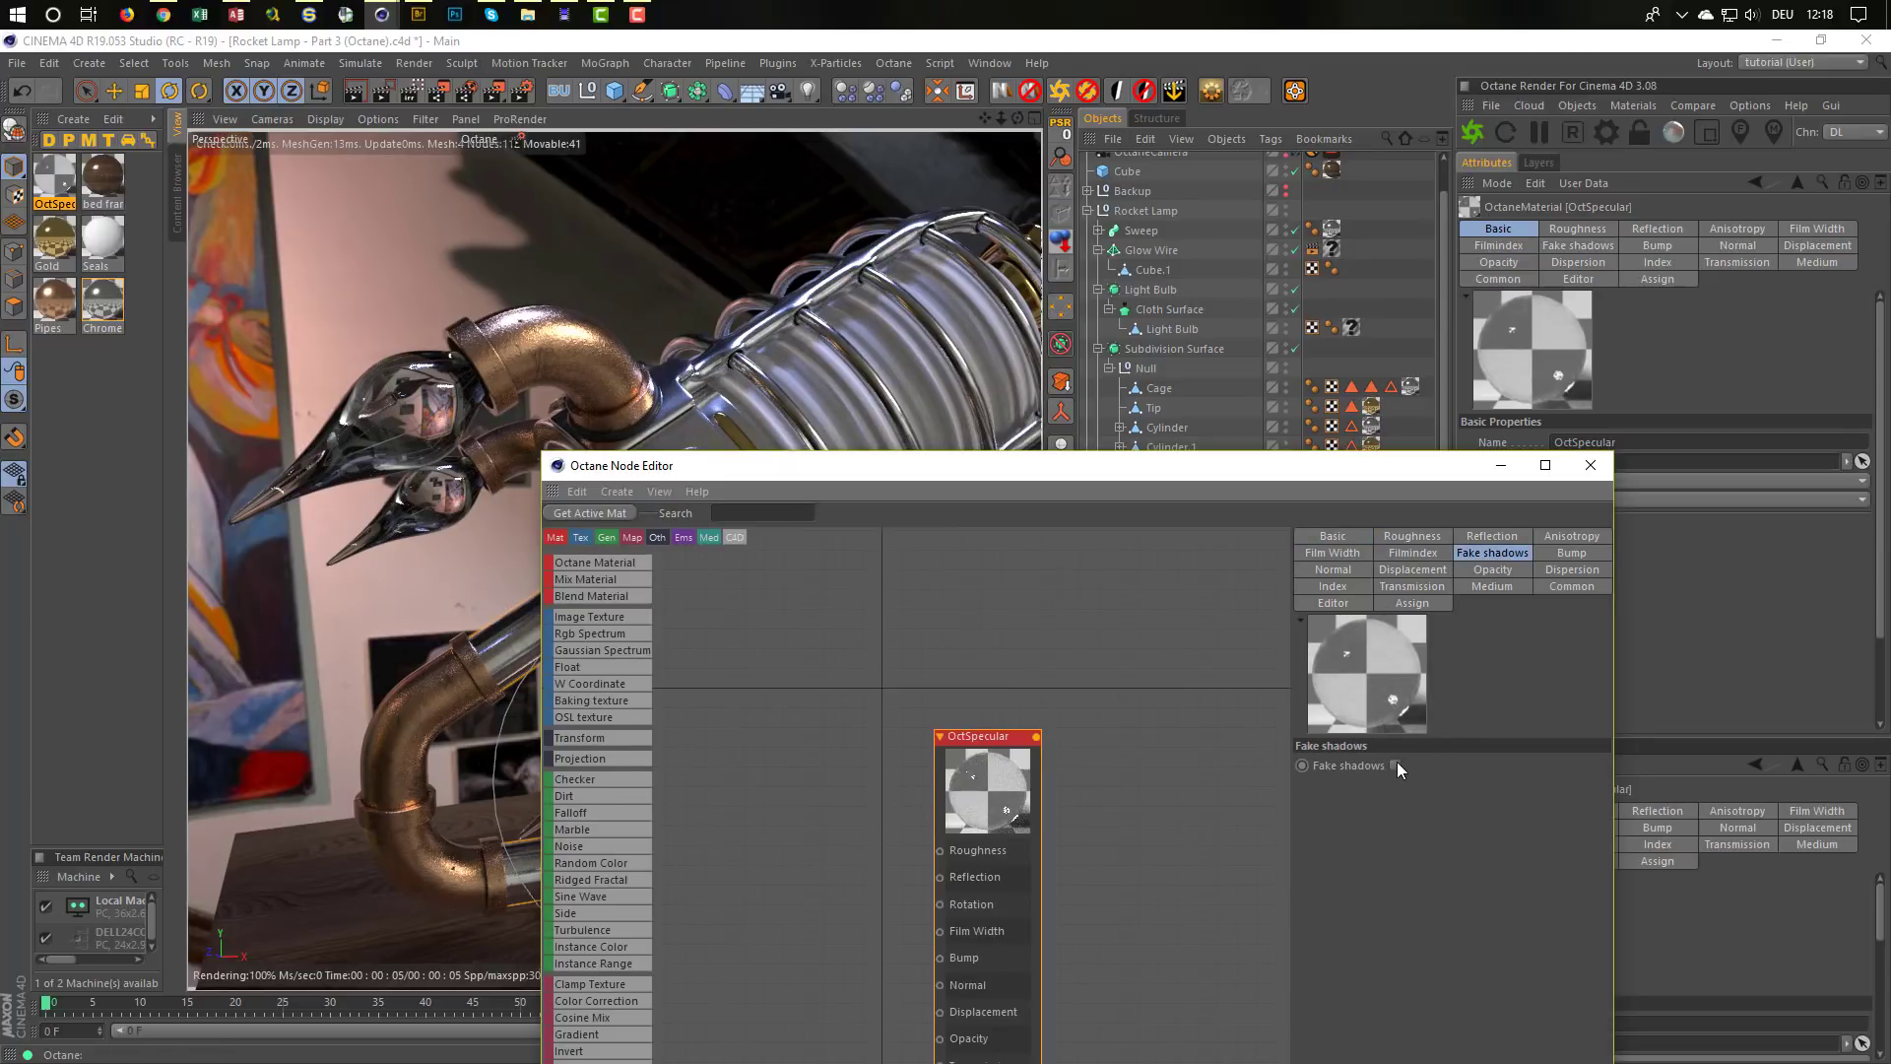
{"action": "left_click", "coordinate": [1395, 765]}
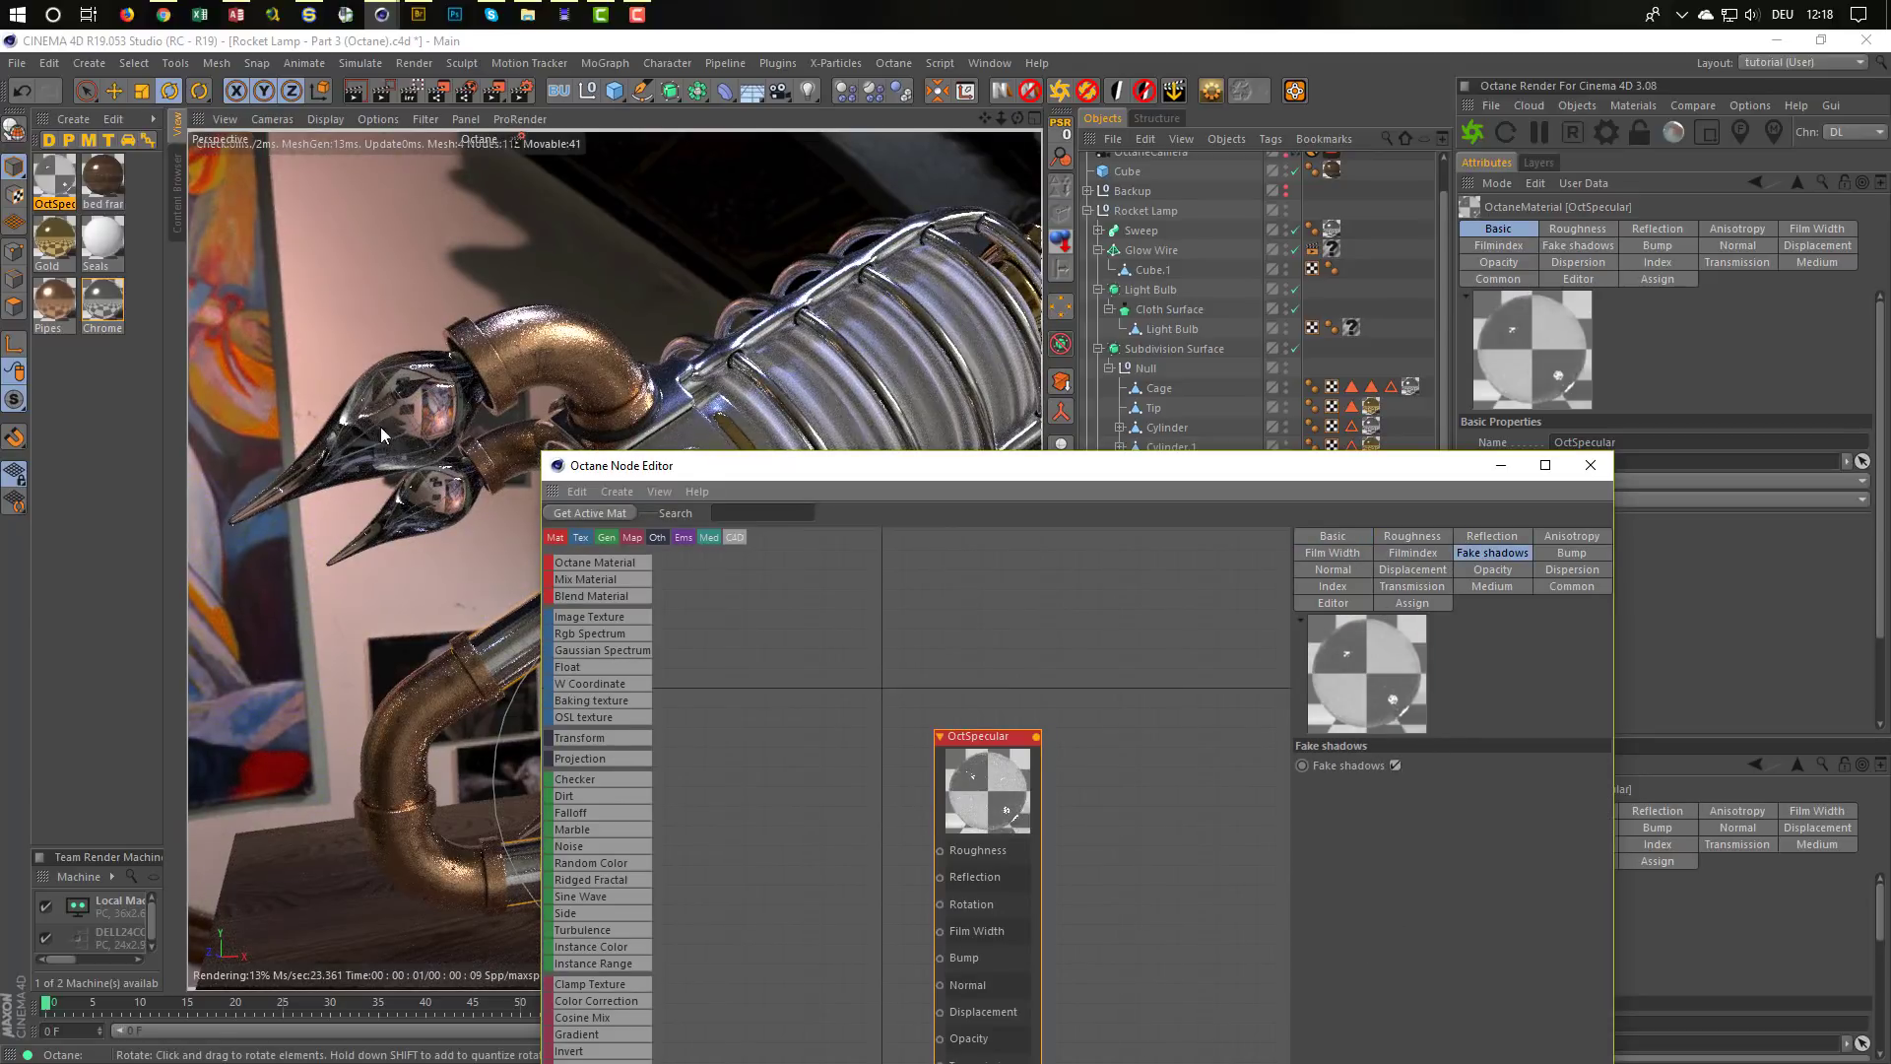
{"action": "left_click_drag", "start_coordinate": [902, 471], "coordinate": [817, 734]}
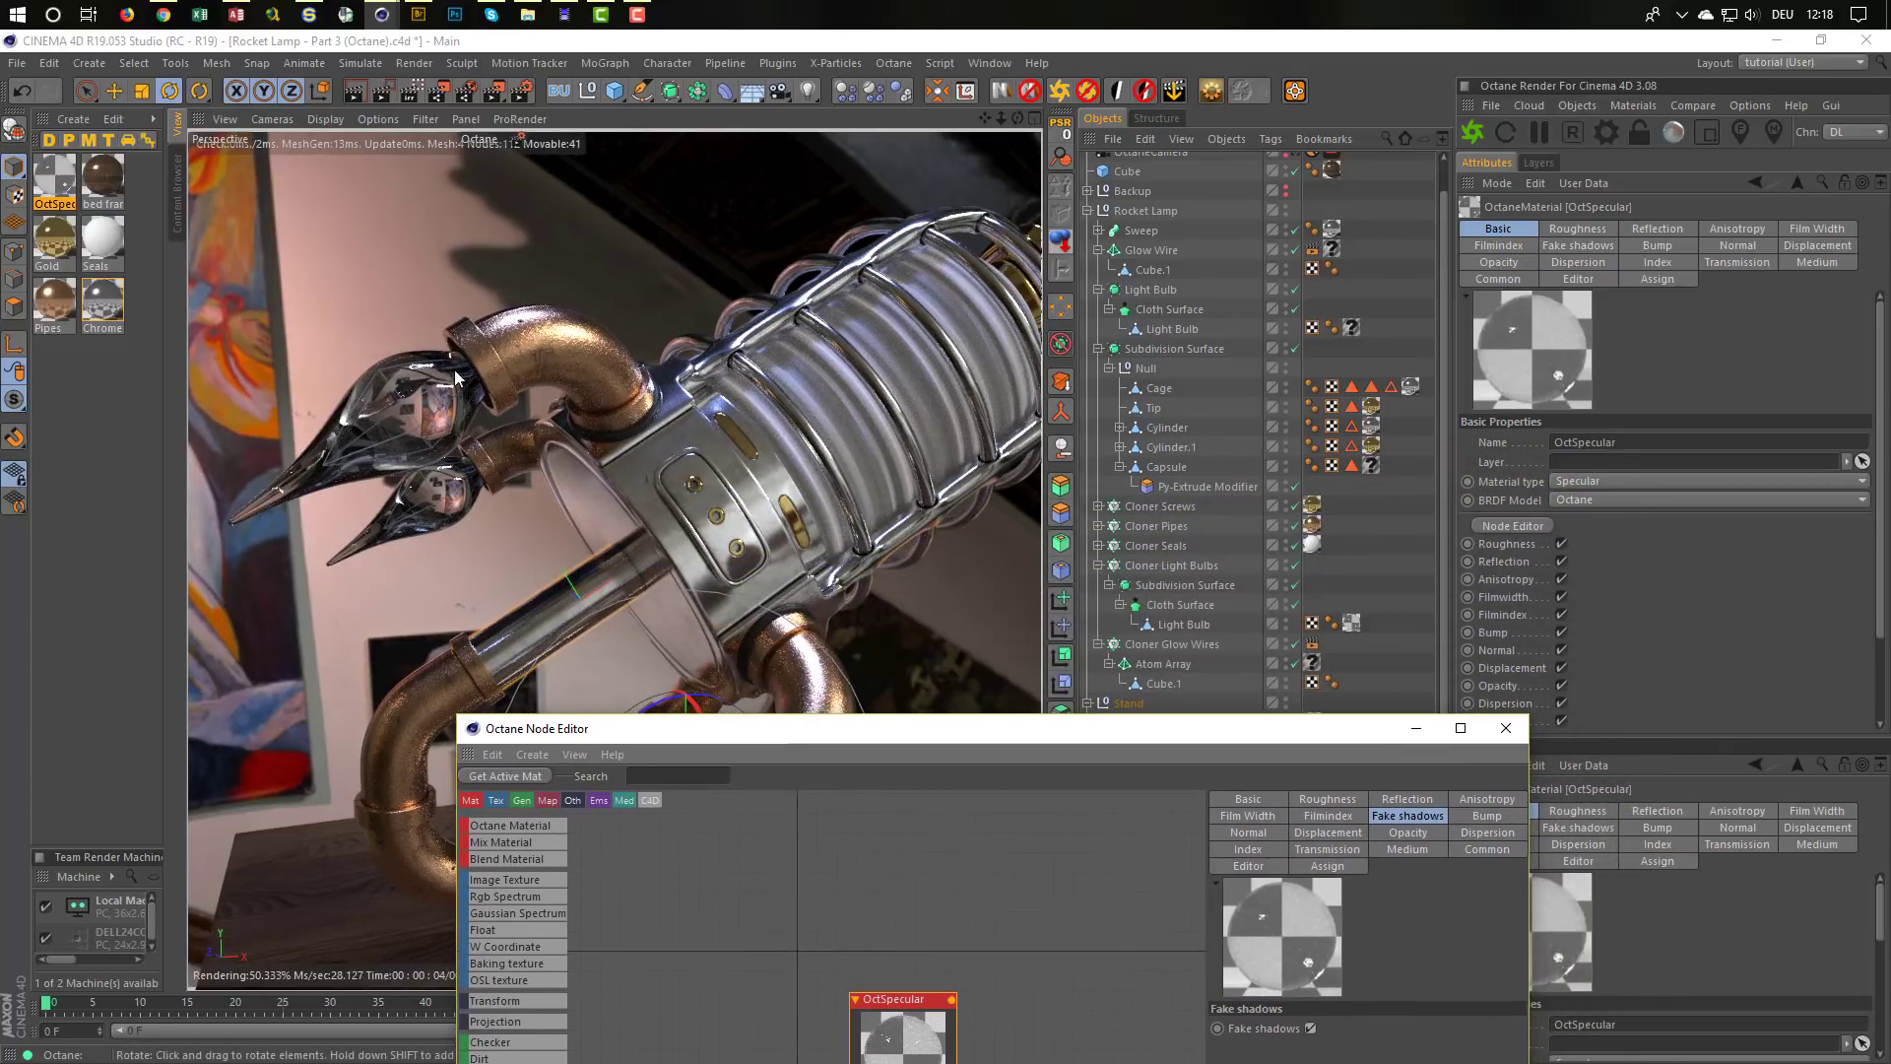
{"action": "left_click_drag", "start_coordinate": [640, 728], "coordinate": [631, 820]}
{"action": "key", "text": "ctrl+s"}
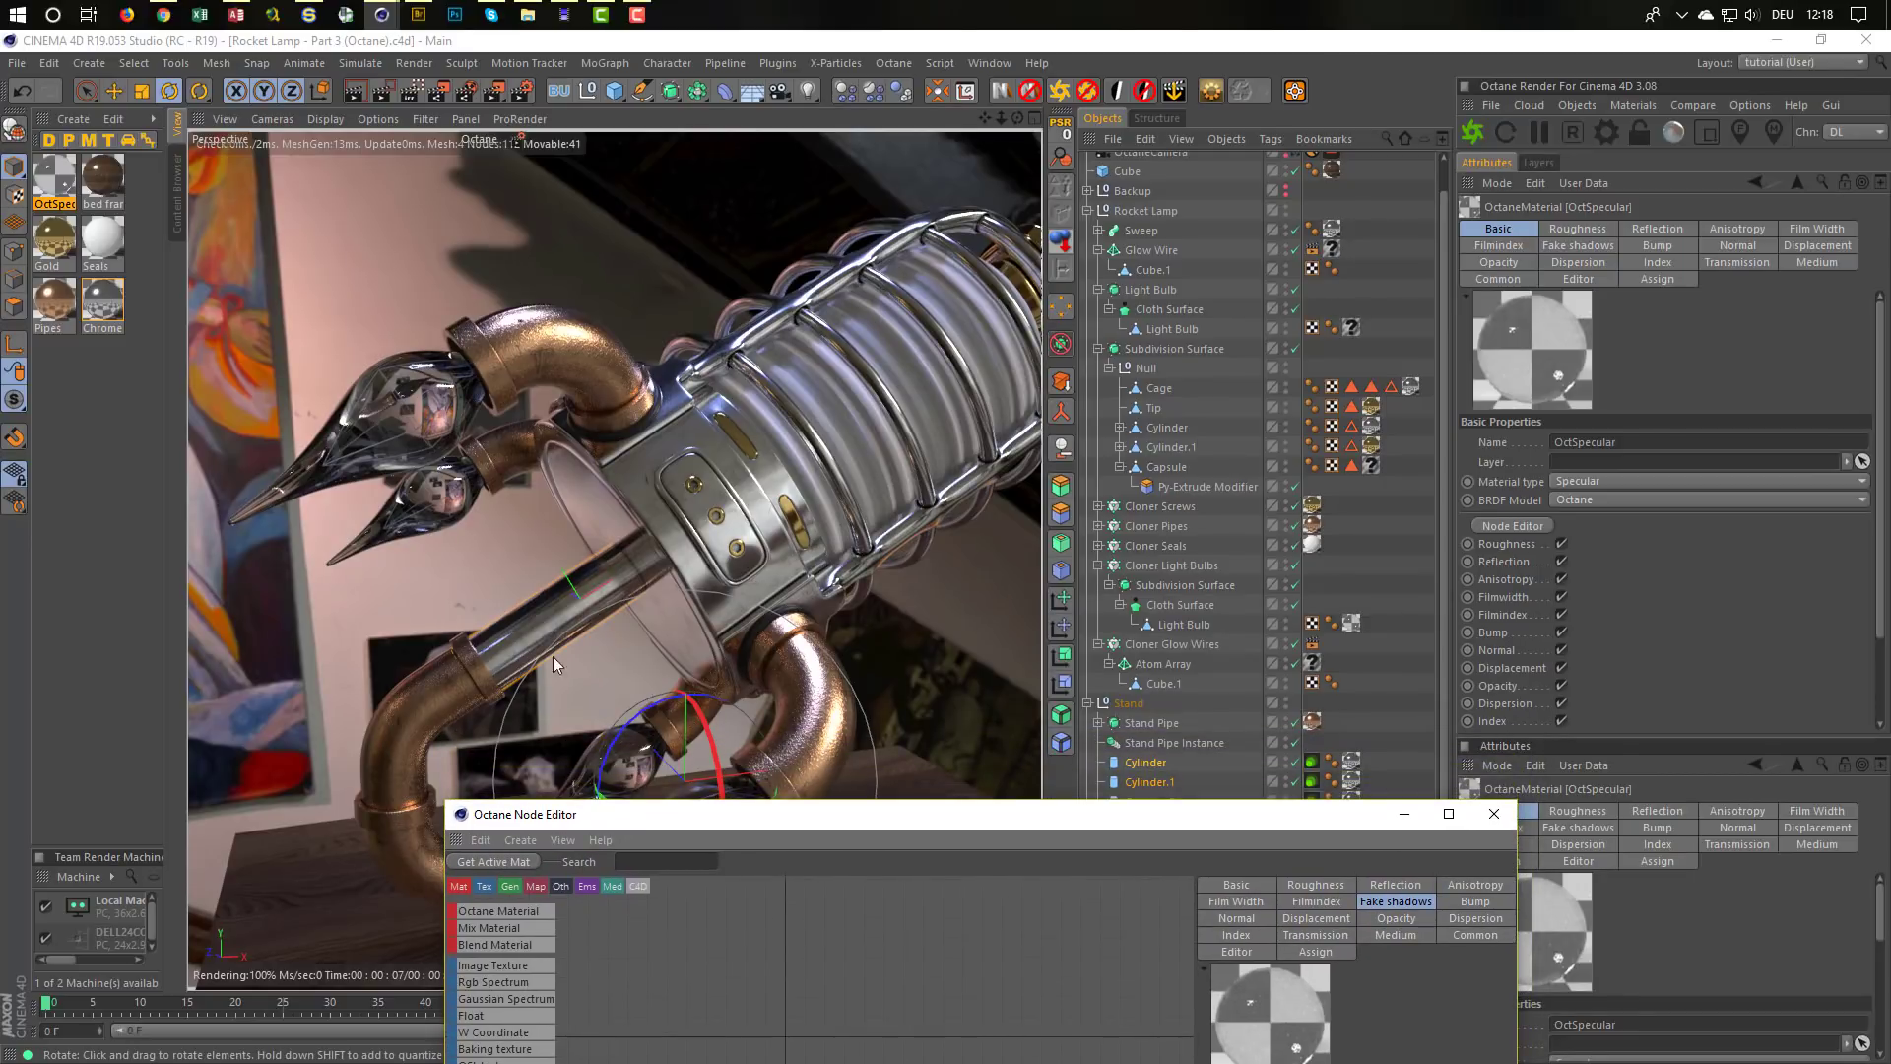
Disable the Cloth Surface for rendering after comparing it on and off, then open Octane Settings
{"action": "right_click_drag", "start_coordinate": [398, 361], "coordinate": [459, 461], "text": "alt"}
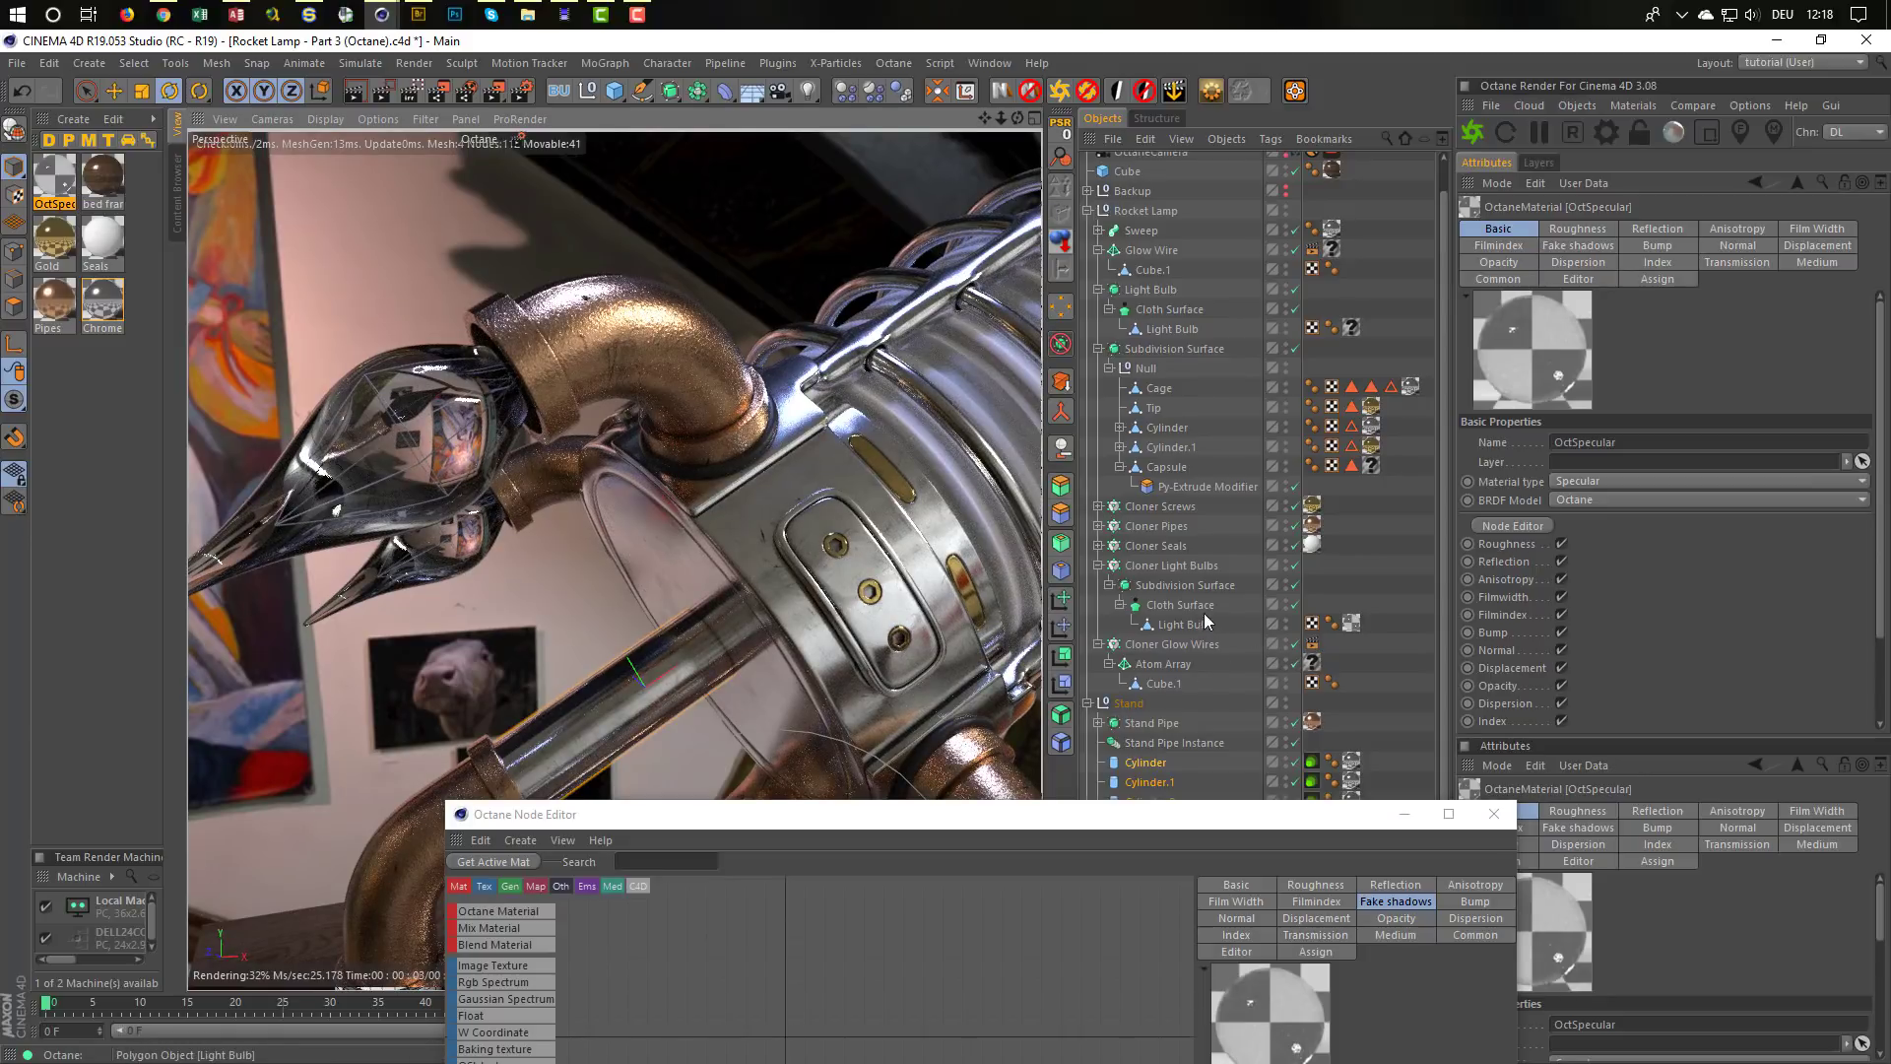
{"action": "left_click", "coordinate": [1296, 605]}
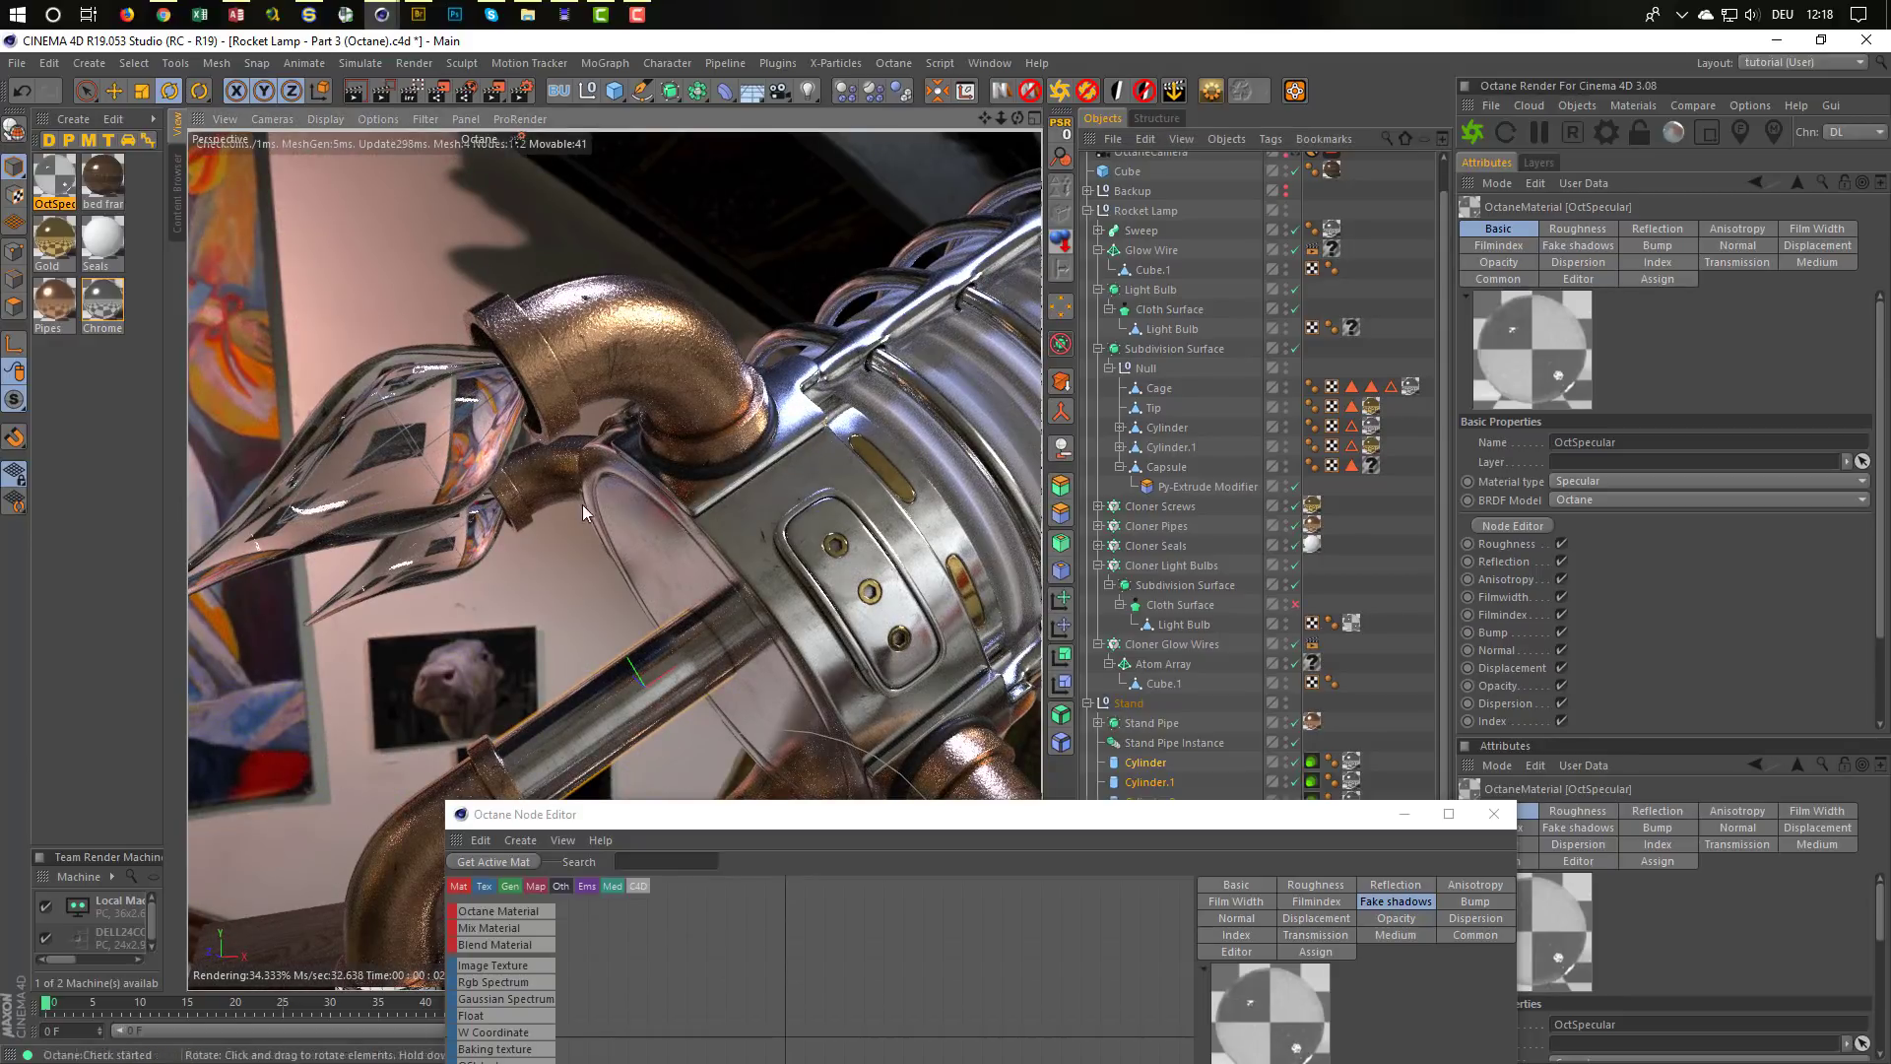
{"action": "left_click_drag", "start_coordinate": [582, 504], "coordinate": [502, 419], "text": "alt"}
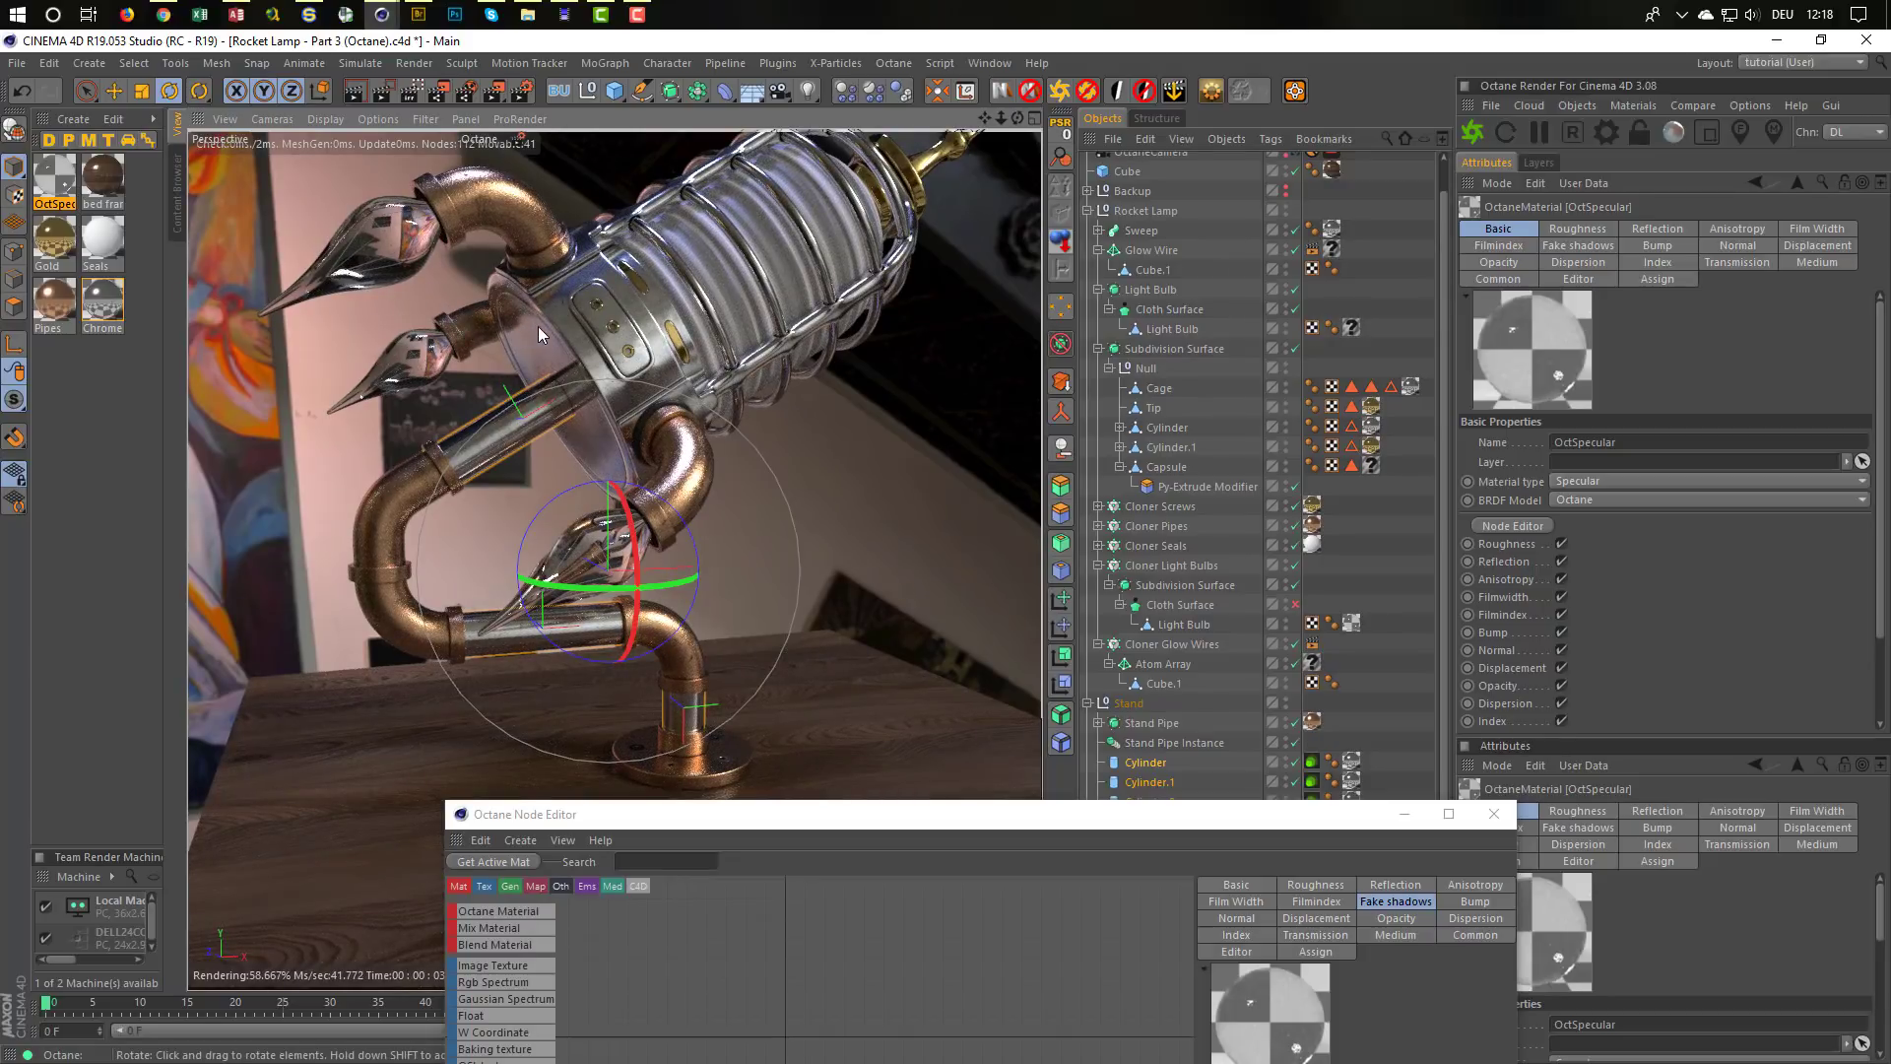
{"action": "left_click_drag", "start_coordinate": [538, 327], "coordinate": [610, 333], "text": "alt"}
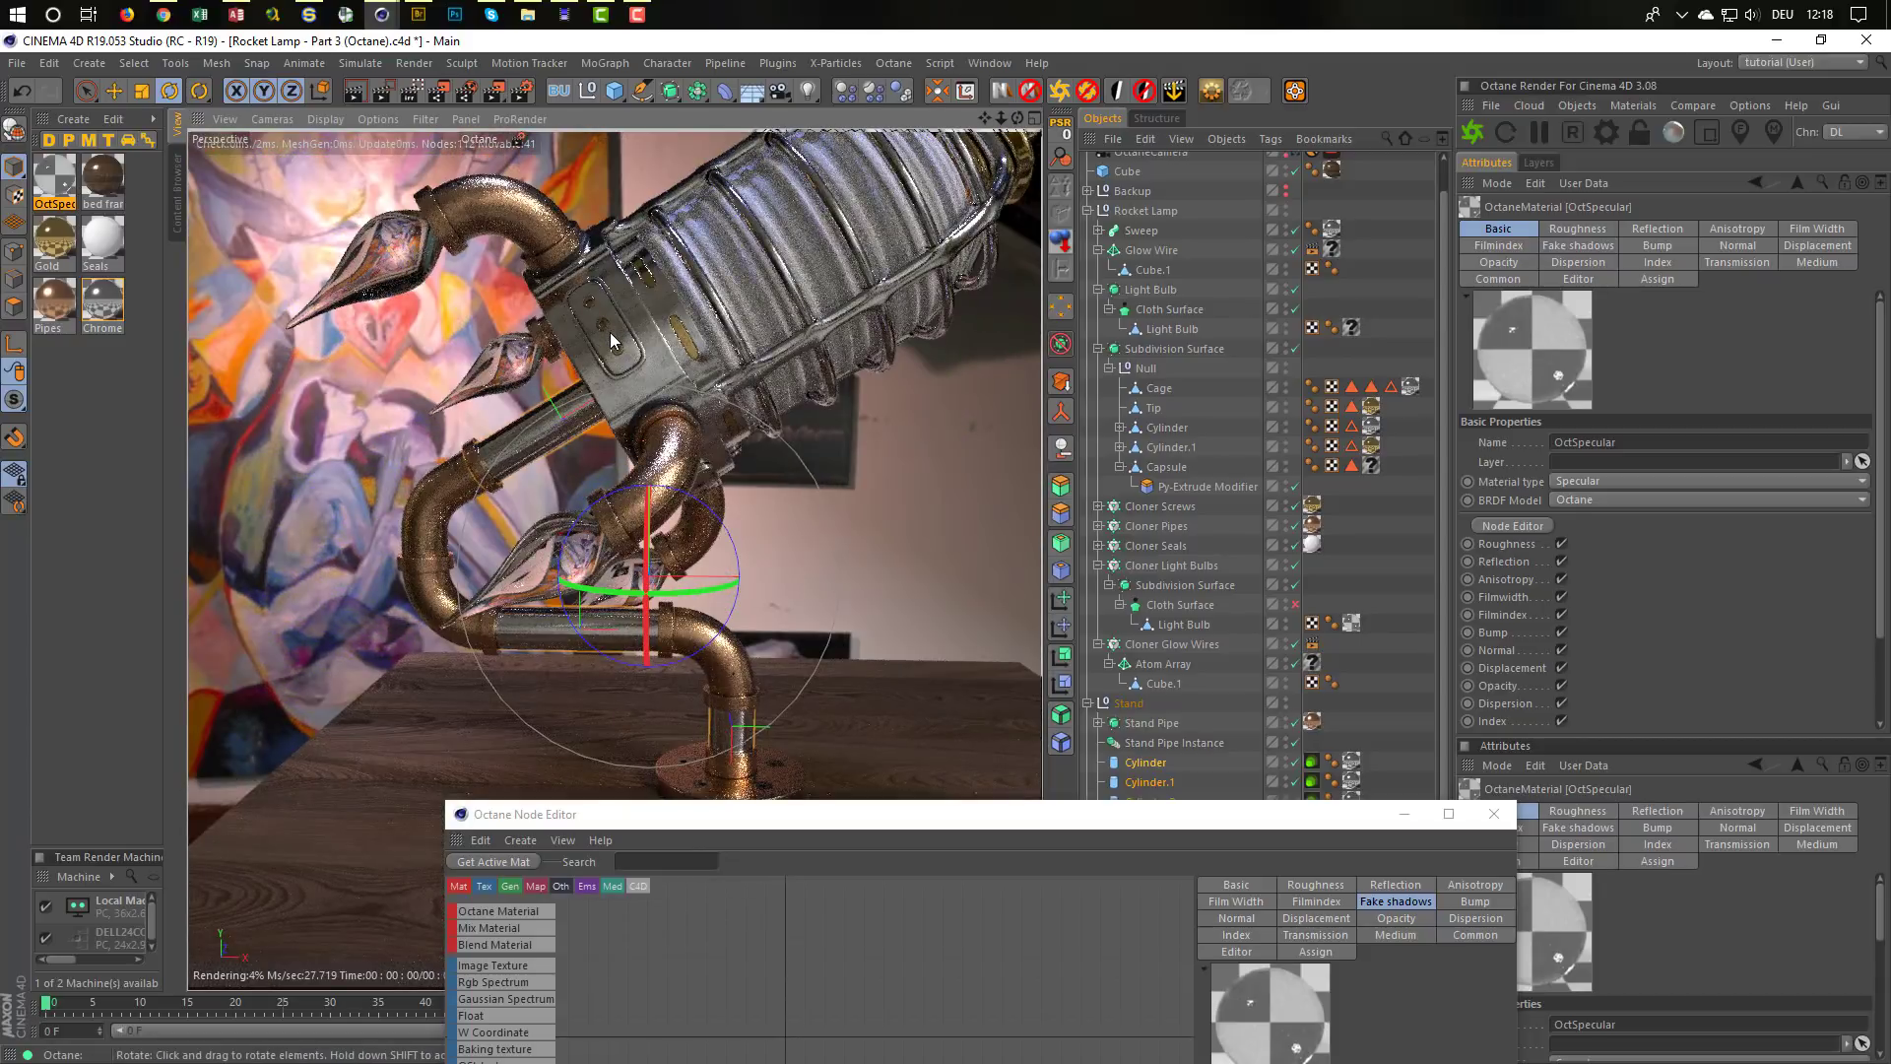
{"action": "left_click", "coordinate": [1295, 607]}
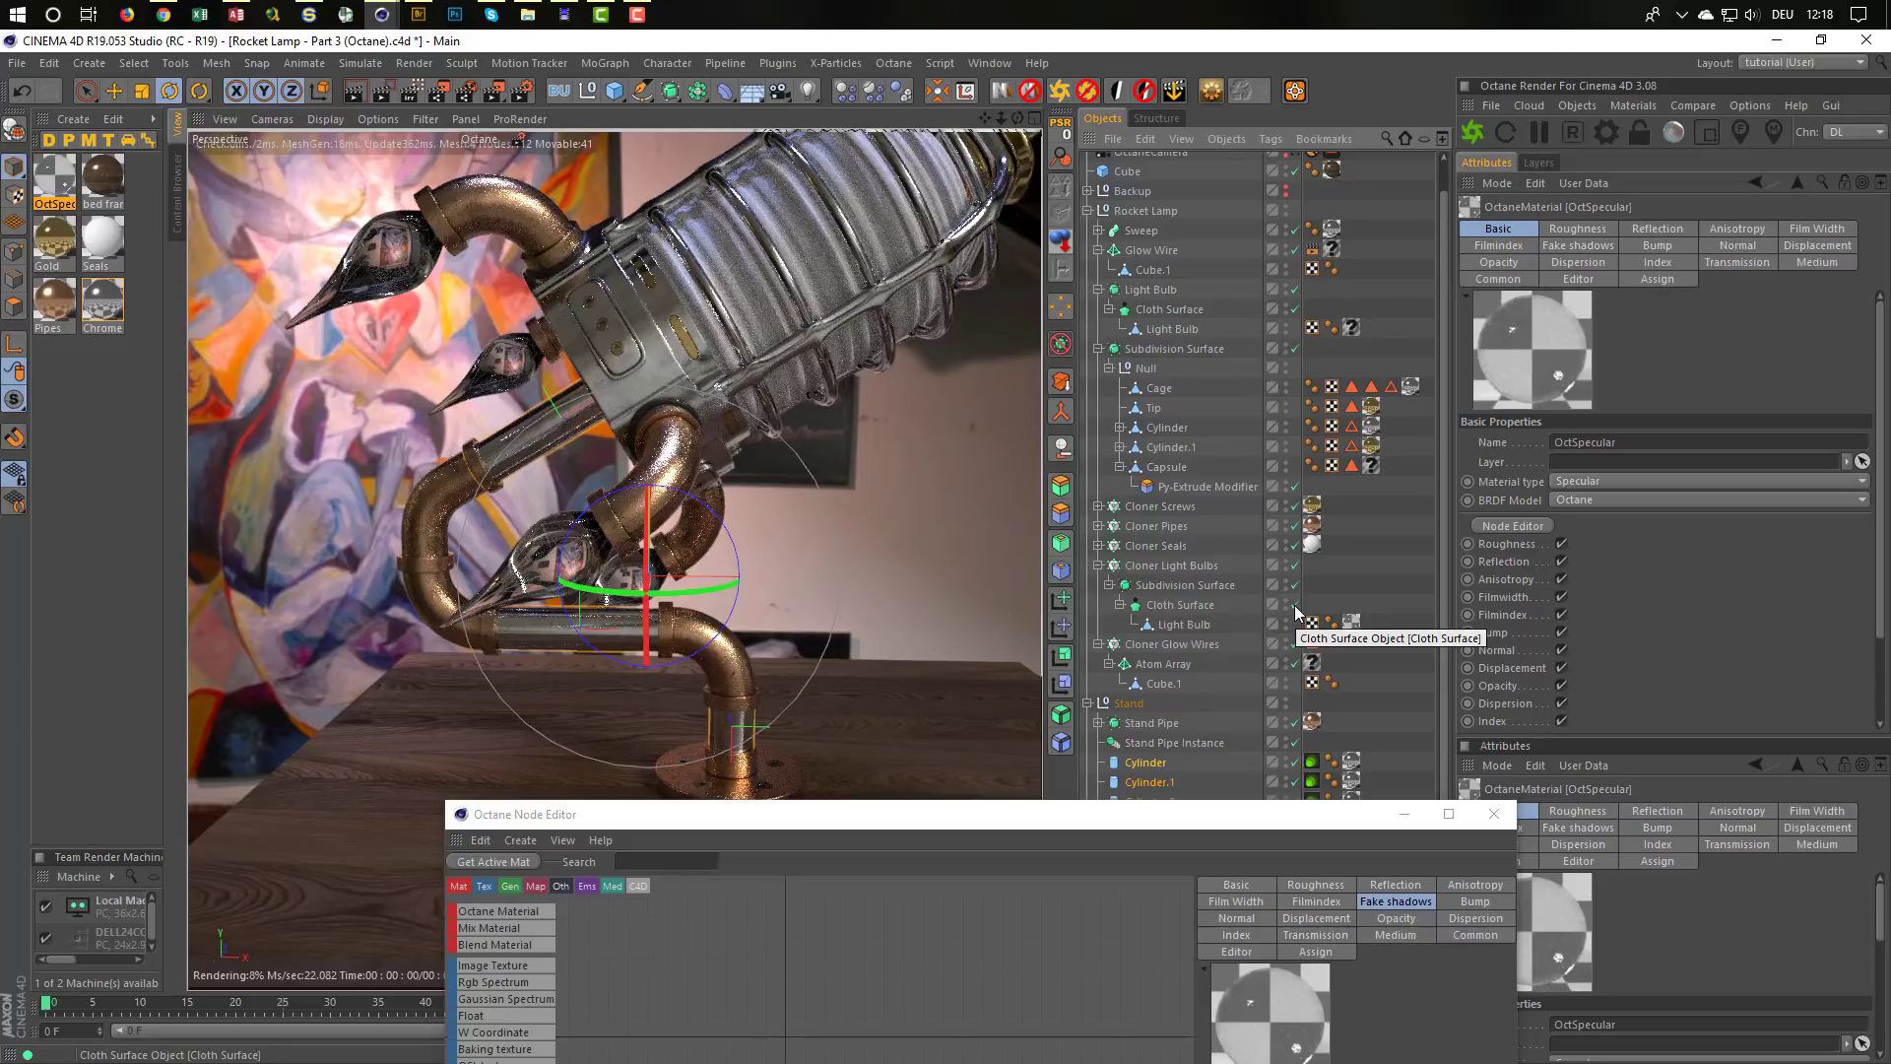
{"action": "left_click", "coordinate": [1295, 606]}
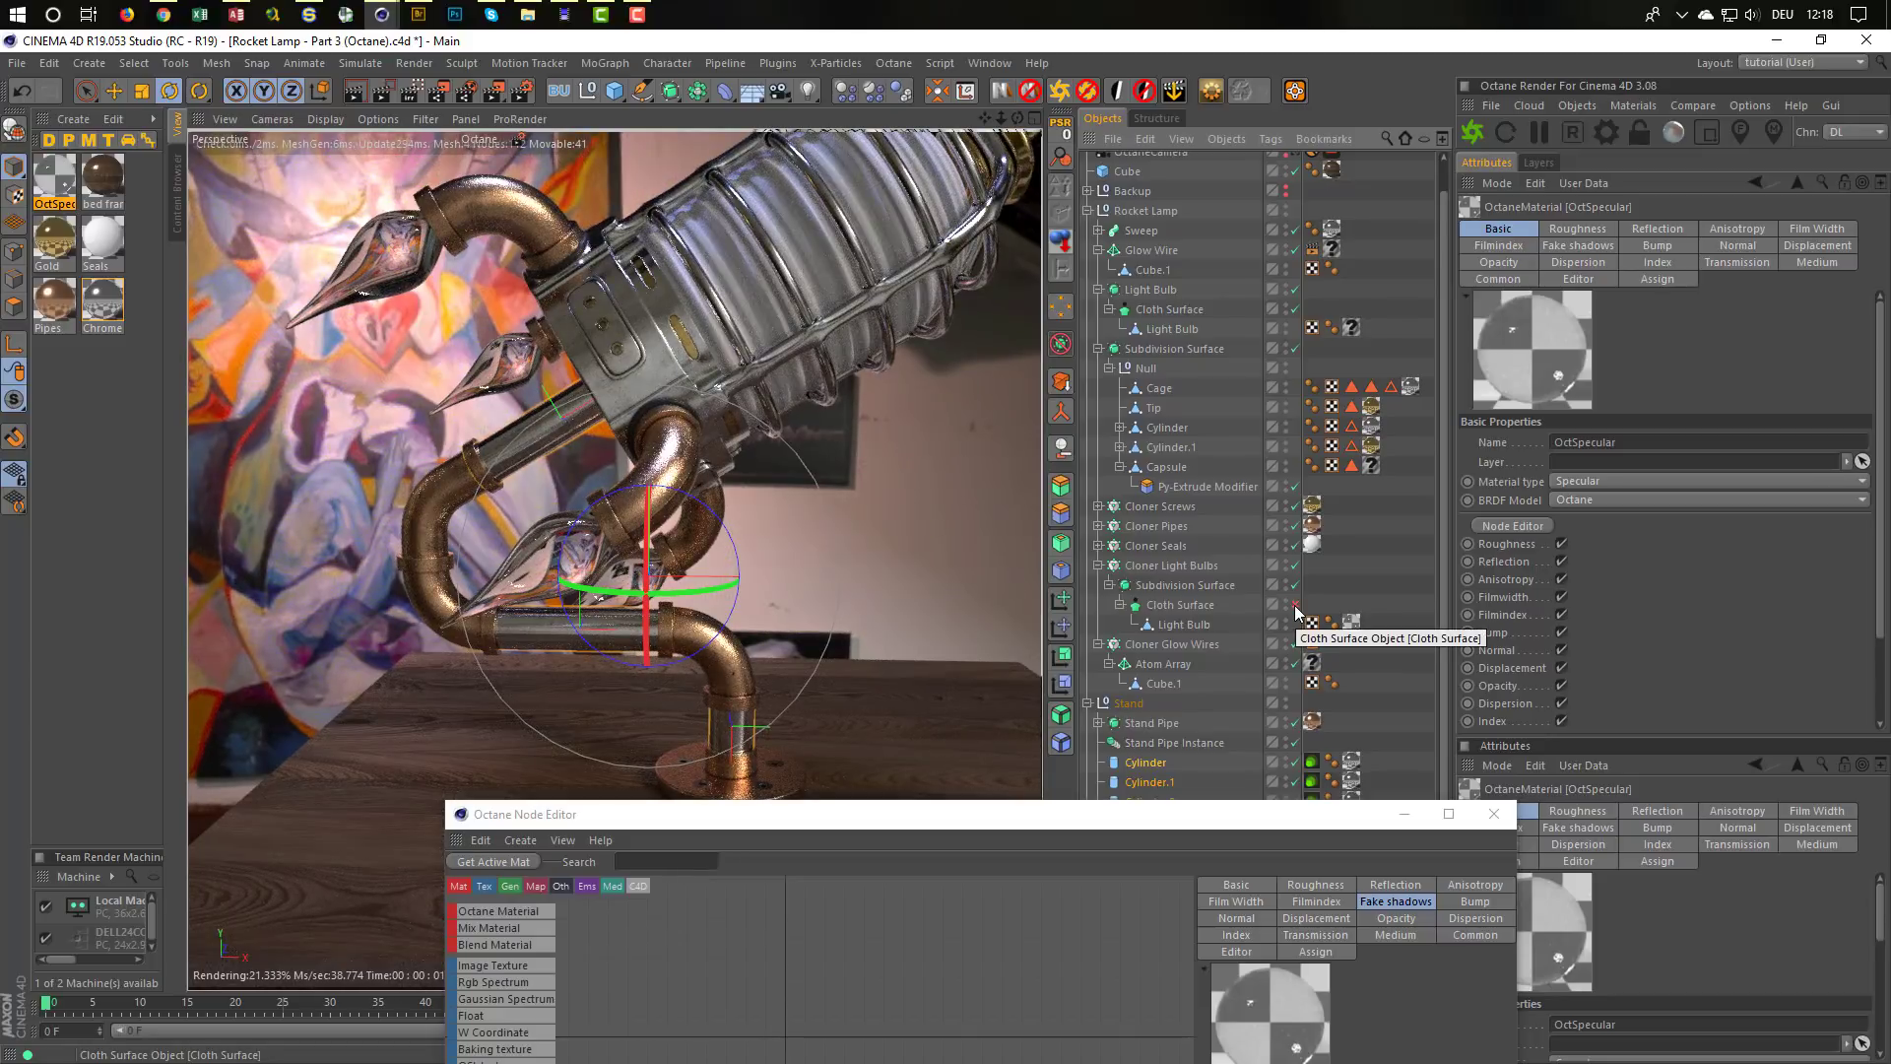
{"action": "left_click", "coordinate": [1605, 132]}
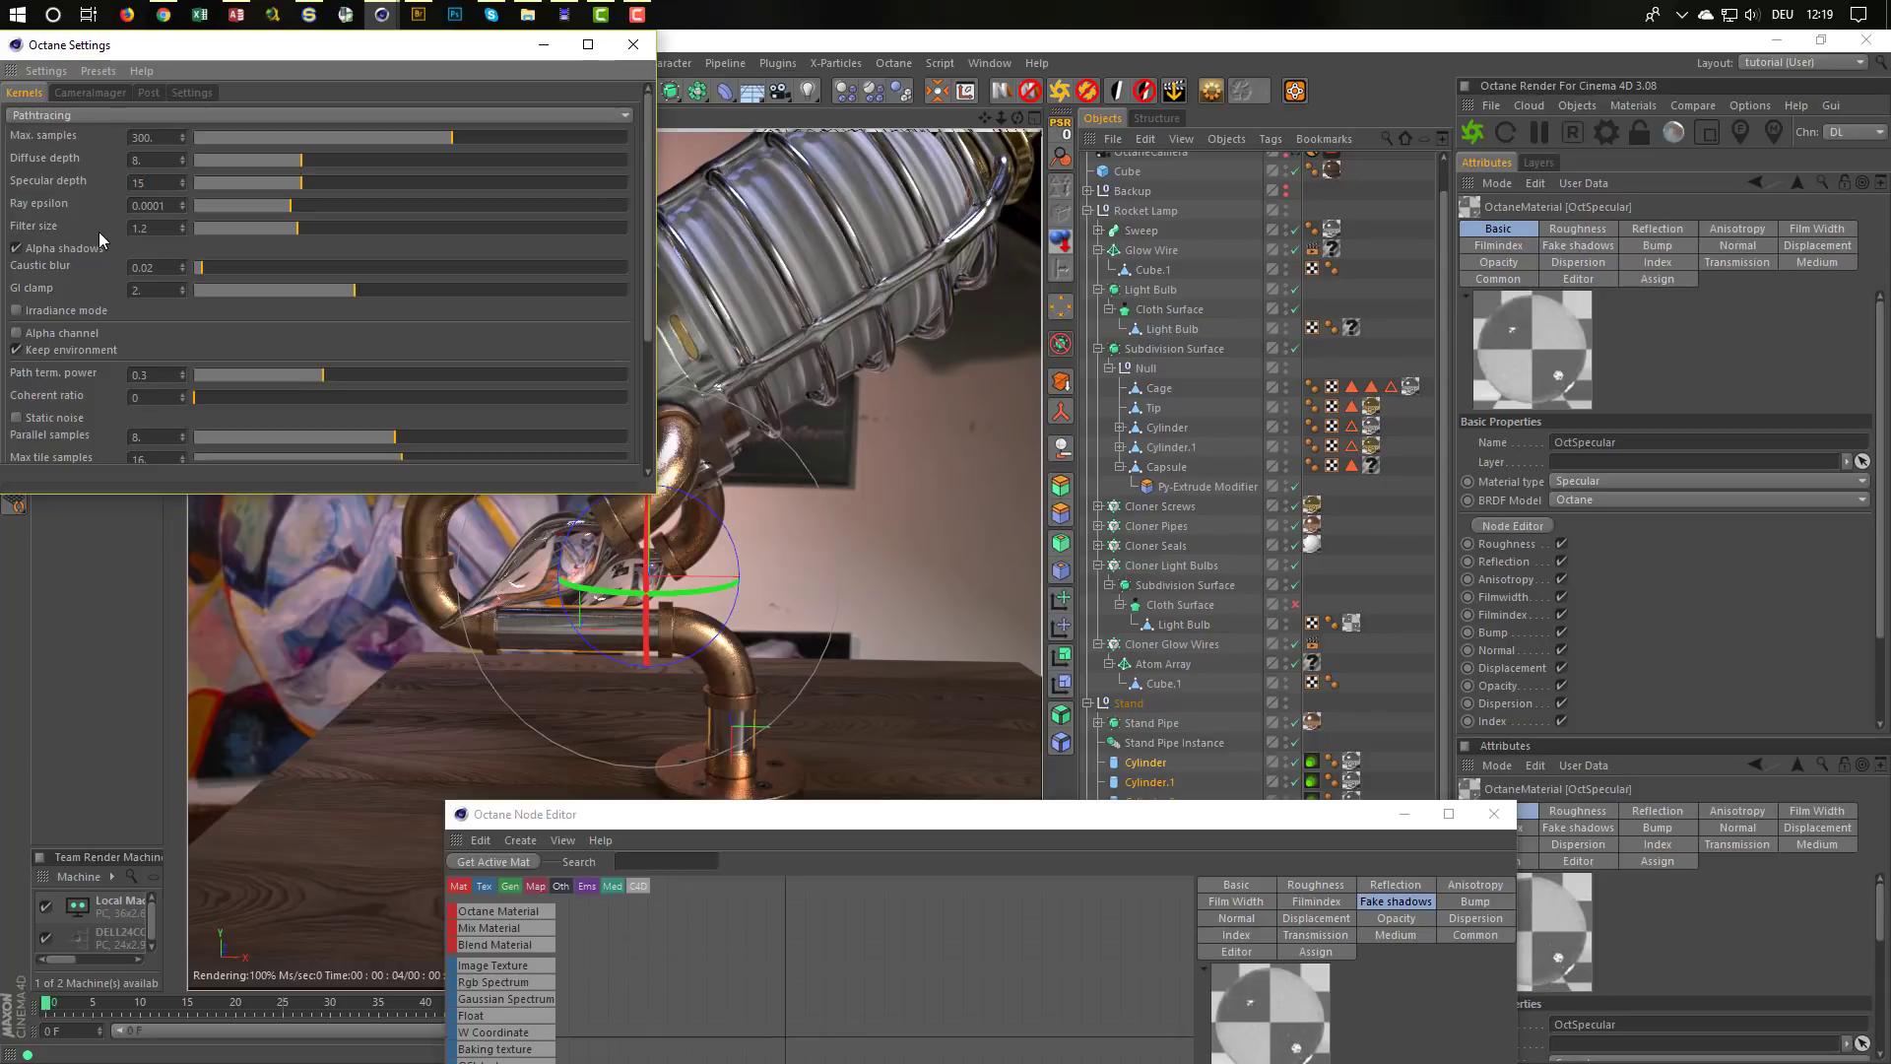
Set Octane Specular depth to 15 and Diffuse depth to 10, then reopen the OctSpecular node editor
{"action": "key", "text": "Return"}
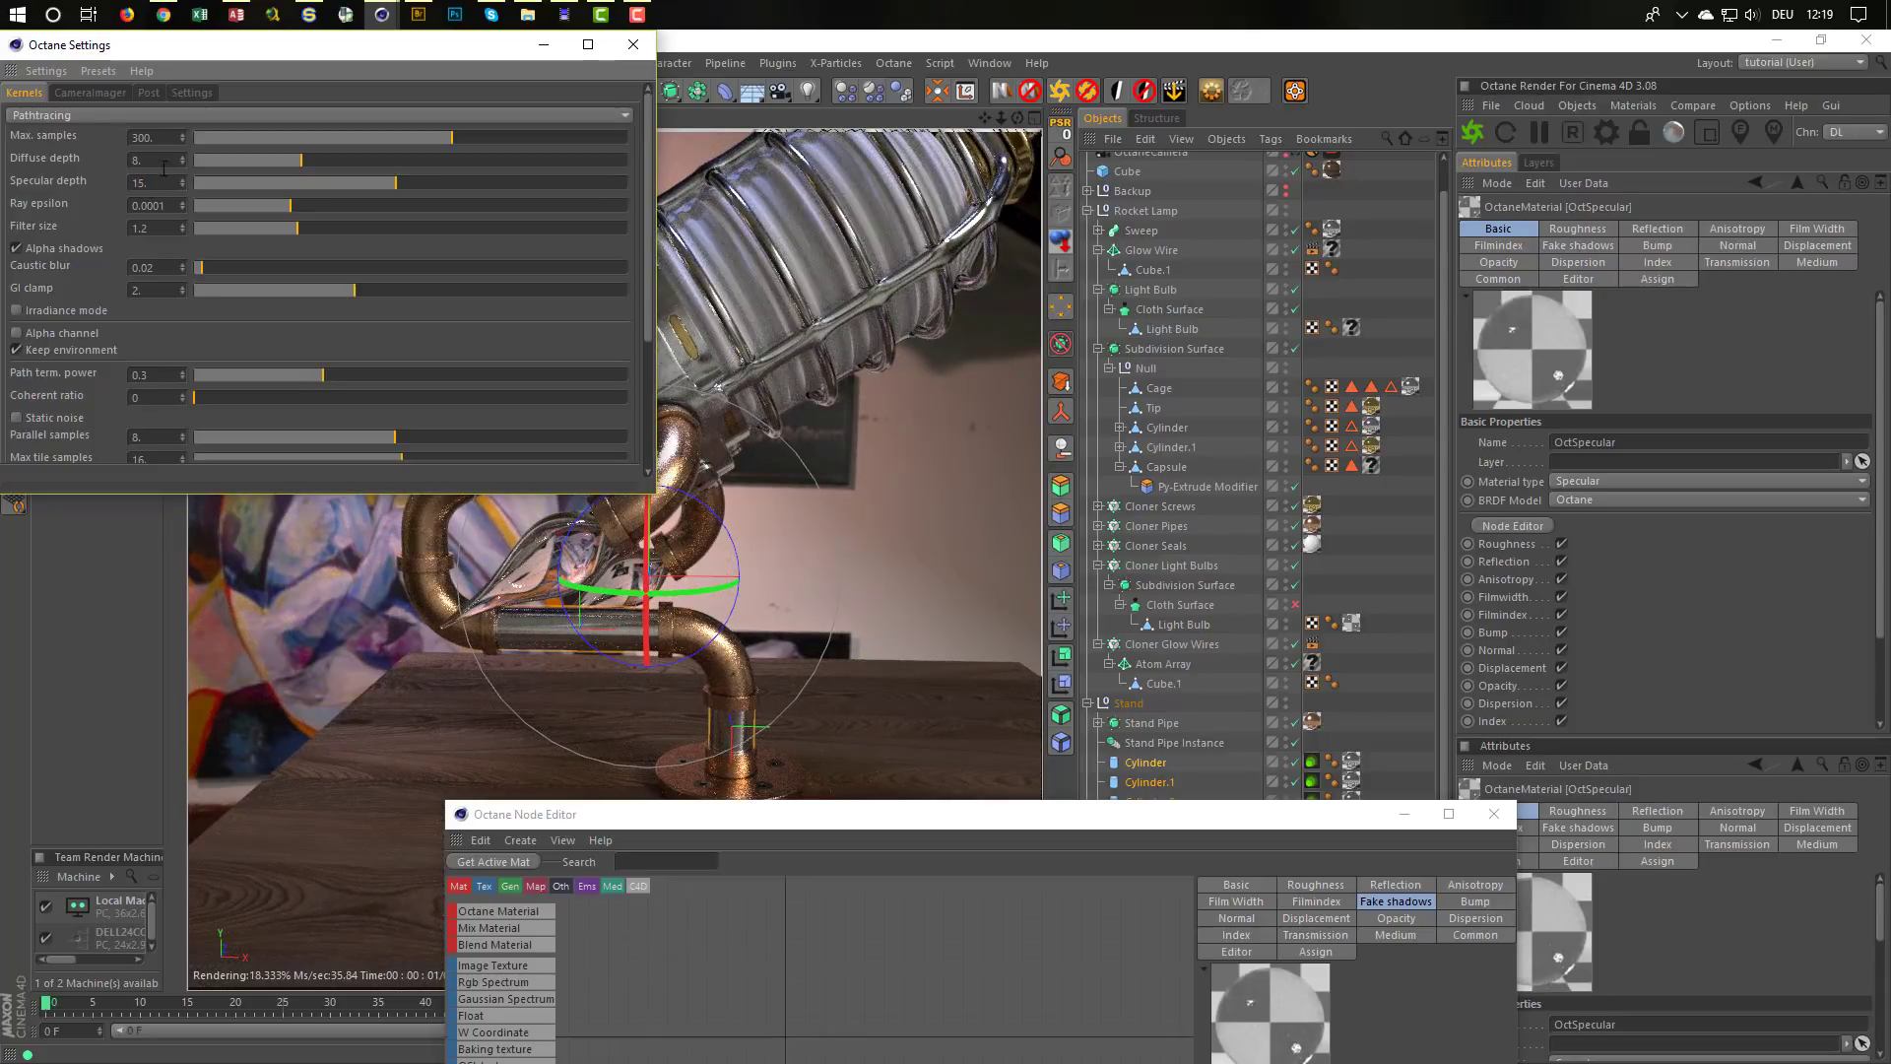
{"action": "key", "text": "shift+Tab"}
{"action": "type", "text": "10"}
{"action": "key", "text": "Return"}
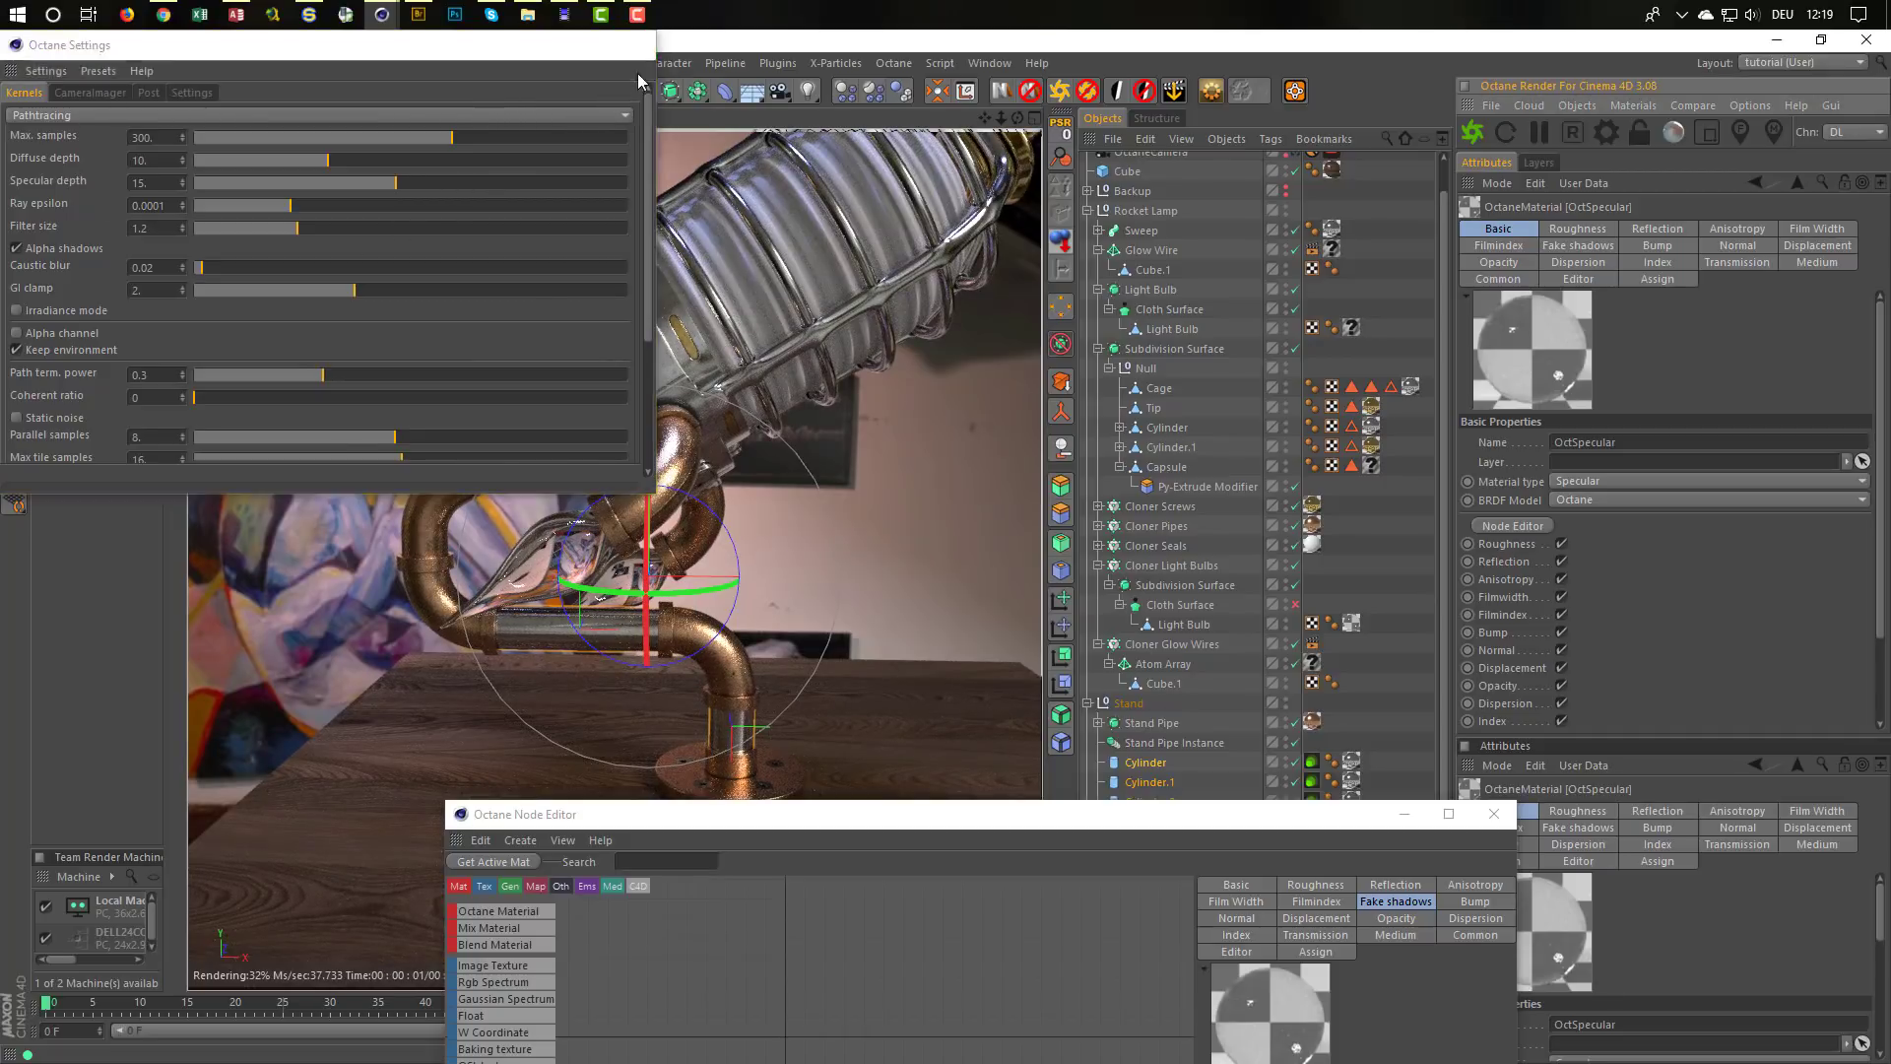
{"action": "left_click", "coordinate": [633, 44]}
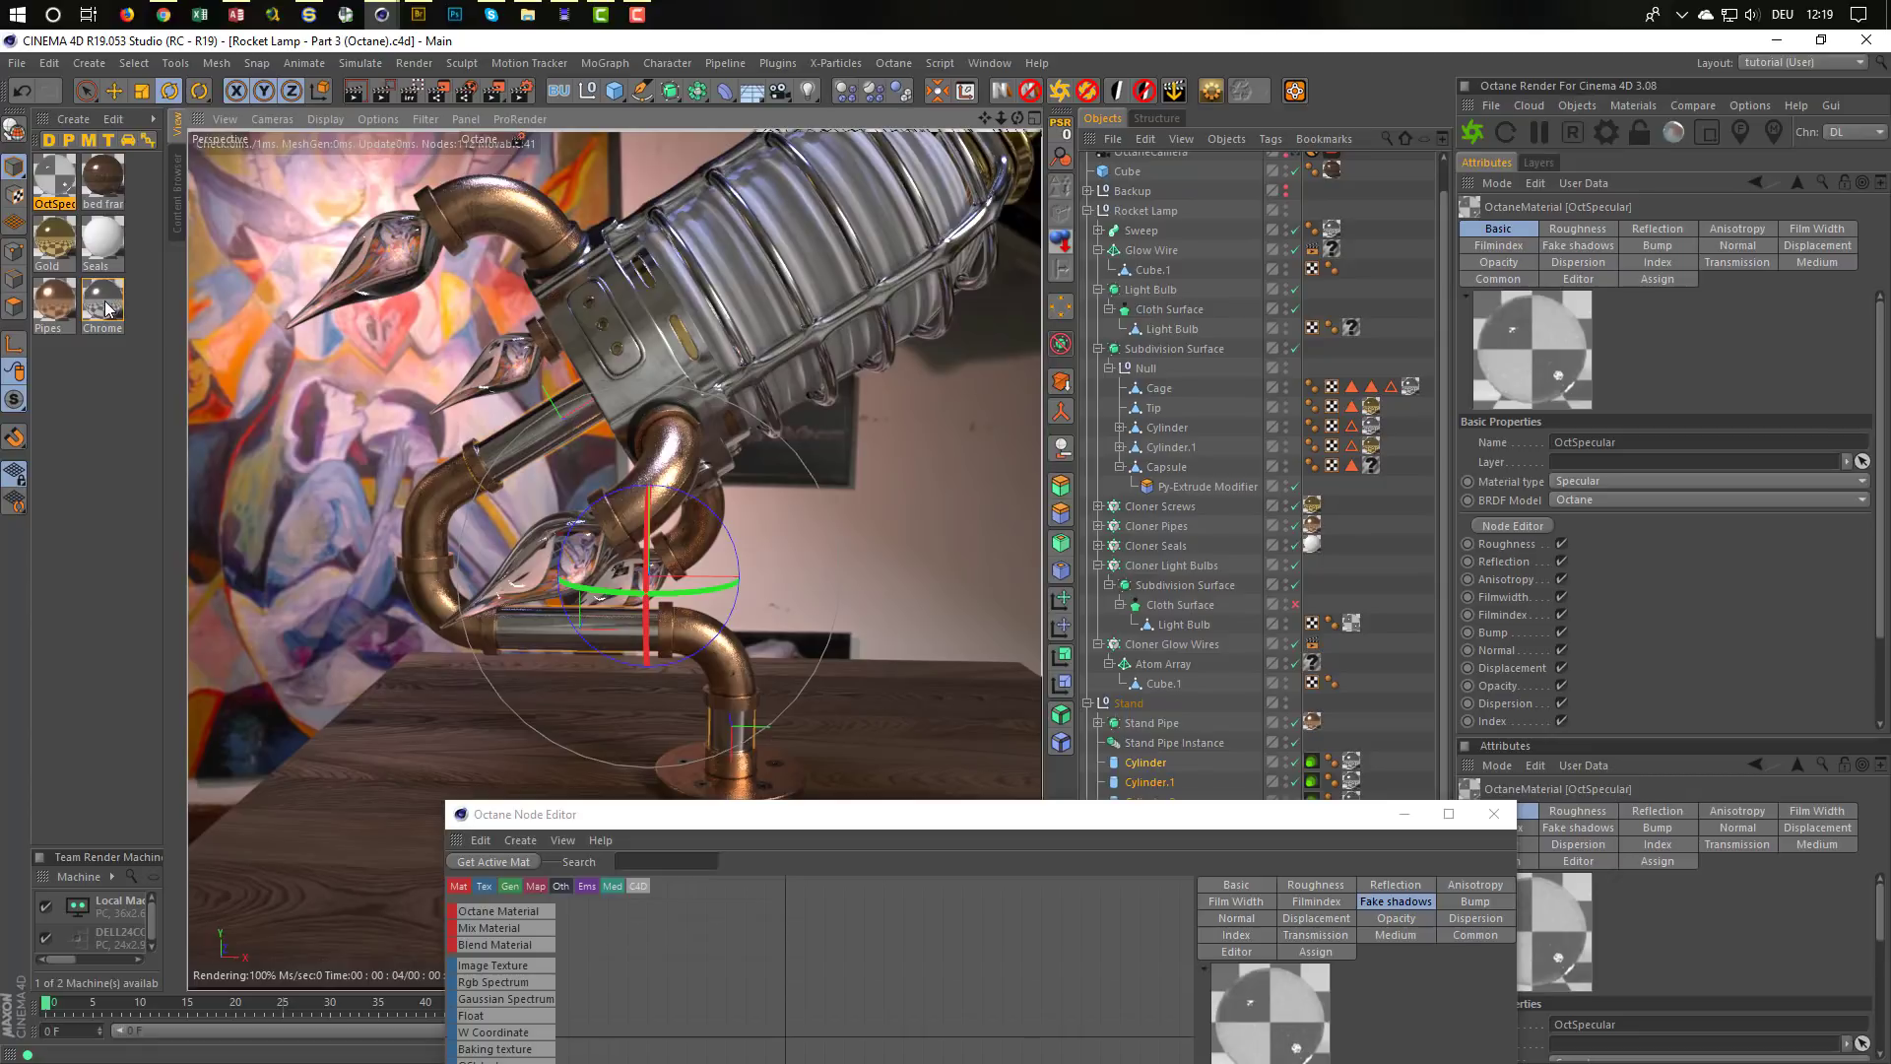
{"action": "left_click_drag", "start_coordinate": [56, 177], "coordinate": [1351, 328]}
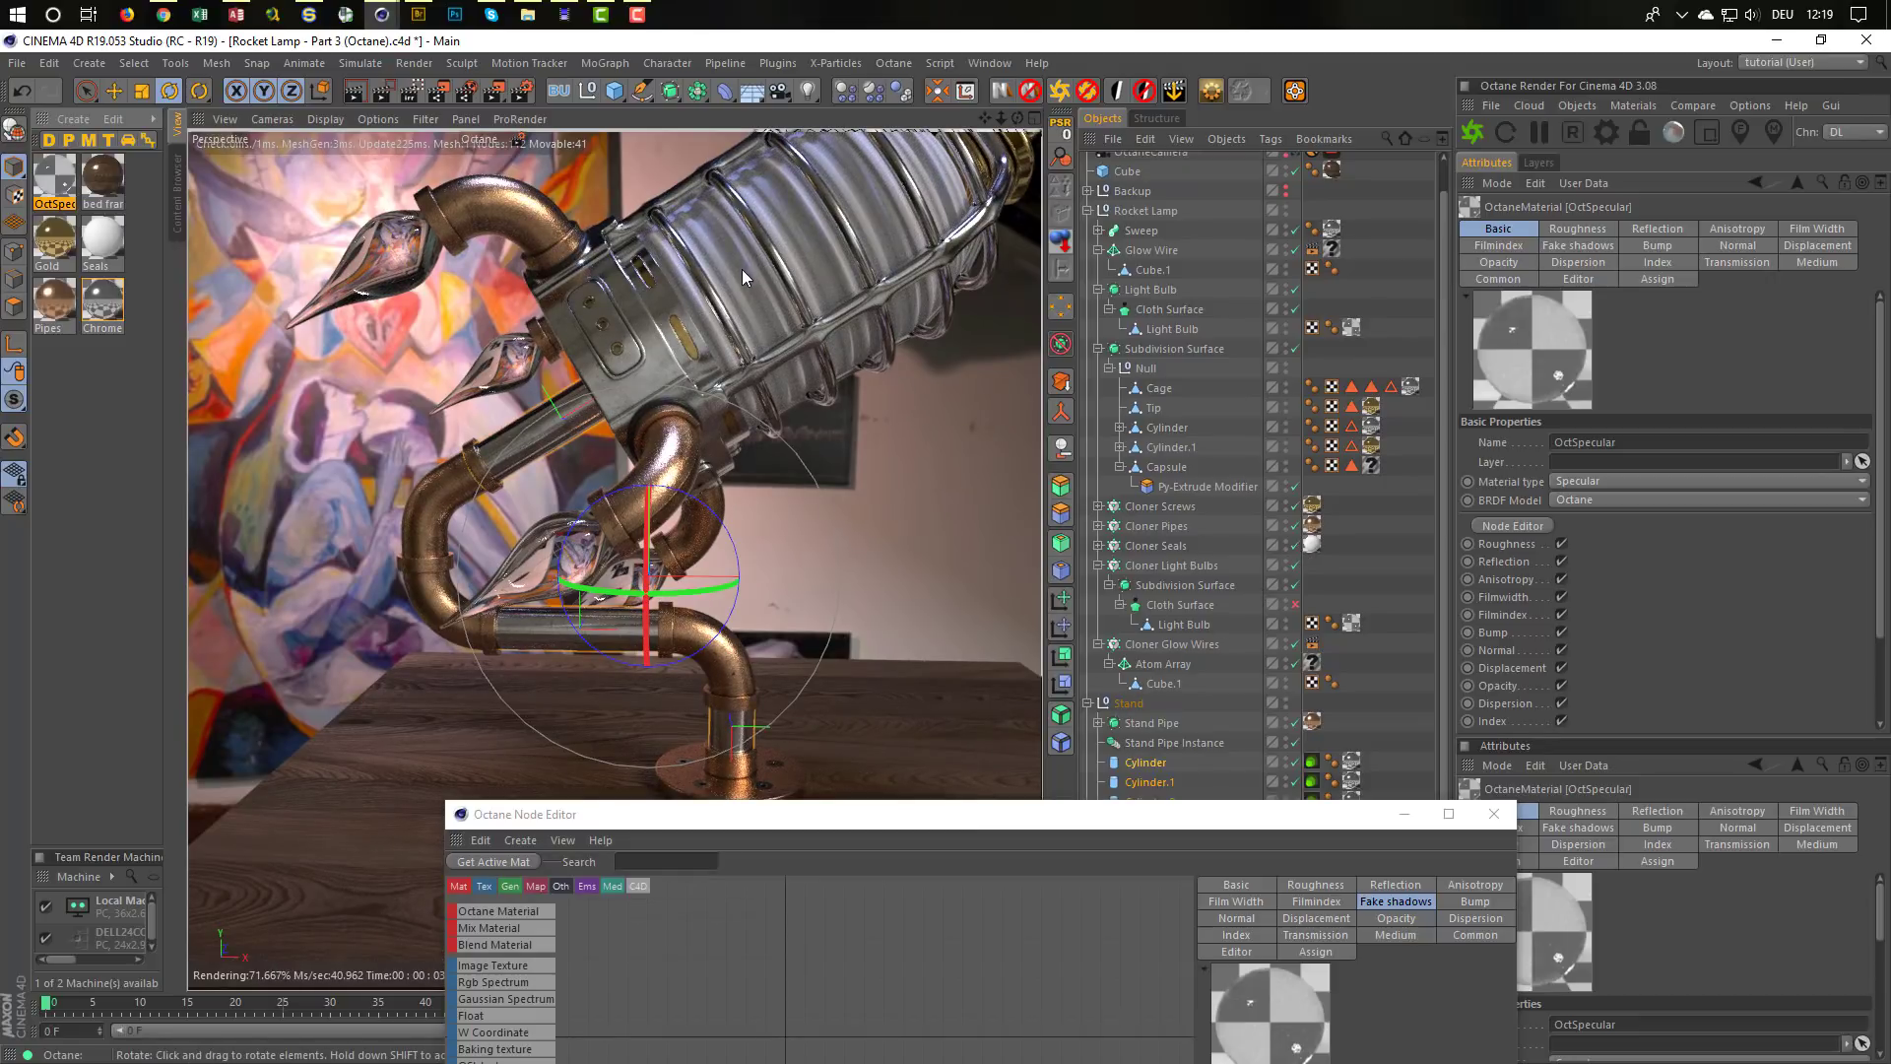
{"action": "left_click_drag", "start_coordinate": [781, 815], "coordinate": [825, 240]}
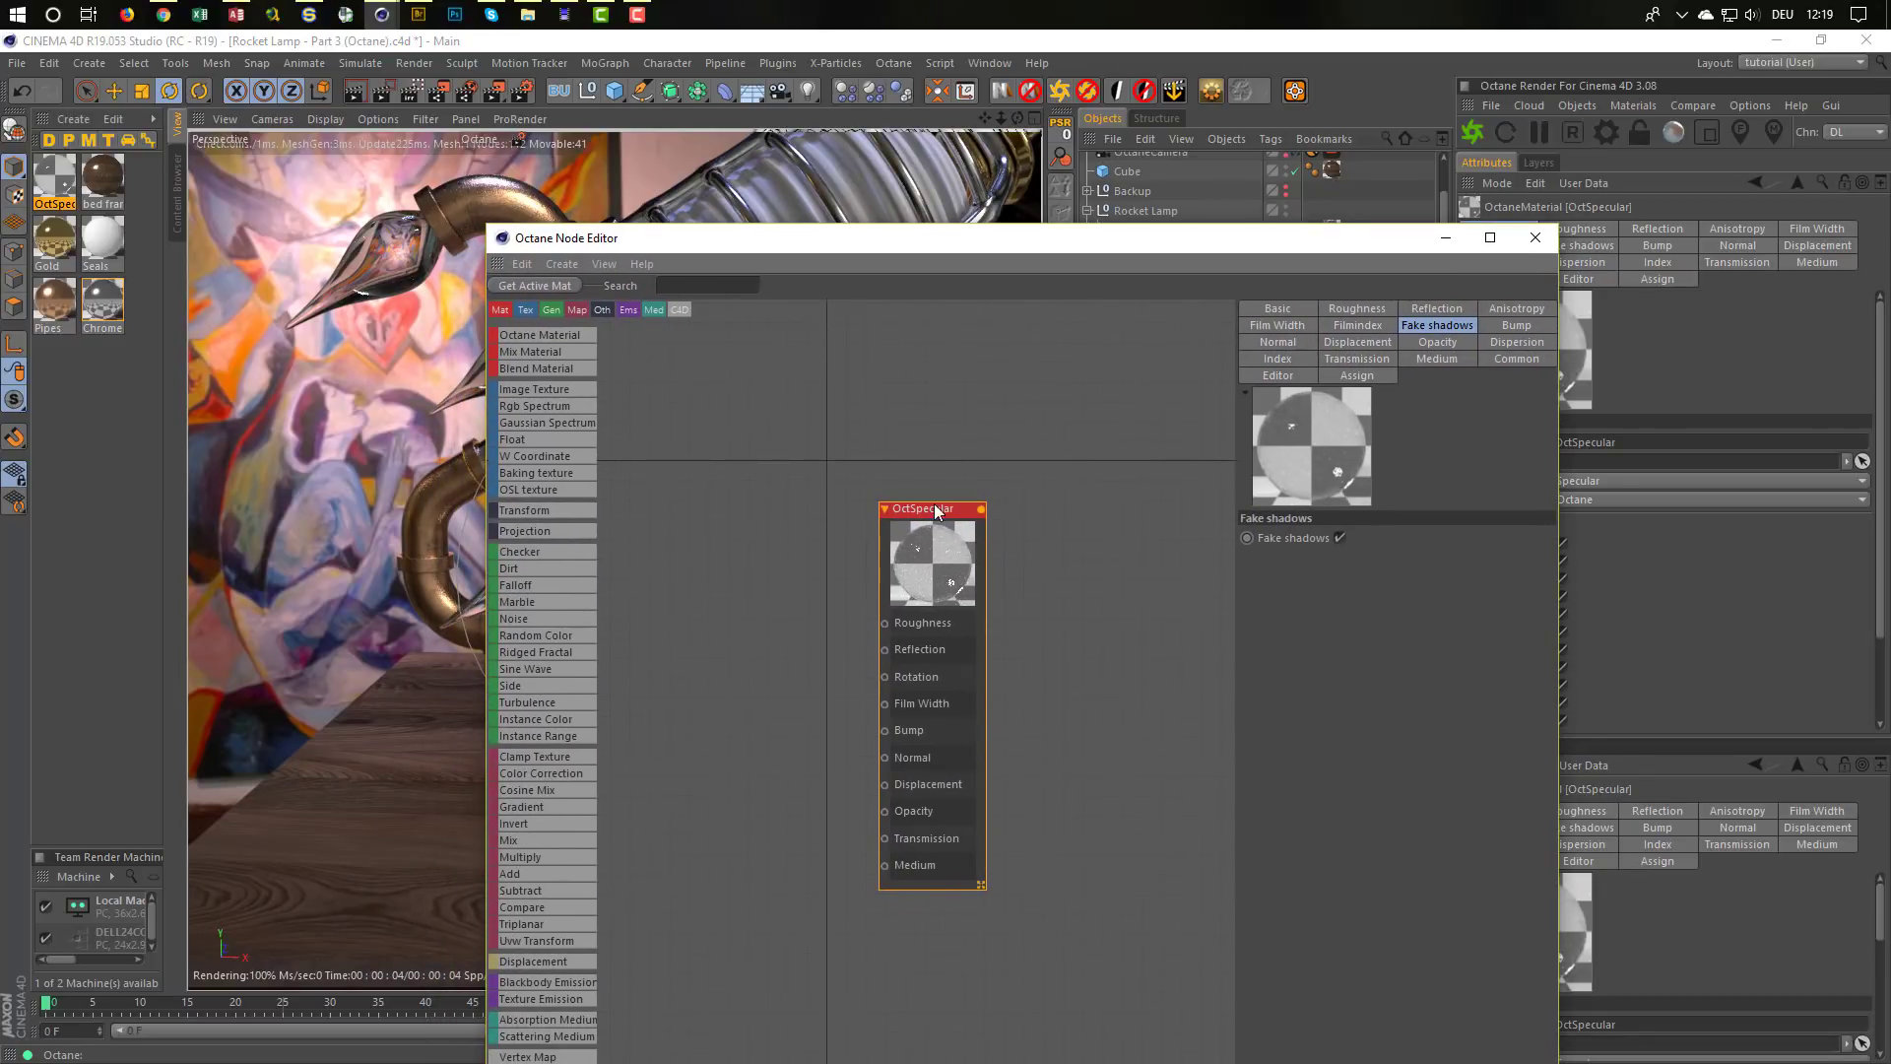
Rename the OctSpecular material to Bulbs
{"action": "left_click", "coordinate": [1280, 309]}
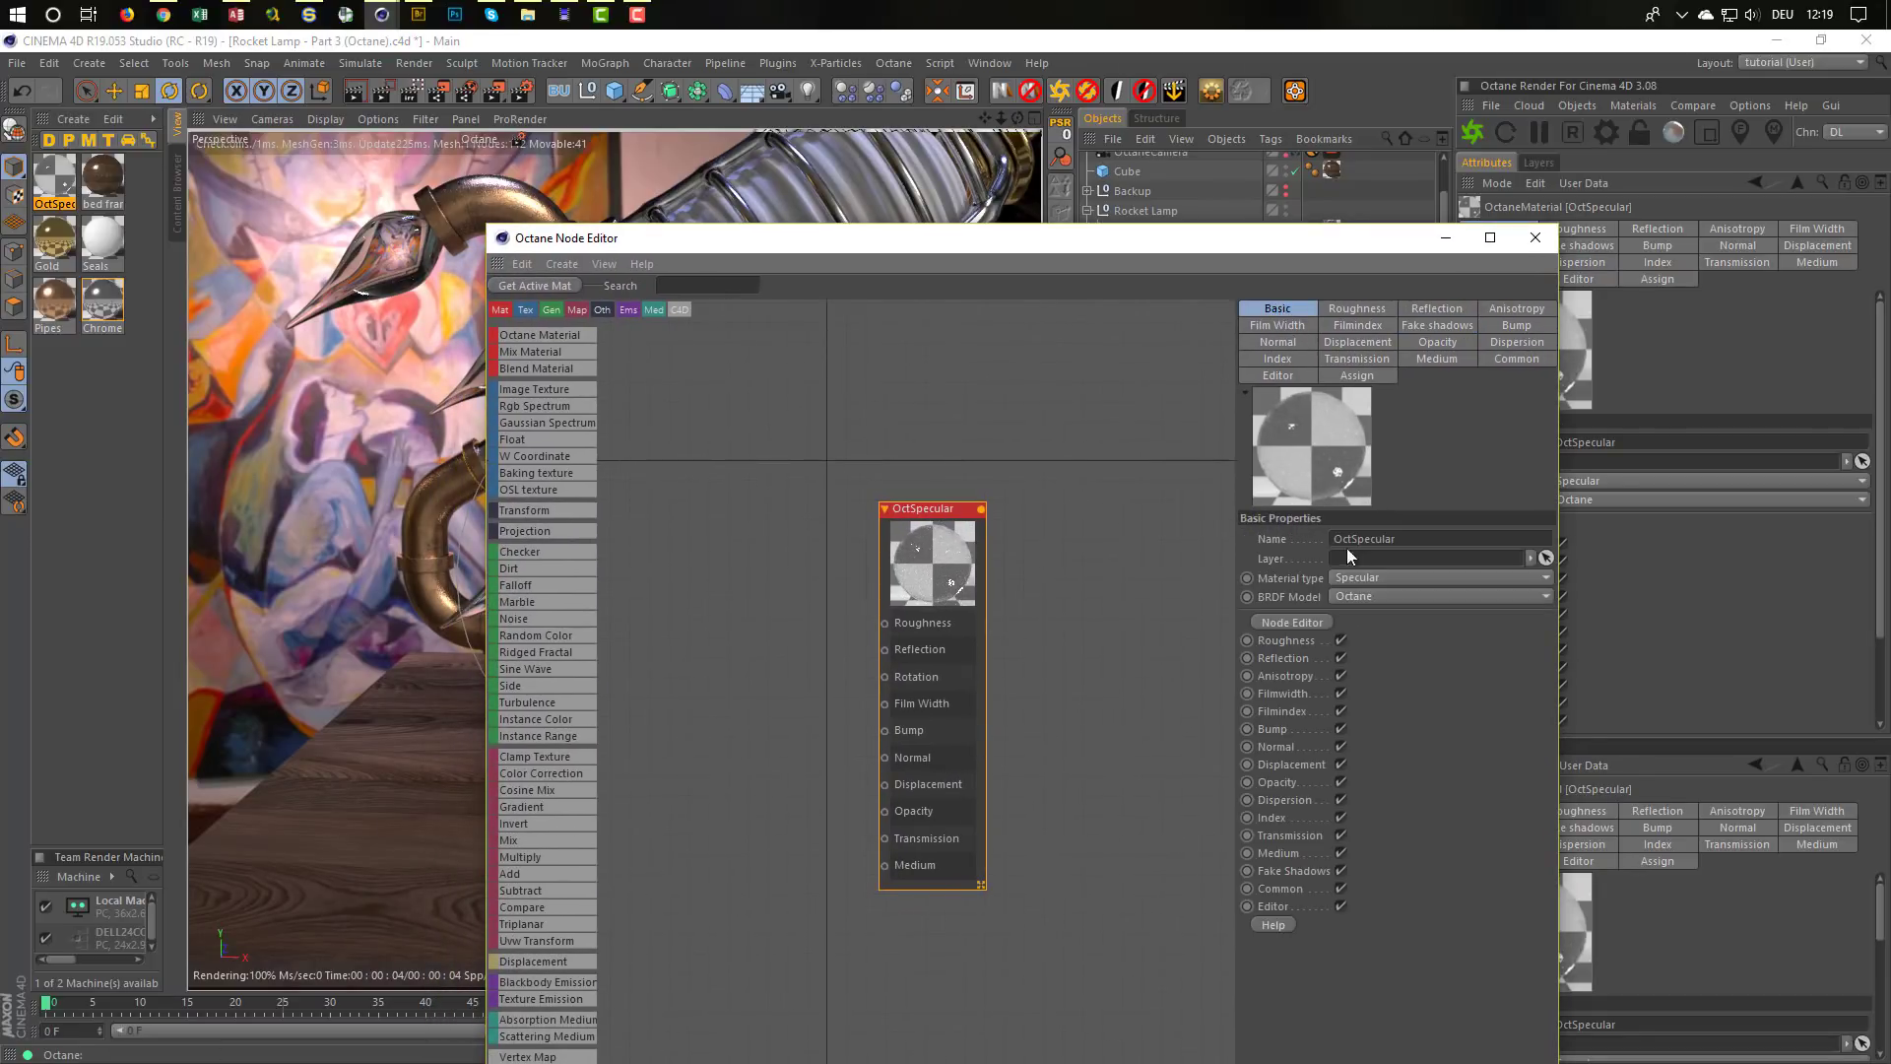
{"action": "left_click", "coordinate": [1430, 540]}
{"action": "type", "text": "Bulbs"}
{"action": "key", "text": "Return"}
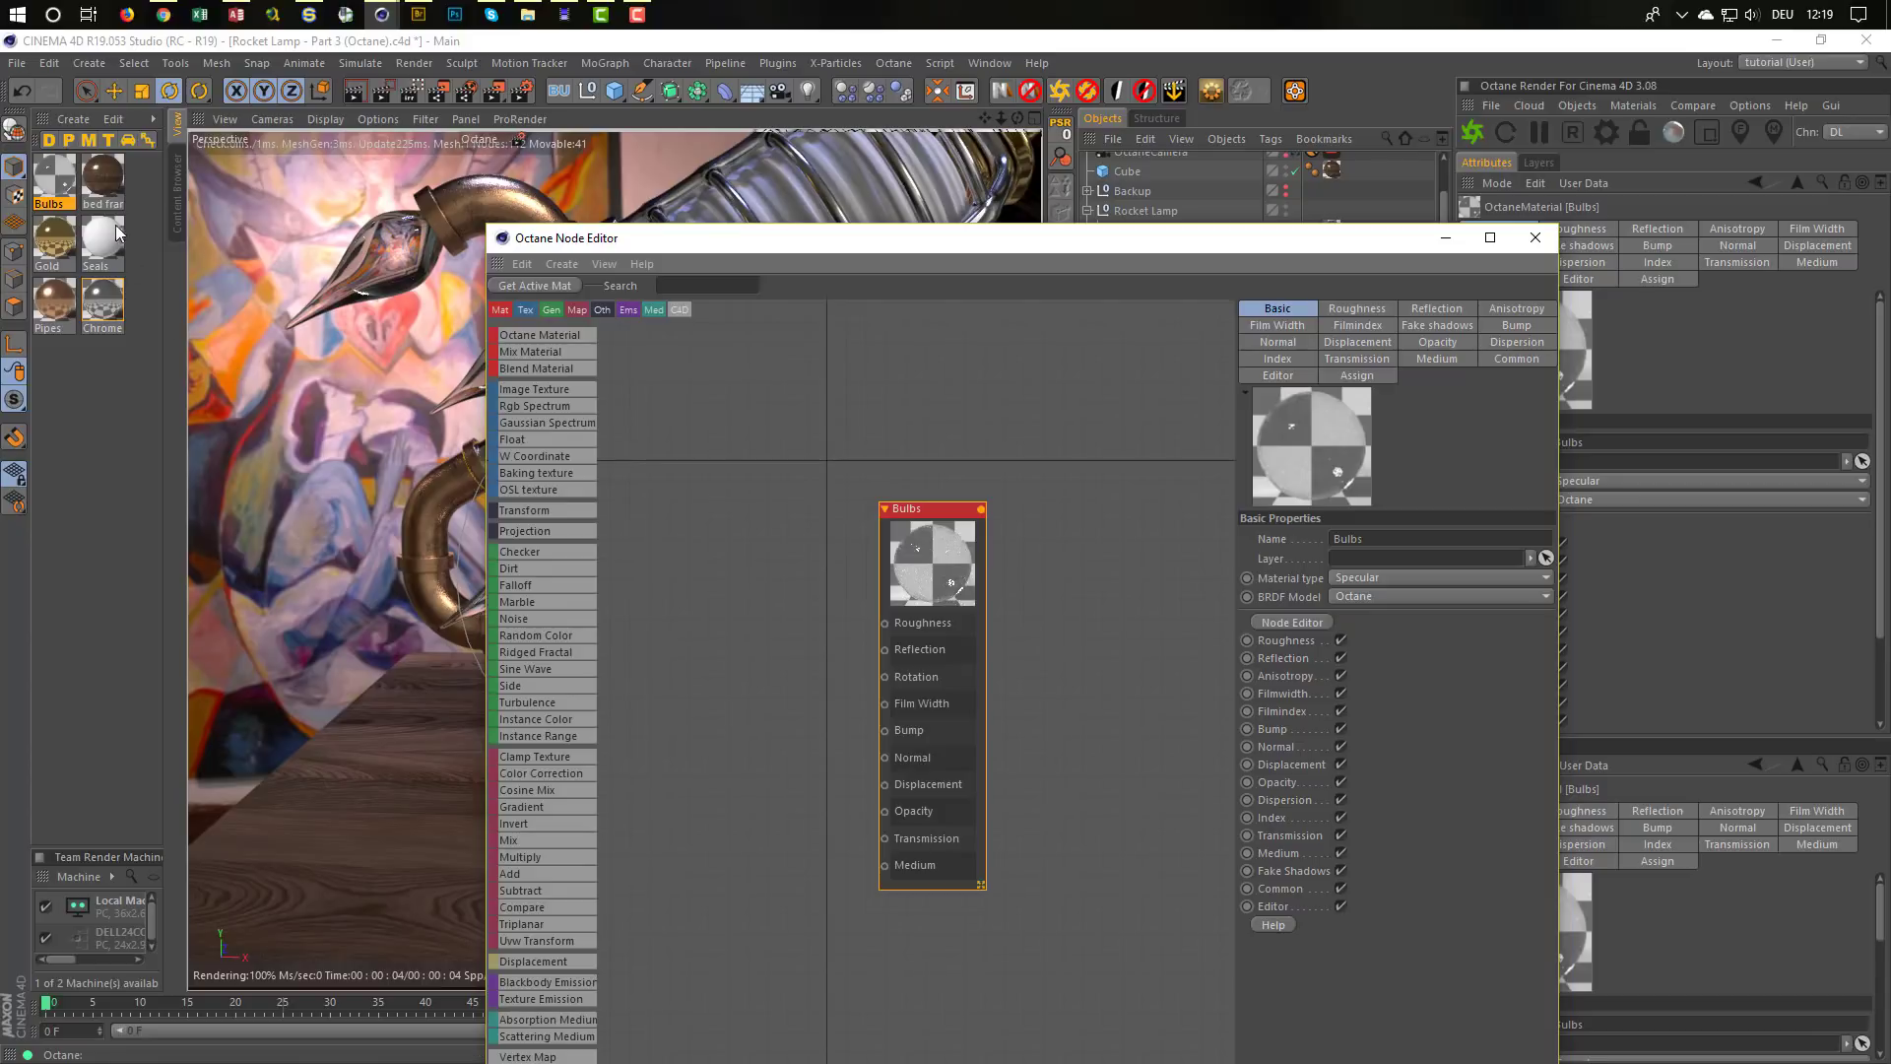
Duplicate Bulbs, rename the copy Capsule, and add an RgbSpectrum node to its graph
{"action": "left_click_drag", "start_coordinate": [42, 174], "coordinate": [63, 400]}
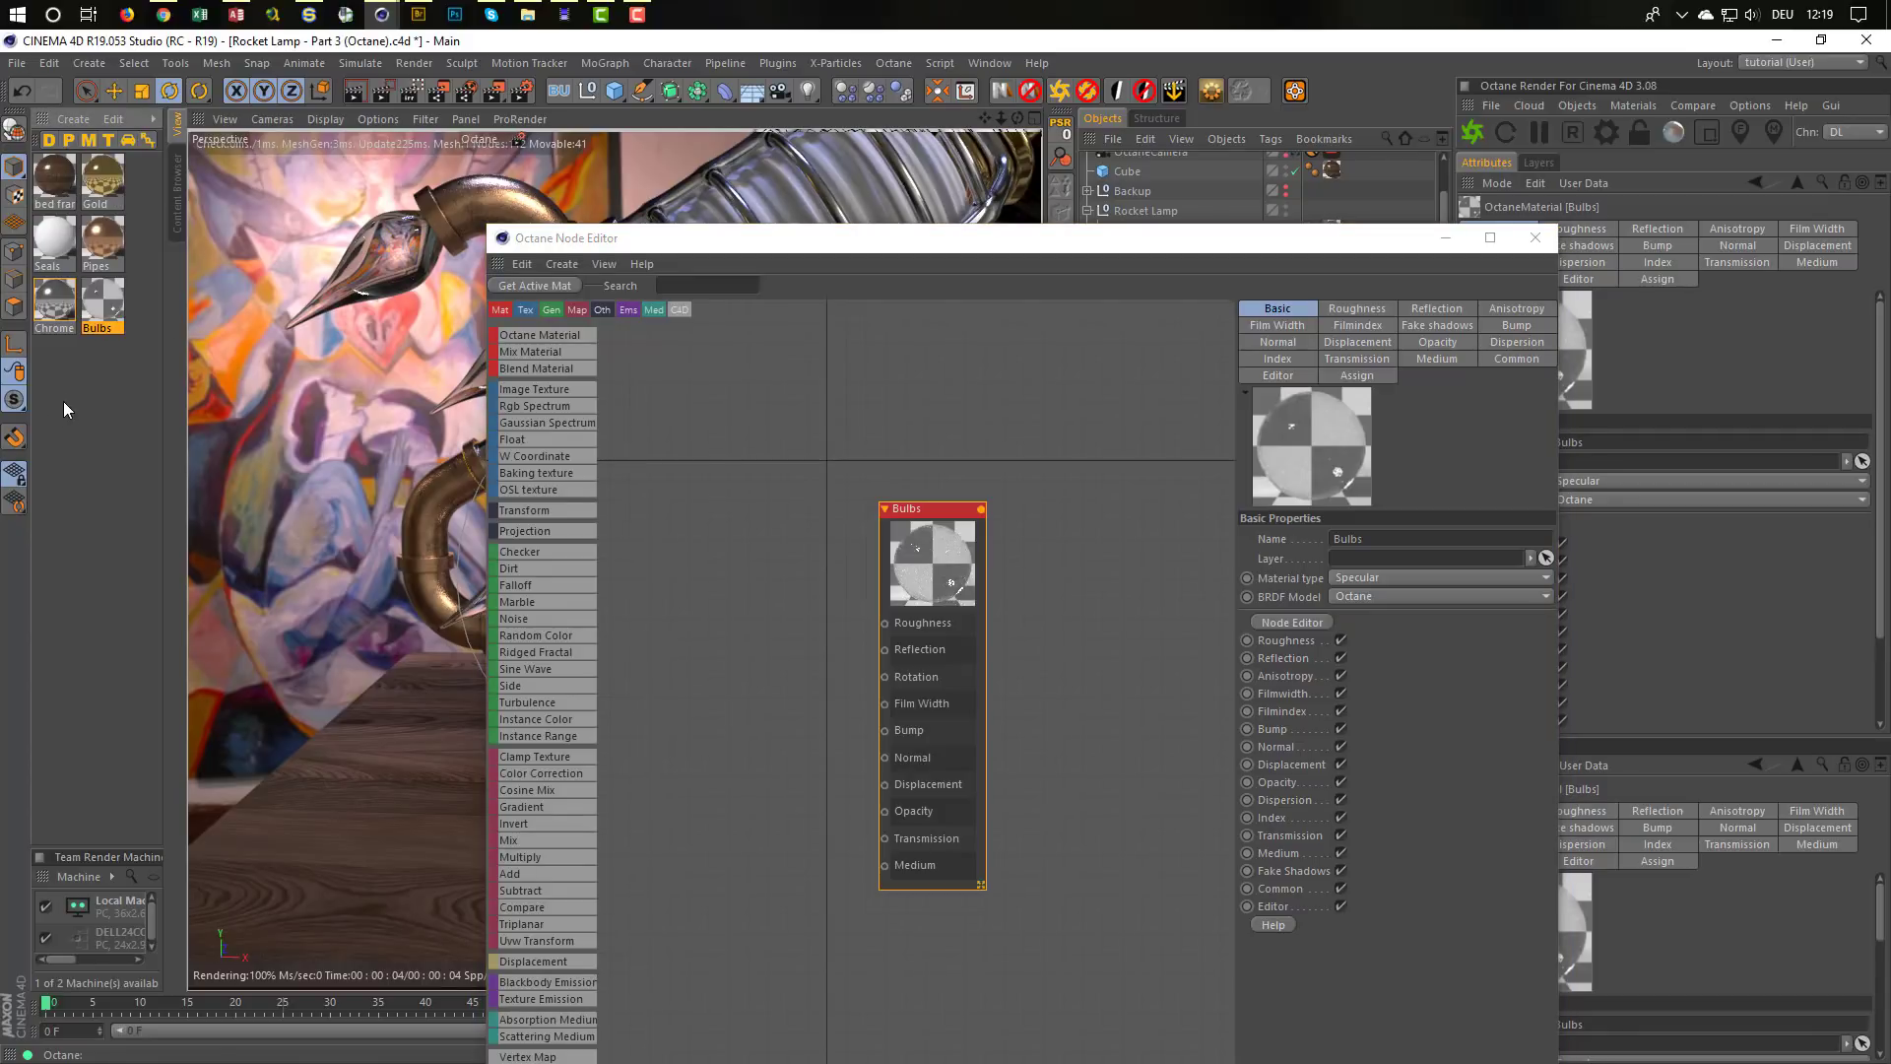
{"action": "left_click_drag", "start_coordinate": [106, 313], "coordinate": [97, 413], "text": "ctrl"}
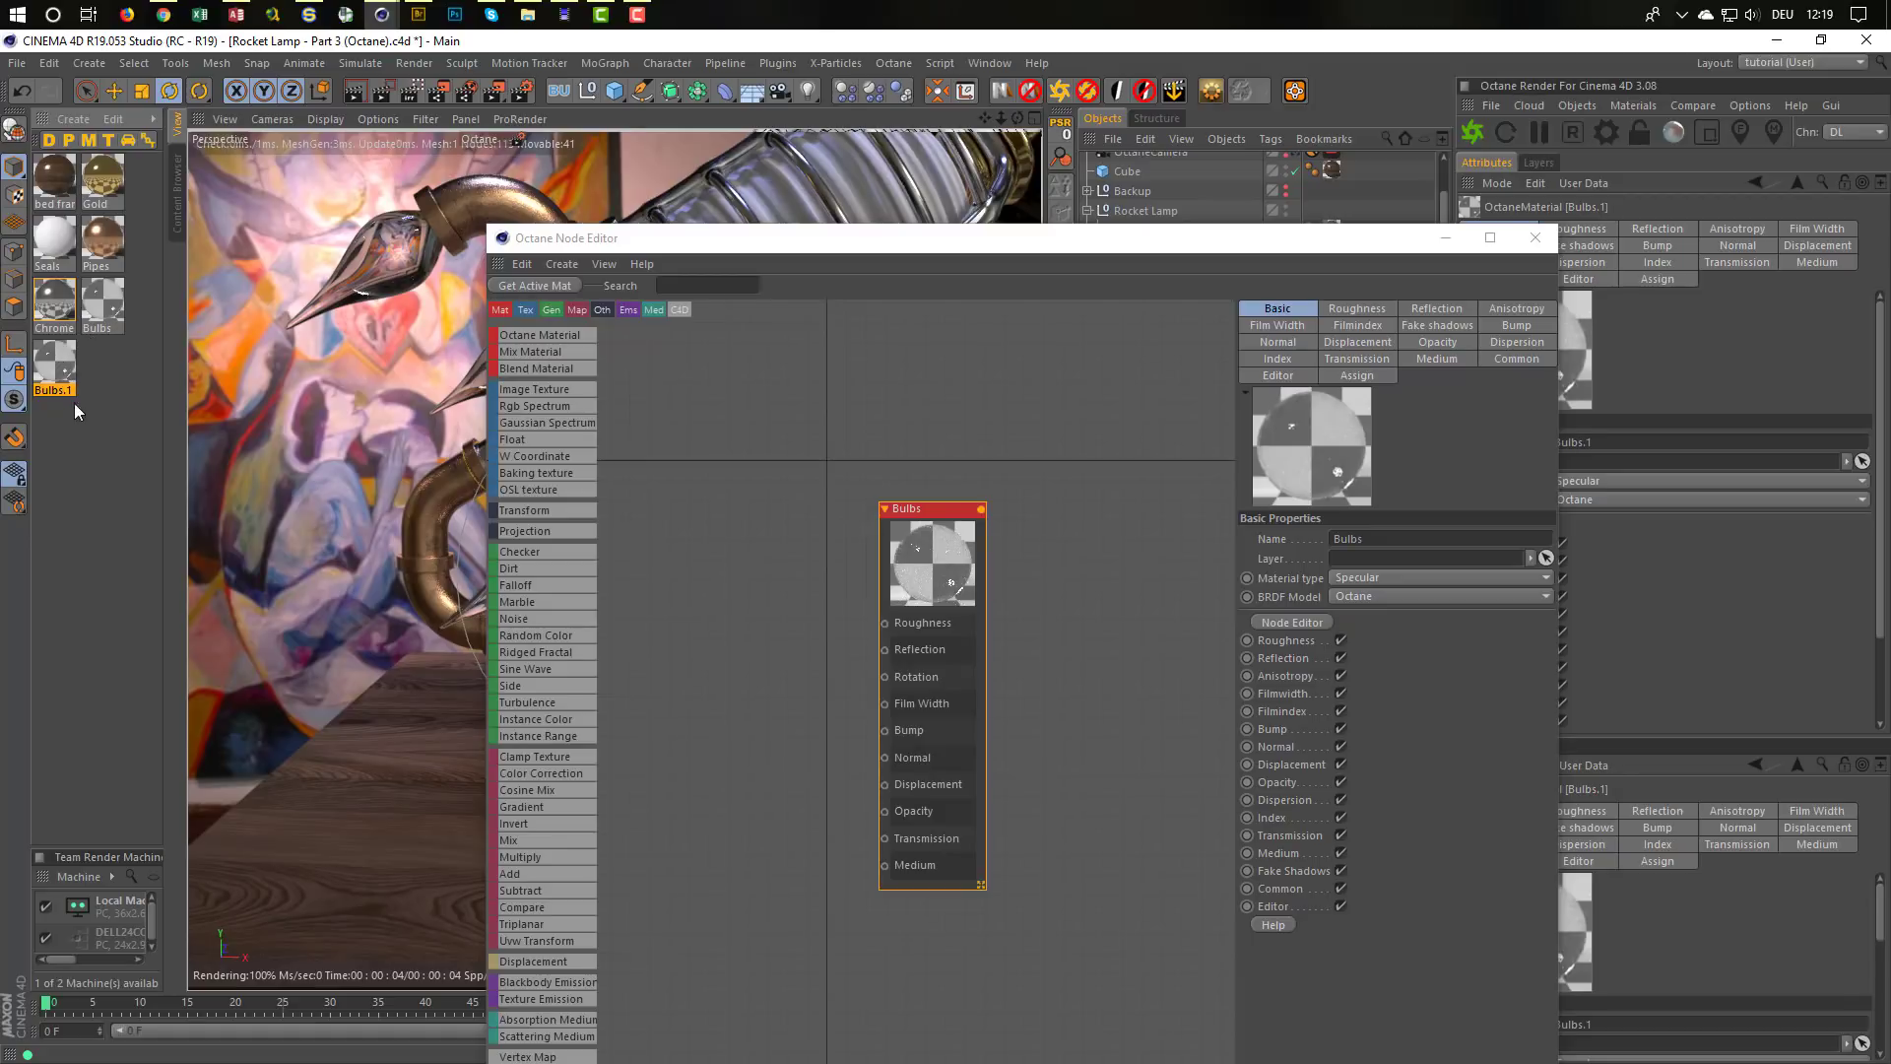
{"action": "left_click", "coordinate": [55, 369]}
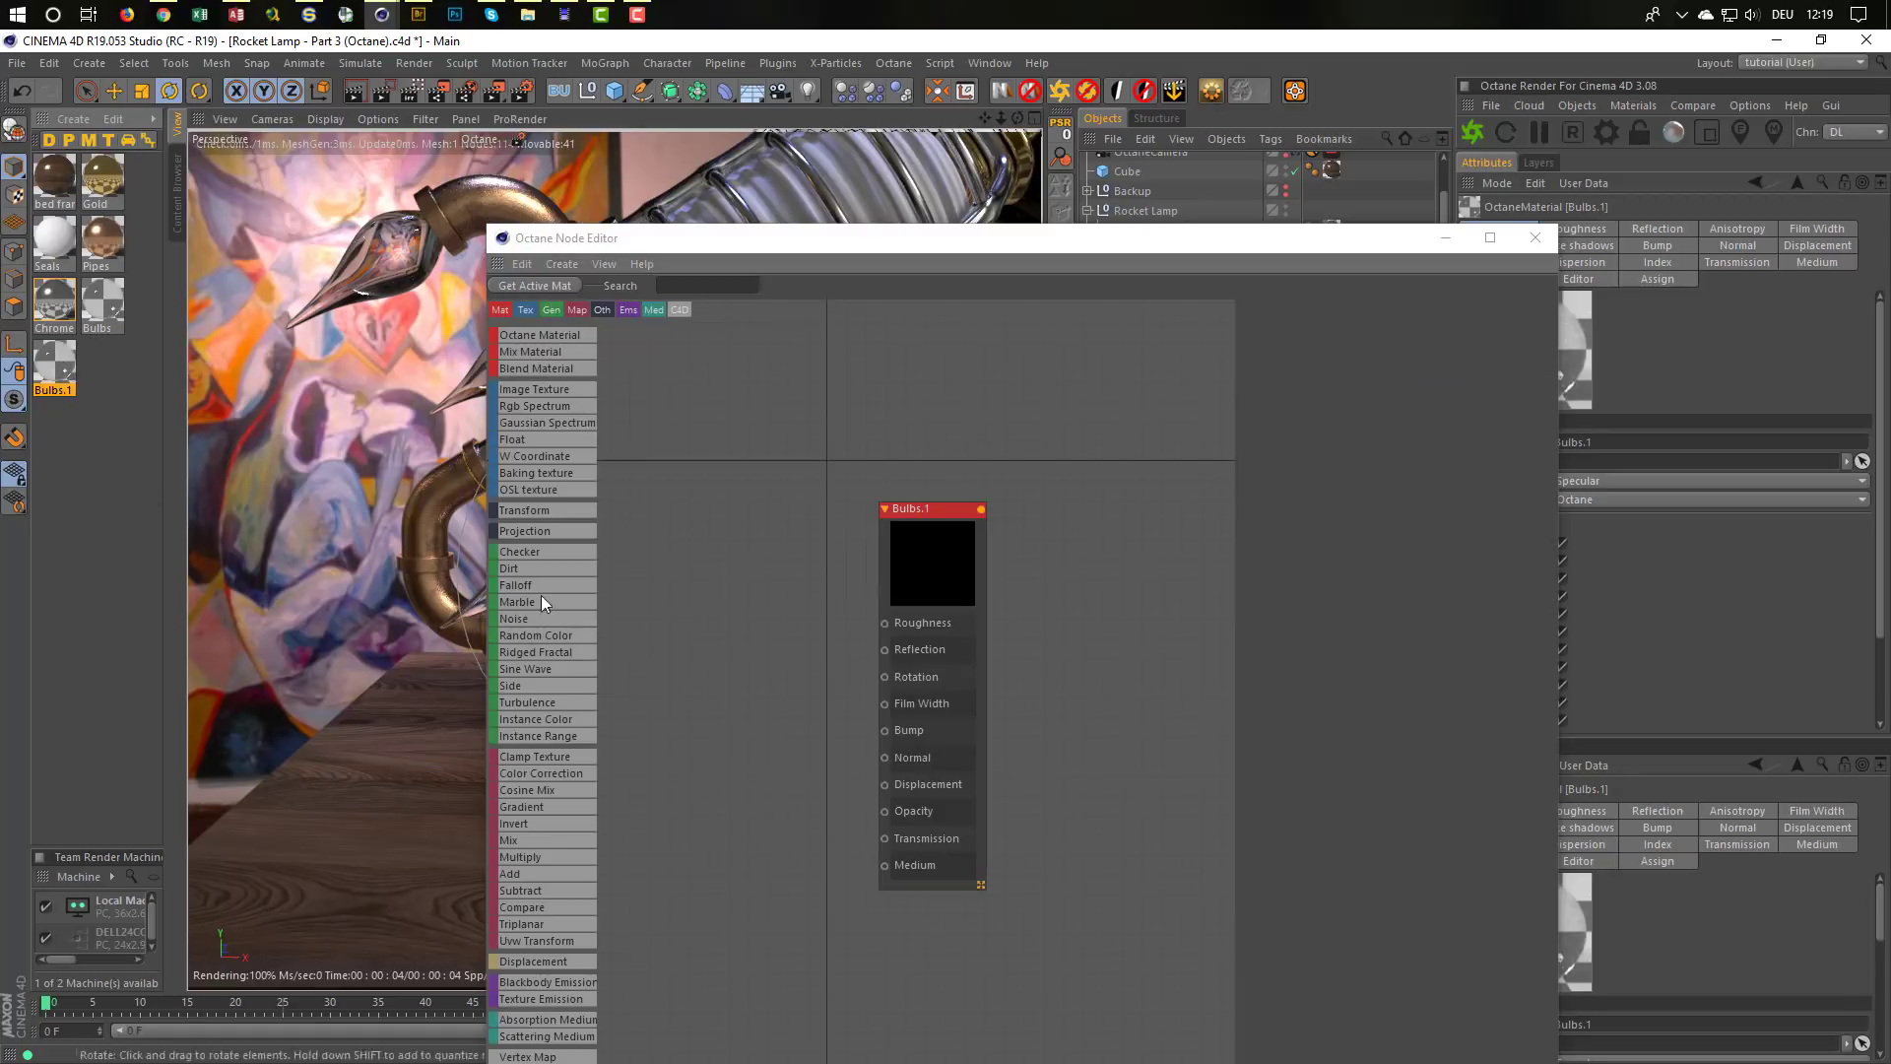
{"action": "left_click", "coordinate": [940, 527]}
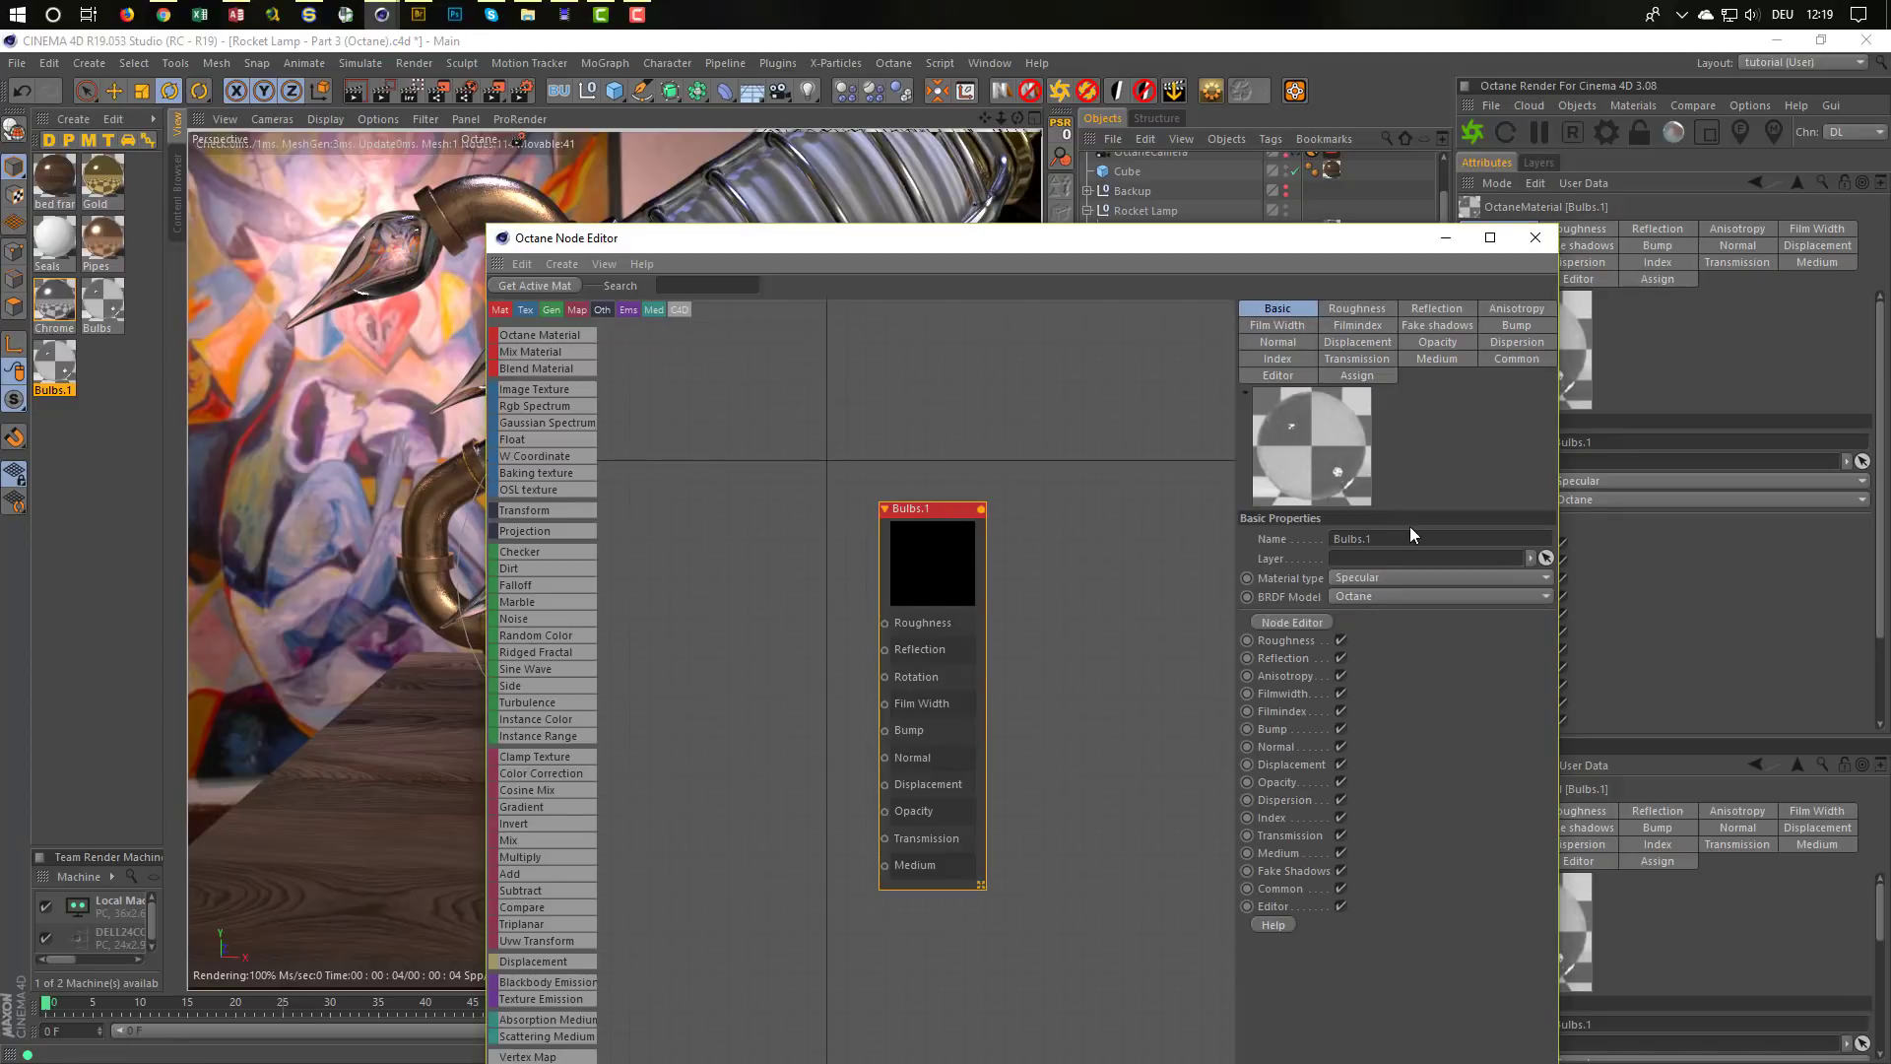
{"action": "left_click_drag", "start_coordinate": [1383, 536], "coordinate": [1206, 549]}
{"action": "type", "text": "Capsule"}
{"action": "key", "text": "Return"}
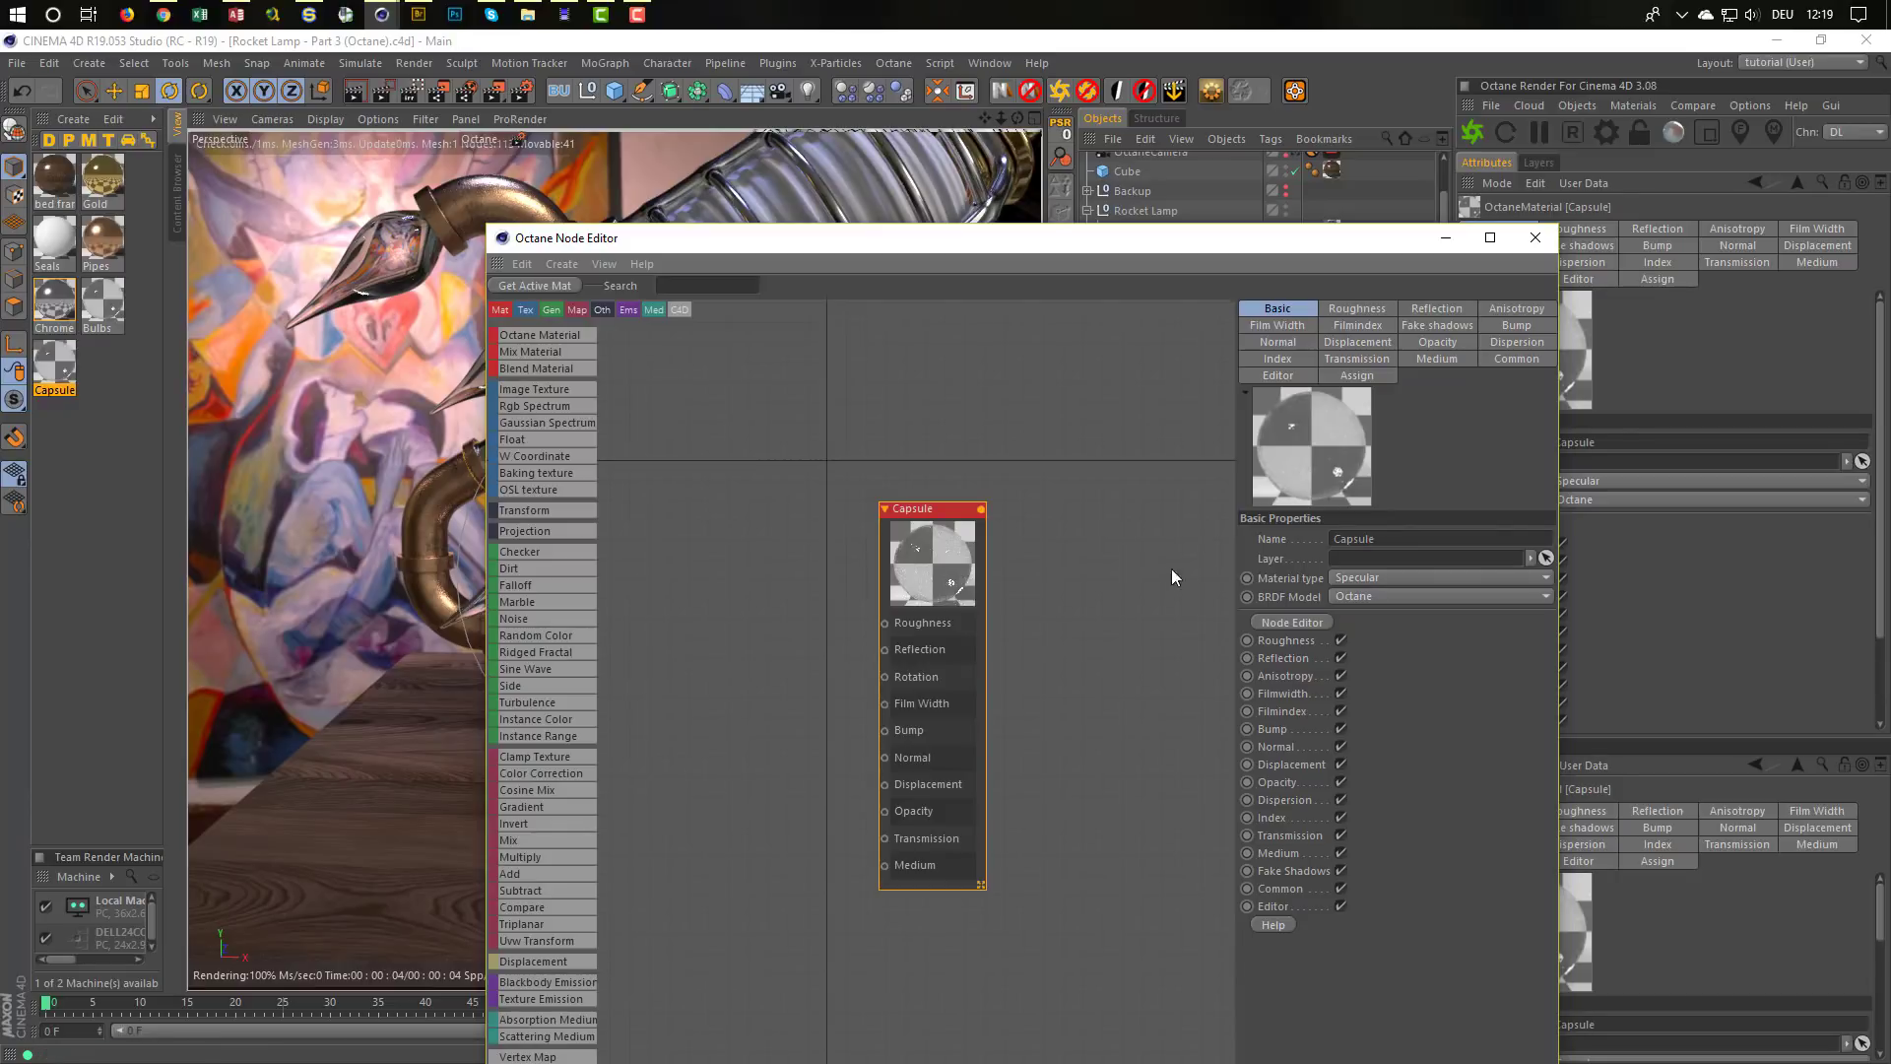
{"action": "middle_click_drag", "start_coordinate": [940, 532], "coordinate": [1056, 465]}
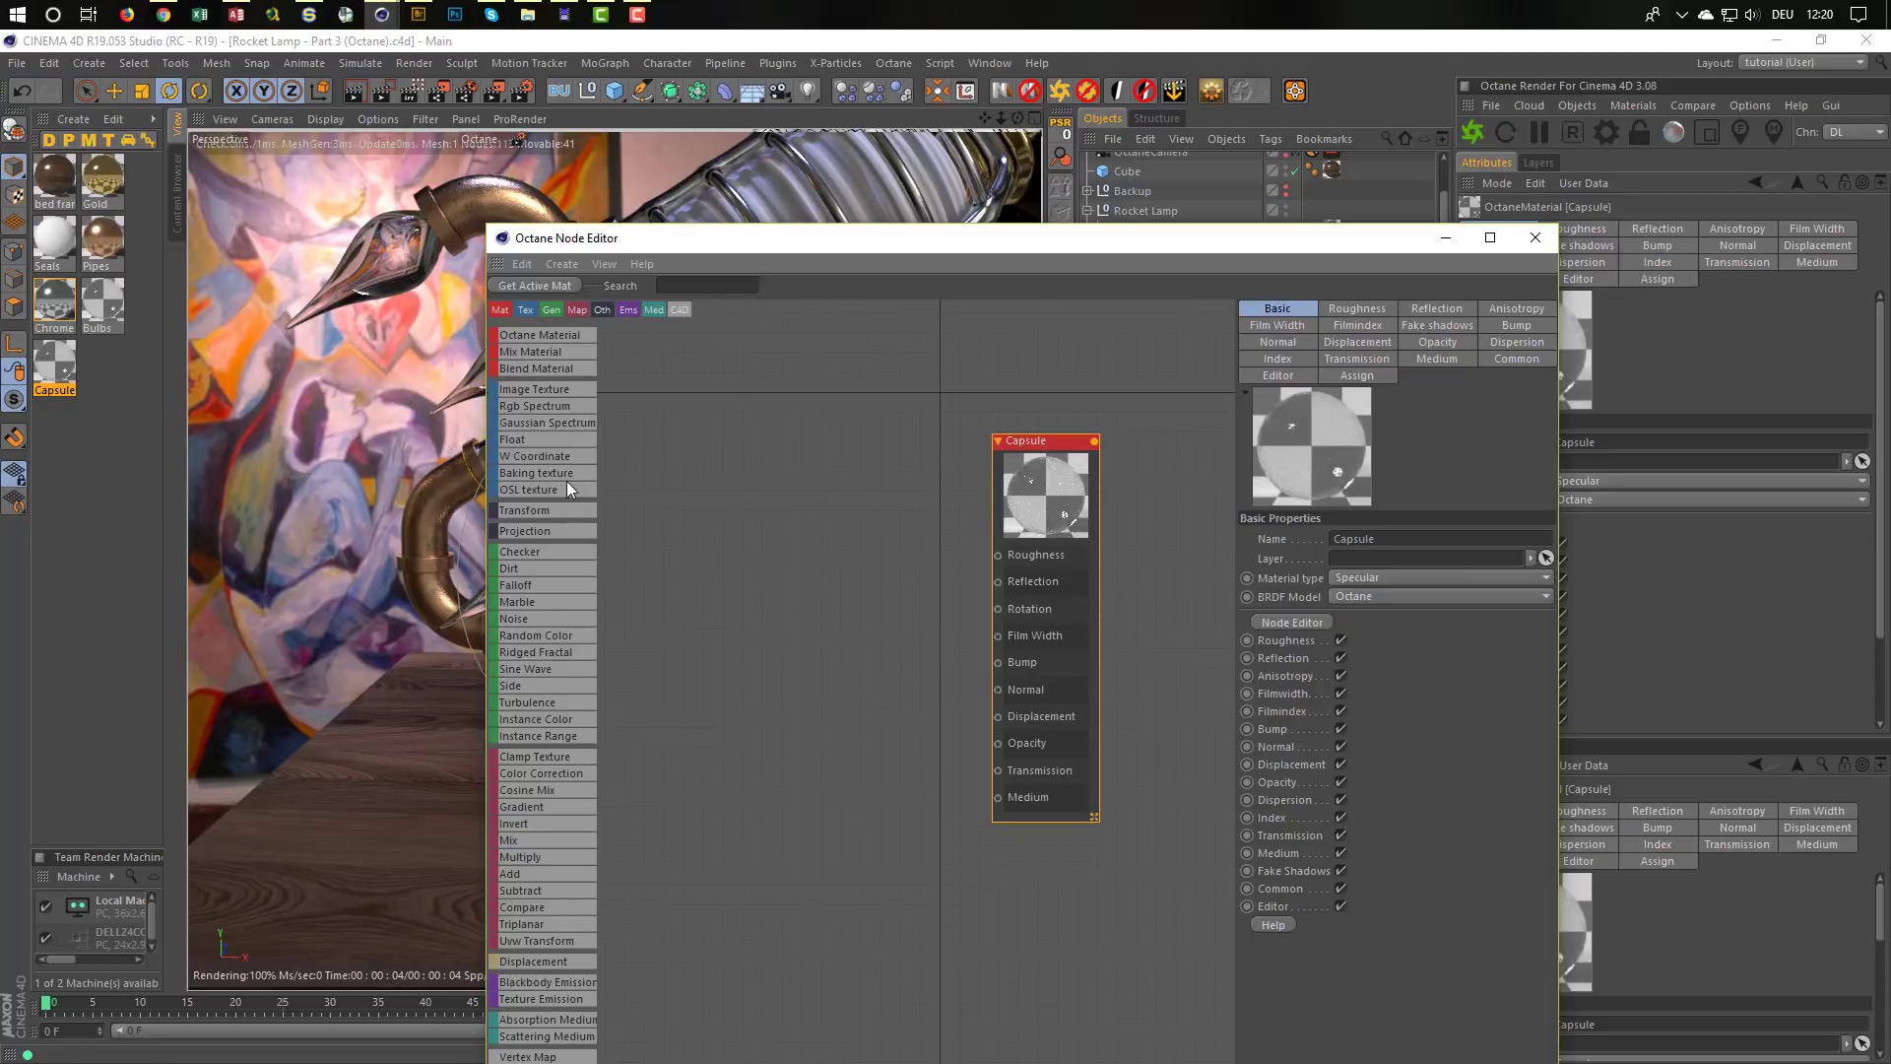
{"action": "left_click_drag", "start_coordinate": [510, 407], "coordinate": [998, 770]}
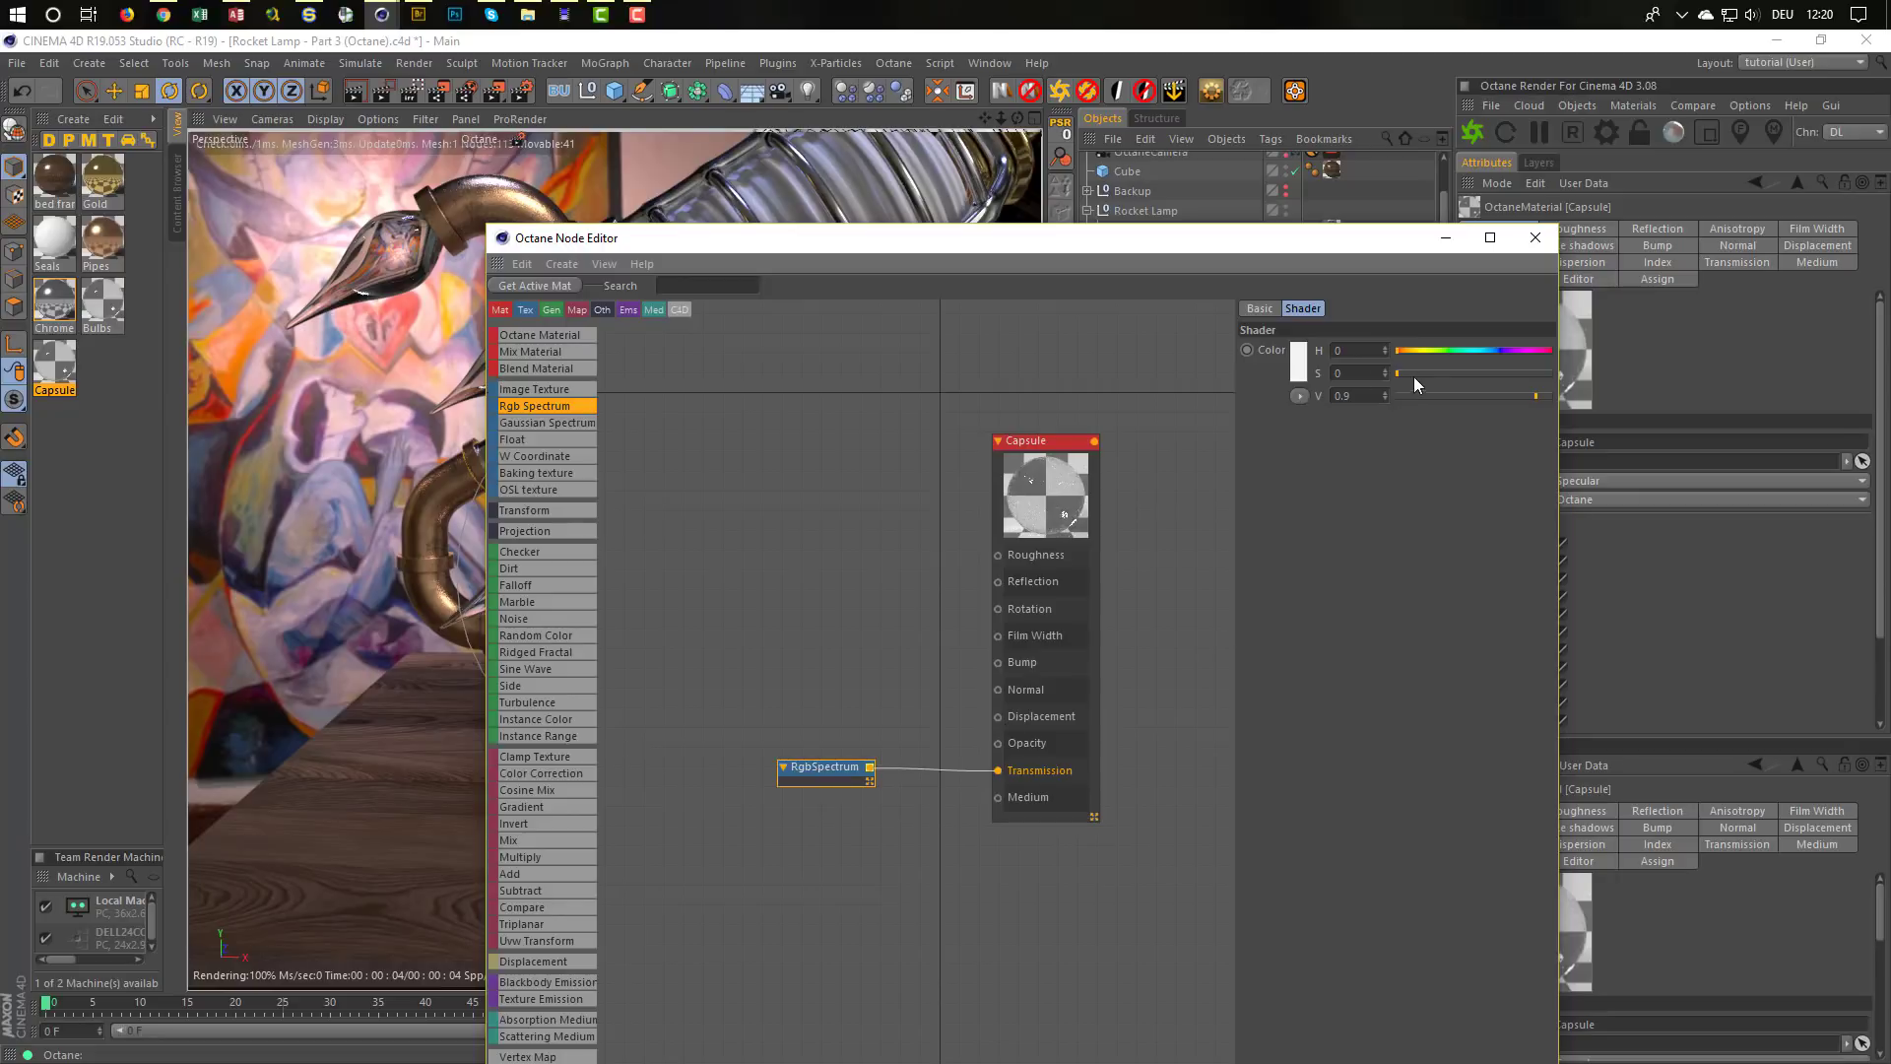
Make Capsule's Transmission colour fully saturated red and assign Capsule to the Capsule object
{"action": "left_click_drag", "start_coordinate": [1414, 375], "coordinate": [1473, 398]}
{"action": "left_click_drag", "start_coordinate": [1254, 245], "coordinate": [1241, 717]}
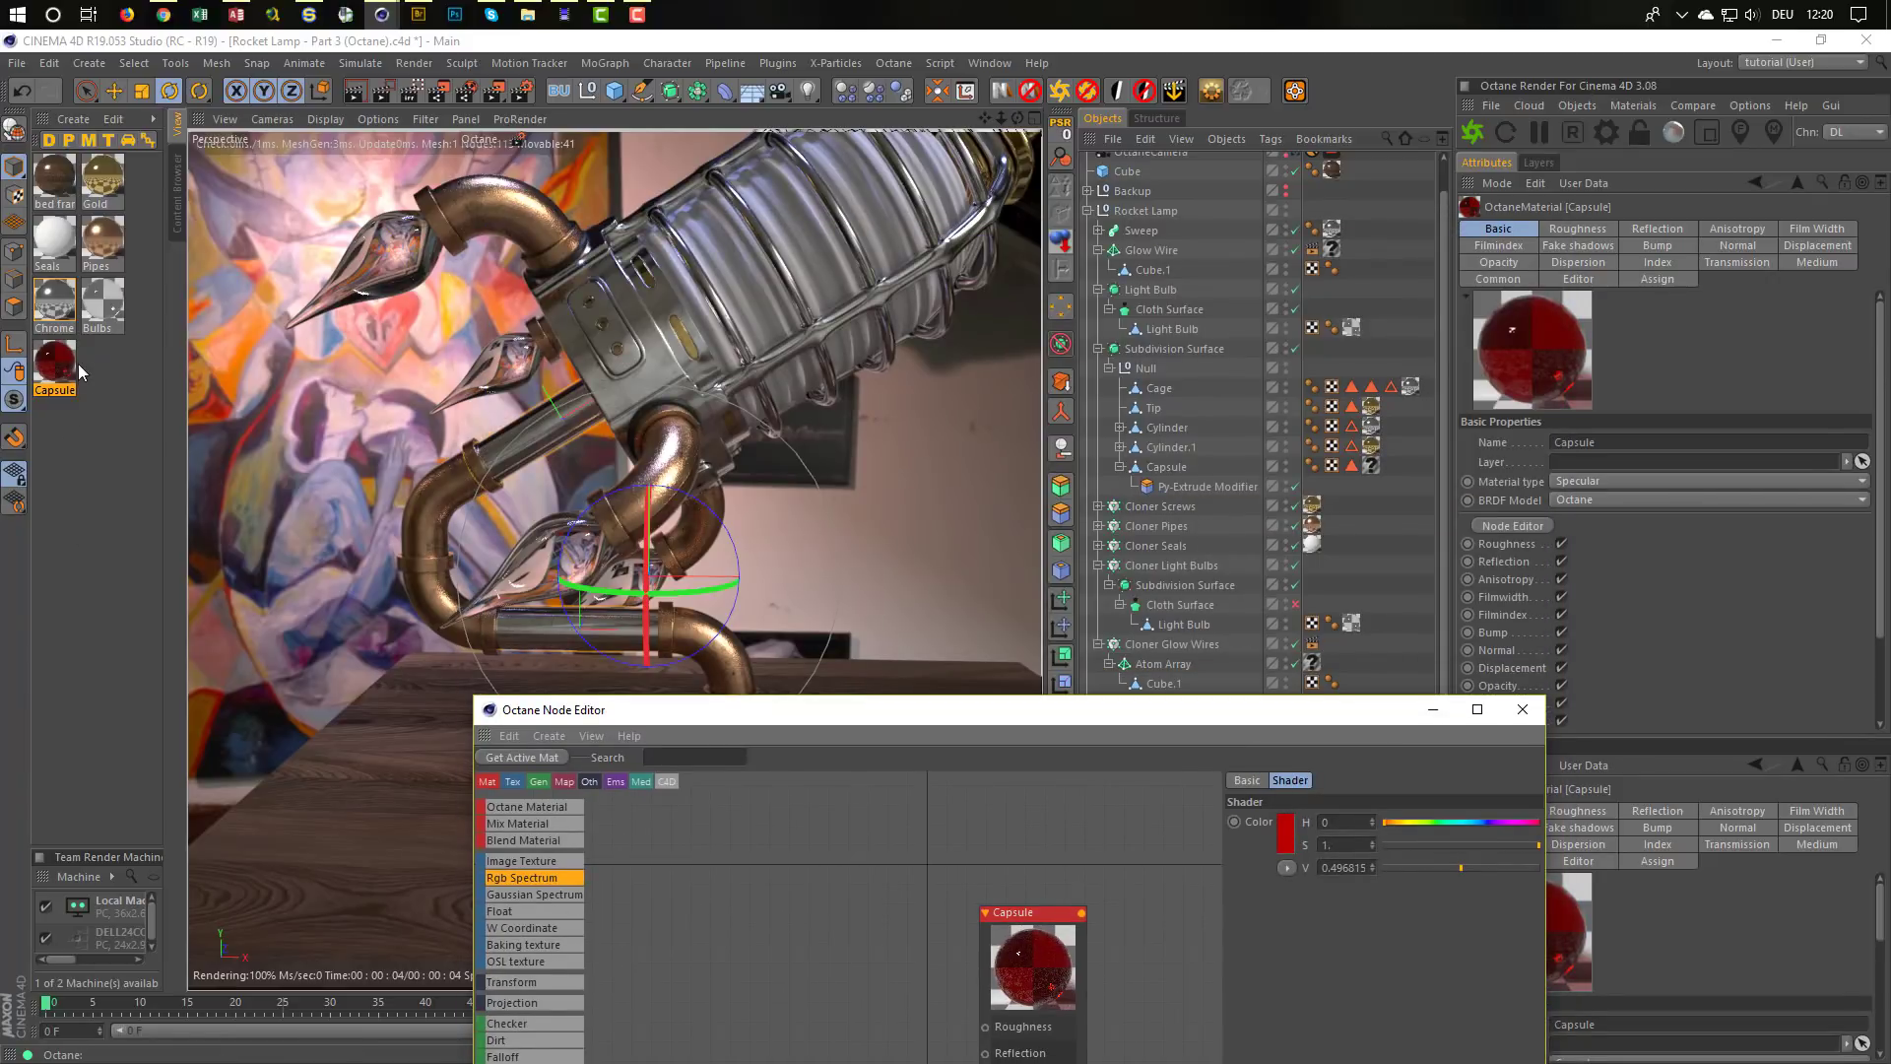
{"action": "left_click_drag", "start_coordinate": [56, 366], "coordinate": [1382, 471]}
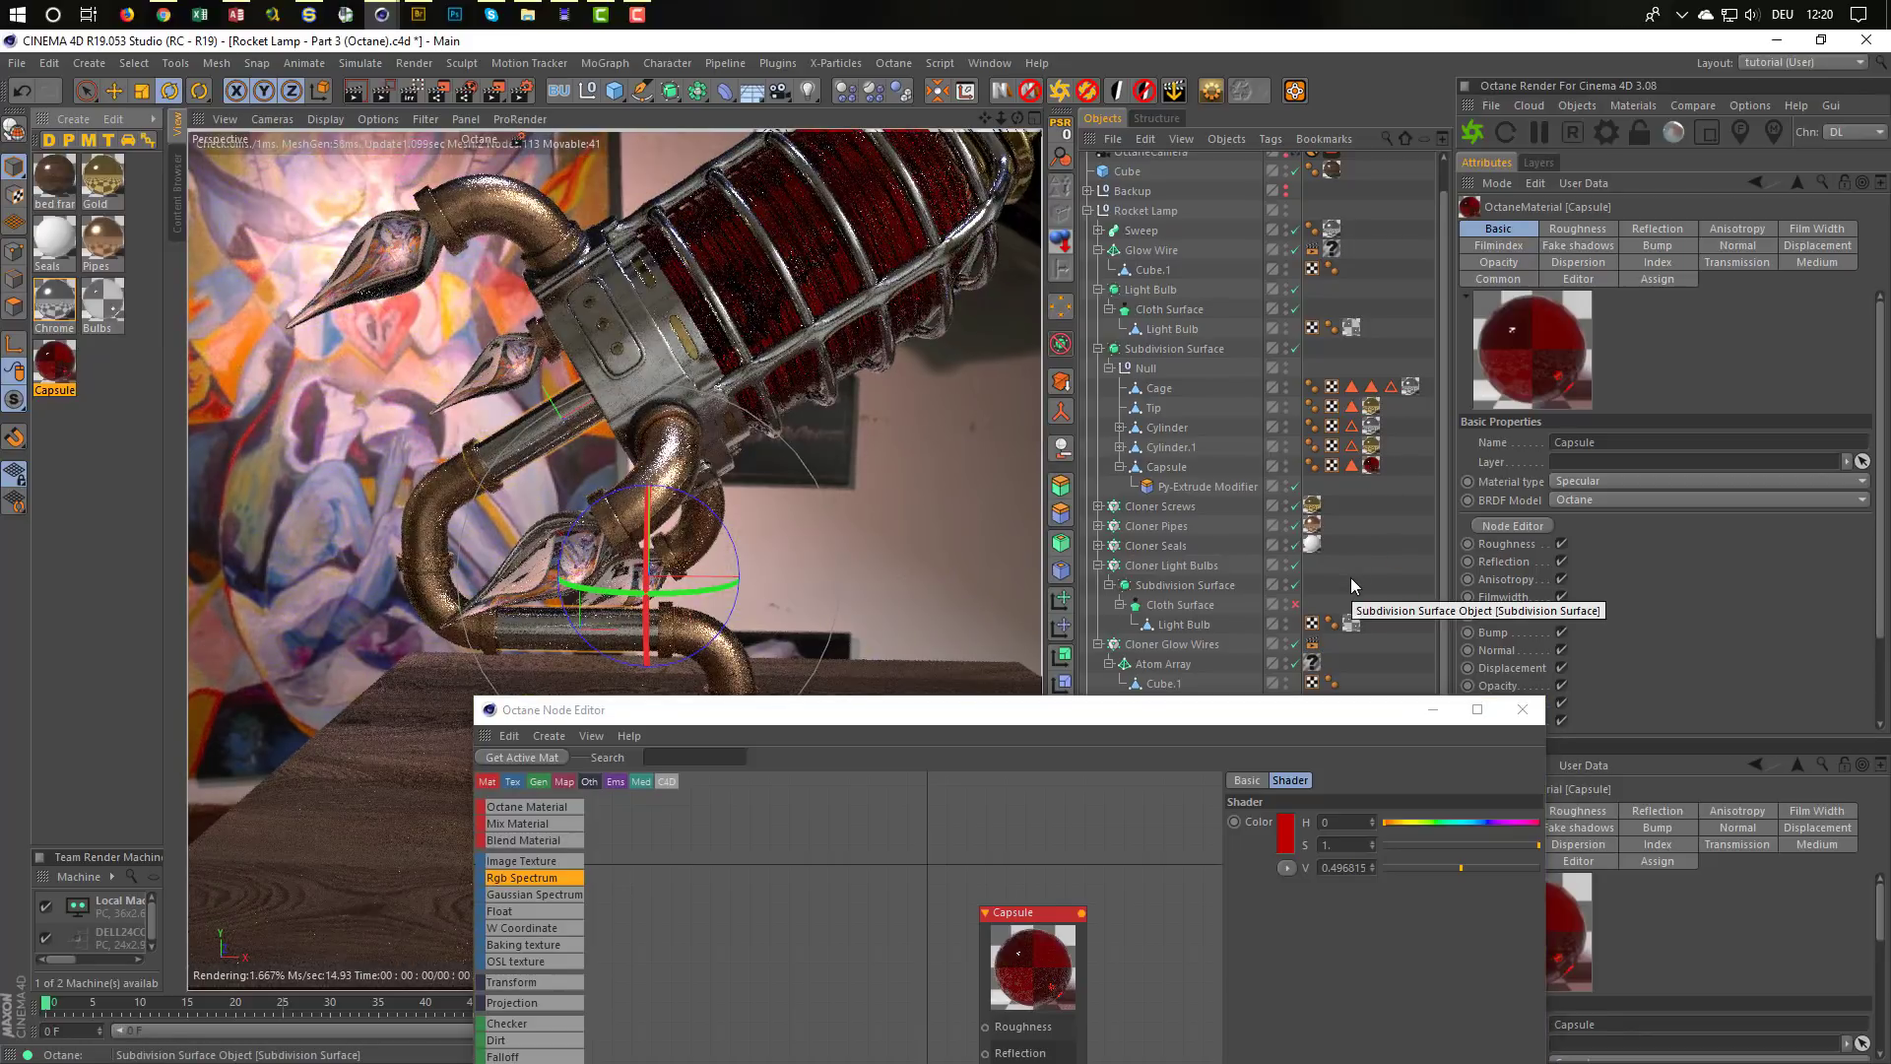
{"action": "left_click_drag", "start_coordinate": [579, 486], "coordinate": [532, 475], "text": "alt"}
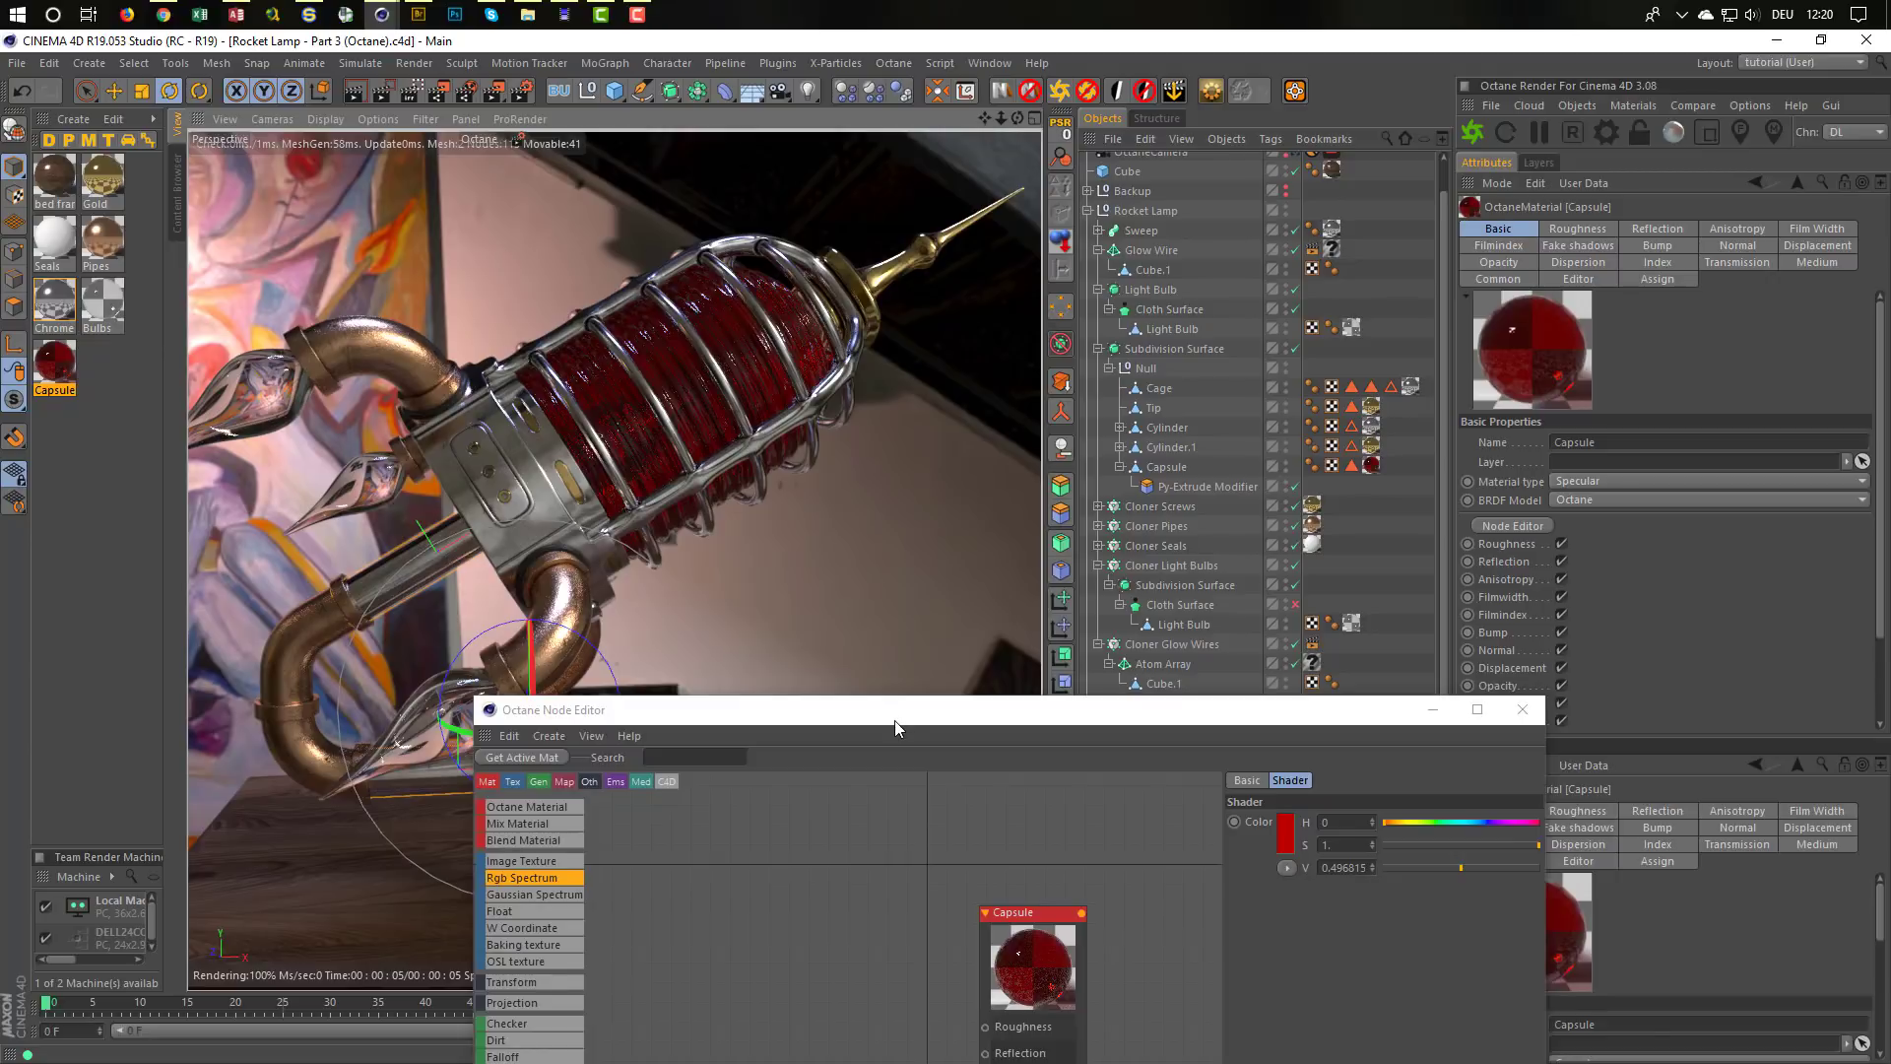
{"action": "left_click_drag", "start_coordinate": [895, 710], "coordinate": [1071, 452]}
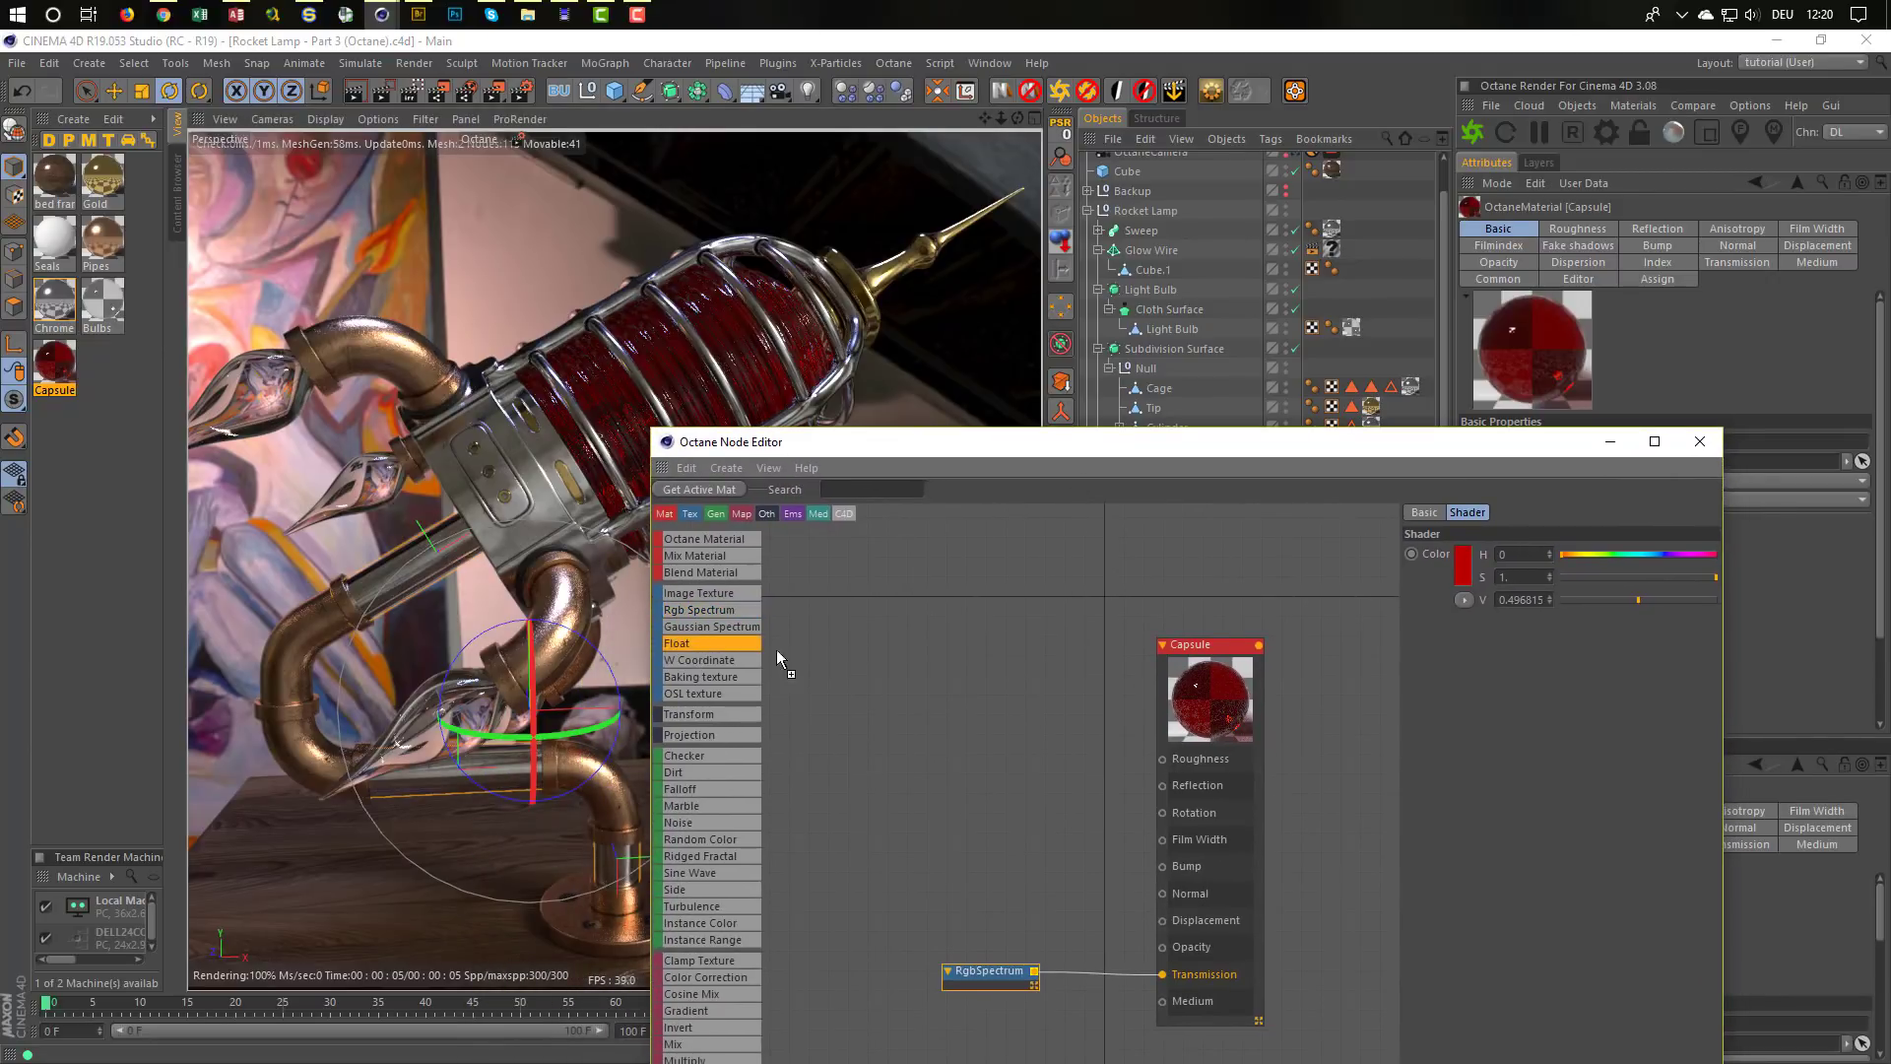
Drive Capsule's Roughness with a Float texture lowered to 0.039801, then close the node editor
{"action": "left_click_drag", "start_coordinate": [777, 651], "coordinate": [1163, 758]}
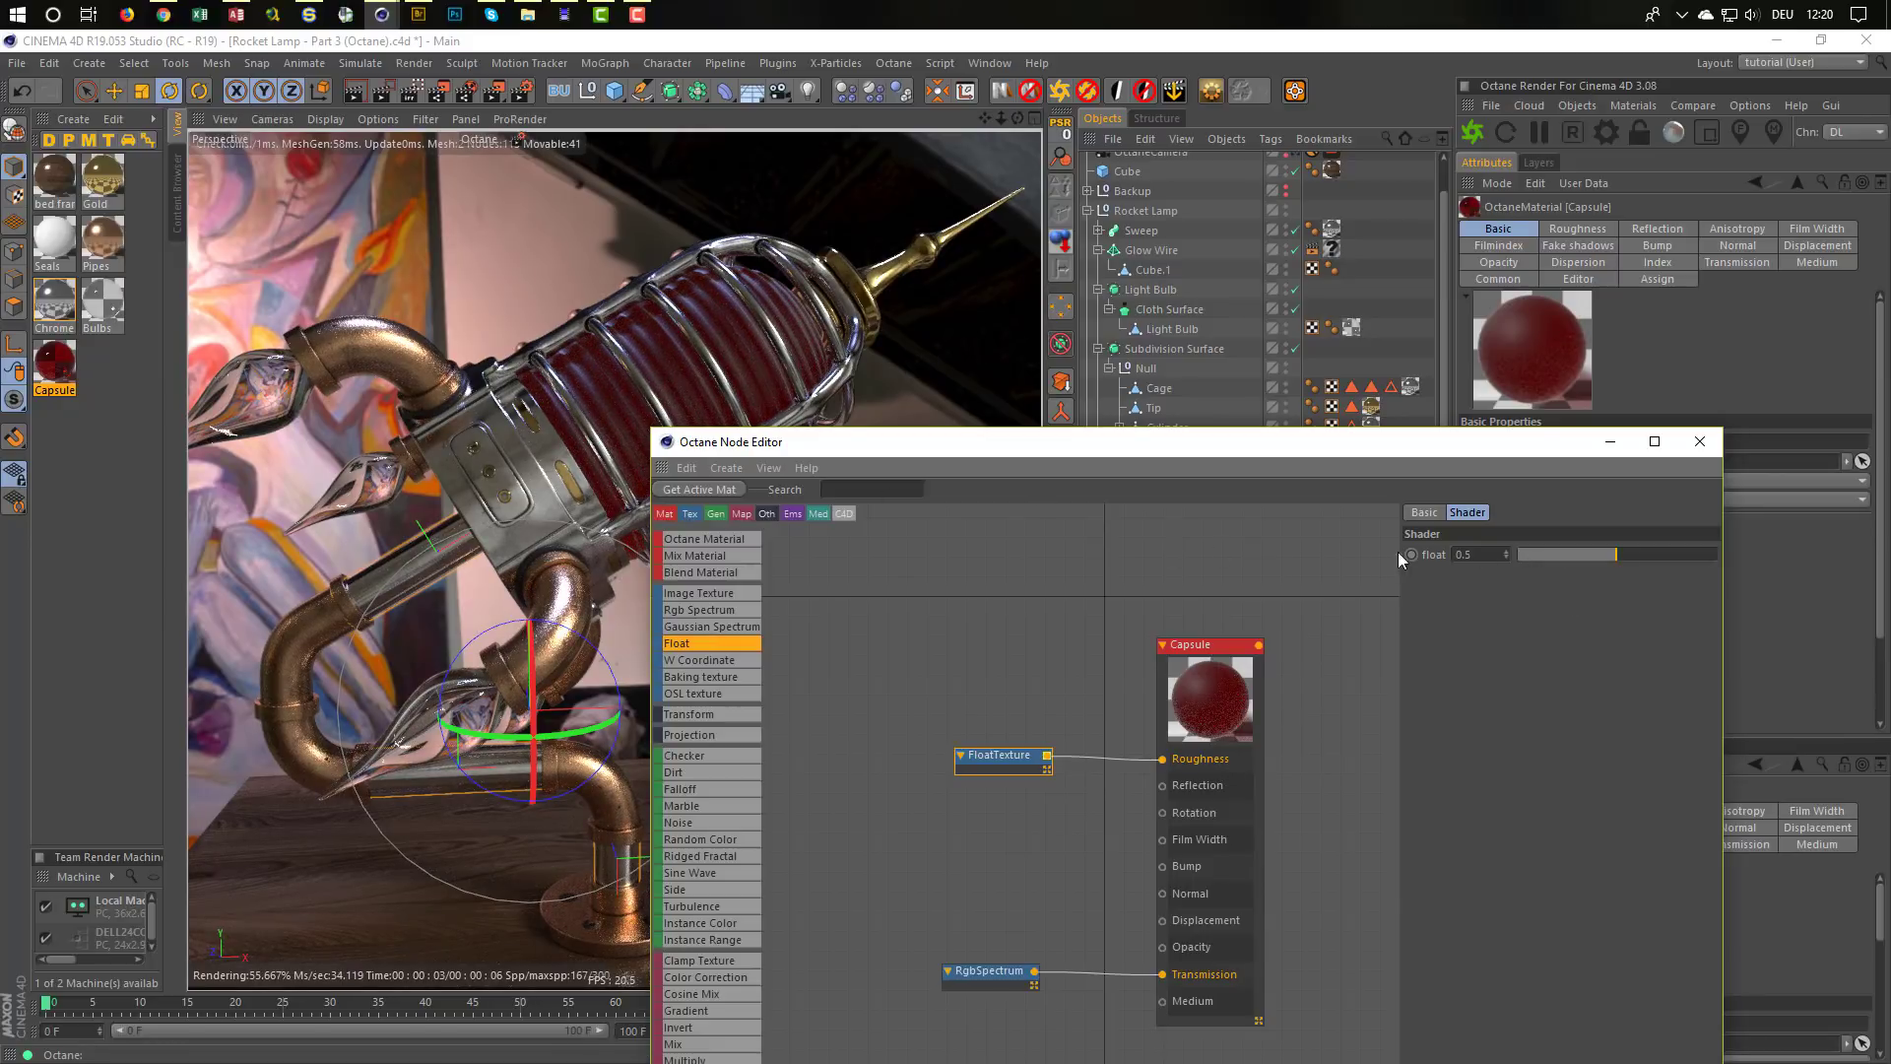
{"action": "left_click", "coordinate": [1530, 554]}
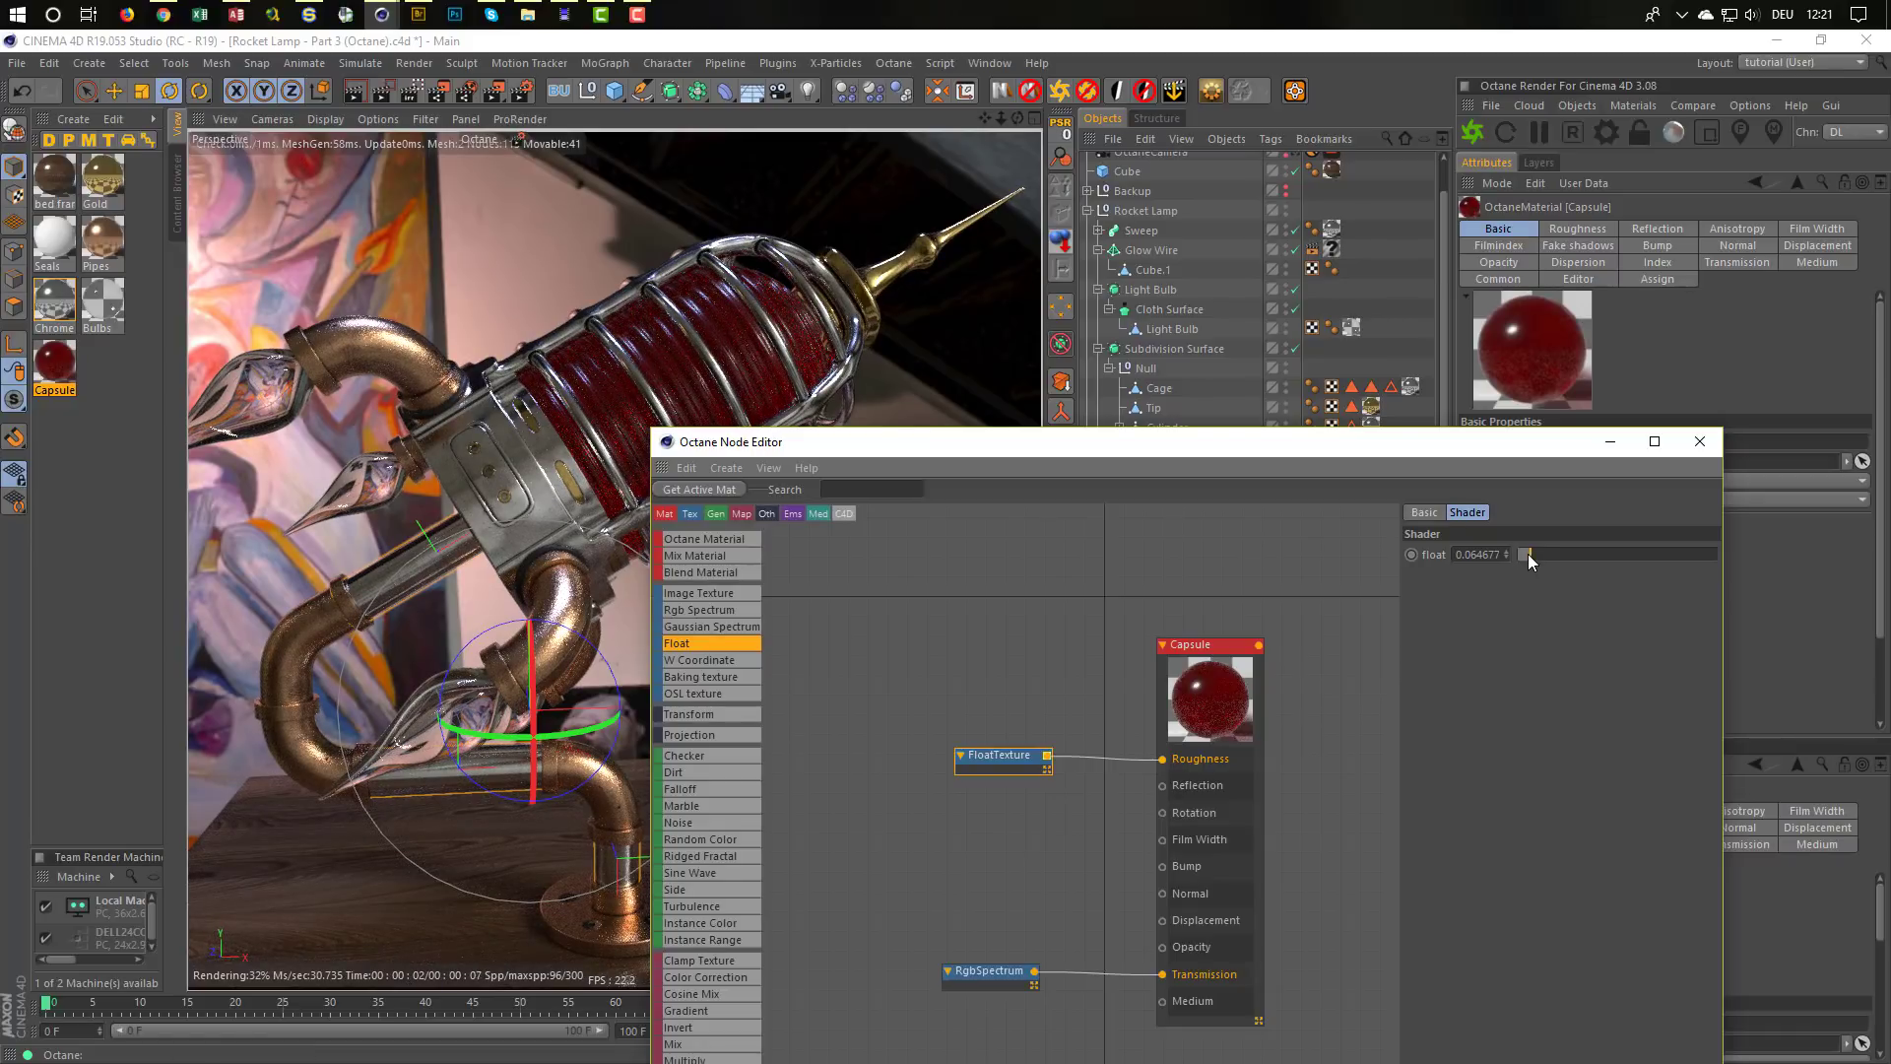
{"action": "left_click", "coordinate": [1526, 555]}
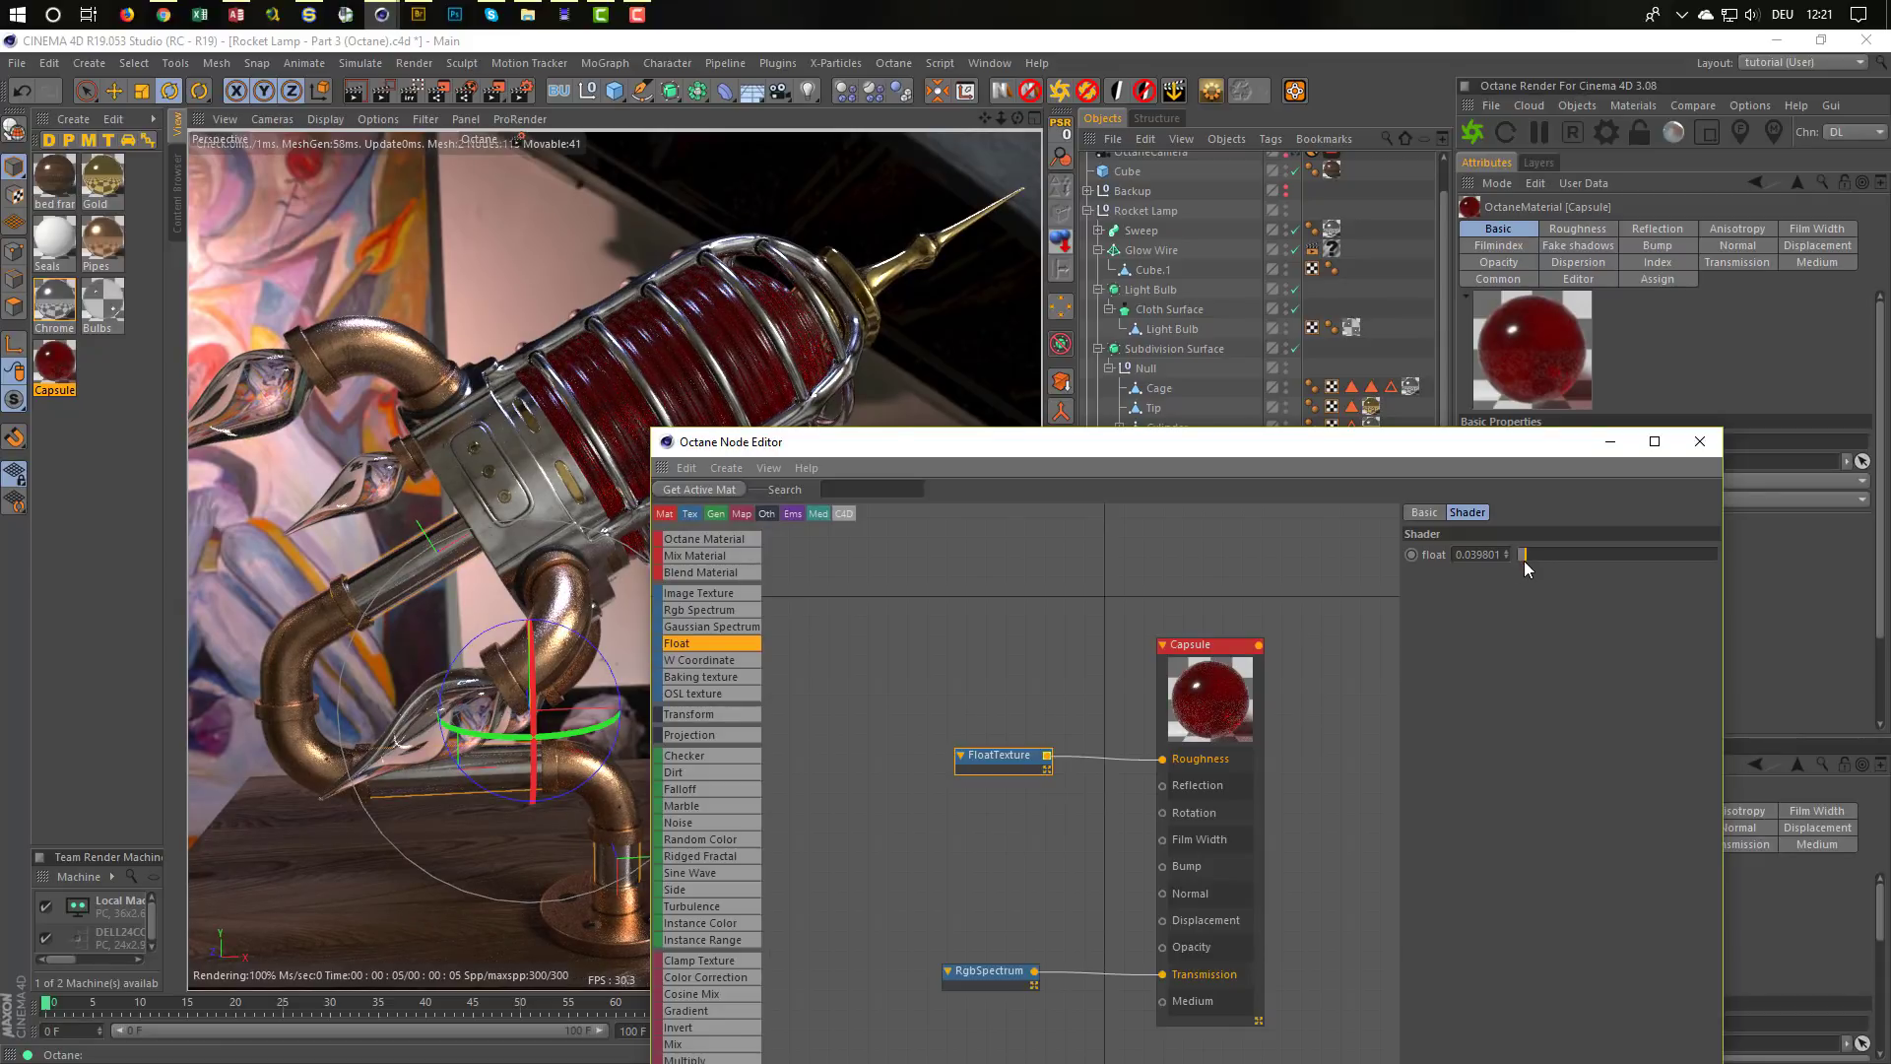
{"action": "left_click", "coordinate": [1699, 443]}
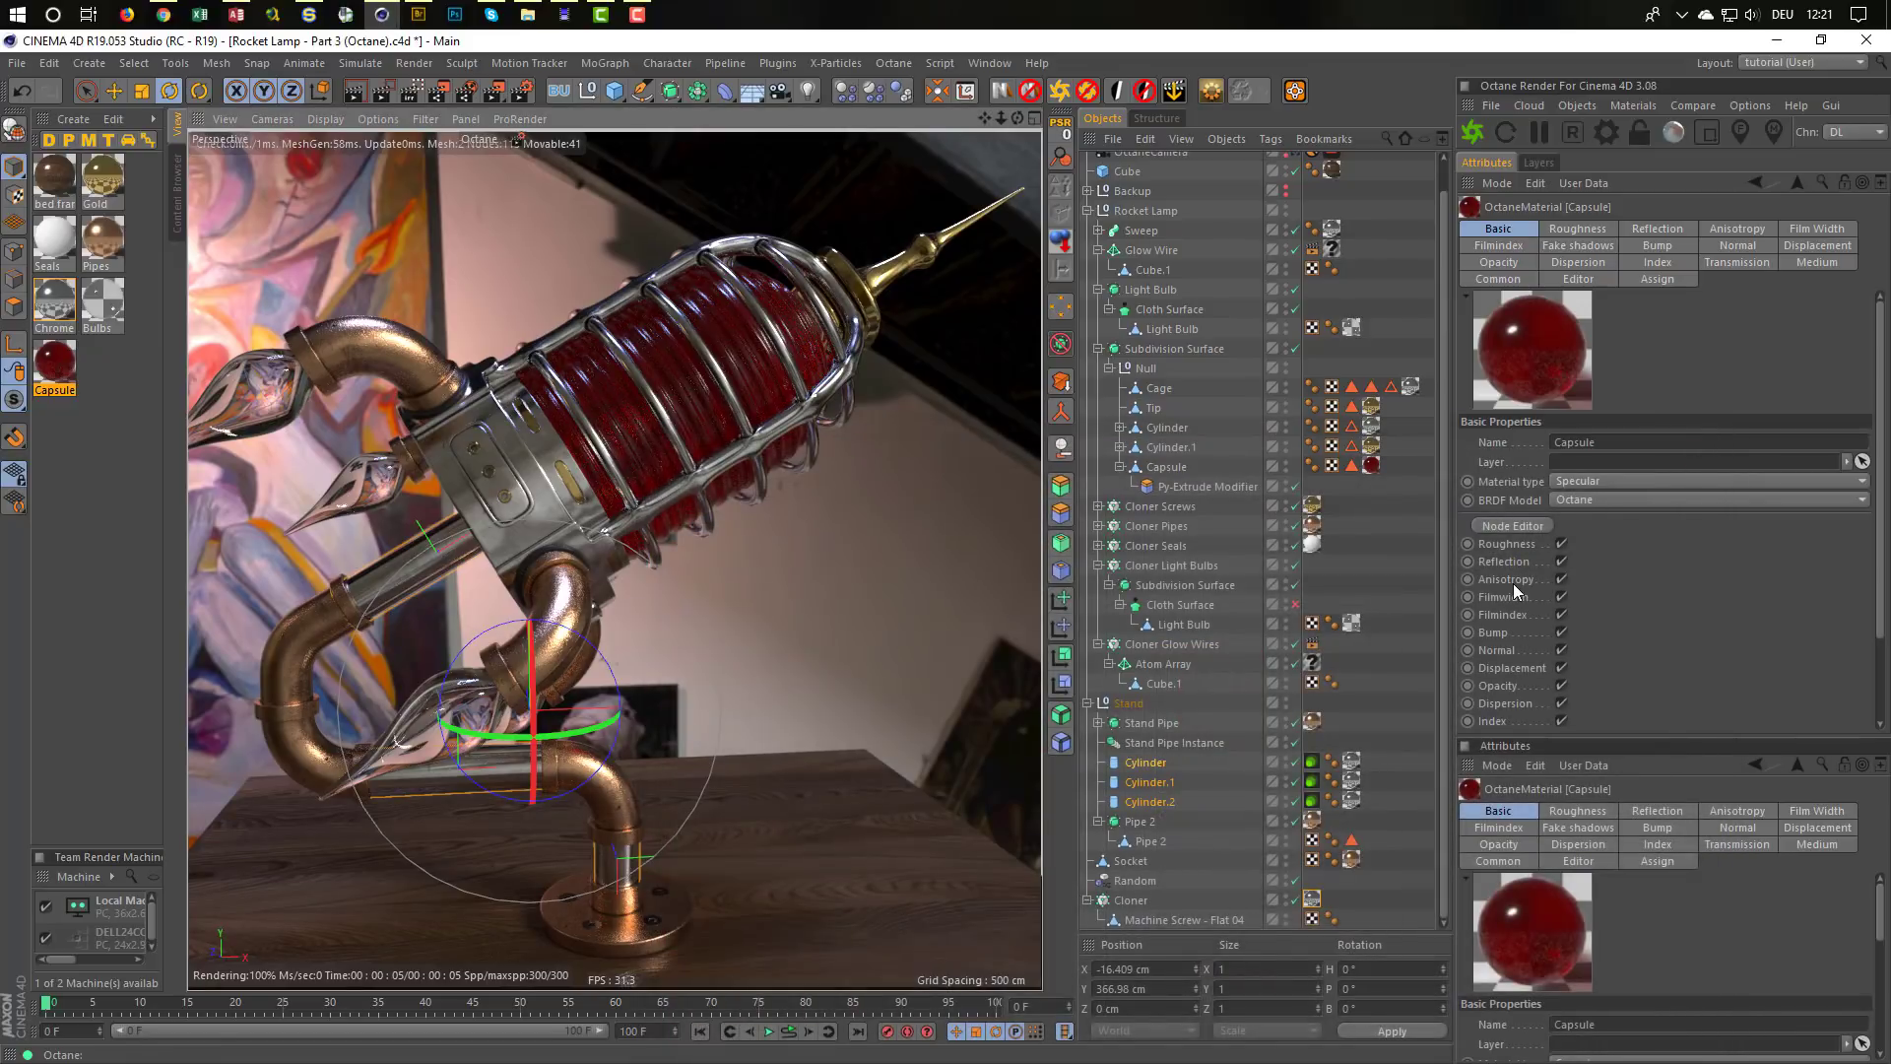
Save, apply the Chrome material to Cube.1 and the Glow Wire, and toggle Backup's visibility
{"action": "key", "text": "ctrl+s"}
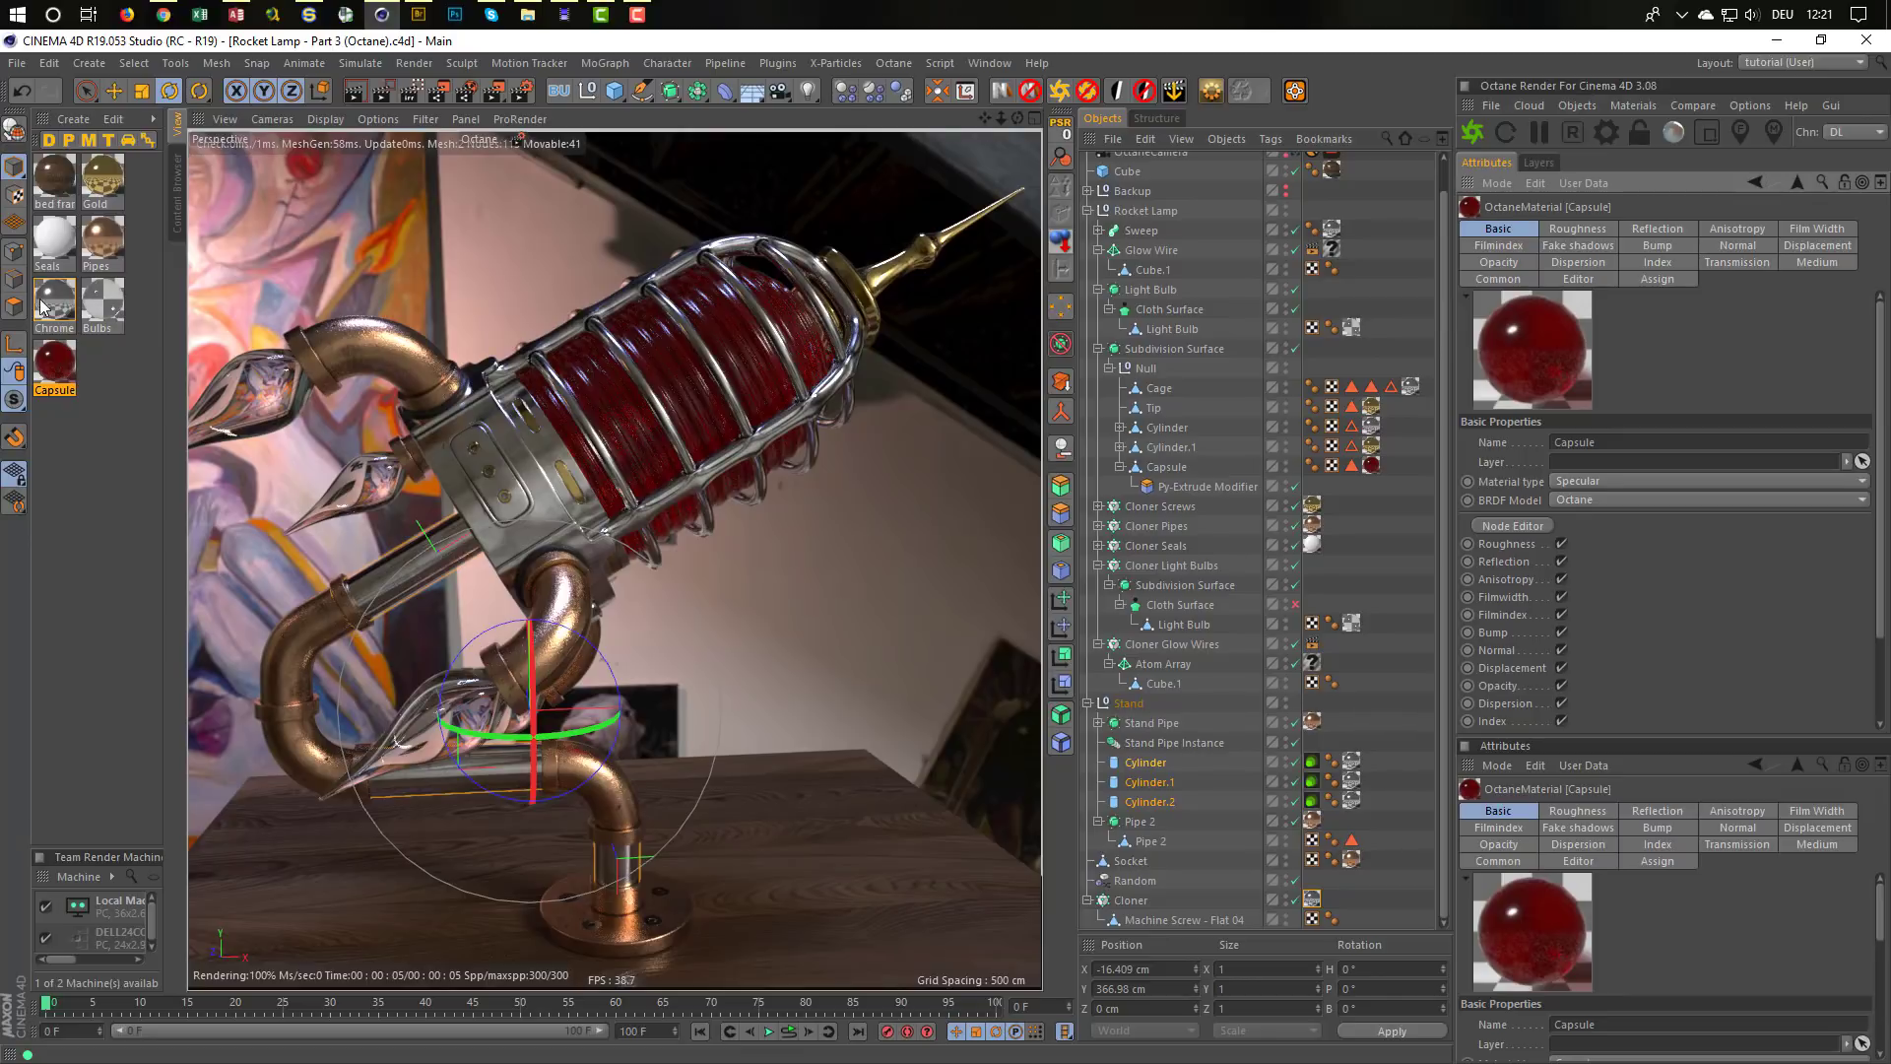
{"action": "left_click_drag", "start_coordinate": [47, 307], "coordinate": [1313, 667]}
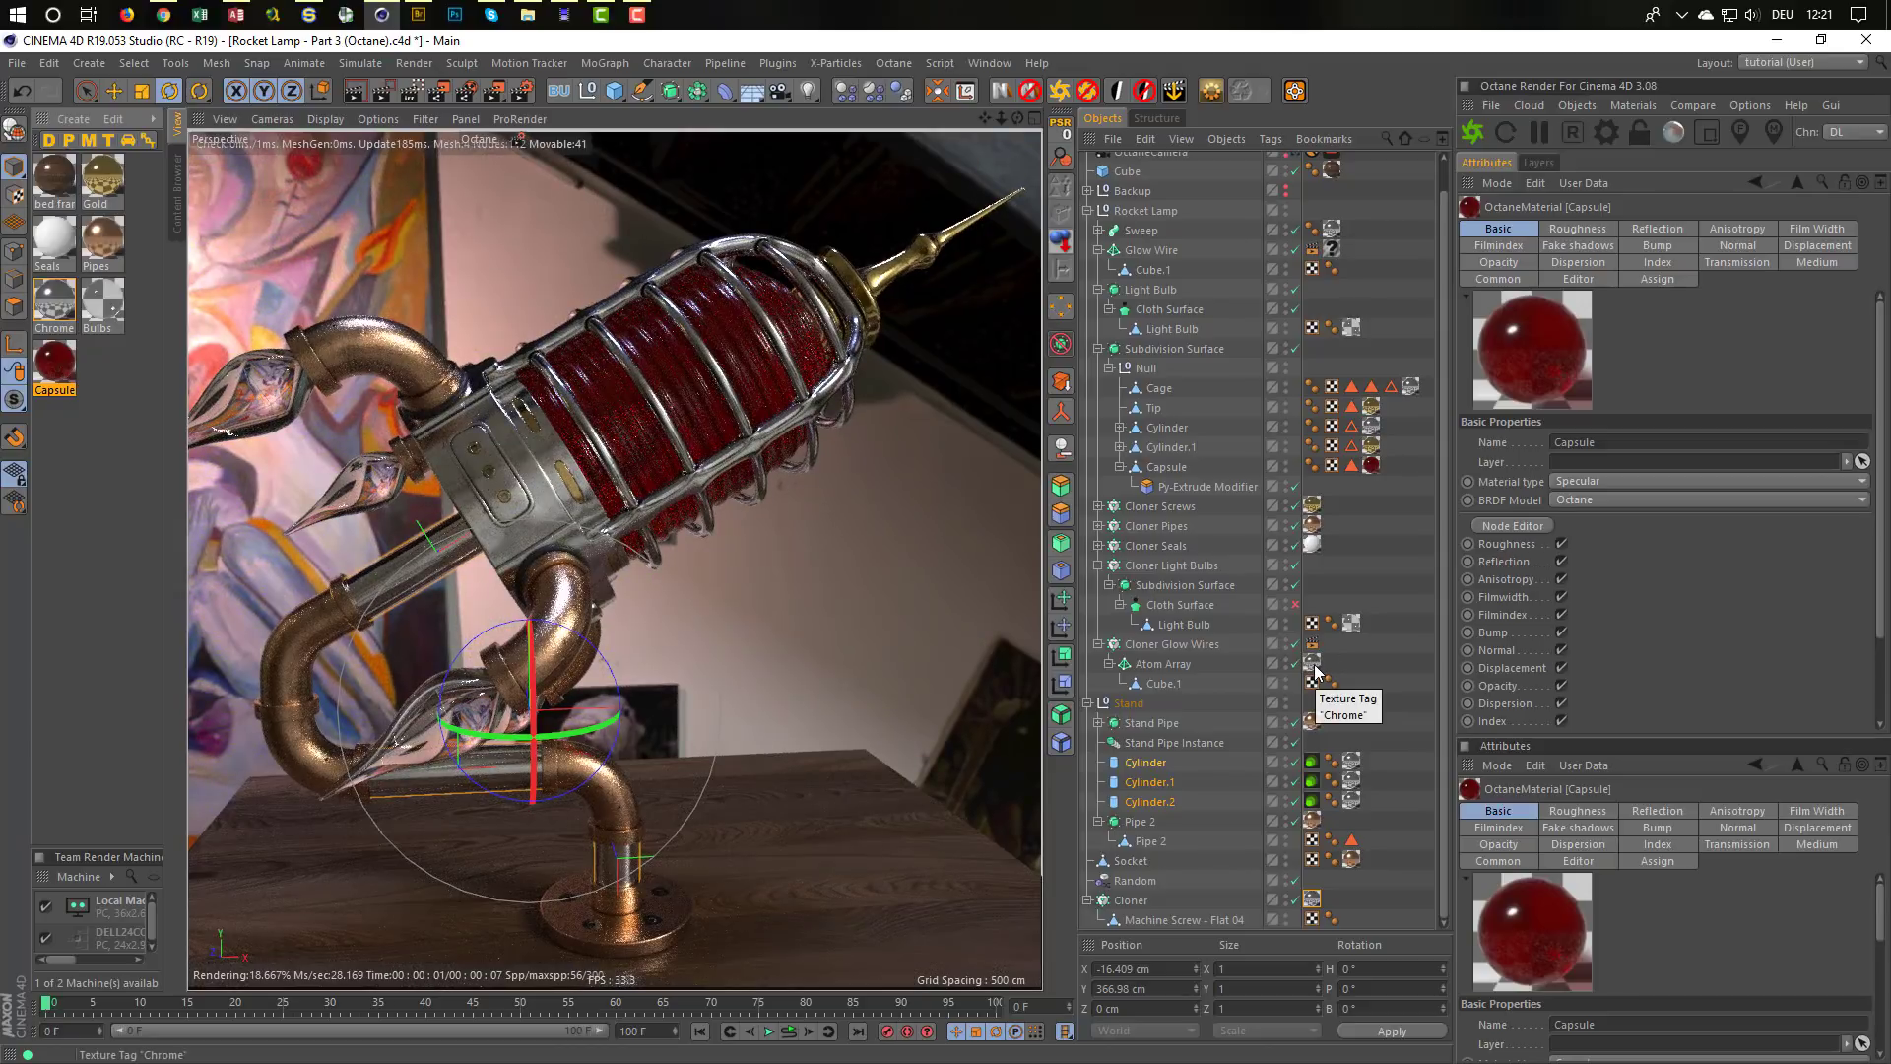
{"action": "left_click_drag", "start_coordinate": [46, 310], "coordinate": [1334, 250]}
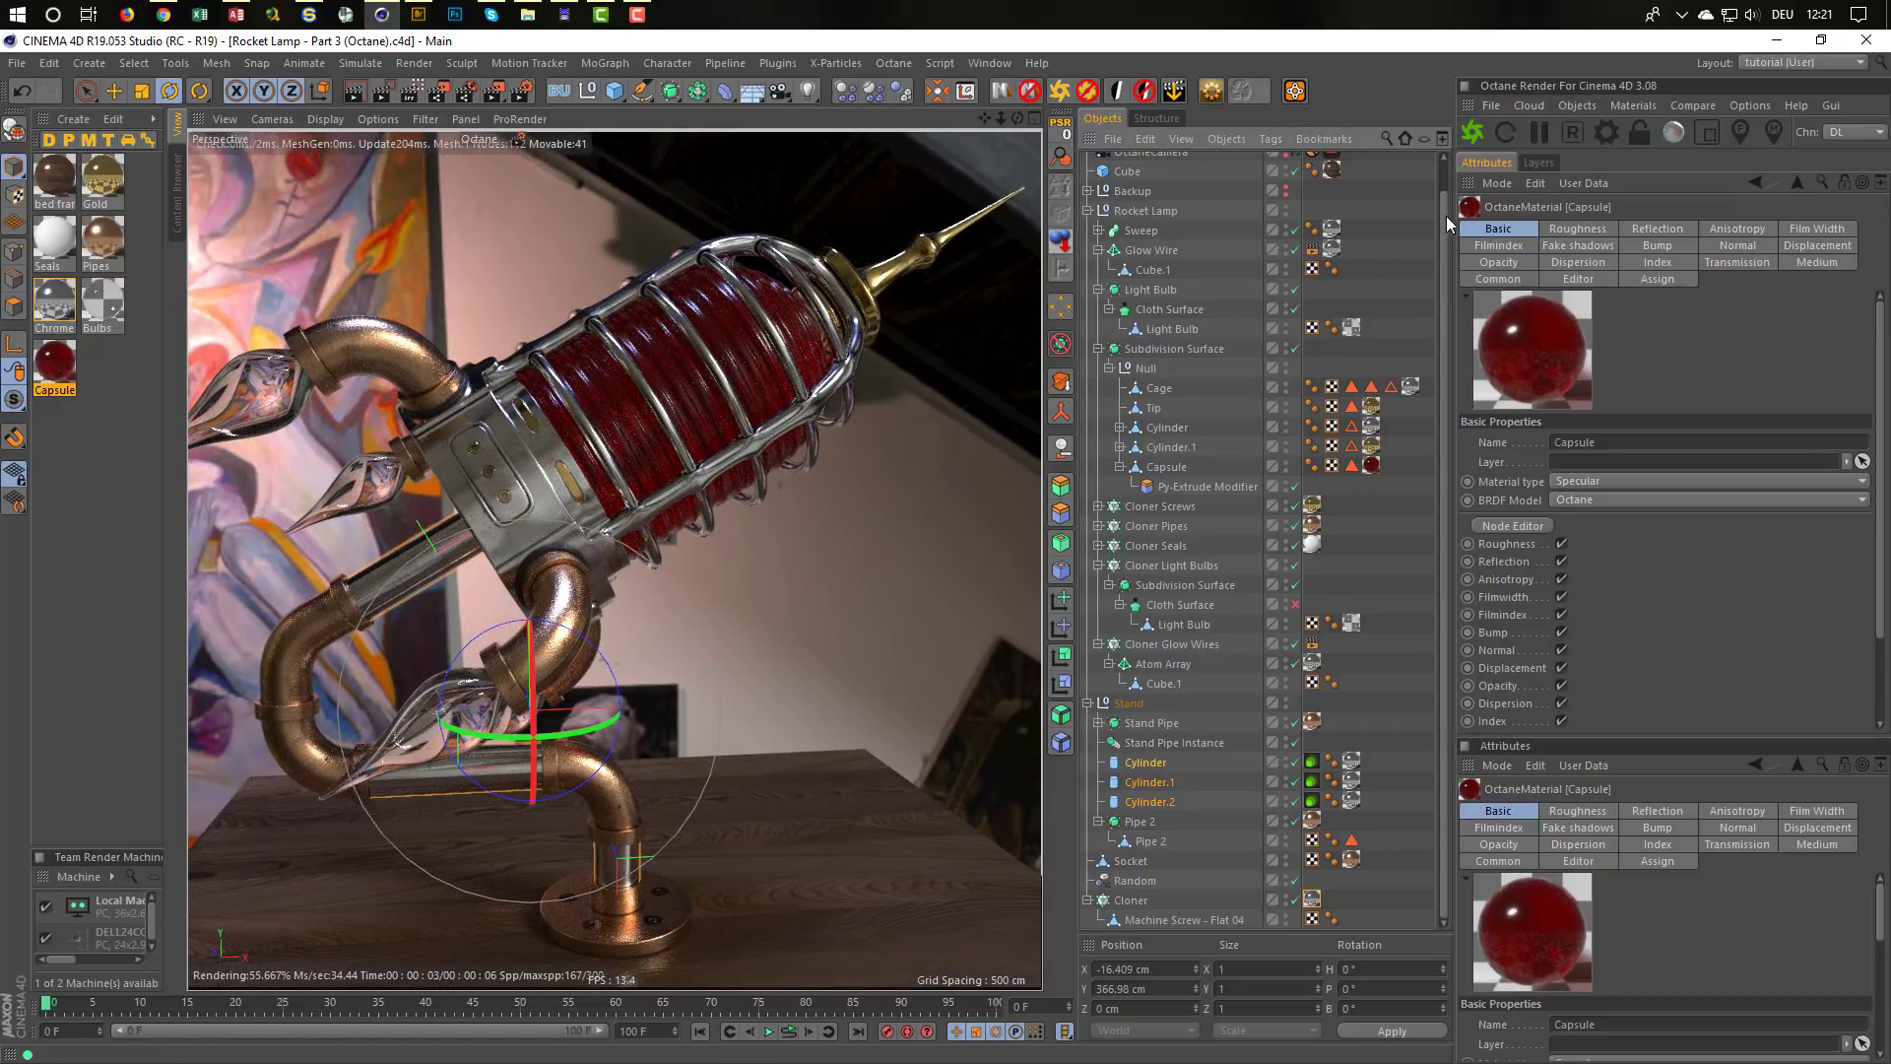
{"action": "scroll", "coordinate": [1446, 215], "scroll_direction": "up", "scroll_amount": 2}
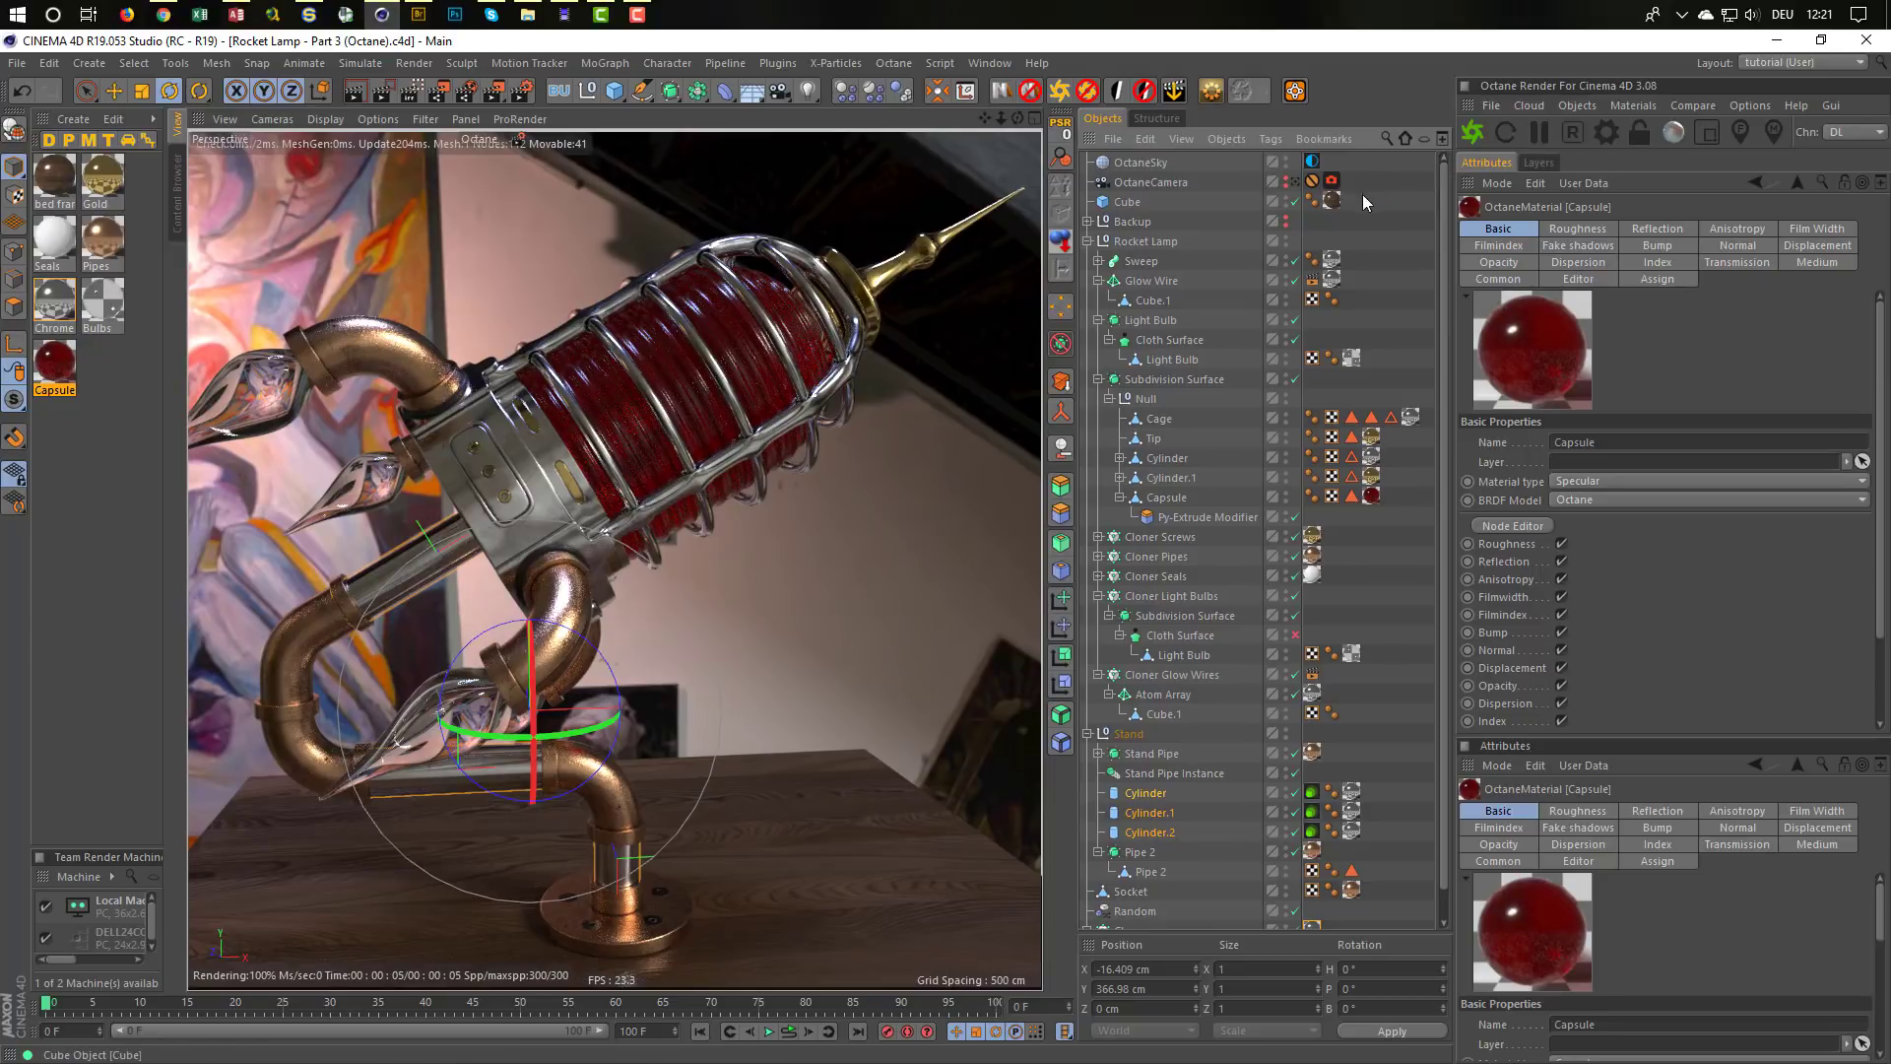
{"action": "left_click", "coordinate": [1283, 218]}
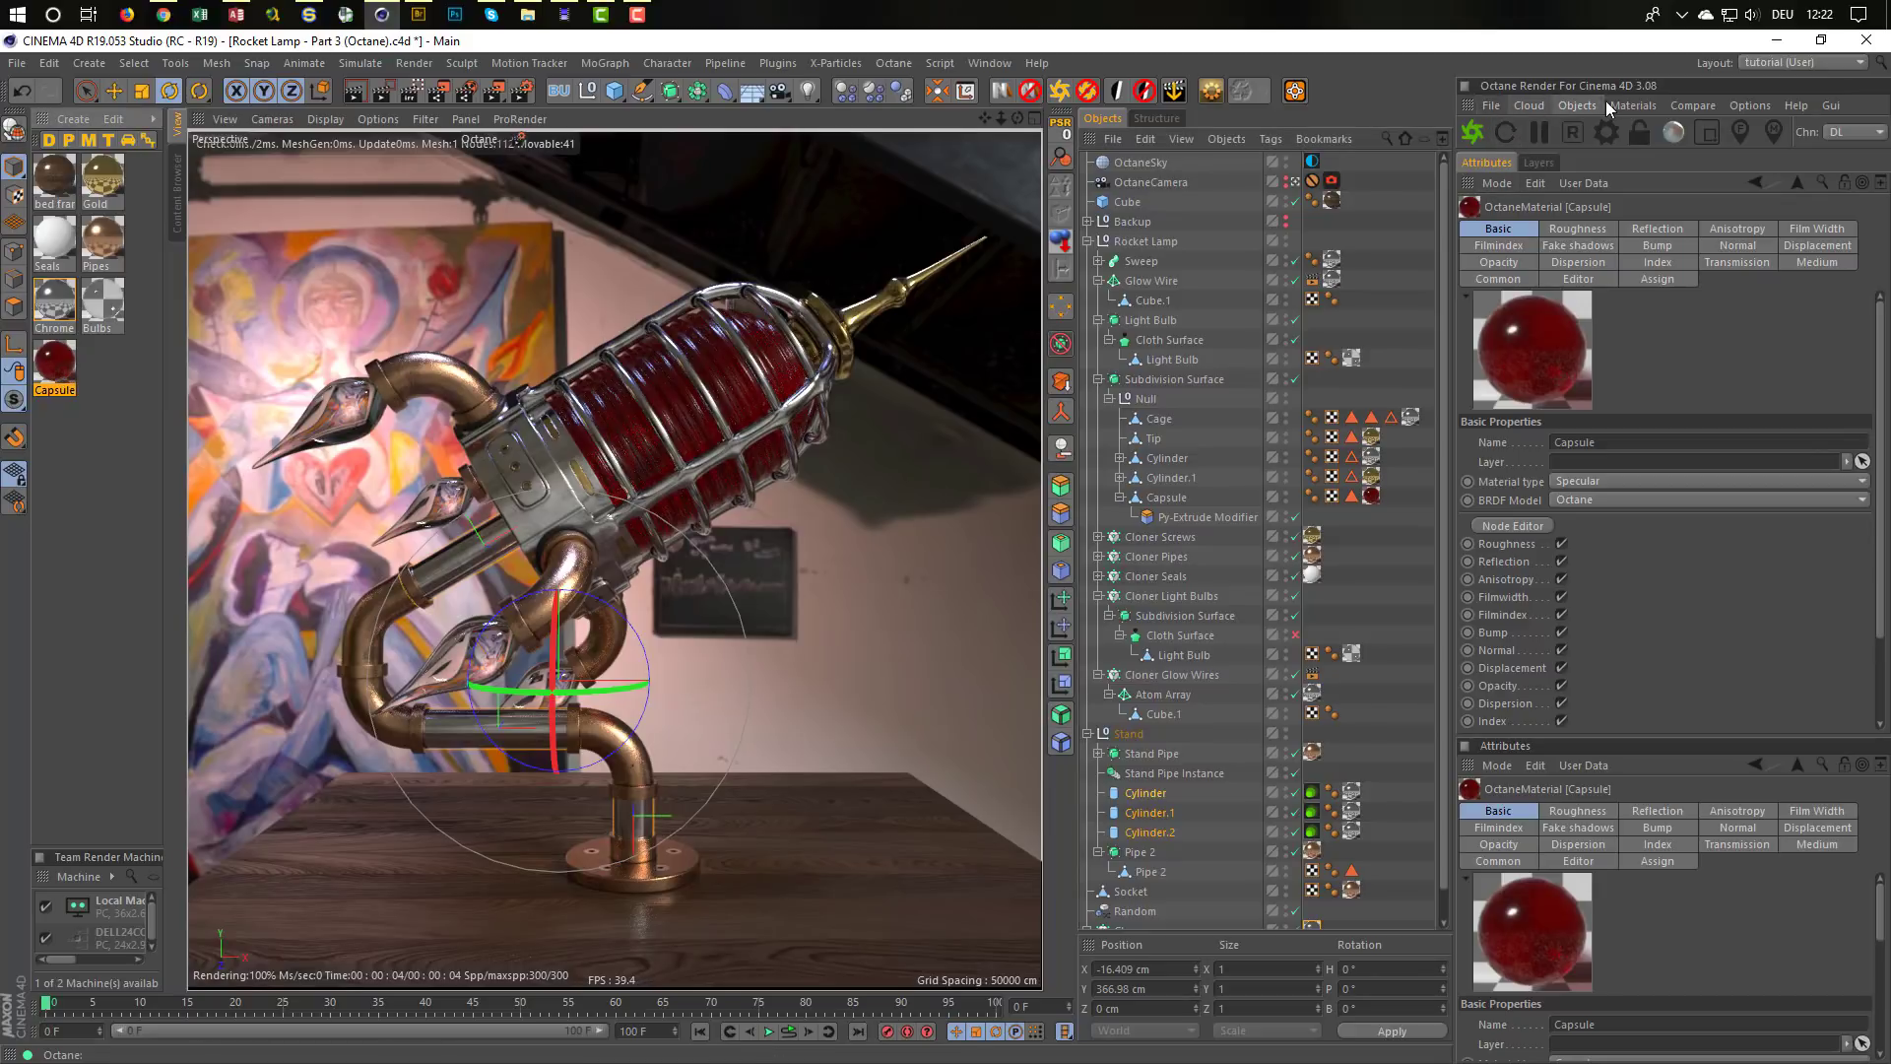
Lower Capsule's roughness FloatTexture value to 0.0199 in the Octane Node Editor
{"action": "left_click", "coordinate": [1579, 104]}
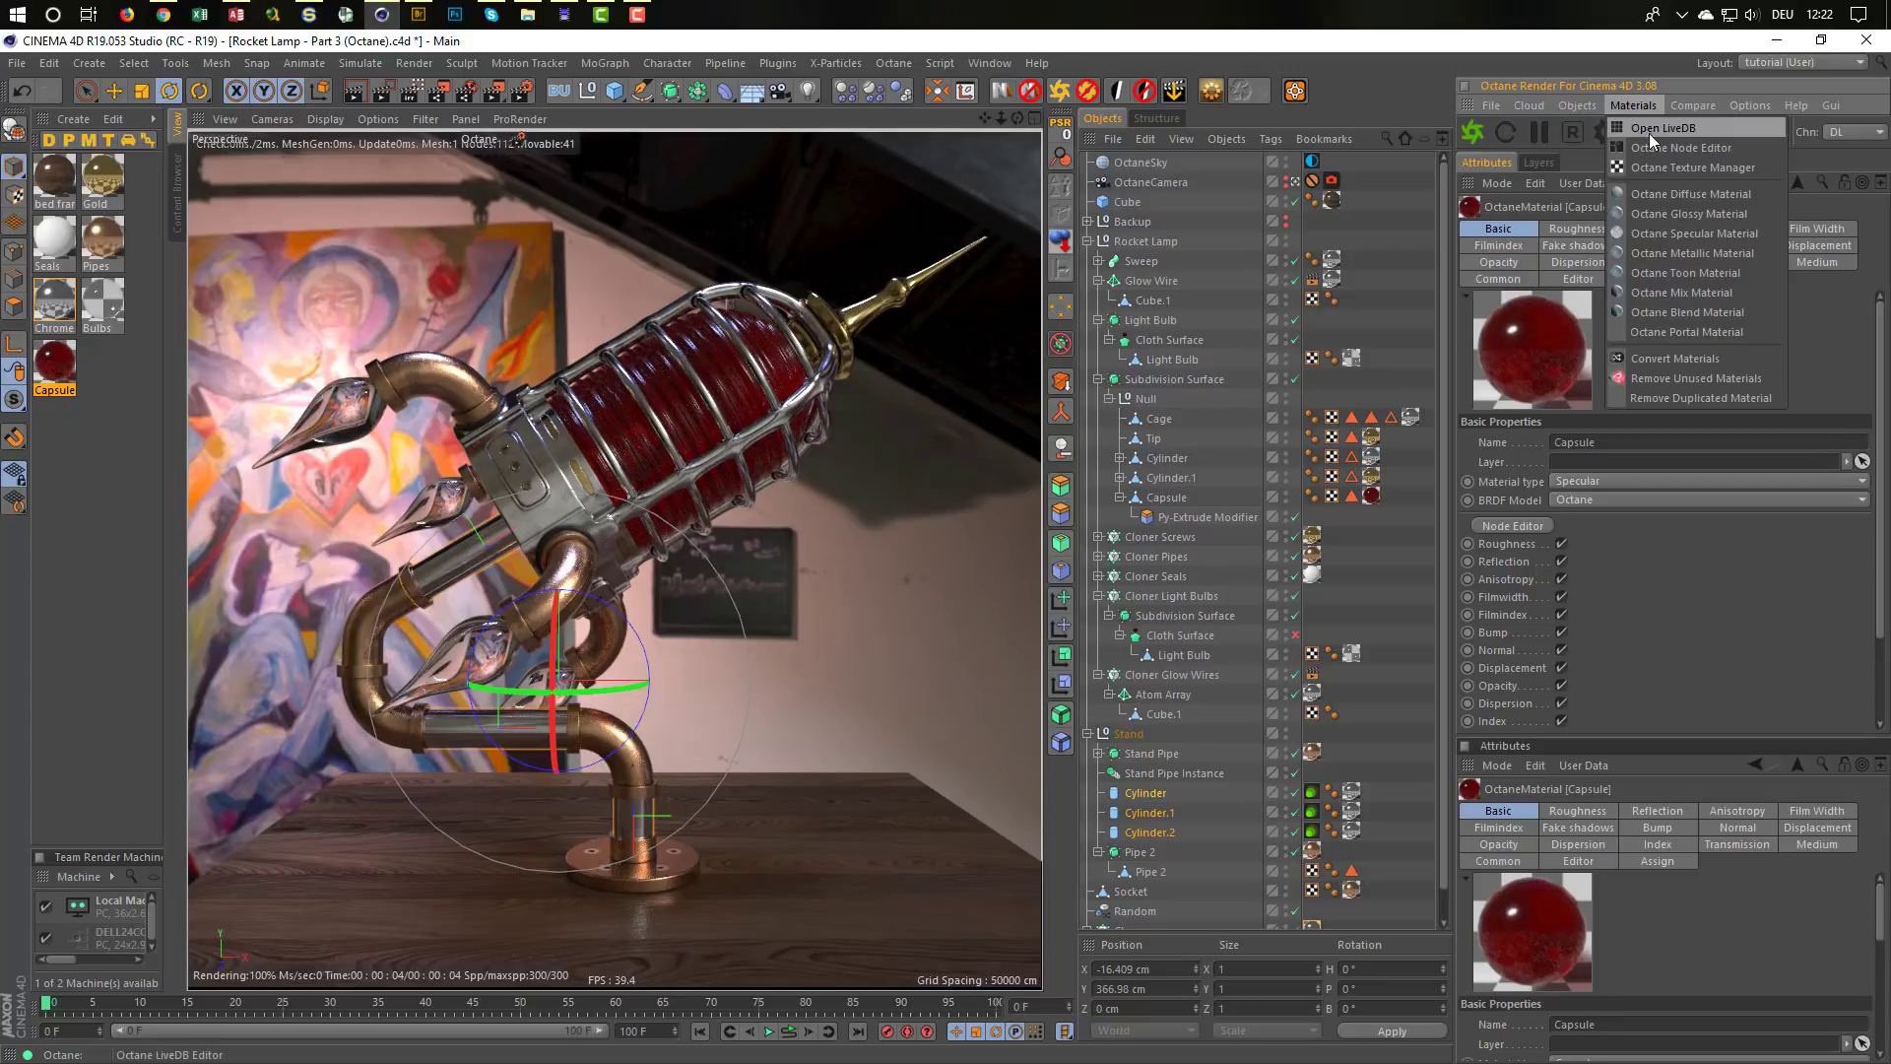
{"action": "left_click", "coordinate": [1651, 140]}
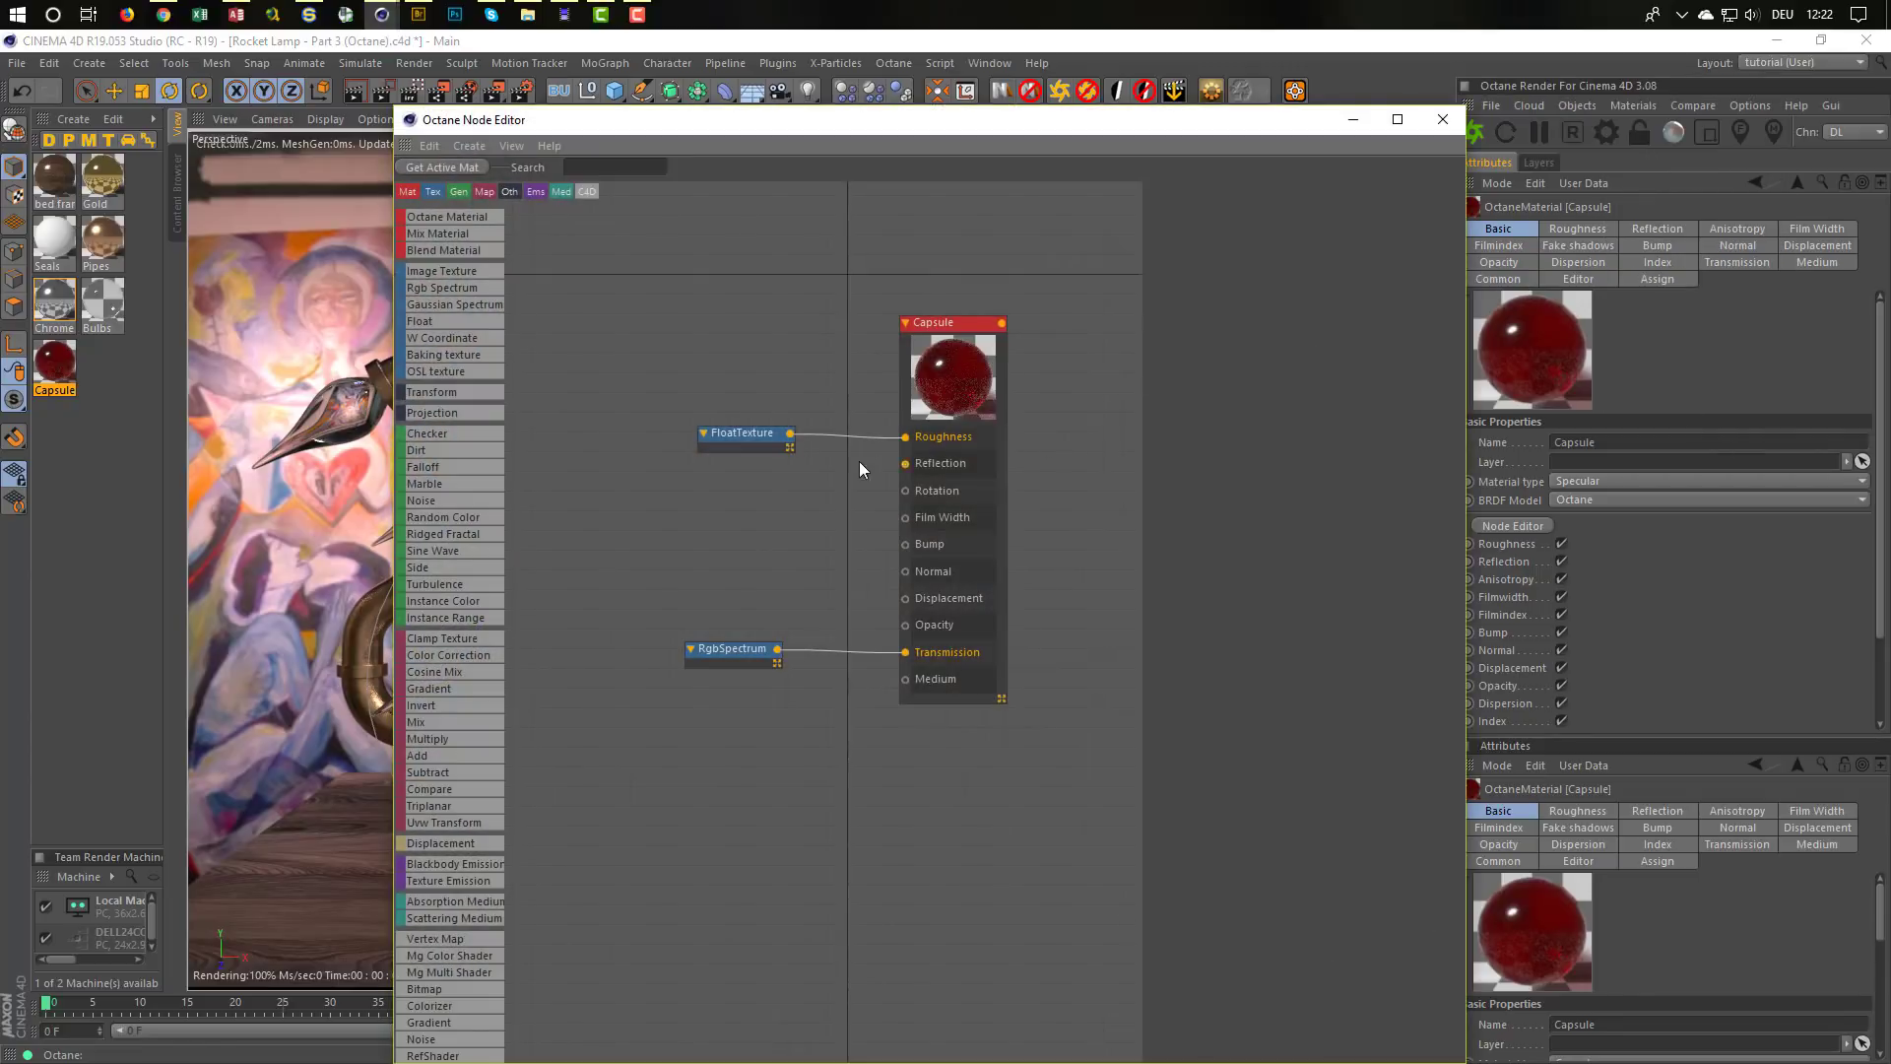
{"action": "left_click_drag", "start_coordinate": [924, 127], "coordinate": [1225, 130]}
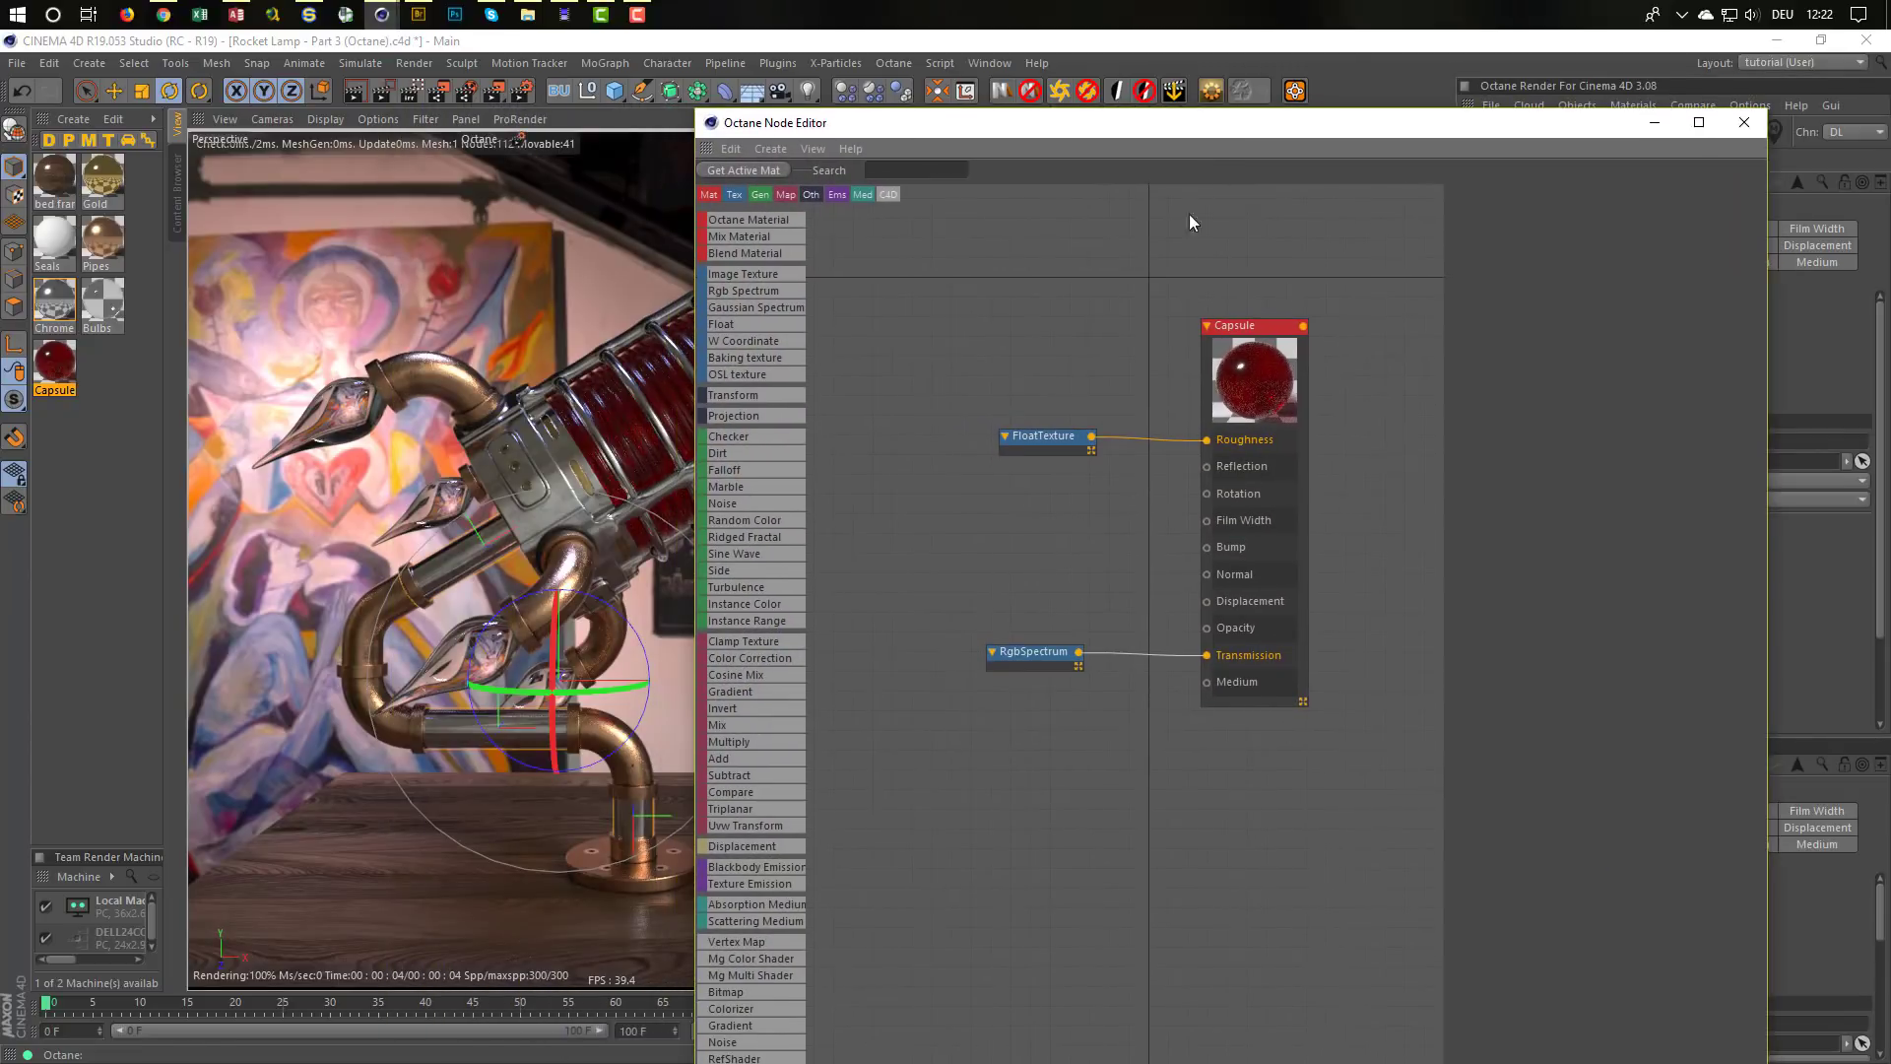
{"action": "left_click", "coordinate": [1067, 435]}
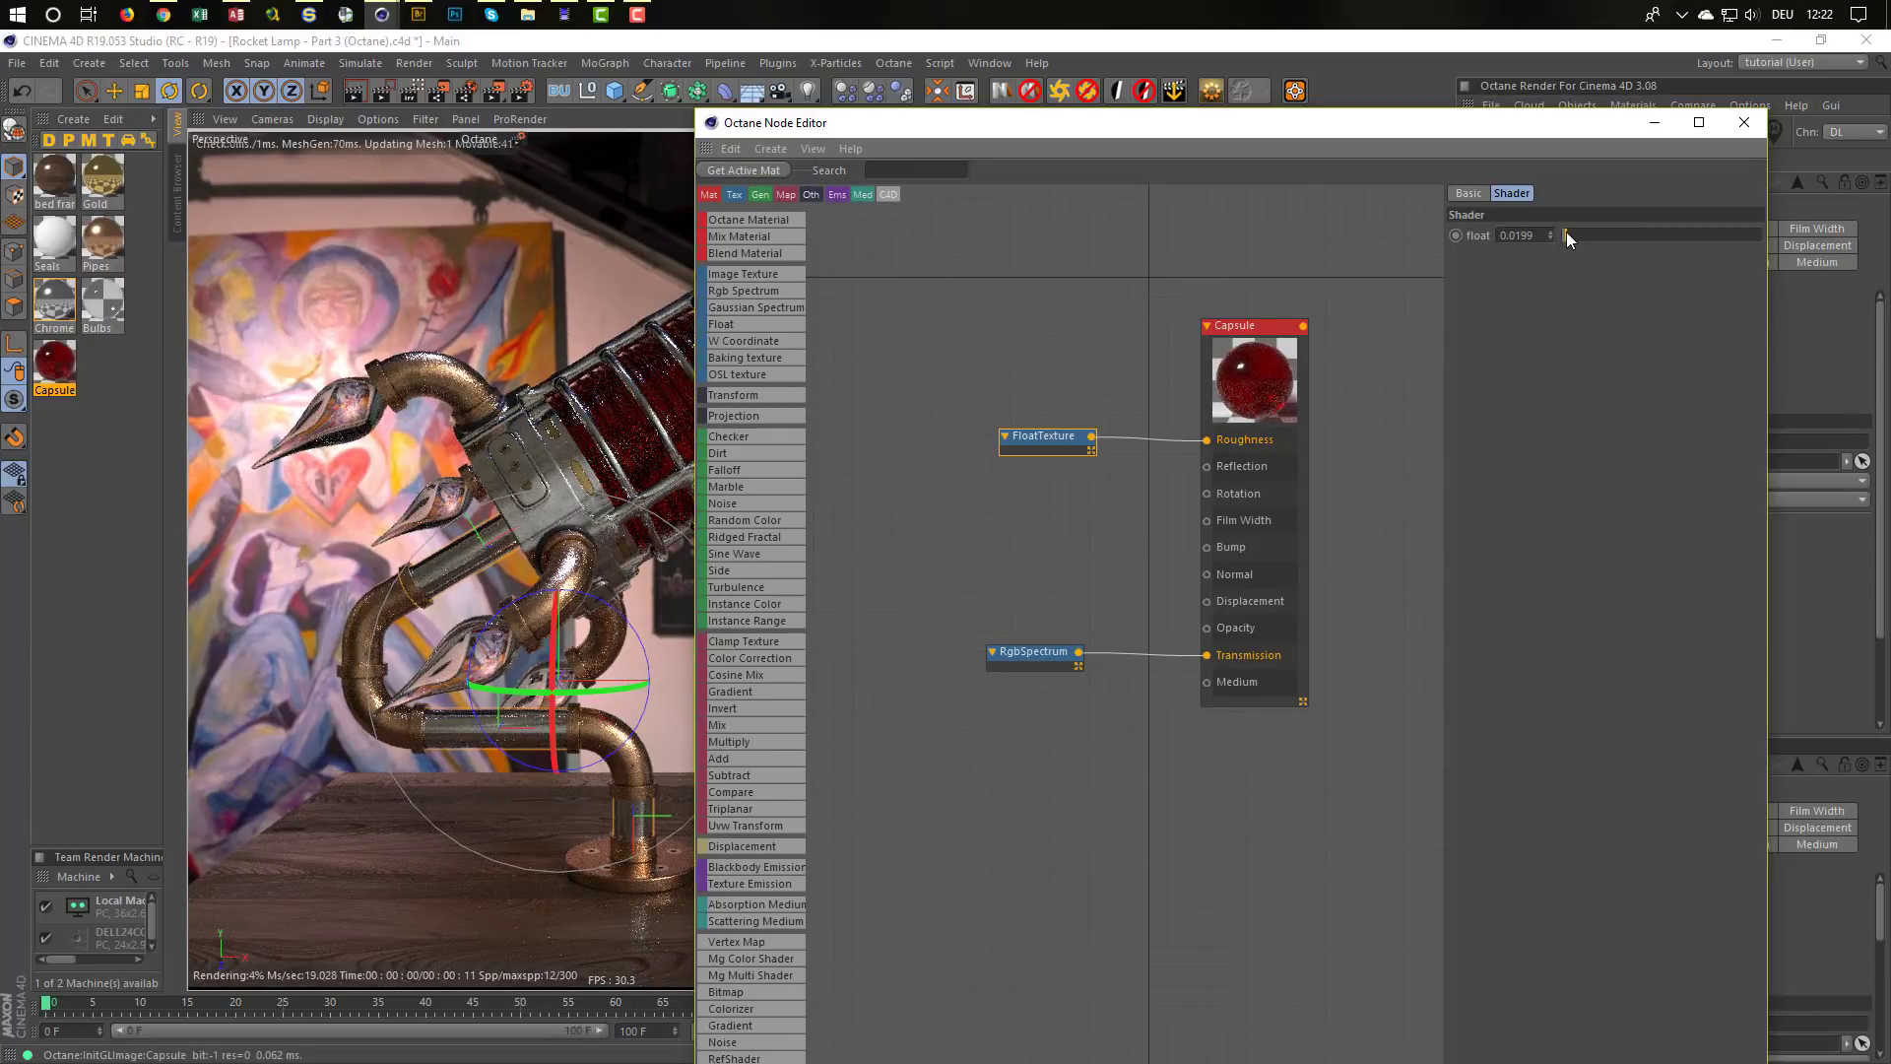
{"action": "left_click_drag", "start_coordinate": [1567, 235], "coordinate": [1565, 234]}
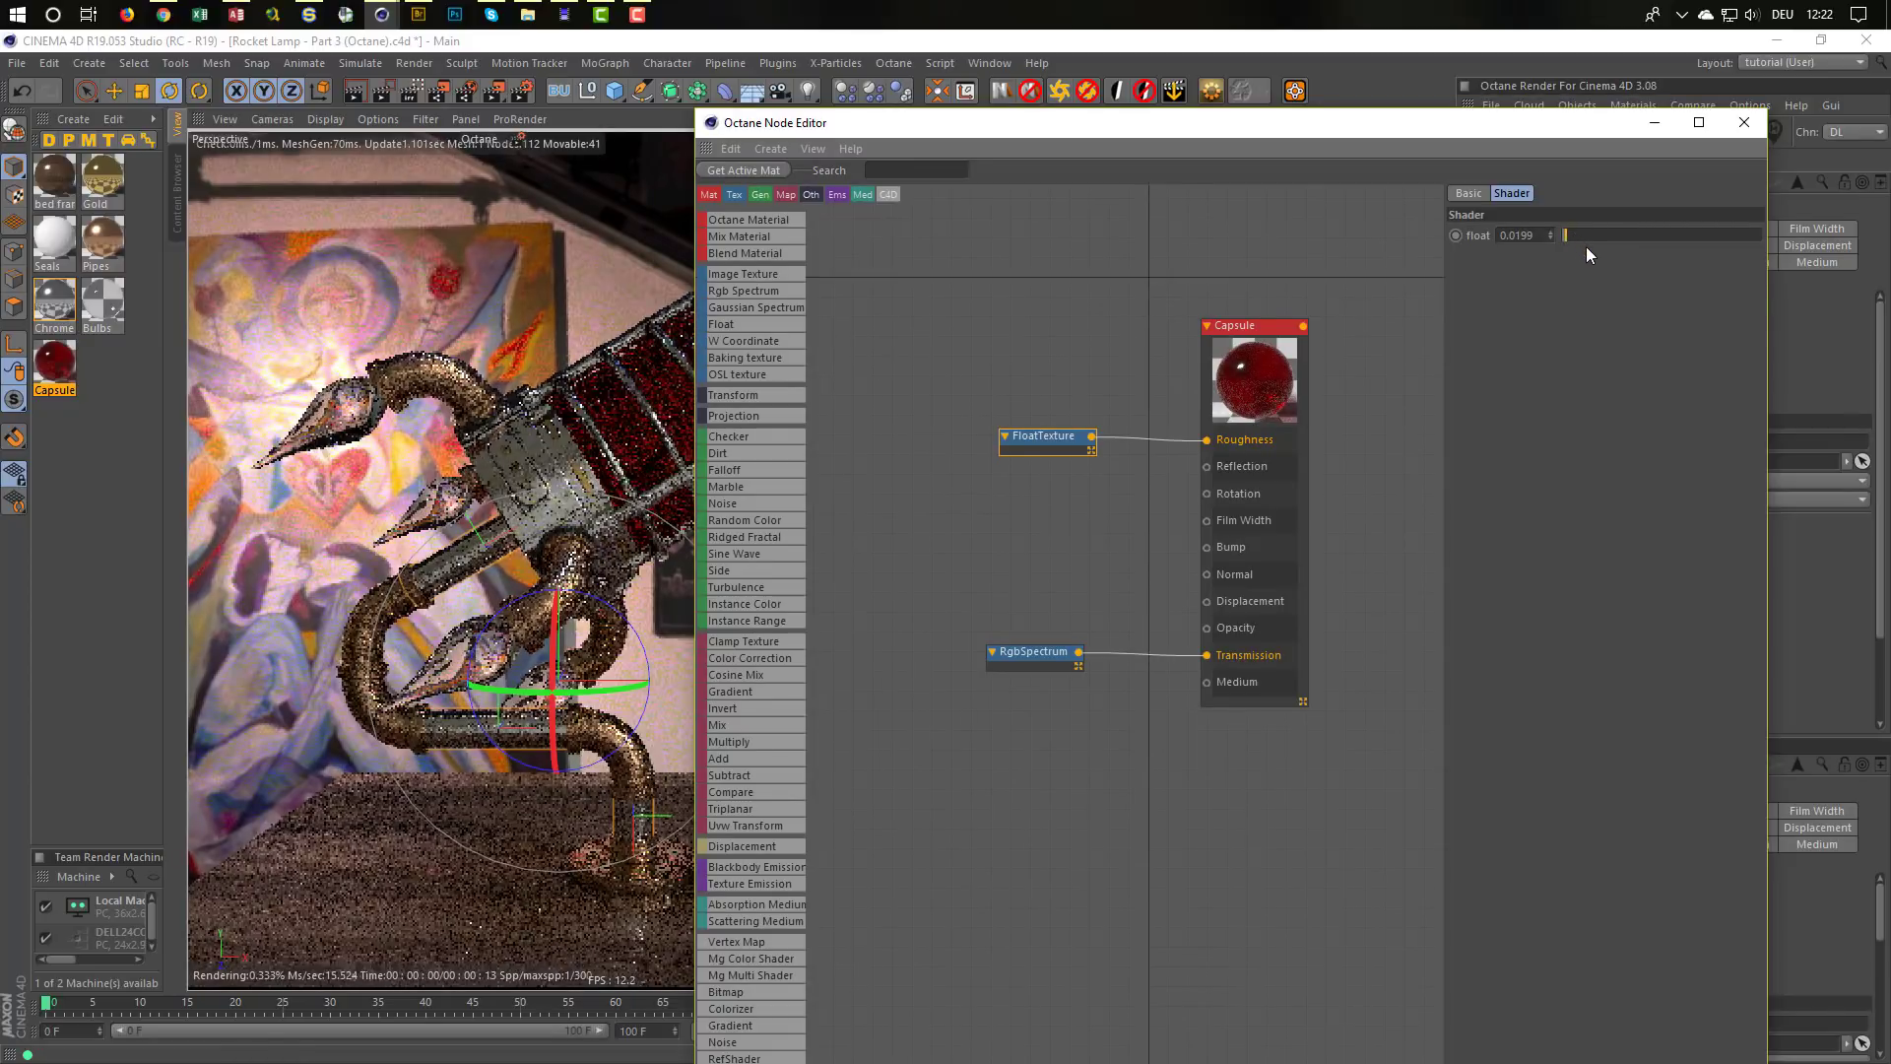
{"action": "left_click", "coordinate": [1744, 123]}
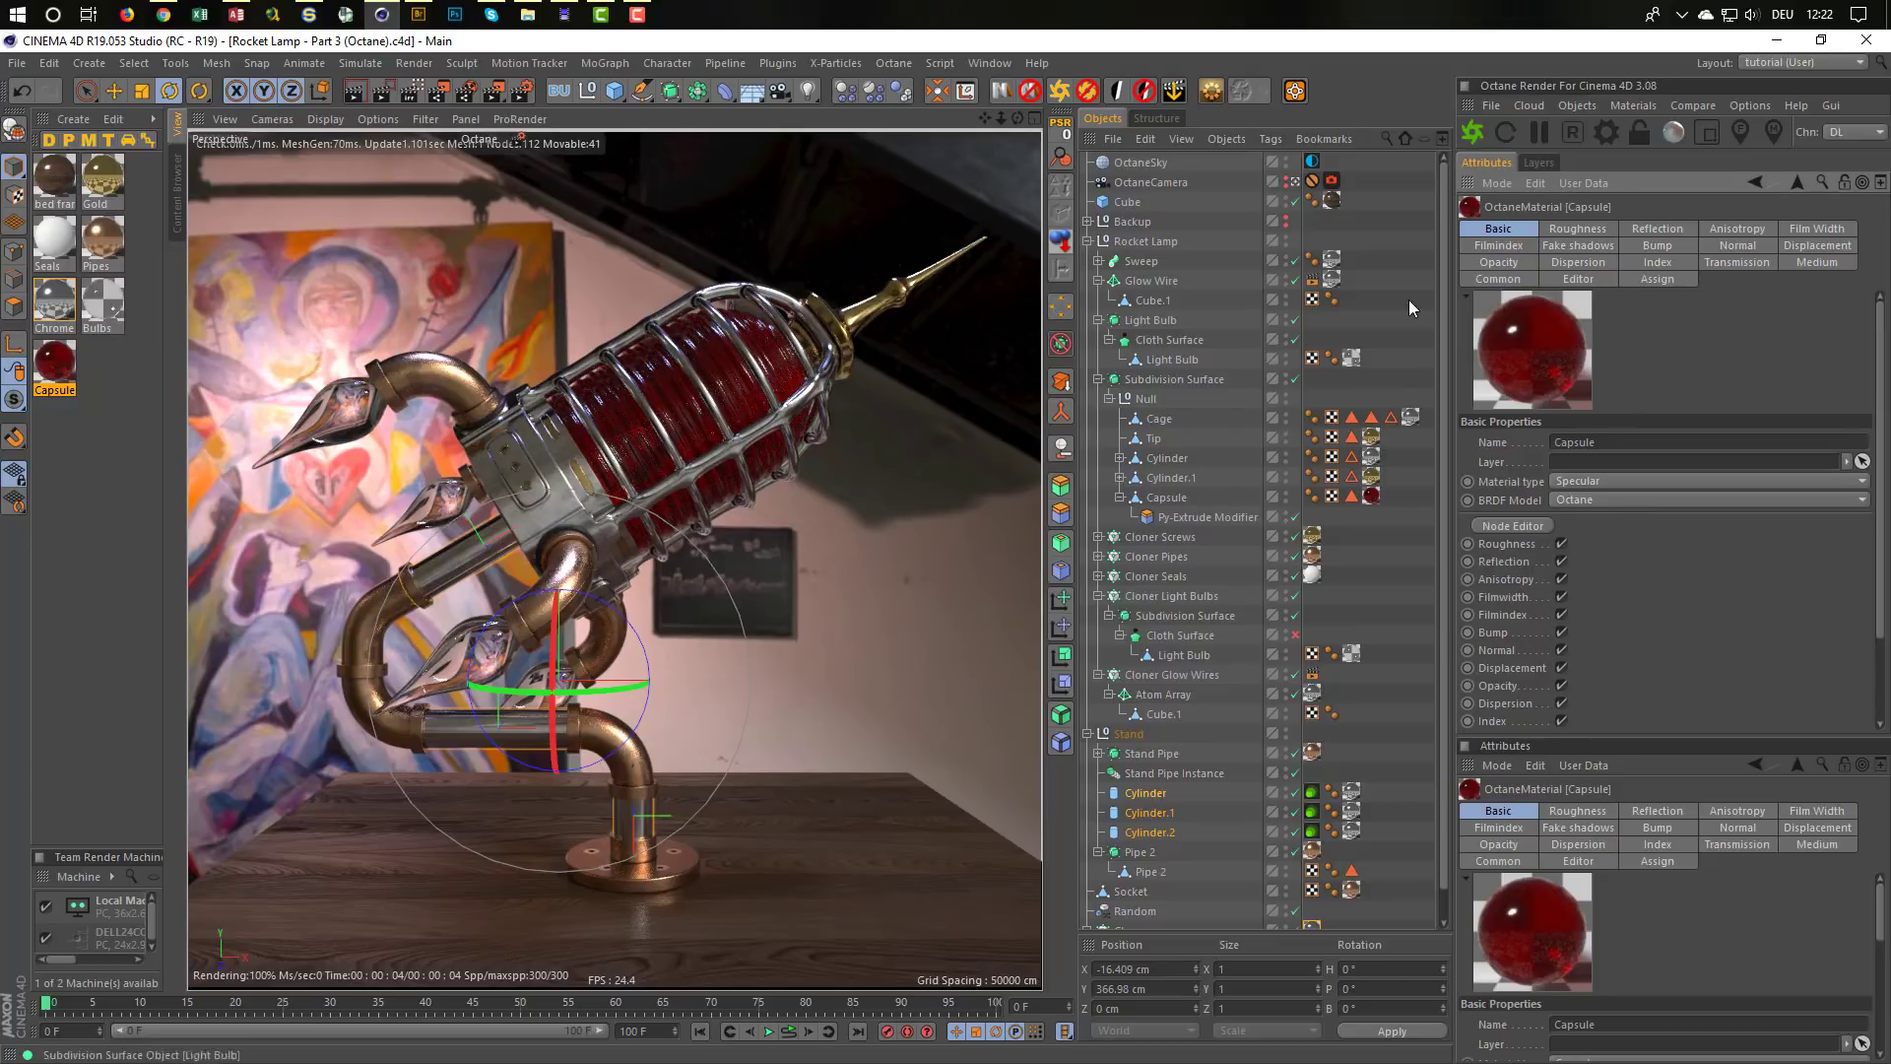
Reduce the OctaneSky environment Power to 0.2, trying 0.15 first, and save the project
{"action": "left_click", "coordinate": [1313, 162]}
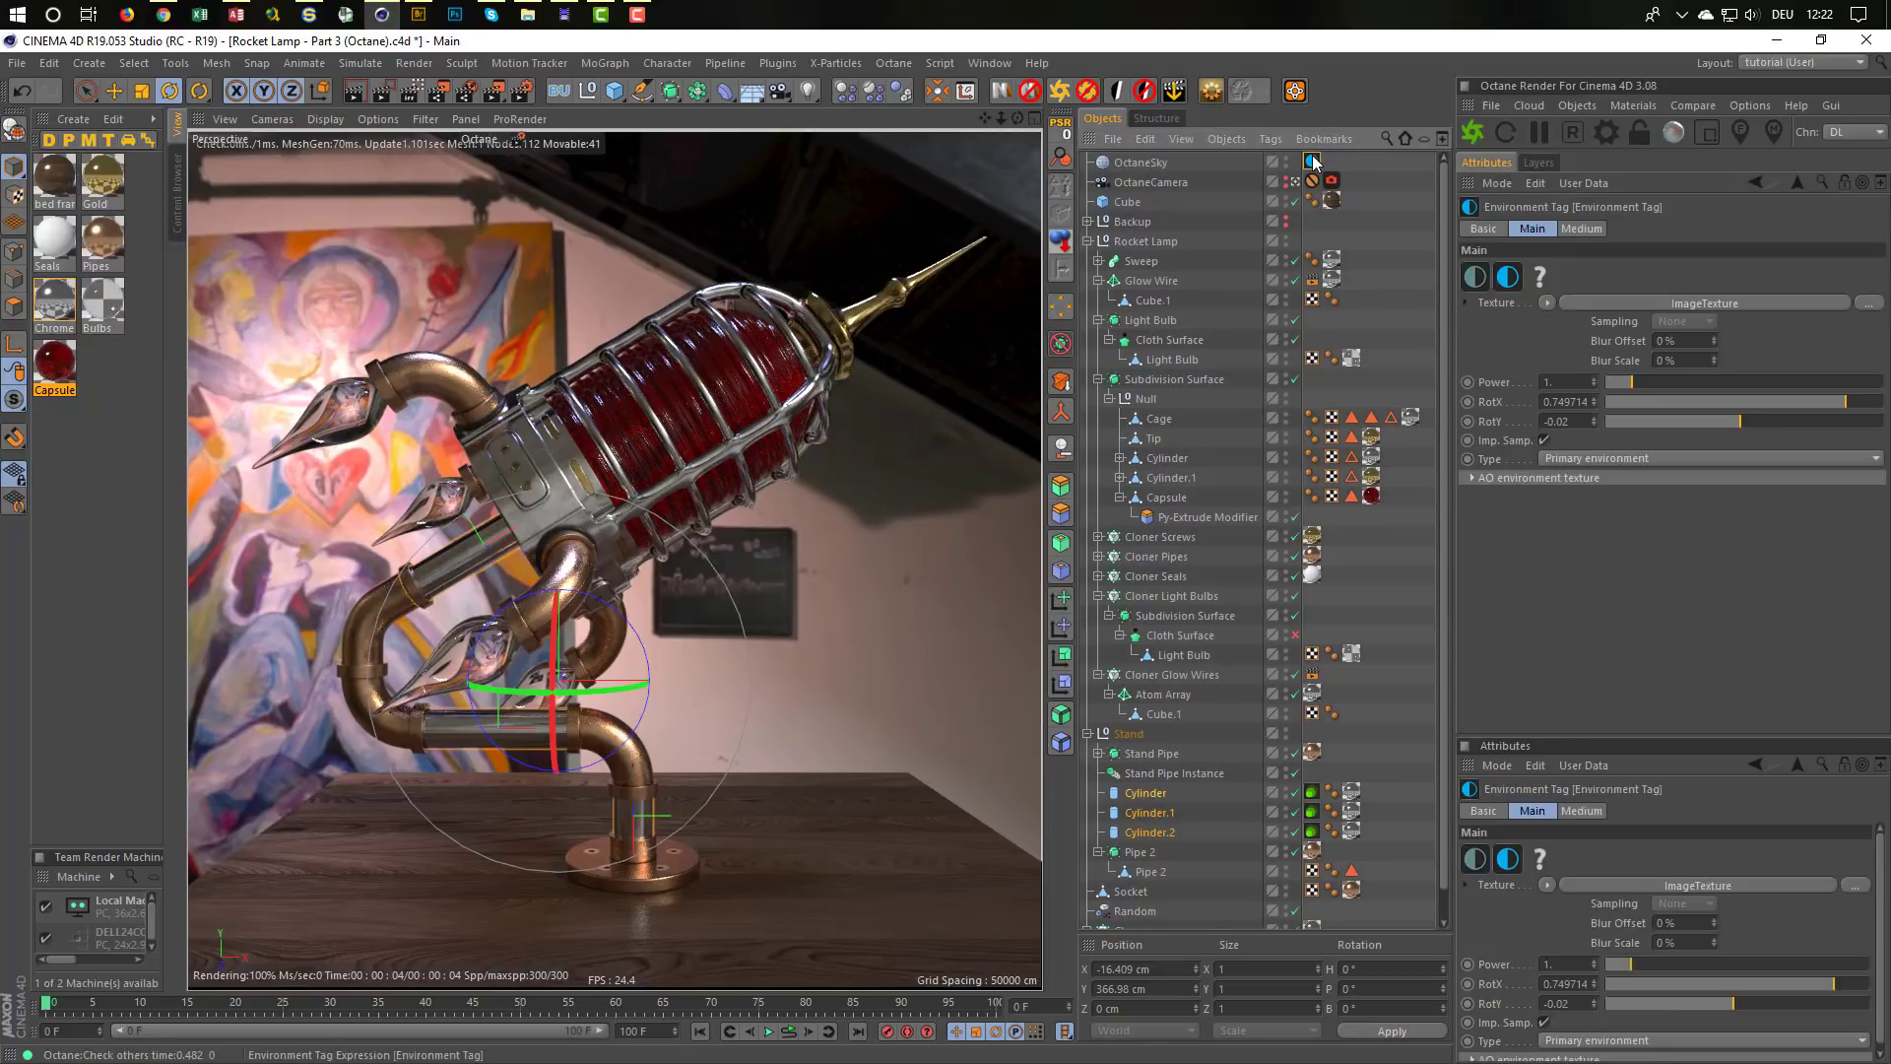
{"action": "left_click", "coordinate": [1611, 384]}
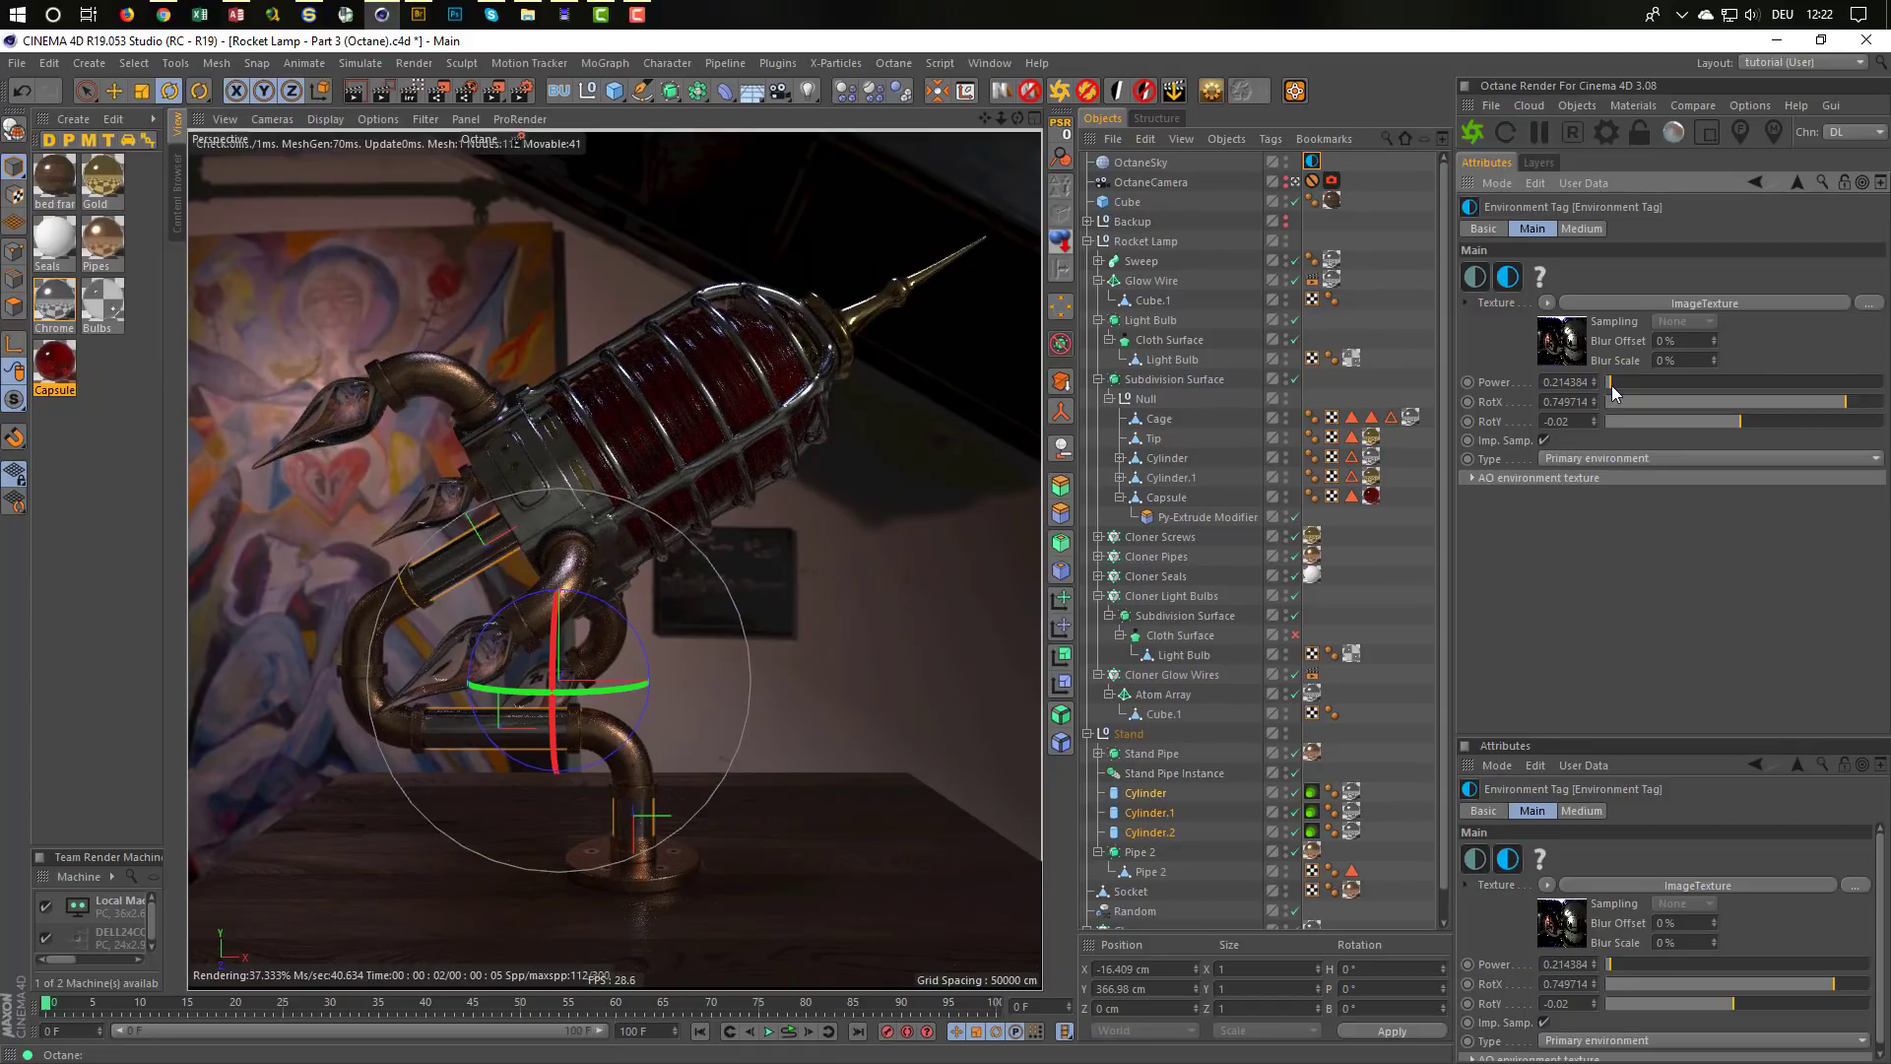
{"action": "double_click", "coordinate": [1554, 384]}
{"action": "type", "text": "0.15"}
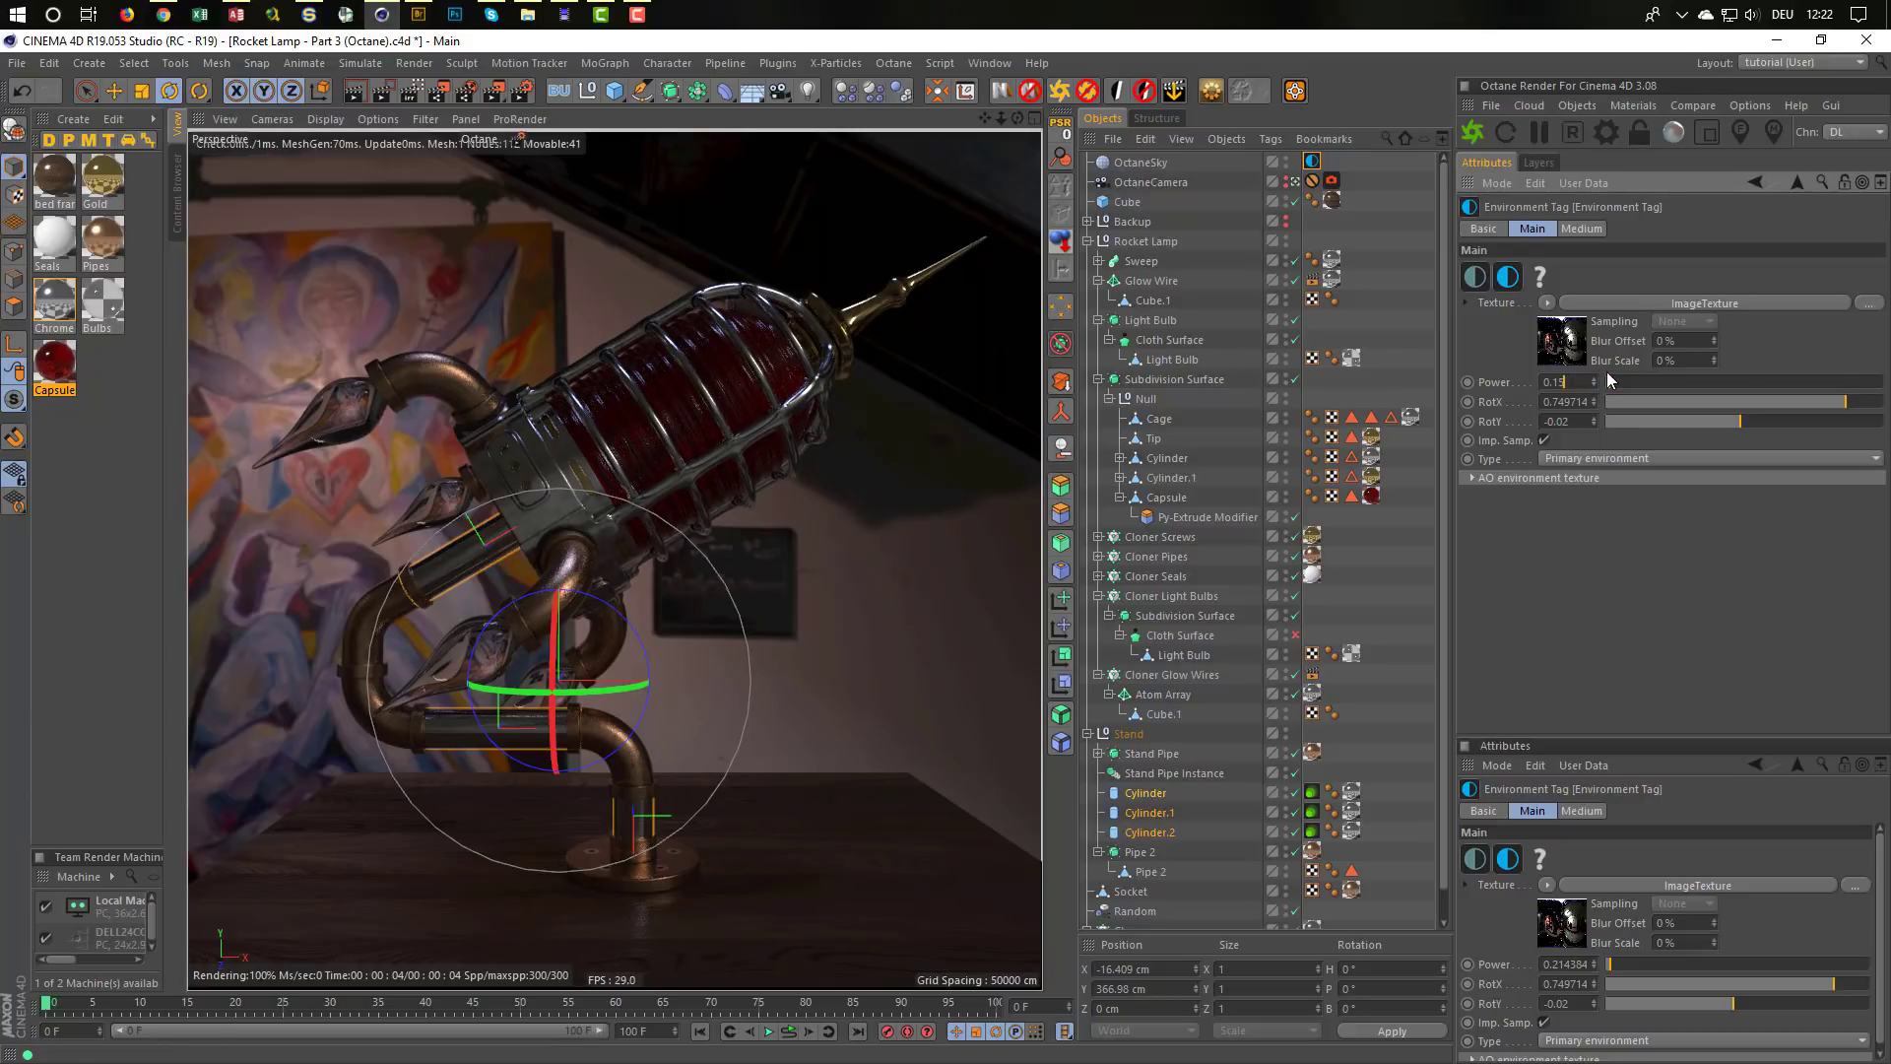
{"action": "key", "text": "Return"}
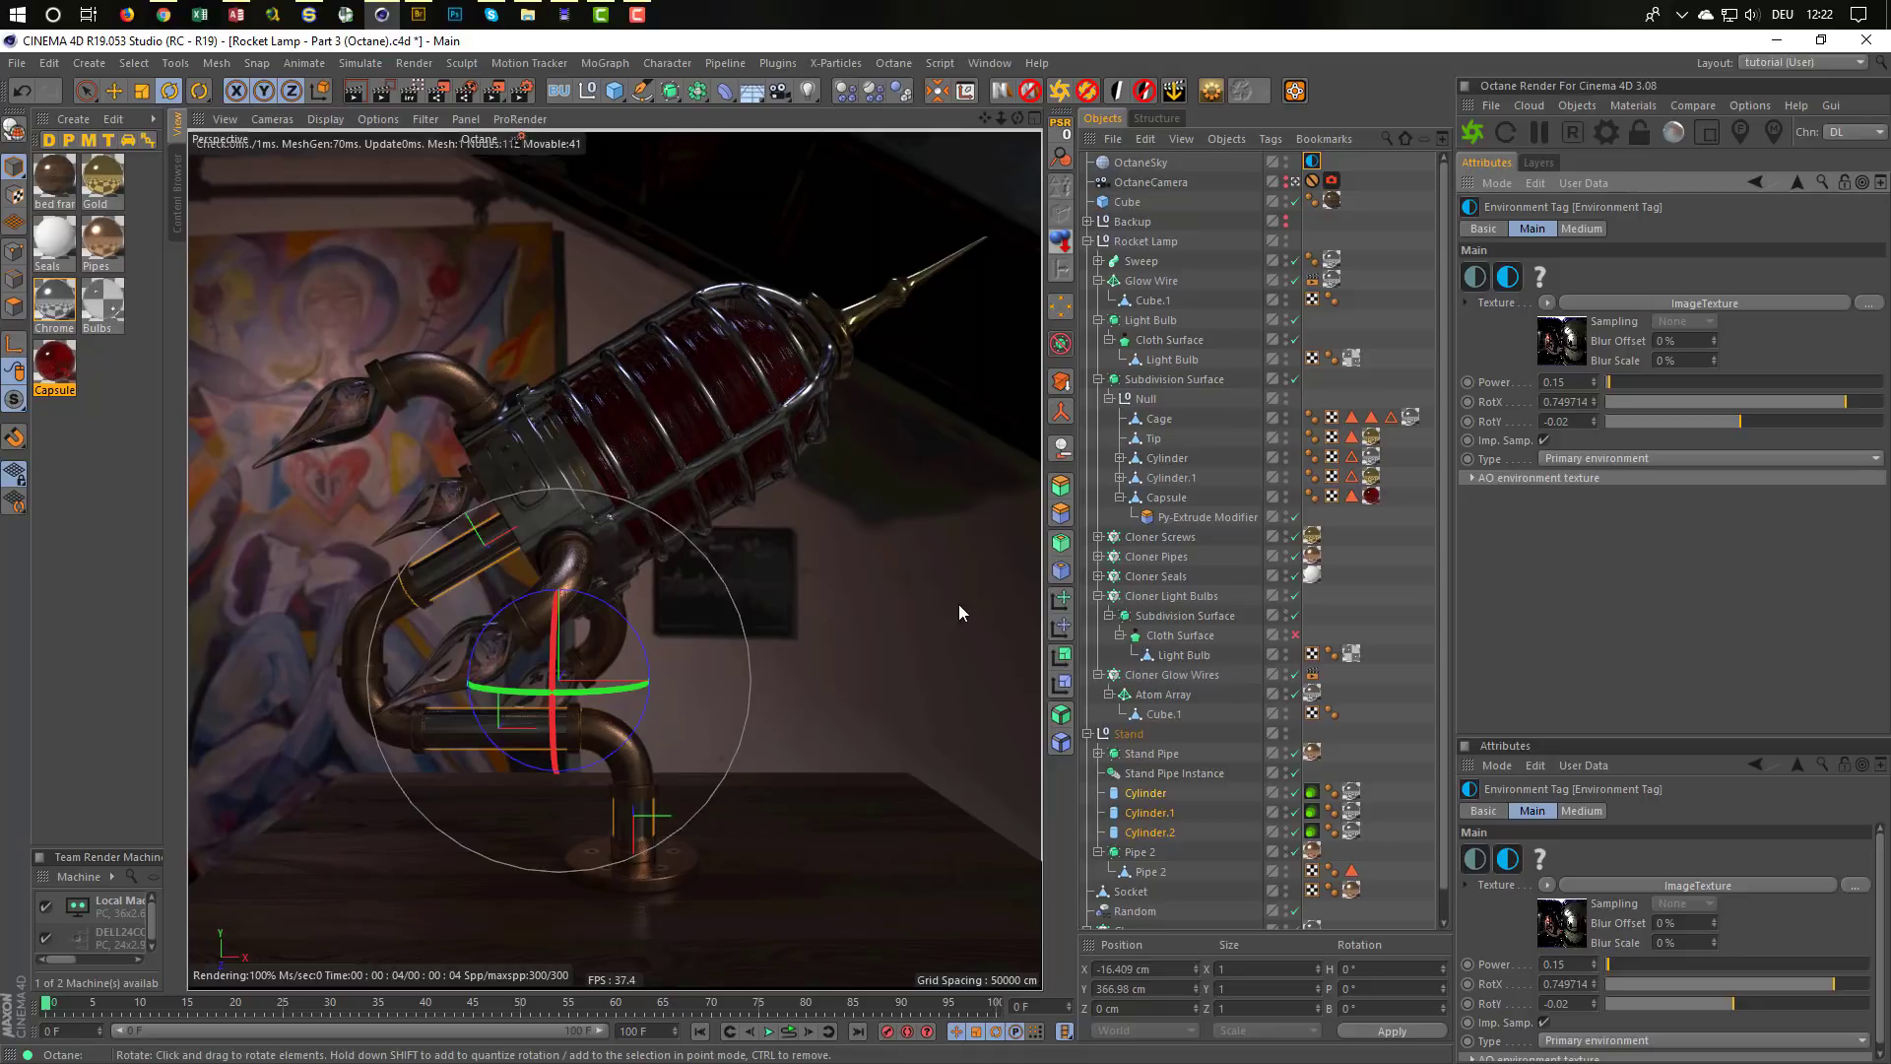
{"action": "double_click", "coordinate": [1556, 381]}
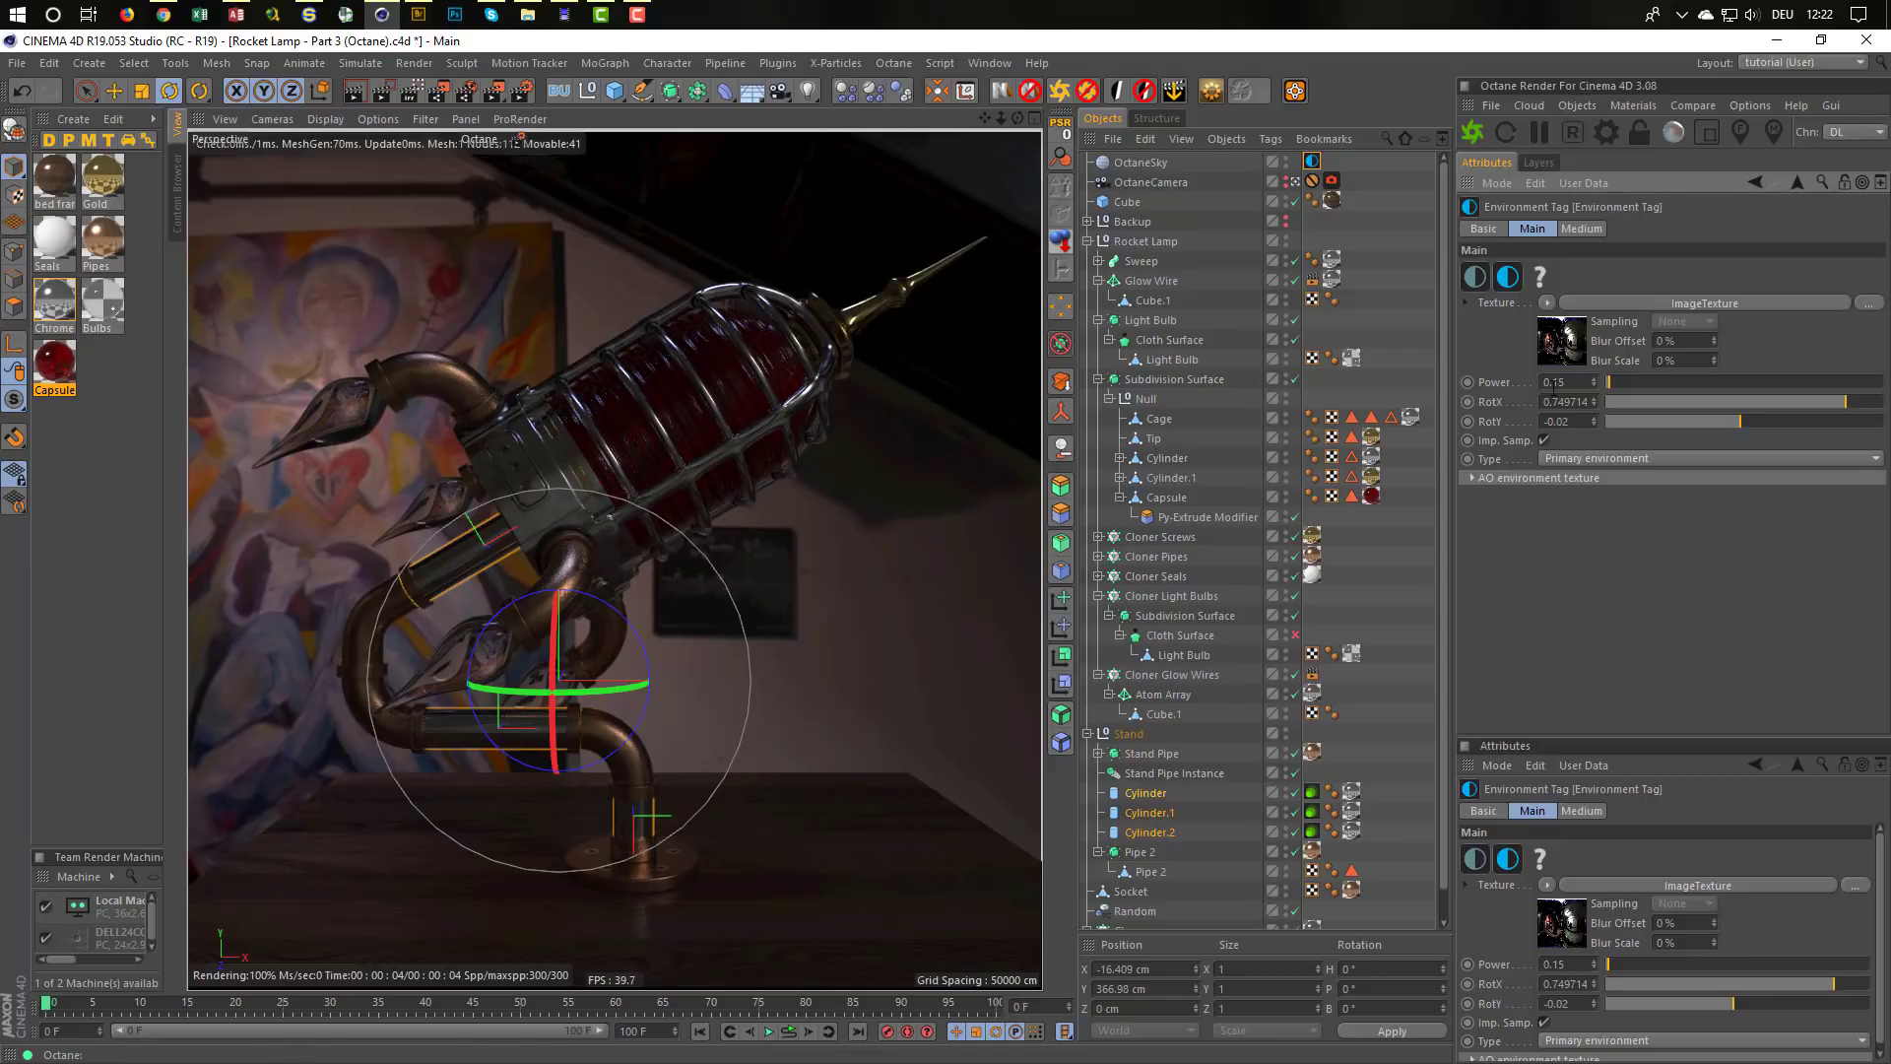
{"action": "type", "text": "2"}
{"action": "key", "text": "Return"}
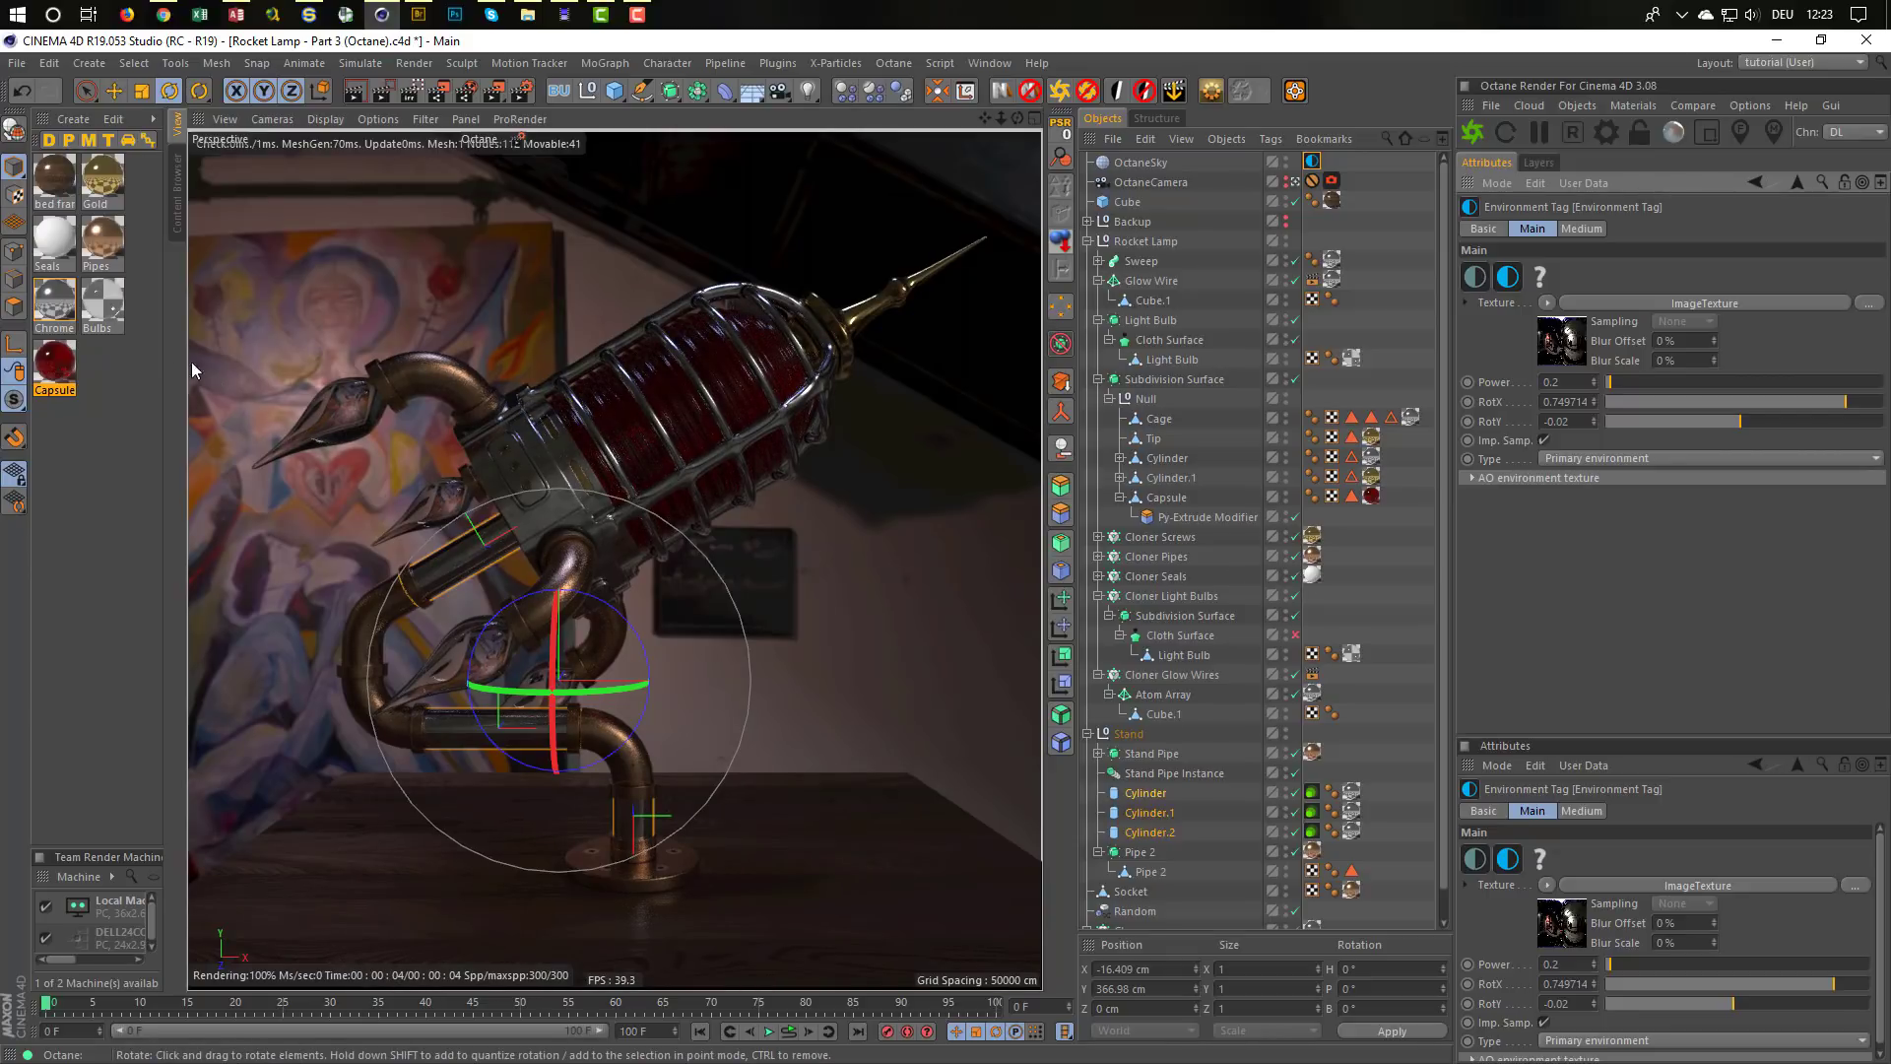
{"action": "key", "text": "ctrl+s"}
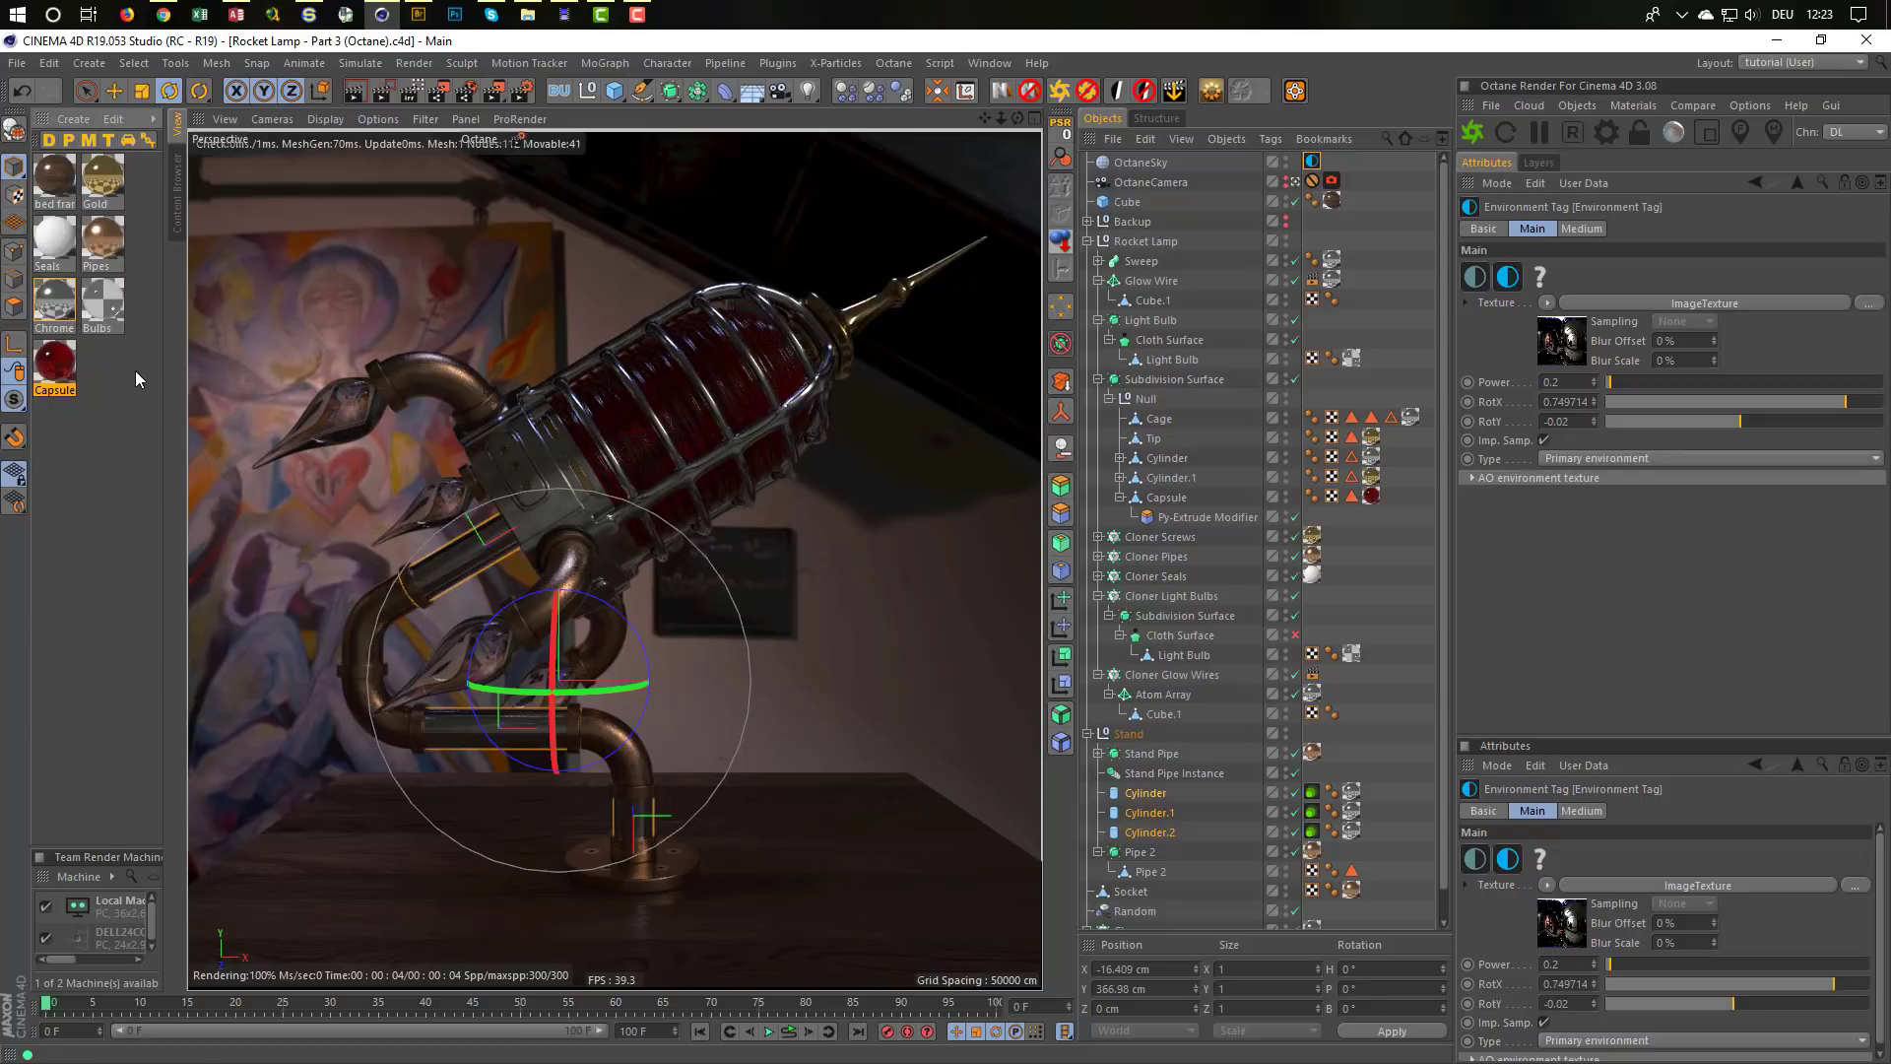
{"action": "left_click", "coordinate": [1637, 105]}
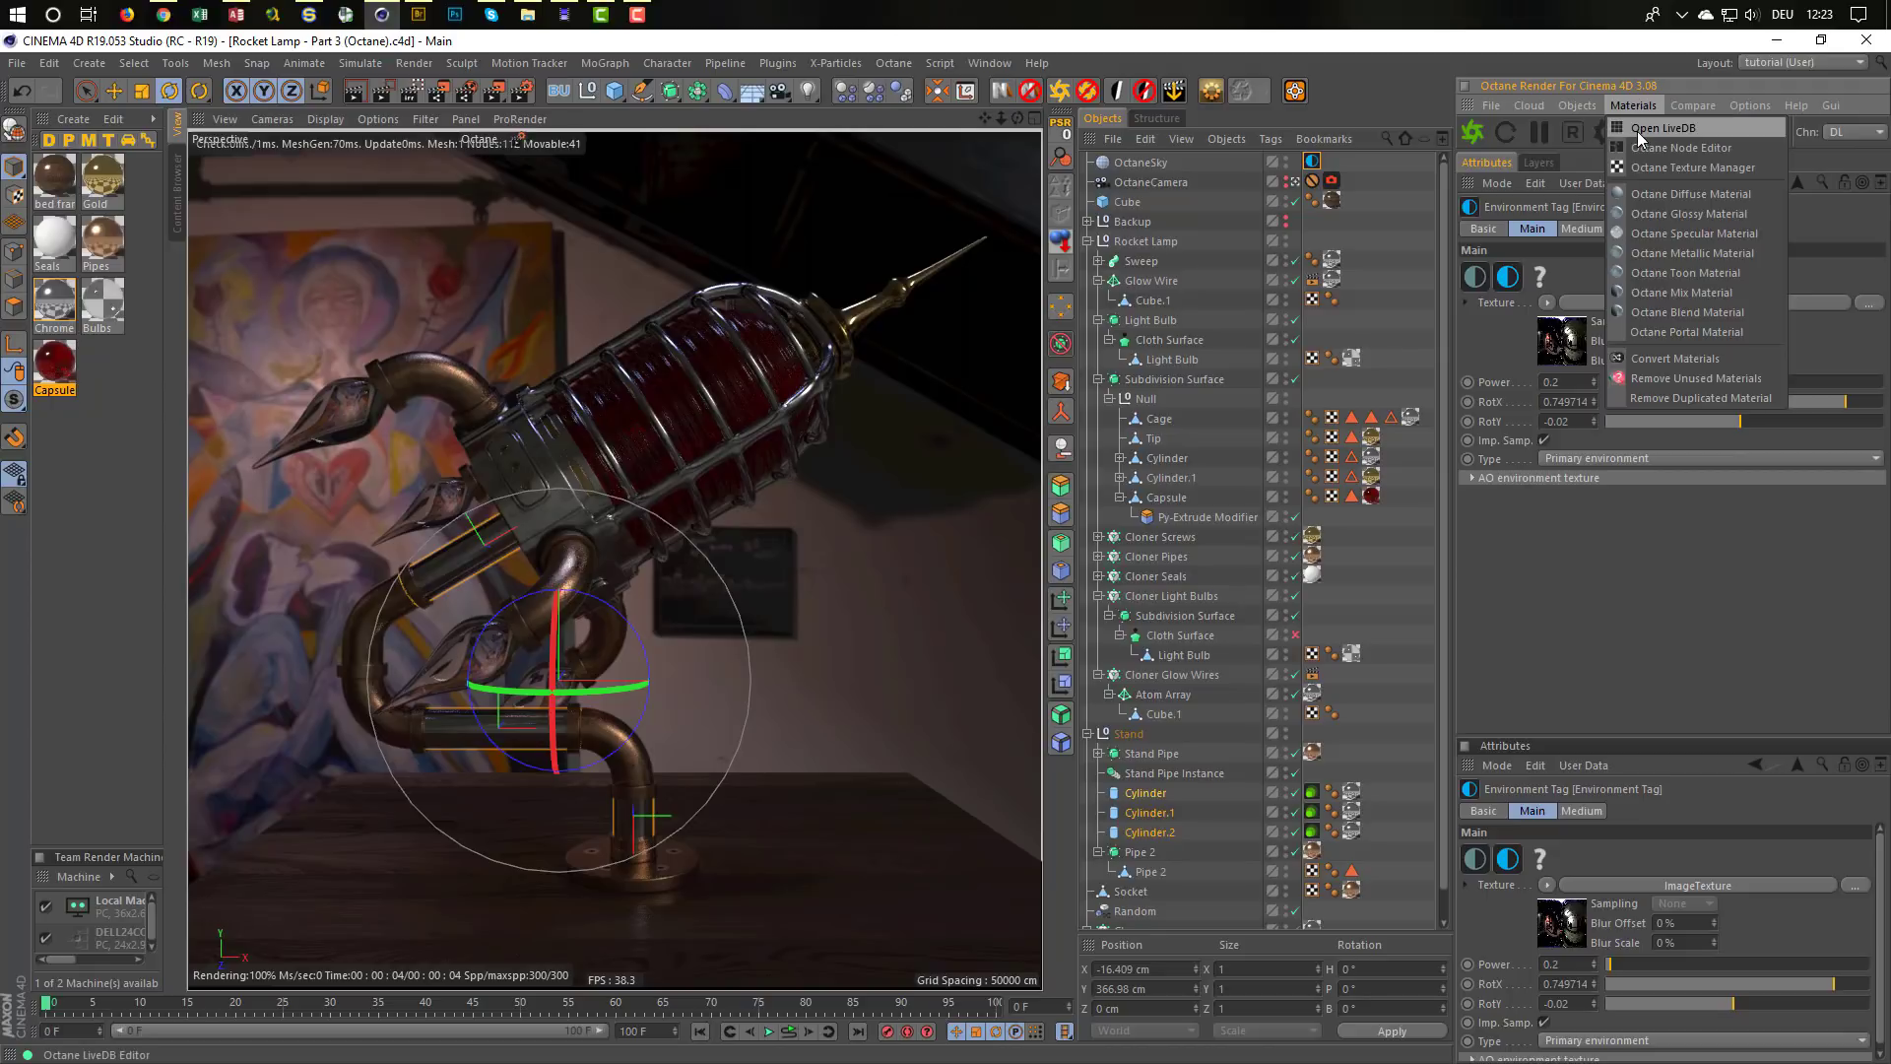
Create a new Octane Material in a cleared node editor, keeping its type Diffuse
{"action": "left_click", "coordinate": [1641, 148]}
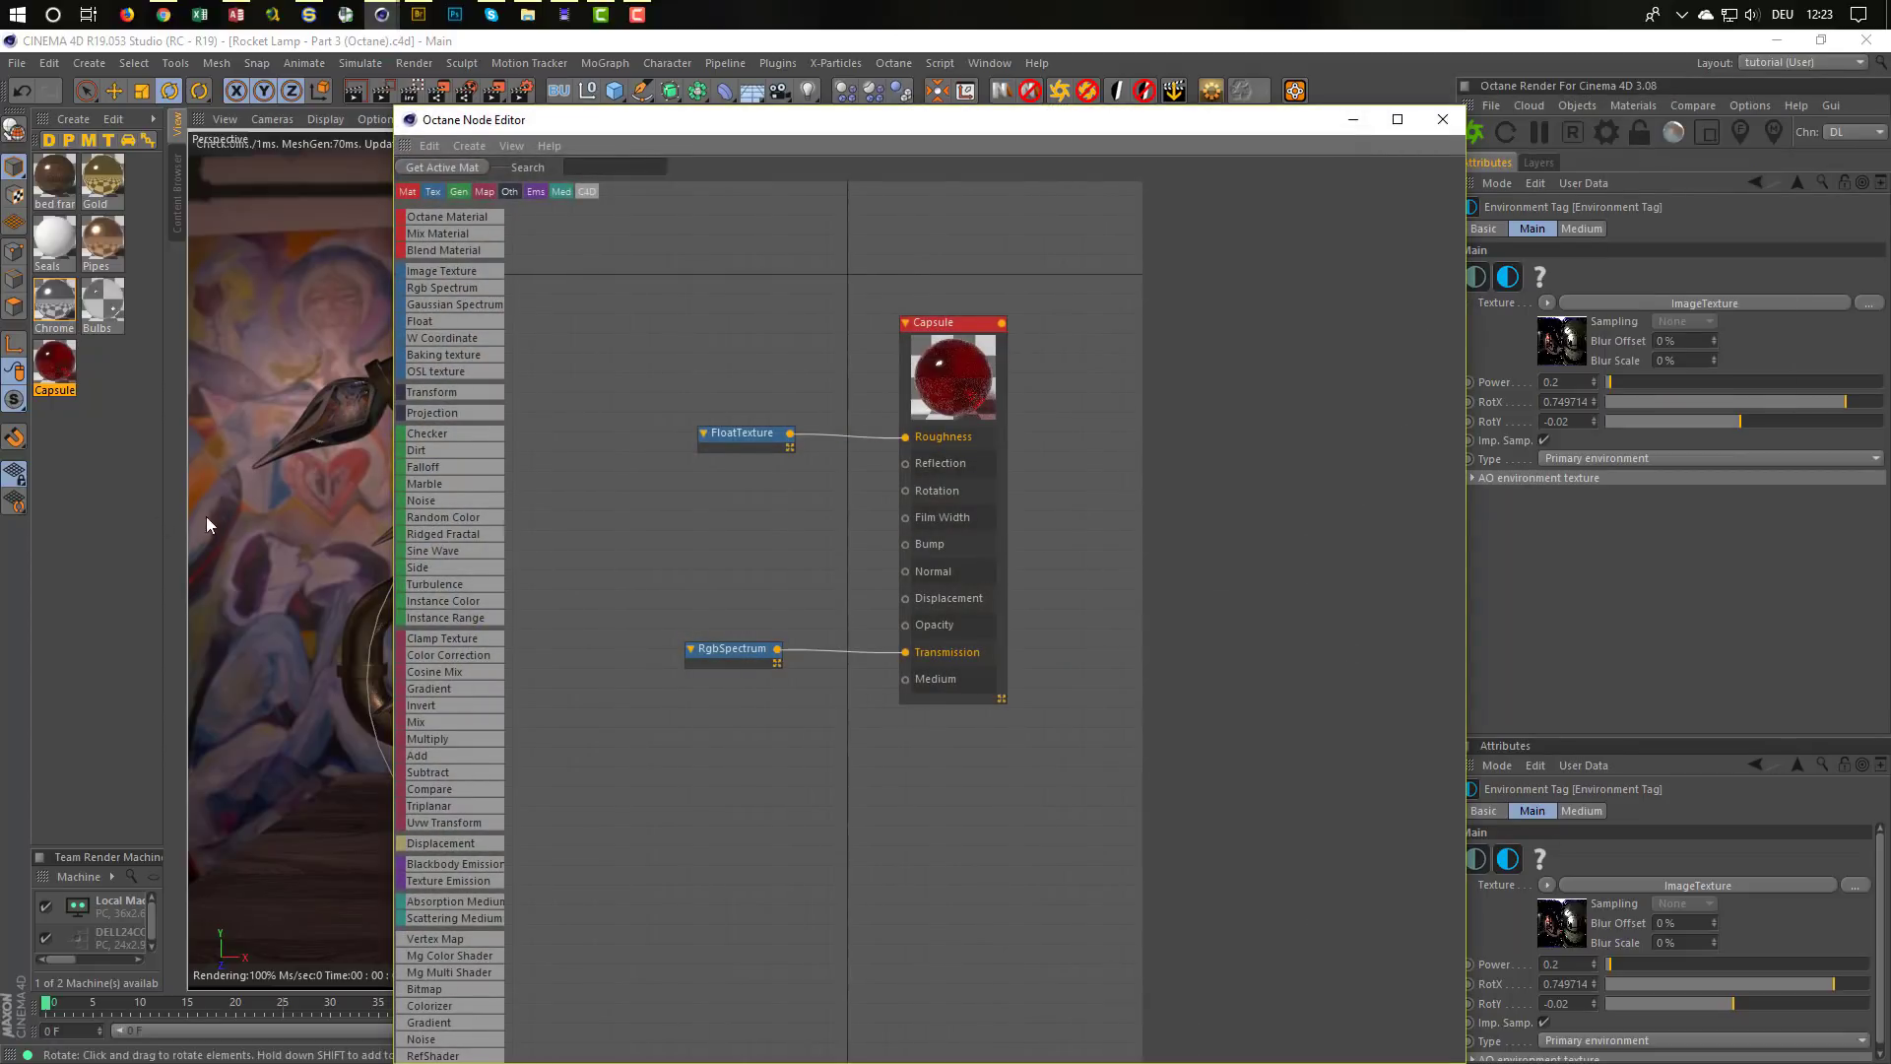
{"action": "left_click", "coordinate": [116, 473]}
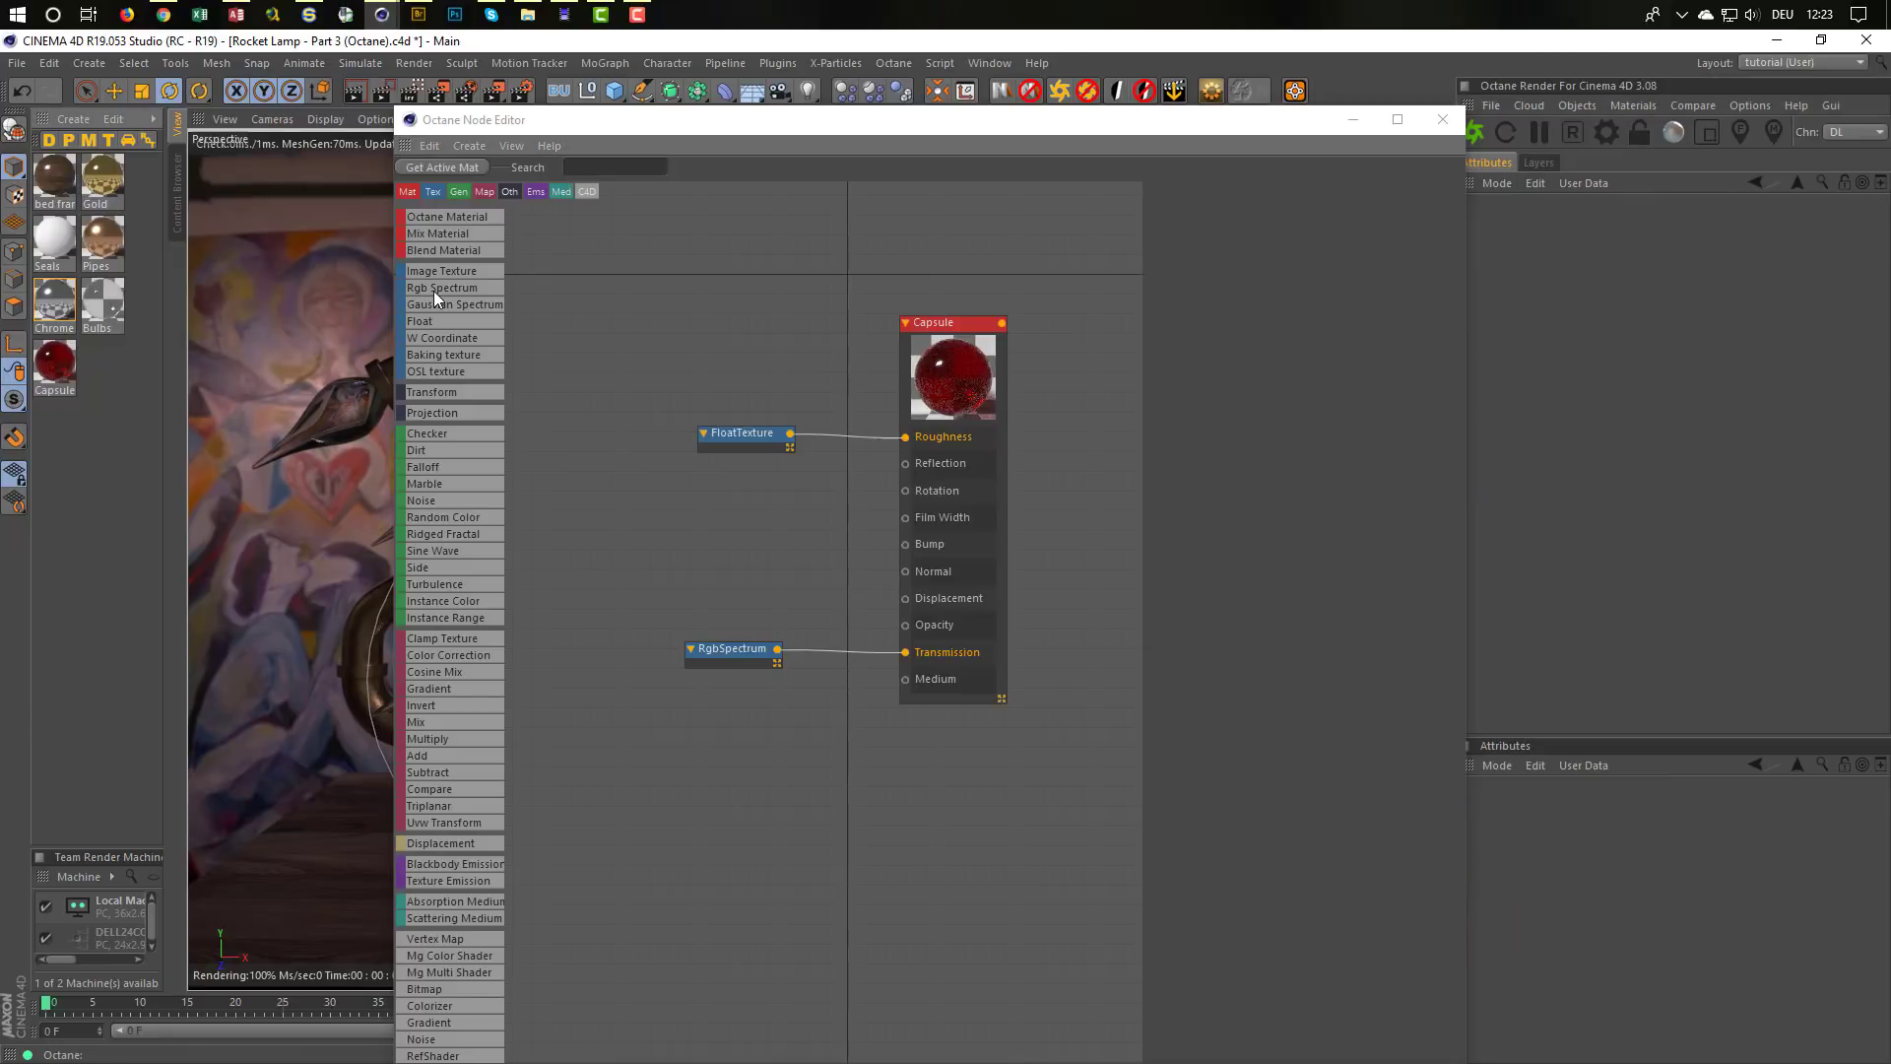
{"action": "left_click", "coordinate": [65, 481]}
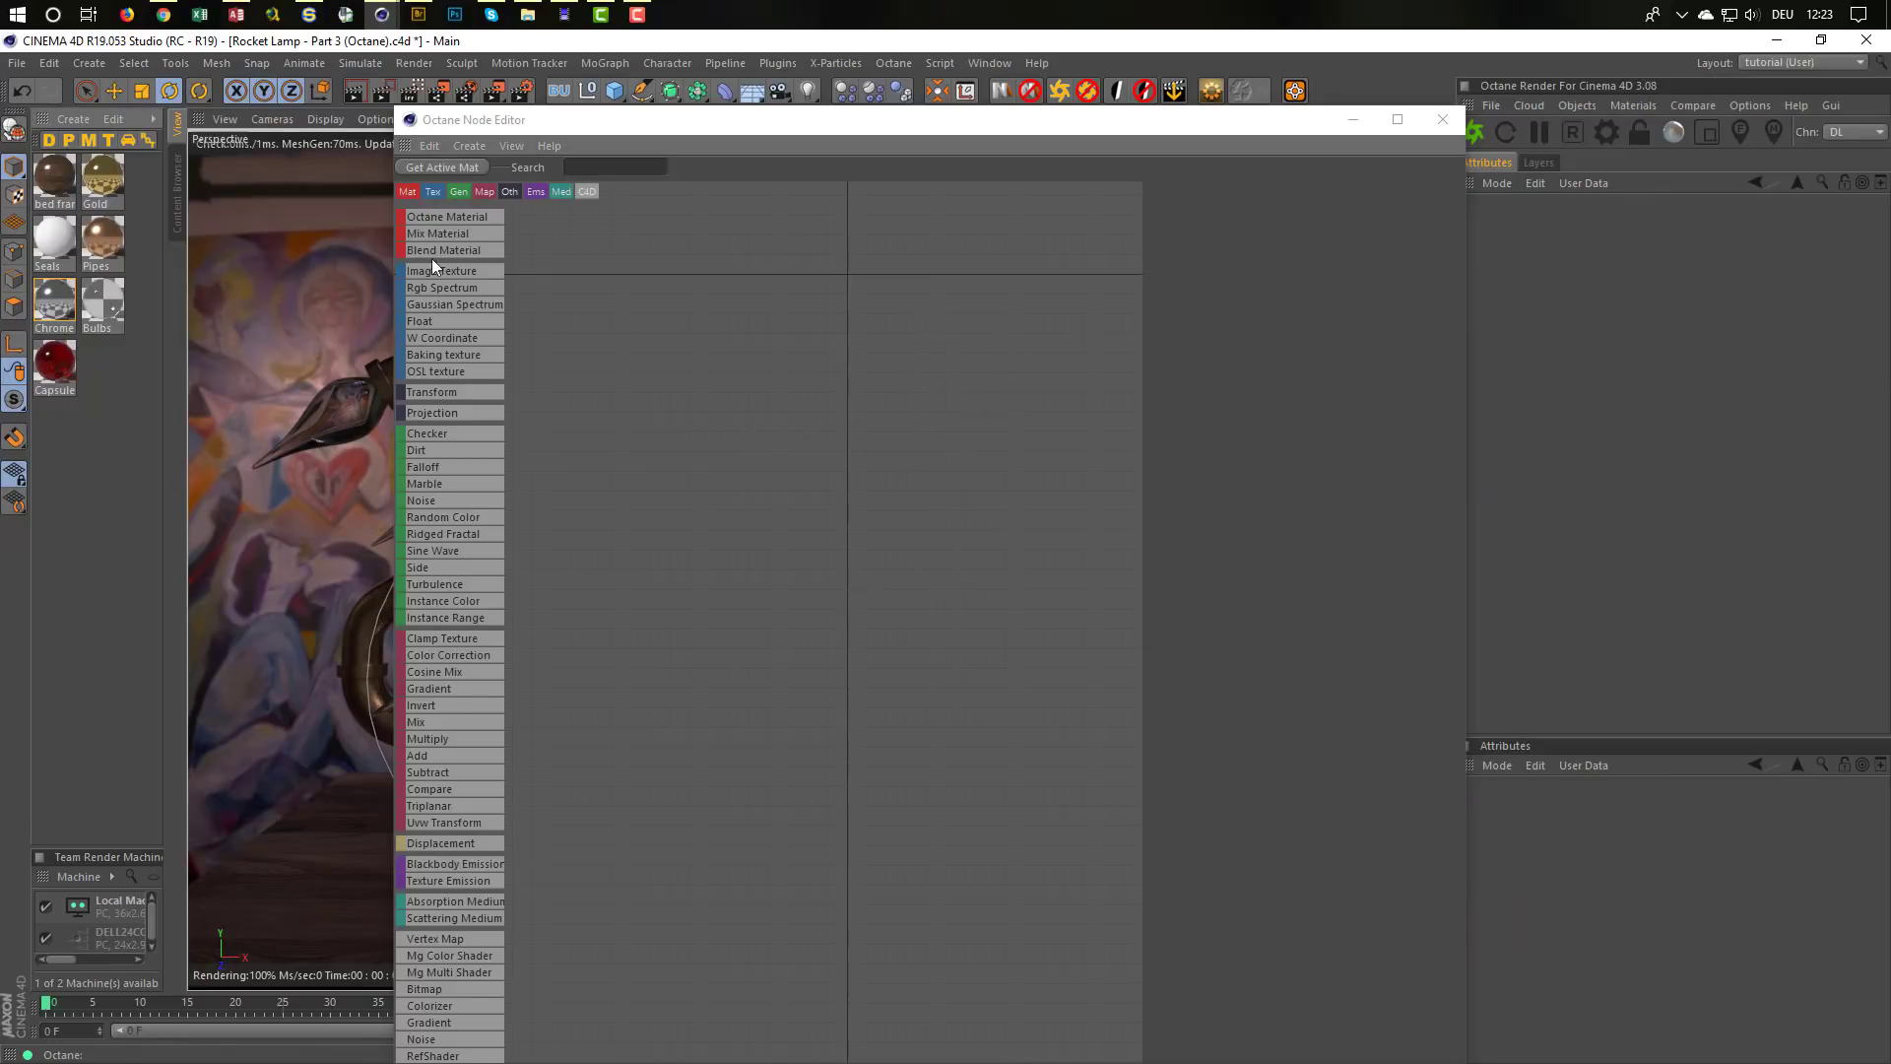
{"action": "left_click", "coordinate": [453, 217]}
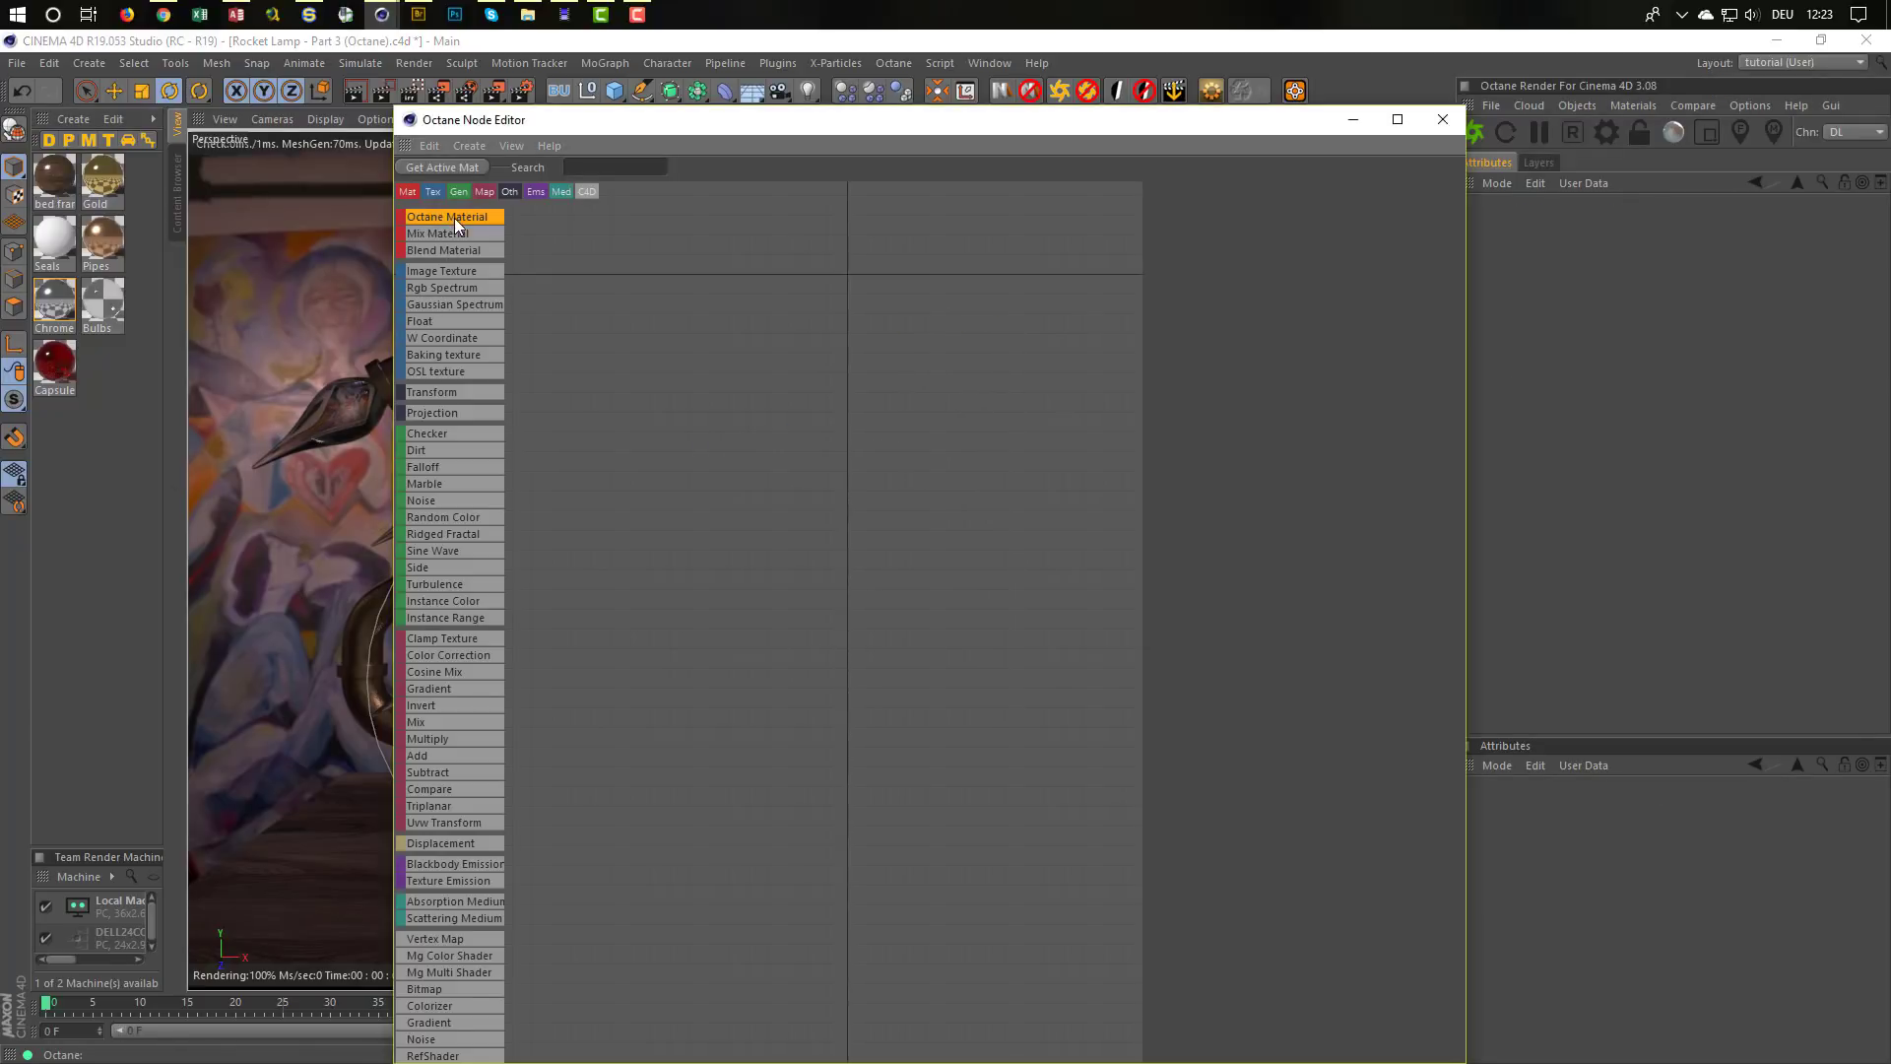
{"action": "left_click", "coordinate": [883, 453]}
{"action": "left_click", "coordinate": [925, 452]}
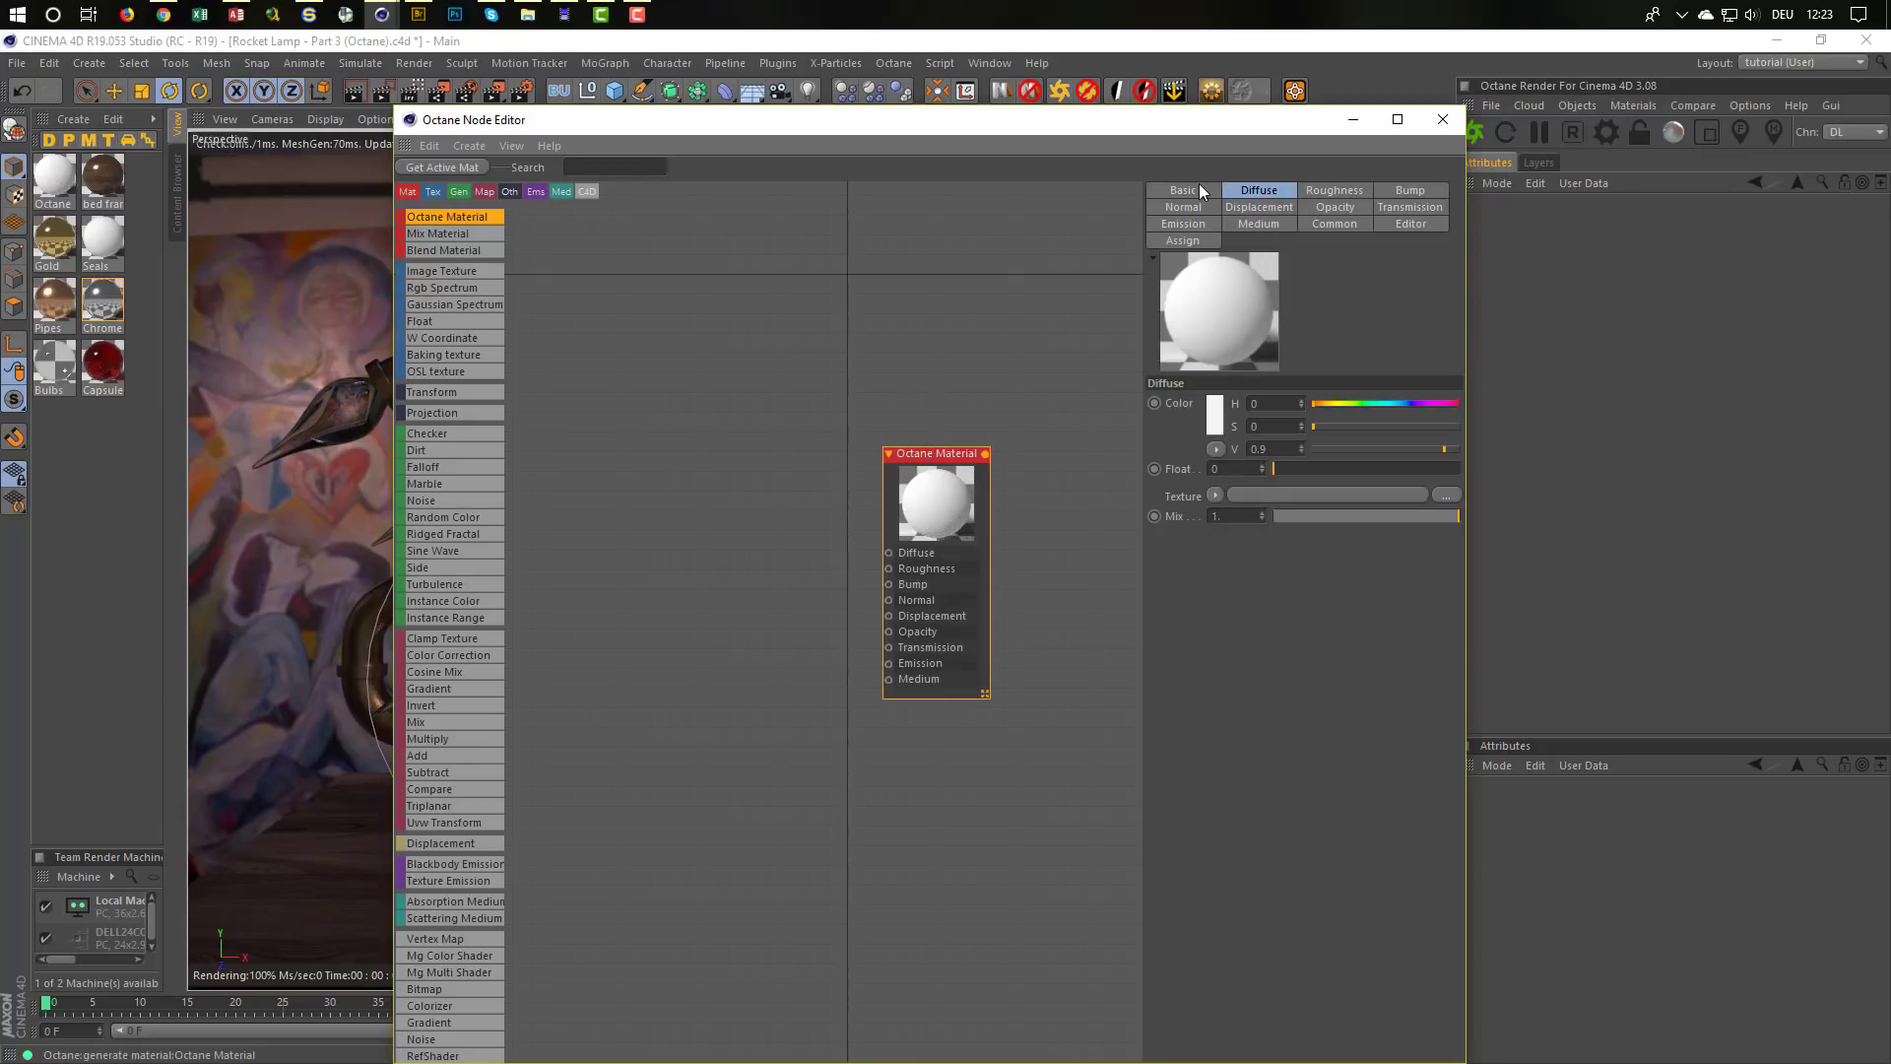
{"action": "left_click", "coordinate": [1200, 189]}
{"action": "left_click", "coordinate": [1270, 443]}
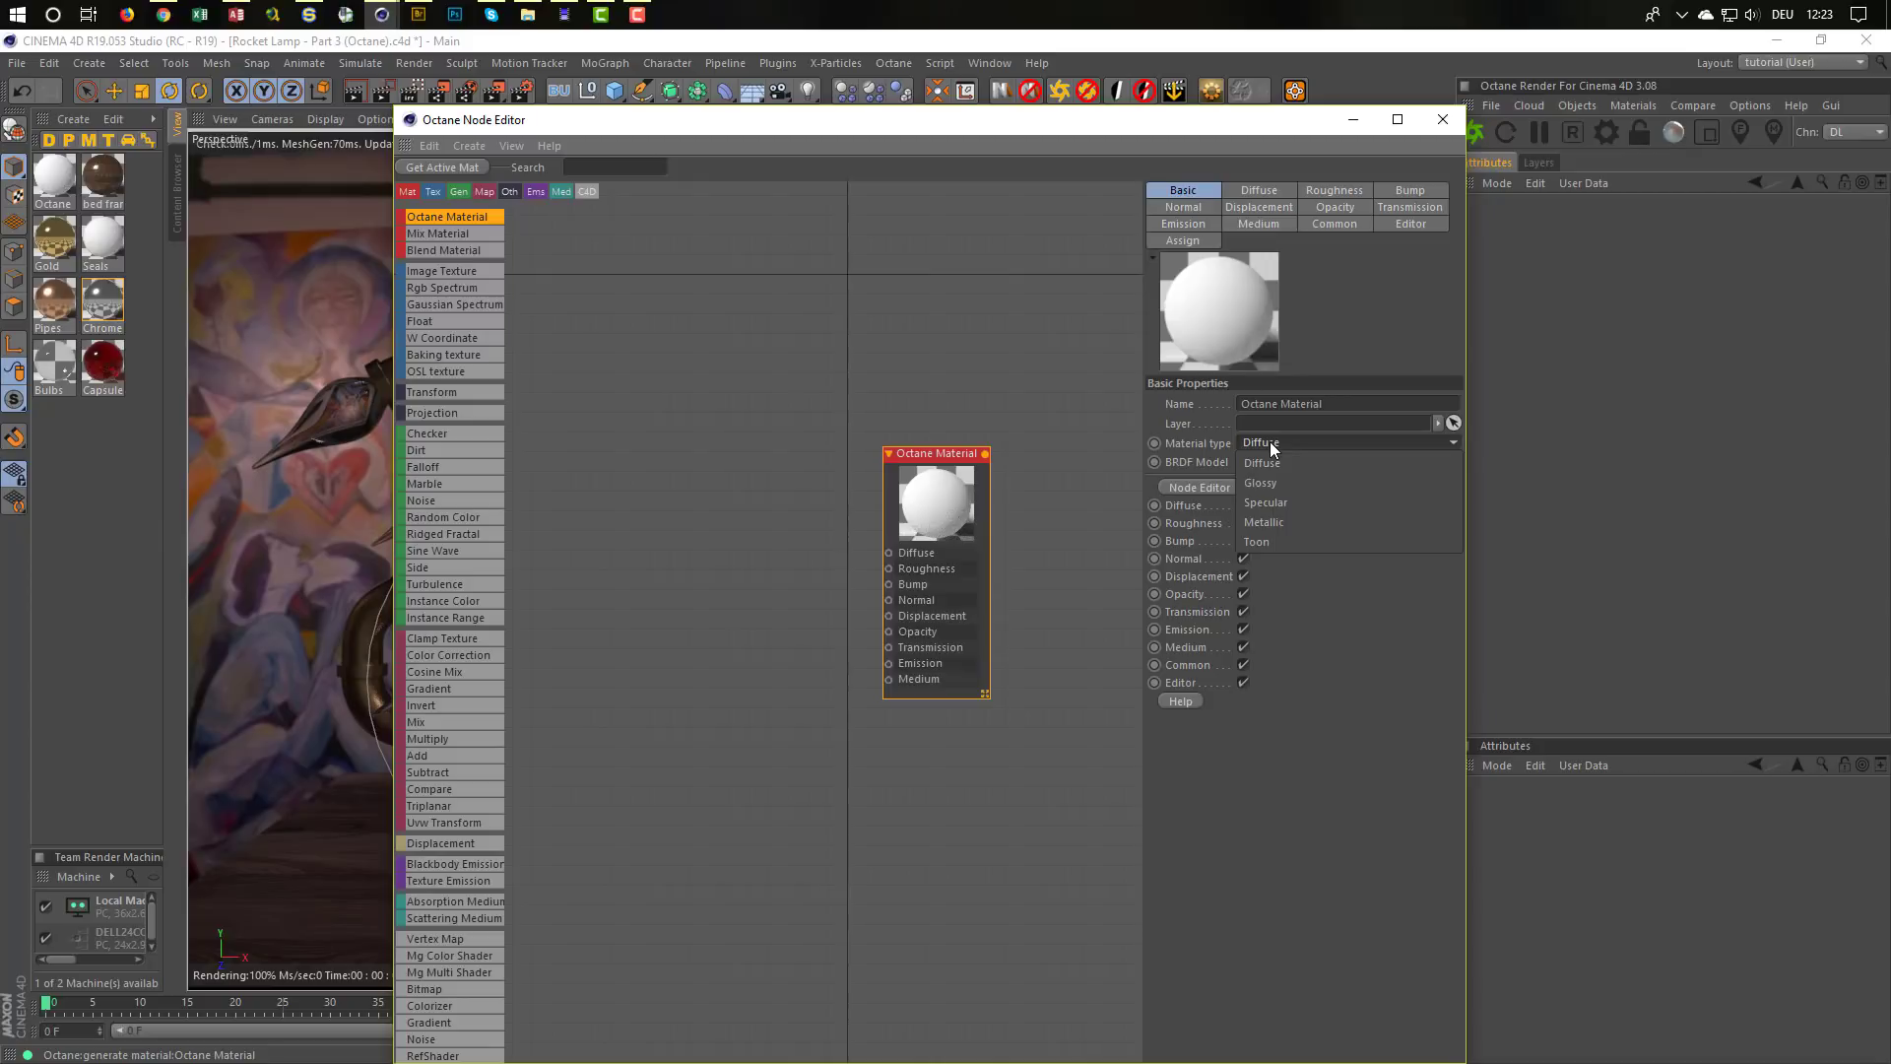
{"action": "left_click", "coordinate": [1266, 463]}
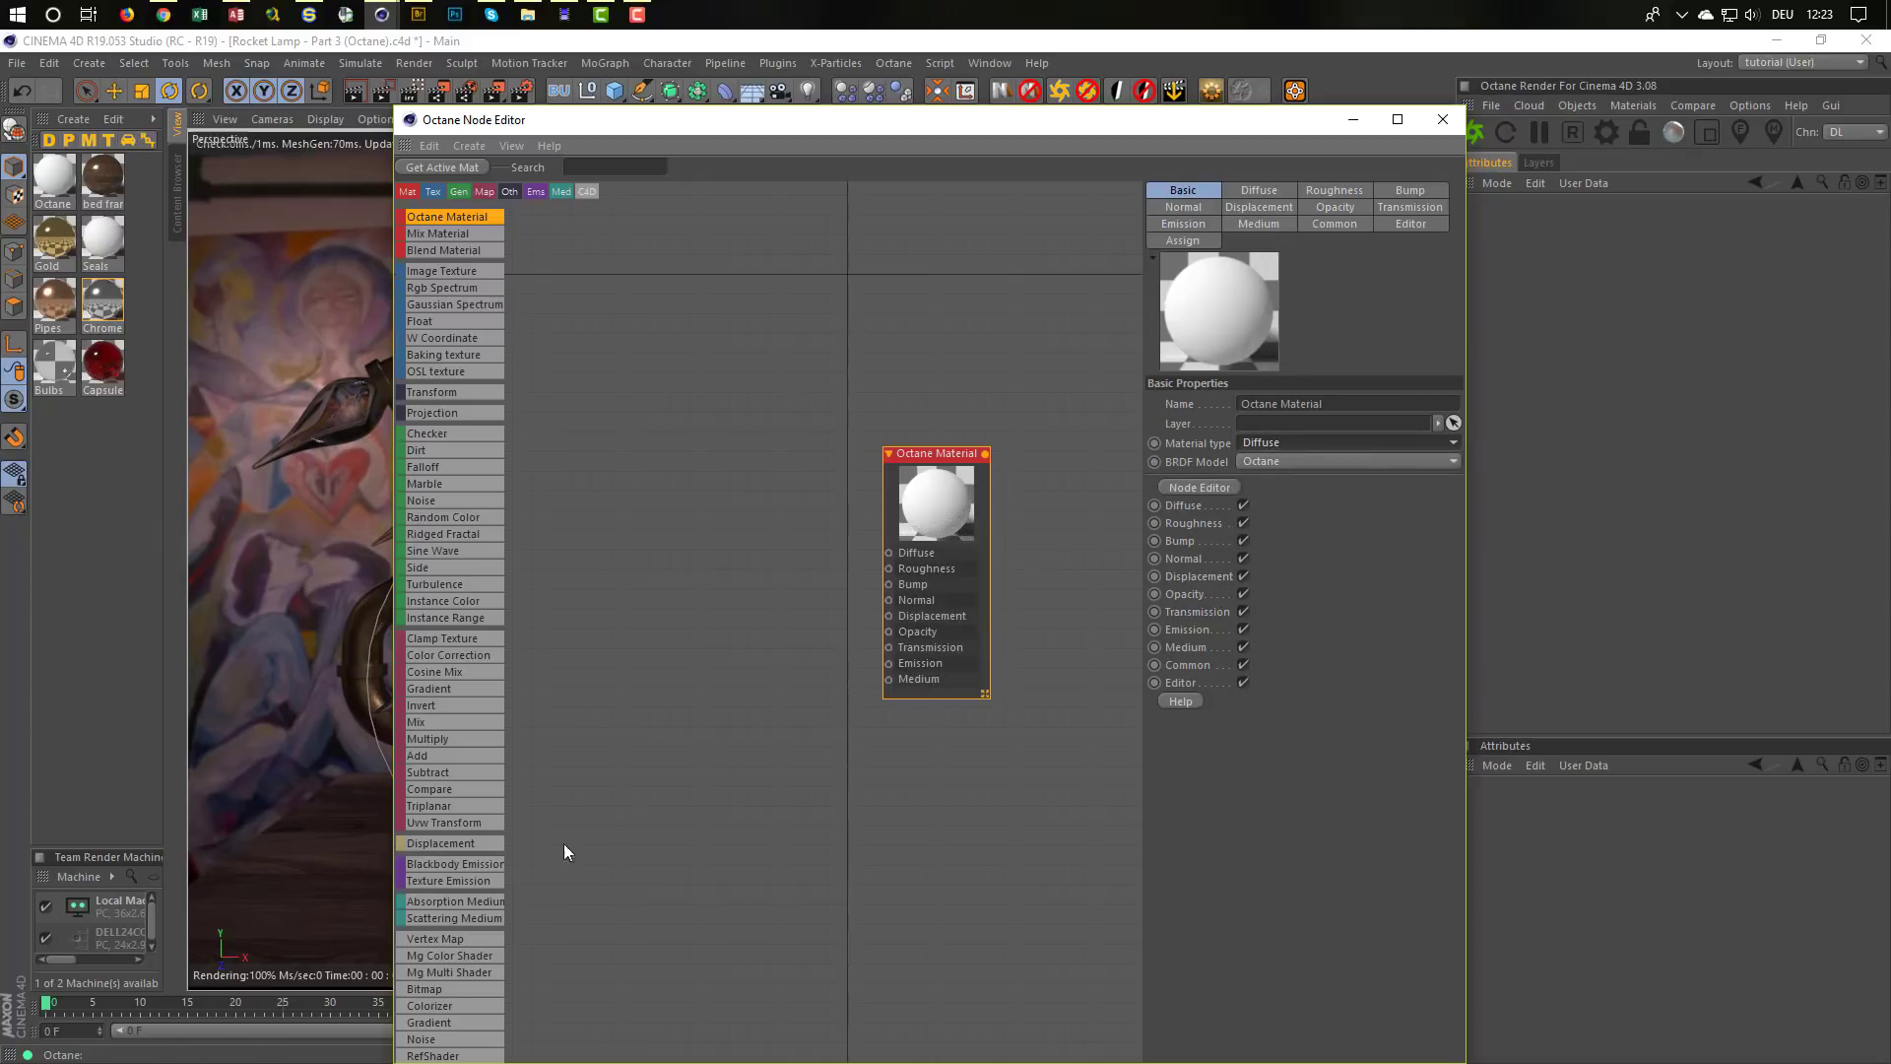
Add a Blackbody Emission node and wire it into the material's Emission input
{"action": "left_click_drag", "start_coordinate": [451, 866], "coordinate": [689, 676]}
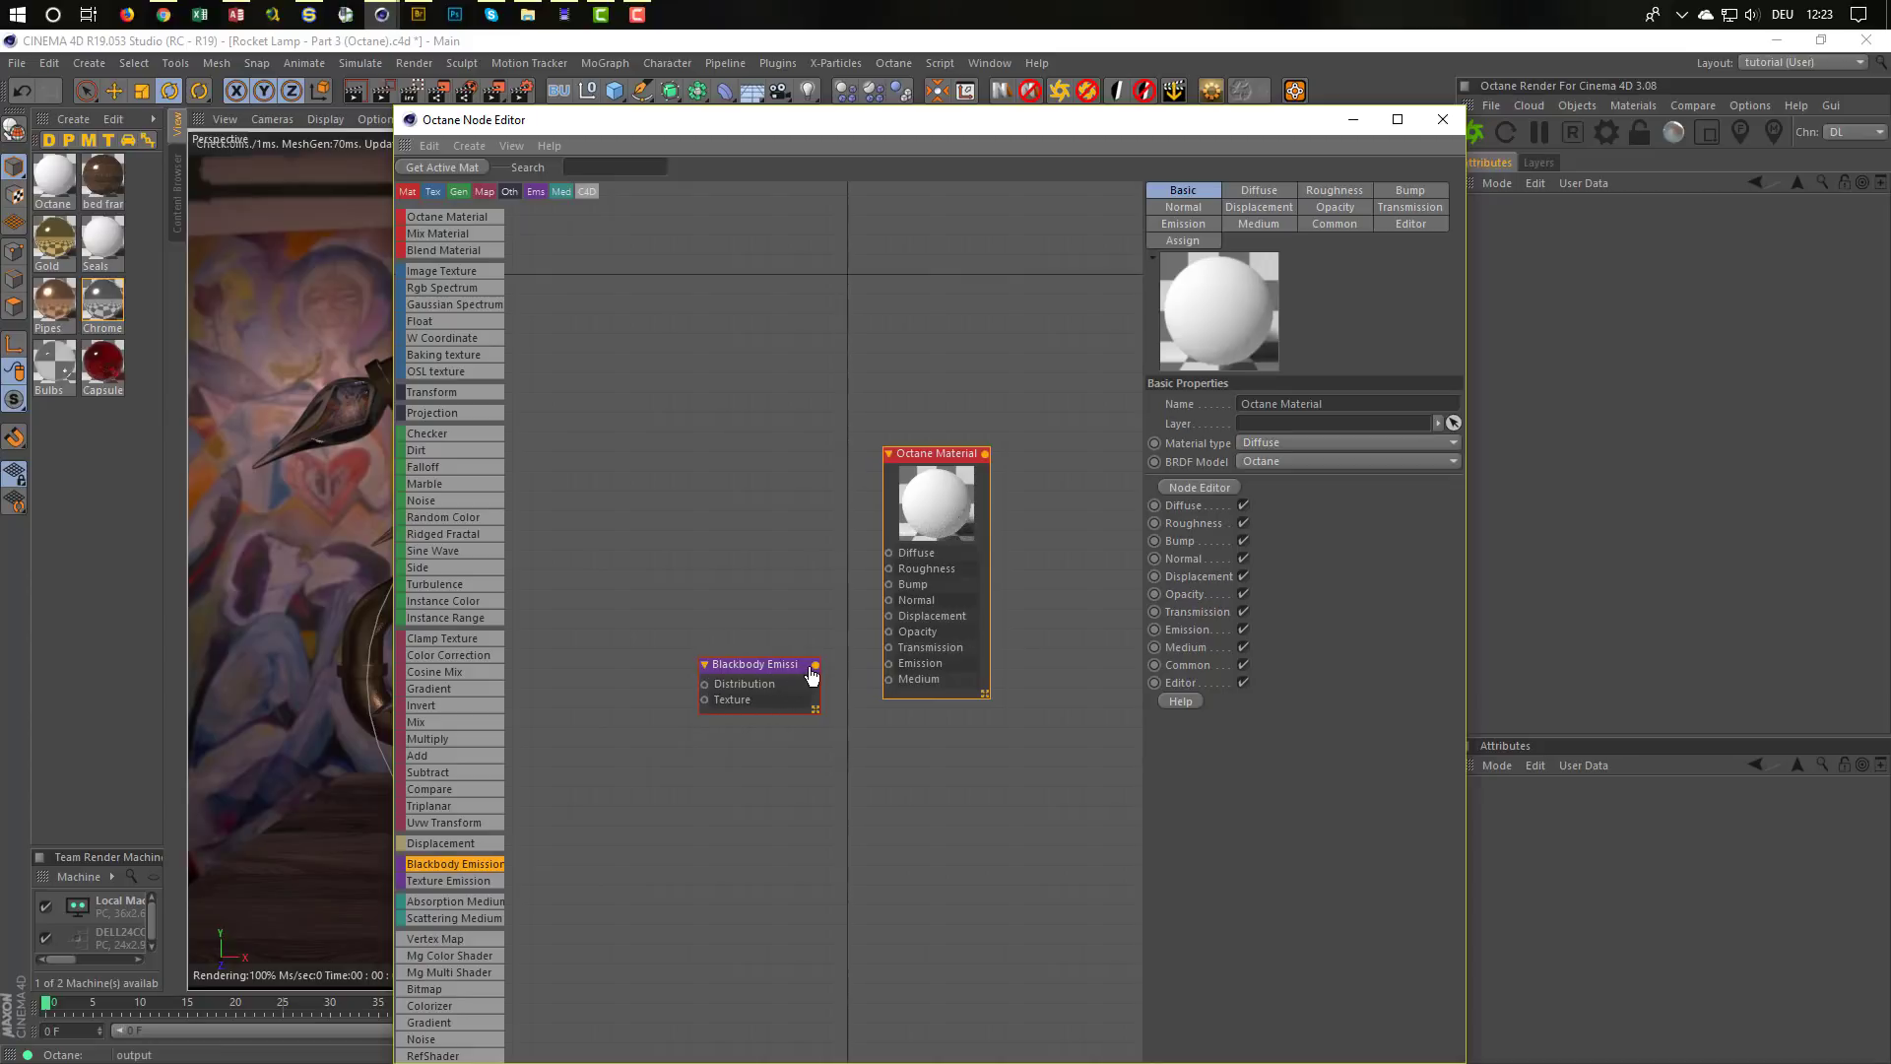
{"action": "left_click_drag", "start_coordinate": [816, 664], "coordinate": [889, 663]}
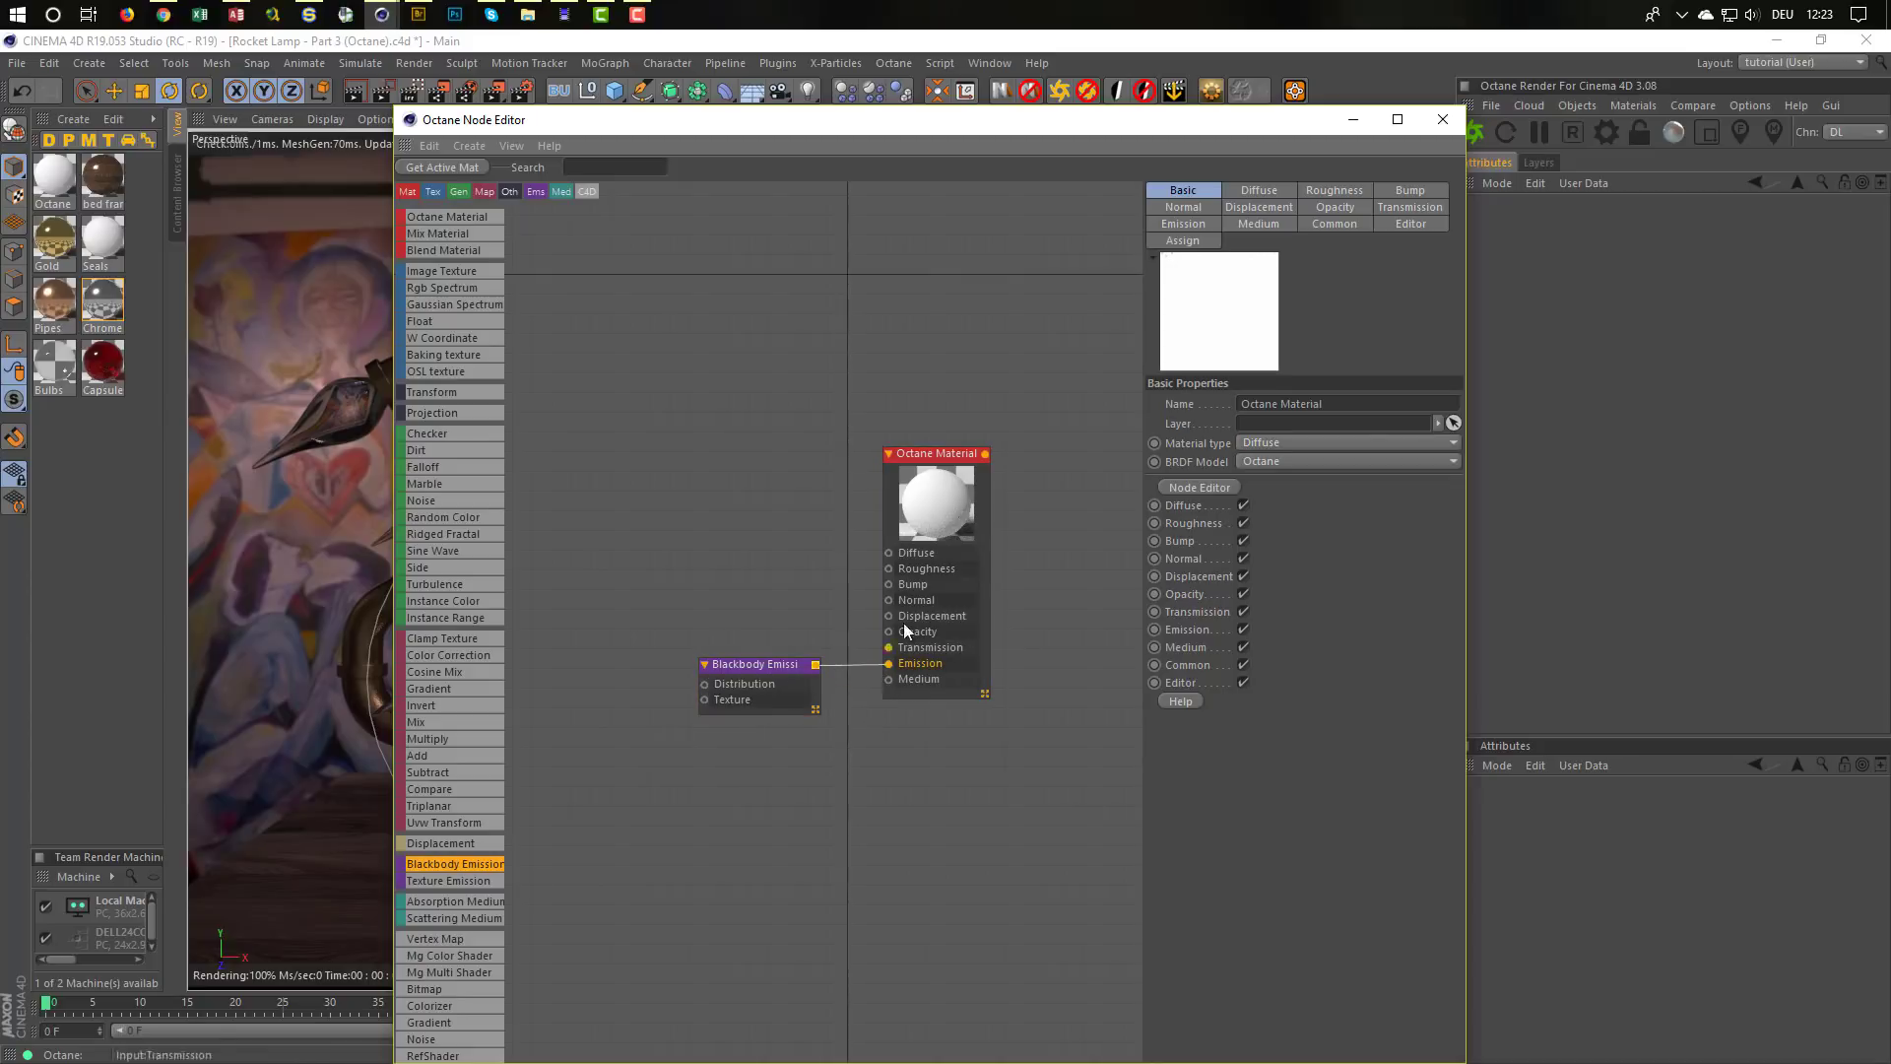
{"action": "left_click_drag", "start_coordinate": [1109, 126], "coordinate": [1030, 851]}
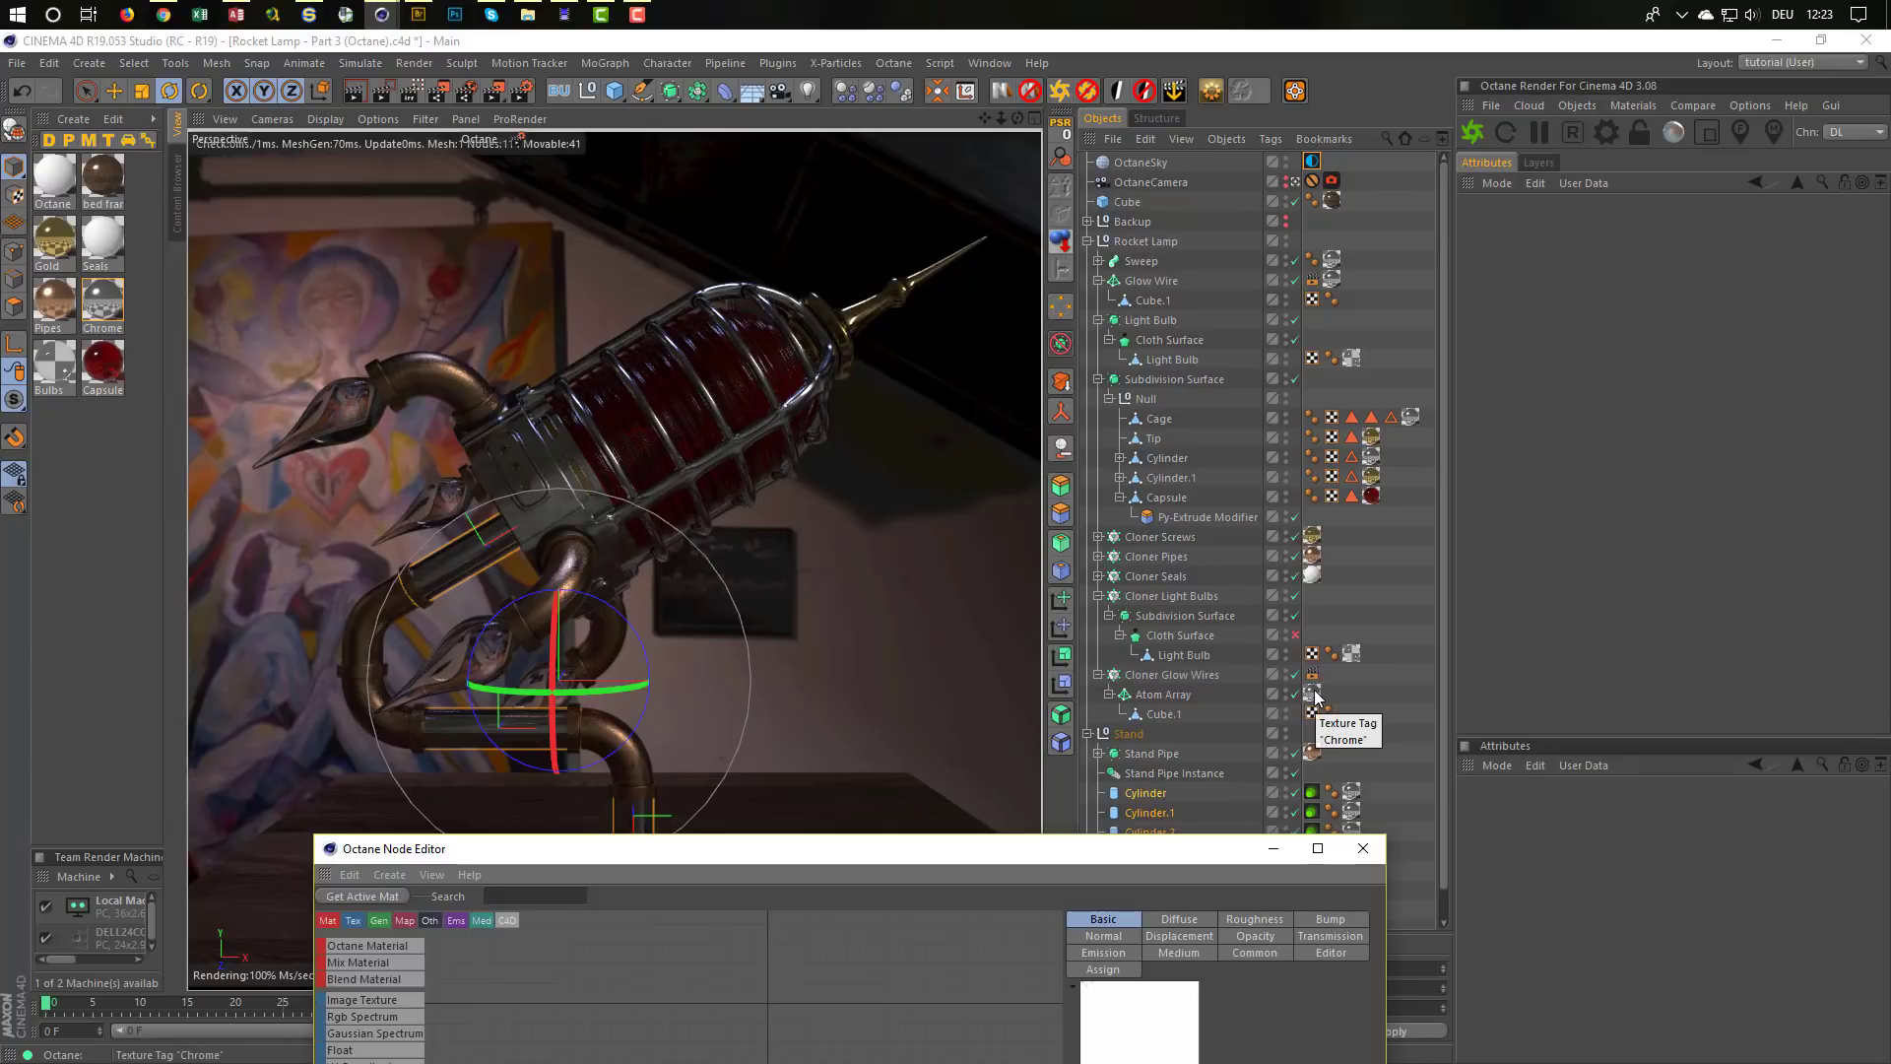
Rename the new emissive material to Light
{"action": "left_click", "coordinate": [67, 196]}
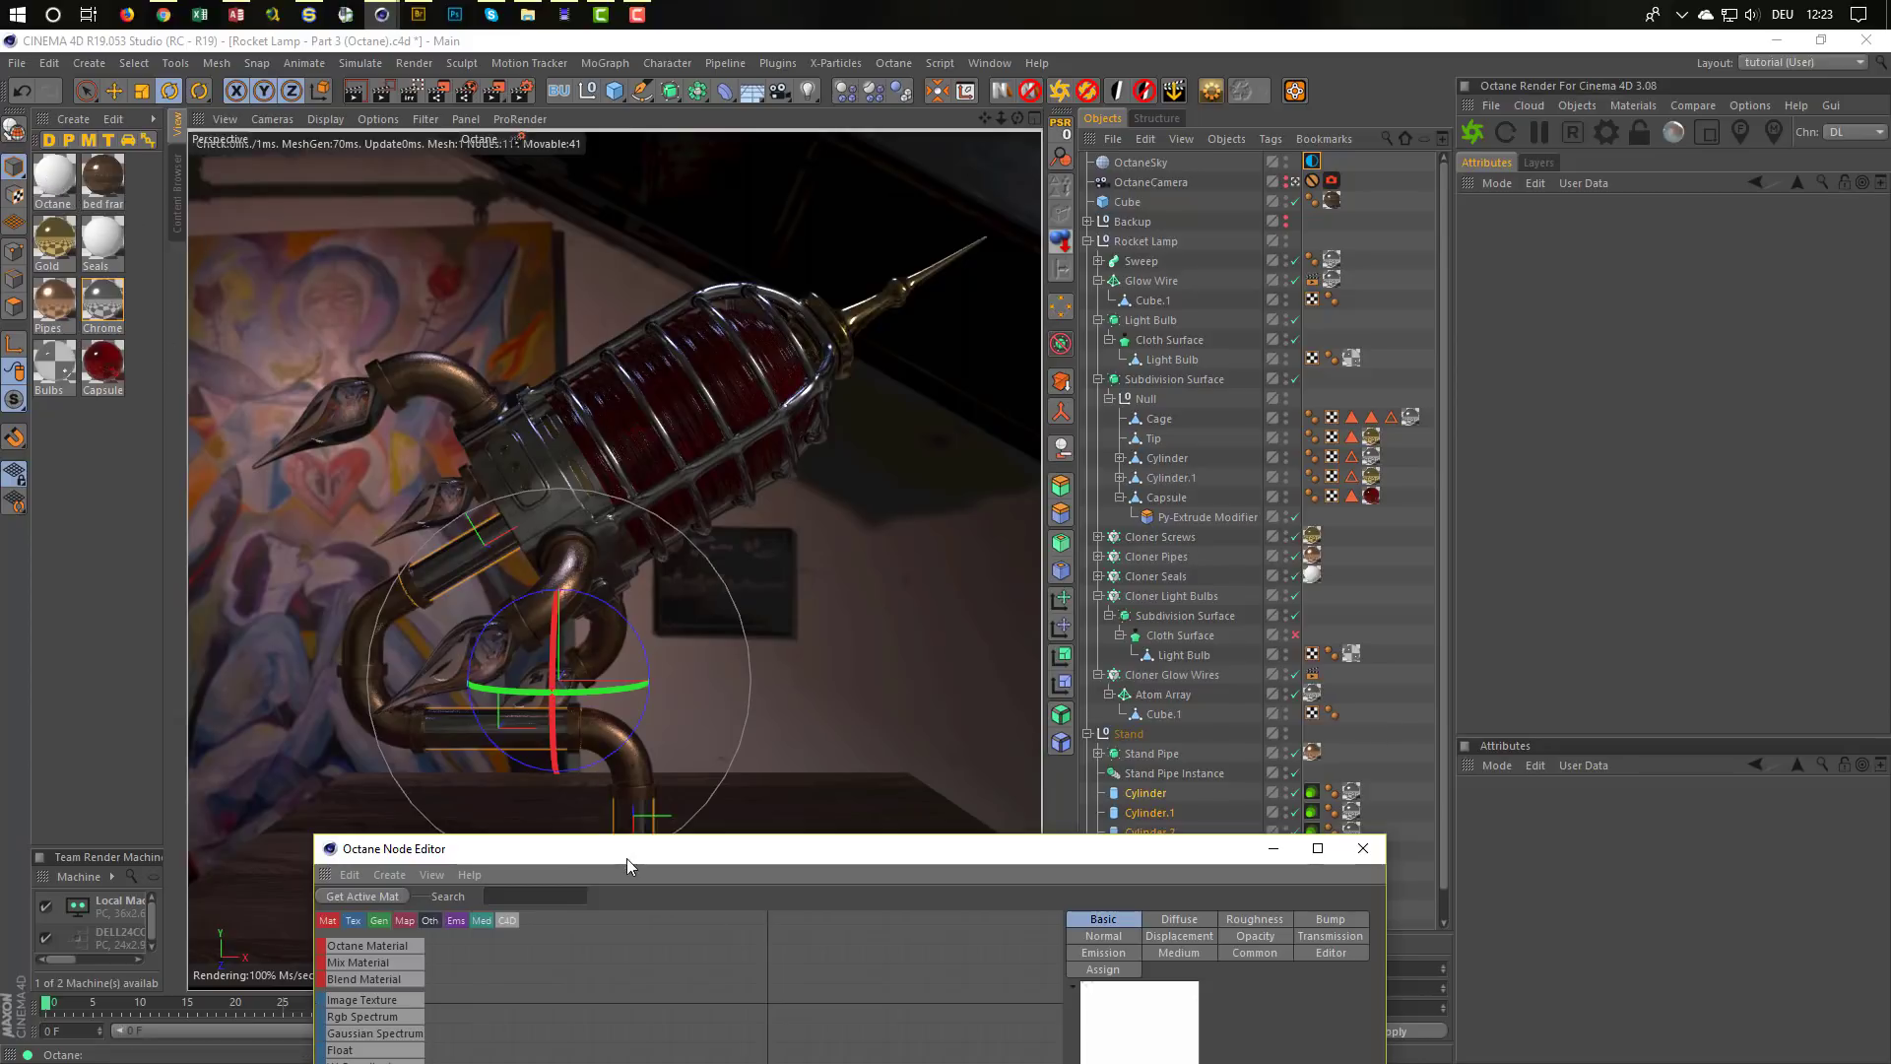
{"action": "left_click_drag", "start_coordinate": [627, 849], "coordinate": [626, 342]}
{"action": "left_click_drag", "start_coordinate": [1264, 642], "coordinate": [1091, 660]}
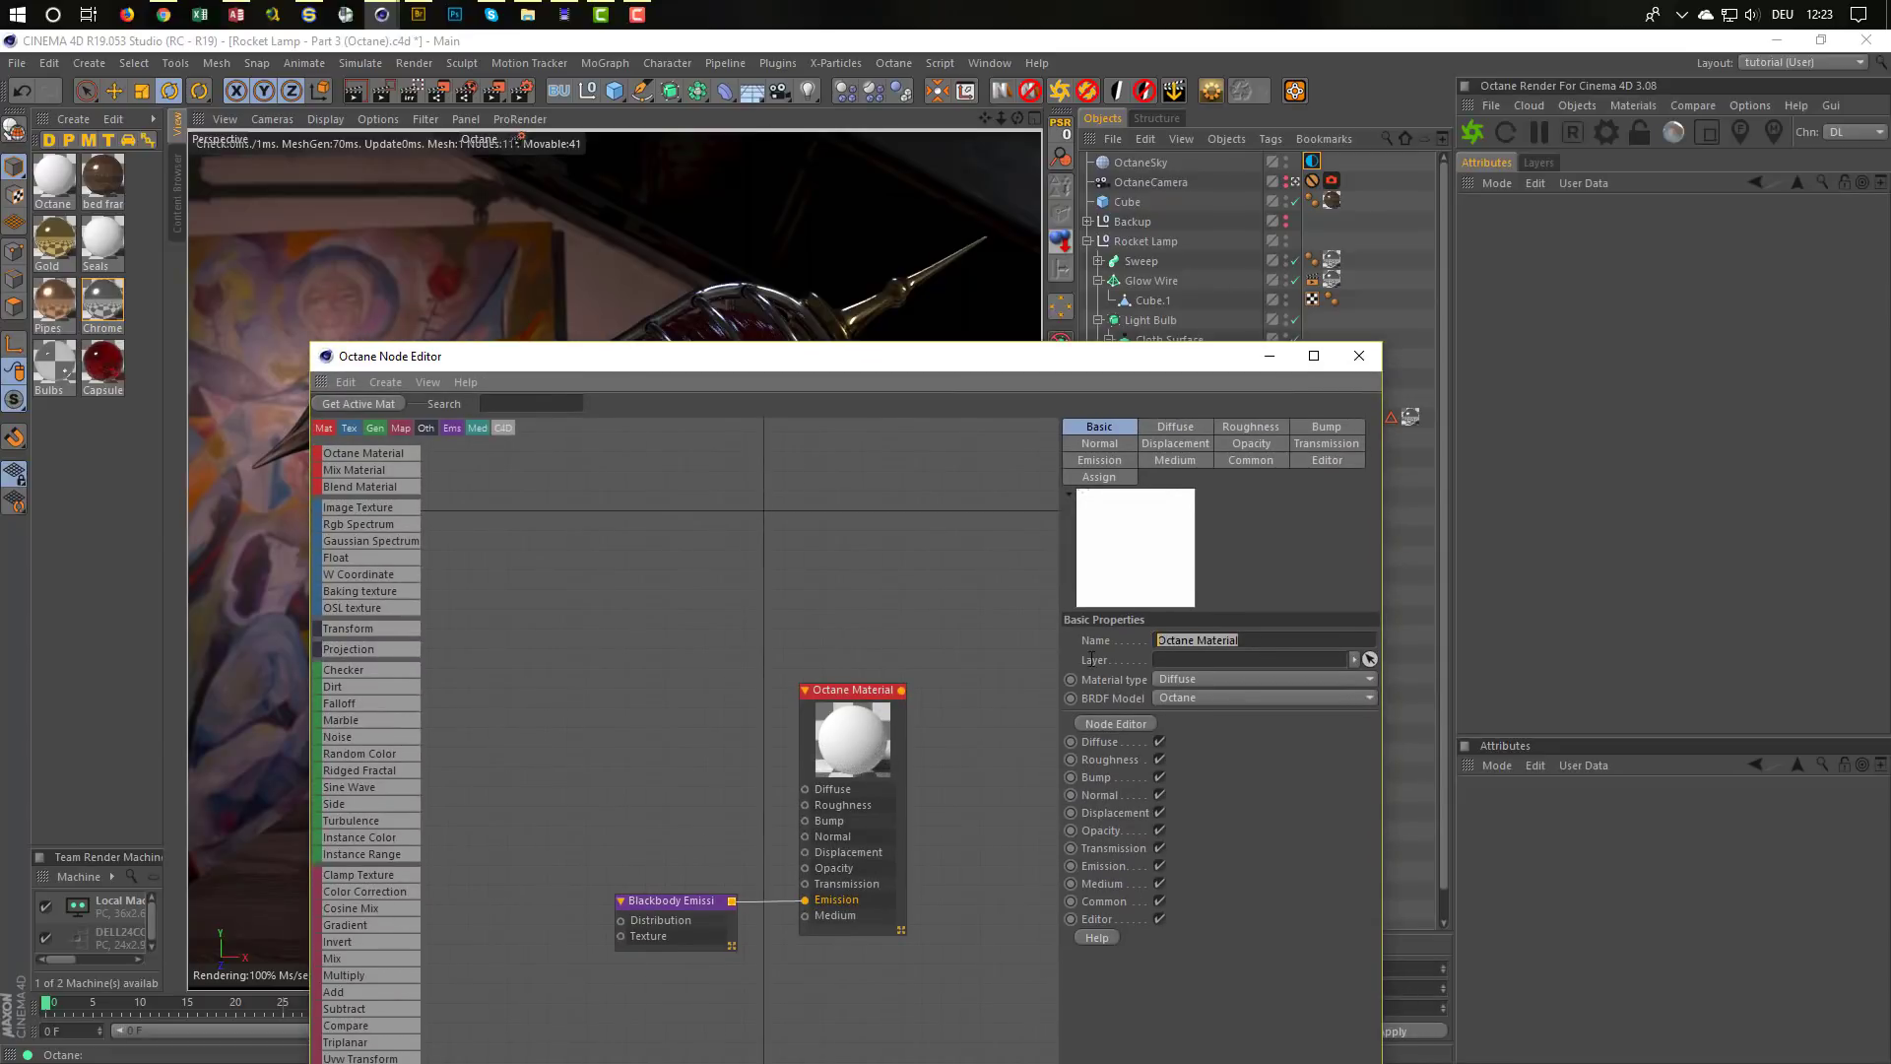
{"action": "type", "text": "Light"}
{"action": "key", "text": "Return"}
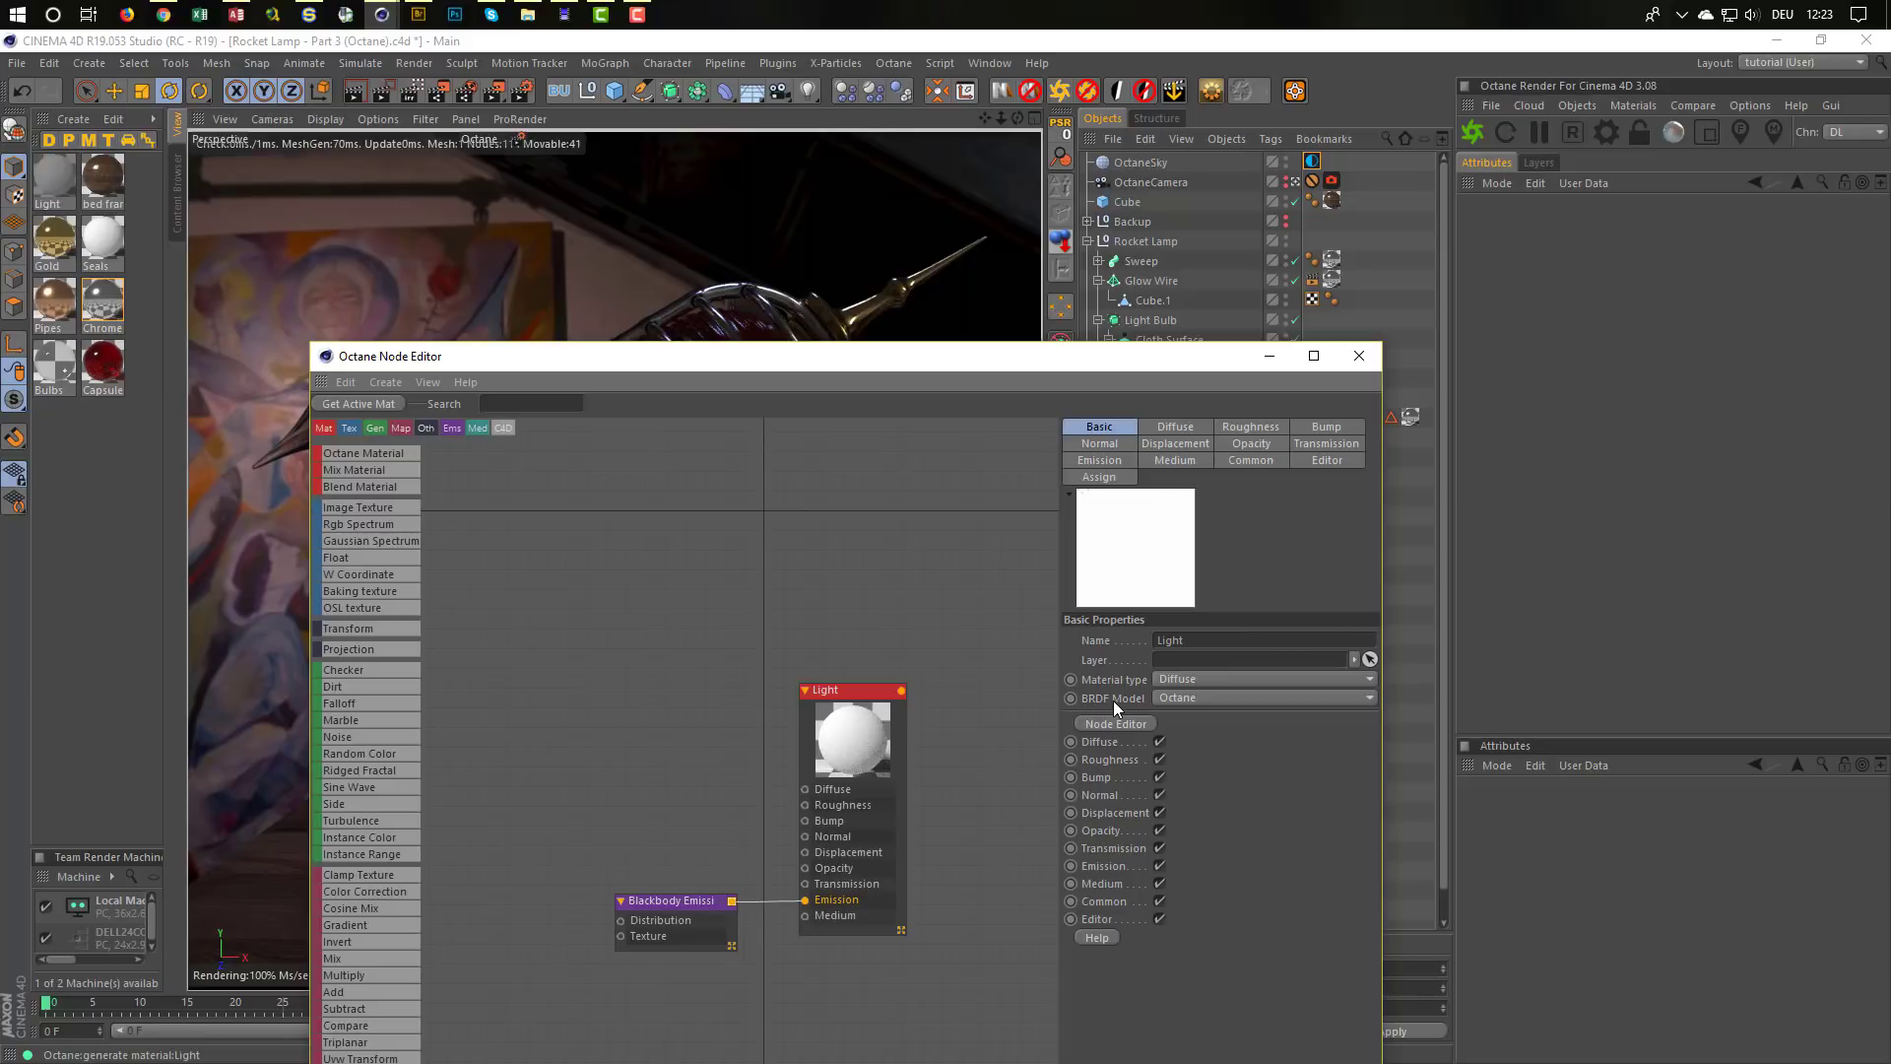
Apply the Light material to the Atom Array so its wire frames glow white
{"action": "left_click_drag", "start_coordinate": [1192, 355], "coordinate": [1205, 783]}
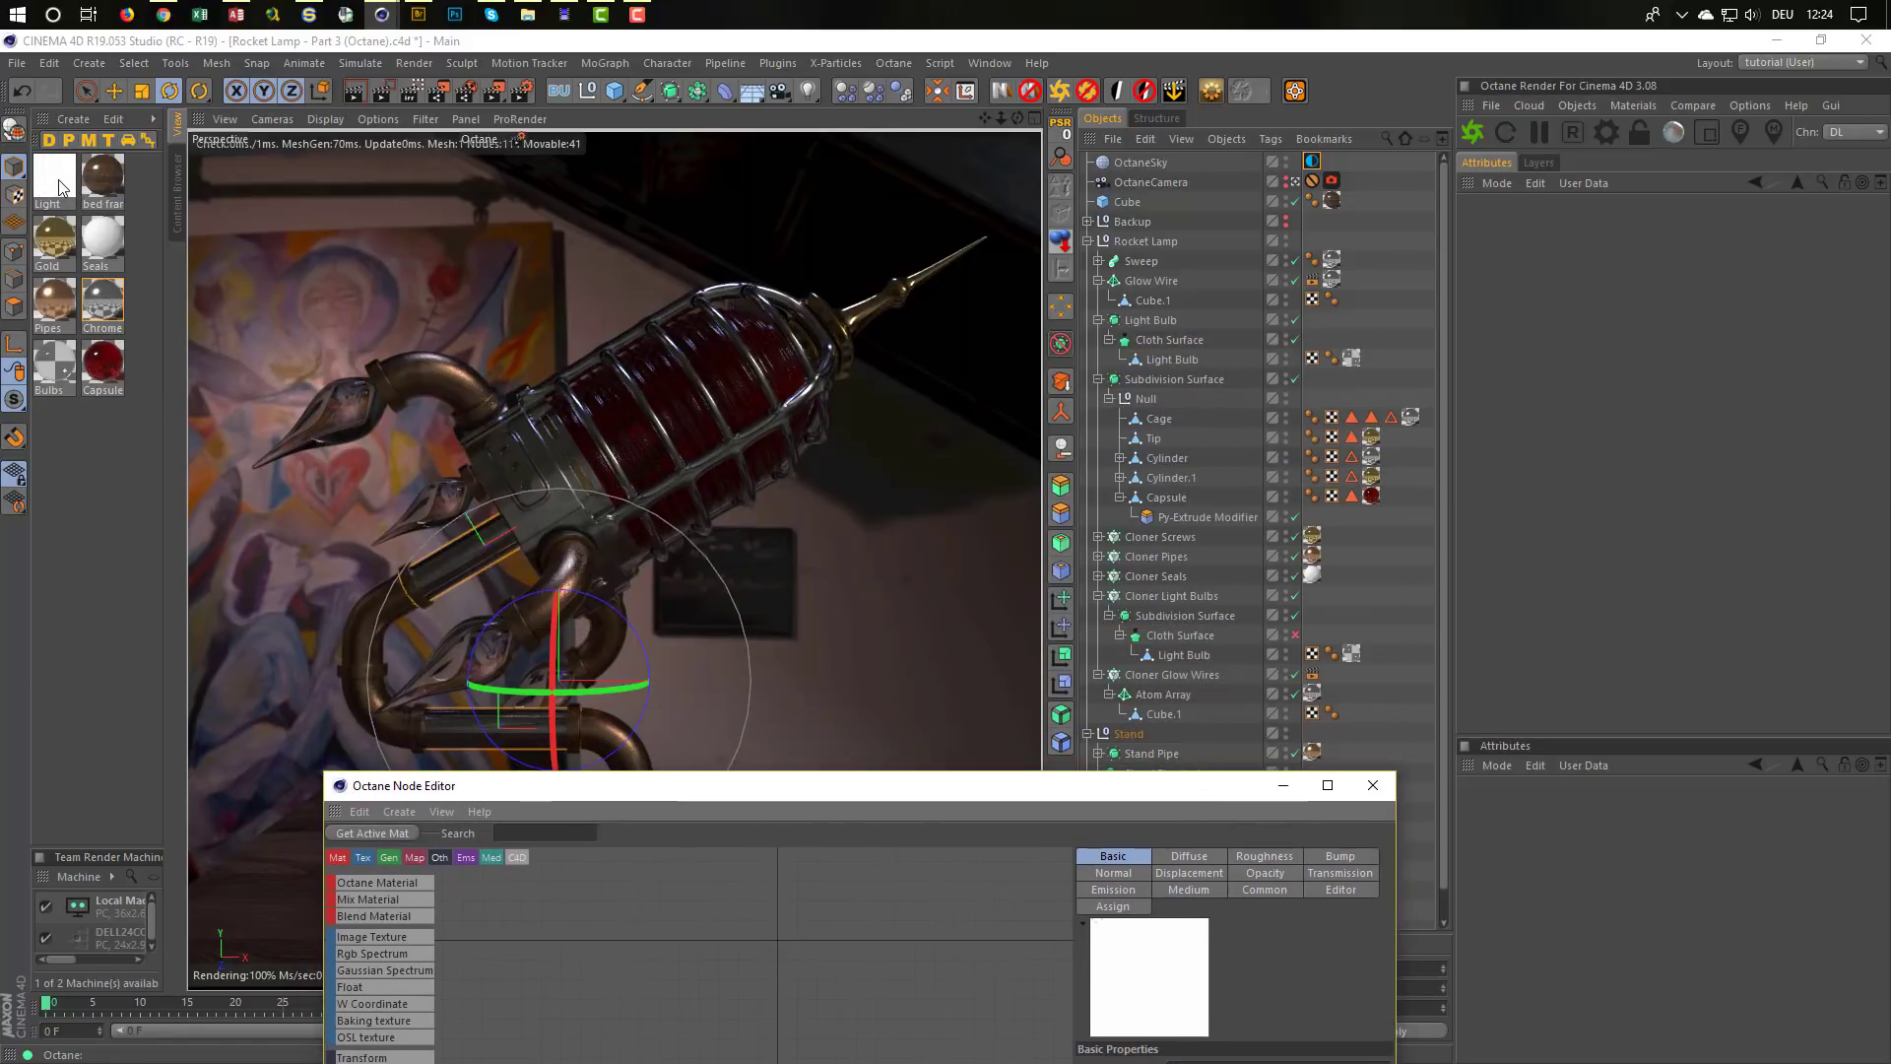
{"action": "left_click_drag", "start_coordinate": [59, 183], "coordinate": [1172, 694]}
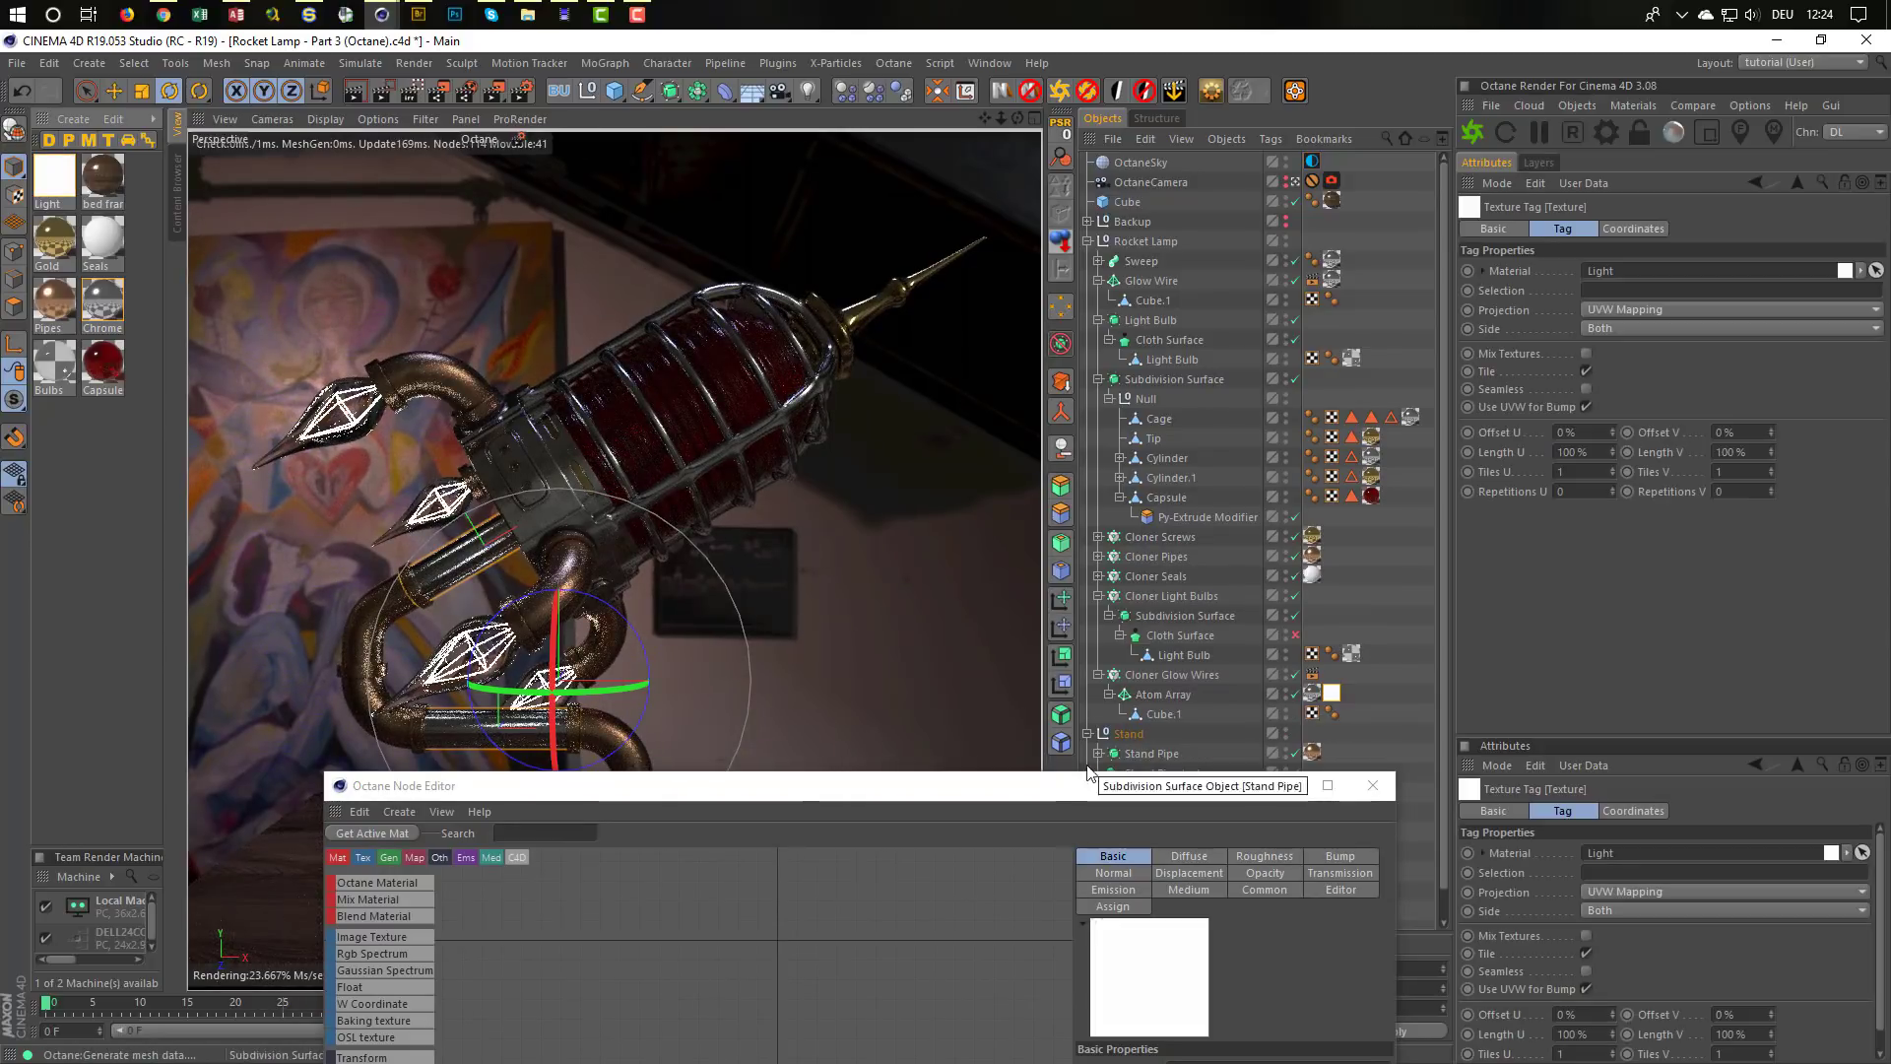
{"action": "left_click_drag", "start_coordinate": [1082, 790], "coordinate": [1408, 439]}
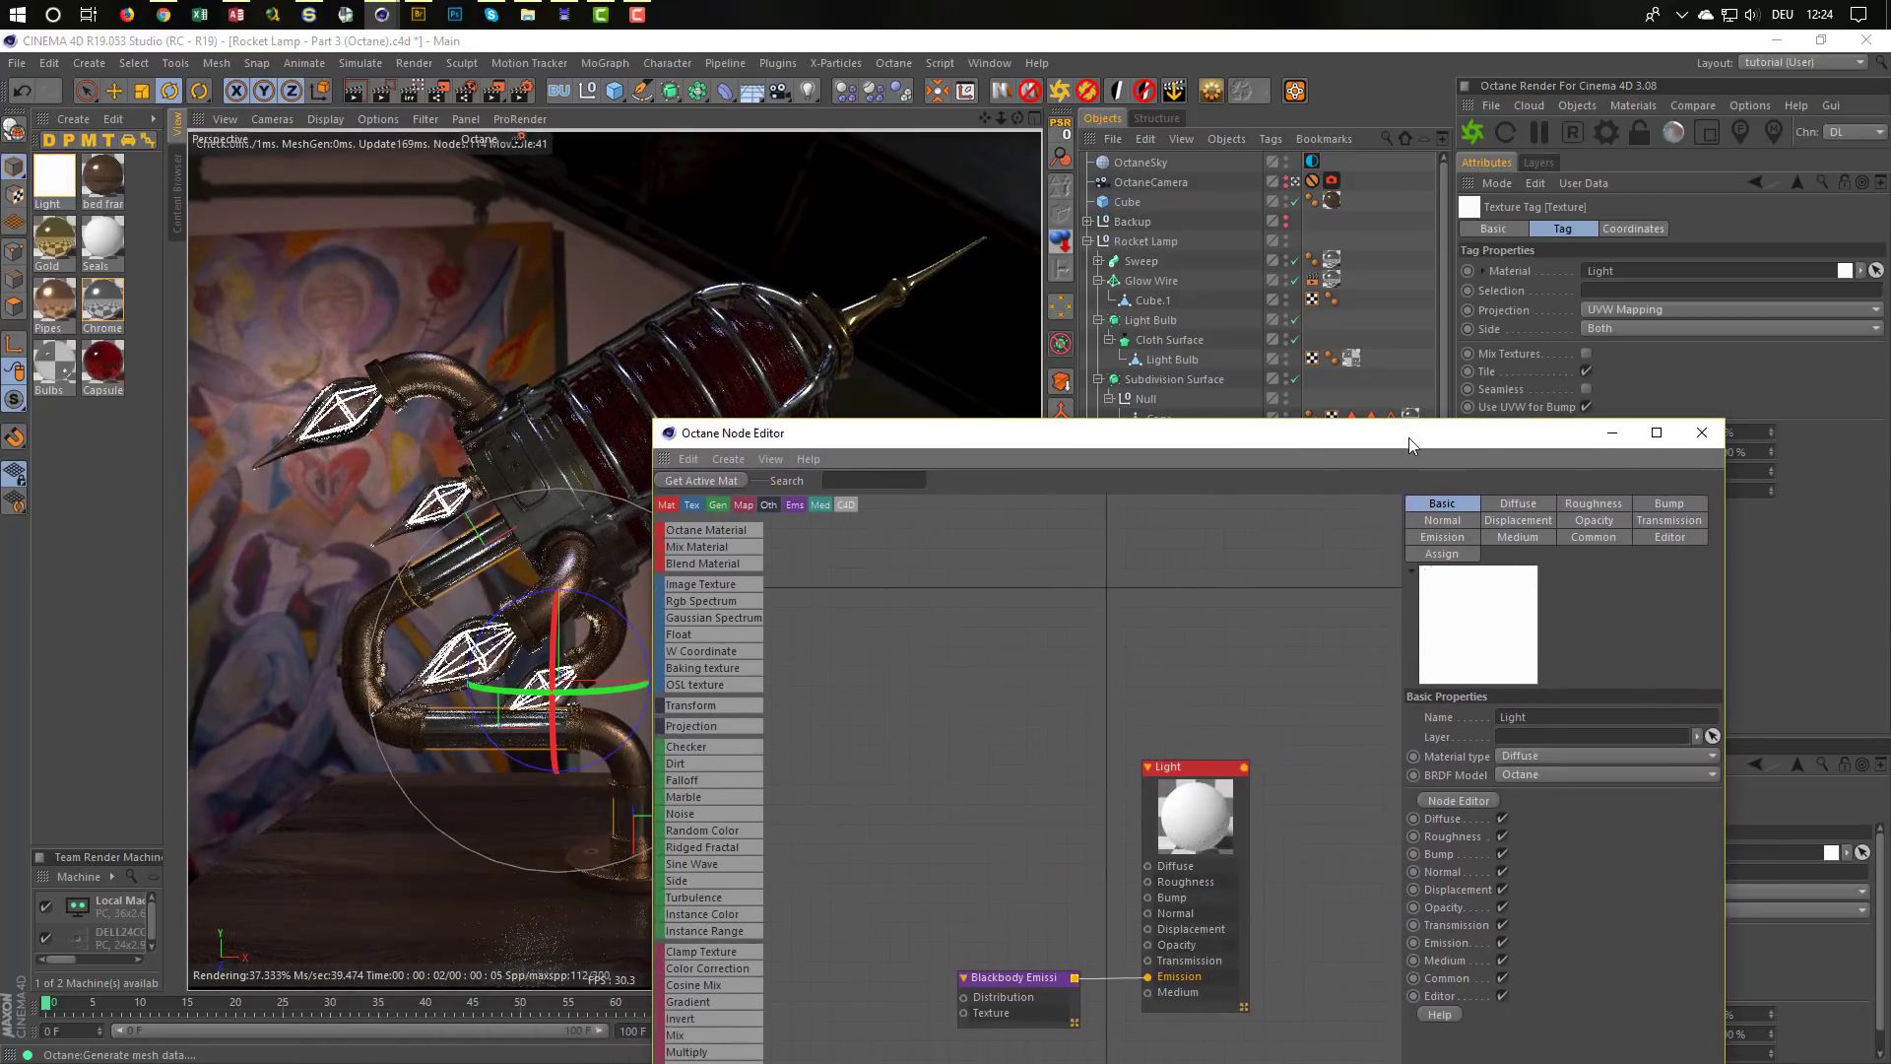
{"action": "left_click", "coordinate": [1036, 990]}
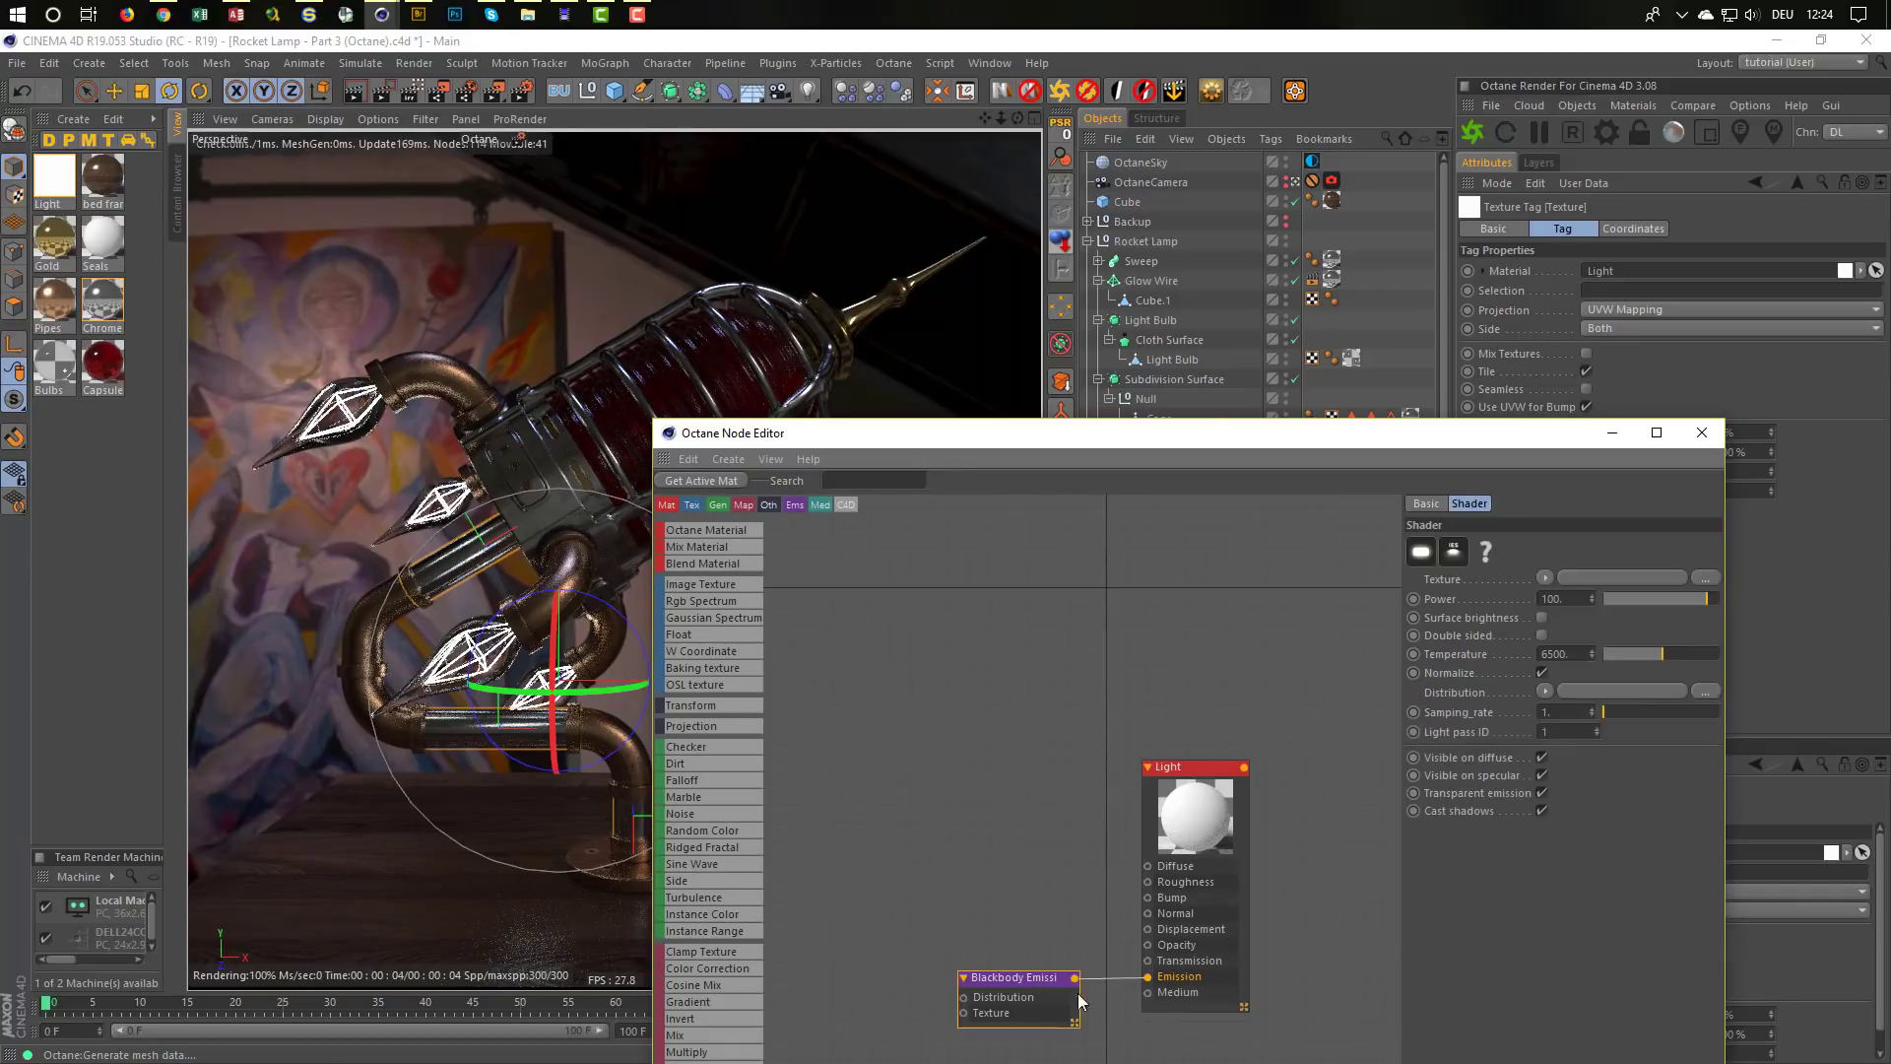
Set the Light's blackbody emission to power 200, surface brightness off, temperature about 2978
{"action": "left_click", "coordinate": [1543, 617]}
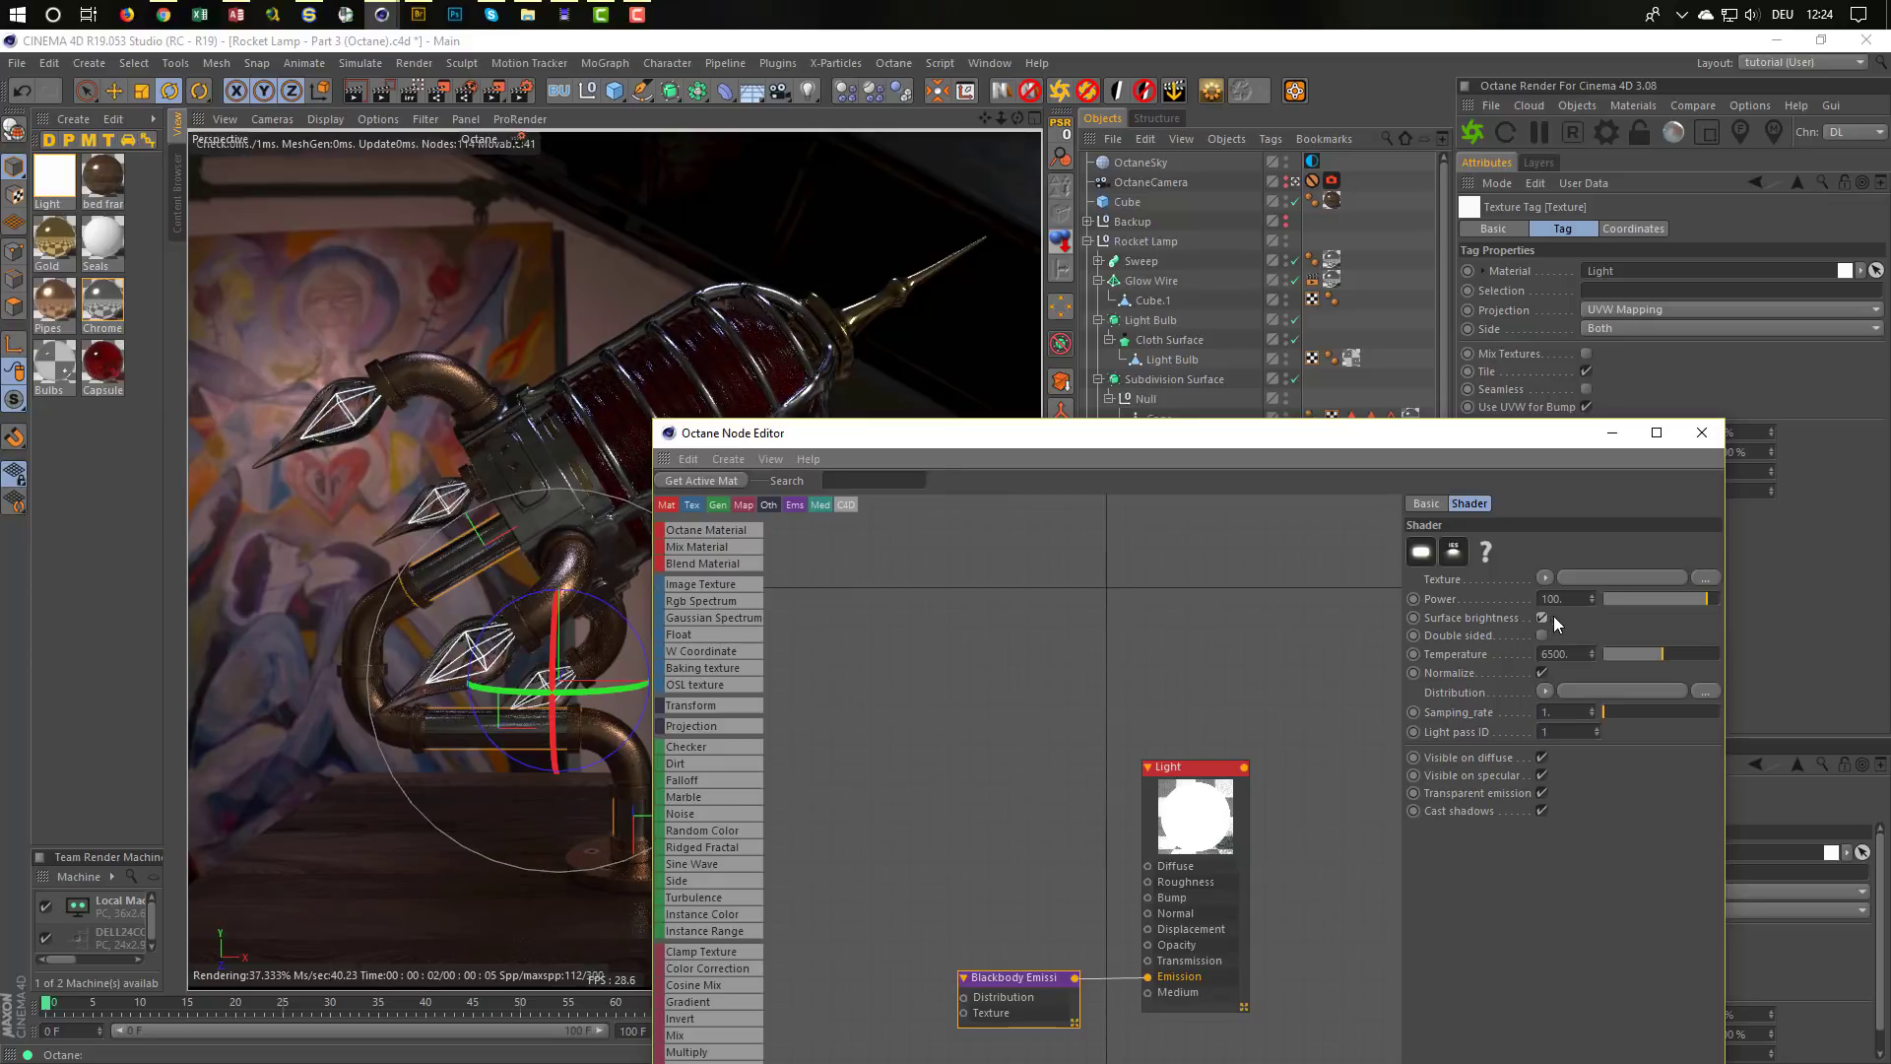
{"action": "left_click", "coordinate": [1552, 599]}
{"action": "type", "text": "500"}
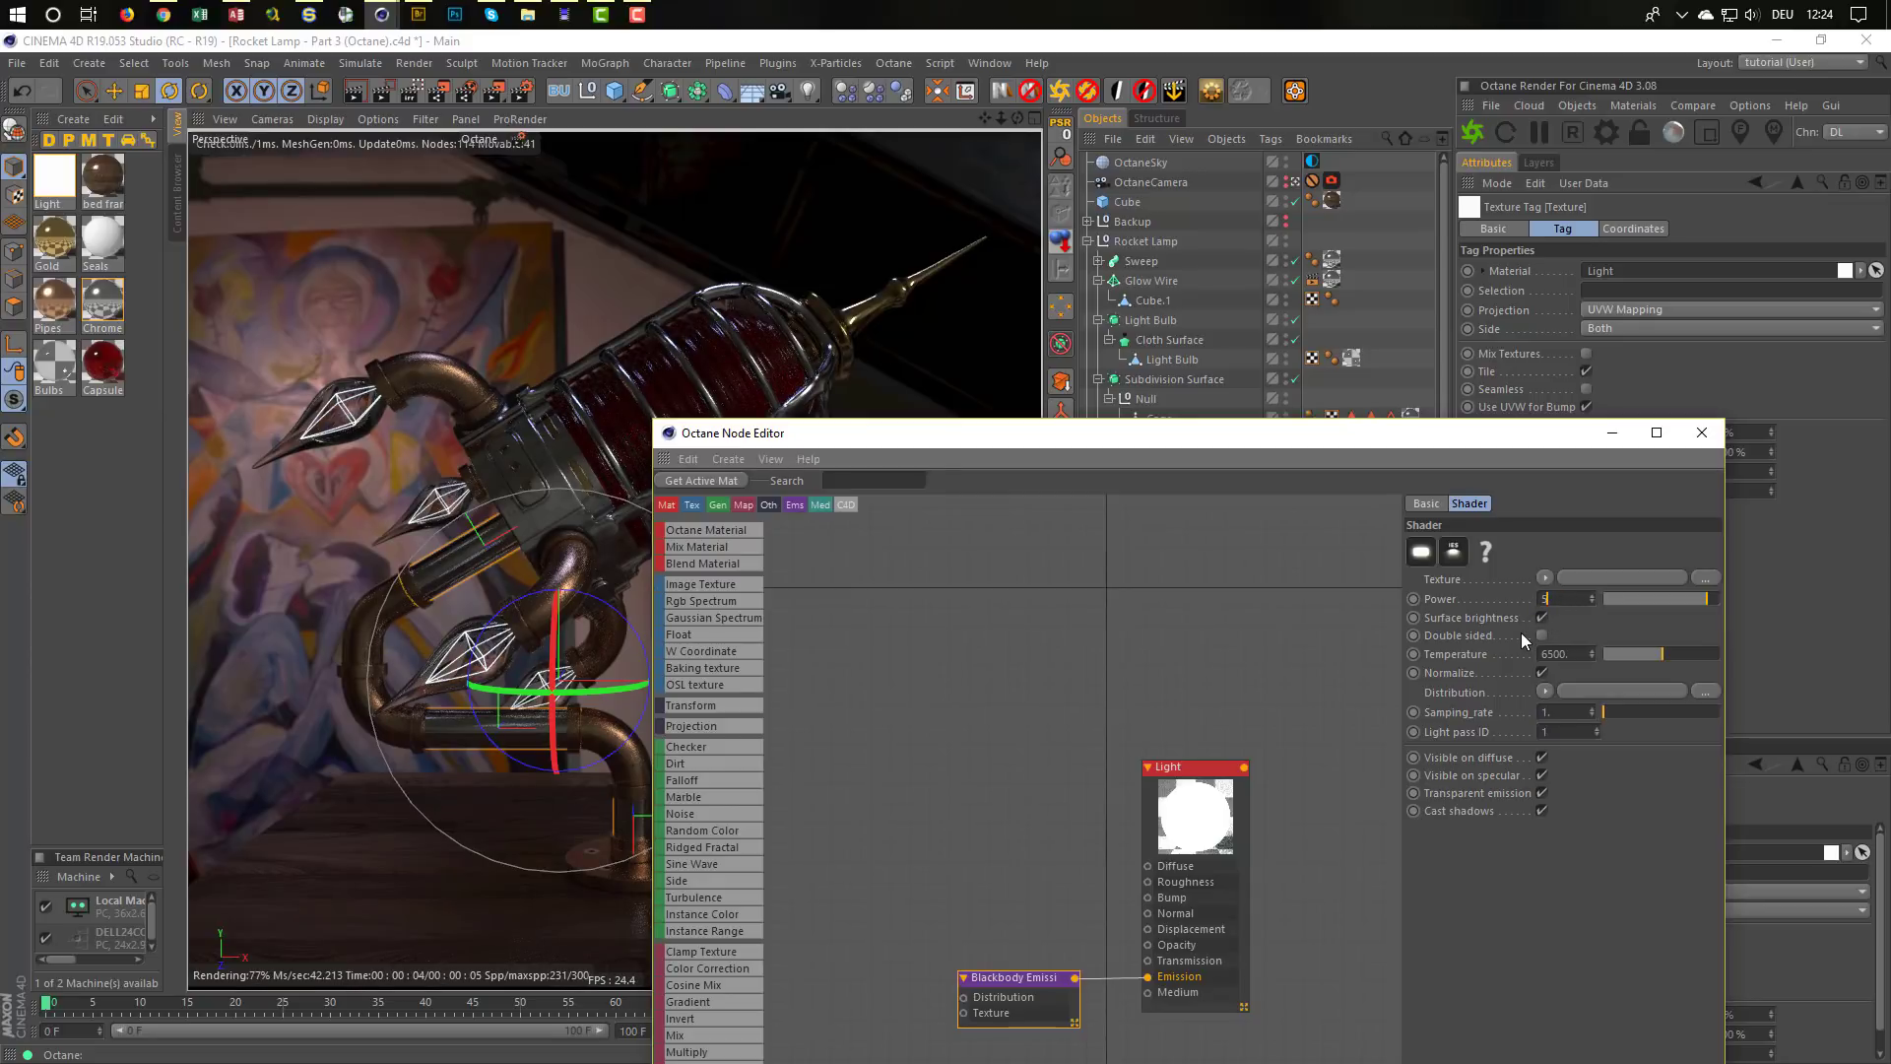
{"action": "key", "text": "Return"}
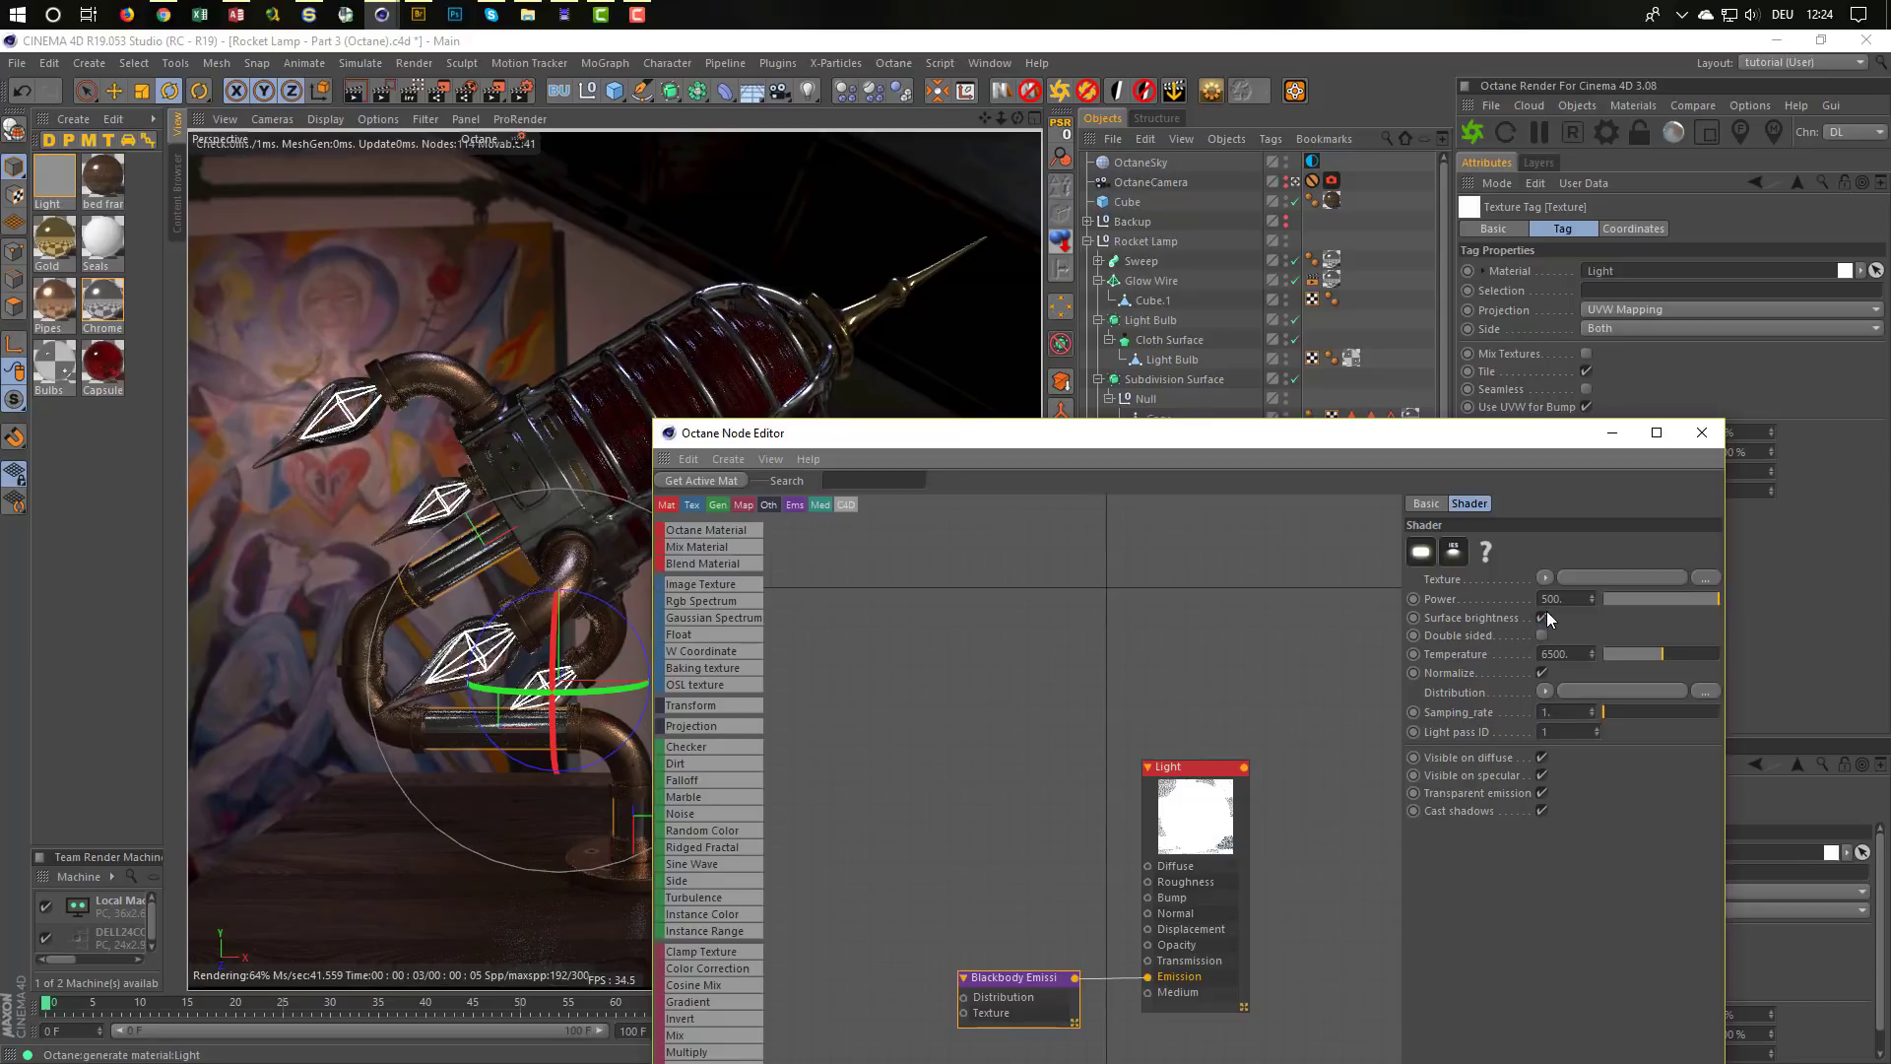
{"action": "left_click", "coordinate": [1542, 617]}
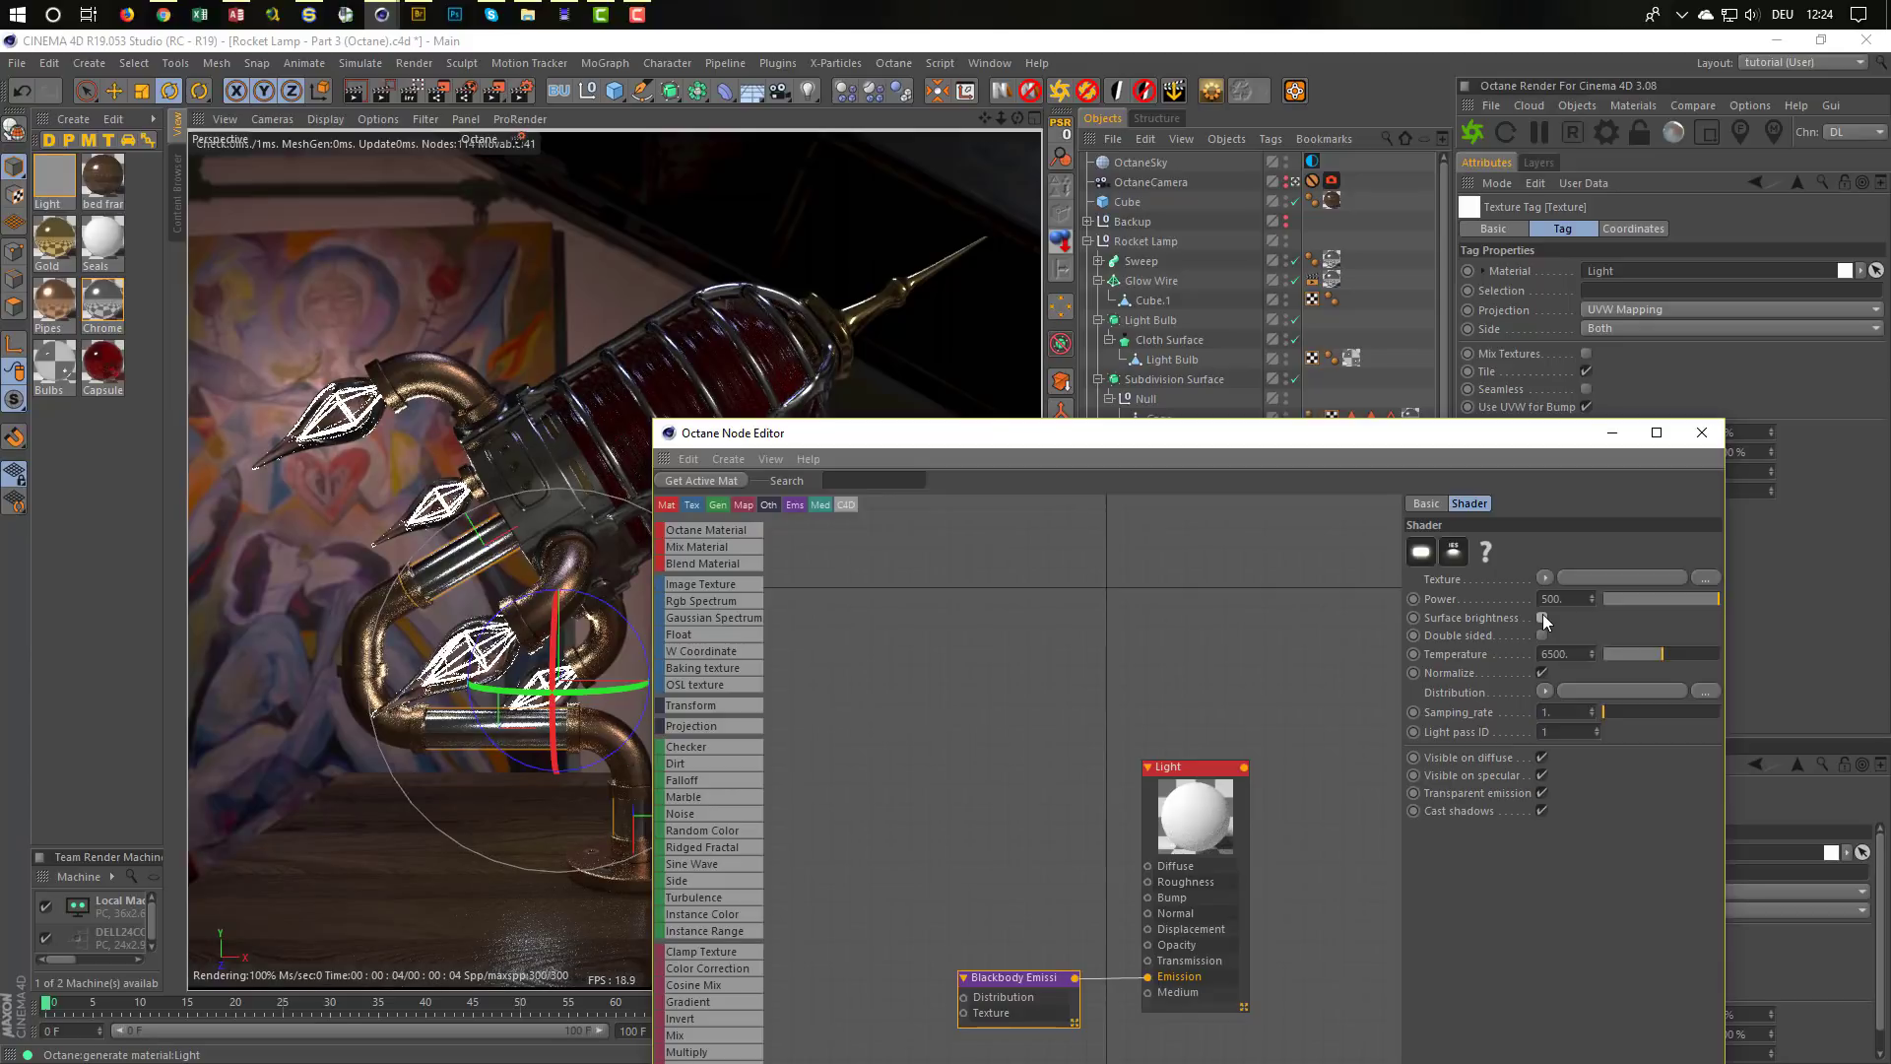
{"action": "left_click", "coordinate": [1543, 617]}
{"action": "type", "text": "200"}
{"action": "key", "text": "Return"}
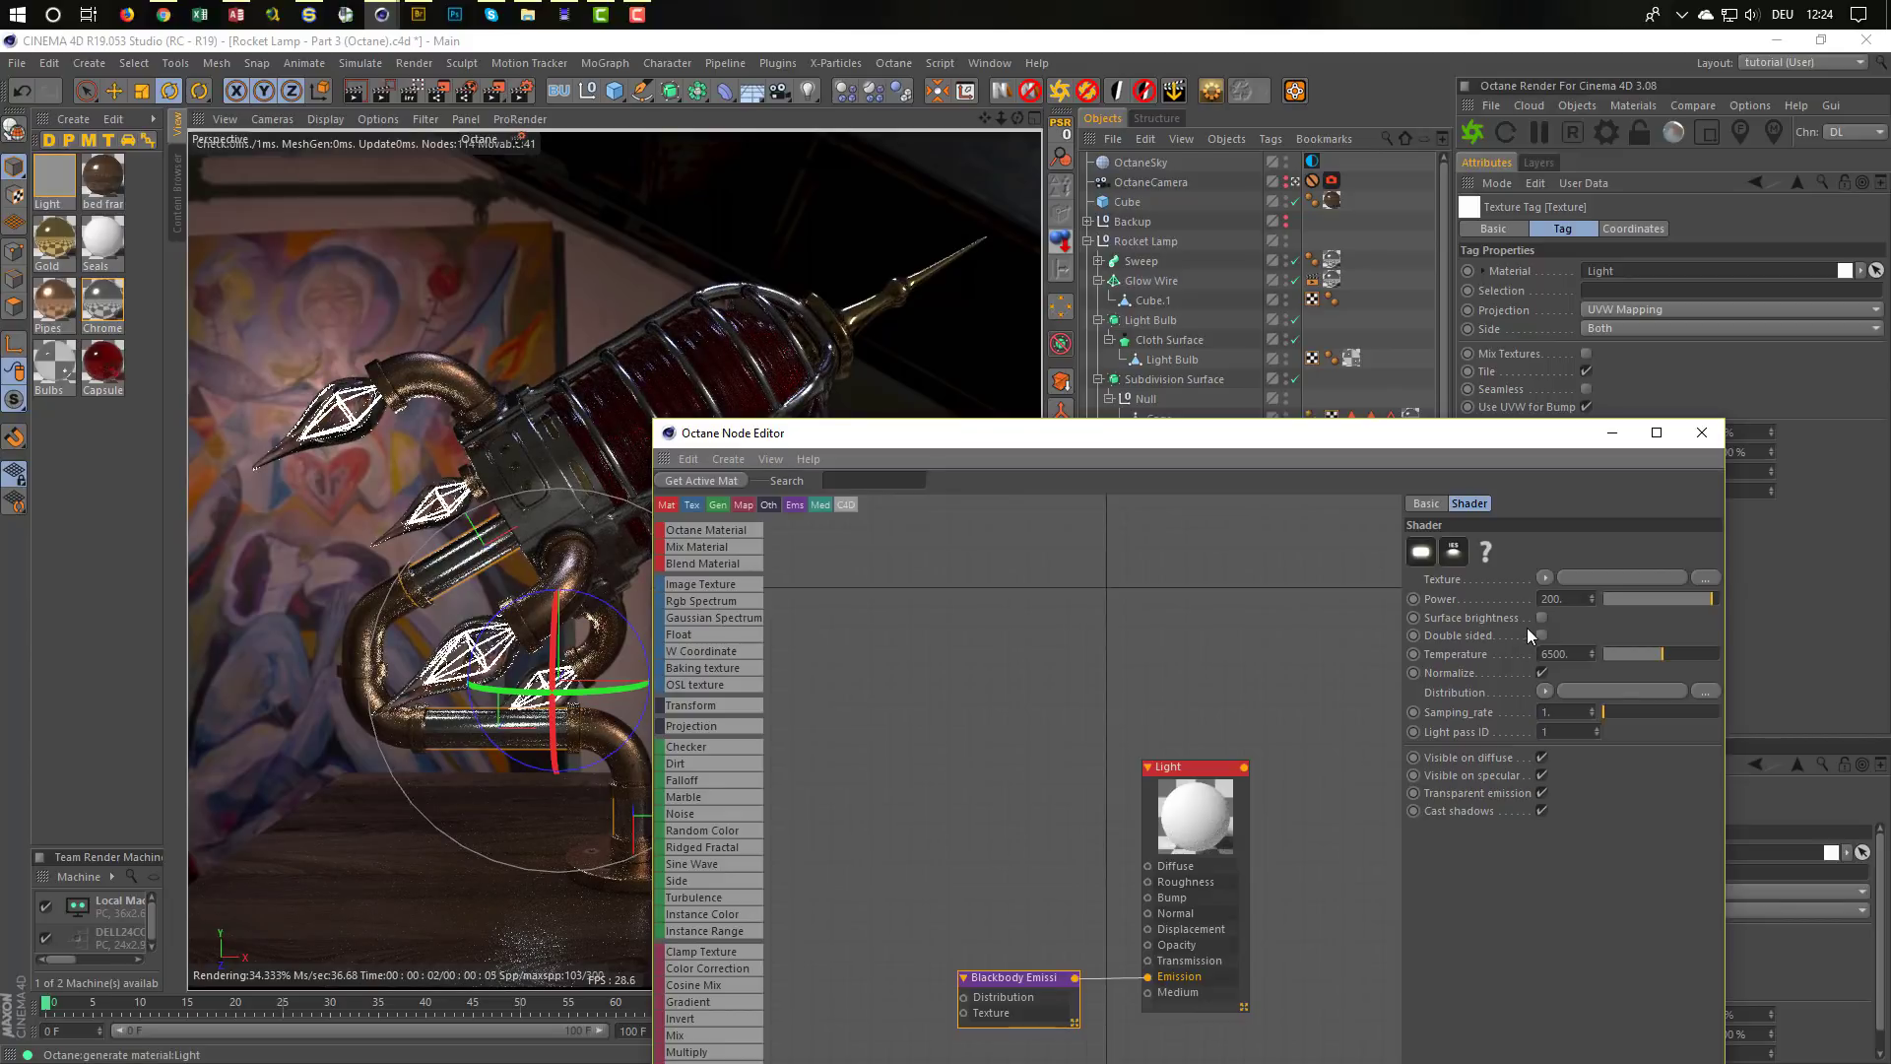
{"action": "left_click", "coordinate": [1635, 654]}
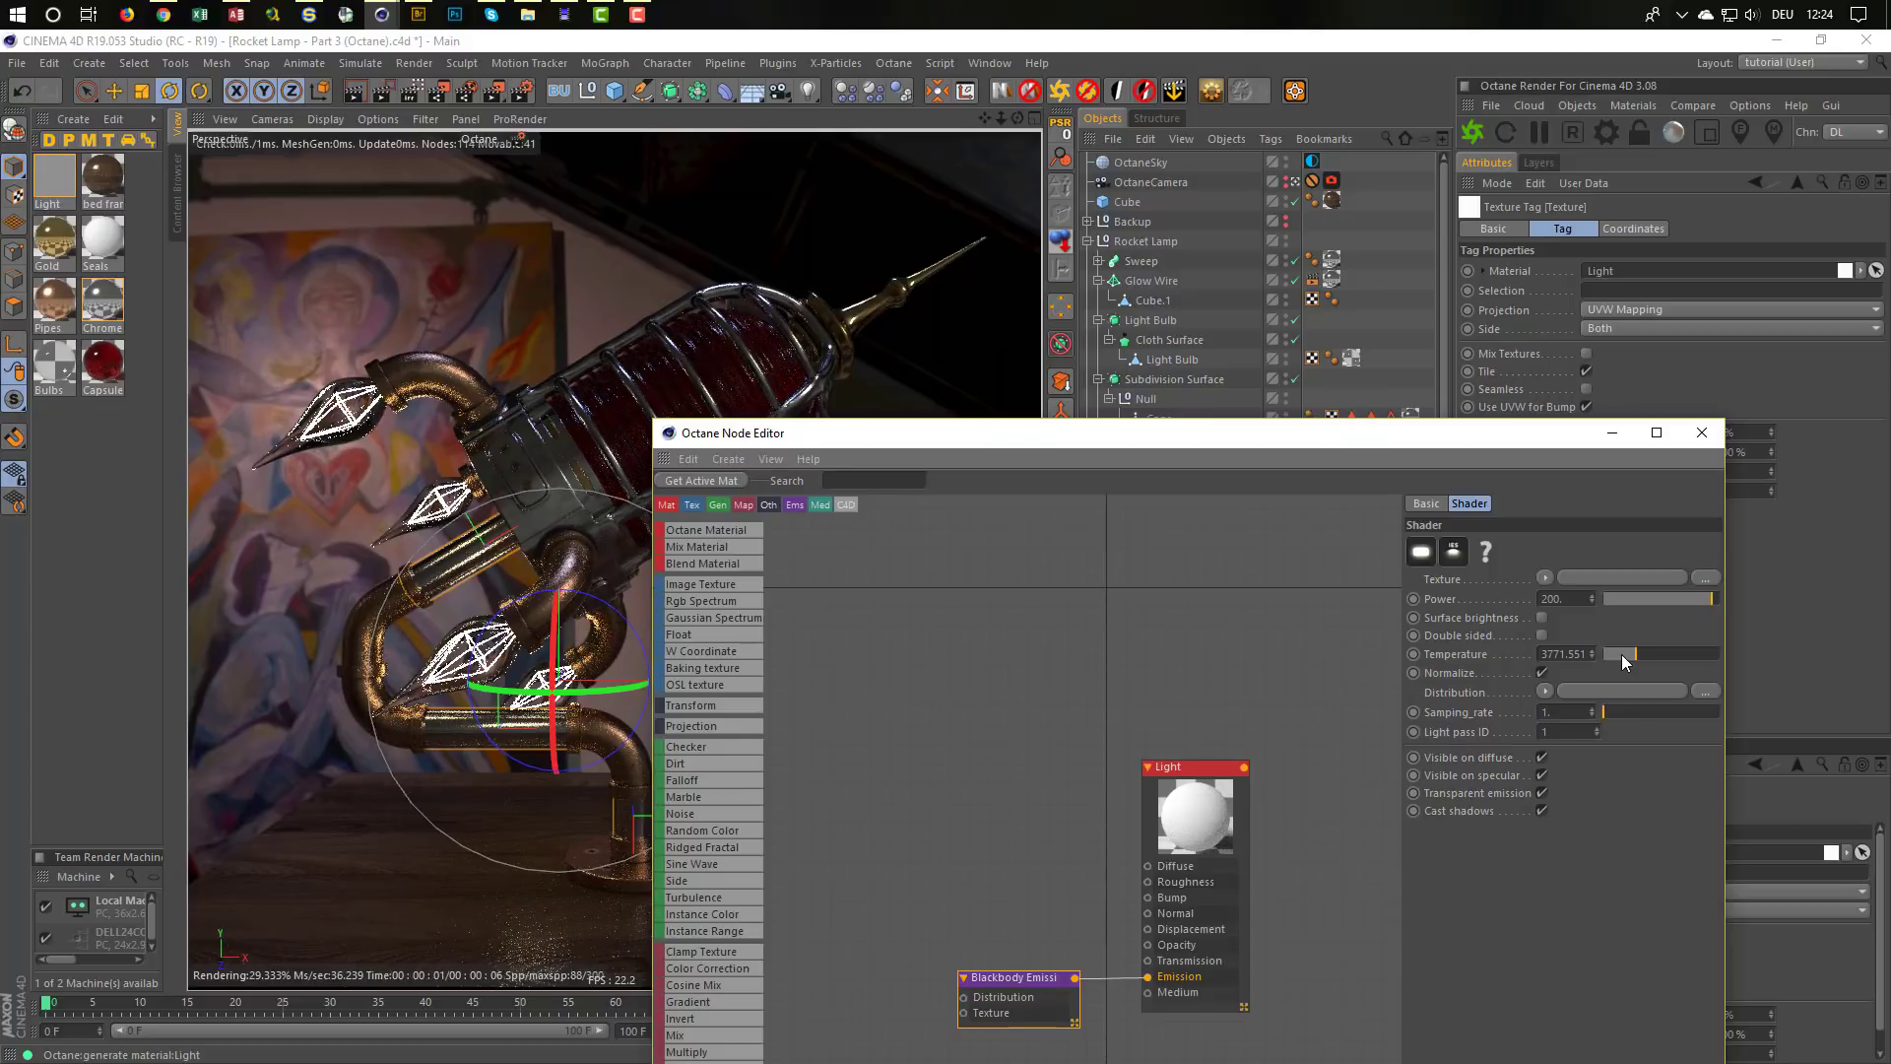
{"action": "left_click", "coordinate": [1621, 653]}
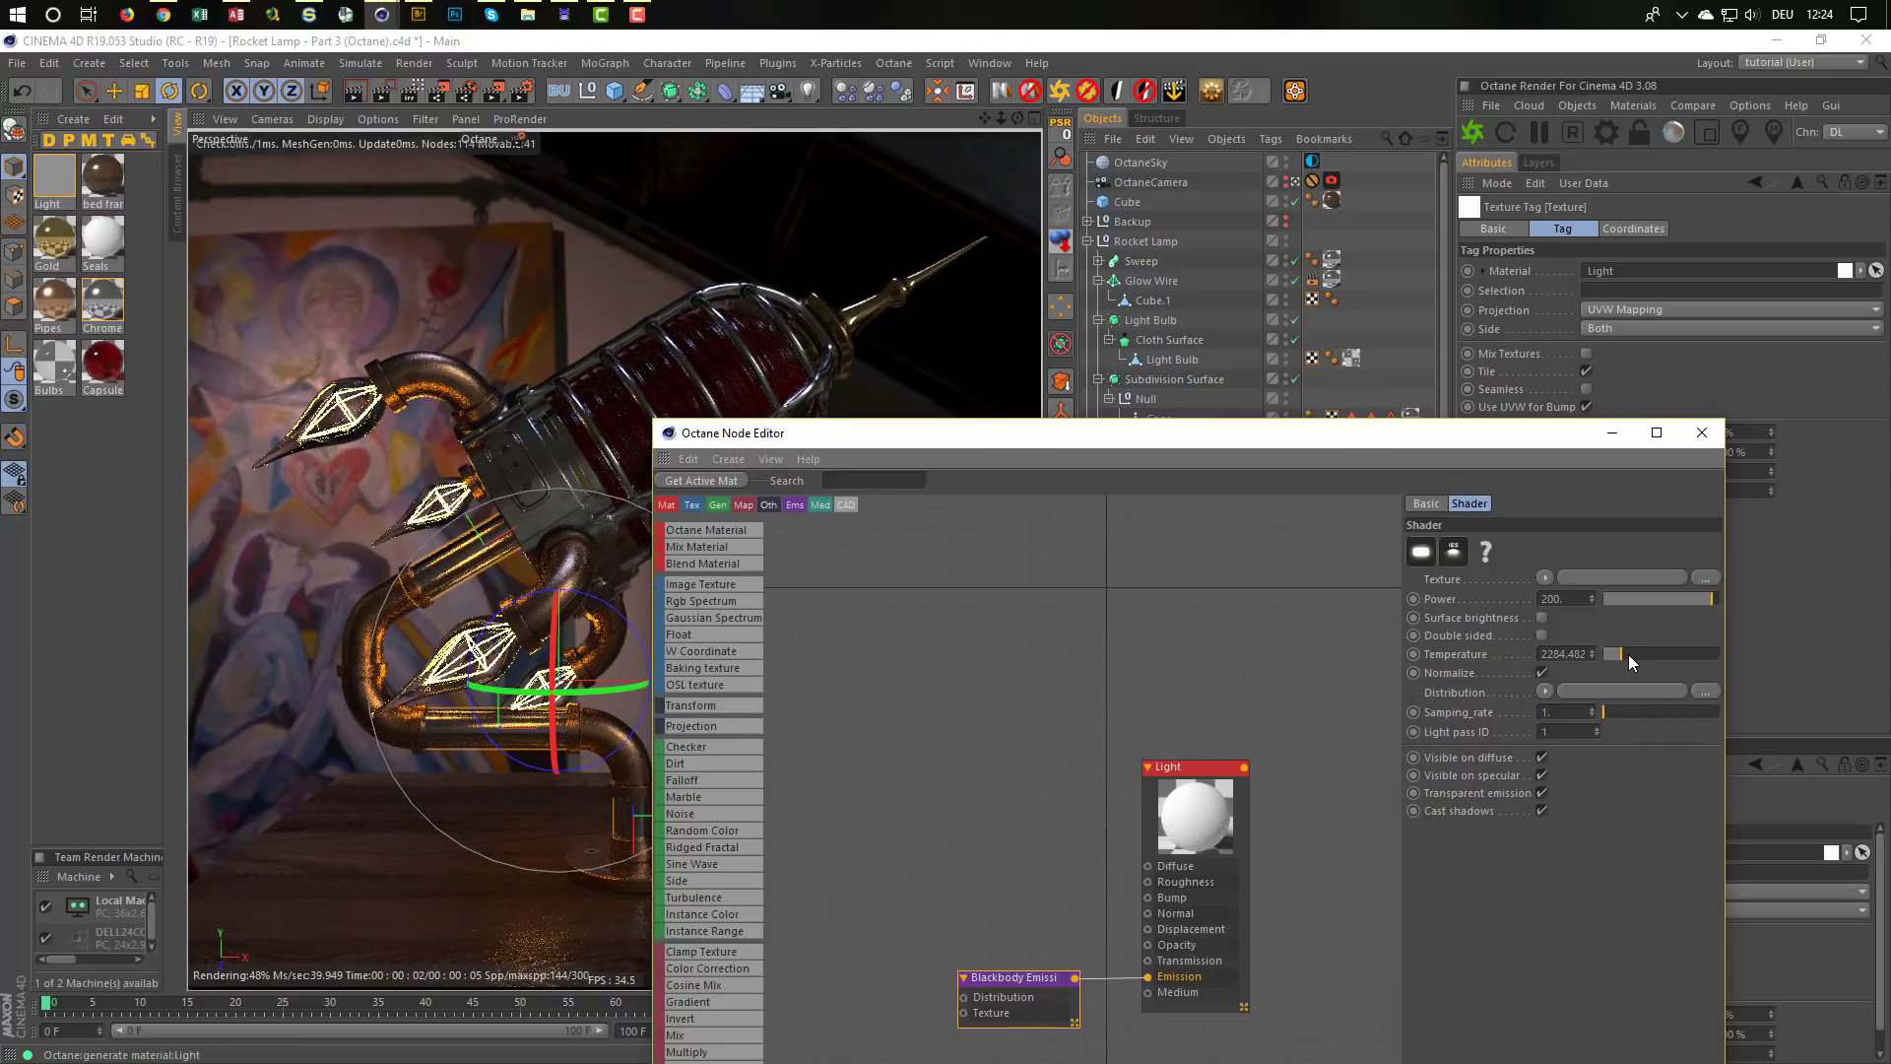
{"action": "left_click", "coordinate": [1628, 654]}
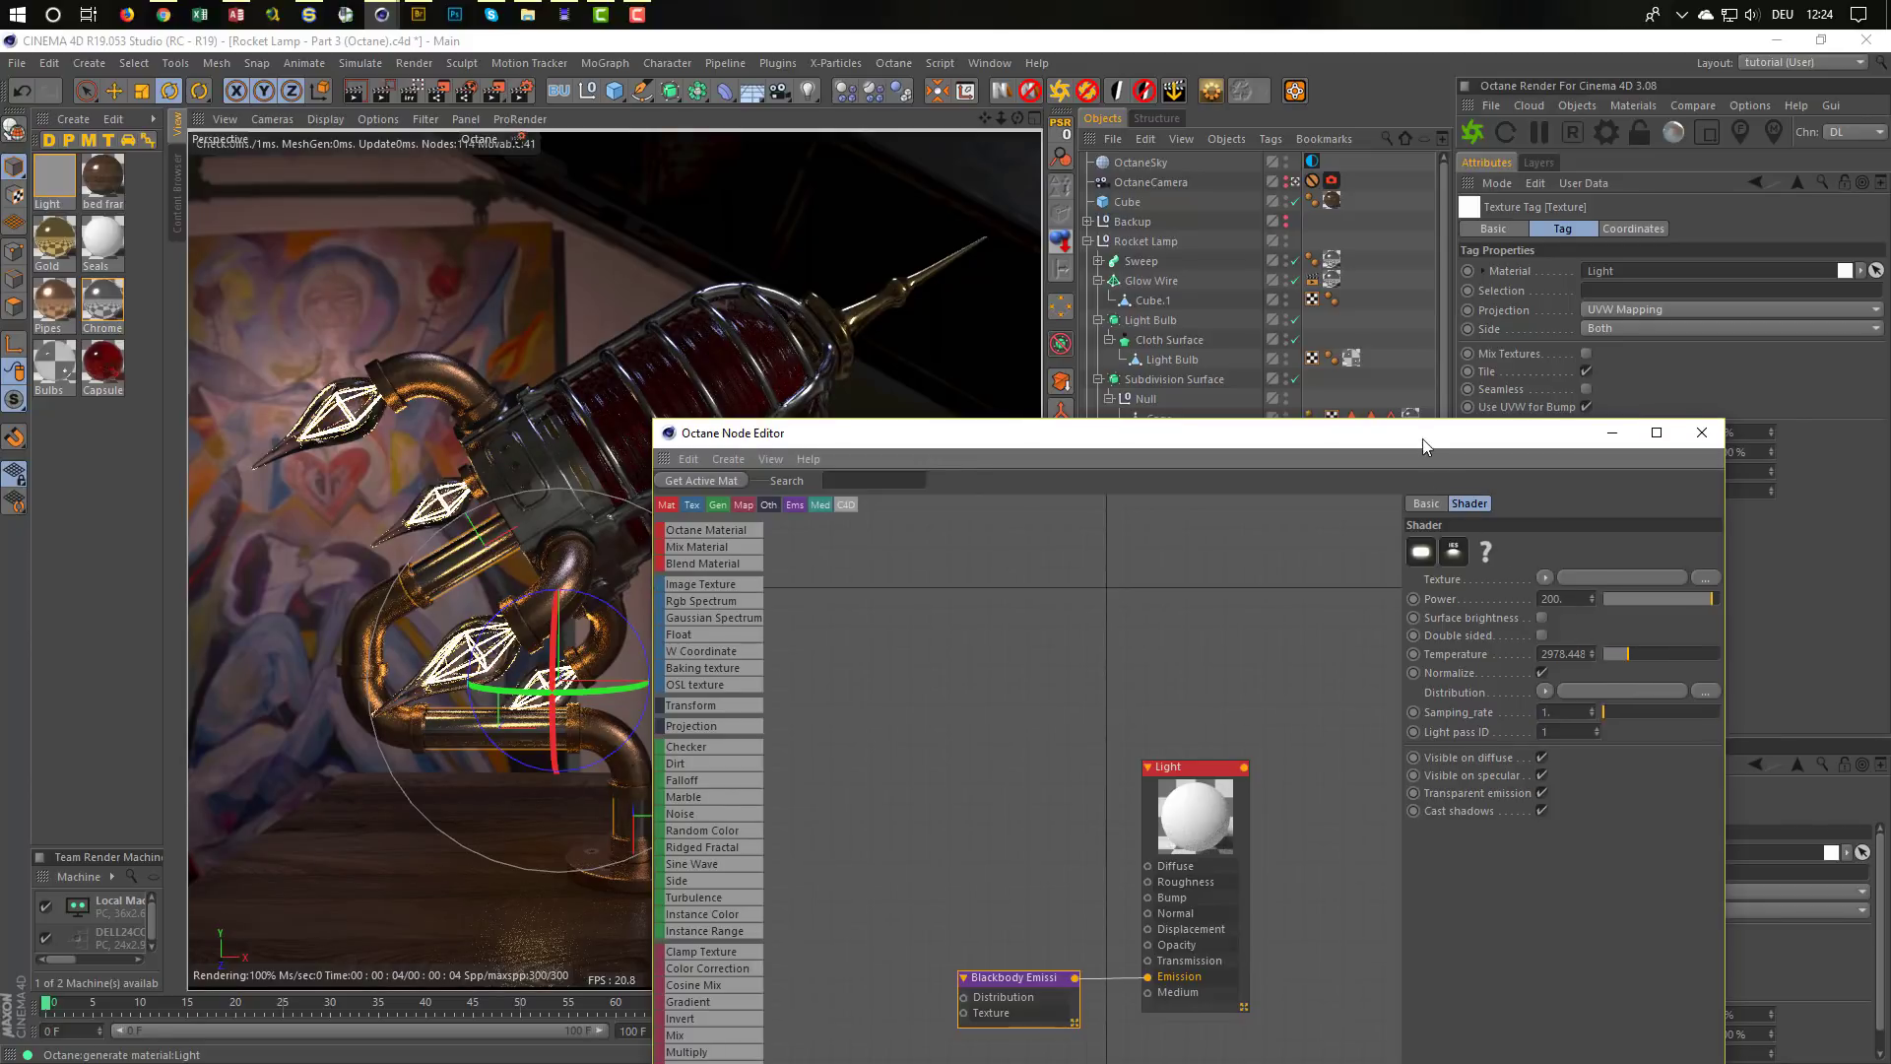
Drag the Light material onto the Glow Wire object, then bring up Octane Settings
{"action": "left_click_drag", "start_coordinate": [1422, 439], "coordinate": [1373, 630]}
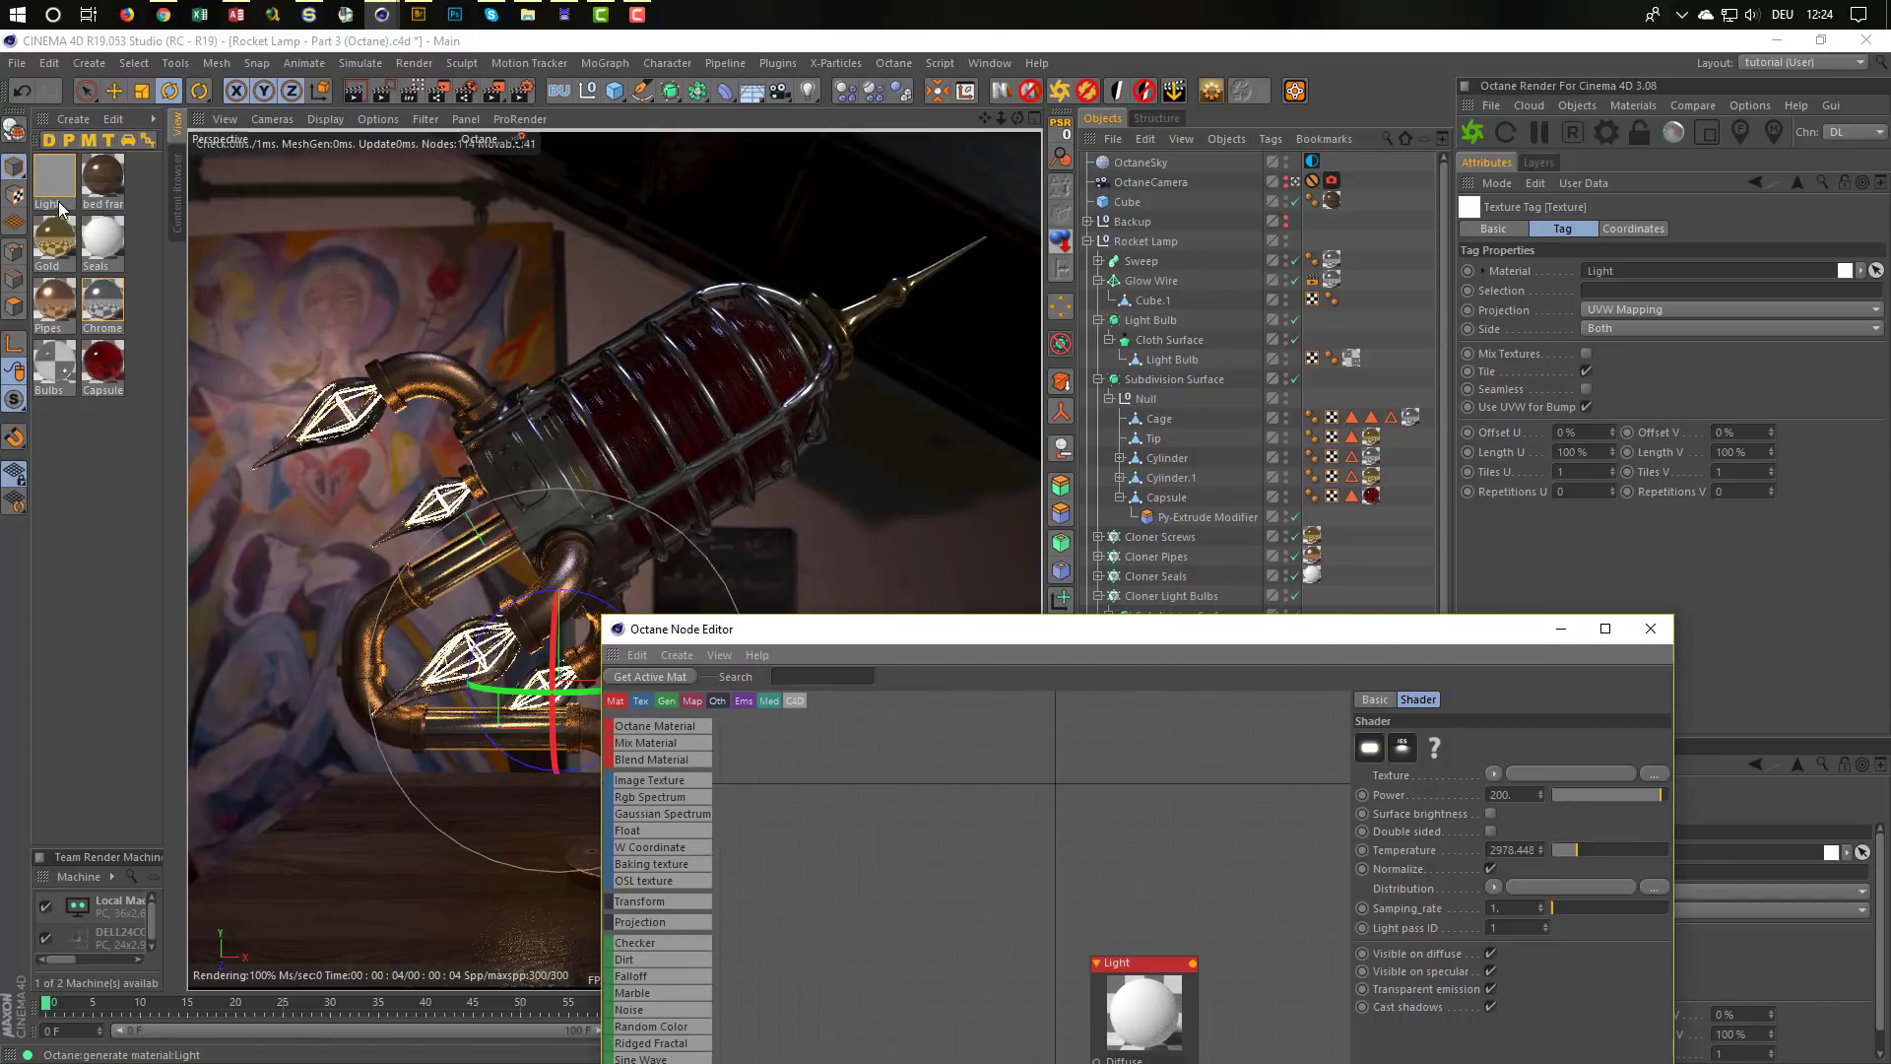
{"action": "left_click_drag", "start_coordinate": [56, 179], "coordinate": [1163, 285]}
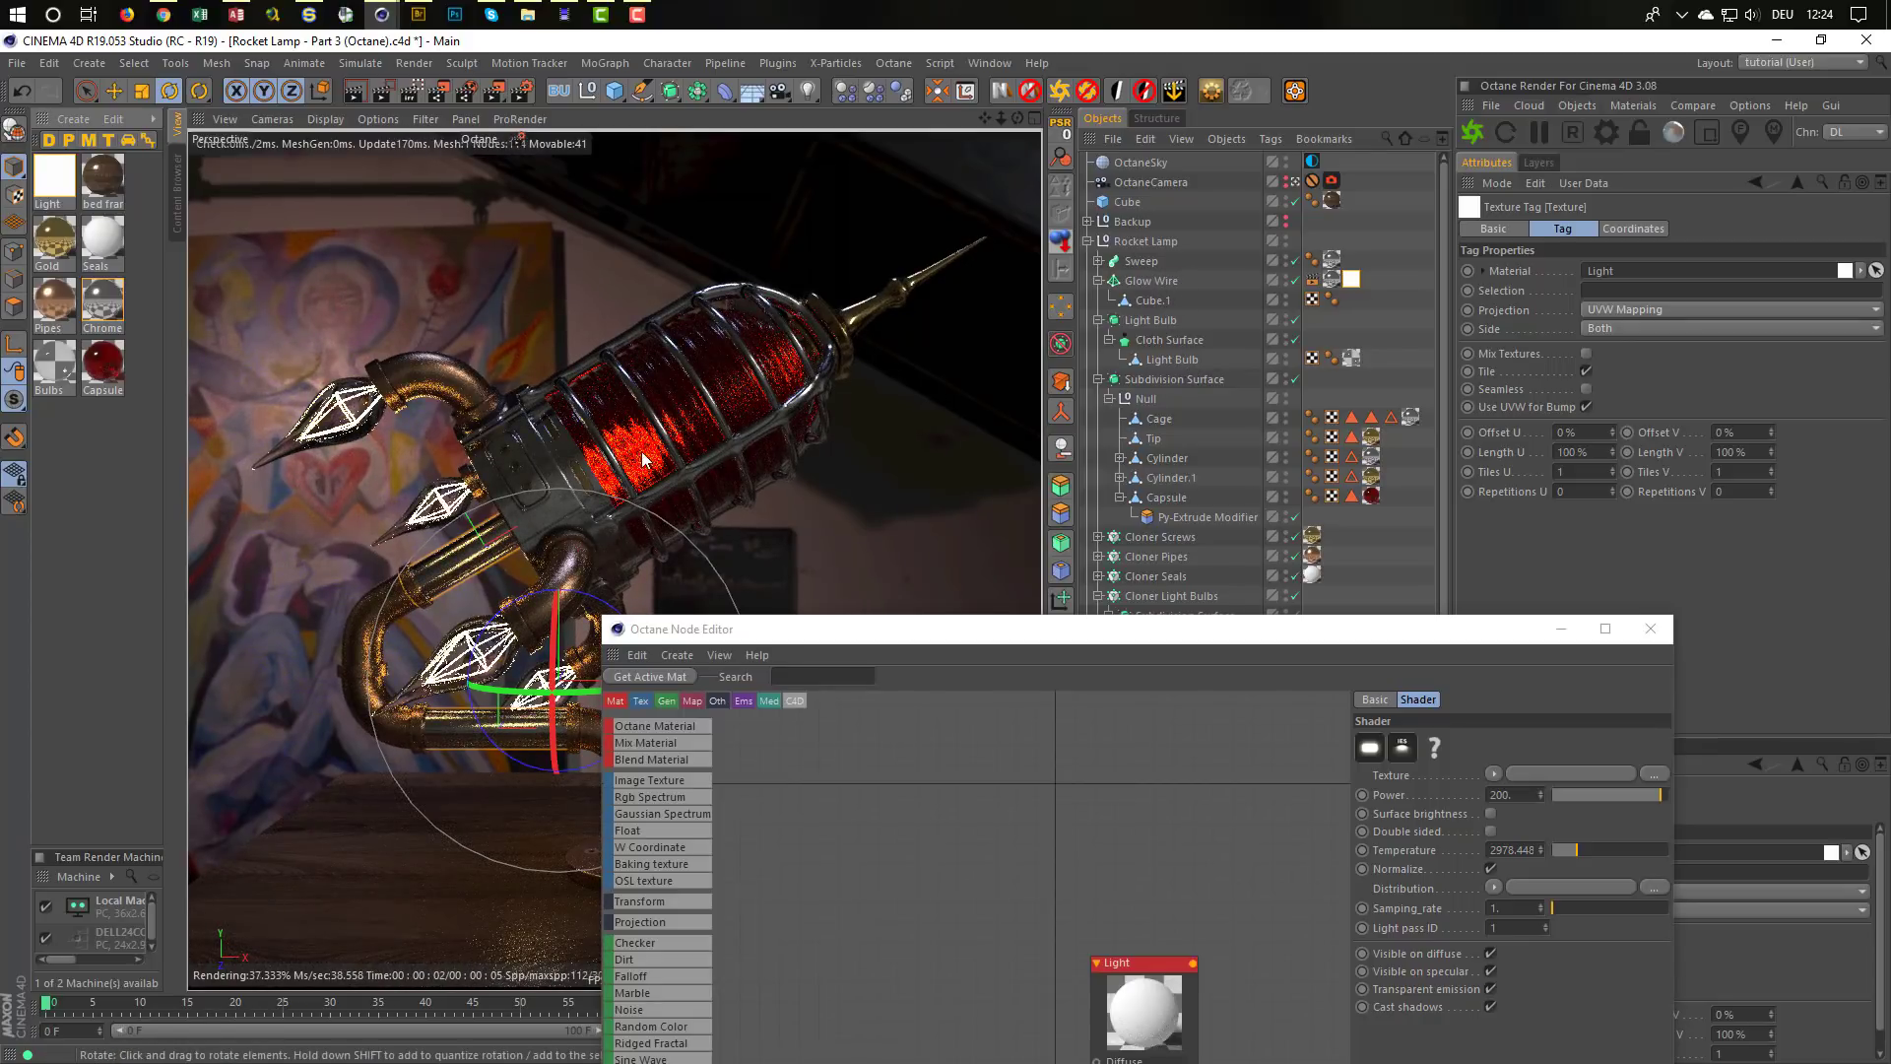
{"action": "left_click_drag", "start_coordinate": [1040, 620], "coordinate": [1097, 489]}
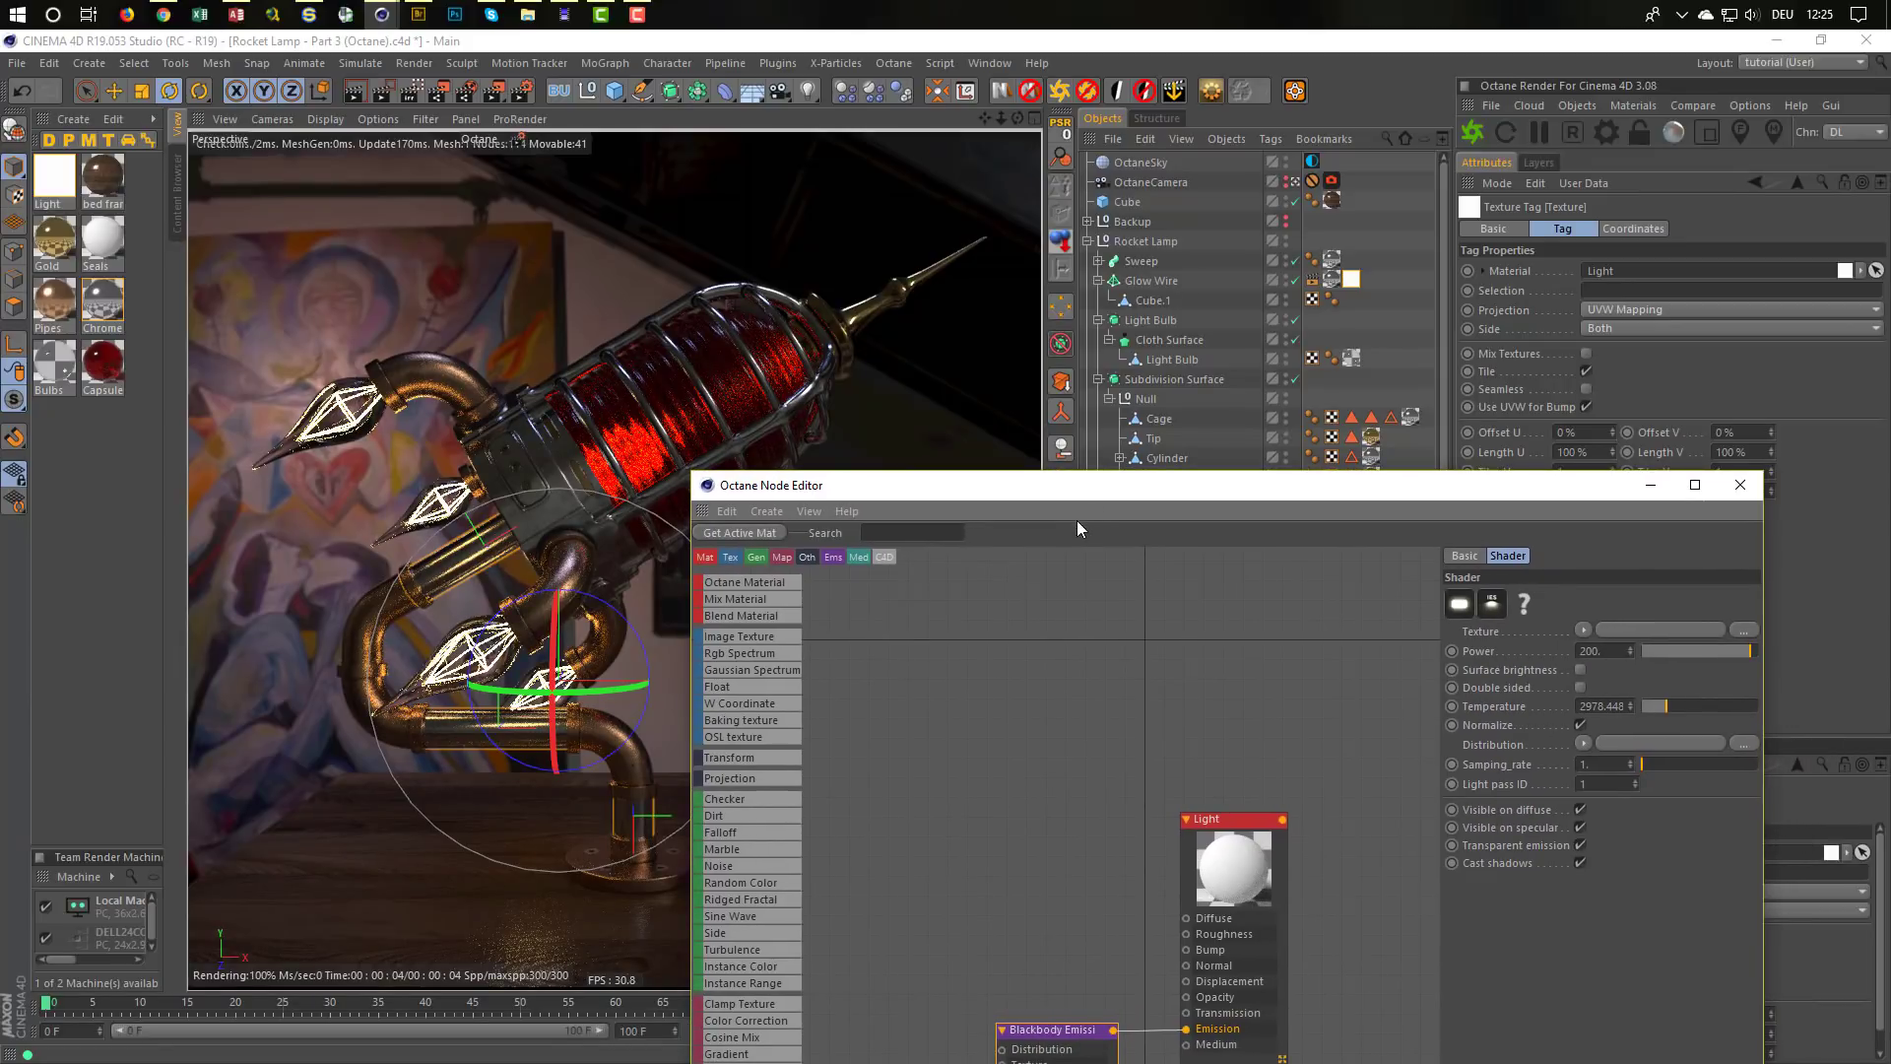
{"action": "left_click_drag", "start_coordinate": [1123, 490], "coordinate": [1097, 629]}
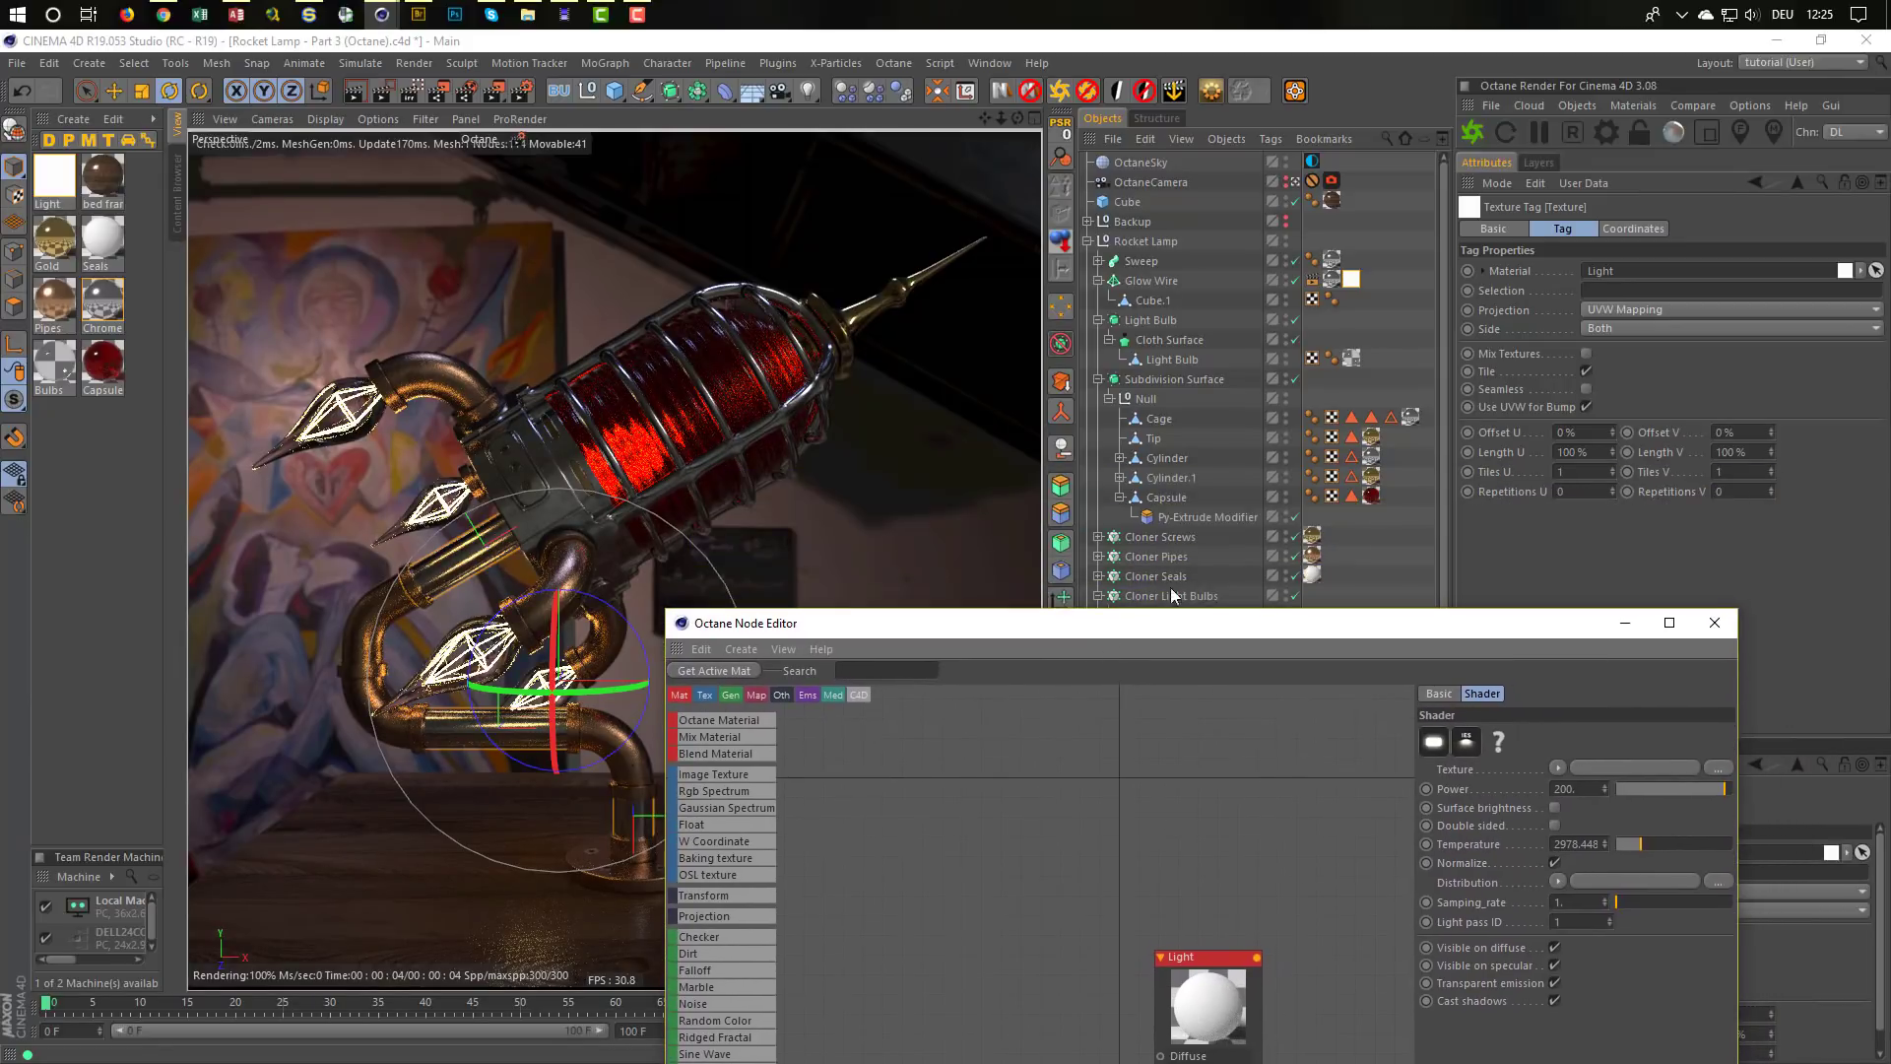
{"action": "left_click", "coordinate": [1609, 130]}
Enable Octane post effects with bloom power 15.24, glare power 4.91 and glare angle 3.30
{"action": "left_click_drag", "start_coordinate": [488, 50], "coordinate": [1582, 265]}
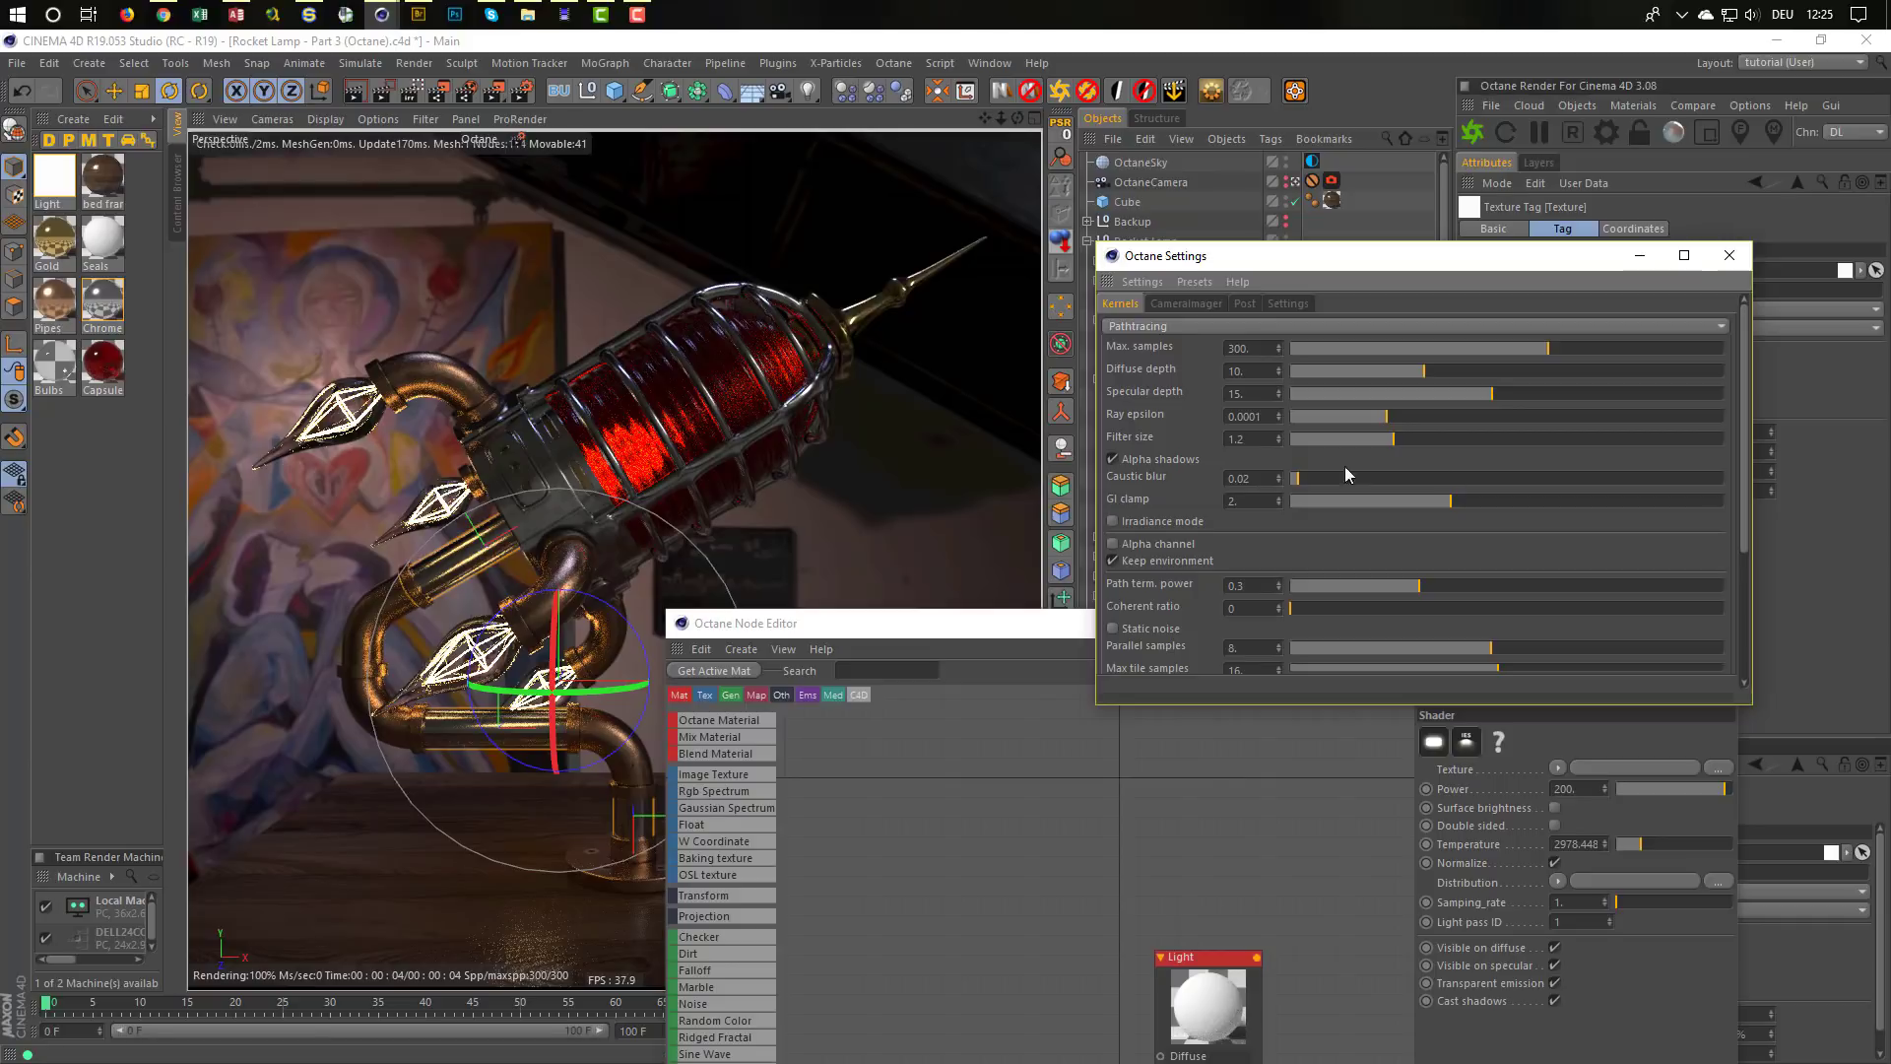
{"action": "left_click", "coordinate": [1204, 306]}
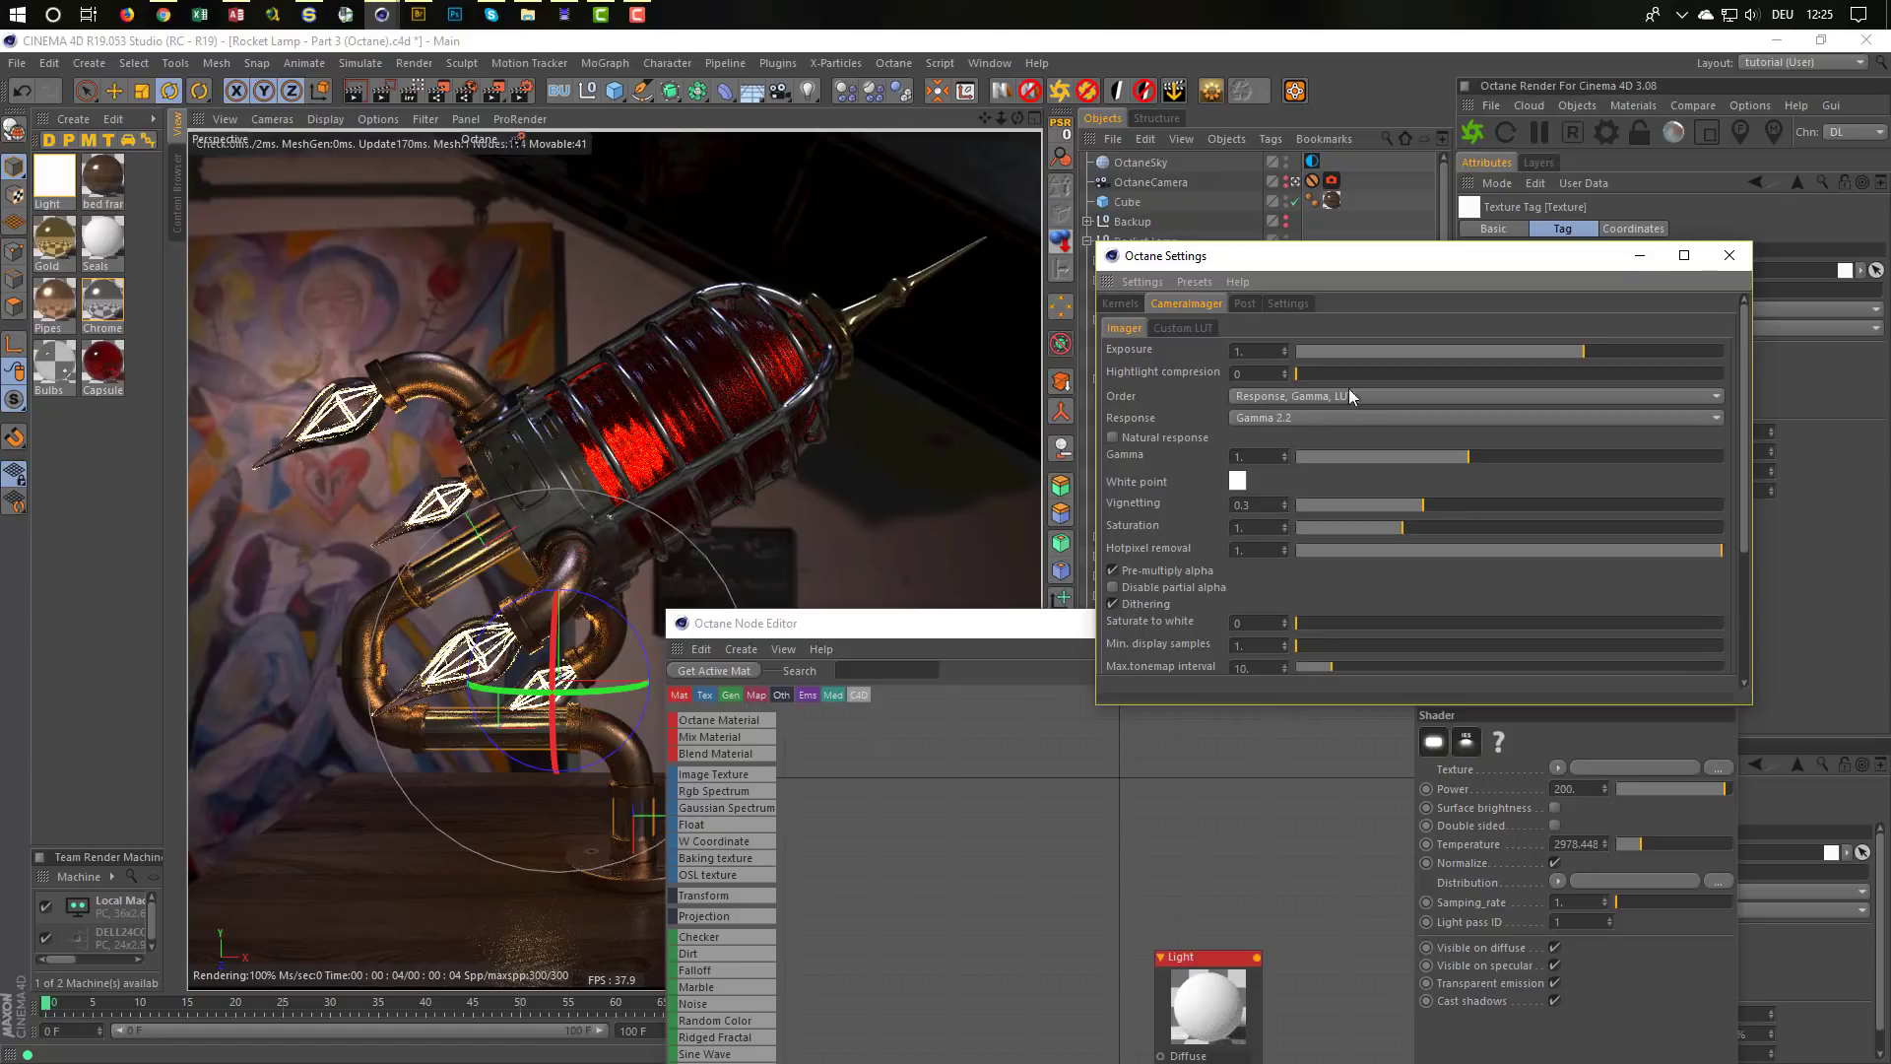
{"action": "left_click", "coordinate": [1242, 305]}
{"action": "left_click", "coordinate": [1108, 324]}
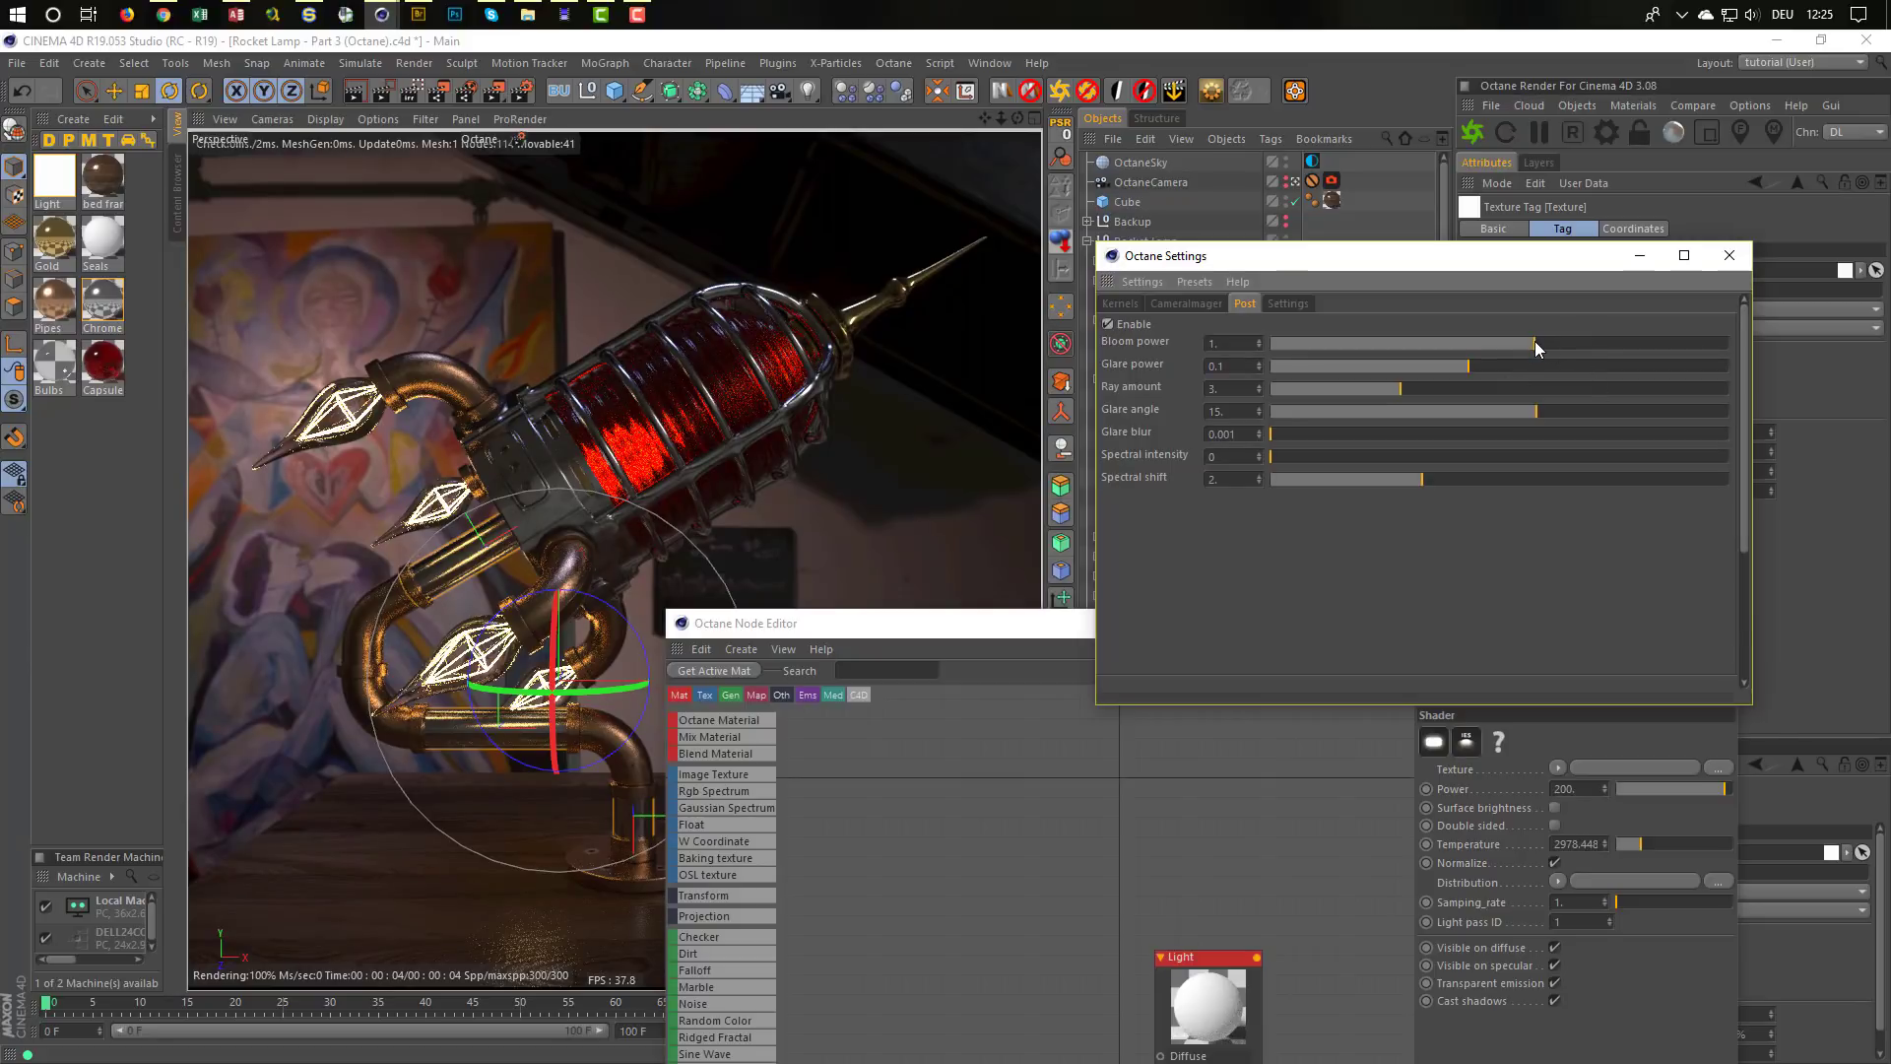
{"action": "left_click_drag", "start_coordinate": [1535, 340], "coordinate": [1613, 335]}
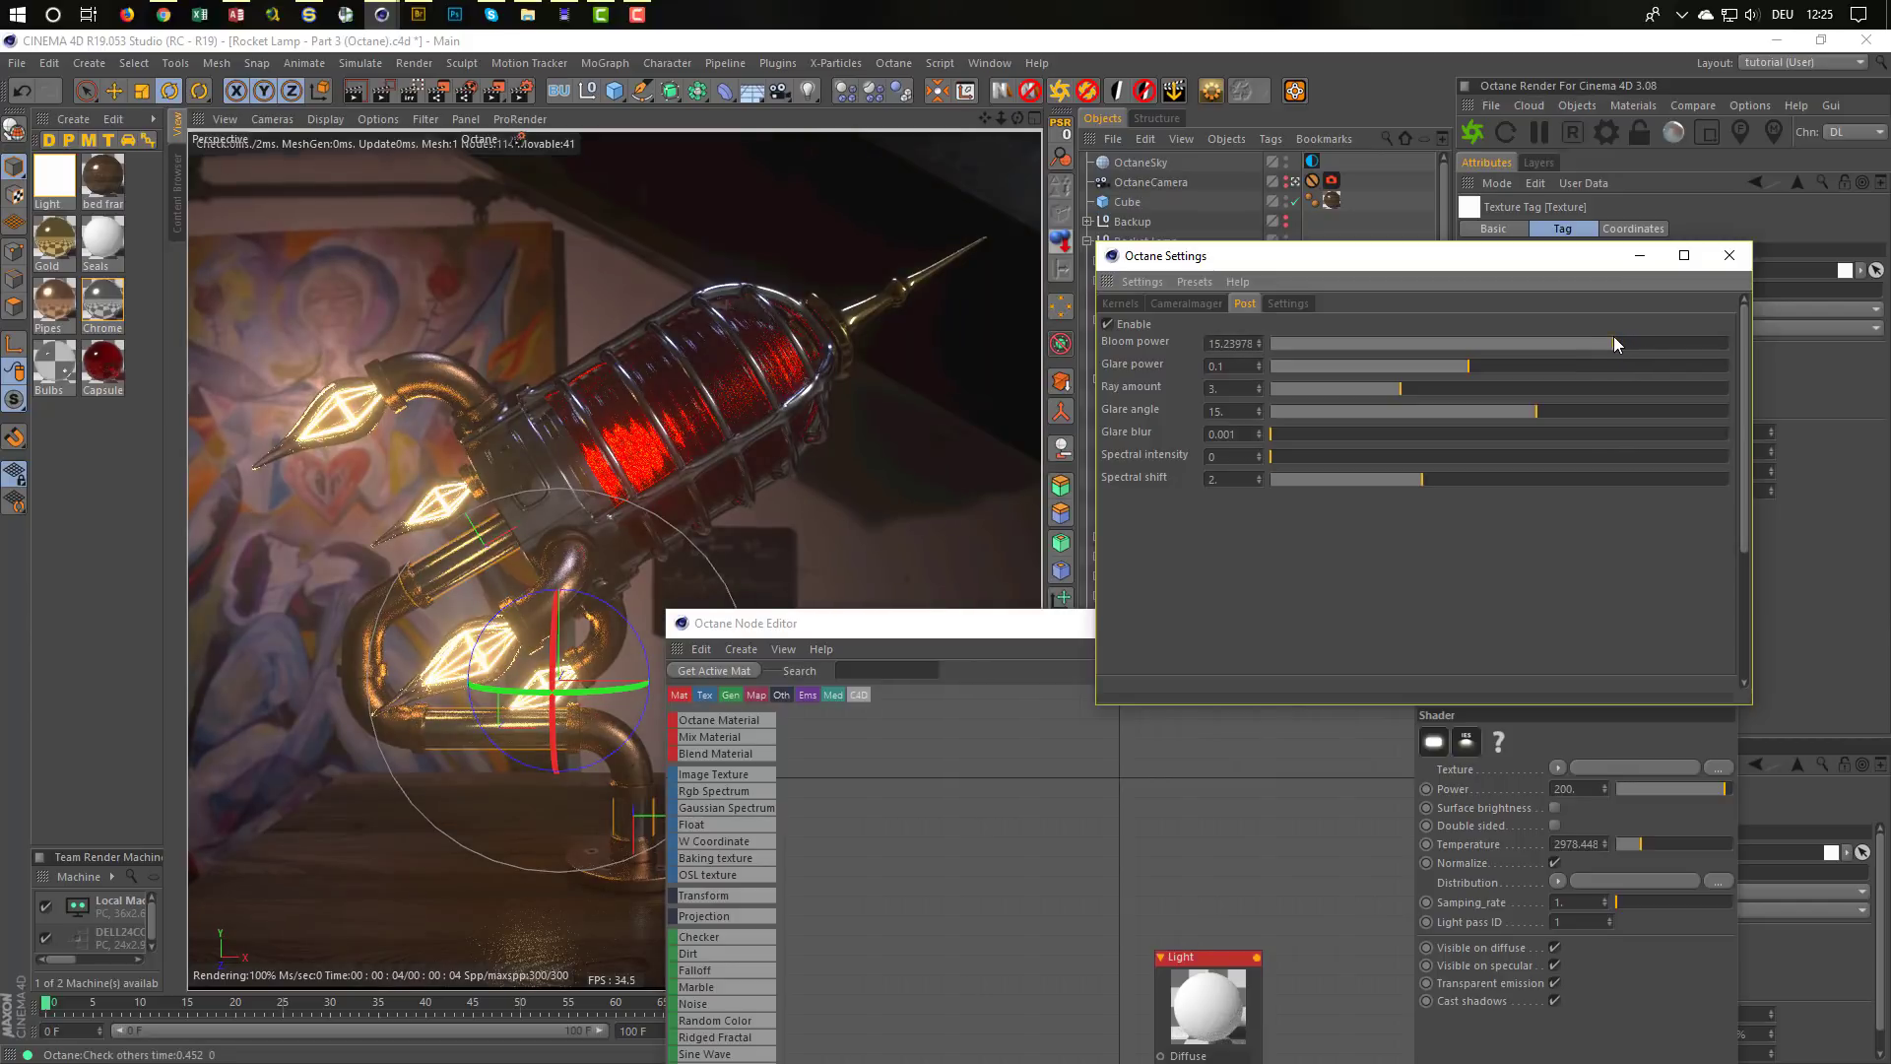
{"action": "left_click_drag", "start_coordinate": [1468, 366], "coordinate": [1580, 363]}
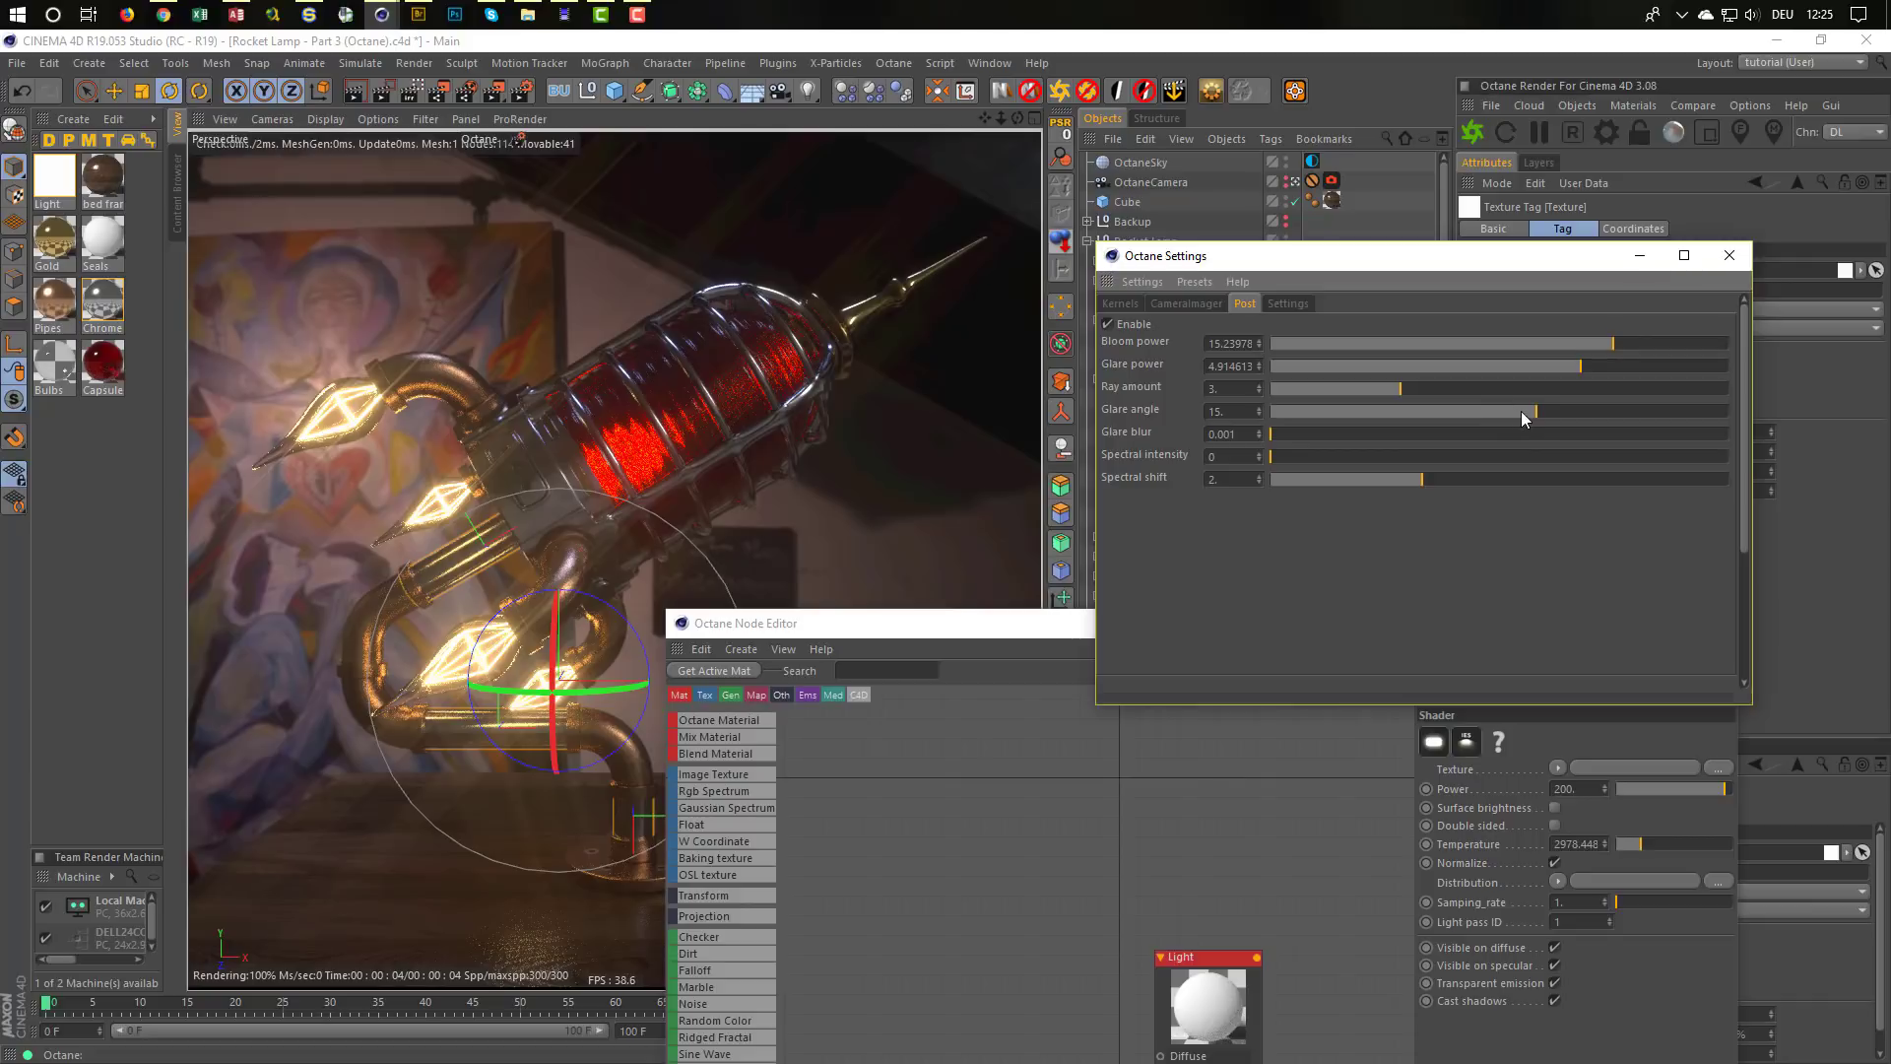
{"action": "mouse_move", "coordinate": [1520, 411]}
{"action": "left_mouse_down"}
{"action": "mouse_move", "coordinate": [1552, 411]}
{"action": "mouse_move", "coordinate": [1507, 406]}
{"action": "left_mouse_up"}
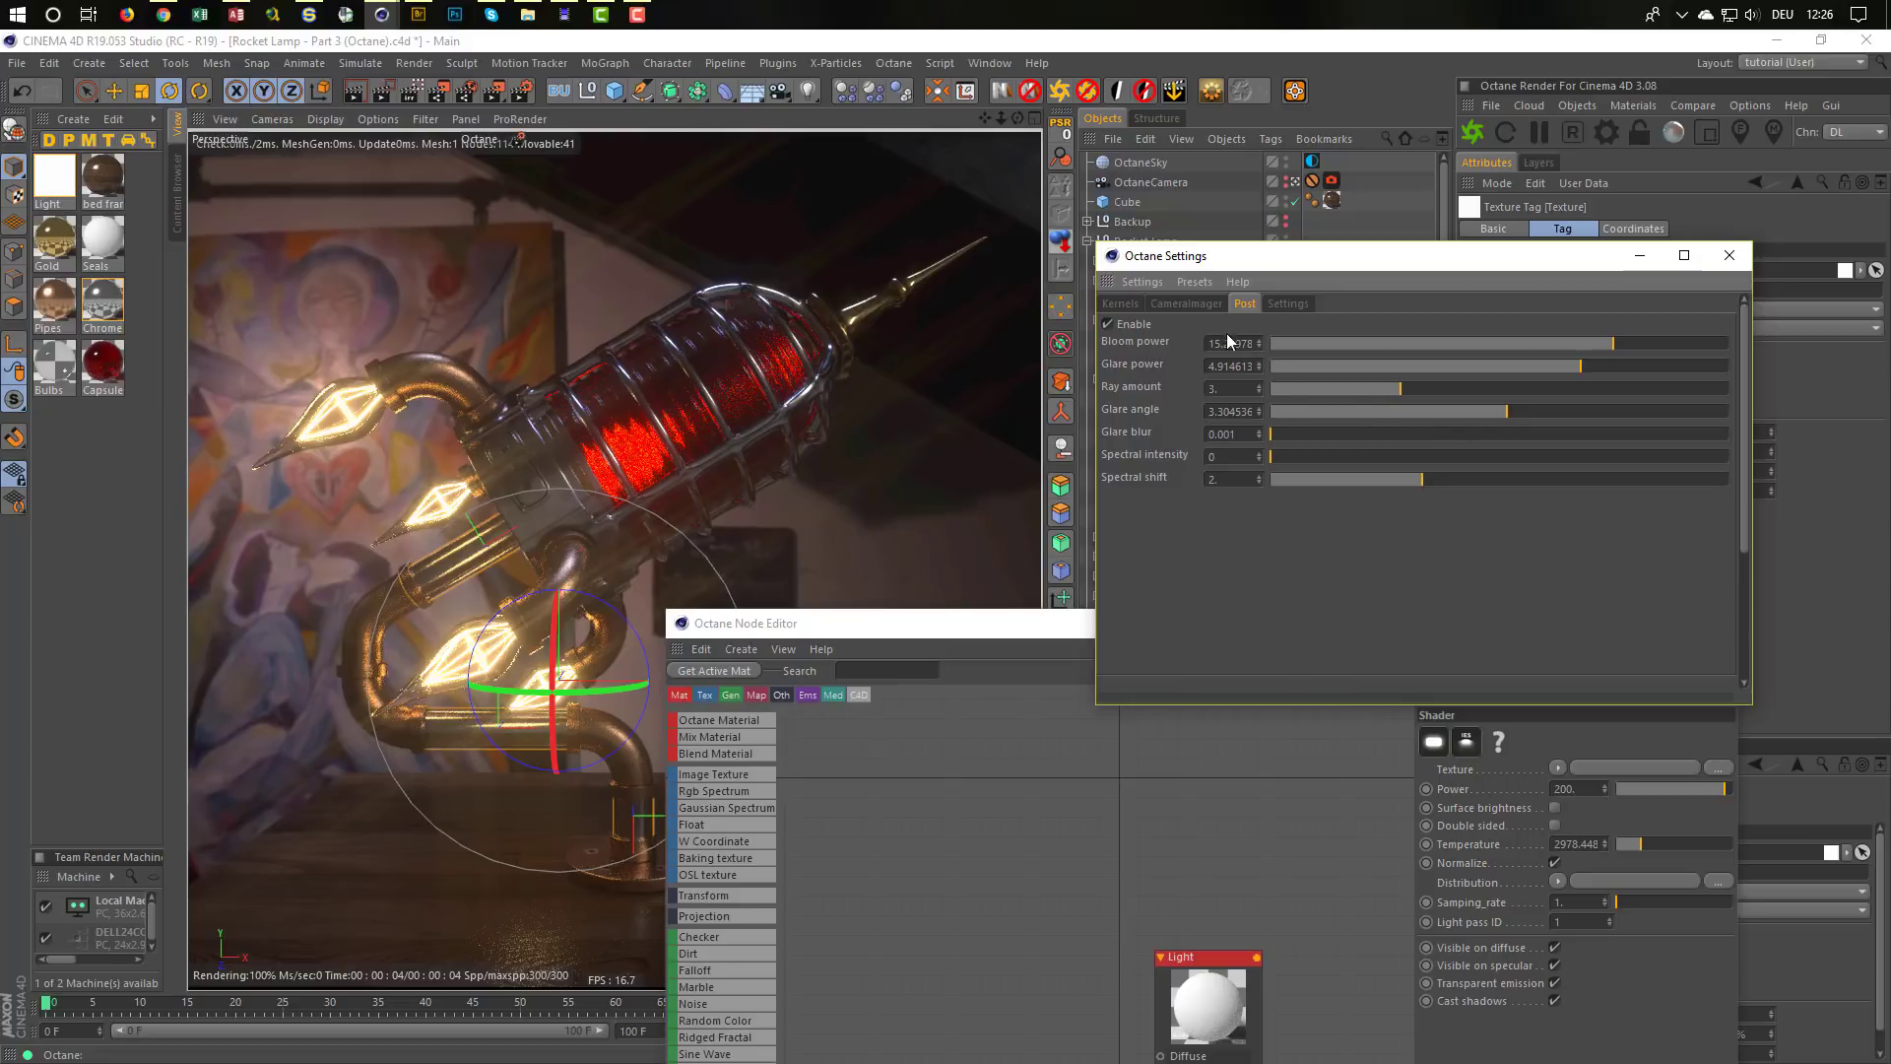
Lower the camera imager gamma from 1 to about 0.699
{"action": "left_click", "coordinate": [1185, 303]}
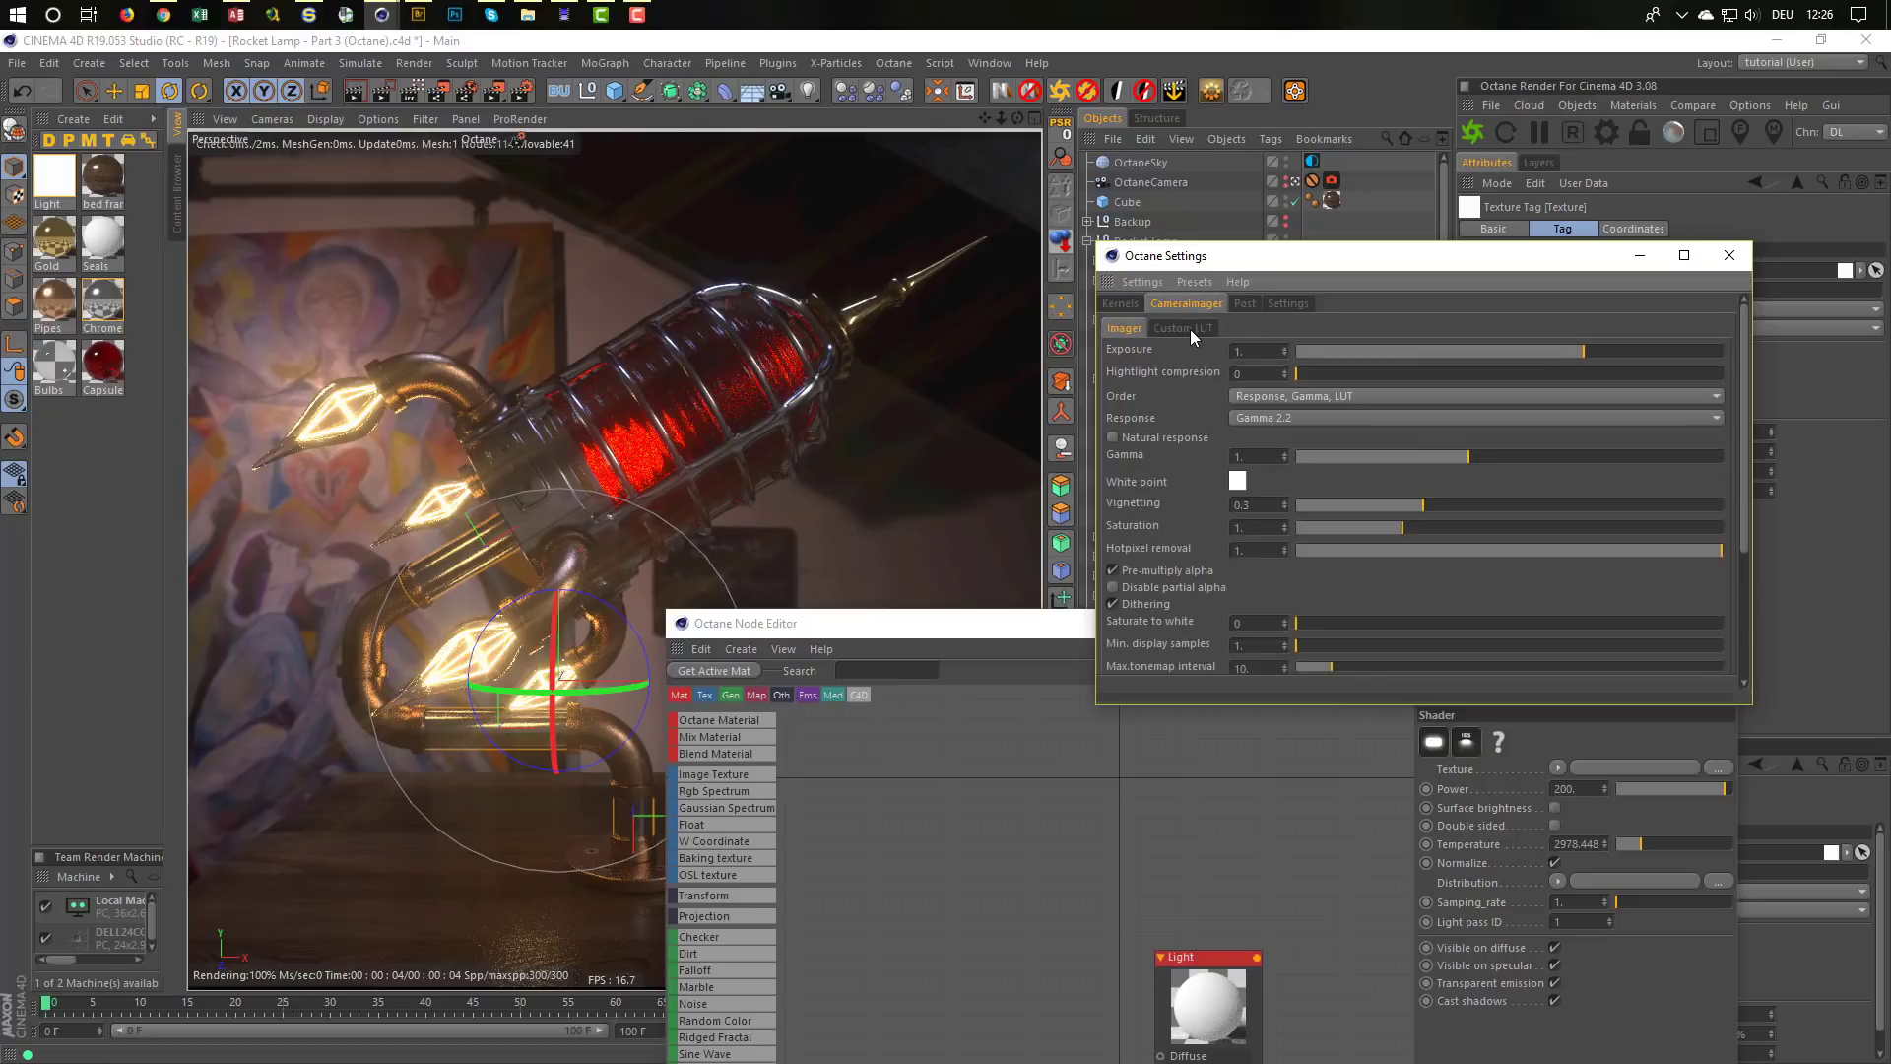
{"action": "left_click", "coordinate": [1452, 456]}
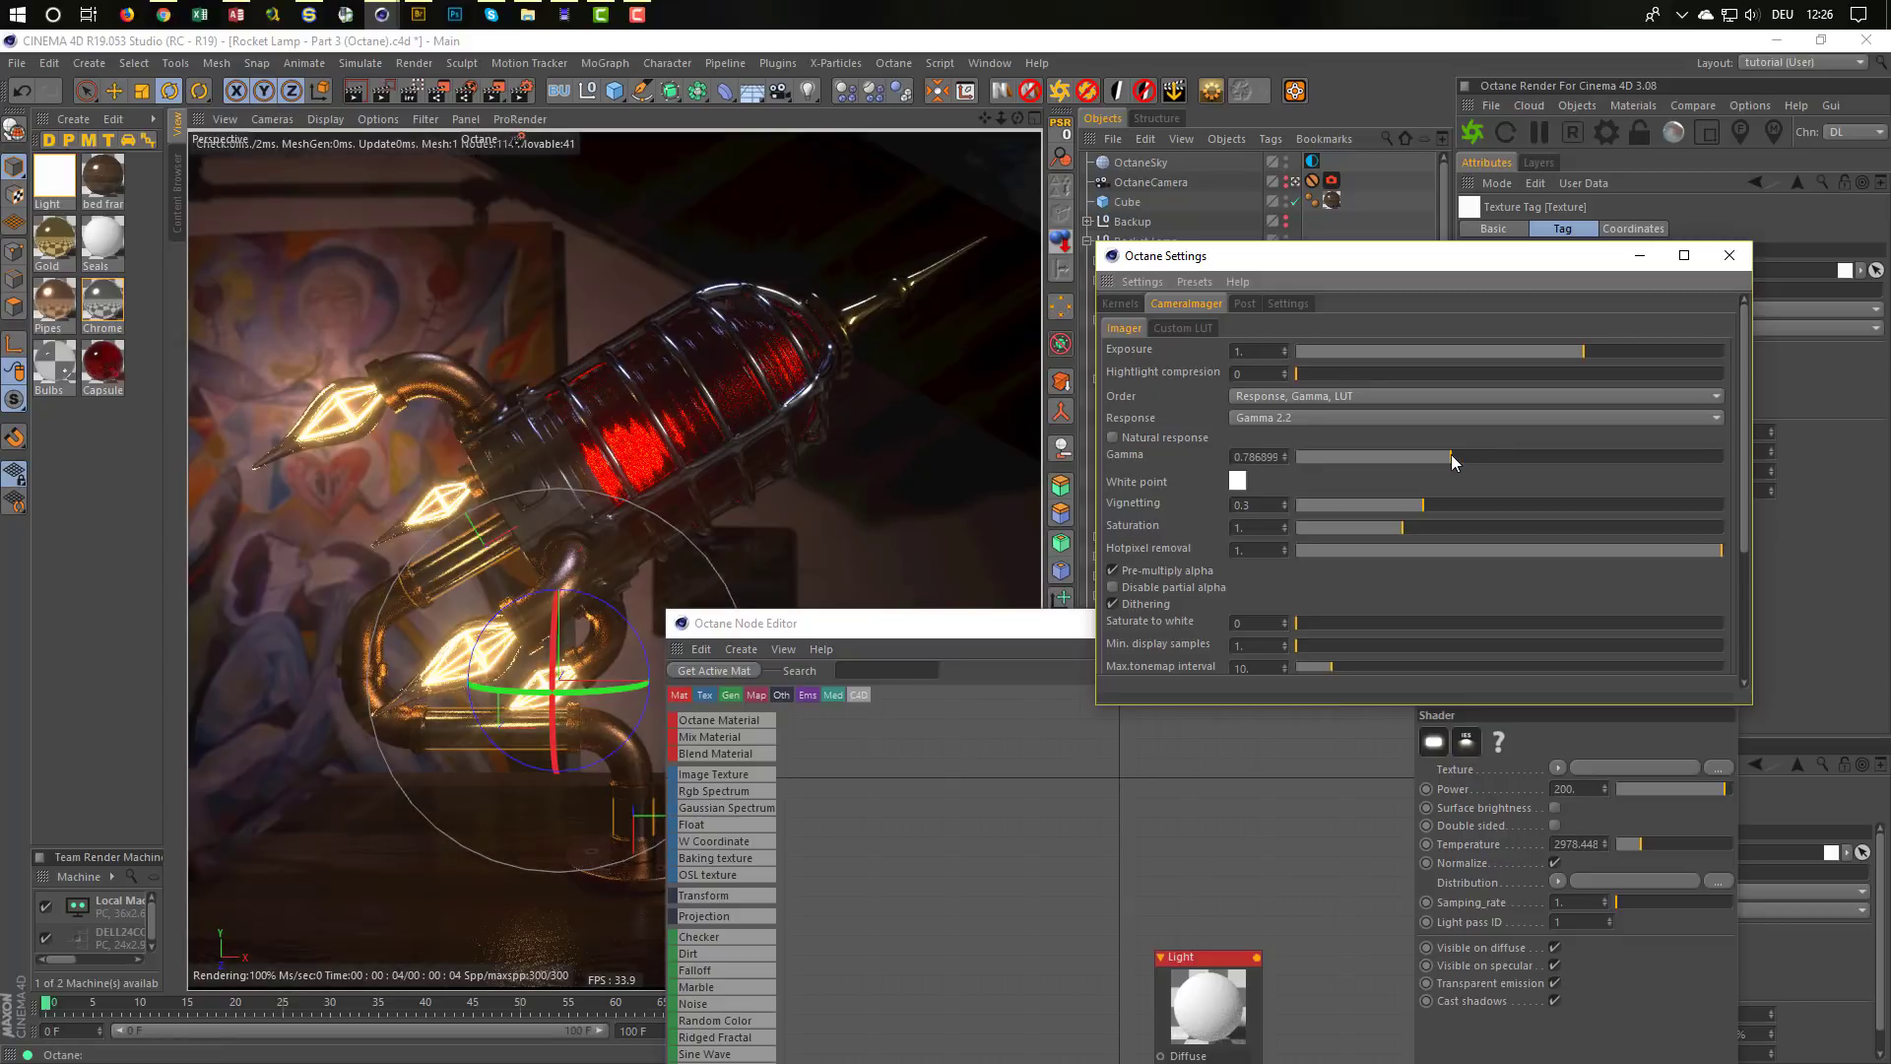
{"action": "left_click_drag", "start_coordinate": [1454, 455], "coordinate": [1442, 458]}
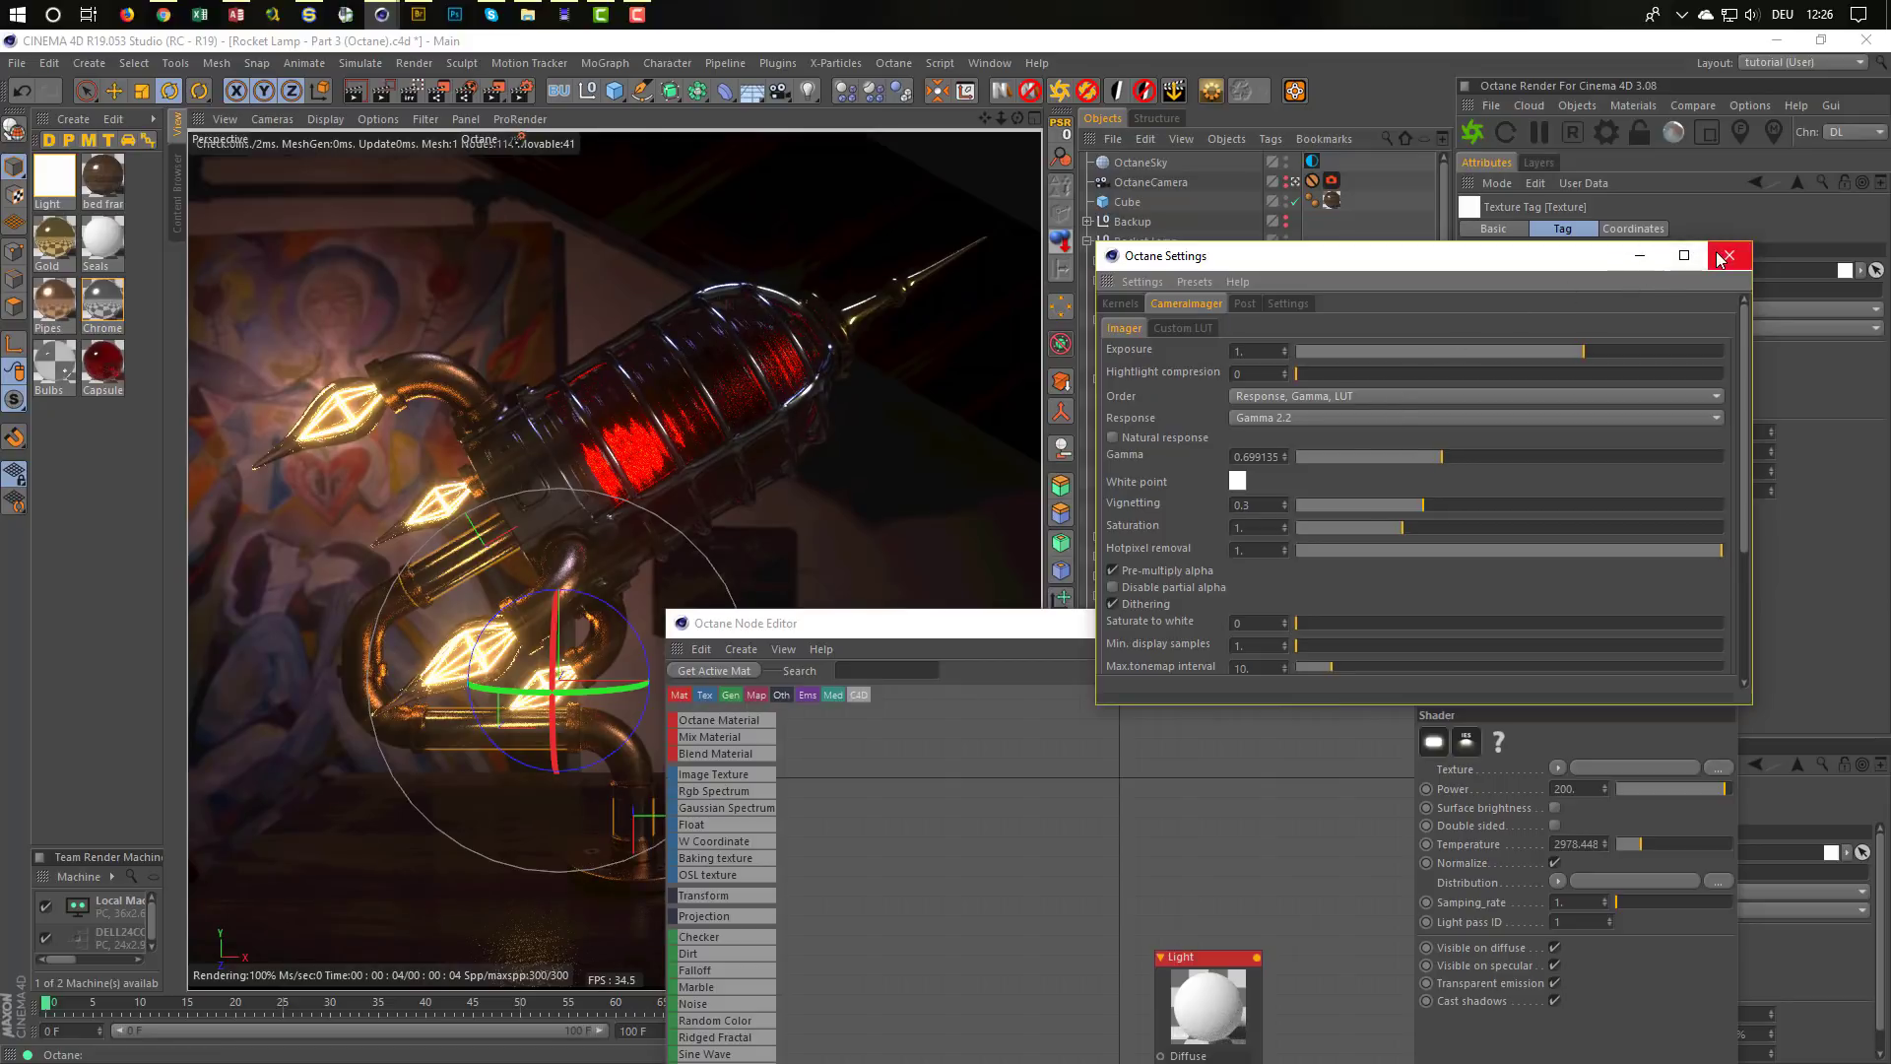
Set Pathtracing max samples to 2000 and close the Octane Node Editor window
{"action": "left_click", "coordinate": [1133, 308]}
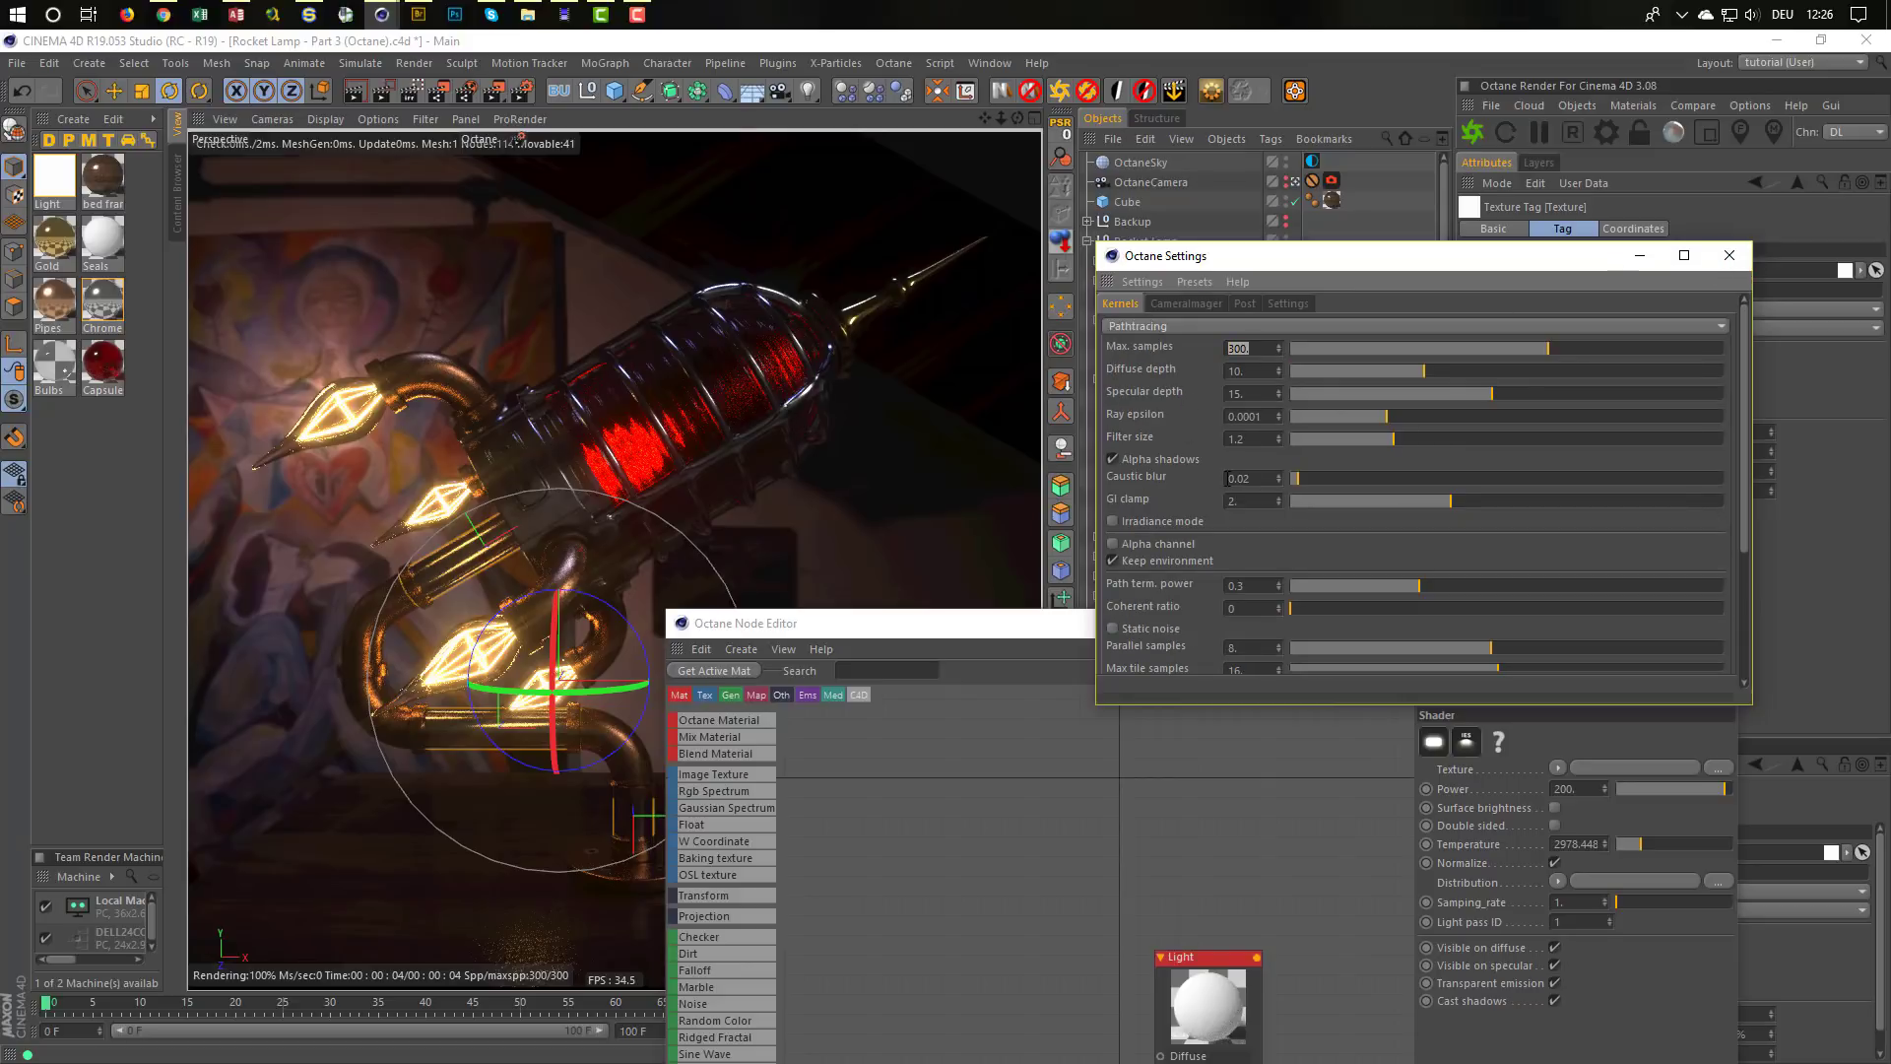
{"action": "type", "text": "2000"}
{"action": "key", "text": "Return"}
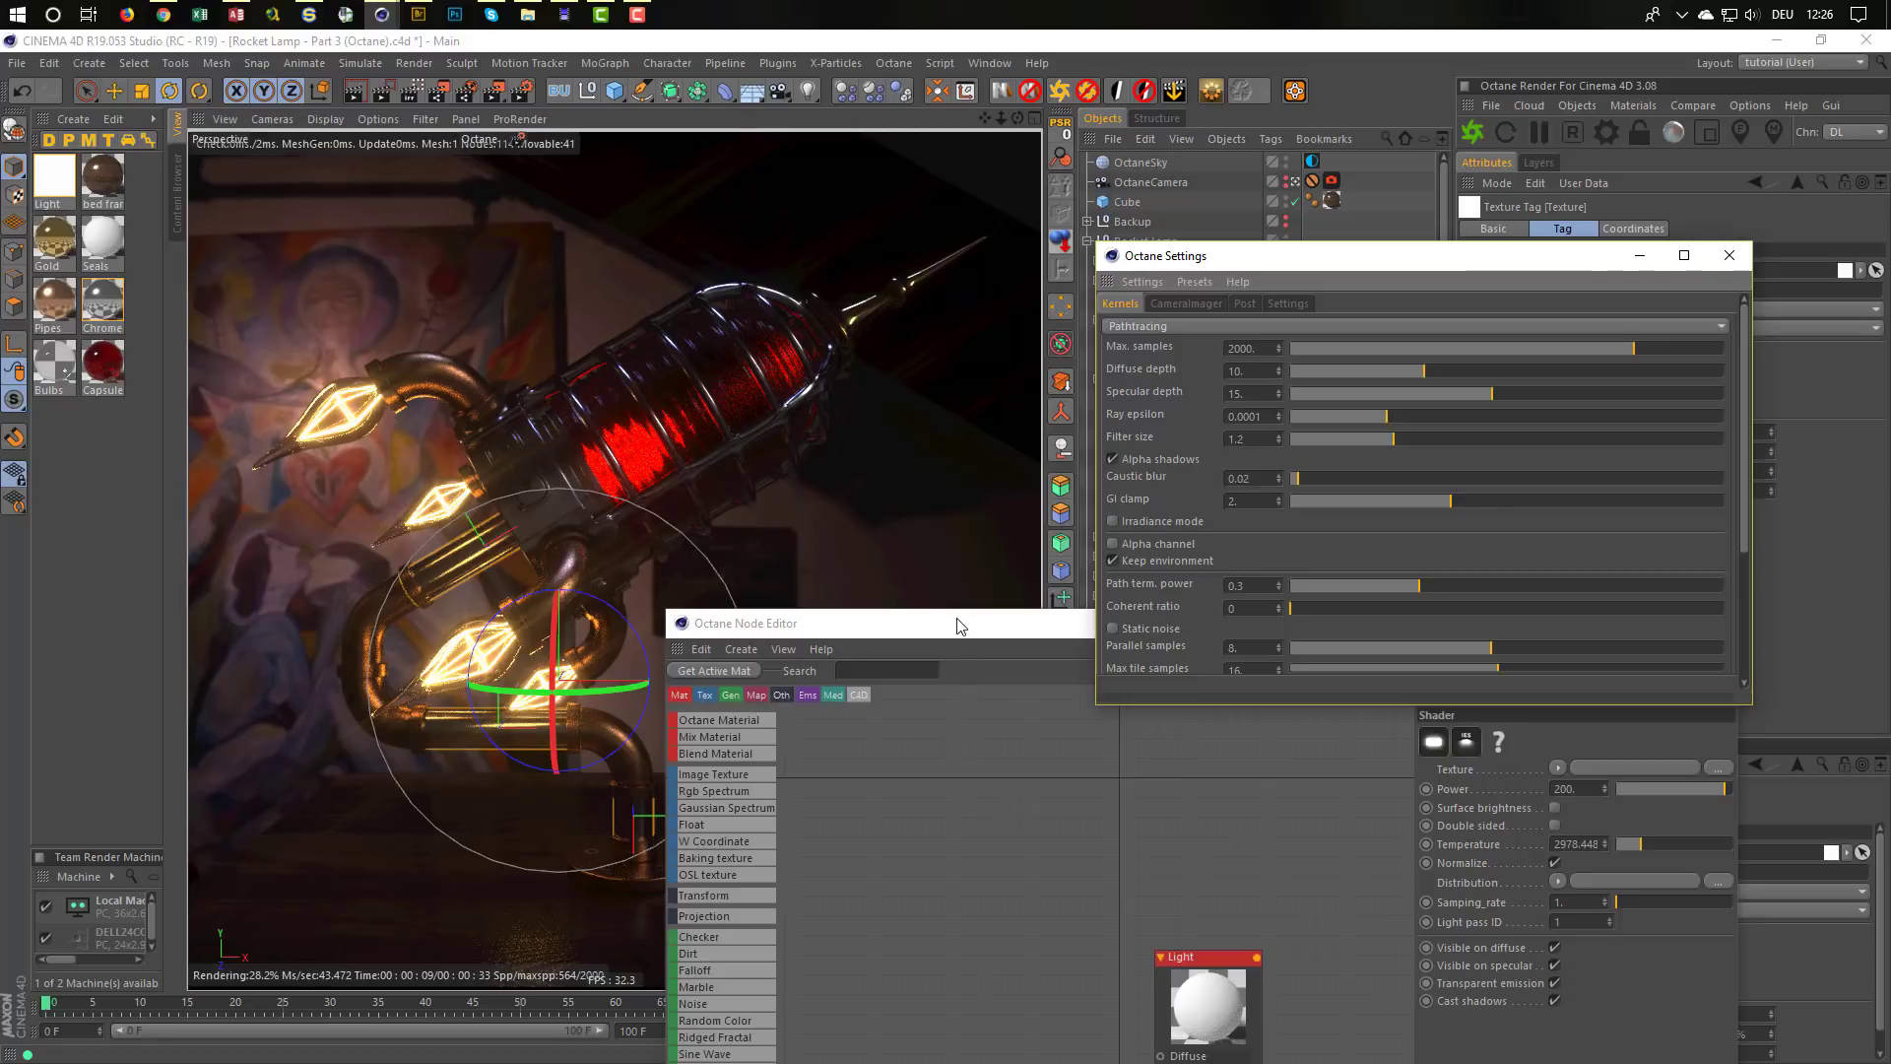
{"action": "left_click_drag", "start_coordinate": [962, 623], "coordinate": [973, 379]}
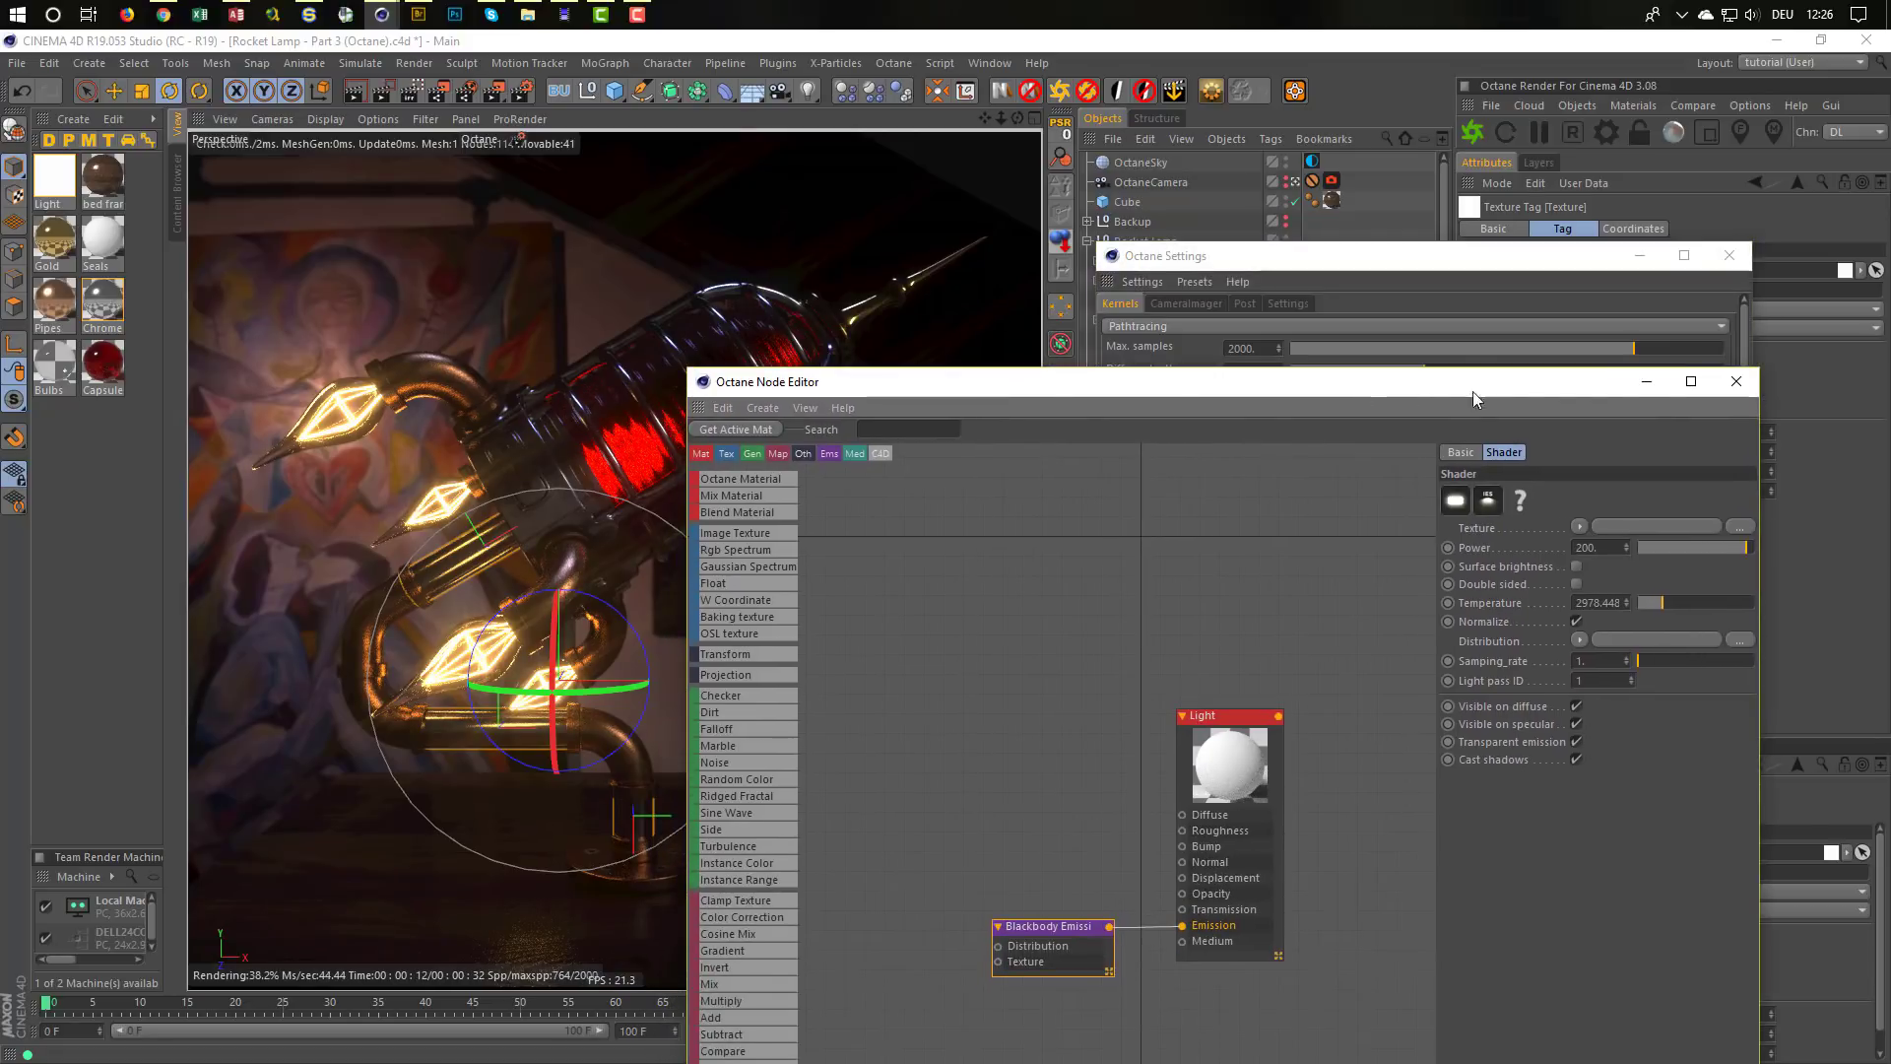
{"action": "left_click", "coordinate": [1741, 382]}
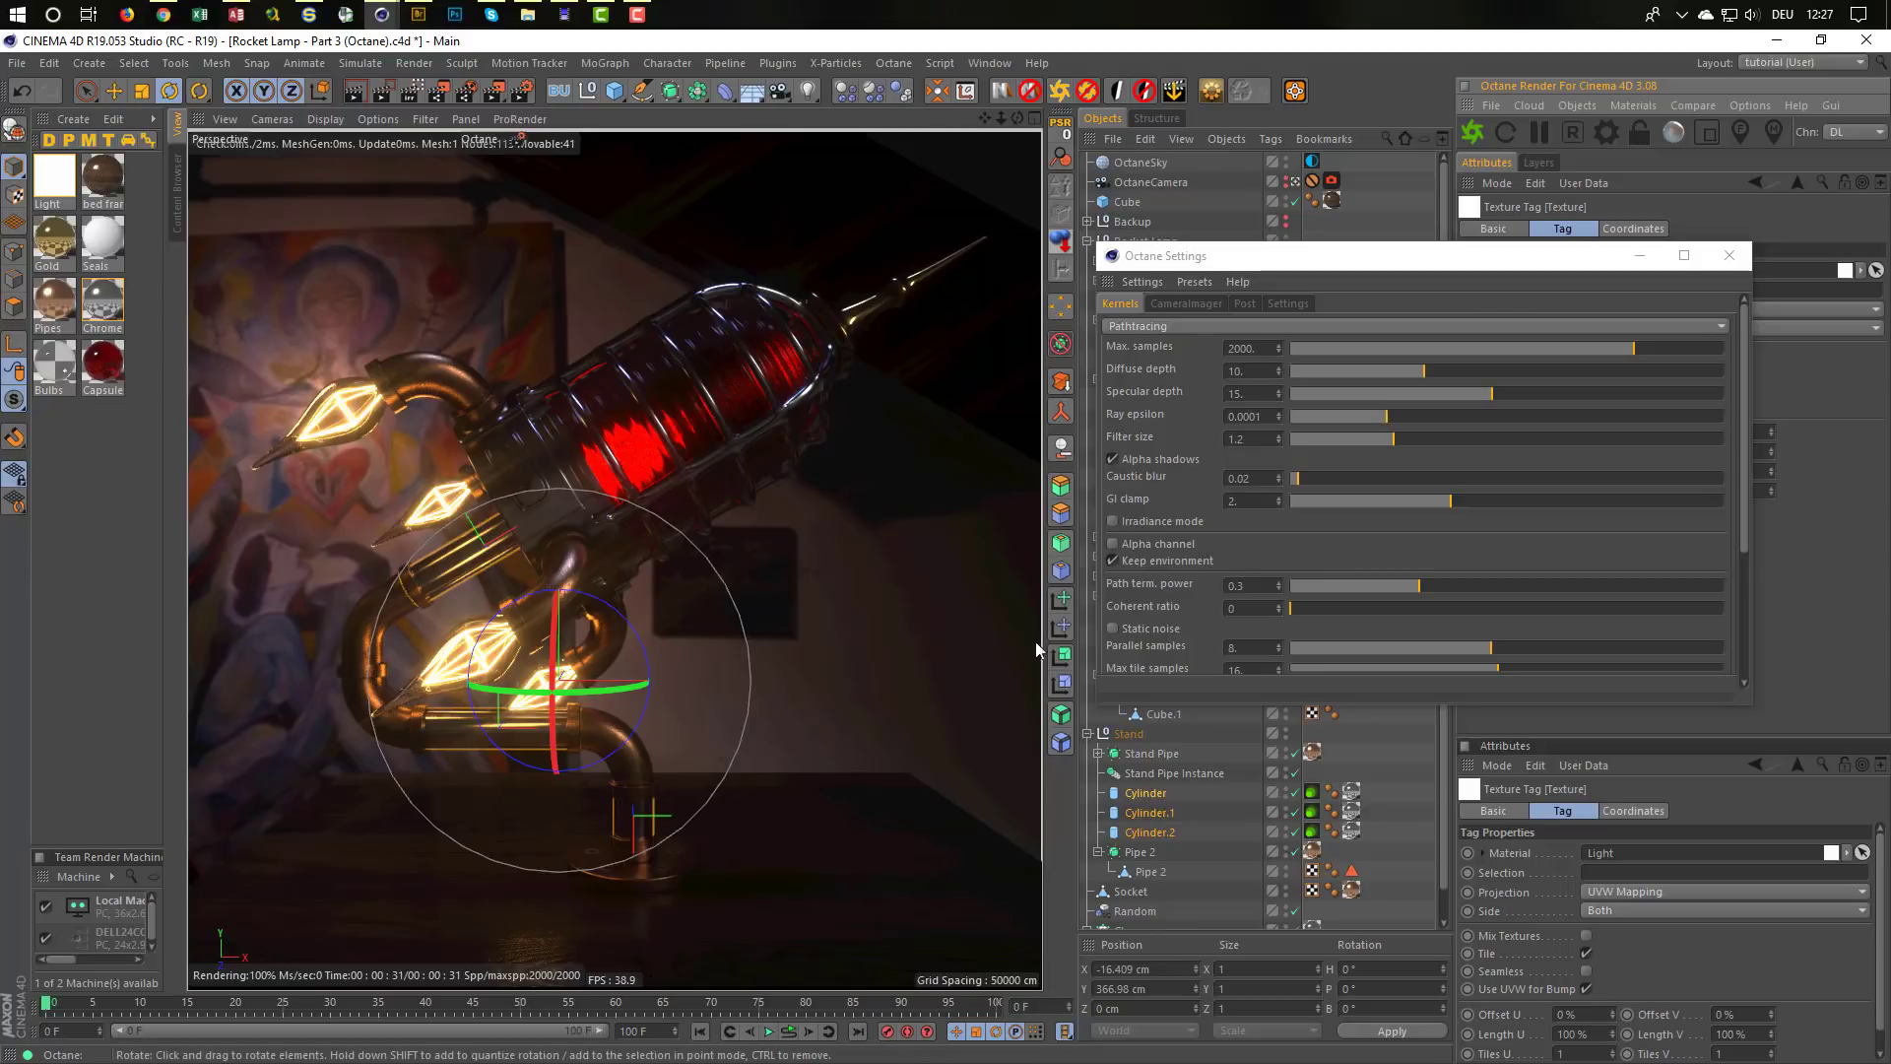
Raise the OctaneSky environment power from 0.2 to 0.4, then to 1
{"action": "left_click_drag", "start_coordinate": [1489, 262], "coordinate": [1512, 454]}
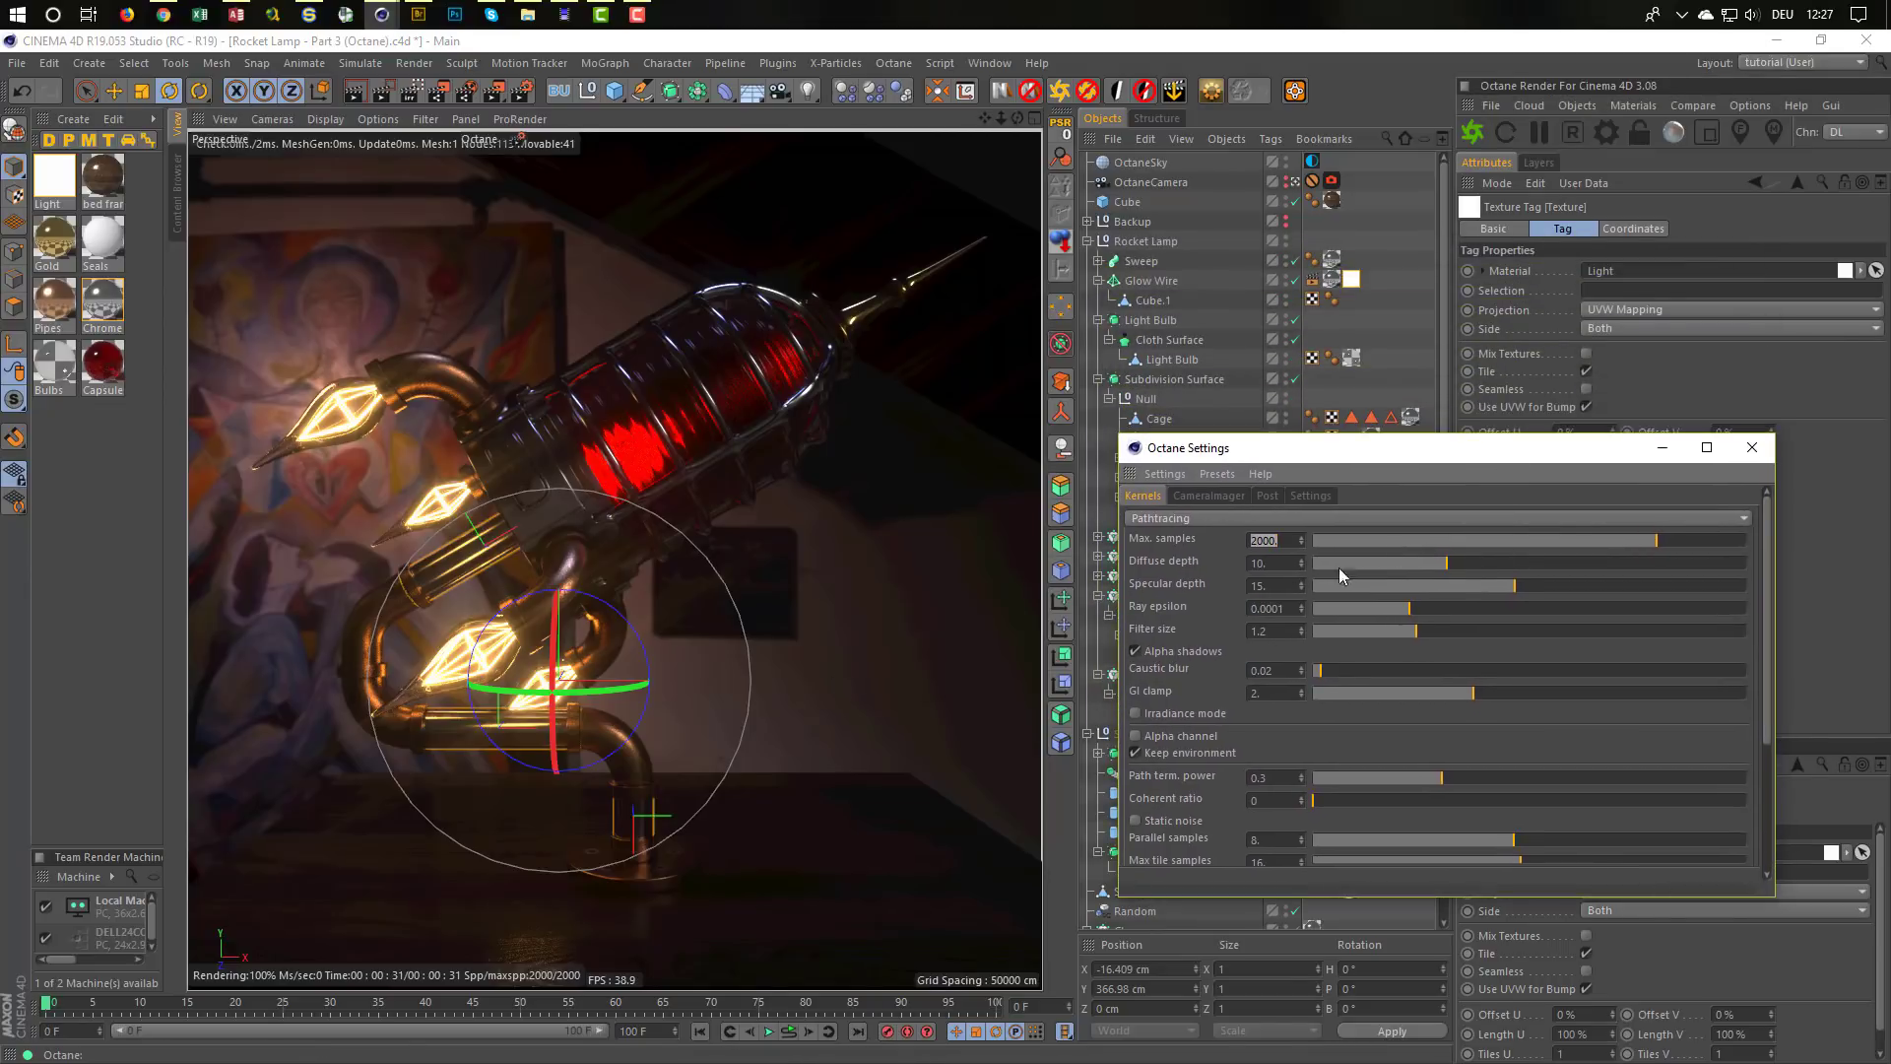
{"action": "left_click", "coordinate": [1314, 162]}
{"action": "left_click_drag", "start_coordinate": [1573, 381], "coordinate": [1528, 402]}
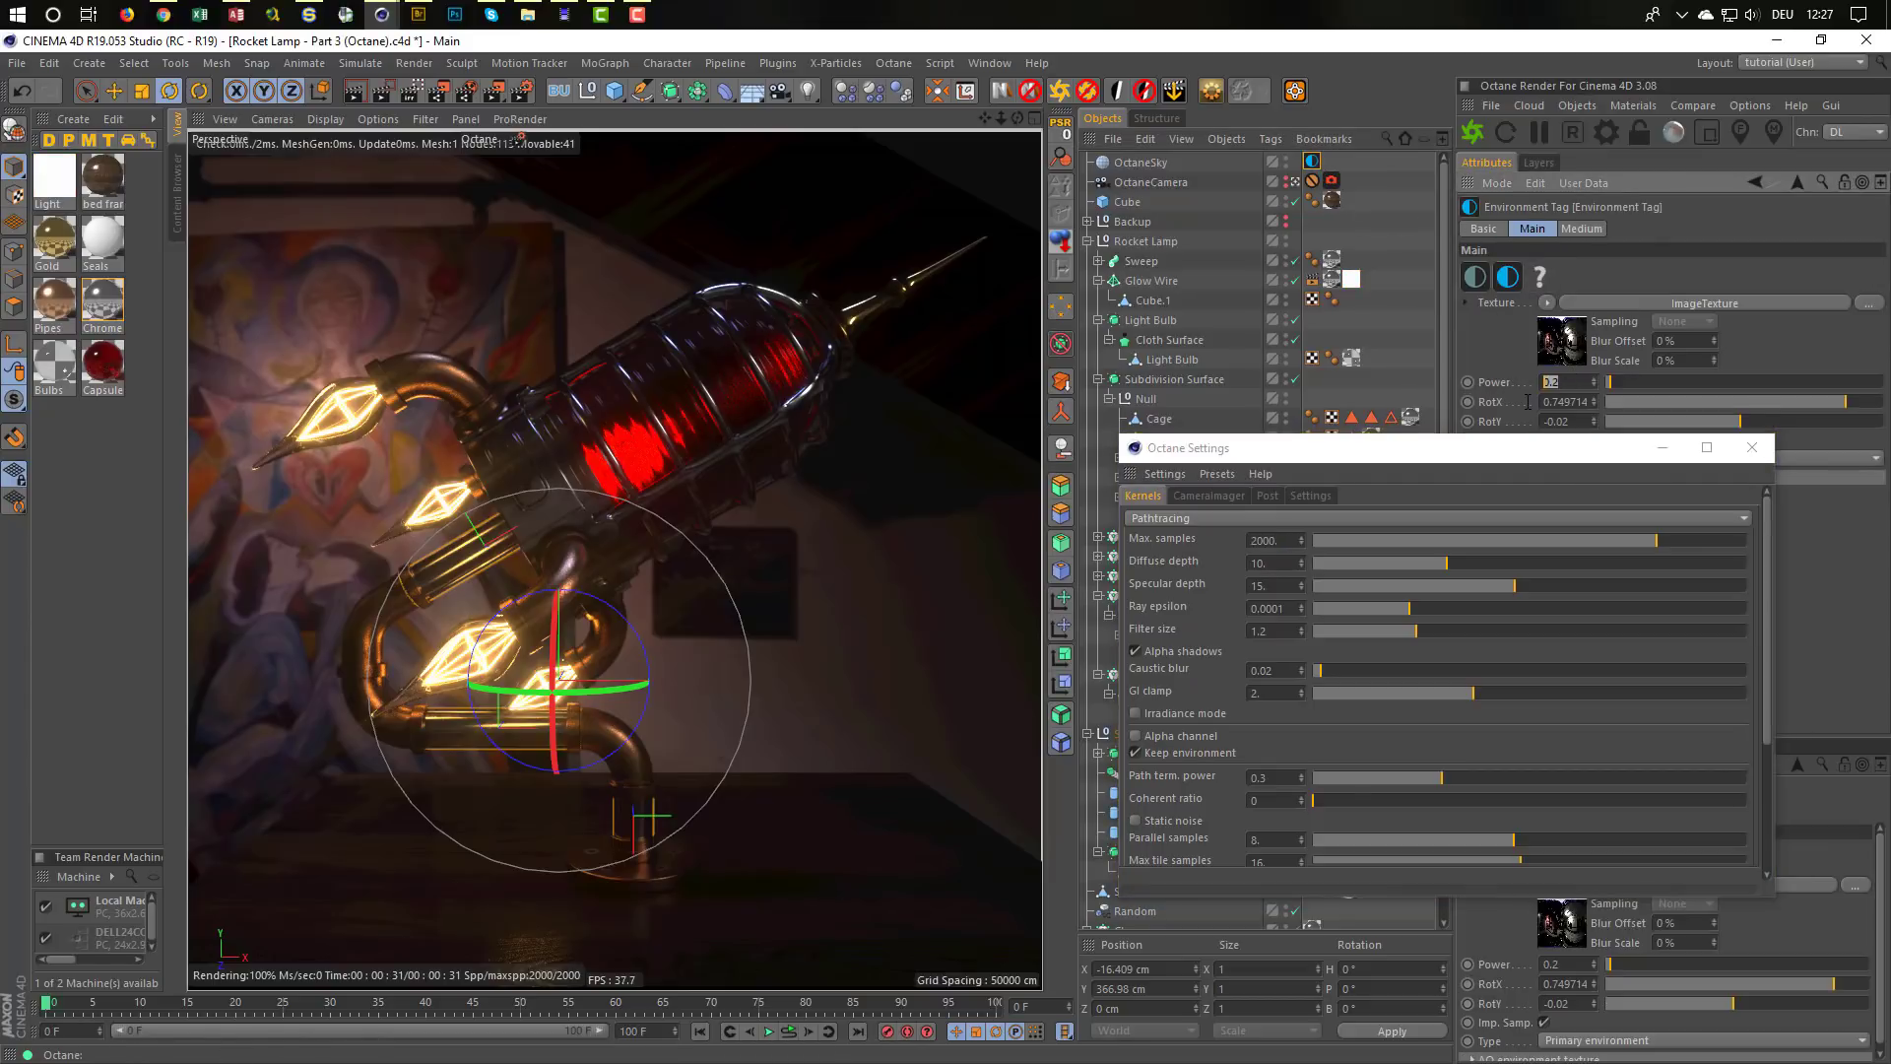
{"action": "type", "text": "0.4"}
{"action": "key", "text": "Return"}
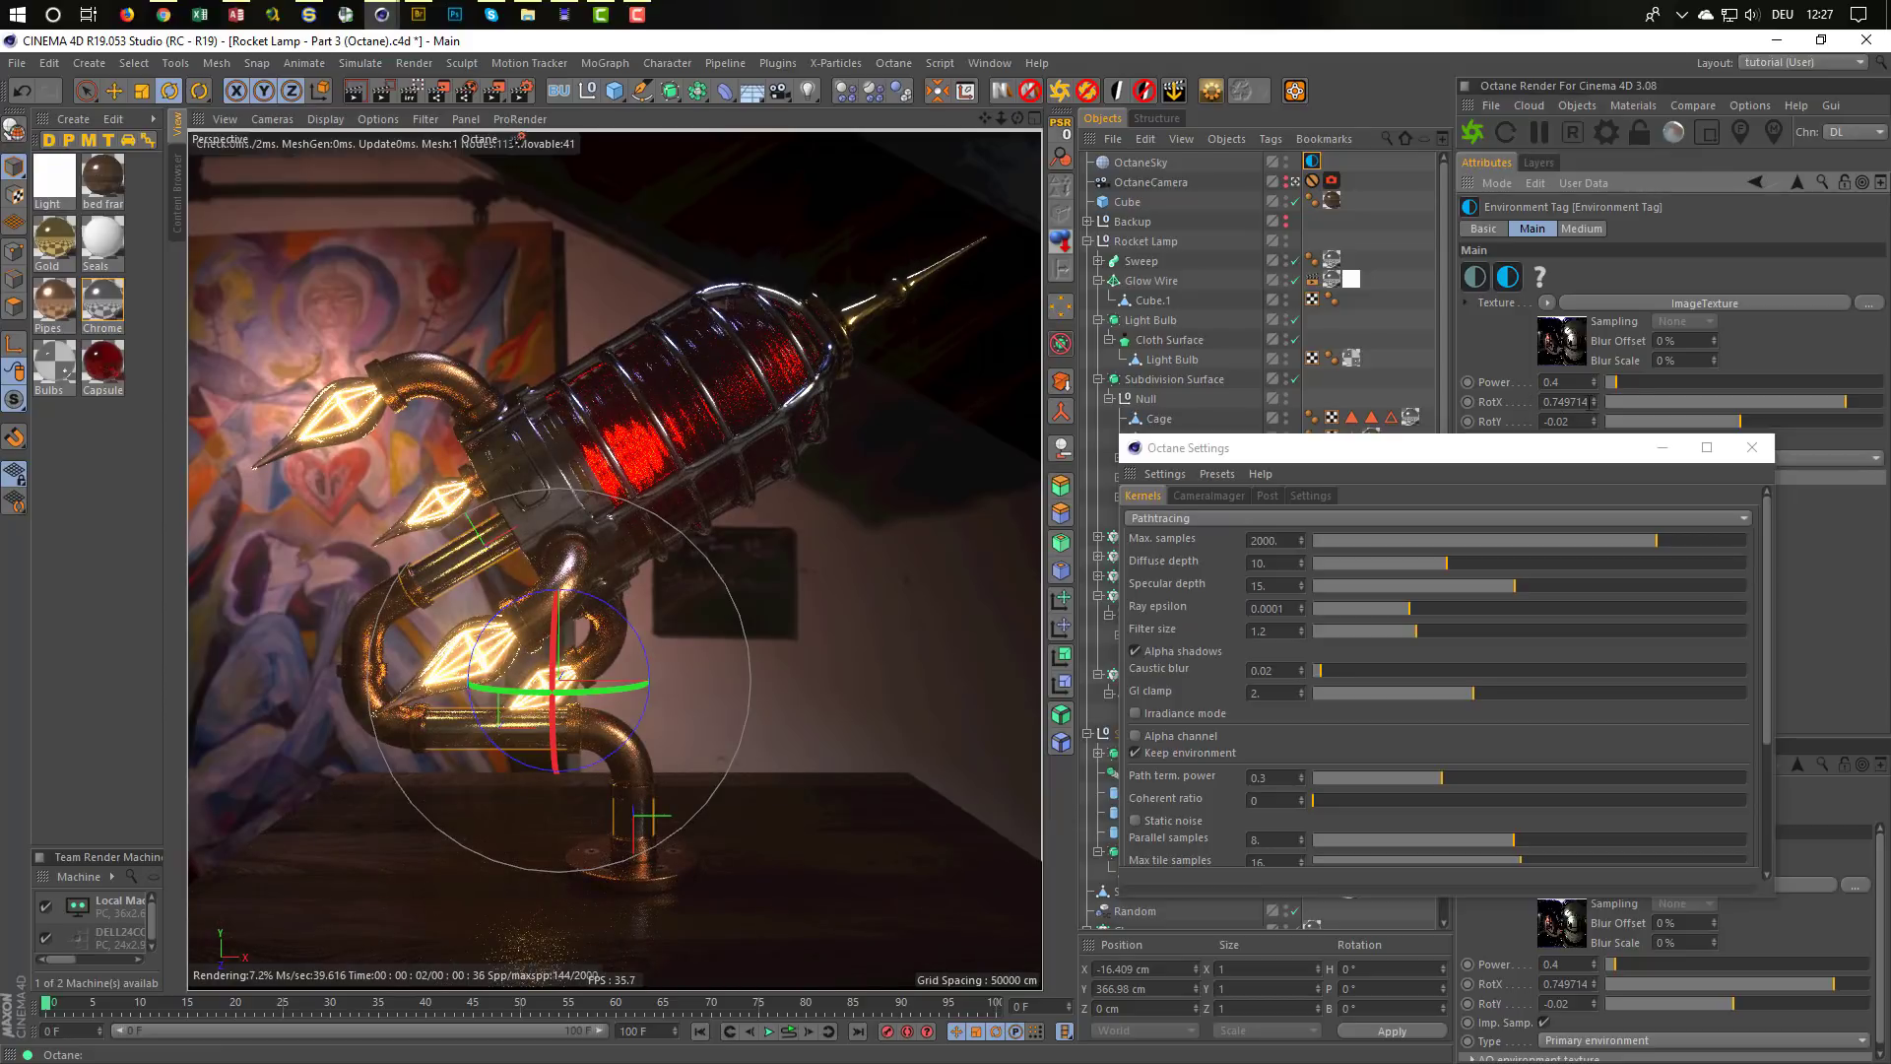
{"action": "double_click", "coordinate": [1572, 380]}
{"action": "type", "text": "1"}
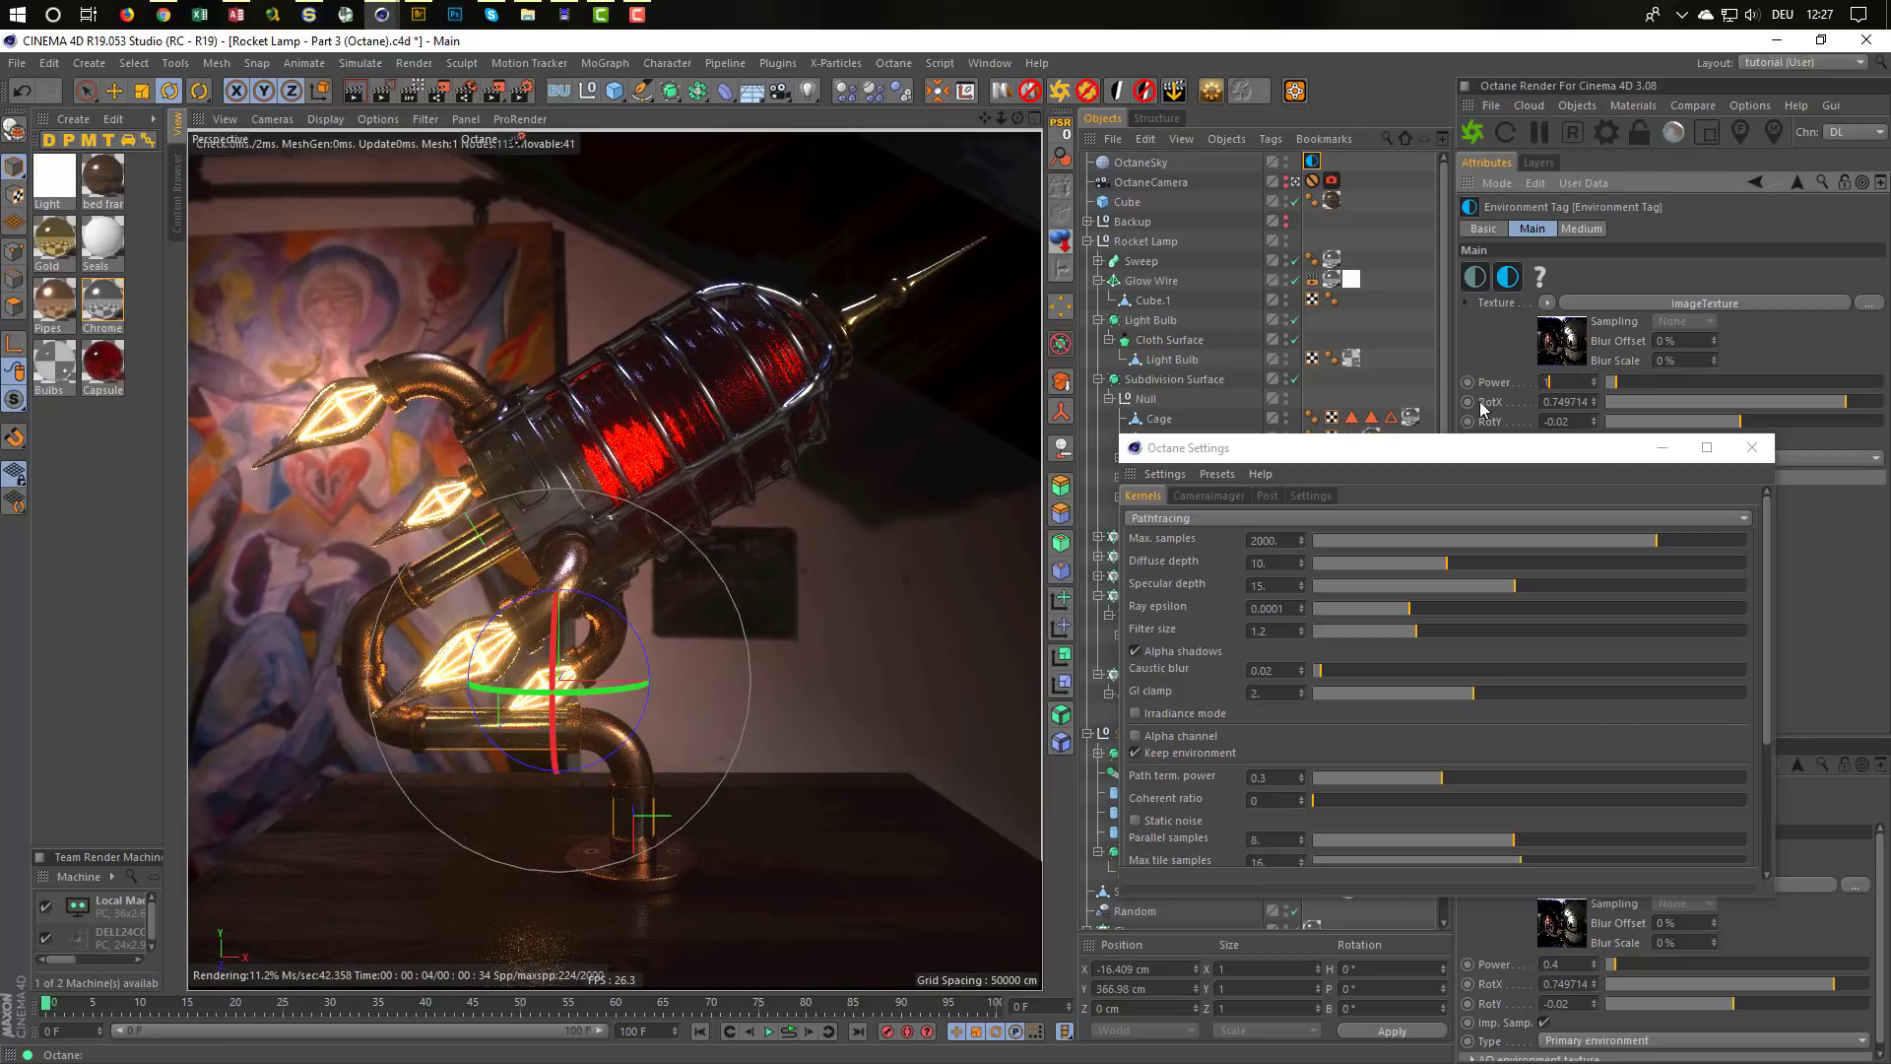
{"action": "key", "text": "Return"}
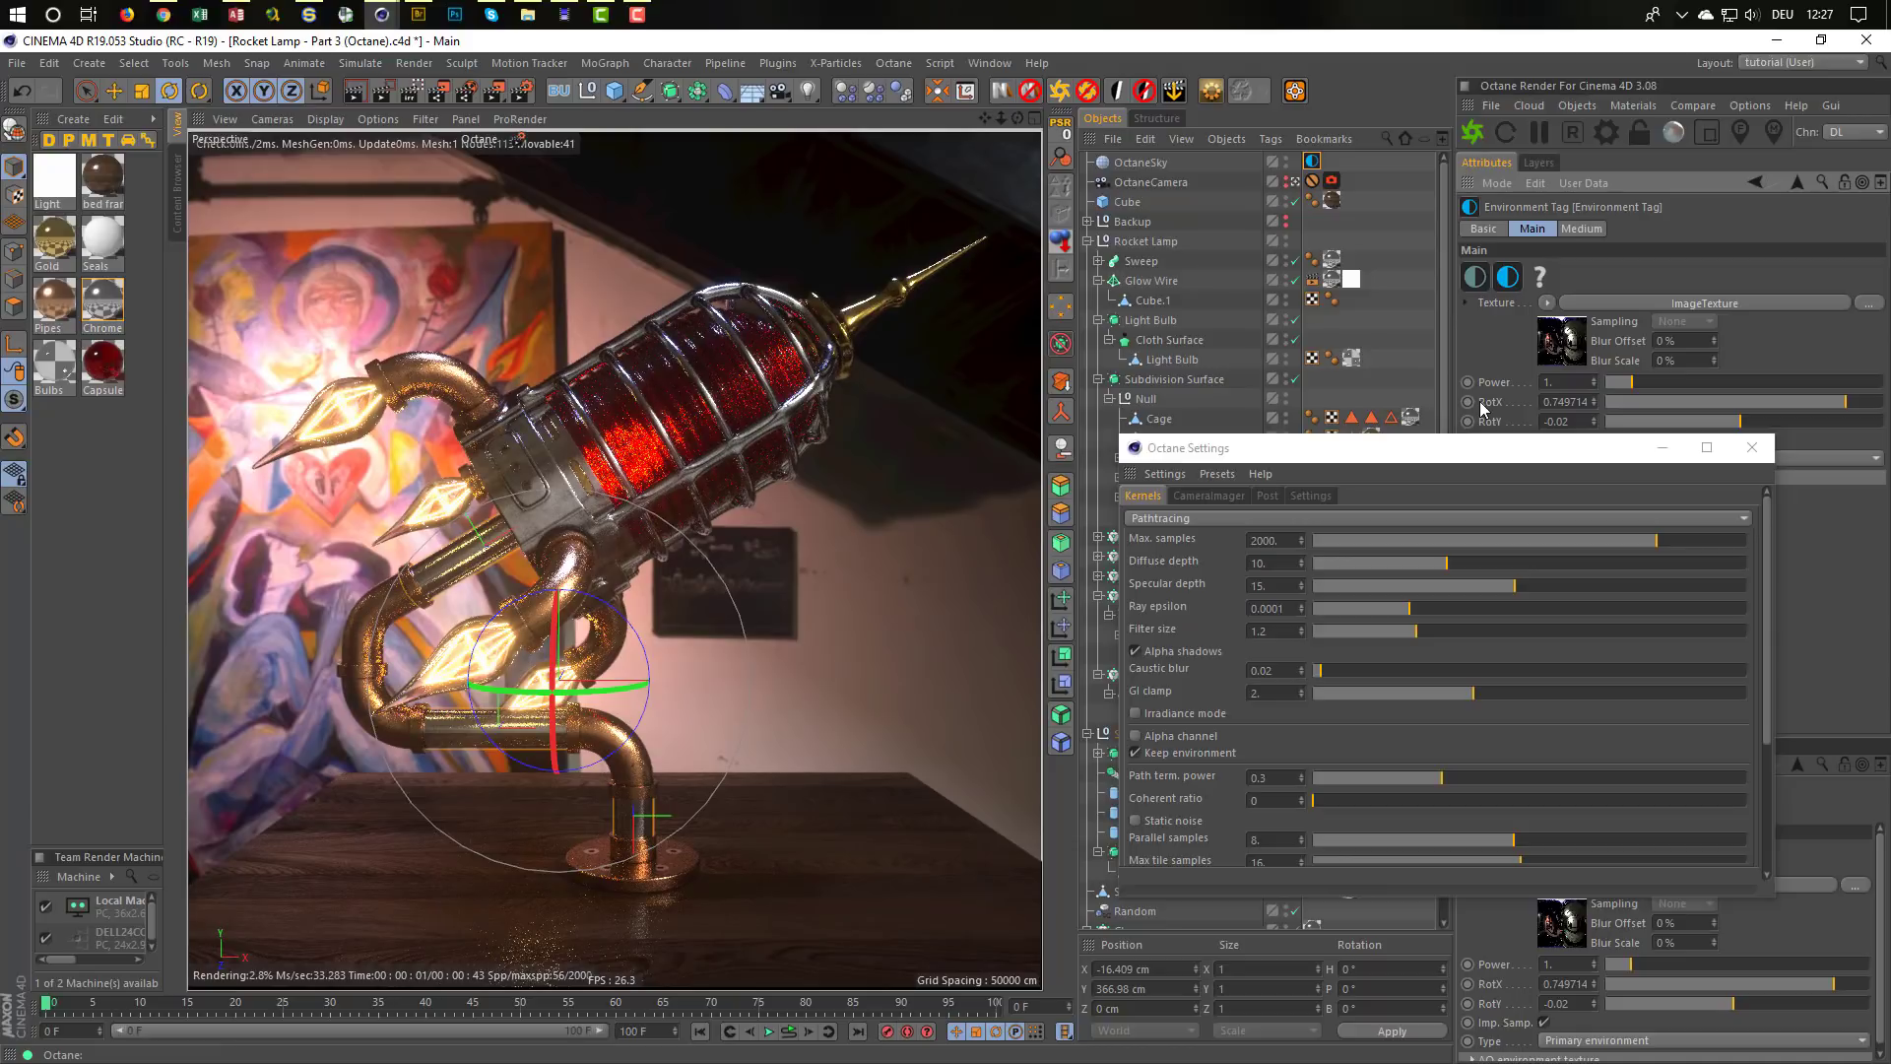
Bring the CameraImager gamma down to about 0.497
{"action": "left_click", "coordinate": [1214, 496]}
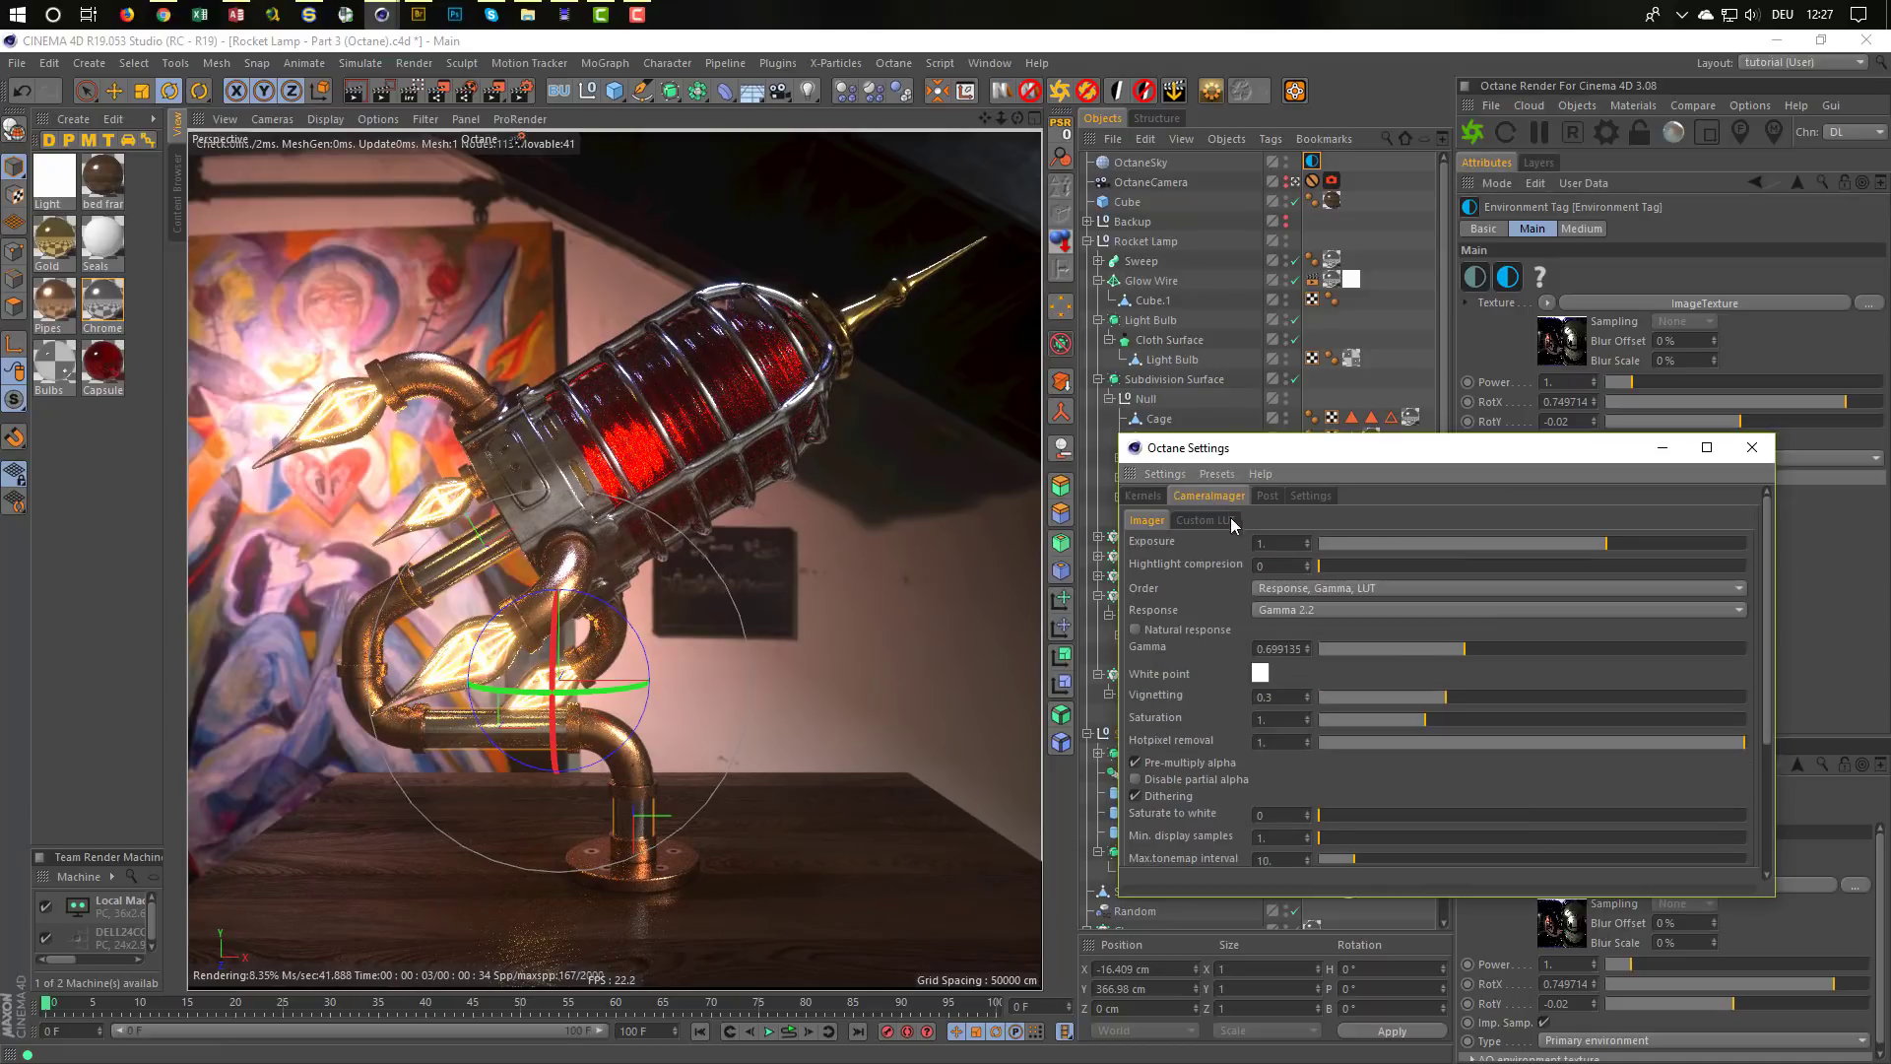
{"action": "left_click", "coordinate": [1416, 649]}
{"action": "left_click", "coordinate": [1435, 649]}
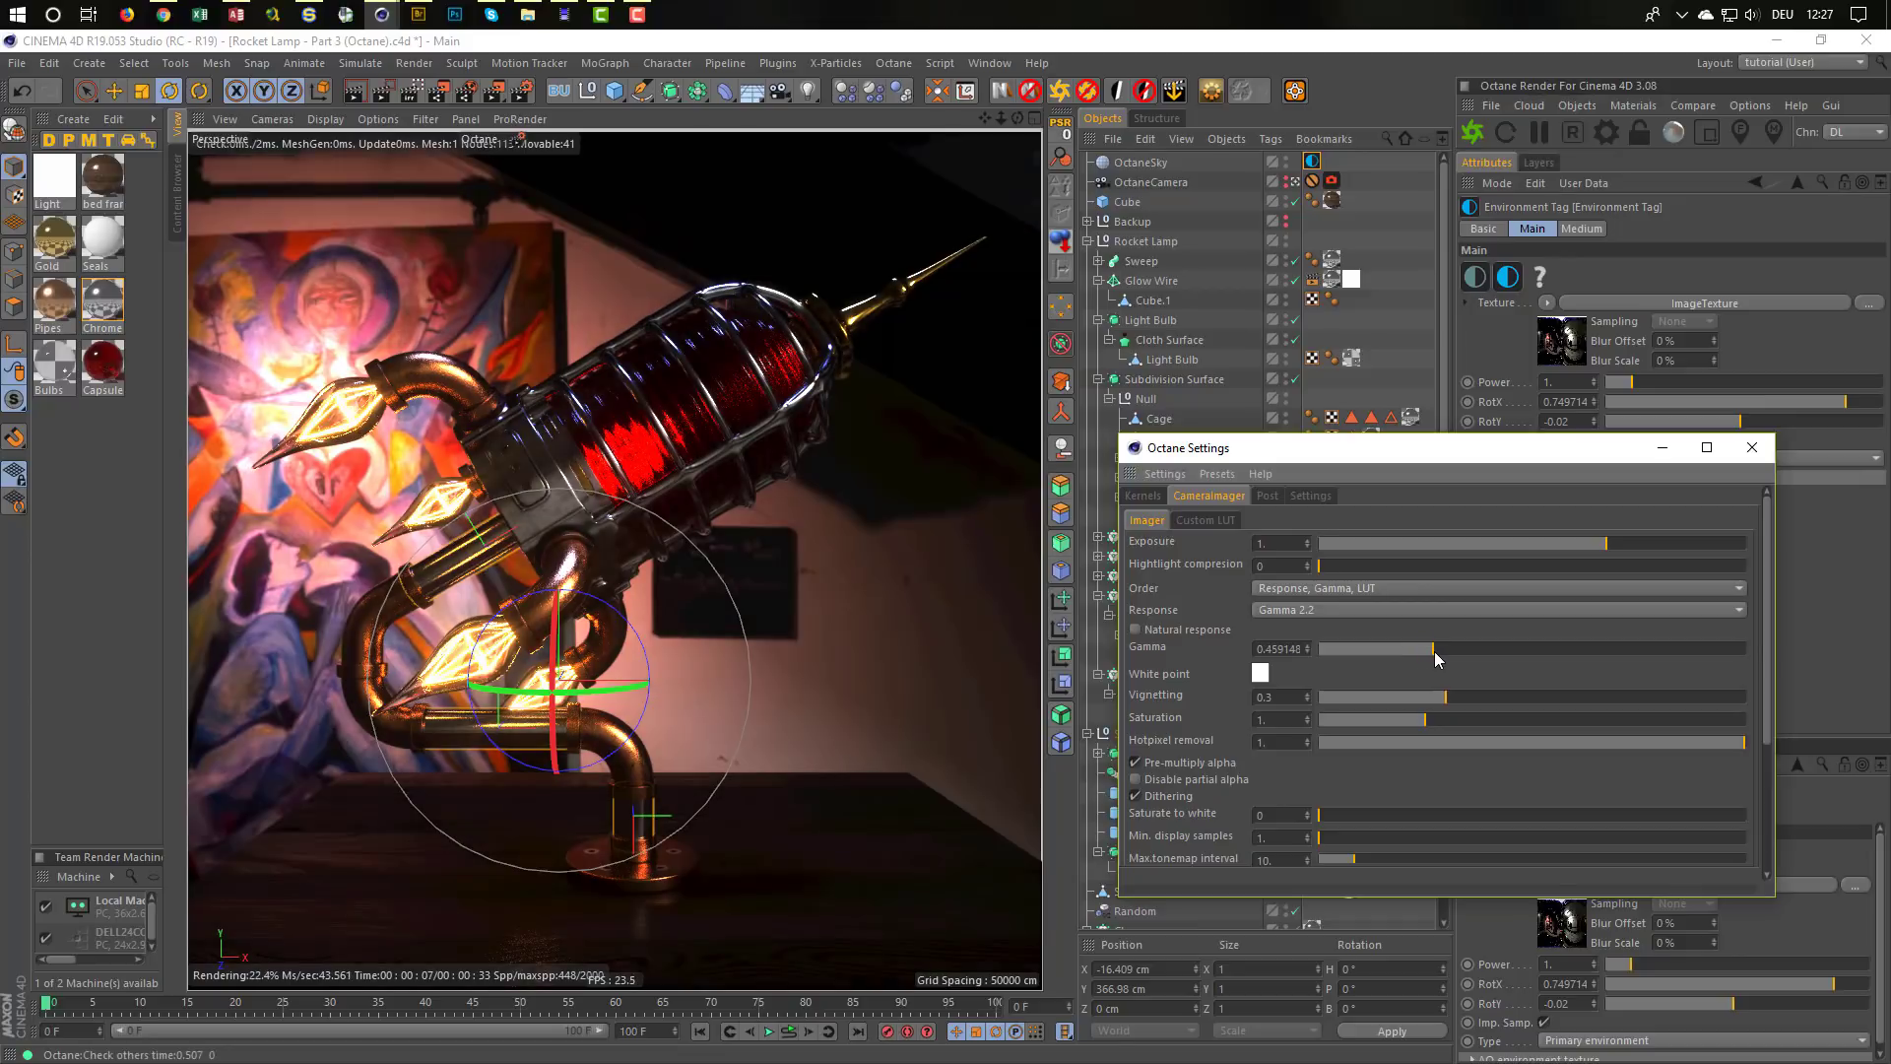
{"action": "left_click_drag", "start_coordinate": [1477, 646], "coordinate": [1440, 653]}
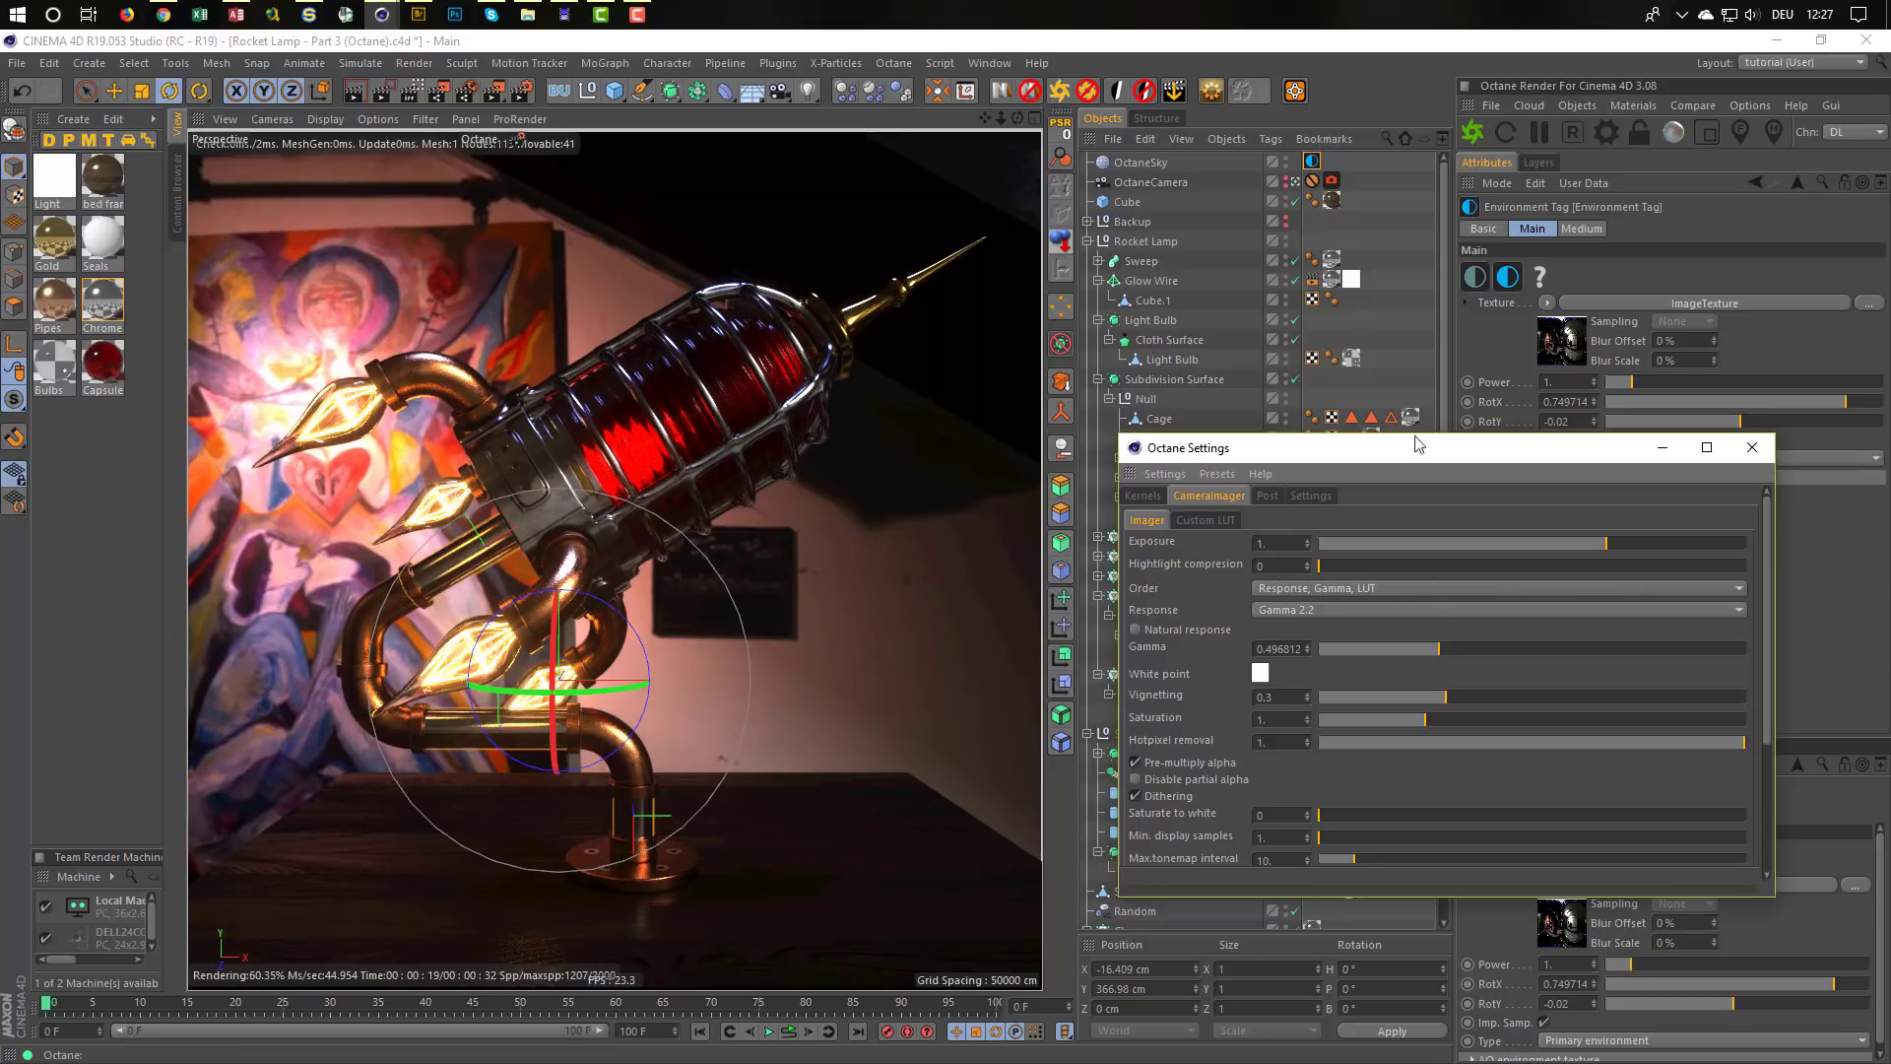
Pick the OctaneCamera's focus distance on the rocket lamp, giving 1331.562 cm
{"action": "left_click", "coordinate": [1331, 187]}
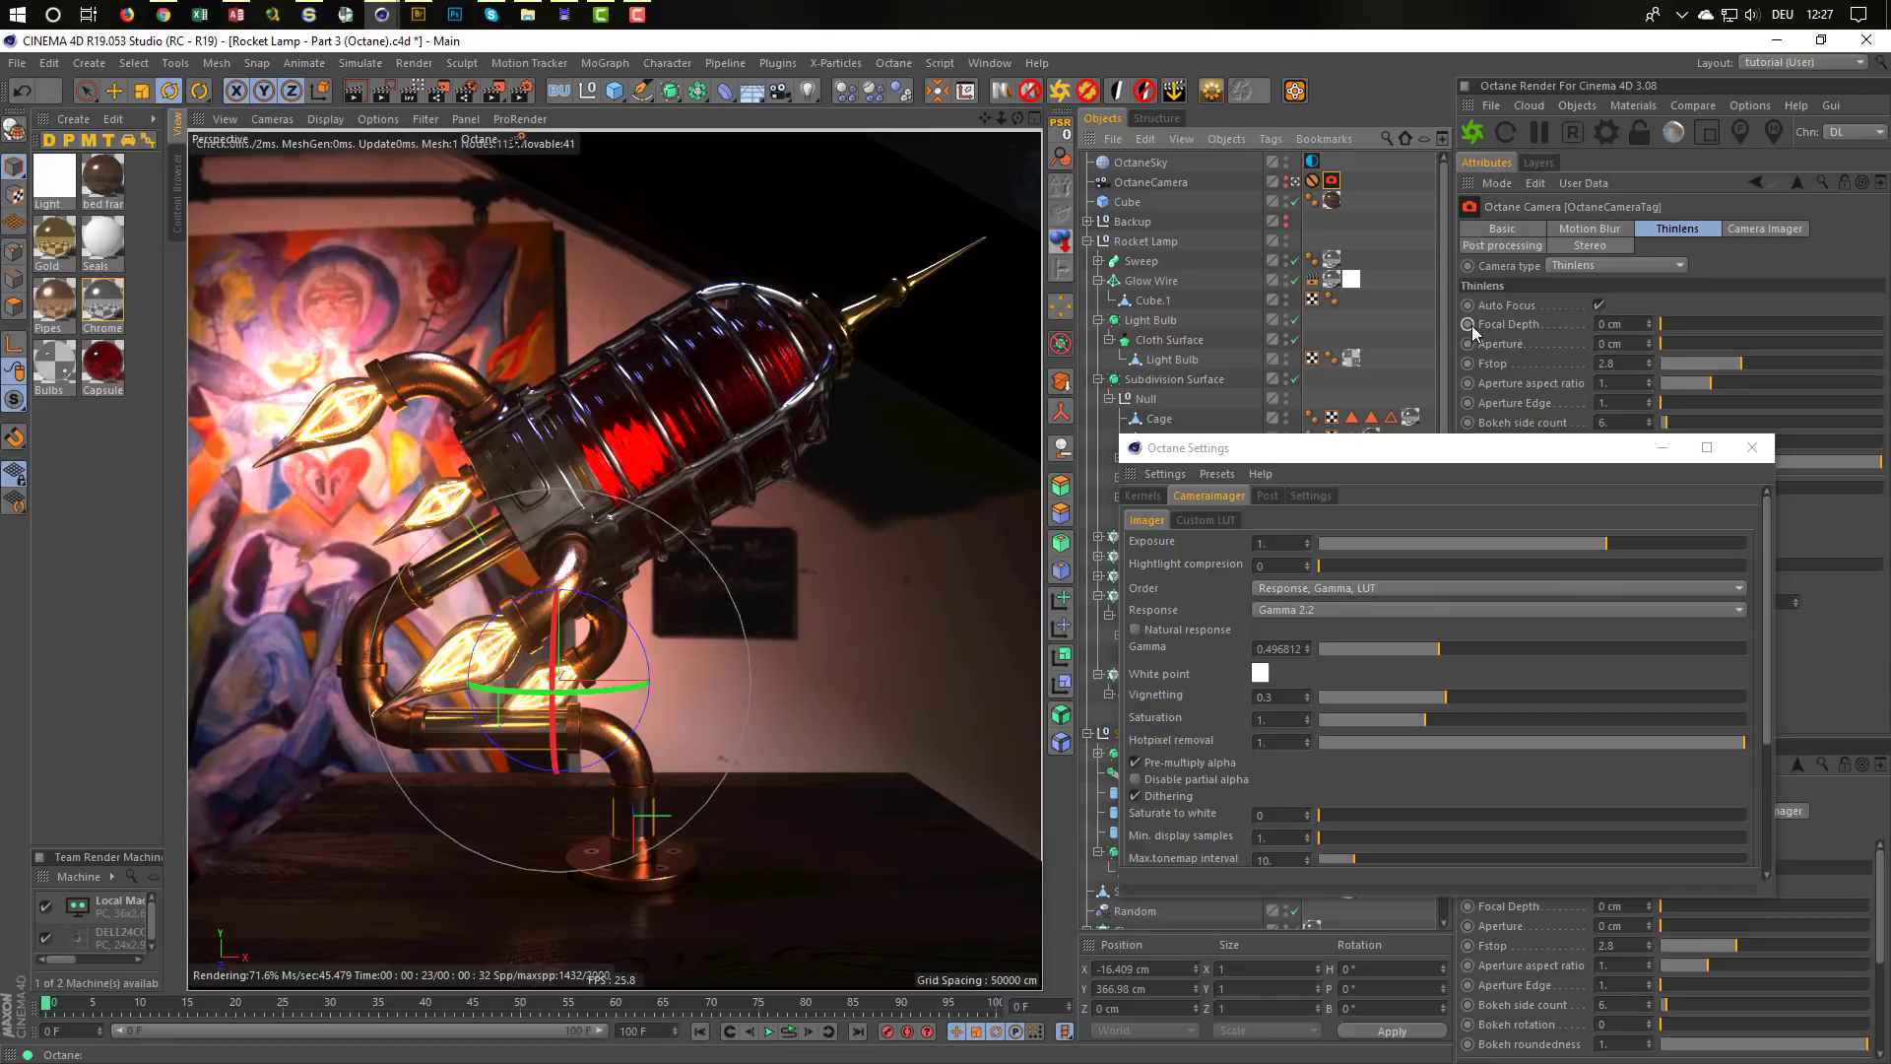
{"action": "left_click_drag", "start_coordinate": [1498, 469], "coordinate": [1497, 631]}
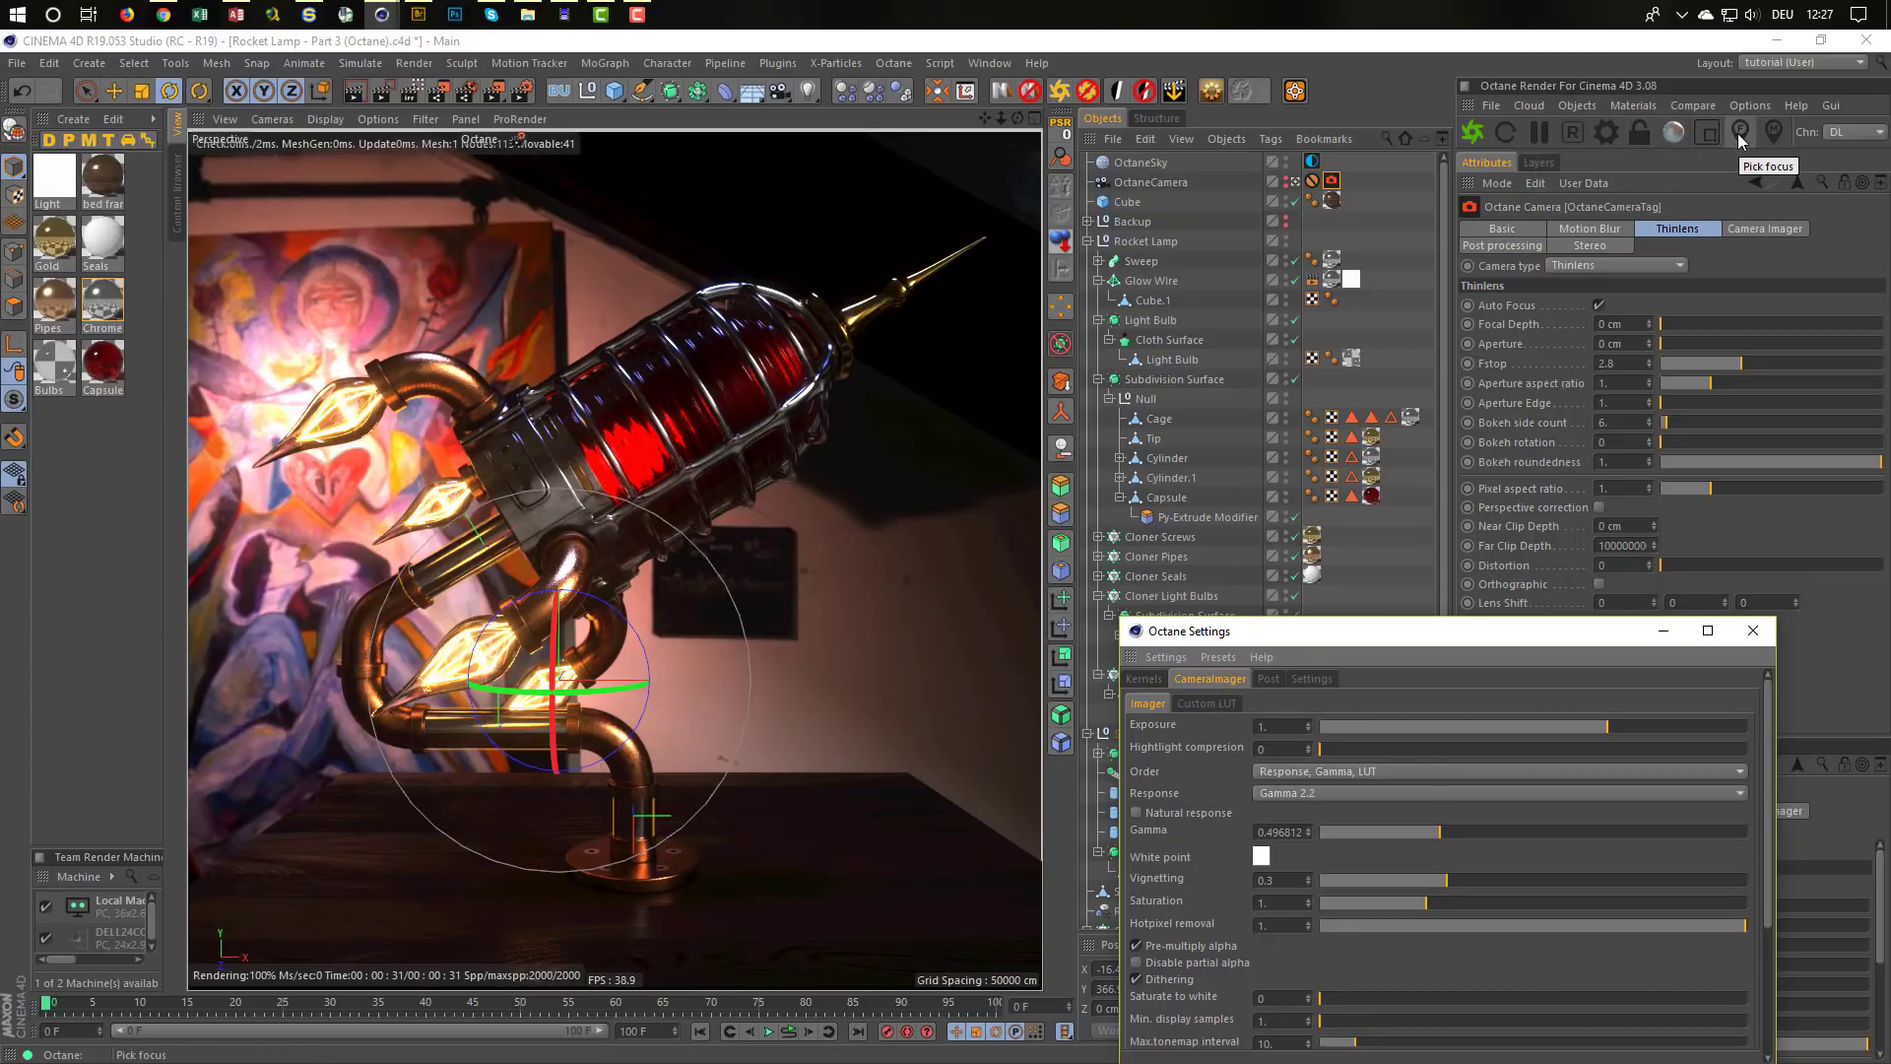
{"action": "left_click", "coordinate": [1152, 182]}
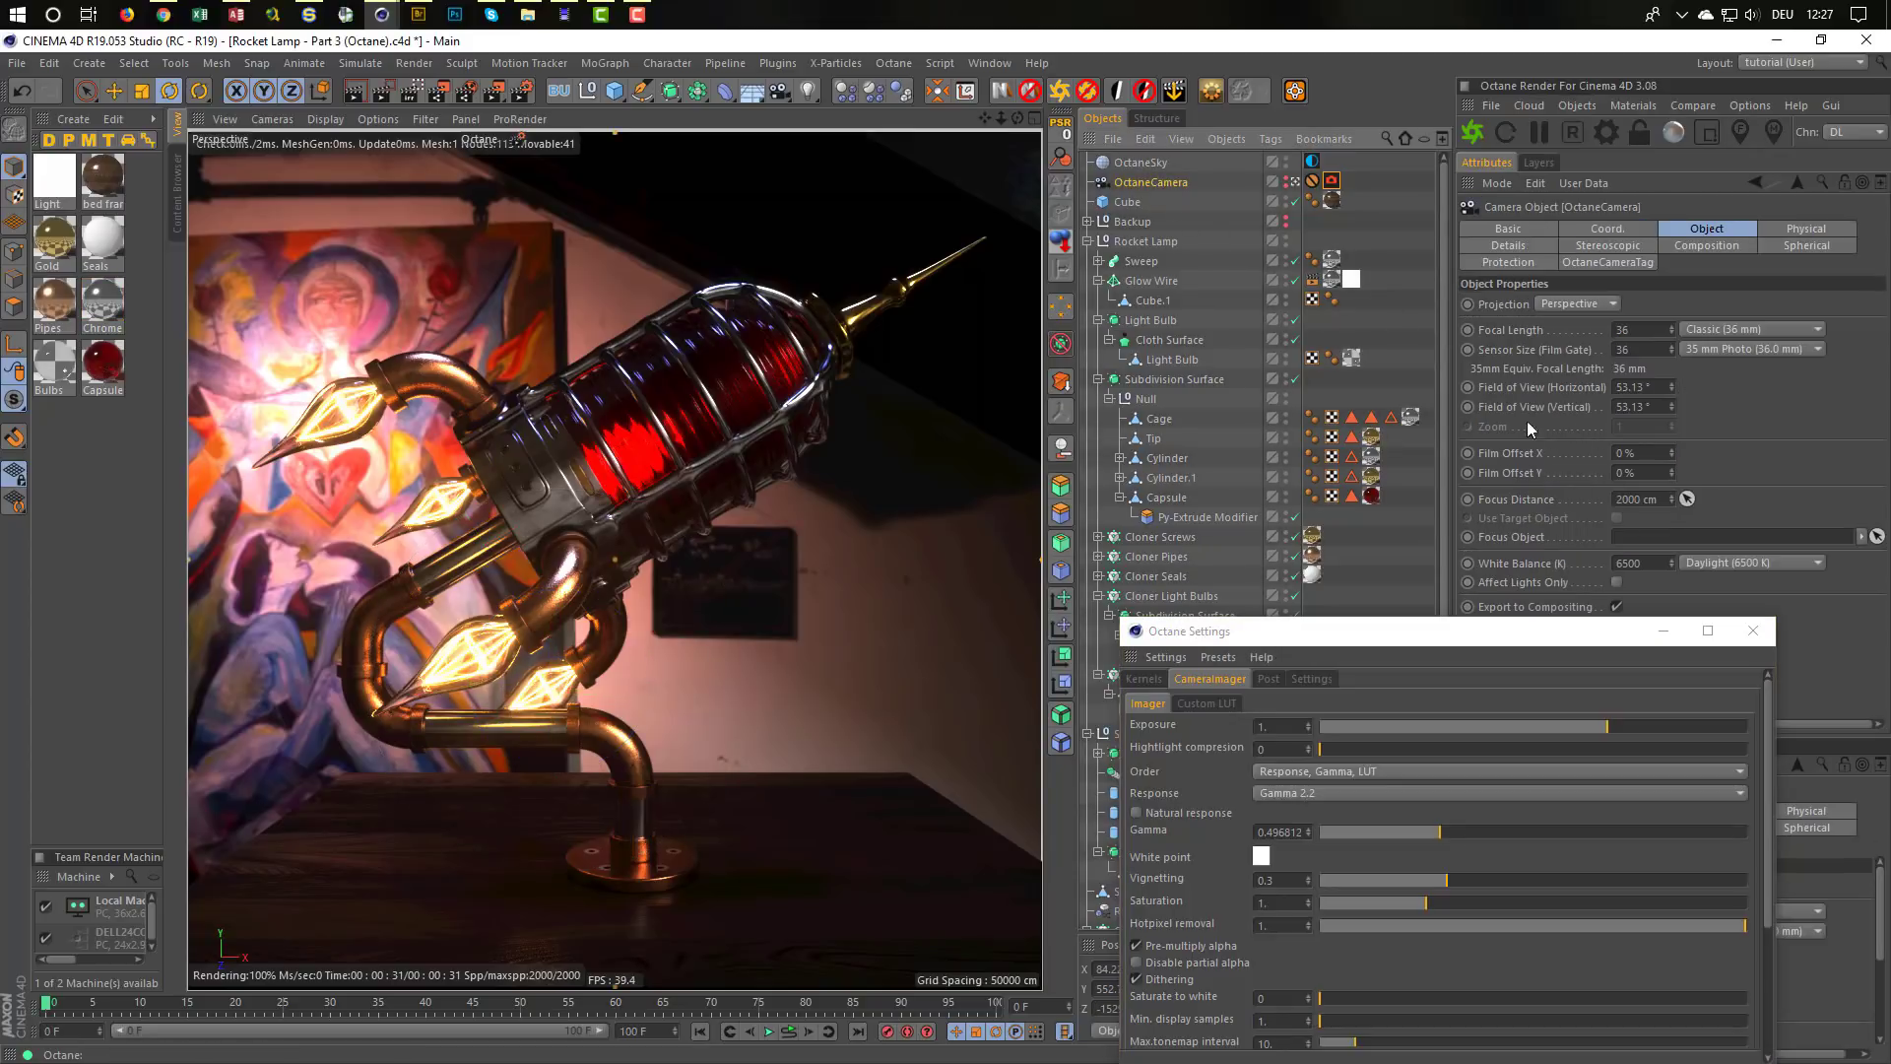
{"action": "left_click", "coordinate": [1687, 499]}
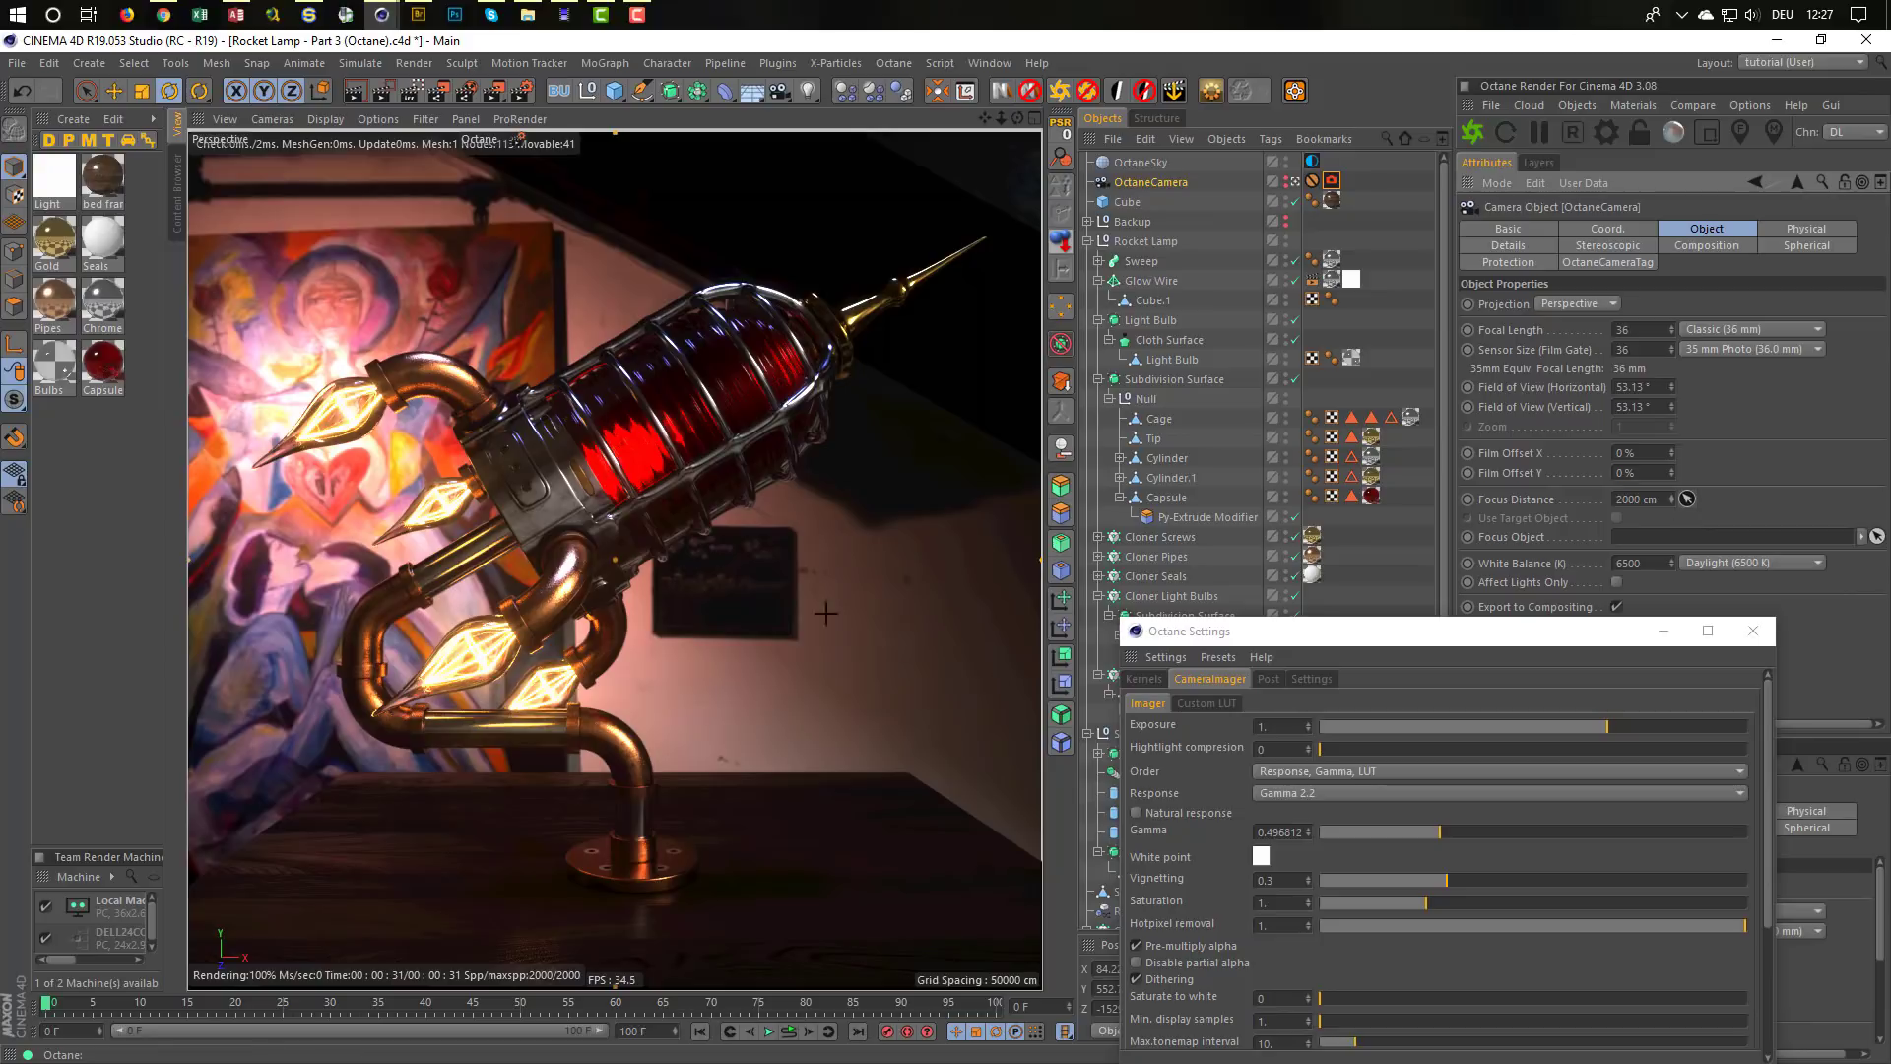
{"action": "left_click", "coordinate": [553, 496]}
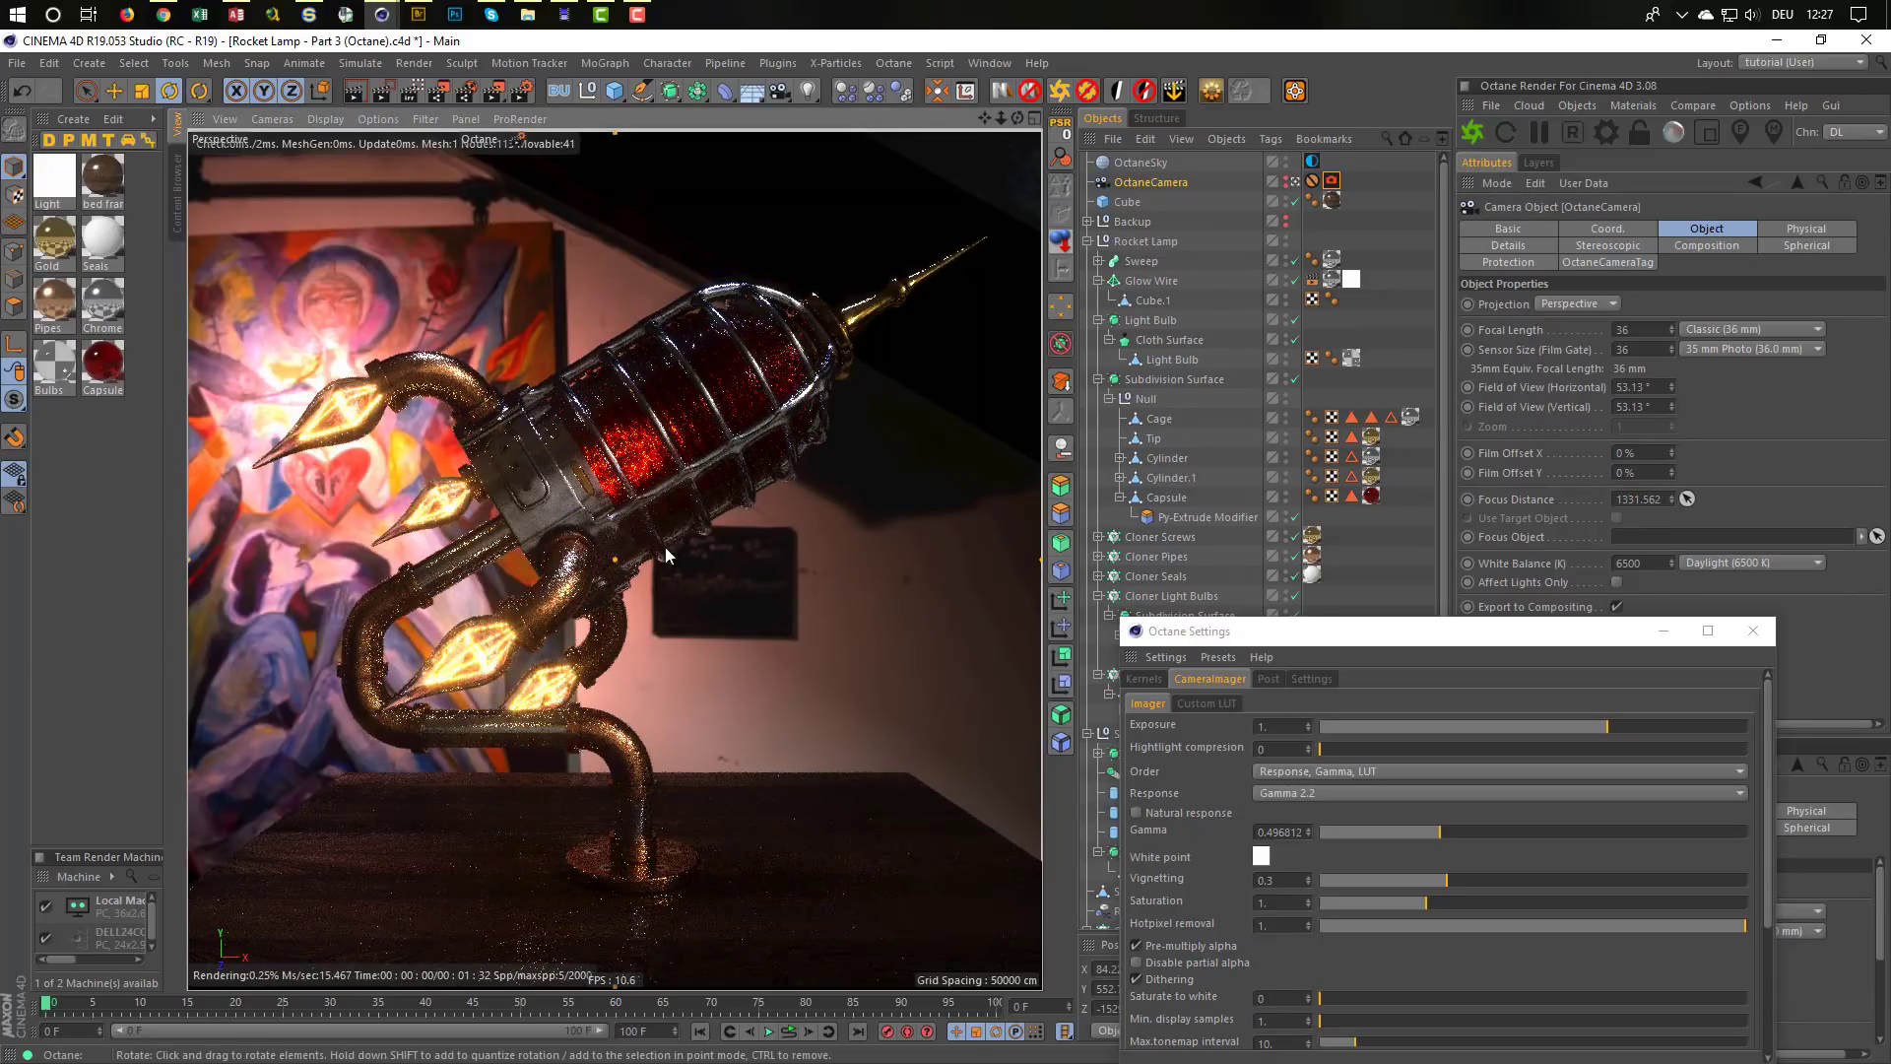
Set the camera's thin-lens aperture to 8 cm
{"action": "left_click", "coordinate": [1332, 182]}
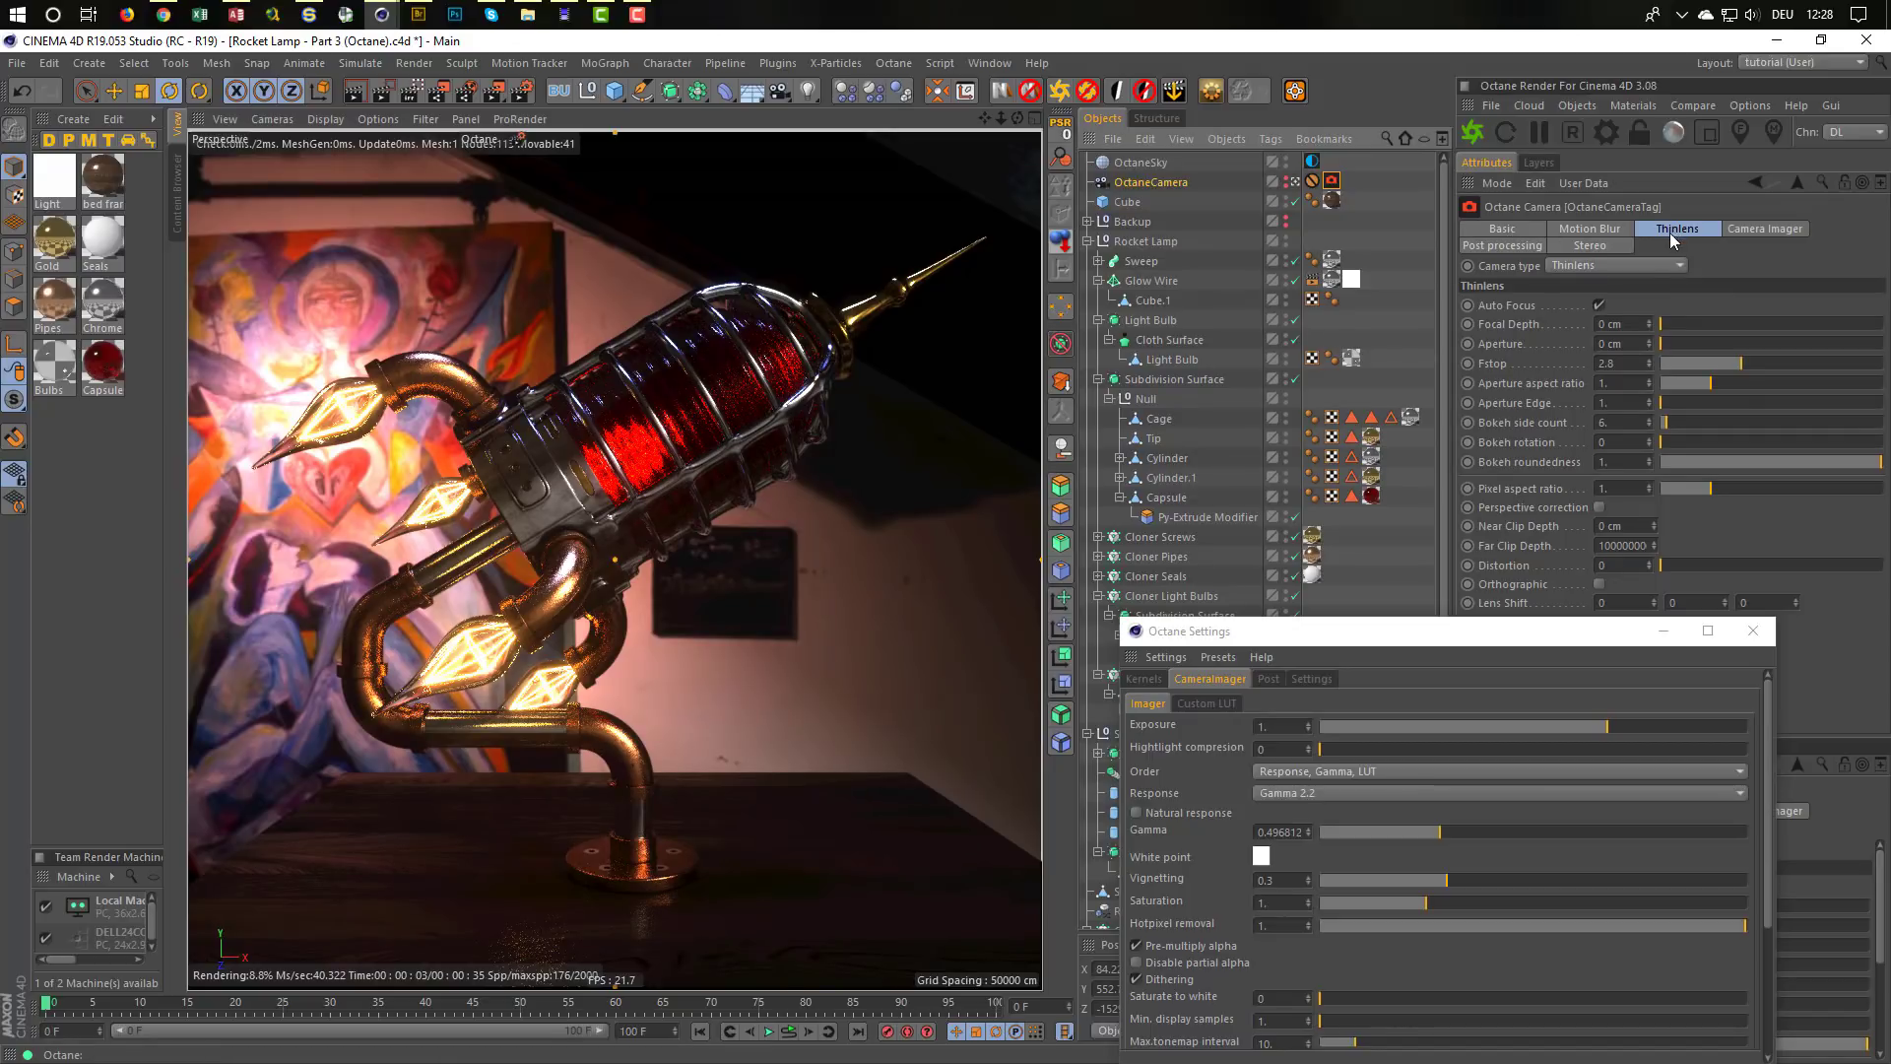
{"action": "left_click", "coordinate": [1630, 343]}
{"action": "type", "text": "5"}
{"action": "key", "text": "Return"}
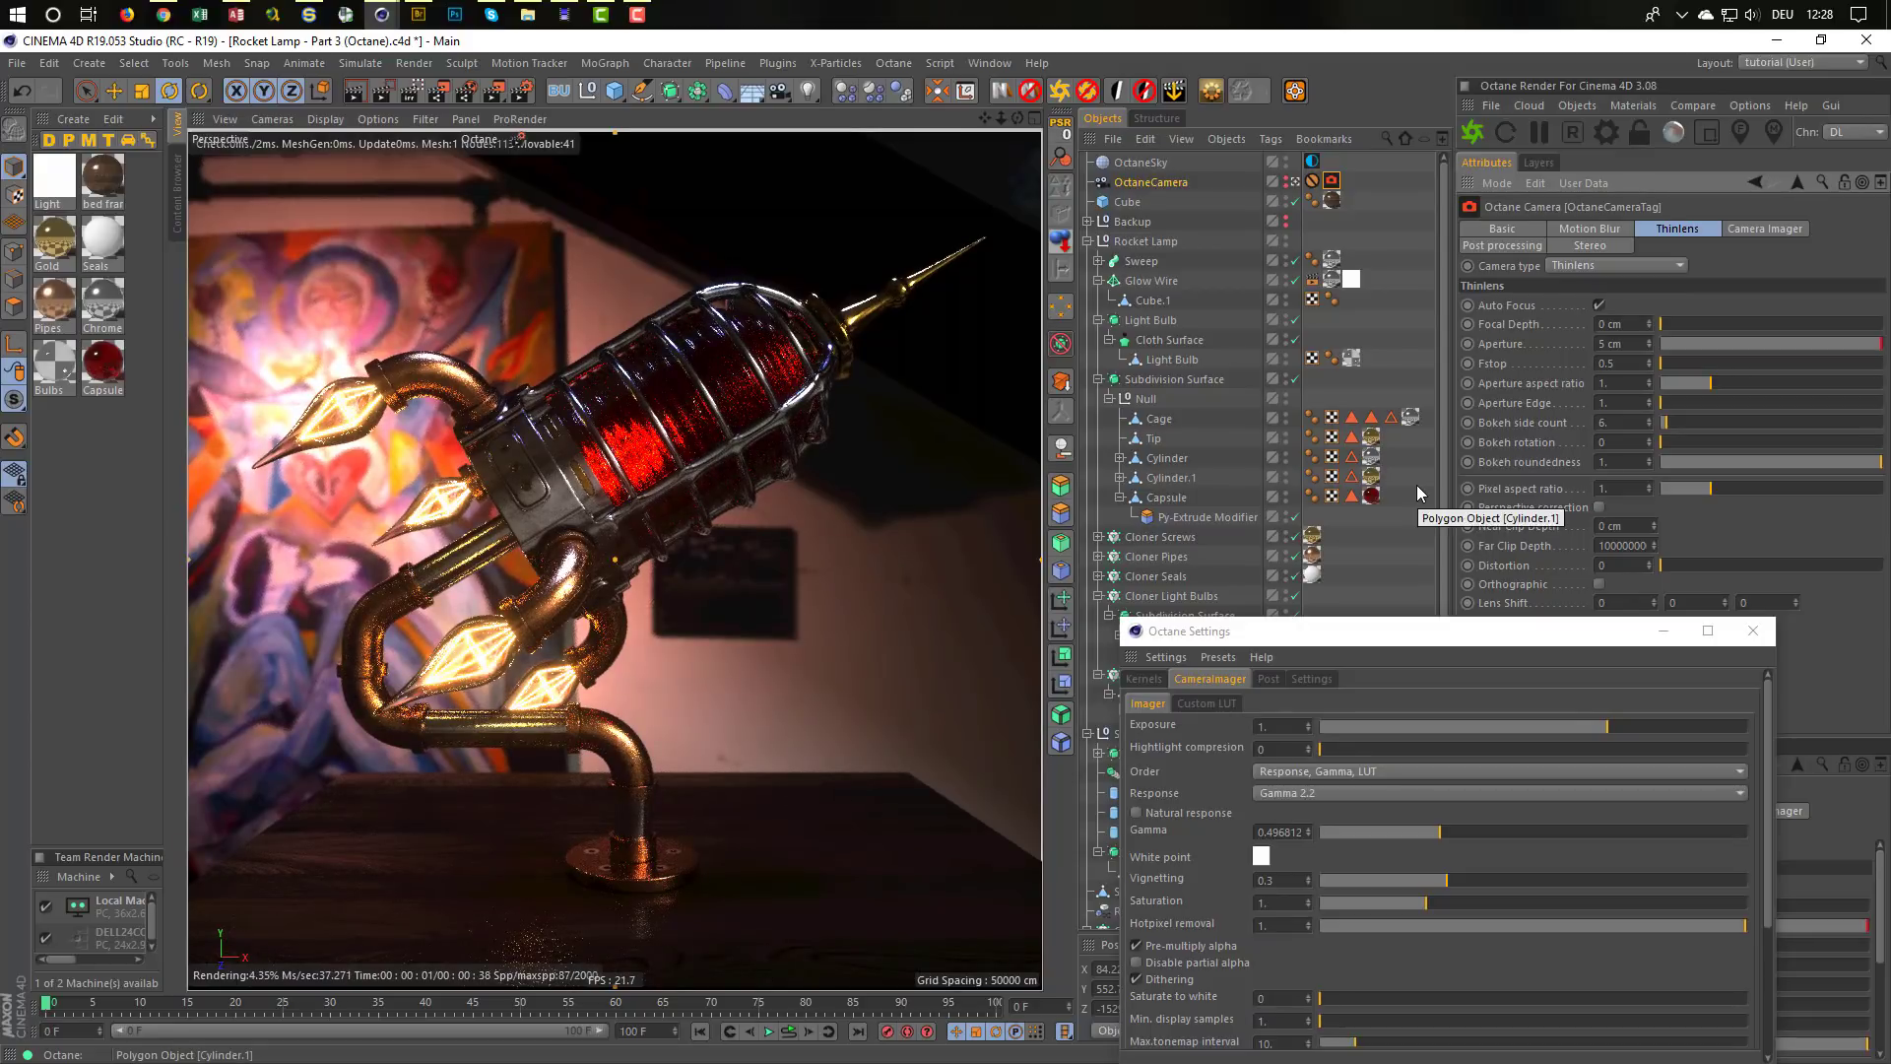
{"action": "left_click", "coordinate": [1615, 343]}
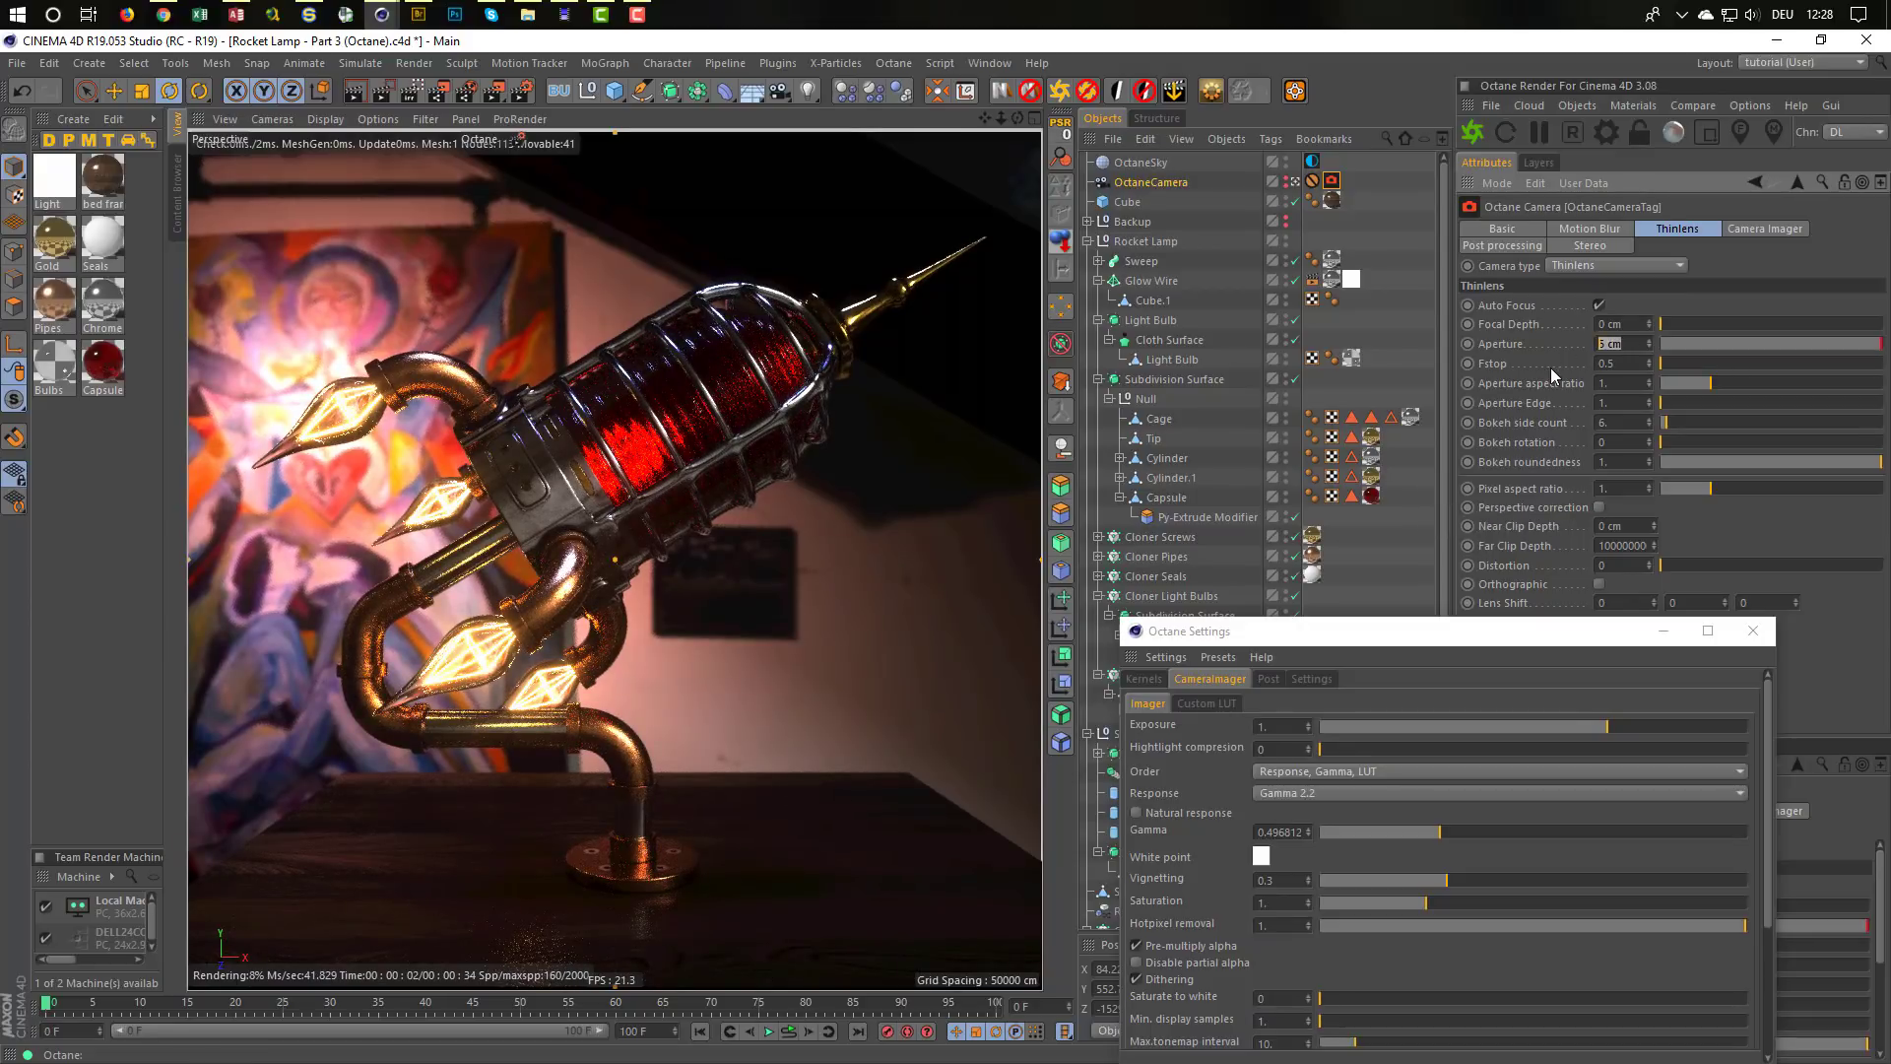
{"action": "type", "text": "8"}
{"action": "key", "text": "Return"}
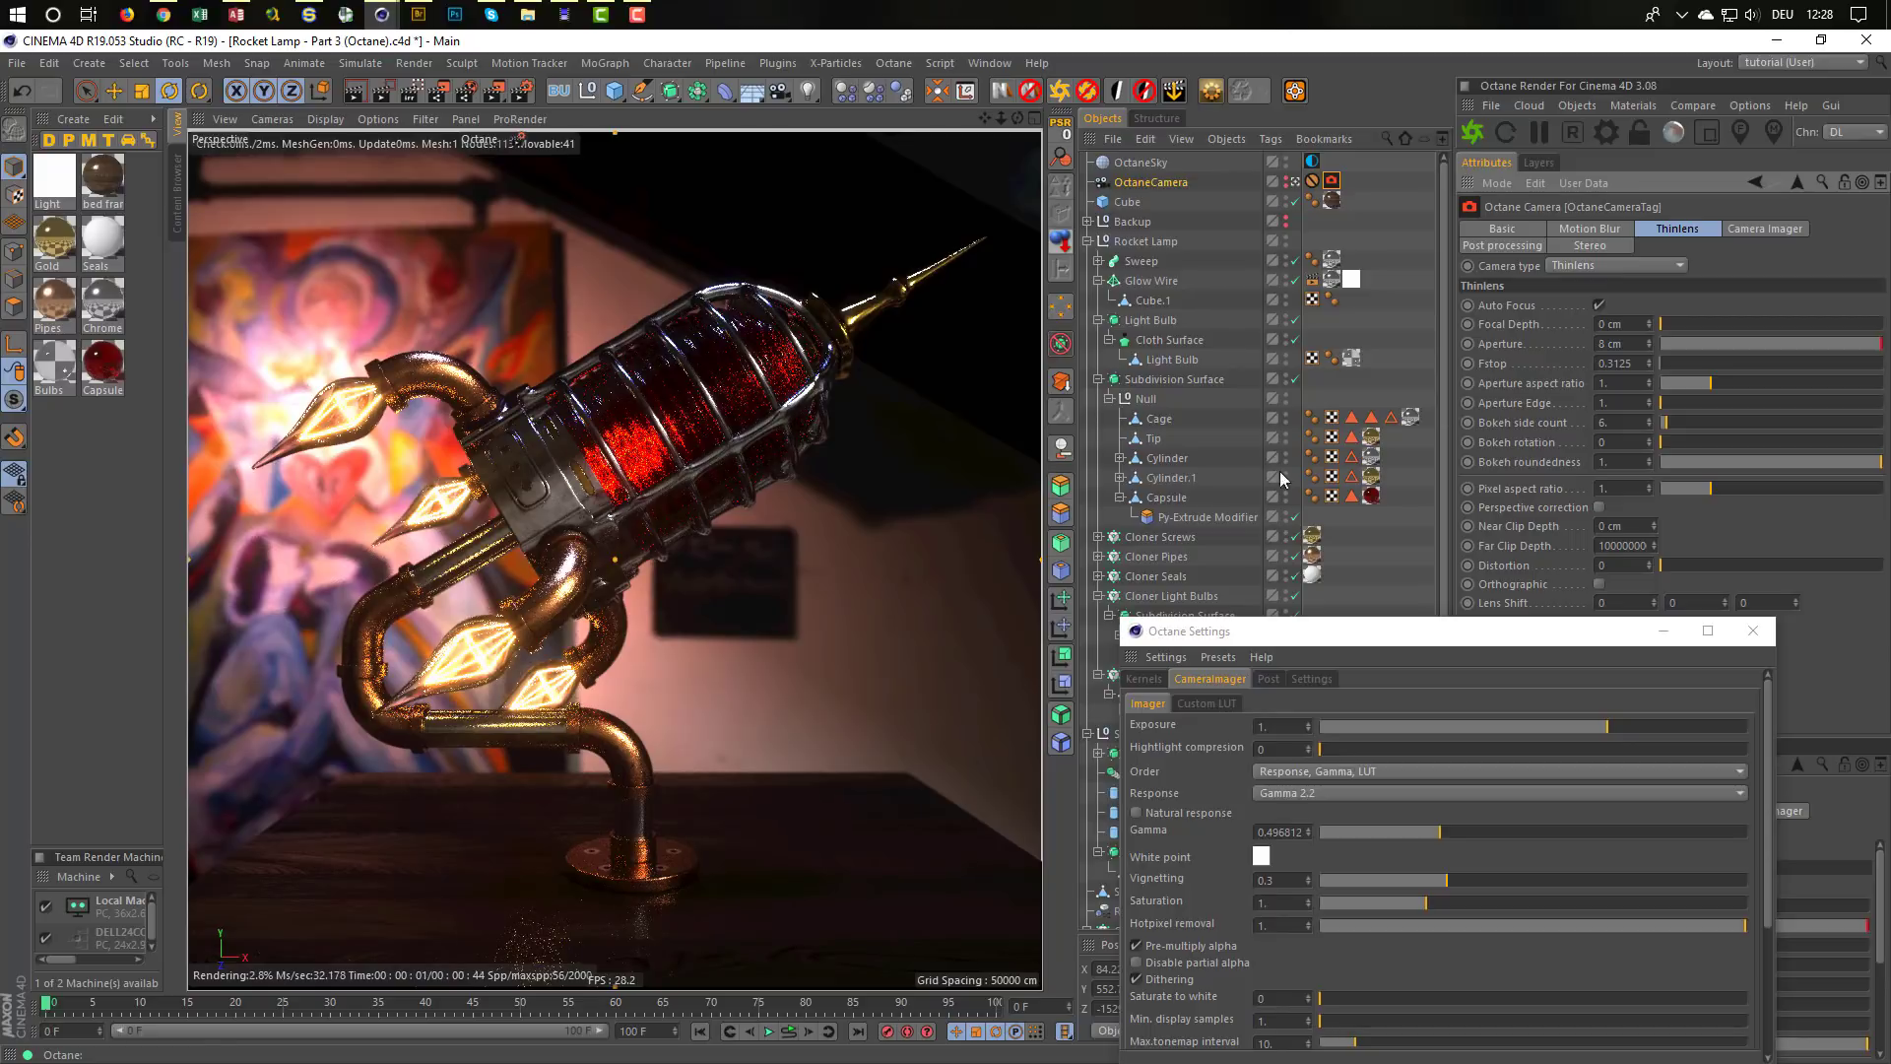
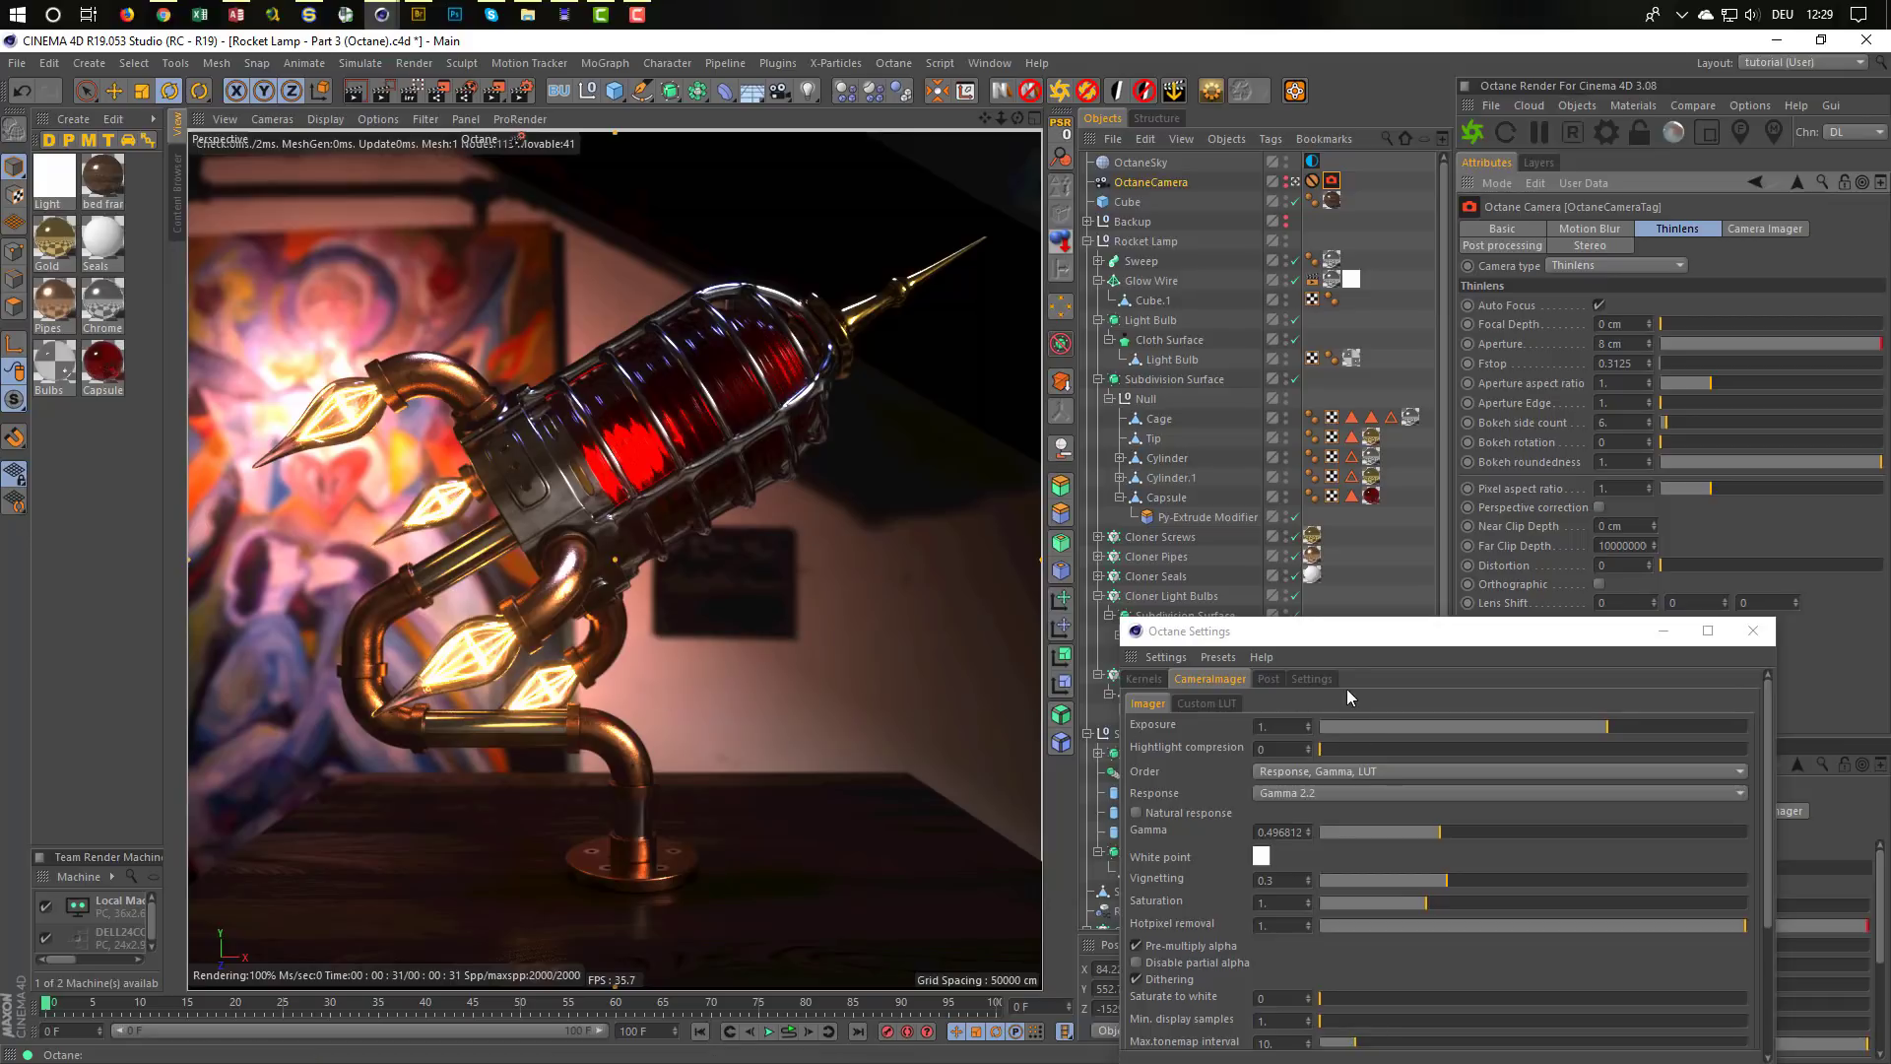
Experiment with the Octane glare power, then nudge the camera imager gamma higher
{"action": "left_click", "coordinate": [1269, 682]}
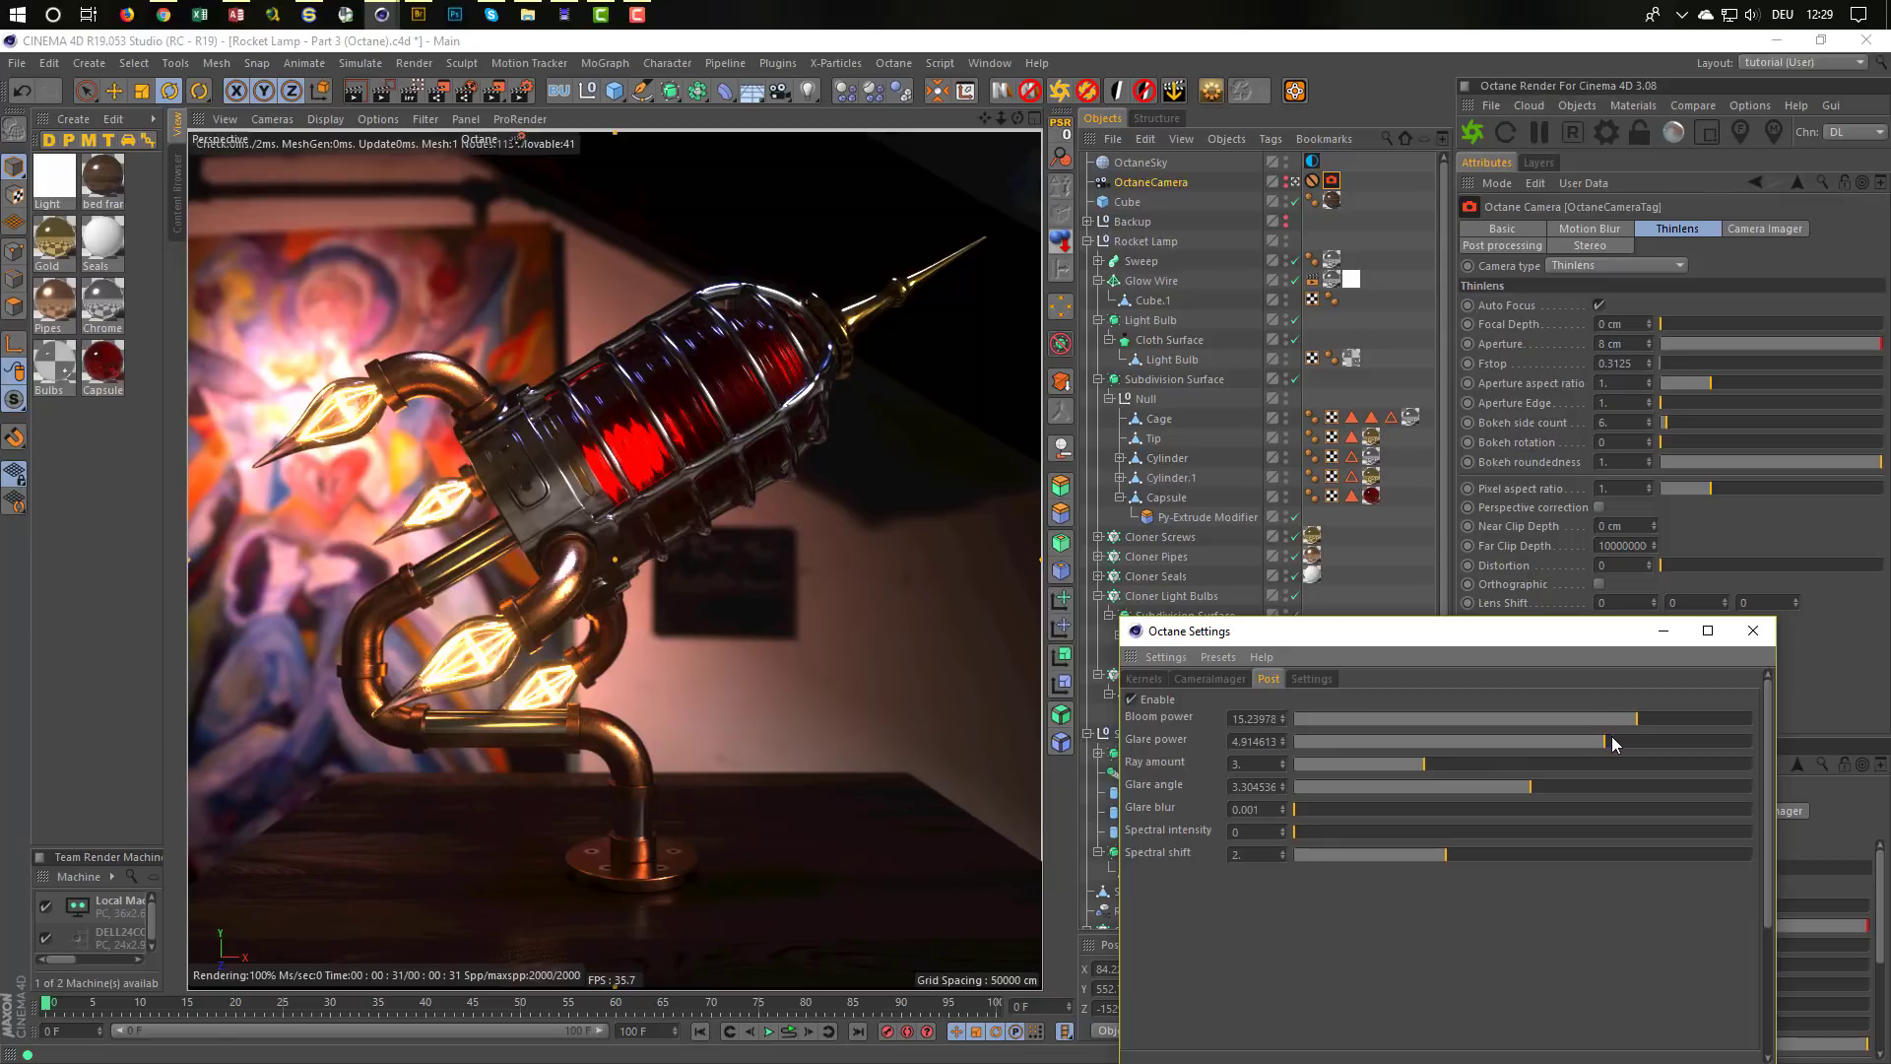
{"action": "left_click_drag", "start_coordinate": [1612, 741], "coordinate": [1697, 739]}
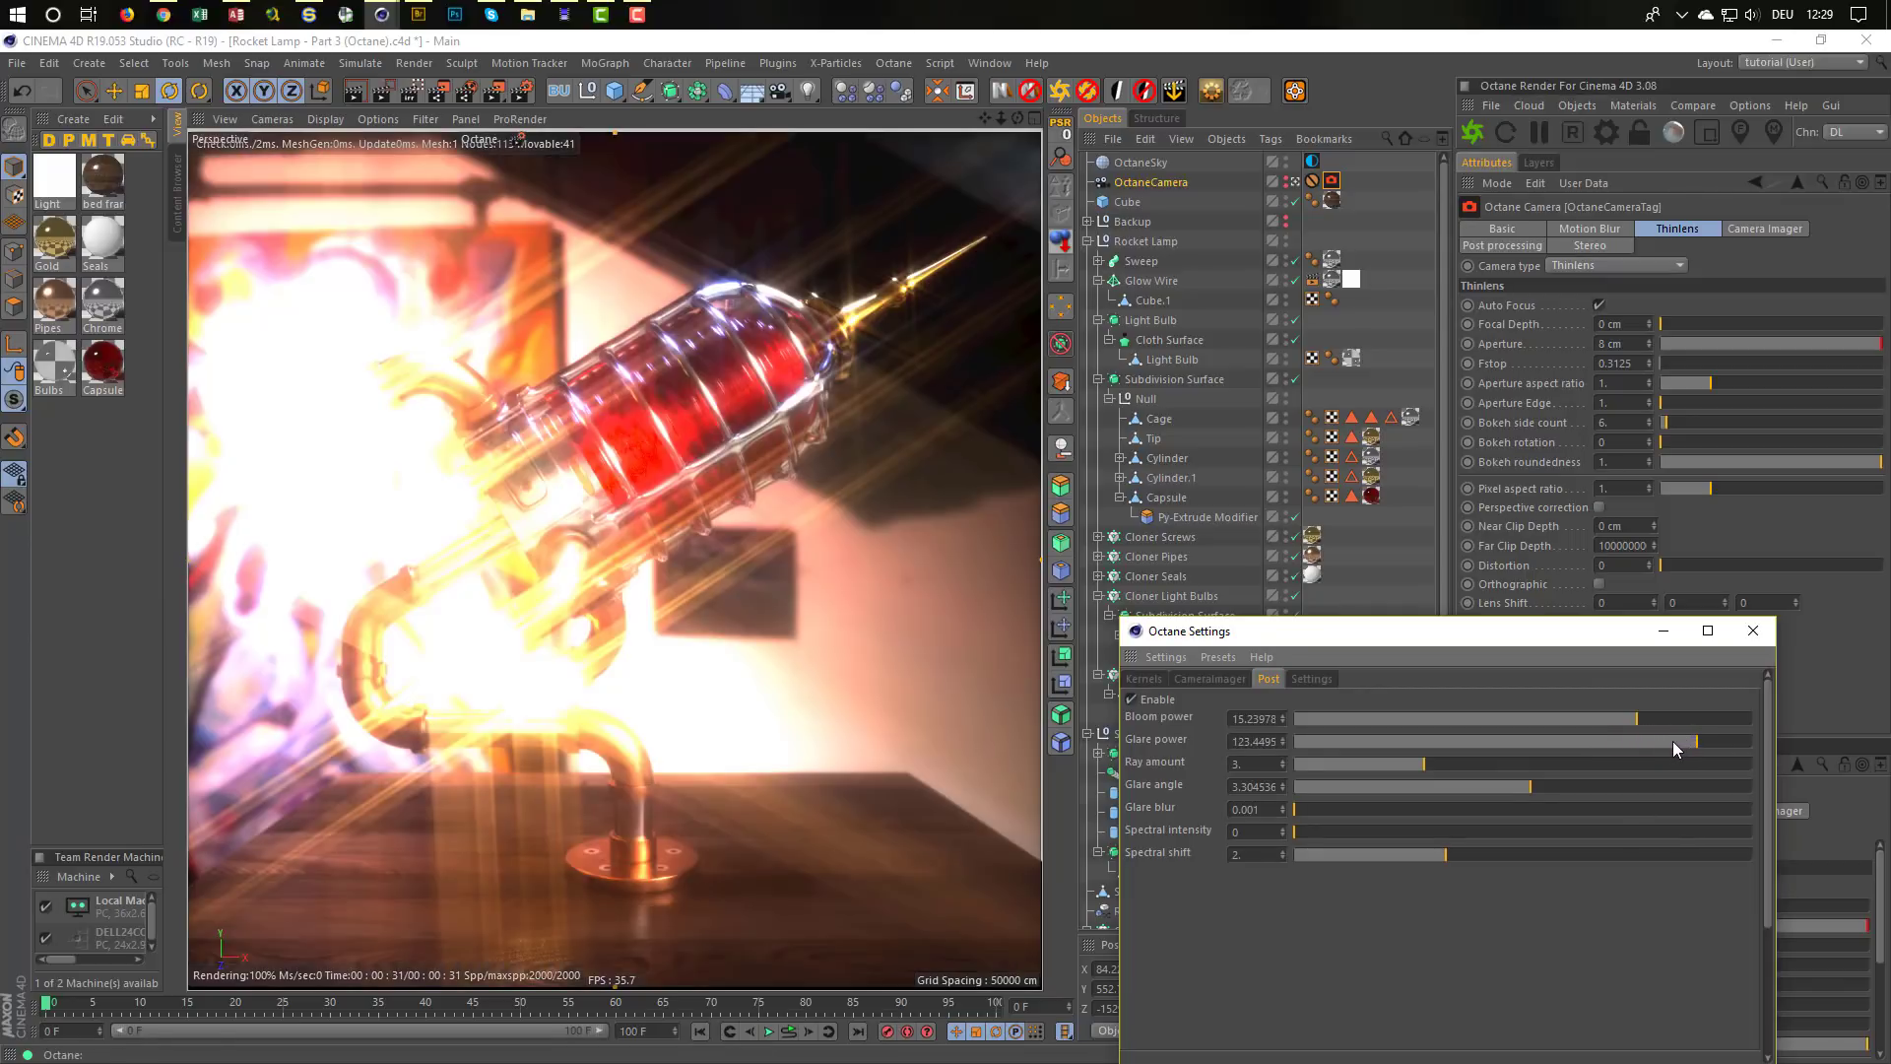
{"action": "left_click_drag", "start_coordinate": [1674, 749], "coordinate": [1654, 747]}
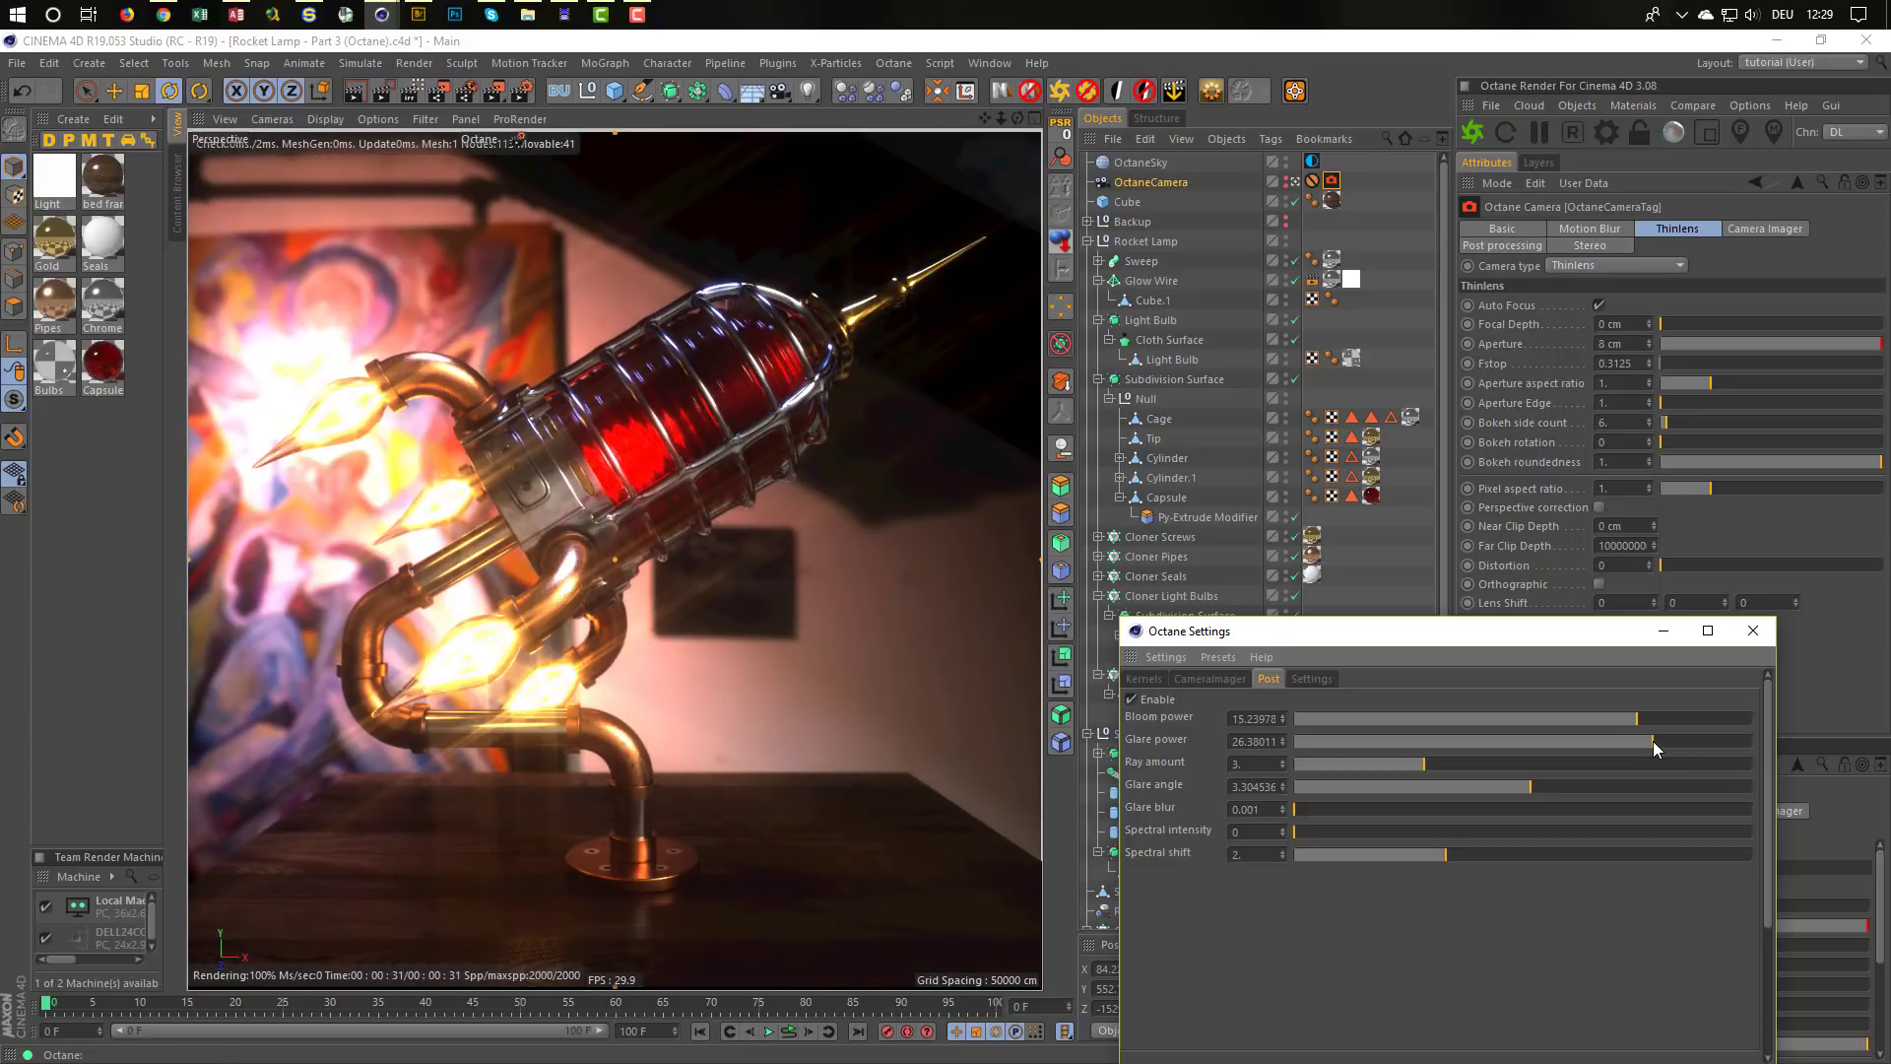
{"action": "left_click_drag", "start_coordinate": [1653, 748], "coordinate": [1647, 747]}
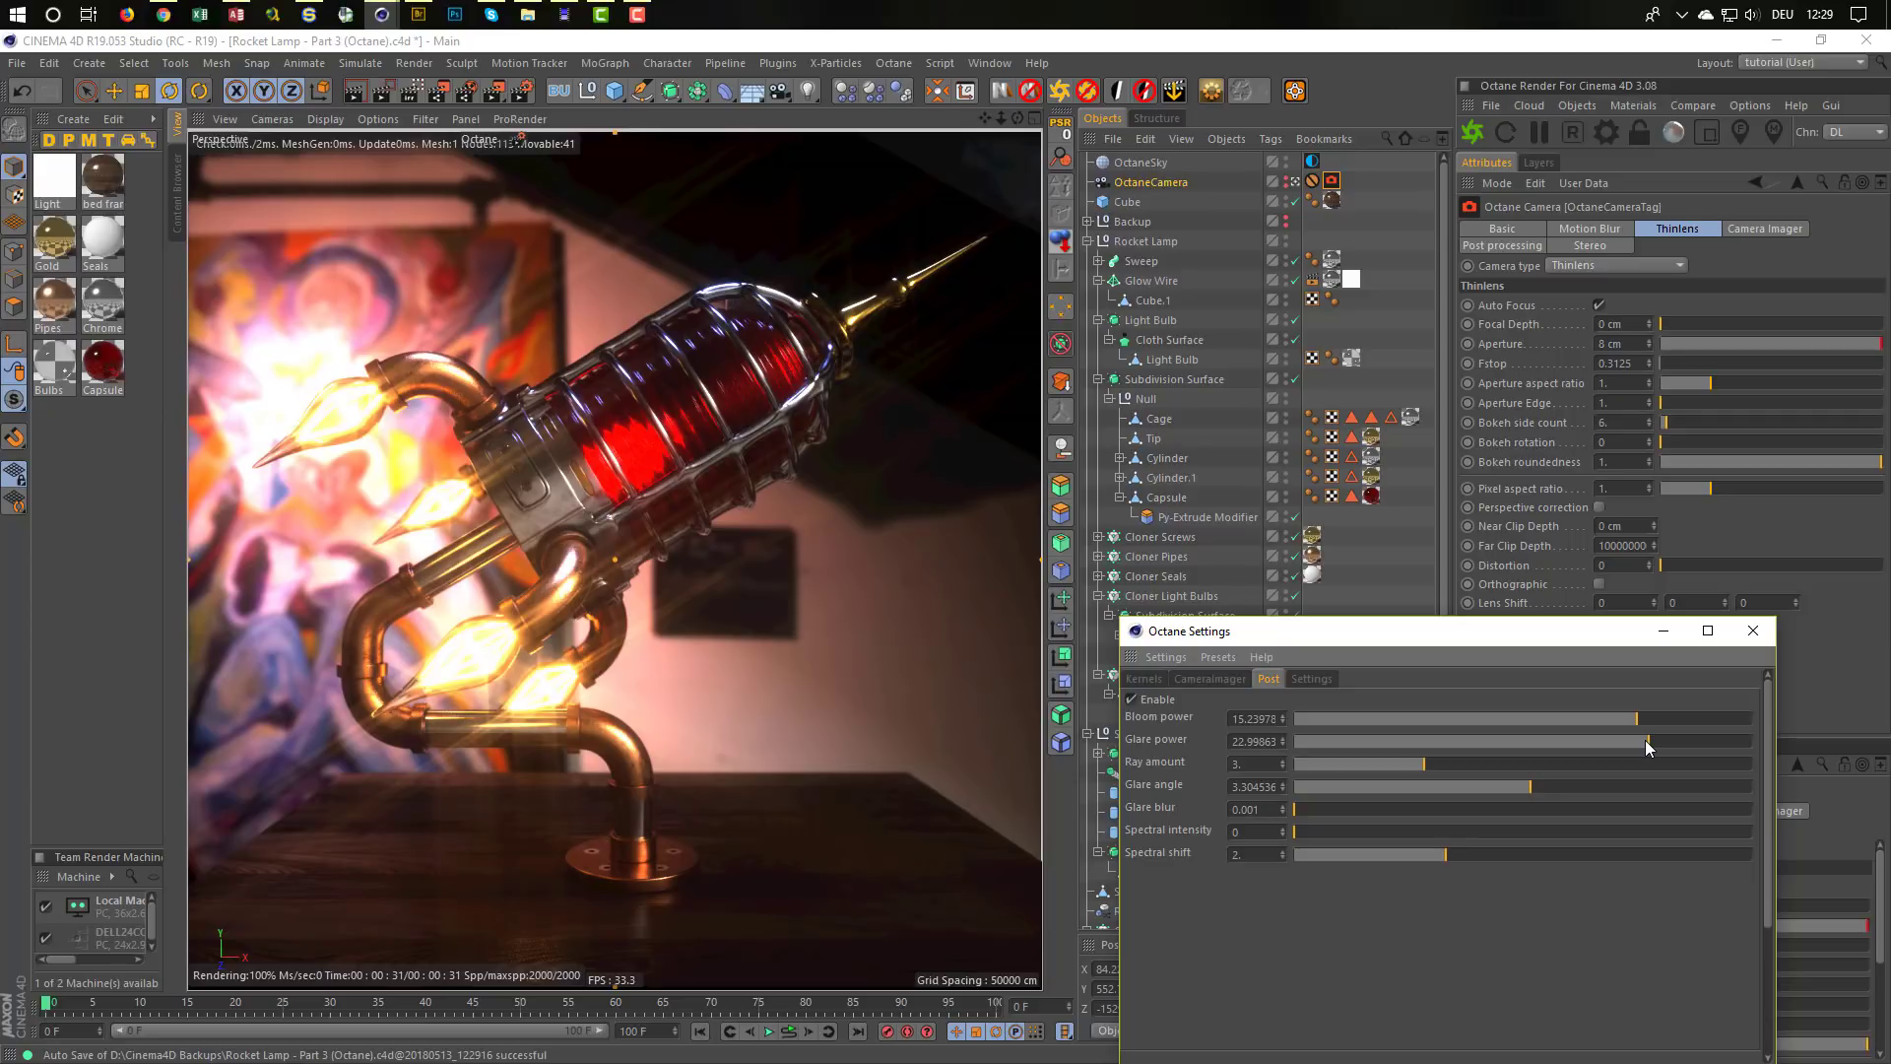
{"action": "left_click", "coordinate": [1226, 682]}
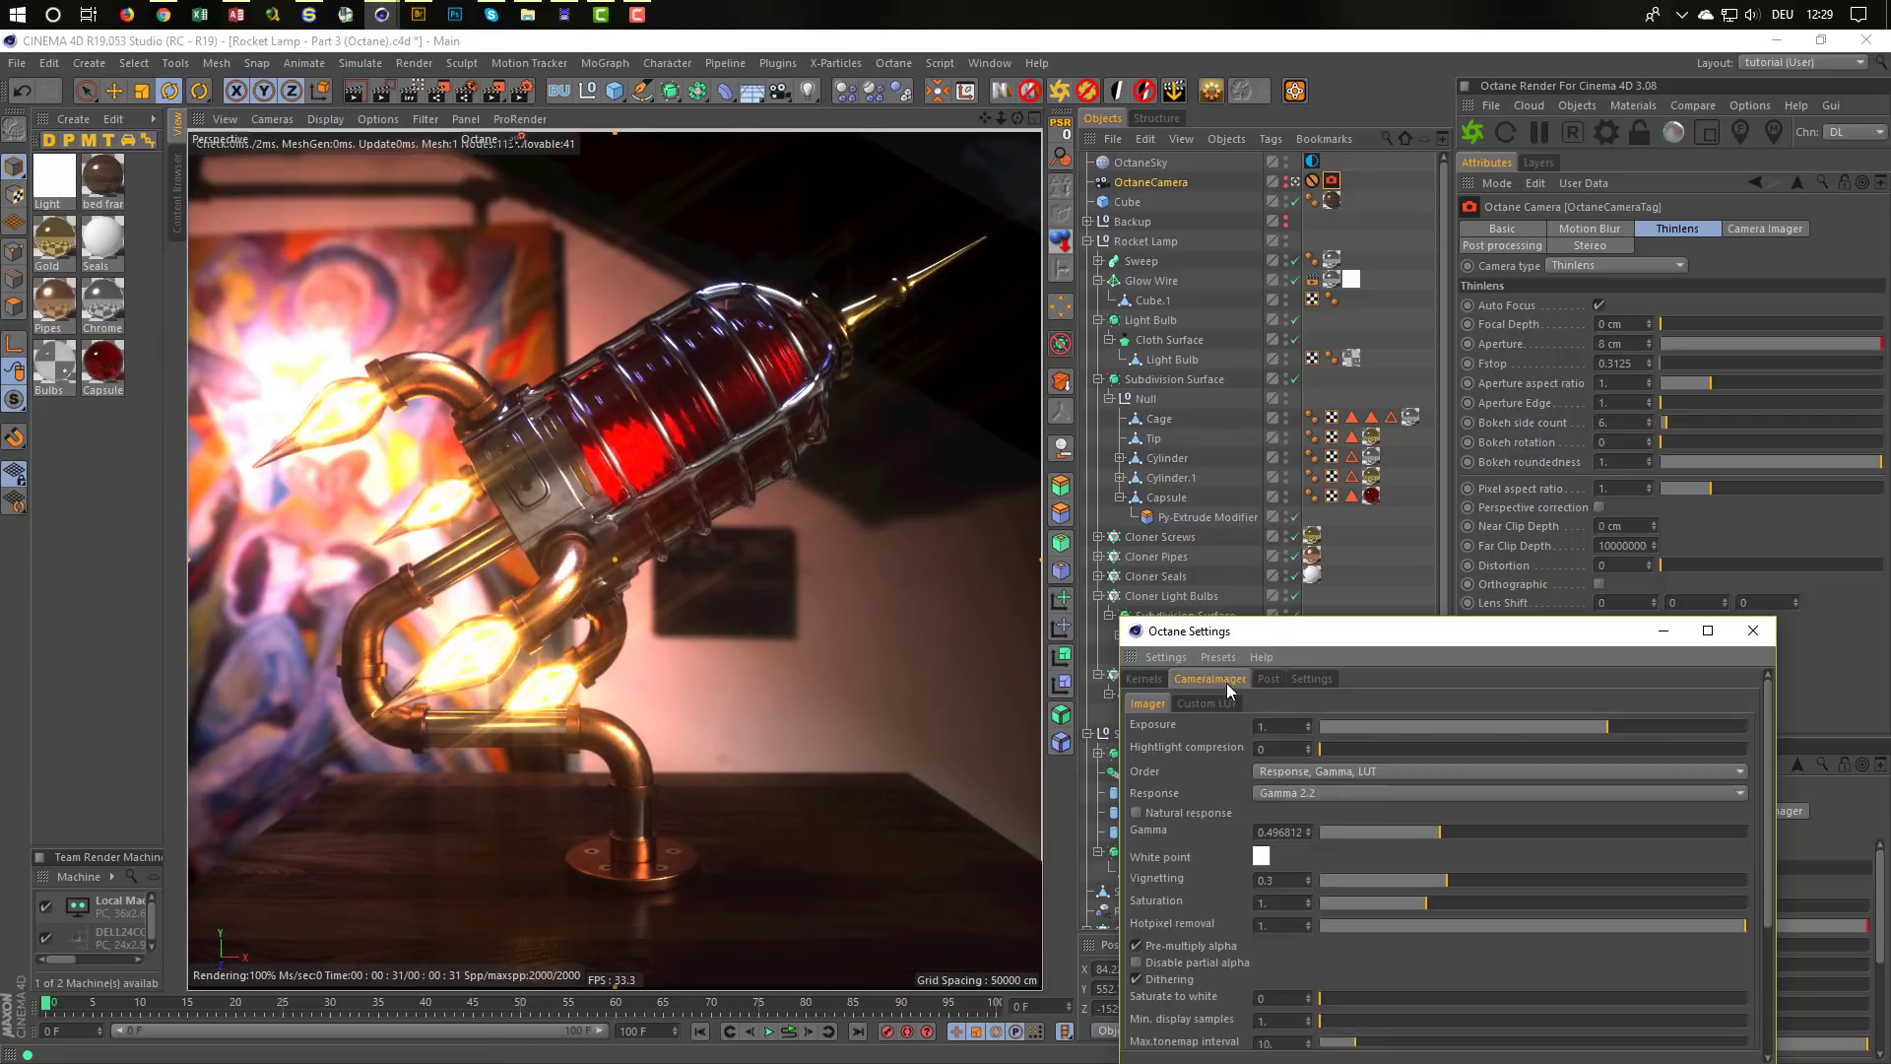
{"action": "mouse_move", "coordinate": [1431, 836]}
{"action": "left_mouse_down"}
{"action": "mouse_move", "coordinate": [1464, 833]}
{"action": "mouse_move", "coordinate": [1430, 833]}
{"action": "left_mouse_up"}
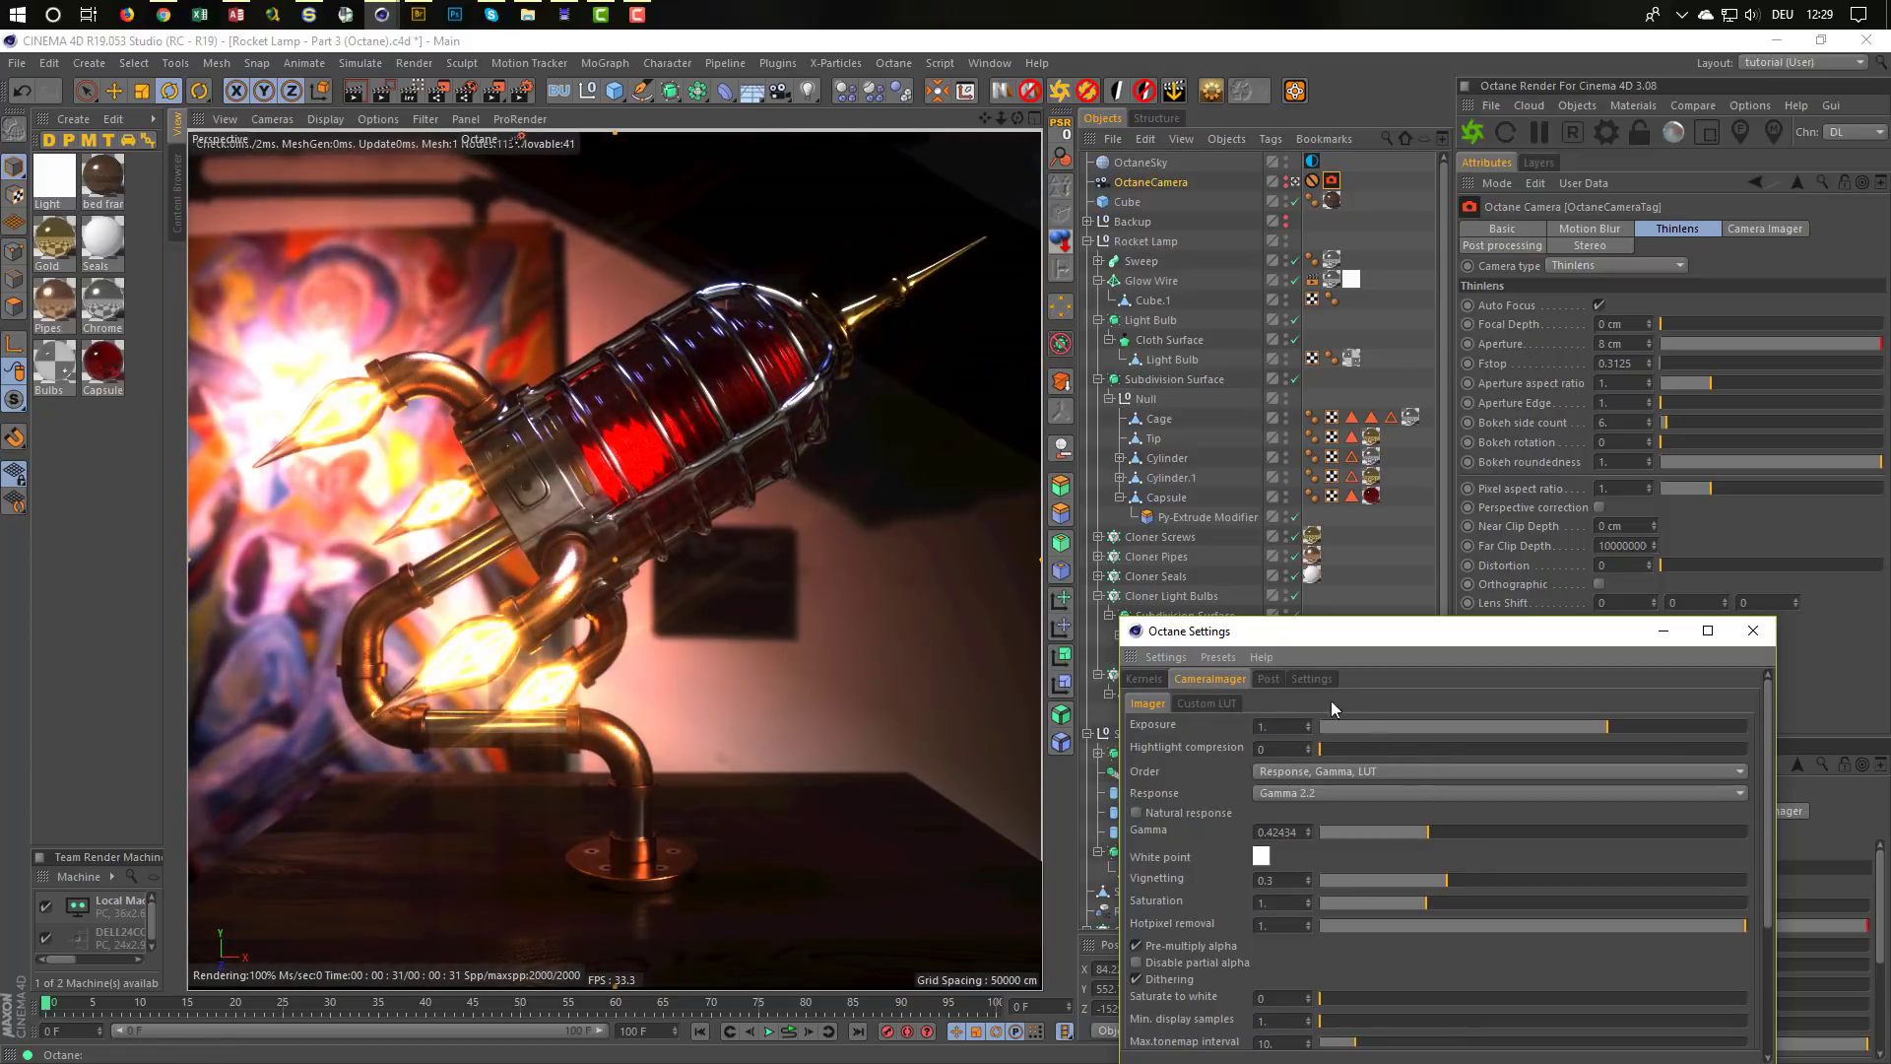
Settle the post effects at bloom power about 5.83 and glare power about 11.19
{"action": "left_click", "coordinate": [1268, 678]}
{"action": "left_click", "coordinate": [1620, 740]}
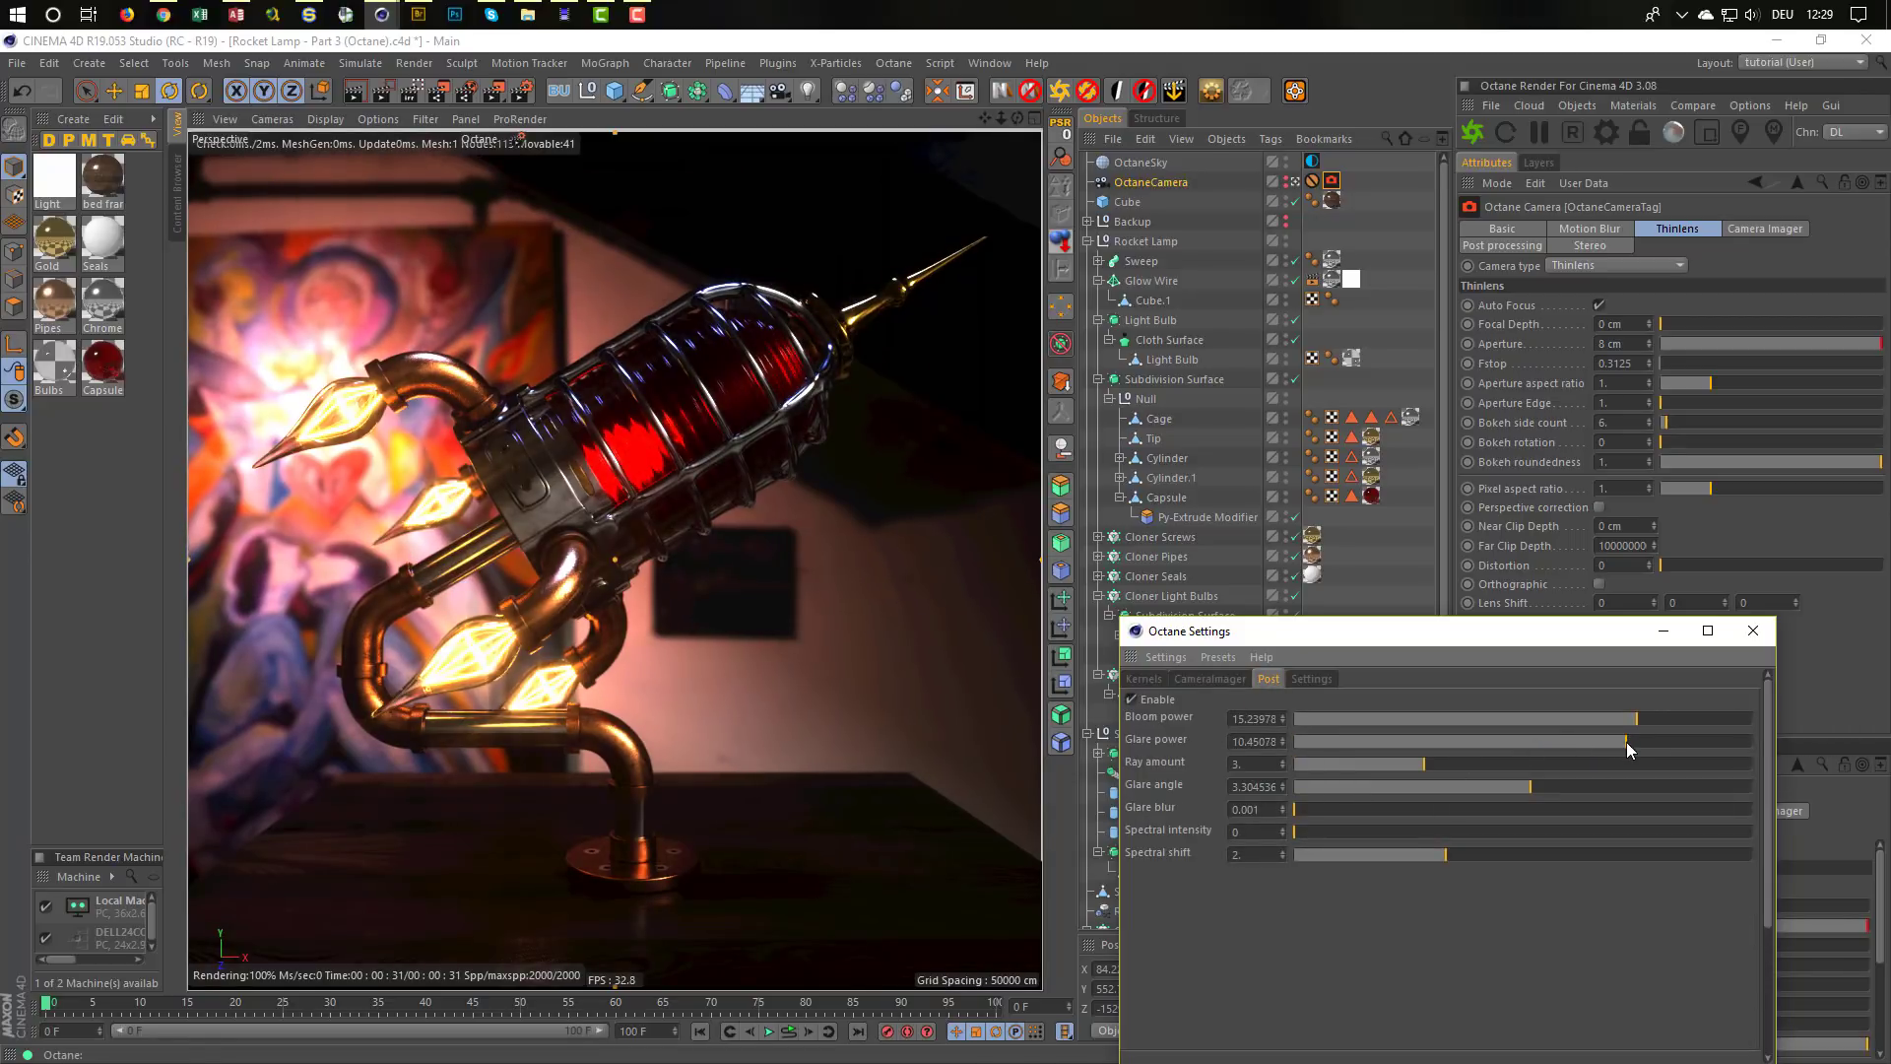
{"action": "left_click_drag", "start_coordinate": [1623, 742], "coordinate": [1634, 743]}
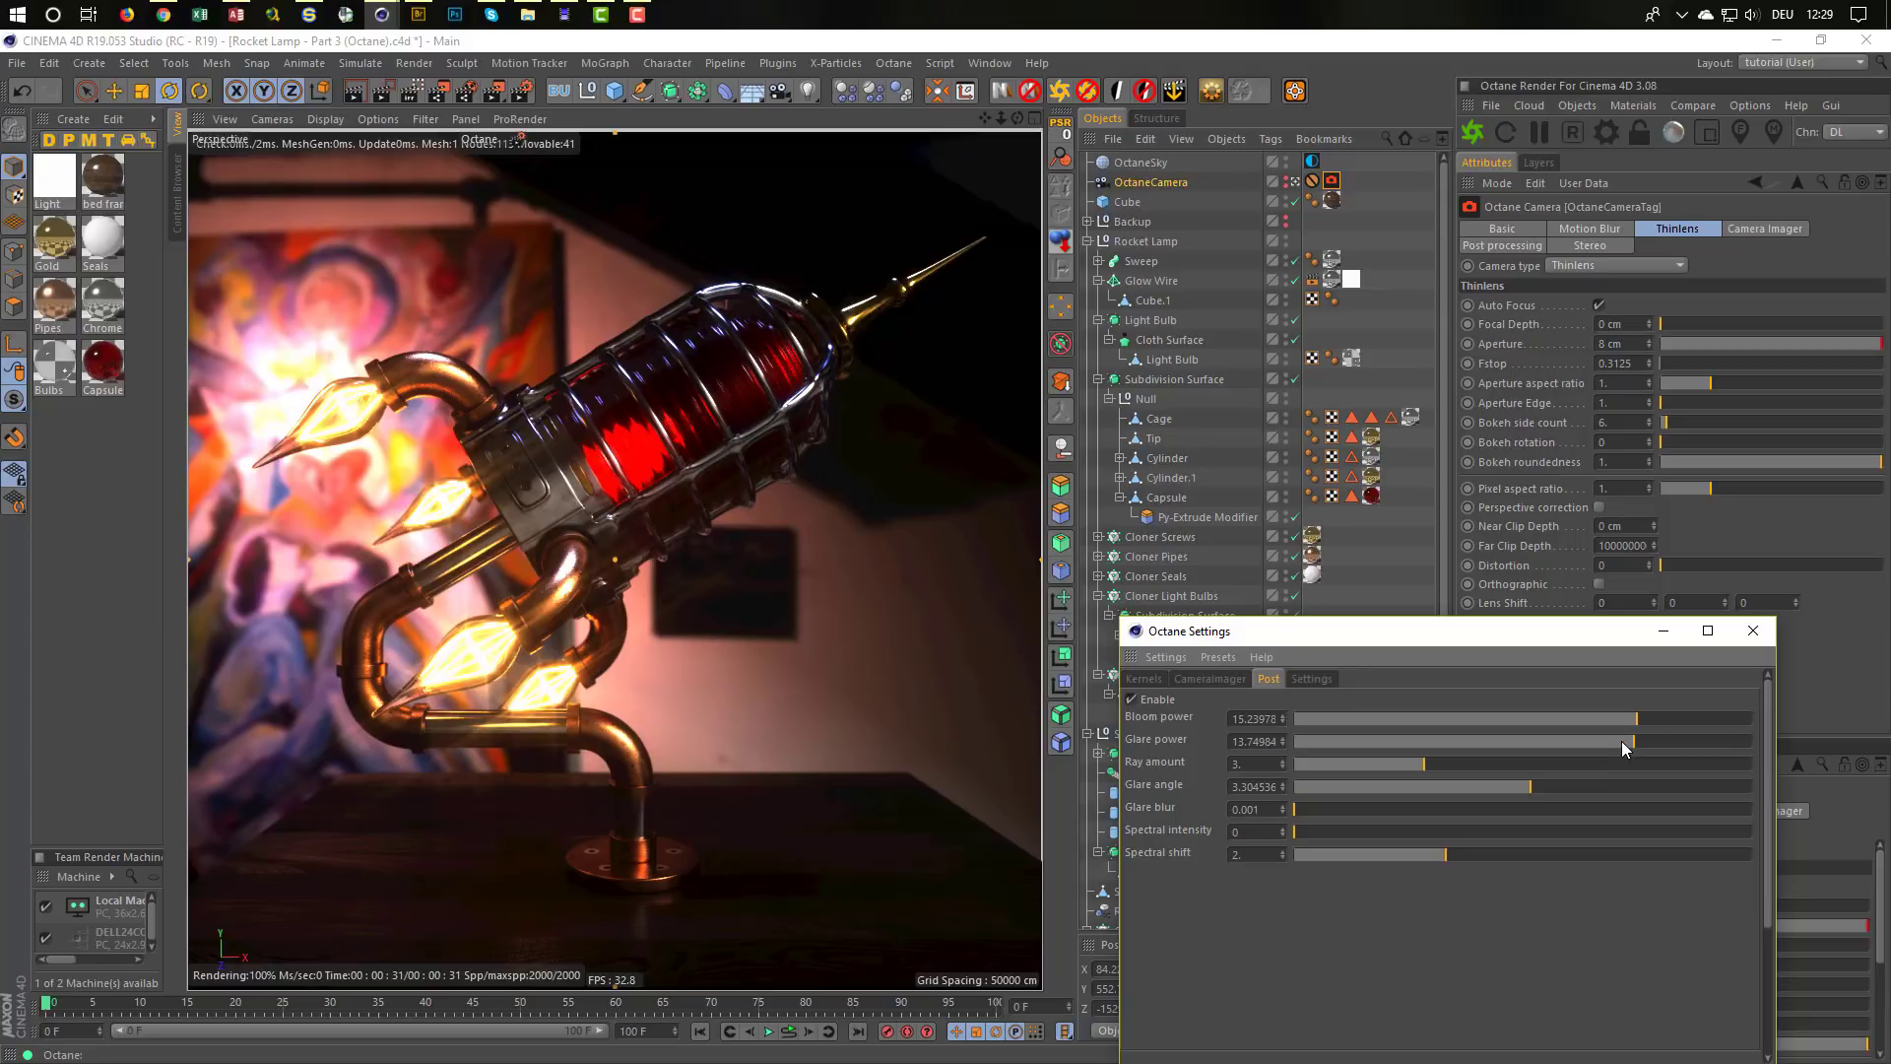
{"action": "left_click", "coordinate": [1615, 718]}
{"action": "left_click_drag", "start_coordinate": [1607, 722], "coordinate": [1612, 725]}
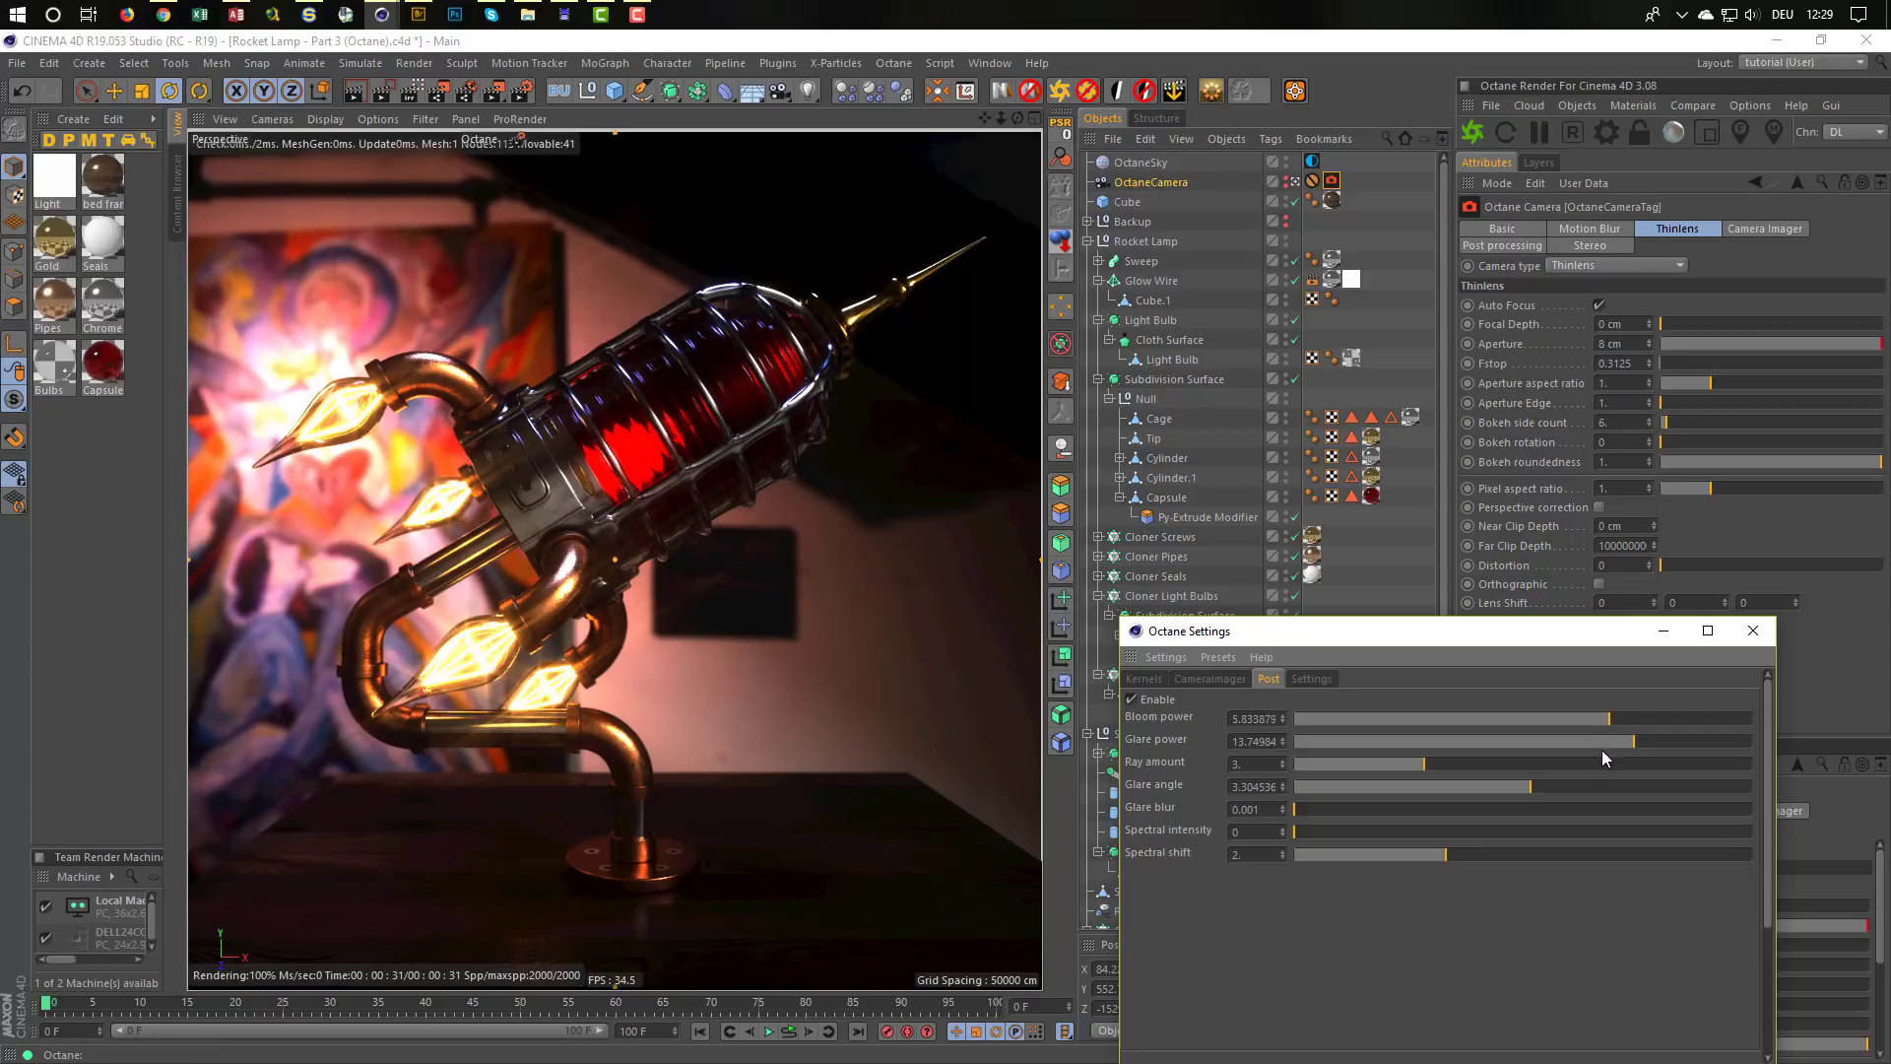
{"action": "left_click", "coordinate": [1604, 741]}
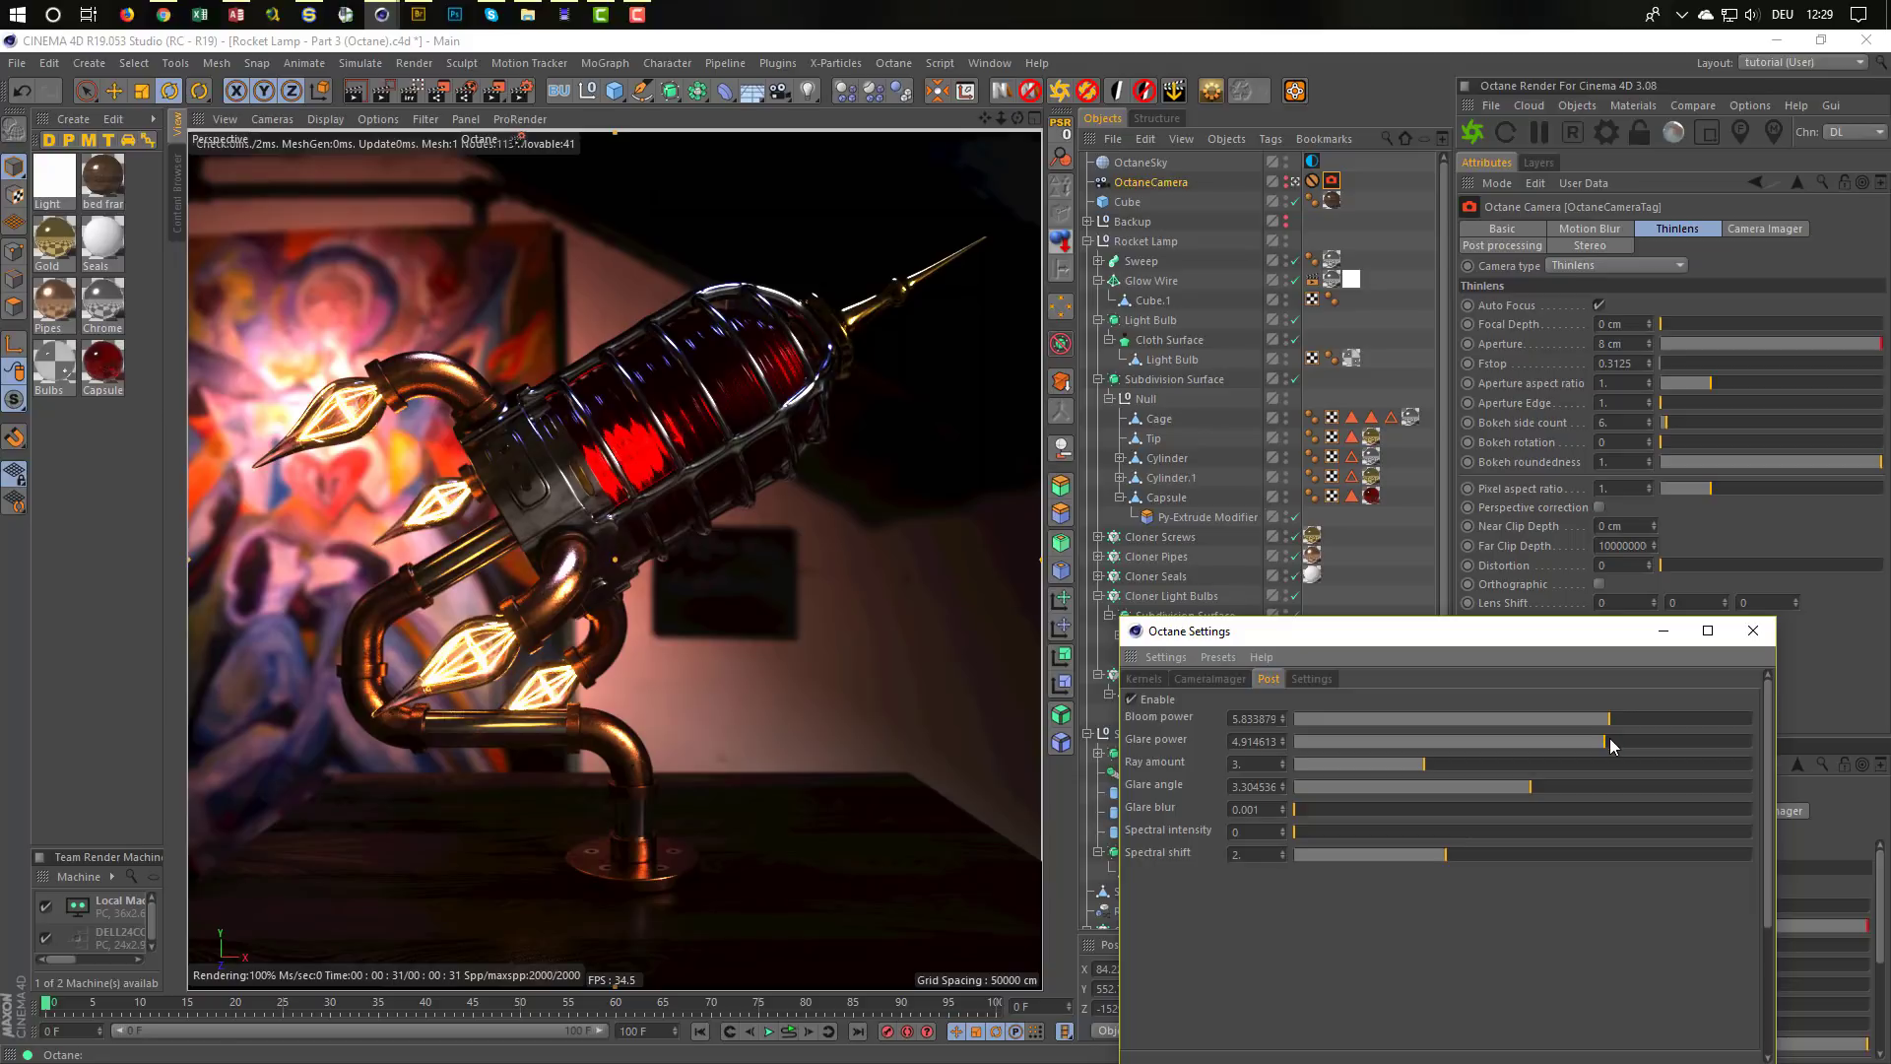
{"action": "left_click_drag", "start_coordinate": [1610, 741], "coordinate": [1623, 741]}
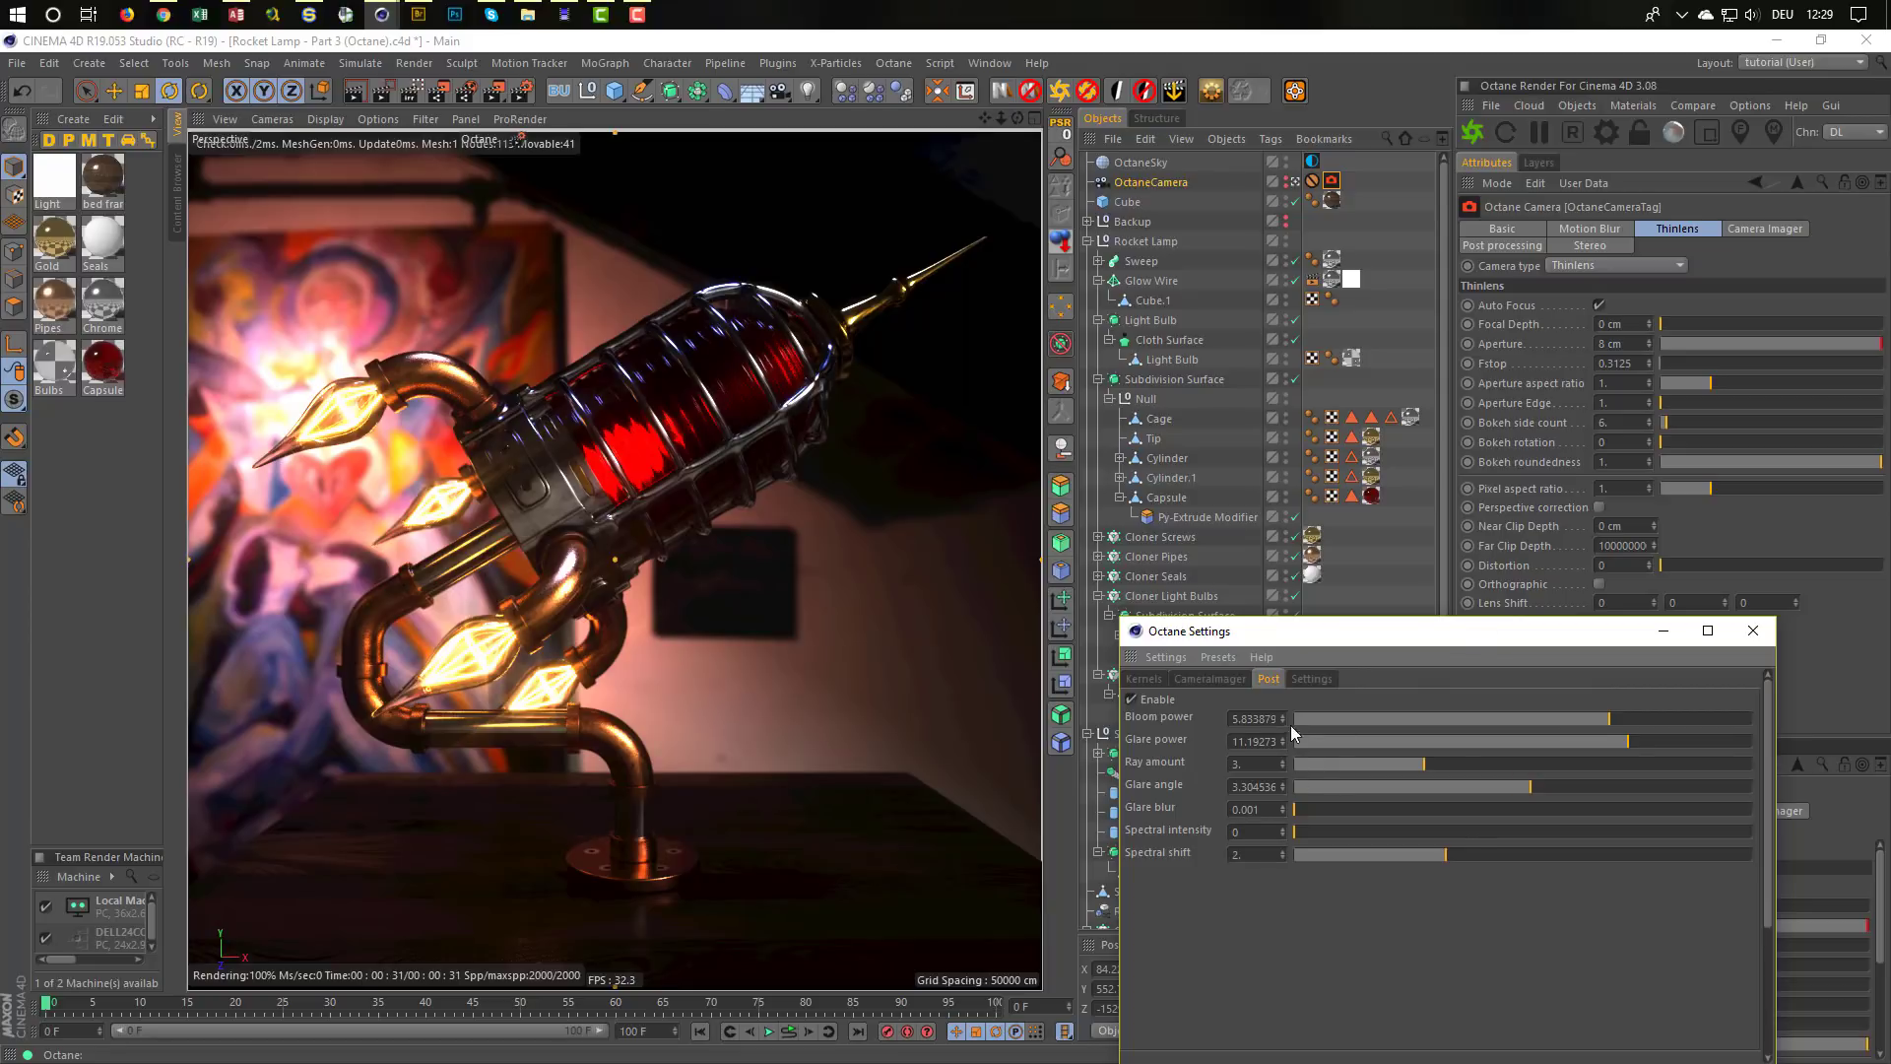
{"action": "left_click", "coordinate": [1227, 679]}
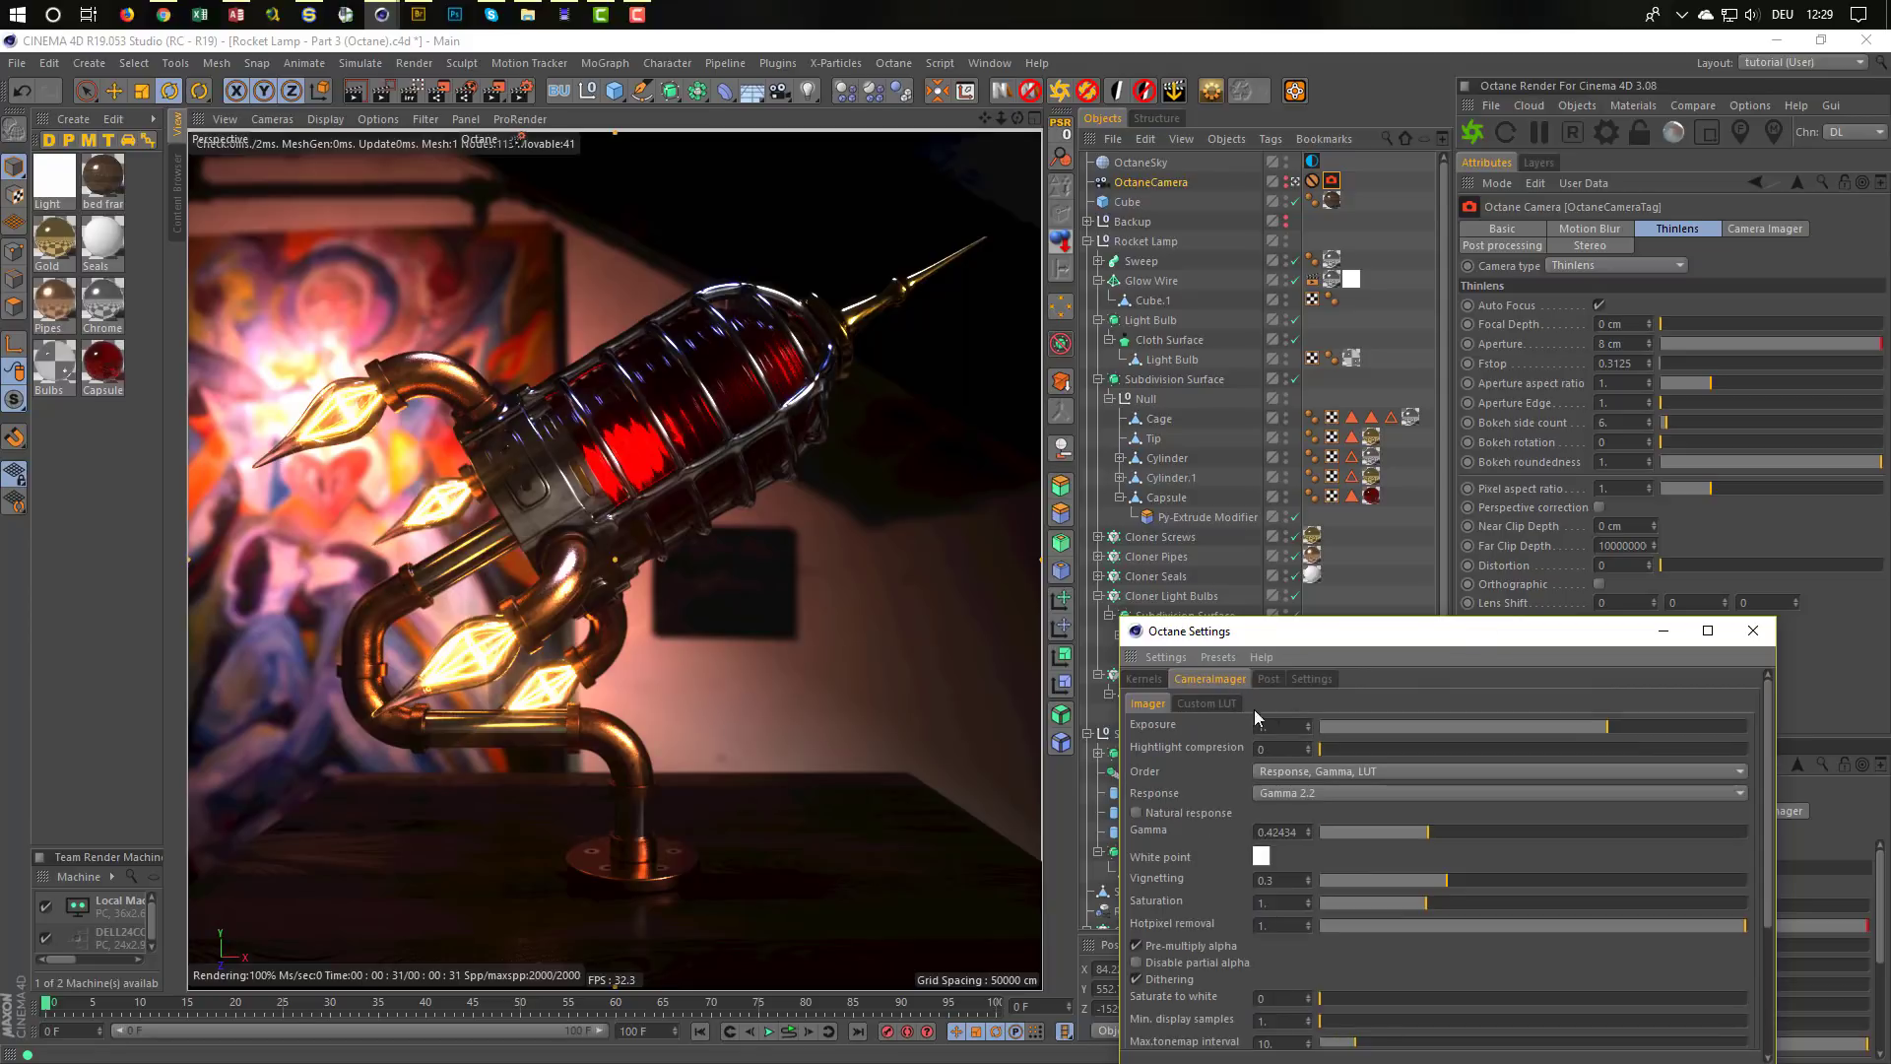
Raise the imager gamma from about 0.52 to exactly 1, then close Octane Settings
{"action": "left_click", "coordinate": [1444, 831]}
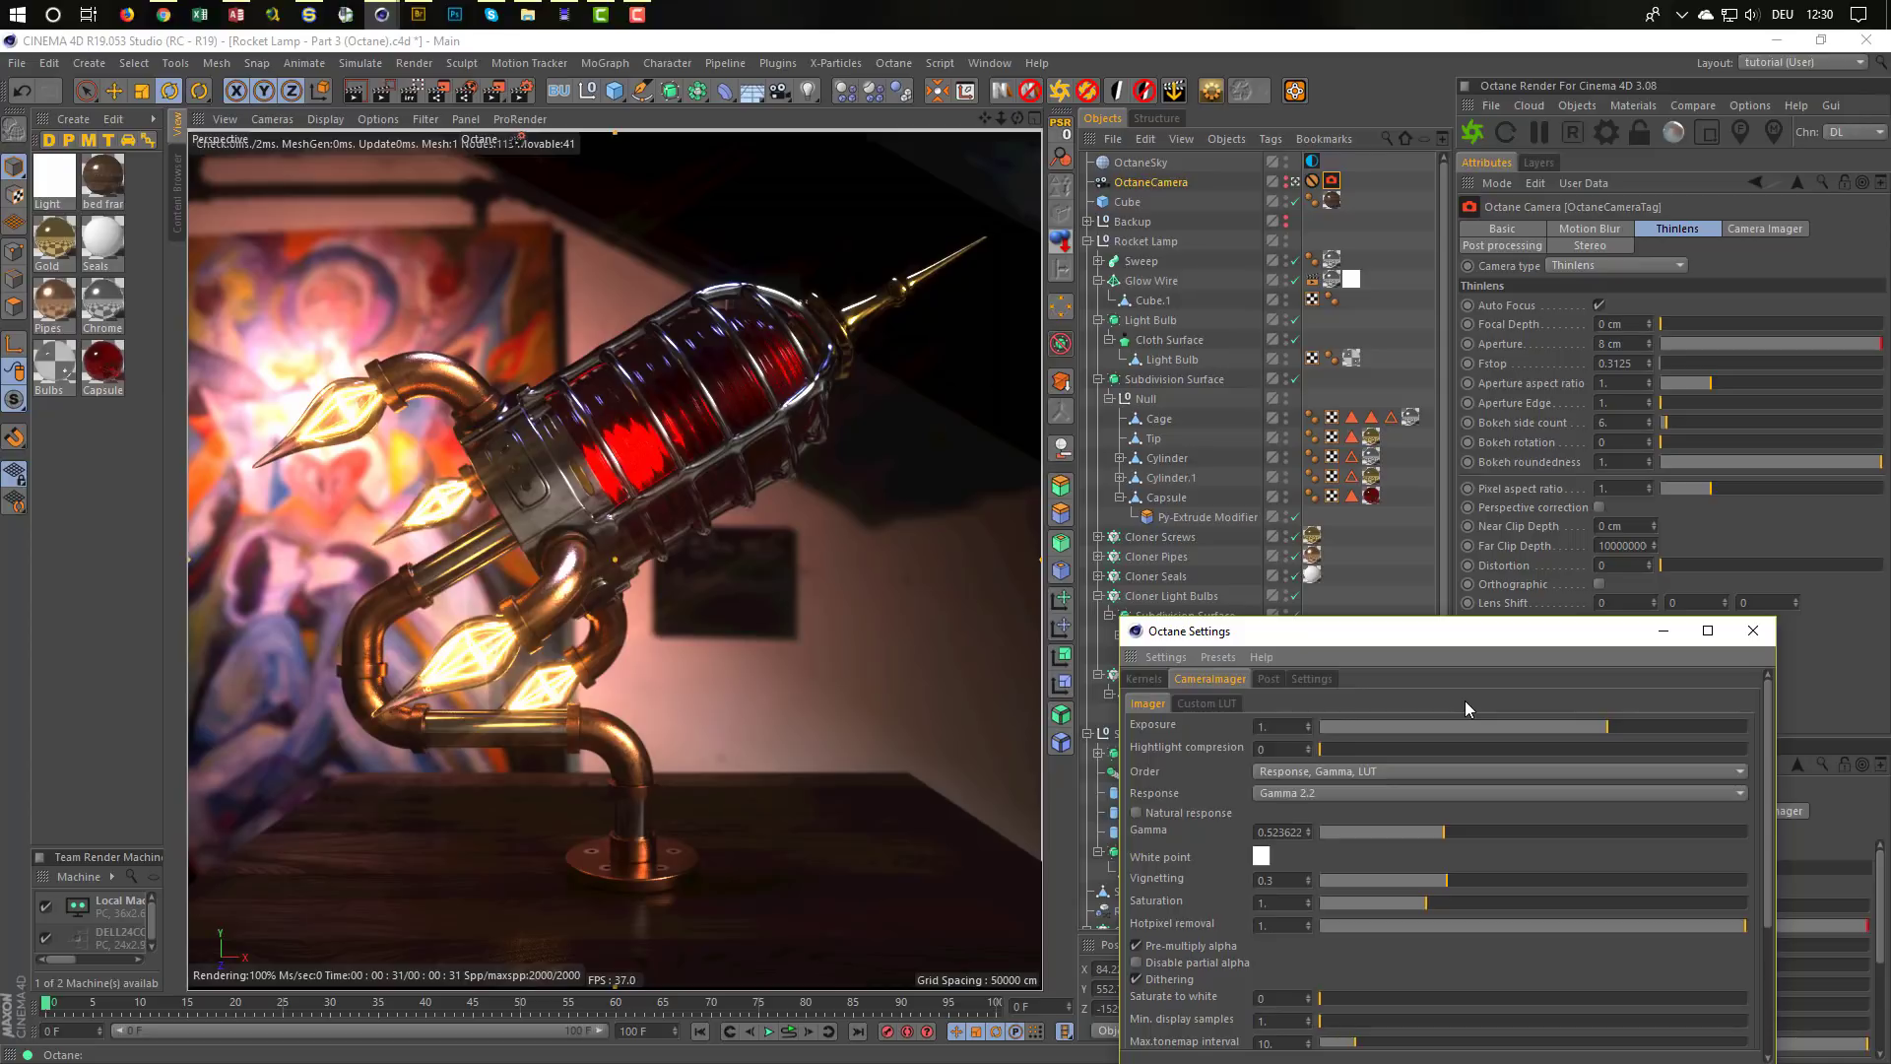
{"action": "left_click", "coordinate": [1757, 635]}
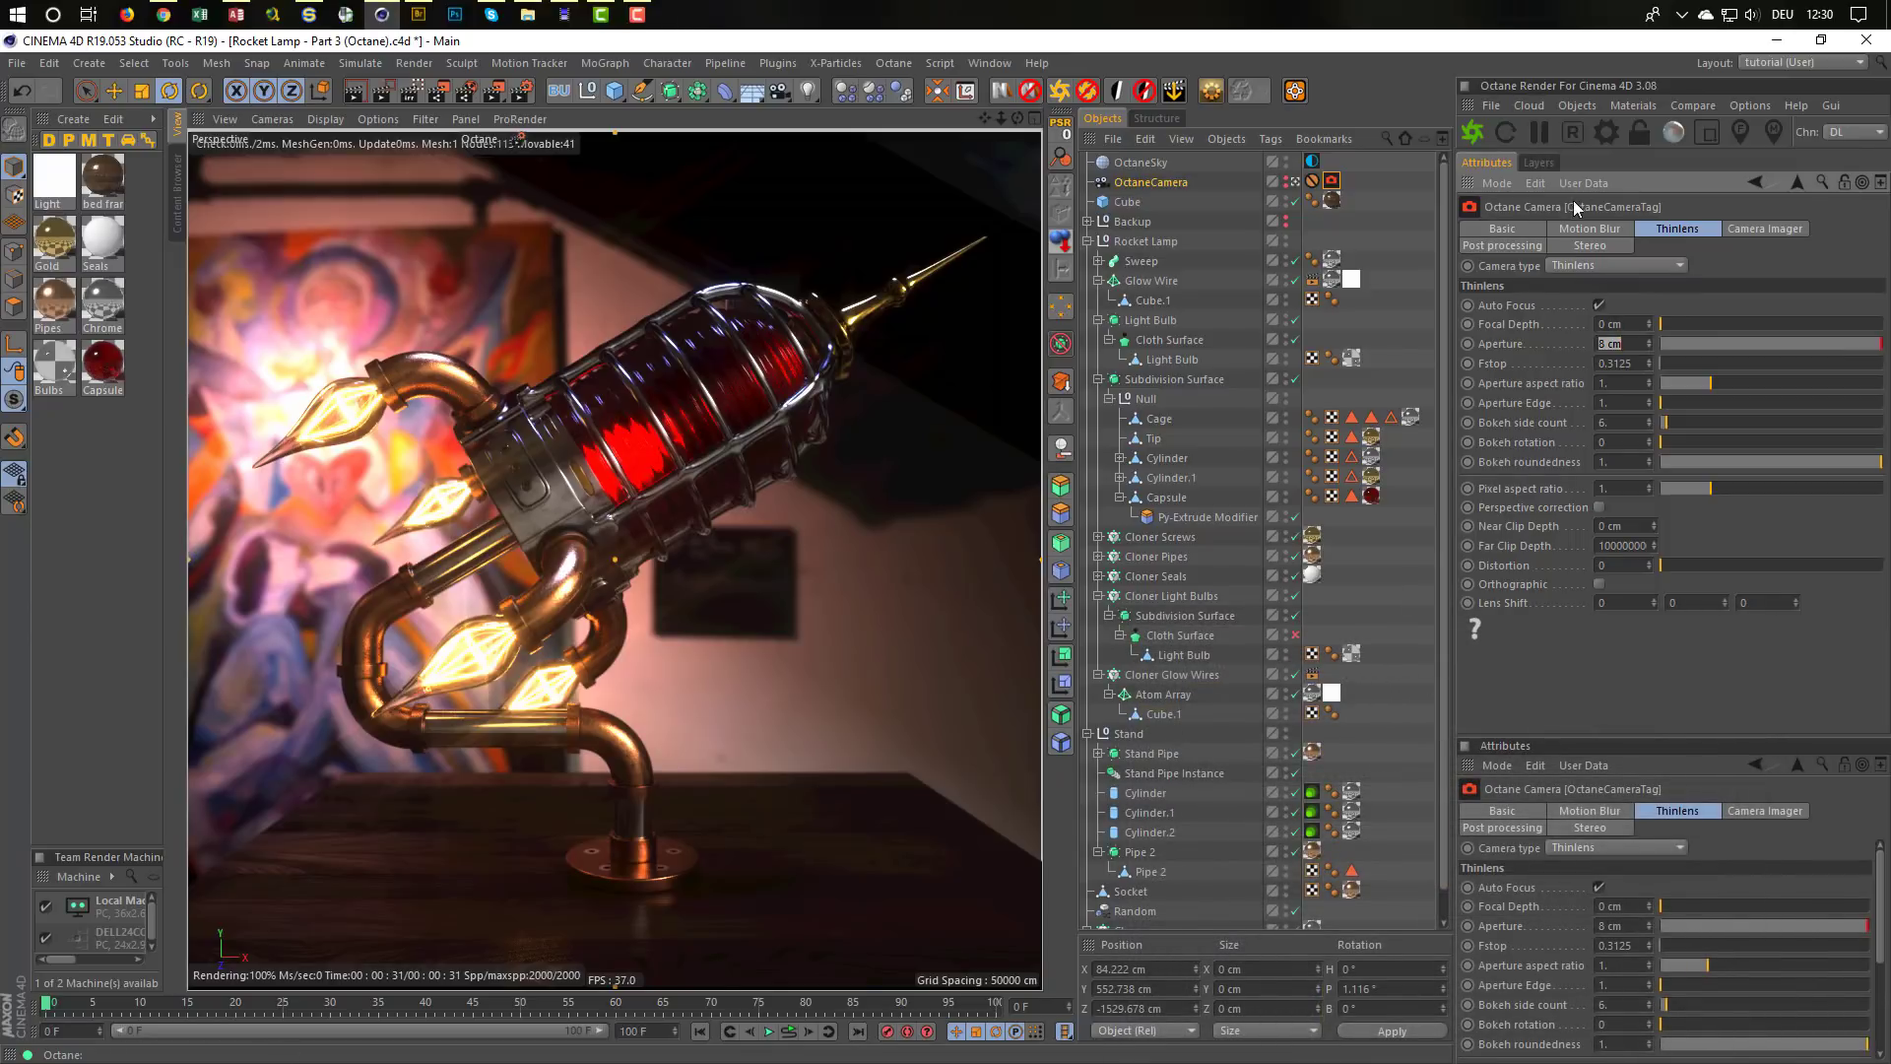
{"action": "left_click", "coordinate": [1606, 132]}
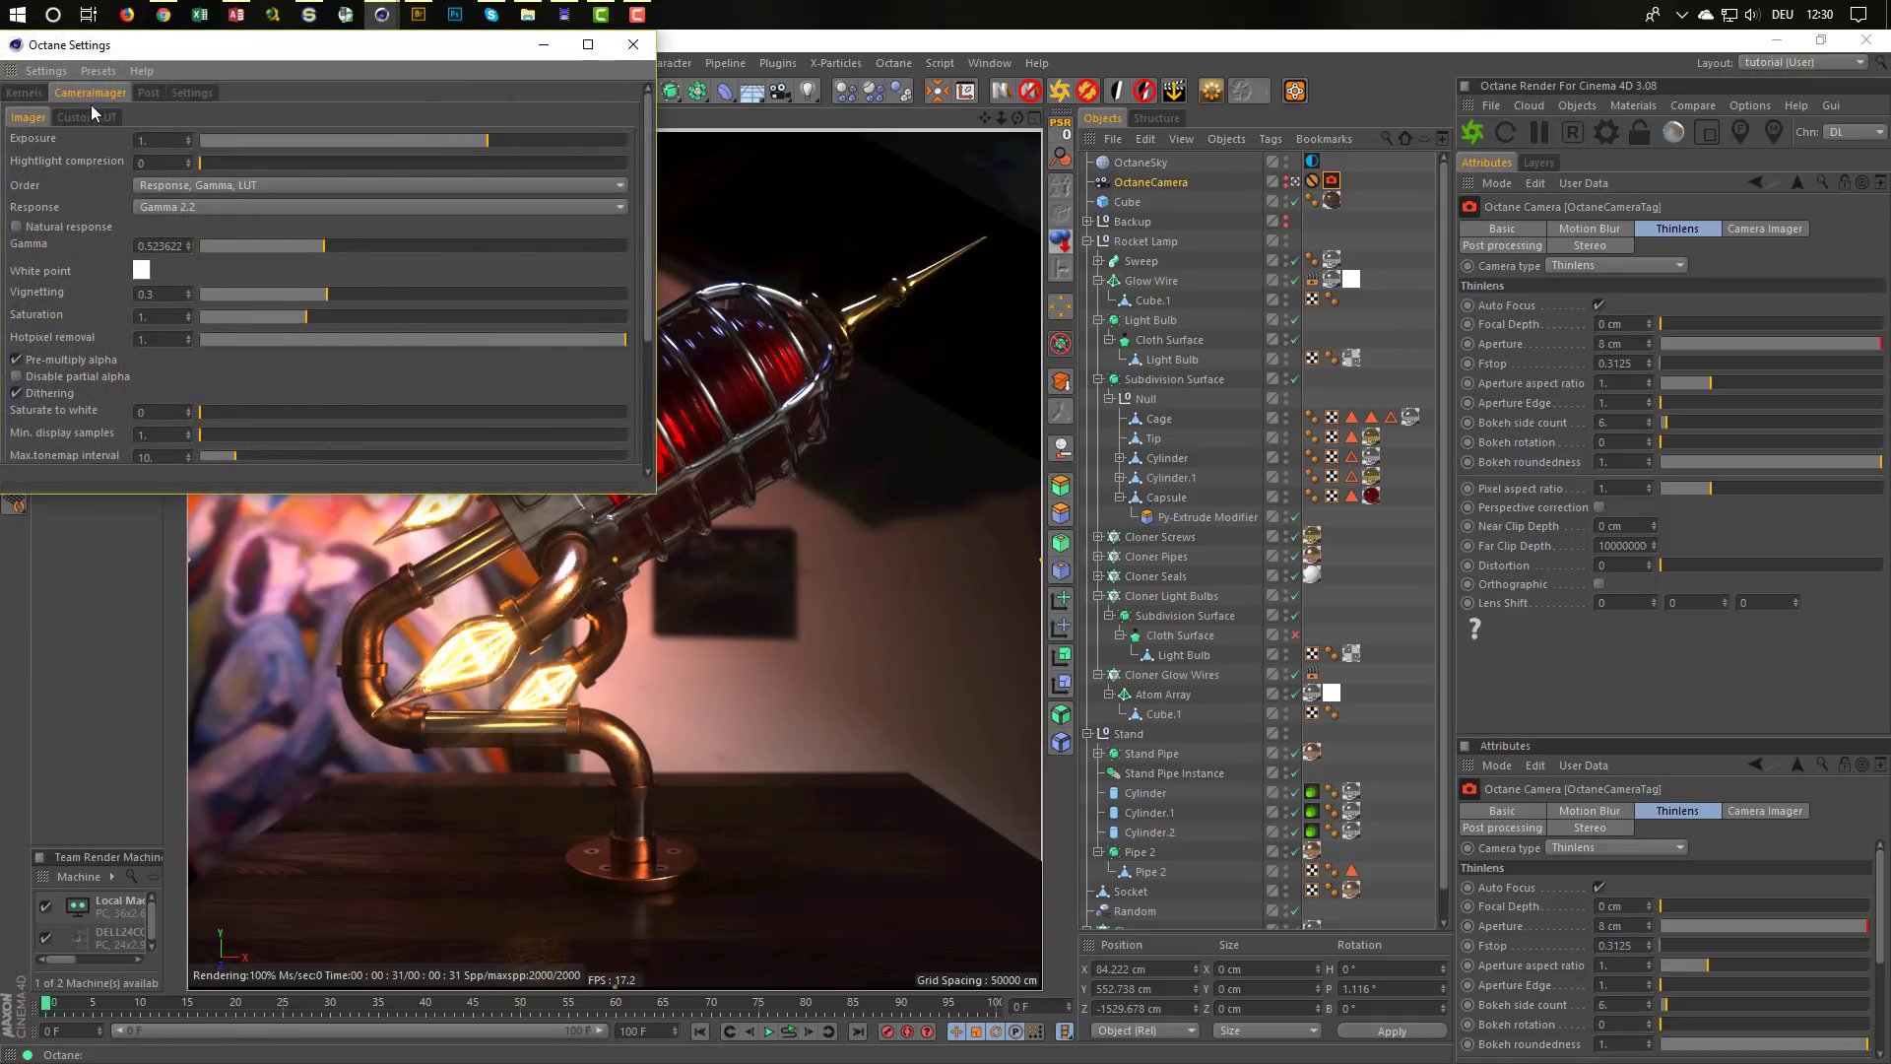
{"action": "double_click", "coordinate": [175, 246]}
{"action": "type", "text": "1"}
{"action": "key", "text": "Return"}
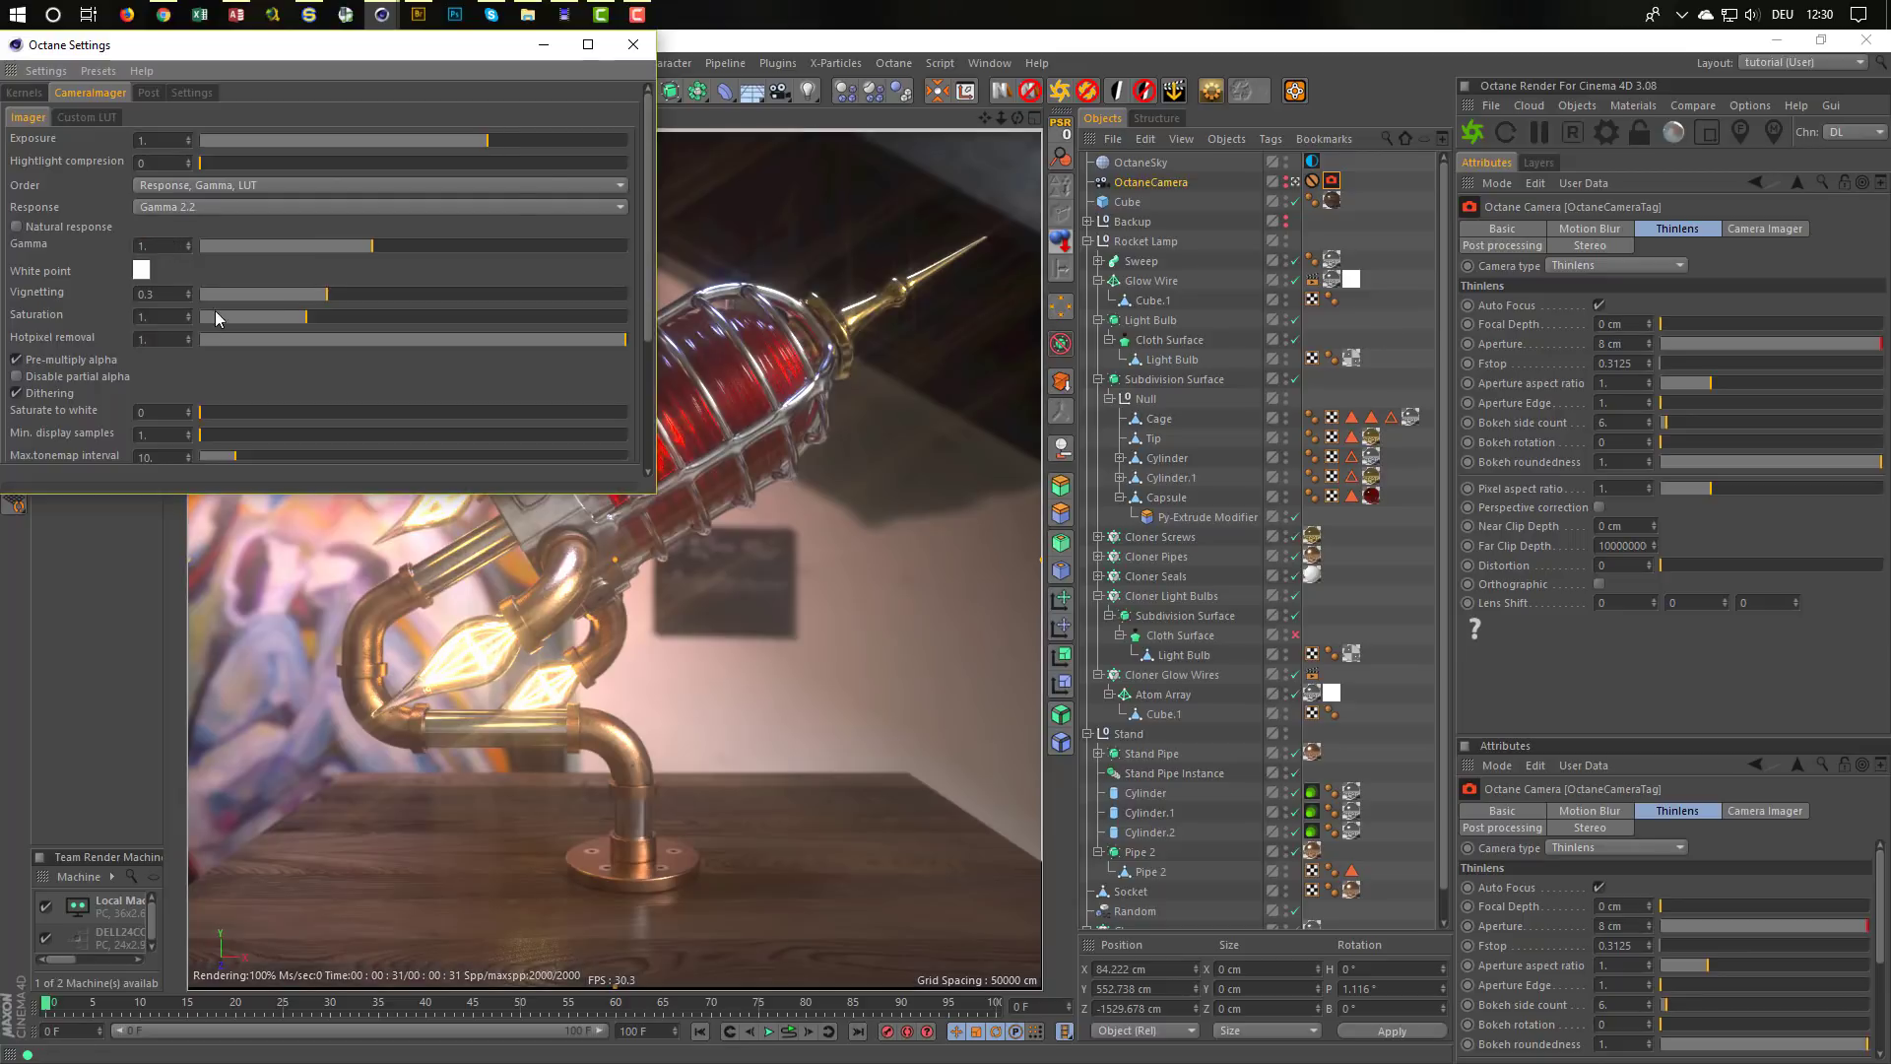
{"action": "left_click", "coordinate": [633, 46]}
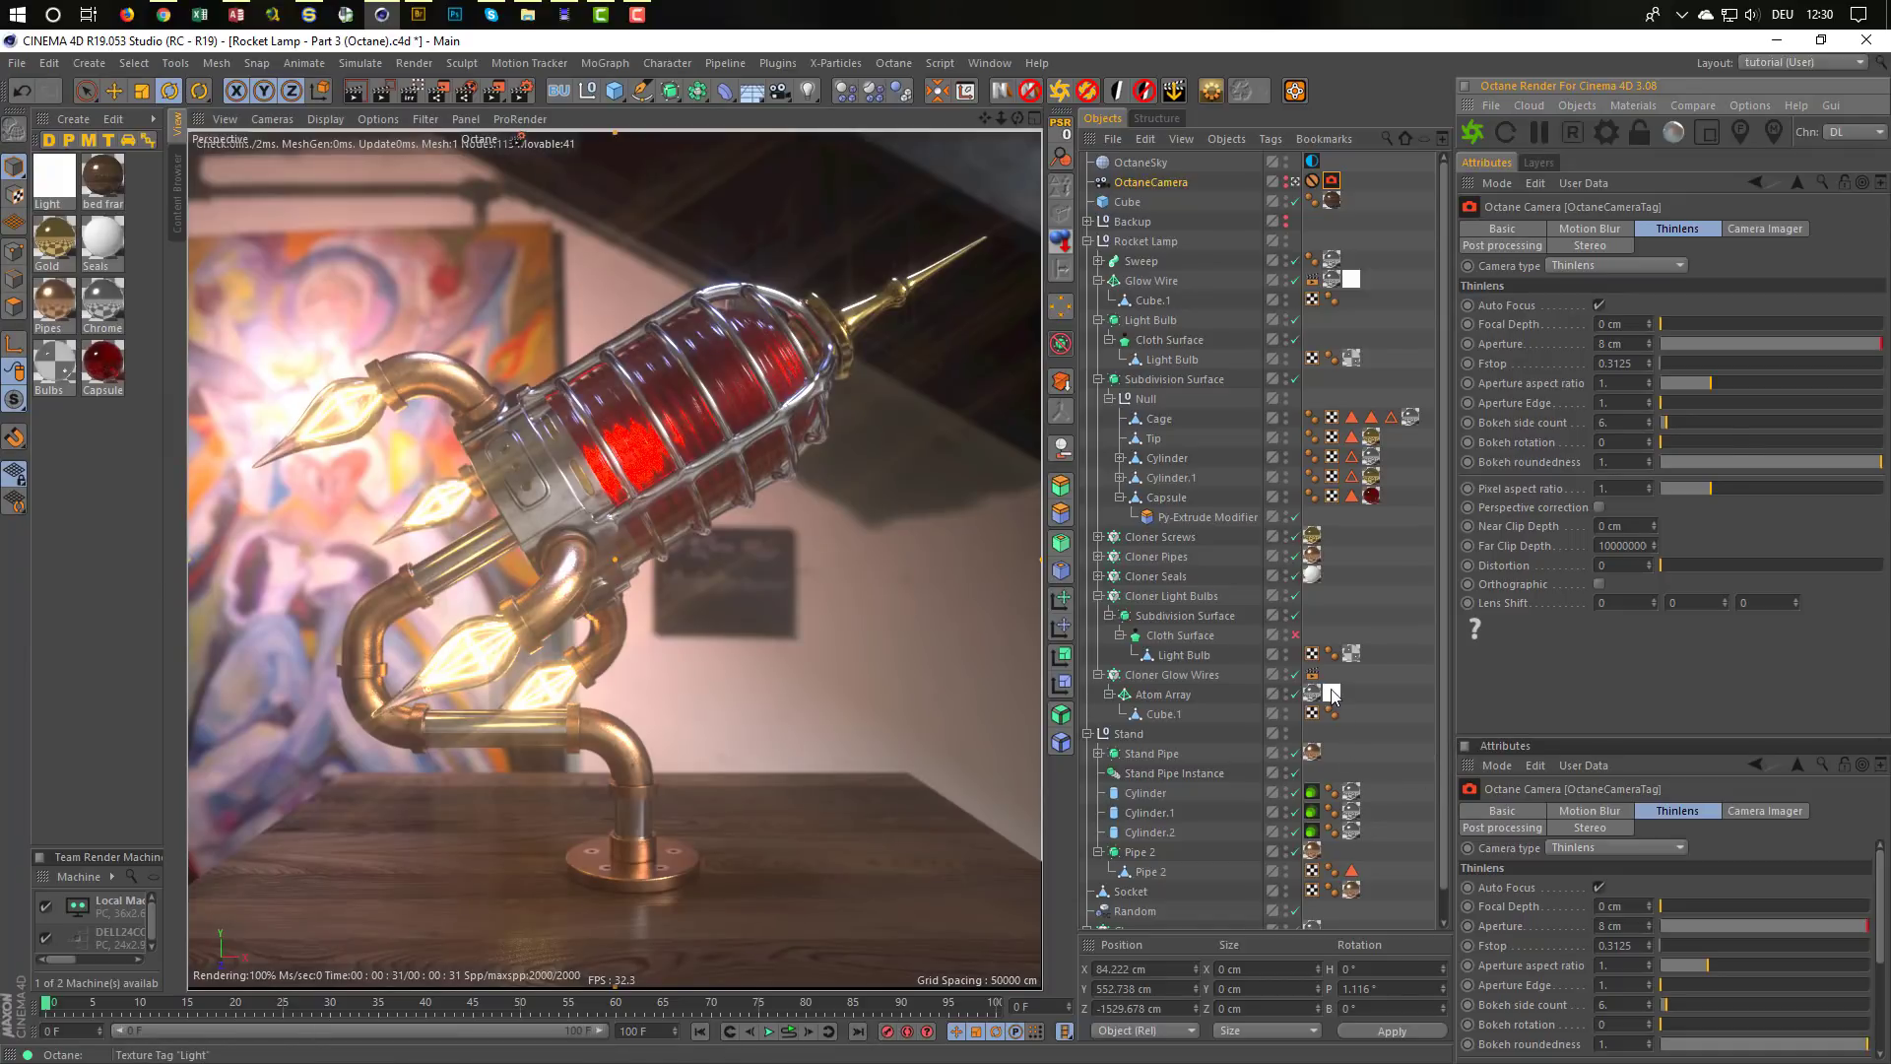
Set Selection to 0 on the Glow Wire and bulb Light texture tags
{"action": "left_click", "coordinate": [1350, 279]}
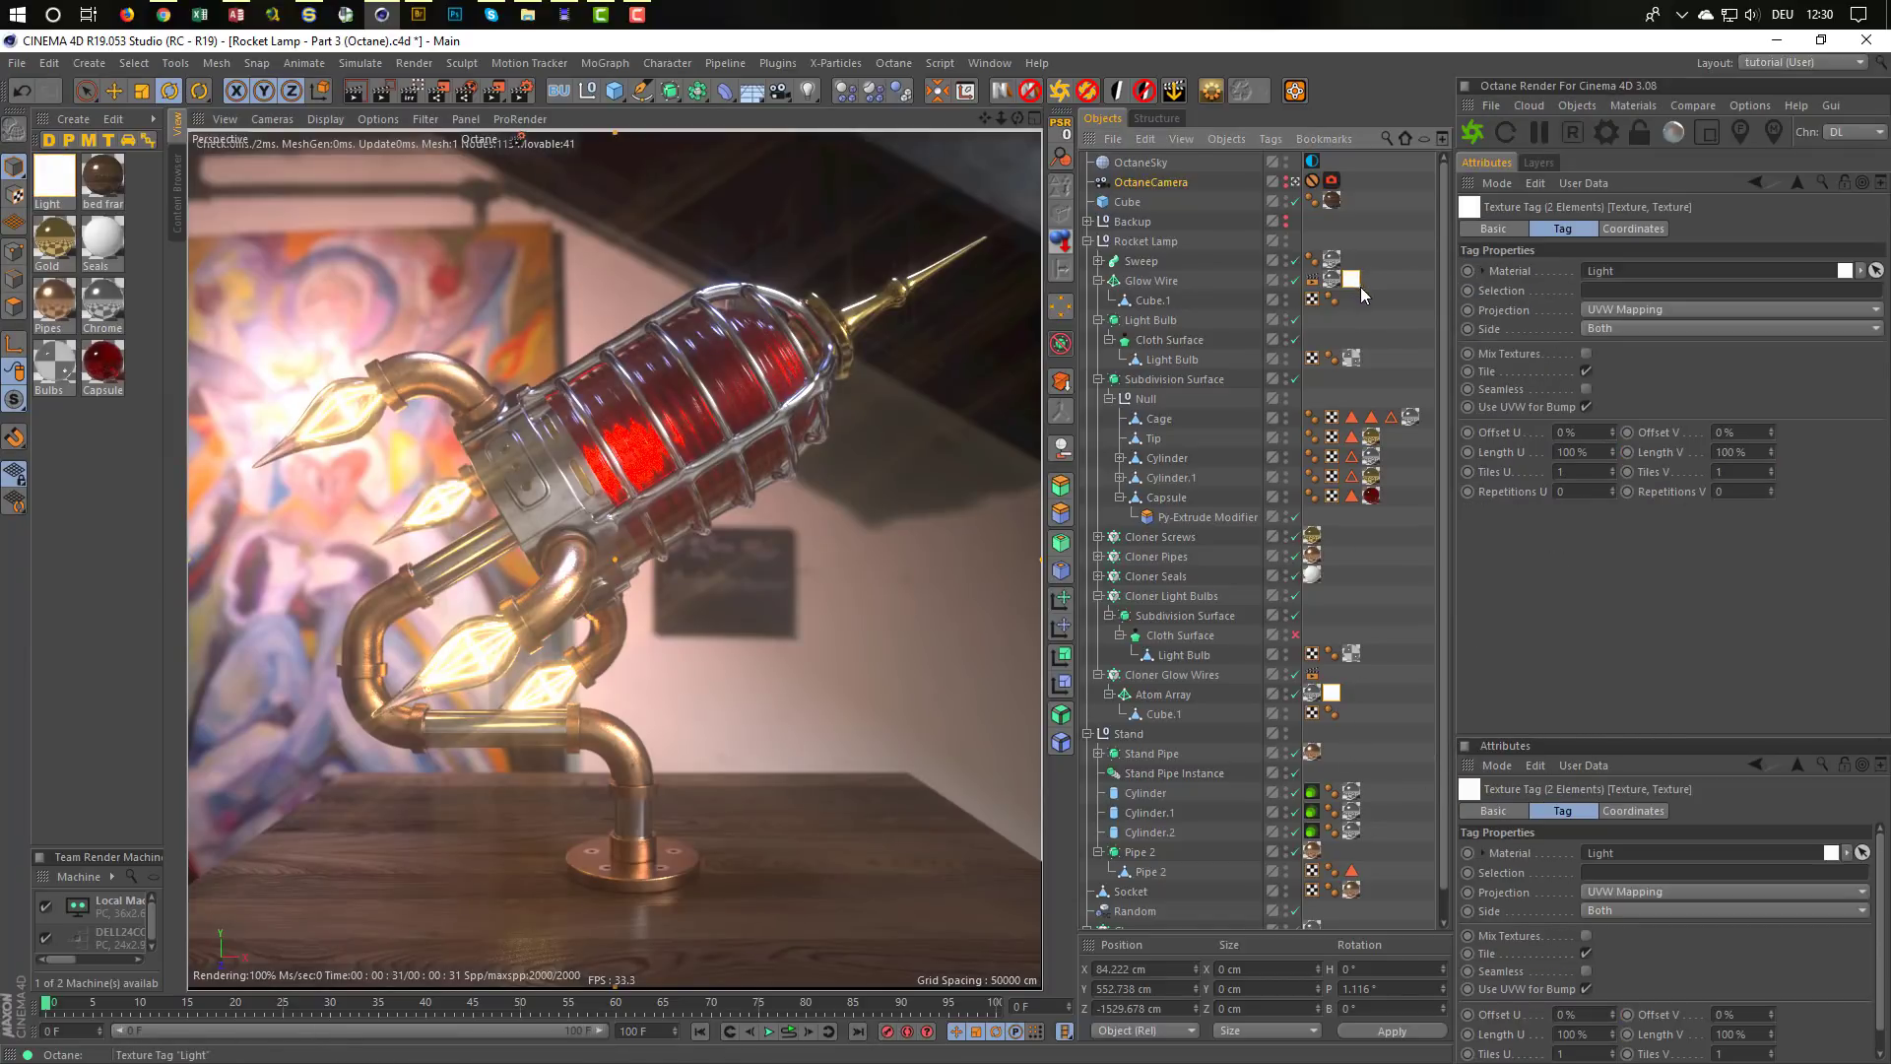
{"action": "left_click", "coordinate": [1330, 693], "text": "ctrl"}
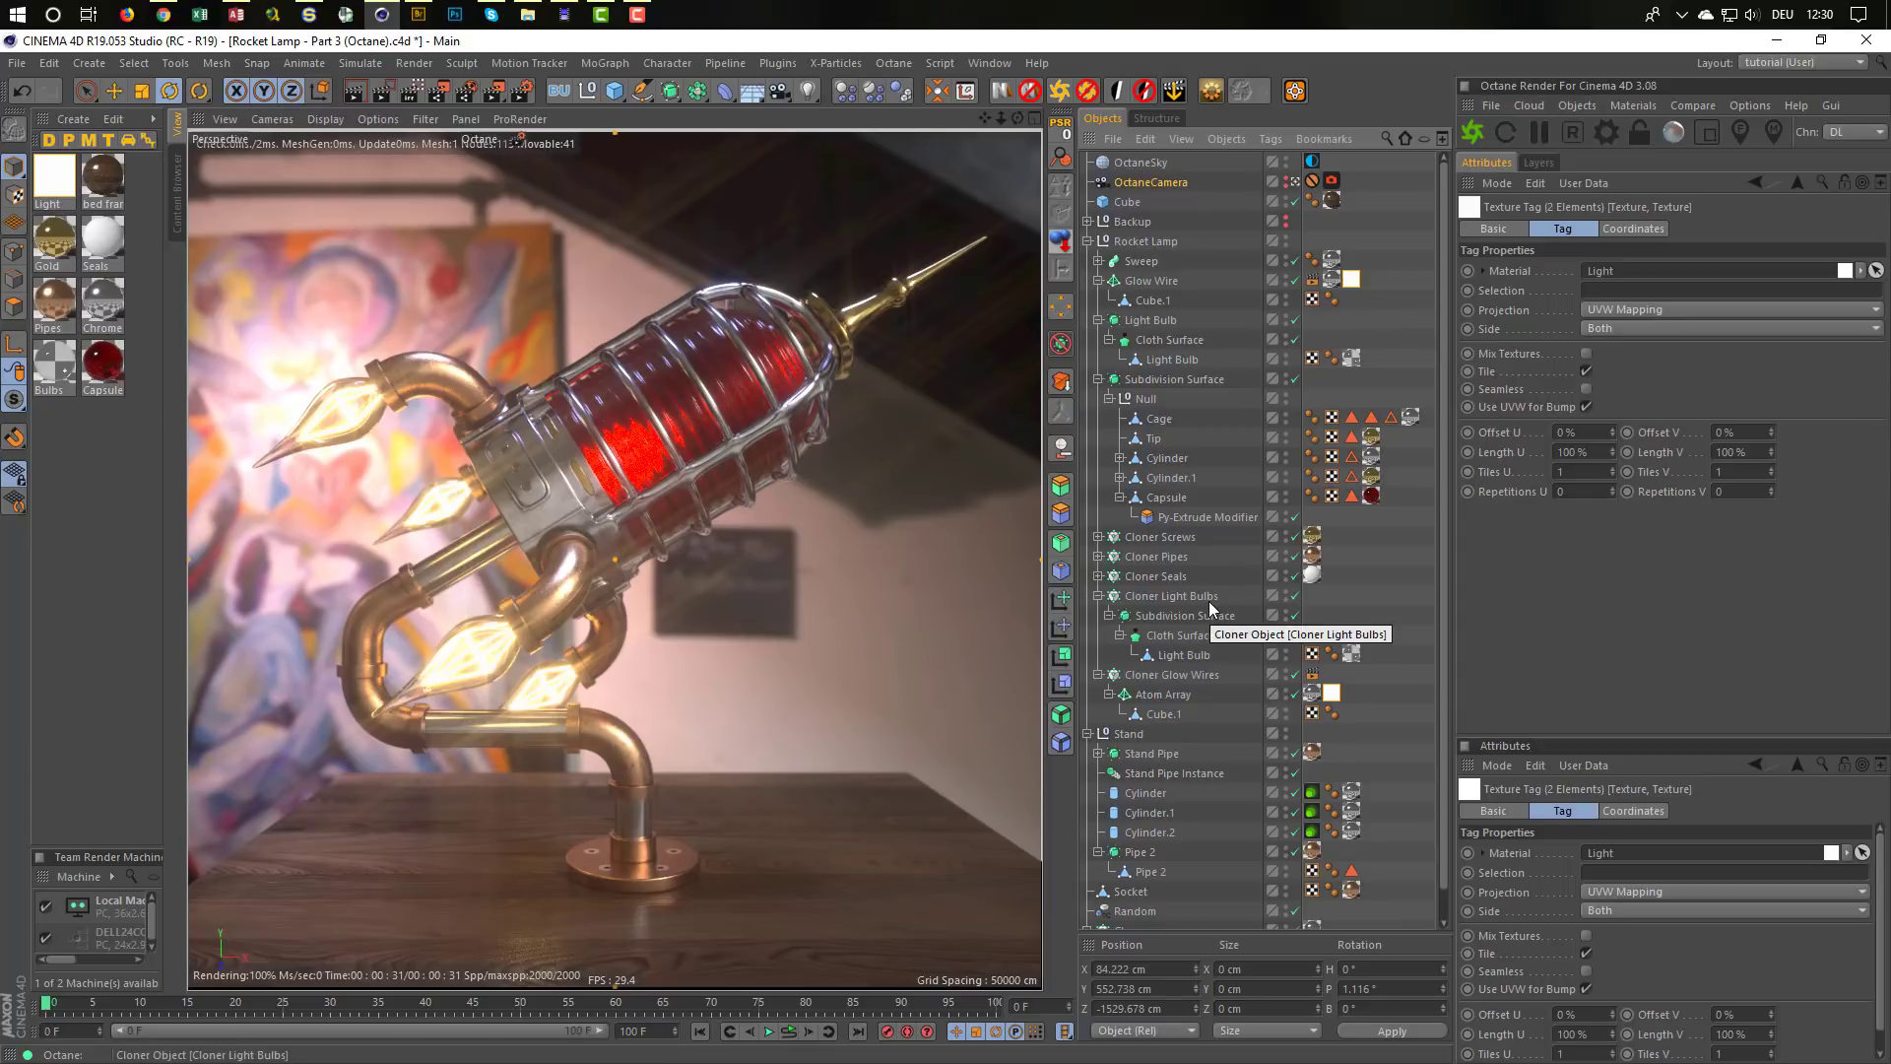
{"action": "left_click", "coordinate": [1295, 635]}
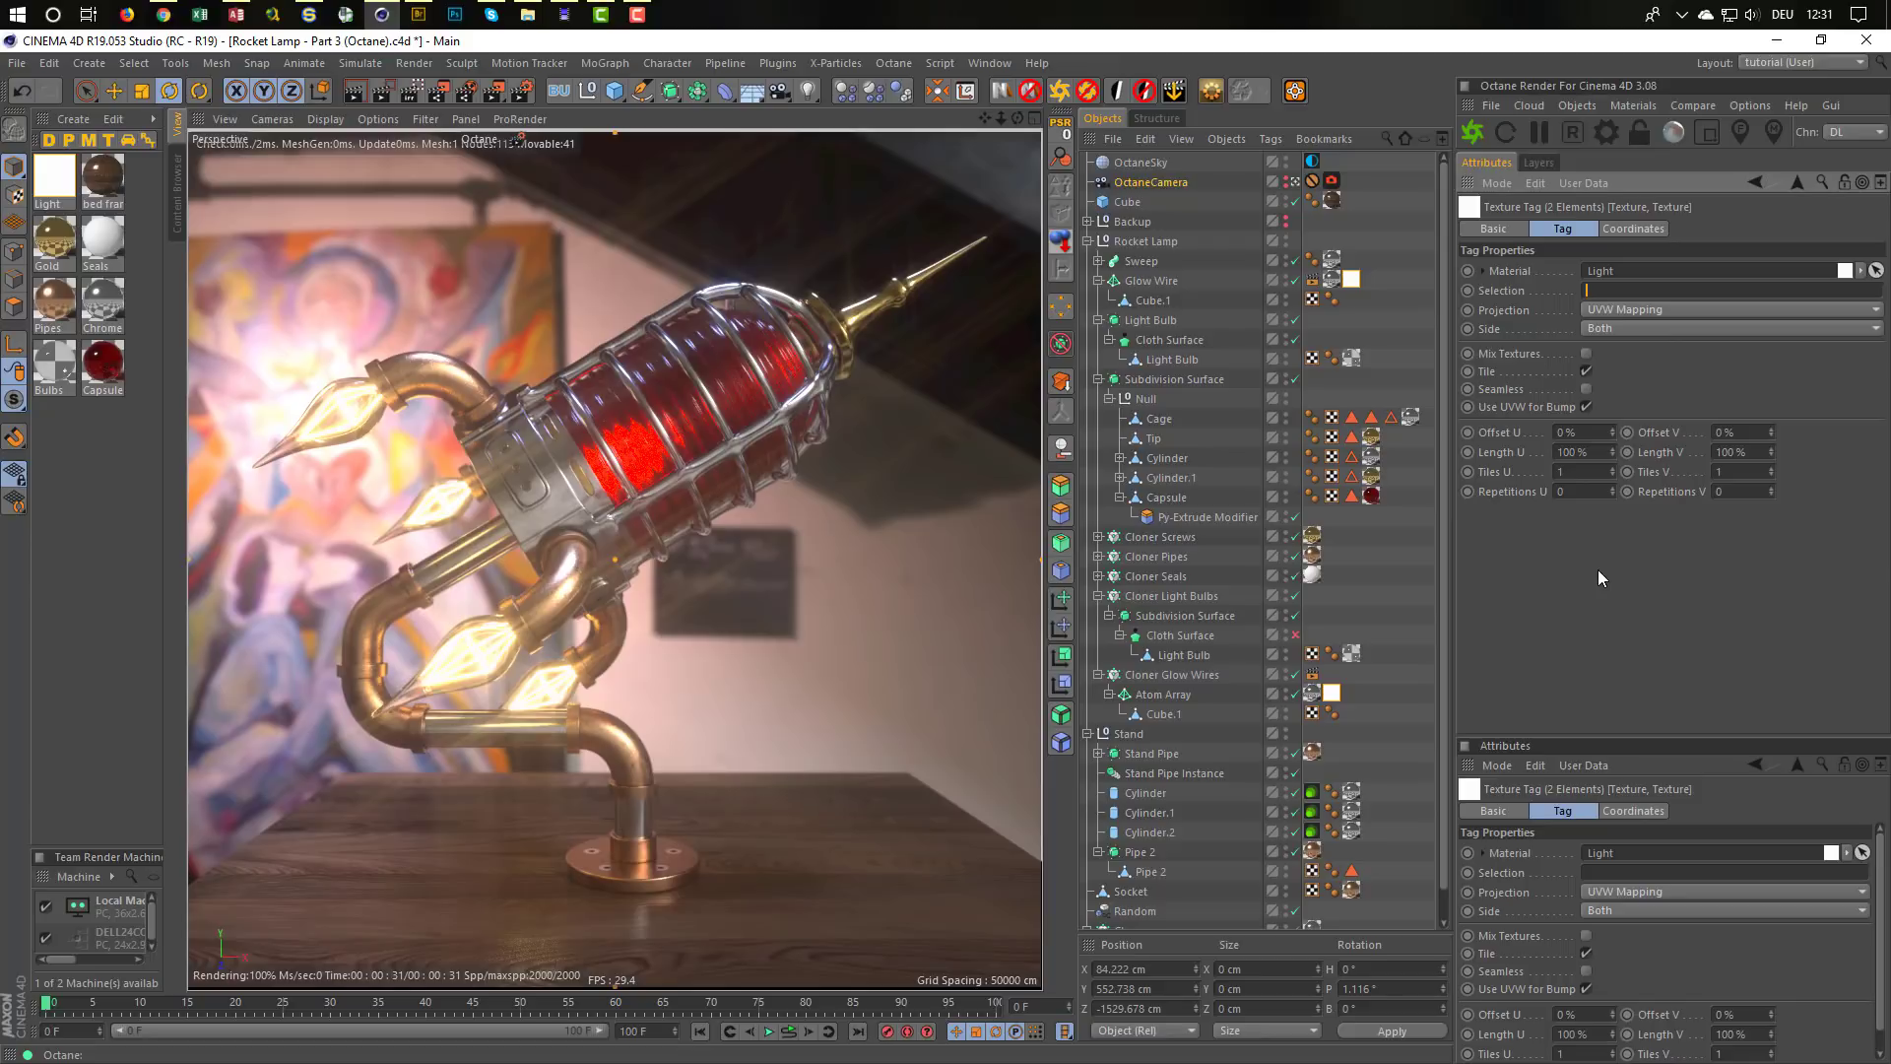
{"action": "type", "text": "0"}
{"action": "key", "text": "Return"}
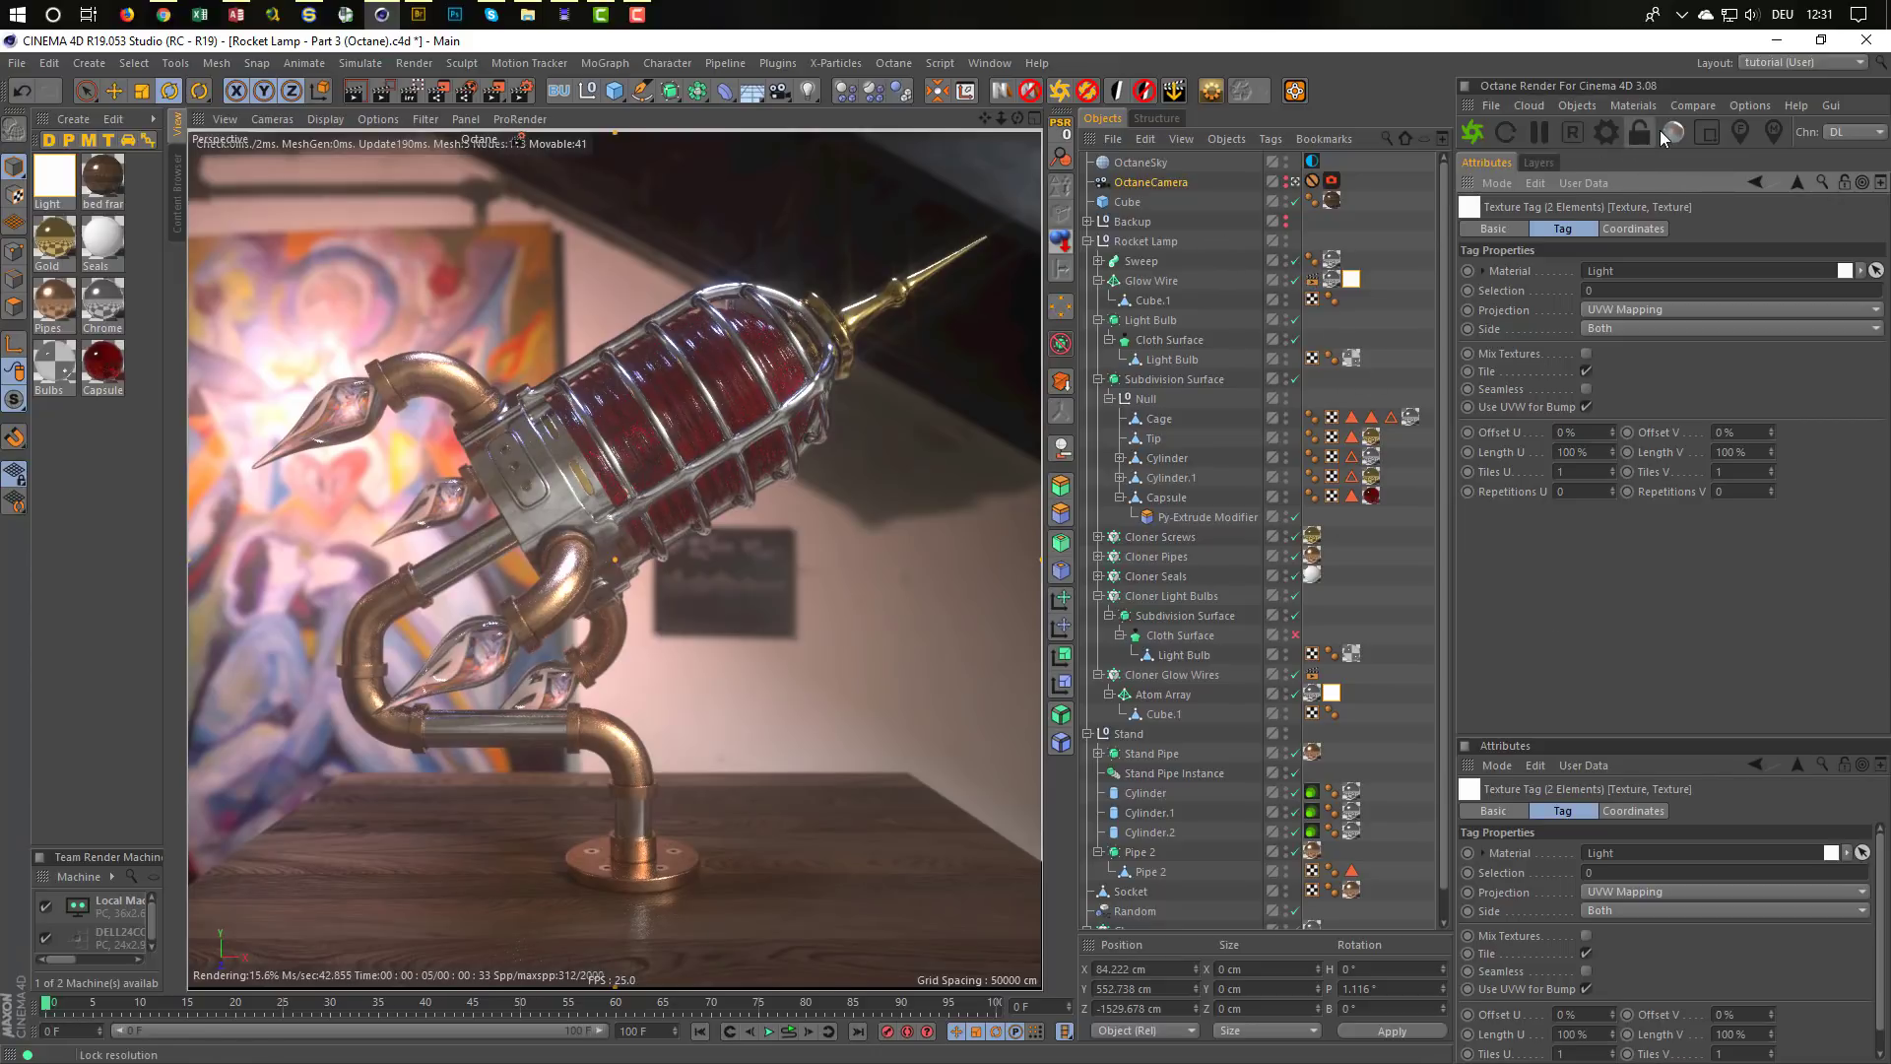
Review the bloom and glare post settings in Octane Settings, then close the window
{"action": "left_click", "coordinate": [1607, 132]}
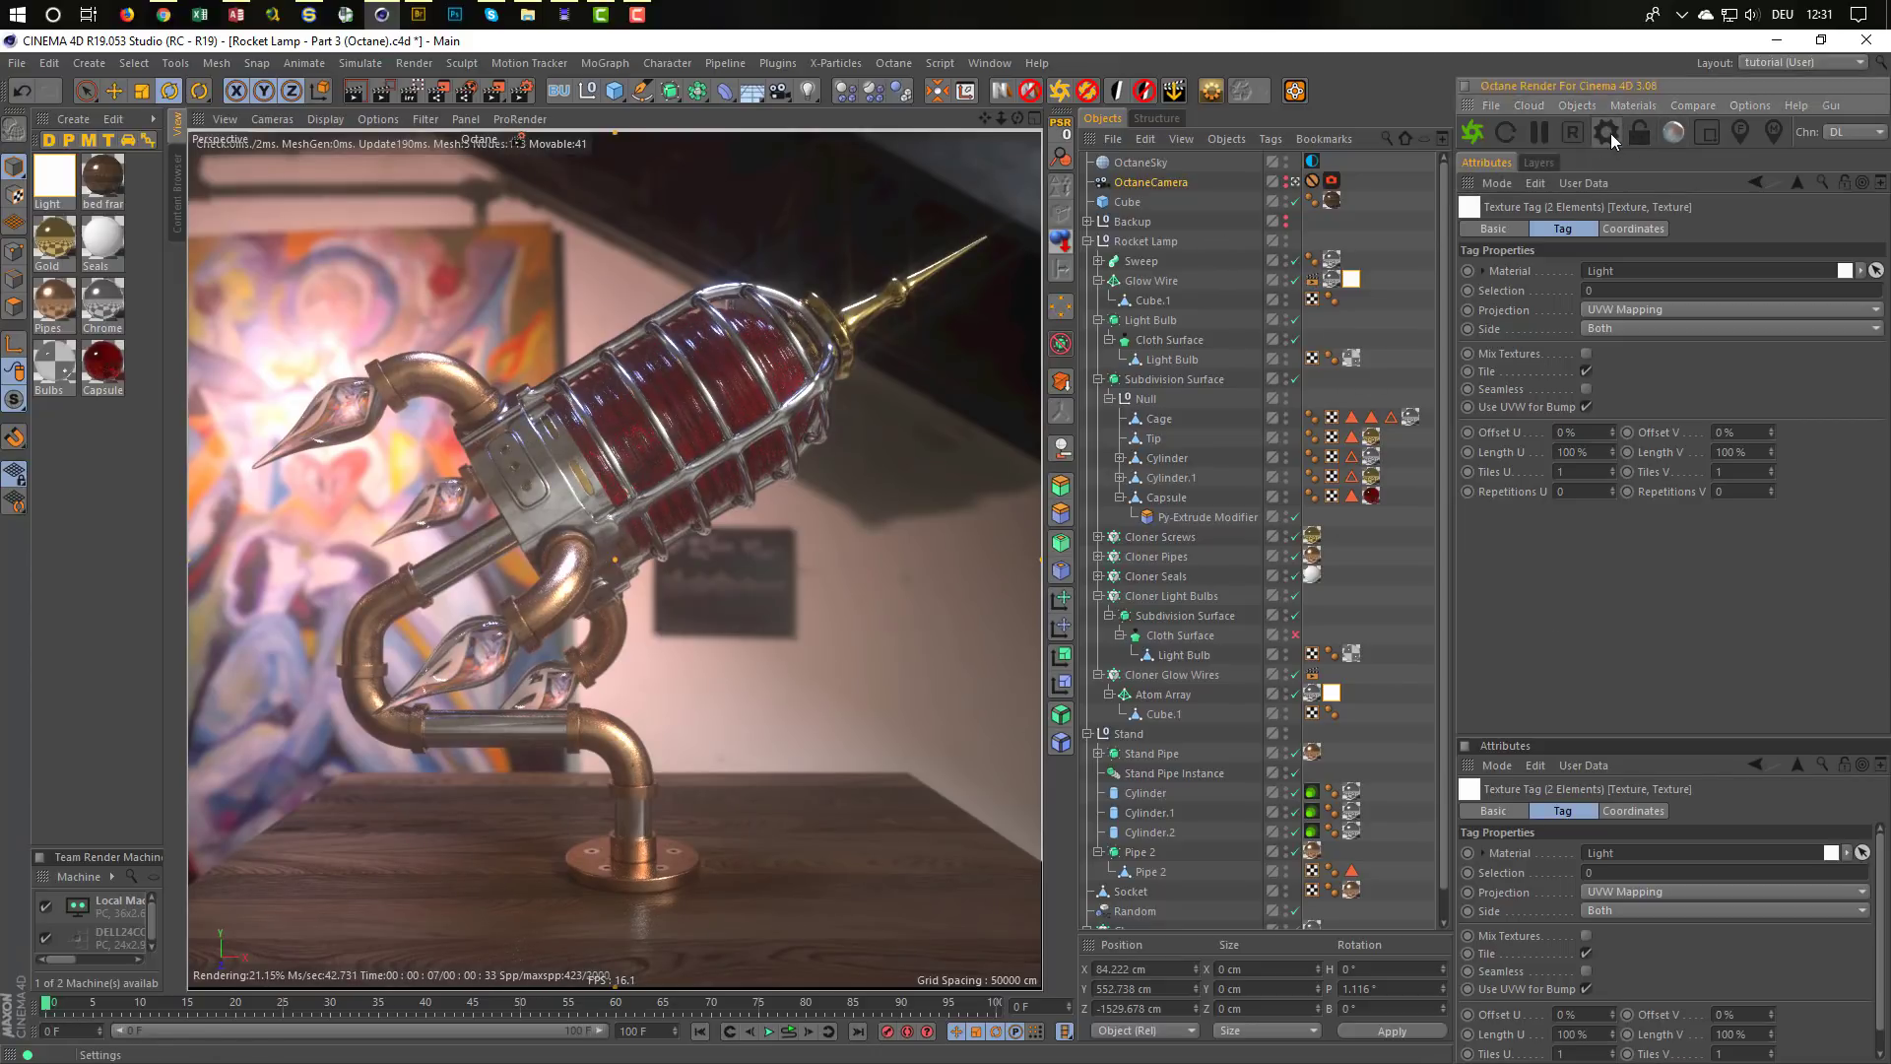
{"action": "left_click", "coordinate": [139, 92]}
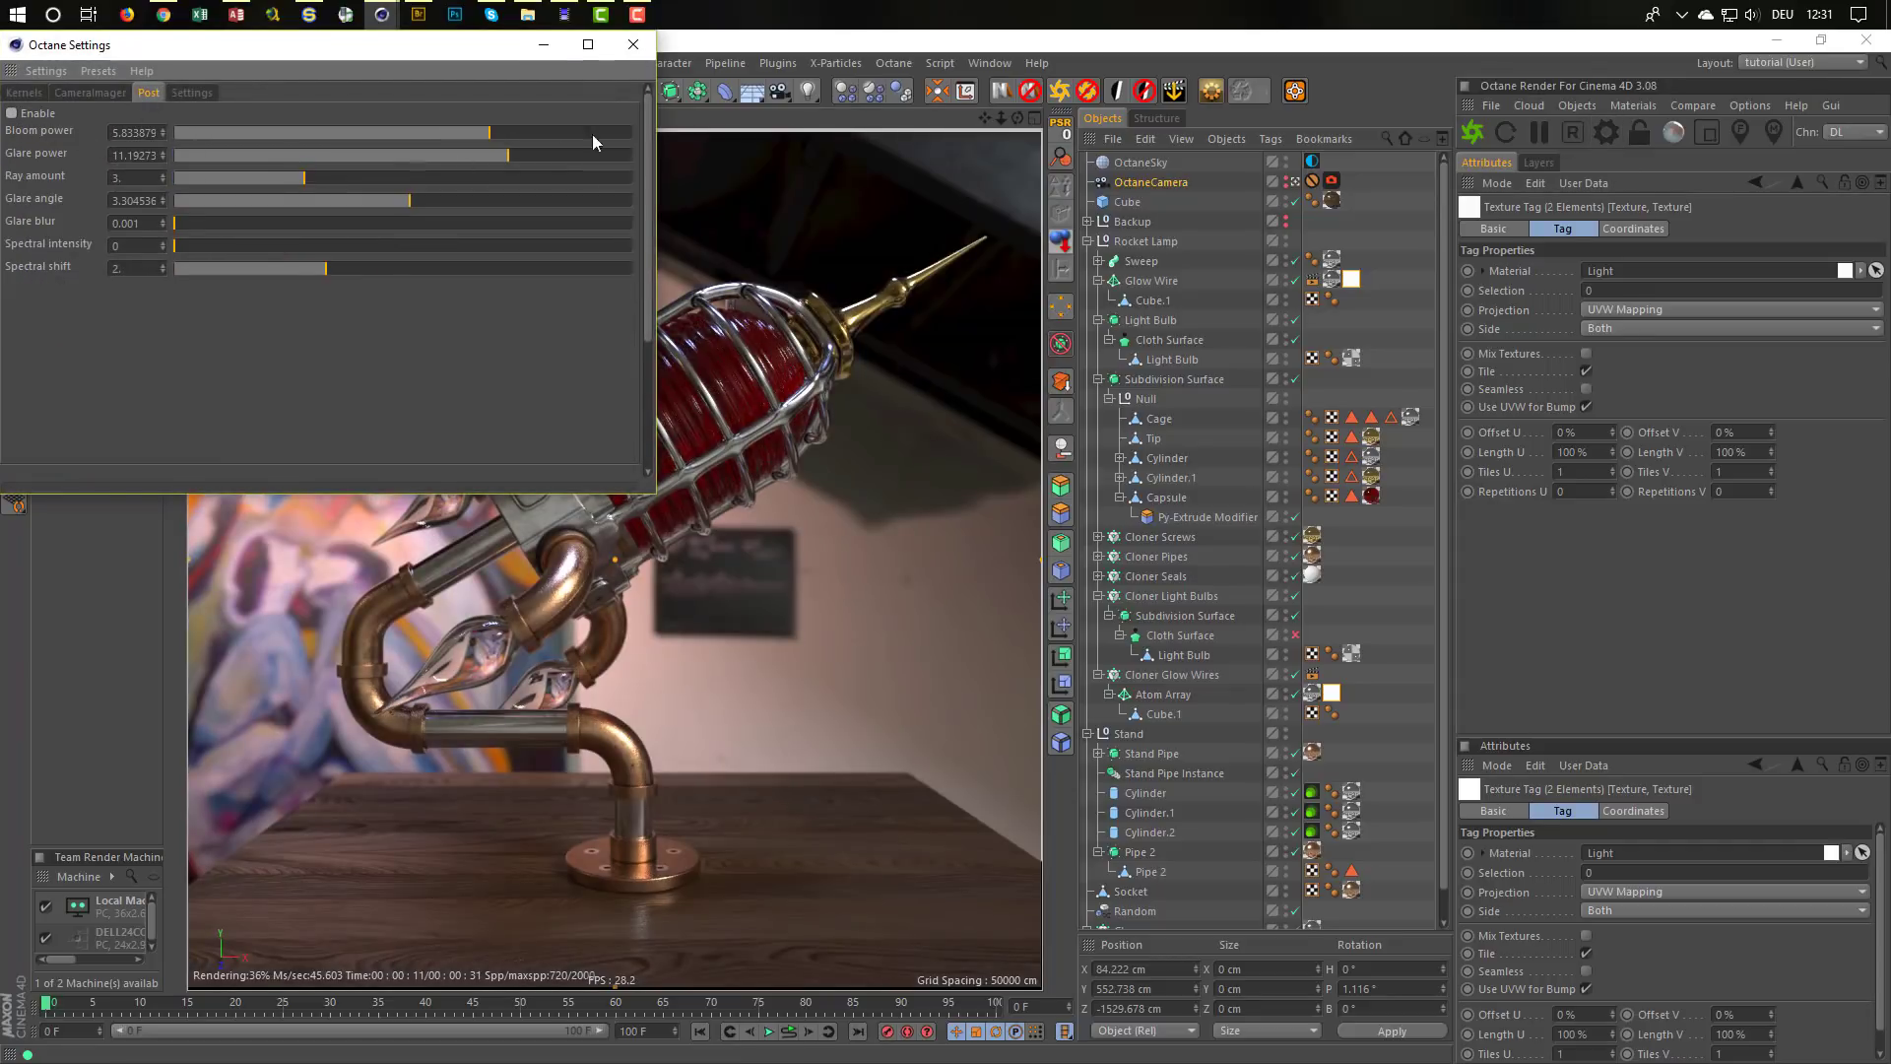
{"action": "left_click", "coordinate": [633, 45]}
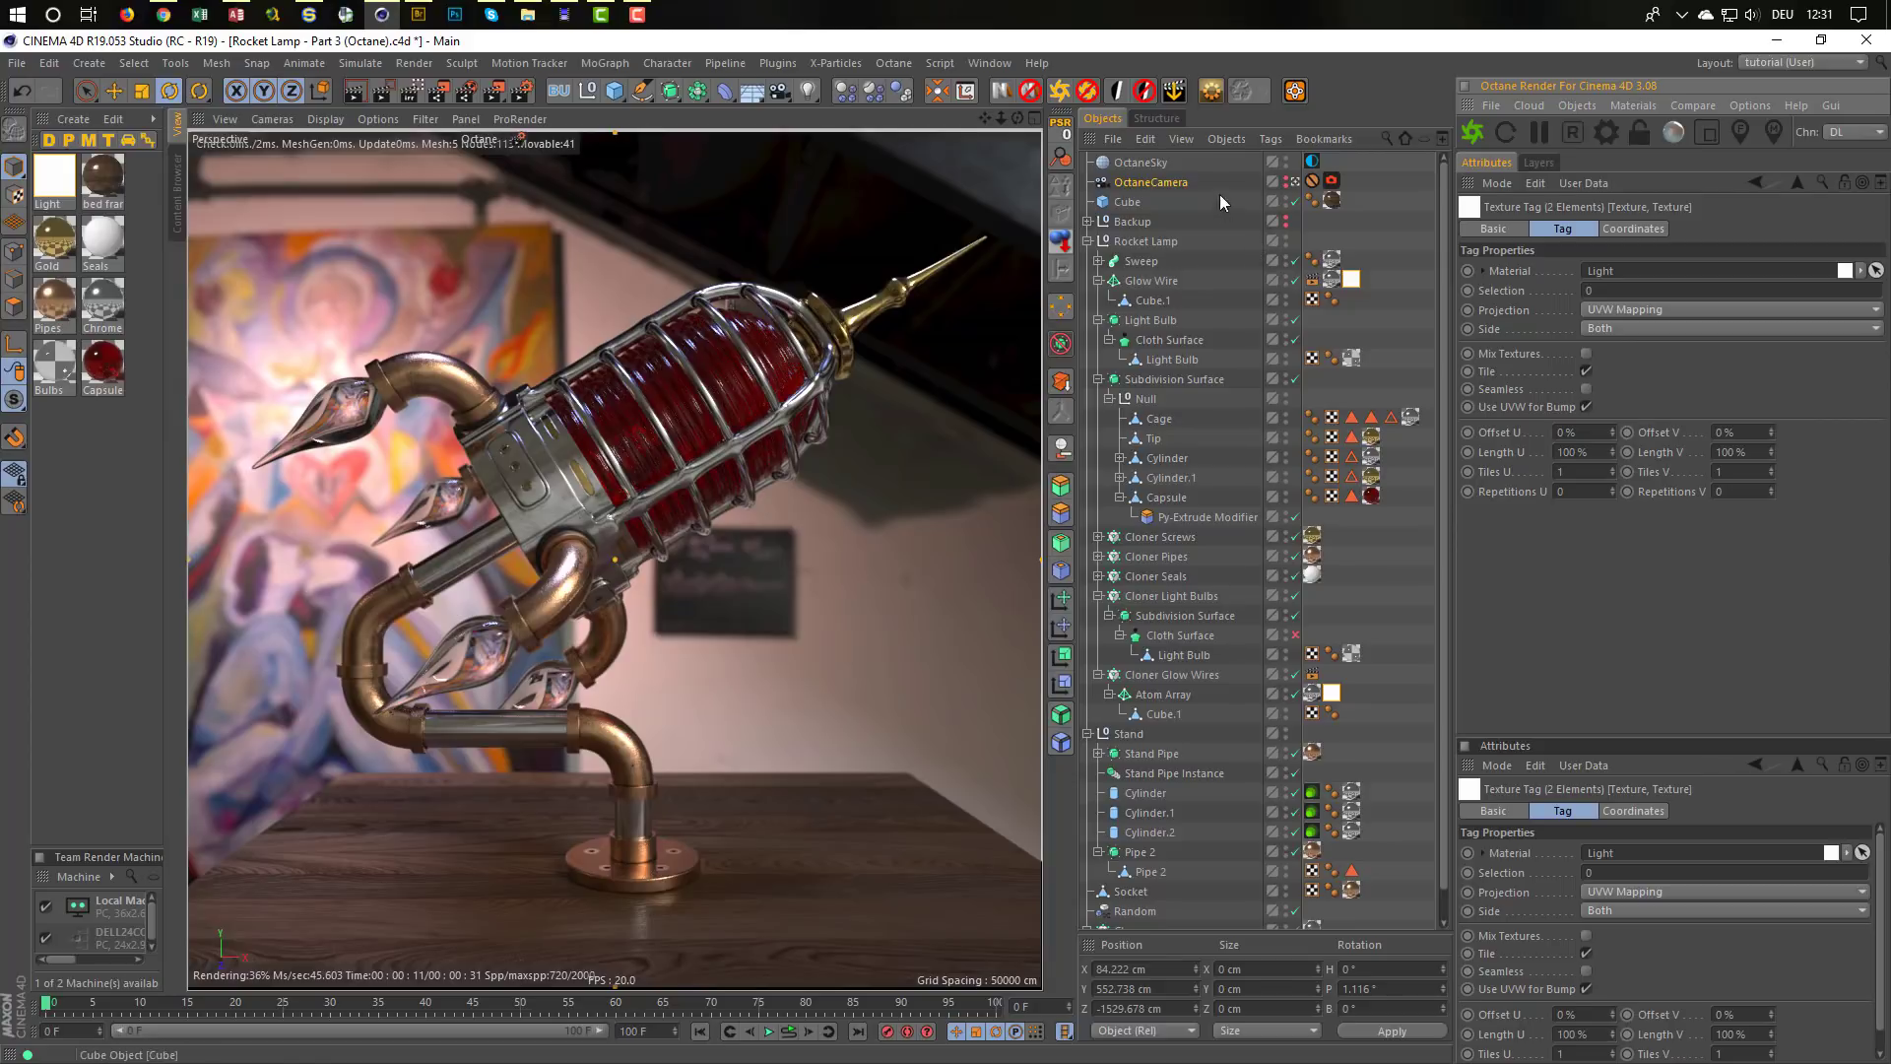
Select the OctaneSky tag, open the Take Manager, and shrink its floating window
{"action": "left_click", "coordinate": [1311, 161]}
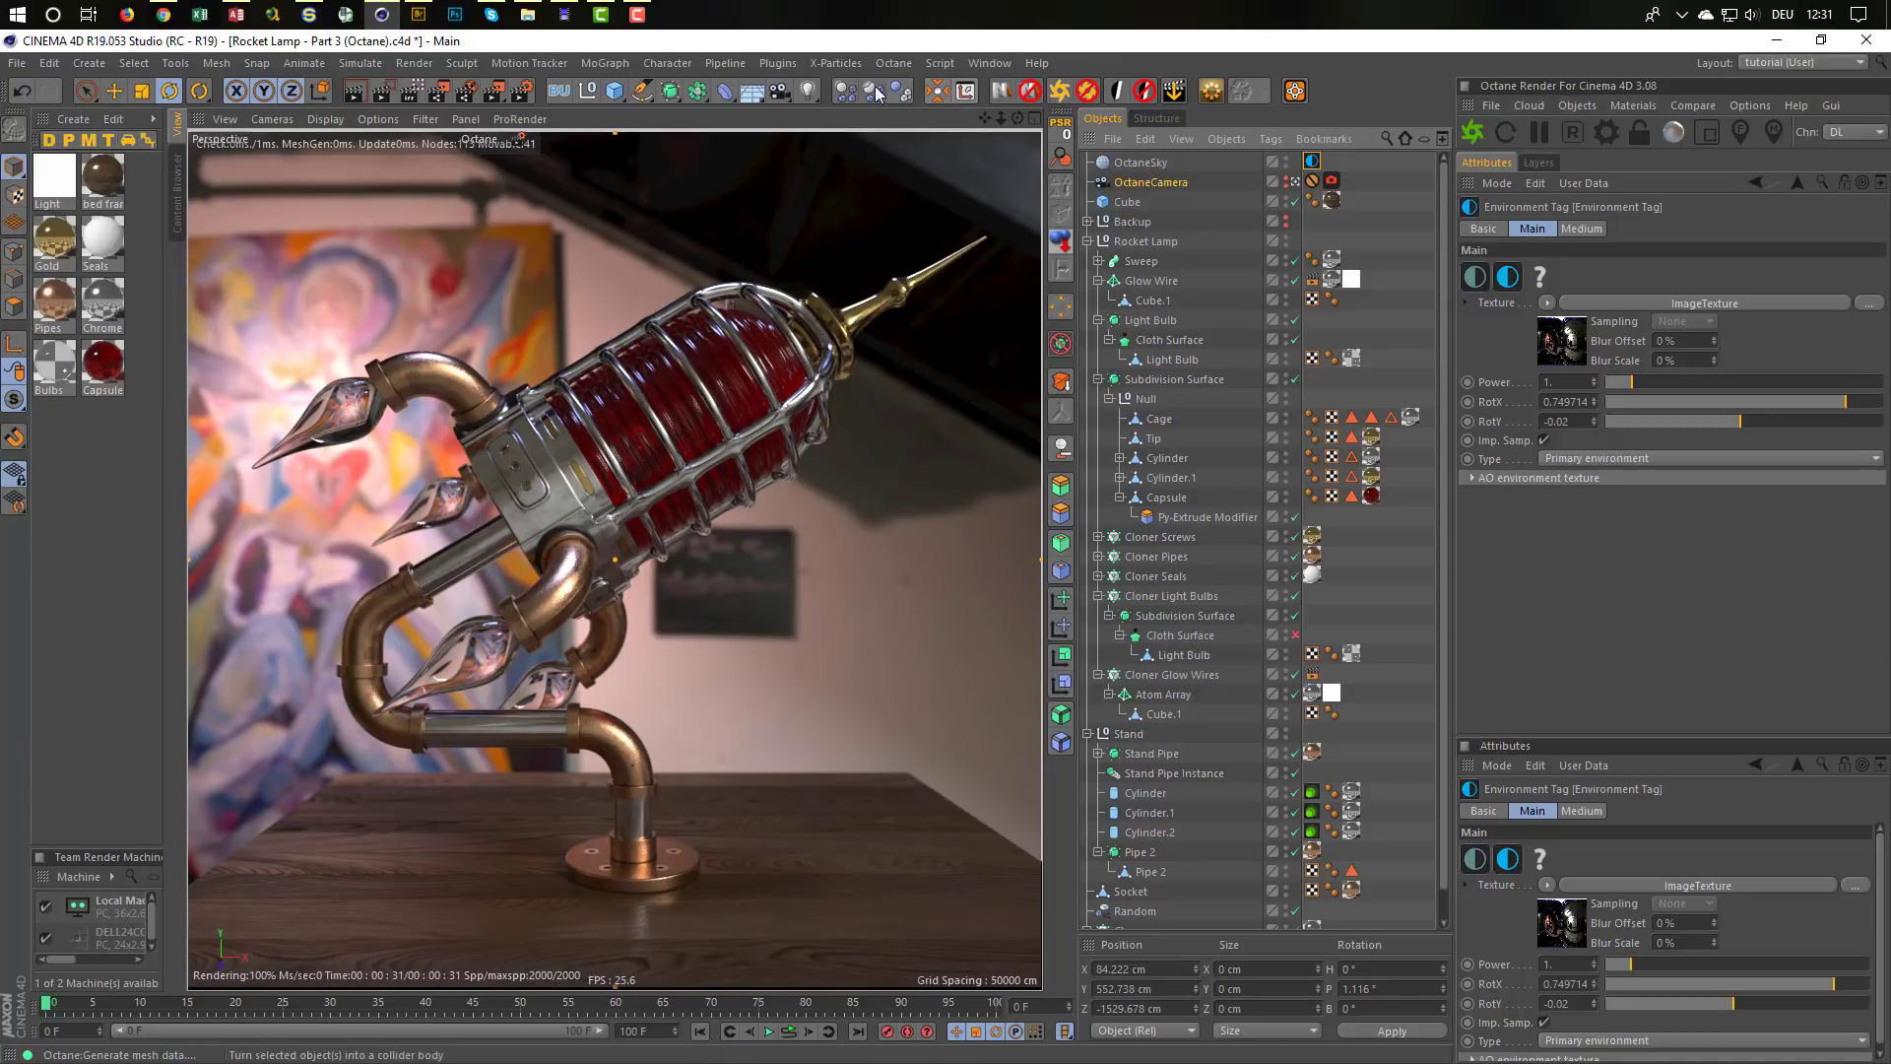
{"action": "left_click", "coordinate": [989, 62]}
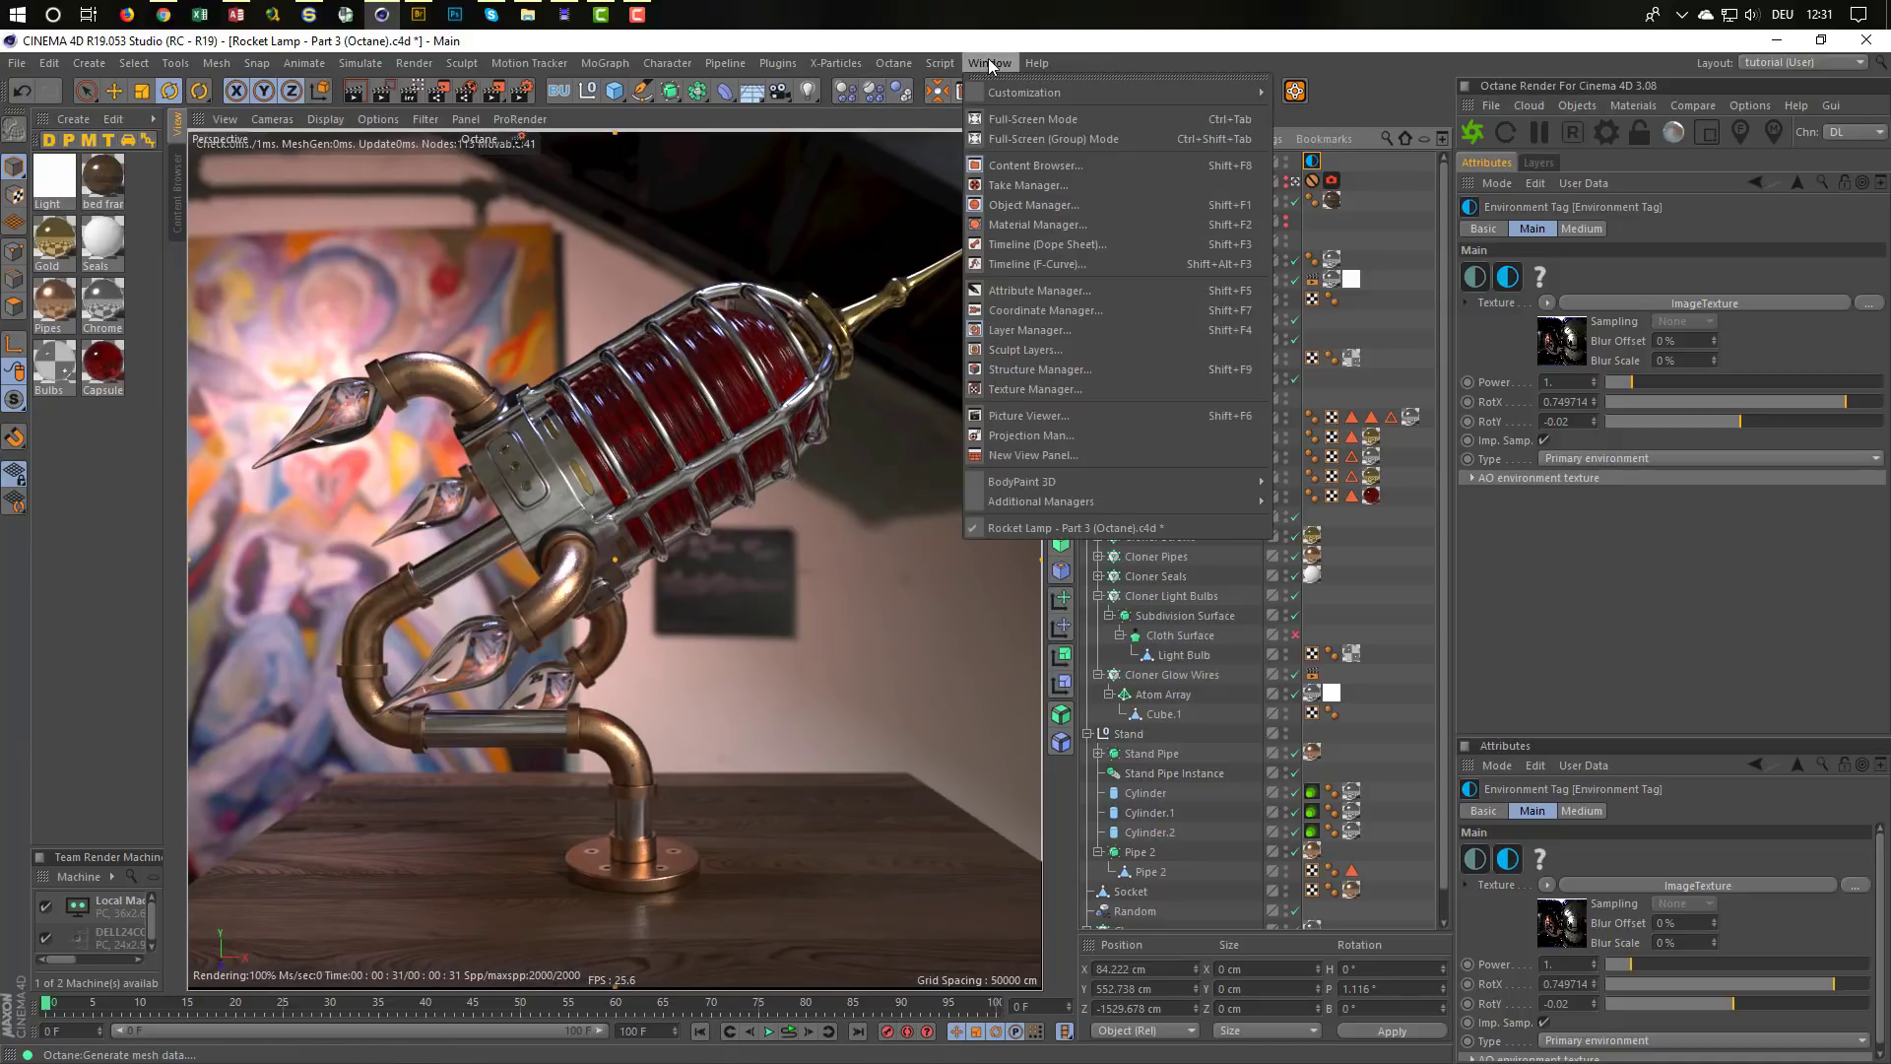
{"action": "left_click", "coordinate": [1043, 186]}
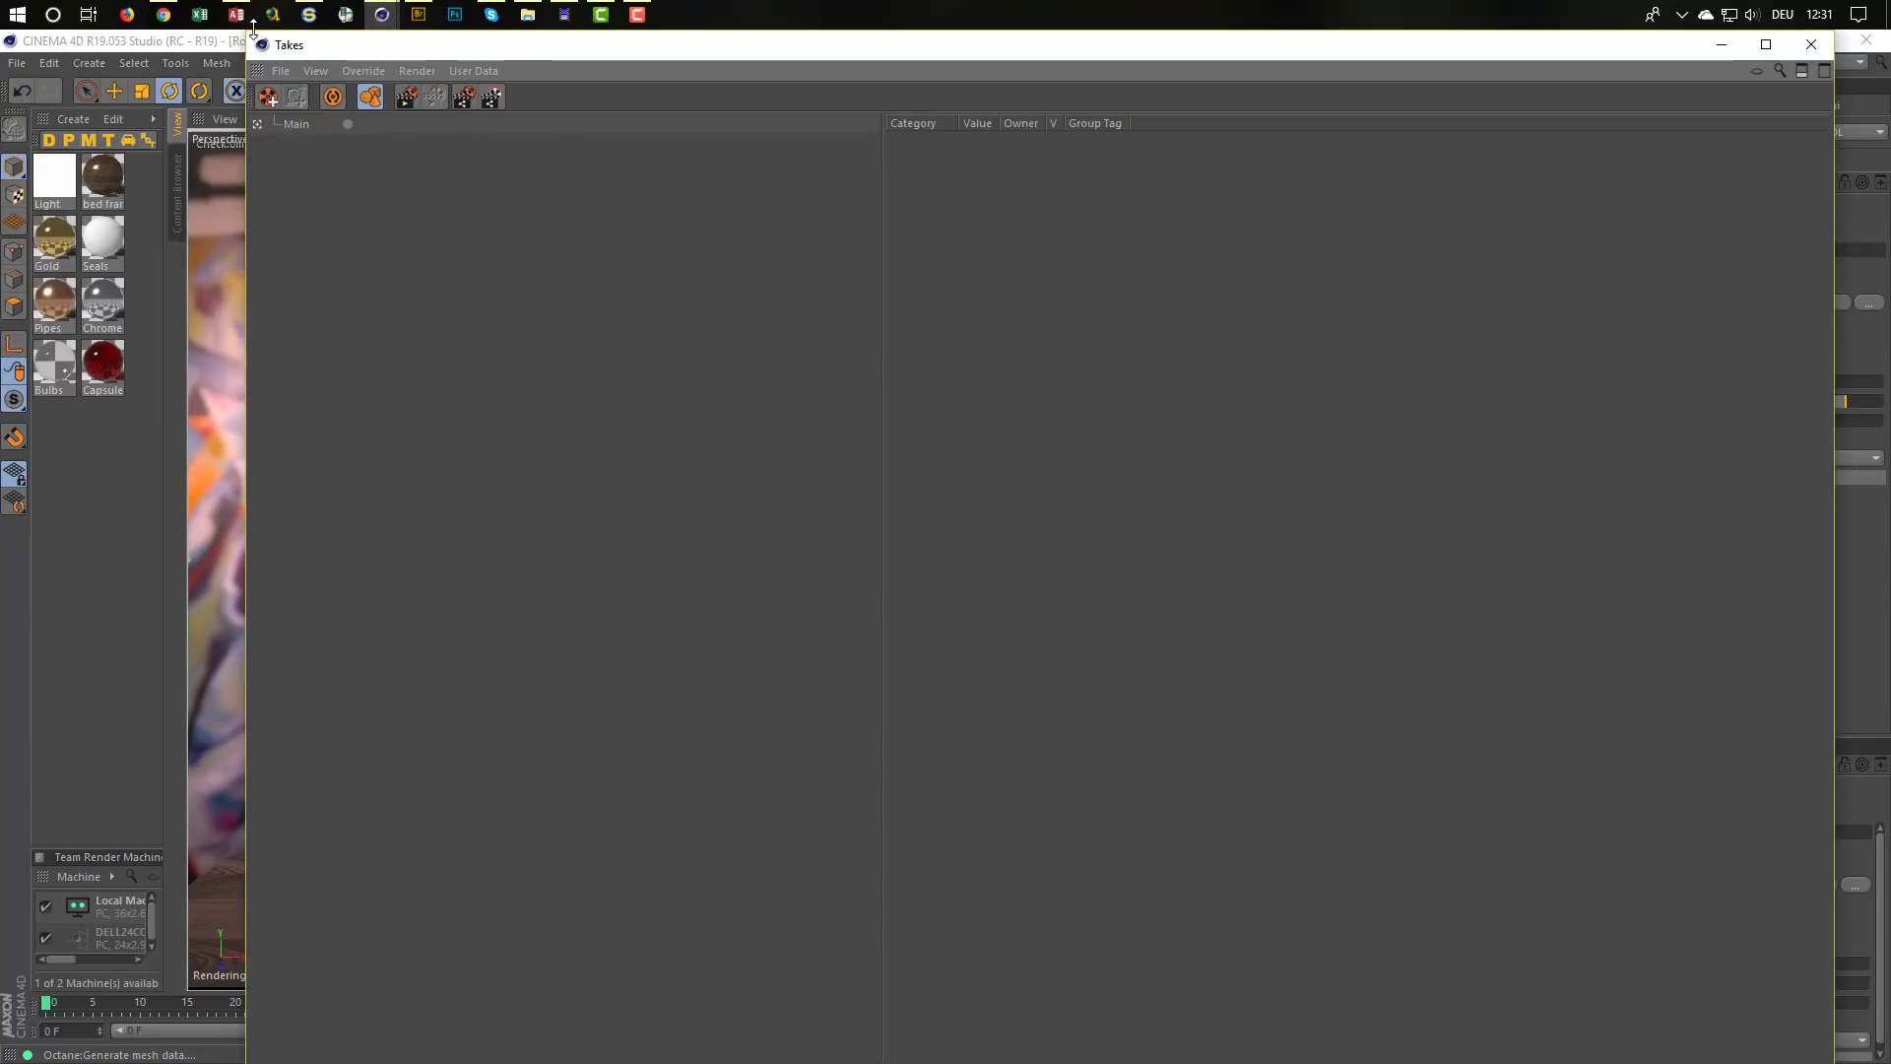
{"action": "left_click_drag", "start_coordinate": [253, 29], "coordinate": [835, 419]}
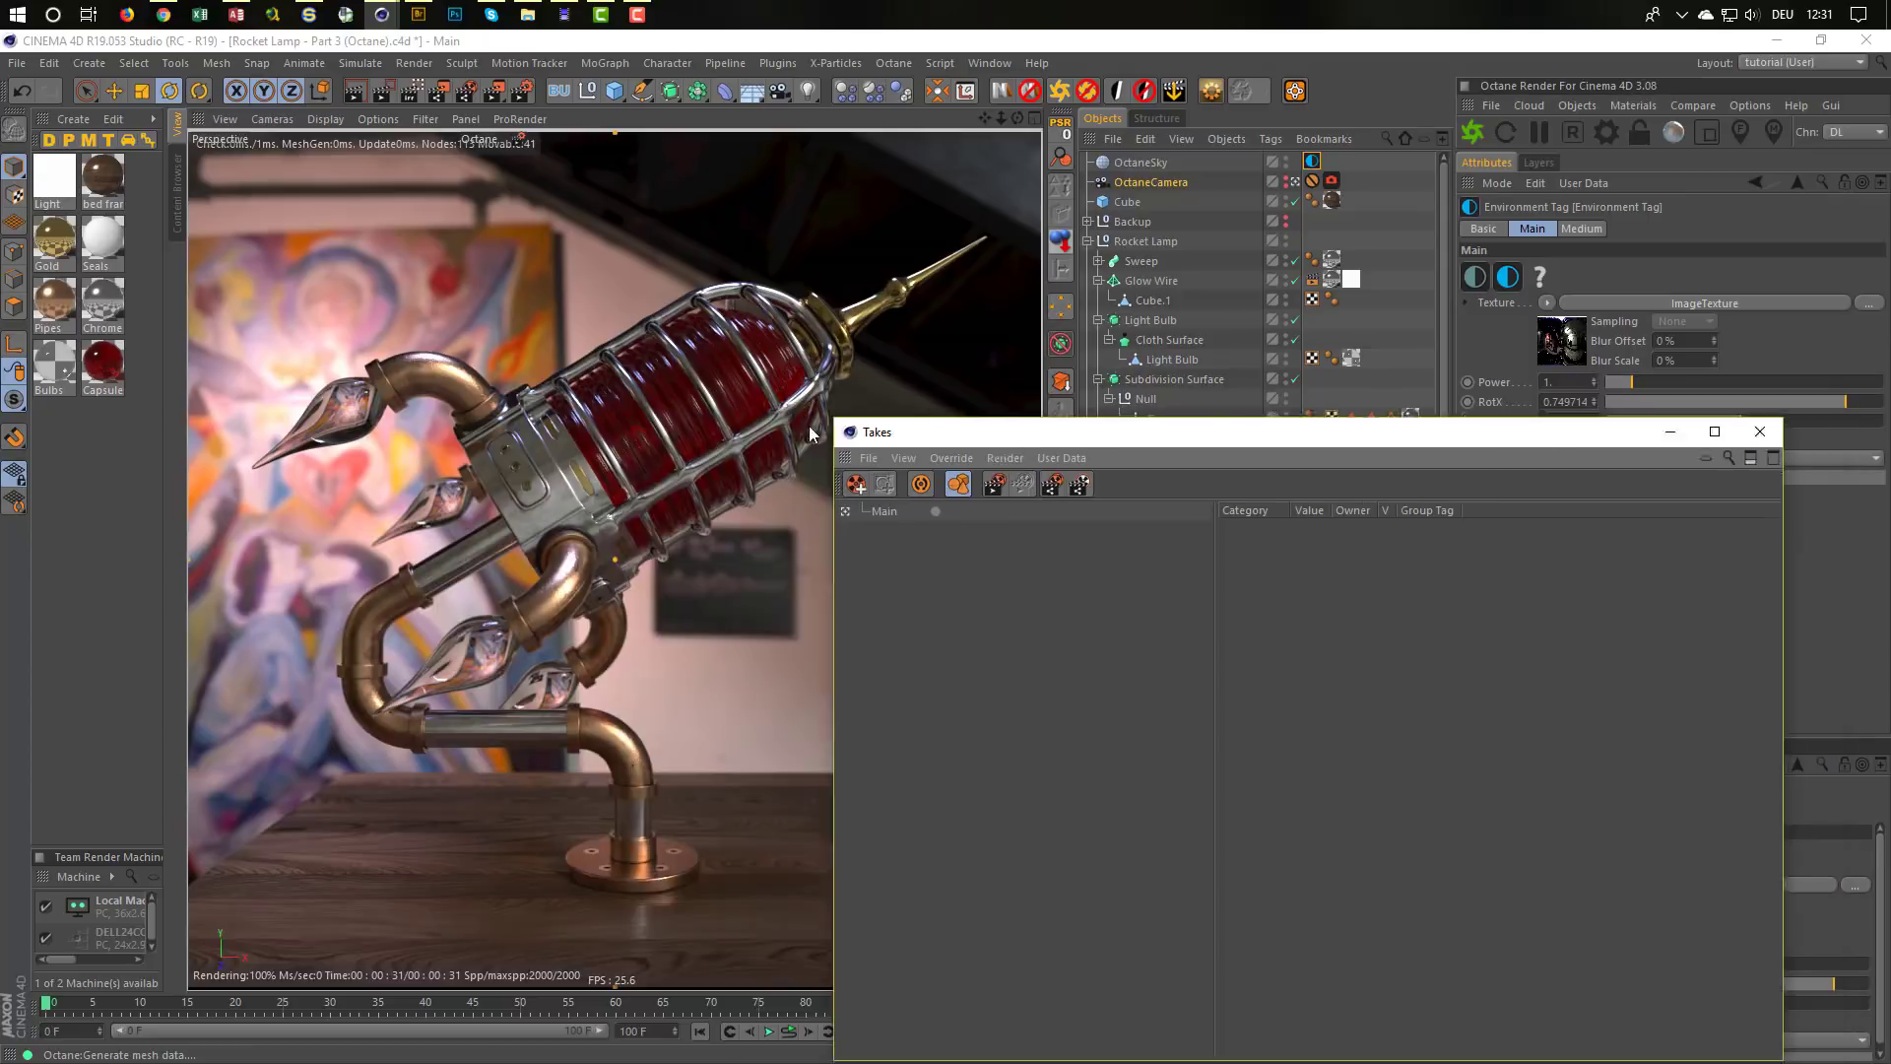
Add a new take under Main and name it Day
{"action": "left_click_drag", "start_coordinate": [992, 444], "coordinate": [286, 347]}
{"action": "left_click", "coordinate": [149, 387]}
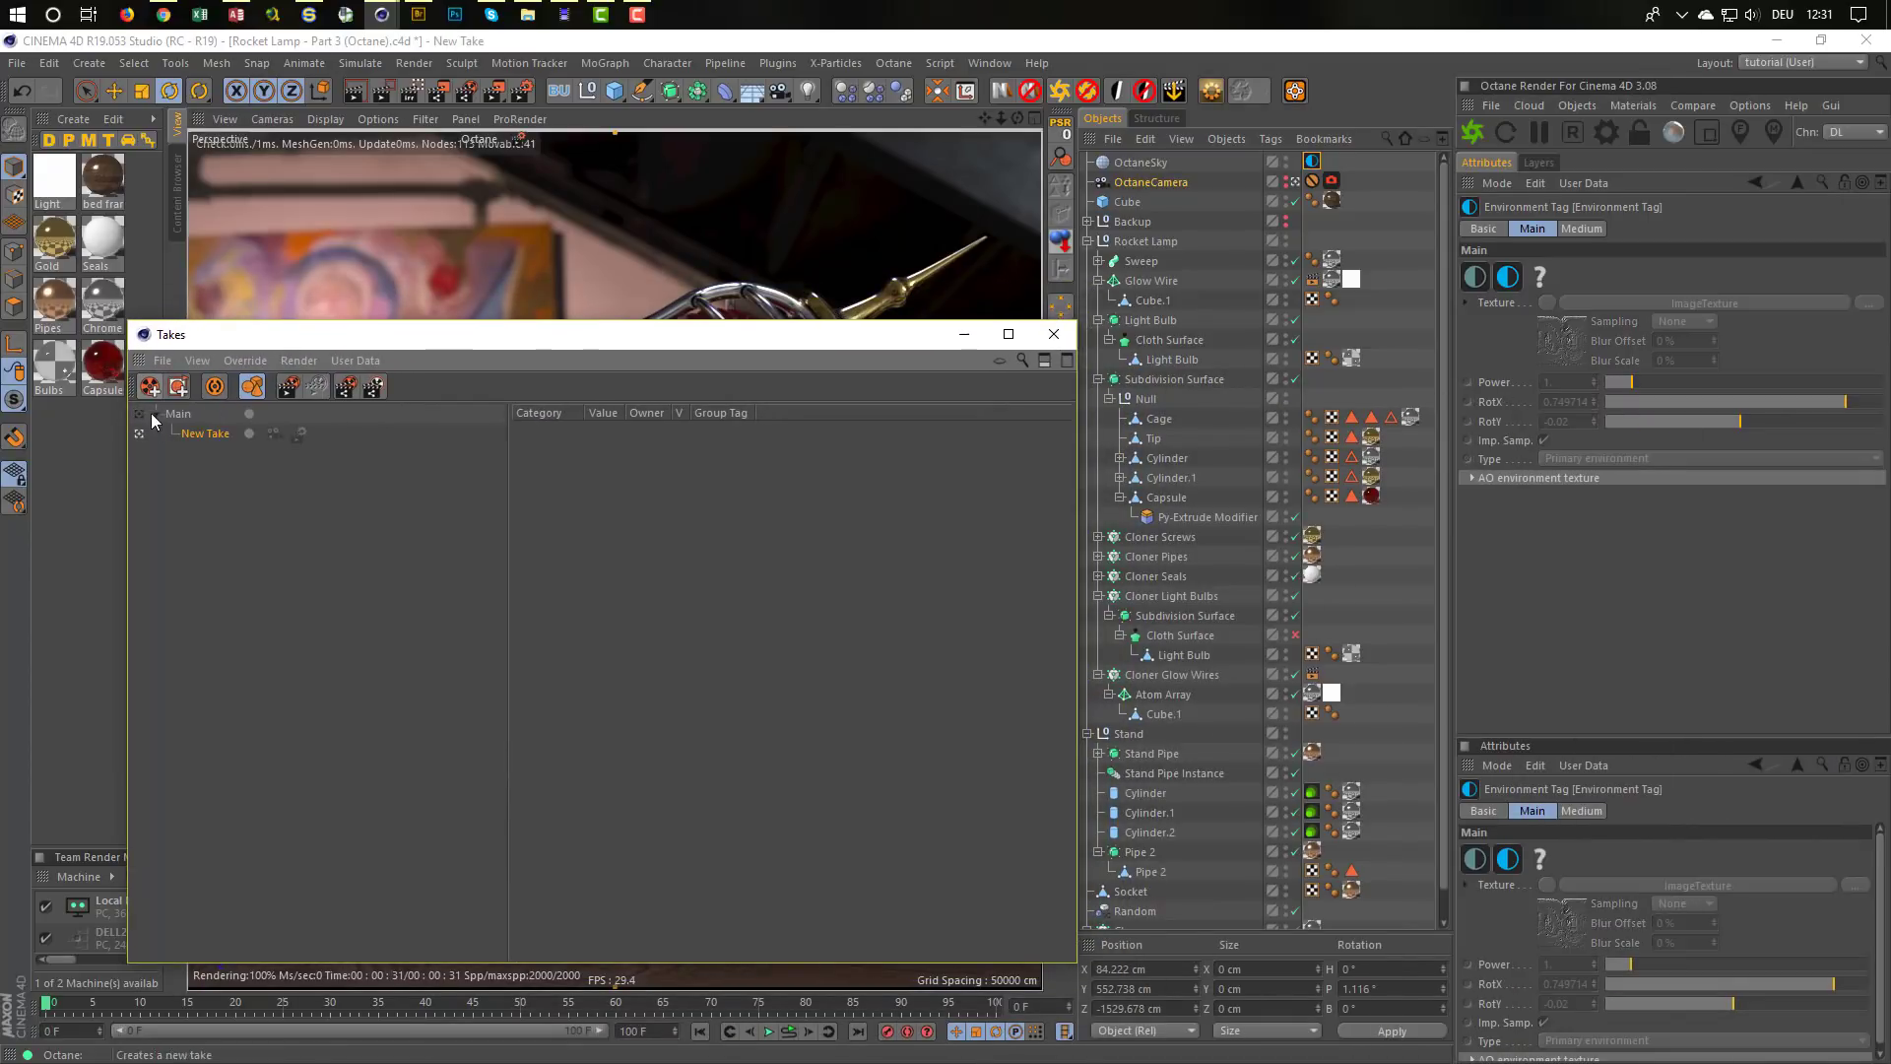
{"action": "double_click", "coordinate": [206, 436]}
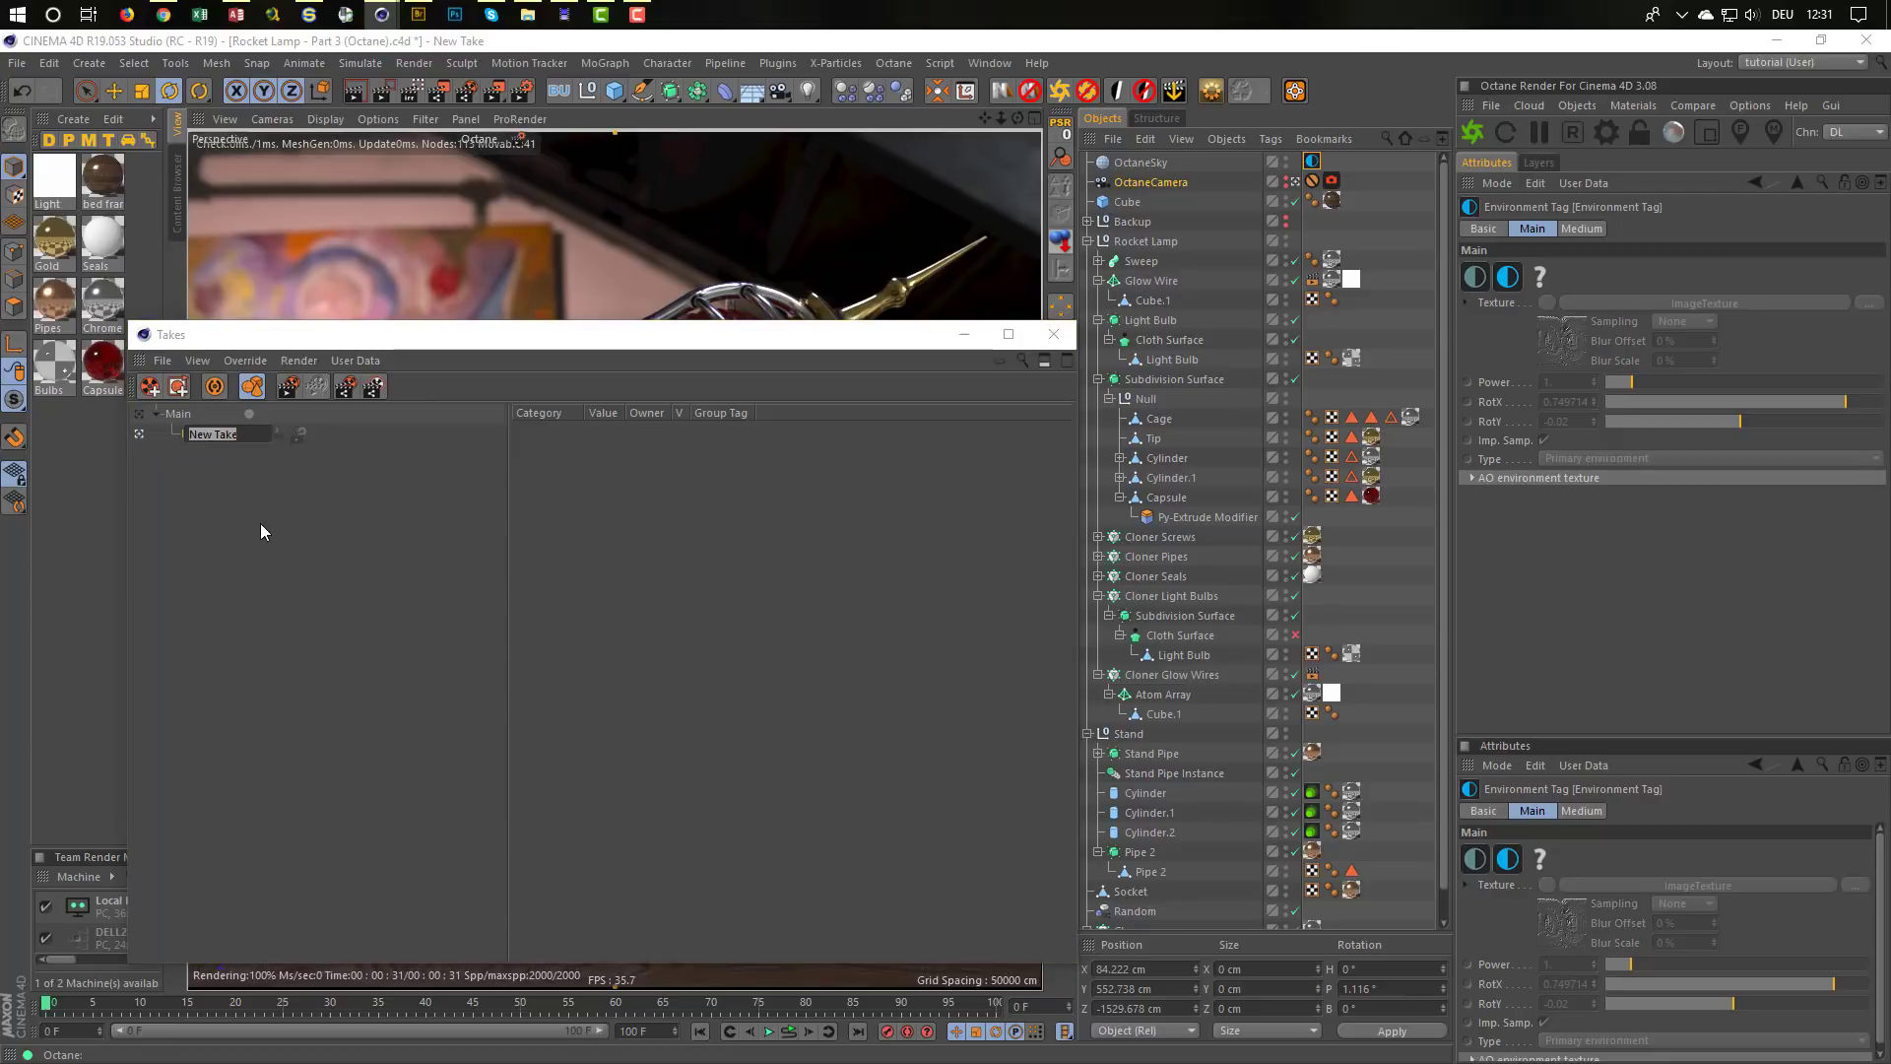
{"action": "type", "text": "Day"}
{"action": "key", "text": "Return"}
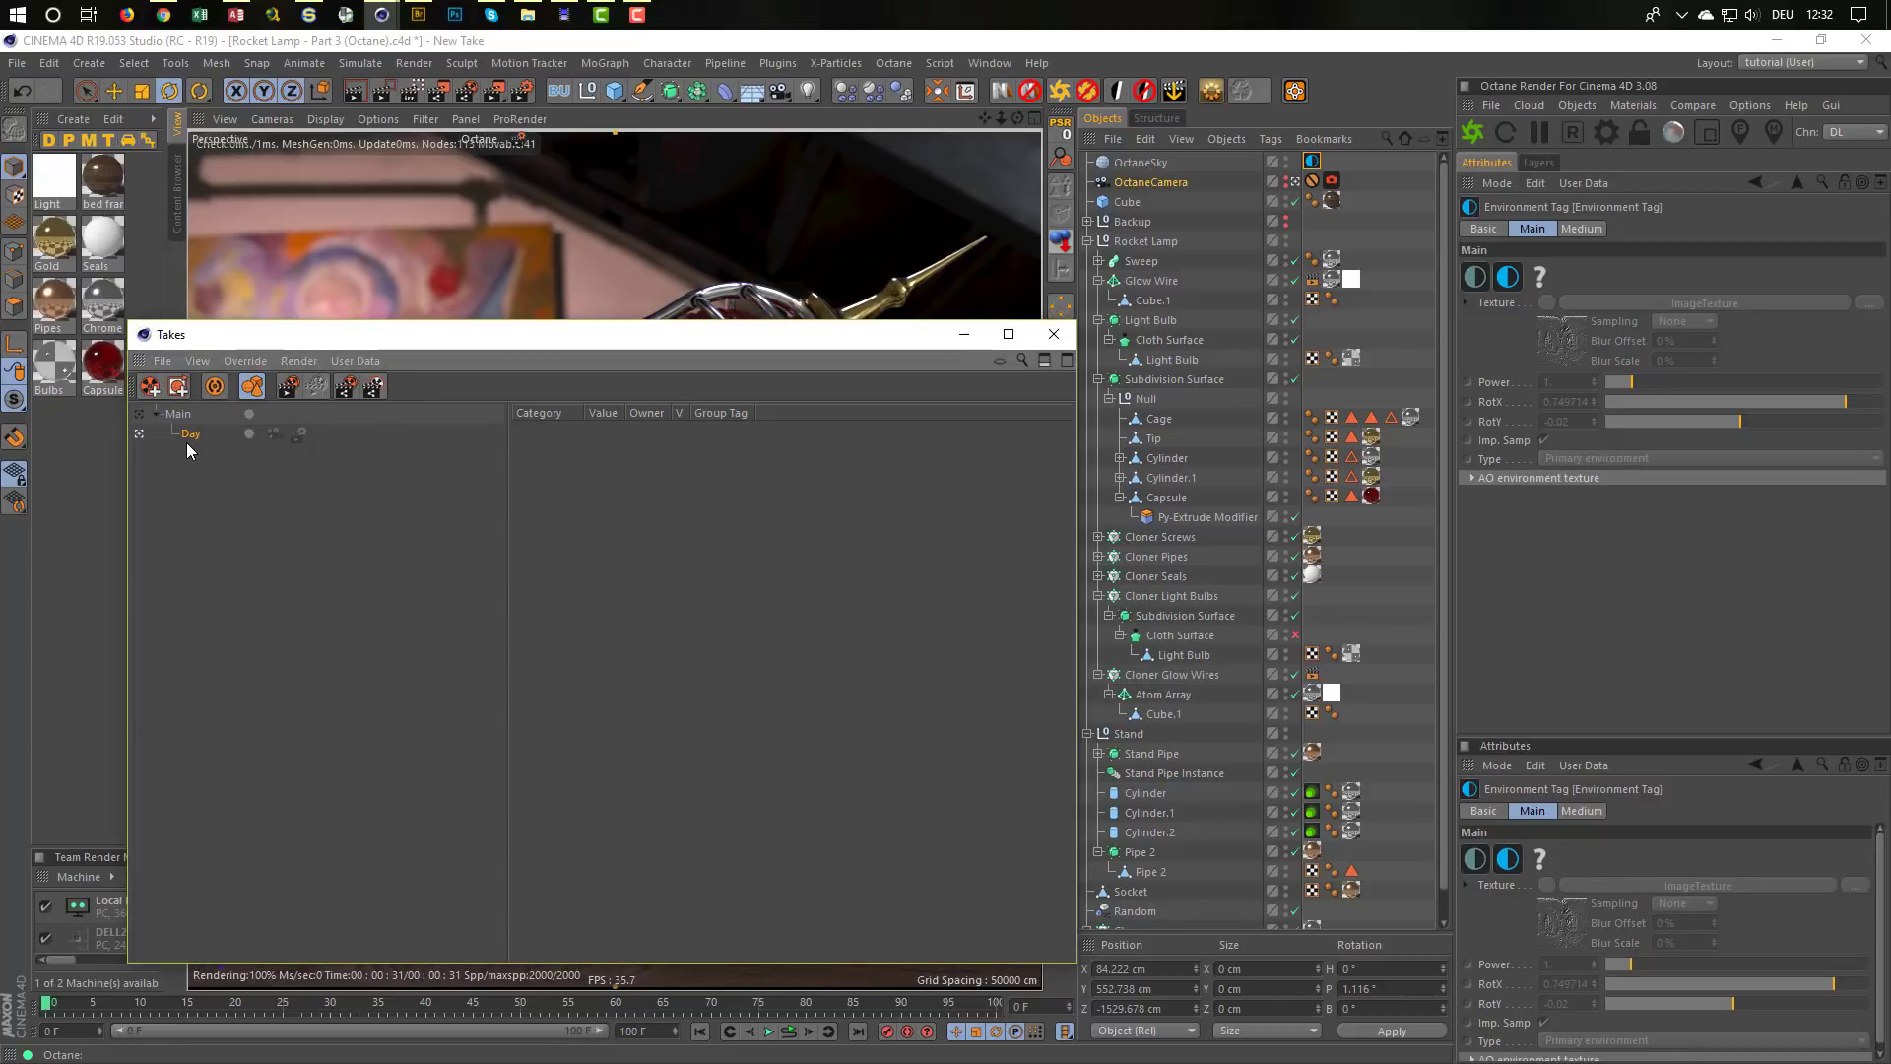
Duplicate the Day take, make the copy active, and rename it Night
{"action": "left_click_drag", "start_coordinate": [191, 438], "coordinate": [192, 443]}
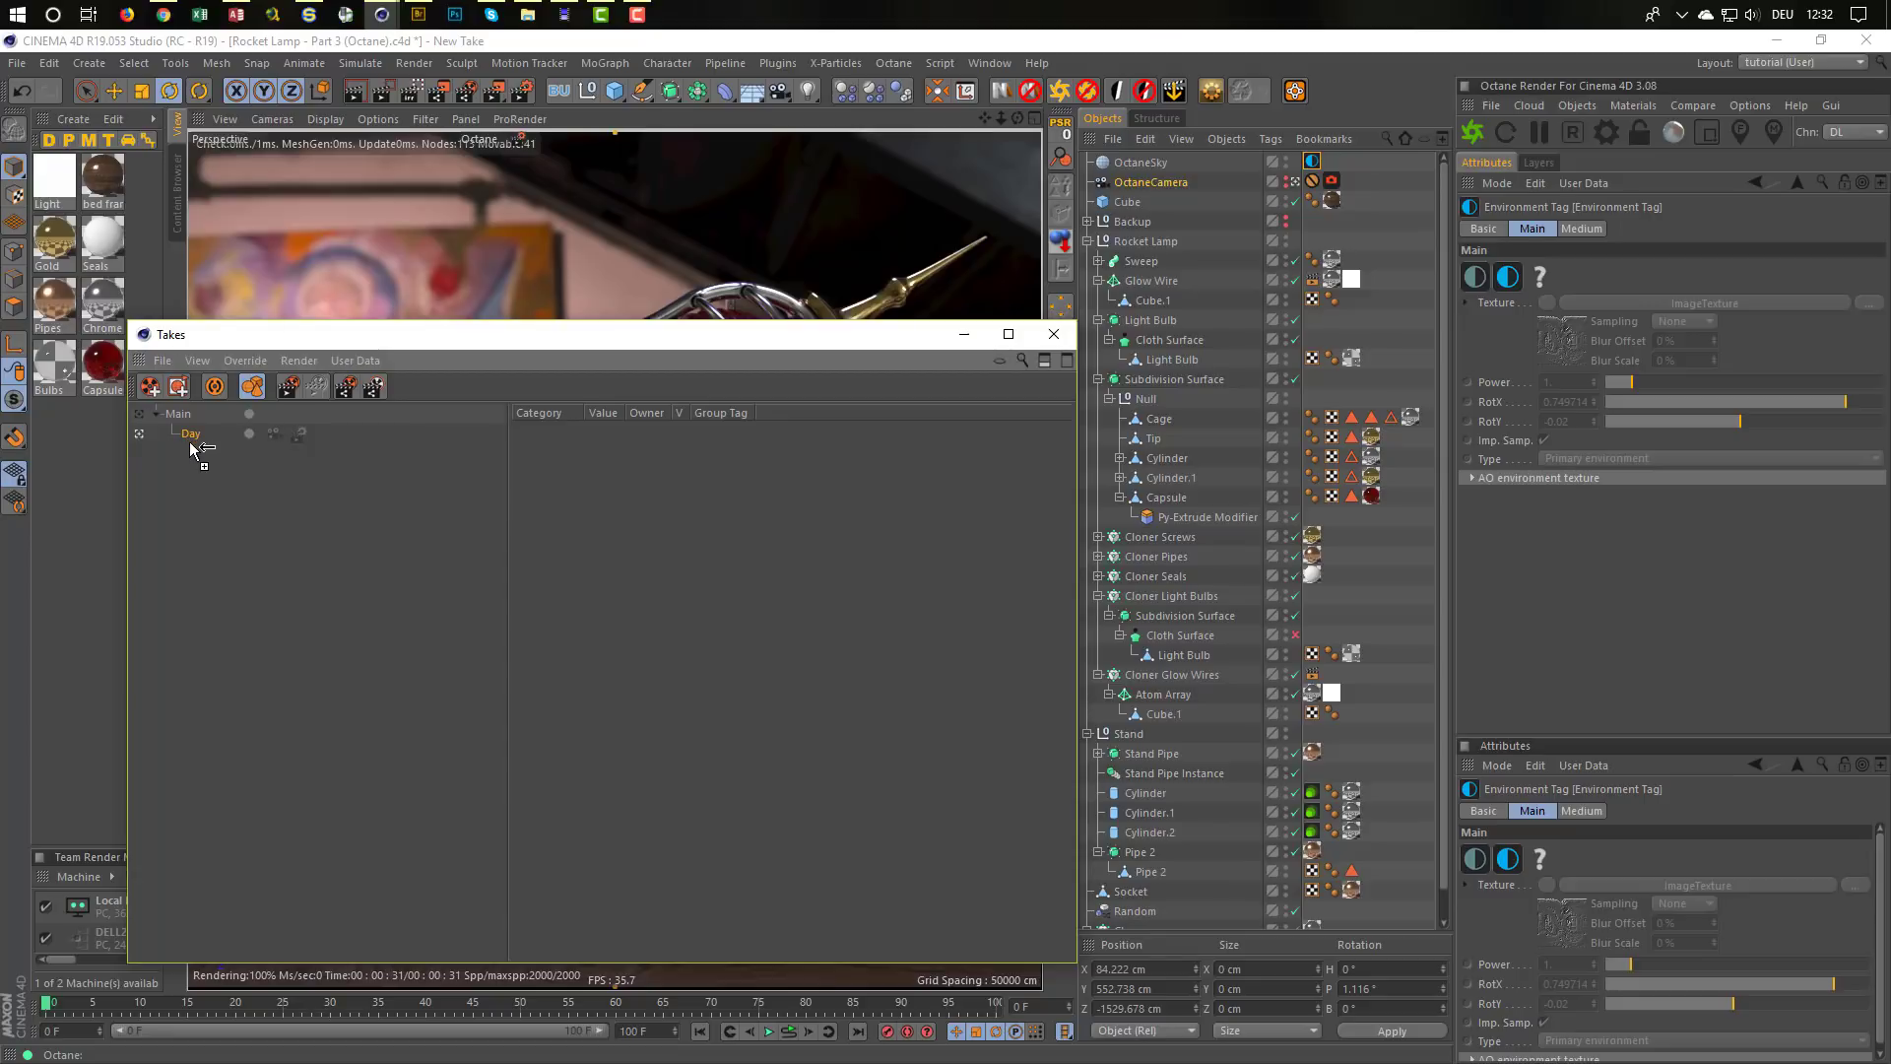
{"action": "left_click", "coordinate": [139, 453]}
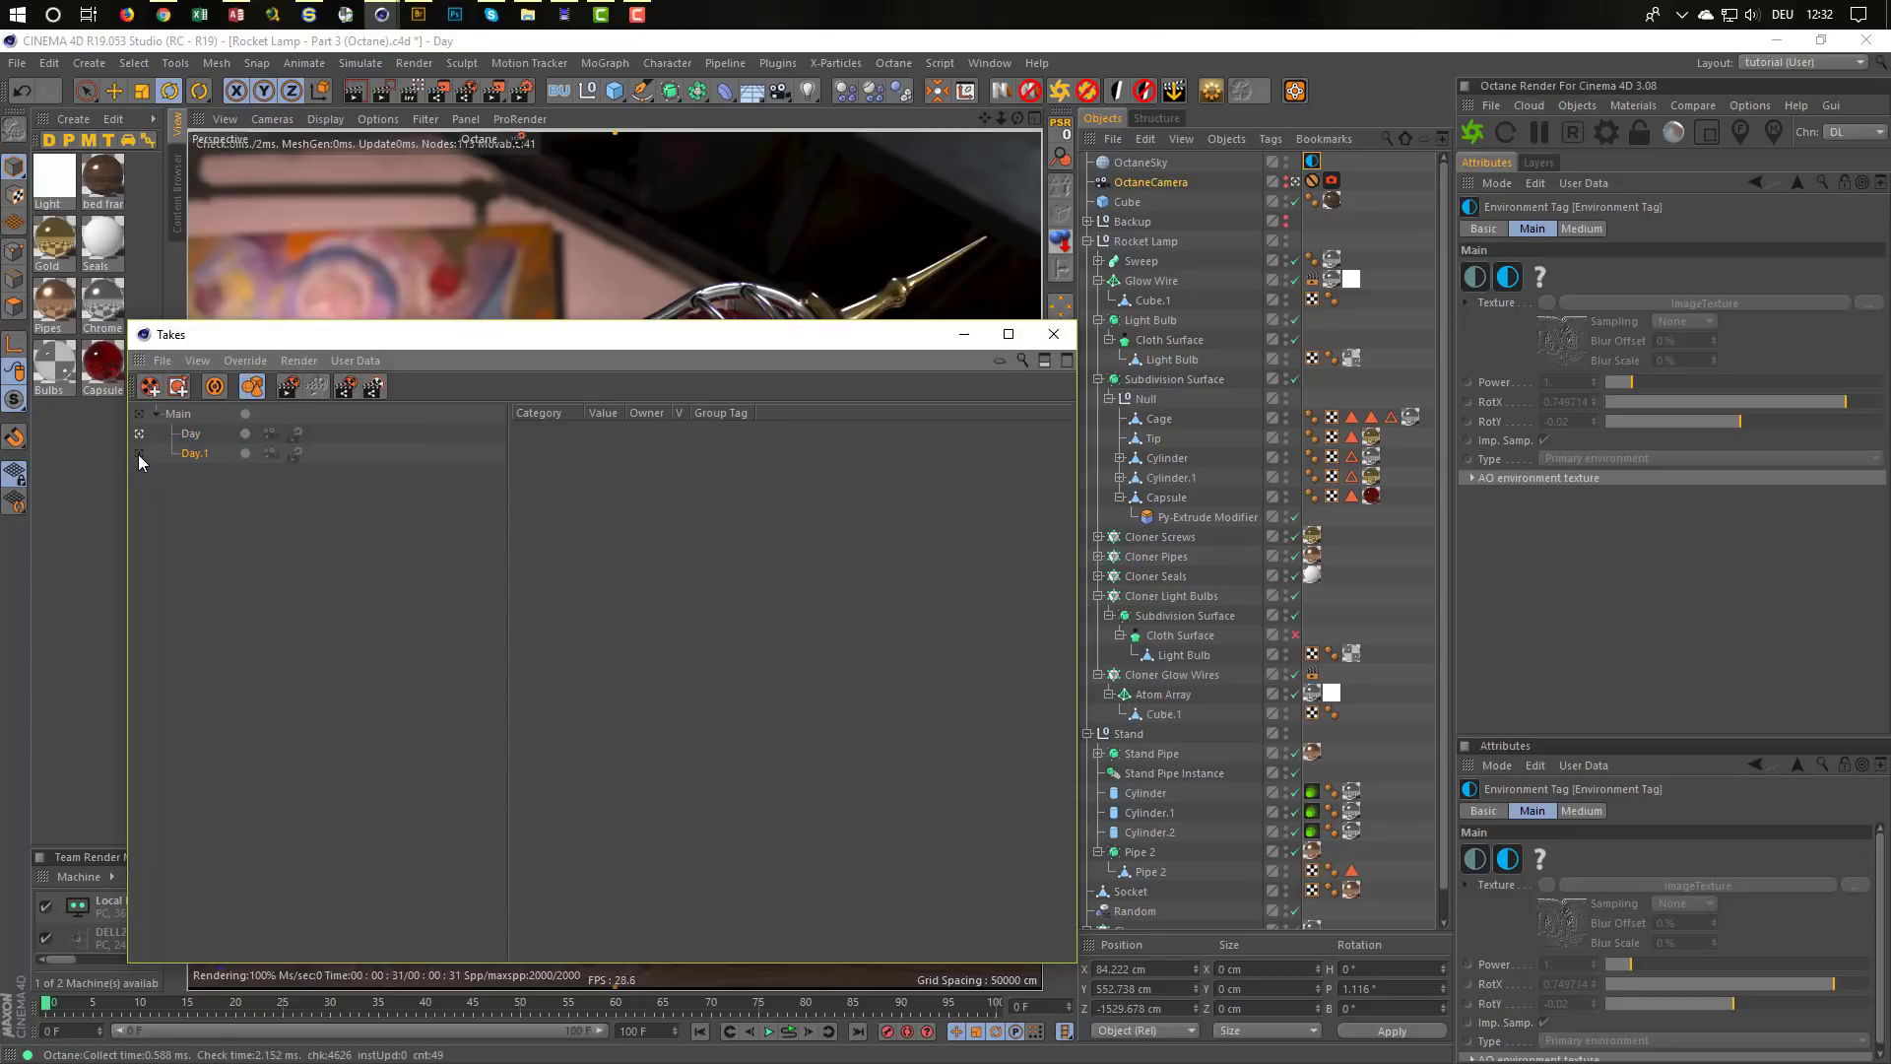
{"action": "double_click", "coordinate": [195, 453]}
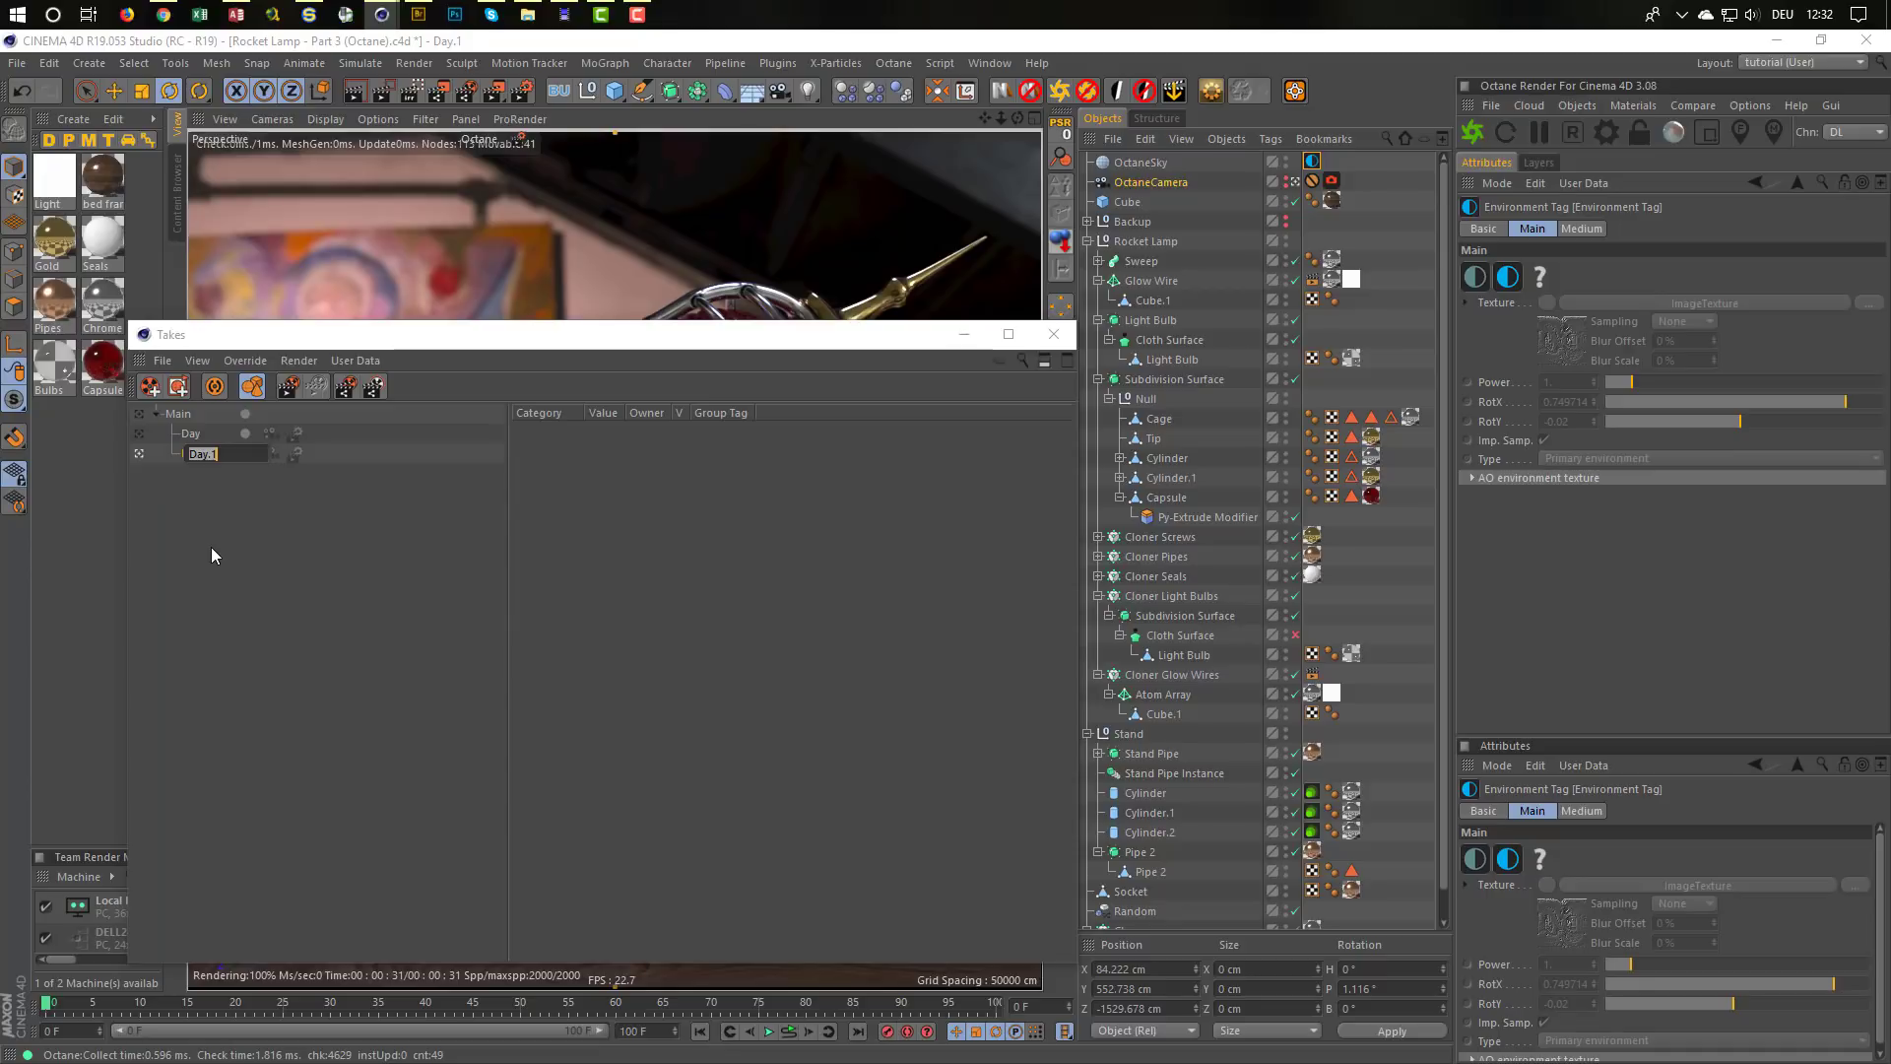
{"action": "type", "text": "Night"}
{"action": "key", "text": "Return"}
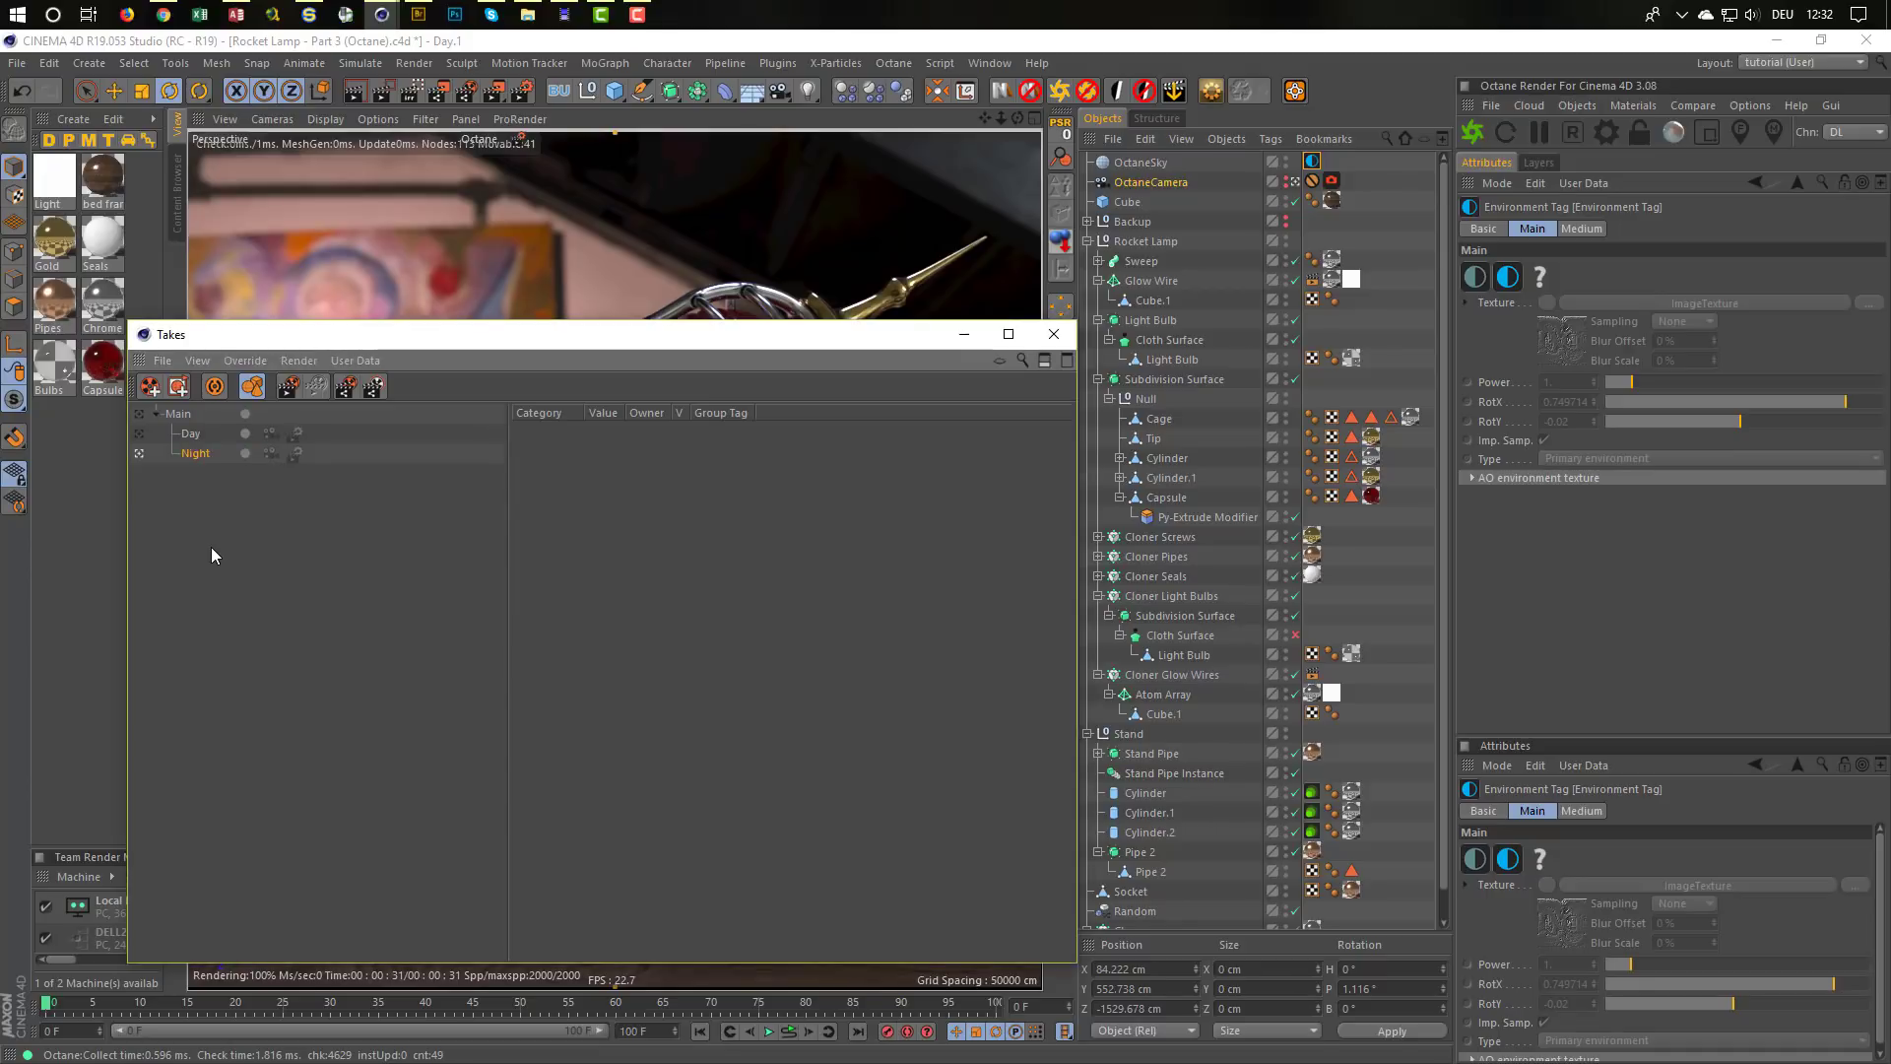
With Auto Take on, clear the Atom Array Light tag's Selection so Night's bulbs glow
{"action": "left_click", "coordinate": [219, 388]}
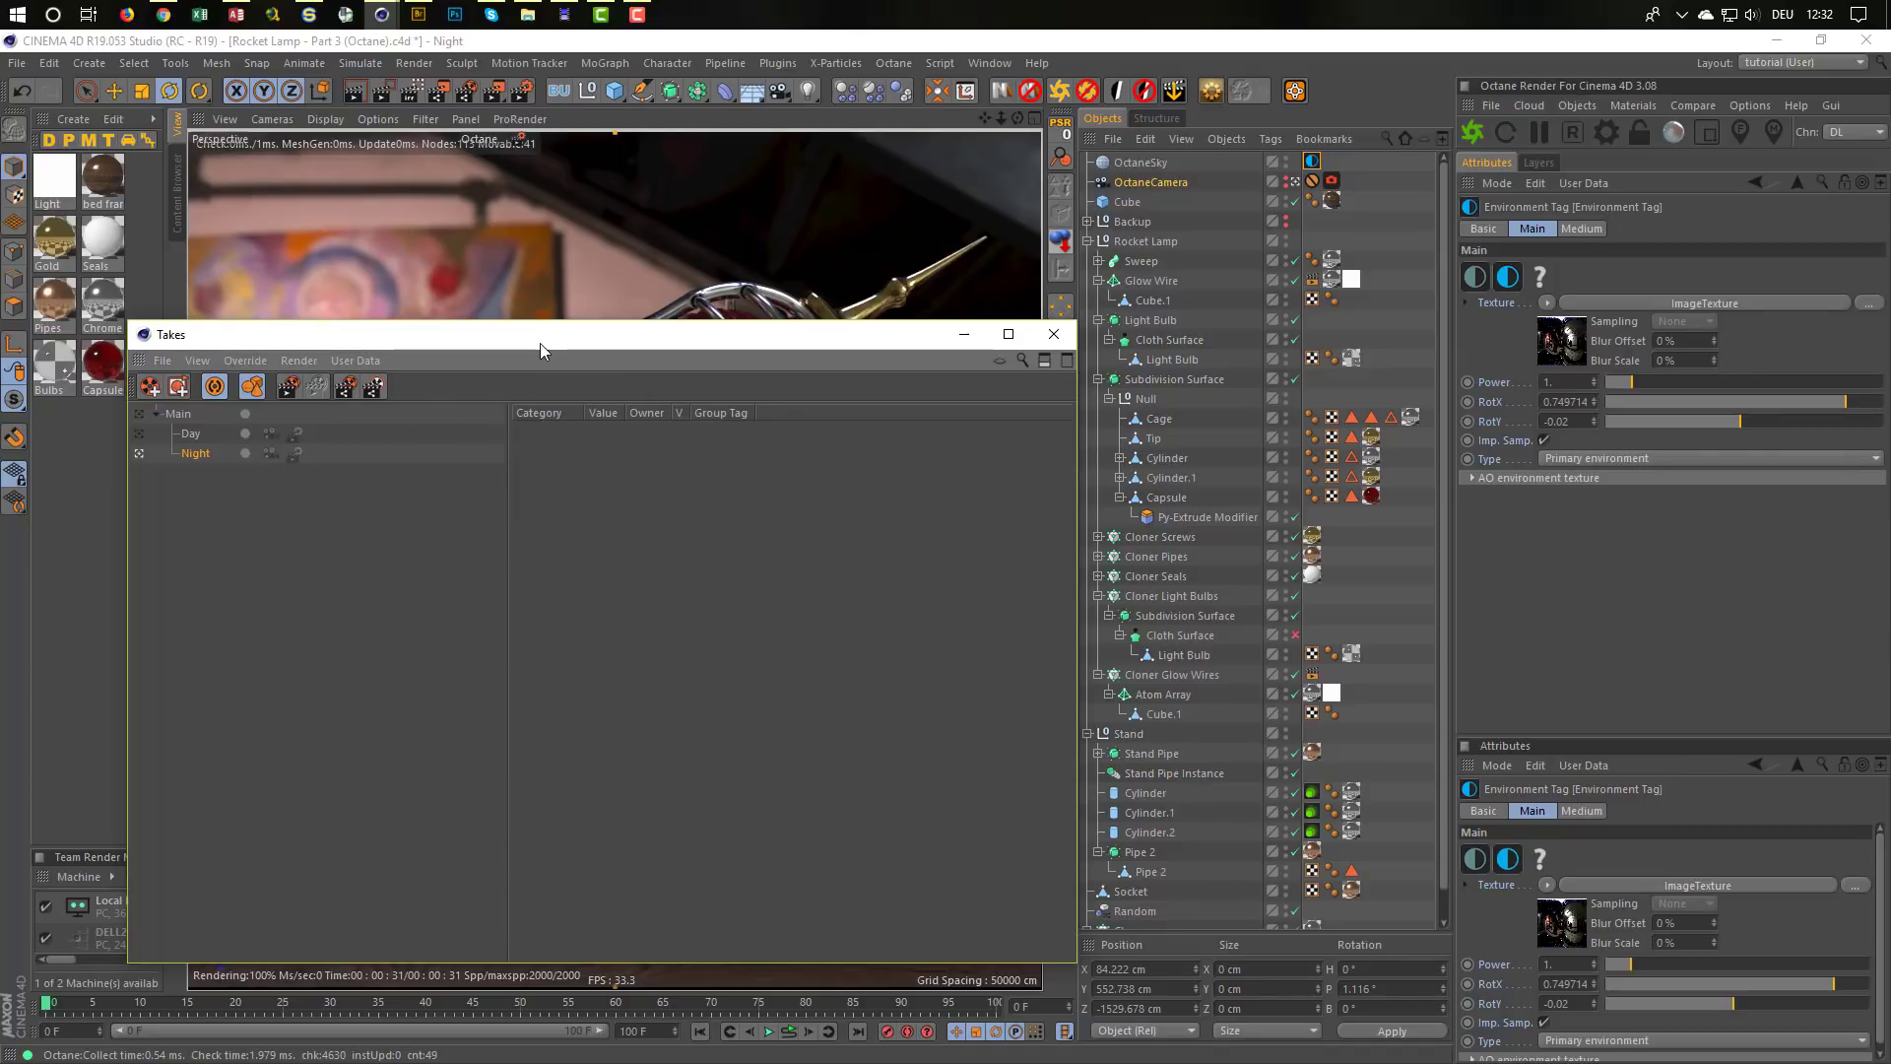
{"action": "left_click_drag", "start_coordinate": [540, 343], "coordinate": [516, 309]}
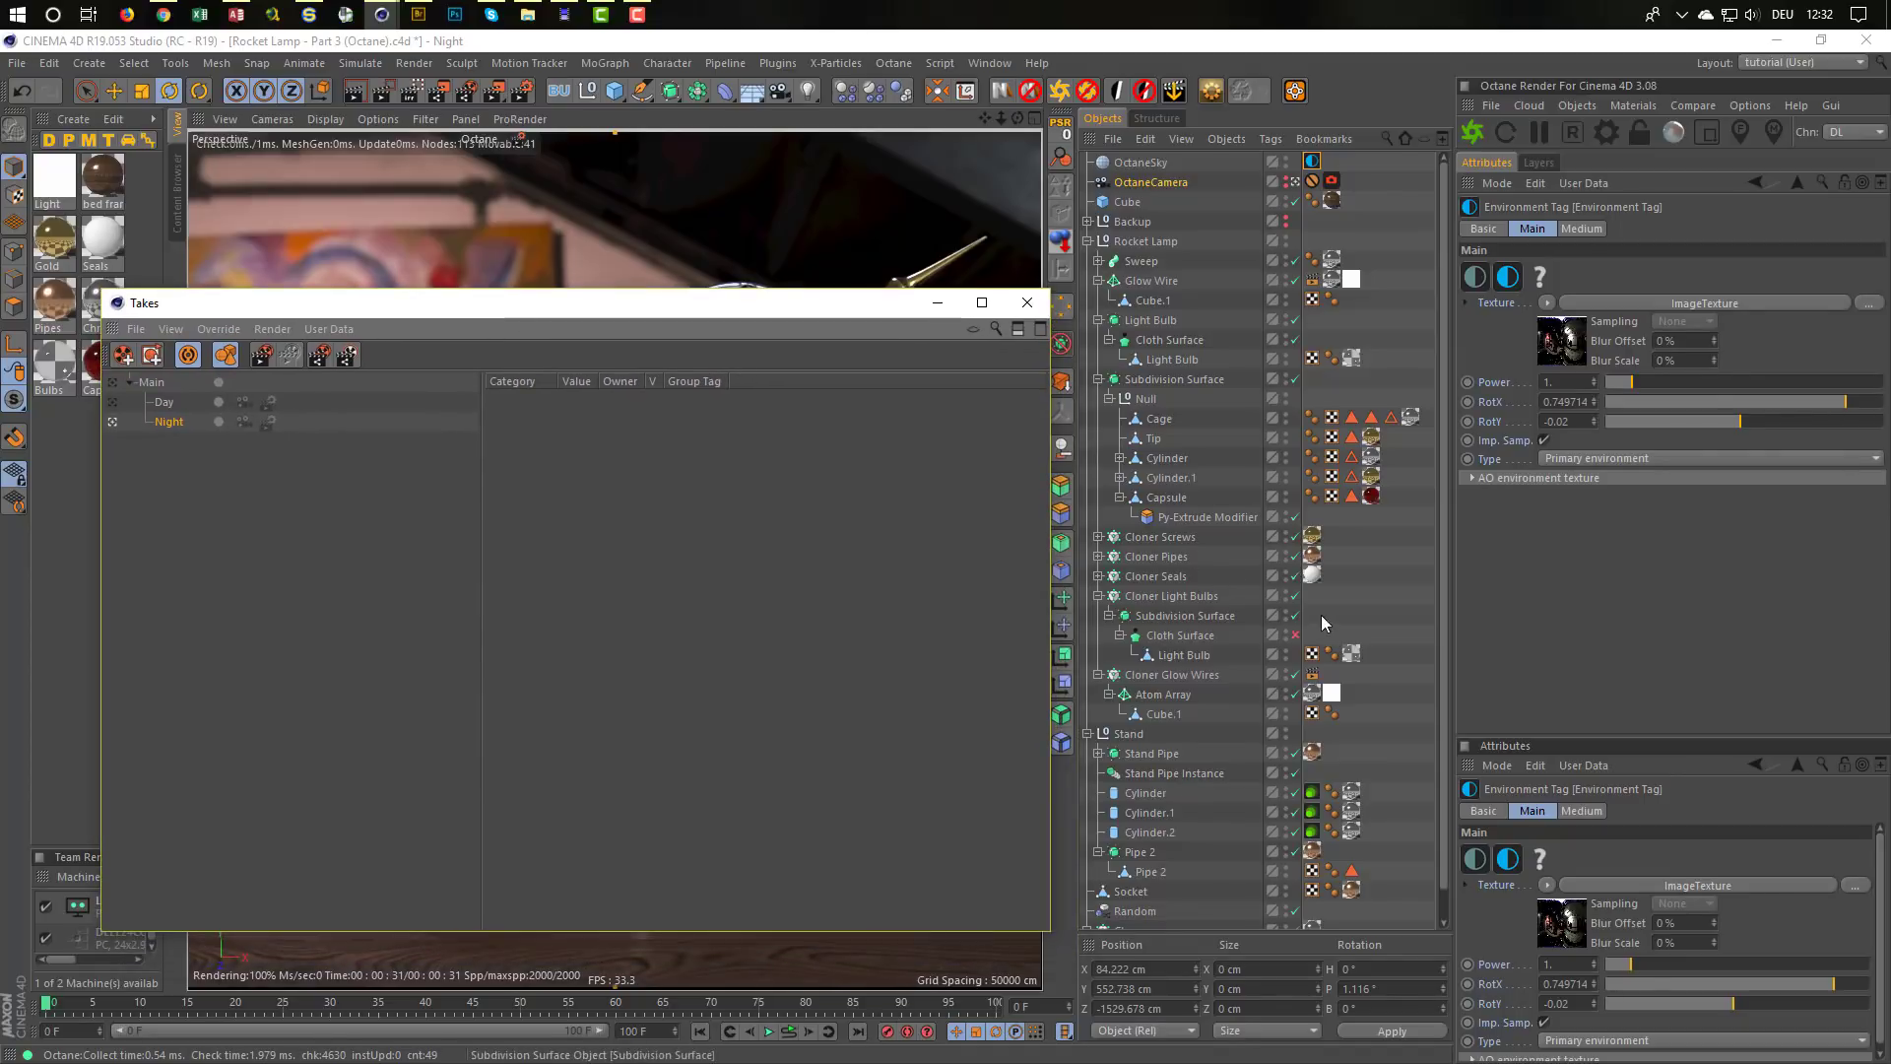
{"action": "left_click", "coordinate": [1330, 695]}
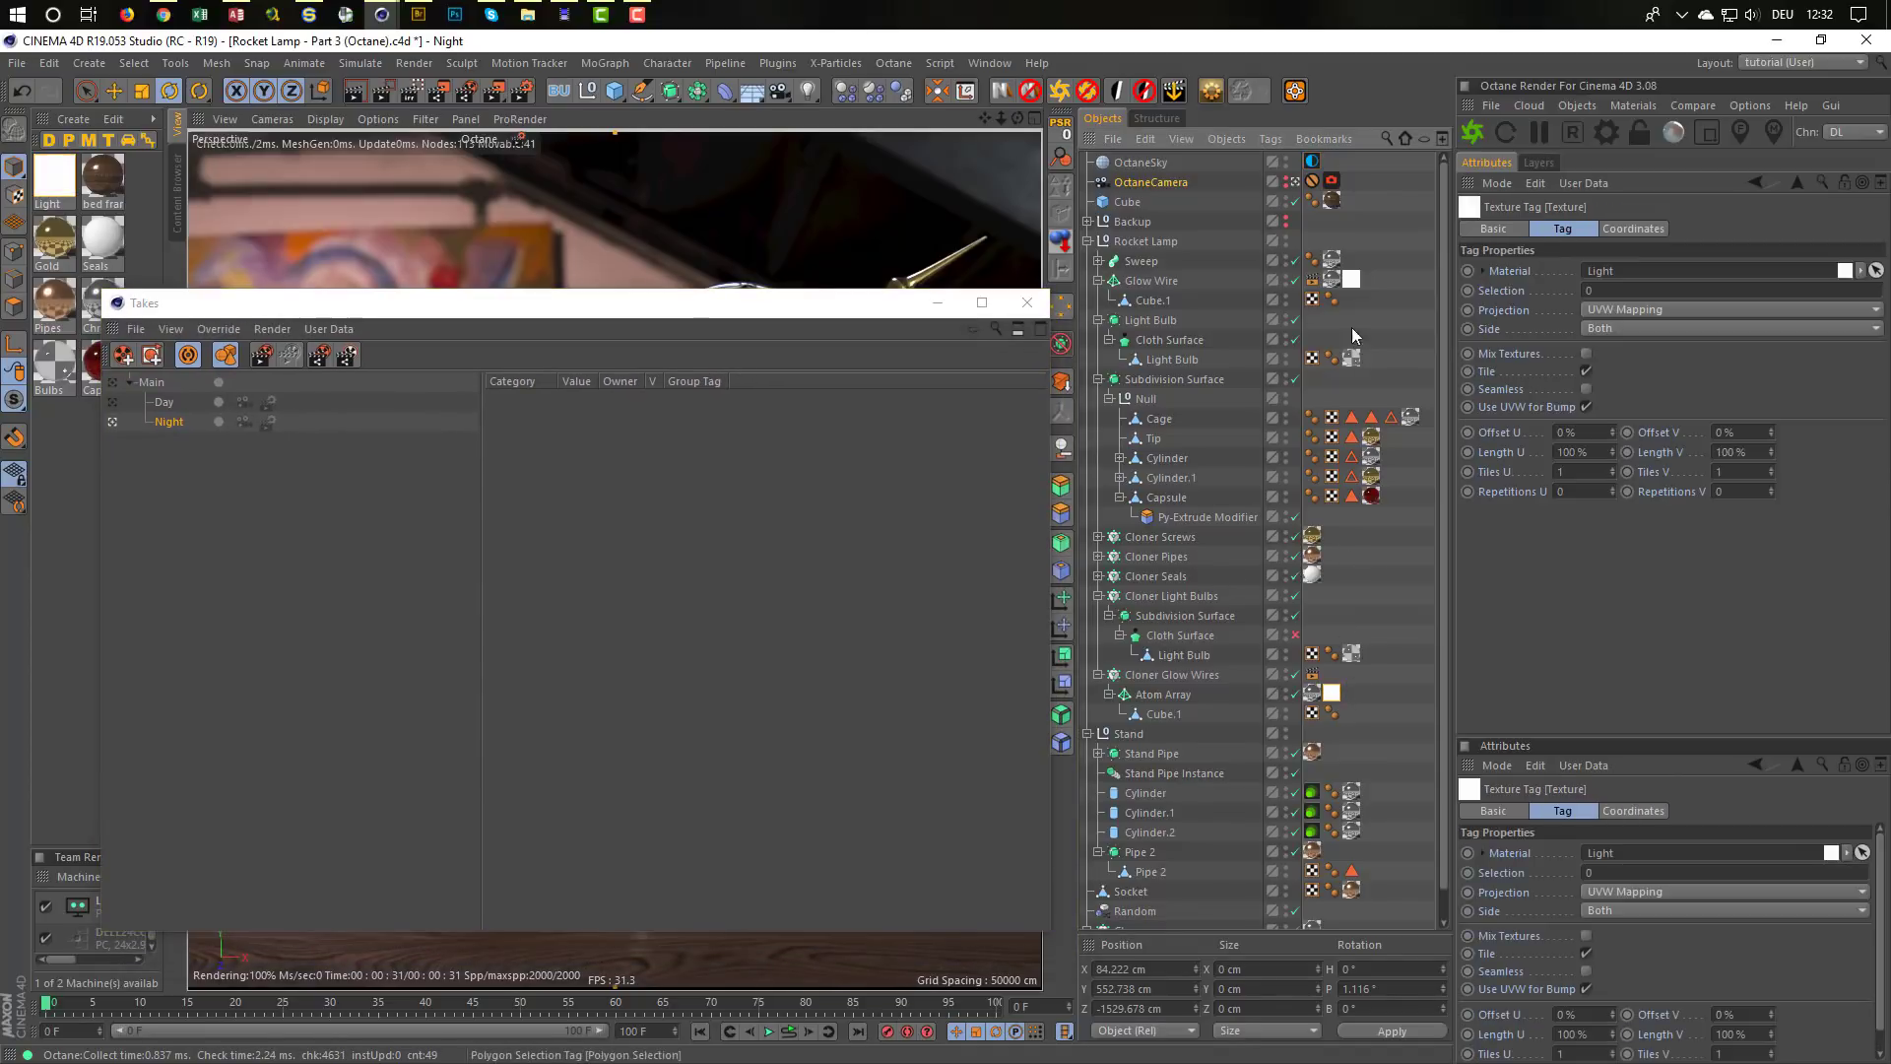
{"action": "left_click", "coordinate": [1639, 290]}
{"action": "key", "text": "Return"}
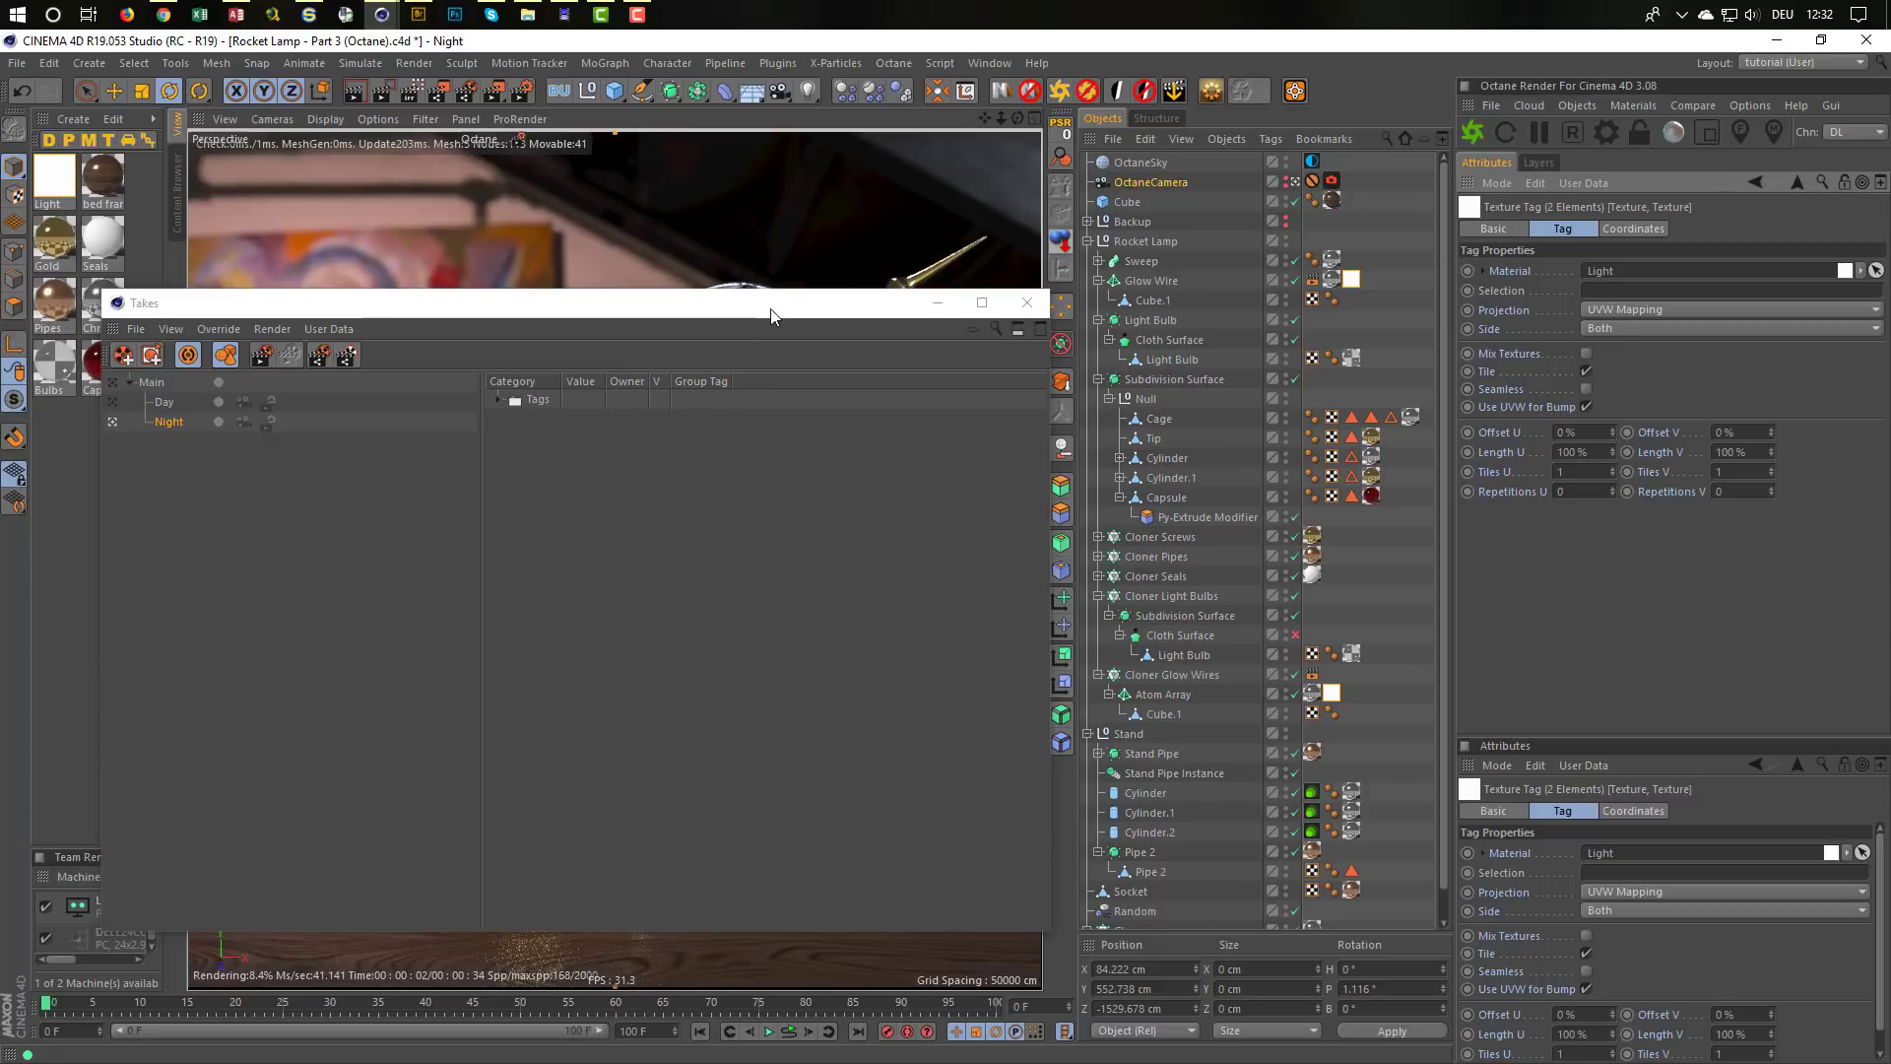
{"action": "left_click_drag", "start_coordinate": [772, 315], "coordinate": [1454, 416]}
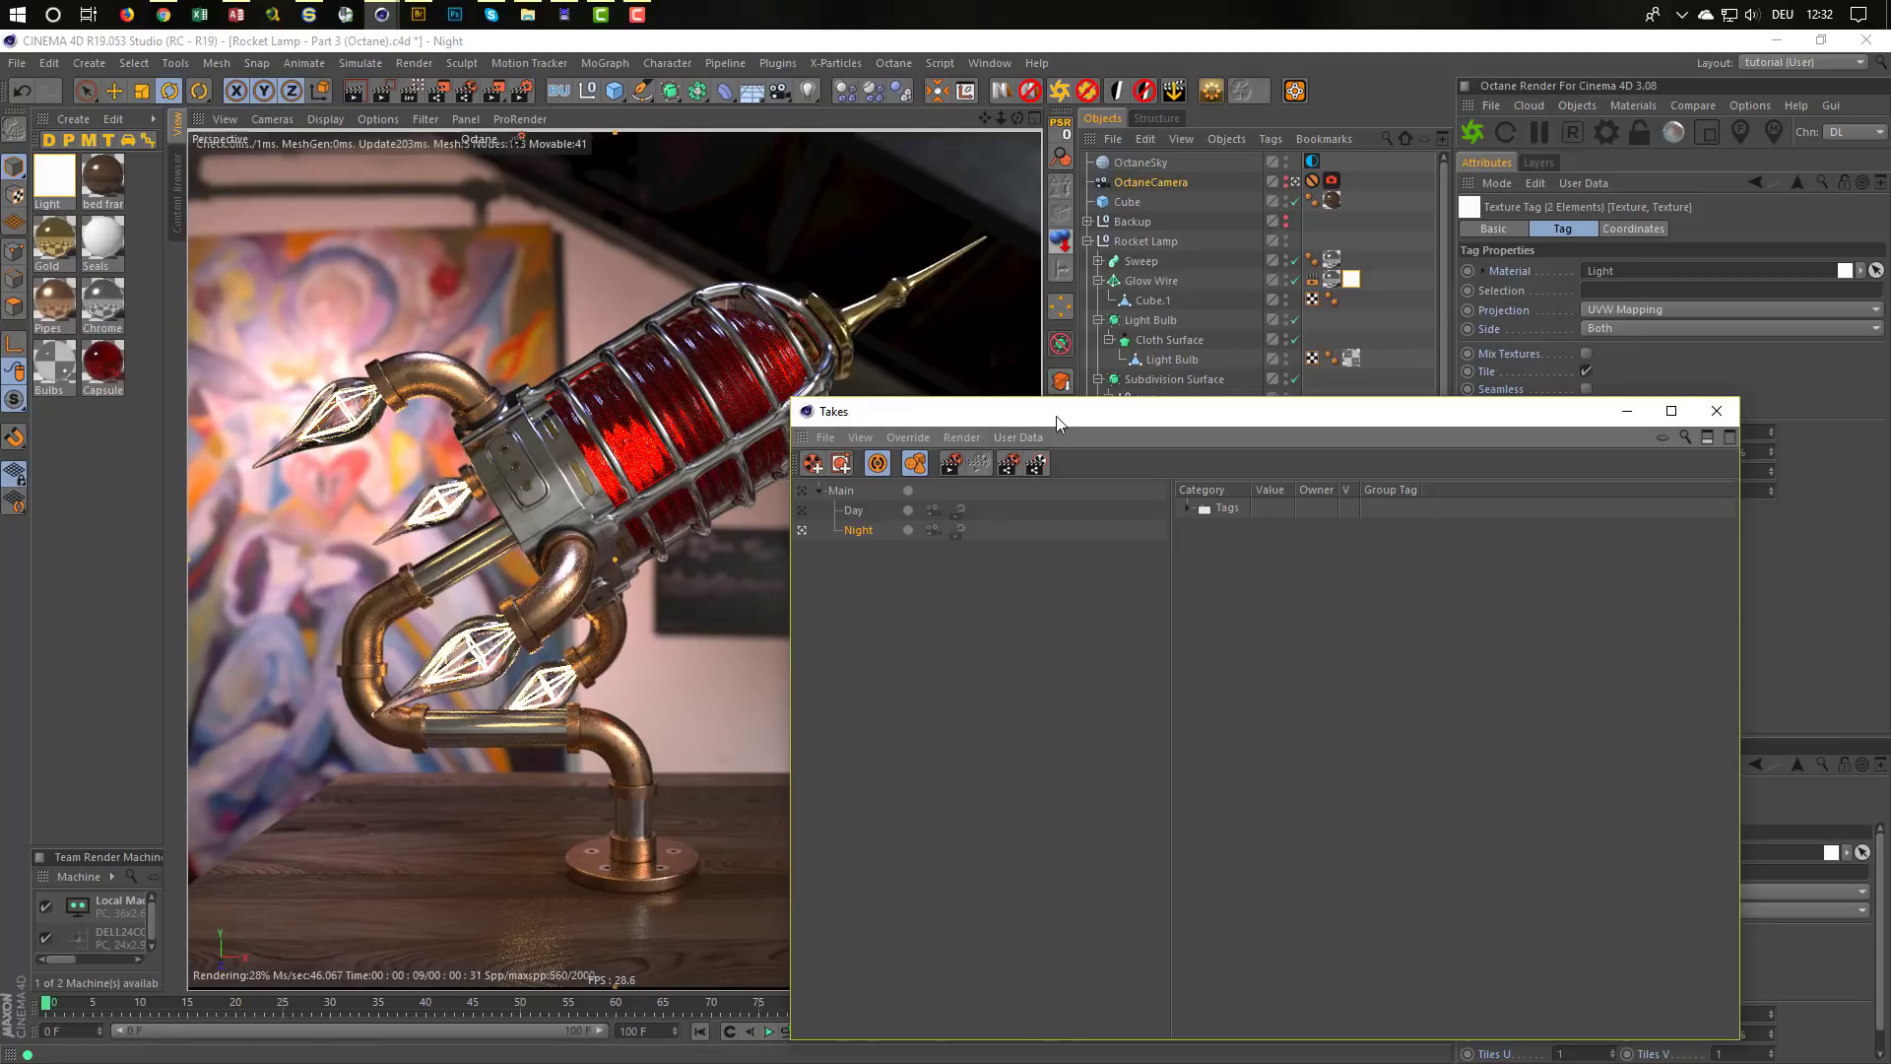
{"action": "left_click_drag", "start_coordinate": [1056, 416], "coordinate": [998, 429]}
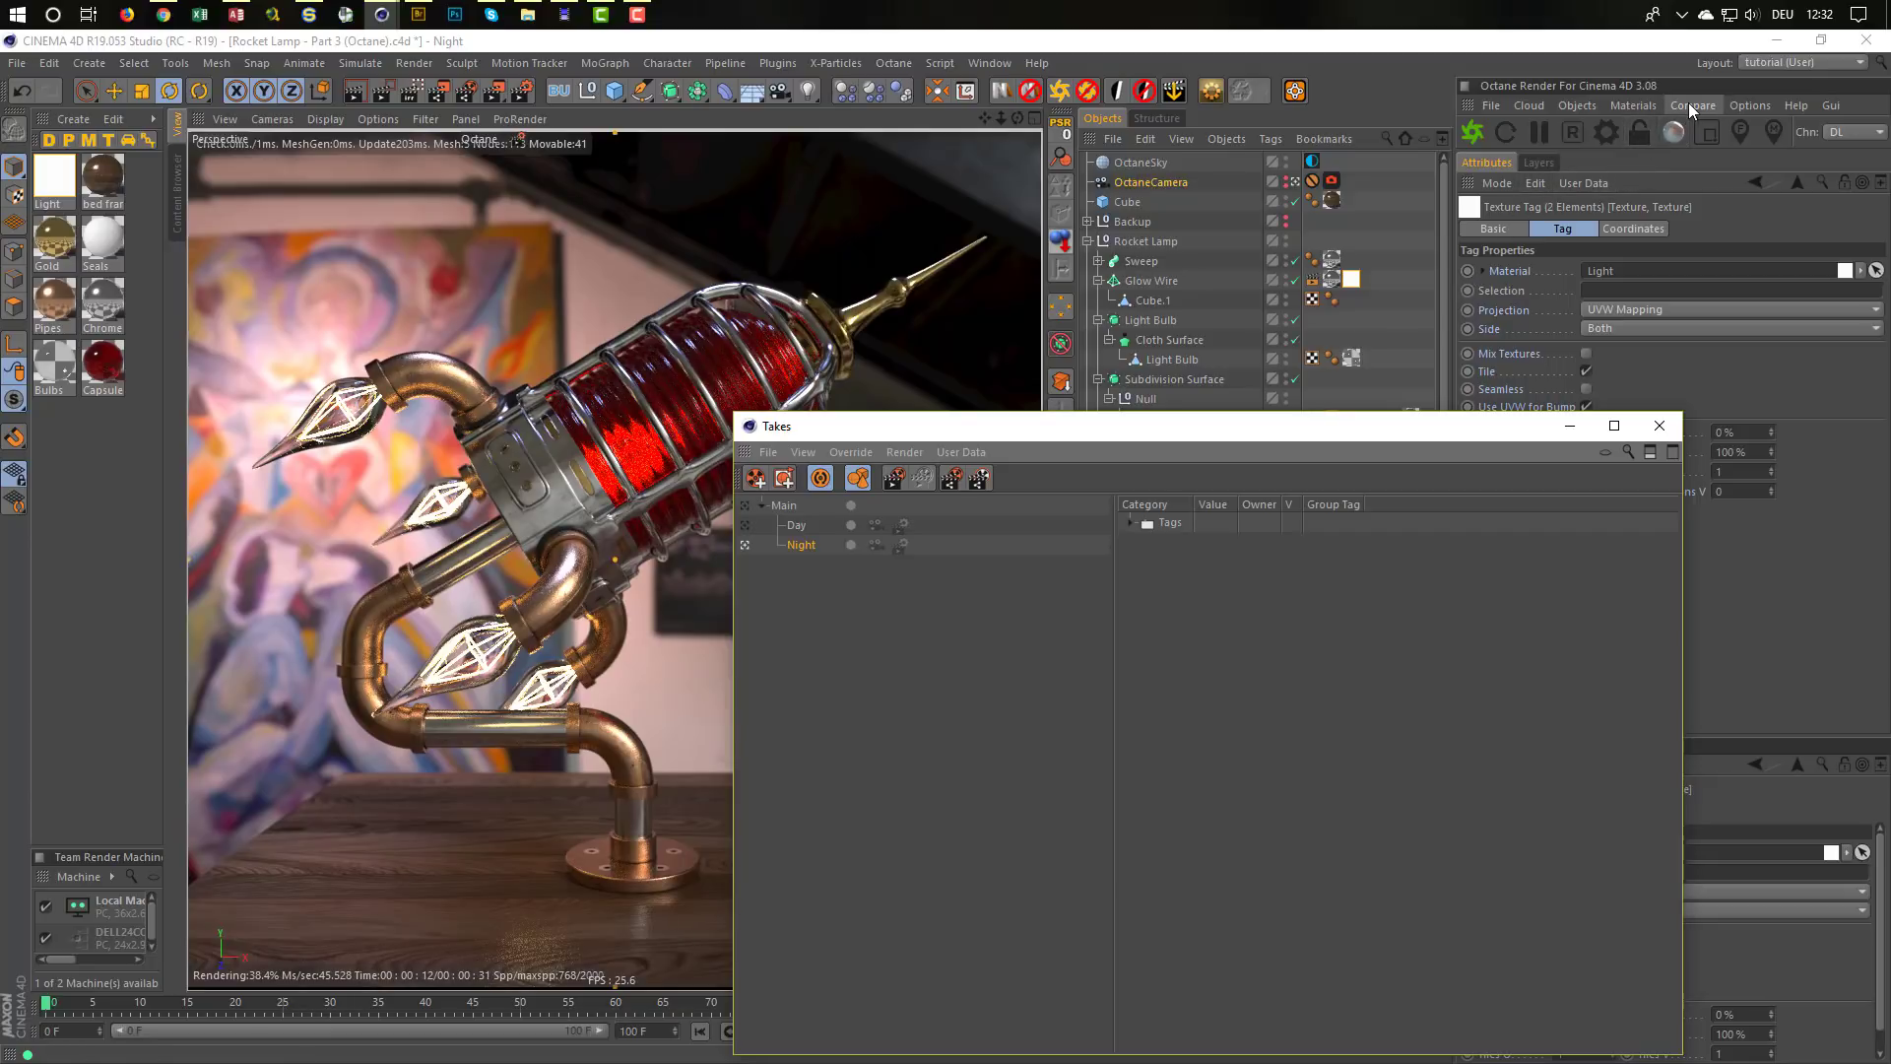
Set the Octane camera imager gamma to 0.5 for the Night take
{"action": "left_click", "coordinate": [1605, 132]}
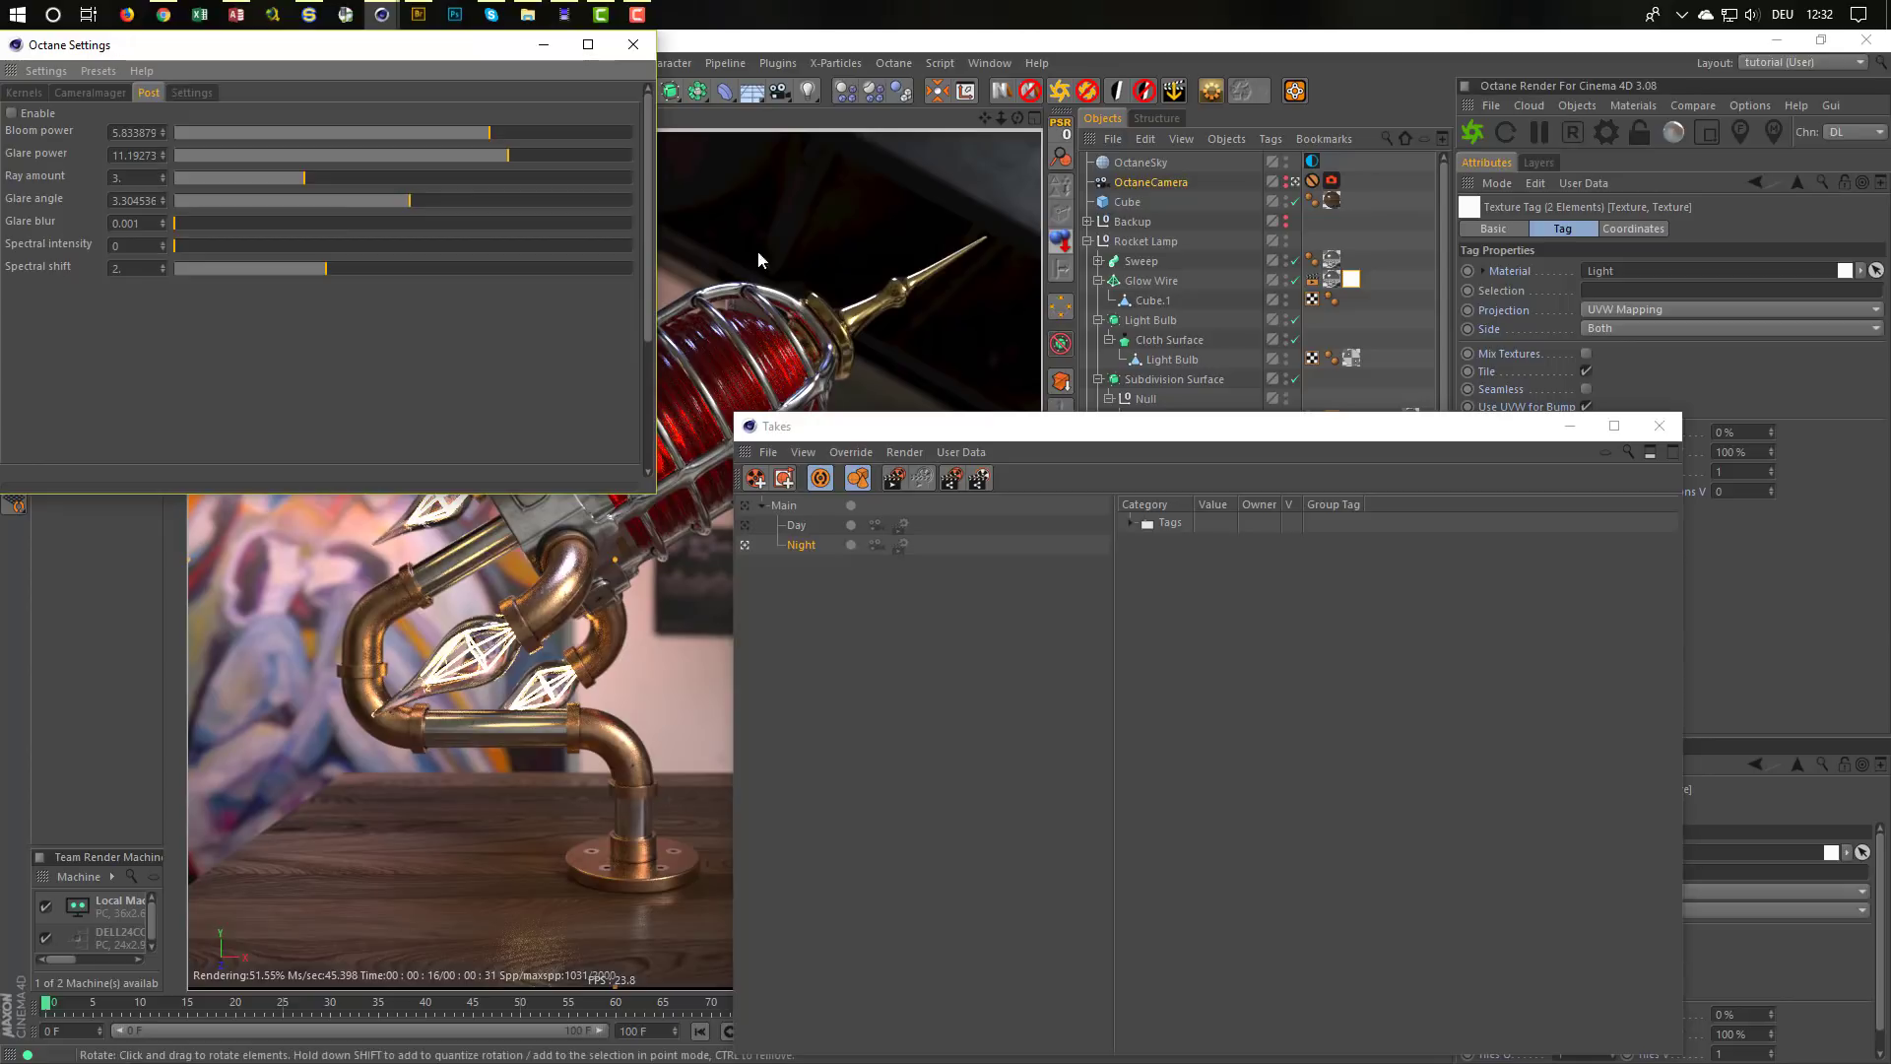
{"action": "left_click", "coordinate": [97, 93]}
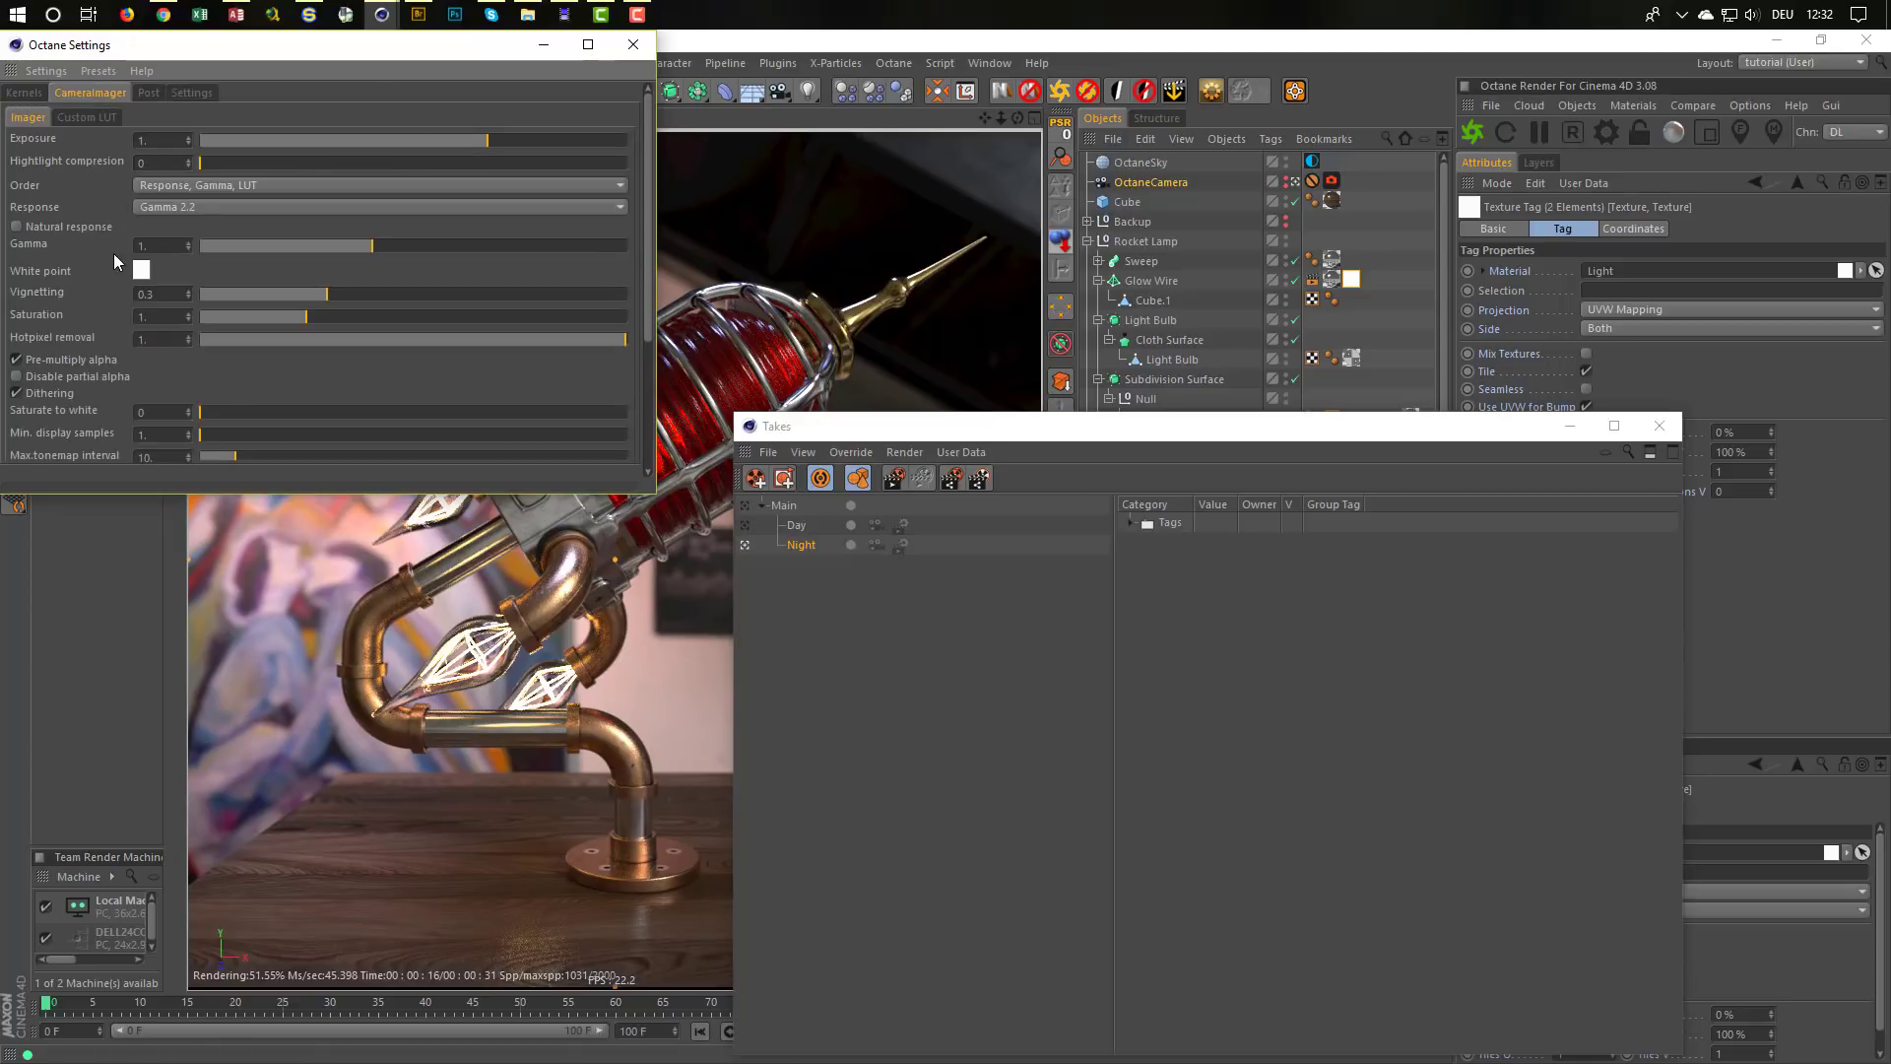
{"action": "left_click", "coordinate": [157, 245]}
{"action": "type", "text": "0.5"}
{"action": "key", "text": "Return"}
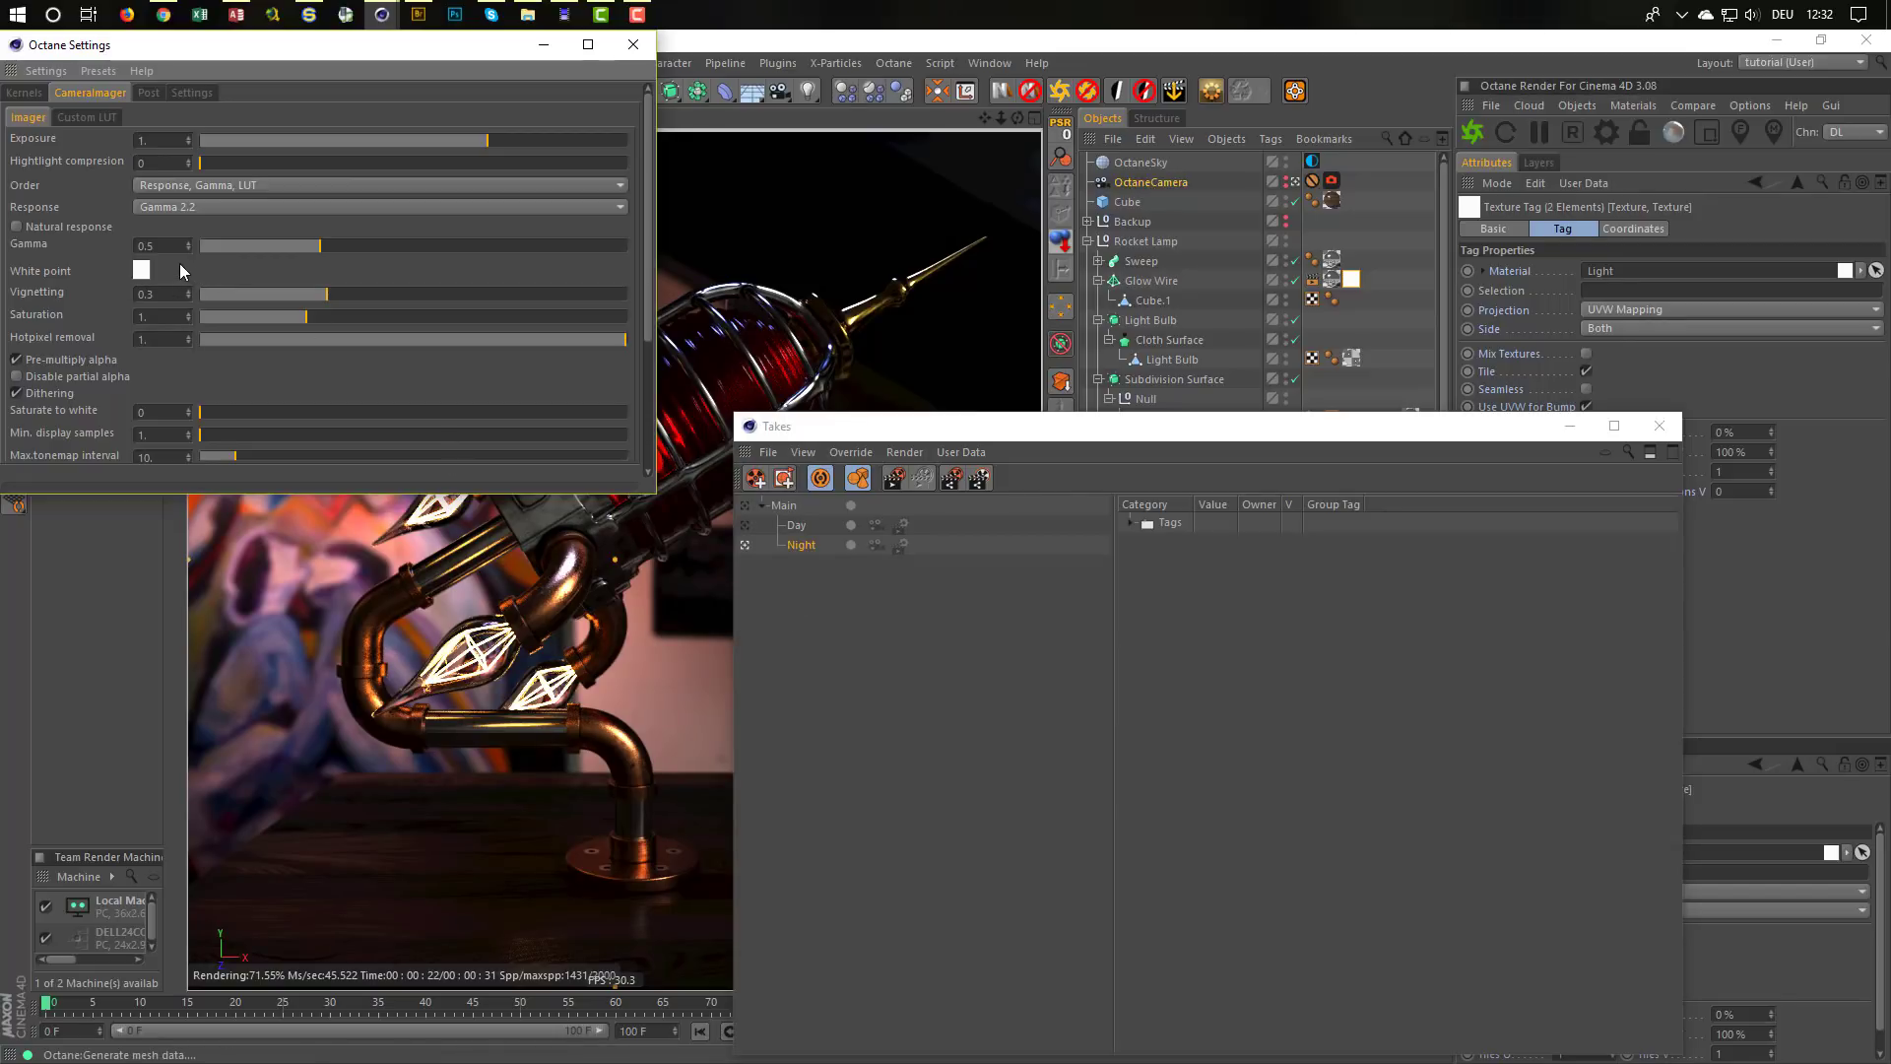
Enable bloom and glare post-processing, then close Octane Settings
{"action": "left_click", "coordinate": [154, 92]}
{"action": "left_click", "coordinate": [16, 114]}
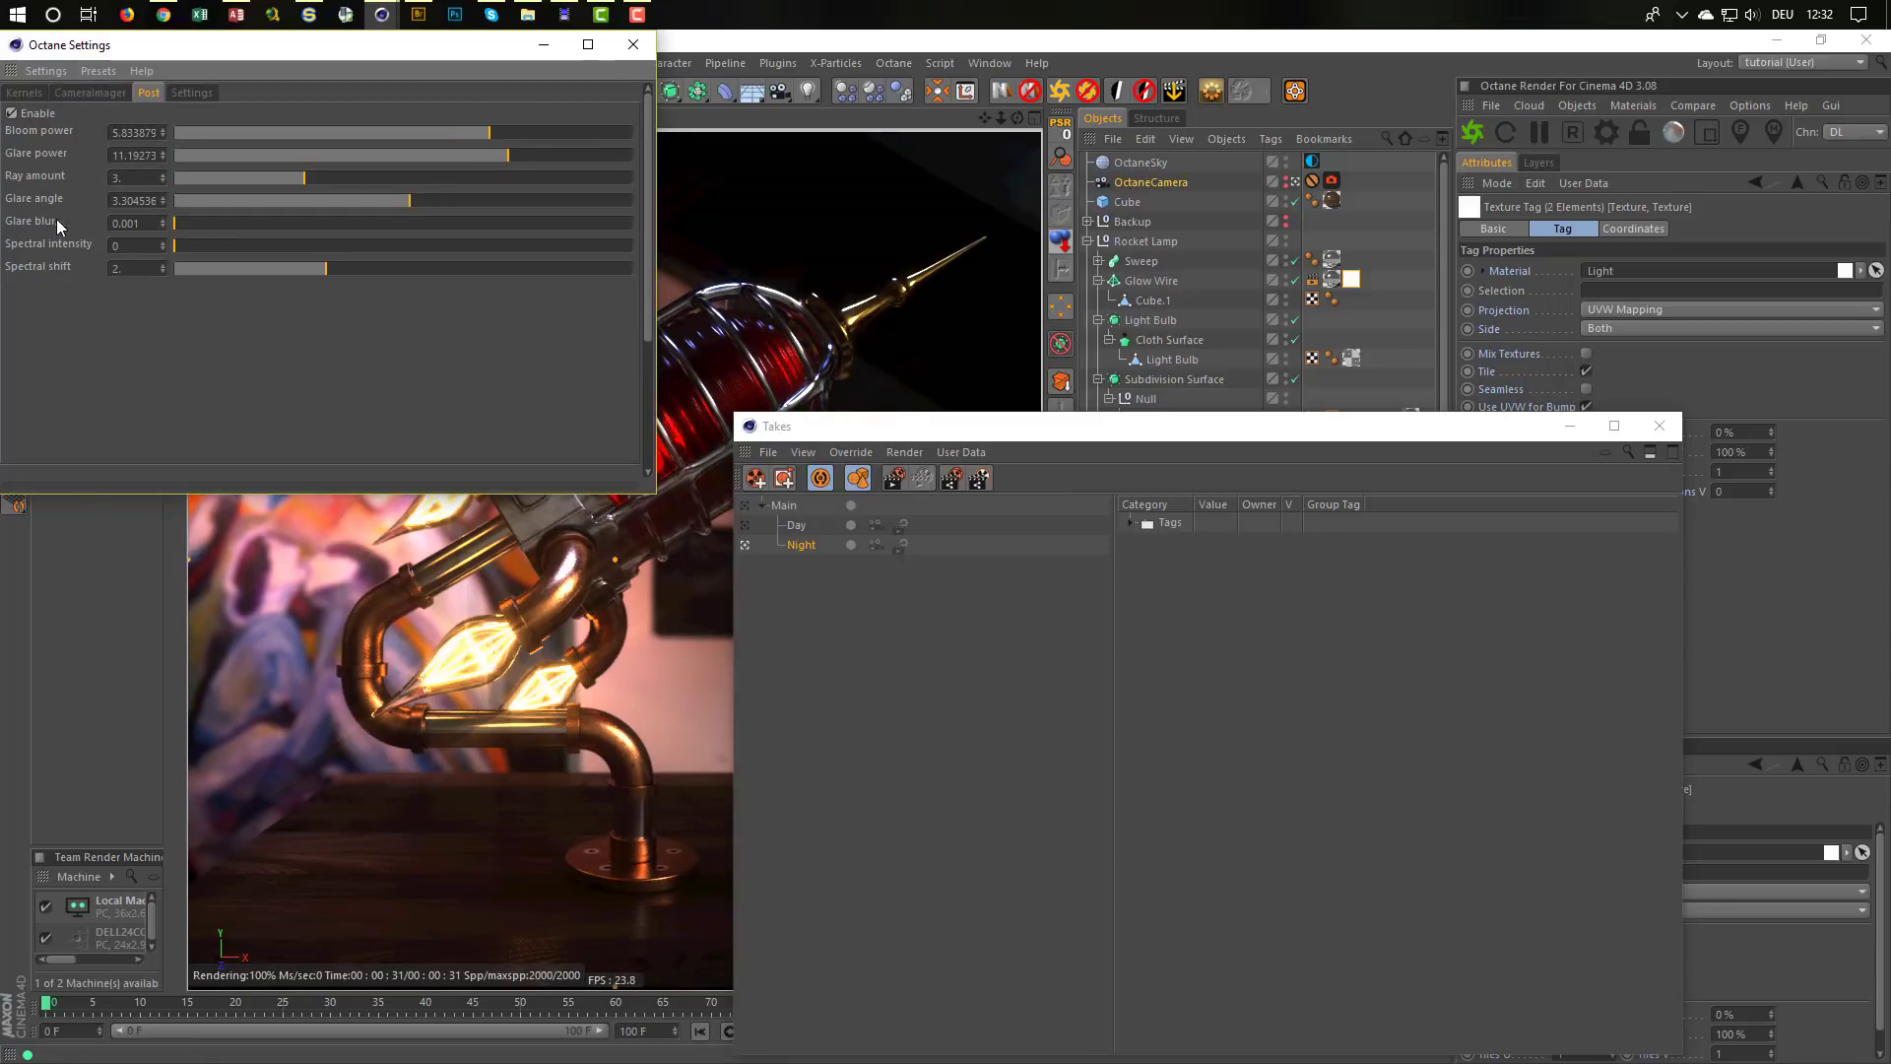
{"action": "left_click", "coordinate": [635, 47]}
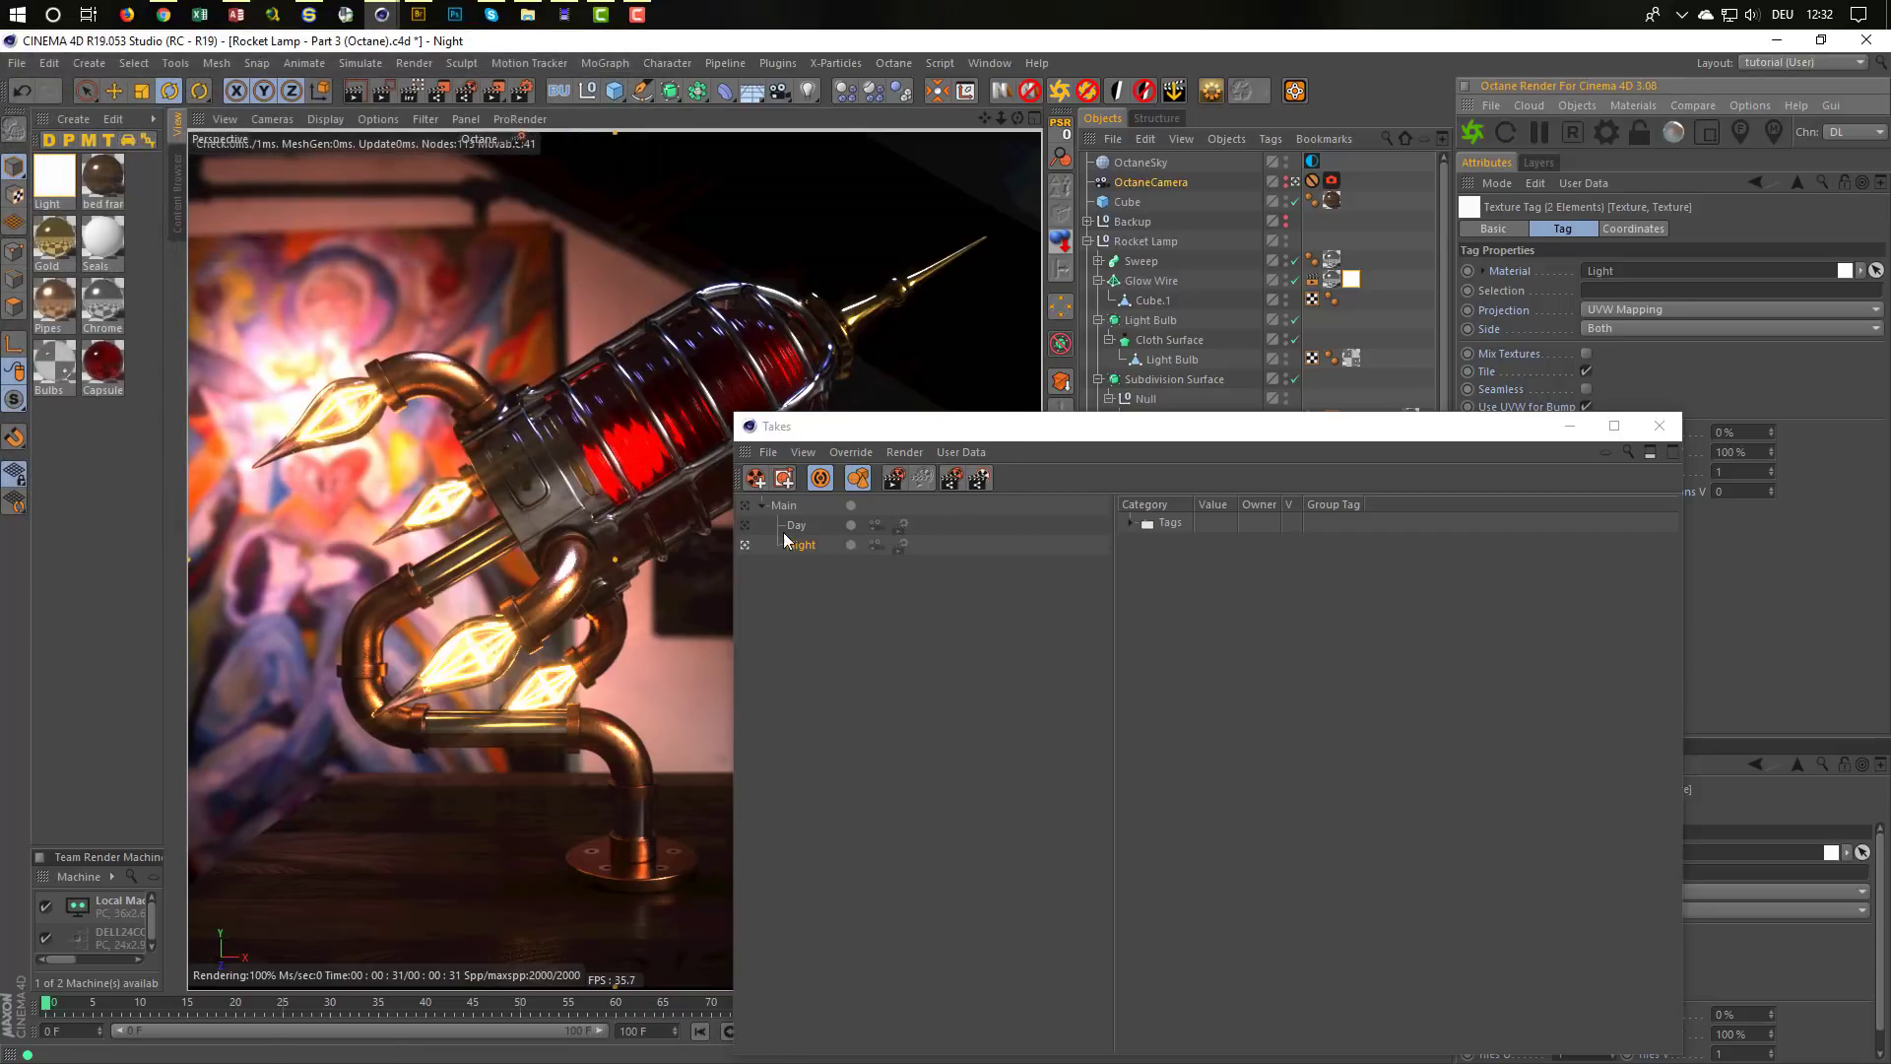
Compare the Day and Night takes, end on Day, and turn Auto Take off
{"action": "left_click", "coordinate": [743, 526]}
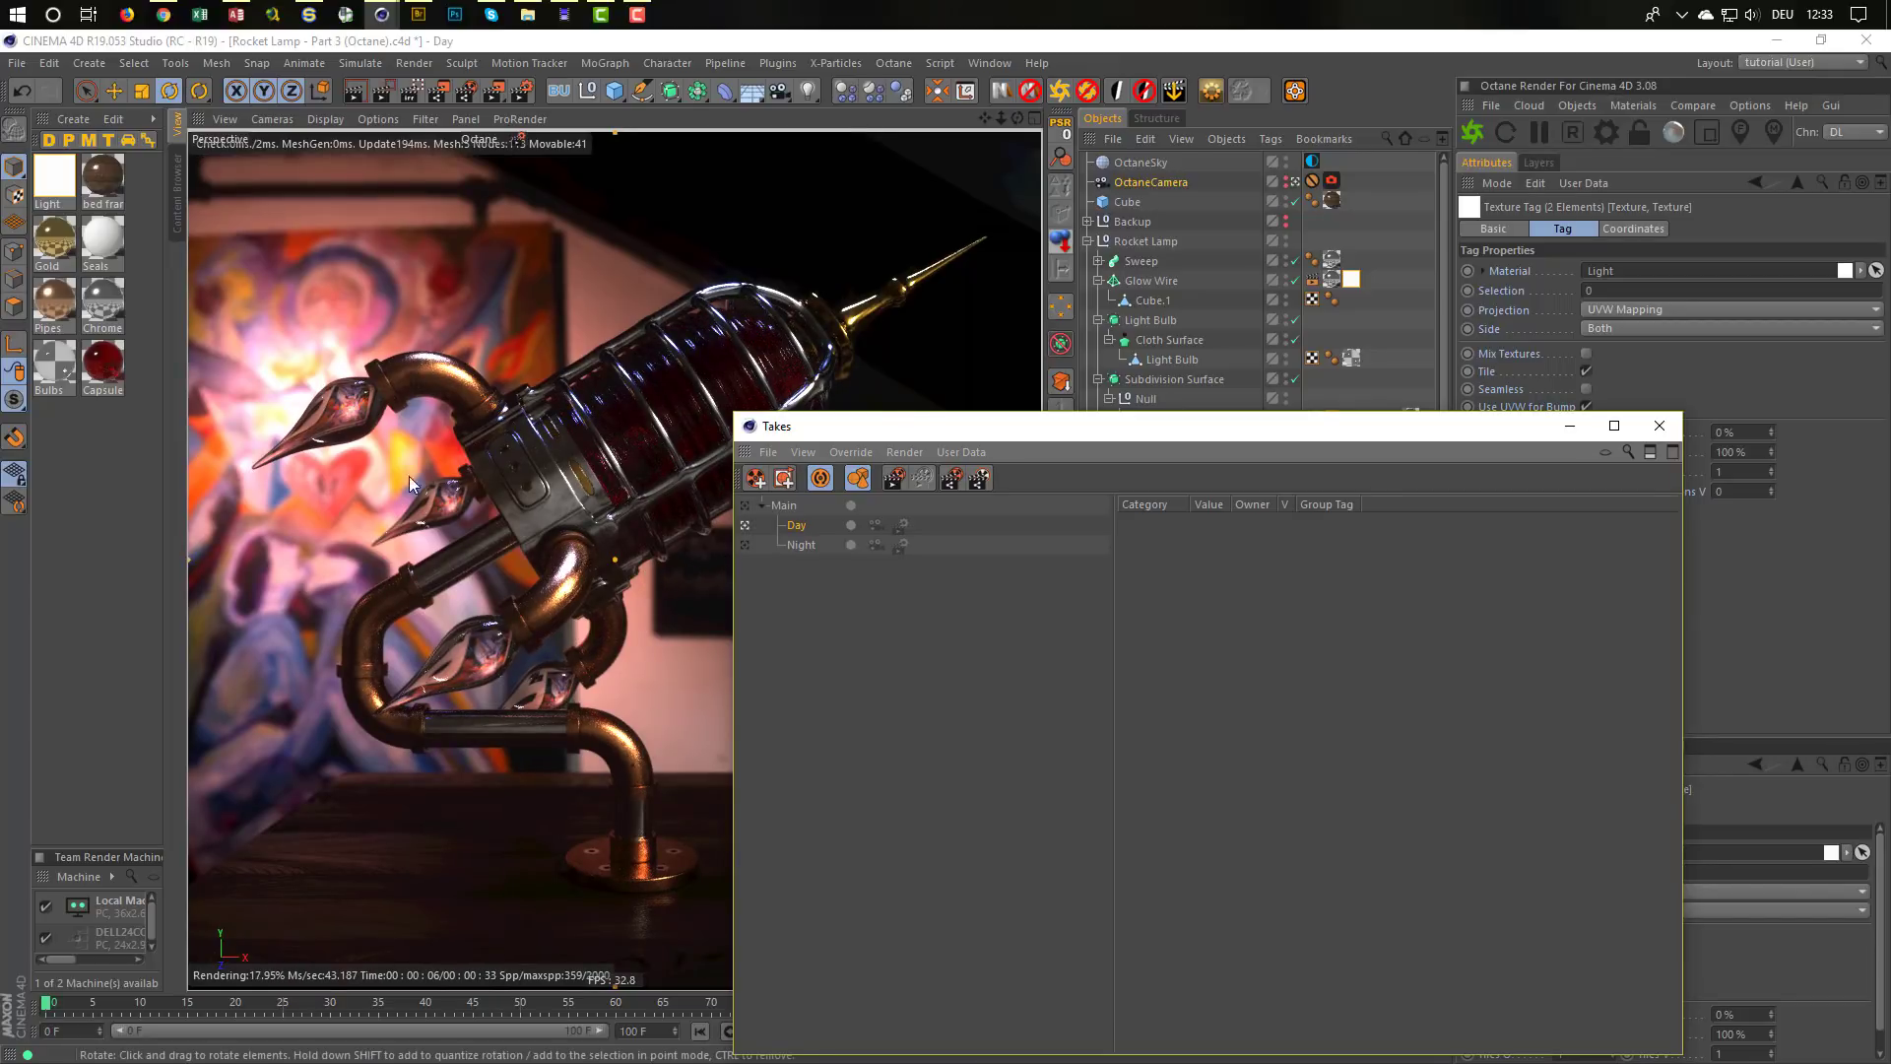
{"action": "left_click", "coordinate": [745, 545]}
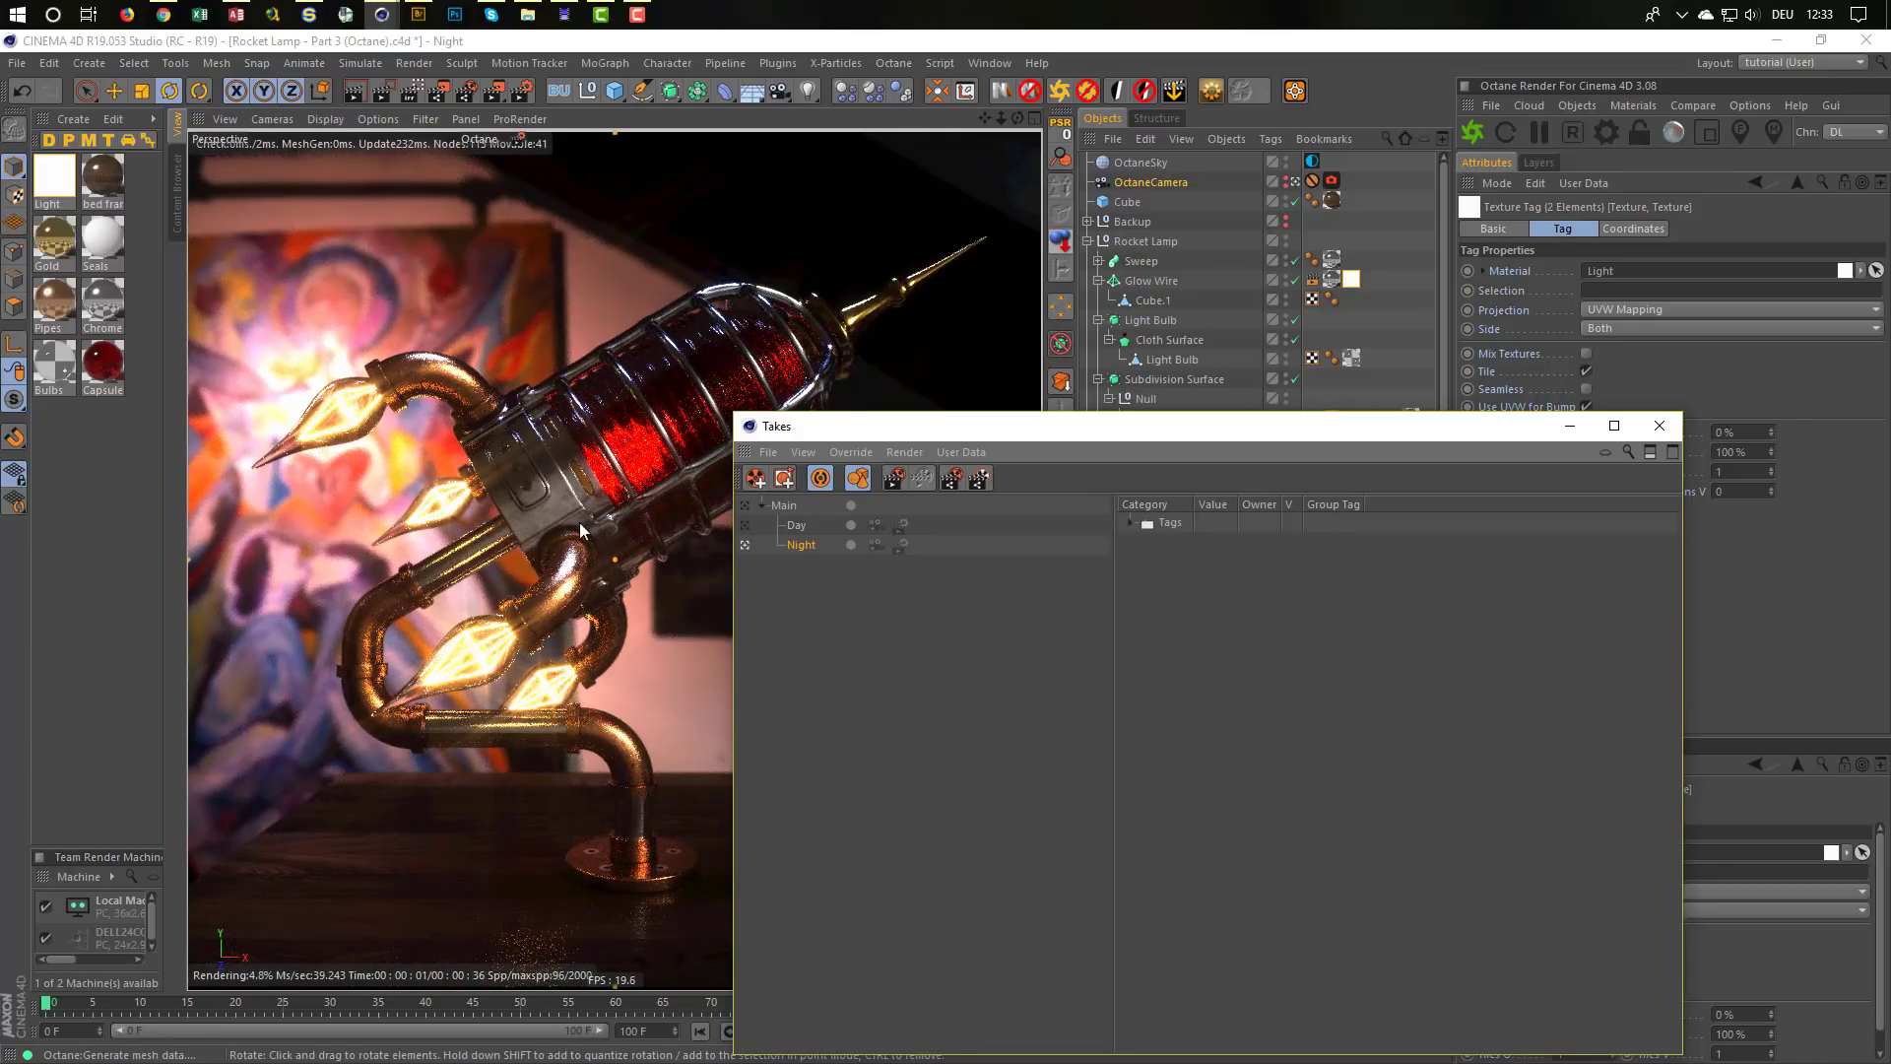
{"action": "left_click", "coordinate": [745, 531]}
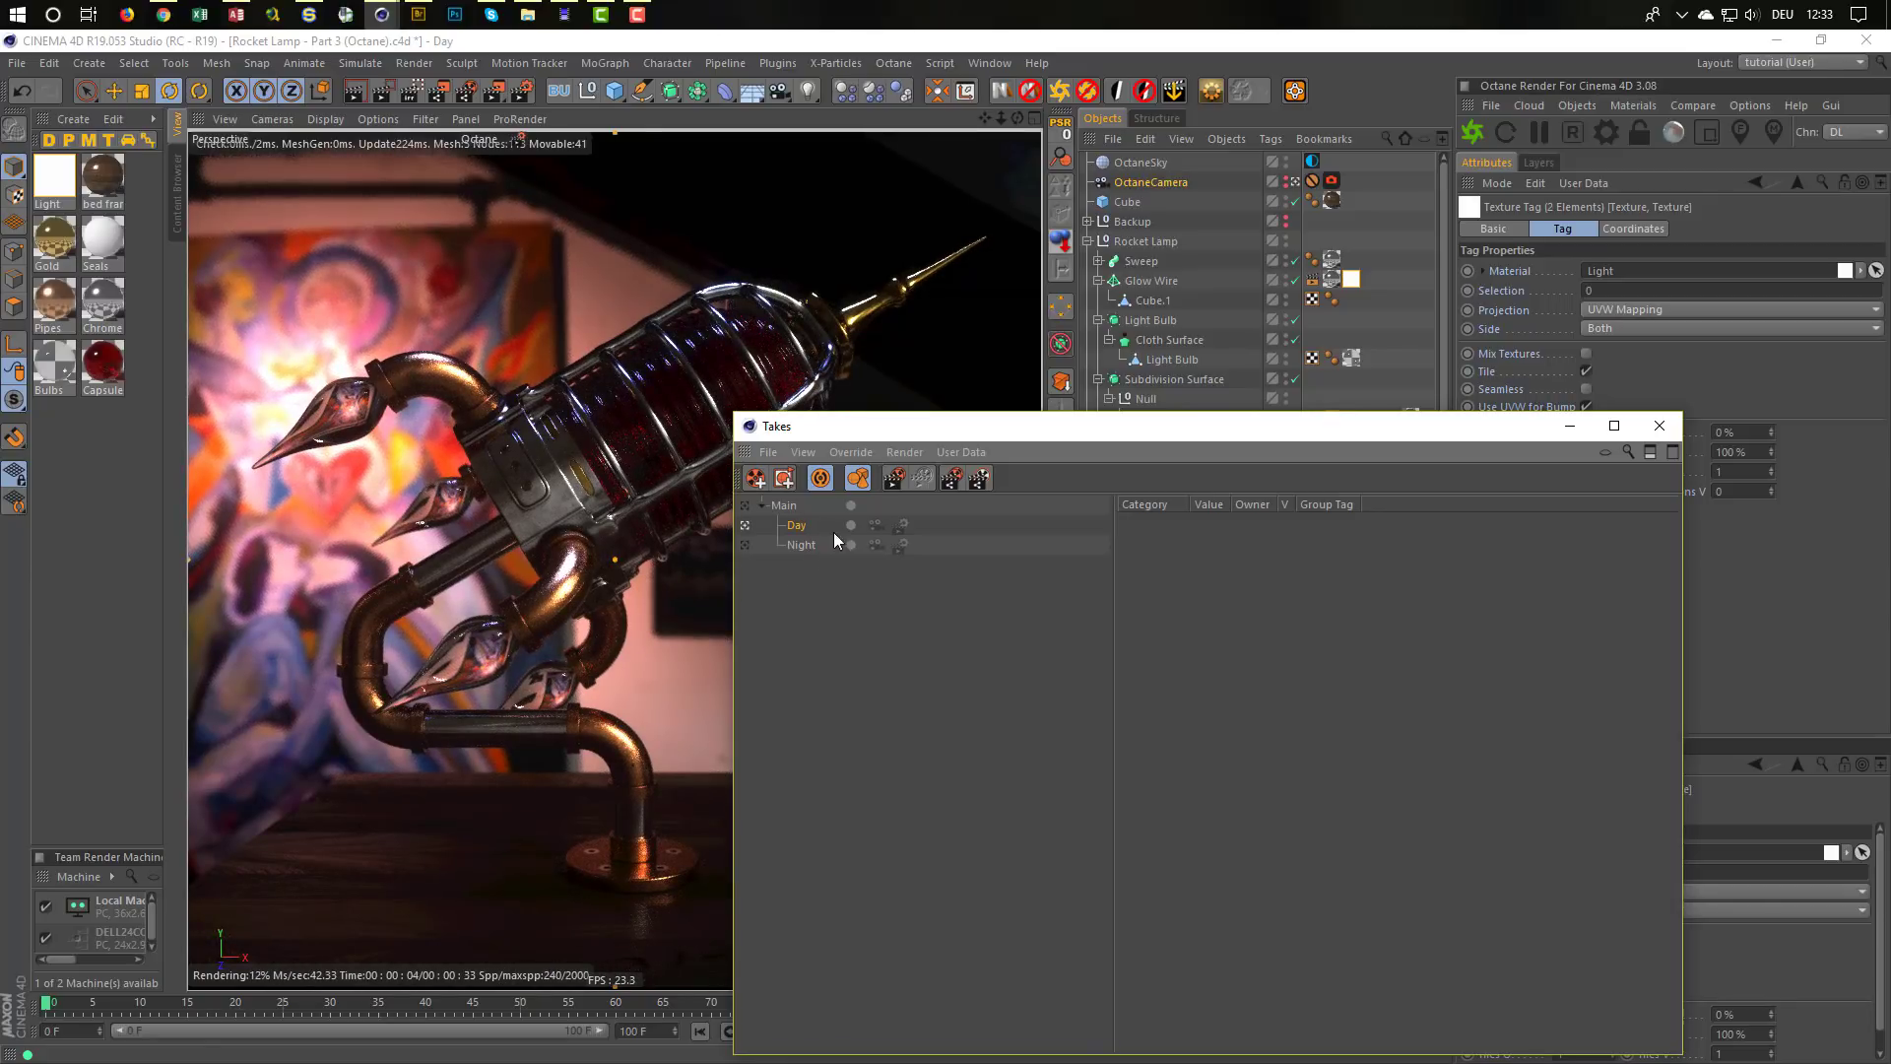
{"action": "left_click", "coordinate": [821, 478]}
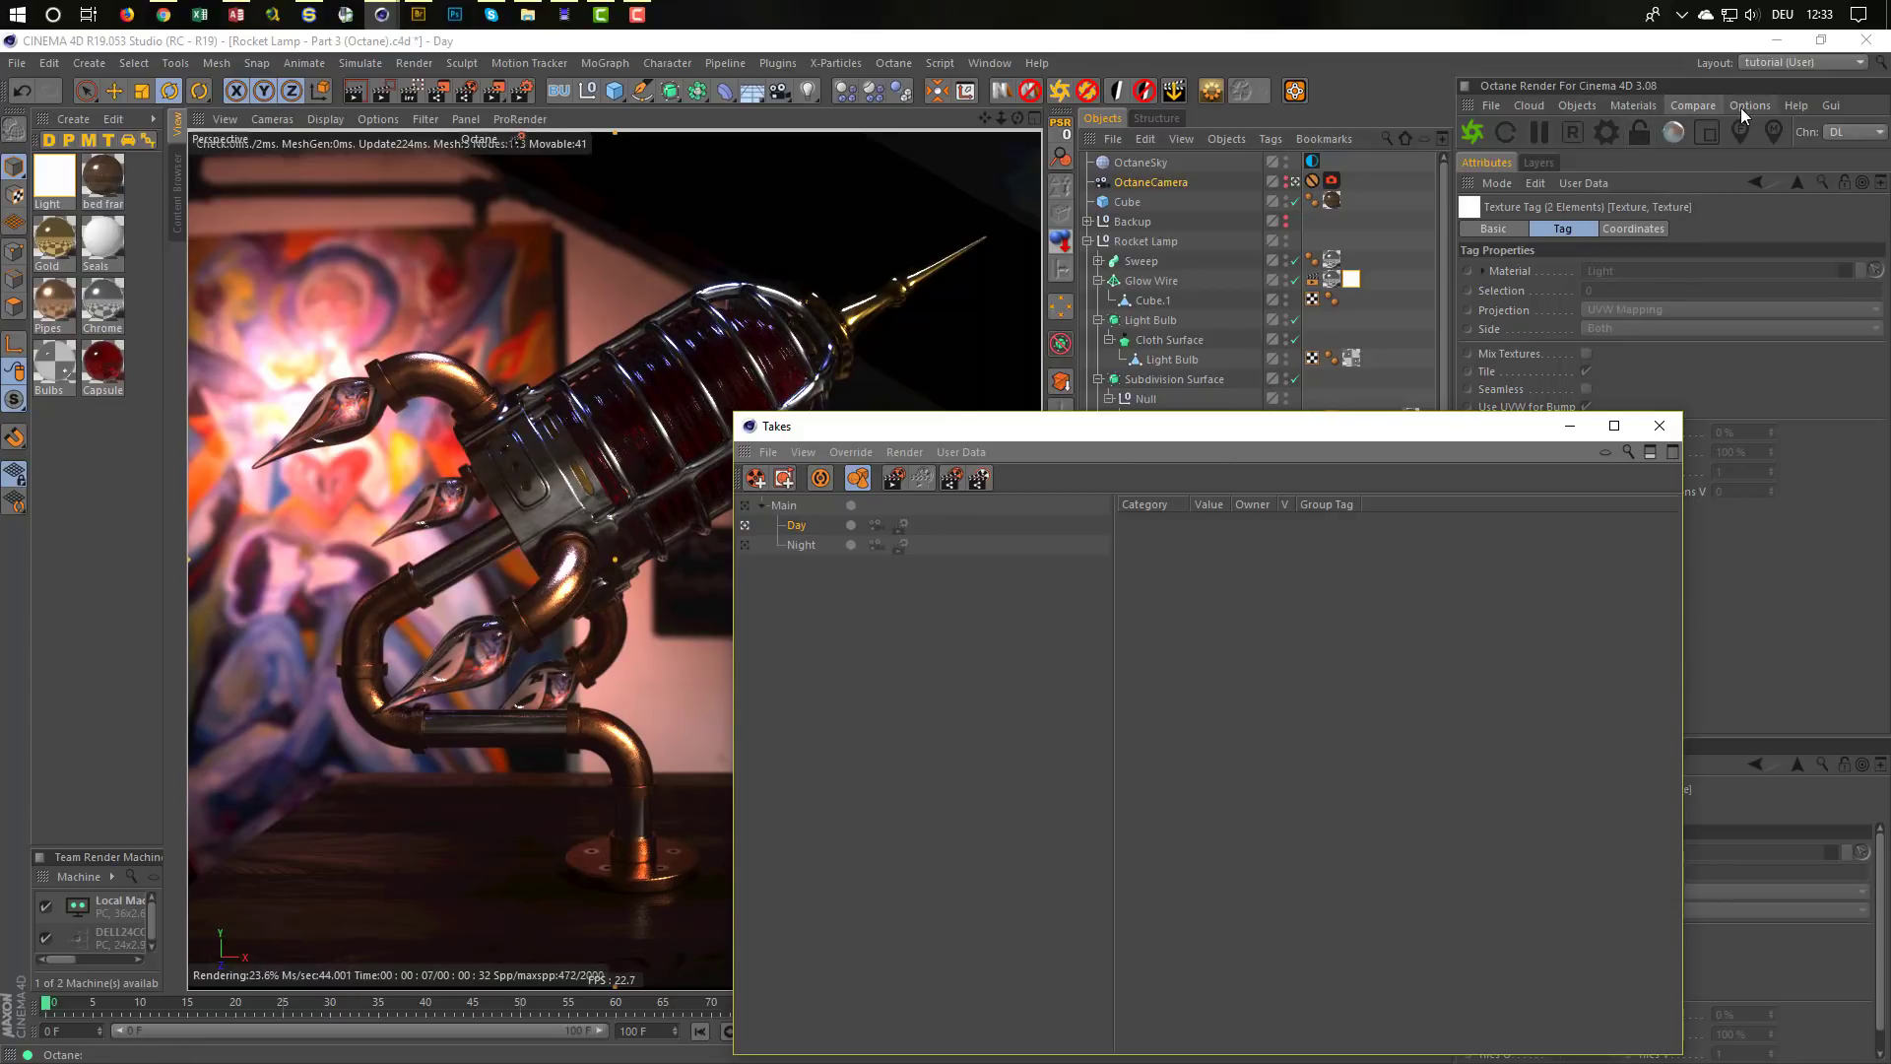
Disable Octane post-processing for Day, check gamma is 1, and close Octane Settings and Takes
{"action": "left_click", "coordinate": [1605, 139]}
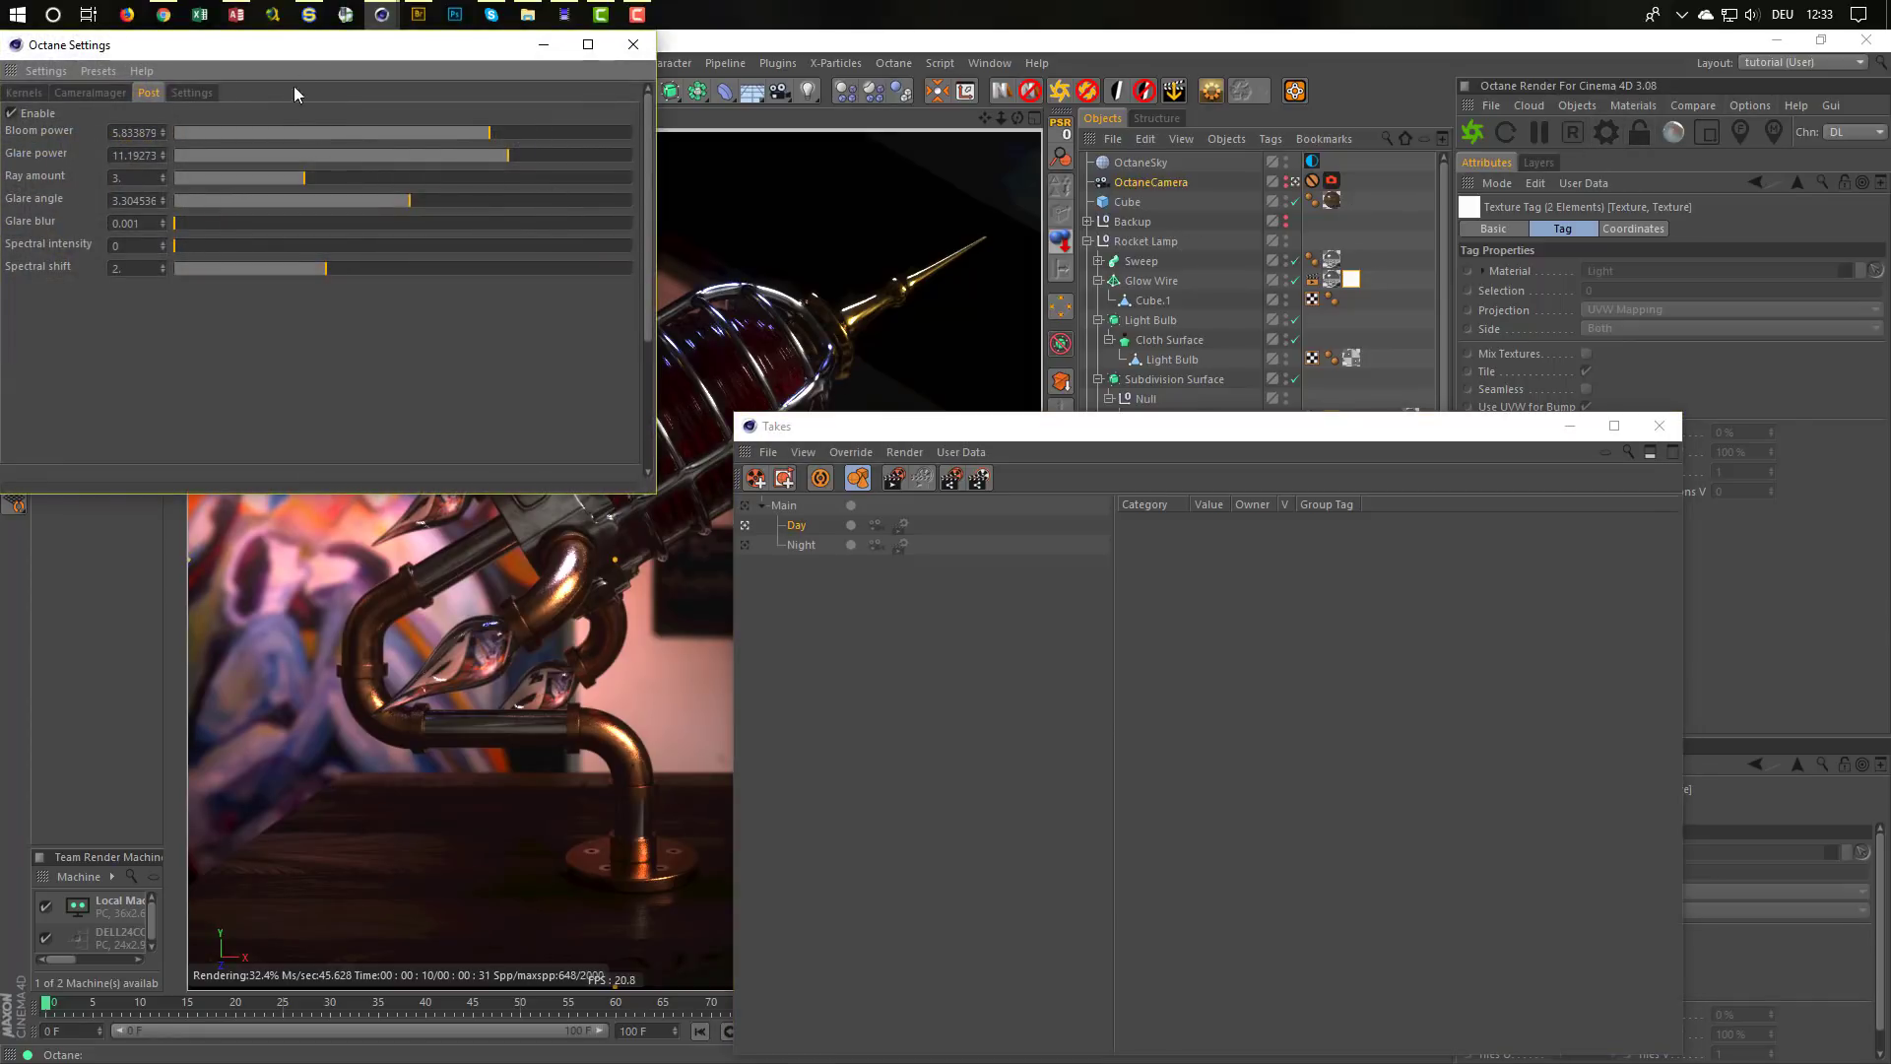
{"action": "left_click_drag", "start_coordinate": [333, 58], "coordinate": [1178, 248]}
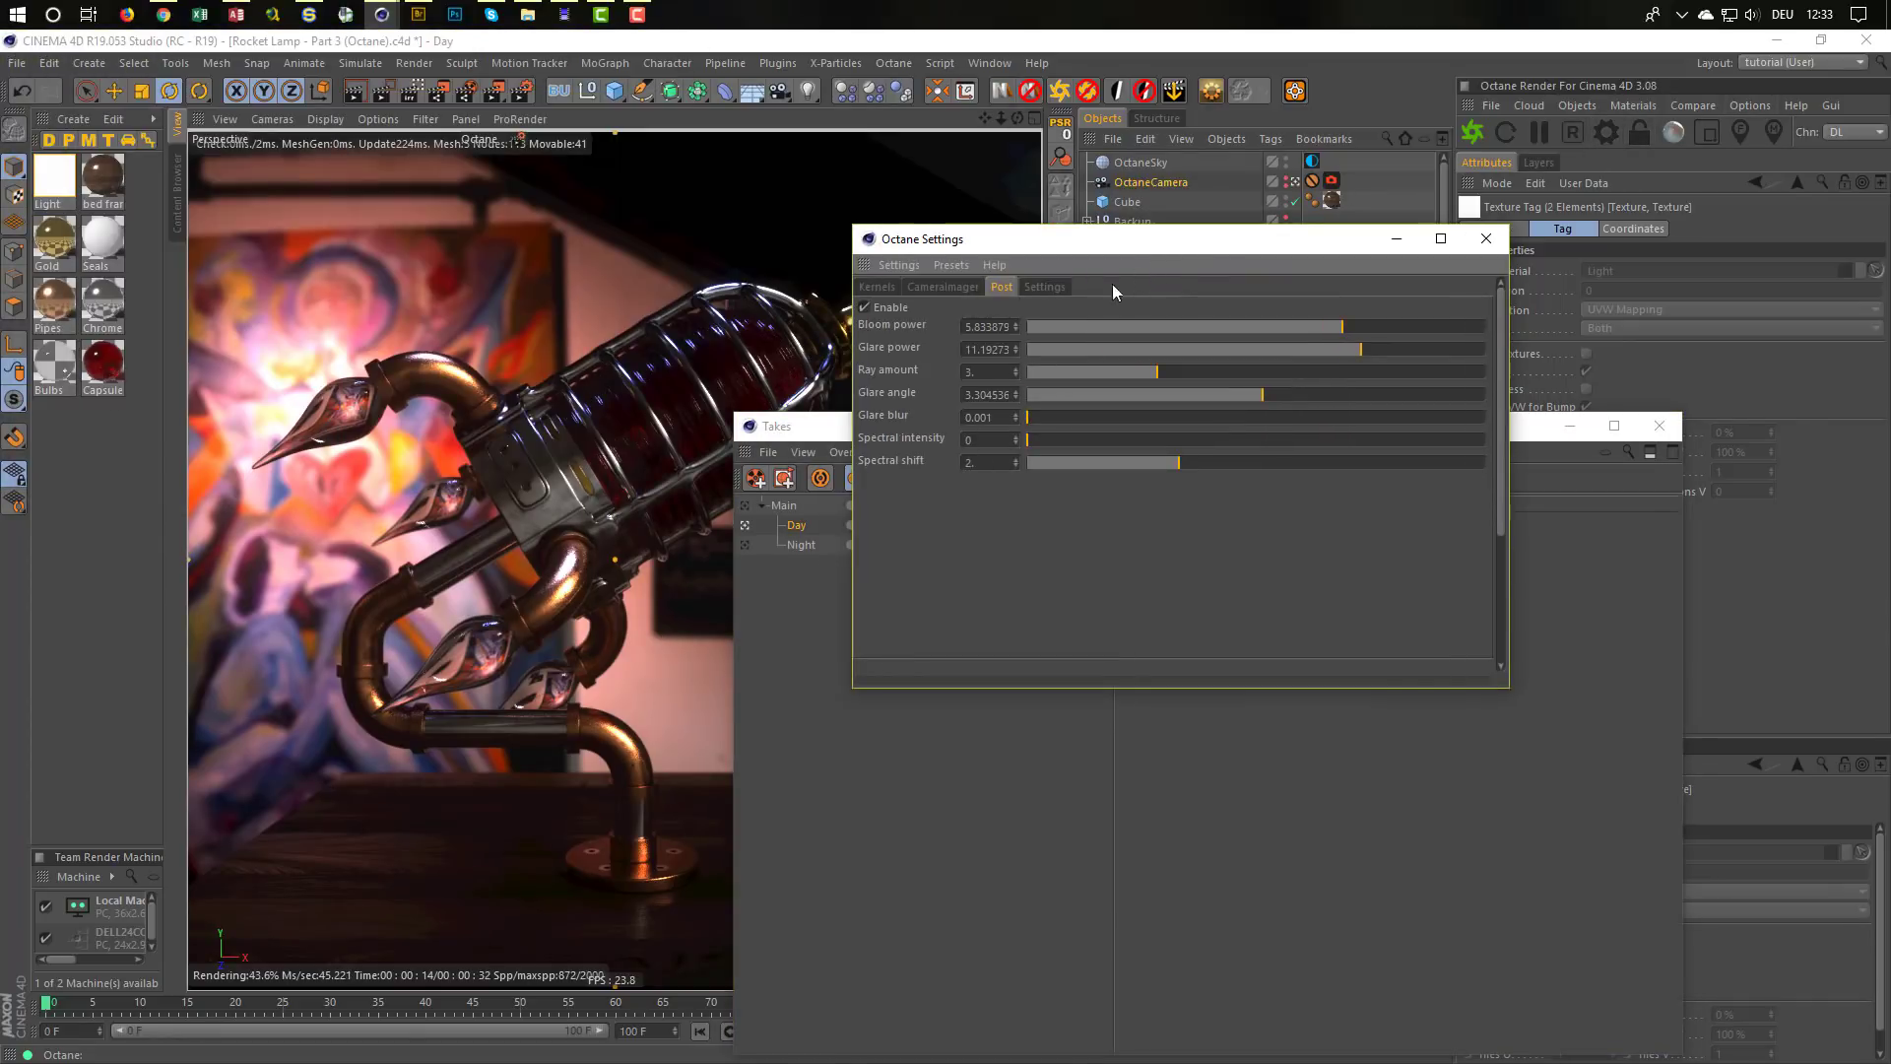
{"action": "left_click", "coordinate": [864, 307]}
{"action": "left_click", "coordinate": [931, 287]}
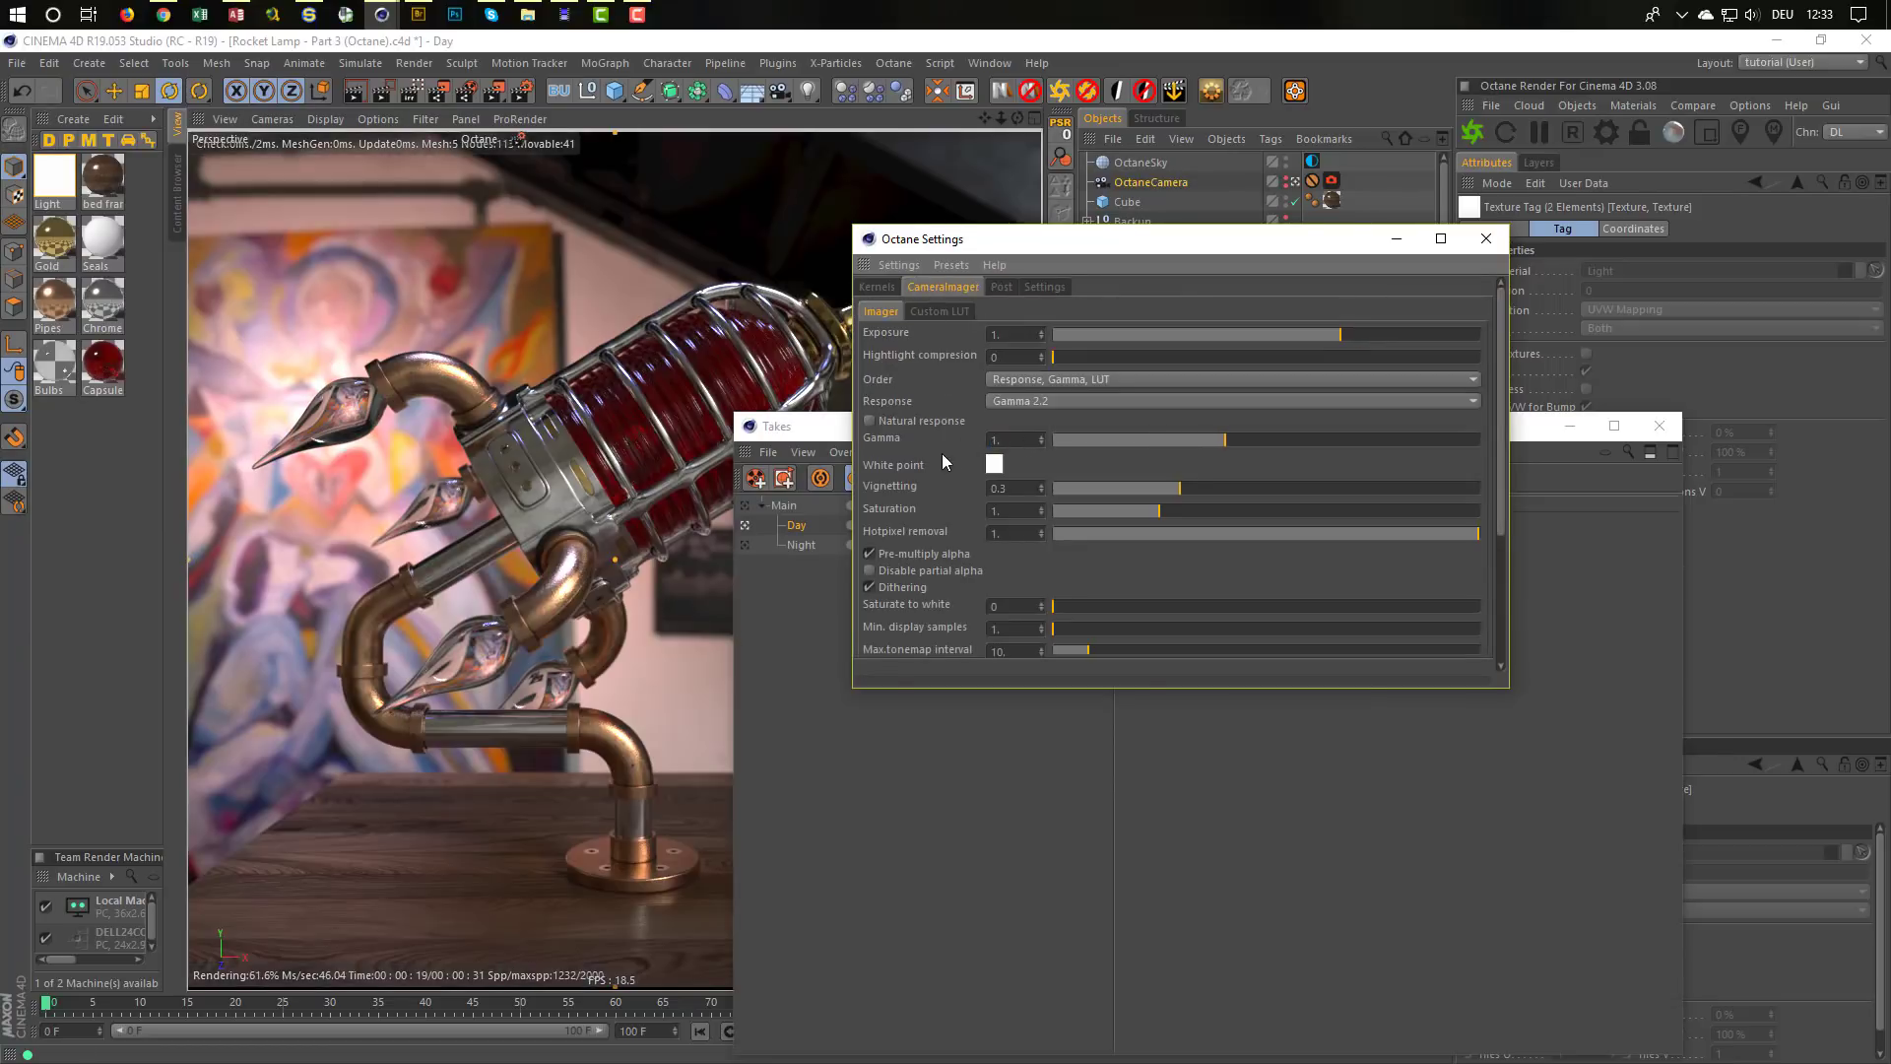
{"action": "left_click", "coordinate": [1486, 239]}
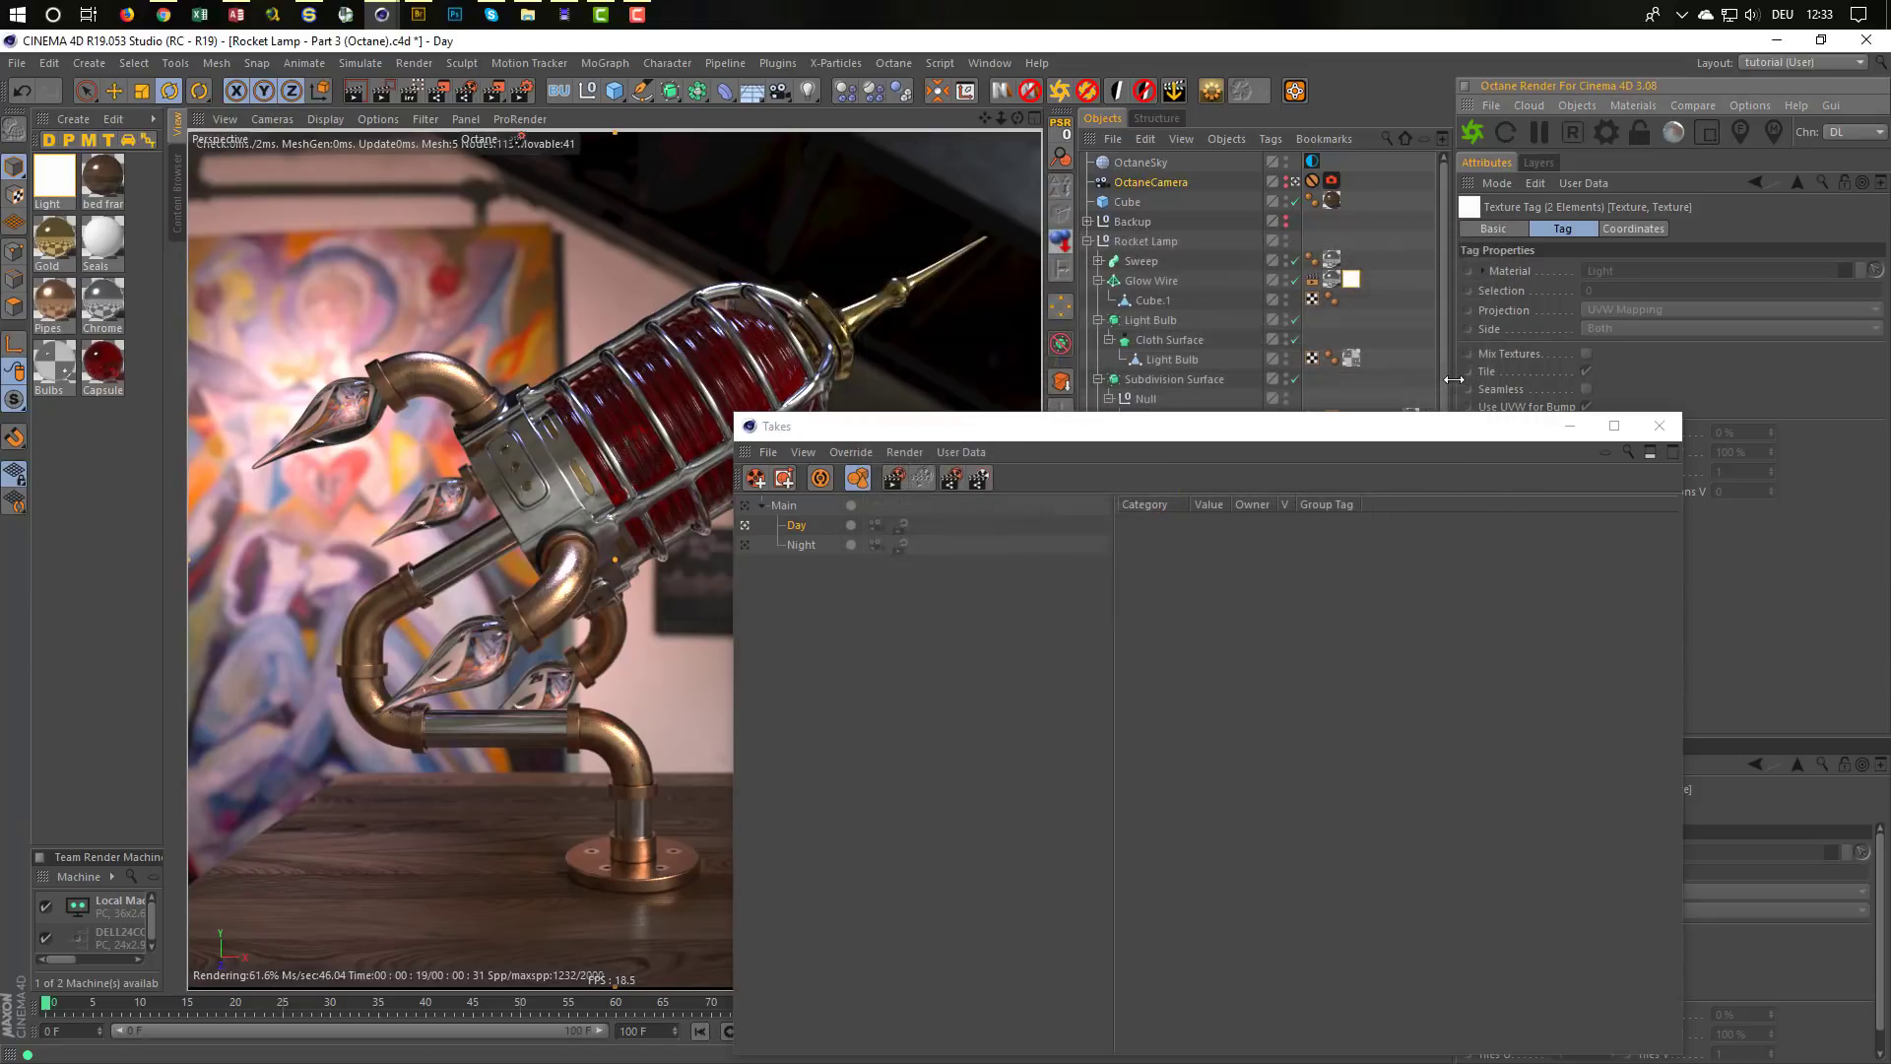
{"action": "left_click", "coordinate": [1659, 427]}
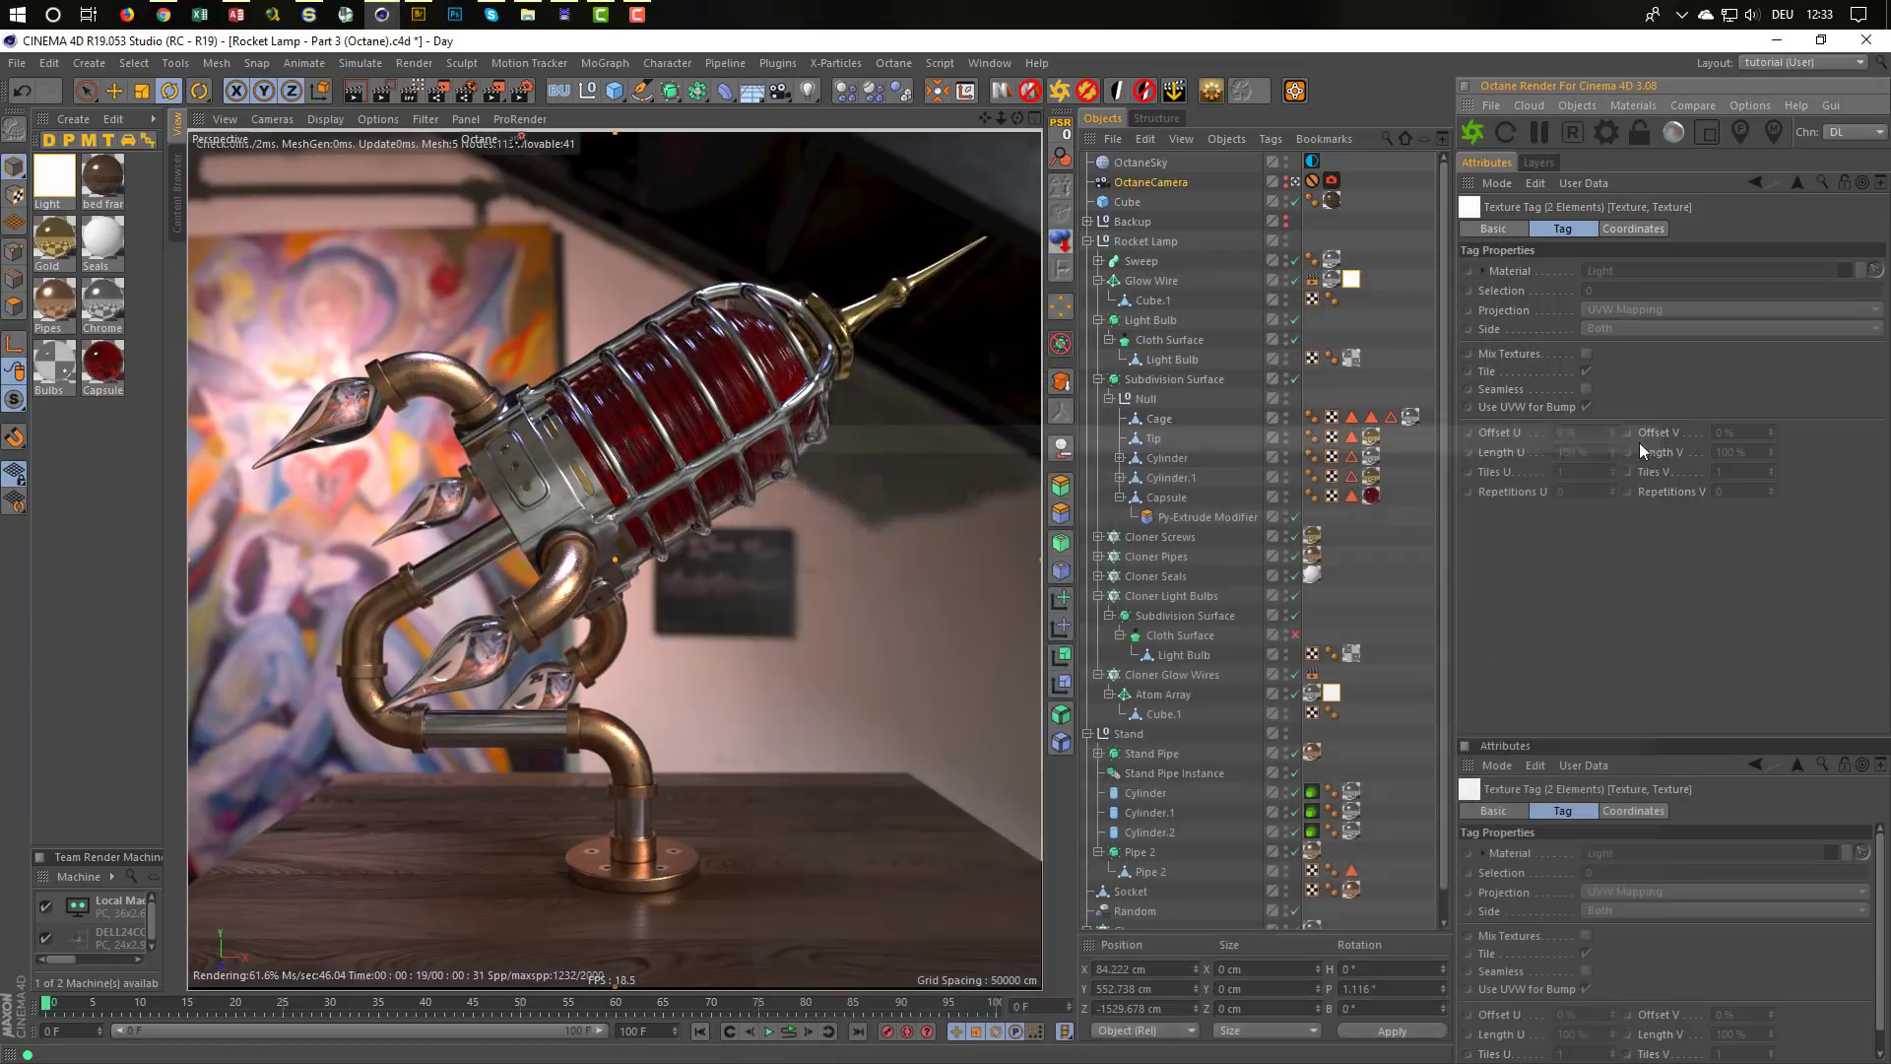